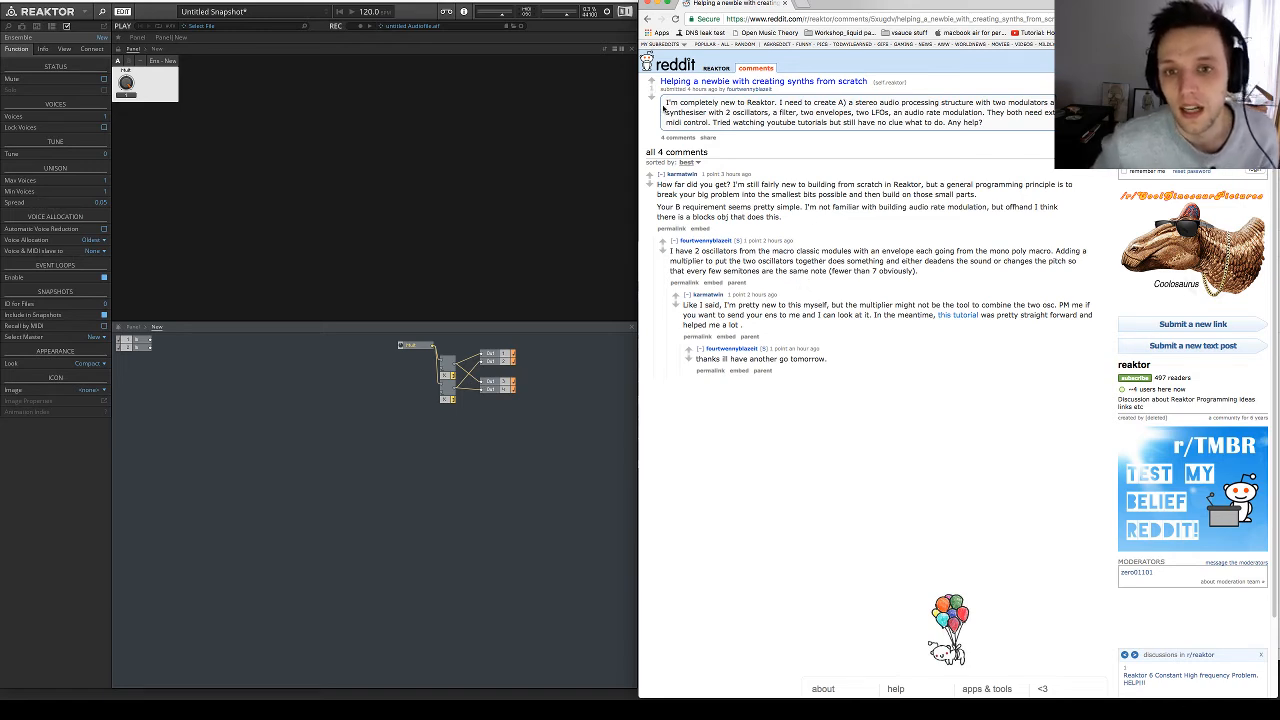
Read the Reddit post's requirements for the stereo audio processing structure and the two-oscillator synthesiser
{"action": "left_click_drag", "start_coordinate": [781, 106], "coordinate": [1055, 103]}
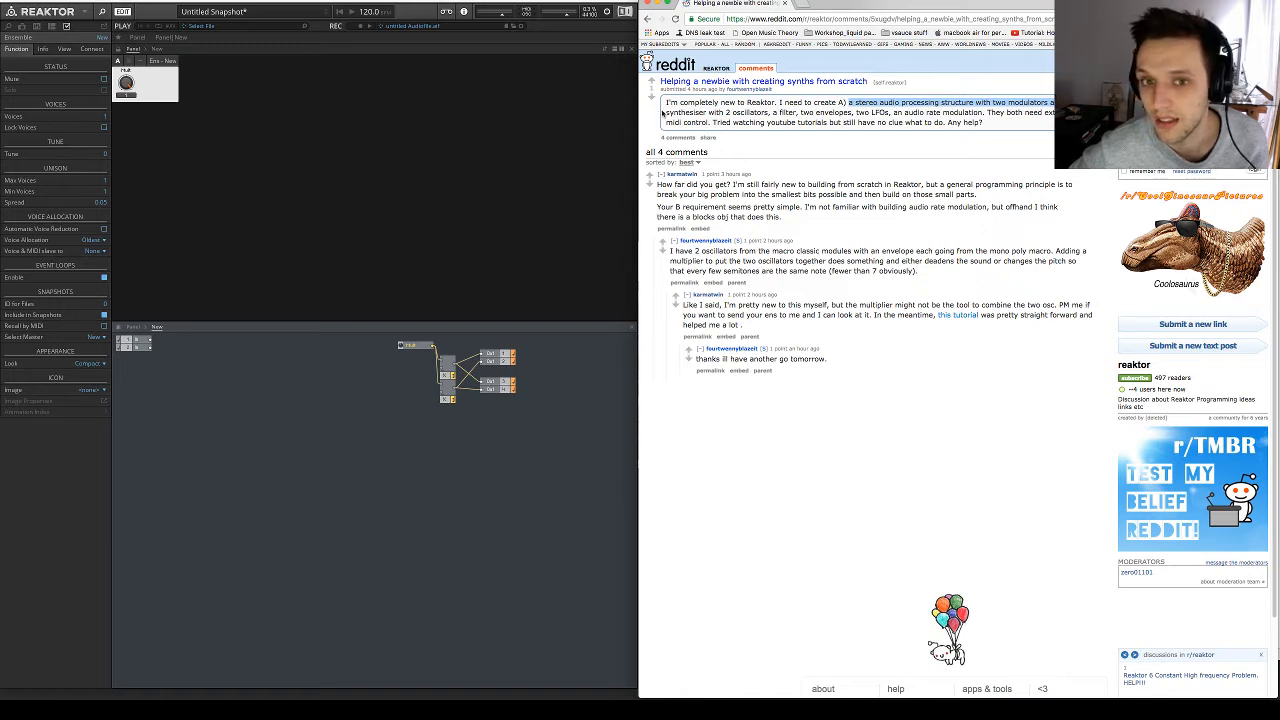
{"action": "left_click_drag", "start_coordinate": [661, 113], "coordinate": [876, 123]}
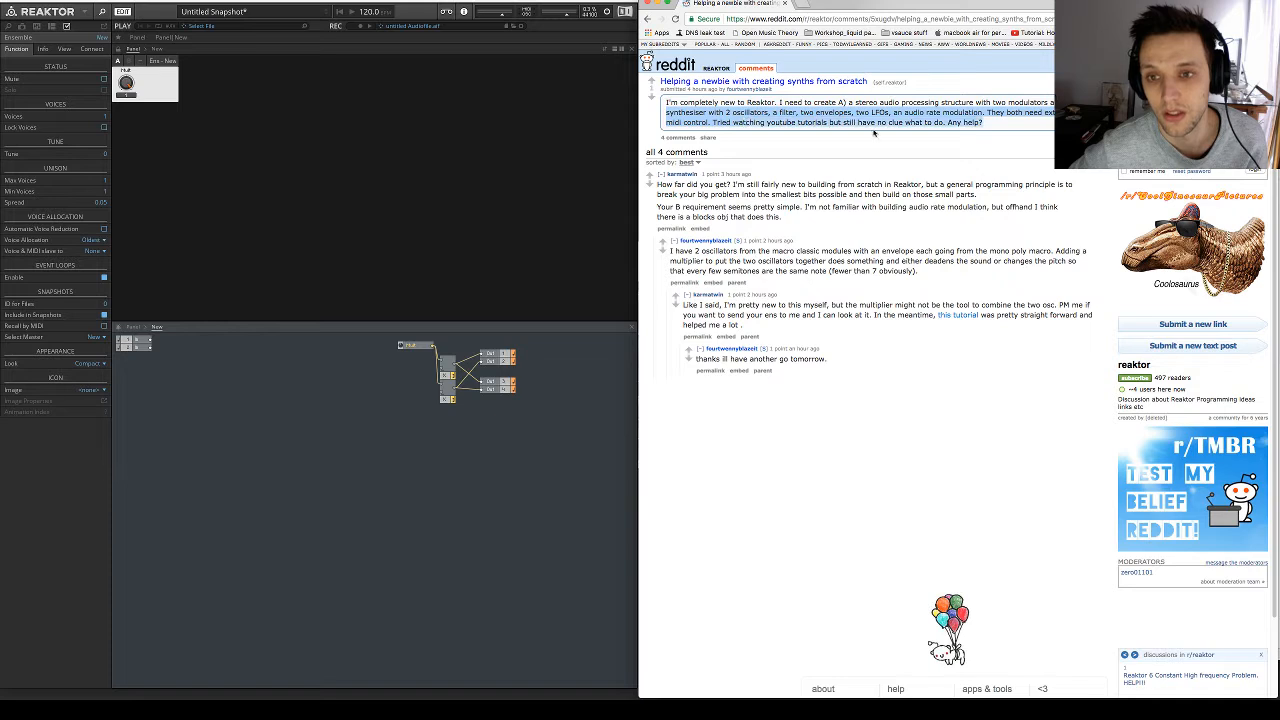
{"action": "left_click", "coordinate": [876, 123]}
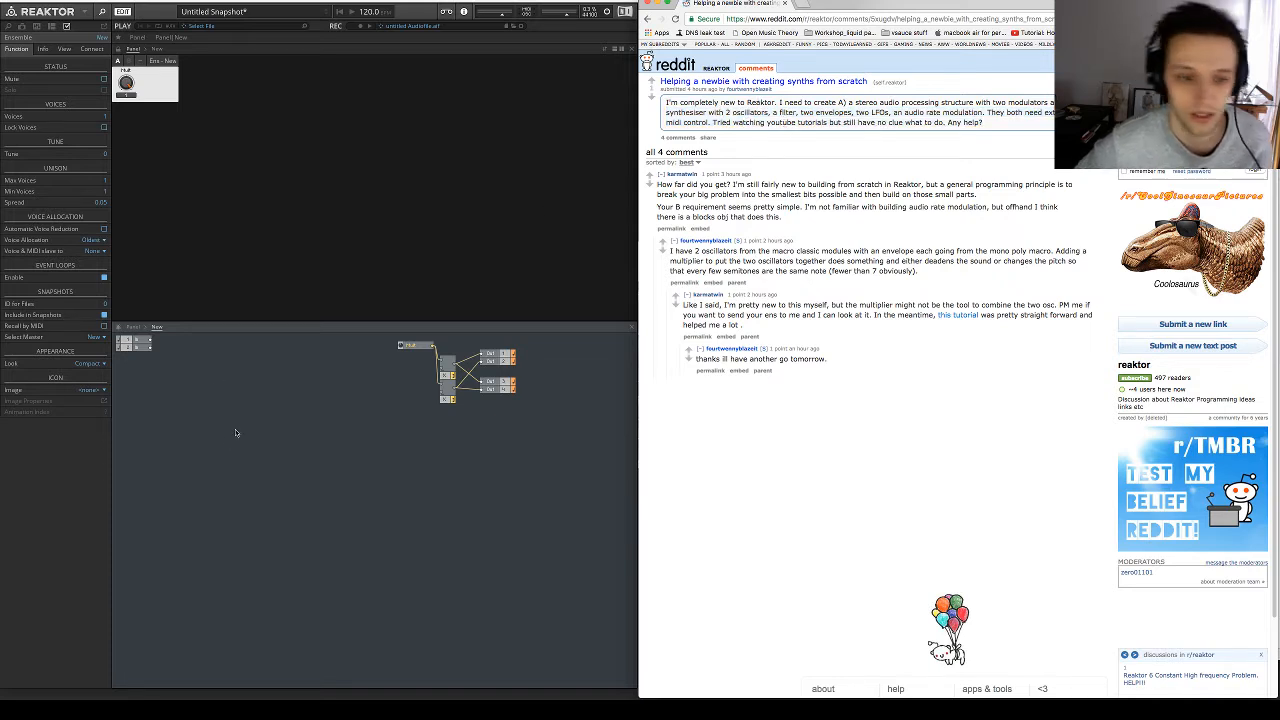
Add a Sine oscillator to the empty area of the ensemble structure, removing the extra copy below it
{"action": "left_click", "coordinate": [239, 401]}
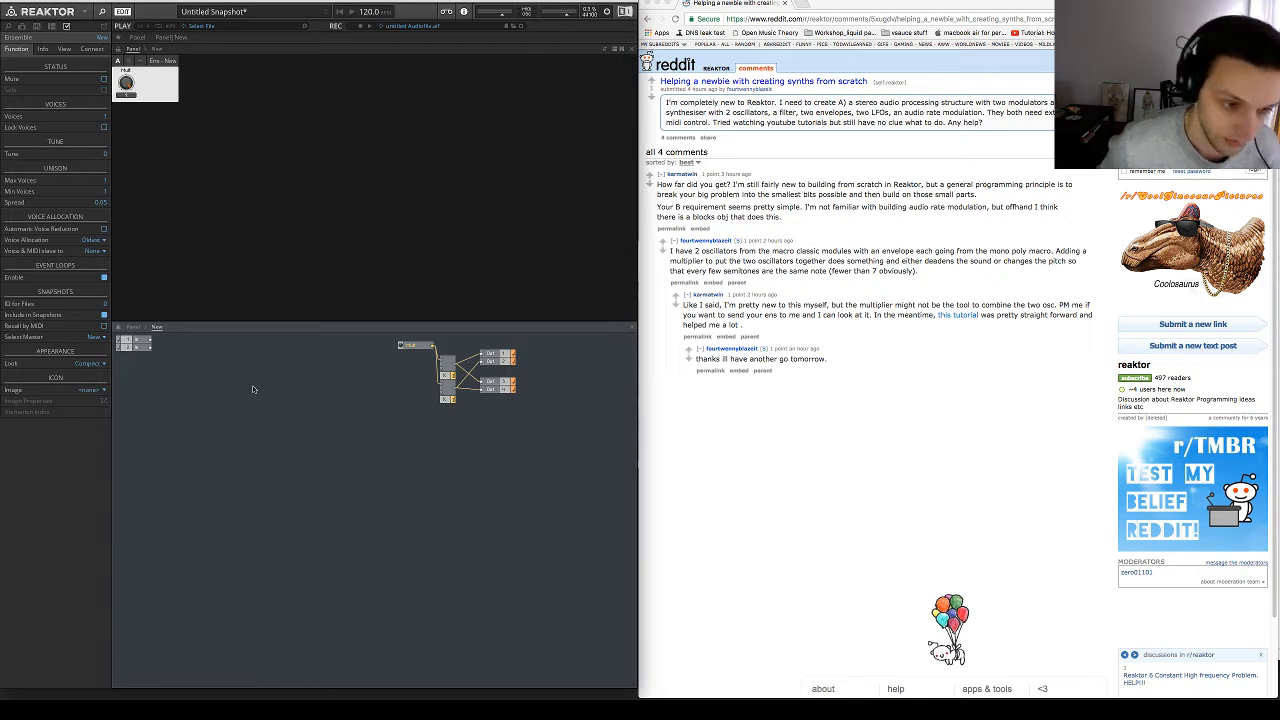
{"action": "right_click", "coordinate": [250, 382]}
{"action": "left_click", "coordinate": [223, 402]}
{"action": "right_click", "coordinate": [219, 404]}
{"action": "mouse_move", "coordinate": [249, 410]}
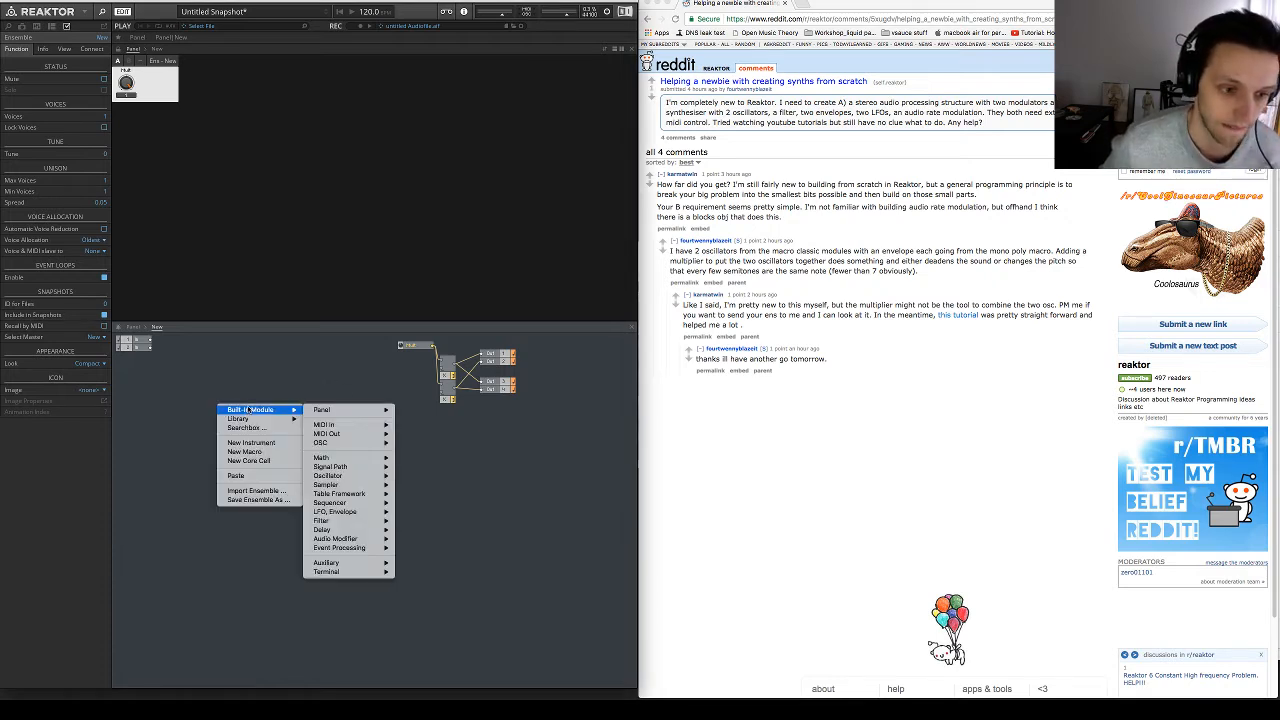
{"action": "mouse_move", "coordinate": [348, 476]}
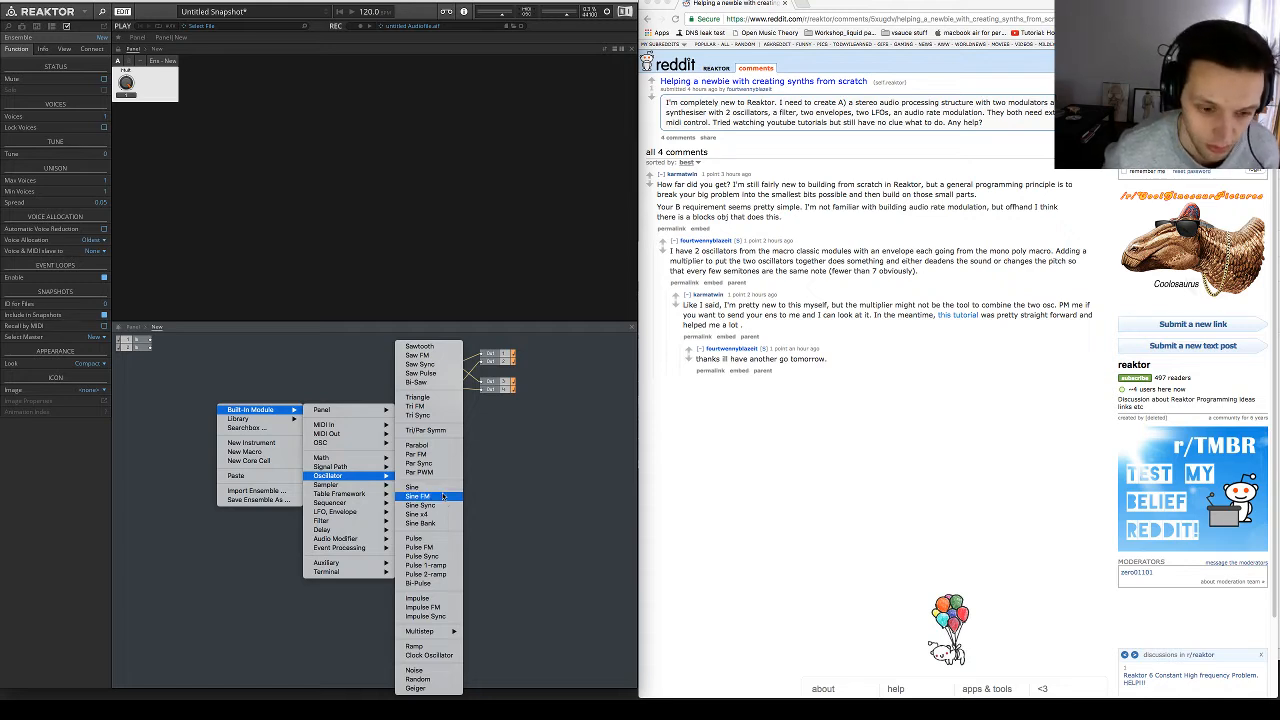
{"action": "left_click", "coordinate": [414, 487]}
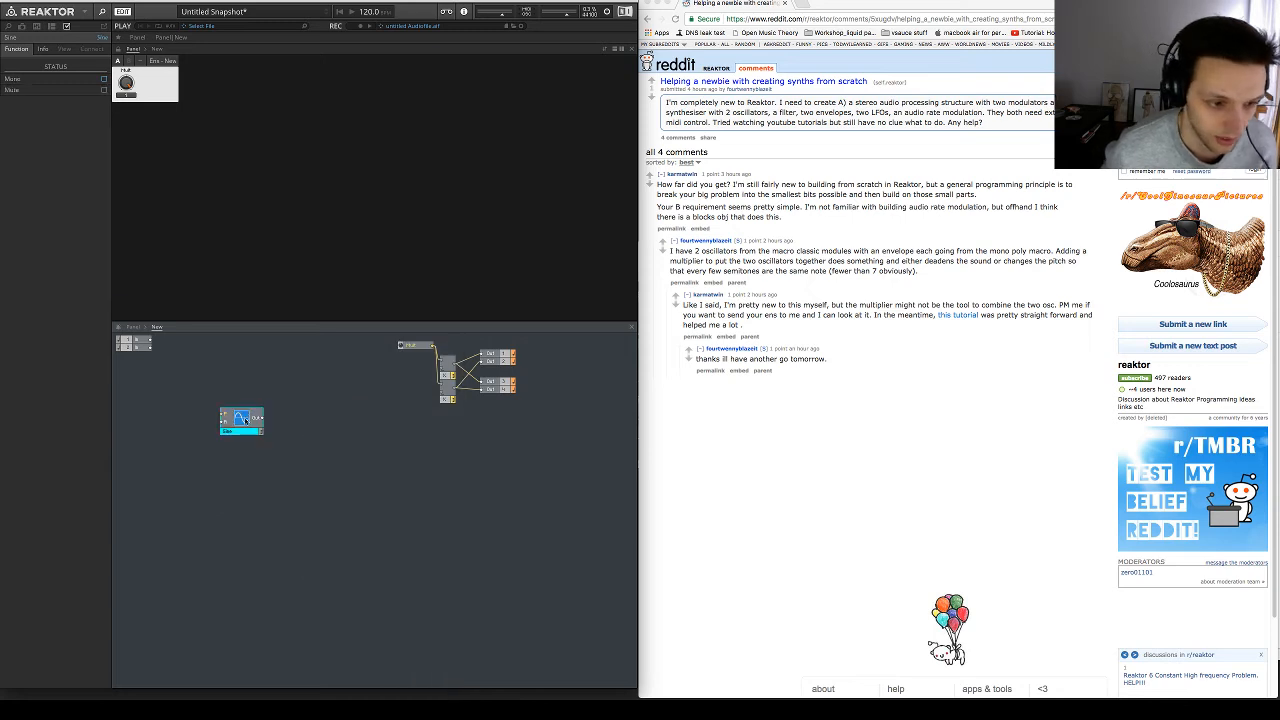
{"action": "left_click_drag", "start_coordinate": [244, 420], "coordinate": [261, 457]}
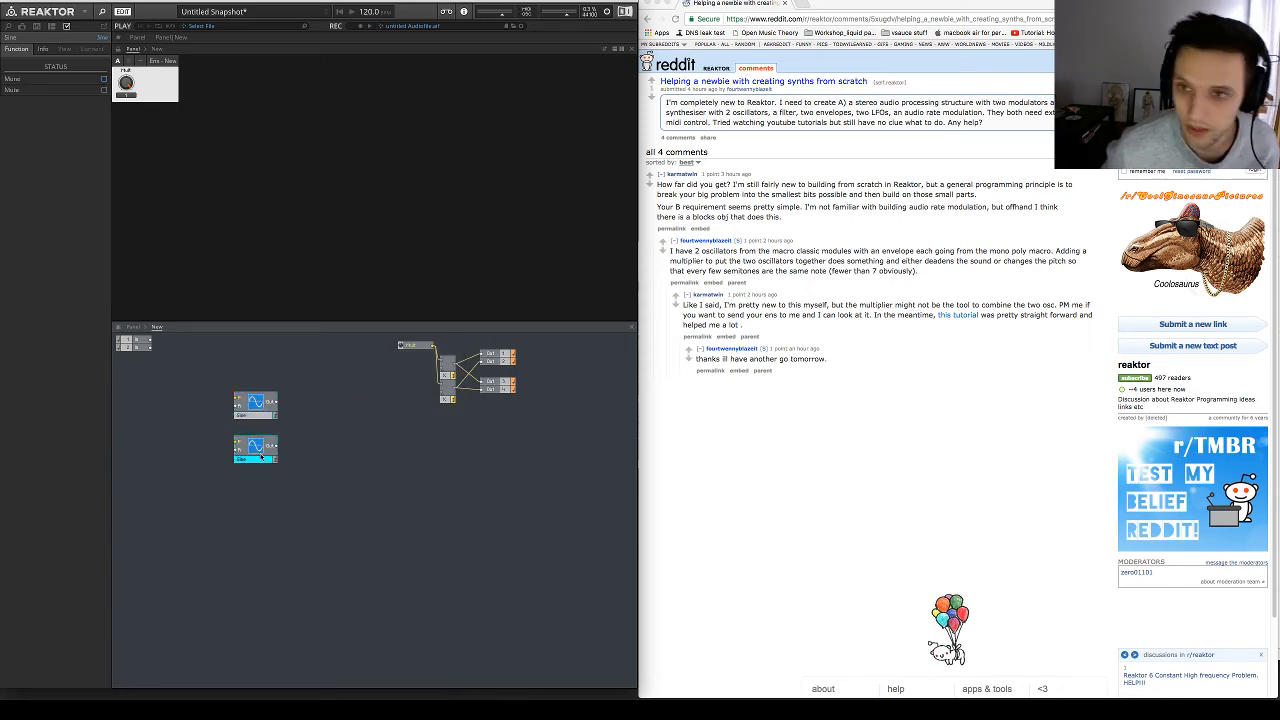
{"action": "key", "text": "Delete"}
Add a Sawtooth oscillator and align it directly beneath the Sine oscillator
{"action": "right_click", "coordinate": [246, 438]}
{"action": "mouse_move", "coordinate": [290, 443]}
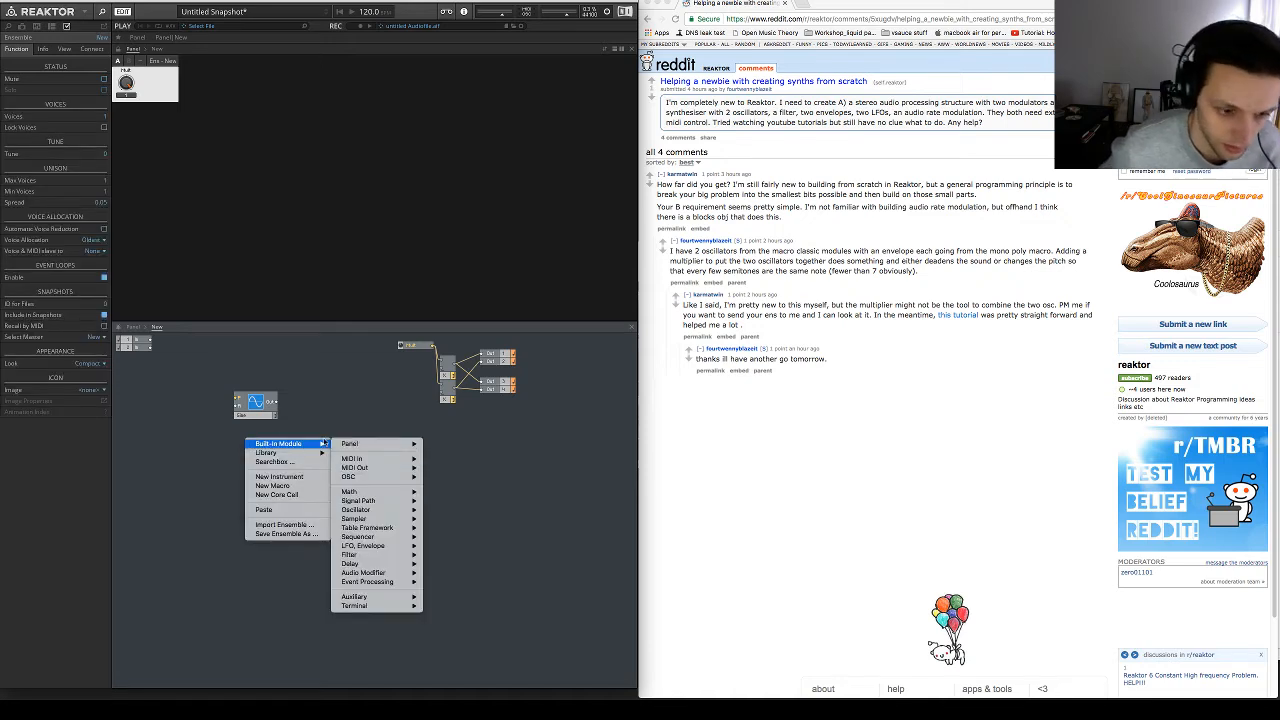
{"action": "mouse_move", "coordinate": [365, 510]}
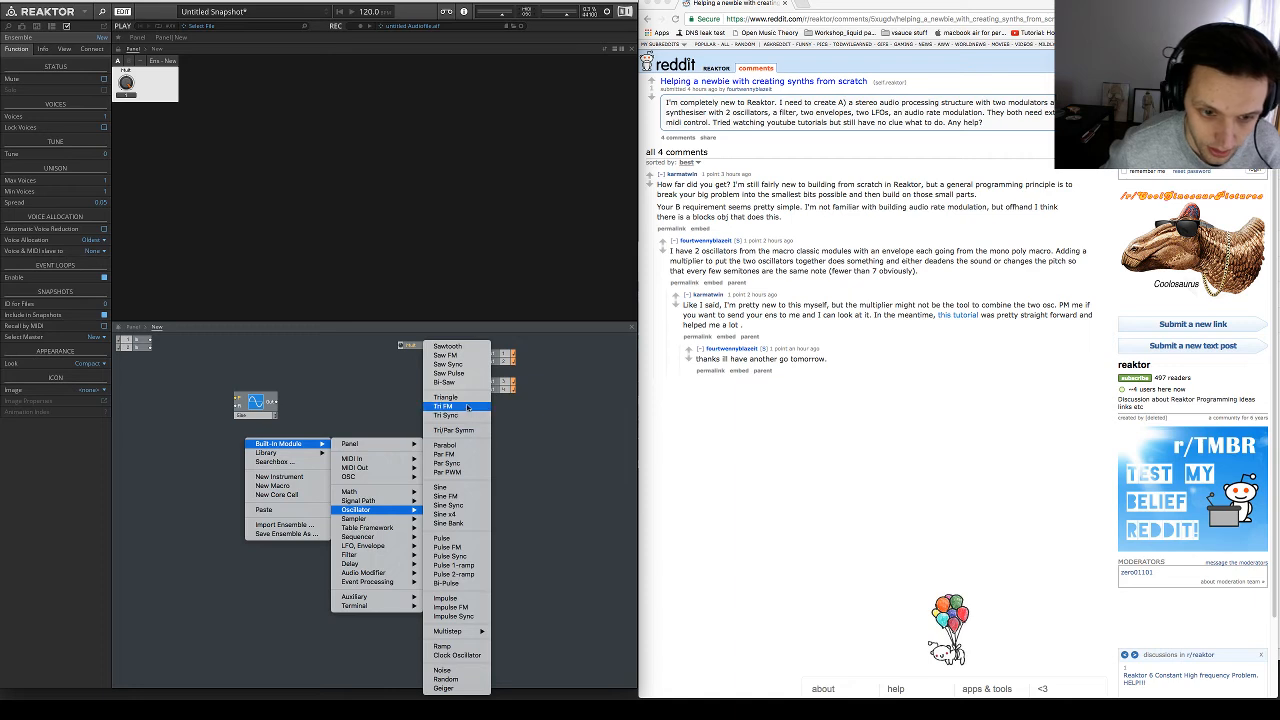
{"action": "left_click", "coordinate": [447, 346]}
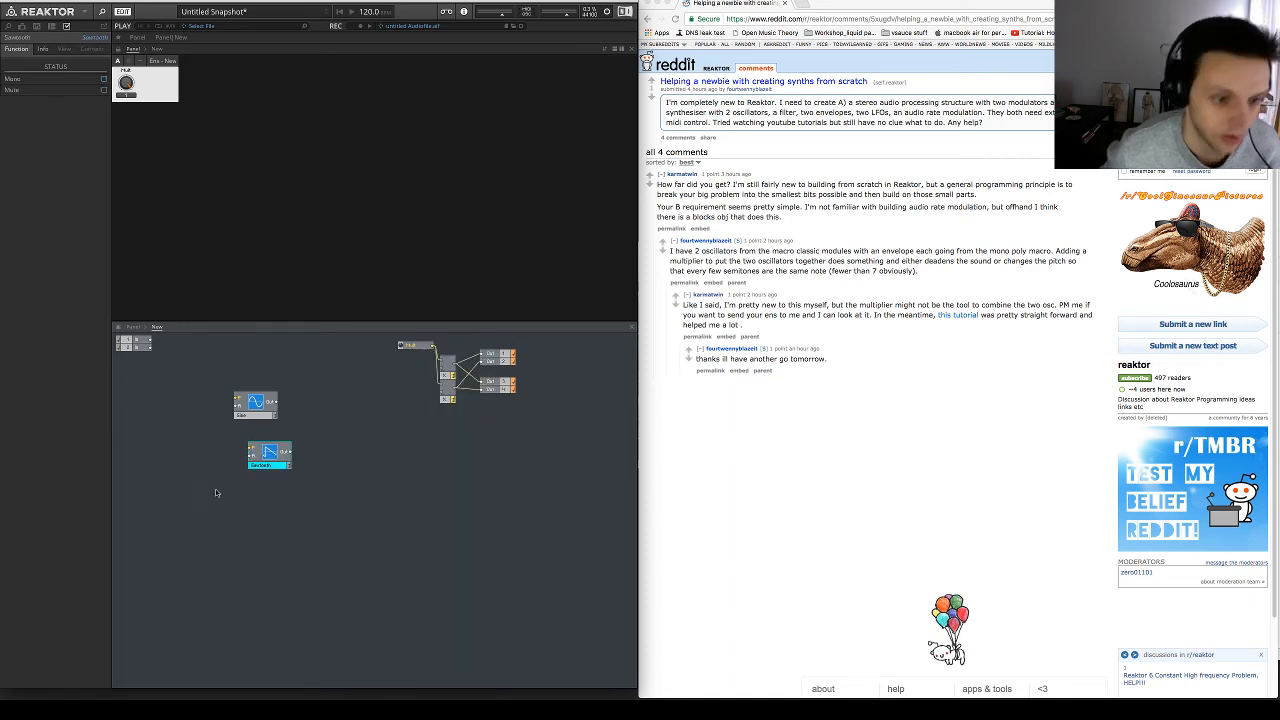
{"action": "left_click_drag", "start_coordinate": [252, 449], "coordinate": [265, 449]}
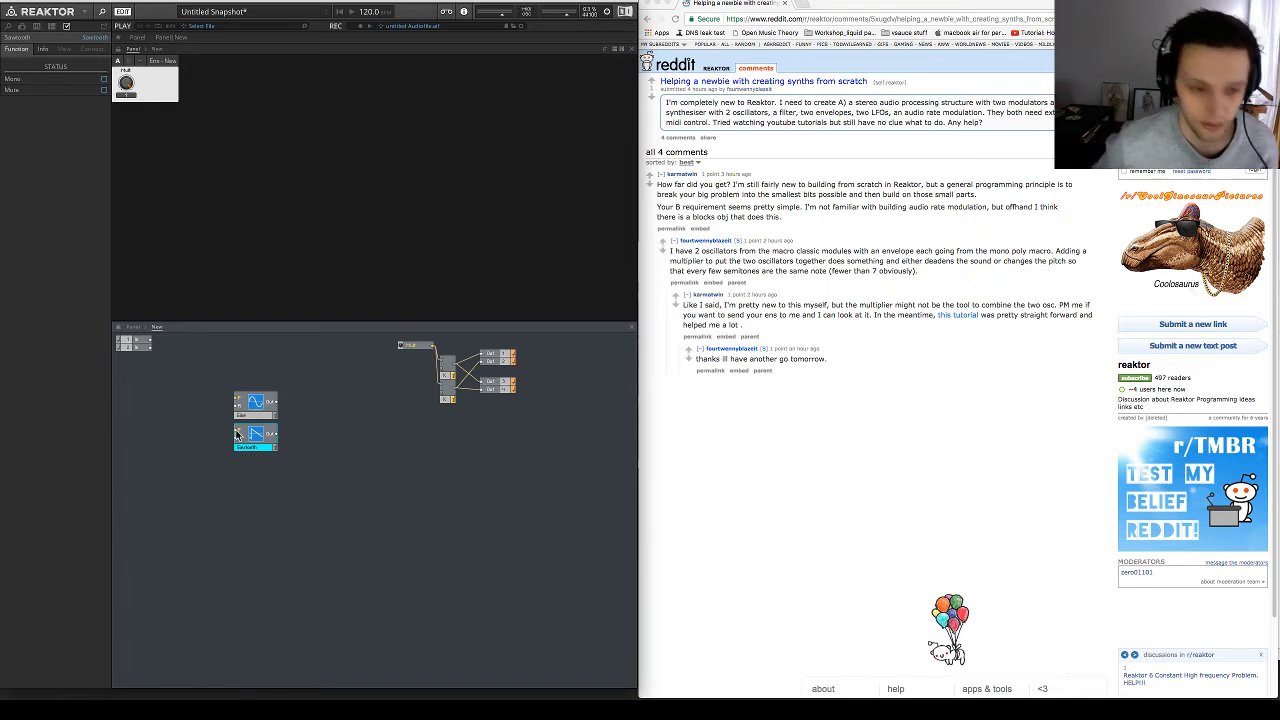
Insert a Multi/LP 4-Pole FM filter and place it beside the two oscillators
{"action": "right_click", "coordinate": [355, 444]}
{"action": "mouse_move", "coordinate": [385, 445]}
{"action": "mouse_move", "coordinate": [480, 504]}
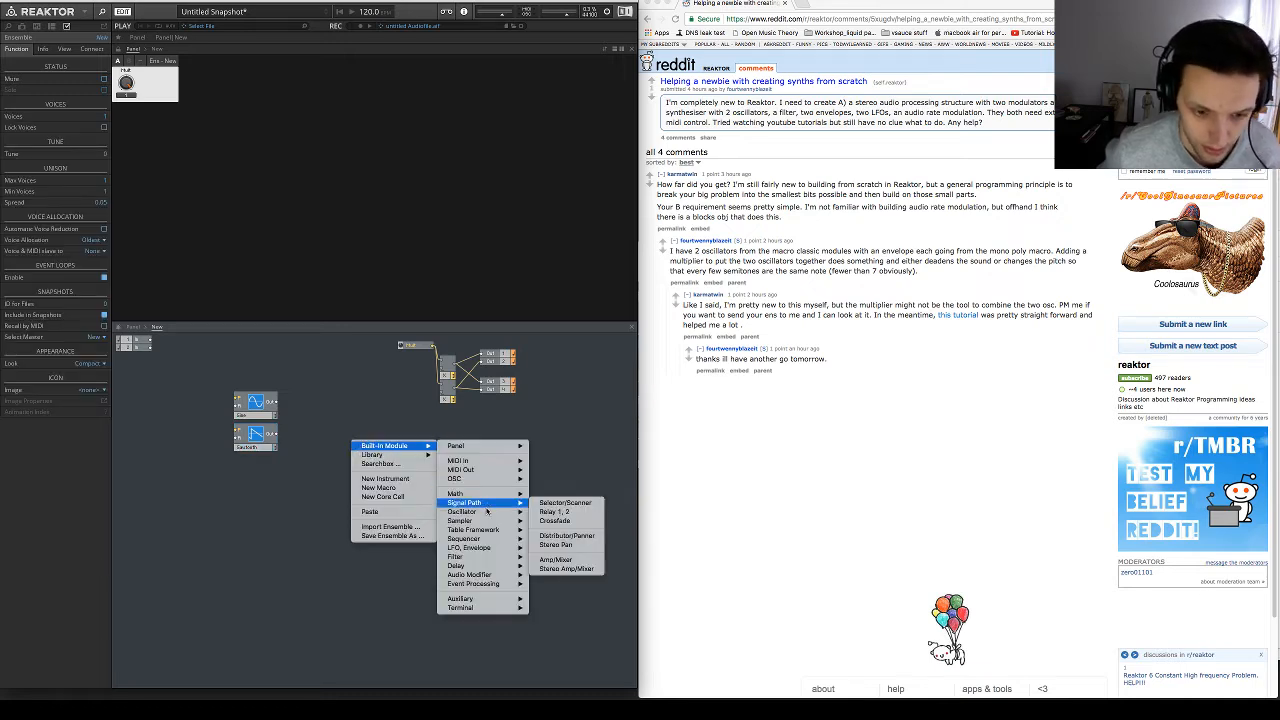
{"action": "mouse_move", "coordinate": [488, 540]}
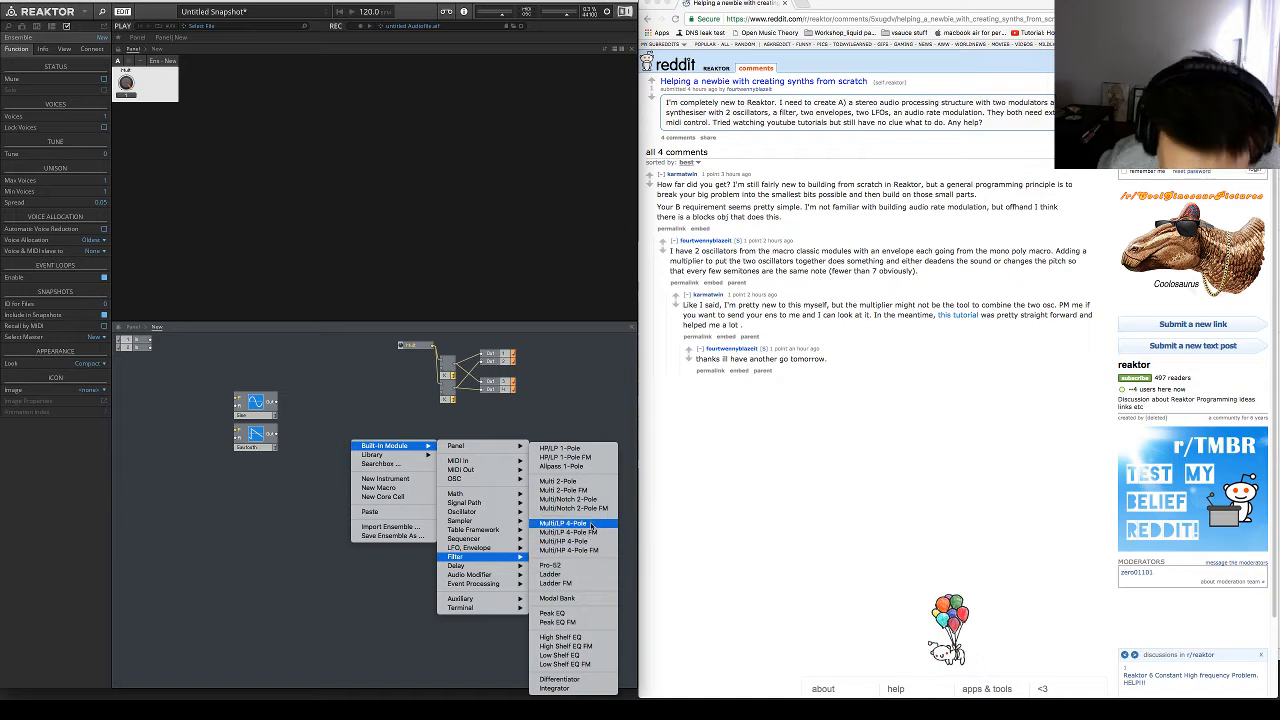
{"action": "left_click", "coordinate": [597, 535]}
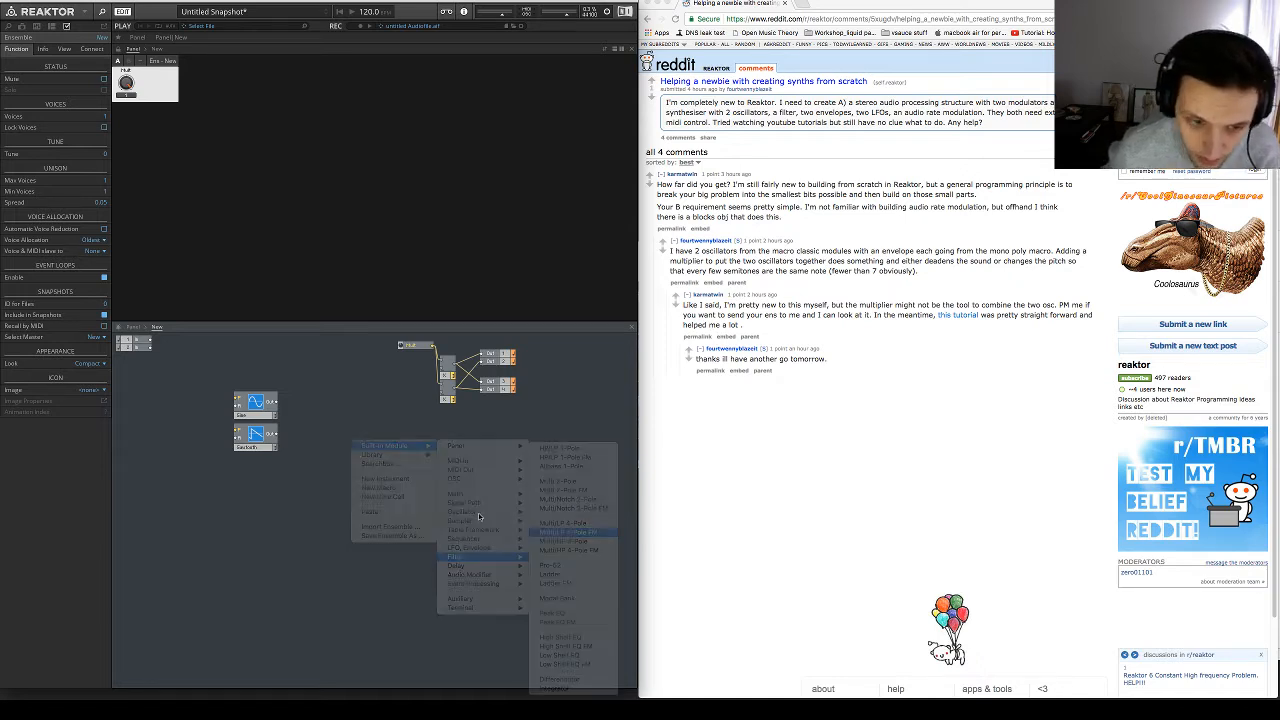
{"action": "left_click_drag", "start_coordinate": [374, 497], "coordinate": [351, 442]}
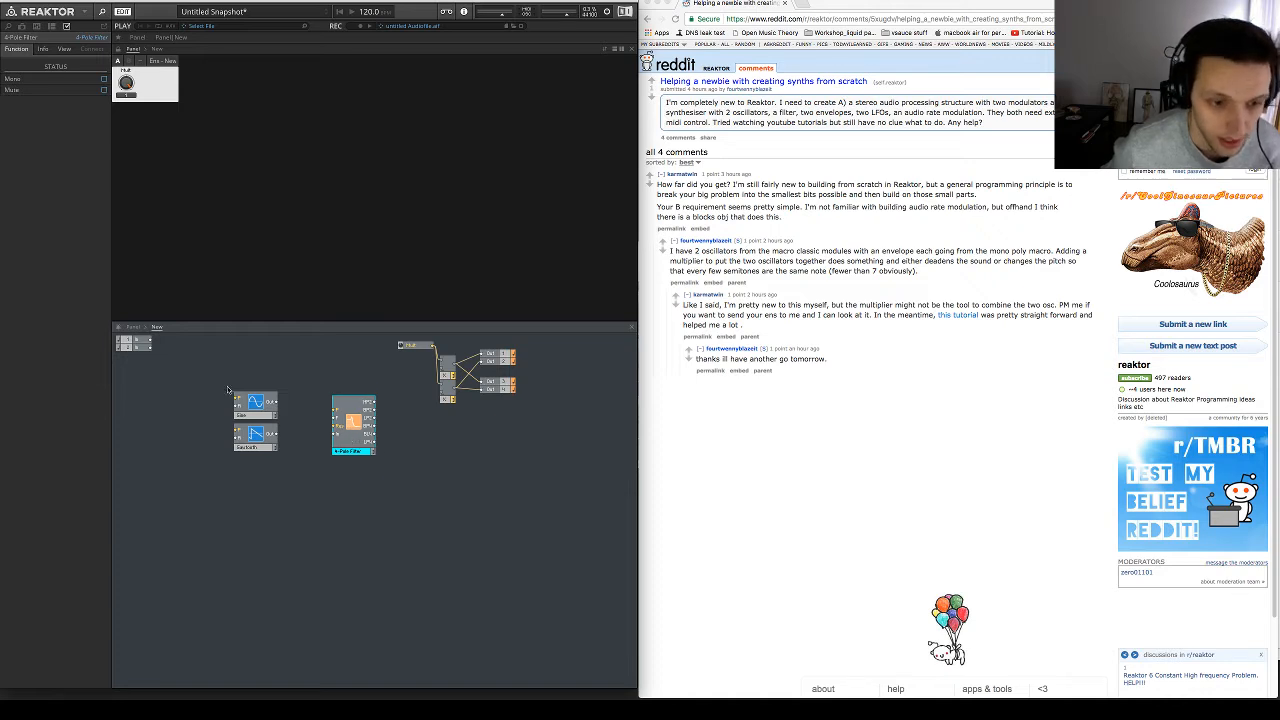
Reposition both oscillators and the 4-Pole Filter so a wide gap separates them
{"action": "left_click_drag", "start_coordinate": [232, 384], "coordinate": [207, 449]}
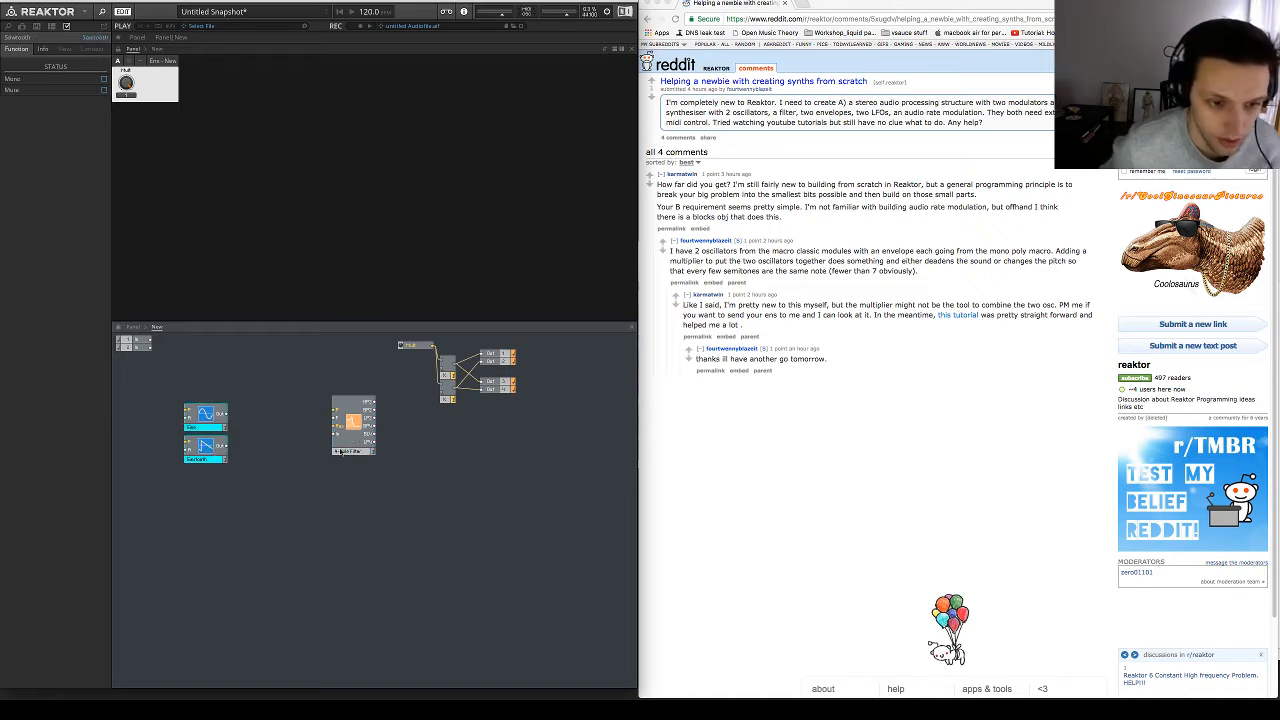
{"action": "left_click_drag", "start_coordinate": [340, 452], "coordinate": [298, 456]}
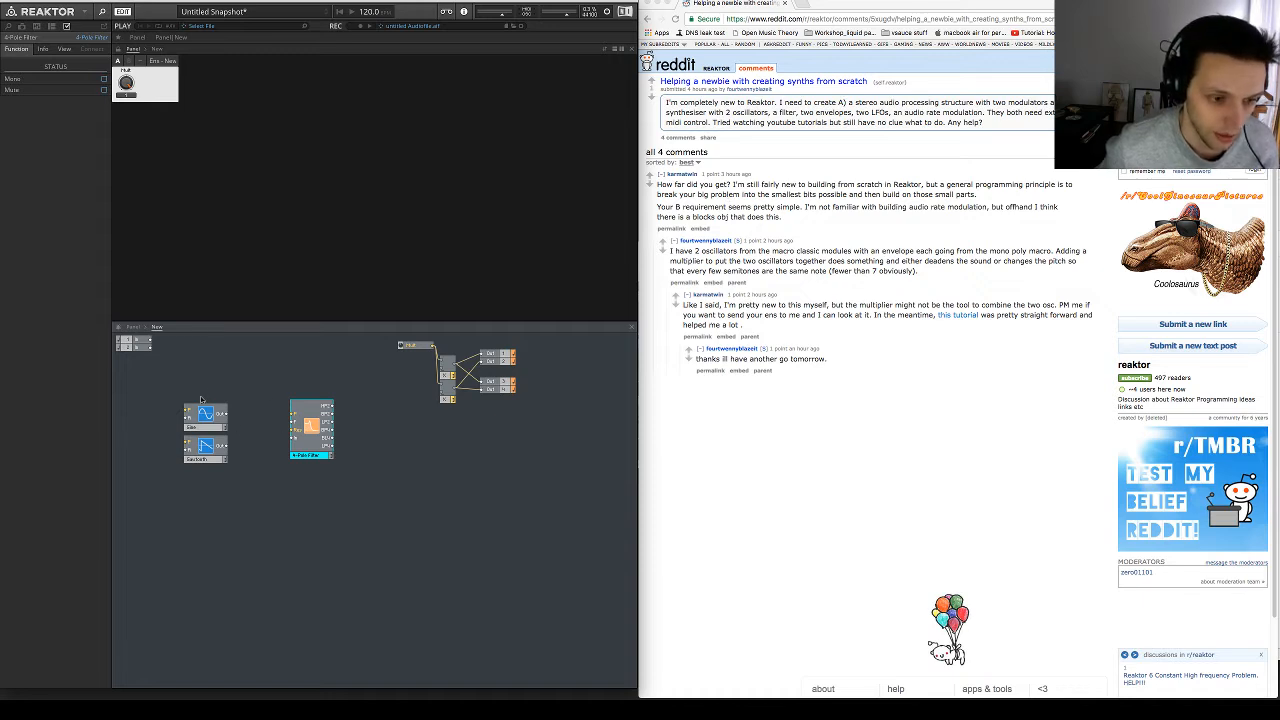
{"action": "left_click_drag", "start_coordinate": [200, 400], "coordinate": [213, 455]}
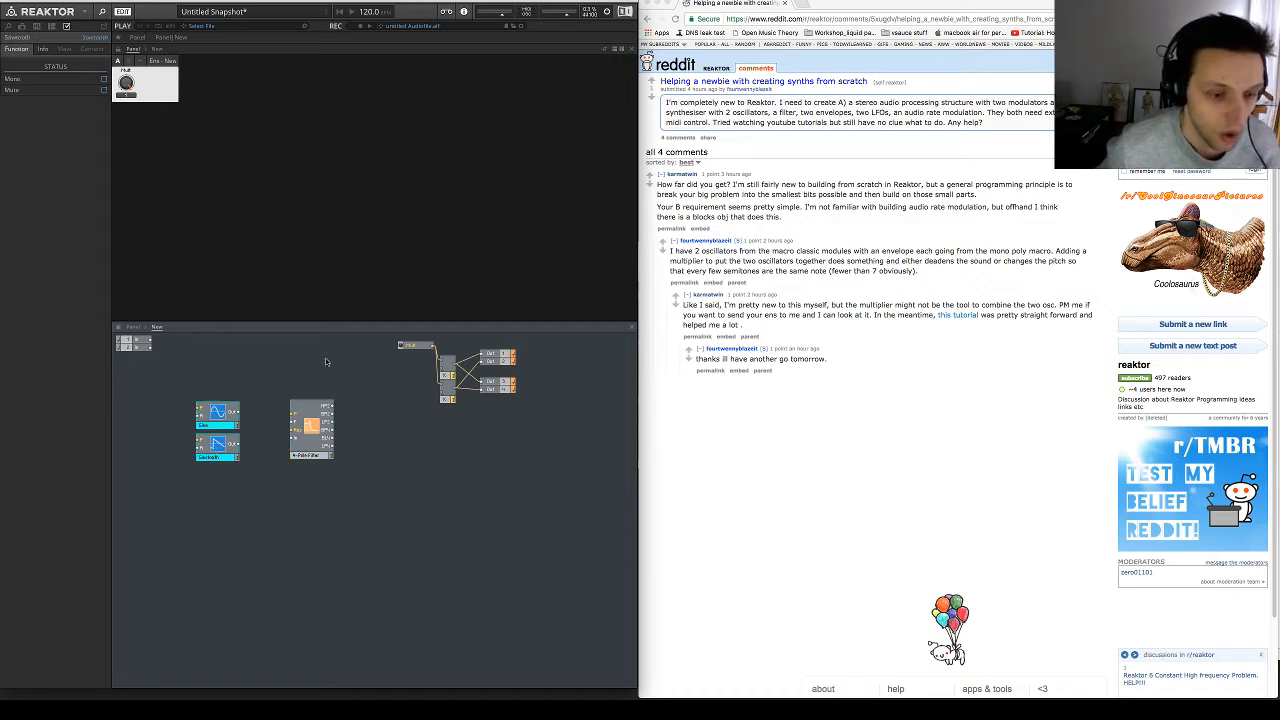
{"action": "left_click_drag", "start_coordinate": [310, 456], "coordinate": [342, 455]}
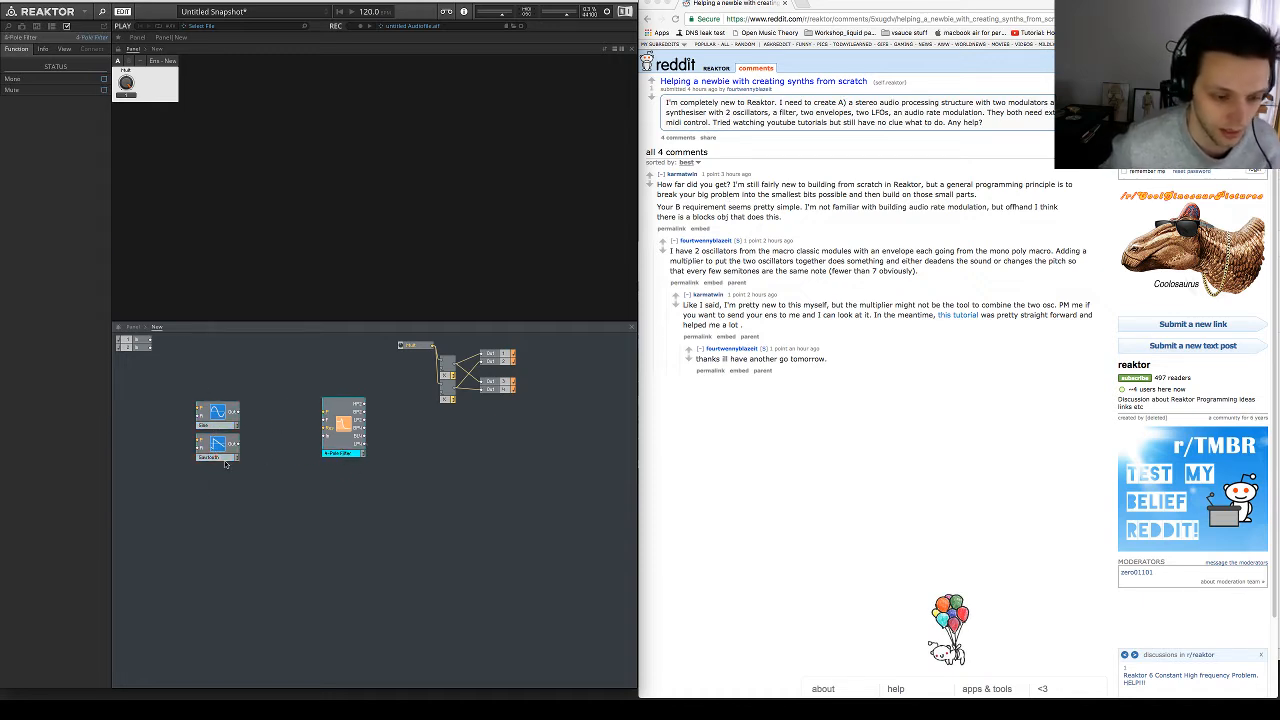
Duplicate the Sine and Sawtooth oscillators into two stacked pairs and move the 4-Pole Filter well clear of them
{"action": "left_click_drag", "start_coordinate": [218, 412], "coordinate": [220, 382]}
{"action": "left_click_drag", "start_coordinate": [220, 450], "coordinate": [221, 470]}
{"action": "left_click_drag", "start_coordinate": [219, 401], "coordinate": [221, 422]}
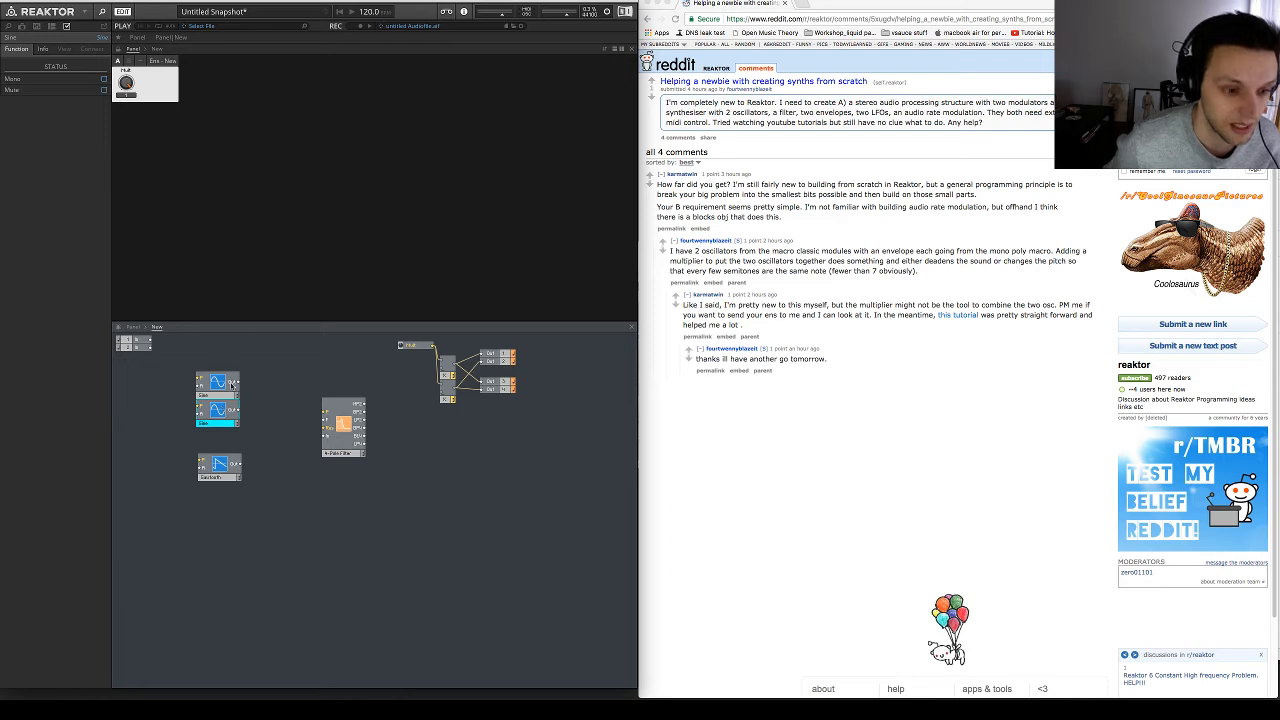
{"action": "left_click_drag", "start_coordinate": [217, 477], "coordinate": [219, 503]}
{"action": "key", "text": "super+d"}
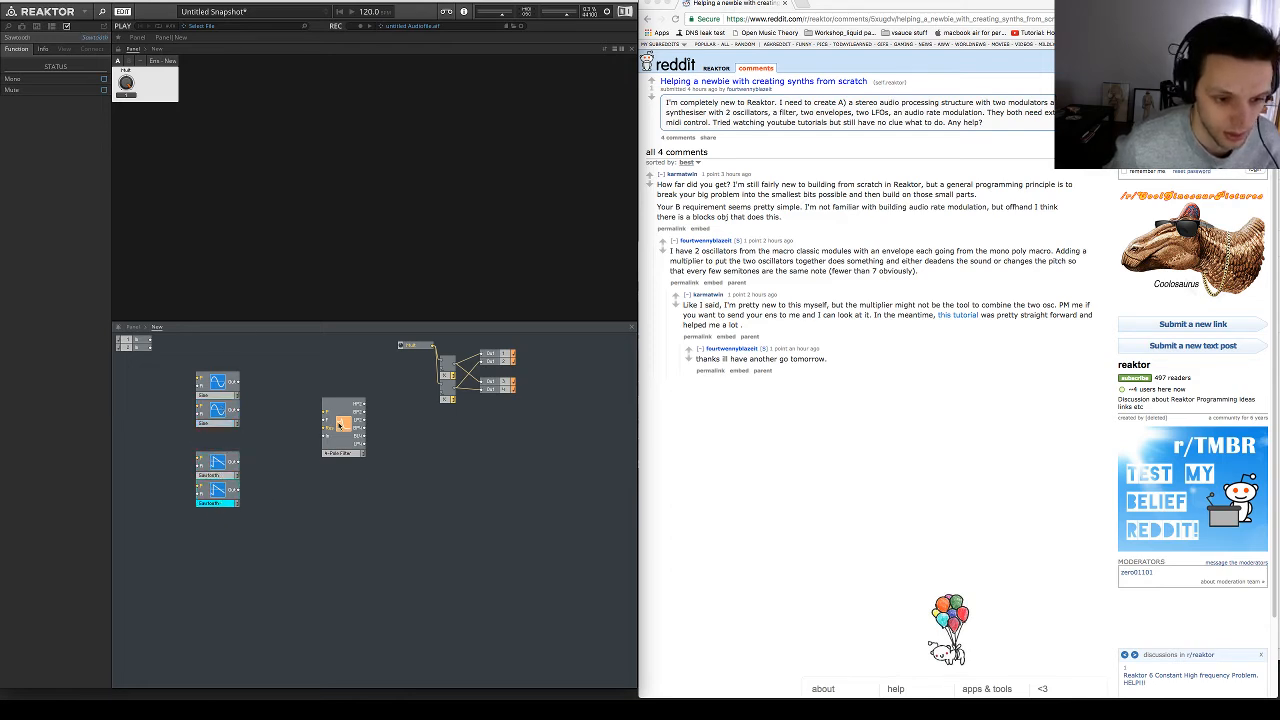
{"action": "left_click_drag", "start_coordinate": [340, 425], "coordinate": [542, 509]}
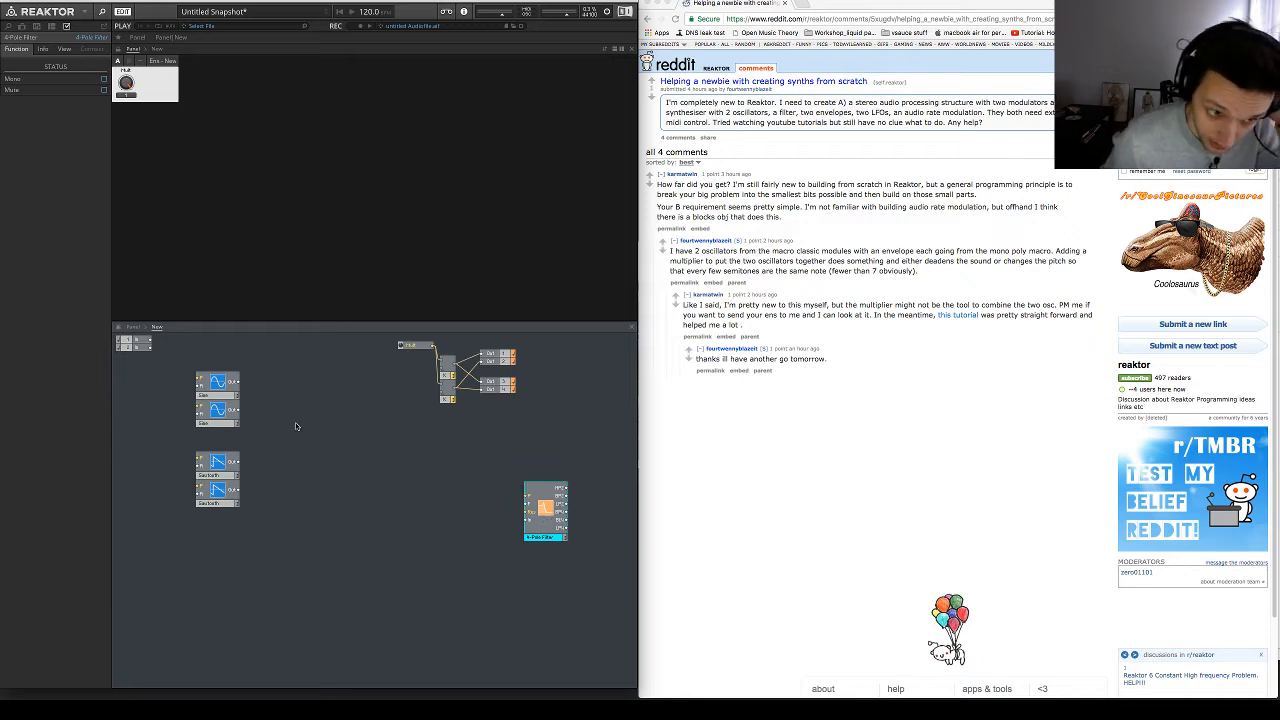
{"action": "left_click", "coordinate": [276, 389]}
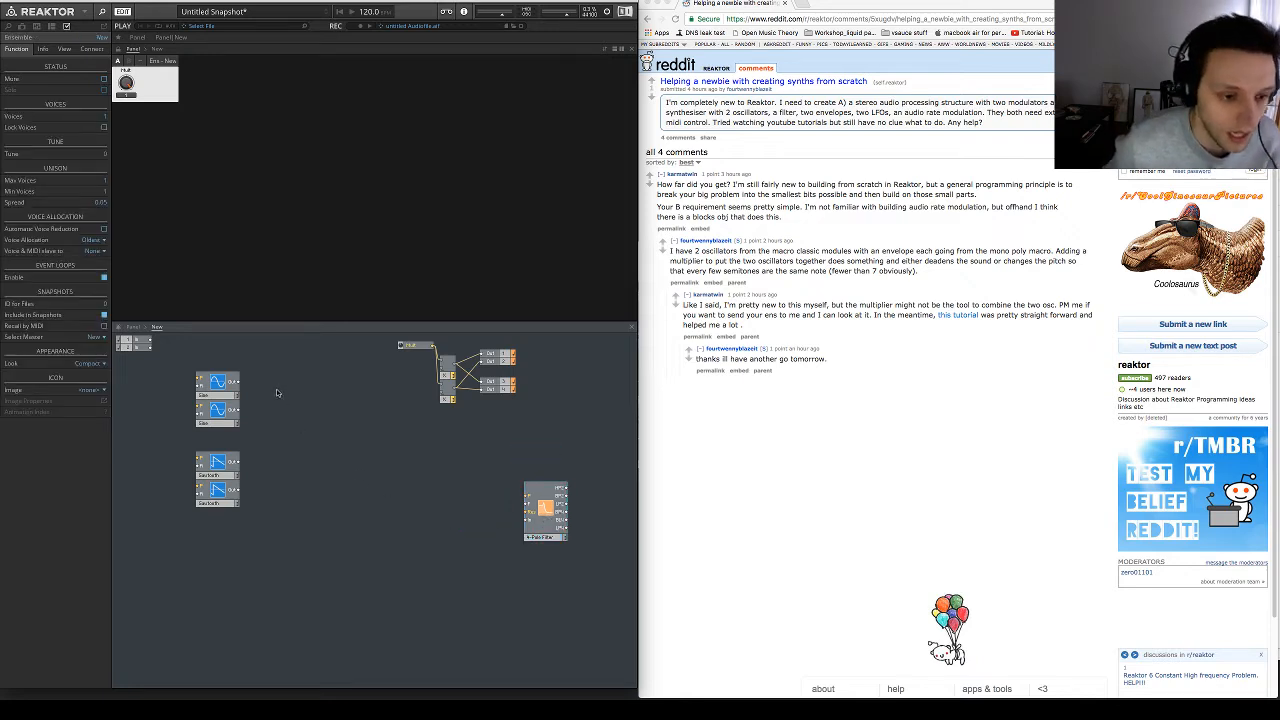
{"action": "right_click", "coordinate": [277, 391]}
{"action": "mouse_move", "coordinate": [402, 438]}
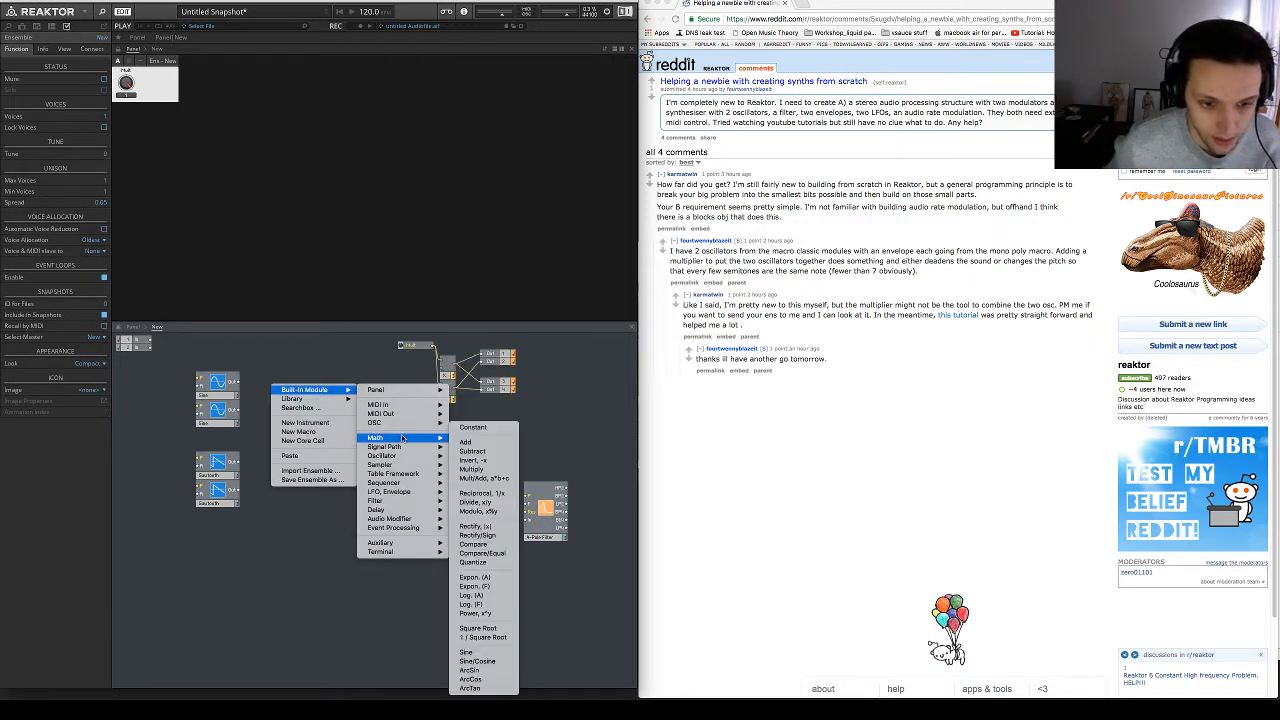
{"action": "left_click", "coordinate": [471, 469]}
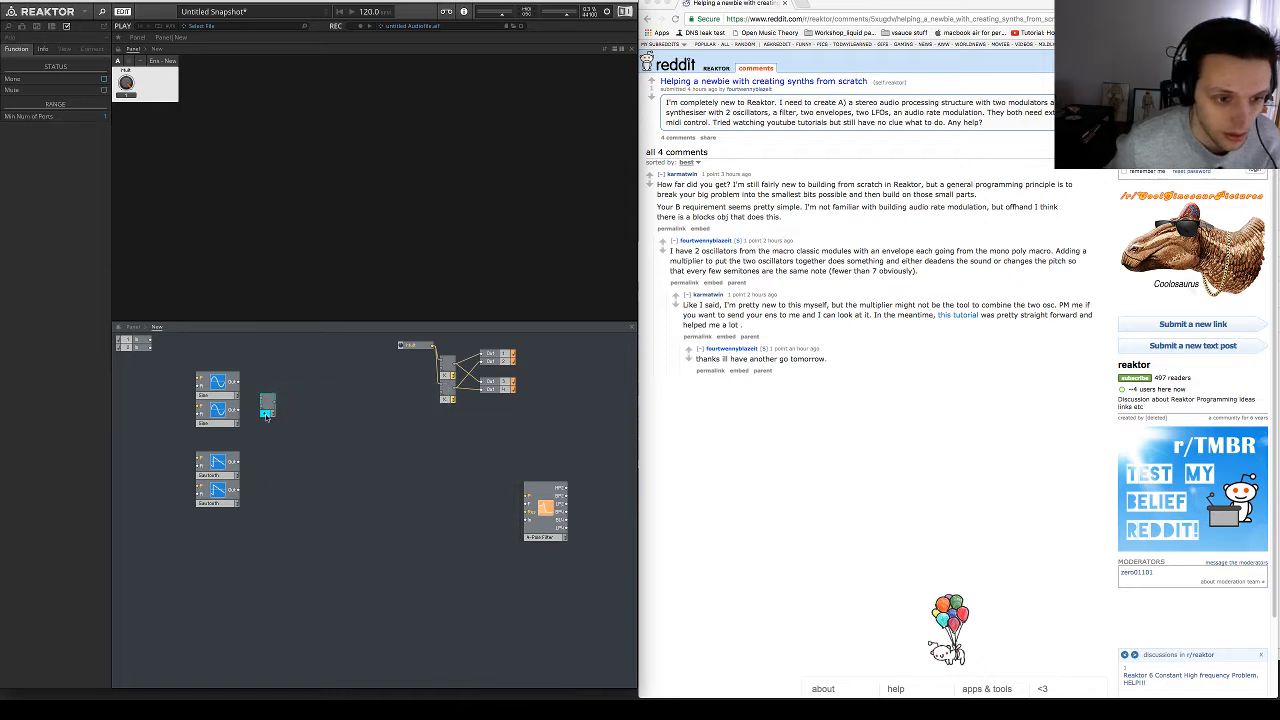
{"action": "mouse_move", "coordinate": [266, 418]}
{"action": "left_mouse_down"}
{"action": "mouse_move", "coordinate": [260, 402]}
{"action": "mouse_move", "coordinate": [248, 410]}
{"action": "mouse_move", "coordinate": [263, 408]}
{"action": "mouse_move", "coordinate": [248, 421]}
{"action": "mouse_move", "coordinate": [275, 400]}
{"action": "left_mouse_up"}
{"action": "left_click", "coordinate": [308, 424]}
{"action": "left_click", "coordinate": [272, 397]}
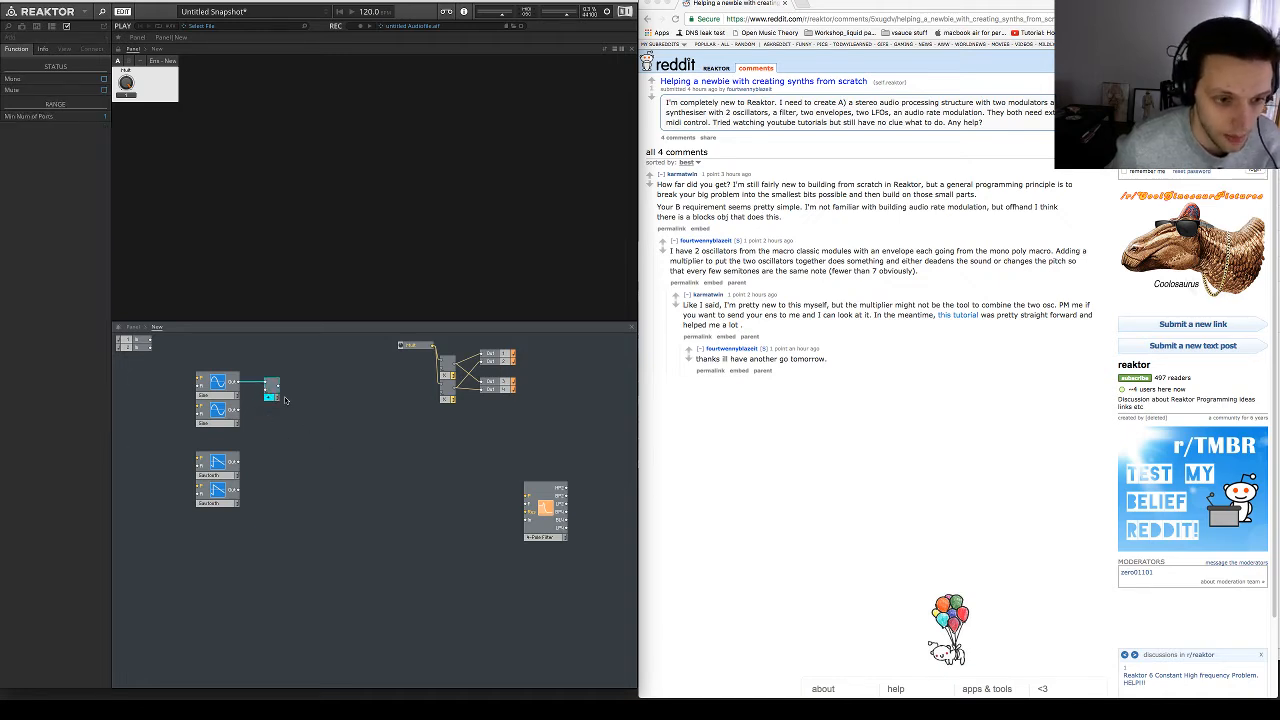
{"action": "key", "text": "Delete"}
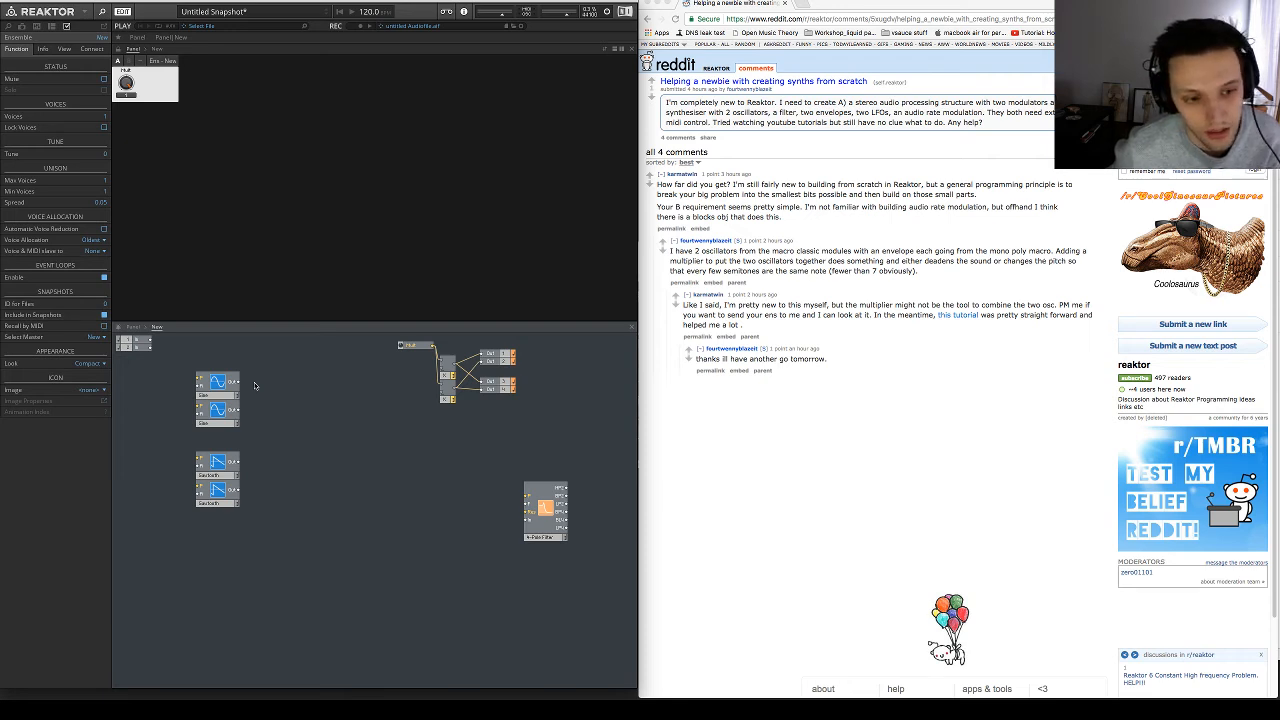
Insert an Add module beside the Sine pair and connect the upper Sine oscillator's output to it
{"action": "right_click", "coordinate": [265, 383]}
{"action": "mouse_move", "coordinate": [300, 384]}
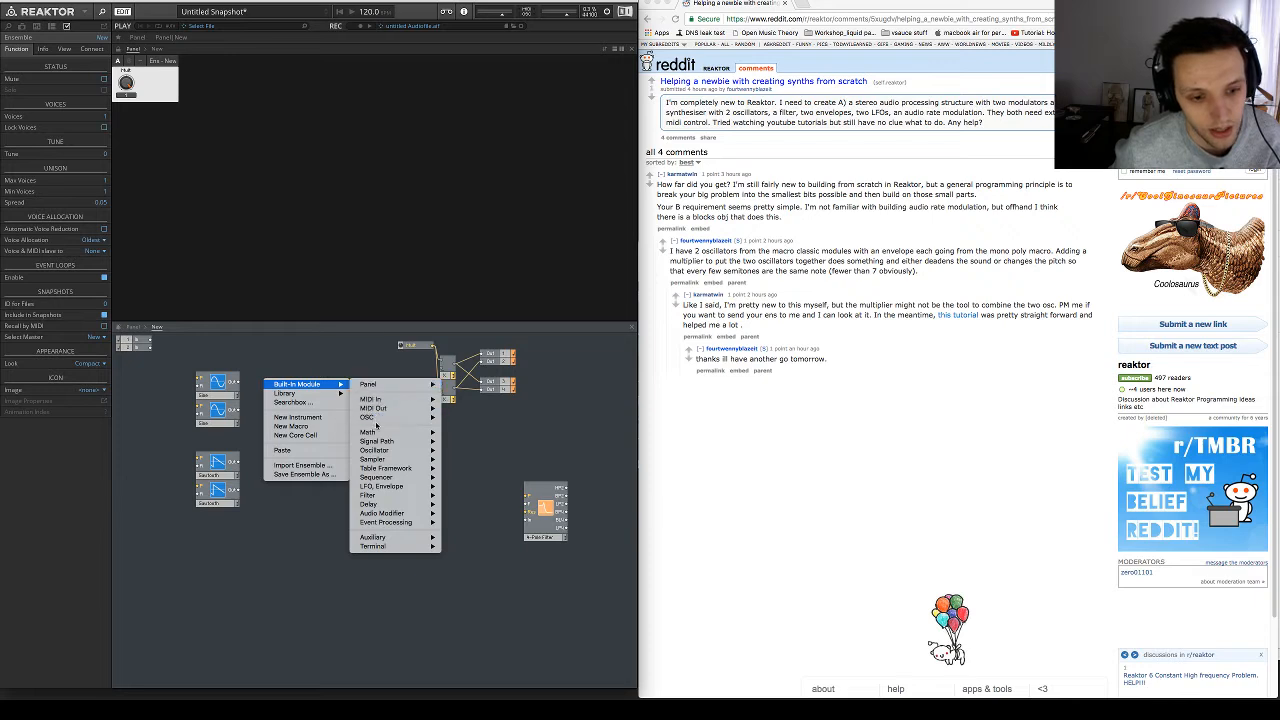
{"action": "mouse_move", "coordinate": [378, 432]}
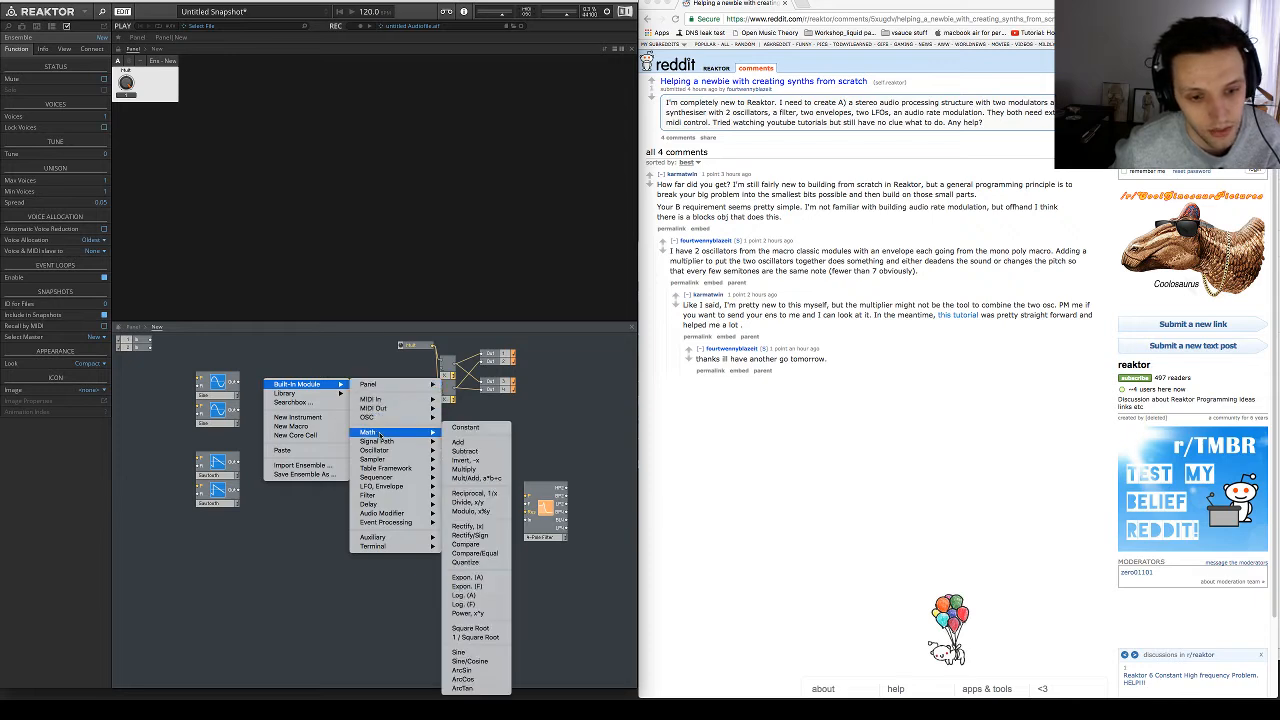
{"action": "left_click", "coordinate": [458, 442]}
{"action": "left_click_drag", "start_coordinate": [237, 382], "coordinate": [309, 397]}
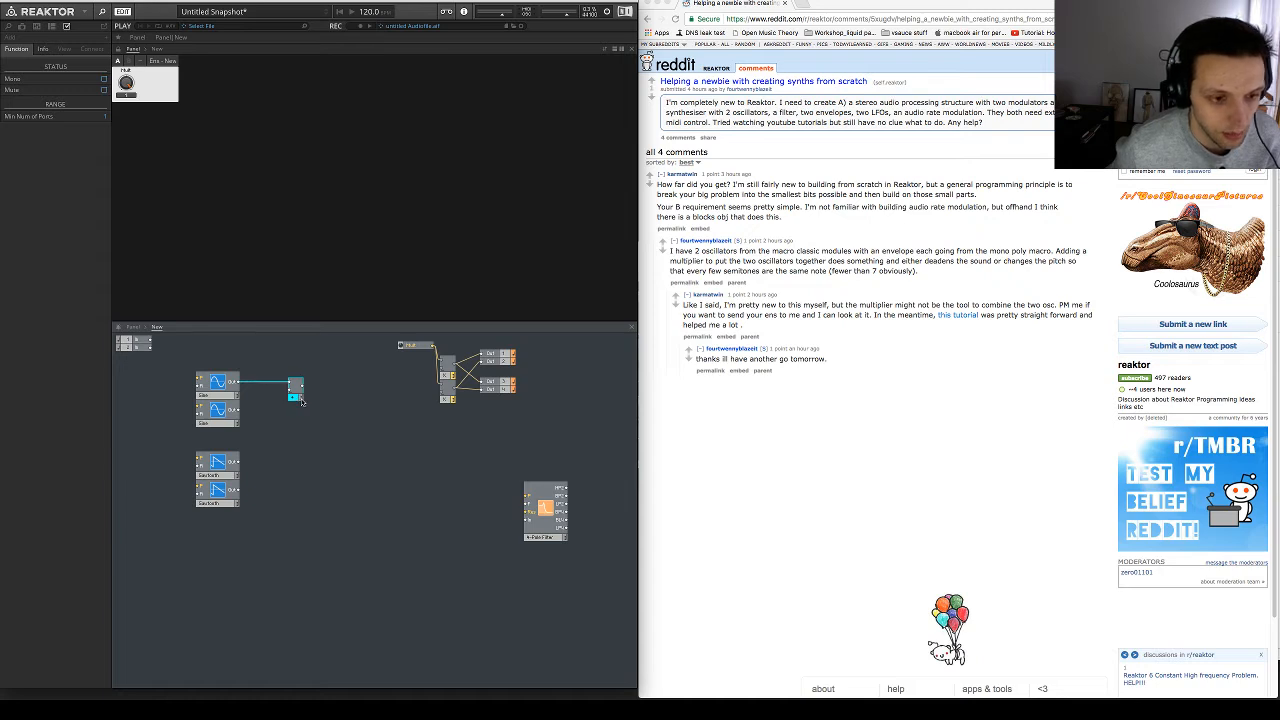
Insert a Multiply module in front of the Add module and wire the lower Sine oscillator's output through it into the adder
{"action": "right_click", "coordinate": [260, 394]}
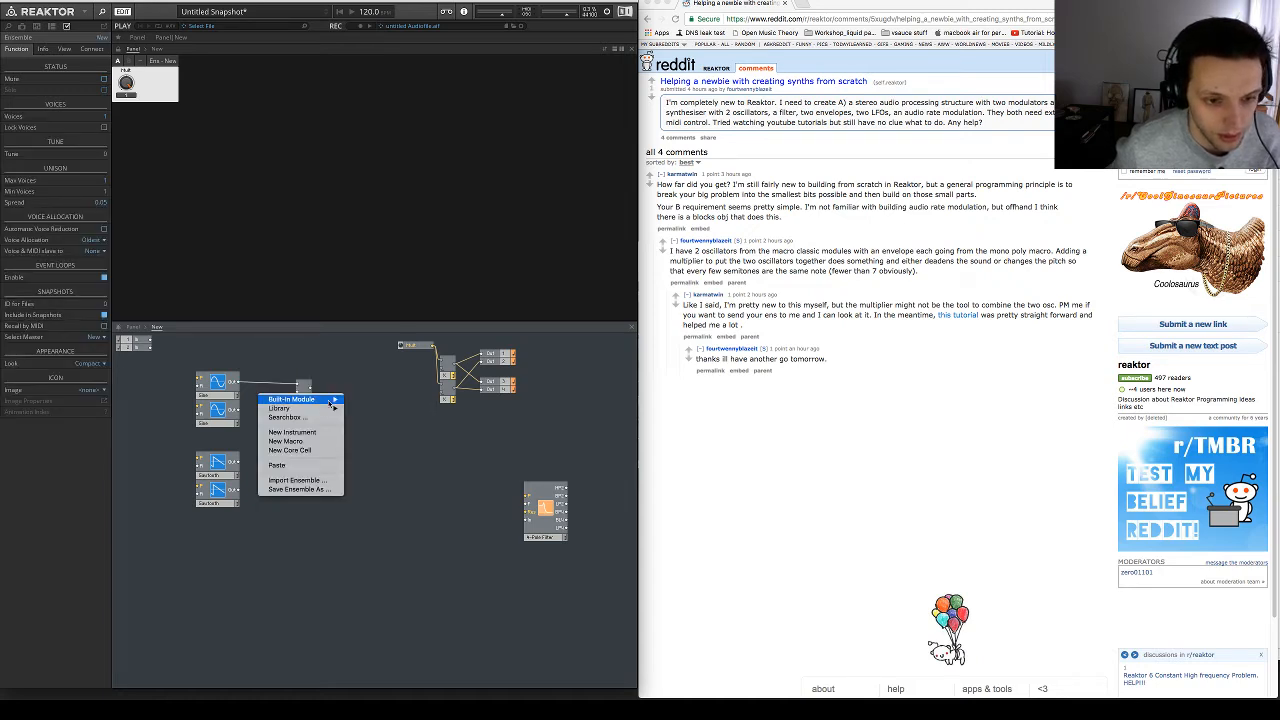
{"action": "mouse_move", "coordinate": [300, 399]}
{"action": "mouse_move", "coordinate": [388, 447]}
{"action": "left_click", "coordinate": [474, 471]}
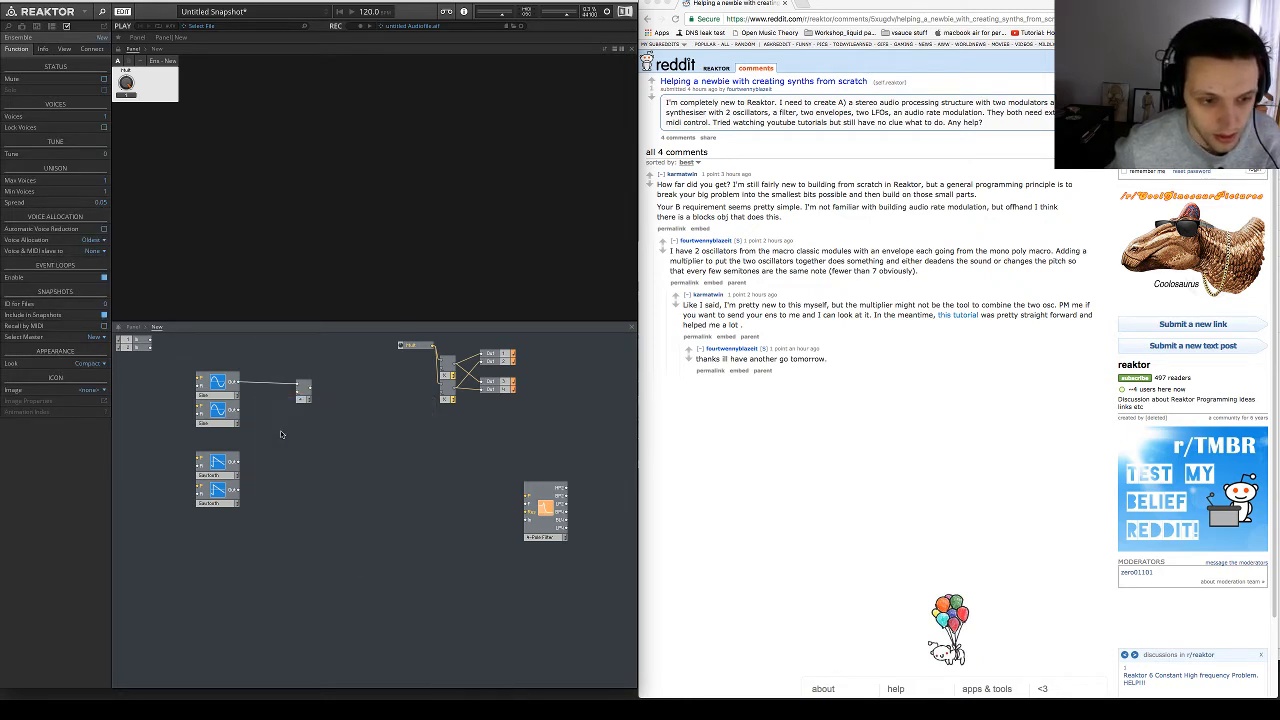
{"action": "left_click_drag", "start_coordinate": [239, 413], "coordinate": [280, 404]}
Duplicate the Multiply and Add modules together and place the copies directly beneath the originals
{"action": "left_click", "coordinate": [308, 399]}
{"action": "left_click", "coordinate": [281, 403]}
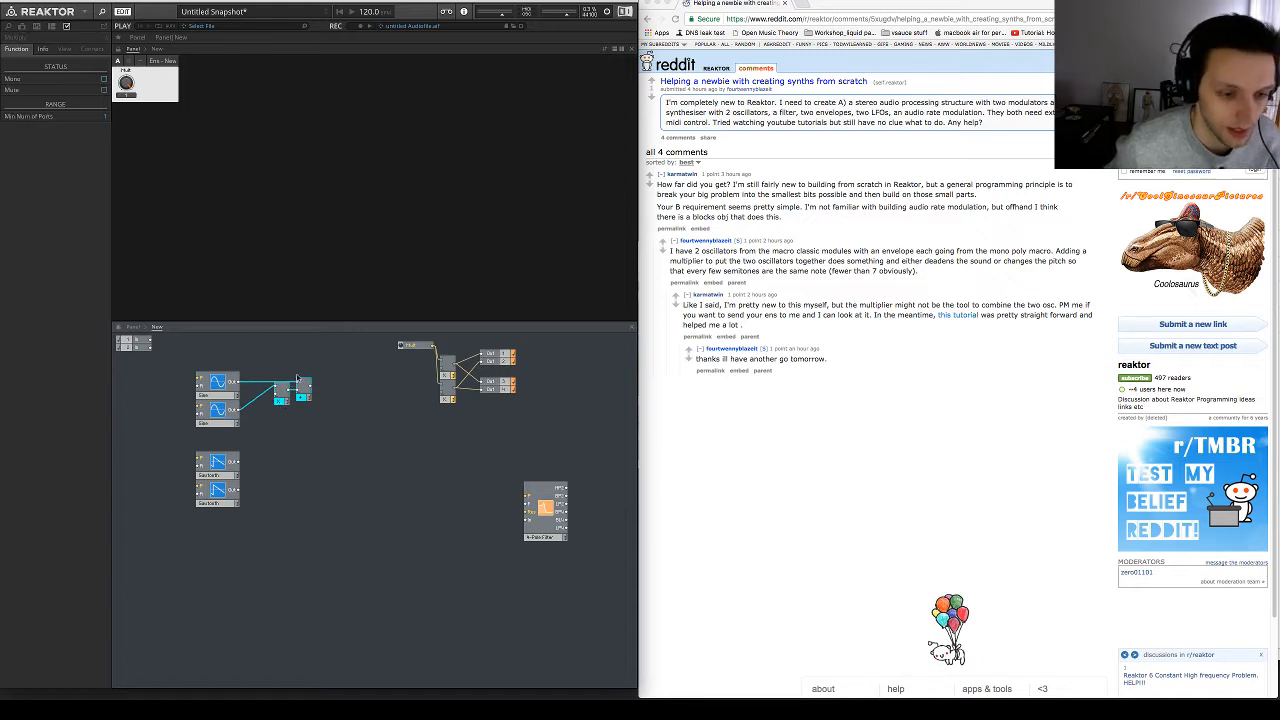
{"action": "mouse_move", "coordinate": [281, 397]}
{"action": "left_mouse_down"}
{"action": "mouse_move", "coordinate": [290, 422]}
{"action": "mouse_move", "coordinate": [256, 418]}
{"action": "mouse_move", "coordinate": [298, 409]}
{"action": "left_mouse_up"}
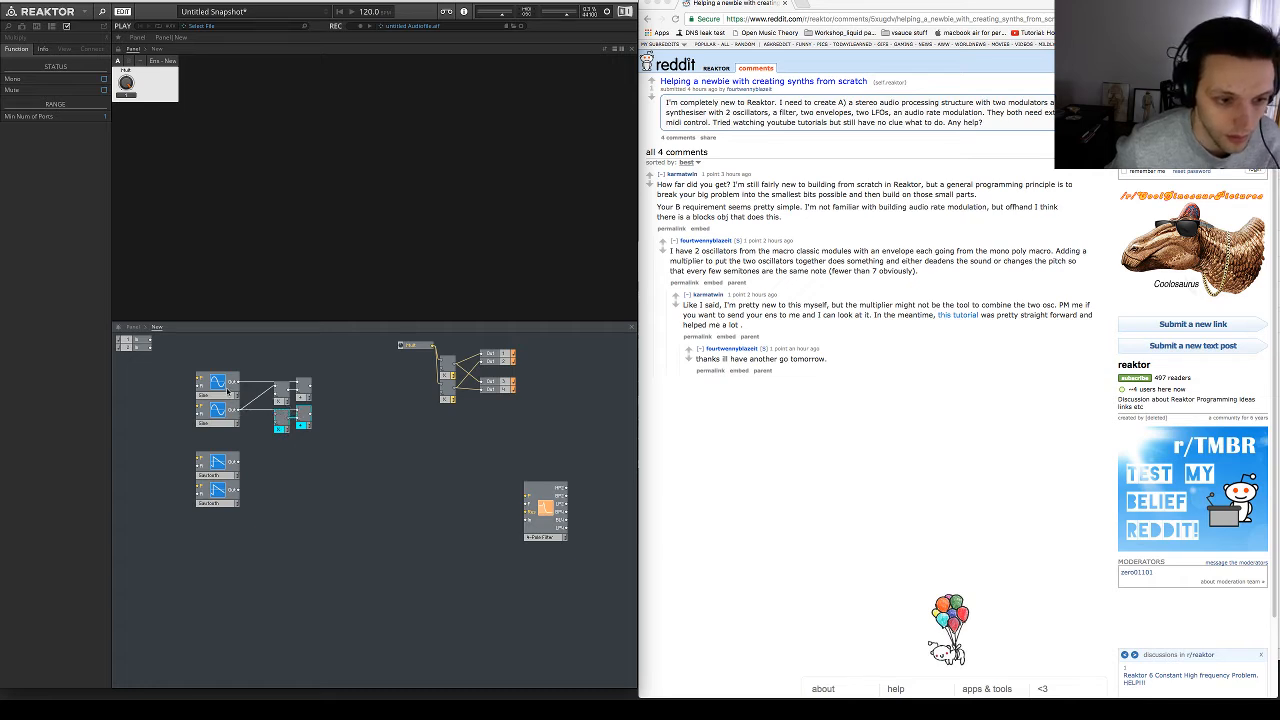
Wire the upper Sine oscillator into the lower Multiply module and insert an Audio Smoother feeding both Multiply modules
{"action": "left_click_drag", "start_coordinate": [238, 382], "coordinate": [276, 415]}
{"action": "right_click", "coordinate": [261, 349]}
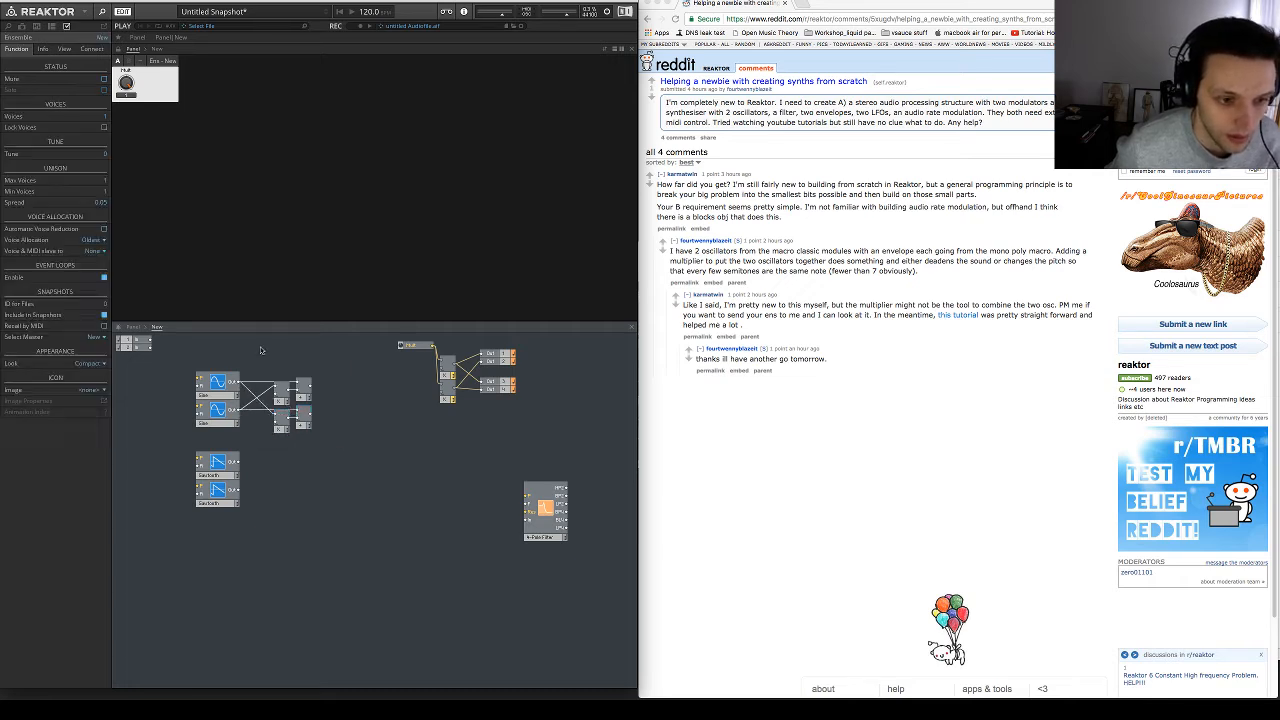
{"action": "left_click", "coordinate": [260, 354]}
{"action": "key", "text": "Return"}
{"action": "type", "text": "aud"}
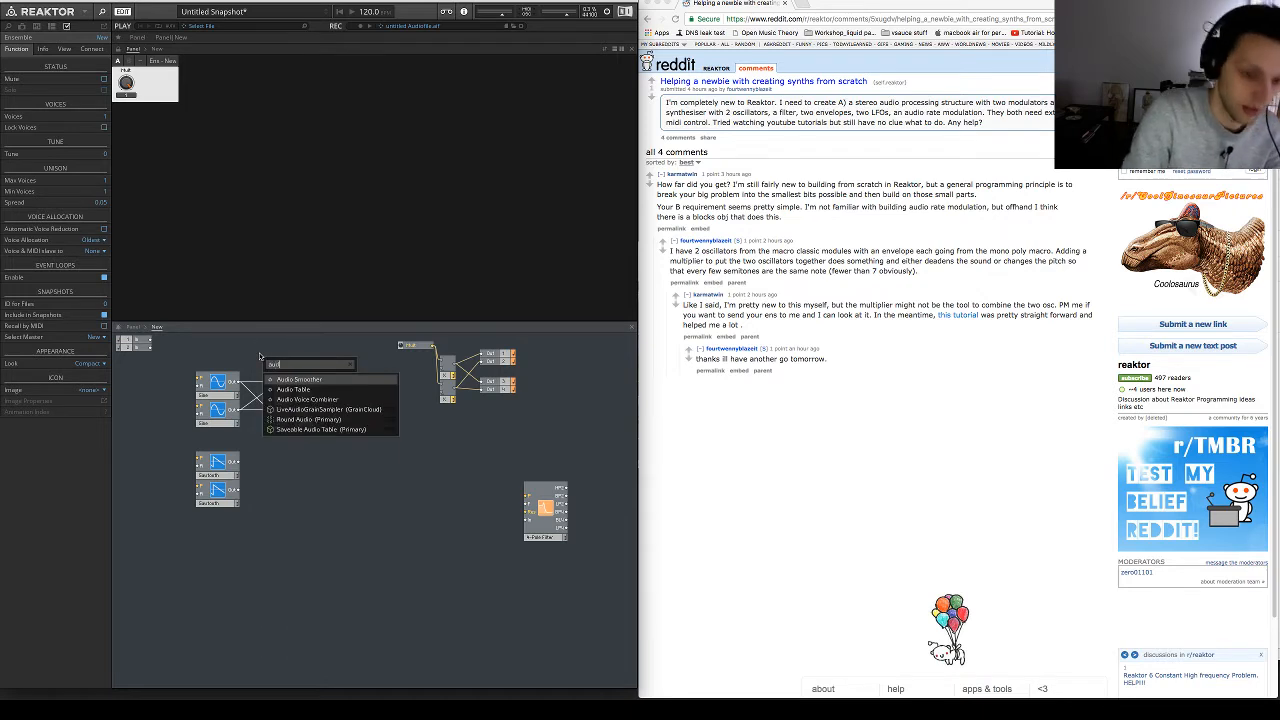
{"action": "key", "text": "Return"}
{"action": "left_click_drag", "start_coordinate": [268, 370], "coordinate": [276, 422]}
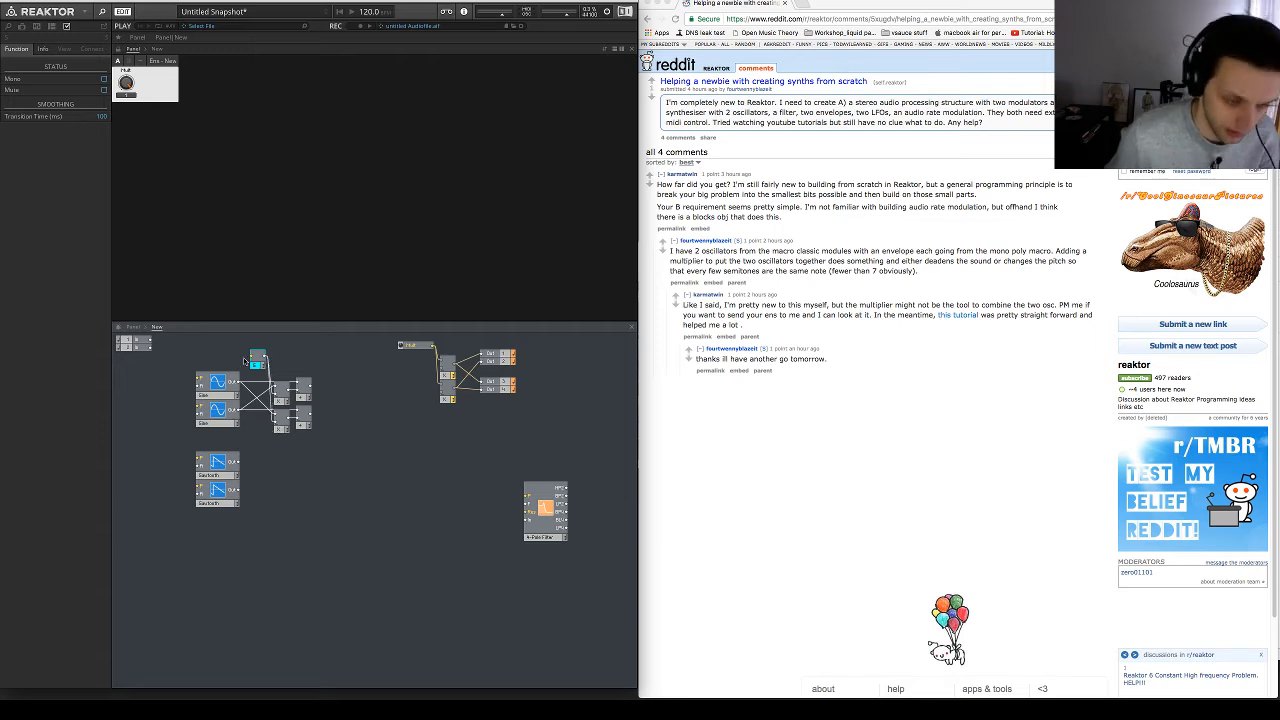
Create a control for the Audio Smoother's input, unlock the instrument panel and spread its knobs to opposite corners
{"action": "right_click", "coordinate": [254, 355]}
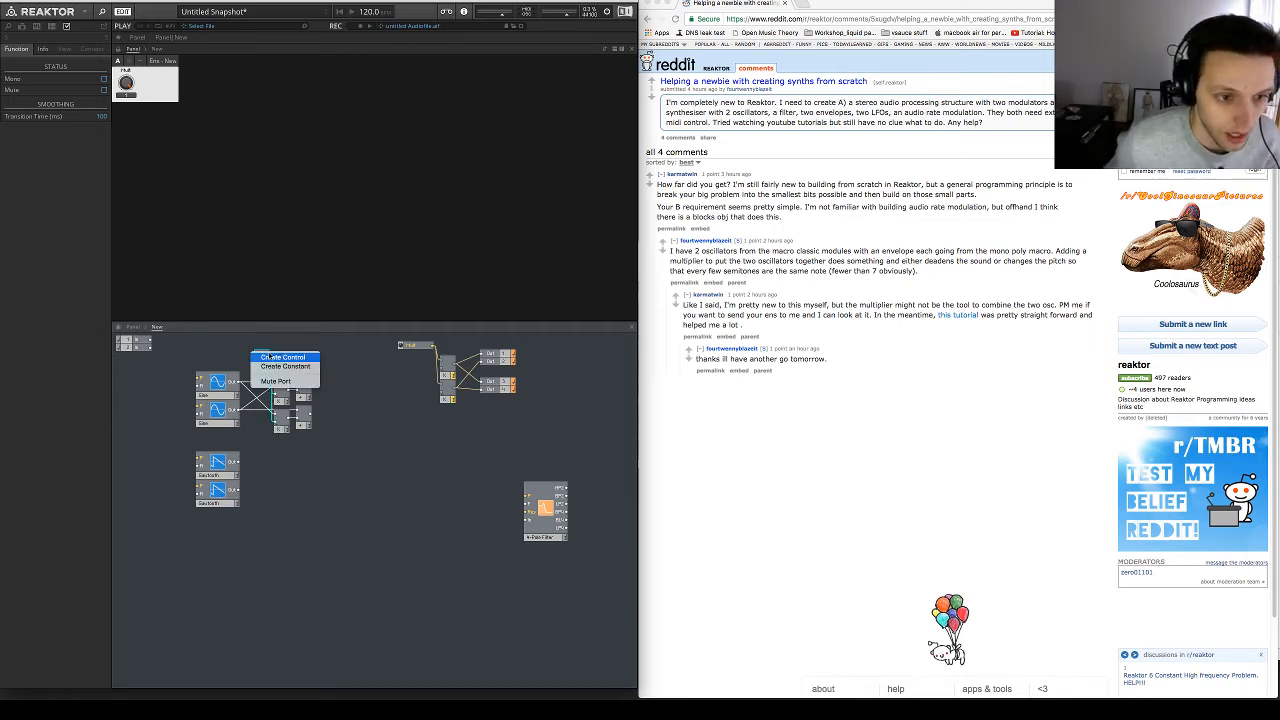
{"action": "left_click", "coordinate": [285, 358]}
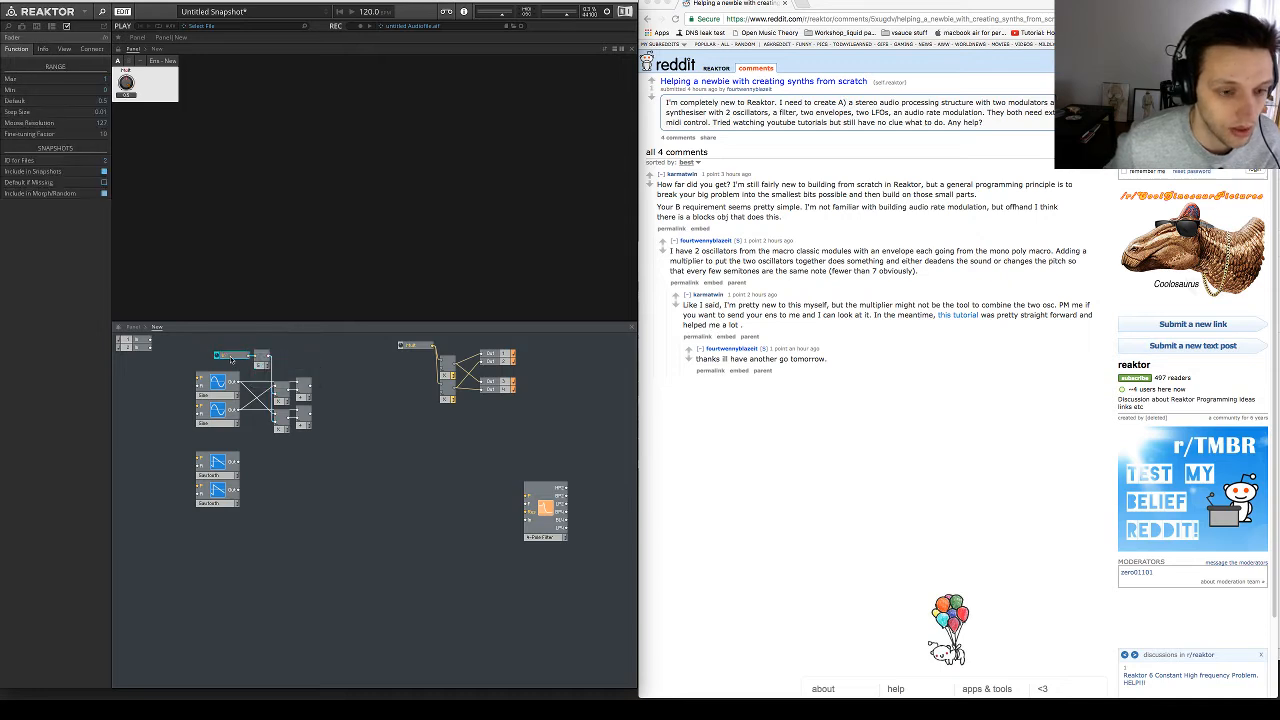
{"action": "left_click", "coordinate": [118, 49]}
{"action": "left_click_drag", "start_coordinate": [126, 84], "coordinate": [156, 147]}
{"action": "left_click_drag", "start_coordinate": [126, 84], "coordinate": [268, 83]}
{"action": "left_click_drag", "start_coordinate": [146, 131], "coordinate": [126, 121]}
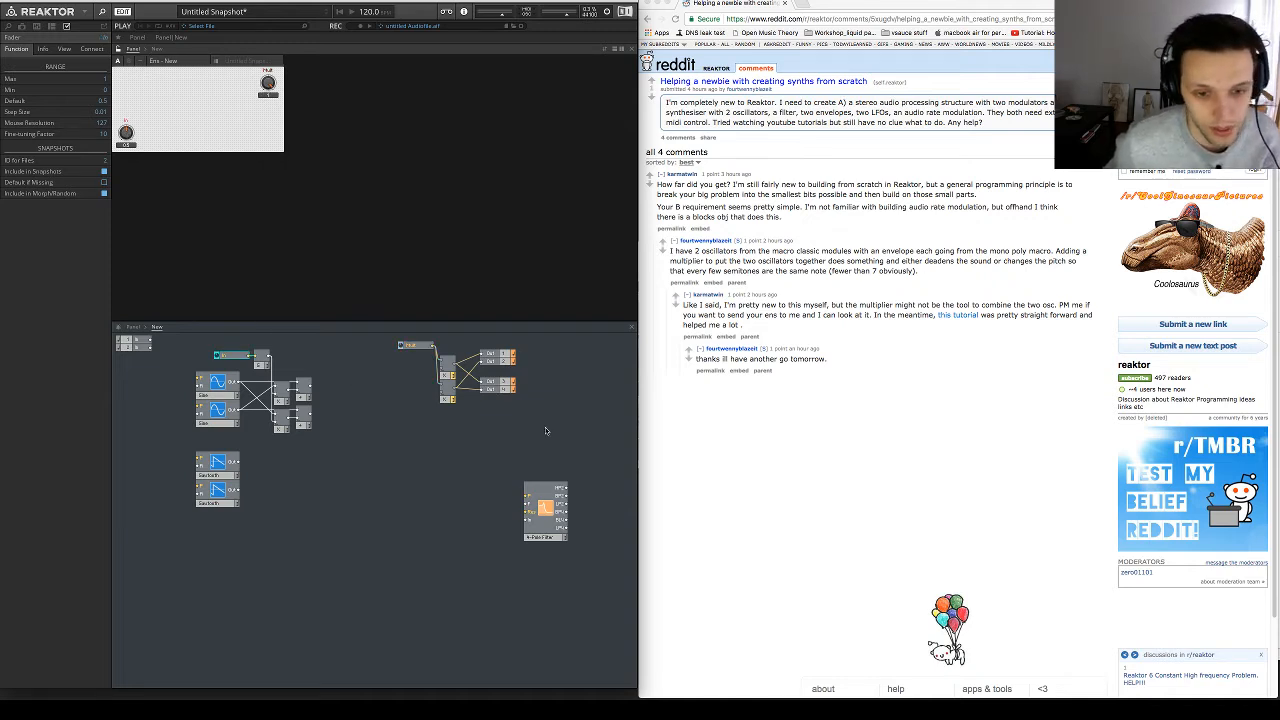
Move the whole output level section in the structure further away from the oscillators and closer to the filter
{"action": "left_click_drag", "start_coordinate": [548, 430], "coordinate": [469, 380]}
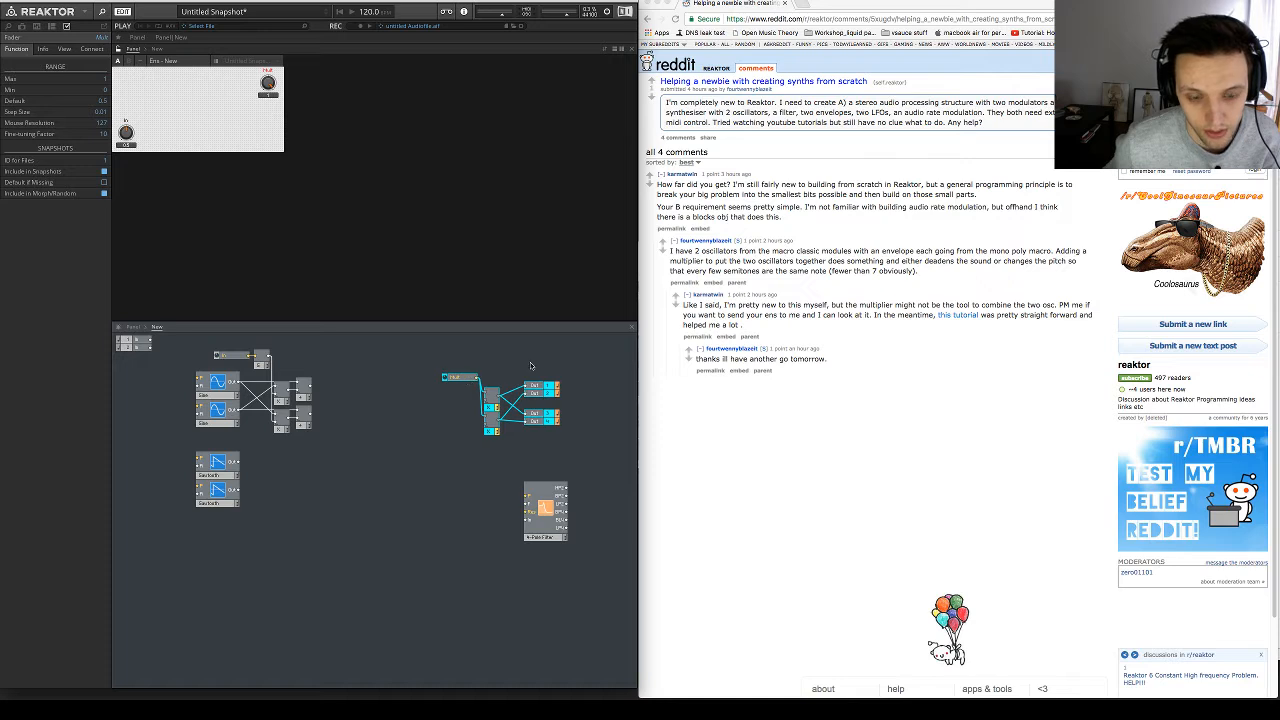
{"action": "left_click", "coordinate": [490, 402]}
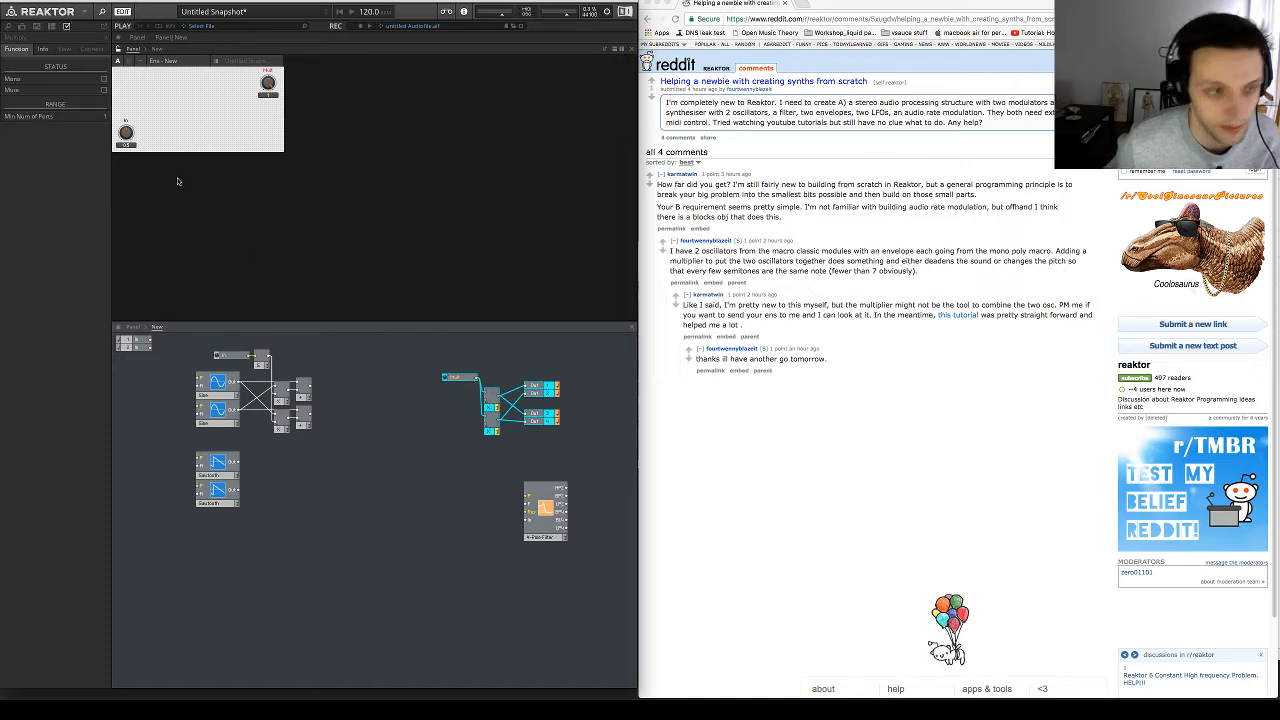
Place the smoother's knob against the panel's left edge and rename its control Crossfeed
{"action": "left_click", "coordinate": [184, 156]}
{"action": "left_click", "coordinate": [127, 132]}
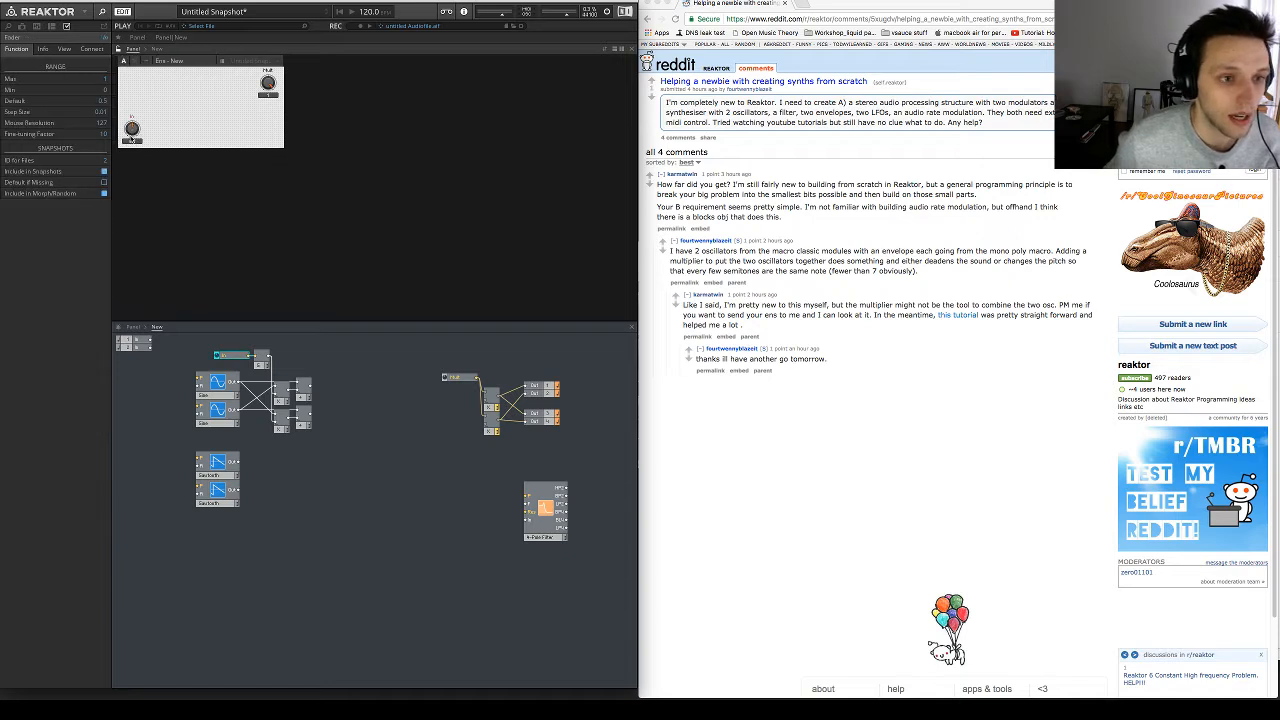
{"action": "left_click_drag", "start_coordinate": [131, 139], "coordinate": [125, 135]}
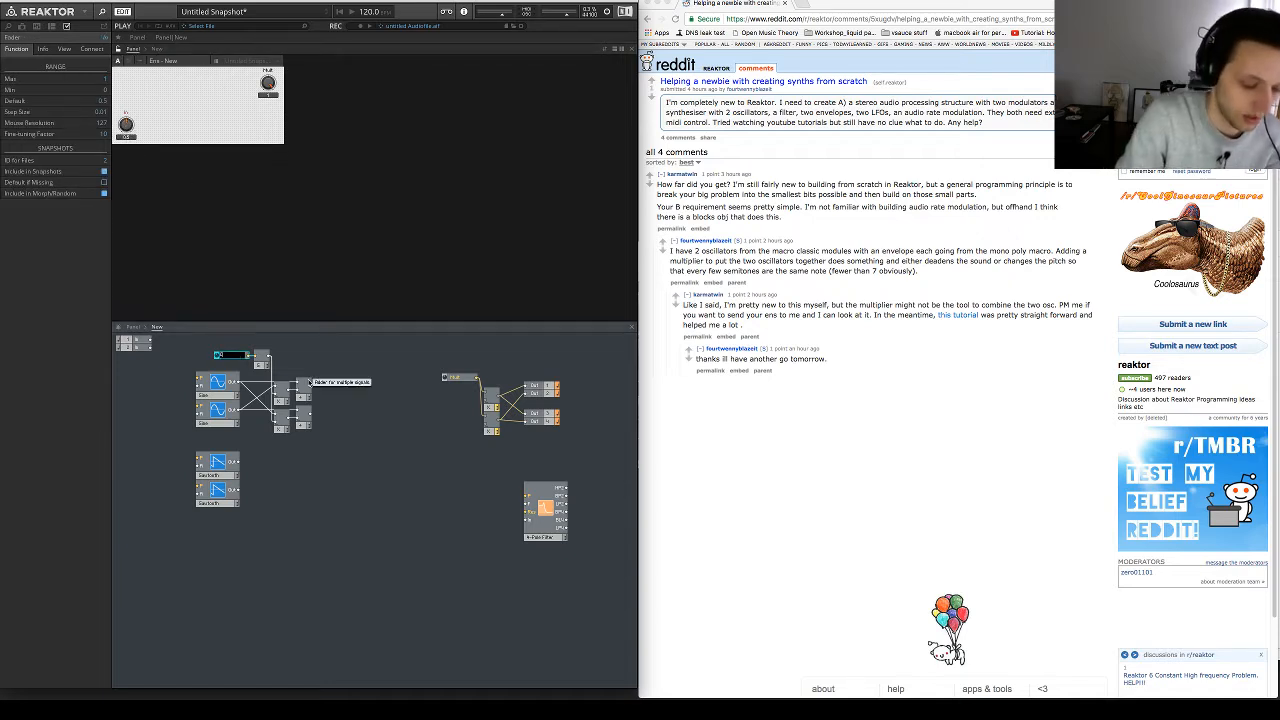
{"action": "type", "text": "ed"}
{"action": "key", "text": "Return"}
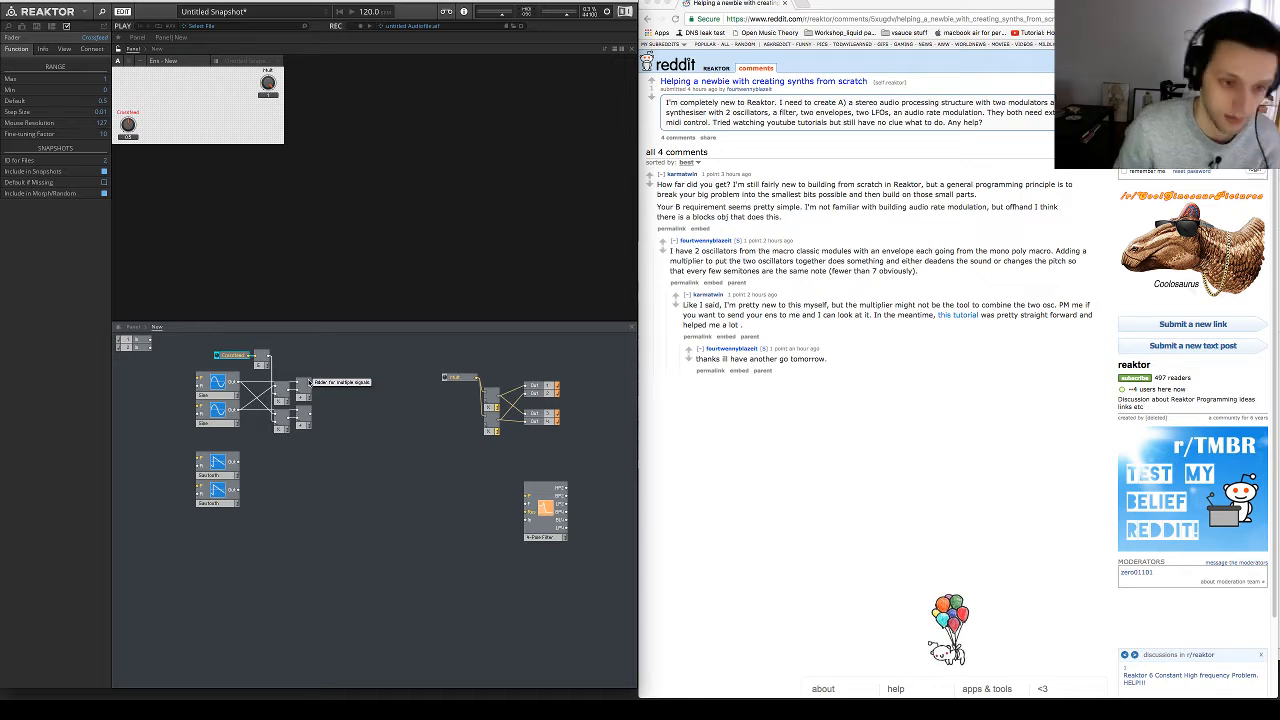
Duplicate the four Multiply and Add modules beside the Sawtooth pair and cross-wire both Sawtooth outputs into the copies
{"action": "left_click_drag", "start_coordinate": [343, 456], "coordinate": [262, 377]}
{"action": "left_click_drag", "start_coordinate": [308, 414], "coordinate": [281, 512]}
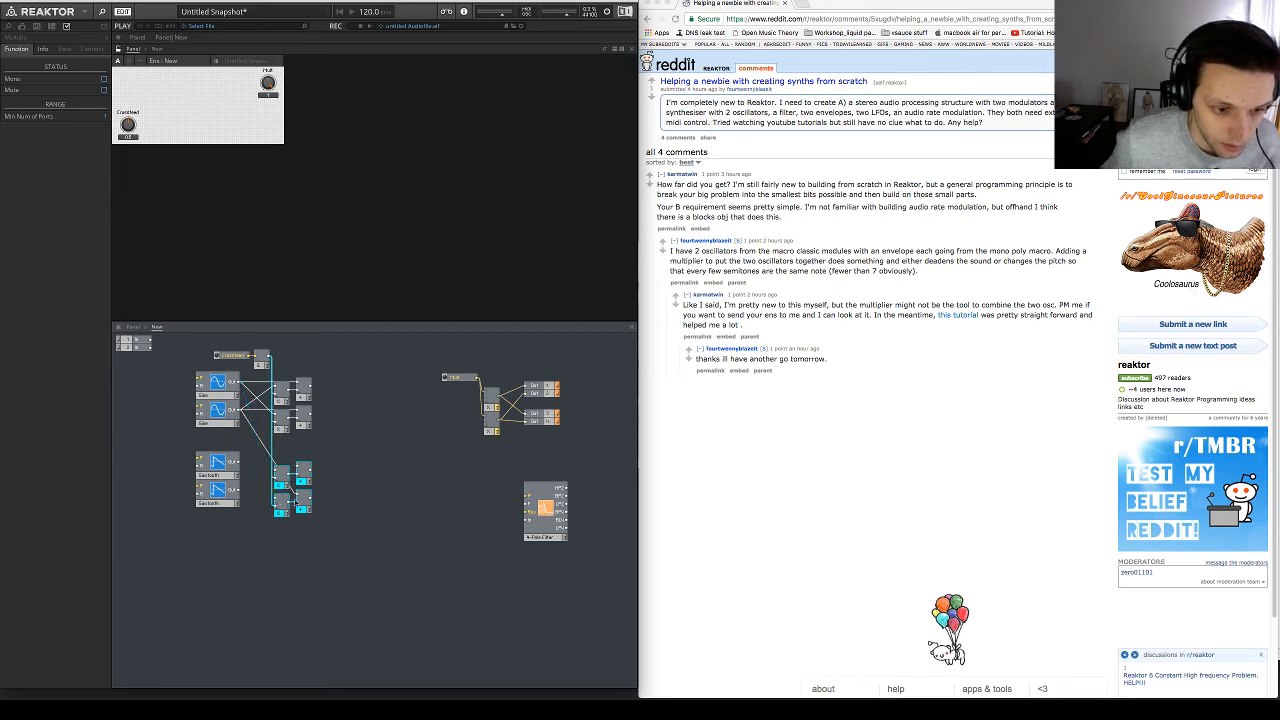
{"action": "left_click_drag", "start_coordinate": [297, 494], "coordinate": [286, 499]}
{"action": "left_click_drag", "start_coordinate": [324, 533], "coordinate": [291, 494]}
{"action": "left_click", "coordinate": [313, 532]}
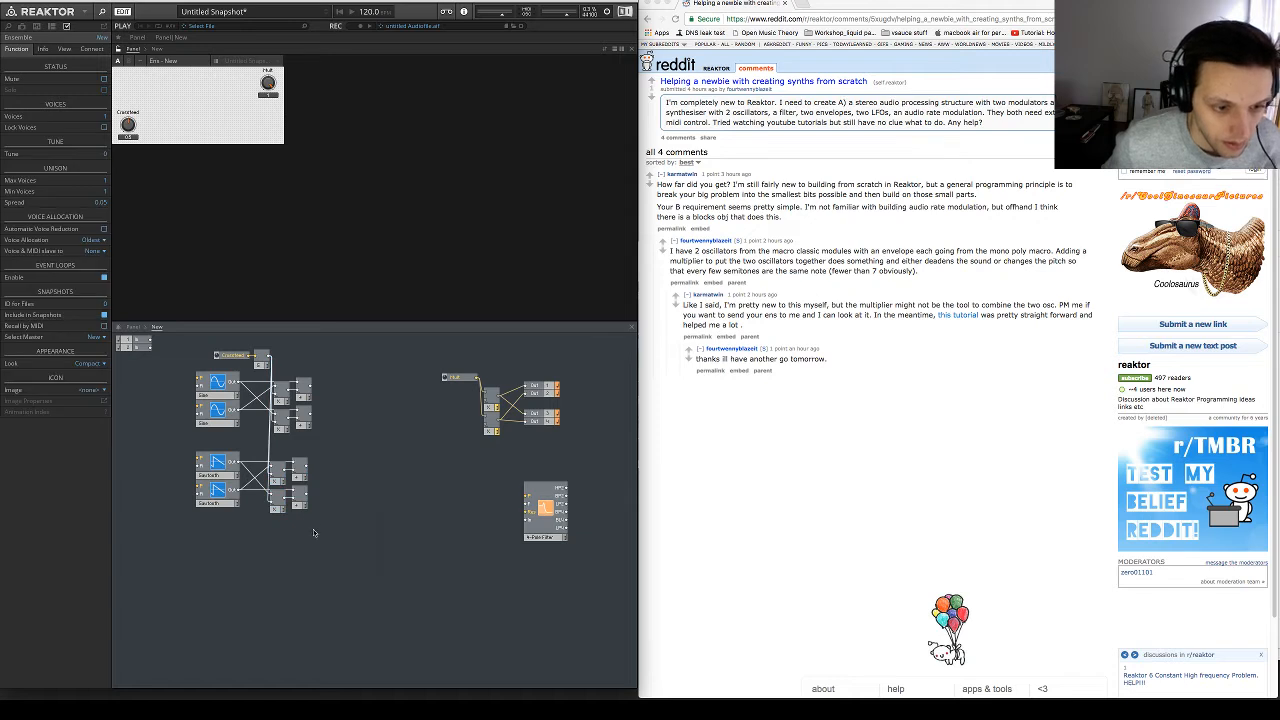
{"action": "left_click", "coordinate": [283, 483]}
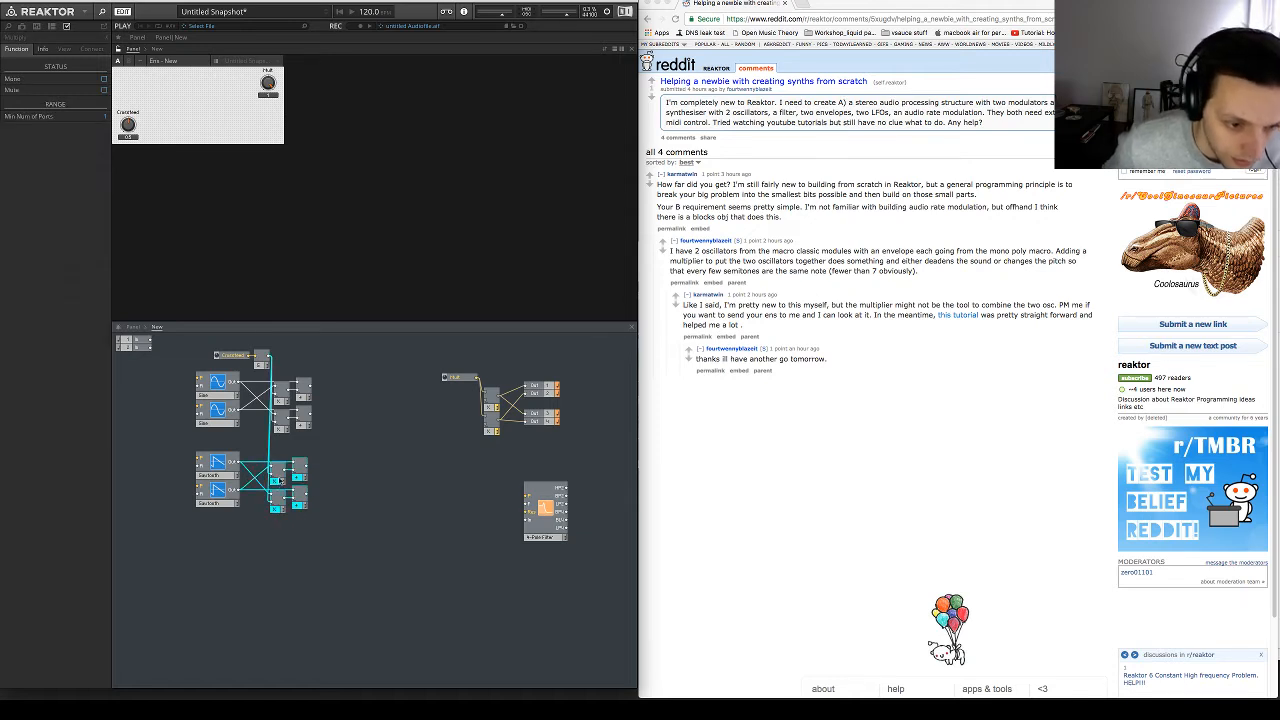
{"action": "left_click_drag", "start_coordinate": [283, 484], "coordinate": [285, 482]}
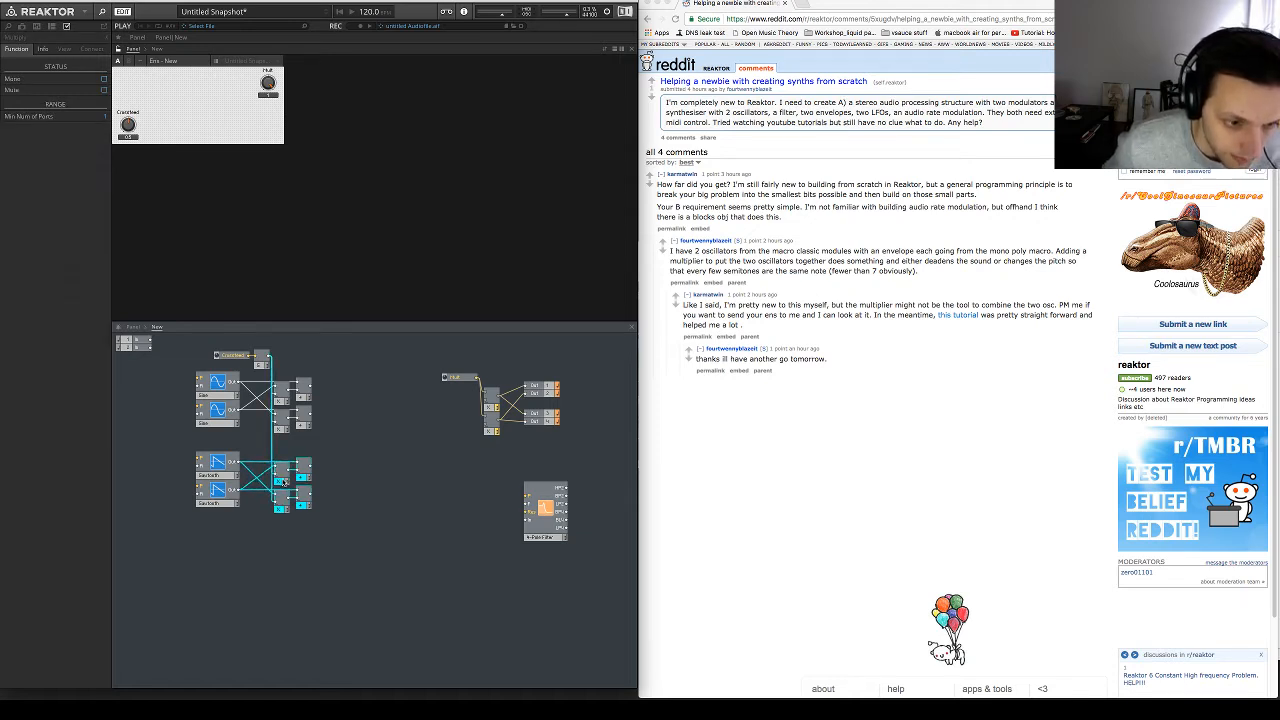
{"action": "left_click", "coordinate": [338, 518]}
Insert a MIDI Note Pitch module beside the Sine pair and shift the whole oscillator block over to make room
{"action": "right_click", "coordinate": [140, 379]}
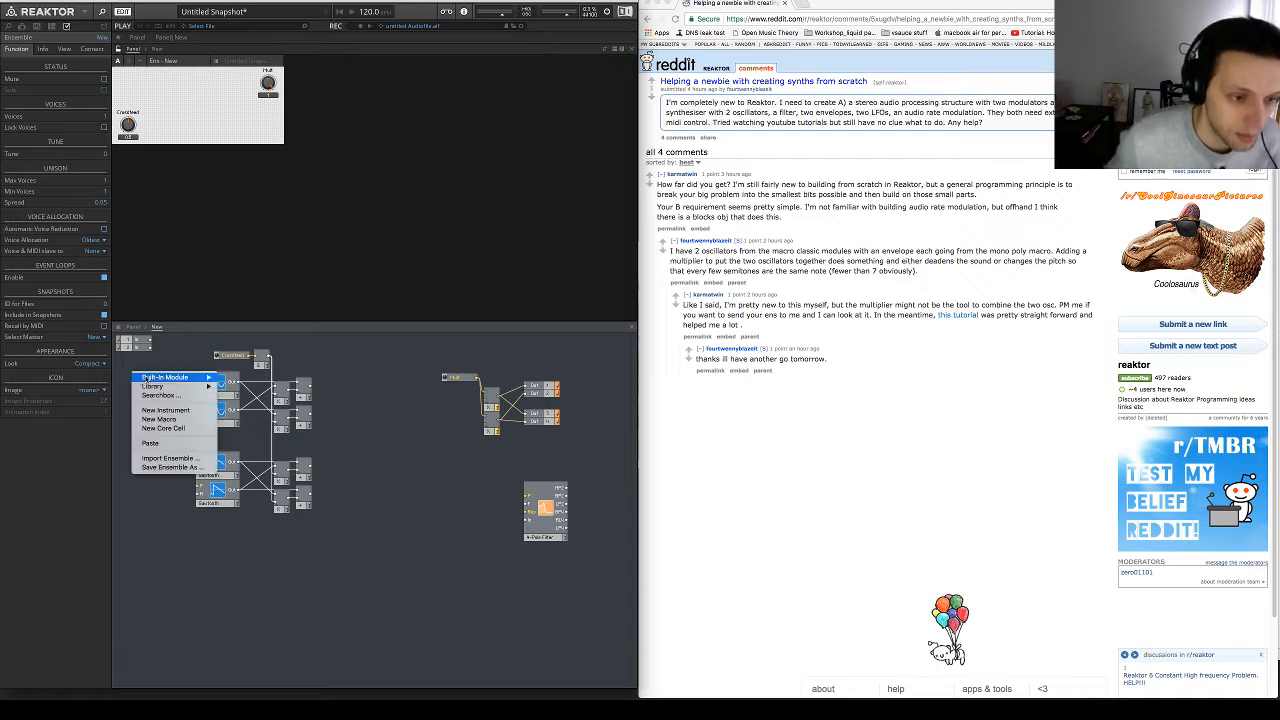
{"action": "mouse_move", "coordinate": [150, 378]}
{"action": "mouse_move", "coordinate": [273, 391]}
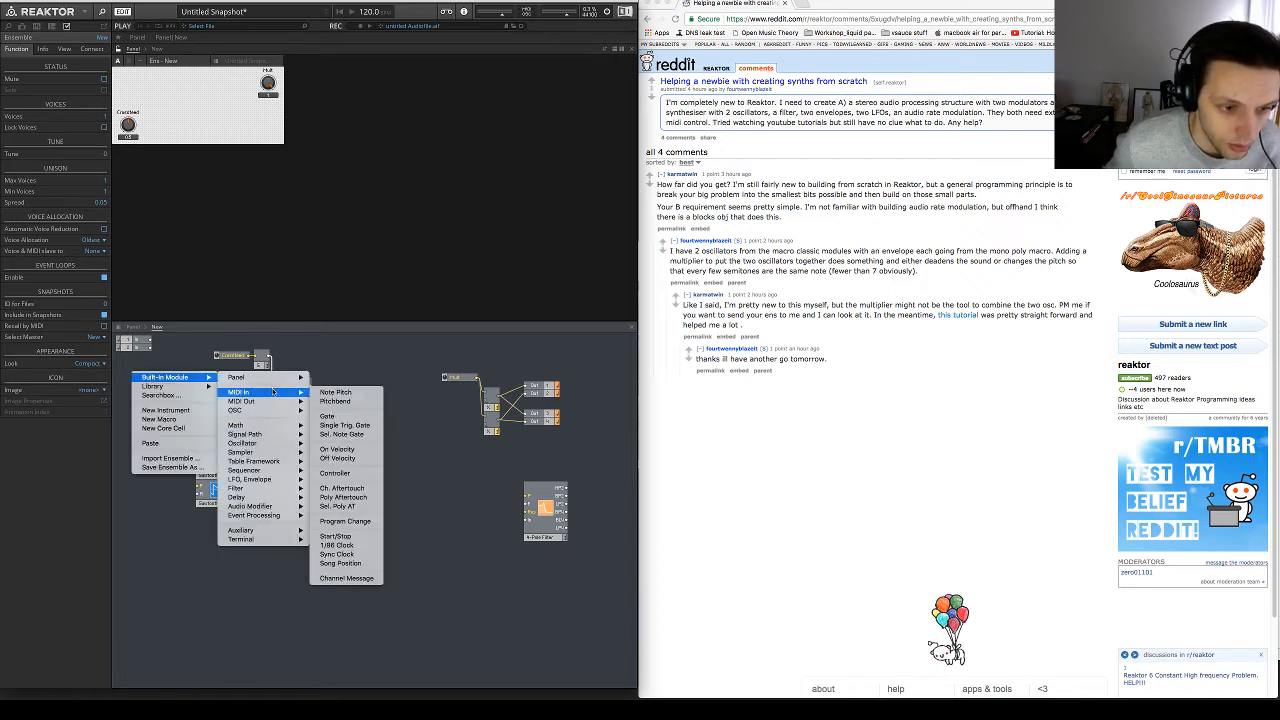
{"action": "left_click", "coordinate": [362, 392]}
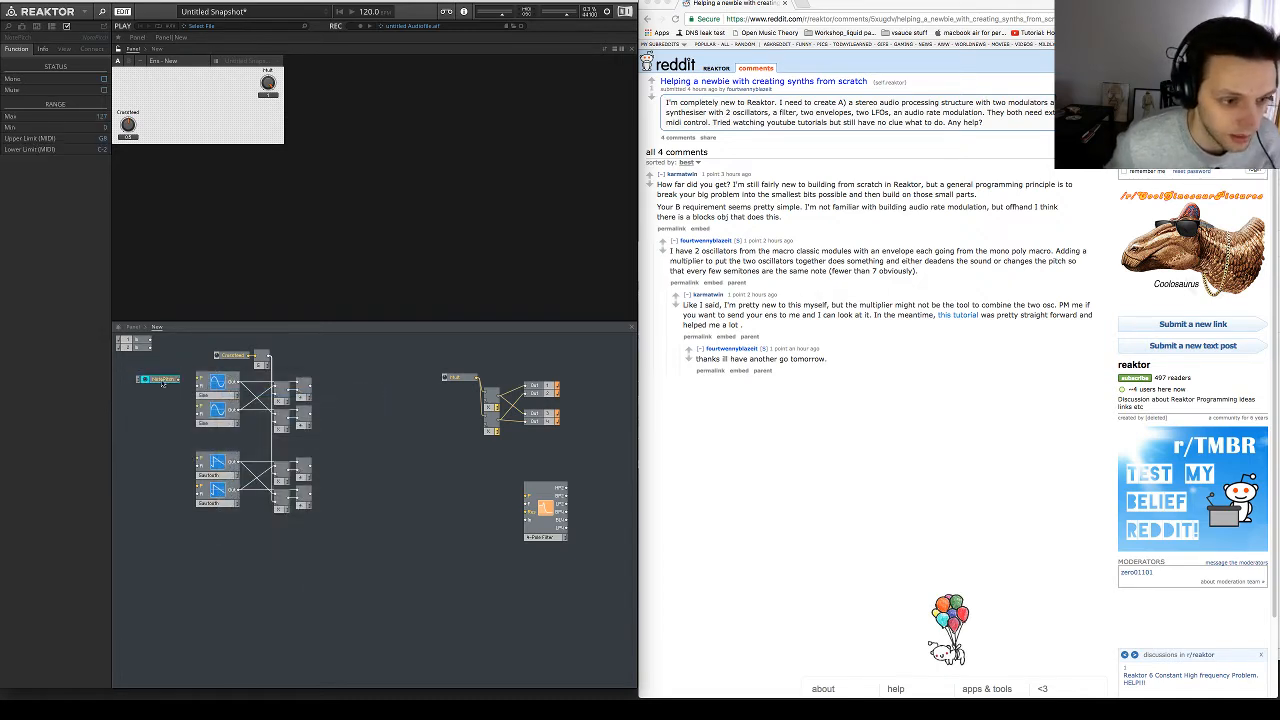
{"action": "left_click", "coordinate": [172, 386]}
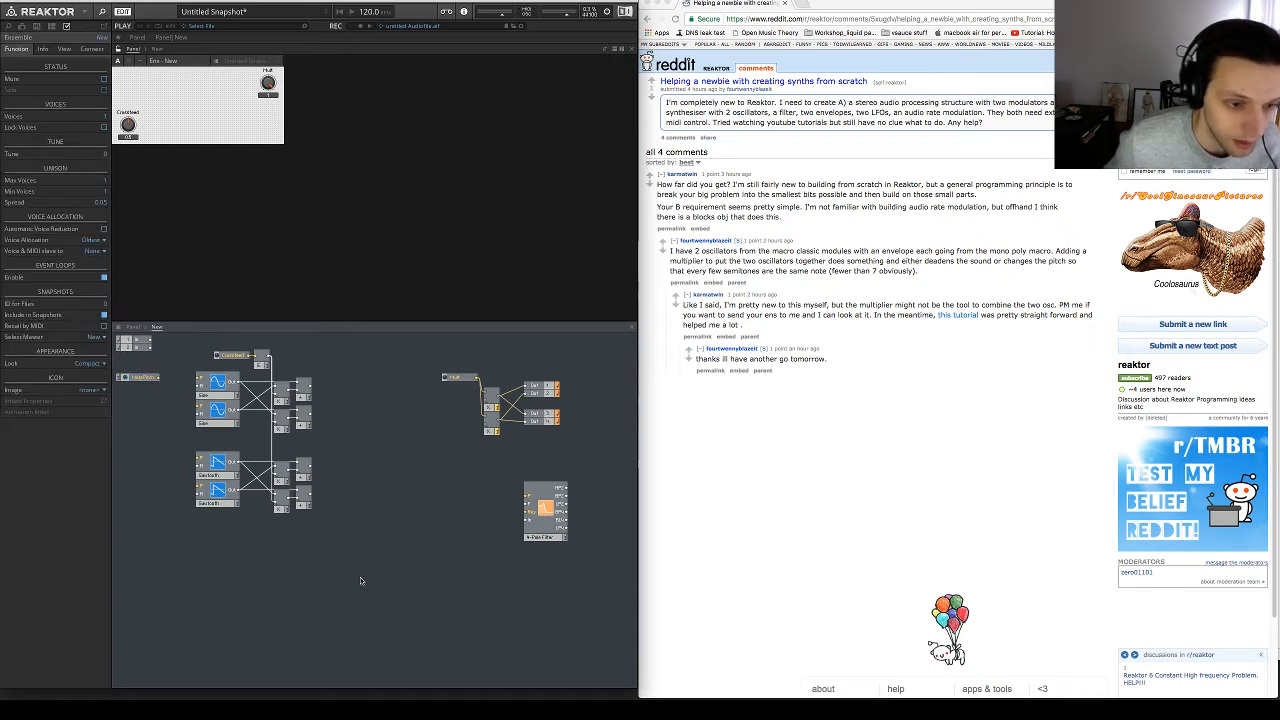
{"action": "left_click_drag", "start_coordinate": [375, 581], "coordinate": [187, 344]}
{"action": "left_click_drag", "start_coordinate": [258, 364], "coordinate": [302, 372]}
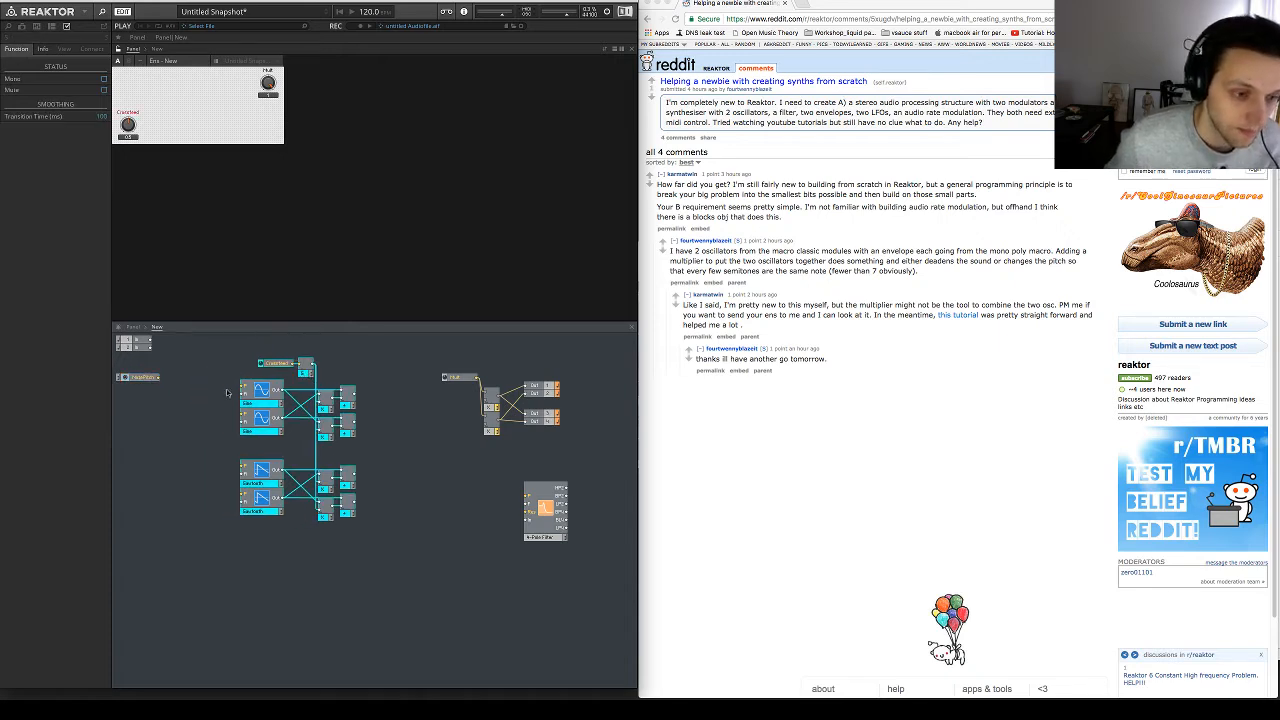
Move the Note Pitch module nearer the oscillators and insert a MIDI Pitchbend module directly beneath it
{"action": "left_click_drag", "start_coordinate": [143, 379], "coordinate": [166, 385]}
{"action": "right_click", "coordinate": [160, 397]}
{"action": "mouse_move", "coordinate": [200, 402]}
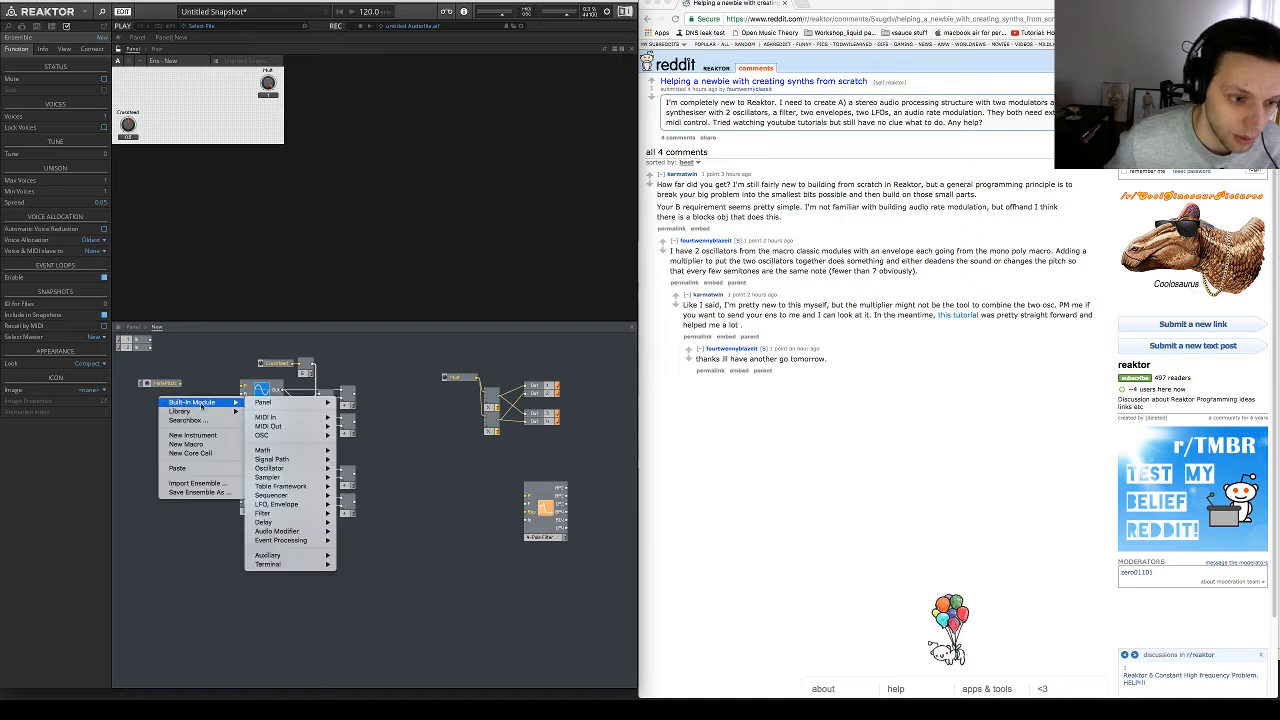
{"action": "mouse_move", "coordinate": [301, 421]}
{"action": "left_click", "coordinate": [363, 427]}
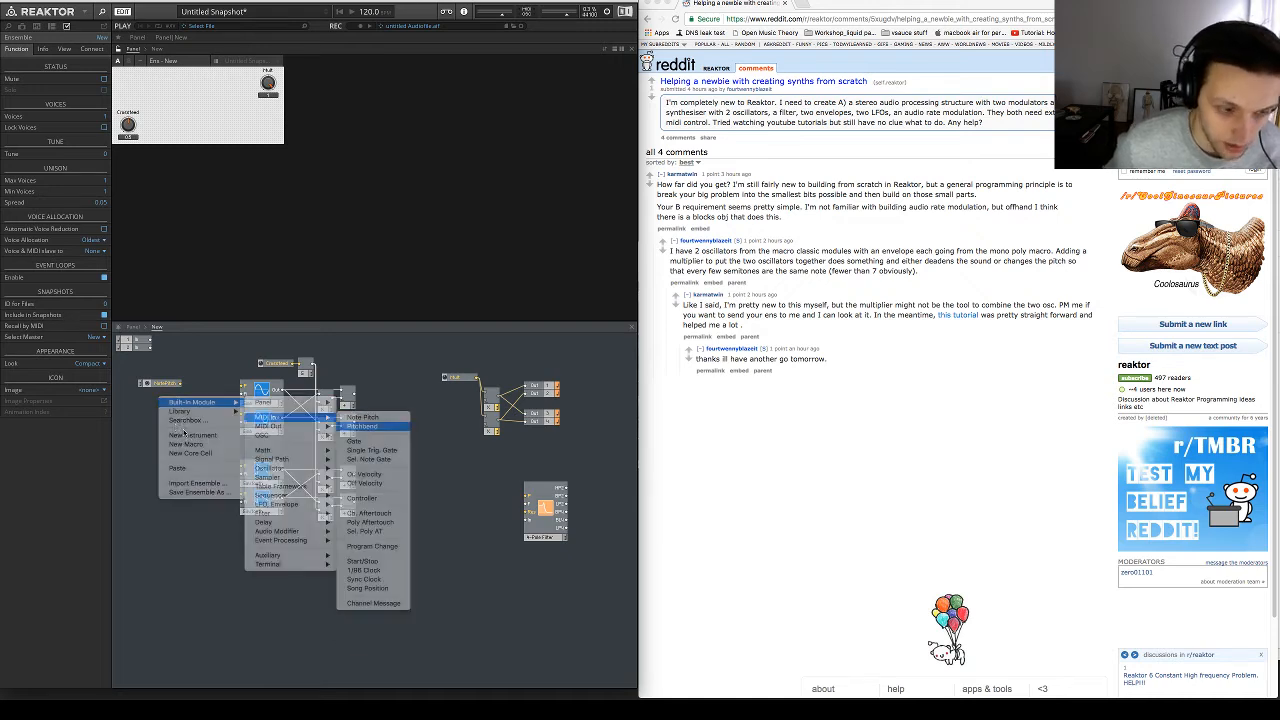
{"action": "left_click_drag", "start_coordinate": [178, 406], "coordinate": [155, 391]}
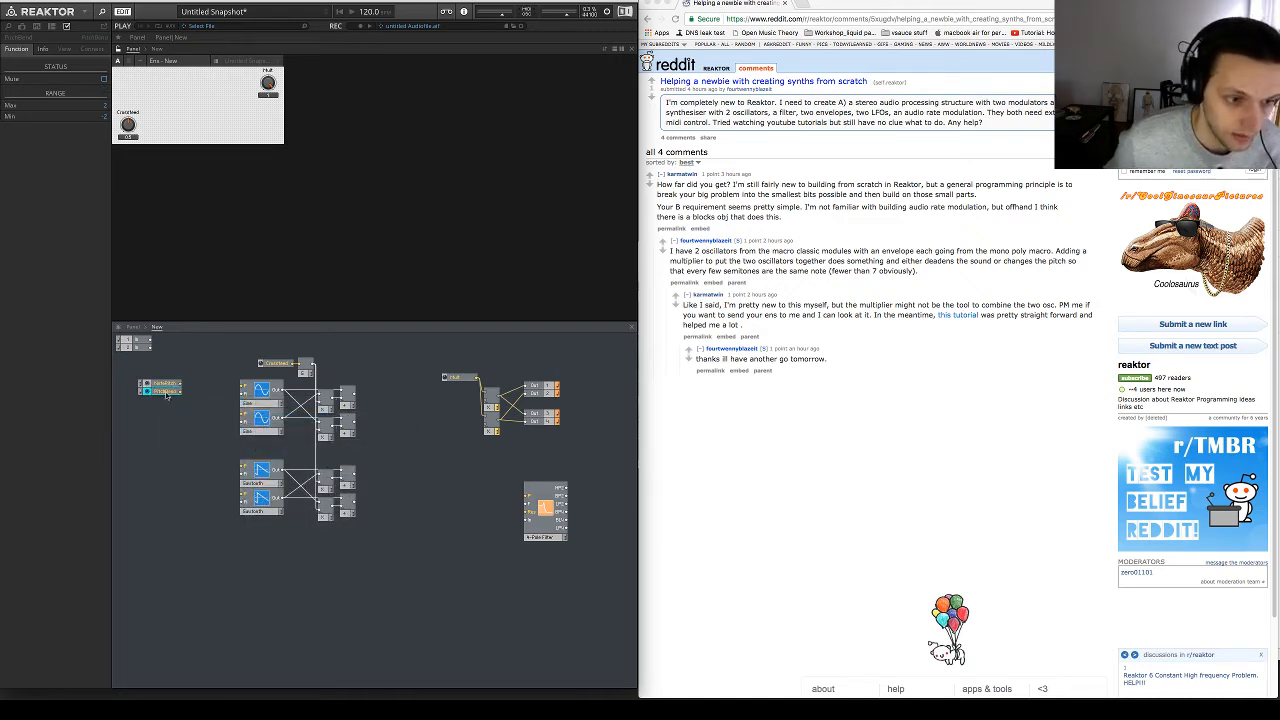
Insert an Add module next to the Note Pitch and Pitchbend modules and wire both of them into it
{"action": "left_click", "coordinate": [187, 383]}
{"action": "right_click", "coordinate": [187, 382]}
{"action": "mouse_move", "coordinate": [225, 384]}
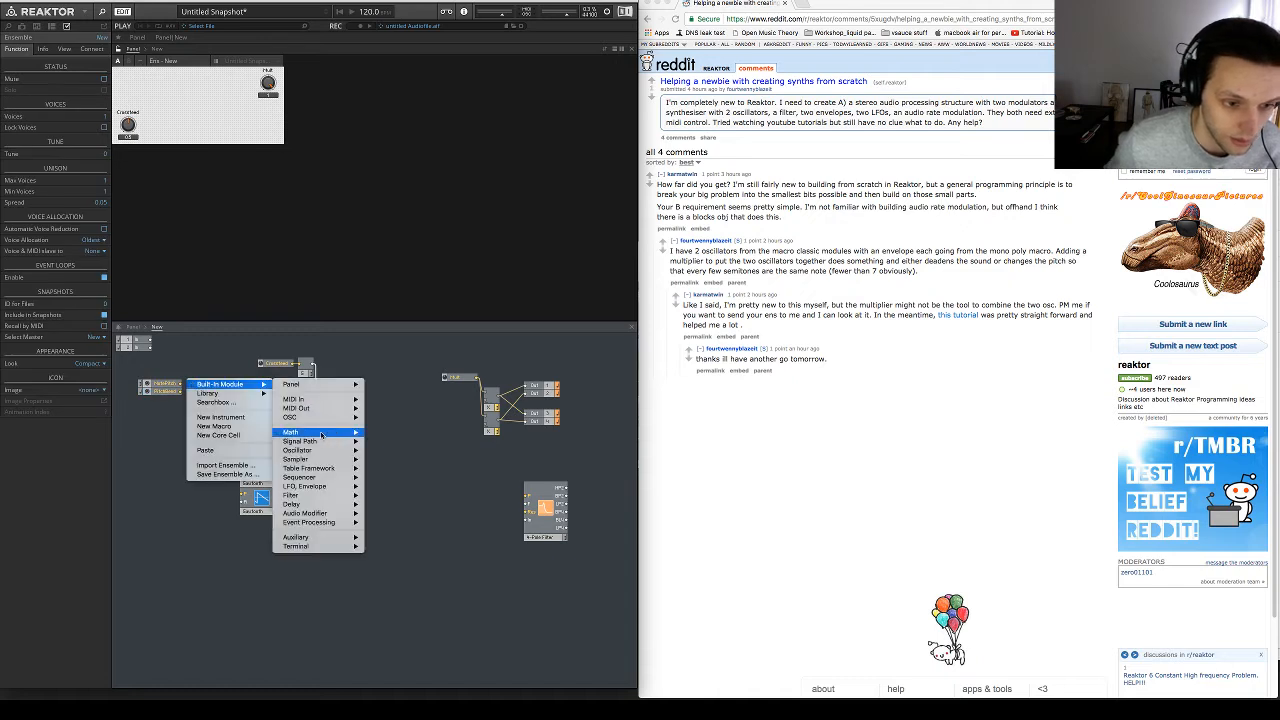
{"action": "mouse_move", "coordinate": [300, 432]}
{"action": "left_click", "coordinate": [421, 444]}
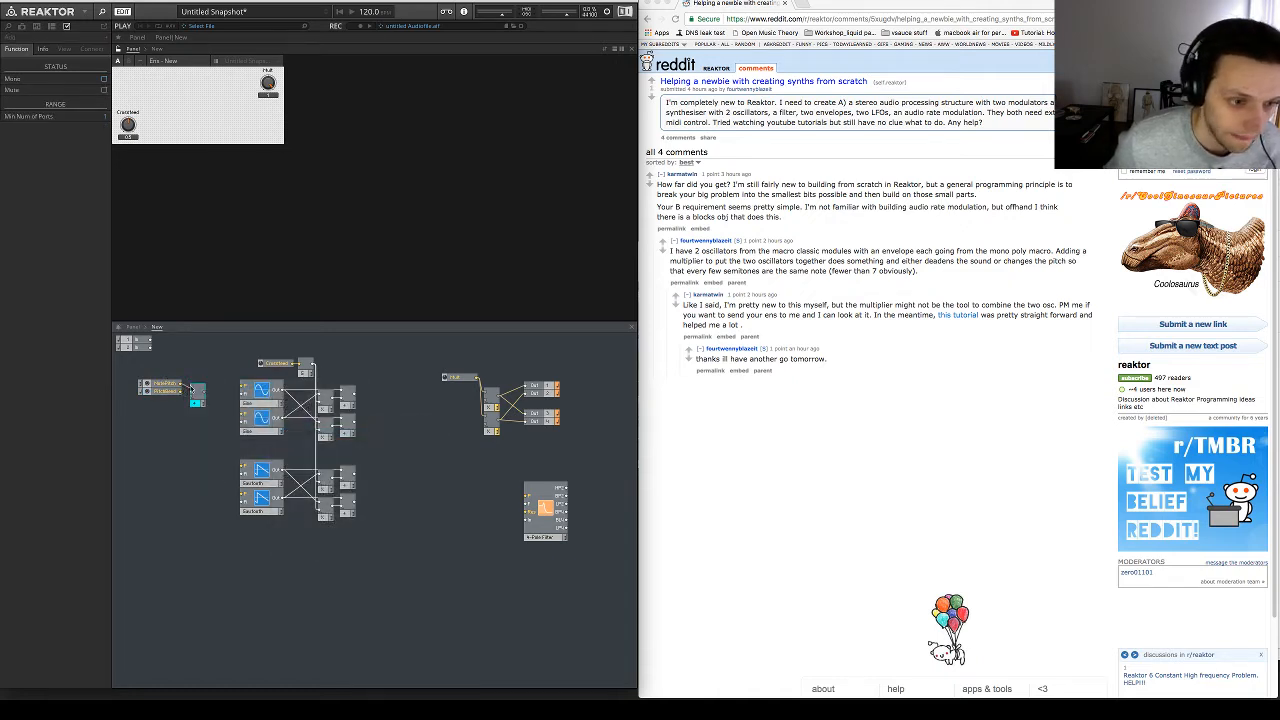
{"action": "left_click_drag", "start_coordinate": [200, 404], "coordinate": [173, 402]}
{"action": "left_click", "coordinate": [184, 444]}
{"action": "left_click", "coordinate": [180, 431]}
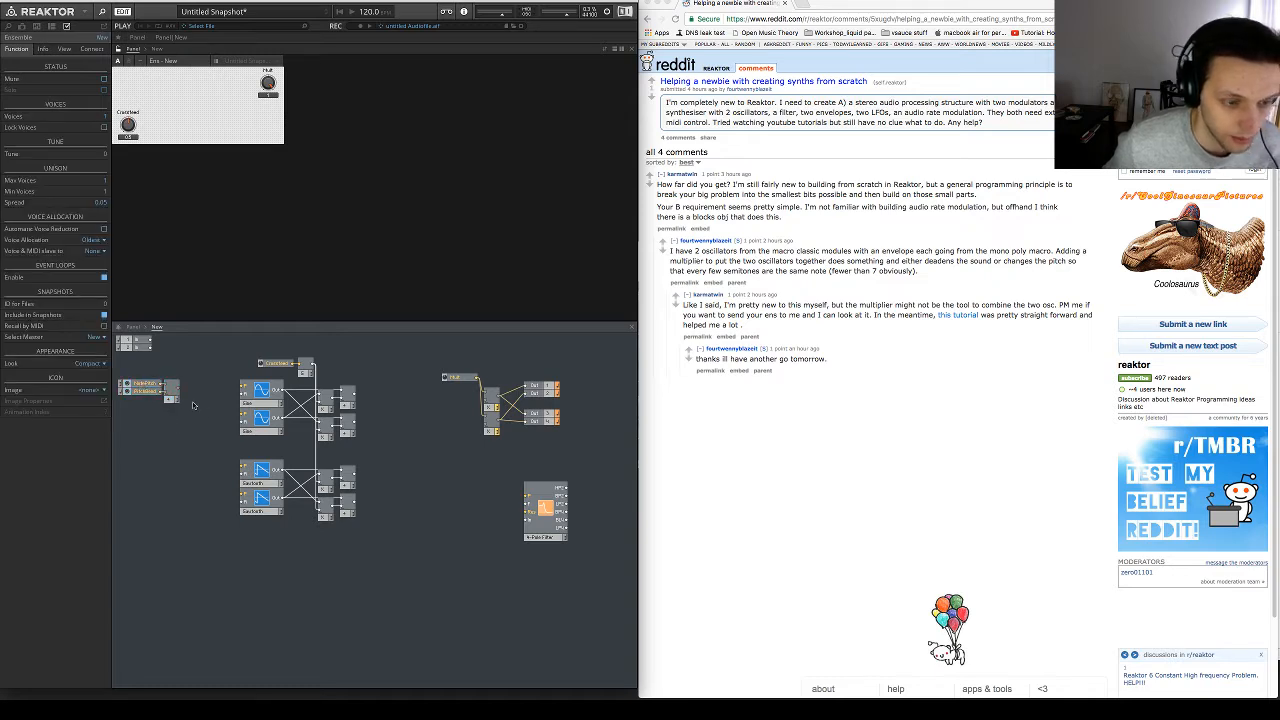
Insert a second Add module fed by the pitch adder and connect it to the lower Sine oscillator's pitch input
{"action": "right_click", "coordinate": [195, 388]}
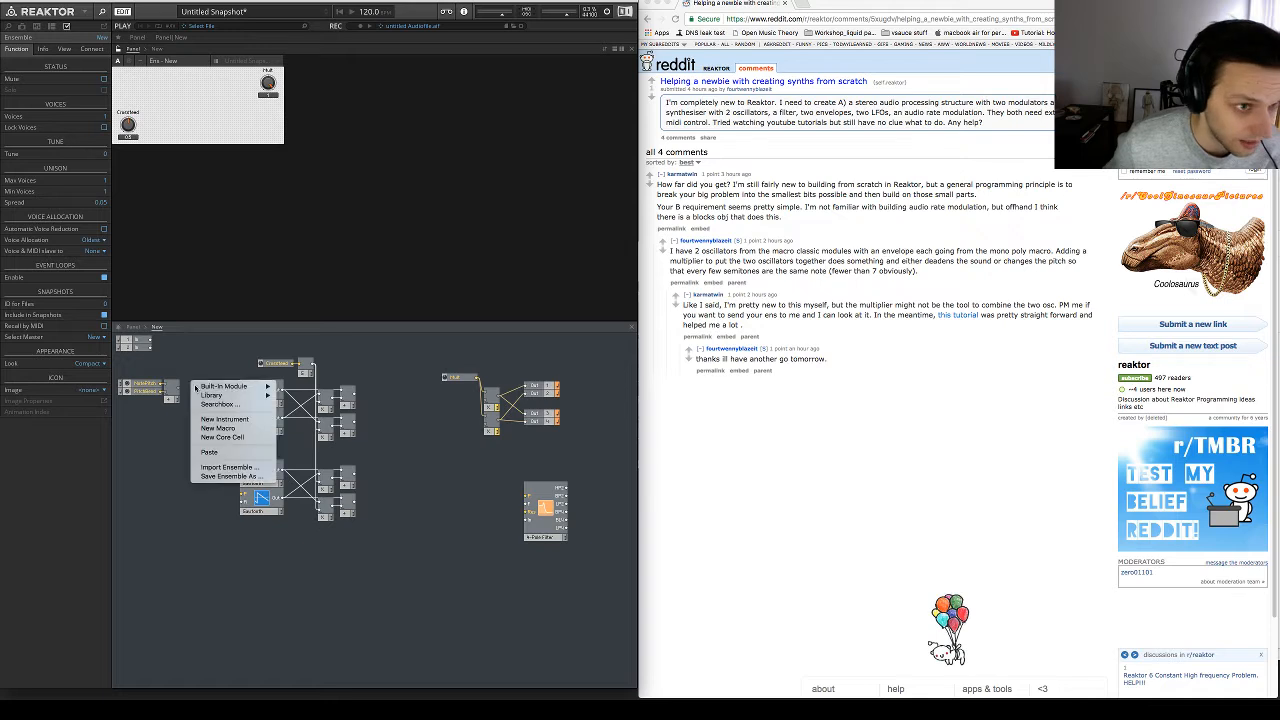
{"action": "mouse_move", "coordinate": [225, 386]}
{"action": "mouse_move", "coordinate": [298, 402]}
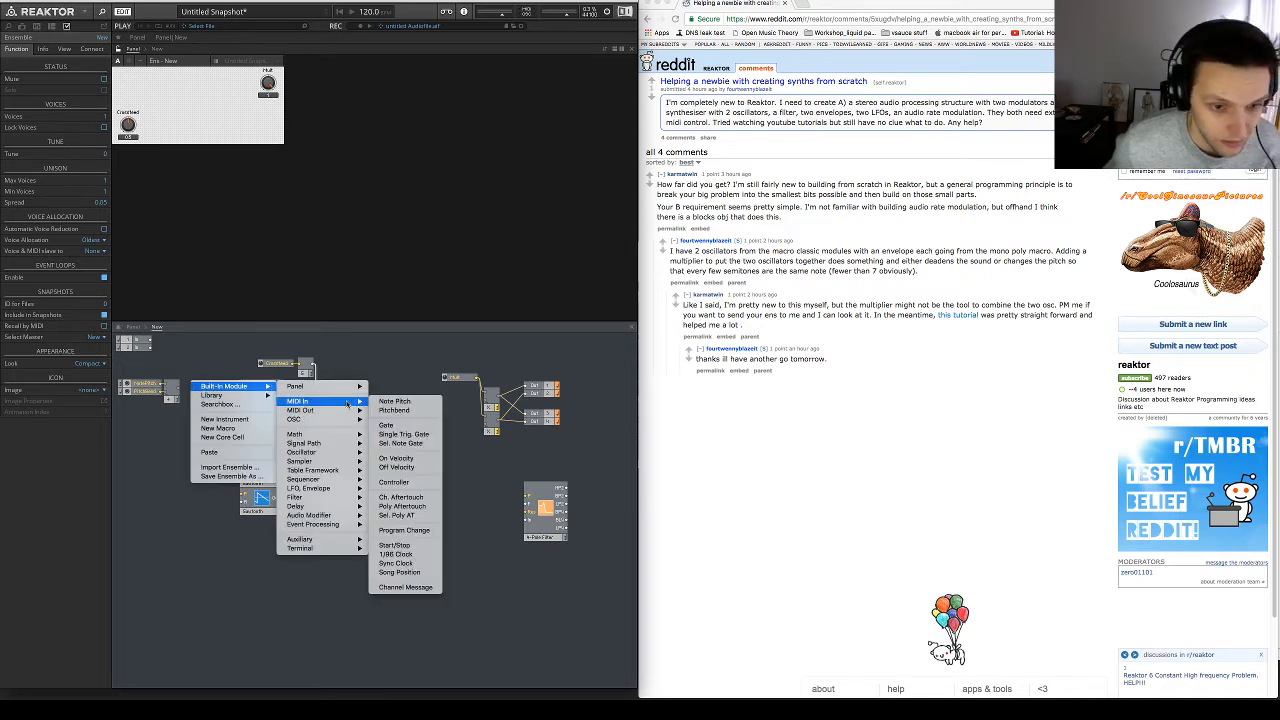
{"action": "mouse_move", "coordinate": [323, 434]}
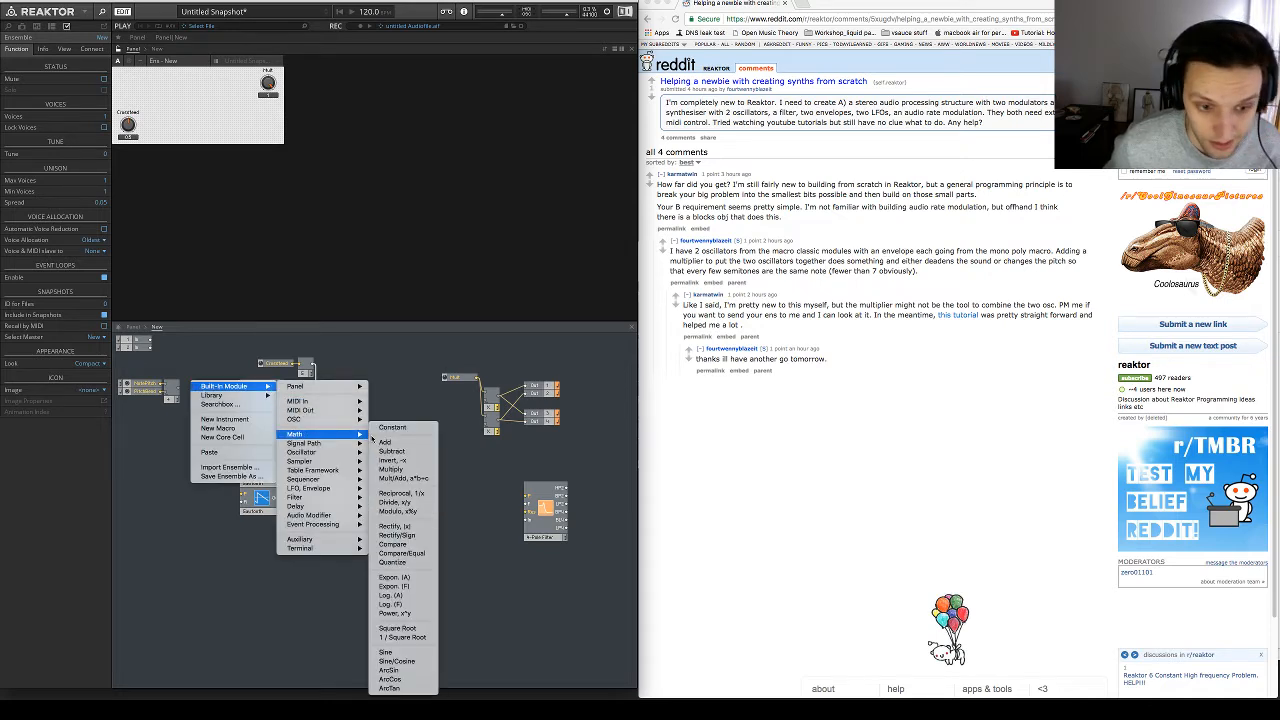
{"action": "left_click", "coordinate": [390, 440]}
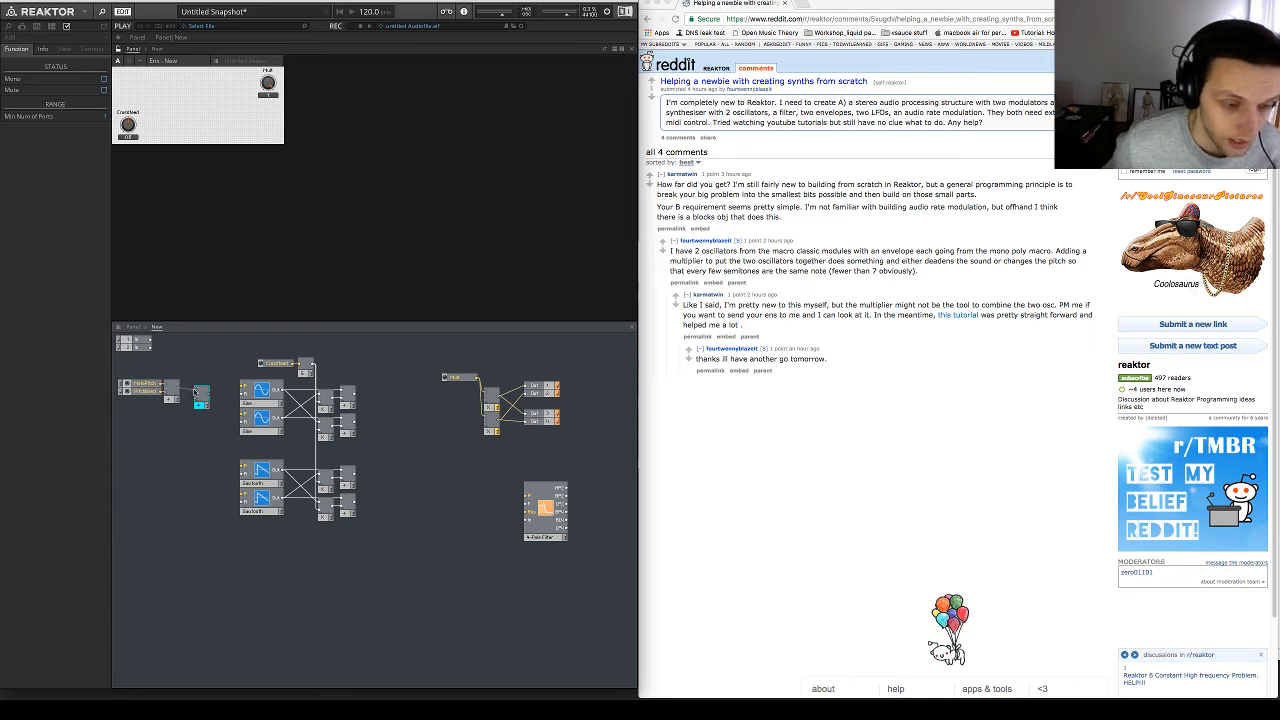
{"action": "left_click_drag", "start_coordinate": [206, 406], "coordinate": [227, 428]}
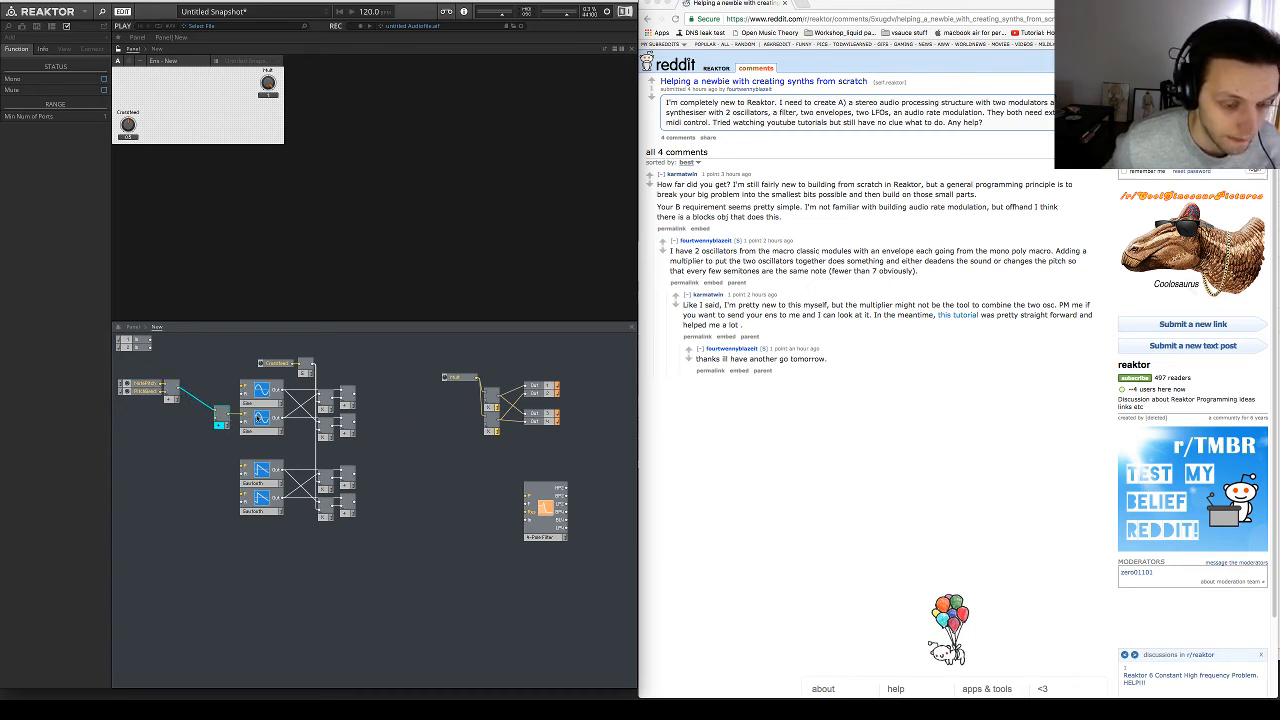
Create a control for the second Add module's free input, move it above the pitch modules and rename it Detune
{"action": "right_click", "coordinate": [215, 424]}
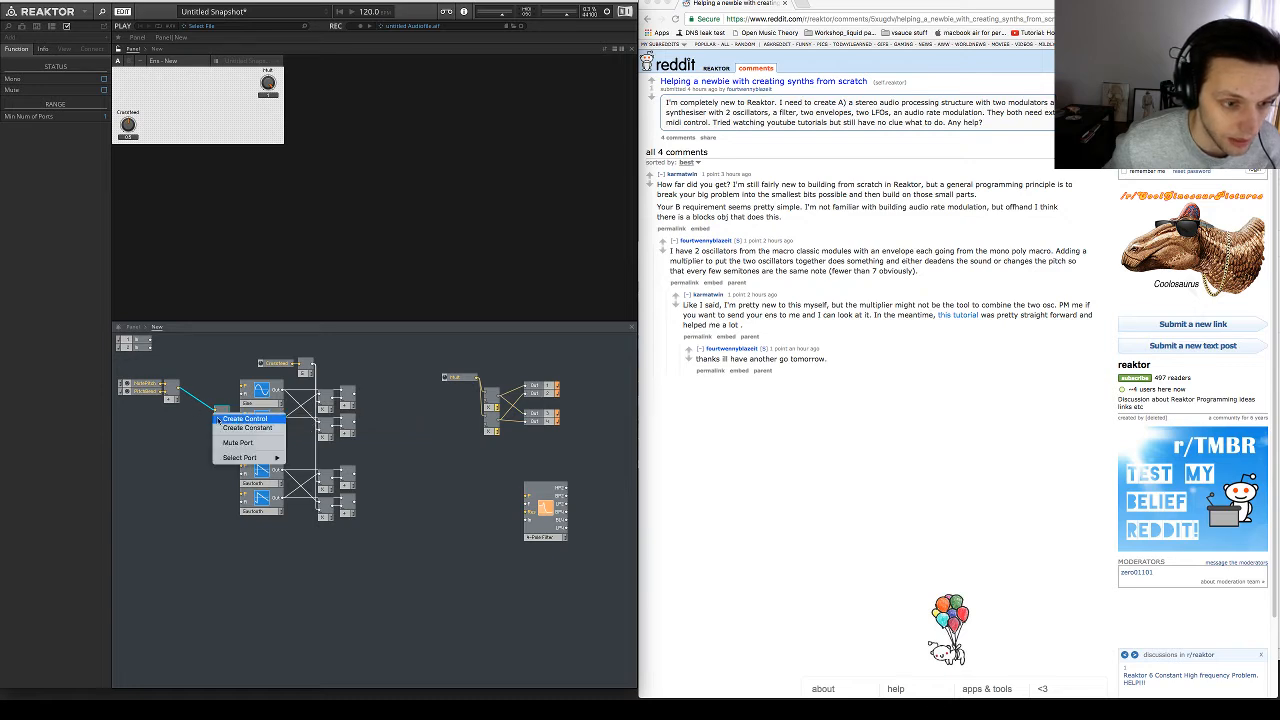
{"action": "left_click", "coordinate": [240, 420]}
{"action": "left_click_drag", "start_coordinate": [194, 402], "coordinate": [203, 355]}
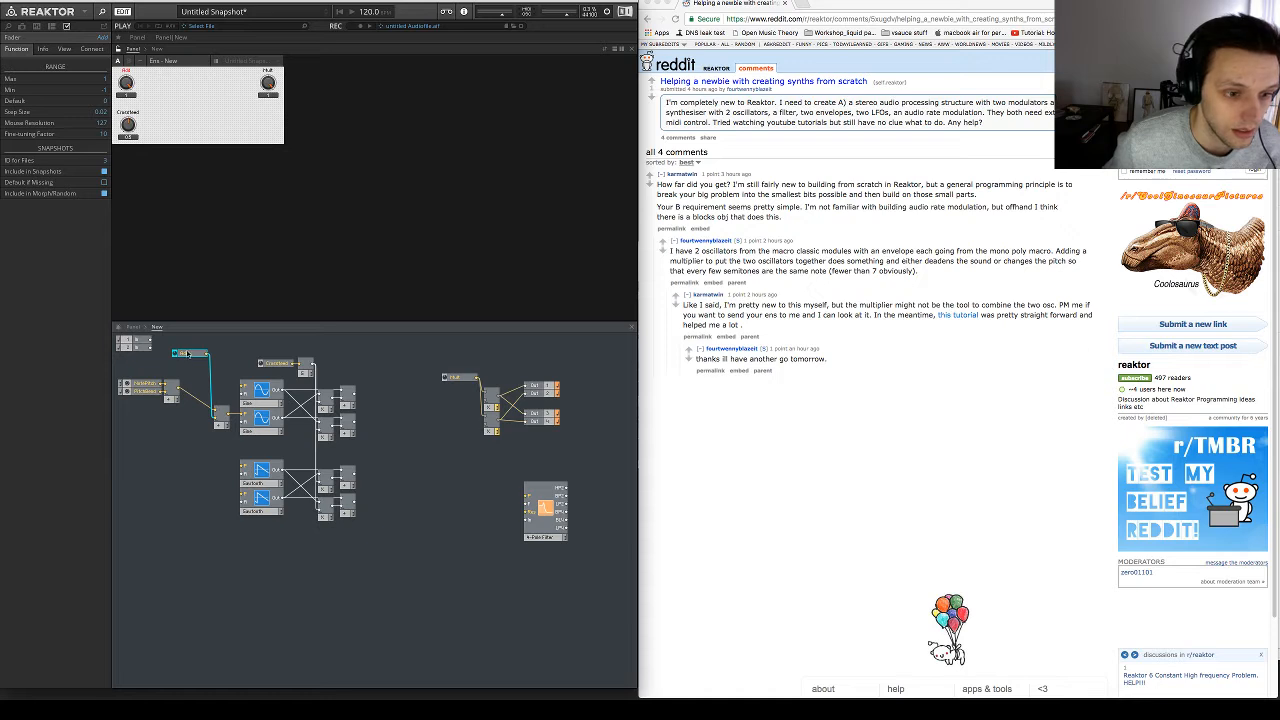
{"action": "double_click", "coordinate": [187, 353]}
{"action": "type", "text": "Detune"}
{"action": "key", "text": "Return"}
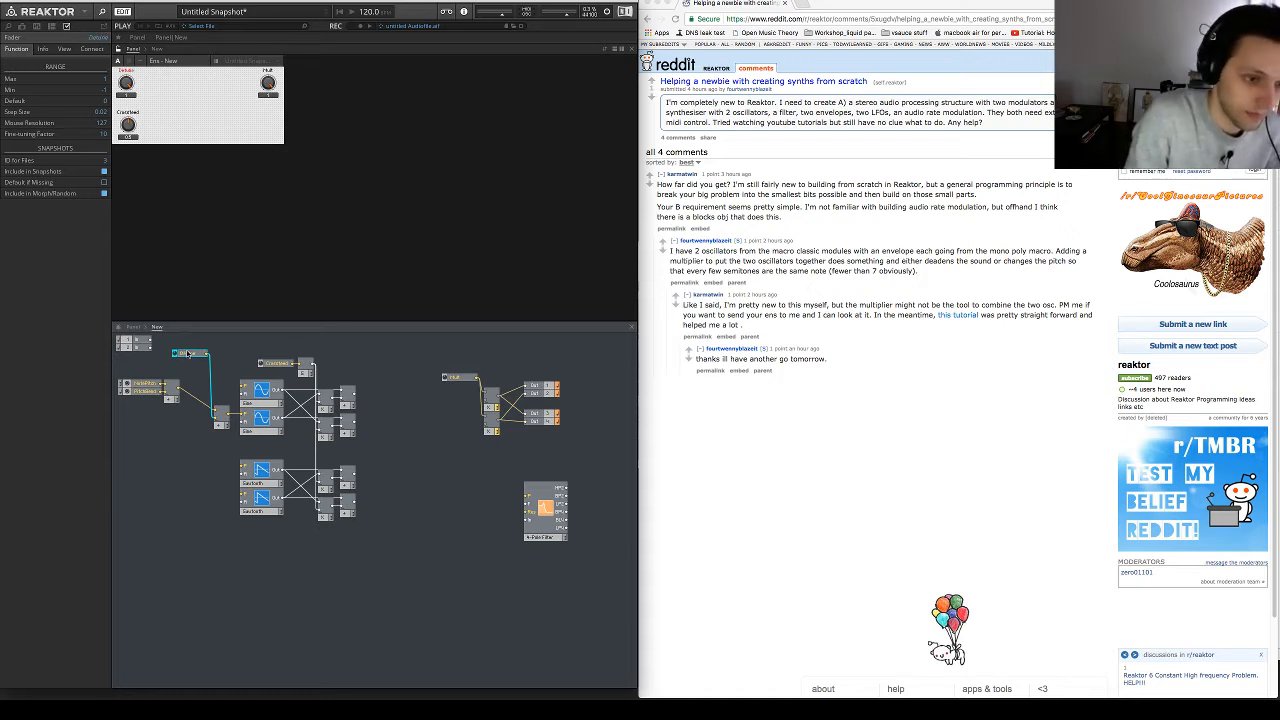
{"action": "left_click_drag", "start_coordinate": [187, 353], "coordinate": [195, 356]}
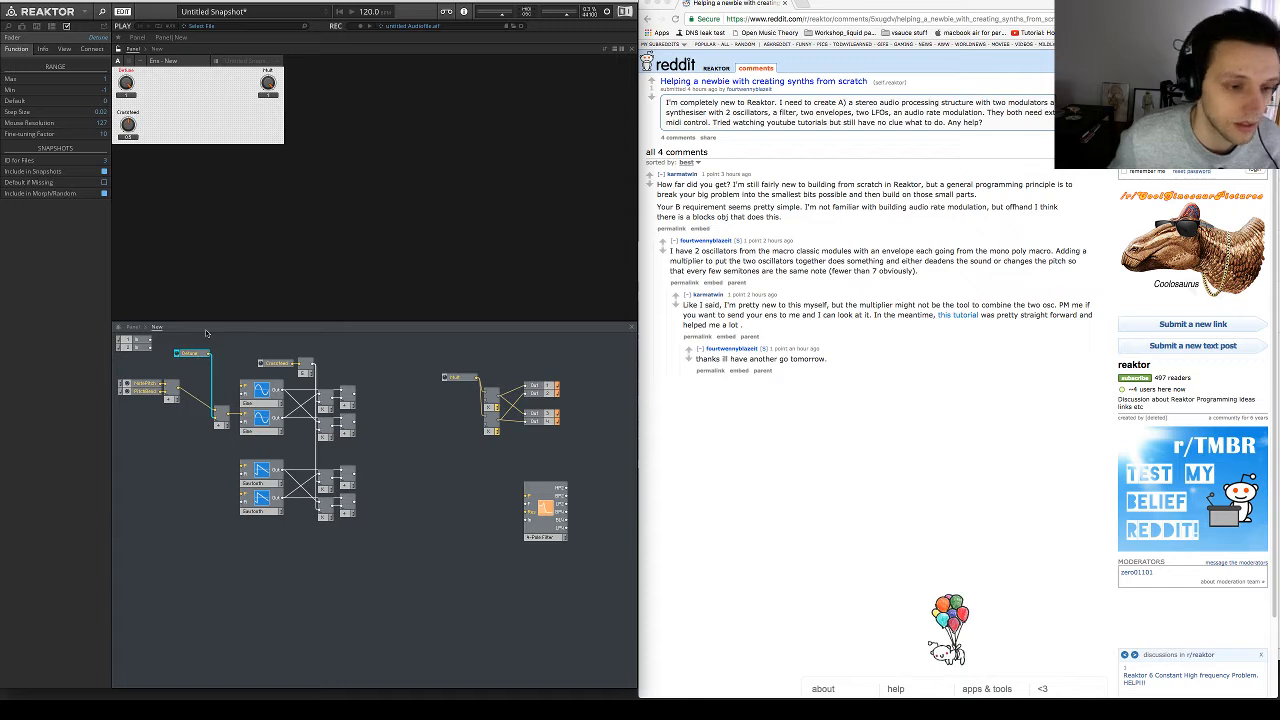
Connect the pitch adder to the upper Sine oscillator's pitch input and move the pitch modules and their adder closer to the oscillators
{"action": "double_click", "coordinate": [195, 355]}
{"action": "left_click", "coordinate": [230, 348]}
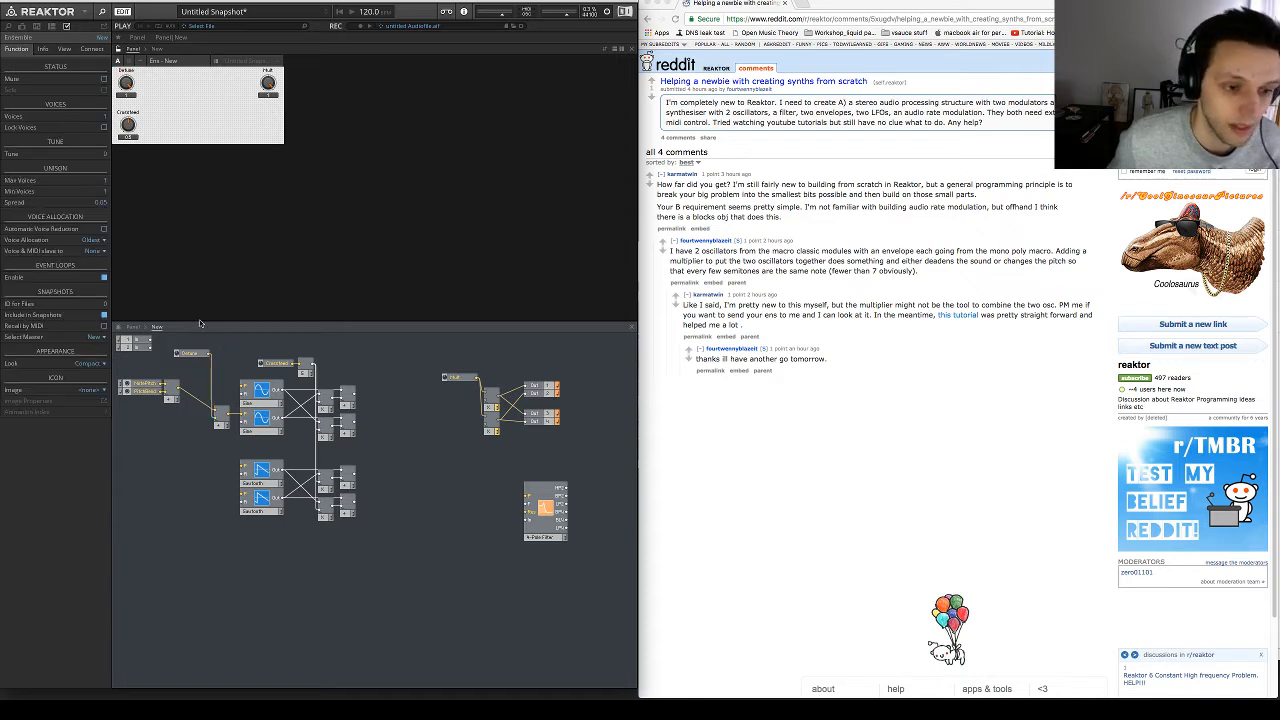
{"action": "left_click_drag", "start_coordinate": [179, 389], "coordinate": [243, 386]}
{"action": "mouse_move", "coordinate": [183, 425]}
{"action": "left_mouse_down"}
{"action": "mouse_move", "coordinate": [141, 383]}
{"action": "mouse_move", "coordinate": [155, 382]}
{"action": "left_mouse_up"}
{"action": "left_click", "coordinate": [176, 449]}
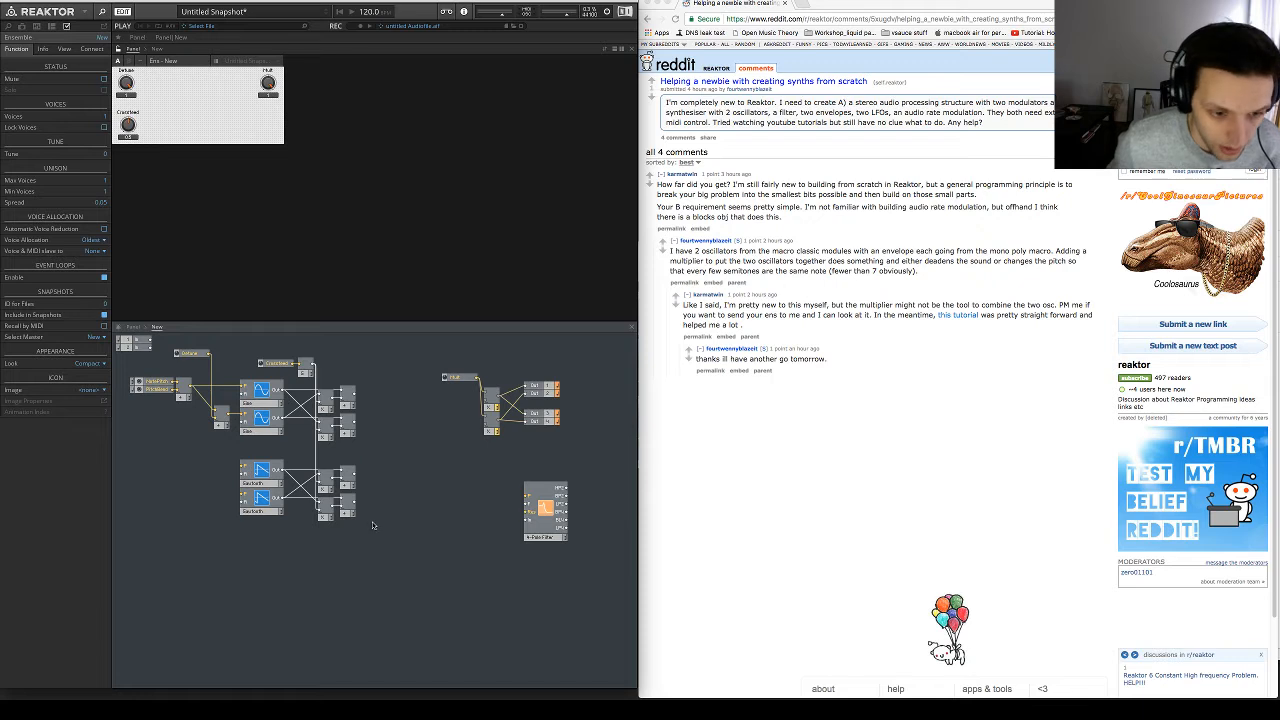
Wire the pitch adder to the upper Sawtooth oscillator's pitch input and the detune adder to the lower Sawtooth's pitch input
{"action": "left_click_drag", "start_coordinate": [224, 437], "coordinate": [243, 466]}
{"action": "left_click", "coordinate": [205, 435]}
{"action": "left_click_drag", "start_coordinate": [229, 415], "coordinate": [244, 493]}
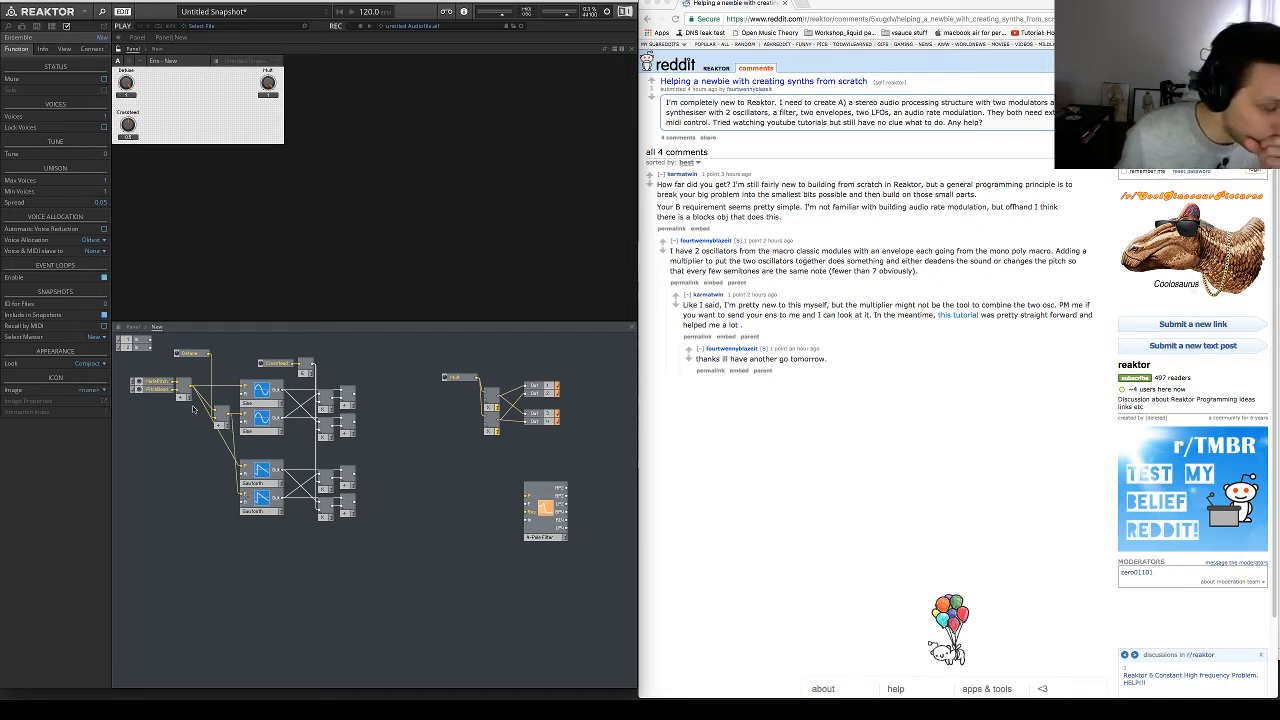
Shift the detune adder and the Detune control slightly towards the oscillators to tidy the wiring
{"action": "left_click", "coordinate": [127, 86]}
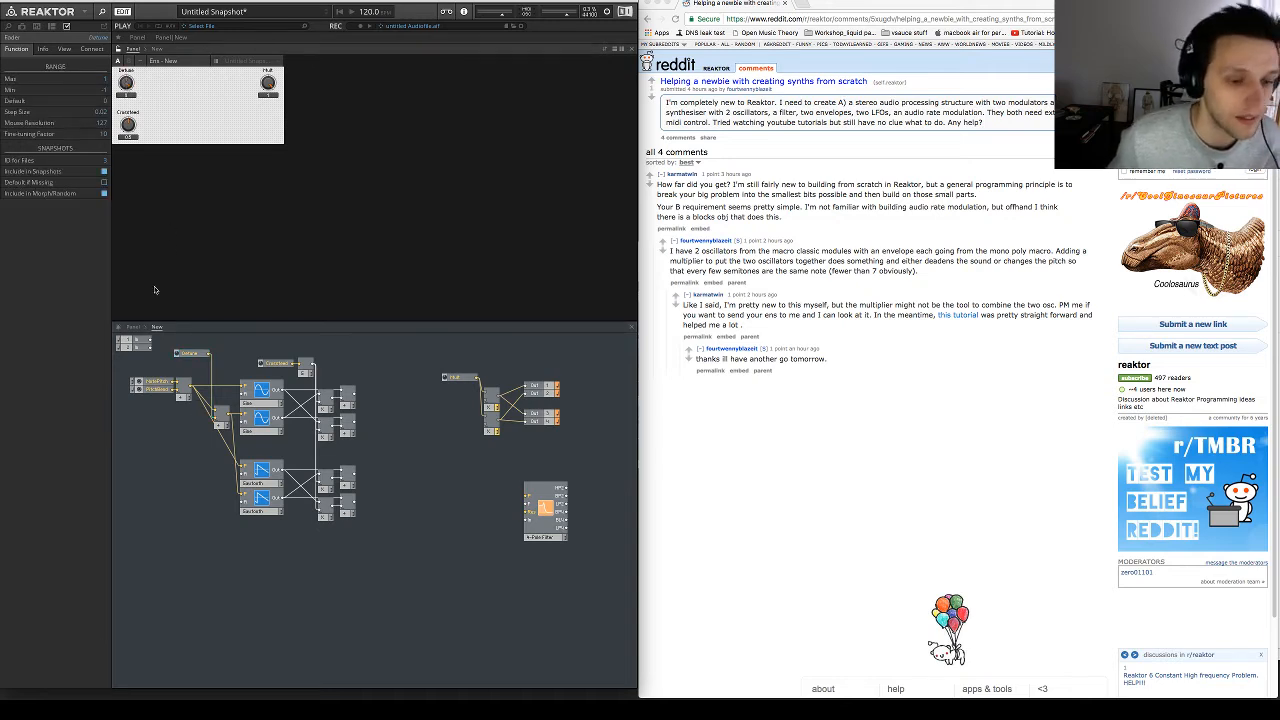
{"action": "left_click", "coordinate": [225, 424]}
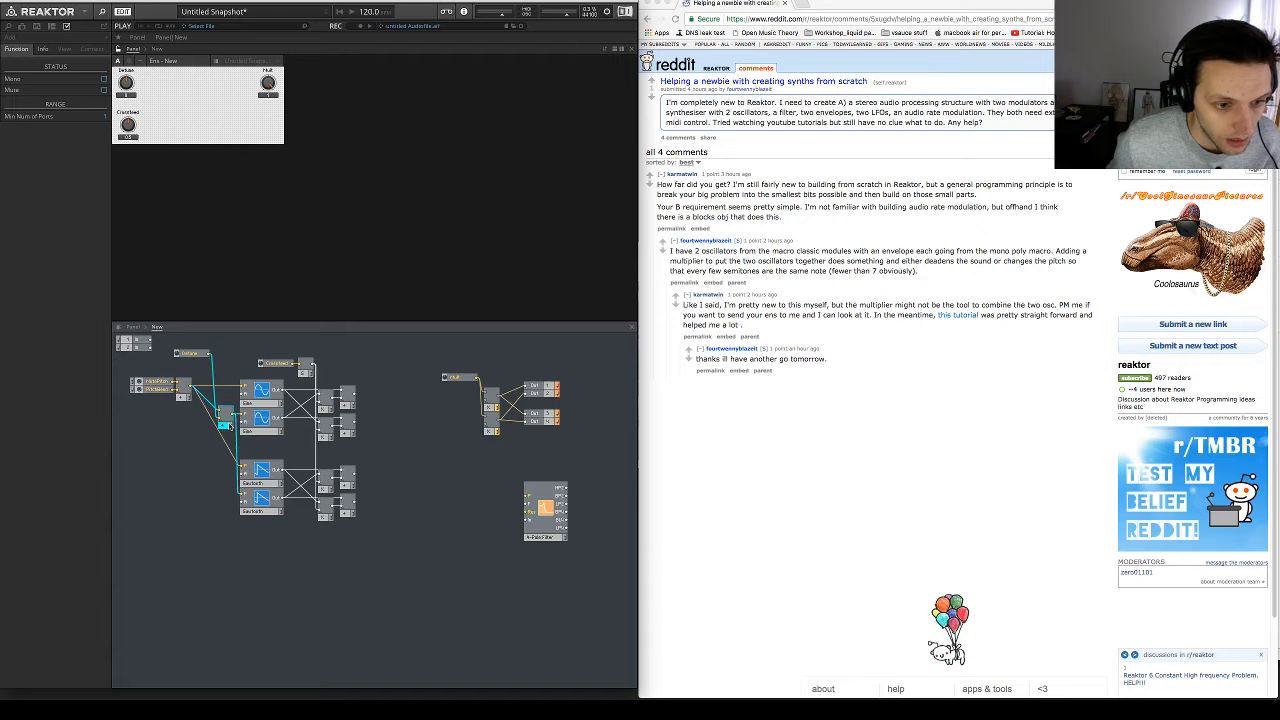
{"action": "left_click_drag", "start_coordinate": [230, 425], "coordinate": [233, 425]}
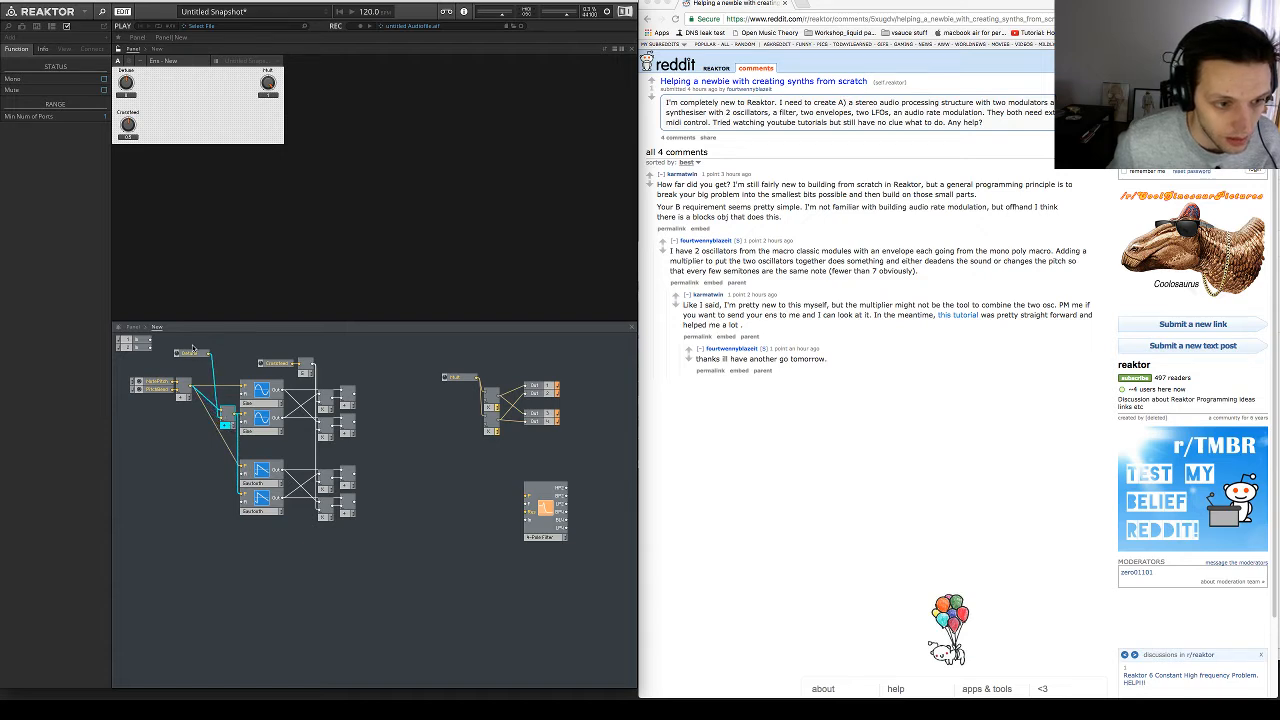
{"action": "left_click_drag", "start_coordinate": [193, 350], "coordinate": [198, 351]}
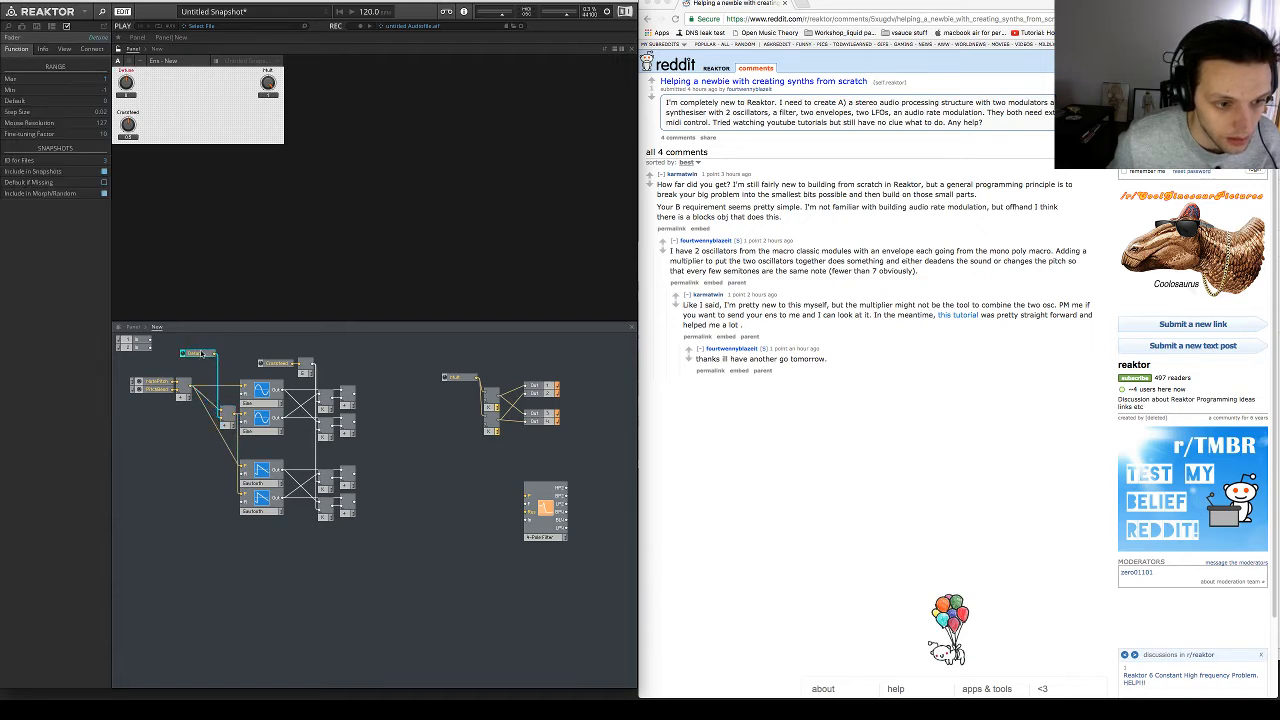
{"action": "left_click", "coordinate": [365, 362]}
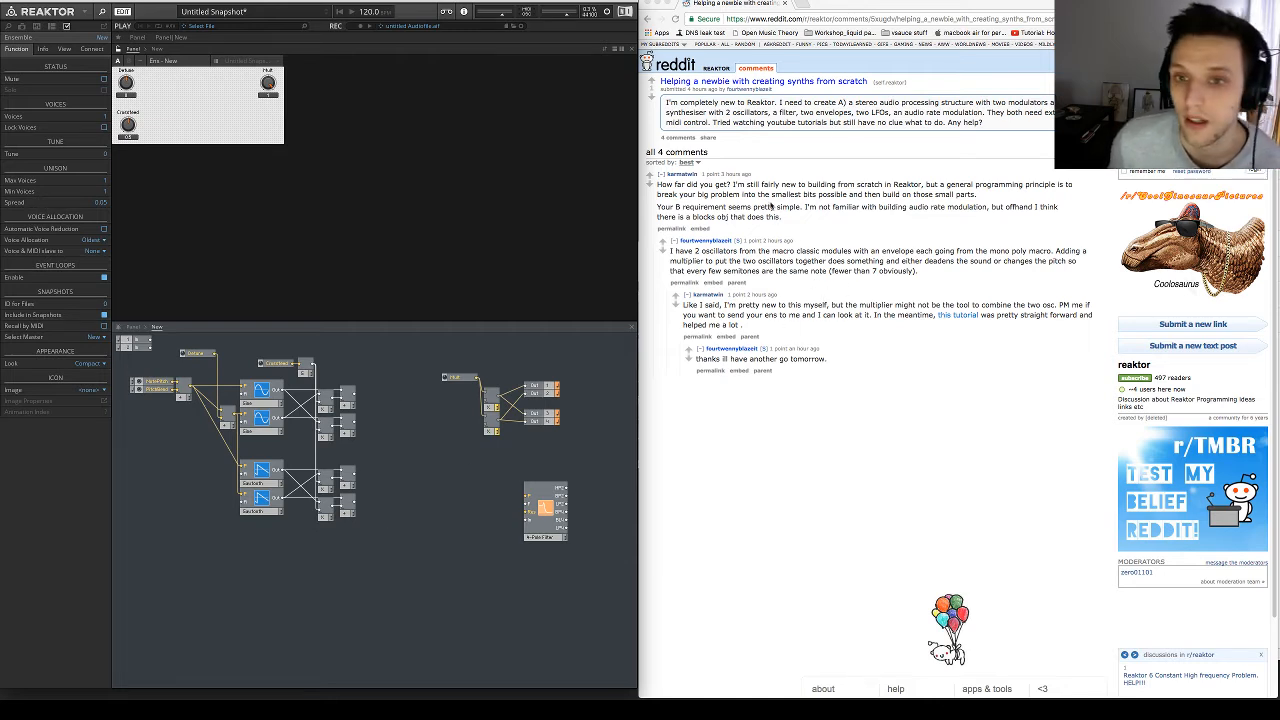
Move the output mixing section farther from the oscillators and place the 4-Pole Filter in the gap between them
{"action": "left_click_drag", "start_coordinate": [413, 373], "coordinate": [614, 452]}
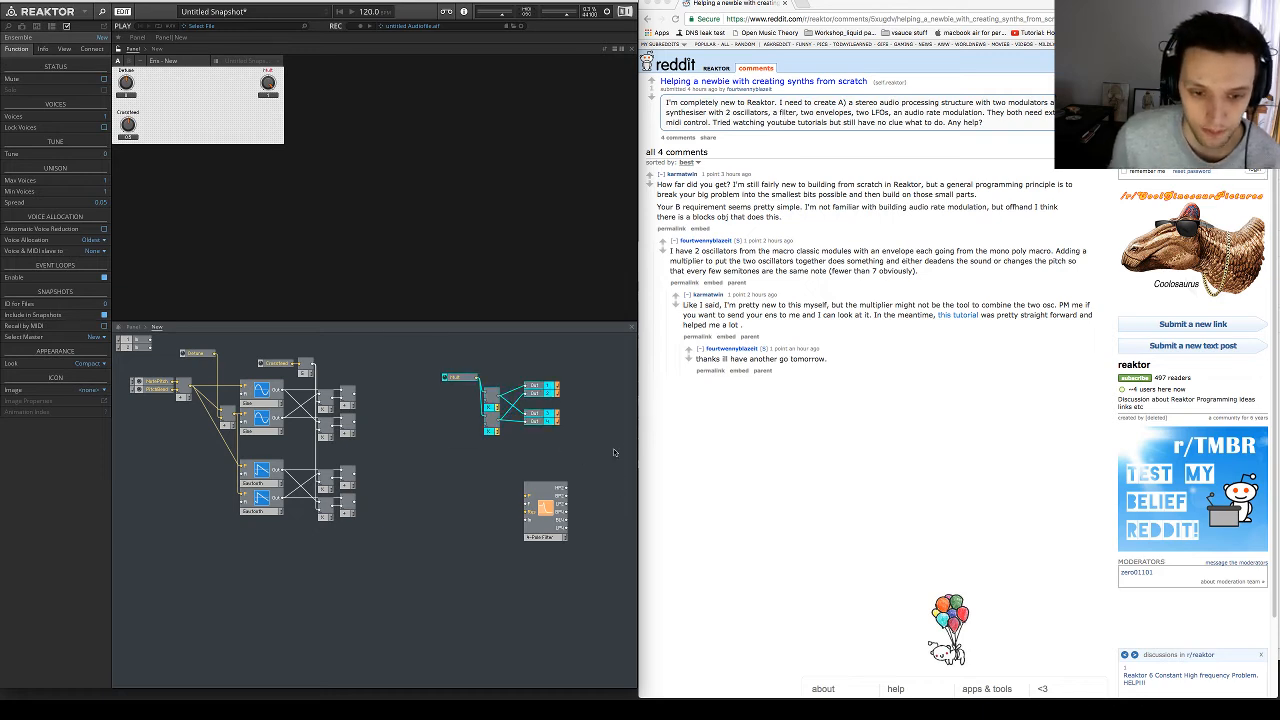
{"action": "left_click_drag", "start_coordinate": [547, 425], "coordinate": [640, 425]}
{"action": "left_click", "coordinate": [529, 515]}
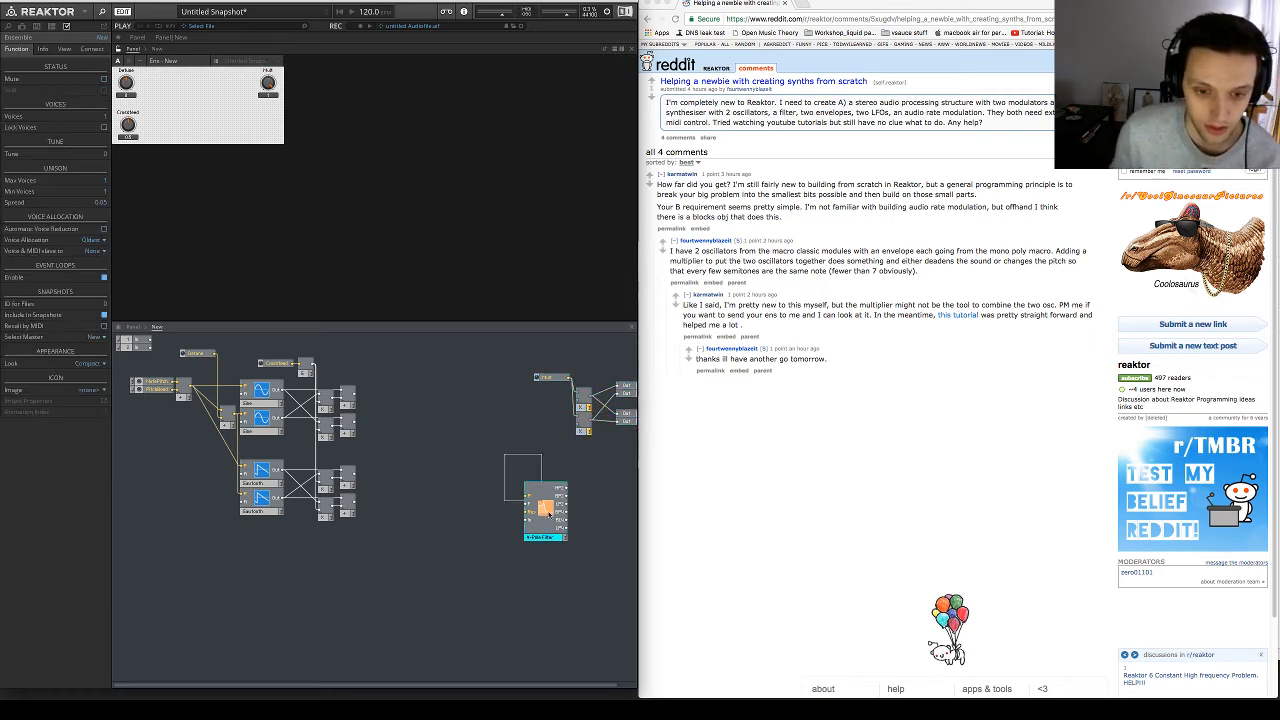
{"action": "left_click_drag", "start_coordinate": [529, 515], "coordinate": [477, 468]}
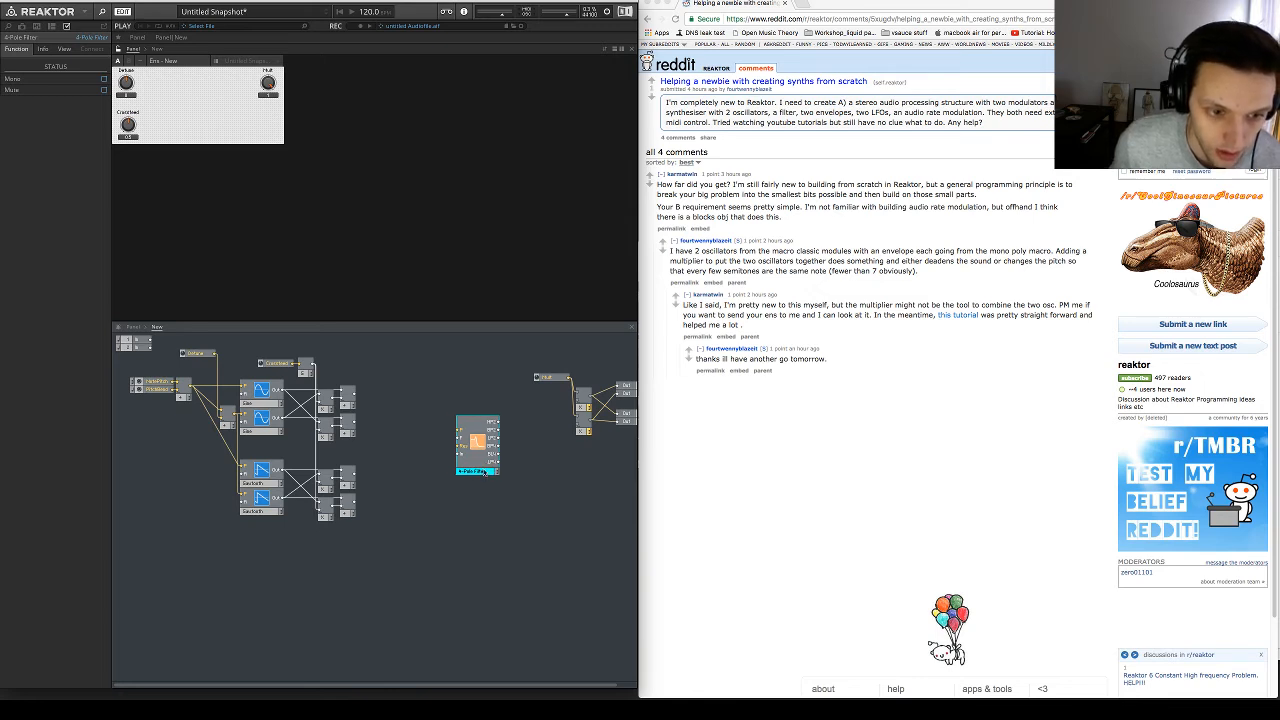
Insert an Add module between the oscillator section and the filter, and duplicate it to make a second one below
{"action": "right_click", "coordinate": [403, 411]}
{"action": "mouse_move", "coordinate": [423, 412]}
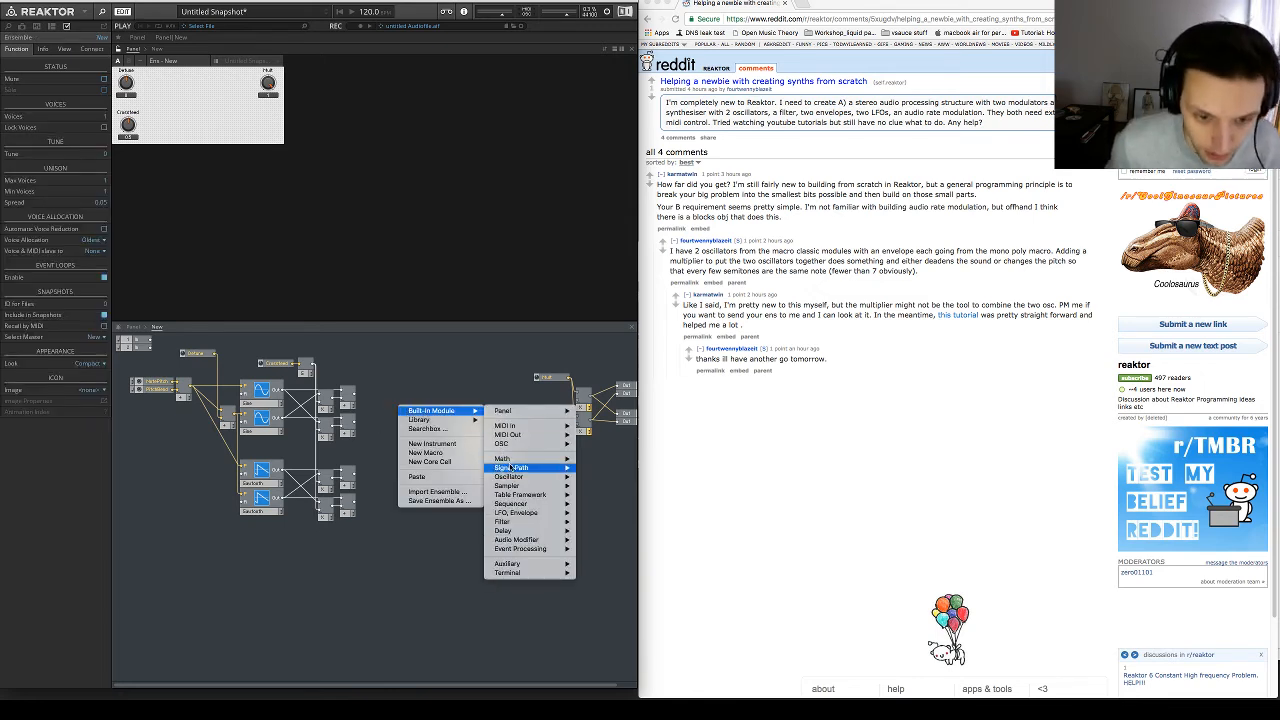
{"action": "mouse_move", "coordinate": [505, 458]}
{"action": "left_click", "coordinate": [600, 446]}
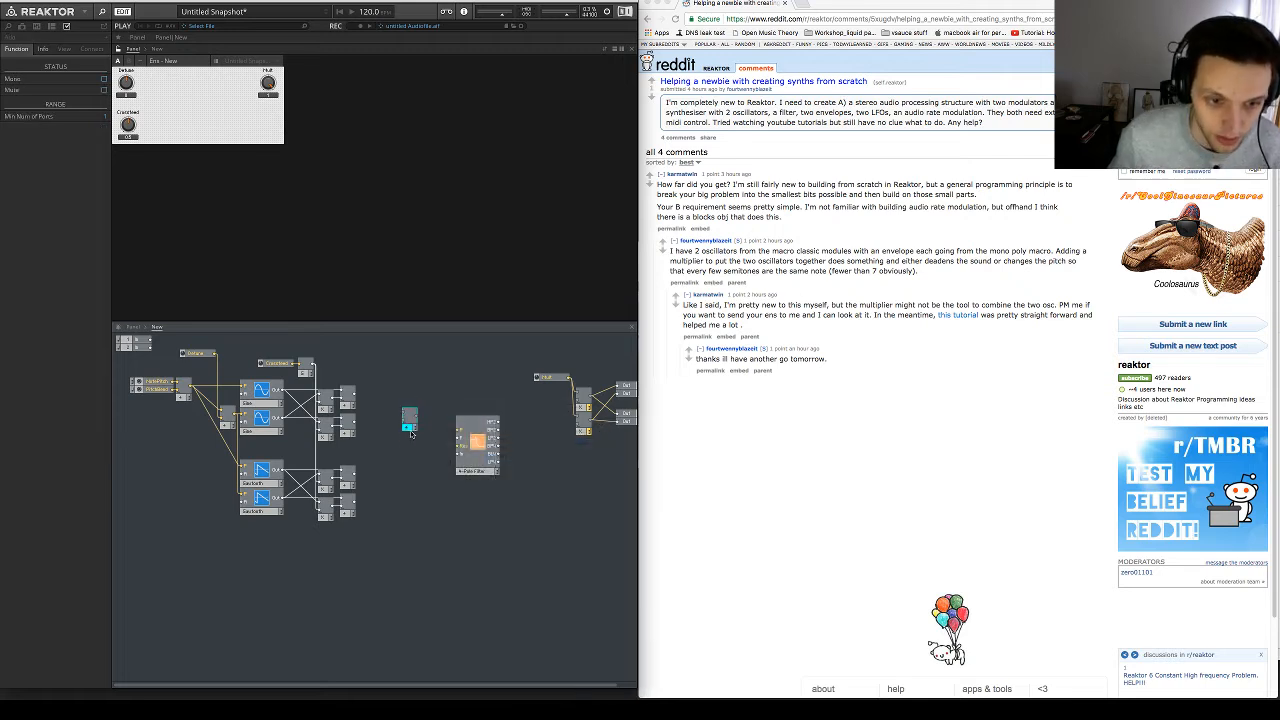
{"action": "left_click_drag", "start_coordinate": [410, 430], "coordinate": [412, 472]}
{"action": "key", "text": "super+d"}
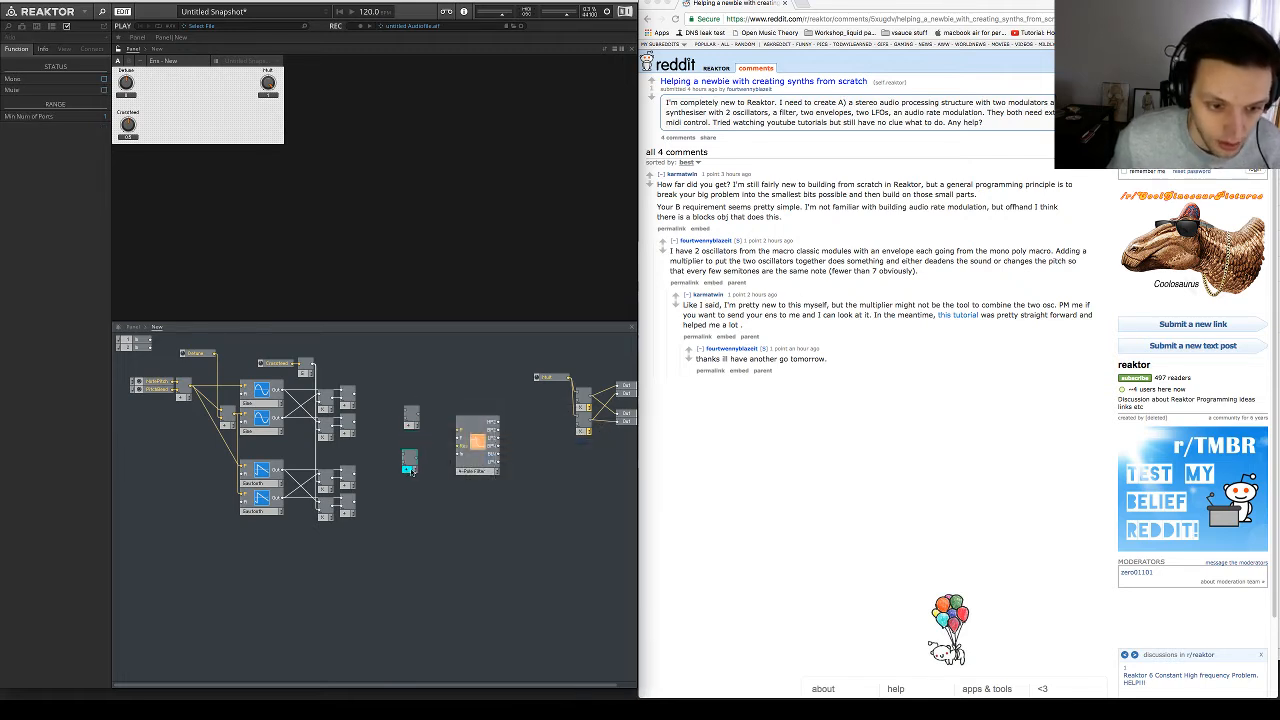
Wire the Sine and Sawtooth crossfeed outputs into the two new Add modules and stack the adders beside the crossfeed section
{"action": "left_click_drag", "start_coordinate": [355, 507], "coordinate": [406, 466]}
{"action": "left_click_drag", "start_coordinate": [353, 422], "coordinate": [406, 462]}
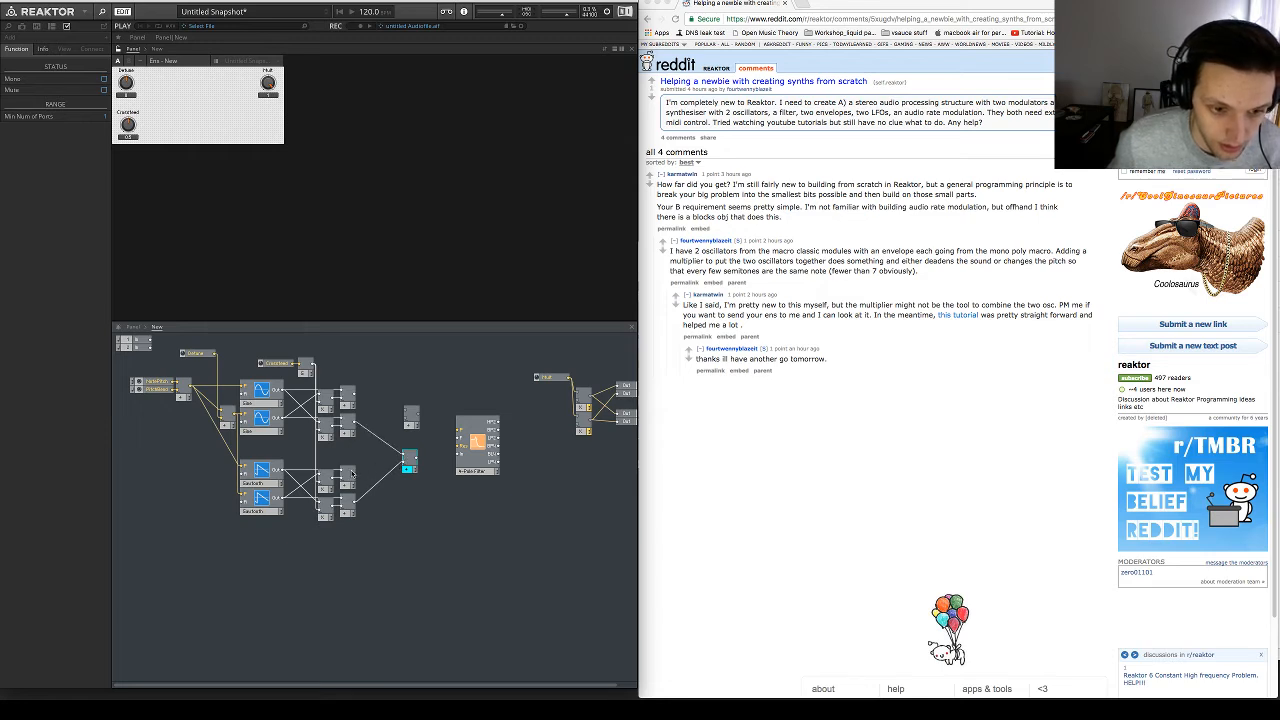
{"action": "mouse_move", "coordinate": [355, 398]}
{"action": "left_mouse_down"}
{"action": "mouse_move", "coordinate": [407, 412]}
{"action": "mouse_move", "coordinate": [412, 447]}
{"action": "left_mouse_up"}
{"action": "mouse_move", "coordinate": [423, 494]}
{"action": "left_mouse_down"}
{"action": "mouse_move", "coordinate": [403, 427]}
{"action": "mouse_move", "coordinate": [385, 447]}
{"action": "left_mouse_up"}
{"action": "left_click", "coordinate": [437, 451]}
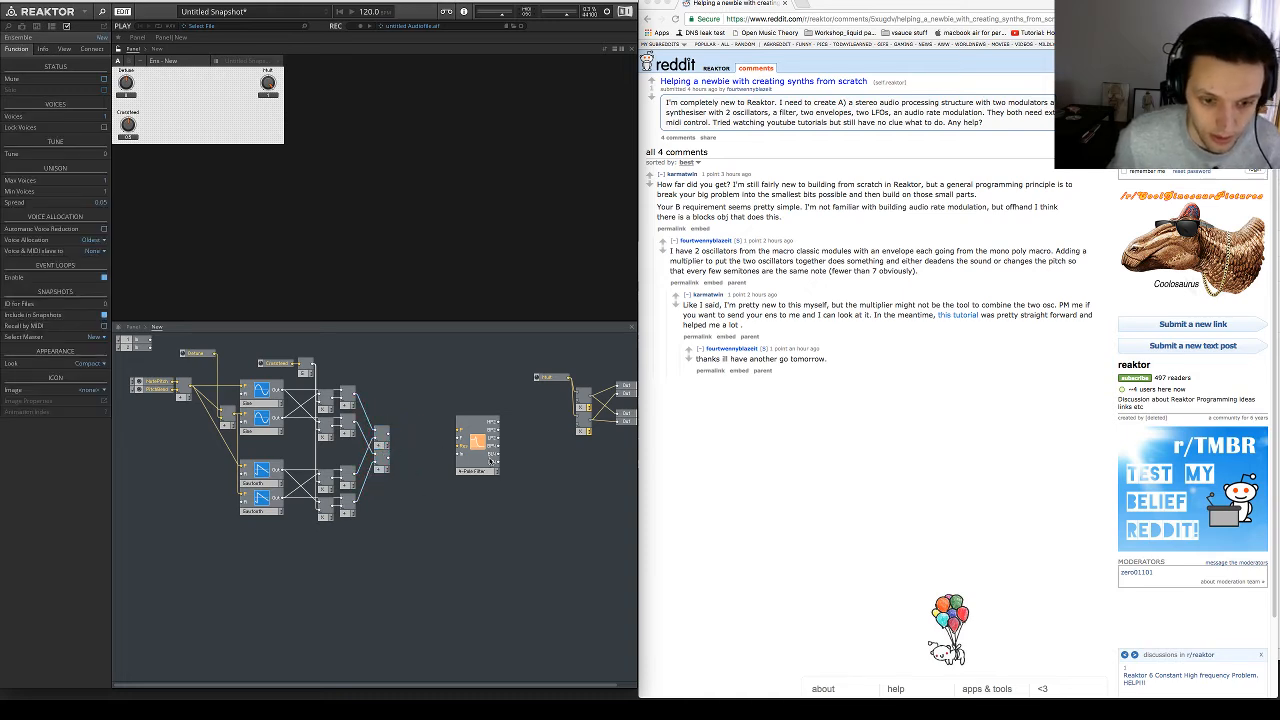
Duplicate the 4-Pole Filter, stack both copies next to the adders and feed each filter's audio input from one adder
{"action": "left_click_drag", "start_coordinate": [481, 461], "coordinate": [451, 476]}
{"action": "left_click", "coordinate": [452, 406], "text": "shift"}
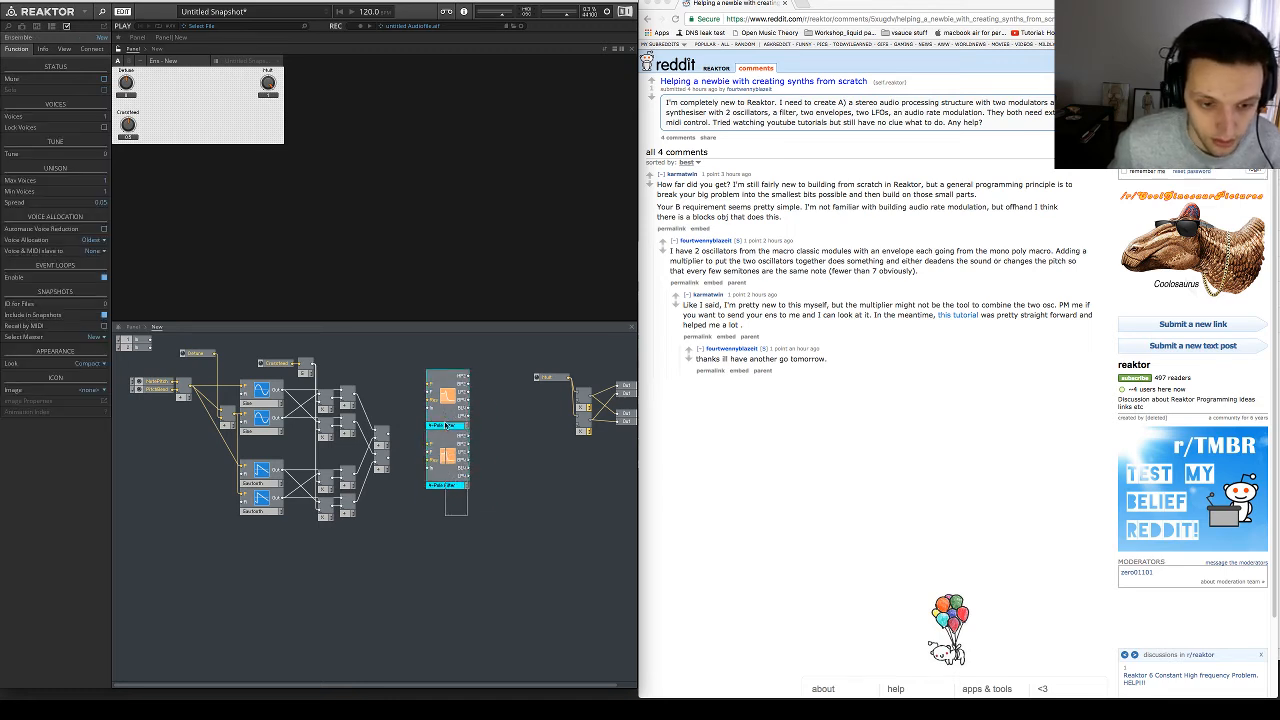
{"action": "left_click_drag", "start_coordinate": [452, 406], "coordinate": [445, 428]}
{"action": "left_click", "coordinate": [502, 456]}
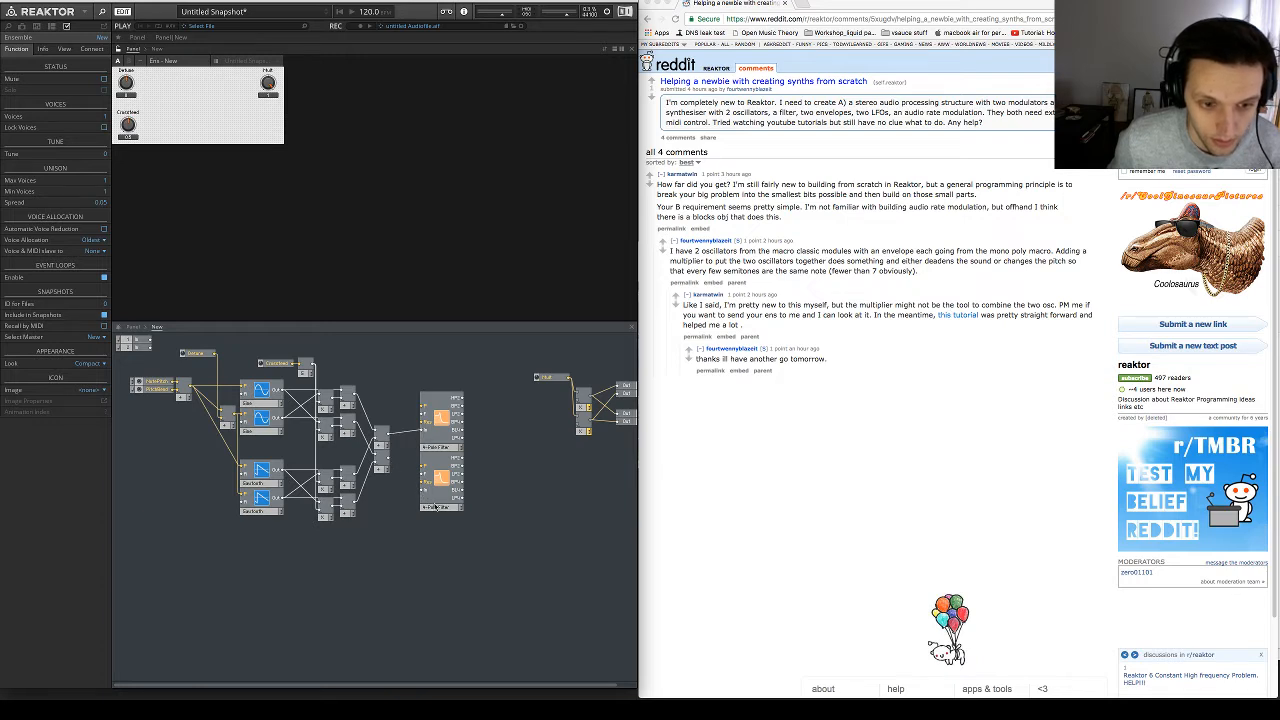
{"action": "left_click_drag", "start_coordinate": [389, 459], "coordinate": [423, 491]}
{"action": "left_click_drag", "start_coordinate": [467, 547], "coordinate": [405, 375]}
Create controls for the upper filter's pitch cutoff and resonance inputs and place the resonance control directly beneath the cutoff one
{"action": "right_click", "coordinate": [435, 408]}
{"action": "left_click", "coordinate": [468, 406]}
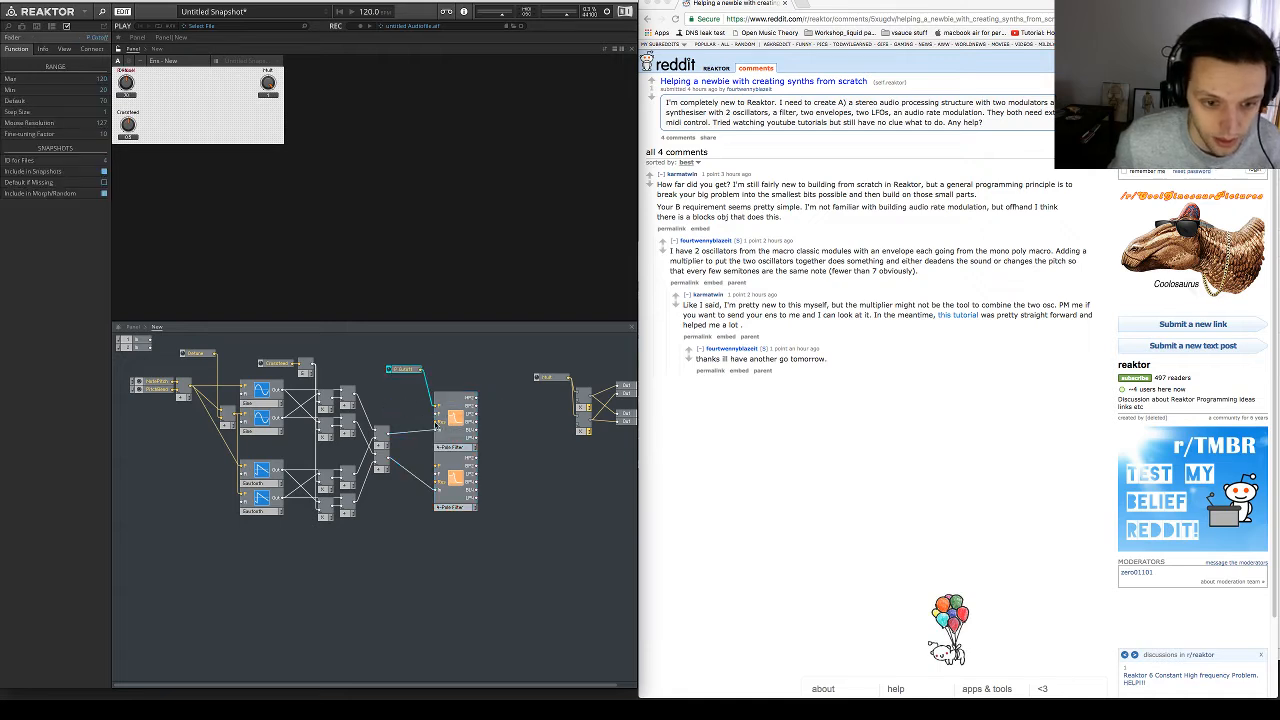
{"action": "right_click", "coordinate": [436, 424]}
{"action": "left_click", "coordinate": [465, 431]}
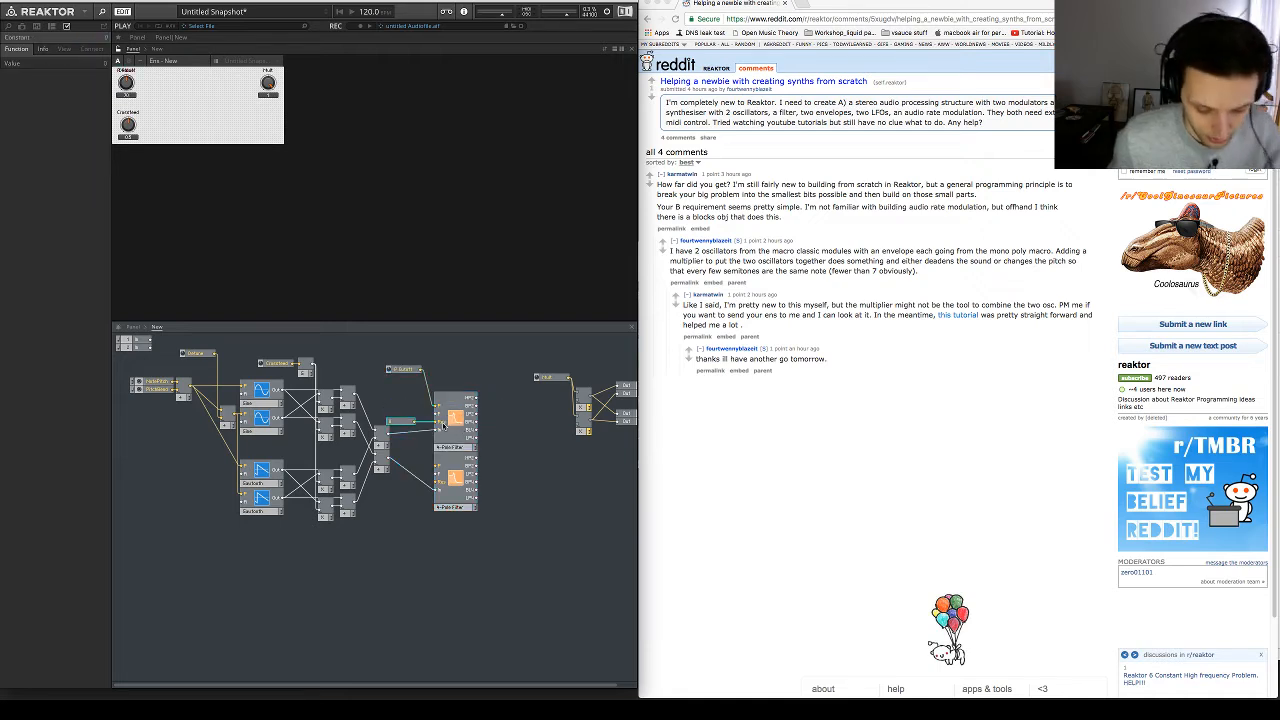
{"action": "right_click", "coordinate": [437, 422]}
{"action": "left_click", "coordinate": [466, 421]}
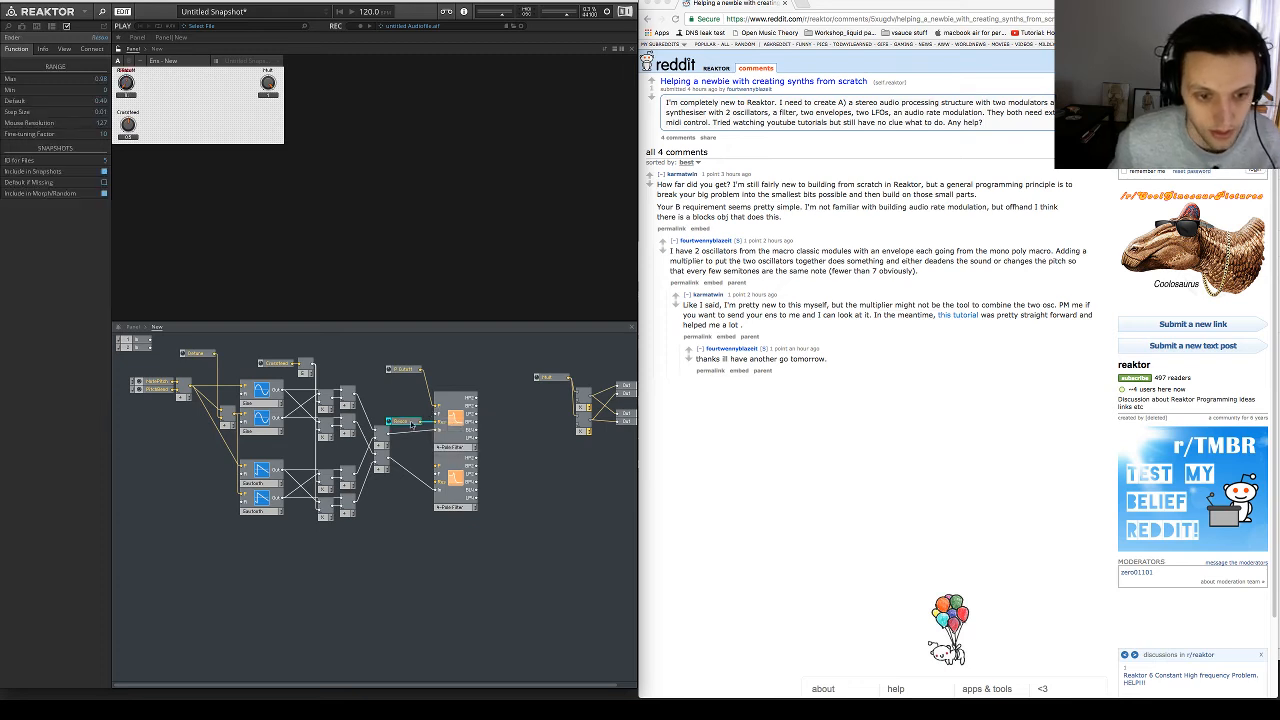
{"action": "left_click_drag", "start_coordinate": [413, 424], "coordinate": [415, 378]}
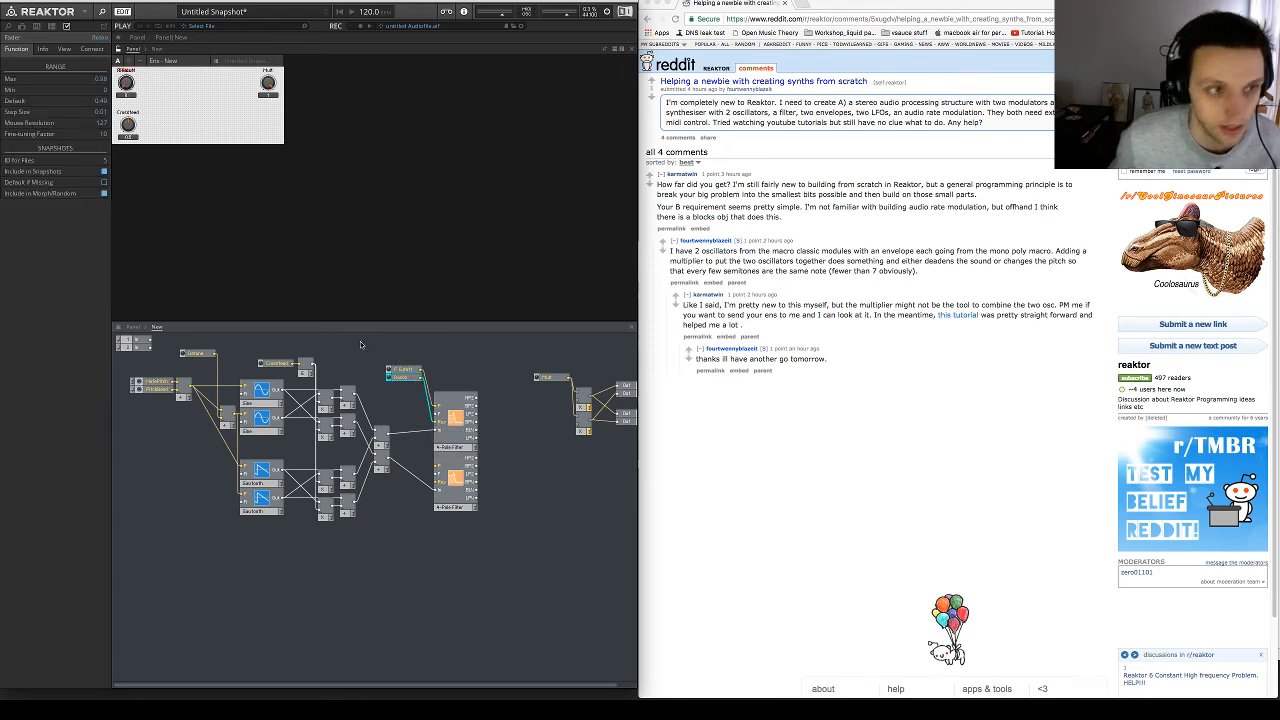
Line up the knobs in one row on the panel and rename the P Cutoff control to Cutoff
{"action": "left_click_drag", "start_coordinate": [126, 84], "coordinate": [158, 158]}
{"action": "left_click_drag", "start_coordinate": [160, 112], "coordinate": [173, 169]}
{"action": "left_click", "coordinate": [400, 370]}
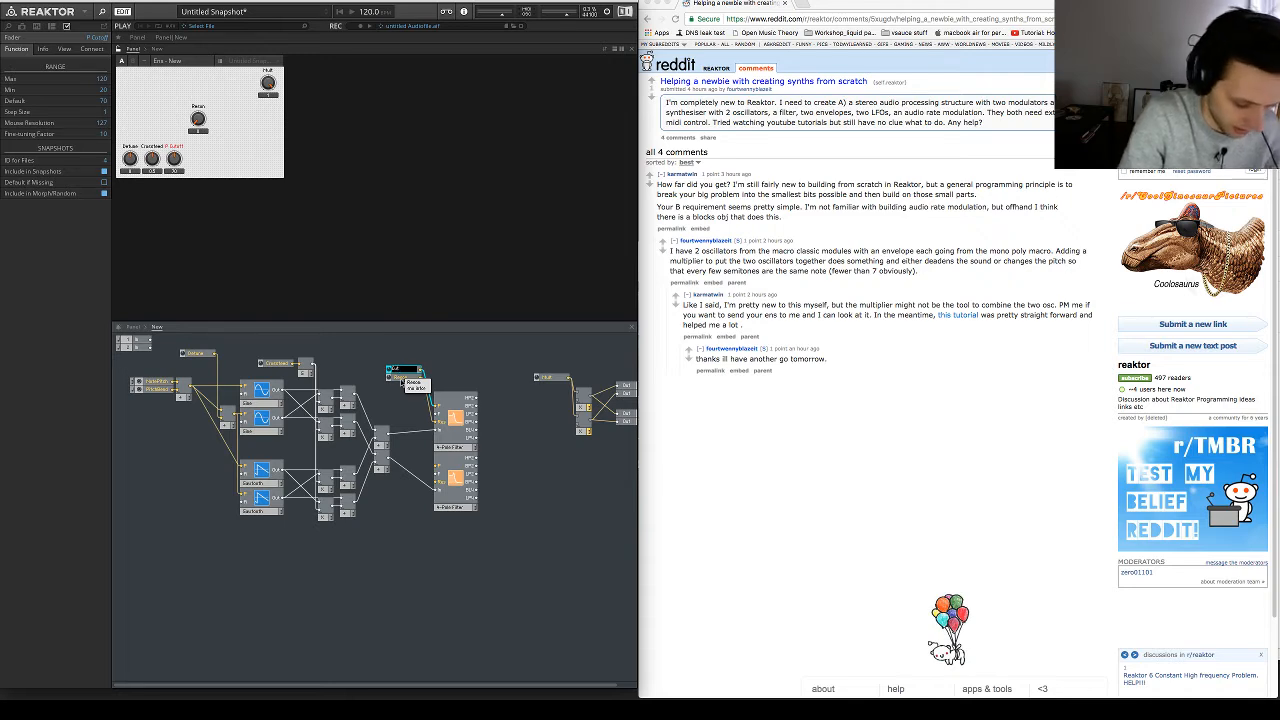
{"action": "key", "text": "Return"}
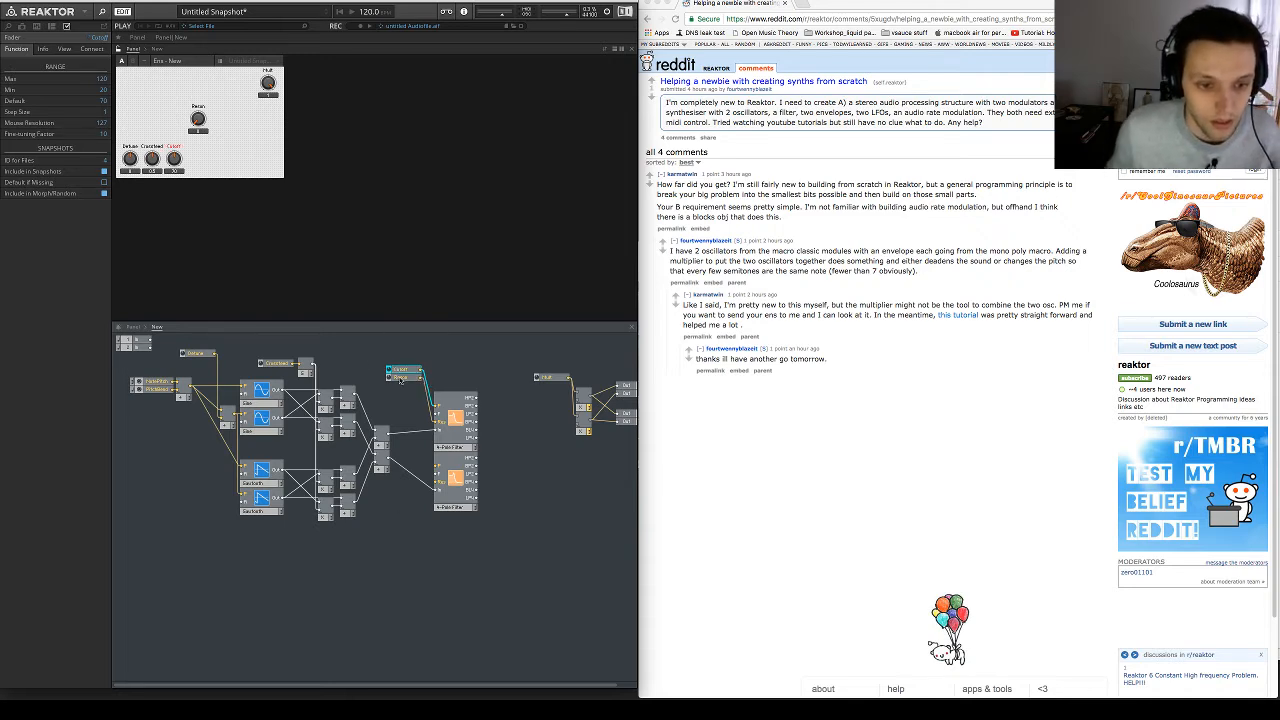
{"action": "left_click_drag", "start_coordinate": [198, 118], "coordinate": [196, 158]}
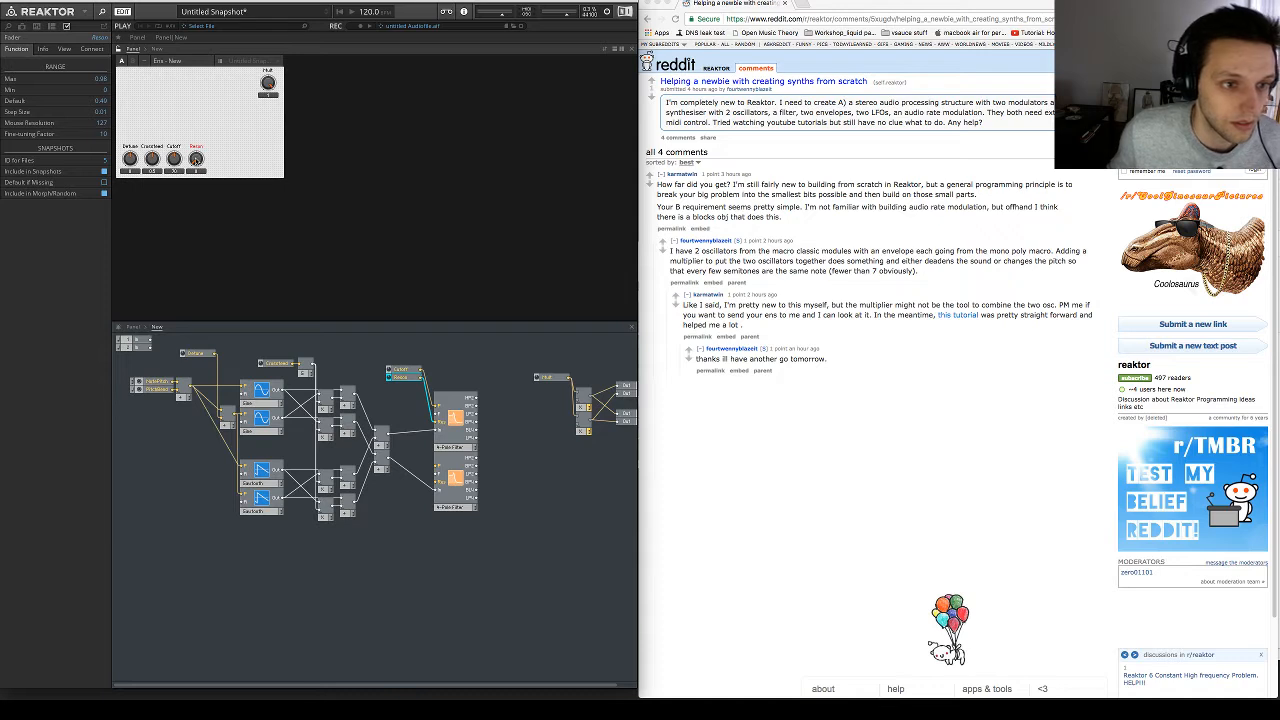
{"action": "left_click", "coordinate": [306, 257]}
Connect the cutoff and resonance controls to the lower filter as well and move both controls away from the filters
{"action": "mouse_move", "coordinate": [437, 466]}
{"action": "left_mouse_down"}
{"action": "mouse_move", "coordinate": [422, 369]}
{"action": "mouse_move", "coordinate": [437, 482]}
{"action": "left_mouse_up"}
{"action": "left_click_drag", "start_coordinate": [405, 396], "coordinate": [393, 369]}
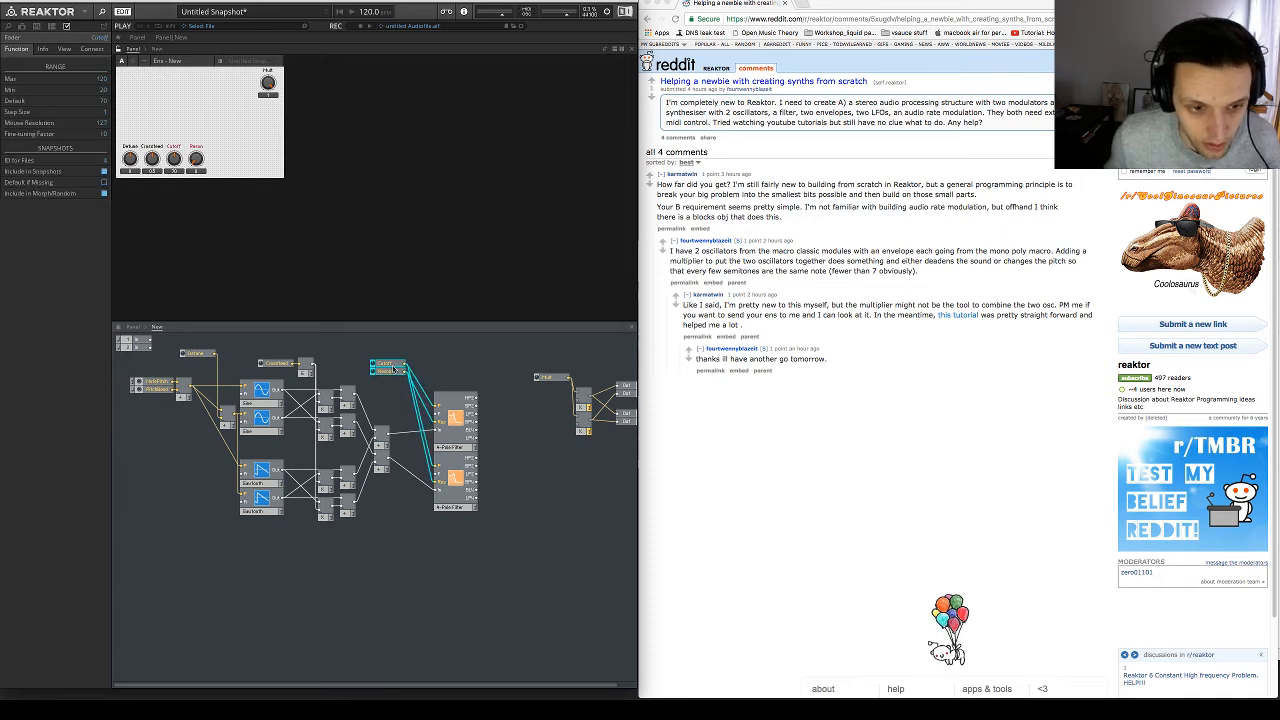
{"action": "left_click", "coordinate": [489, 372]}
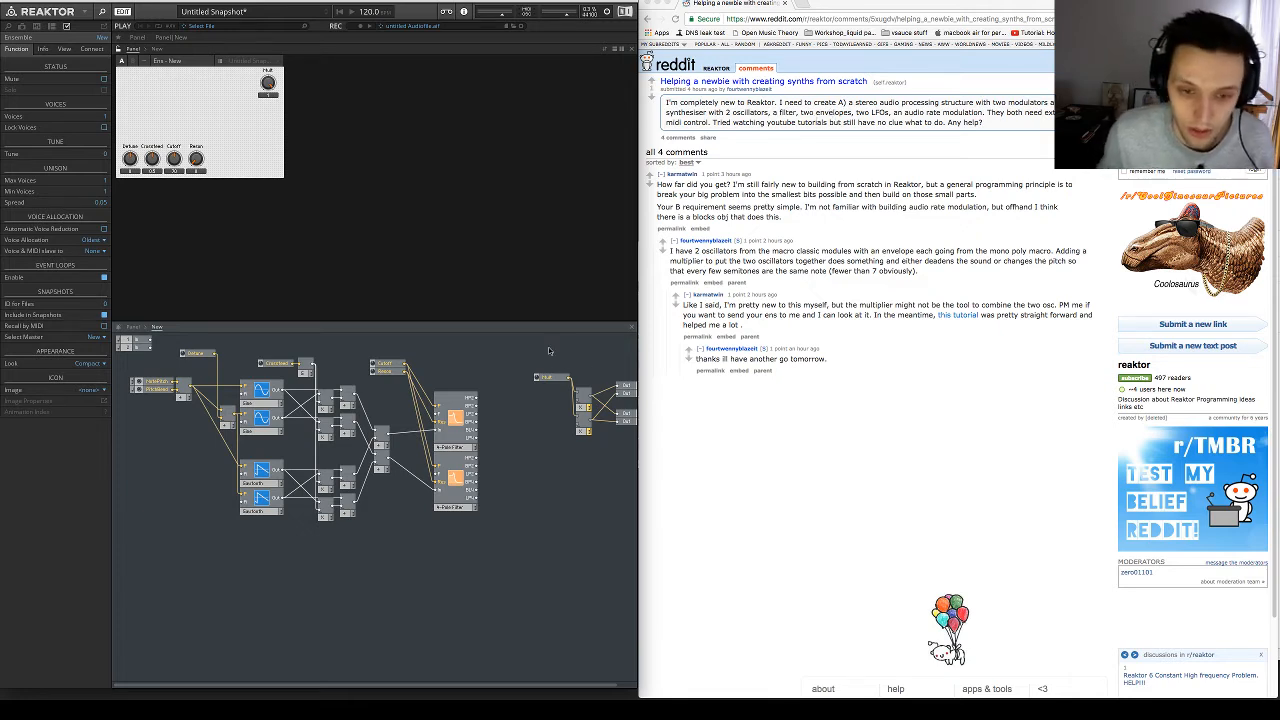
Move the output mixing section farther from the filters and place the cutoff and resonance controls directly above the upper filter
{"action": "left_click_drag", "start_coordinate": [548, 351], "coordinate": [634, 436]}
{"action": "left_click_drag", "start_coordinate": [630, 457], "coordinate": [610, 467]}
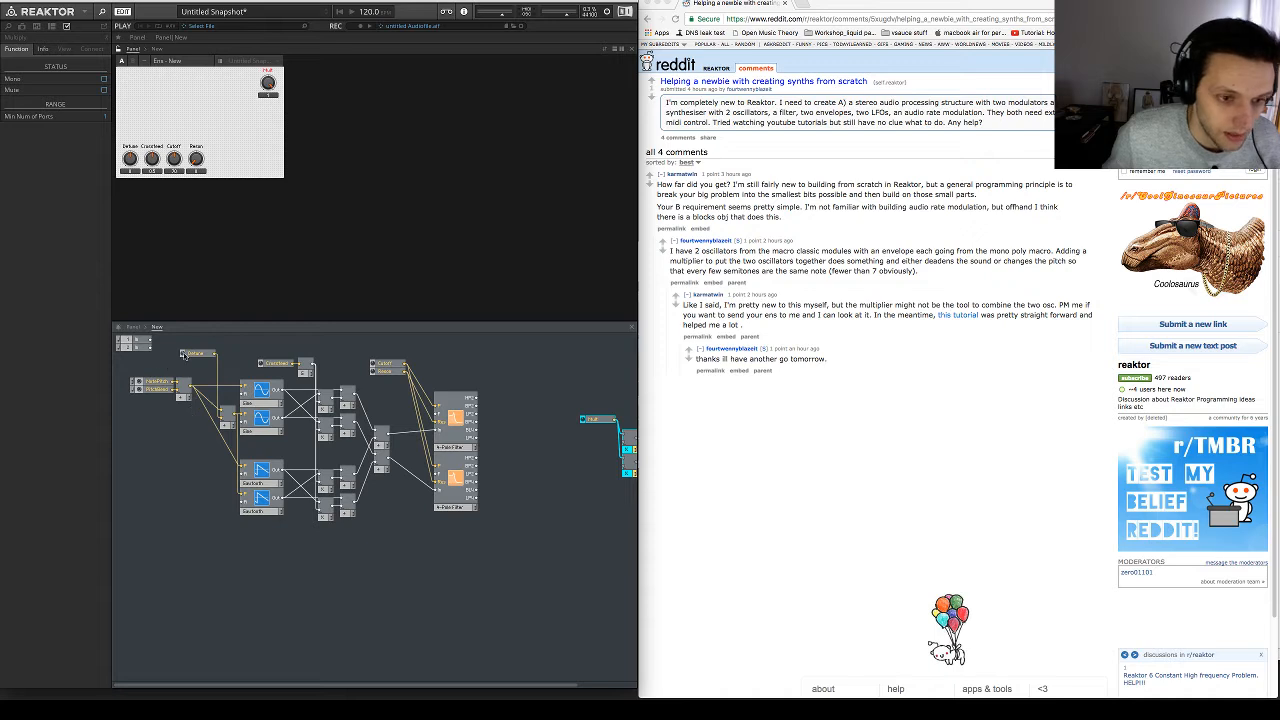
{"action": "left_click", "coordinate": [394, 374]}
{"action": "left_click_drag", "start_coordinate": [394, 376], "coordinate": [458, 372]}
{"action": "left_click", "coordinate": [279, 561]}
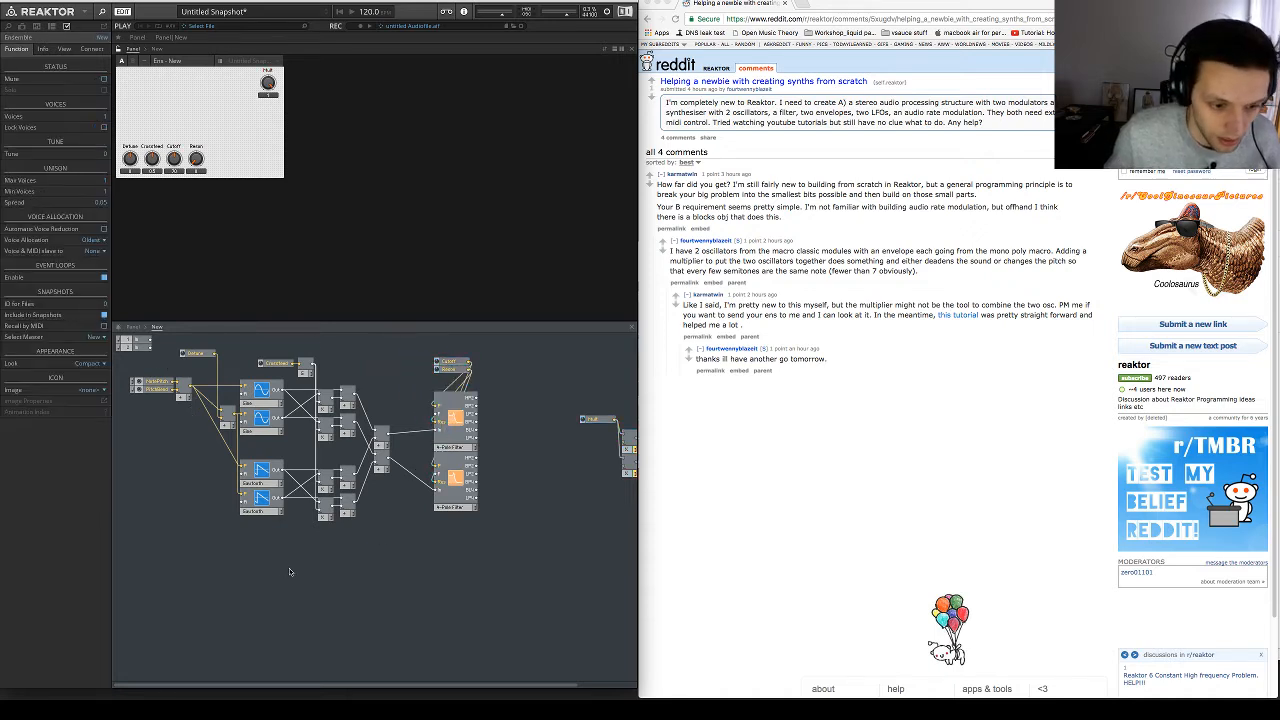
Insert a new macro in the empty area below the oscillators
{"action": "right_click", "coordinate": [293, 560]}
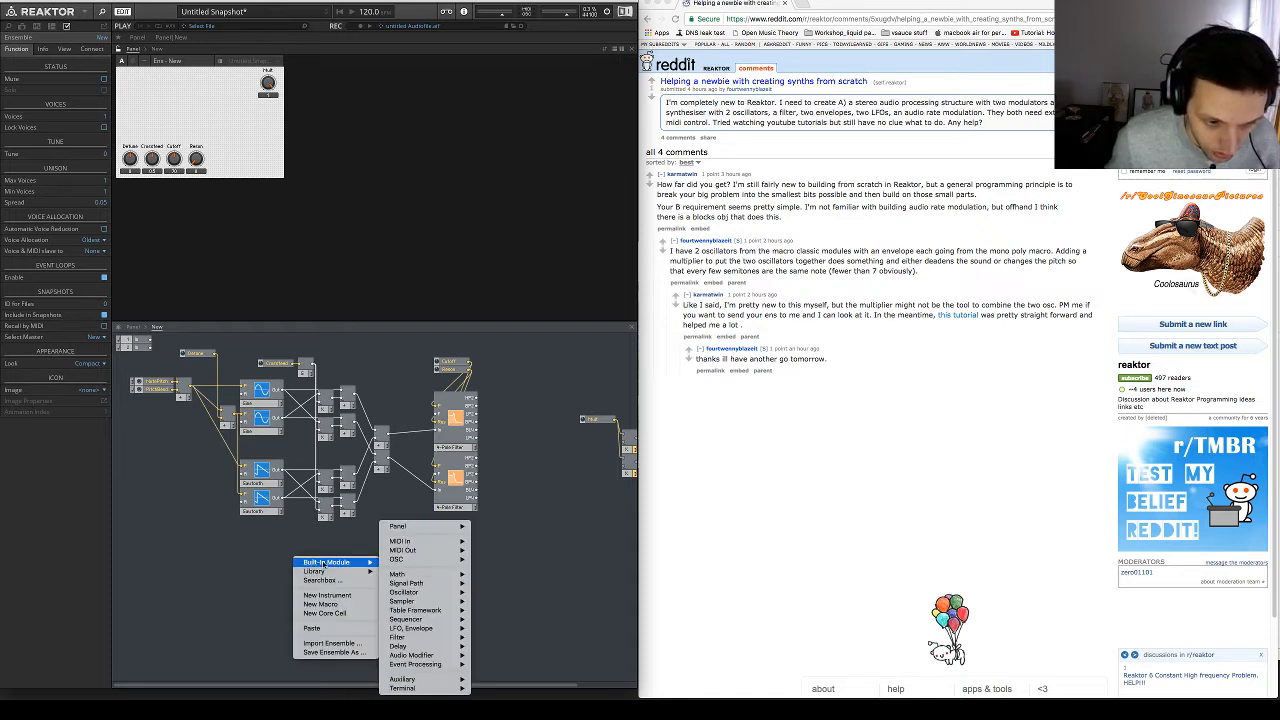
{"action": "left_click", "coordinate": [320, 604]}
{"action": "left_click_drag", "start_coordinate": [318, 575], "coordinate": [318, 605]}
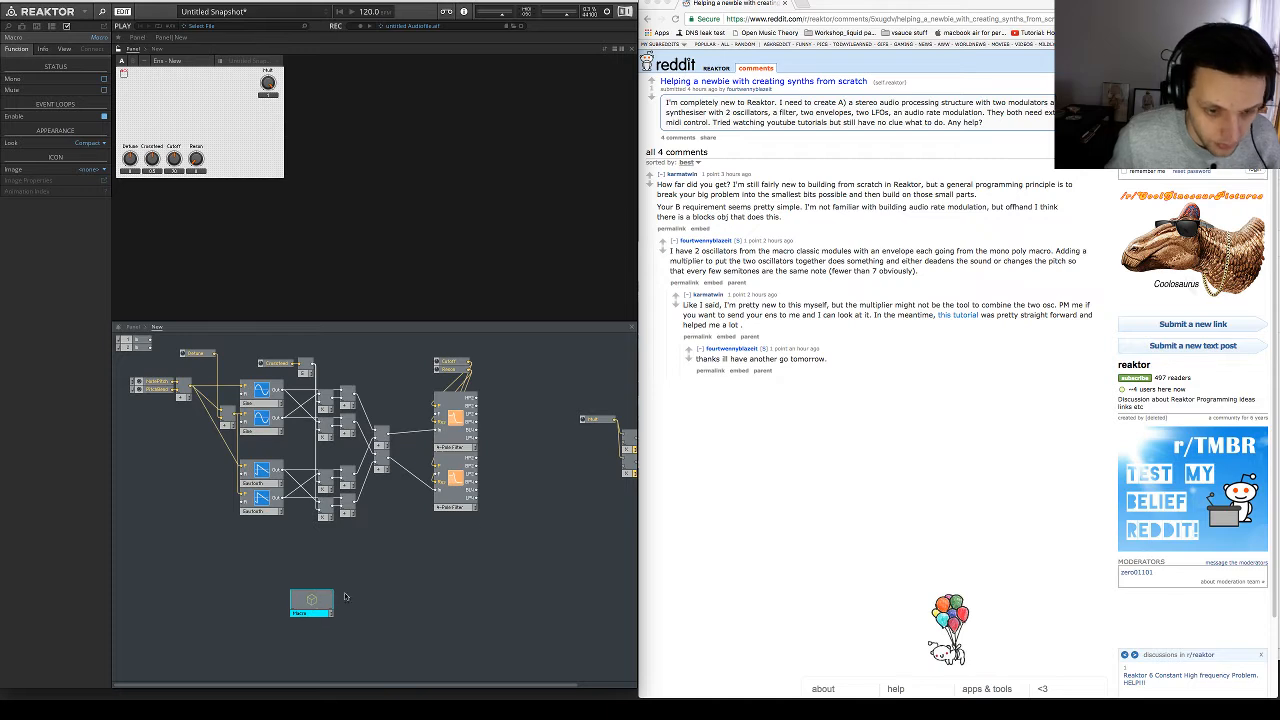
Cut all pitch, oscillator, crossfeed and filter modules, paste them into the new macro and centre them there
{"action": "left_click_drag", "start_coordinate": [506, 530], "coordinate": [162, 350]}
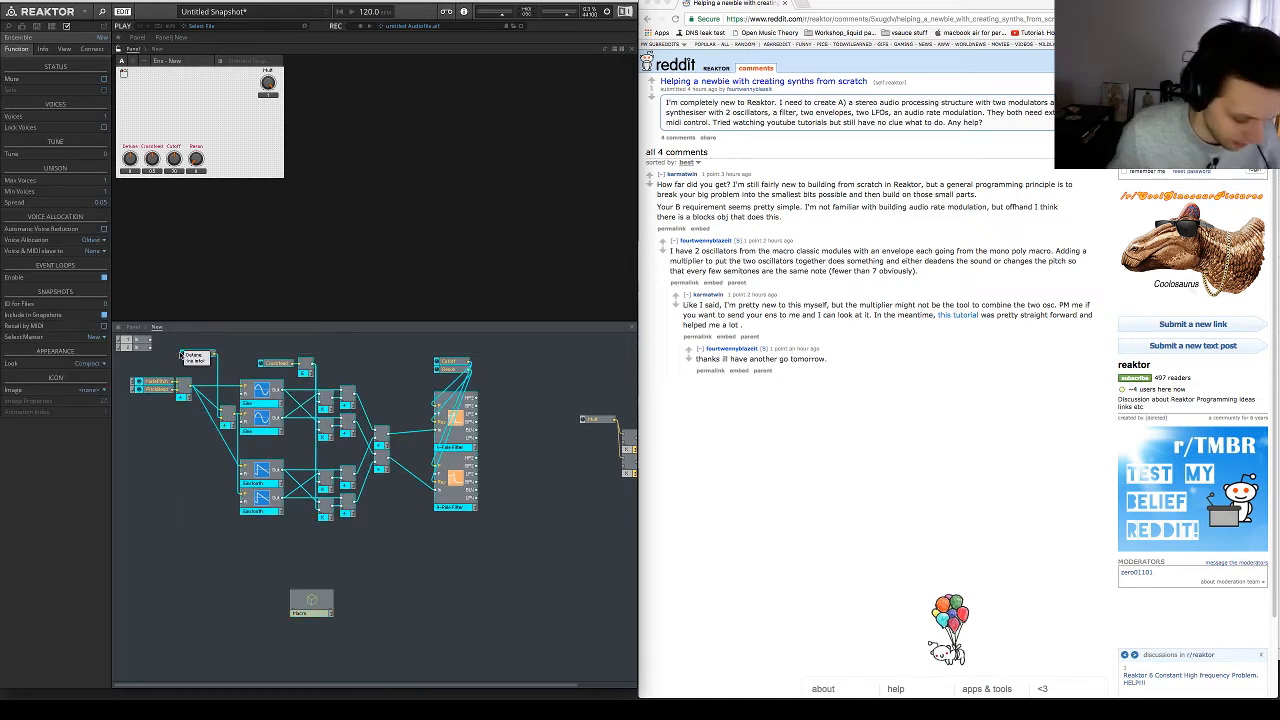
{"action": "key", "text": "Delete"}
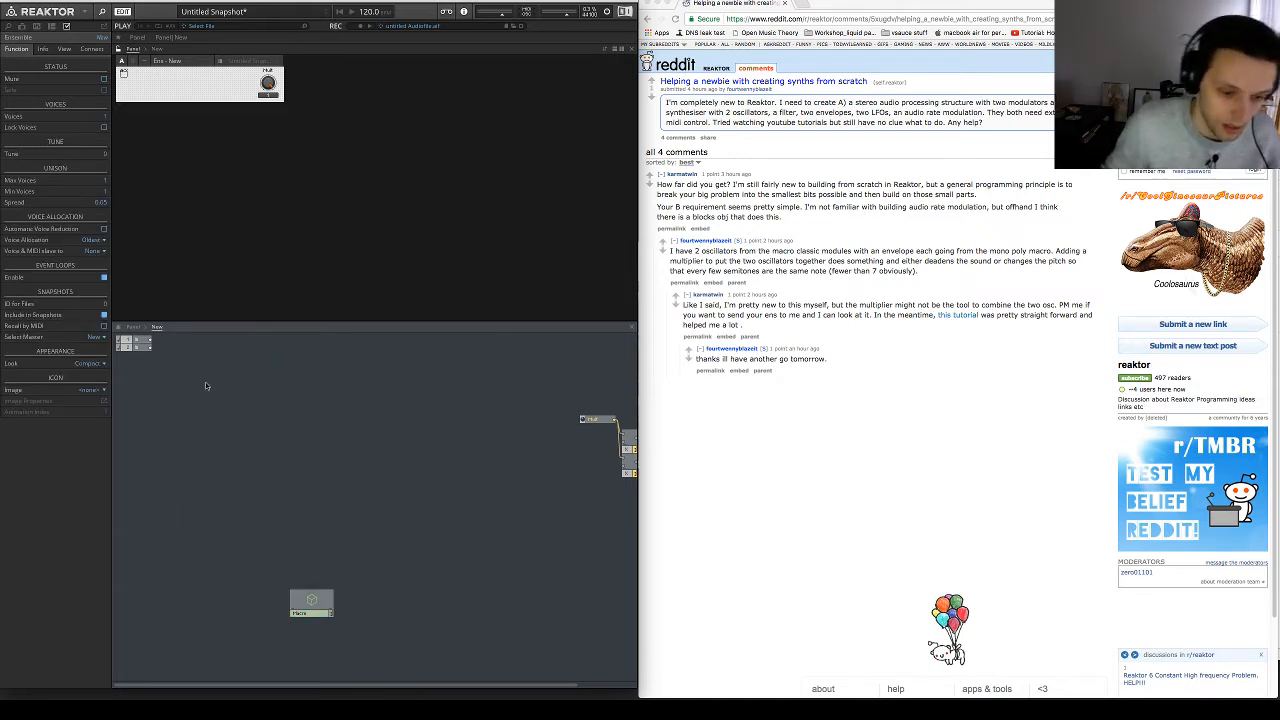
{"action": "double_click", "coordinate": [312, 603]}
{"action": "key", "text": "ctrl+v"}
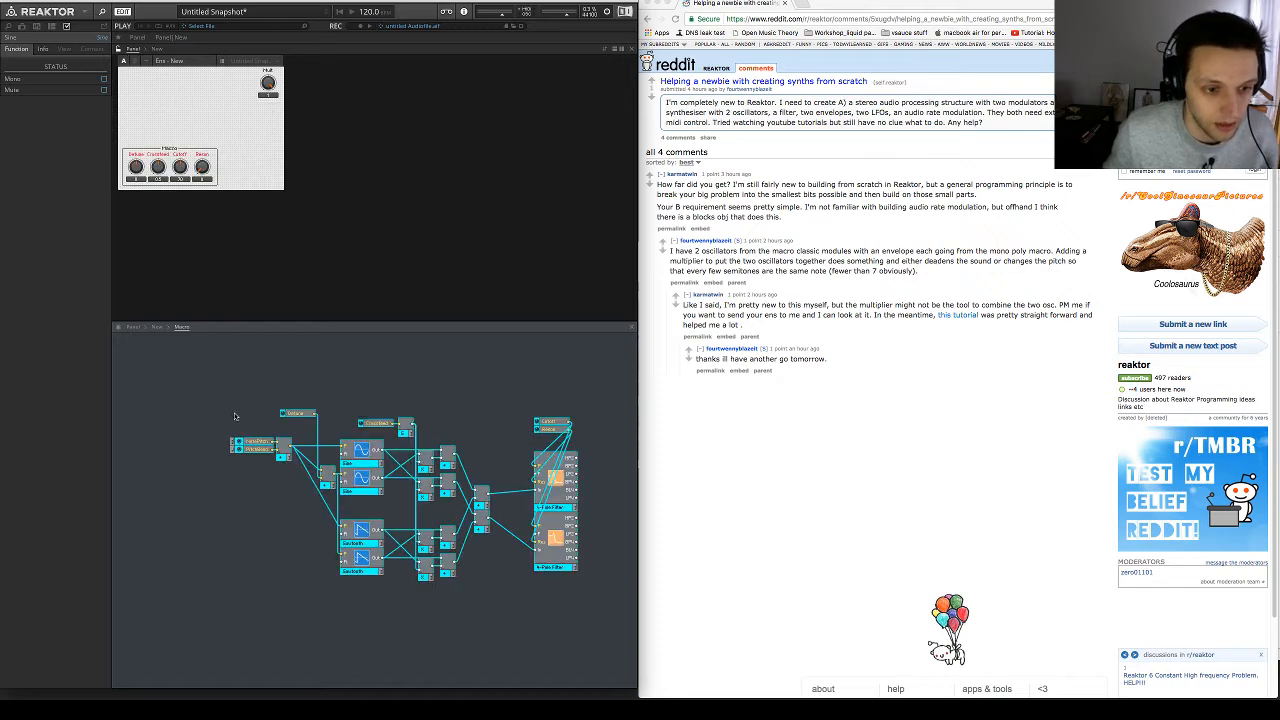
{"action": "left_click_drag", "start_coordinate": [365, 470], "coordinate": [288, 453]}
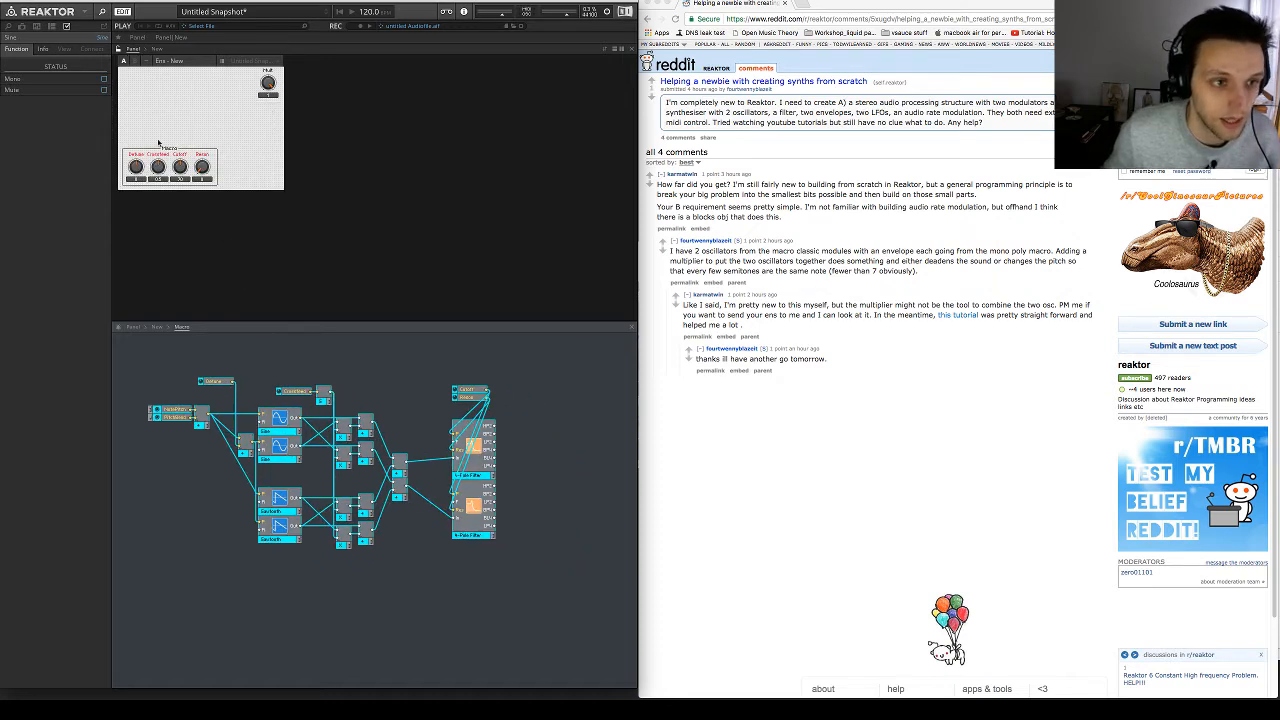
Shift the macro's panel group and delete both filters together with the cutoff and resonance controls from the macro
{"action": "left_click_drag", "start_coordinate": [158, 143], "coordinate": [165, 132]}
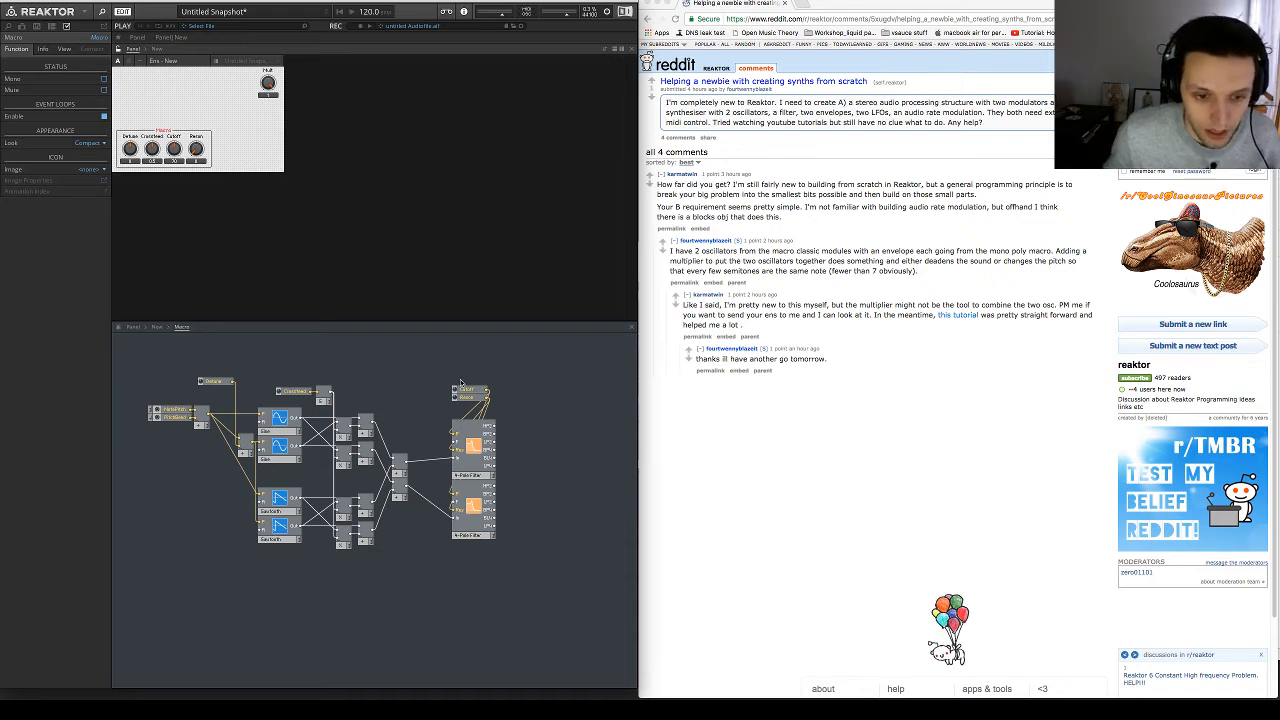
{"action": "left_click_drag", "start_coordinate": [422, 365], "coordinate": [554, 570]}
{"action": "key", "text": "Delete"}
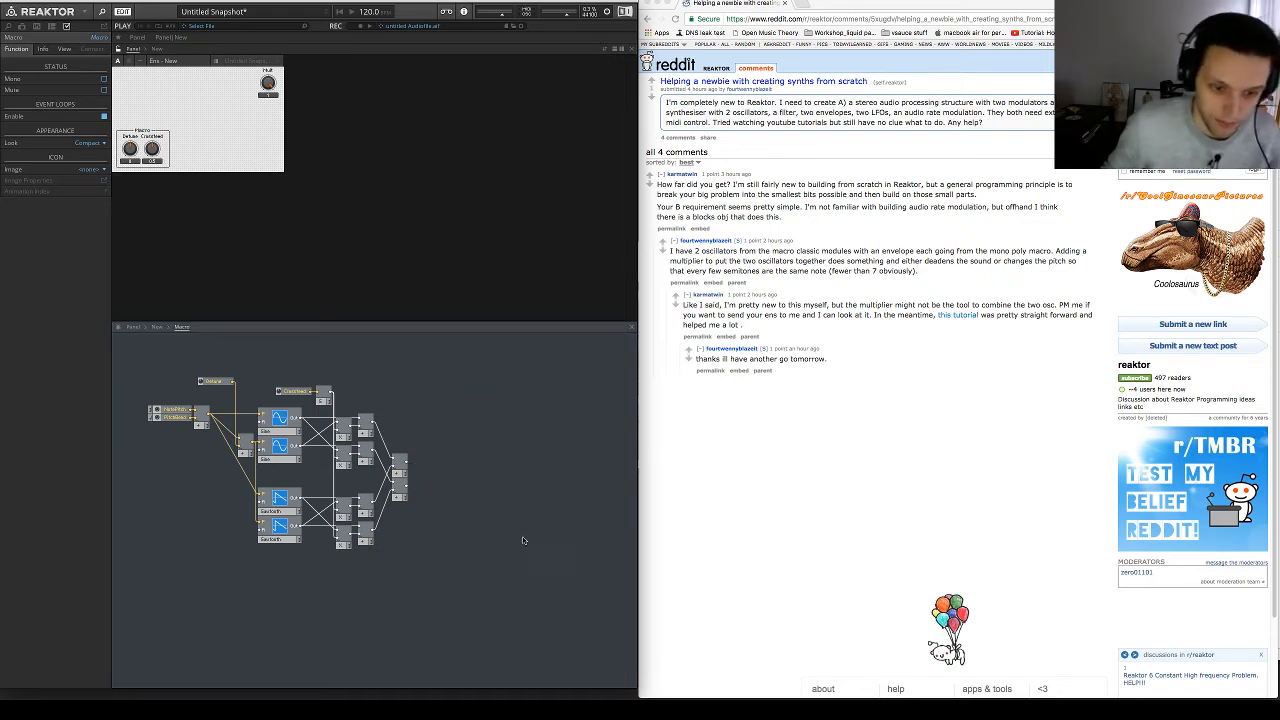
Add two Out ports to the macro and connect each of the two final adders to its own port
{"action": "right_click", "coordinate": [436, 456]}
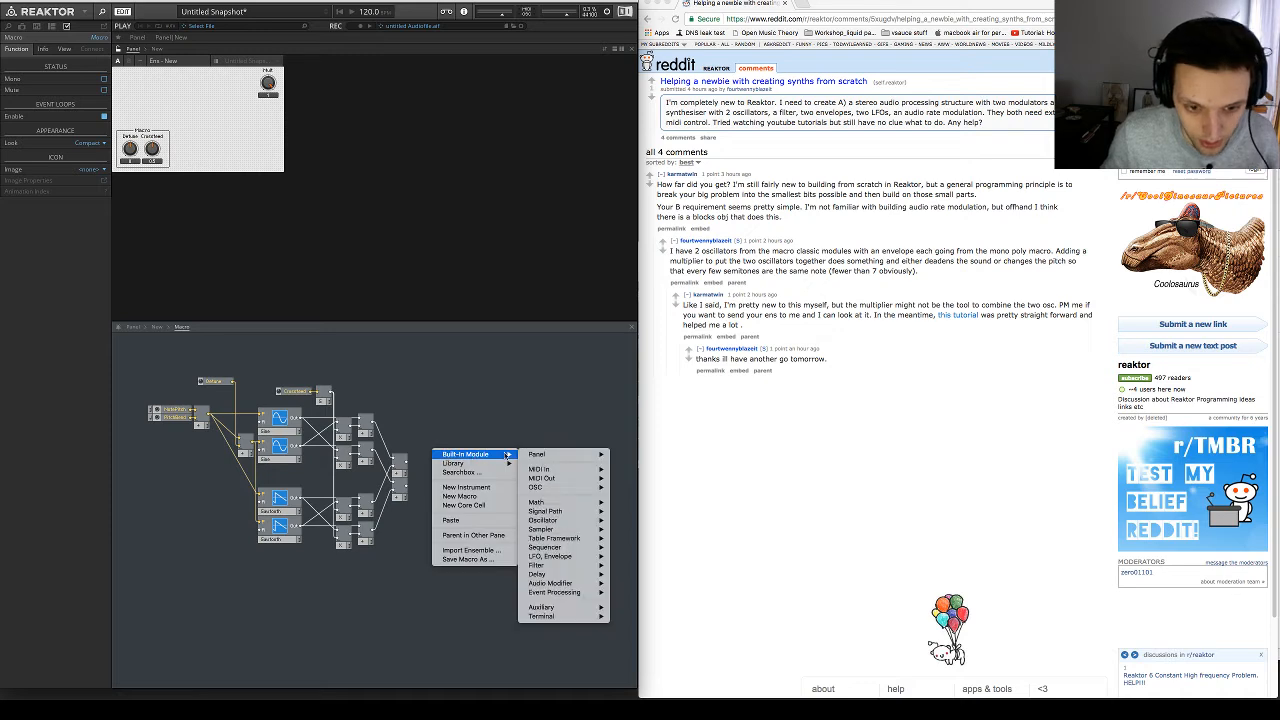
{"action": "left_click", "coordinate": [441, 425]}
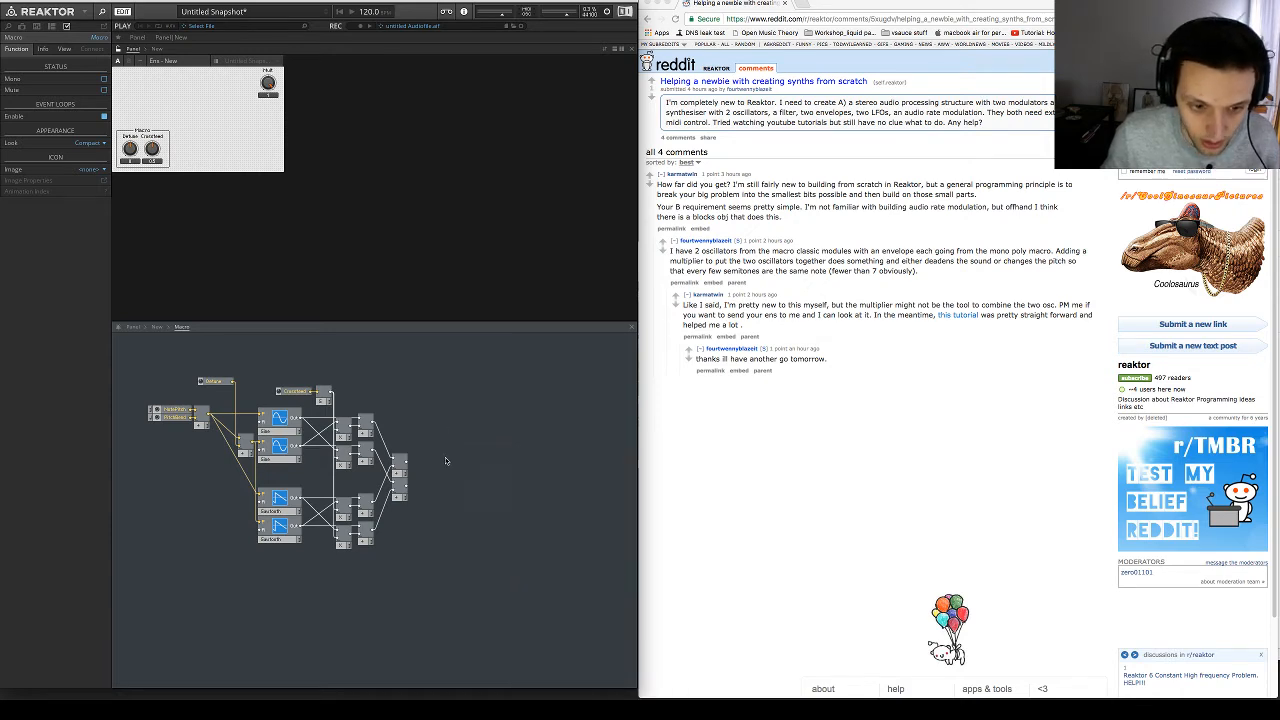
{"action": "double_click", "coordinate": [448, 458]}
{"action": "type", "text": "out"}
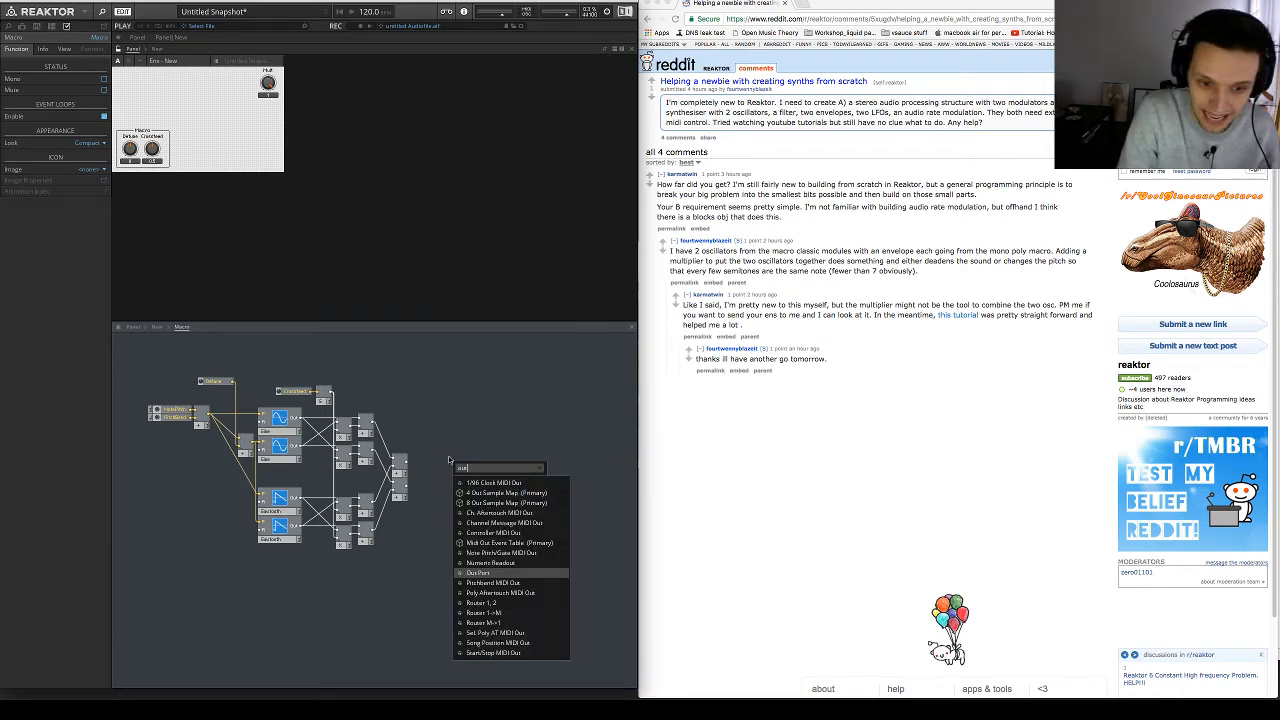
{"action": "key", "text": "Return"}
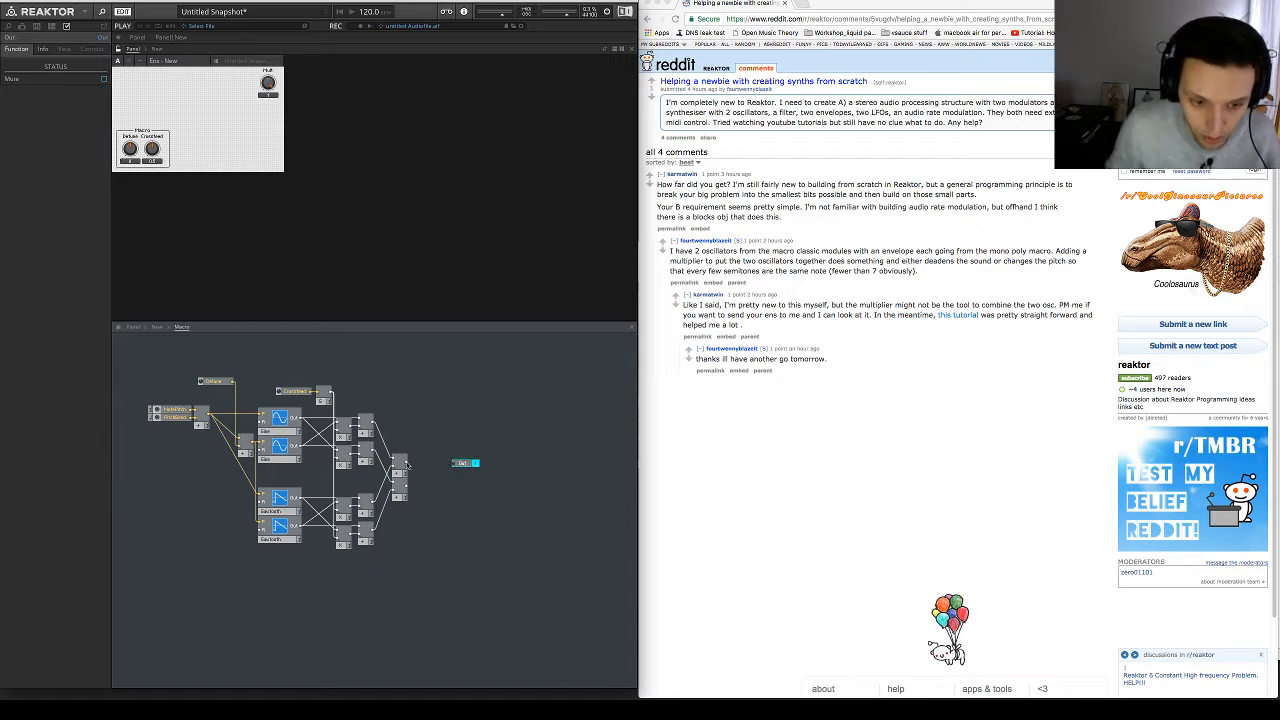
{"action": "left_click_drag", "start_coordinate": [406, 463], "coordinate": [458, 487]}
{"action": "key", "text": "super+d"}
{"action": "left_click", "coordinate": [480, 503]}
Return to the parent structure and move the macro up, roughly level with the output mixing section
{"action": "left_click", "coordinate": [157, 327]}
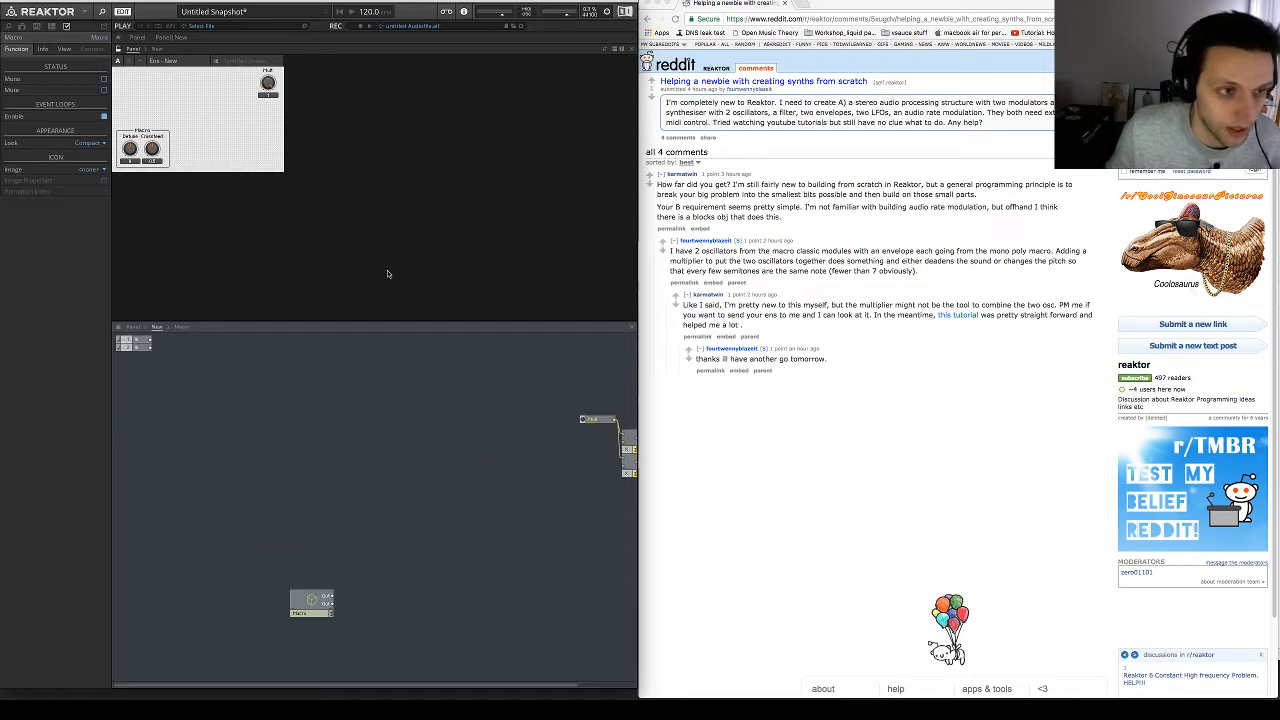
{"action": "left_click_drag", "start_coordinate": [318, 607], "coordinate": [222, 469]}
{"action": "left_click", "coordinate": [329, 475]}
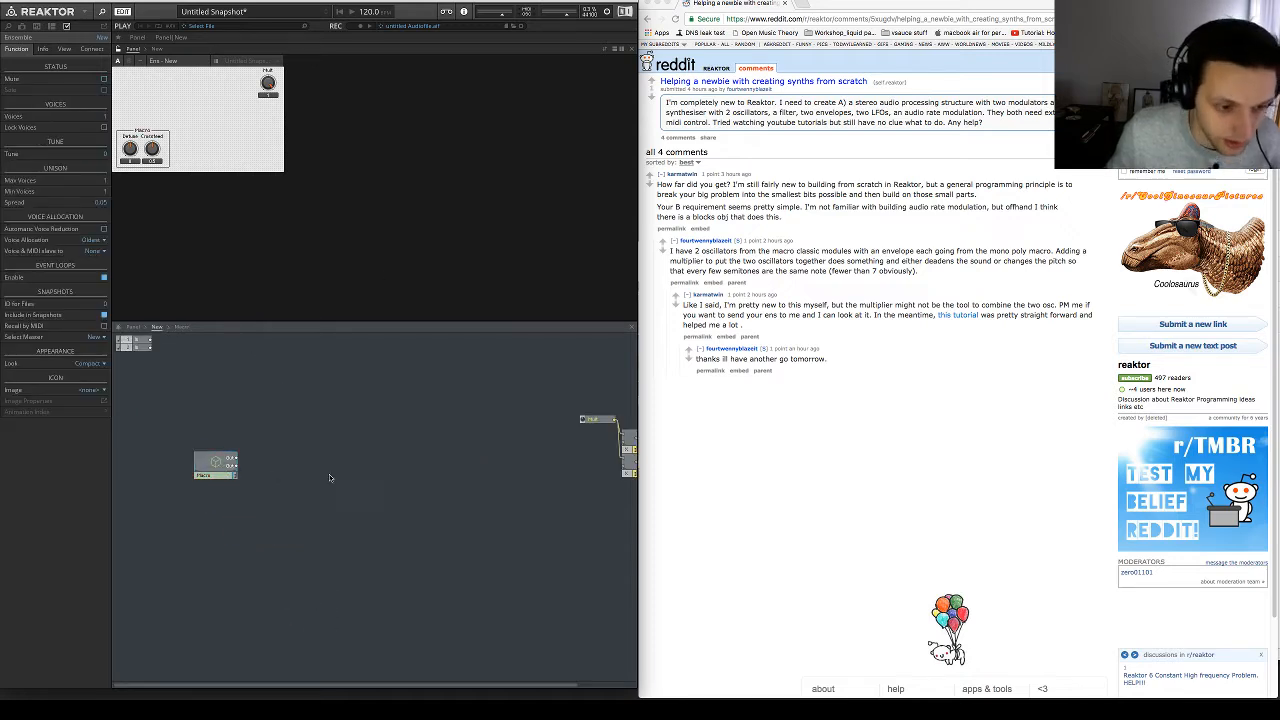
{"action": "key", "text": "super+v"}
{"action": "left_click", "coordinate": [705, 214]}
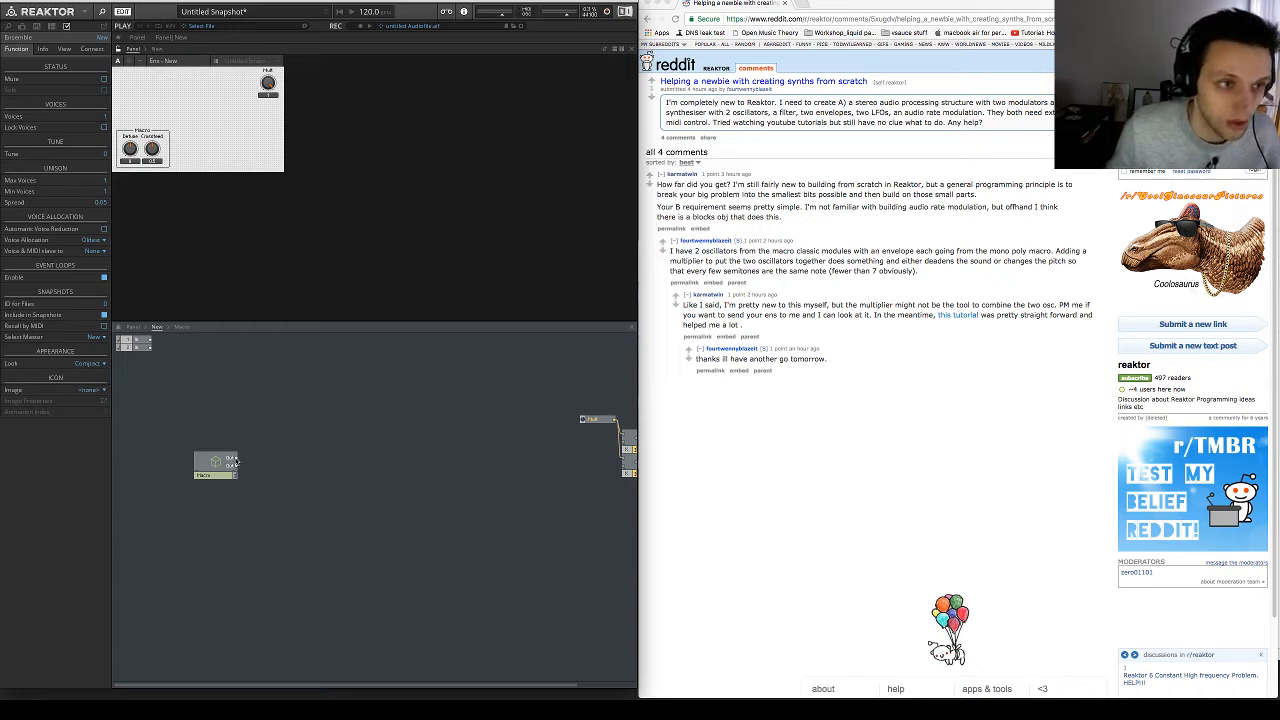
{"action": "left_click", "coordinate": [201, 453]}
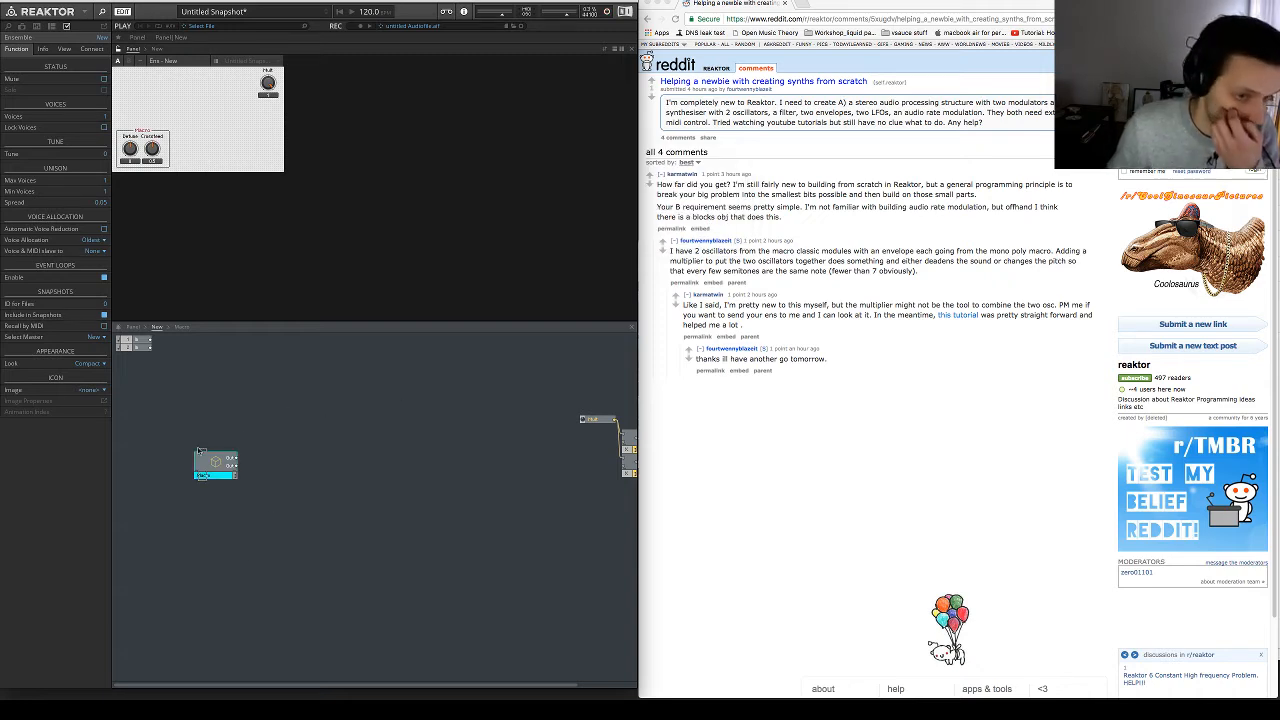
{"action": "right_click", "coordinate": [303, 429]}
{"action": "mouse_move", "coordinate": [335, 428]}
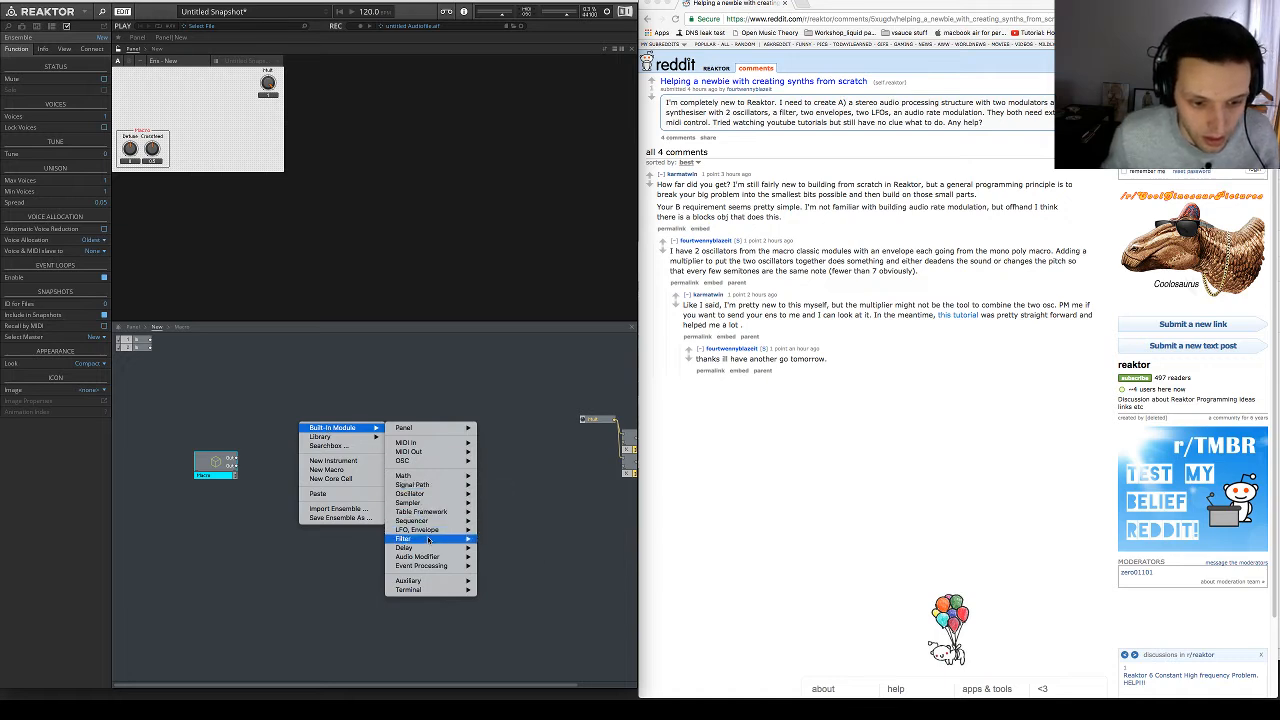
{"action": "mouse_move", "coordinate": [430, 540]}
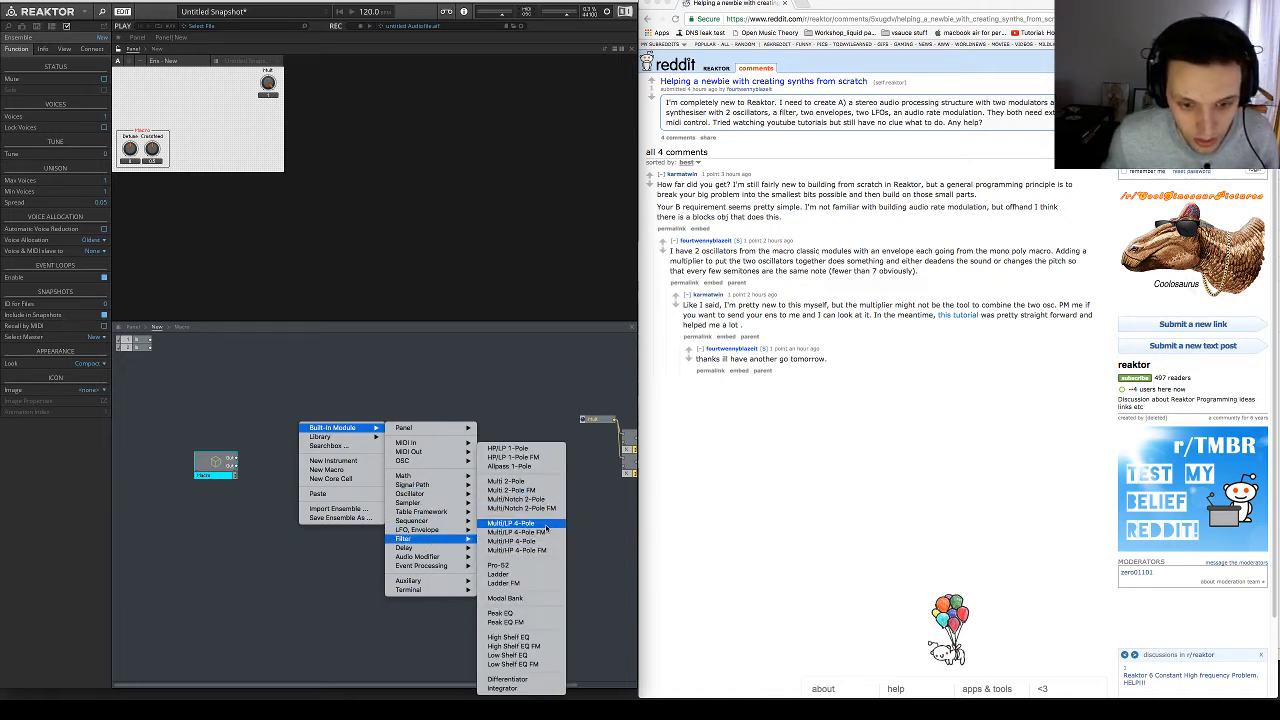
{"action": "left_click", "coordinate": [548, 527]}
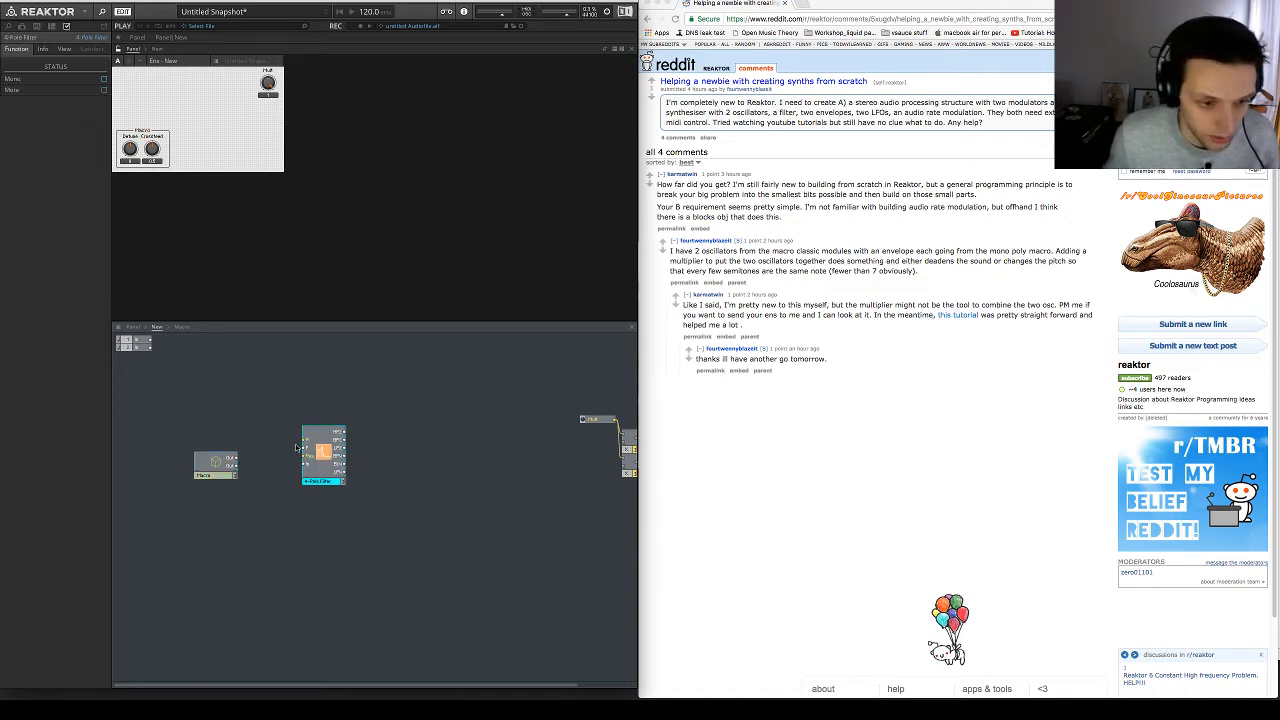
{"action": "left_click_drag", "start_coordinate": [301, 452], "coordinate": [309, 455]}
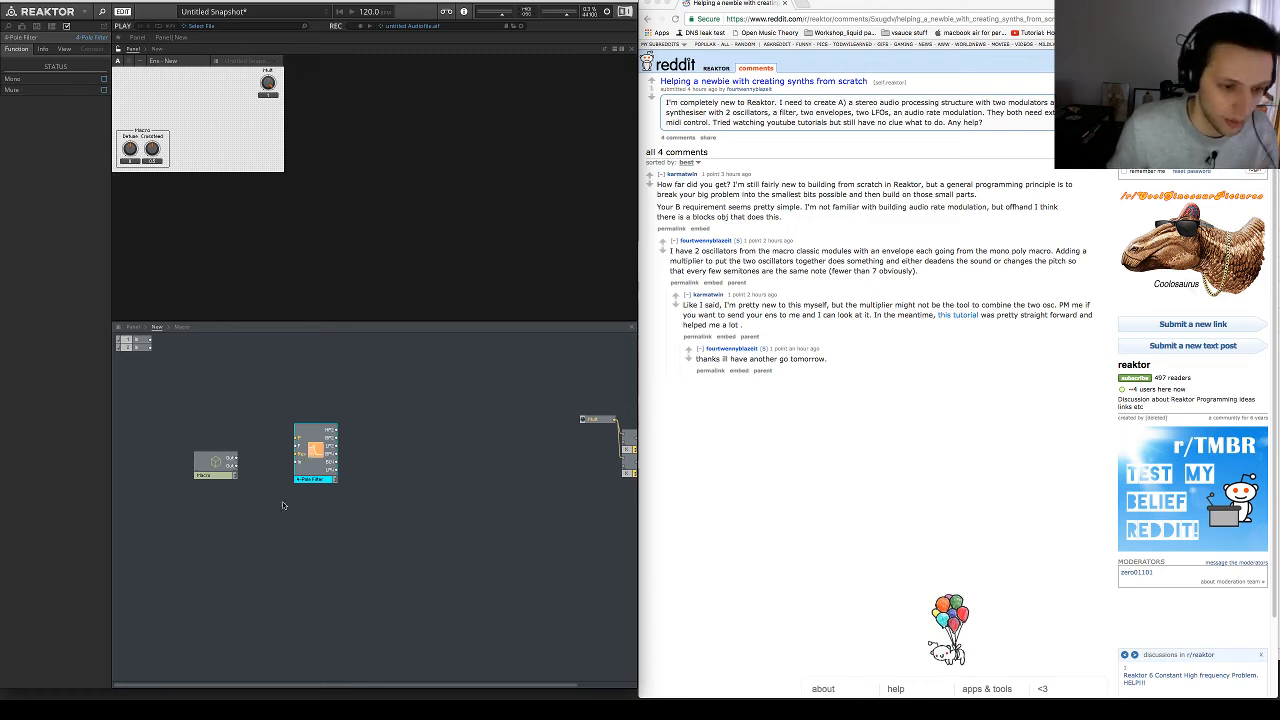
{"action": "key", "text": "Delete"}
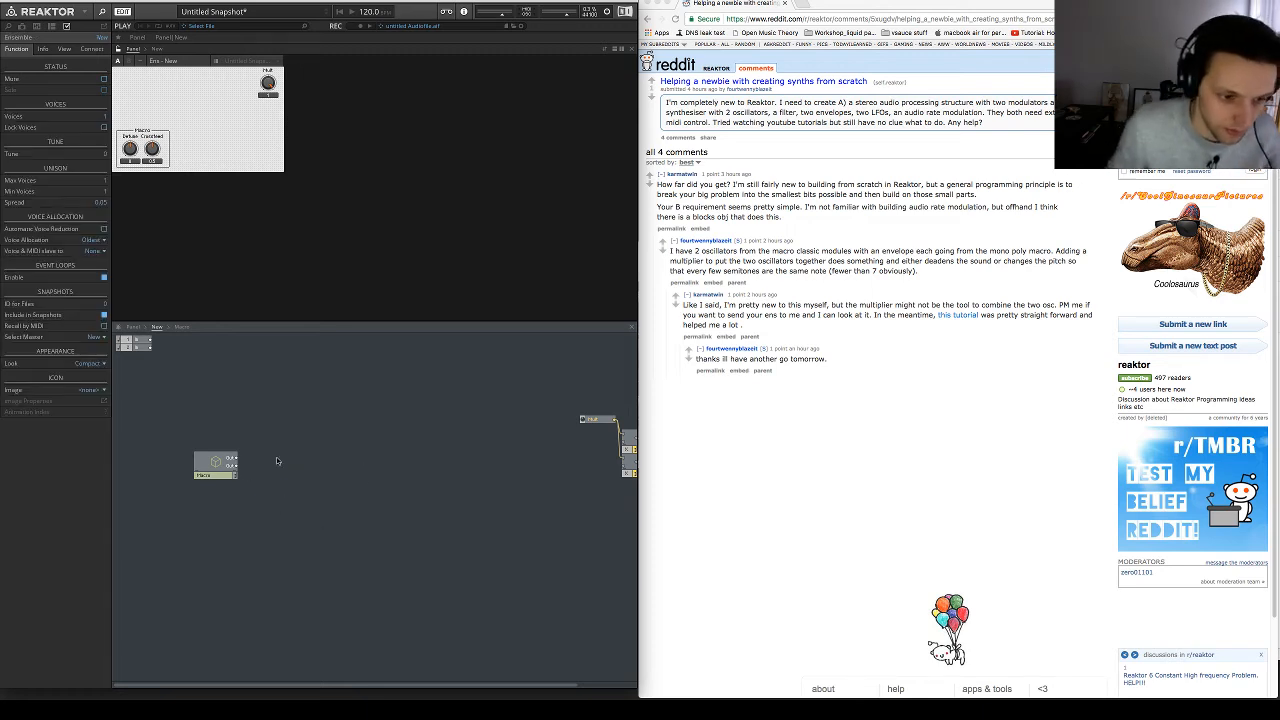
Rename the macro as Oscillators
{"action": "double_click", "coordinate": [219, 477]}
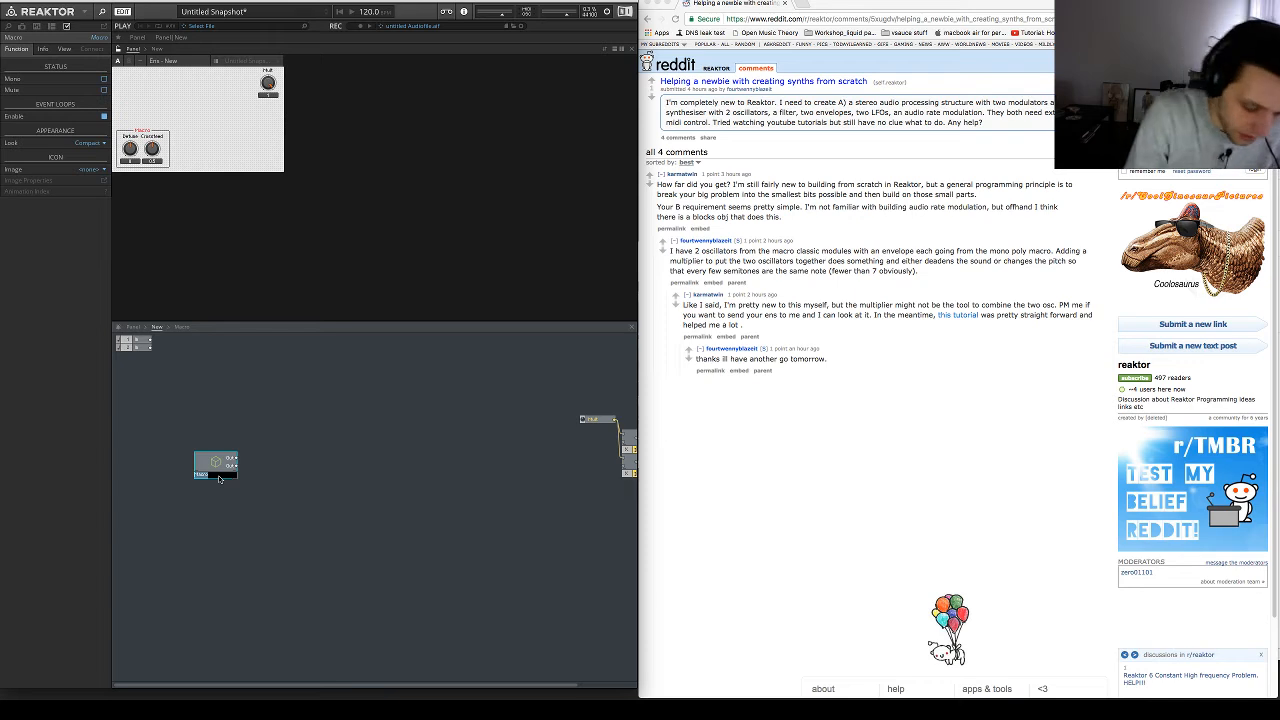
{"action": "type", "text": "Oscillators"}
{"action": "key", "text": "Return"}
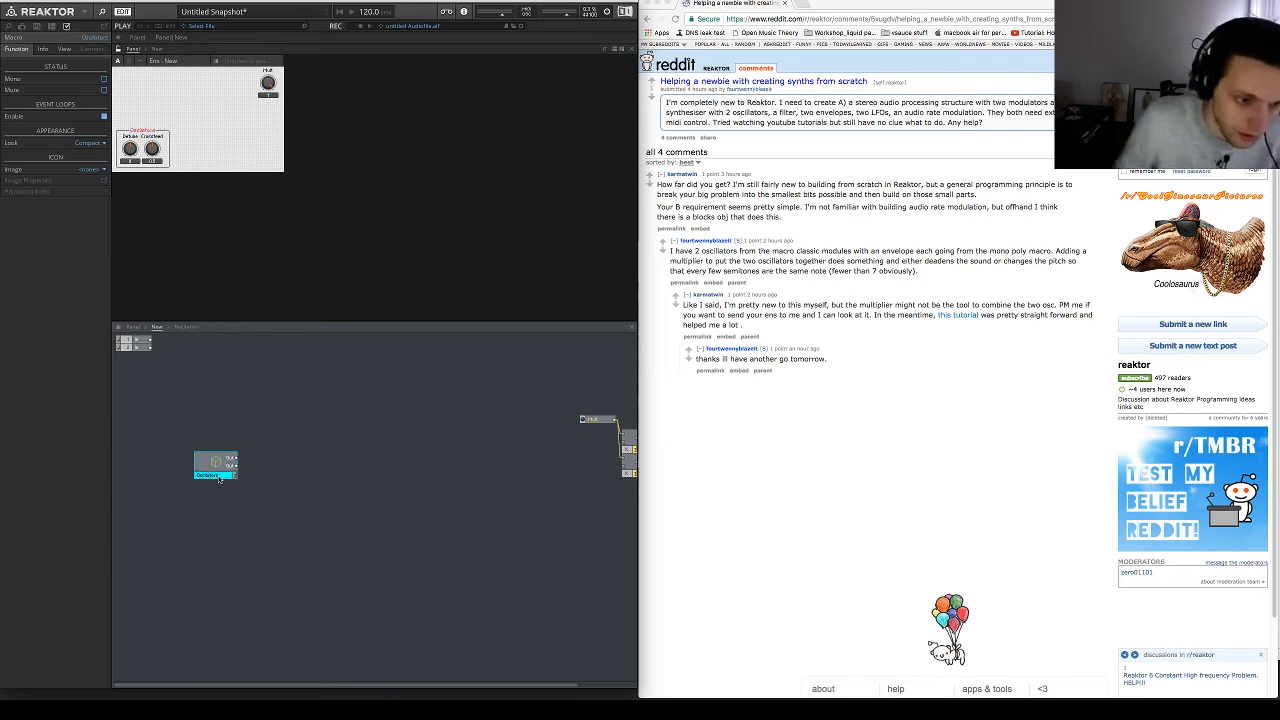
Open the Oscillators macro and delete the two adders in front of the output ports
{"action": "double_click", "coordinate": [215, 466]}
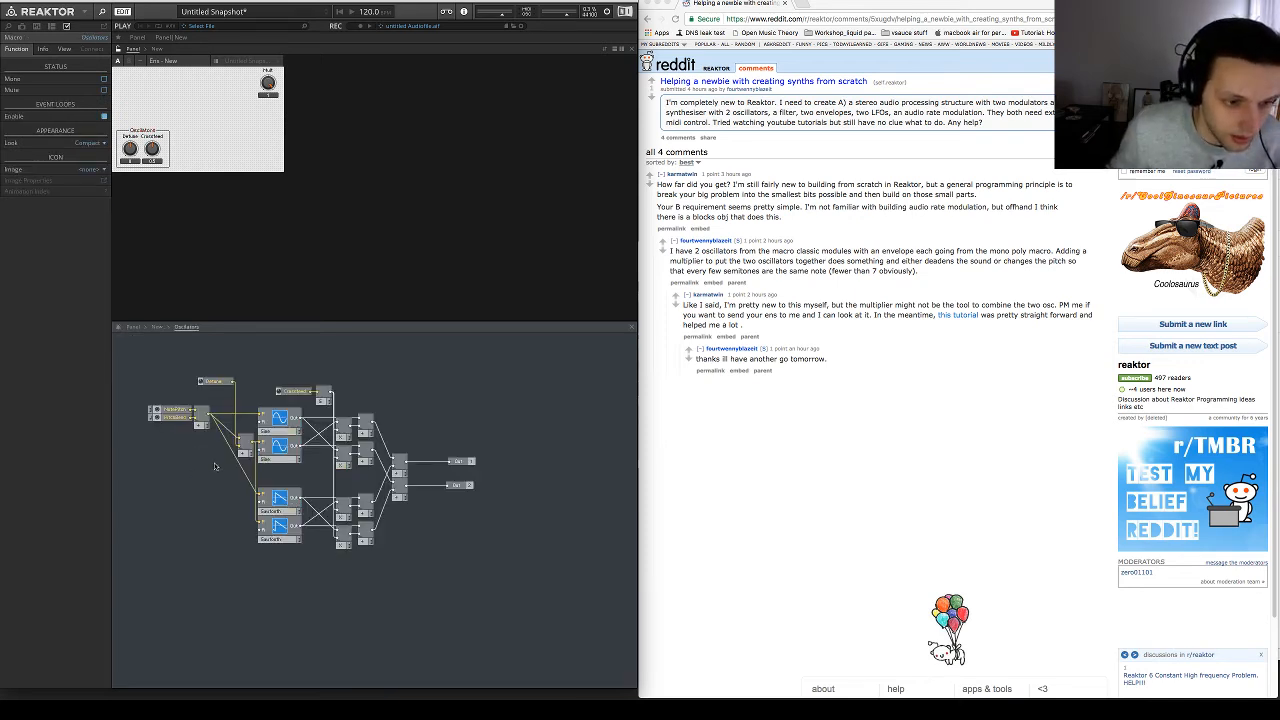
{"action": "left_click_drag", "start_coordinate": [399, 433], "coordinate": [394, 547]}
{"action": "key", "text": "Delete"}
Insert a Selector/Scanner module before the output ports and set its minimum number of ports to 2
{"action": "right_click", "coordinate": [403, 447]}
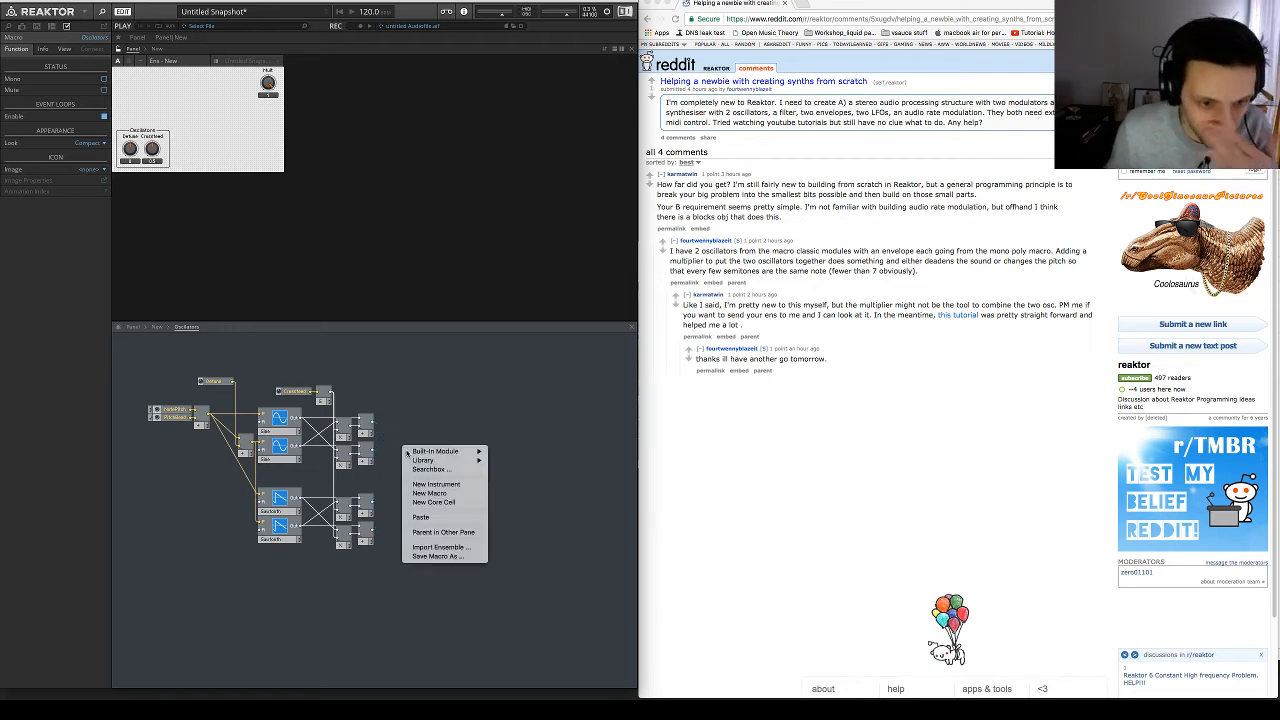
{"action": "mouse_move", "coordinate": [478, 453]}
{"action": "mouse_move", "coordinate": [535, 453]}
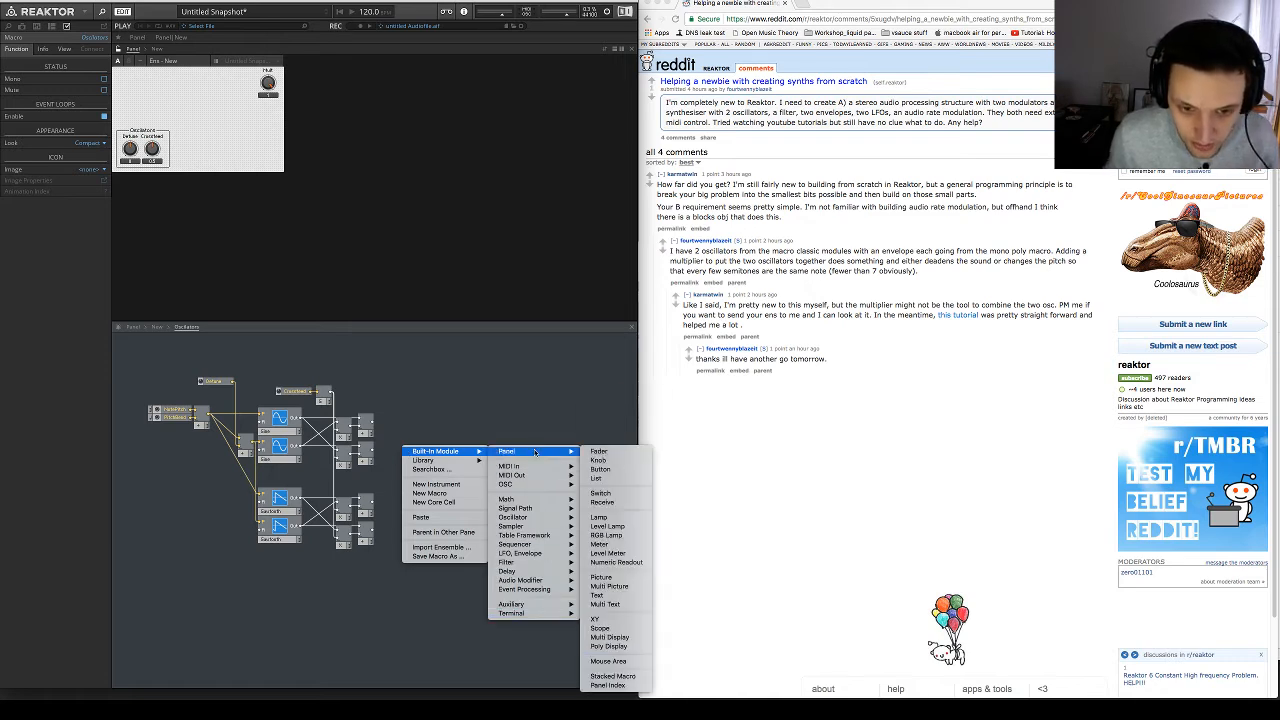
{"action": "mouse_move", "coordinate": [540, 606]}
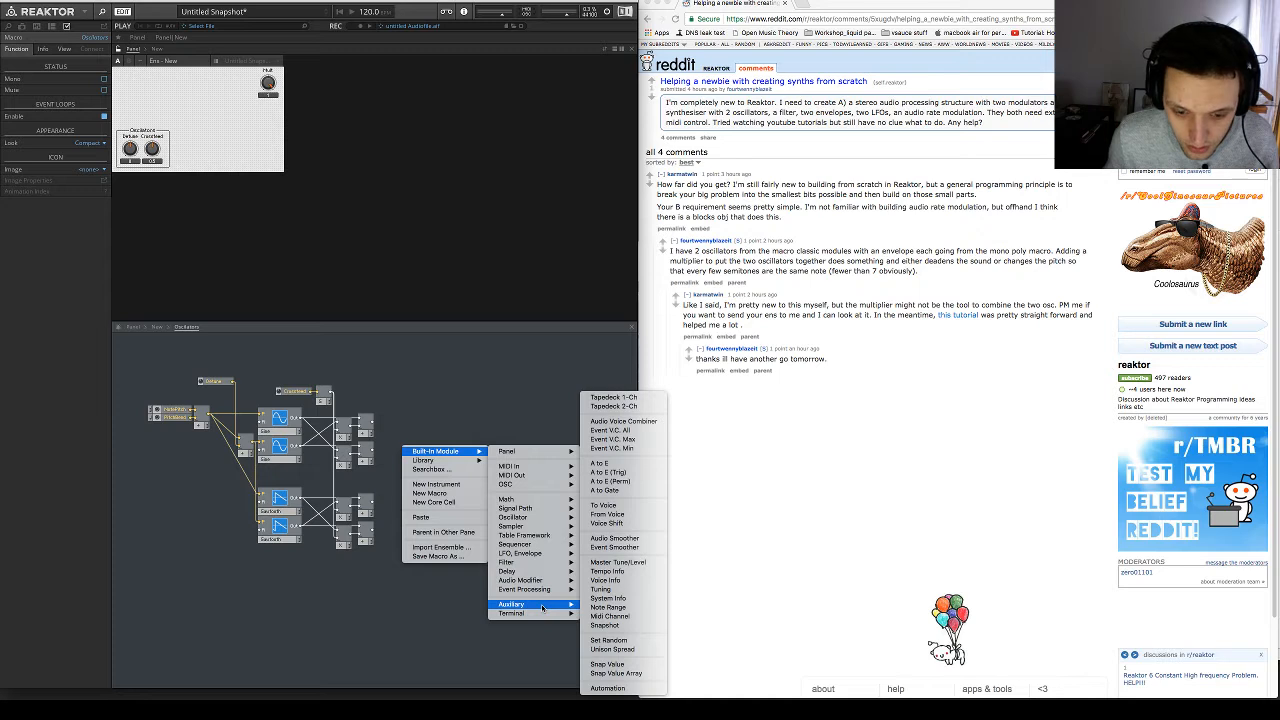
{"action": "mouse_move", "coordinate": [538, 511]}
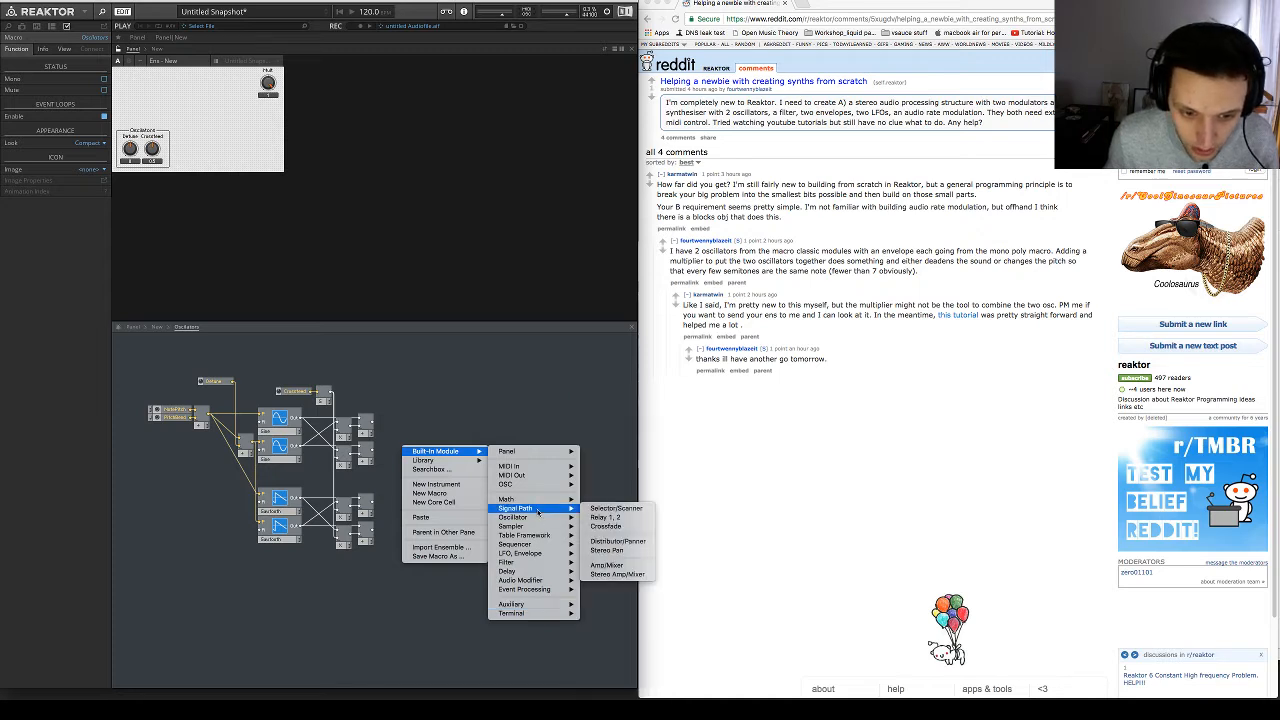
{"action": "left_click", "coordinate": [612, 508]}
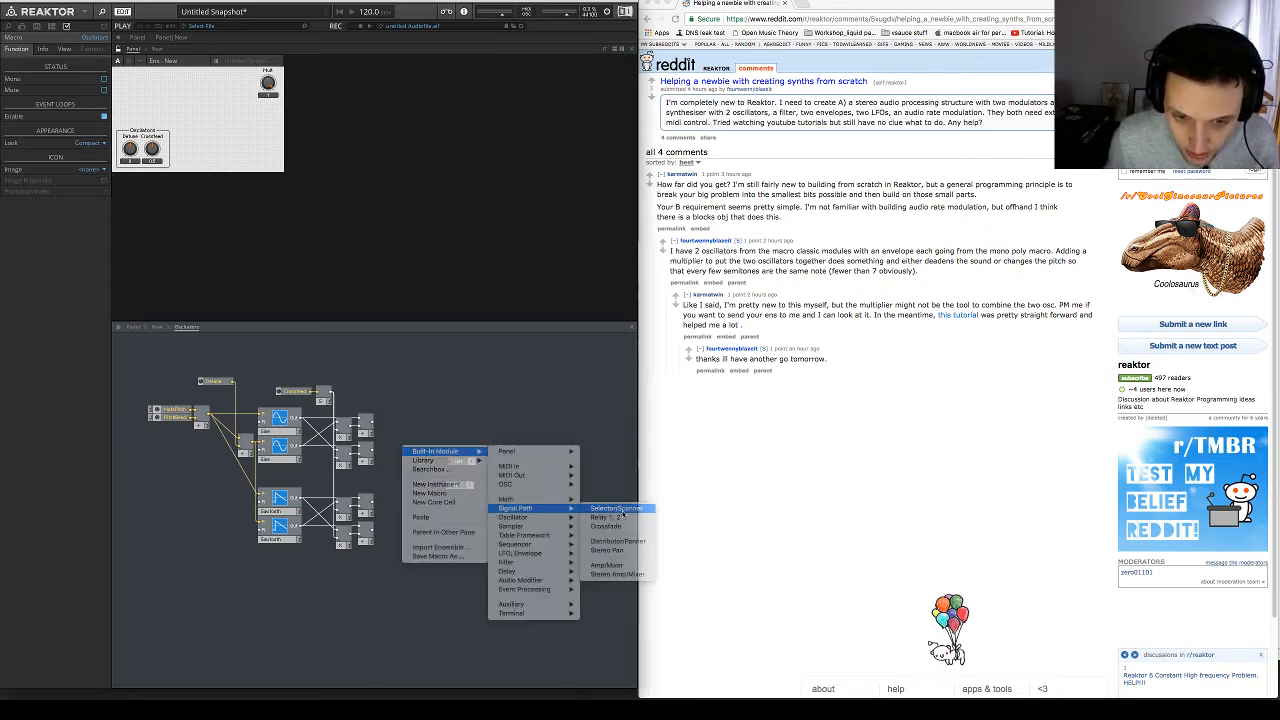
{"action": "mouse_move", "coordinate": [464, 442]}
{"action": "left_mouse_down"}
{"action": "mouse_move", "coordinate": [455, 494]}
{"action": "mouse_move", "coordinate": [496, 487]}
{"action": "mouse_move", "coordinate": [448, 456]}
{"action": "left_mouse_up"}
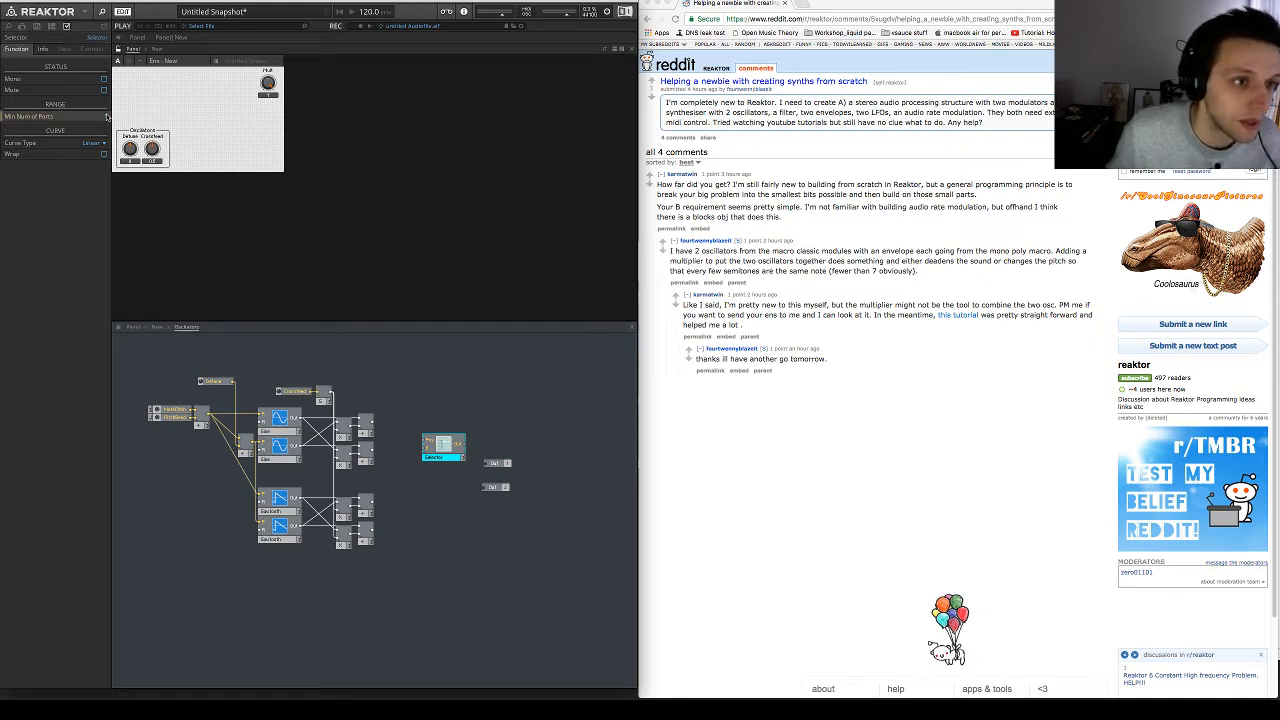
{"action": "left_click_drag", "start_coordinate": [107, 115], "coordinate": [107, 109]}
{"action": "left_click_drag", "start_coordinate": [449, 458], "coordinate": [441, 458]}
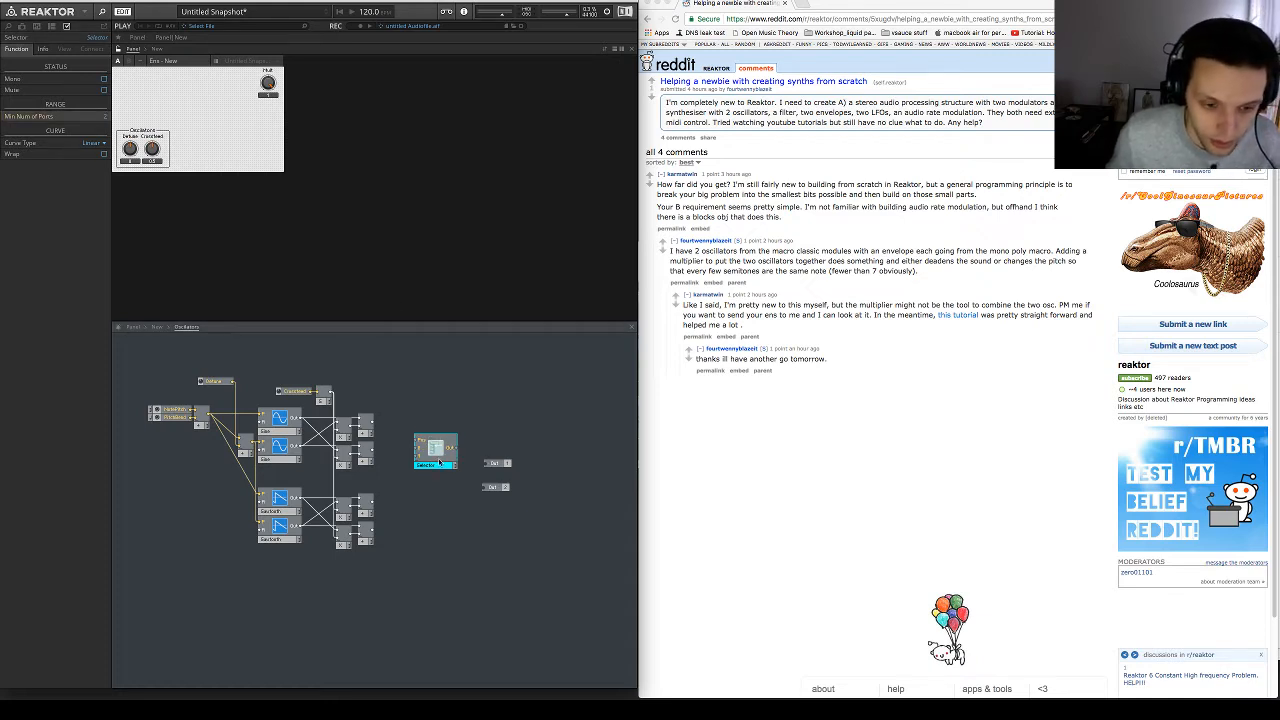
Connect the upper crossfeed output of each oscillator pair to the selector's two inputs and move the output ports farther away
{"action": "left_click_drag", "start_coordinate": [367, 427], "coordinate": [419, 443]}
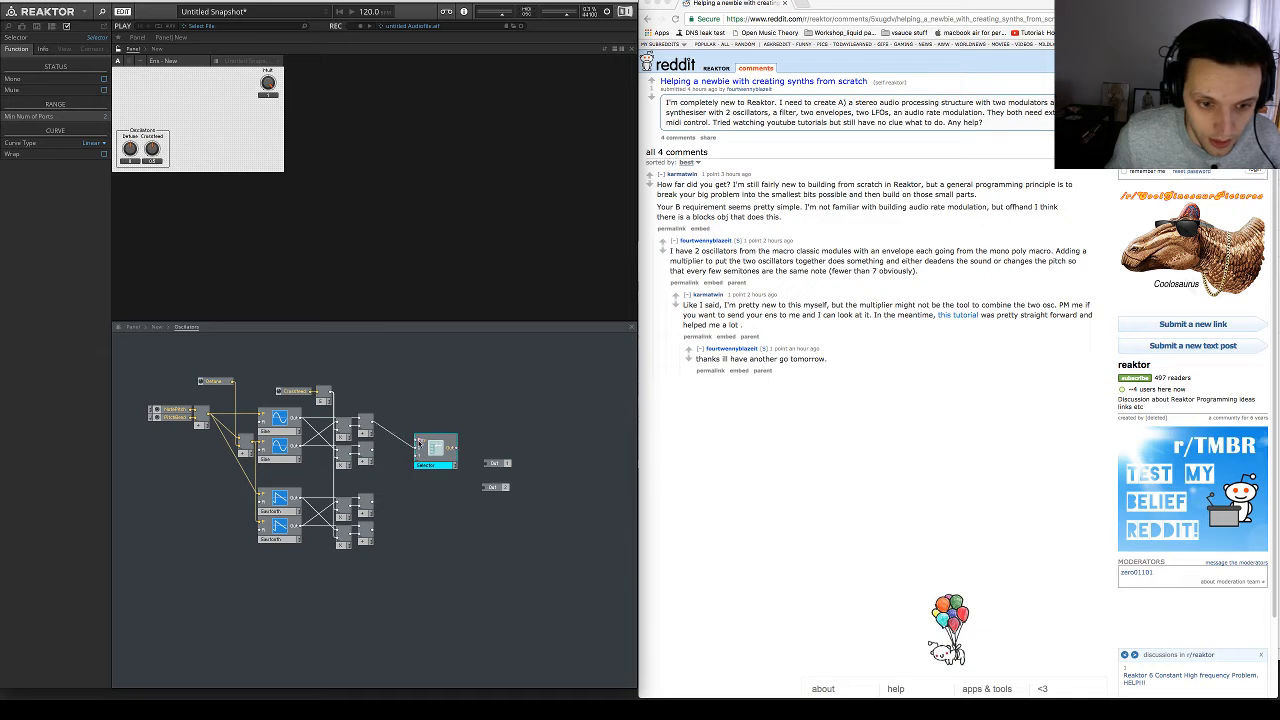
{"action": "left_click_drag", "start_coordinate": [372, 506], "coordinate": [421, 453]}
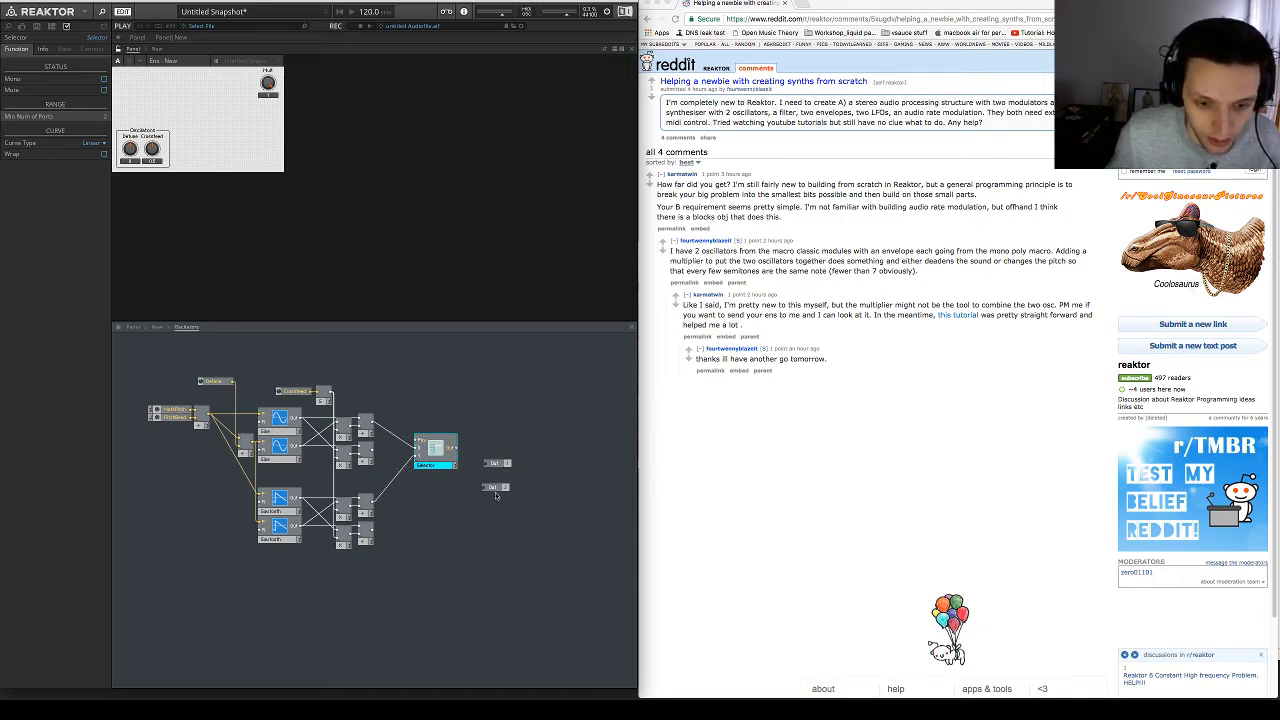
{"action": "left_click_drag", "start_coordinate": [495, 491], "coordinate": [542, 463]}
Duplicate the selector and connect the lower crossfeed output of each oscillator pair to the copy's two inputs
{"action": "left_click", "coordinate": [438, 456]}
{"action": "key", "text": "super+d"}
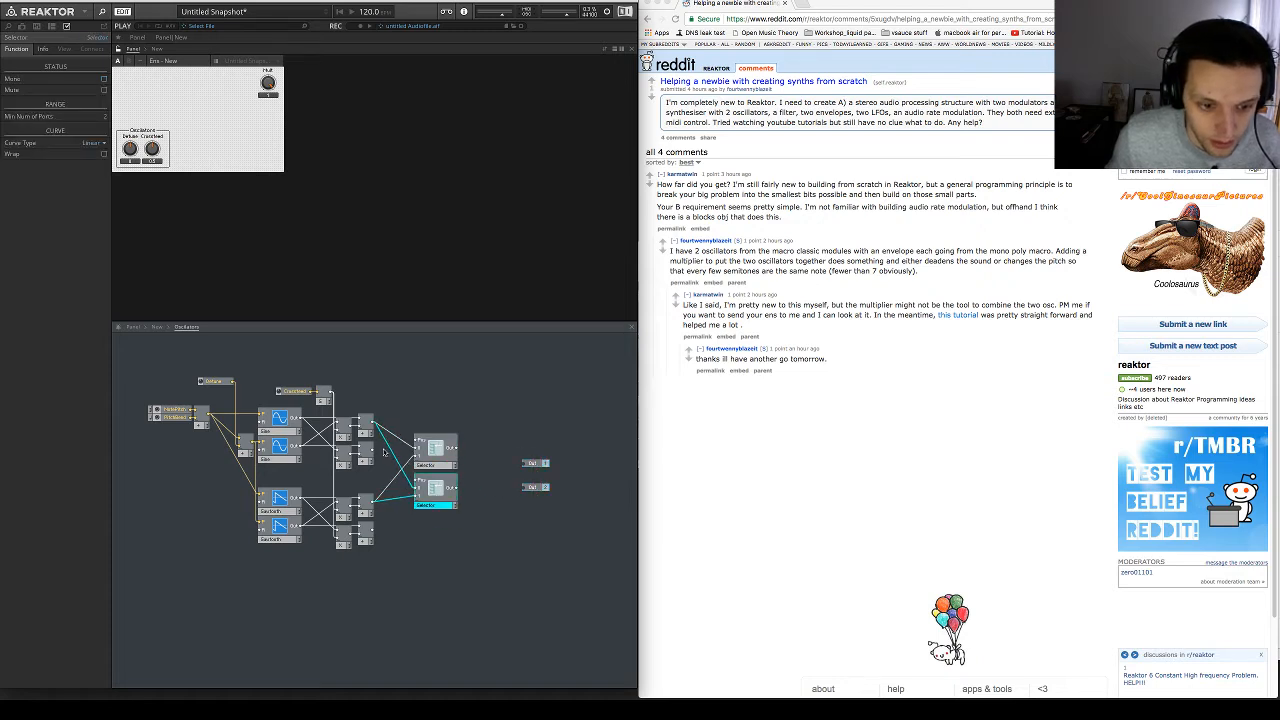
{"action": "left_click_drag", "start_coordinate": [372, 450], "coordinate": [416, 488]}
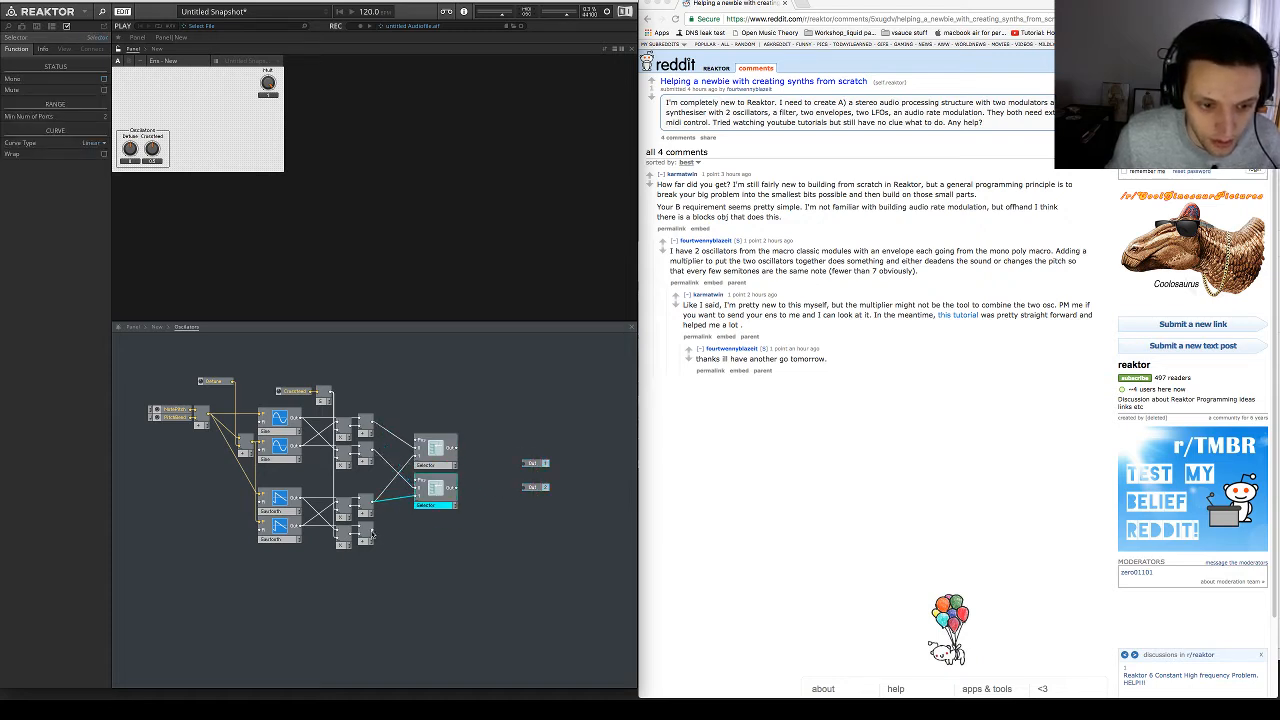
{"action": "left_click_drag", "start_coordinate": [372, 536], "coordinate": [416, 498]}
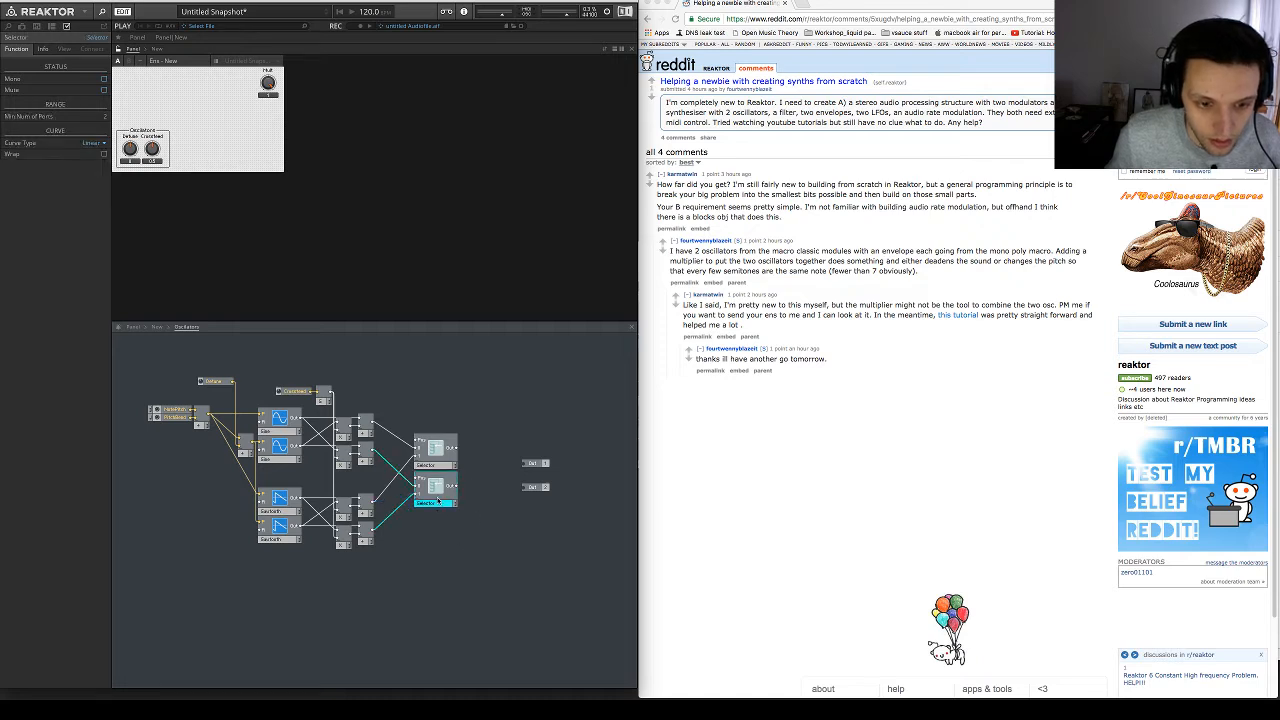
Connect the upper selector to the first output port and the lower selector to the second
{"action": "left_click_drag", "start_coordinate": [457, 451], "coordinate": [521, 466]}
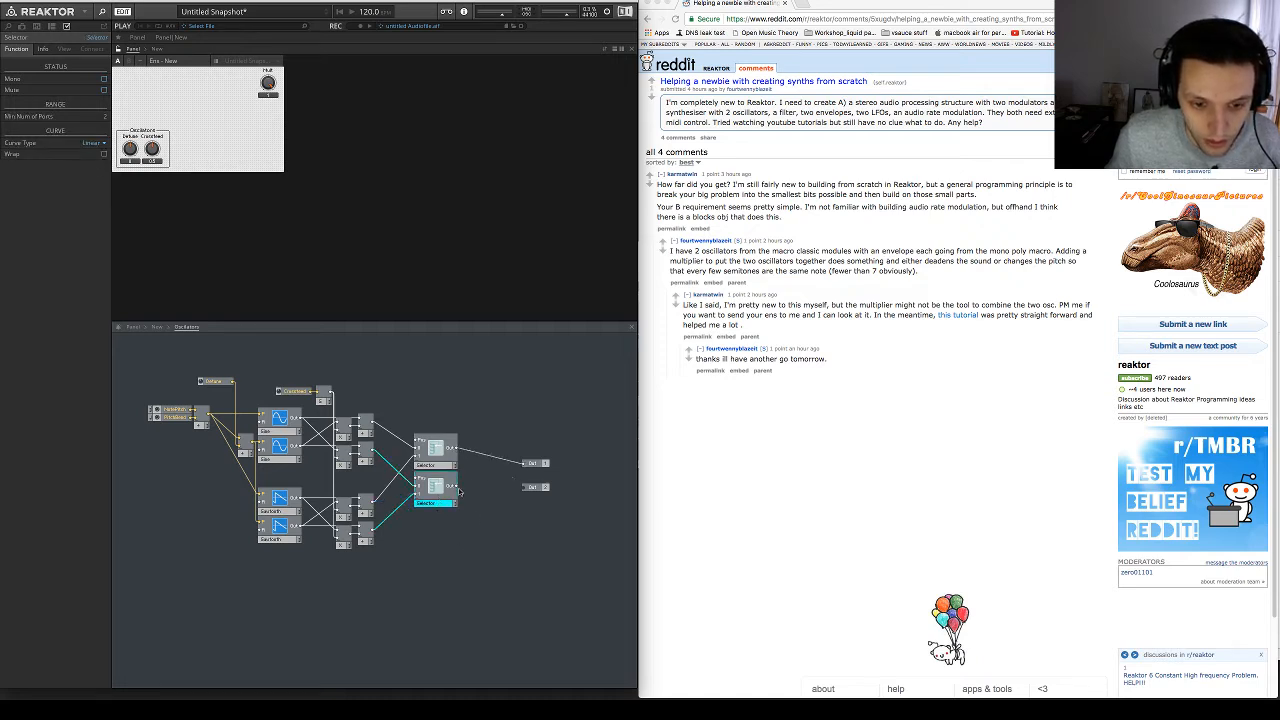
{"action": "left_click_drag", "start_coordinate": [458, 491], "coordinate": [527, 488]}
{"action": "left_click", "coordinate": [419, 383]}
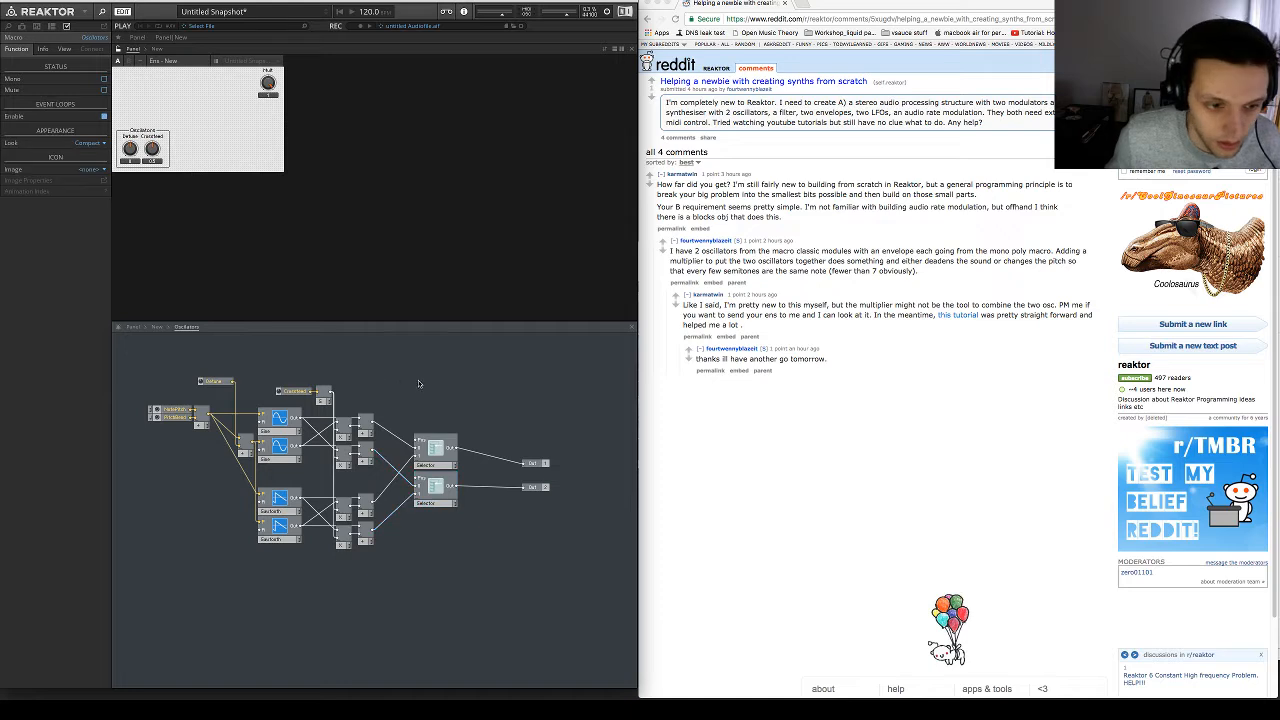
Duplicate the Crossfeed control's smoother and place the copy above the two selectors
{"action": "right_click", "coordinate": [323, 395]}
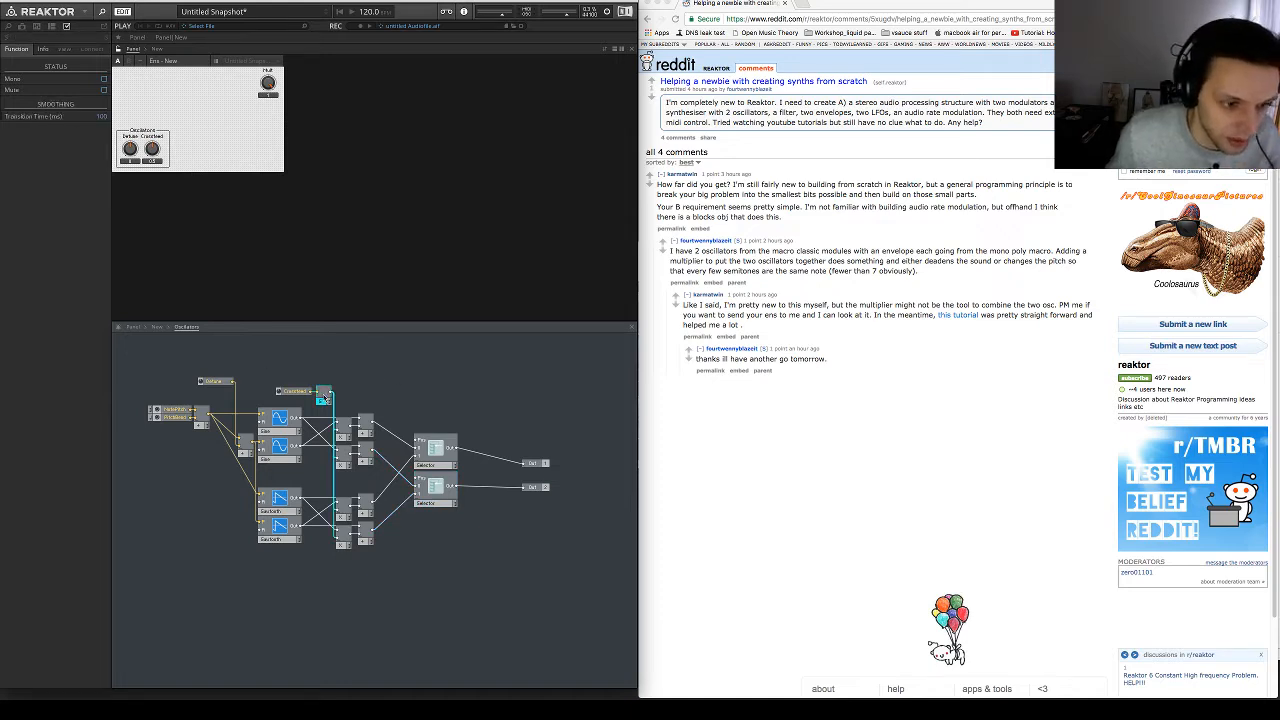
{"action": "left_click", "coordinate": [357, 438]}
{"action": "left_click_drag", "start_coordinate": [328, 402], "coordinate": [420, 399]}
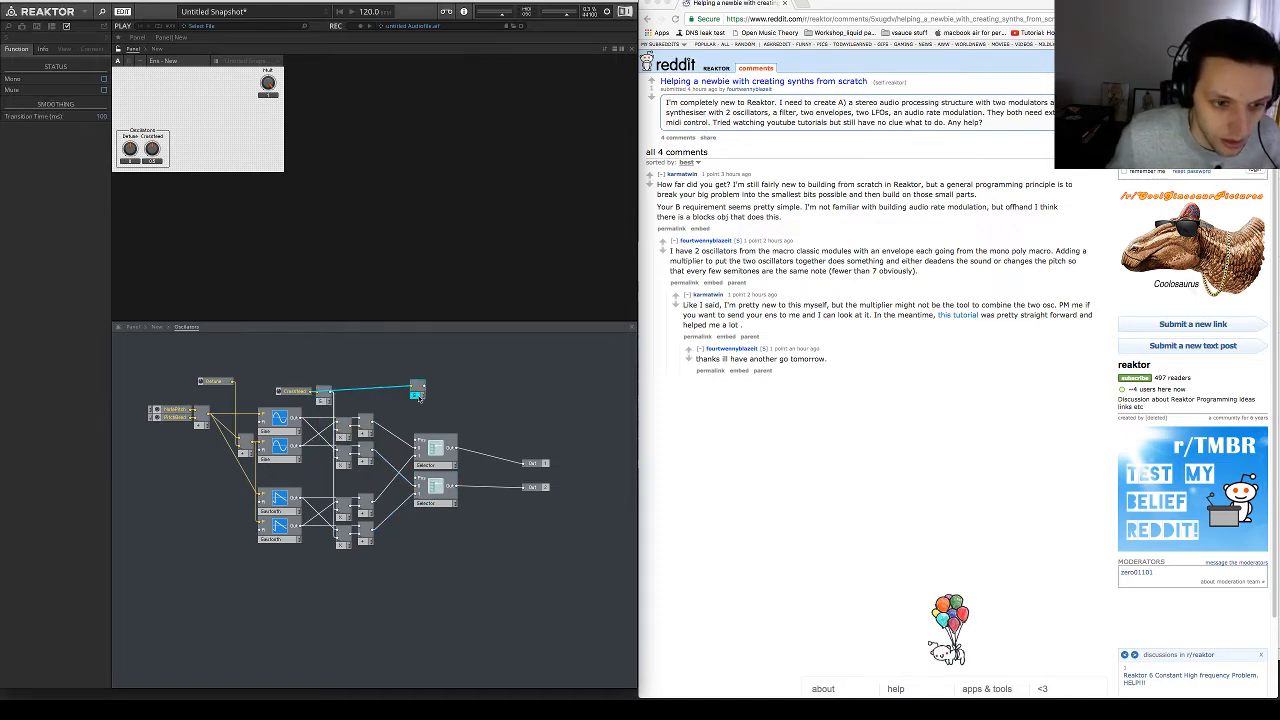
Create a control named Waveshape for the copied smoother's input and connect the smoother to the Pos input of both selectors
{"action": "right_click", "coordinate": [413, 390]}
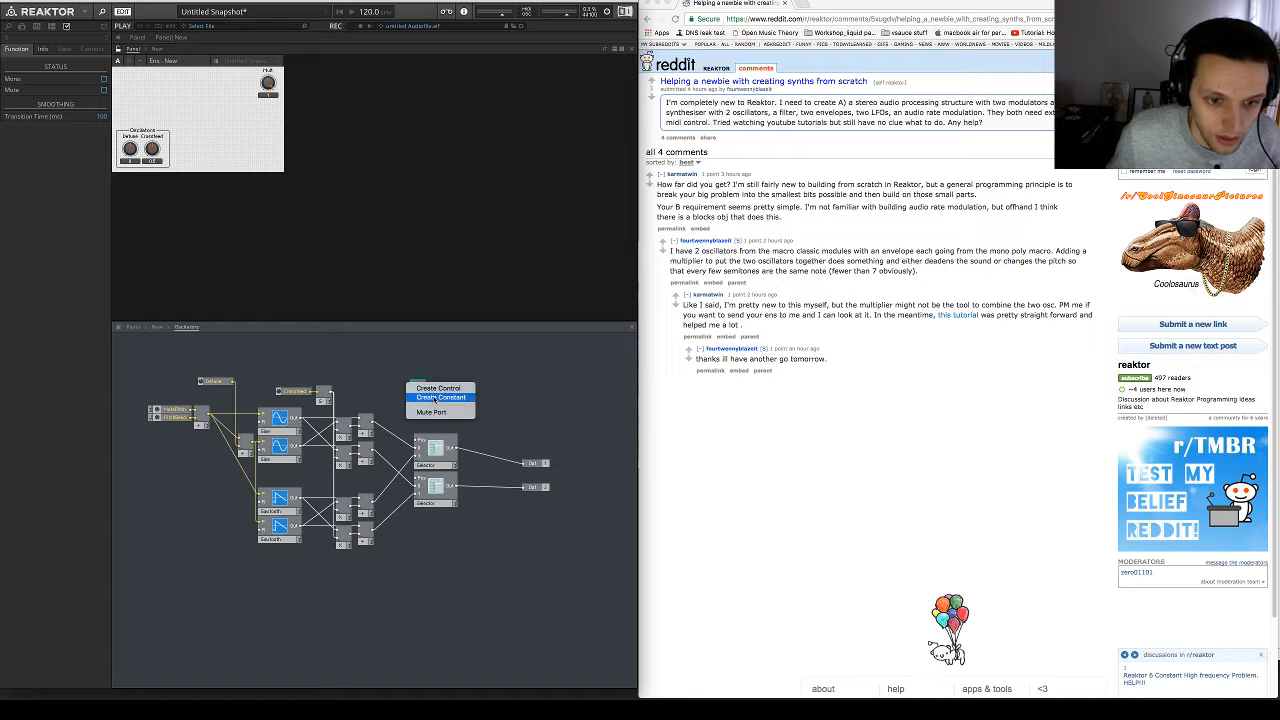
{"action": "left_click", "coordinate": [412, 388]}
{"action": "double_click", "coordinate": [378, 387]}
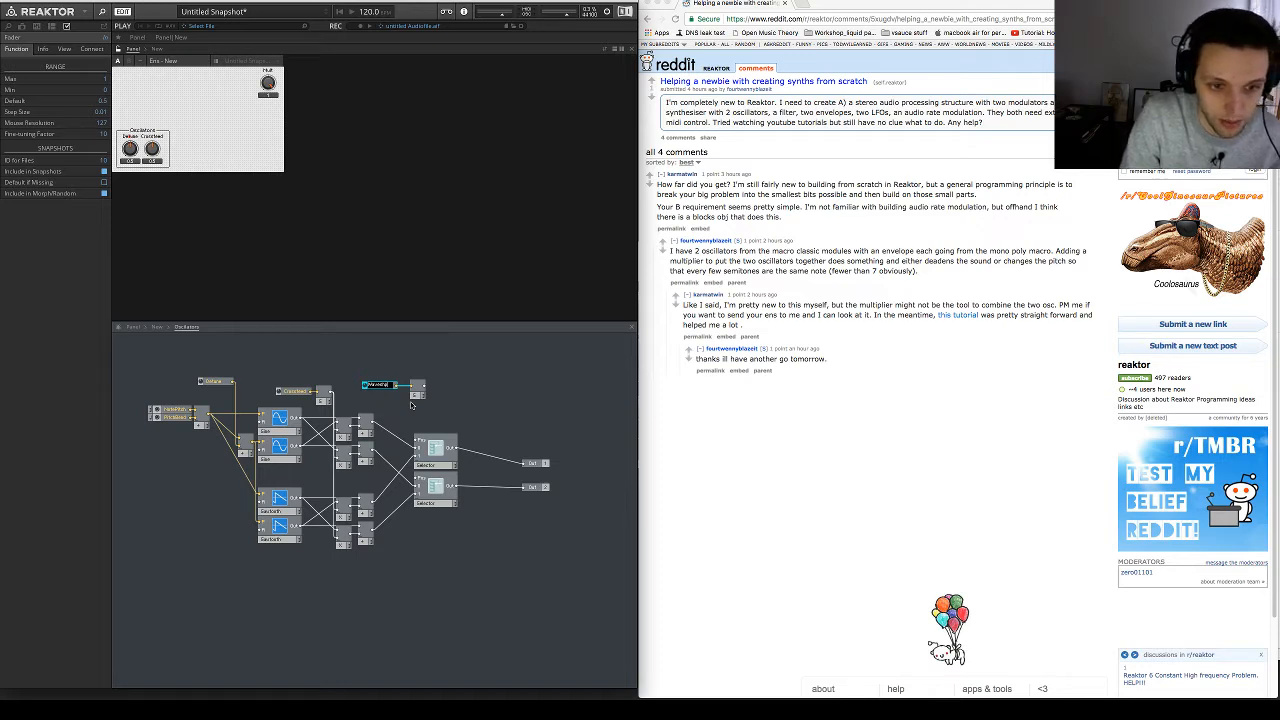
{"action": "key", "text": "Return"}
{"action": "left_click_drag", "start_coordinate": [423, 387], "coordinate": [417, 440]}
{"action": "left_click_drag", "start_coordinate": [424, 387], "coordinate": [416, 479]}
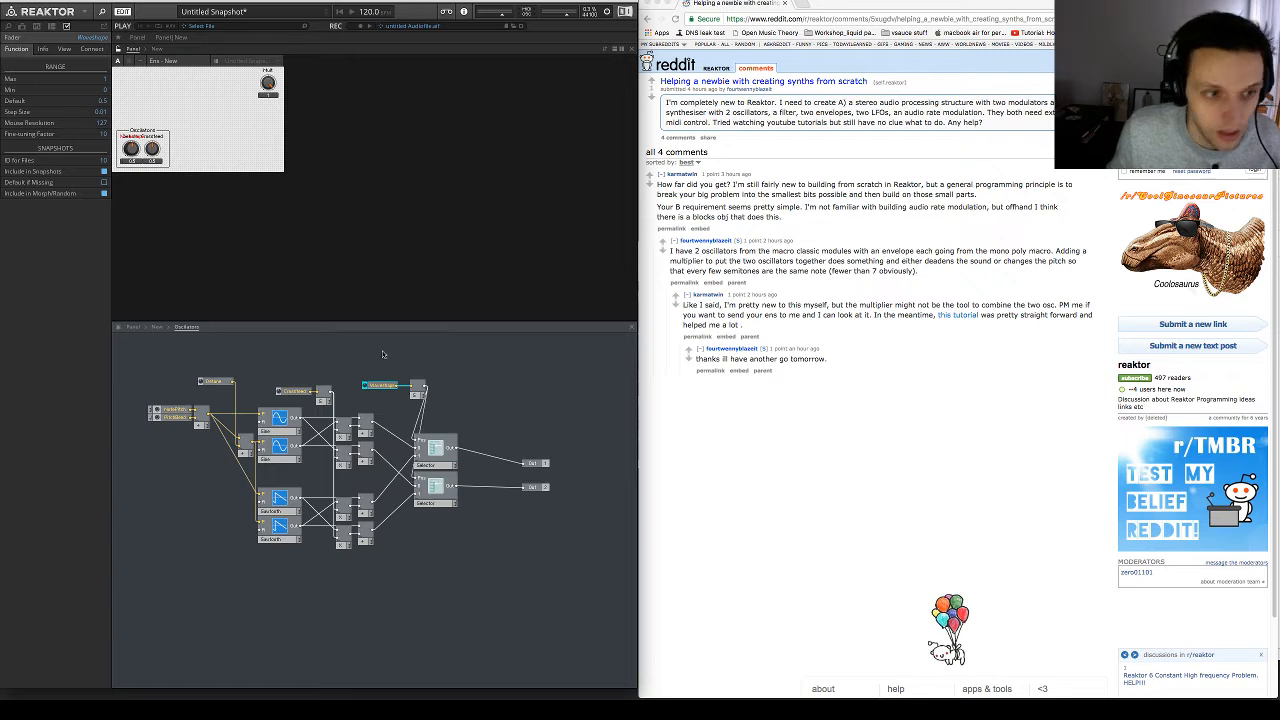
Place the Waveshape knob beside the Crossfeed knob on the panel and shift its control and smoother slightly away from the output ports
{"action": "left_click_drag", "start_coordinate": [132, 153], "coordinate": [177, 154]}
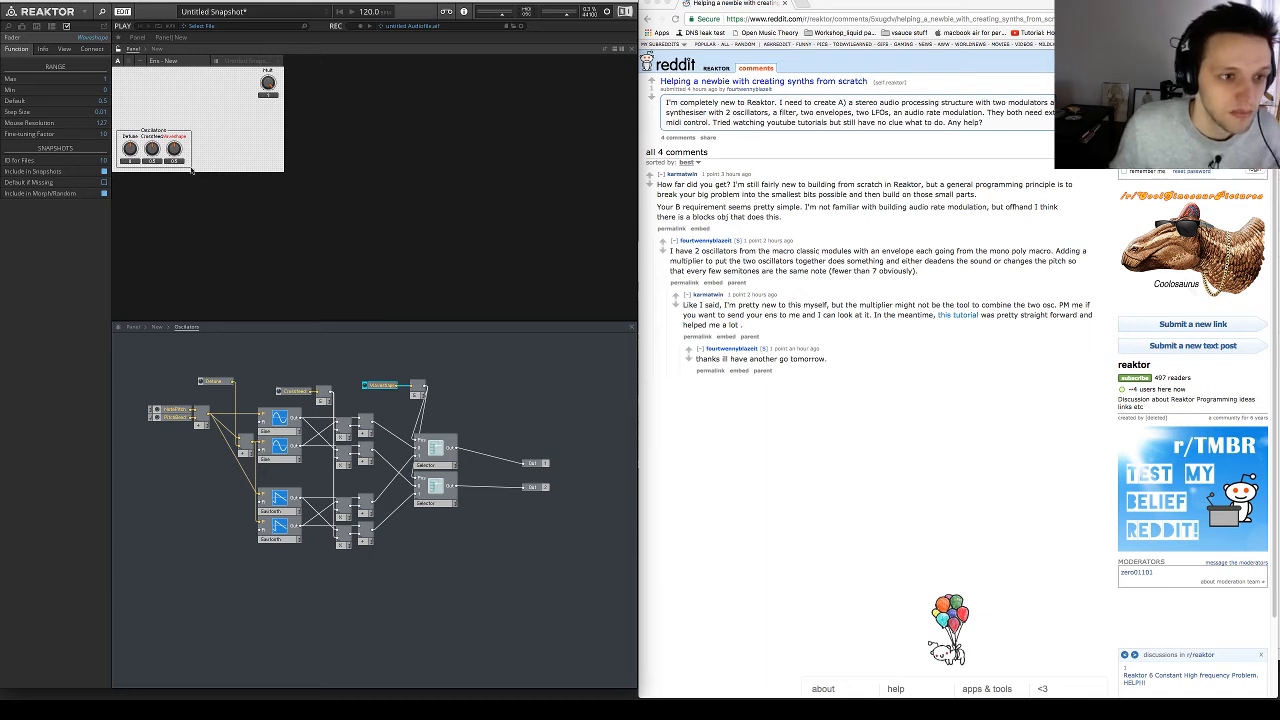
{"action": "left_click_drag", "start_coordinate": [174, 149], "coordinate": [178, 150]}
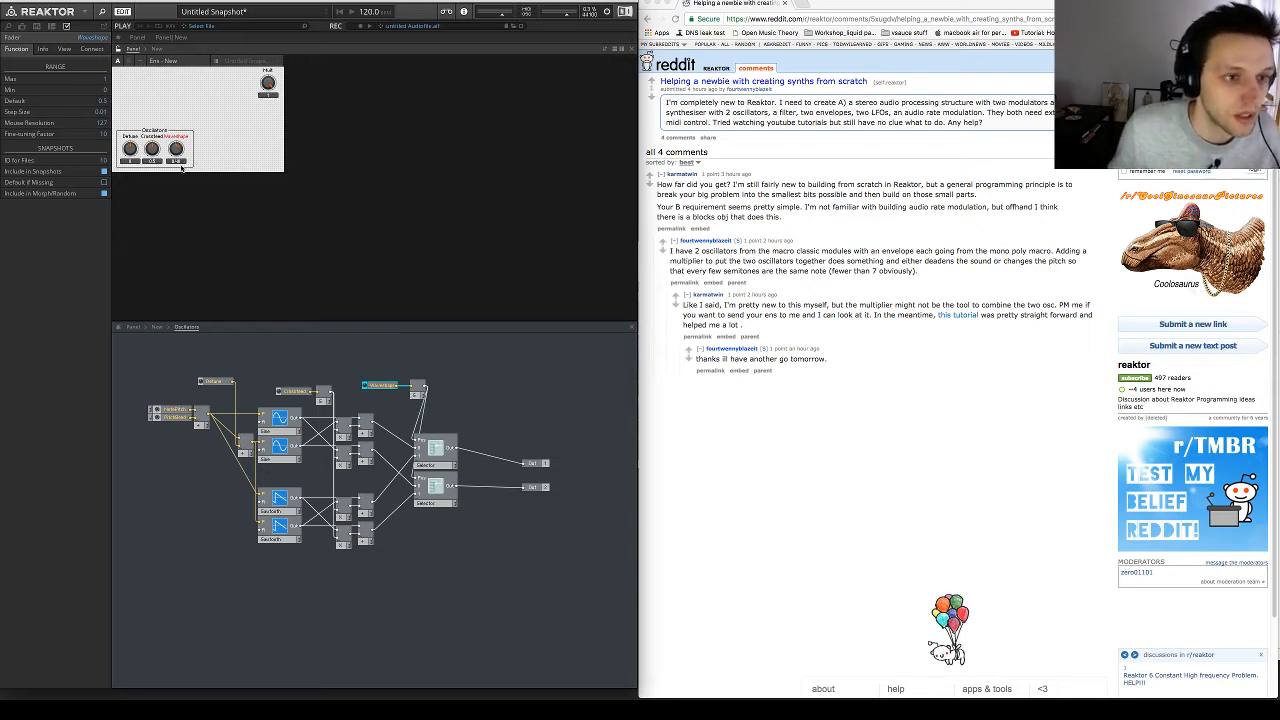
{"action": "left_click_drag", "start_coordinate": [177, 156], "coordinate": [177, 152]}
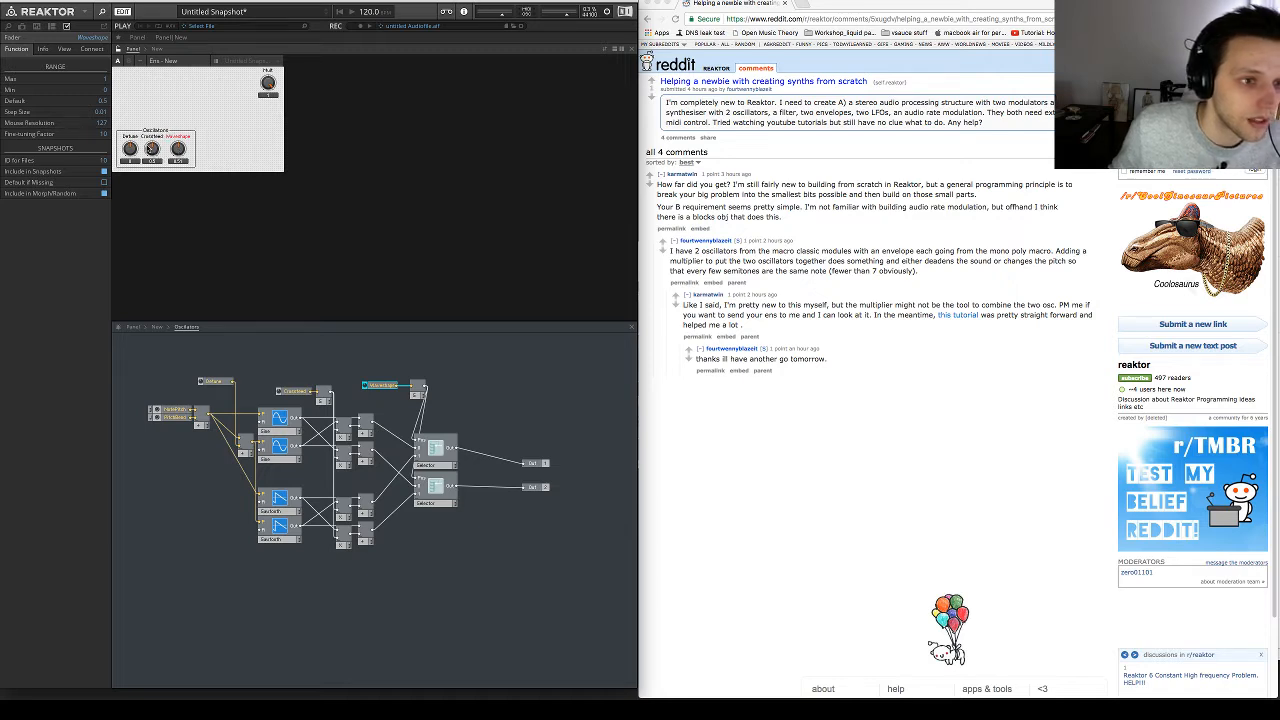
{"action": "left_click_drag", "start_coordinate": [377, 372], "coordinate": [401, 394]}
{"action": "left_click", "coordinate": [456, 405]}
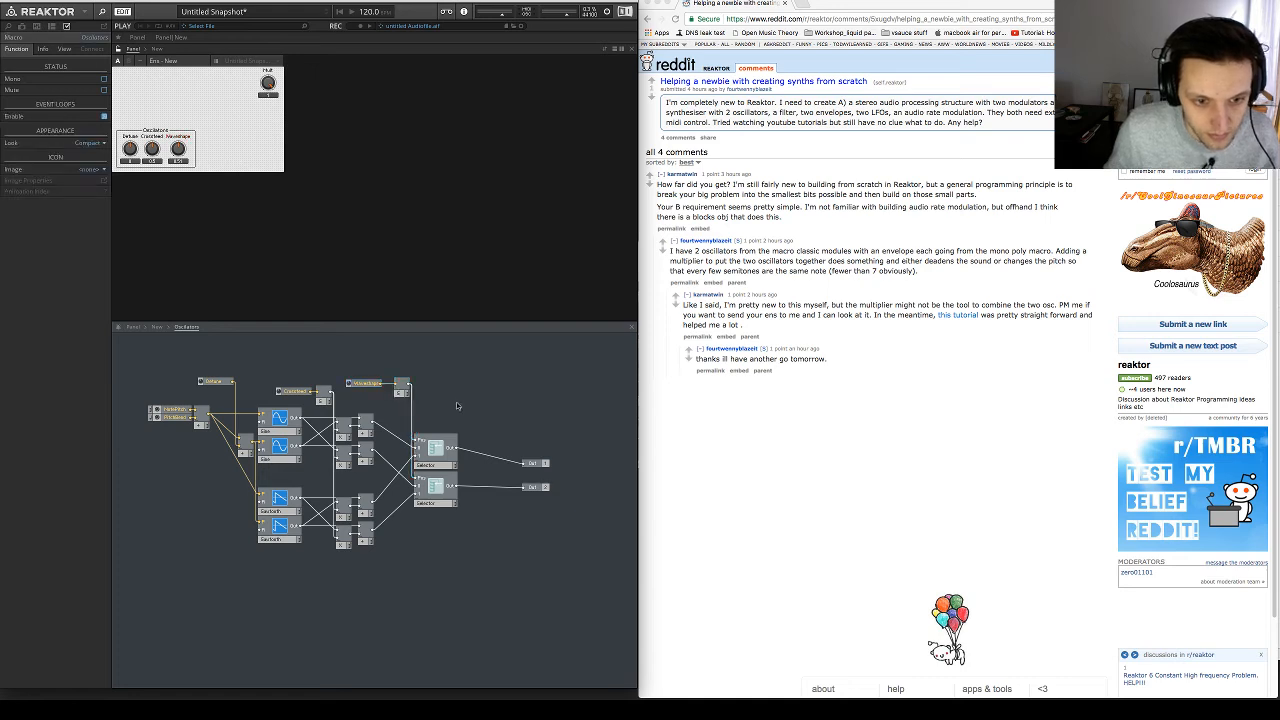
Return to the New instrument's structure and insert an empty Macro beside the Oscillators macro
{"action": "left_click", "coordinate": [157, 327]}
{"action": "left_click", "coordinate": [205, 440]}
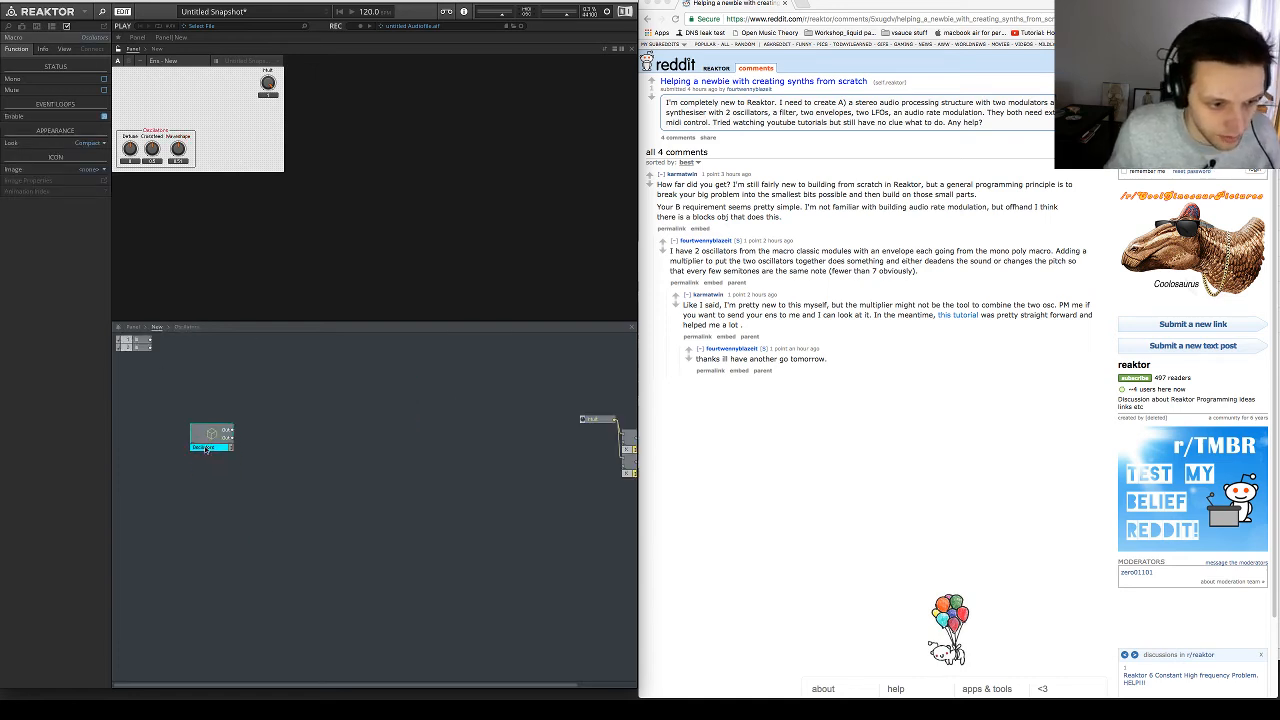
{"action": "double_click", "coordinate": [278, 440]}
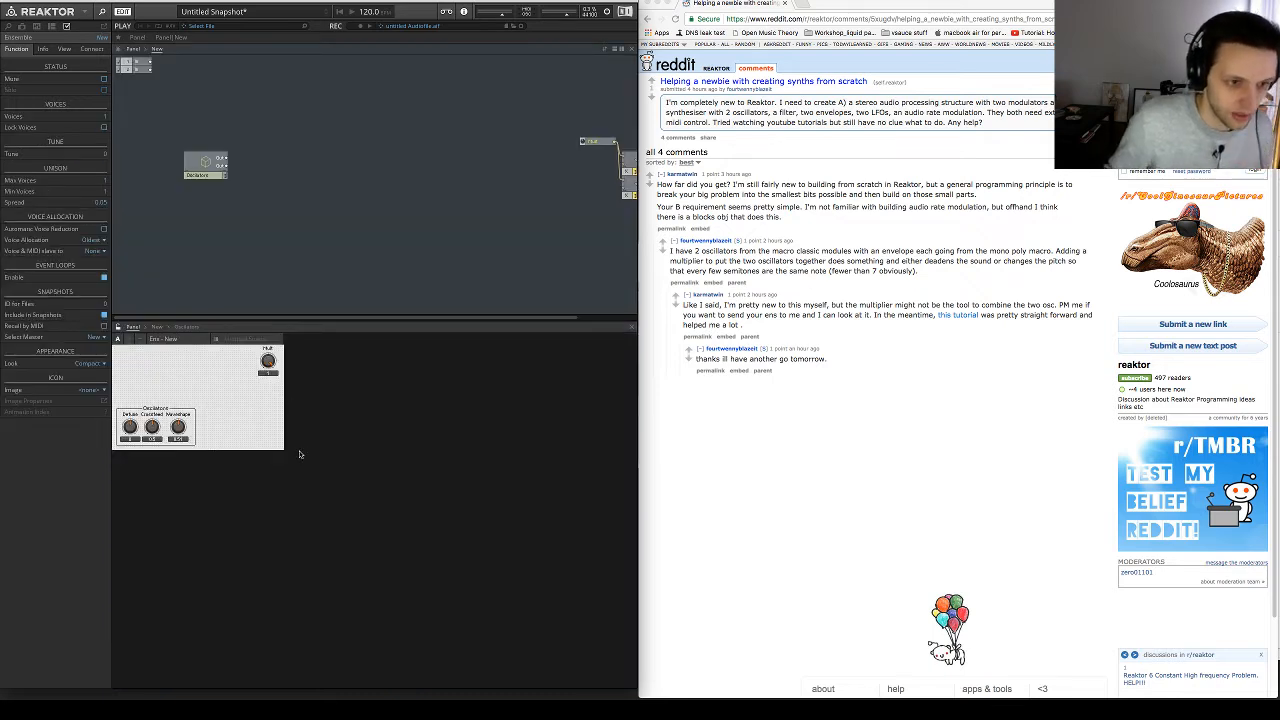
{"action": "double_click", "coordinate": [250, 423]}
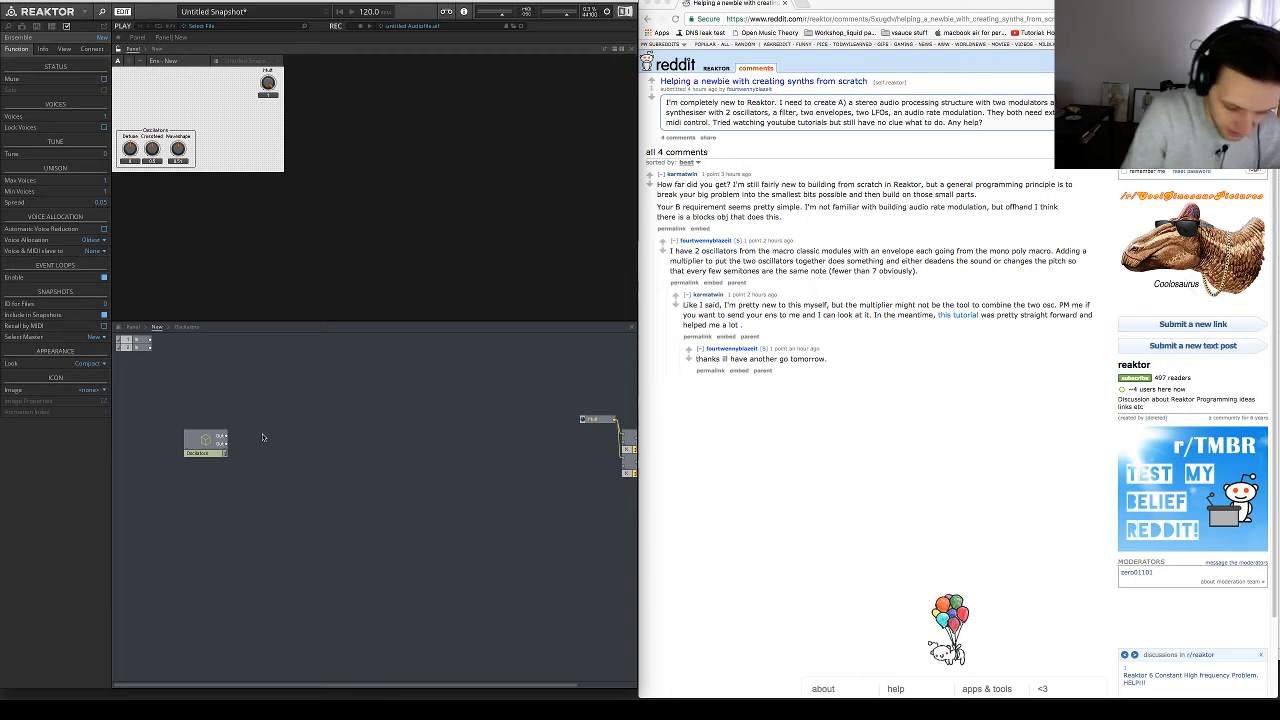
{"action": "double_click", "coordinate": [270, 427]}
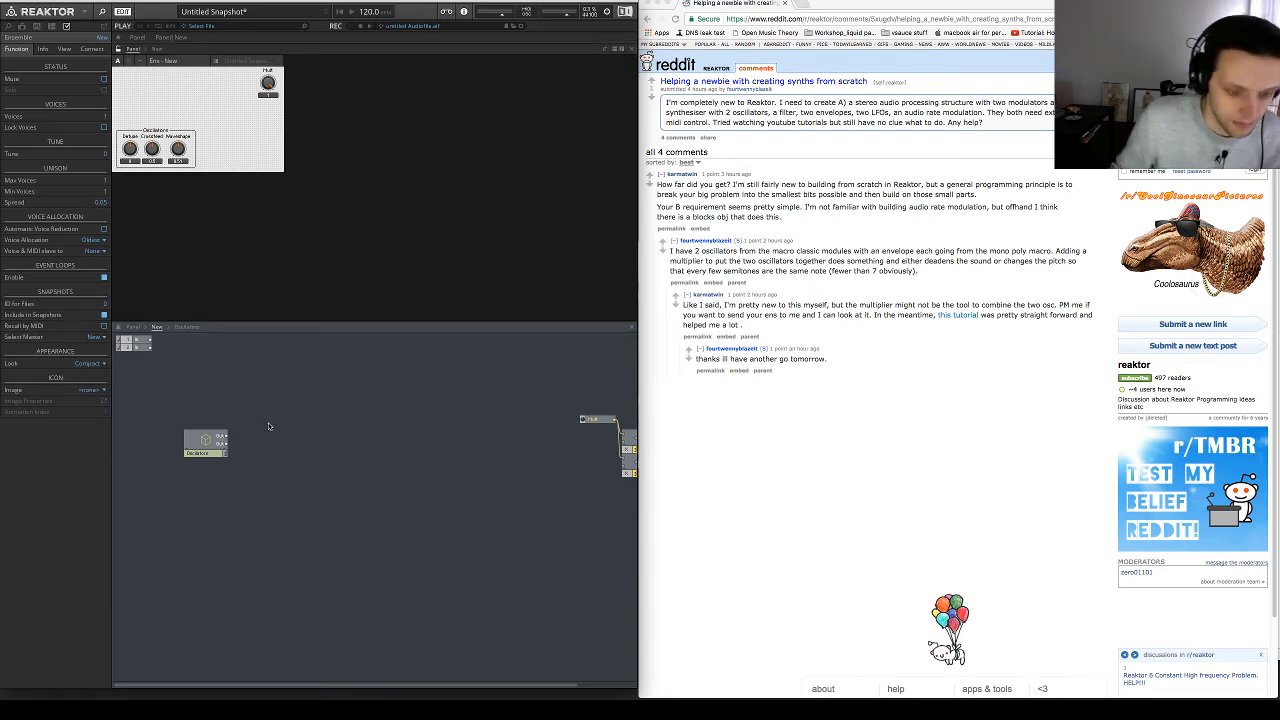
{"action": "type", "text": "out"}
{"action": "type", "text": "mac"}
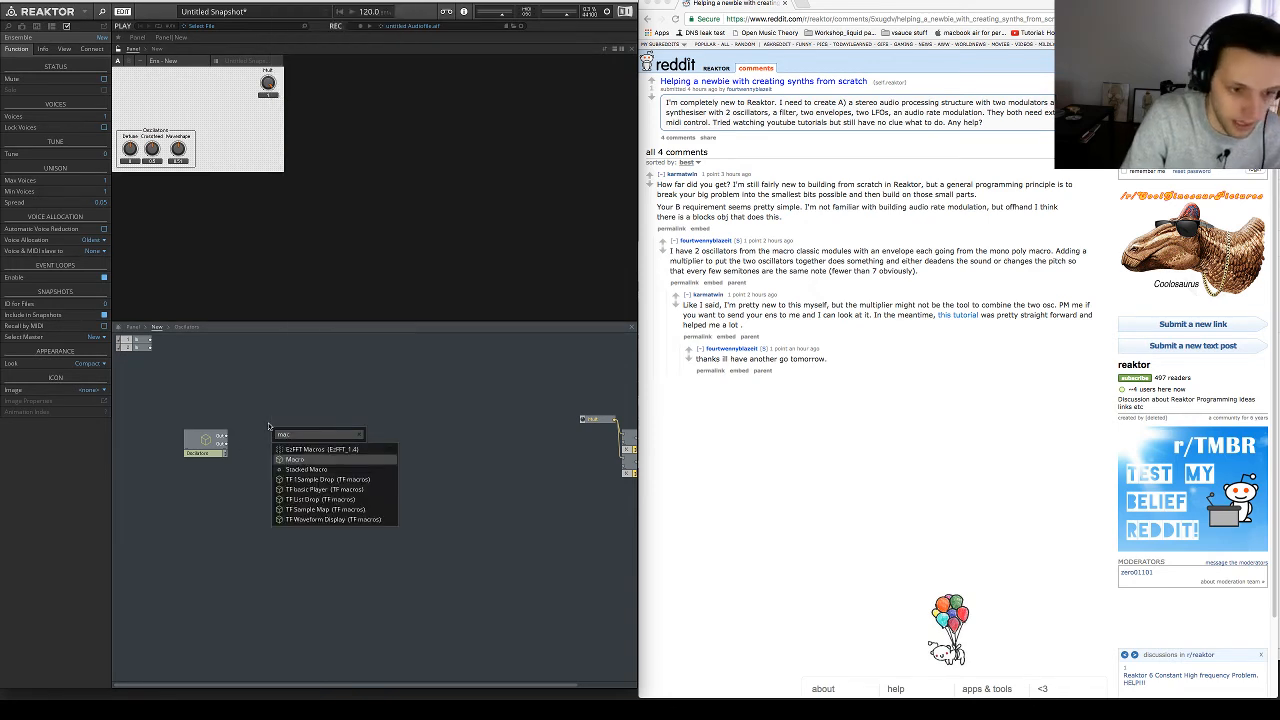
{"action": "key", "text": "Return"}
{"action": "right_click", "coordinate": [266, 421]}
{"action": "key", "text": "Escape"}
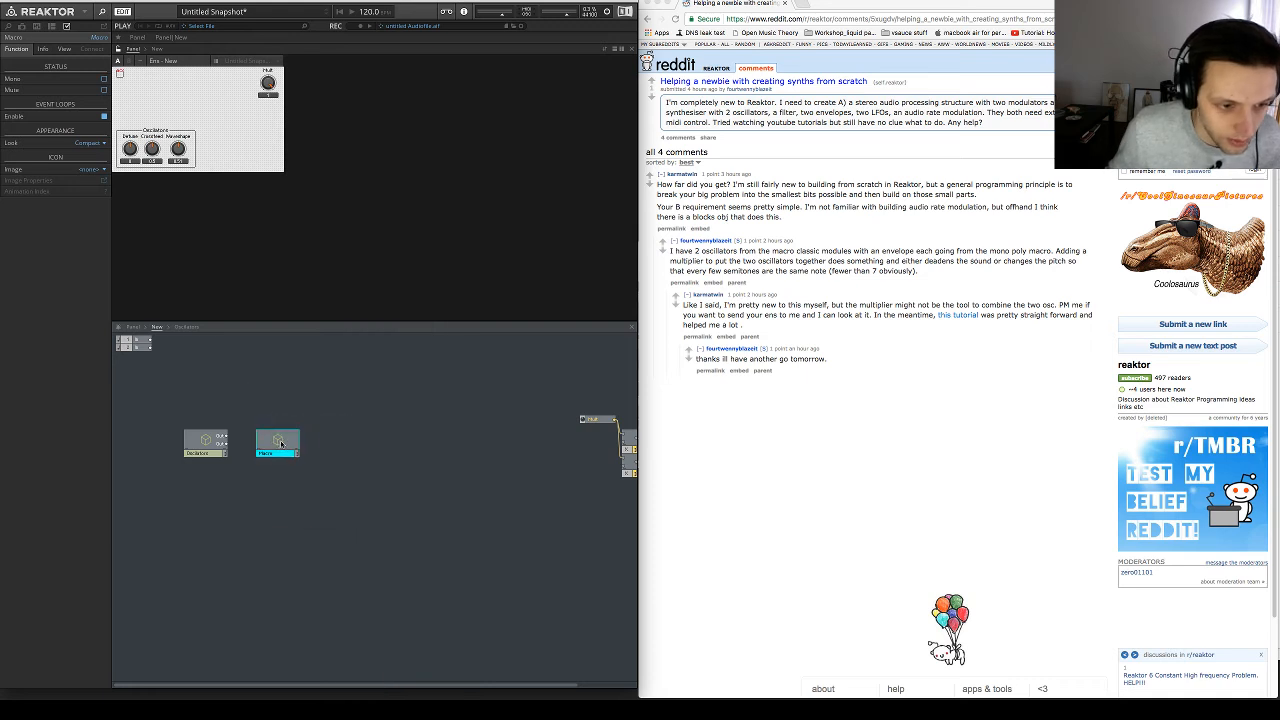
Open the new macro's structure and add two In Port modules, one below the other
{"action": "double_click", "coordinate": [279, 443]}
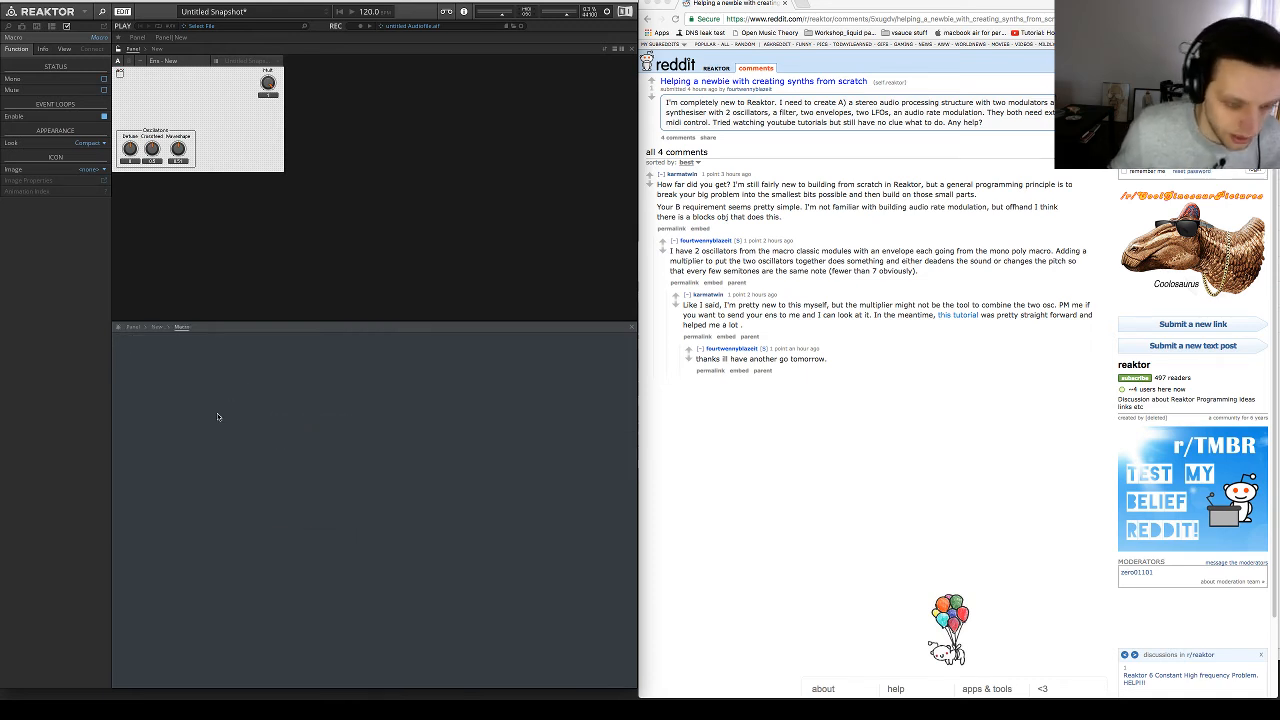
{"action": "key", "text": "Return"}
{"action": "type", "text": "in"}
{"action": "key", "text": "Return"}
{"action": "left_click_drag", "start_coordinate": [233, 421], "coordinate": [206, 427]}
{"action": "key", "text": "super+d"}
{"action": "left_click", "coordinate": [247, 454]}
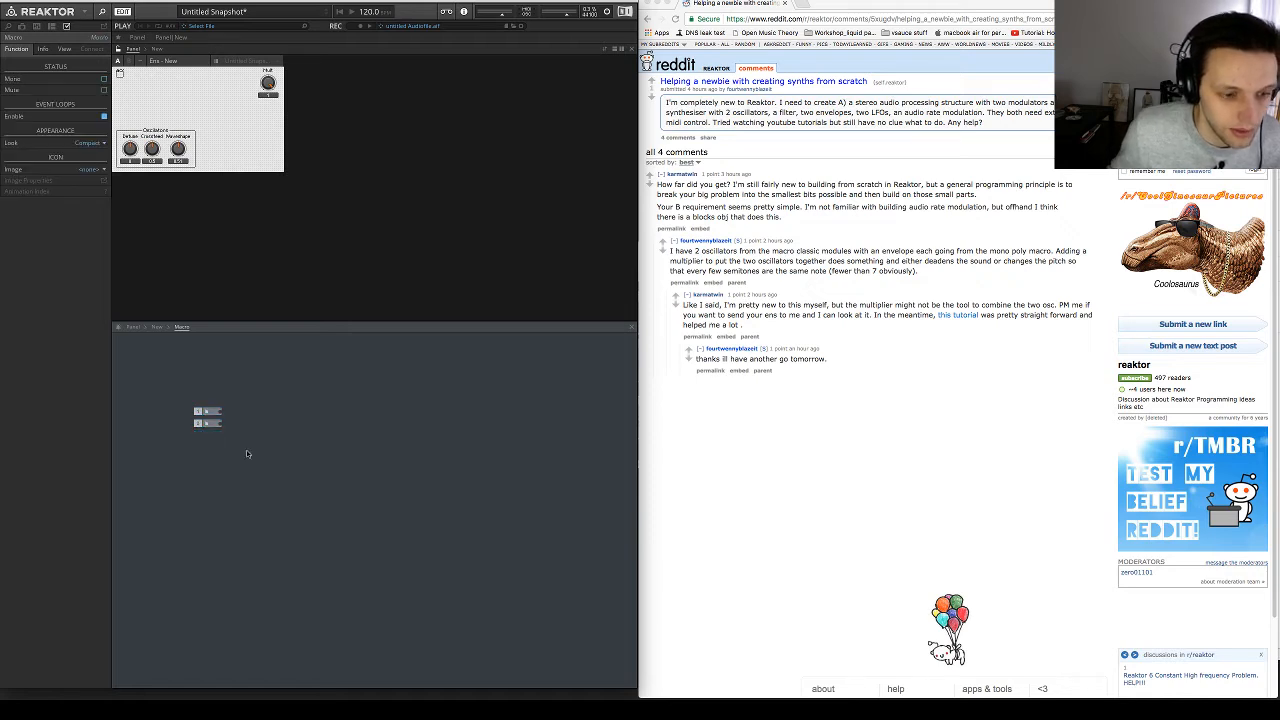
Insert a Multi/LP 4-Pole filter beside the input ports and place a duplicate directly below it
{"action": "right_click", "coordinate": [309, 407]}
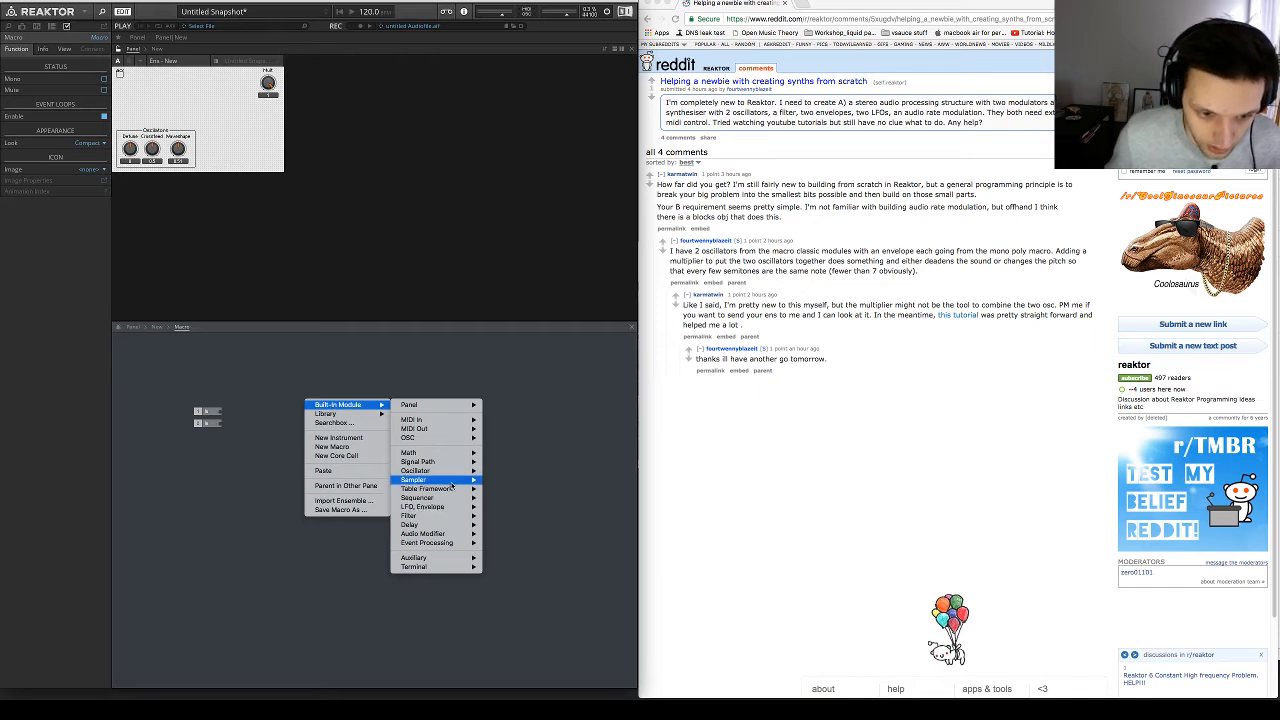
{"action": "mouse_move", "coordinate": [453, 521]}
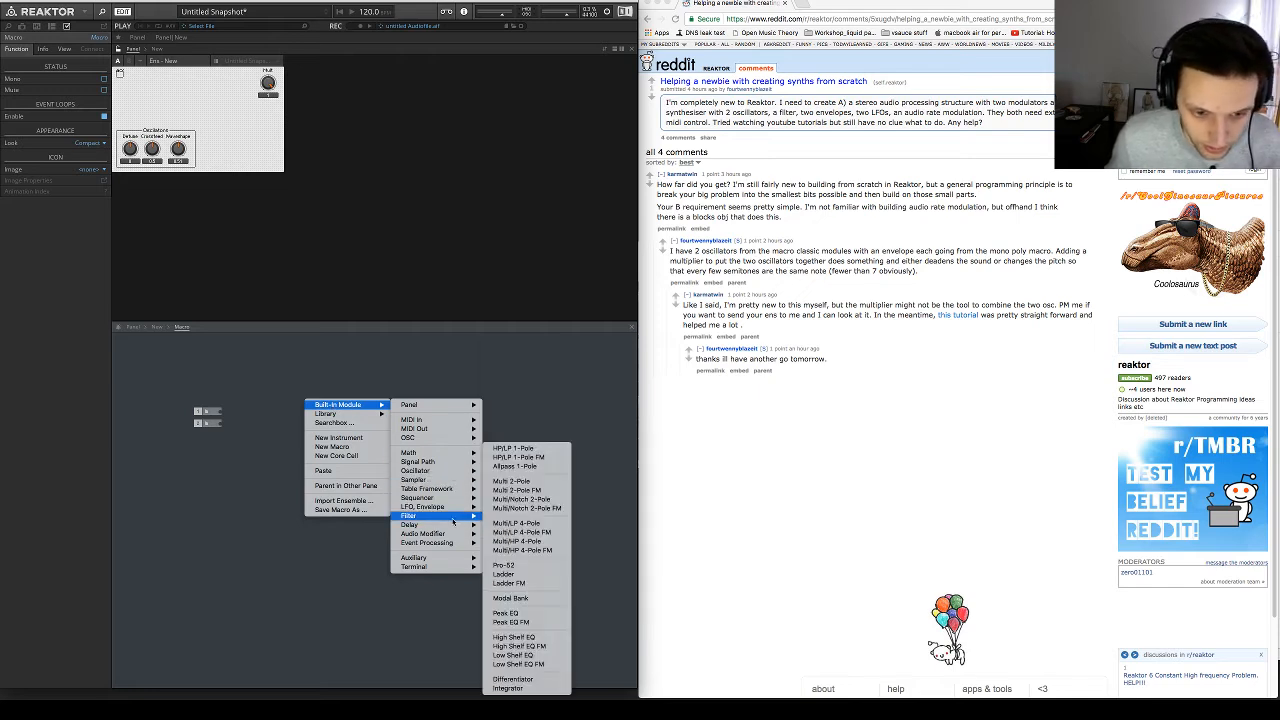
{"action": "left_click", "coordinate": [541, 523]}
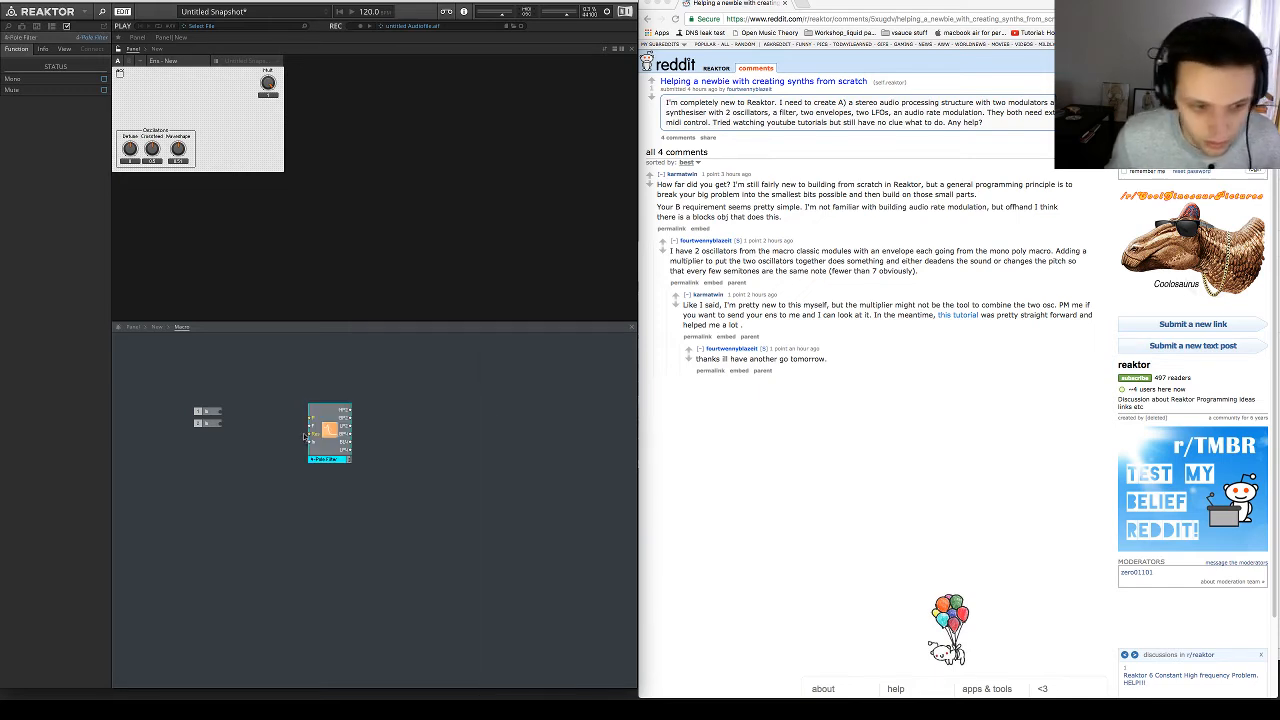
{"action": "left_click_drag", "start_coordinate": [322, 412], "coordinate": [305, 497]}
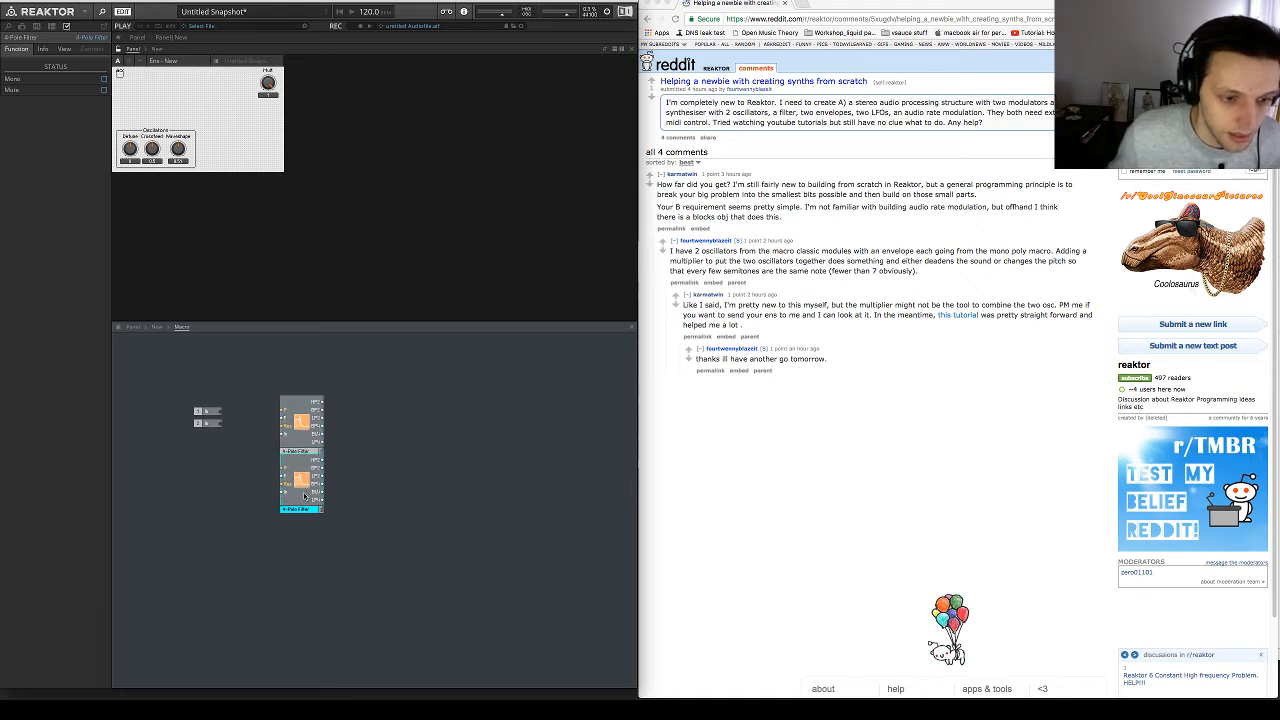
{"action": "right_click", "coordinate": [288, 414]}
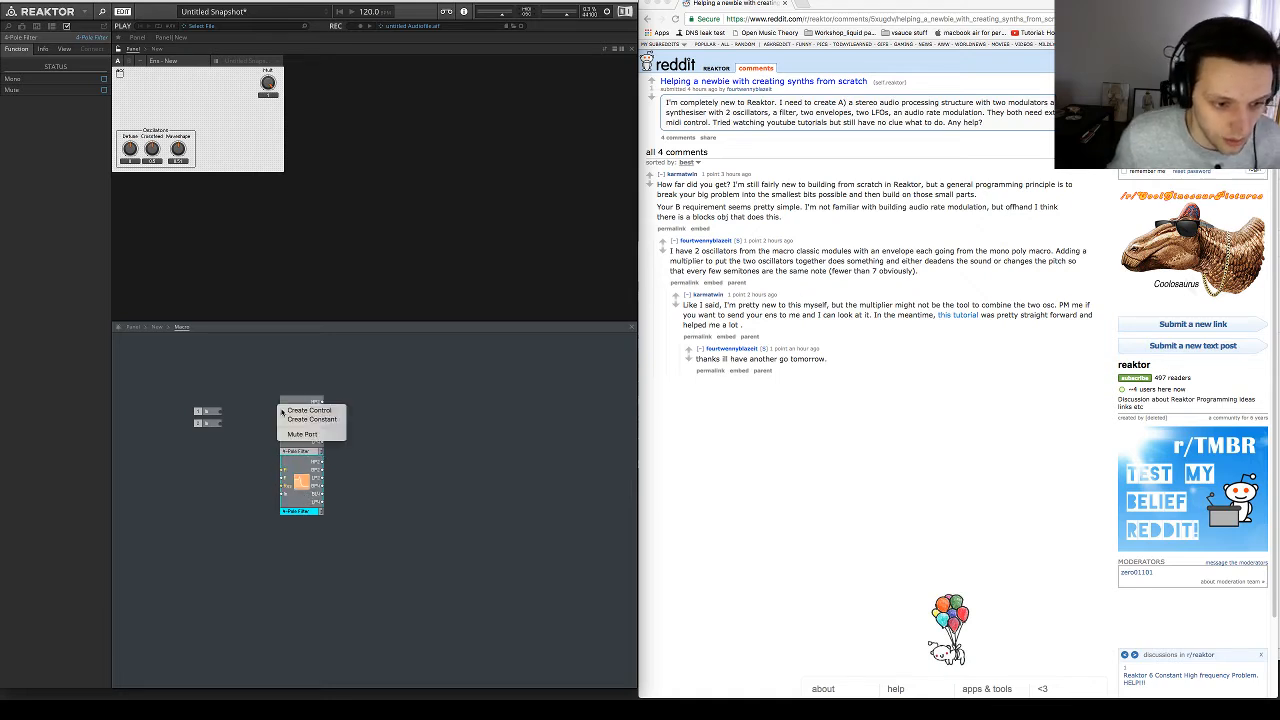
{"action": "left_click", "coordinate": [308, 423]}
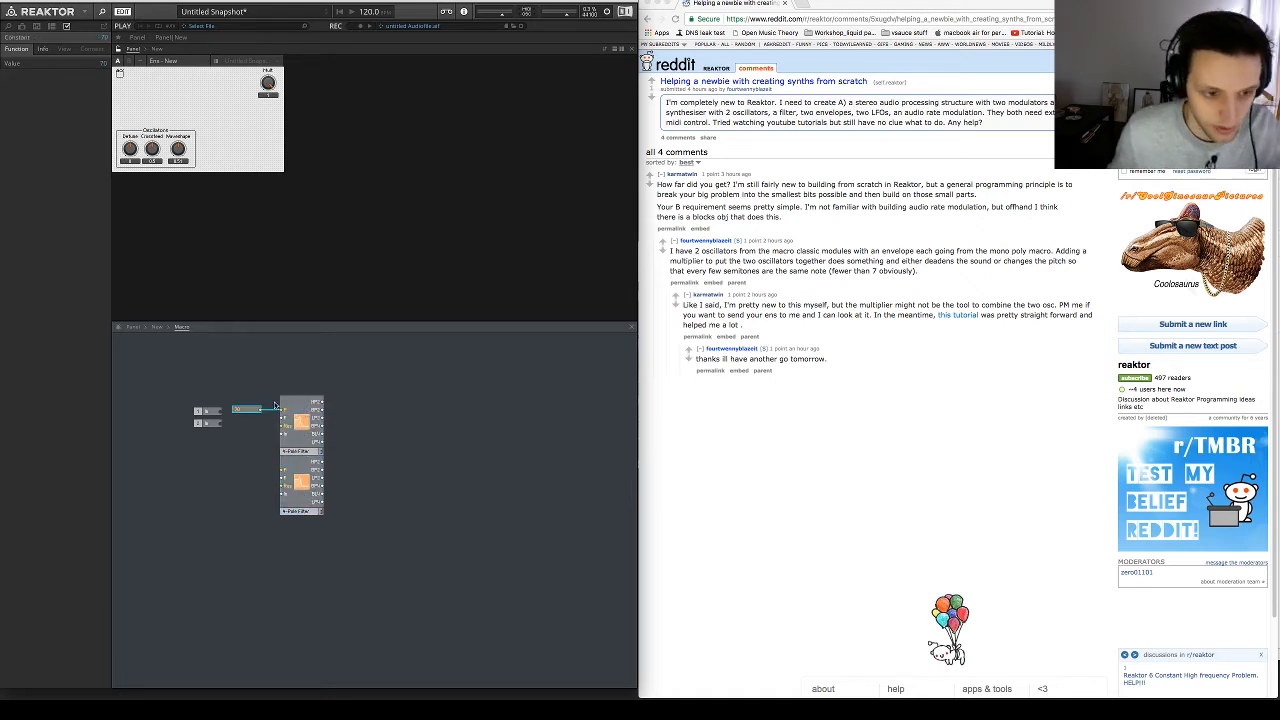
{"action": "key", "text": "Delete"}
Create controls for the upper filter's pitch cutoff and resonance inputs and connect them to the lower filter as well
{"action": "right_click", "coordinate": [280, 409]}
{"action": "left_click", "coordinate": [300, 412]}
{"action": "left_click_drag", "start_coordinate": [258, 411], "coordinate": [282, 486]}
{"action": "right_click", "coordinate": [283, 431]}
{"action": "left_click", "coordinate": [300, 437]}
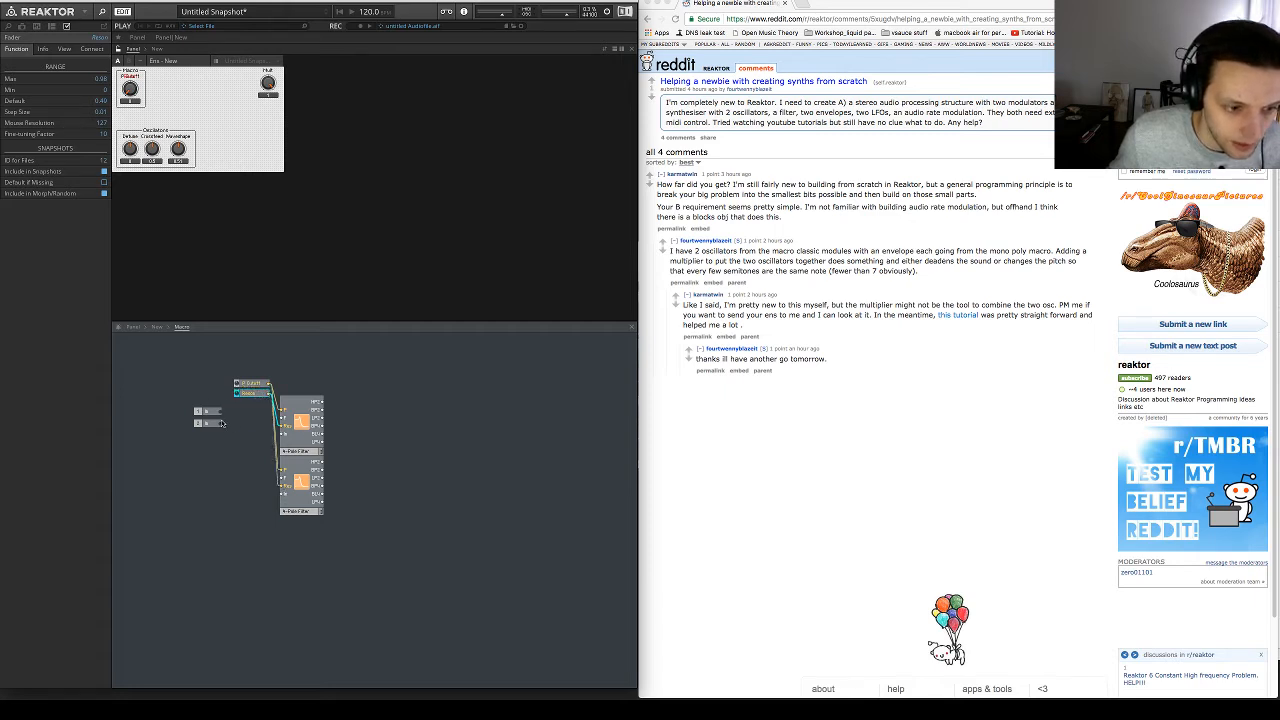
Connect each input port to the signal input of its filter and move both ports lower, beside the filters
{"action": "left_click_drag", "start_coordinate": [218, 412], "coordinate": [283, 497]}
{"action": "left_click_drag", "start_coordinate": [215, 453], "coordinate": [204, 404]}
{"action": "left_click_drag", "start_coordinate": [212, 424], "coordinate": [204, 458]}
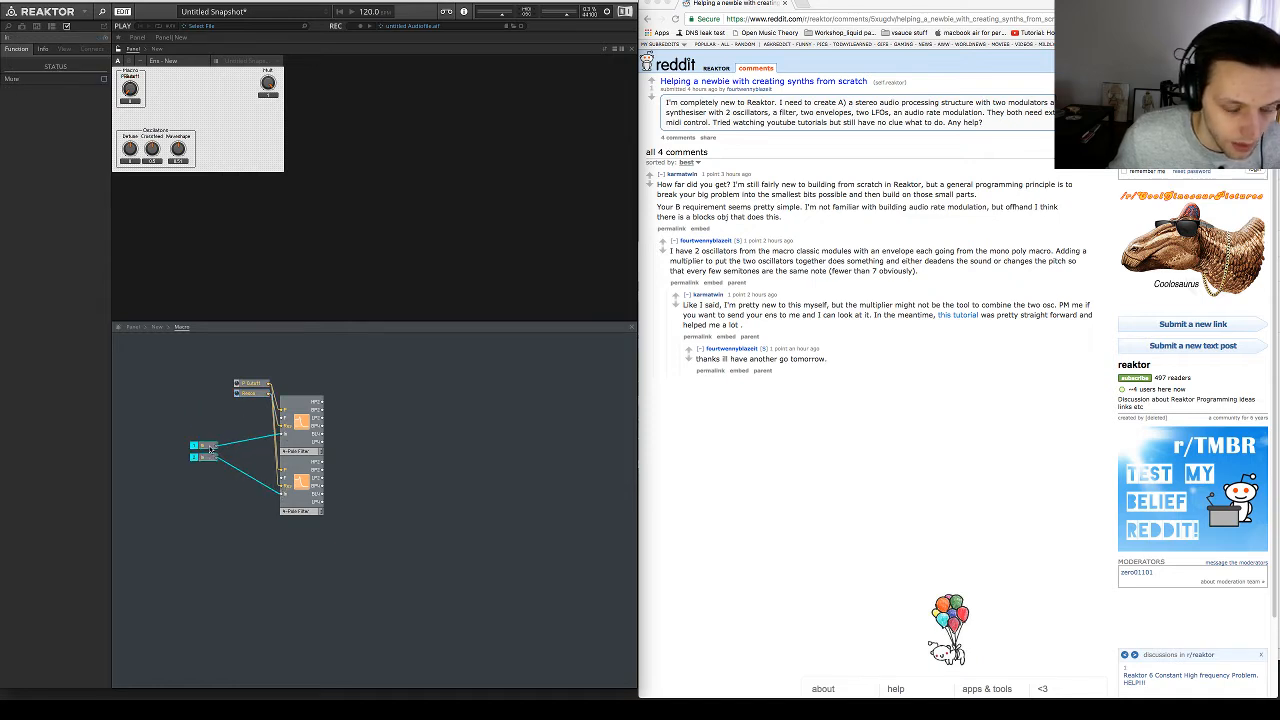
{"action": "left_click", "coordinate": [366, 451]}
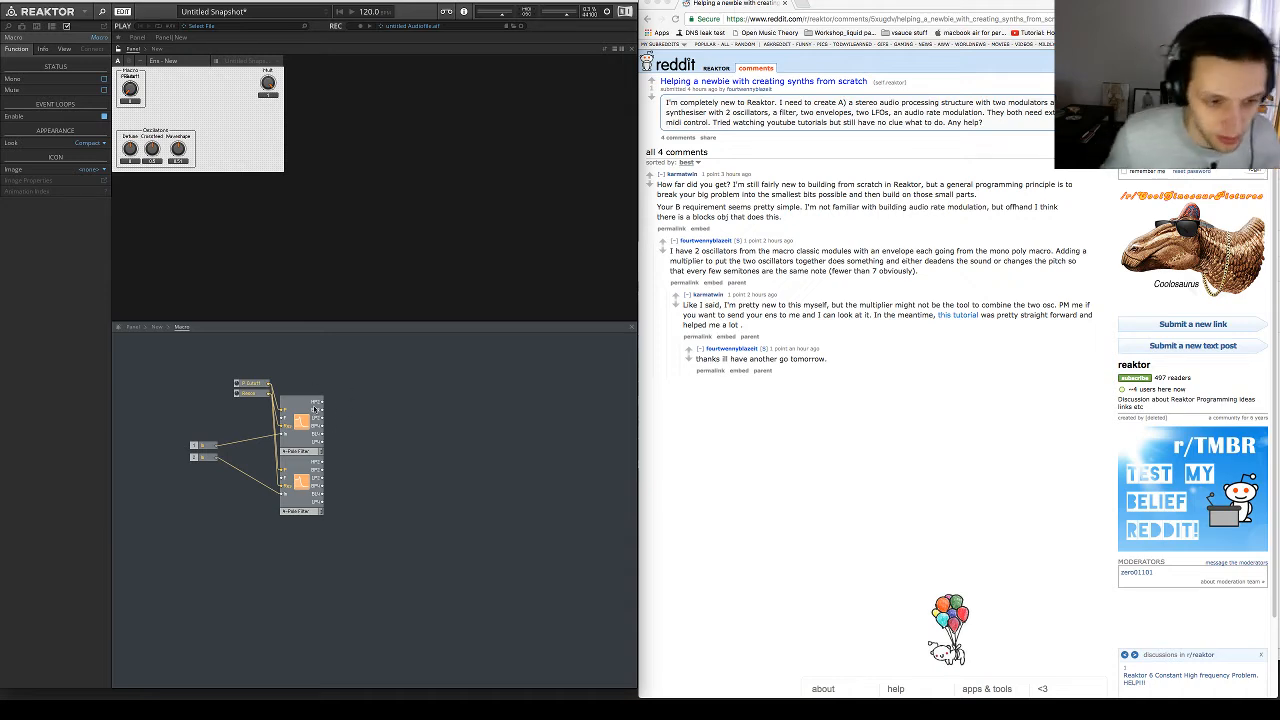
Insert a Selector/Scanner module and position it beside the upper filter's outputs
{"action": "double_click", "coordinate": [440, 427]}
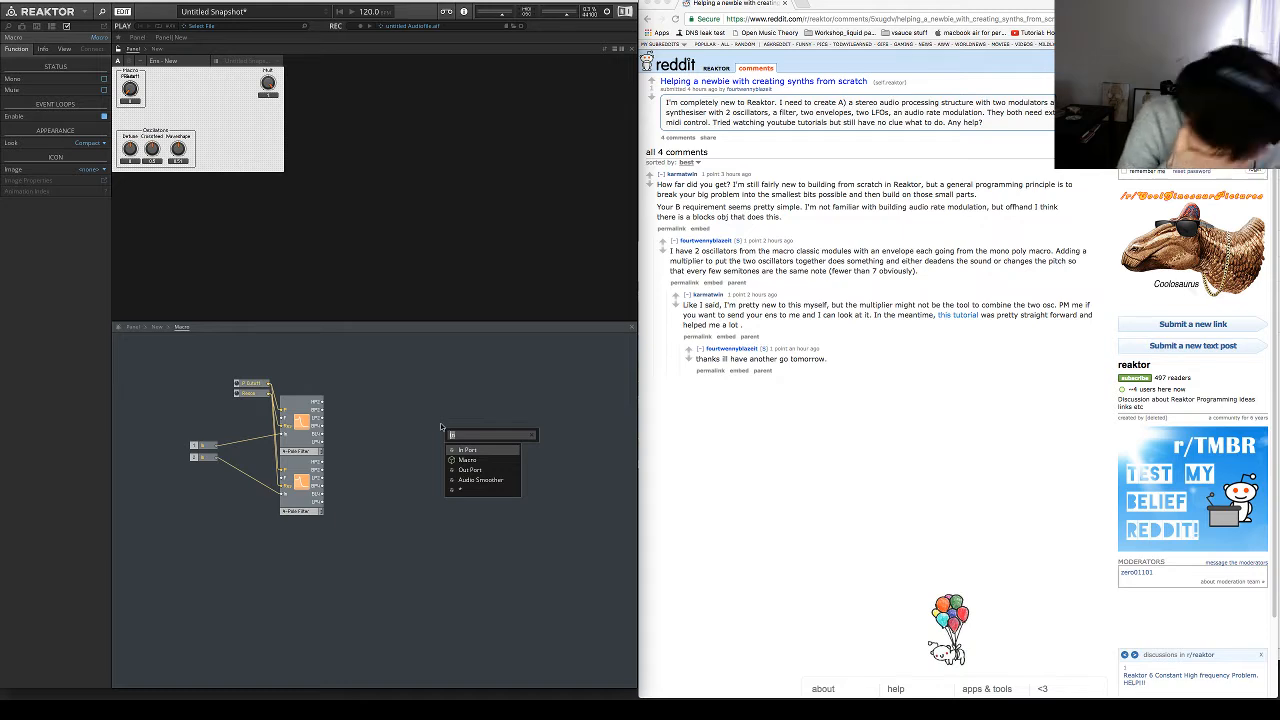
{"action": "type", "text": "sele"}
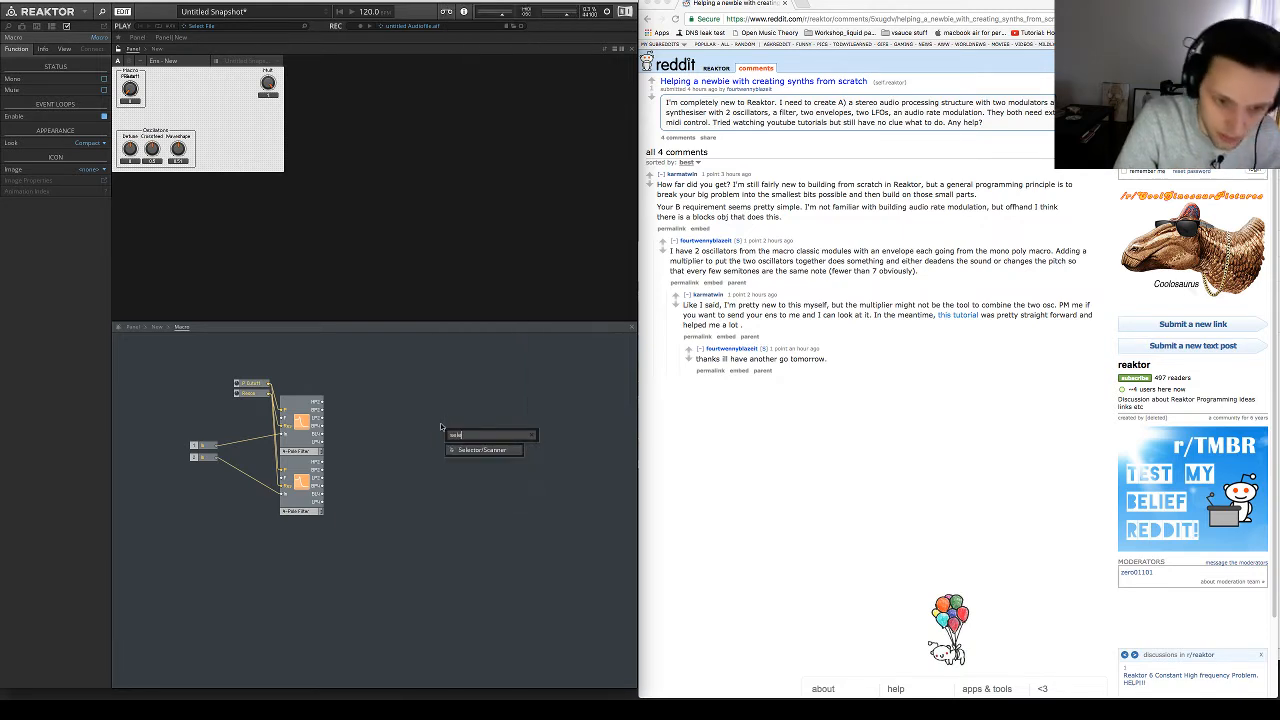
{"action": "key", "text": "Return"}
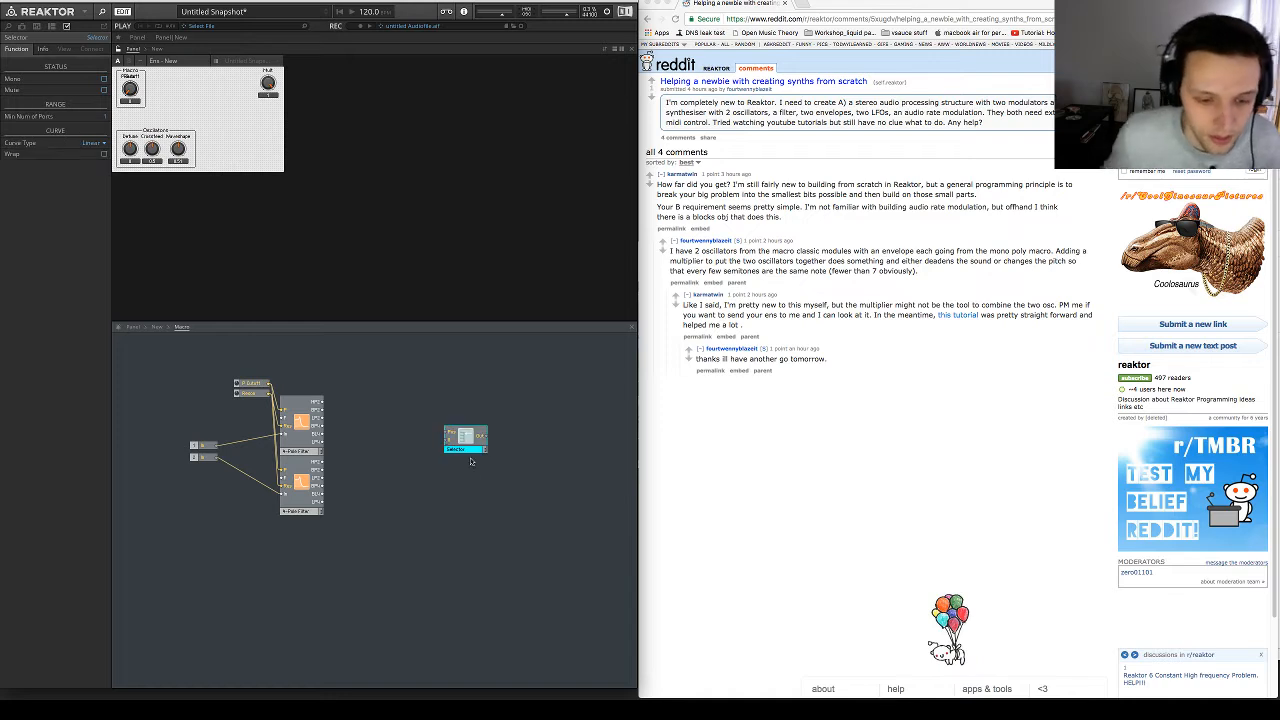
{"action": "left_click_drag", "start_coordinate": [455, 436], "coordinate": [401, 422]}
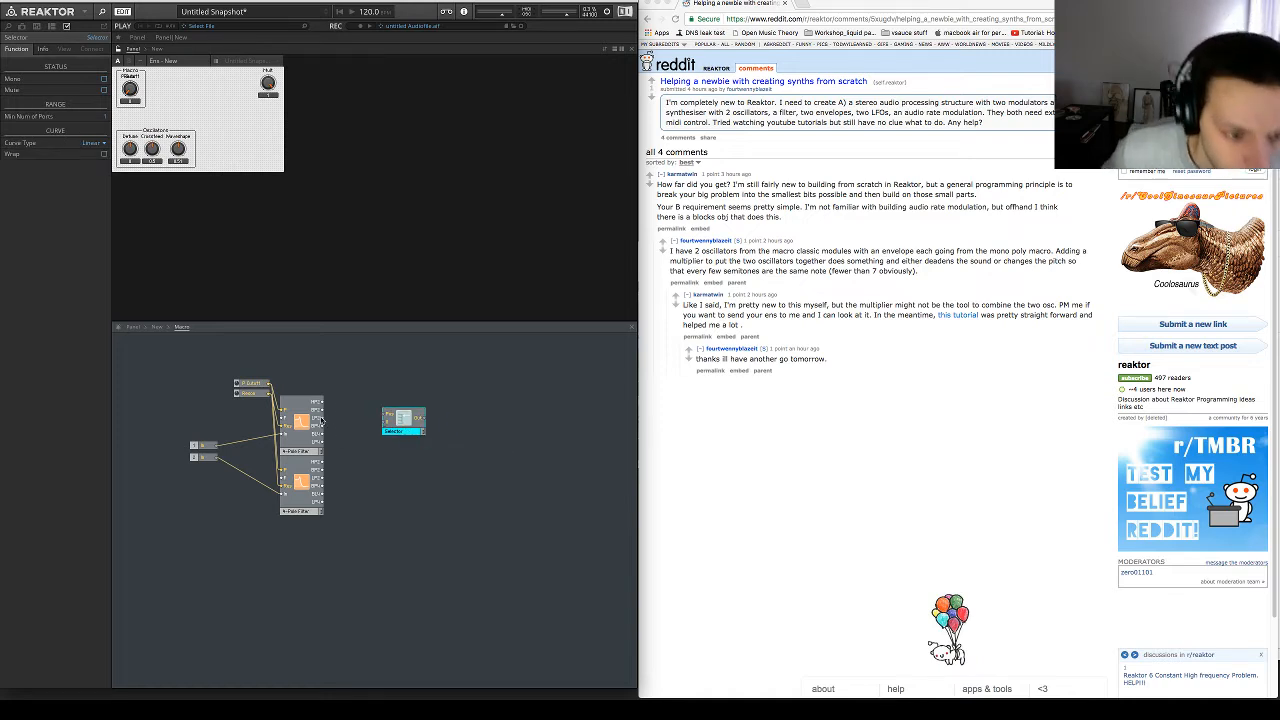
{"action": "mouse_move", "coordinate": [323, 429]}
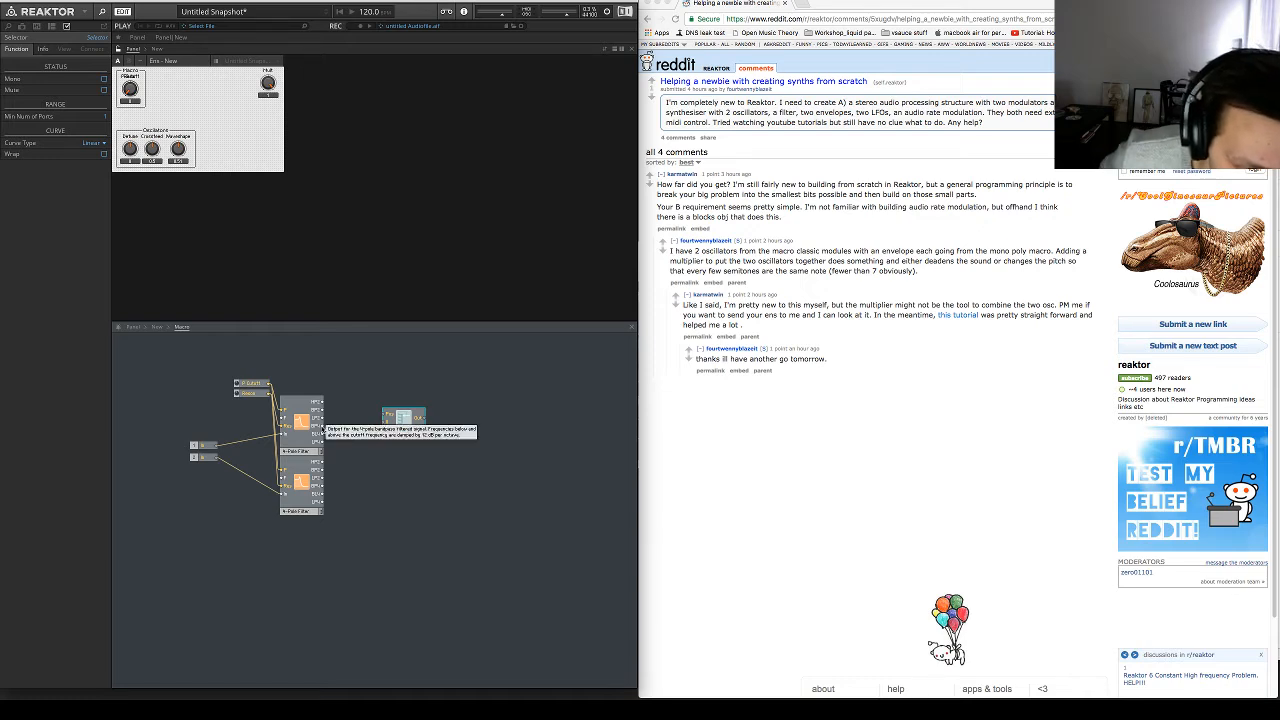
{"action": "left_click", "coordinate": [408, 433]}
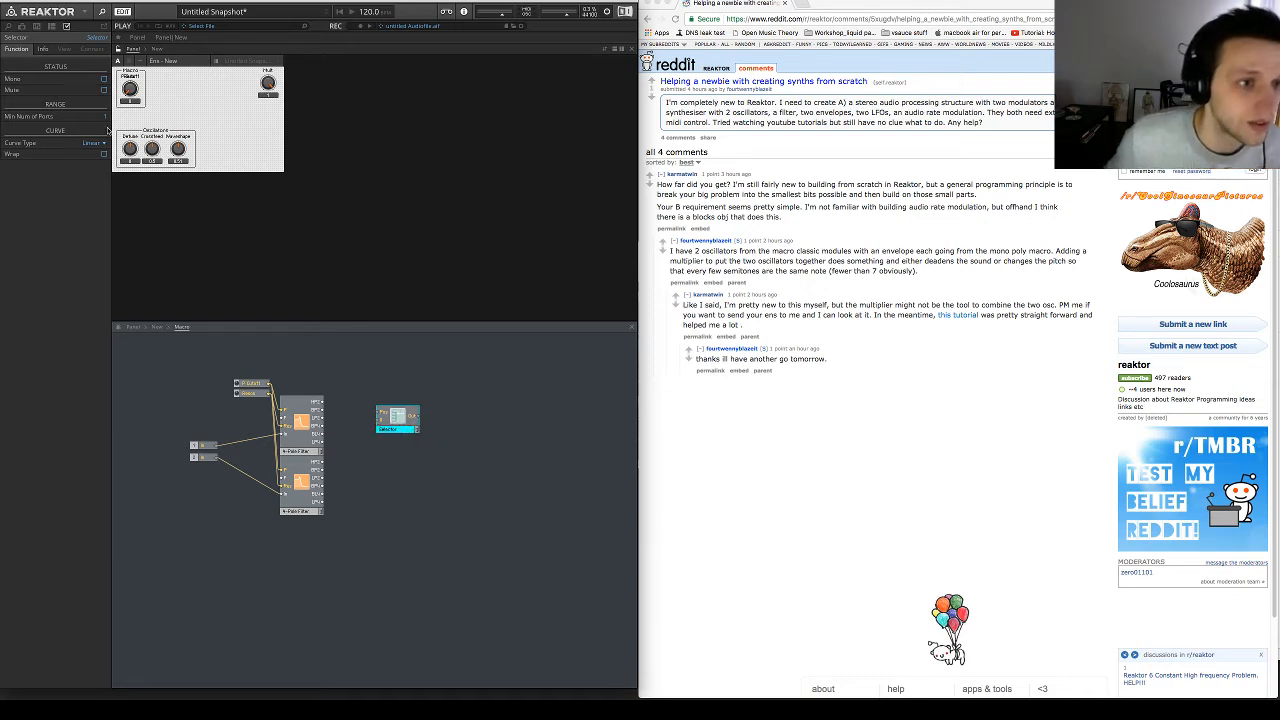
Set the selector's minimum number of ports to 3 and connect the upper filter's high-pass, 4-pole band-pass and 4-pole low-pass outputs to it
{"action": "left_click", "coordinate": [108, 116]}
{"action": "type", "text": "3"}
{"action": "key", "text": "Return"}
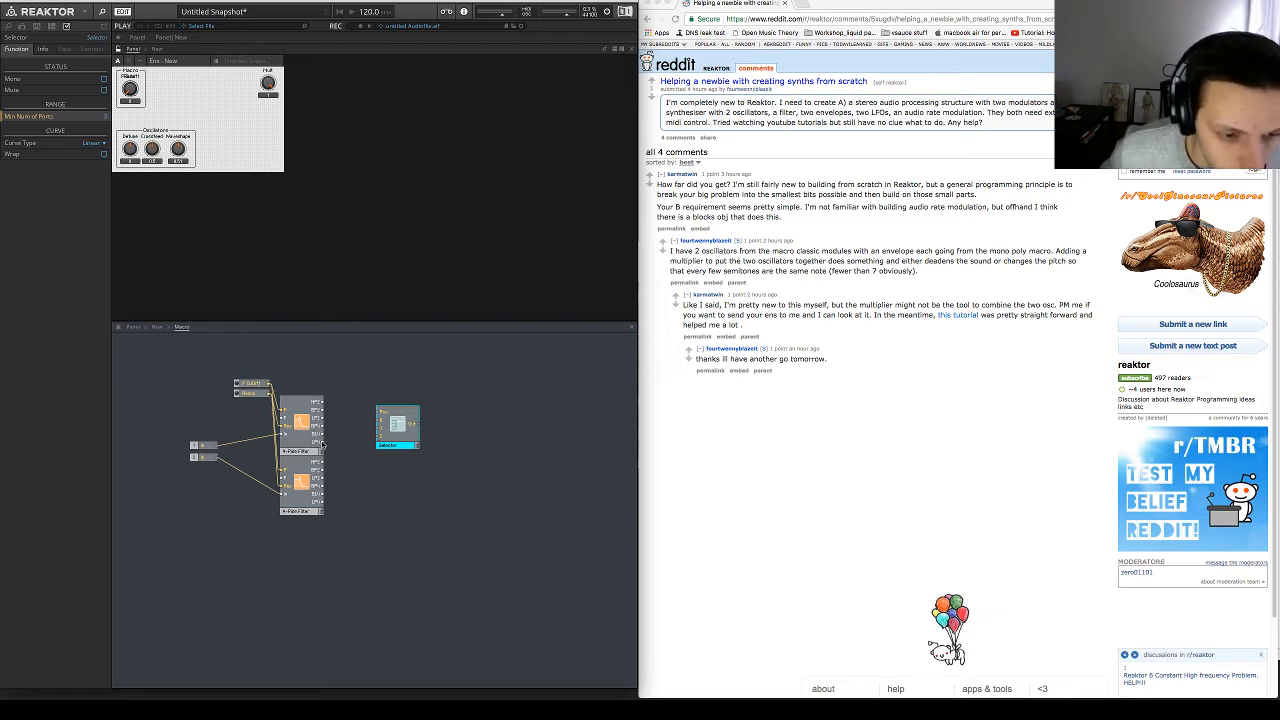
{"action": "left_click_drag", "start_coordinate": [320, 443], "coordinate": [382, 432]}
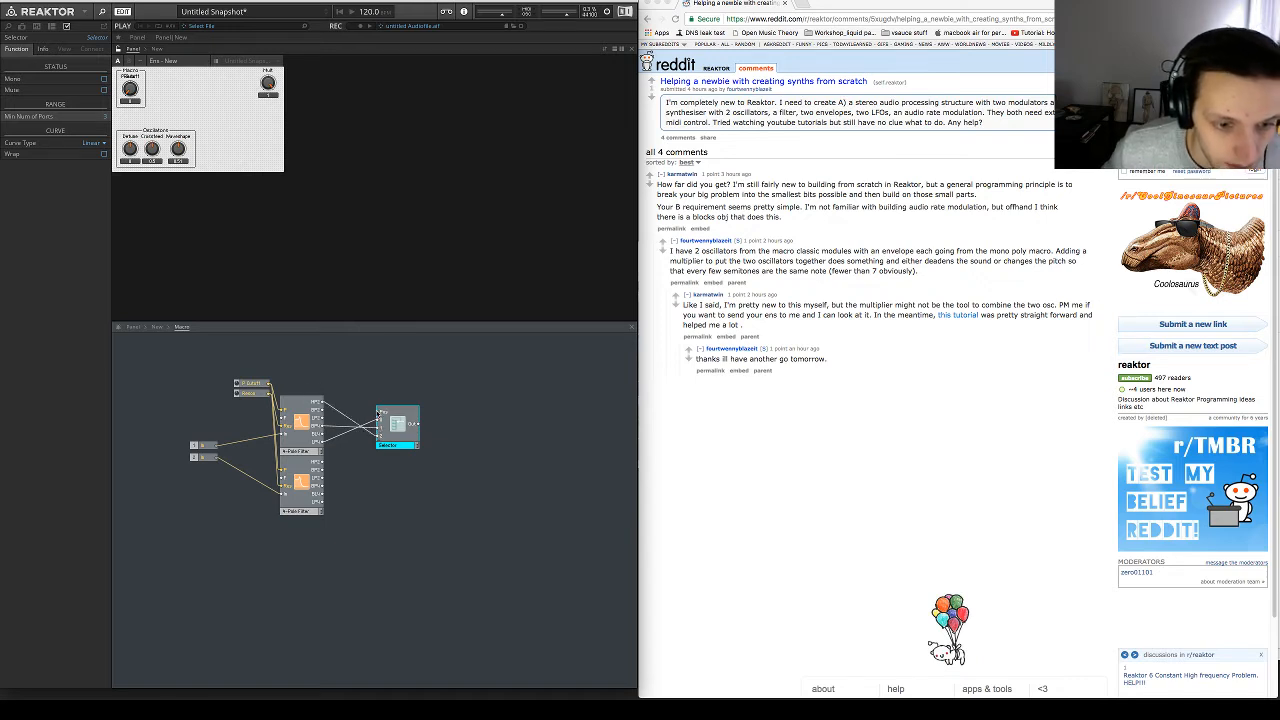
Insert an Audio Smoother module above the selector, between it and the upper filter
{"action": "left_click", "coordinate": [349, 360]}
{"action": "key", "text": "Return"}
{"action": "type", "text": "smoo"}
{"action": "key", "text": "Return"}
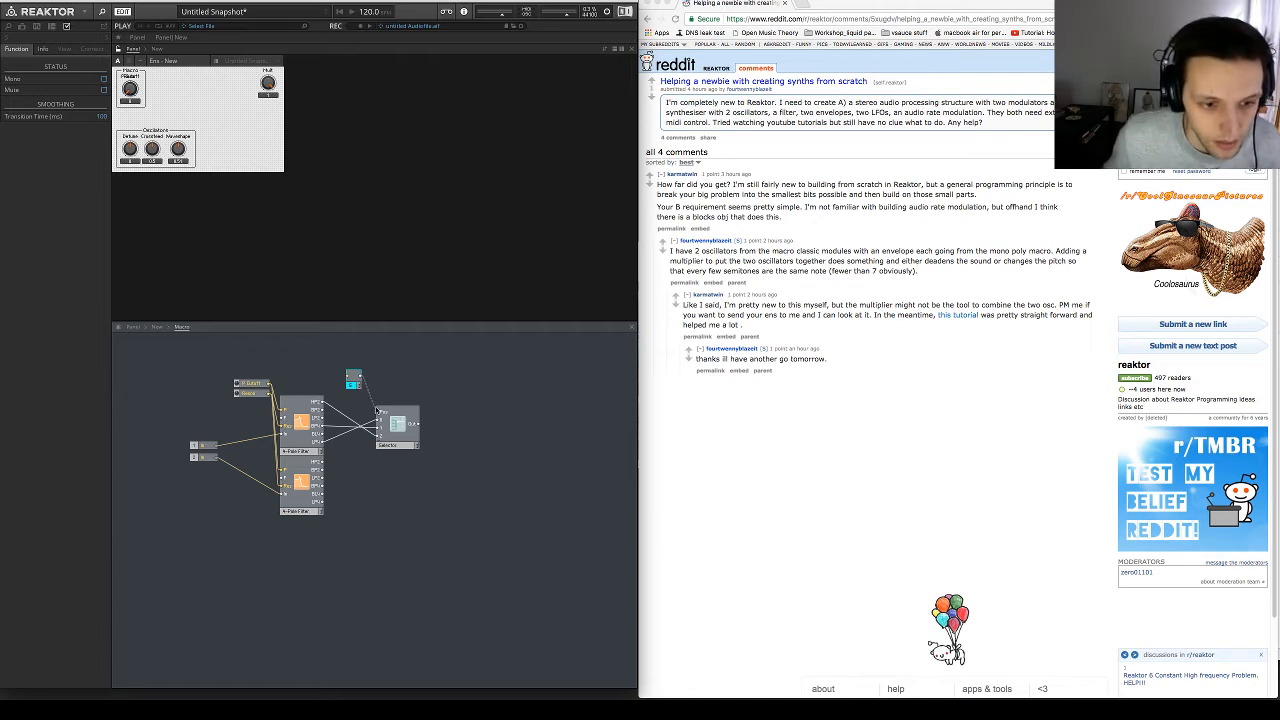
Create a control for the smoother's input, name it Shape and place its knob beside the resonance knob on the panel
{"action": "left_click_drag", "start_coordinate": [347, 375], "coordinate": [355, 385]}
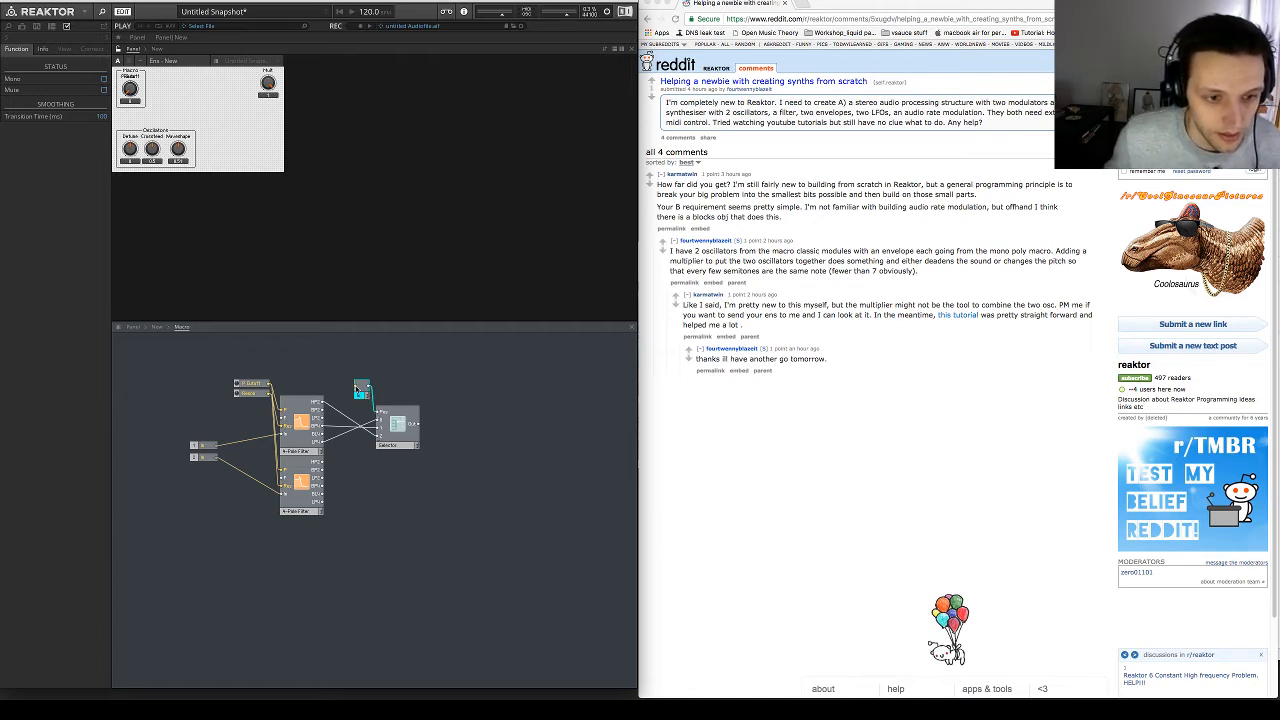
{"action": "right_click", "coordinate": [354, 384]}
{"action": "left_click", "coordinate": [383, 387]}
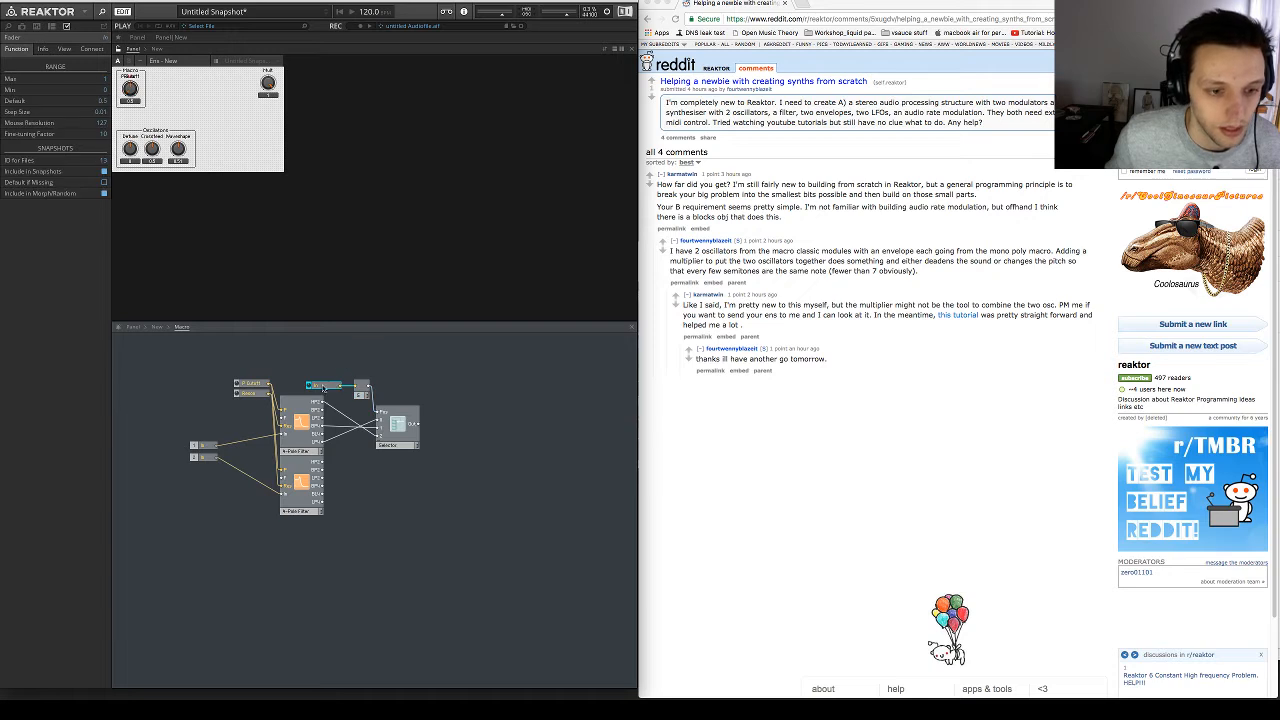
{"action": "left_click_drag", "start_coordinate": [127, 90], "coordinate": [176, 92]}
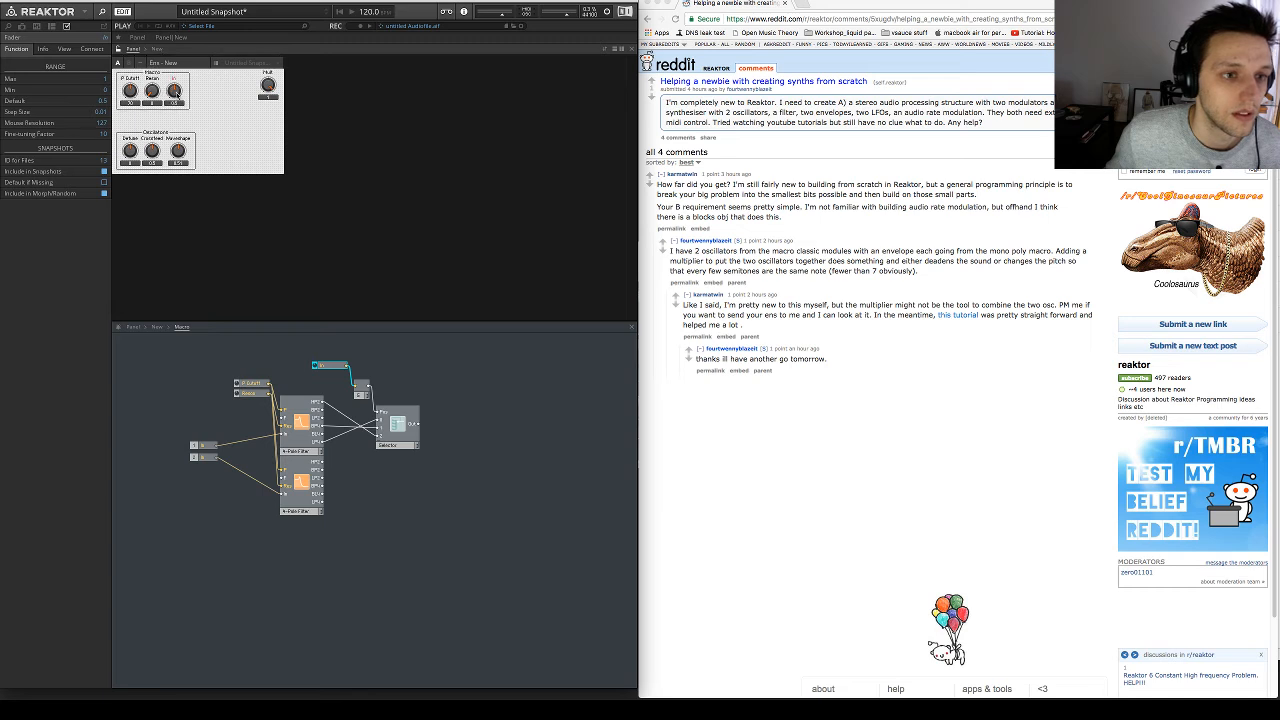
{"action": "left_click", "coordinate": [329, 366]}
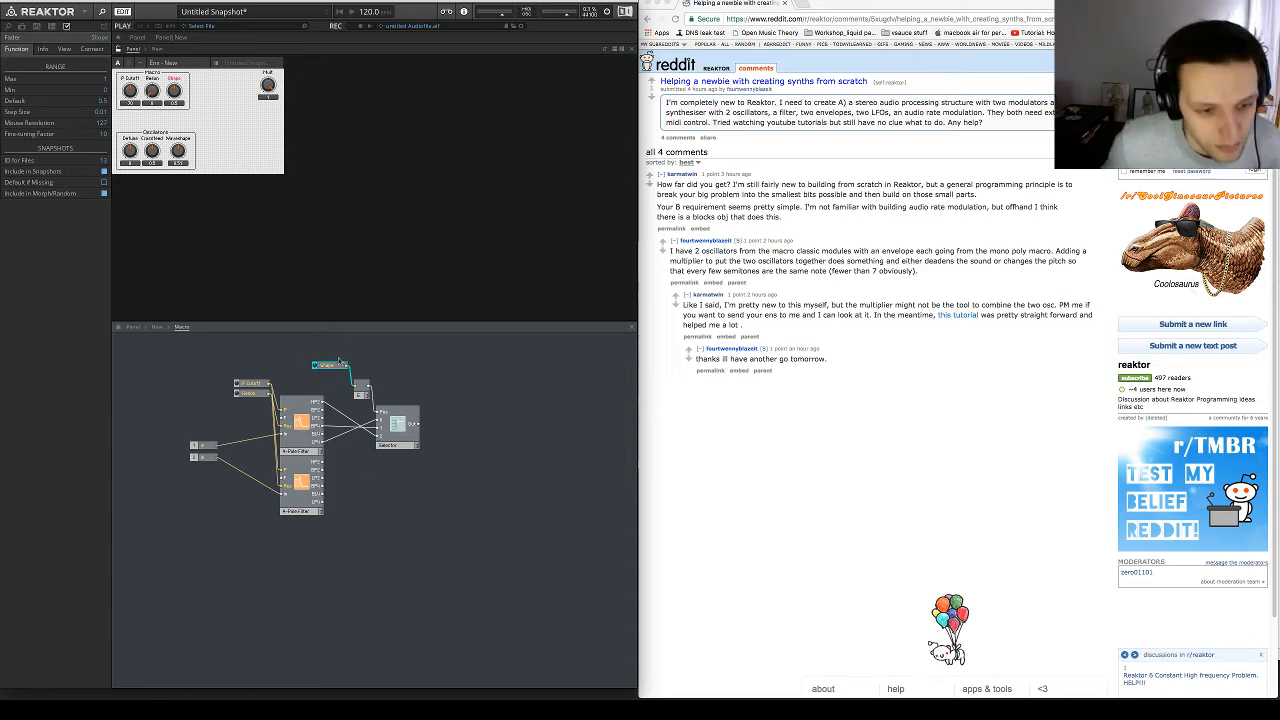
{"action": "left_click_drag", "start_coordinate": [336, 368], "coordinate": [339, 388]}
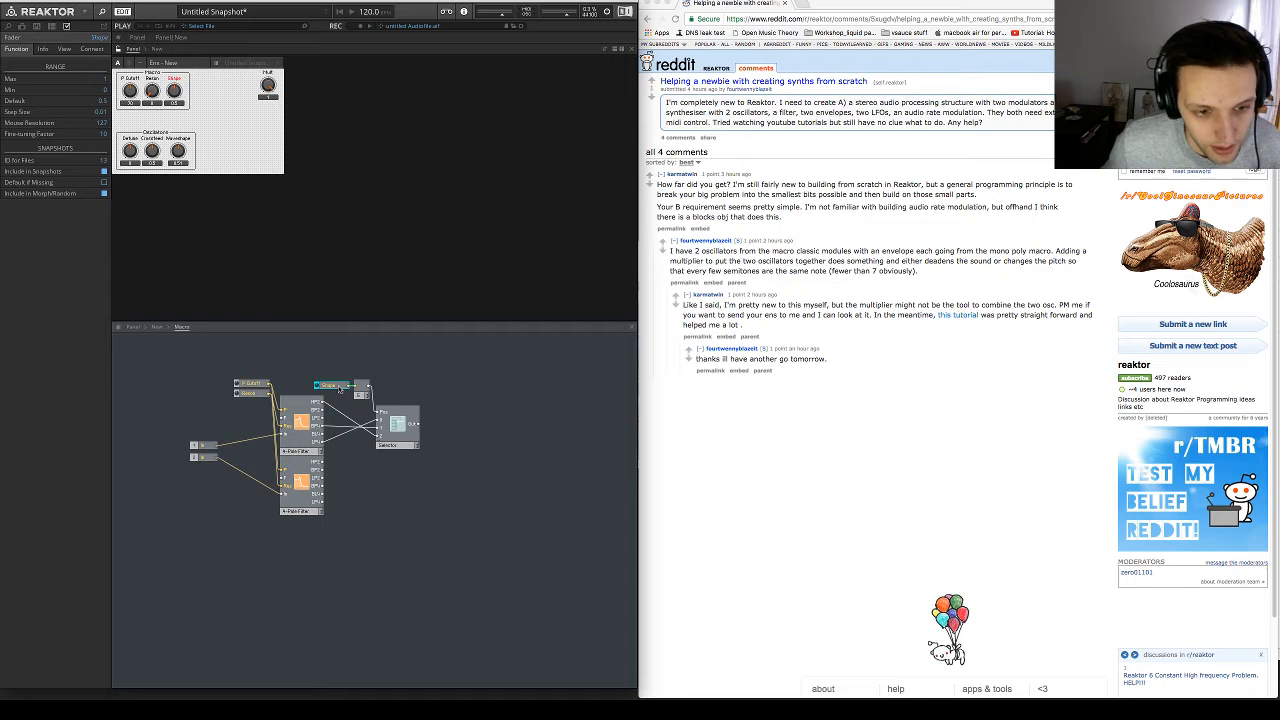
Duplicate the selector below itself, connect the lower filter's matching outputs to it and move the smoother and Shape control up
{"action": "left_click_drag", "start_coordinate": [435, 489], "coordinate": [393, 475]}
{"action": "key", "text": "super+d"}
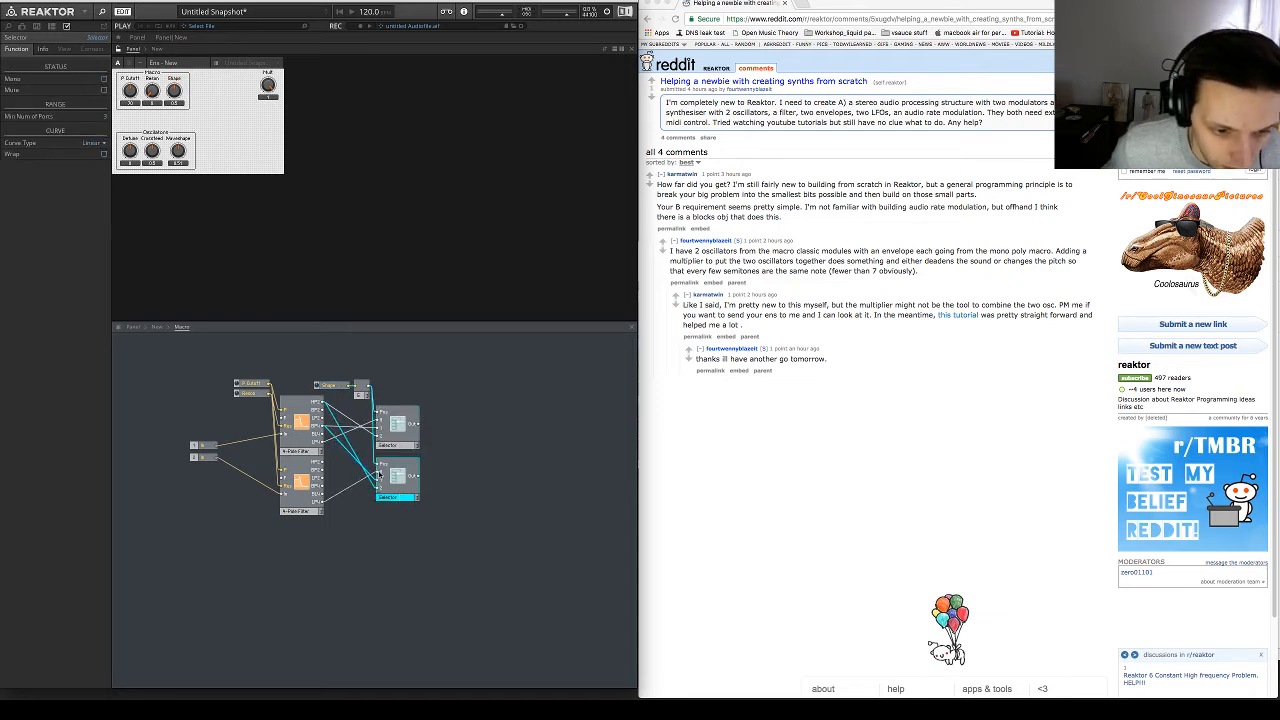
{"action": "left_click_drag", "start_coordinate": [322, 486], "coordinate": [380, 490]}
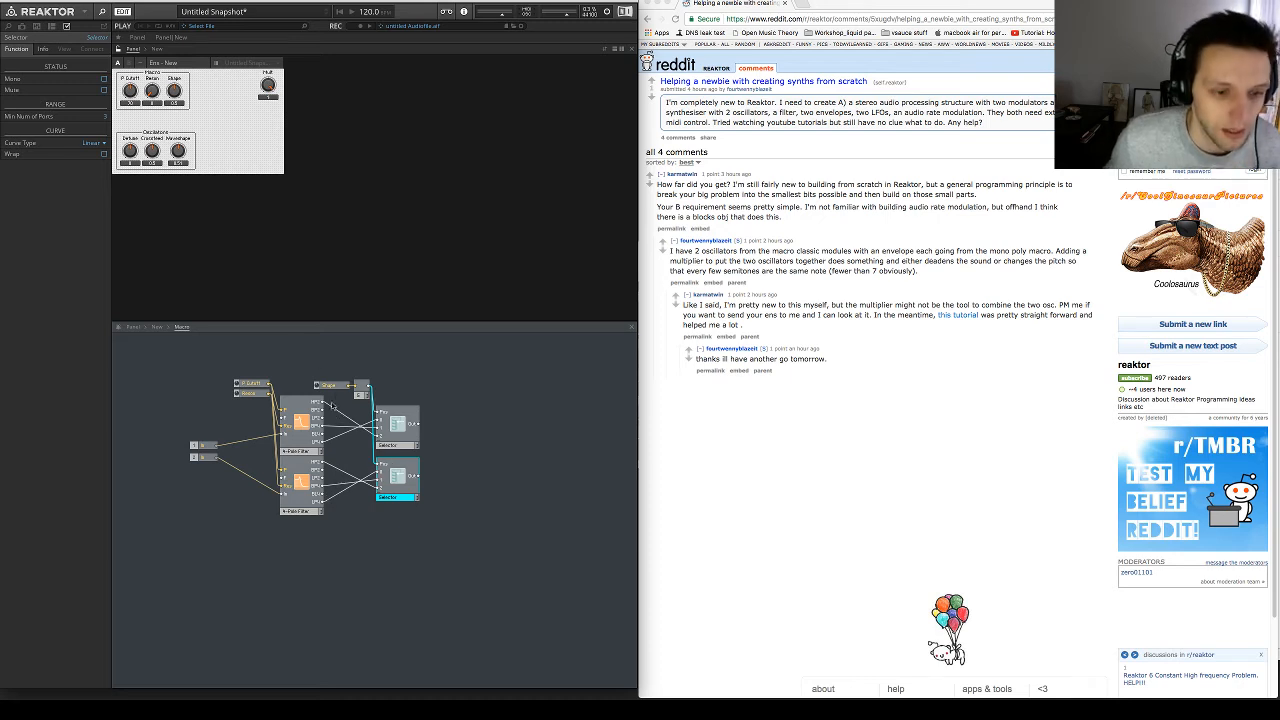
{"action": "left_click_drag", "start_coordinate": [334, 368], "coordinate": [365, 378]}
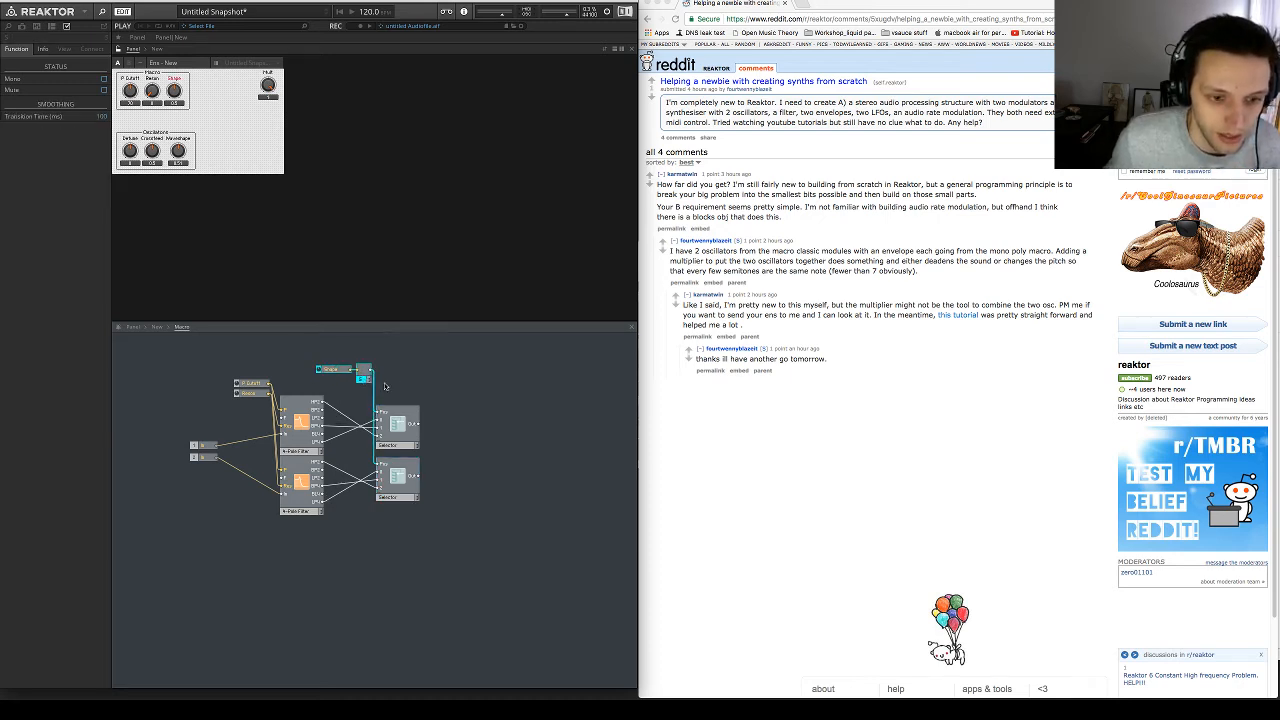
{"action": "left_click", "coordinate": [326, 284]}
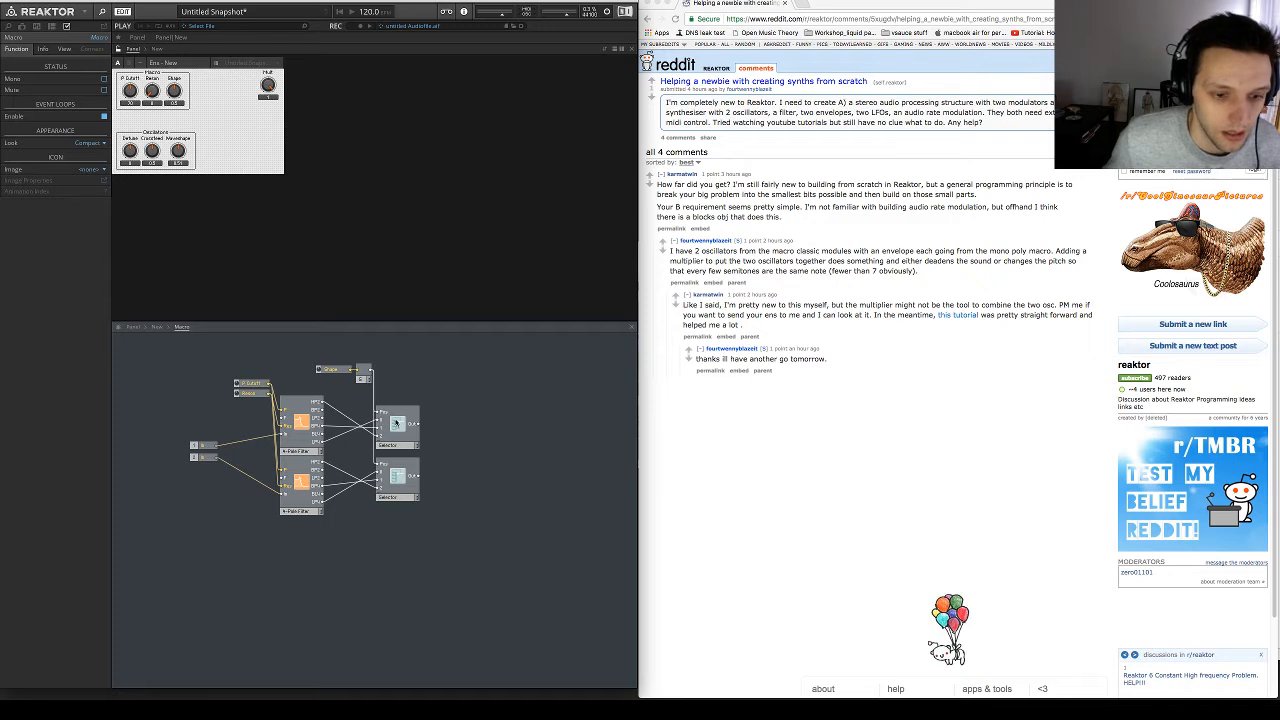
Set the Shape control's maximum to 2 and step size to 0, and raise its mouse resolution
{"action": "left_click", "coordinate": [174, 91]}
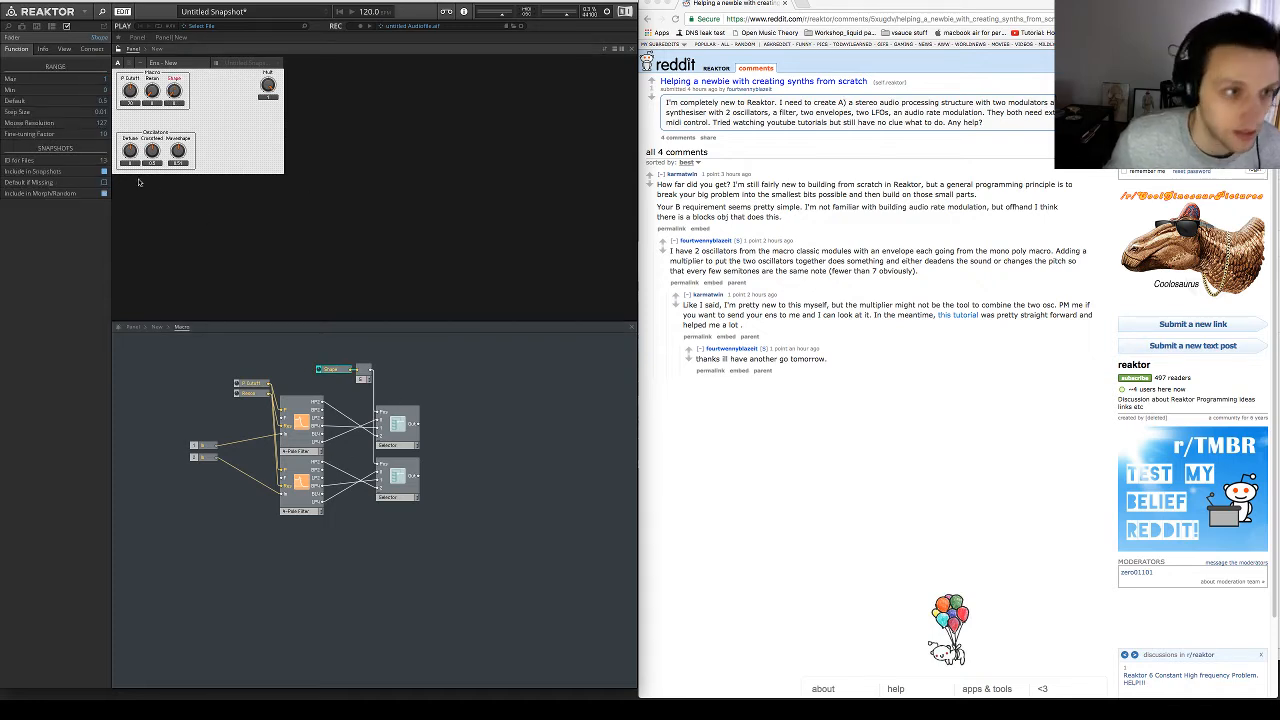
{"action": "left_click", "coordinate": [103, 80]}
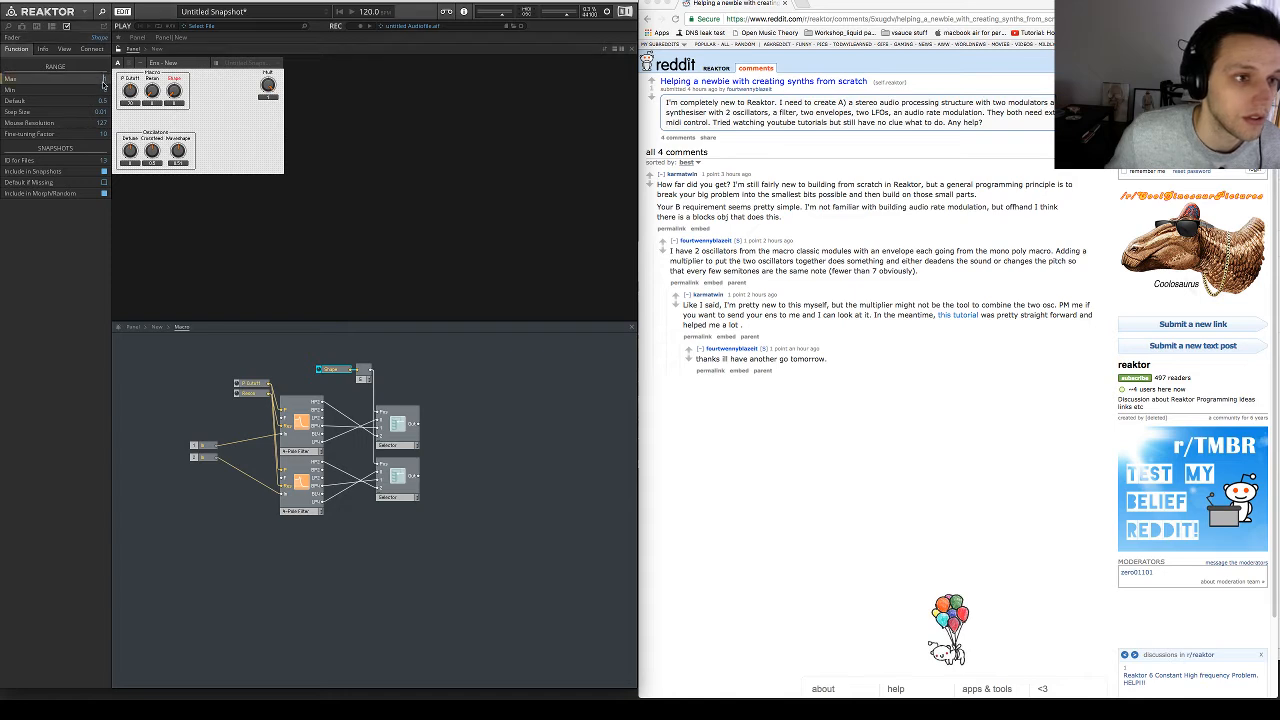
{"action": "left_click", "coordinate": [260, 123]}
{"action": "left_click", "coordinate": [178, 102]}
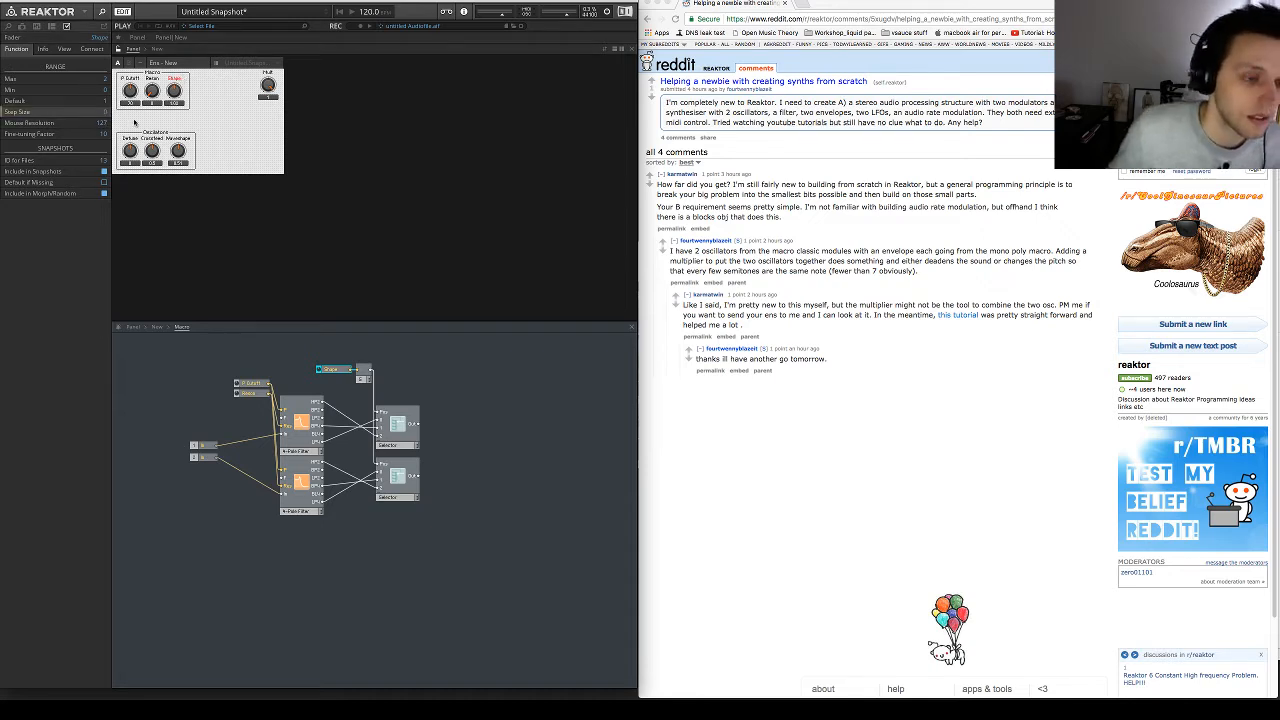
{"action": "left_click", "coordinate": [161, 98]}
{"action": "left_click", "coordinate": [177, 90]}
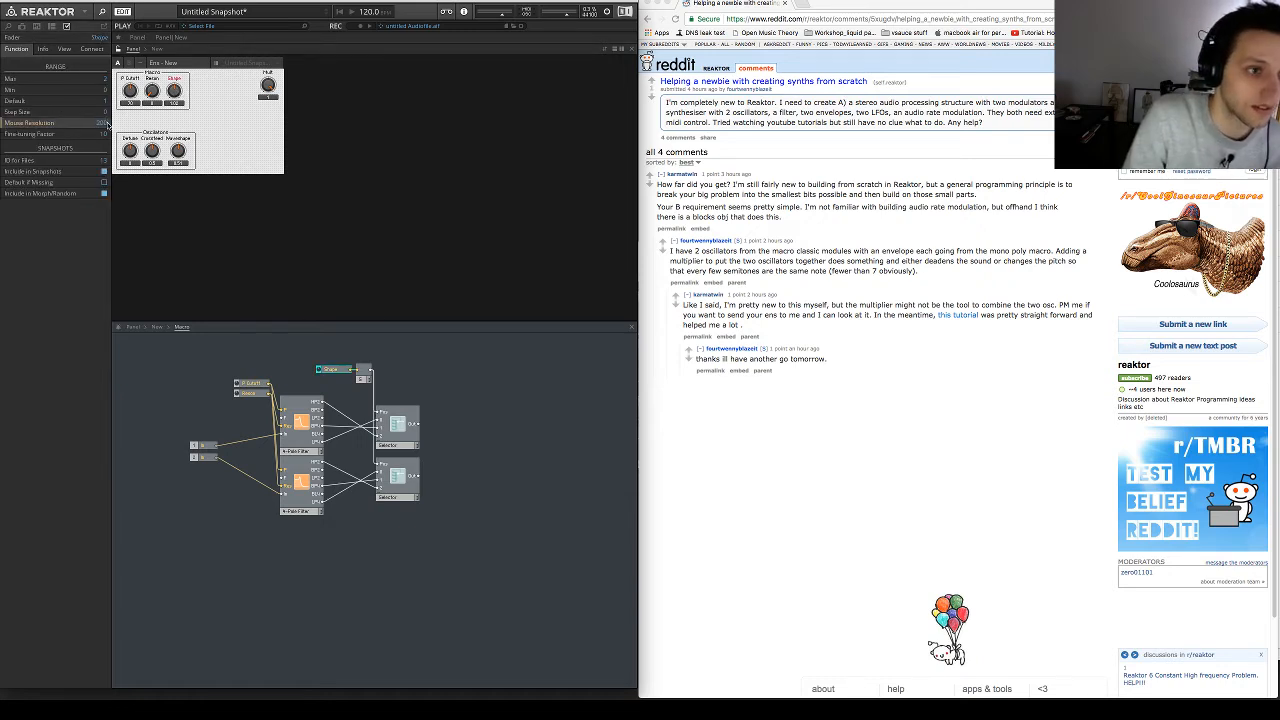
{"action": "left_click_drag", "start_coordinate": [176, 90], "coordinate": [176, 90]}
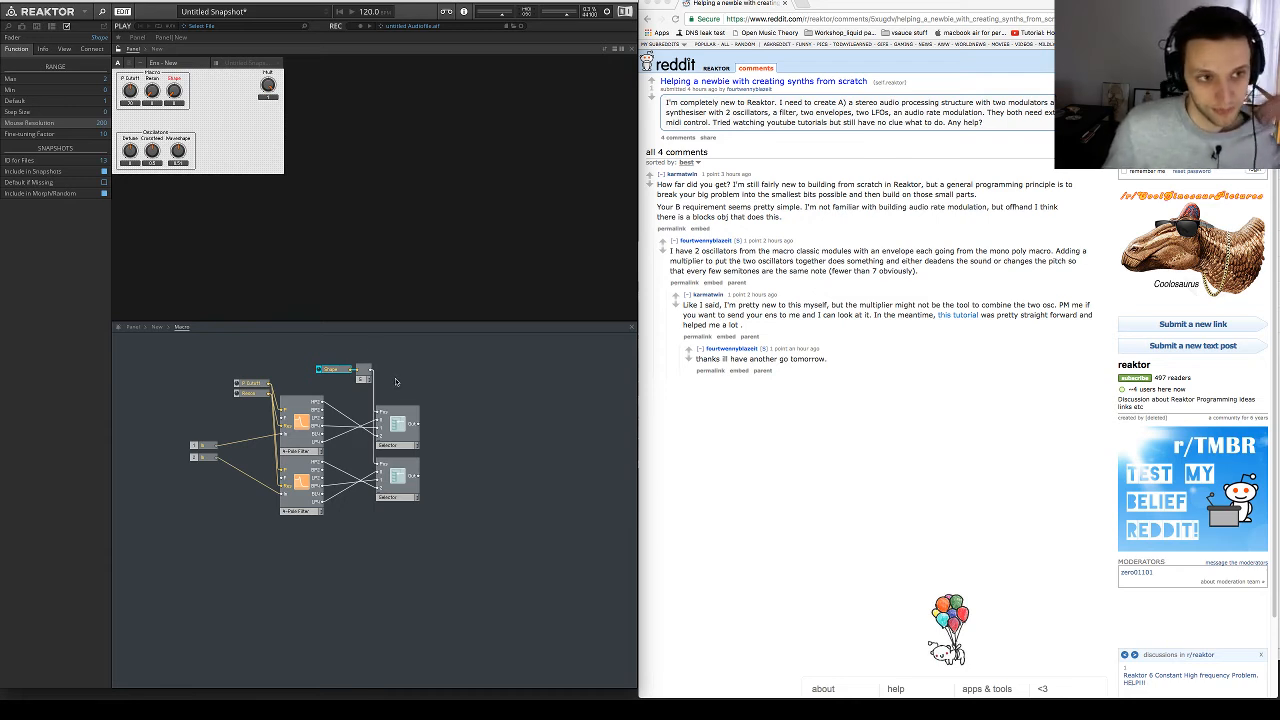
Insert an Out port for the upper selector and duplicate it to give the lower selector its own output port
{"action": "double_click", "coordinate": [470, 428]}
{"action": "double_click", "coordinate": [281, 439]}
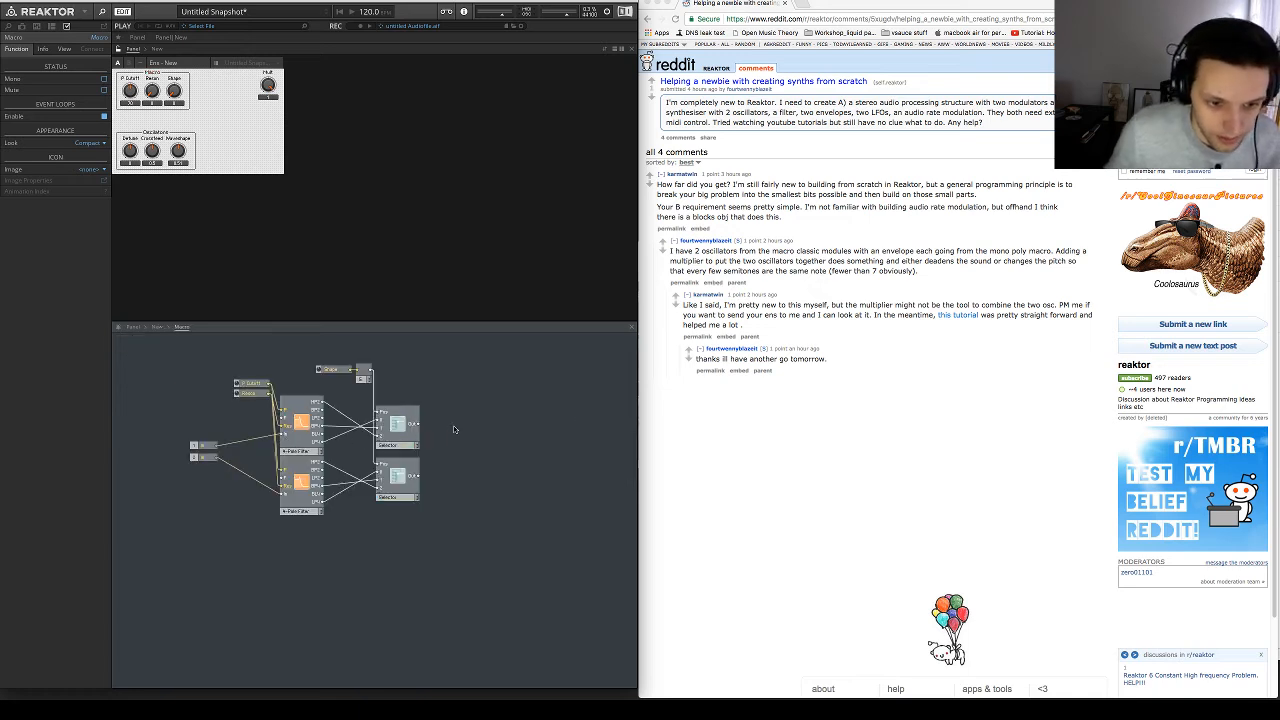
{"action": "key", "text": "Return"}
{"action": "type", "text": "out"}
{"action": "key", "text": "Return"}
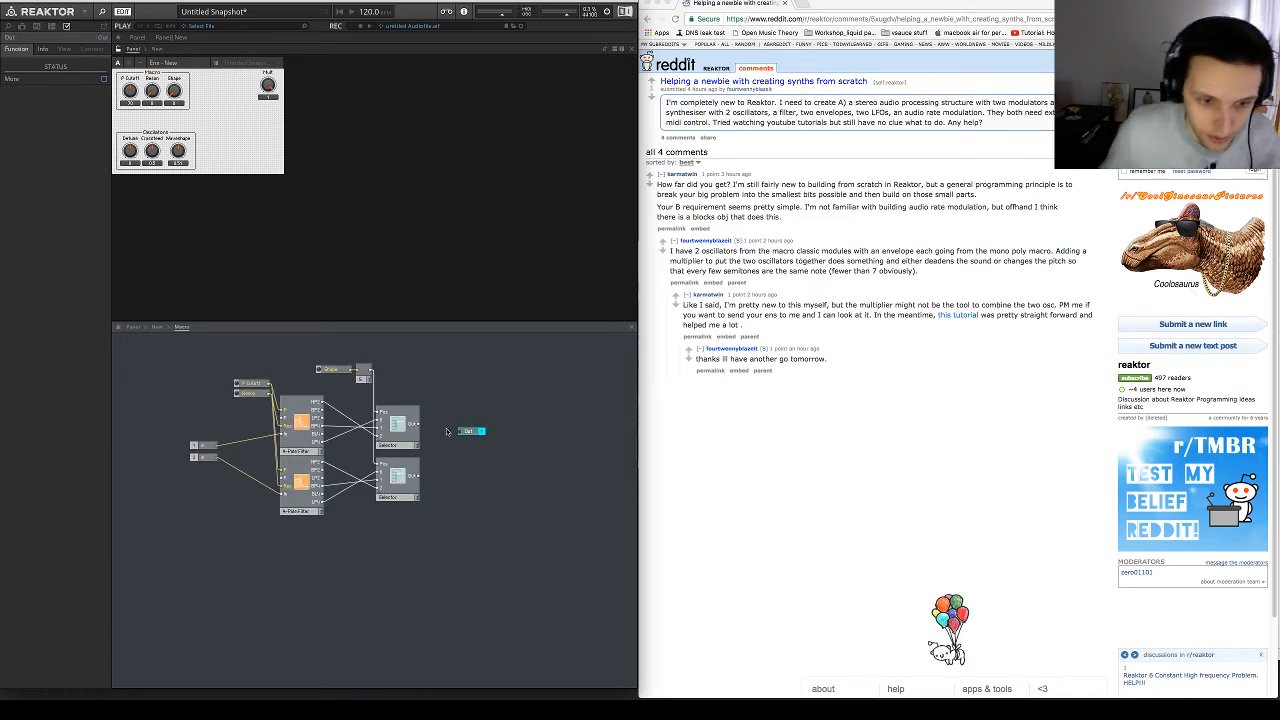
{"action": "mouse_move", "coordinate": [418, 425]}
{"action": "left_mouse_down"}
{"action": "mouse_move", "coordinate": [471, 427]}
{"action": "mouse_move", "coordinate": [469, 481]}
{"action": "mouse_move", "coordinate": [455, 481]}
{"action": "mouse_move", "coordinate": [470, 476]}
{"action": "left_mouse_up"}
{"action": "key", "text": "super+d"}
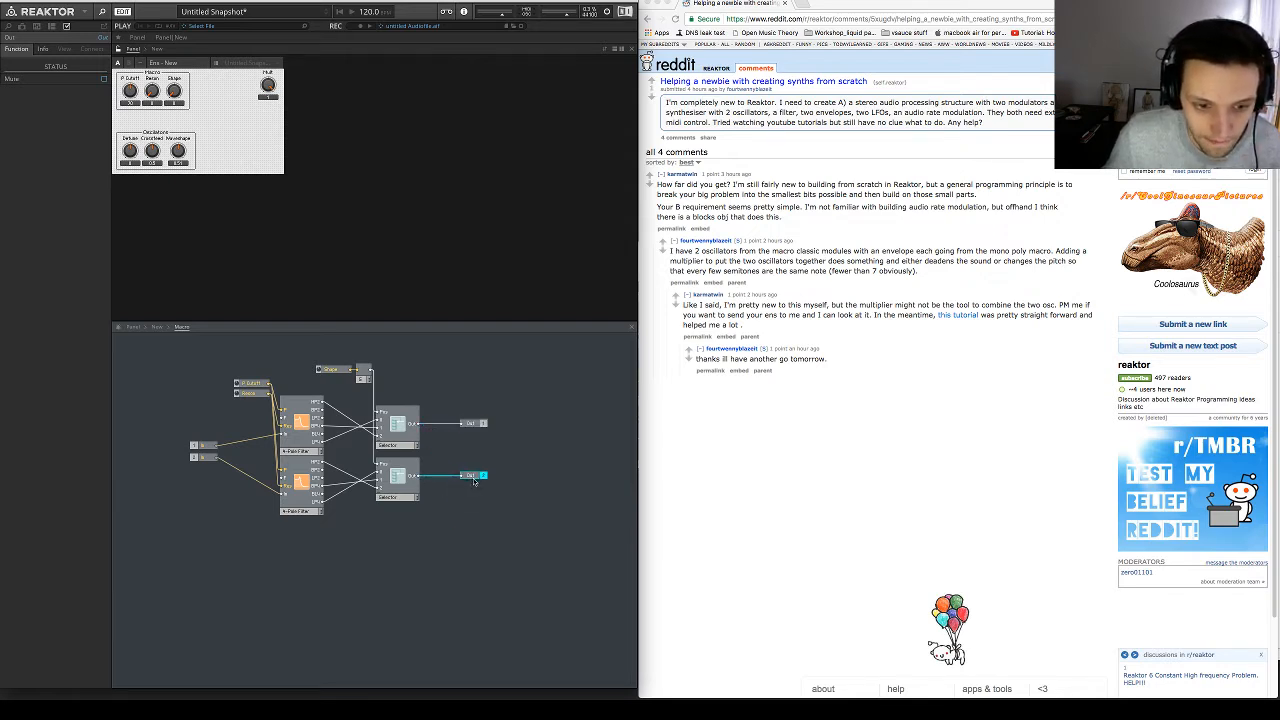
Move the signal input ports away from the filters and add a third input port connected to both filters' F inputs
{"action": "left_click", "coordinate": [465, 492]}
{"action": "left_click_drag", "start_coordinate": [192, 427], "coordinate": [188, 464]}
{"action": "left_click_drag", "start_coordinate": [223, 533], "coordinate": [283, 418]}
{"action": "key", "text": "super+d"}
{"action": "left_click", "coordinate": [213, 427]}
{"action": "left_click", "coordinate": [177, 413]}
{"action": "key", "text": "Delete"}
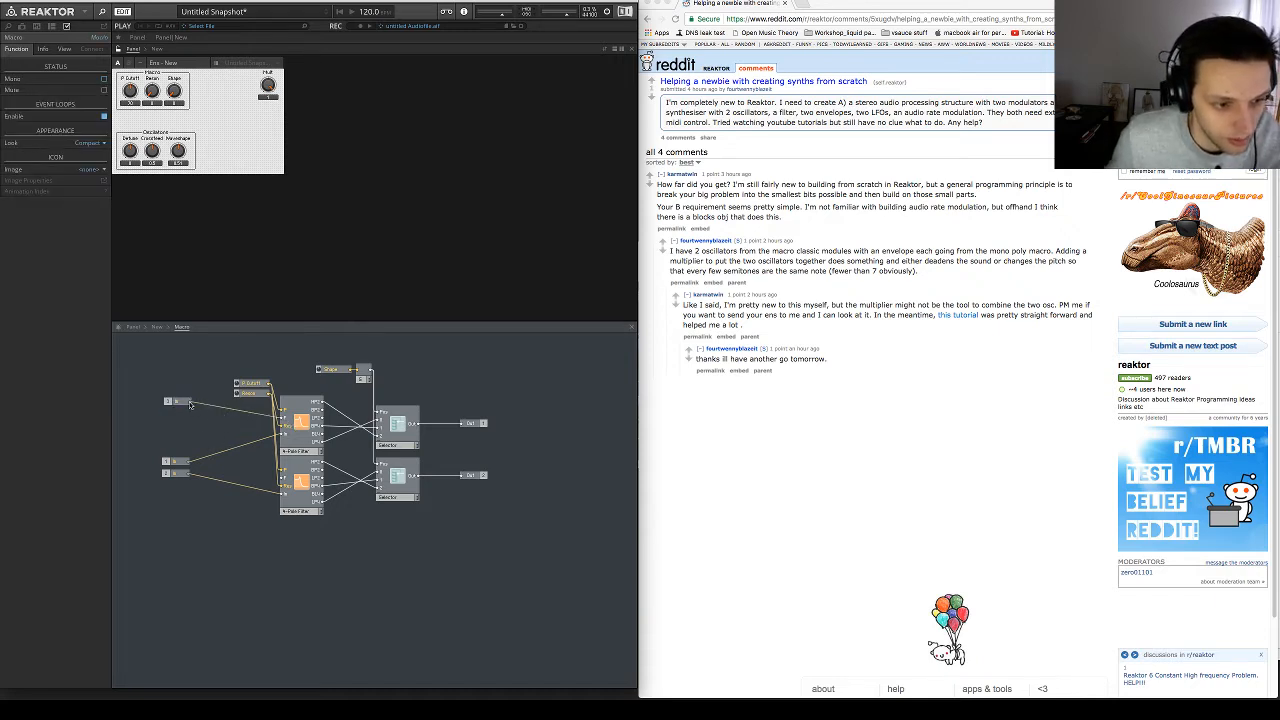
{"action": "left_click_drag", "start_coordinate": [190, 402], "coordinate": [283, 481]}
{"action": "left_click", "coordinate": [175, 406]}
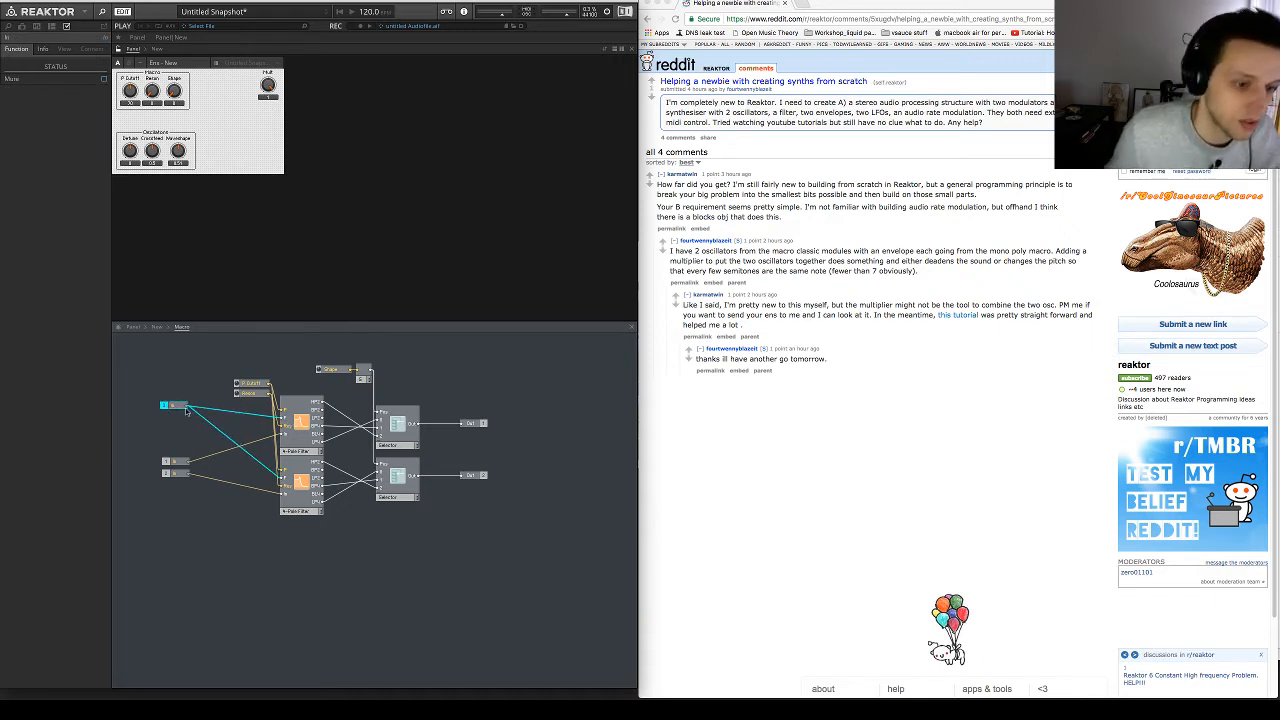
Rename the new input port and connect both Oscillators outputs to the filter macro's signal inputs in the parent structure
{"action": "left_click", "coordinate": [157, 329]}
{"action": "double_click", "coordinate": [272, 440]}
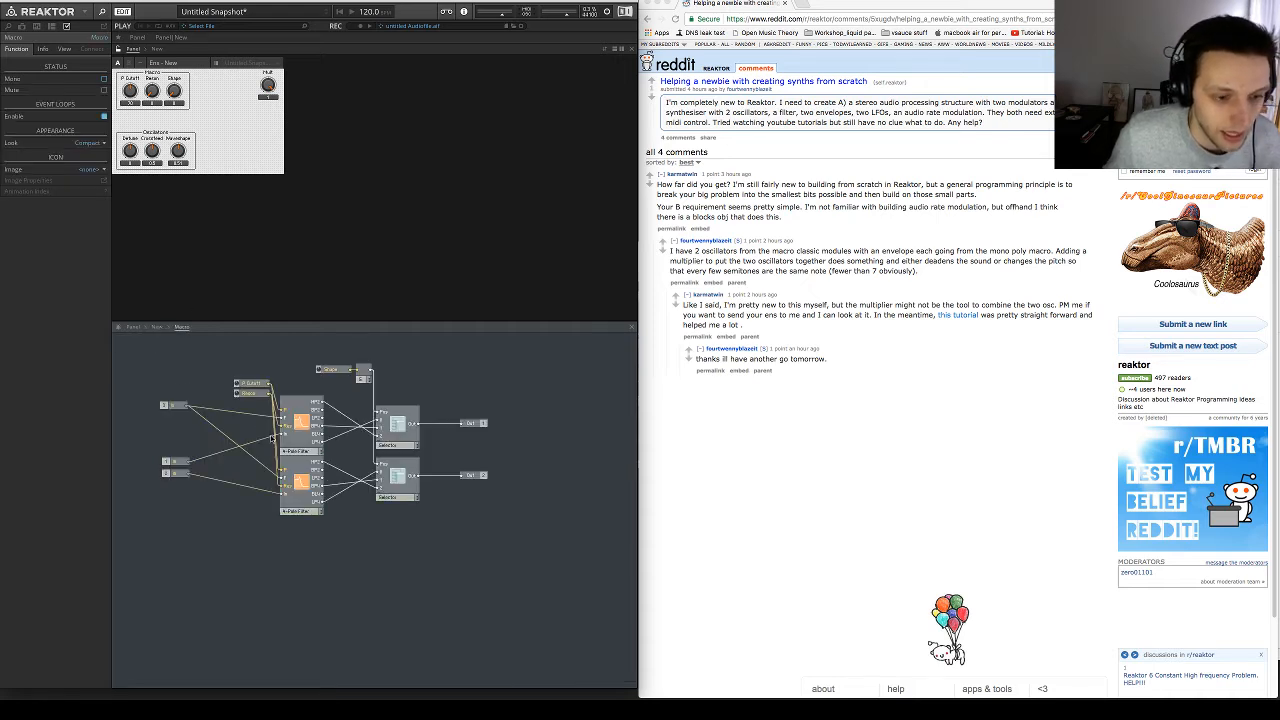
{"action": "left_click", "coordinate": [174, 406]}
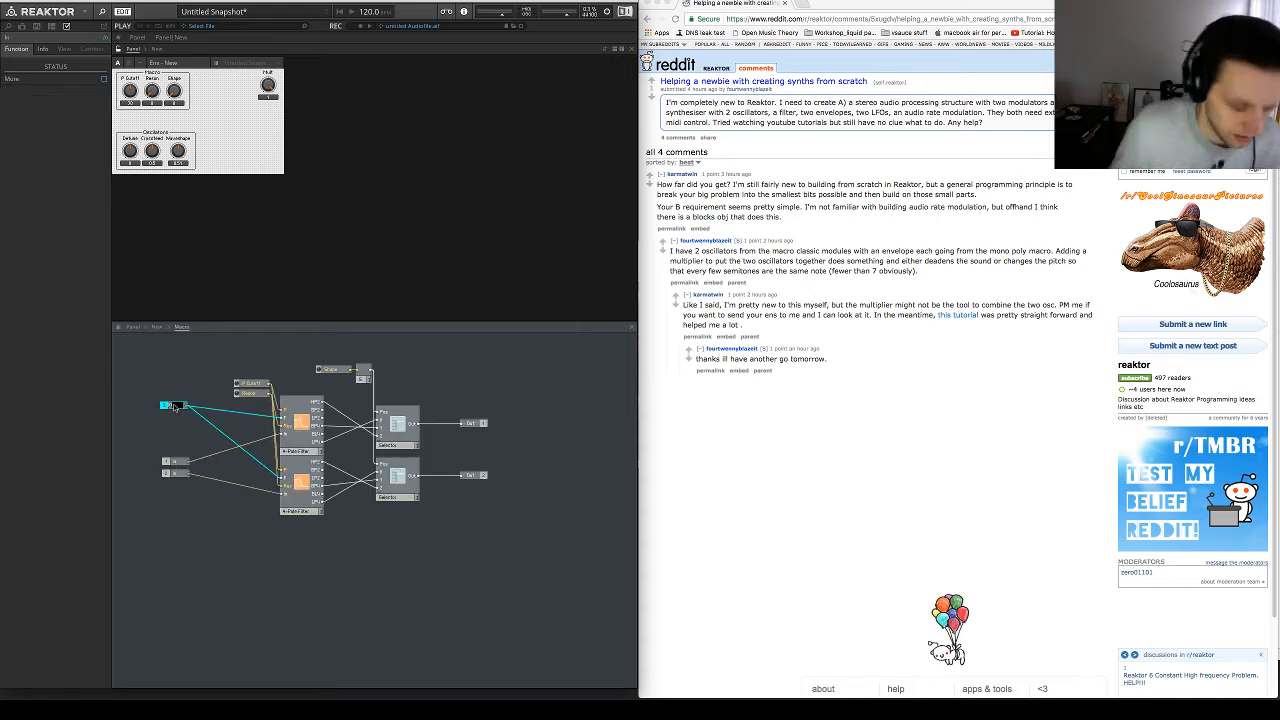
{"action": "left_click", "coordinate": [157, 328]}
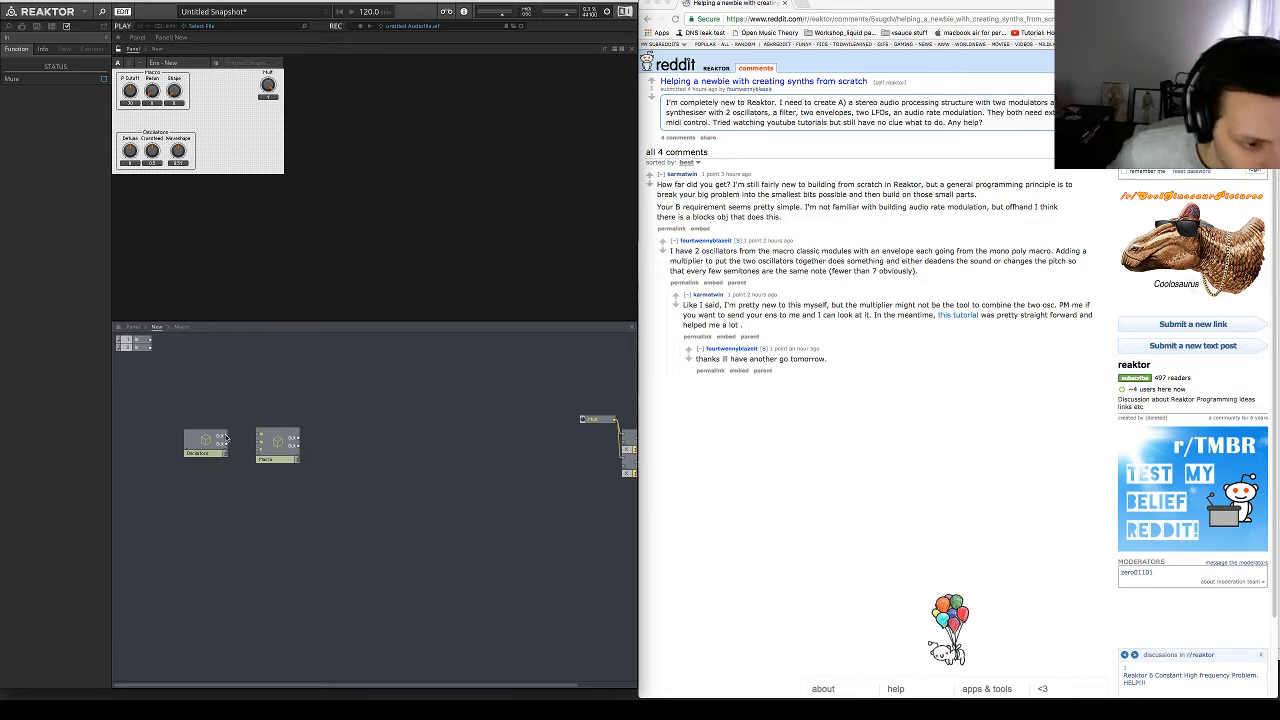
{"action": "left_click_drag", "start_coordinate": [226, 437], "coordinate": [261, 442]}
{"action": "left_click", "coordinate": [276, 450]}
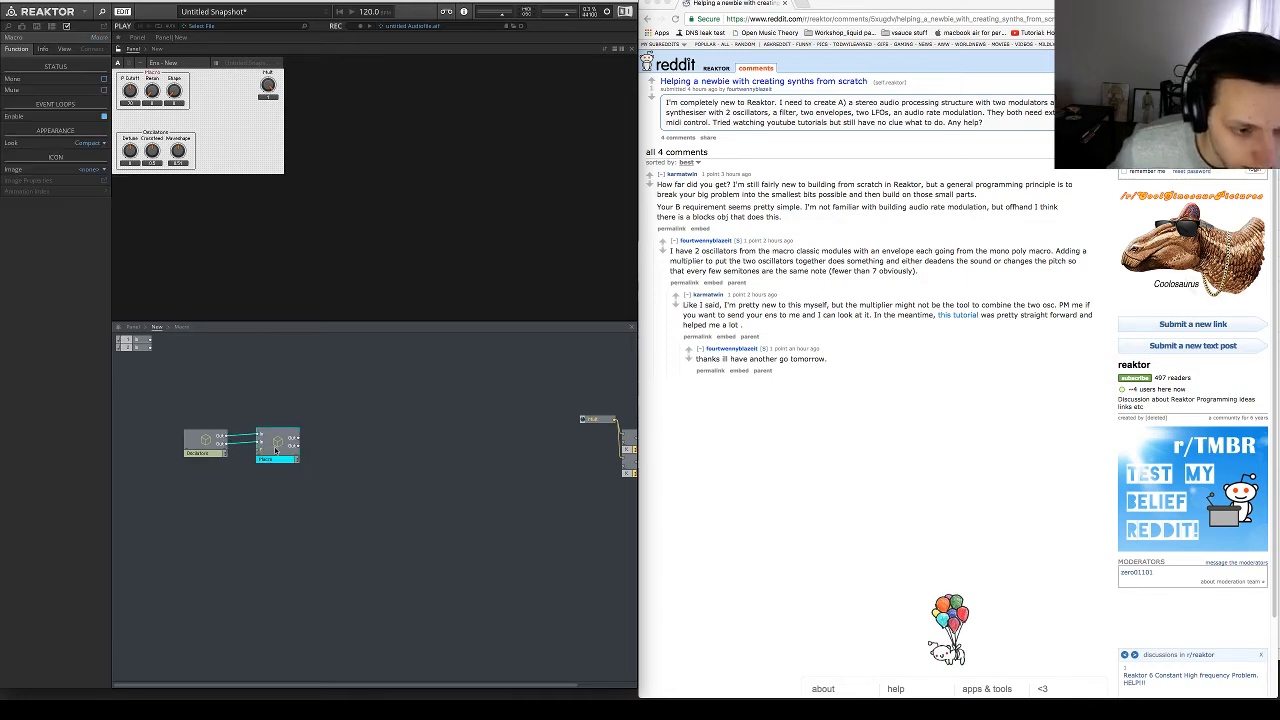
Look inside the filter macro, return to the parent structure and move the macro closer to the Oscillators macro
{"action": "double_click", "coordinate": [276, 450]}
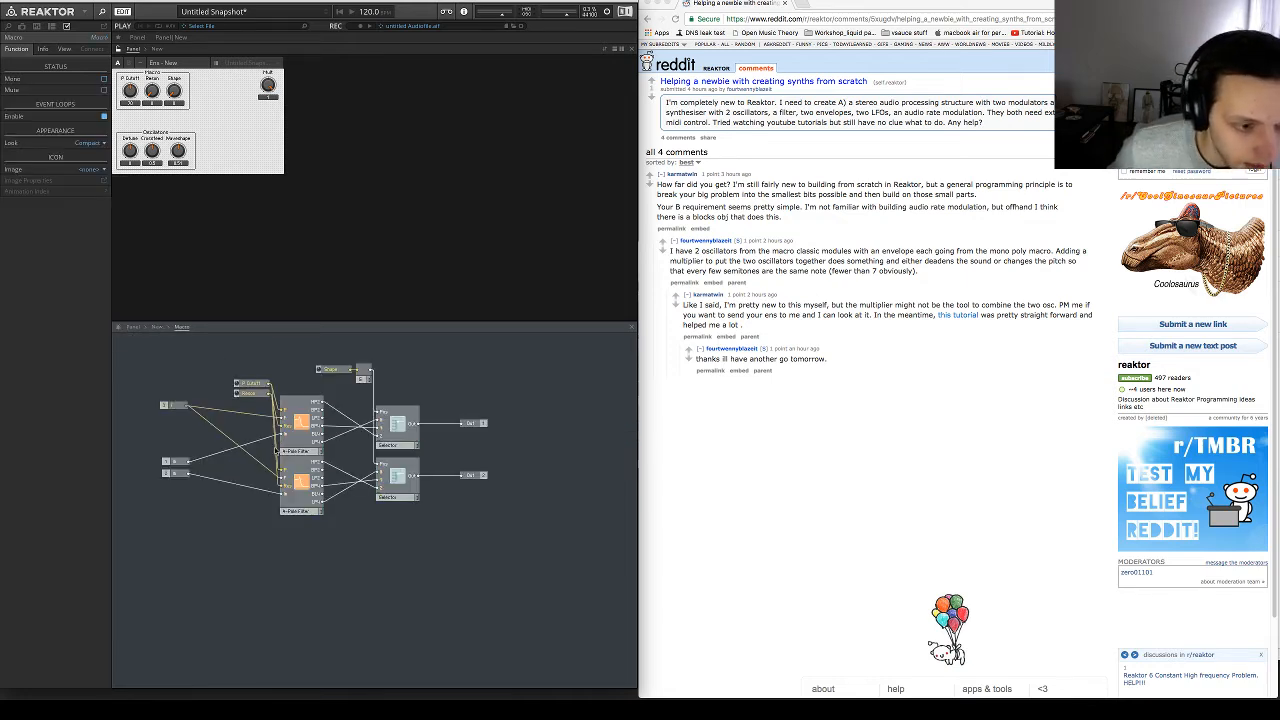
{"action": "left_click", "coordinate": [158, 327]}
{"action": "double_click", "coordinate": [297, 460]}
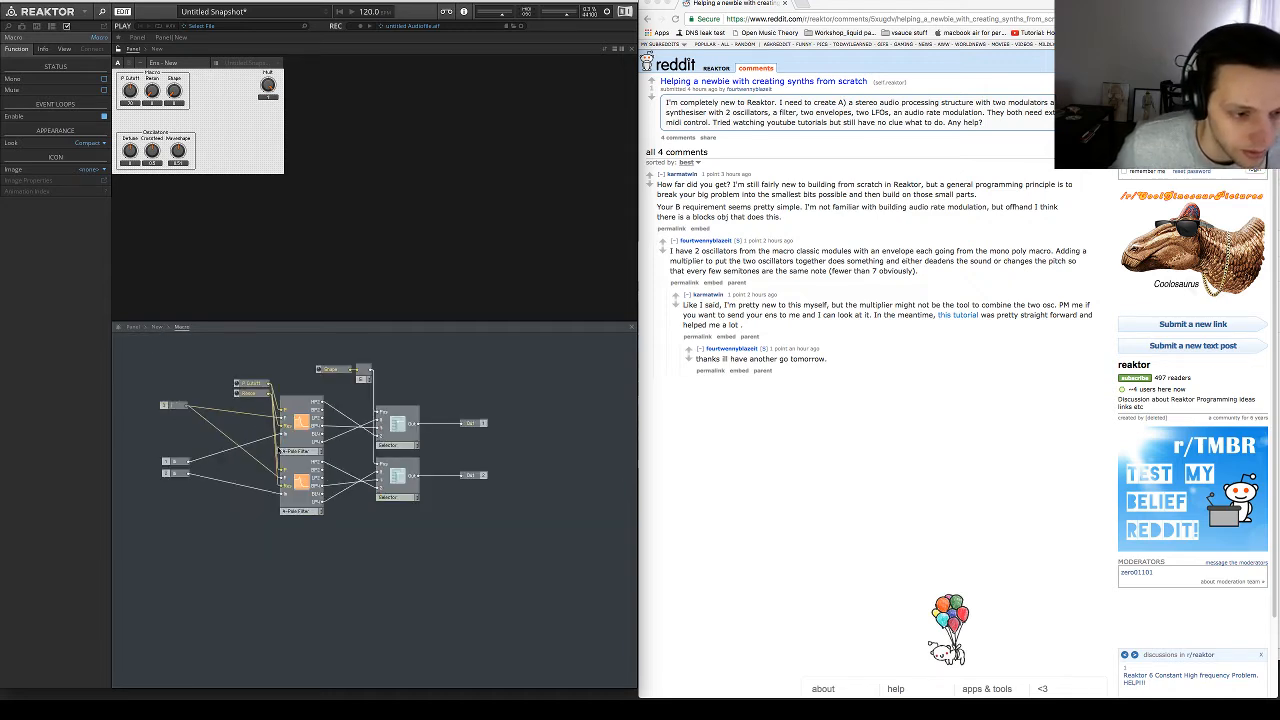
{"action": "left_click", "coordinate": [156, 327]}
{"action": "left_click_drag", "start_coordinate": [281, 459], "coordinate": [255, 461]}
{"action": "double_click", "coordinate": [254, 468]}
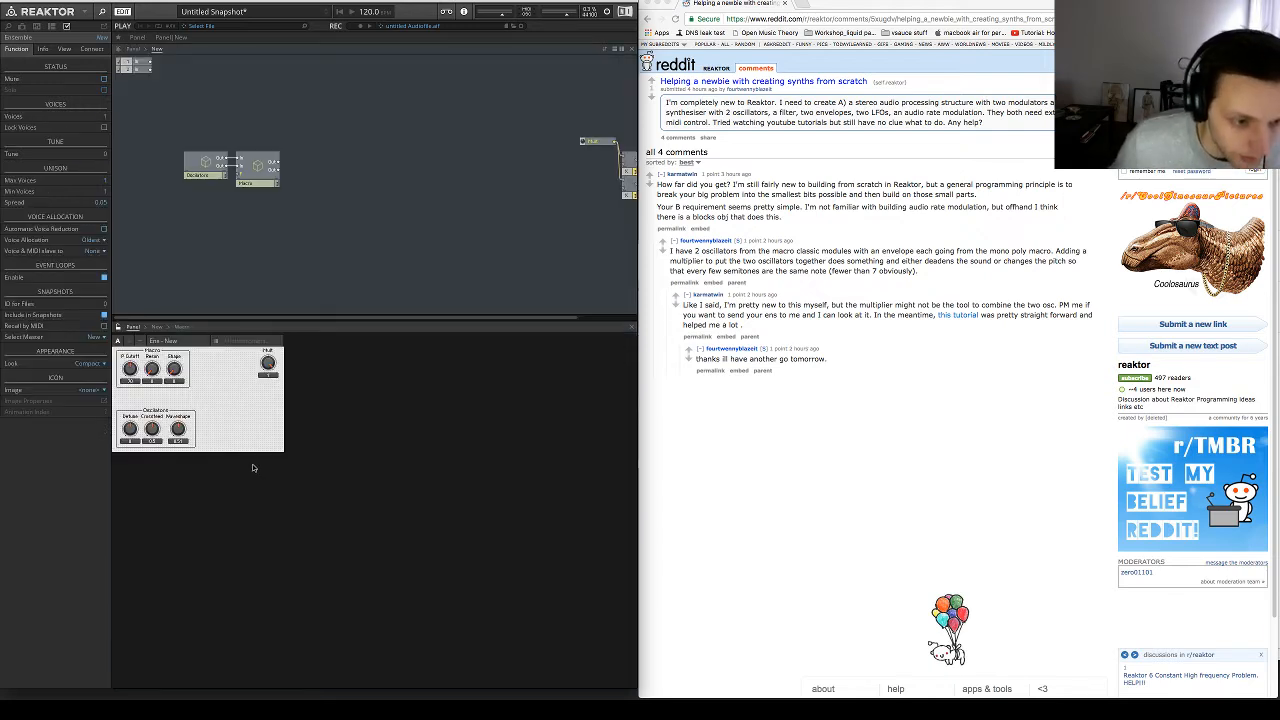
{"action": "double_click", "coordinate": [240, 400]}
{"action": "double_click", "coordinate": [240, 258]}
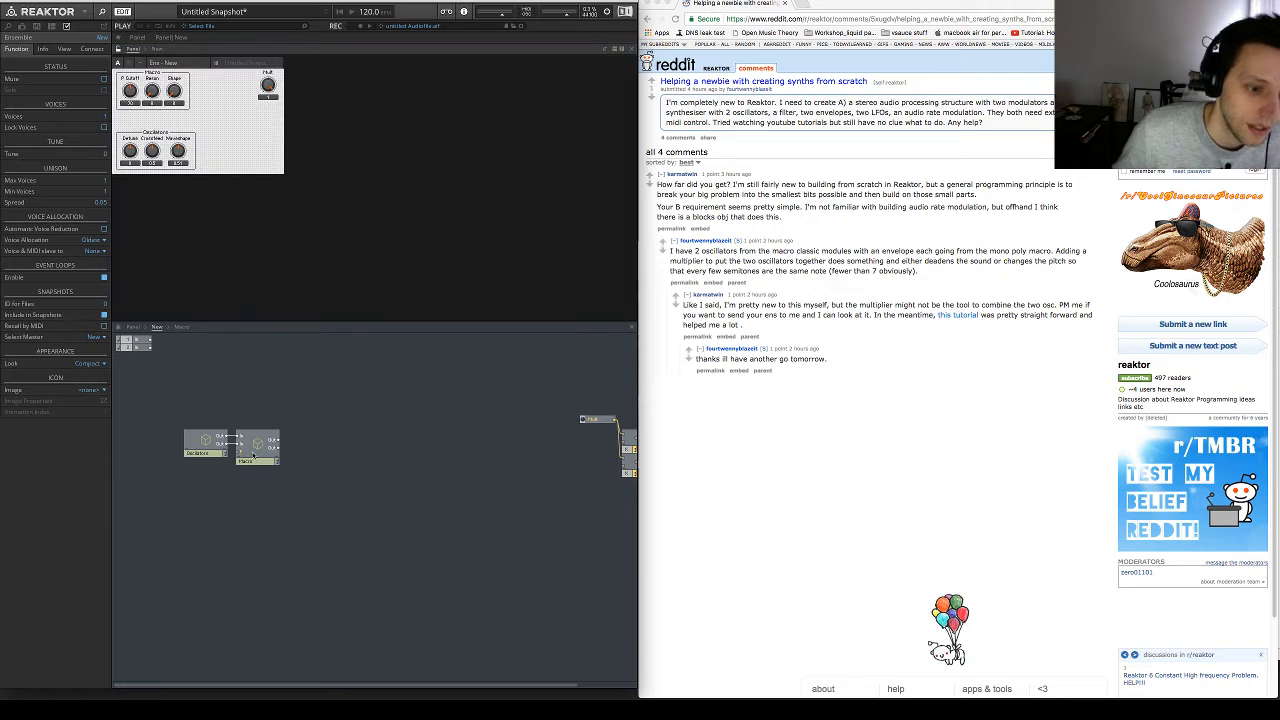
Rename the filter macro as Filter and place its panel group beside the Oscillators group
{"action": "double_click", "coordinate": [253, 462]}
{"action": "key", "text": "BackSpace"}
{"action": "type", "text": "Filte"}
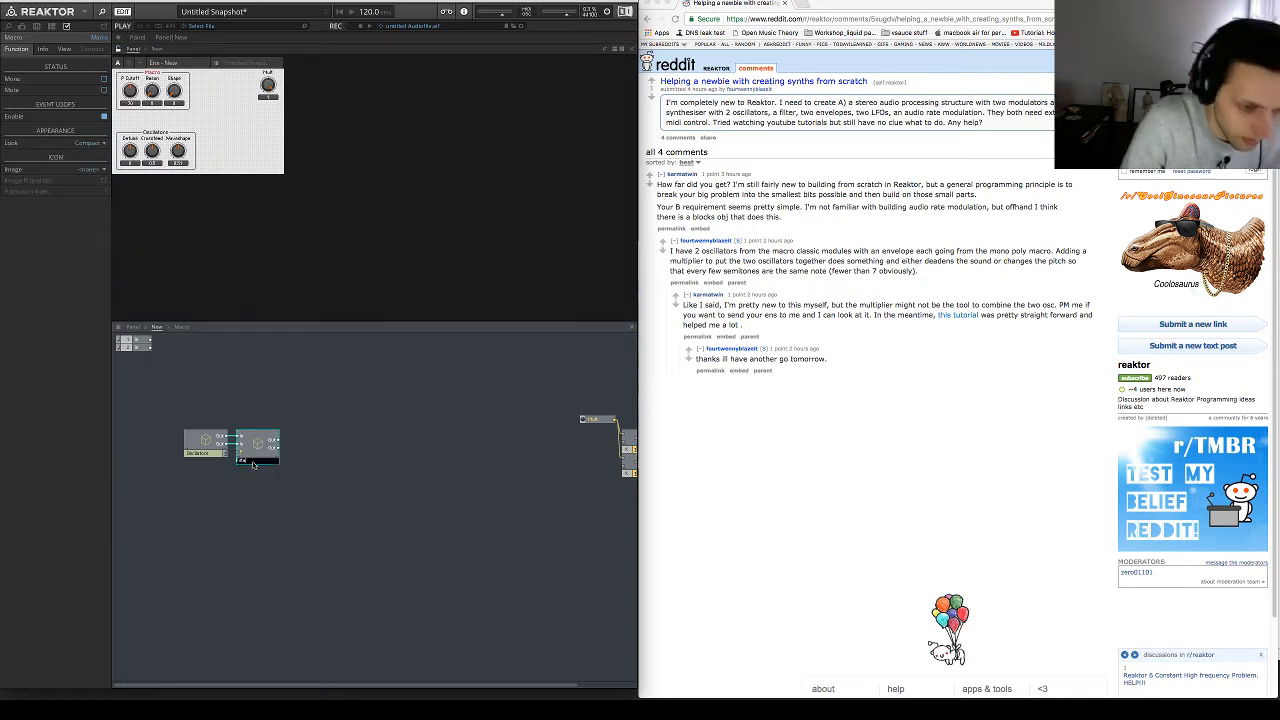
{"action": "type", "text": "r"}
{"action": "key", "text": "Return"}
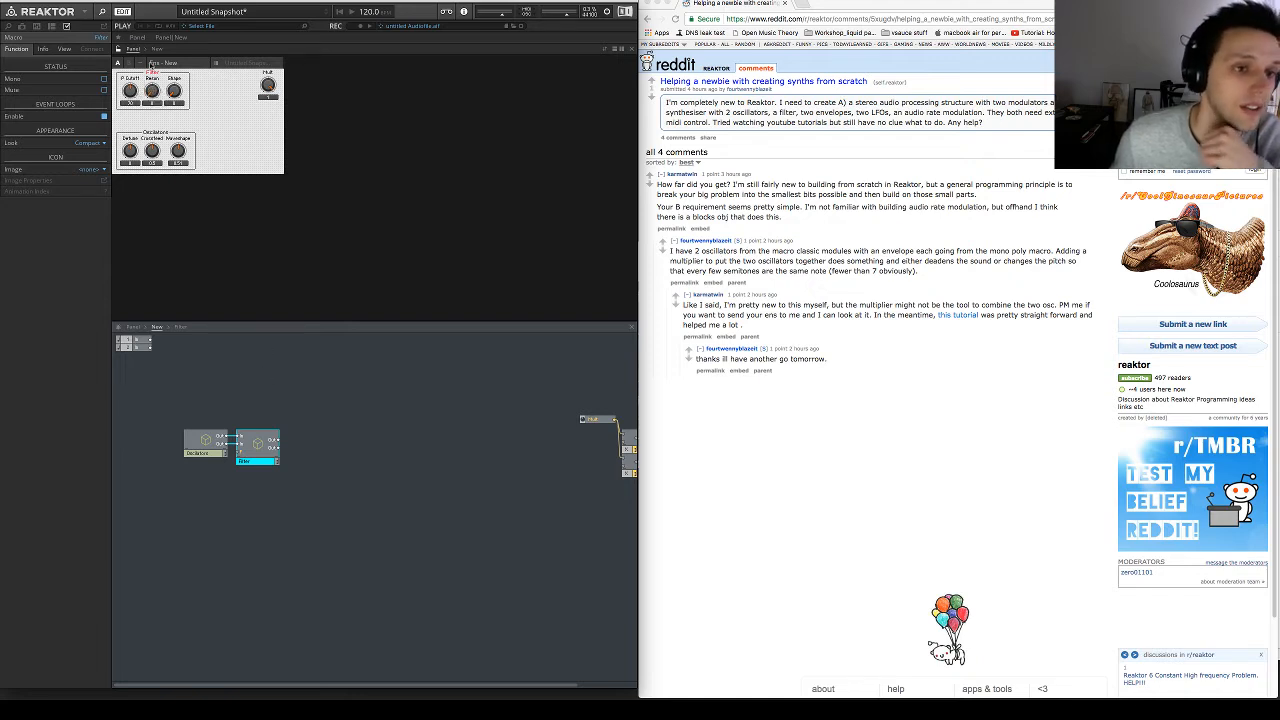
{"action": "left_click_drag", "start_coordinate": [151, 64], "coordinate": [234, 136]}
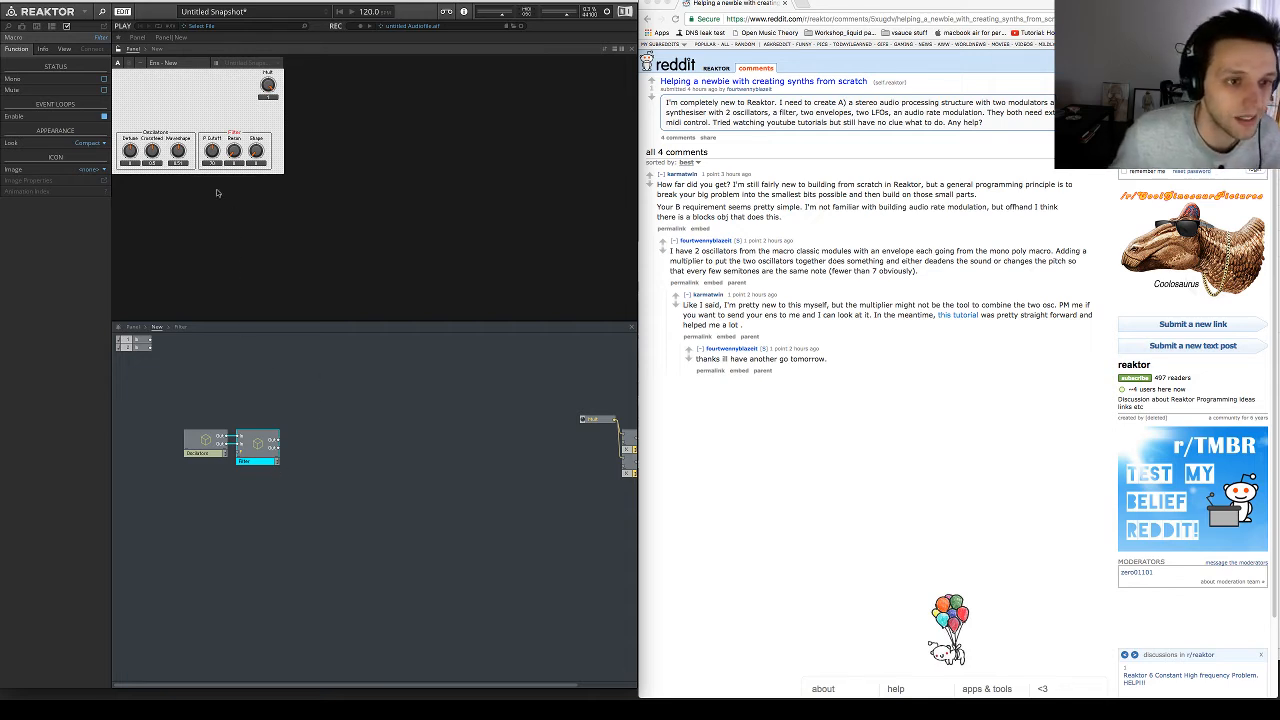
Open the Filter macro and insert an ADSR envelope module below the two filters
{"action": "double_click", "coordinate": [256, 447]}
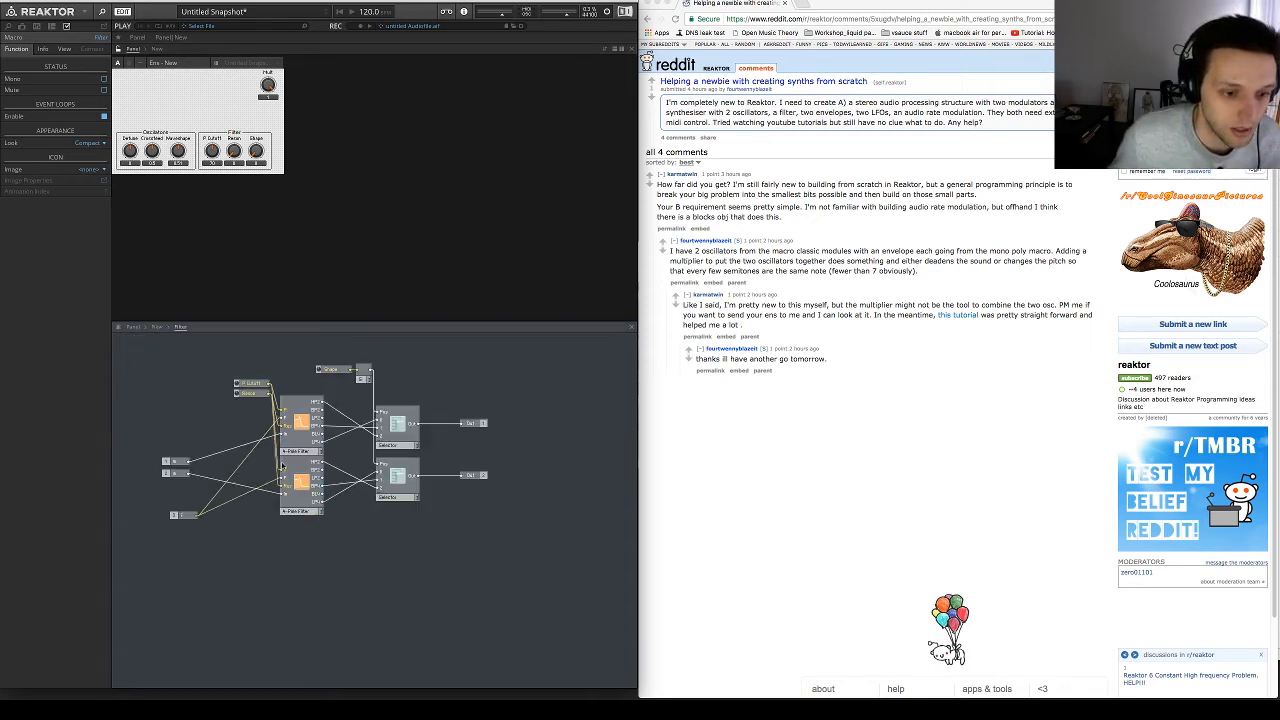
{"action": "right_click", "coordinate": [290, 567]}
{"action": "mouse_move", "coordinate": [318, 573]}
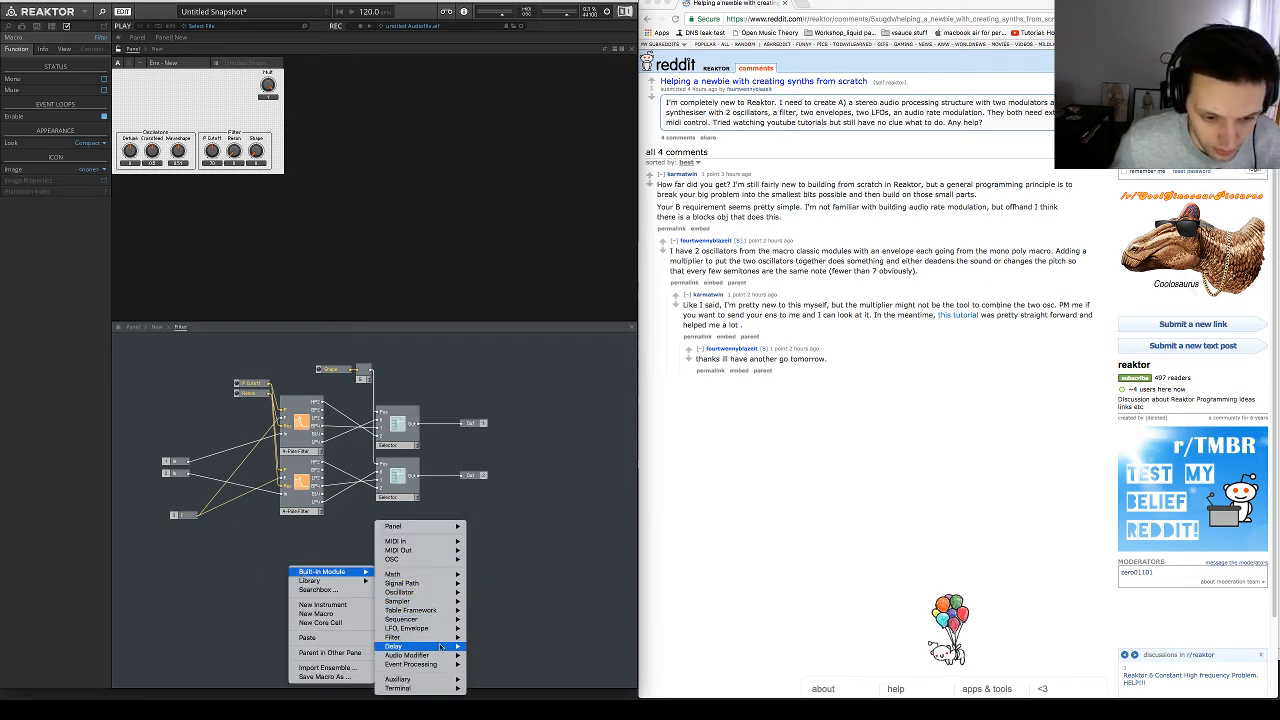
{"action": "mouse_move", "coordinate": [443, 611]}
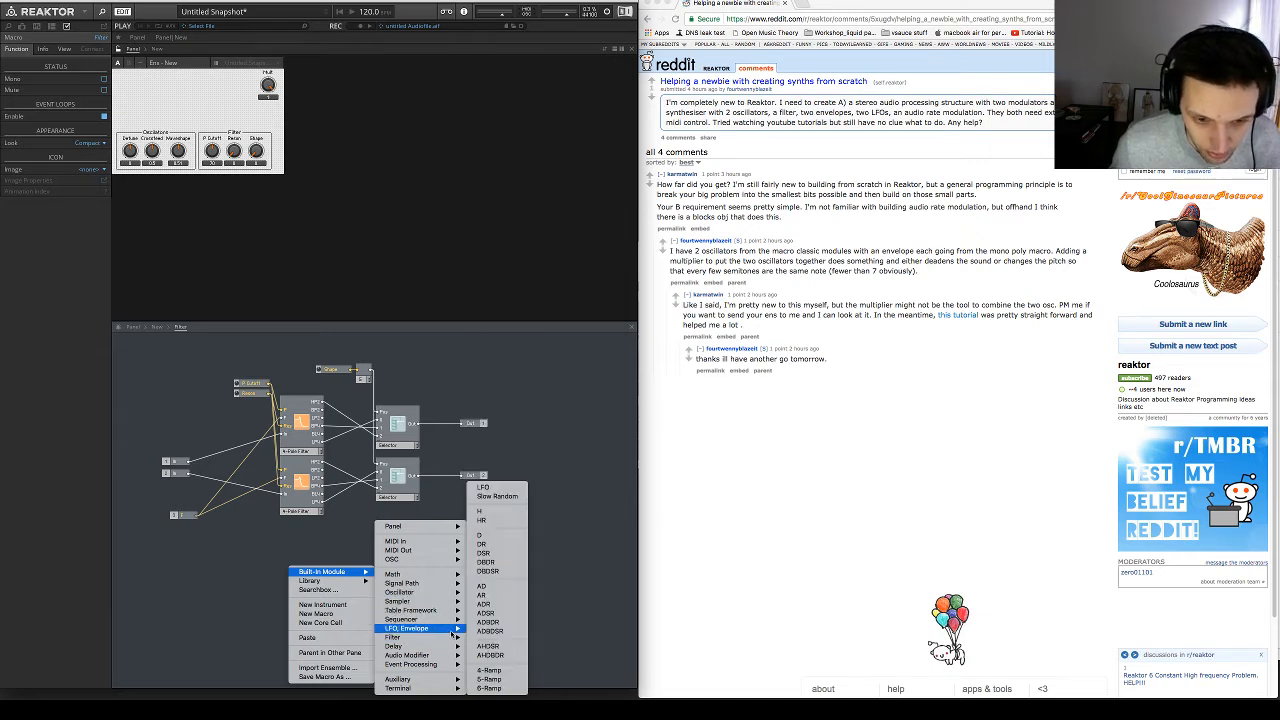
{"action": "left_click", "coordinate": [490, 622]}
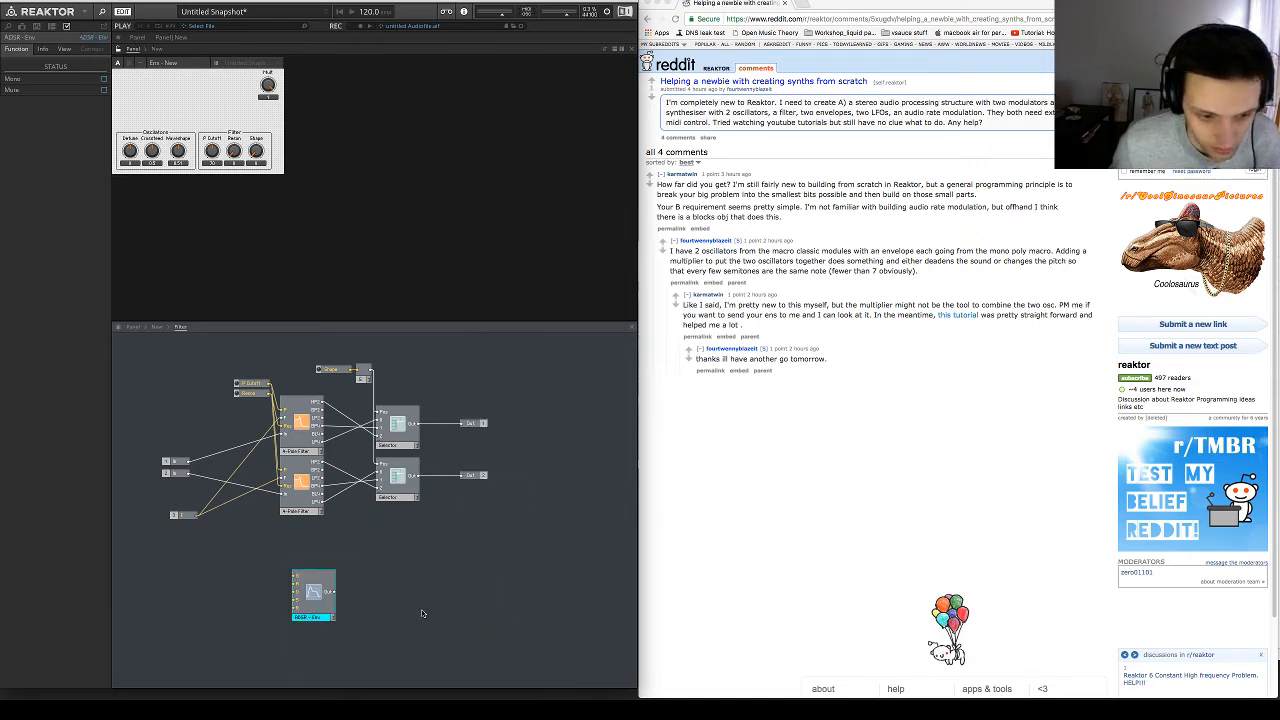
{"action": "left_click_drag", "start_coordinate": [305, 613], "coordinate": [306, 603]}
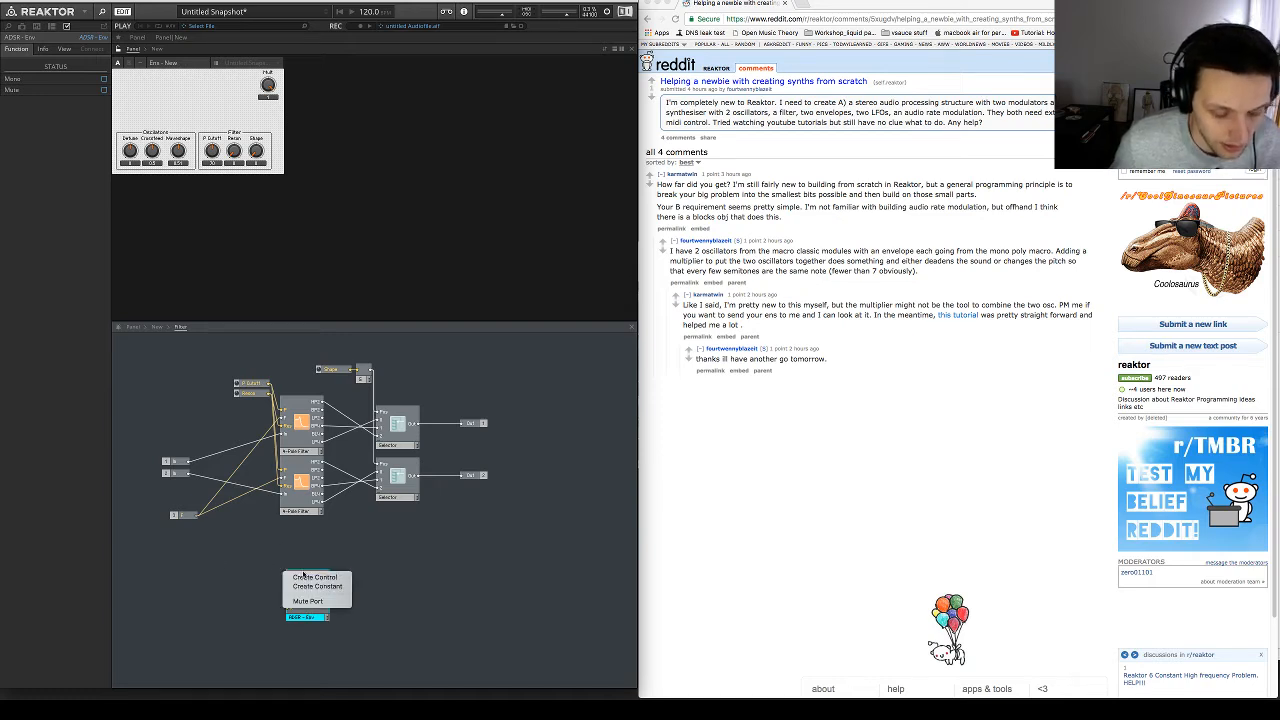
Insert a MIDI Gate module beside the ADSR envelope and wire it to the envelope's gate input
{"action": "right_click", "coordinate": [230, 570]}
{"action": "mouse_move", "coordinate": [250, 567]}
{"action": "mouse_move", "coordinate": [349, 541]}
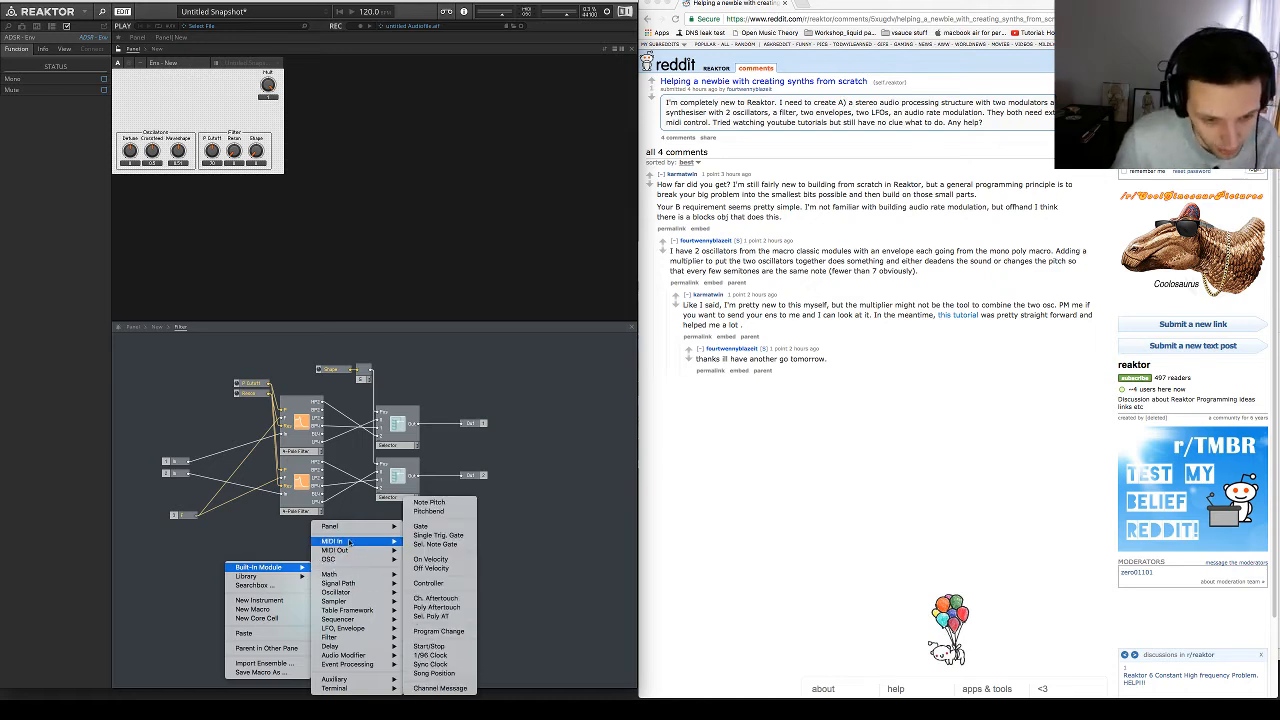
{"action": "left_click", "coordinate": [422, 526]}
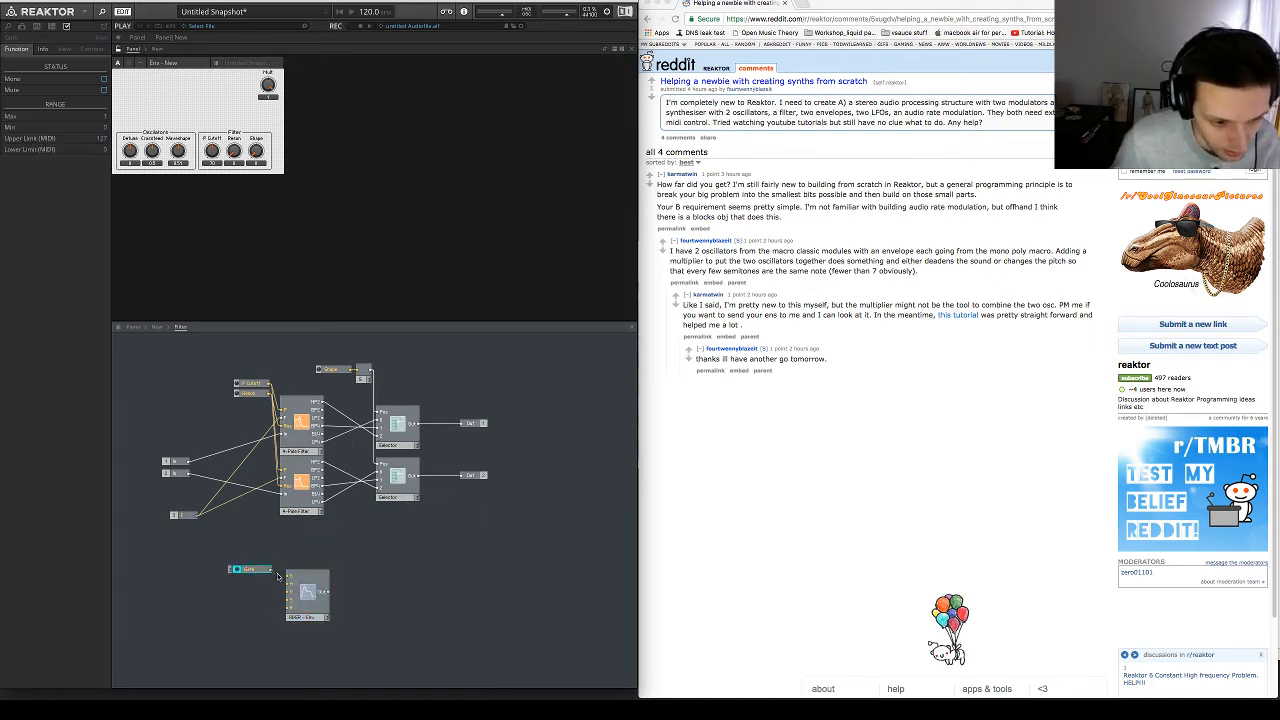
{"action": "left_click_drag", "start_coordinate": [256, 574], "coordinate": [258, 581]}
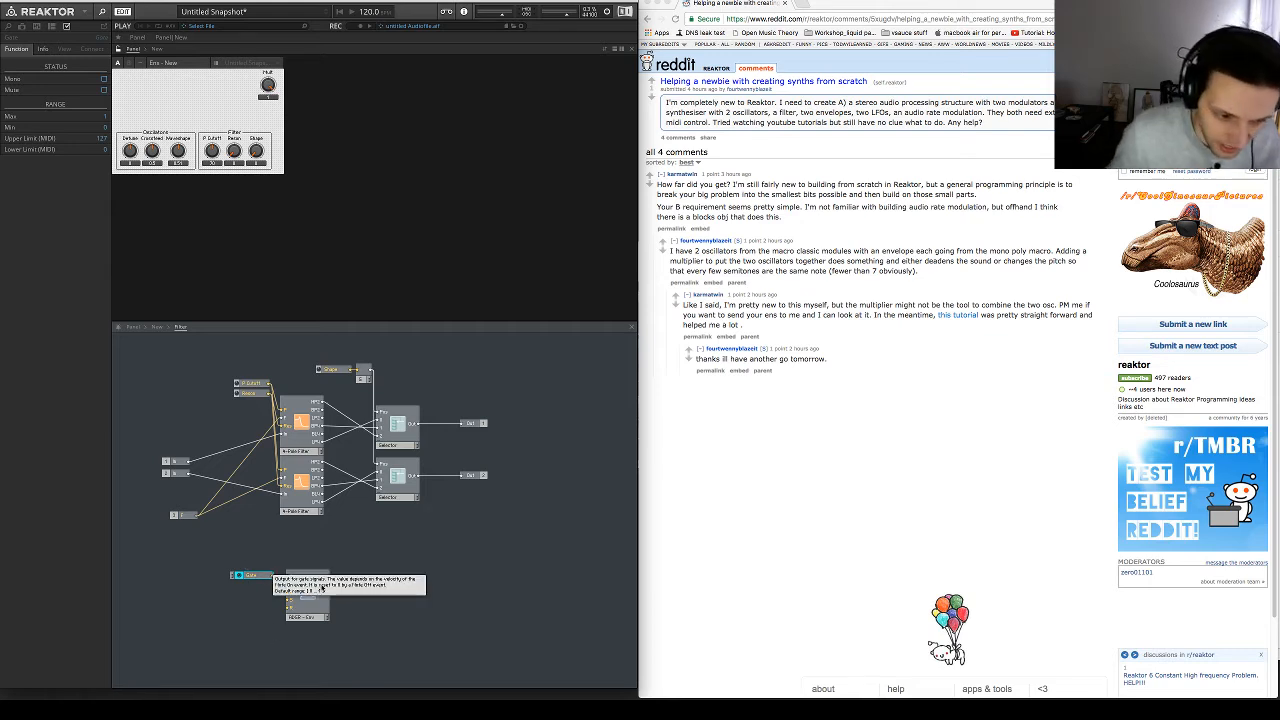
Create controls for the ADSR envelope's attack, decay, sustain and release inputs
{"action": "right_click", "coordinate": [287, 589]}
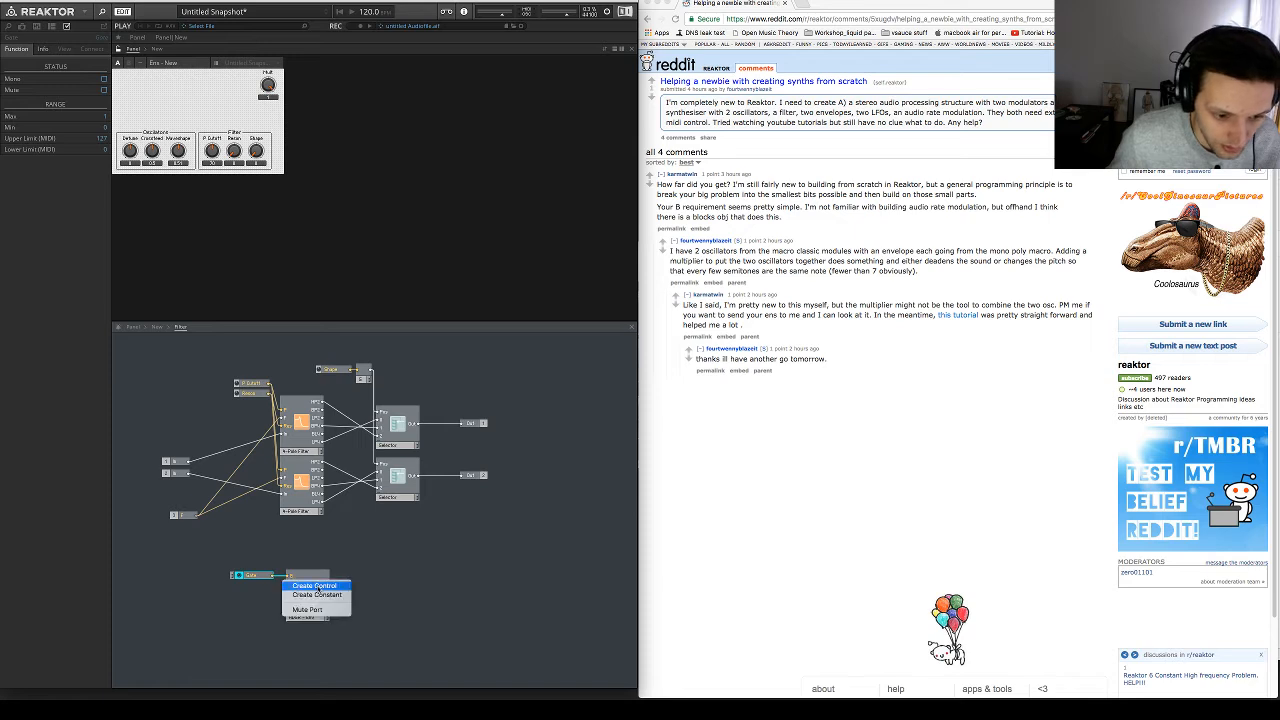
{"action": "left_click", "coordinate": [316, 586]}
{"action": "right_click", "coordinate": [289, 592]}
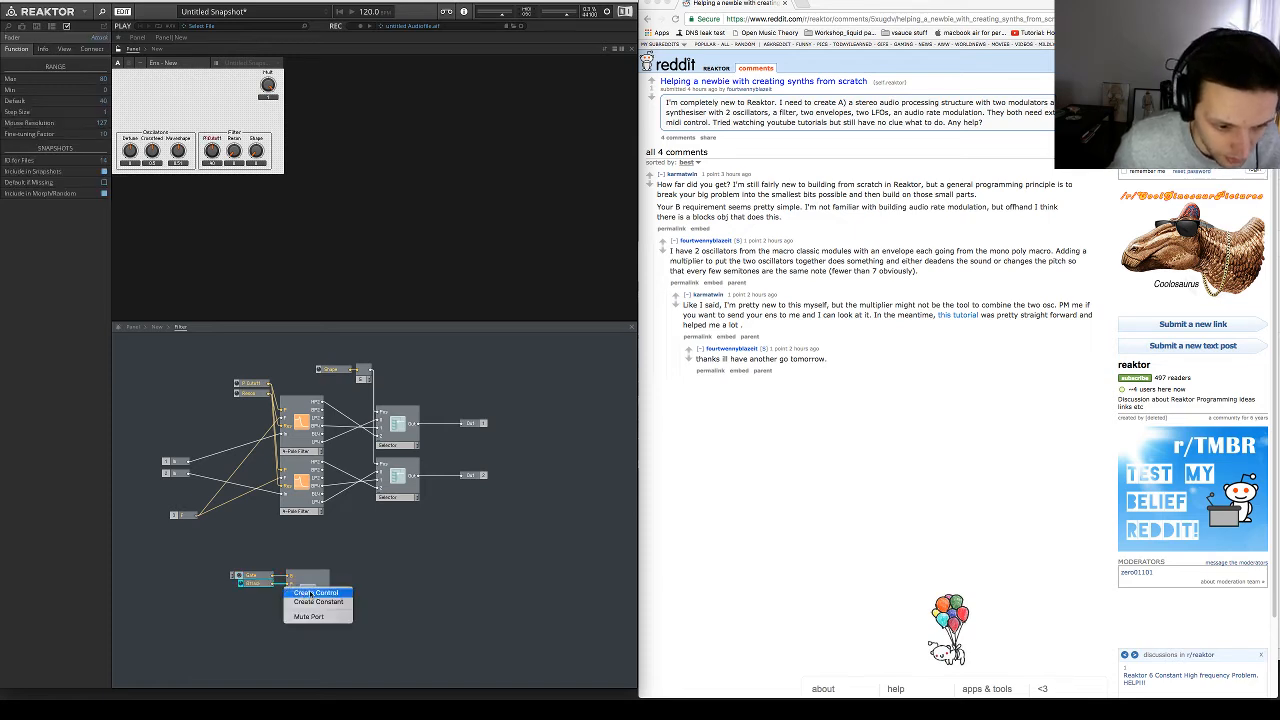
{"action": "left_click", "coordinate": [312, 592]}
{"action": "right_click", "coordinate": [287, 601]}
{"action": "left_click", "coordinate": [312, 599]}
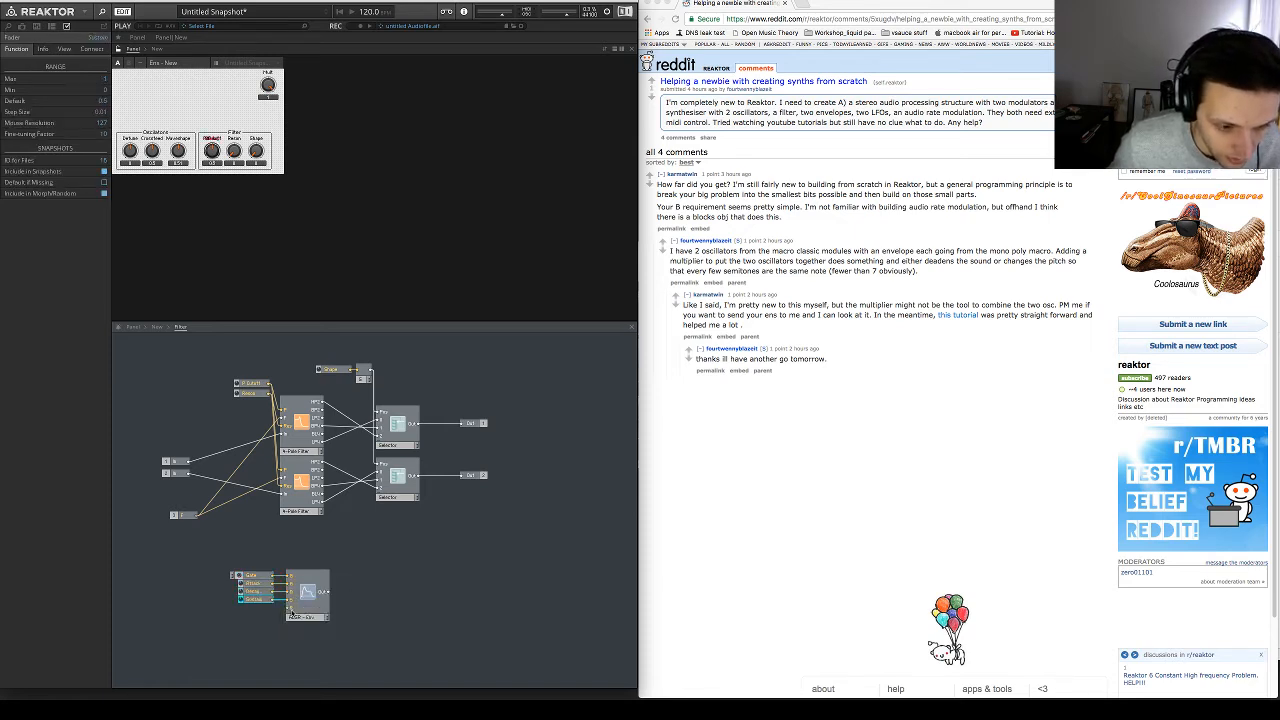
{"action": "right_click", "coordinate": [289, 612]}
{"action": "left_click", "coordinate": [318, 609]}
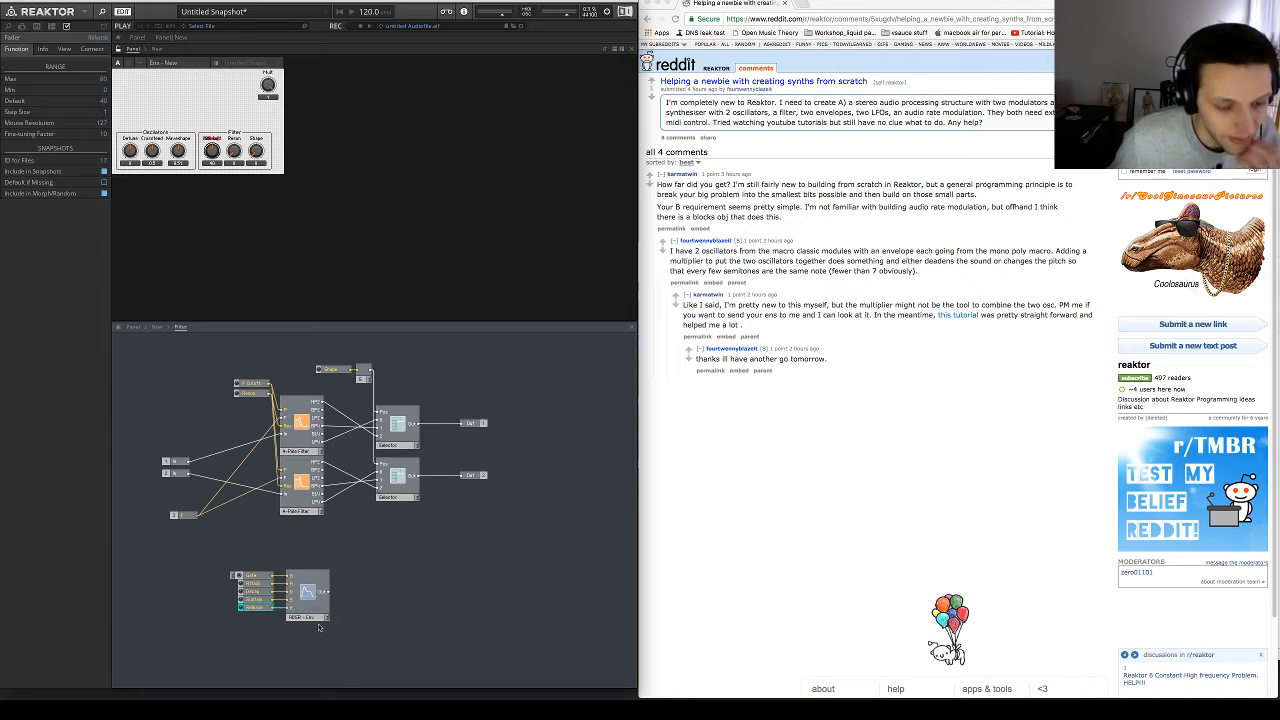
Shift the envelope with its controls, the lowest input port and the cutoff and resonance controls left to make room
{"action": "left_click_drag", "start_coordinate": [320, 627], "coordinate": [228, 562]}
{"action": "left_click_drag", "start_coordinate": [310, 600], "coordinate": [224, 596]}
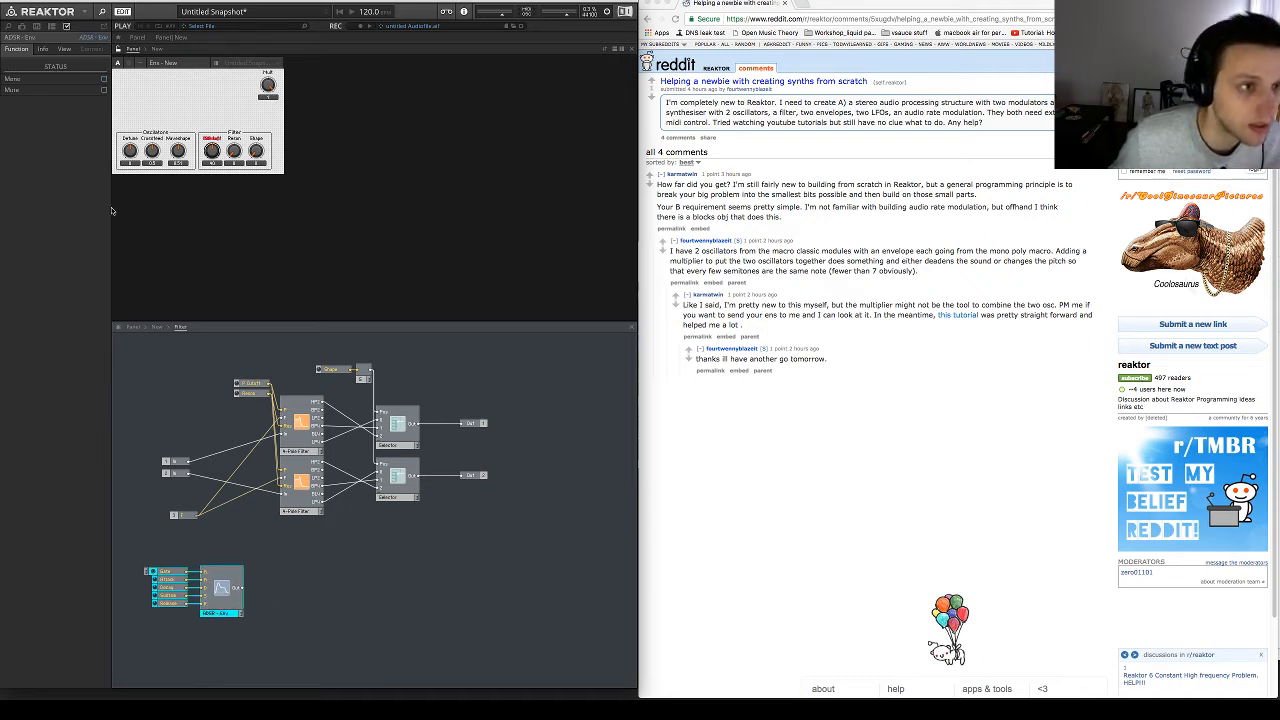
{"action": "left_click", "coordinate": [43, 49]}
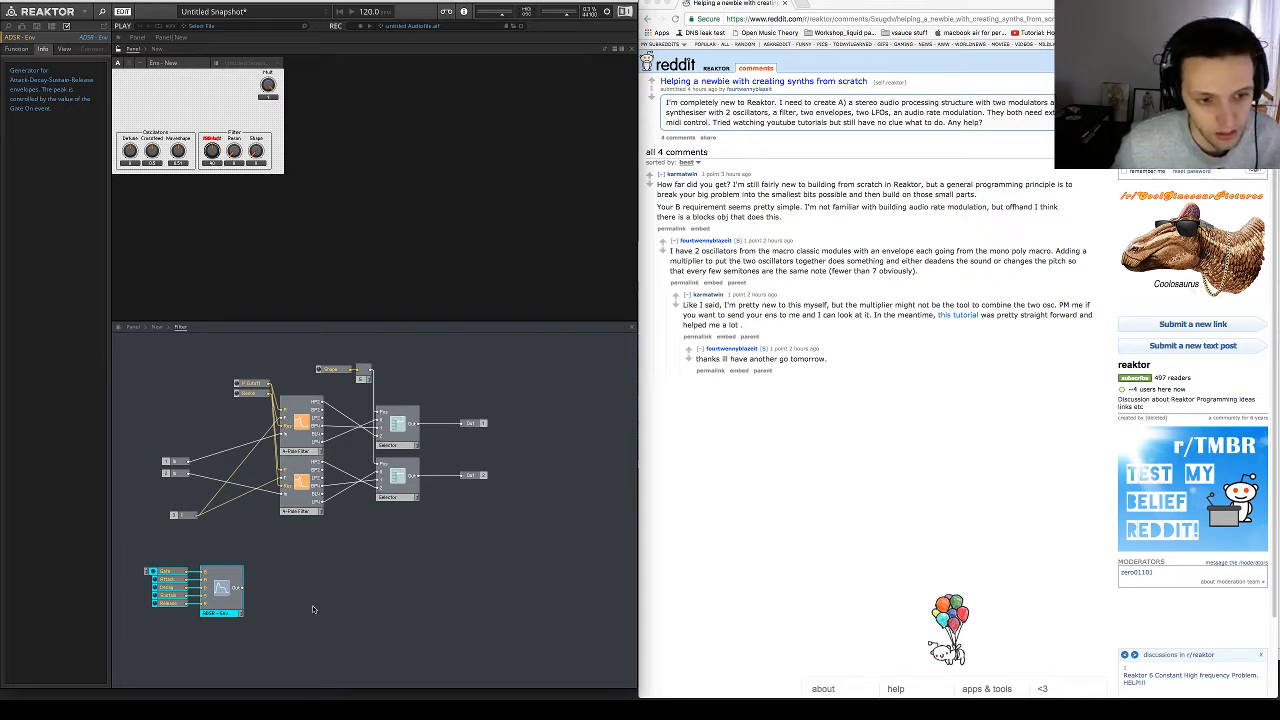
{"action": "left_click", "coordinate": [166, 516]}
{"action": "left_click_drag", "start_coordinate": [246, 370], "coordinate": [200, 407]}
{"action": "left_click", "coordinate": [250, 374]}
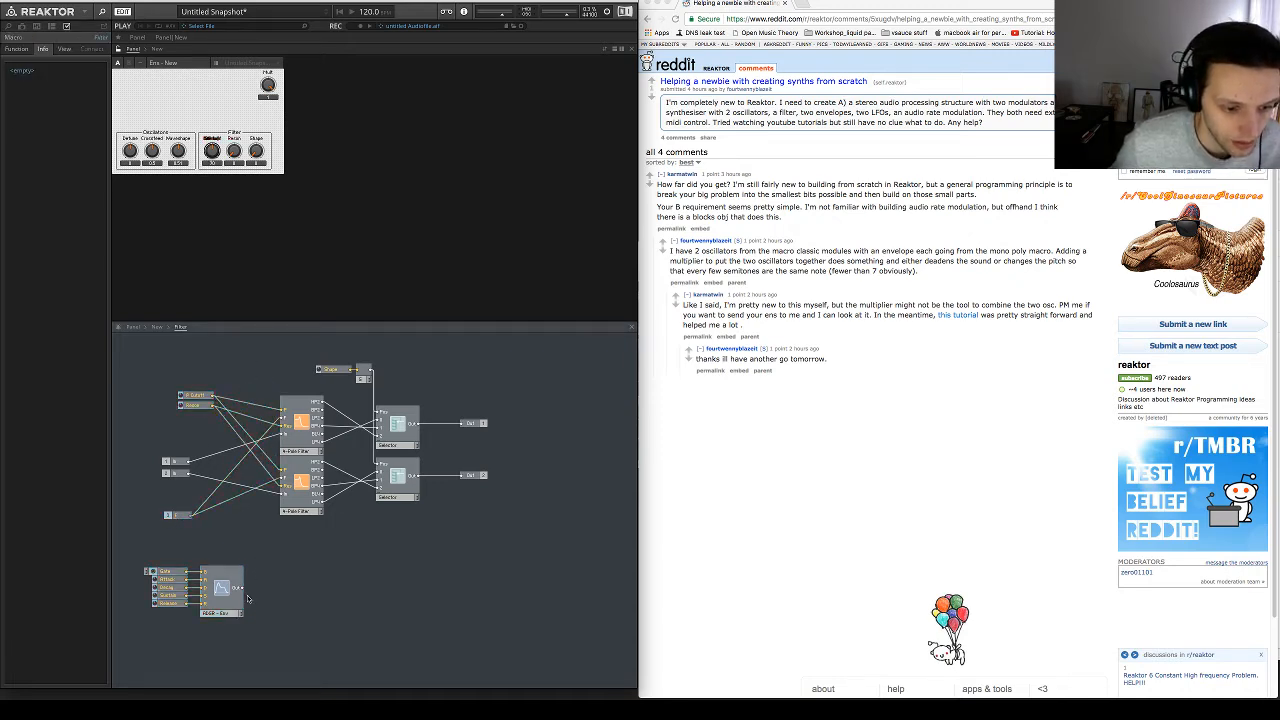
Insert an Add module beside the envelope and create a control named Amount on its first input
{"action": "mouse_move", "coordinate": [242, 588]}
{"action": "left_mouse_down"}
{"action": "mouse_move", "coordinate": [286, 591]}
{"action": "mouse_move", "coordinate": [256, 589]}
{"action": "left_mouse_up"}
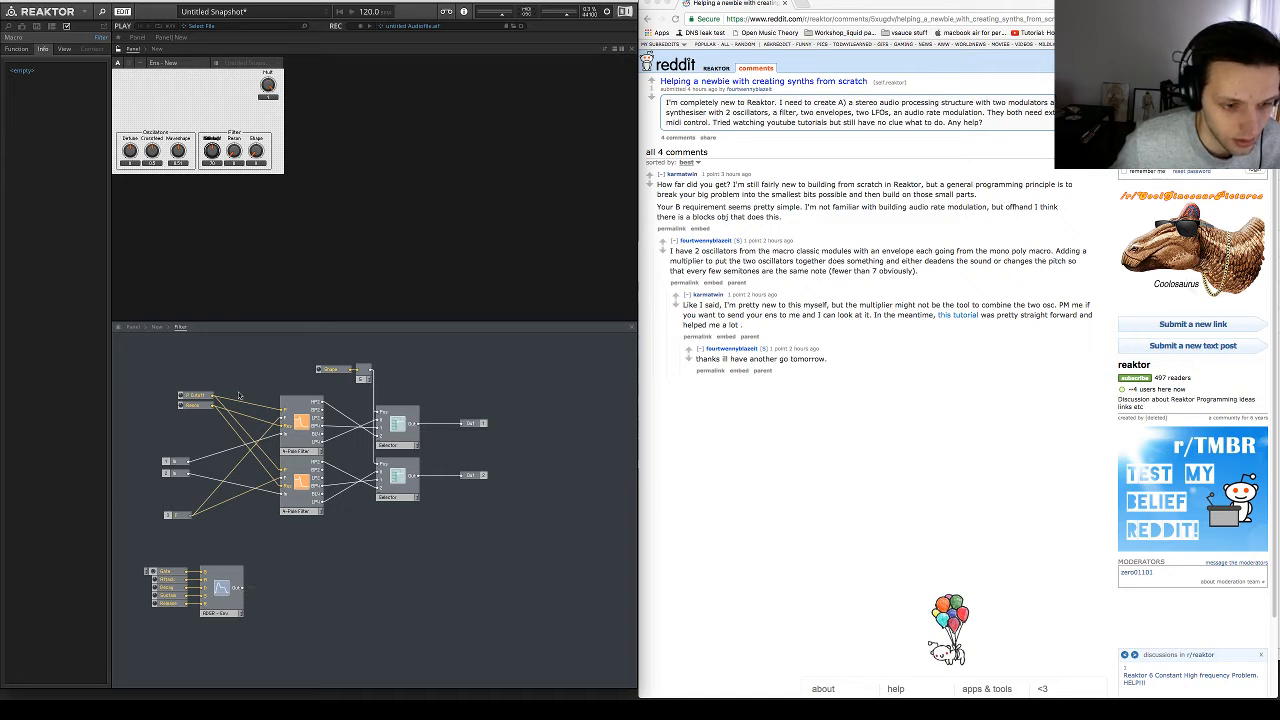
{"action": "right_click", "coordinate": [274, 563]}
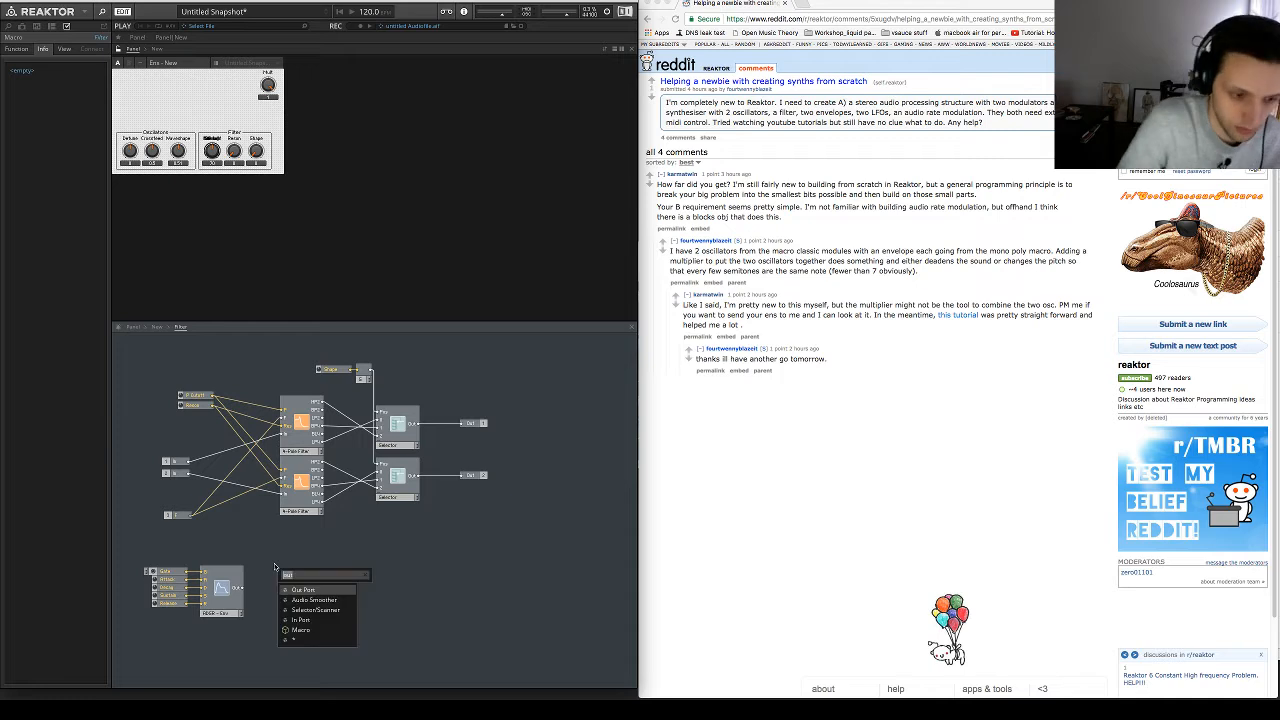
{"action": "left_click", "coordinate": [285, 574]}
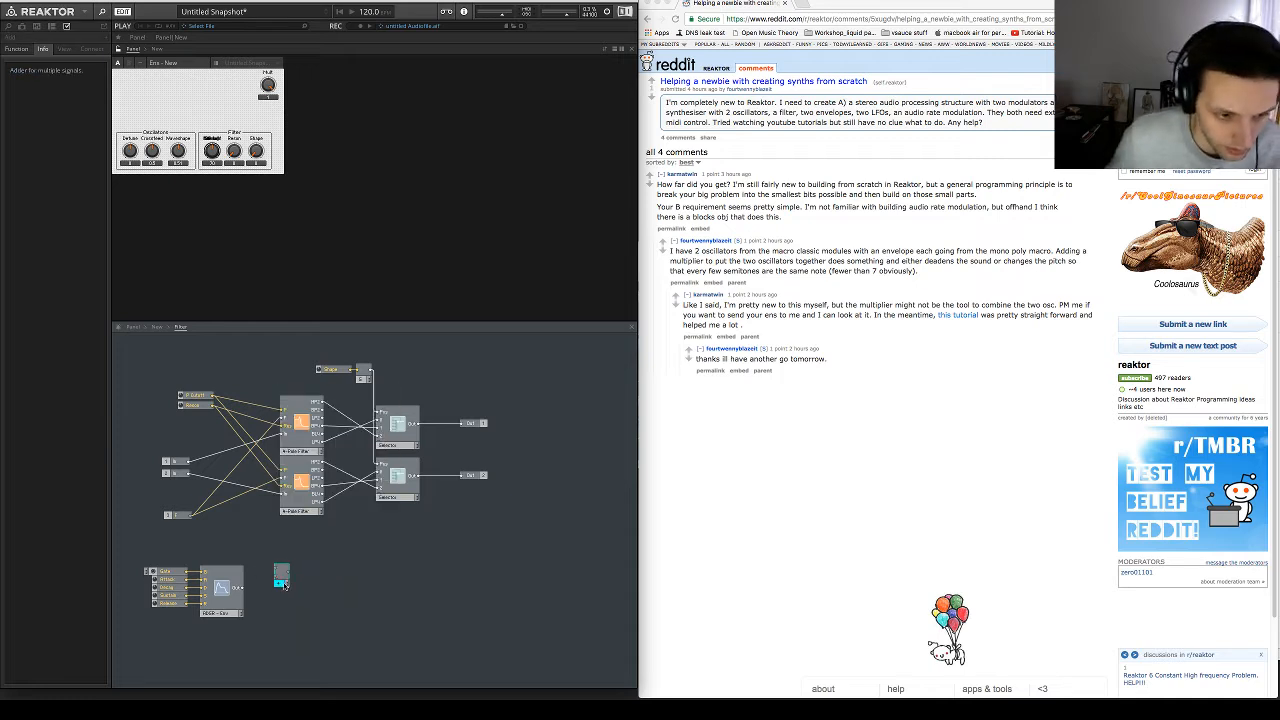
{"action": "left_click_drag", "start_coordinate": [275, 578], "coordinate": [250, 432]}
{"action": "left_click_drag", "start_coordinate": [270, 500], "coordinate": [289, 567]}
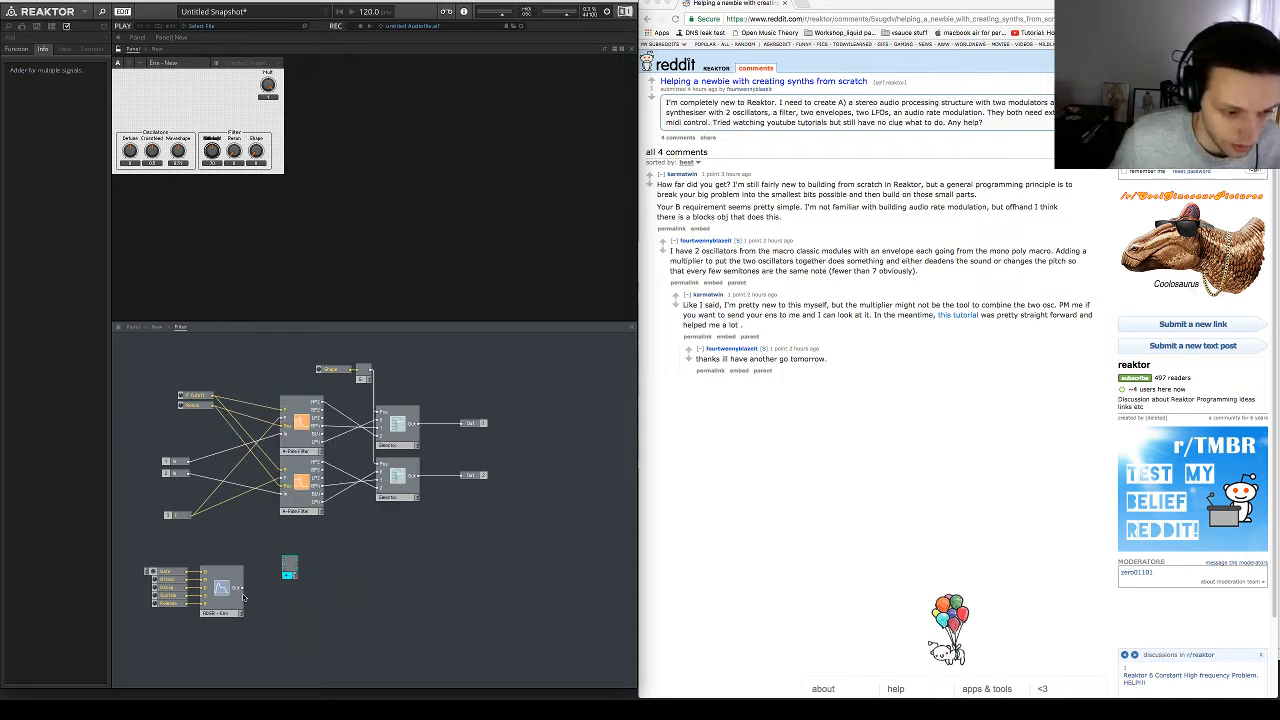
{"action": "right_click", "coordinate": [281, 558]}
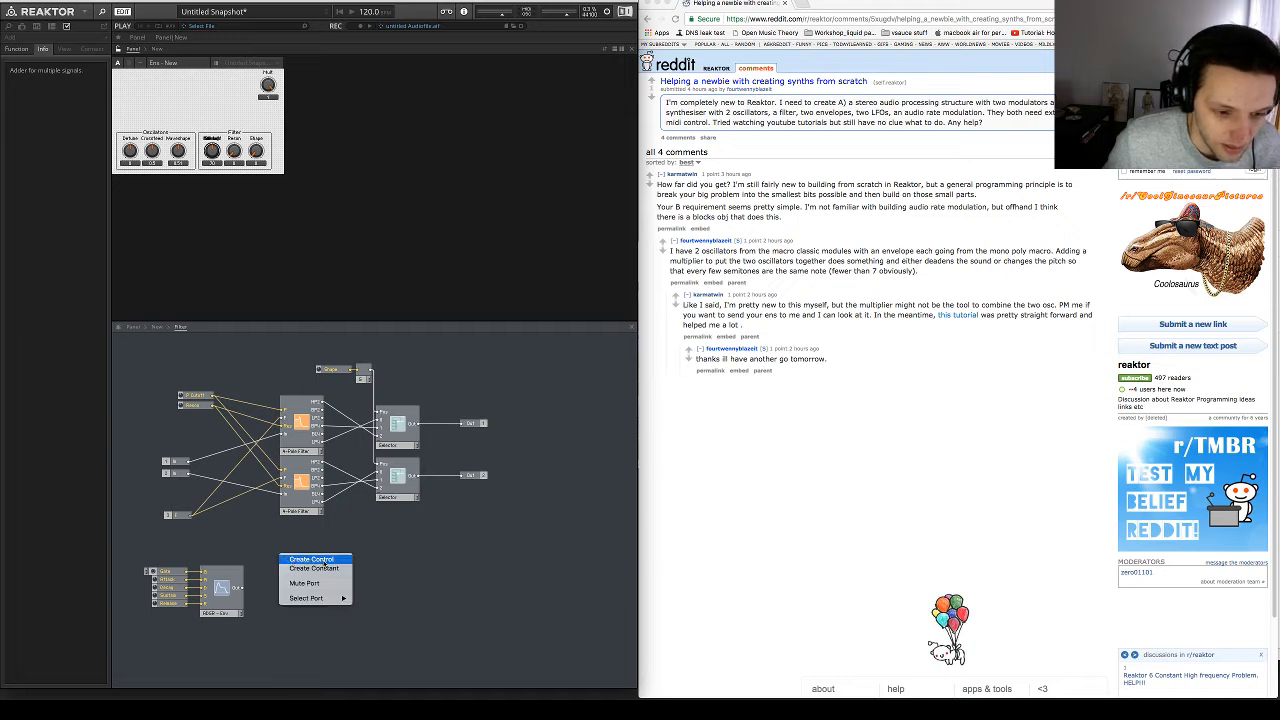
{"action": "left_click", "coordinate": [294, 569]}
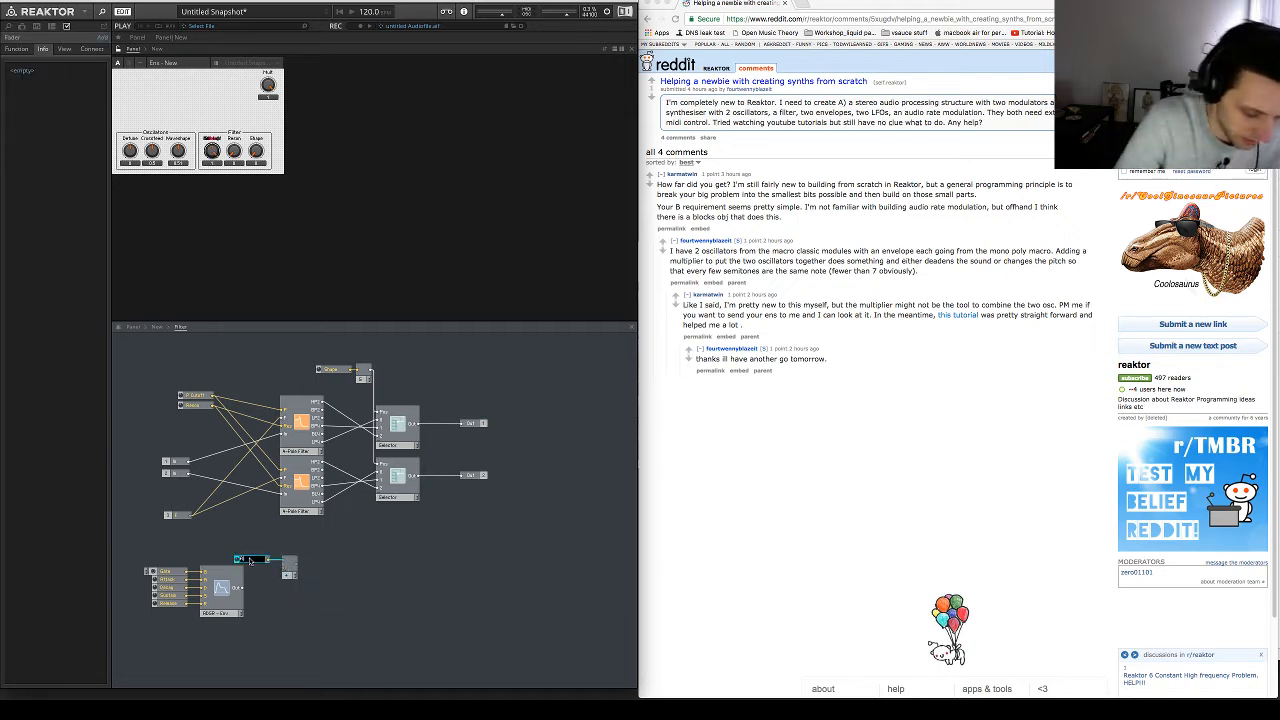
{"action": "left_click", "coordinate": [250, 561]}
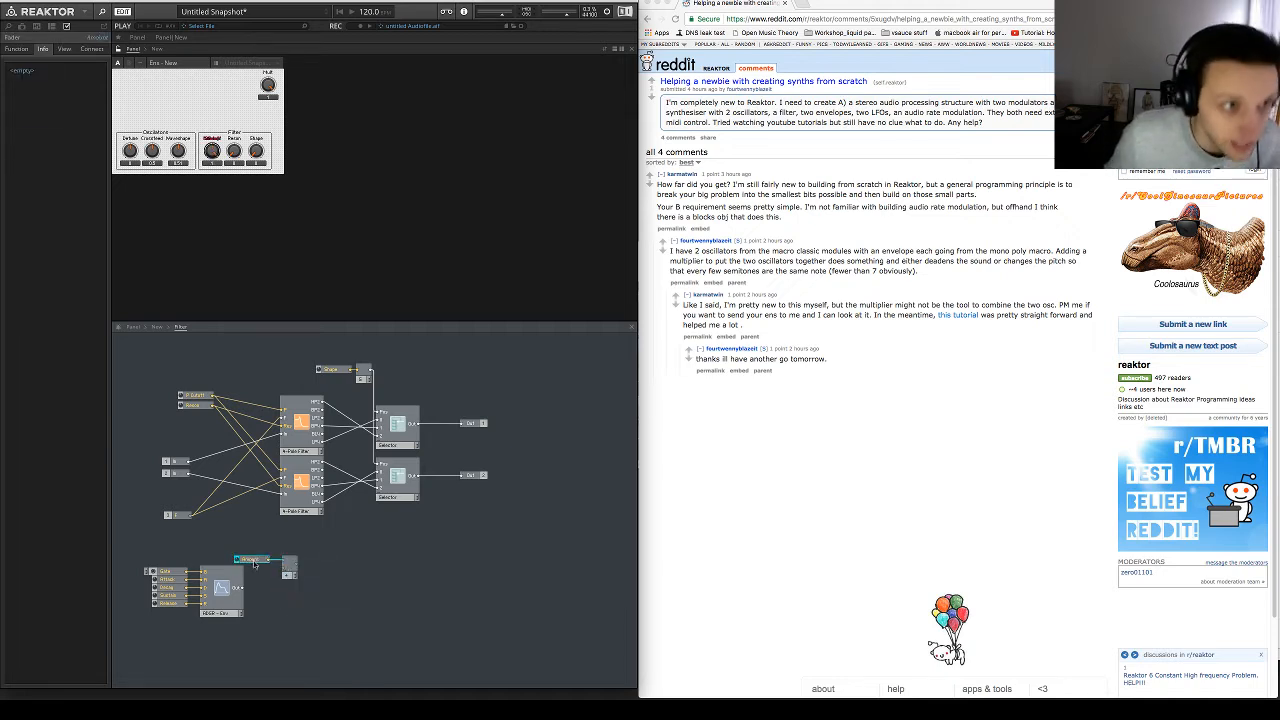
Set the Amount control's range to a minimum of -127 and a maximum of 127
{"action": "left_click", "coordinate": [16, 48]}
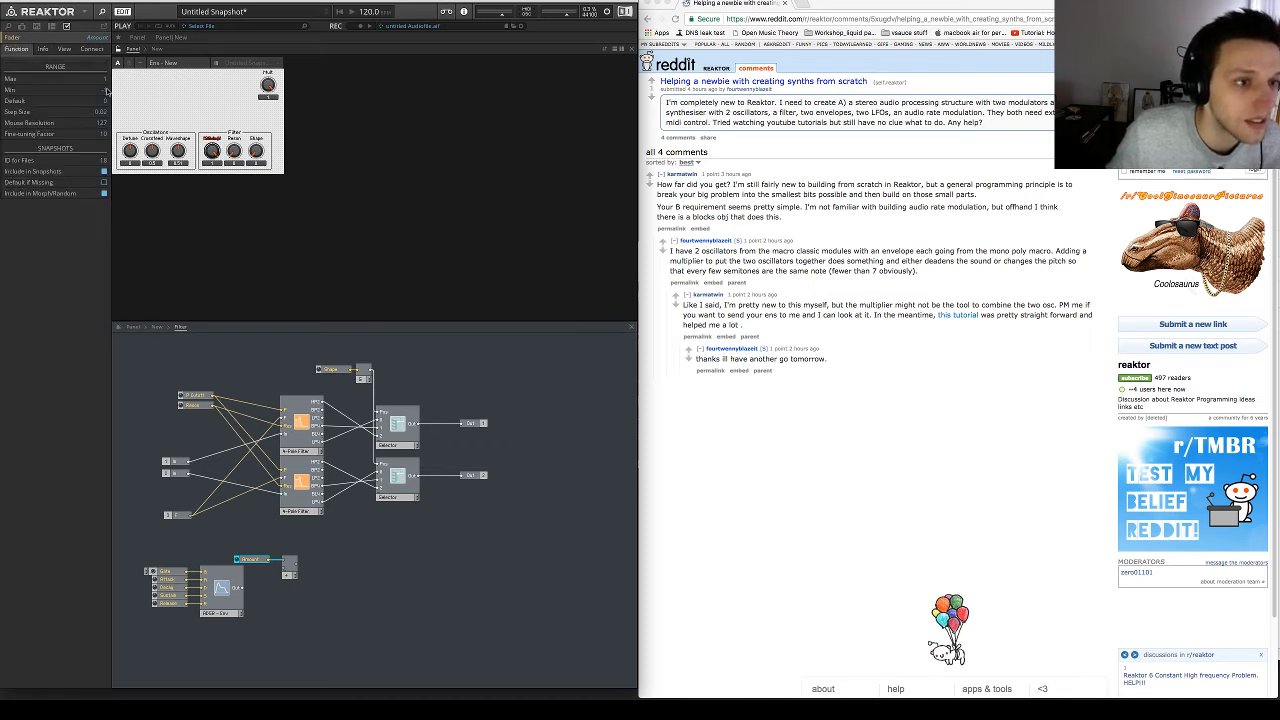
{"action": "left_click", "coordinate": [105, 90]}
{"action": "type", "text": "-12"}
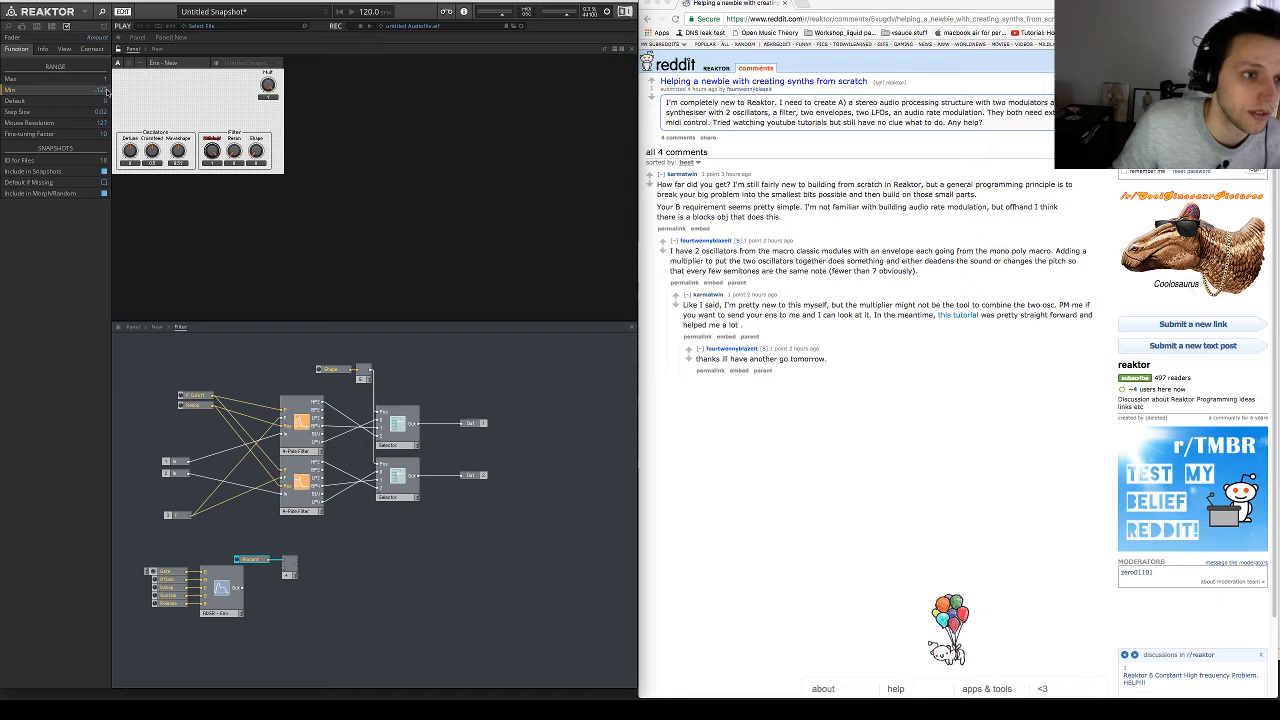
{"action": "left_click", "coordinate": [105, 79]}
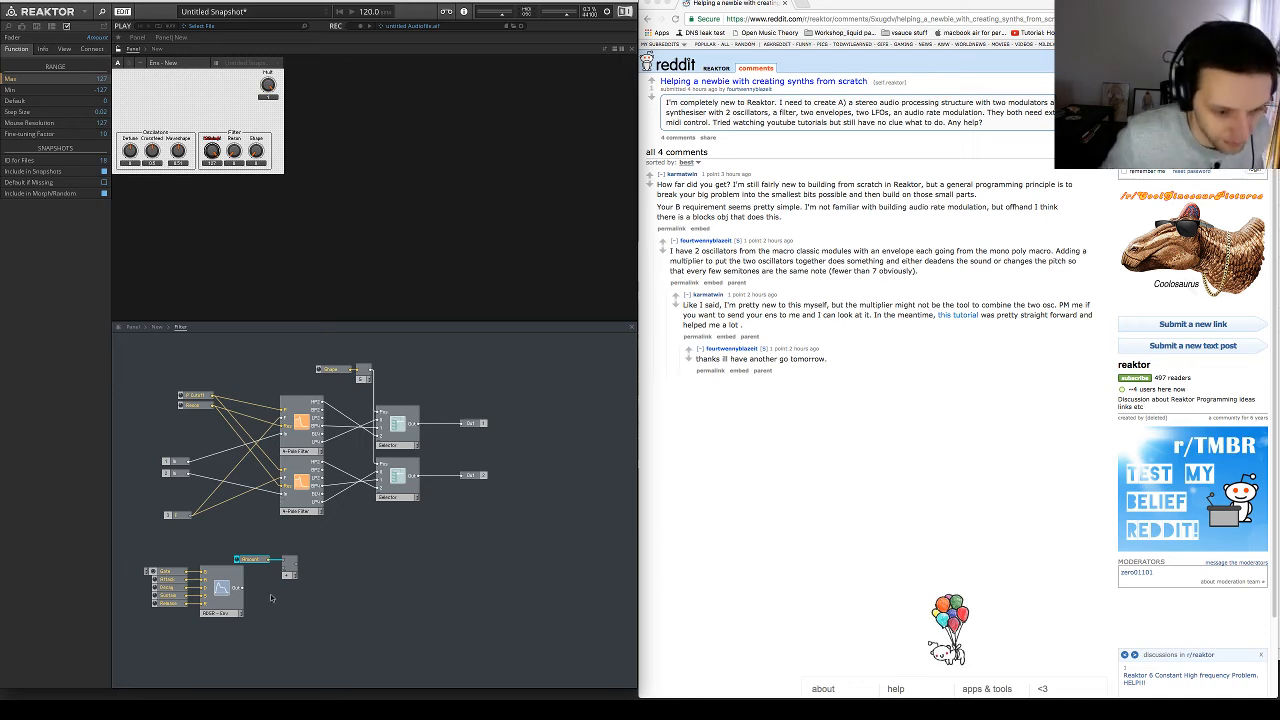
Replace the Add module with a Multiply module fed by the Amount control and the envelope output
{"action": "left_click_drag", "start_coordinate": [240, 589], "coordinate": [257, 562]}
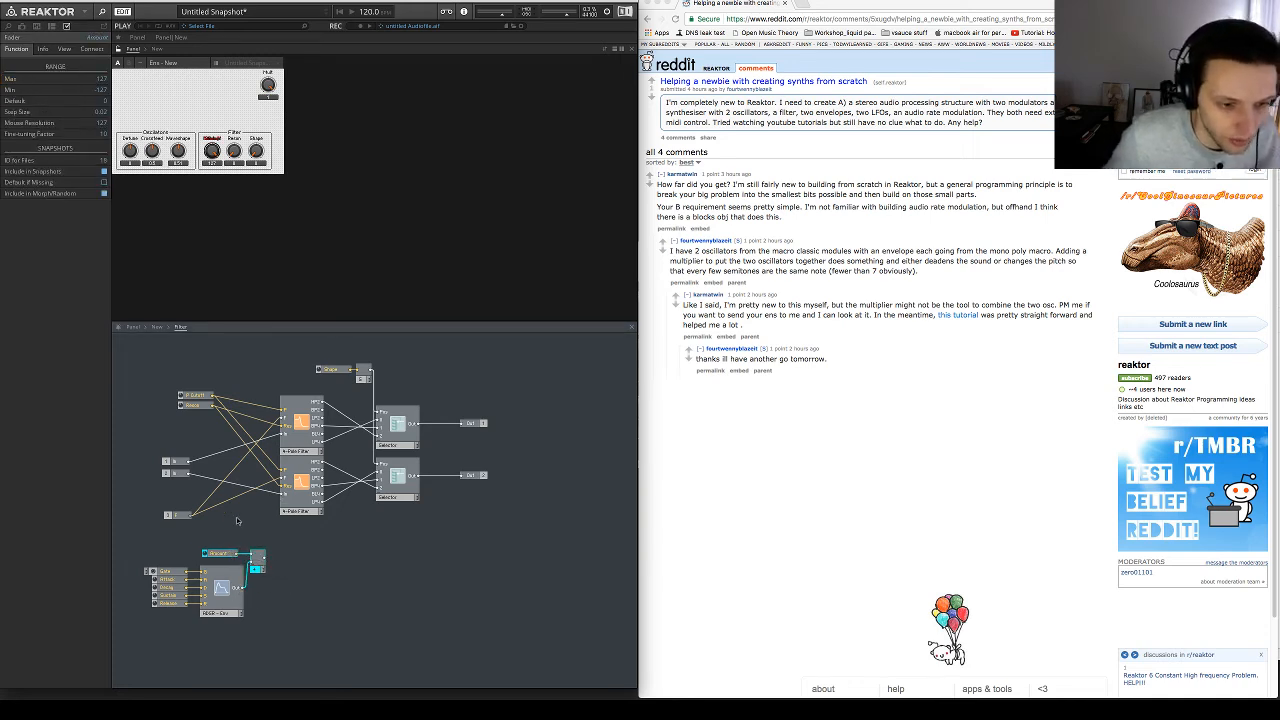
{"action": "left_click", "coordinate": [291, 574]}
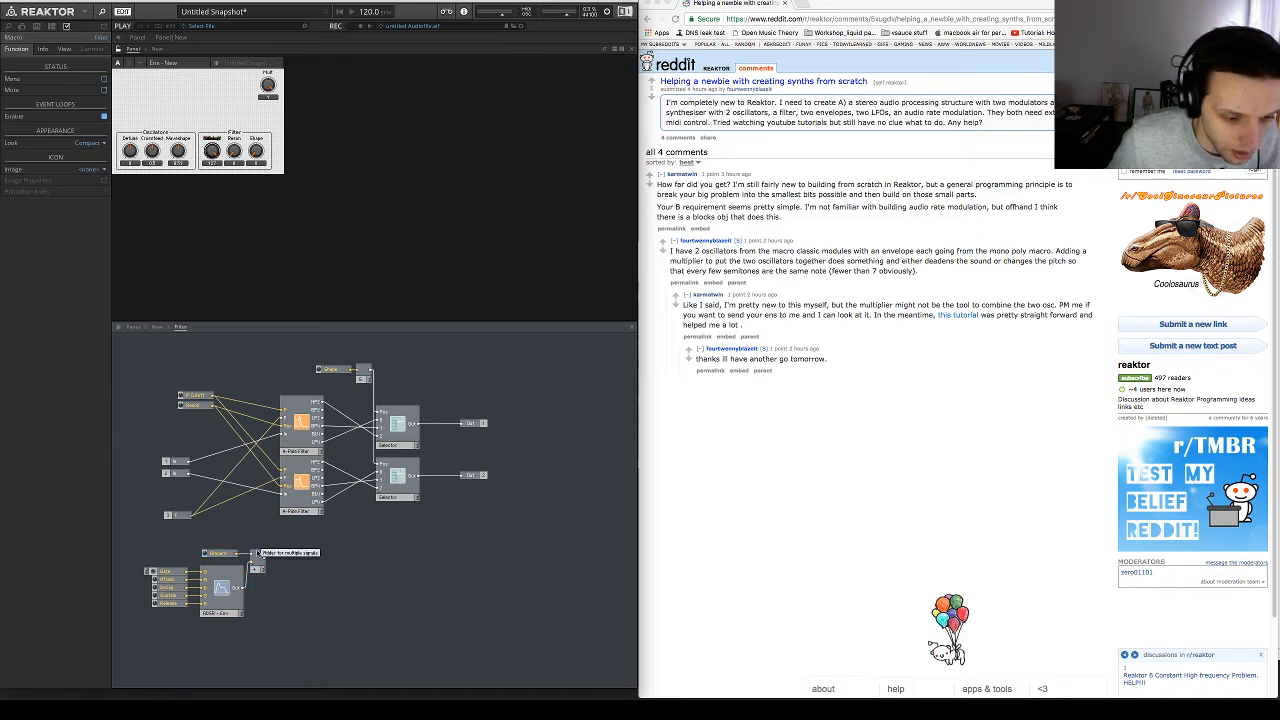
{"action": "left_click", "coordinate": [257, 568]}
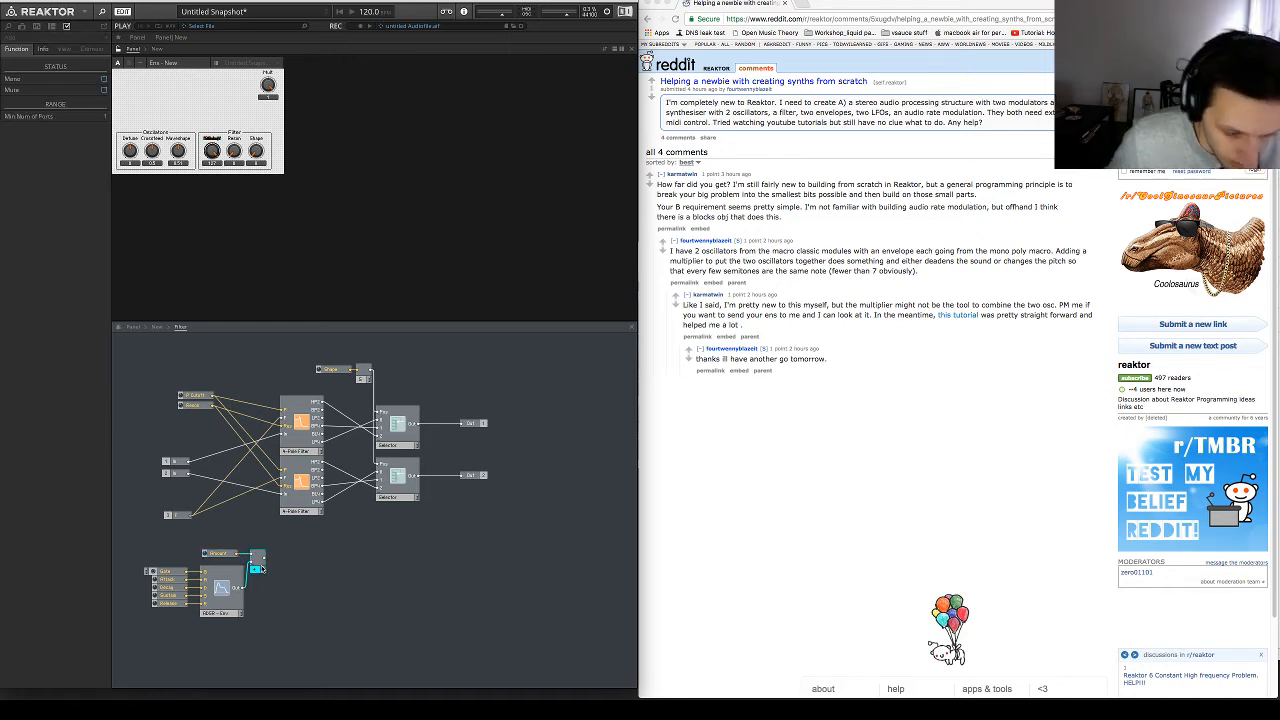
{"action": "key", "text": "Delete"}
{"action": "key", "text": "Return"}
{"action": "type", "text": "*"}
{"action": "key", "text": "Return"}
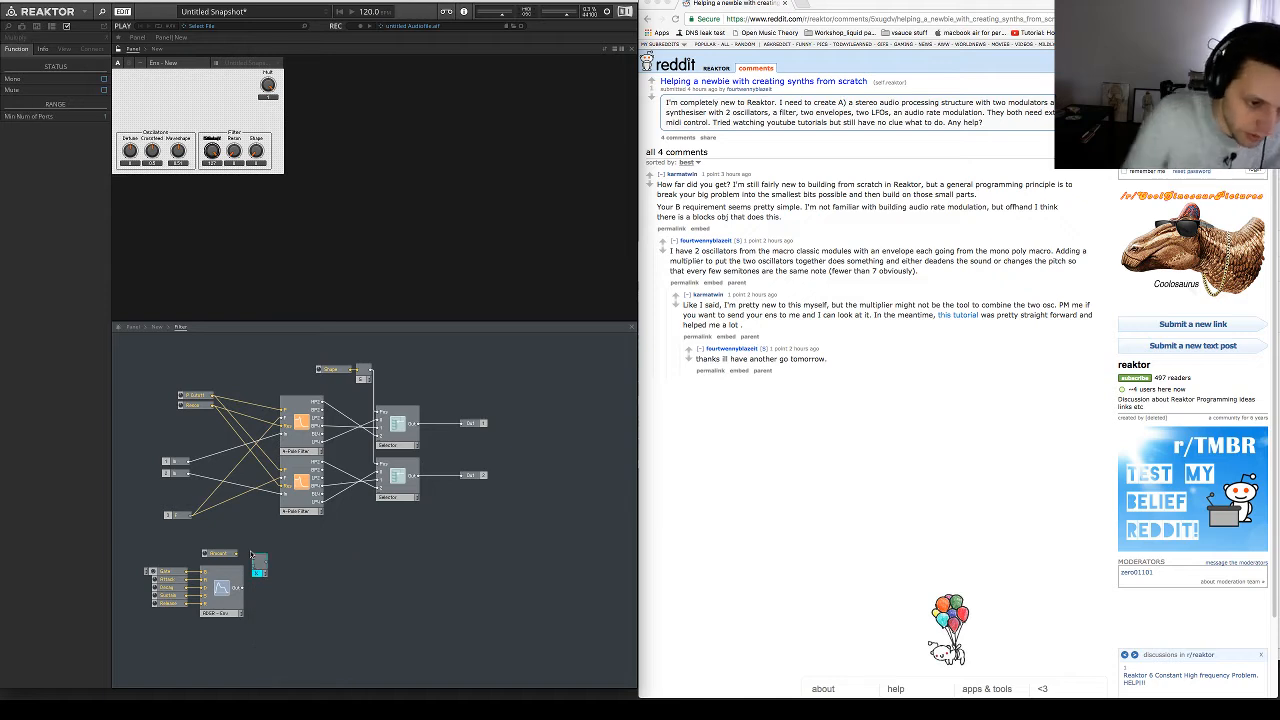
{"action": "mouse_move", "coordinate": [242, 588]}
{"action": "left_mouse_down"}
{"action": "mouse_move", "coordinate": [254, 559]}
{"action": "mouse_move", "coordinate": [258, 571]}
{"action": "left_mouse_up"}
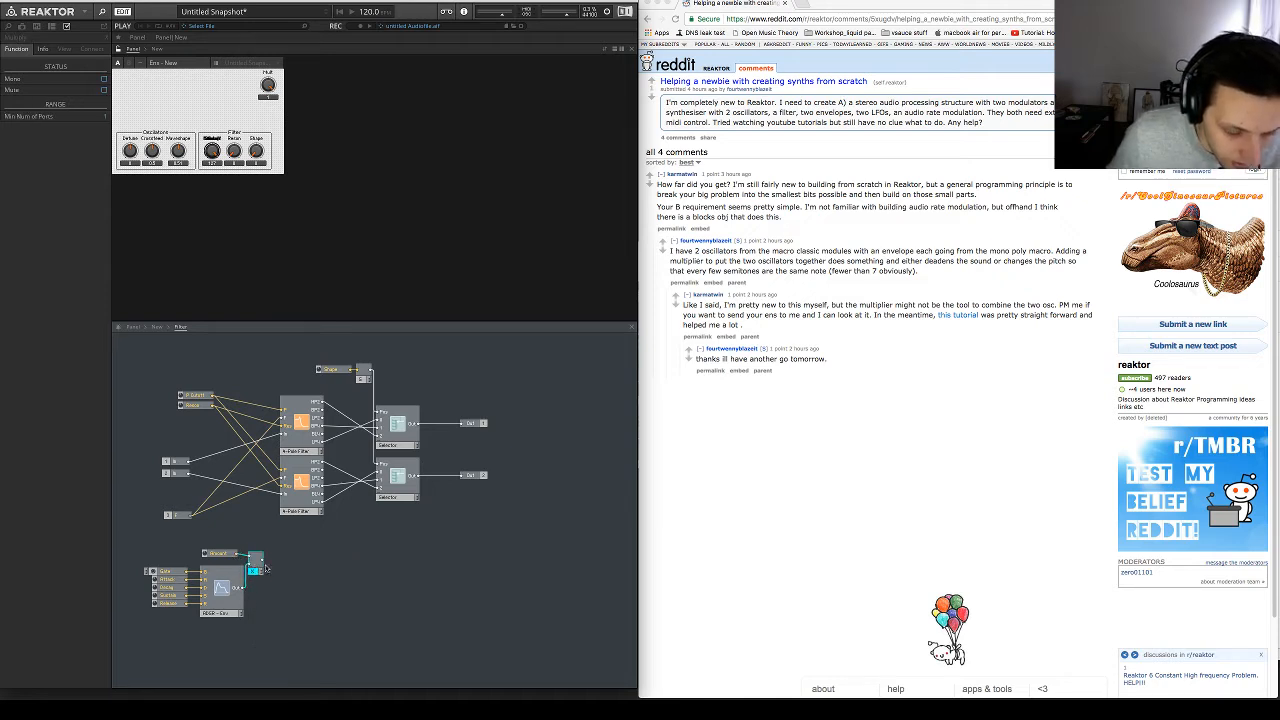
{"action": "left_click", "coordinate": [222, 555]}
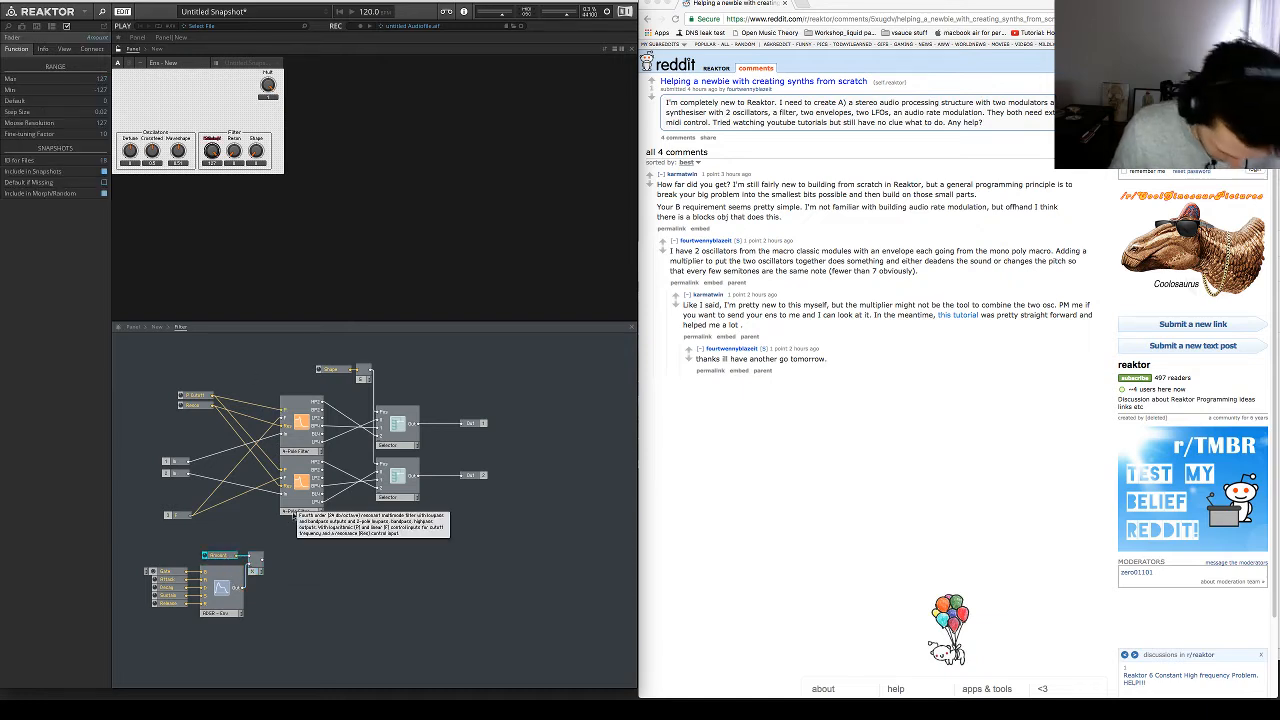
Insert an Add module near the P Cutoff control and feed it the cutoff value and the multiplied envelope signal
{"action": "left_click", "coordinate": [289, 557]}
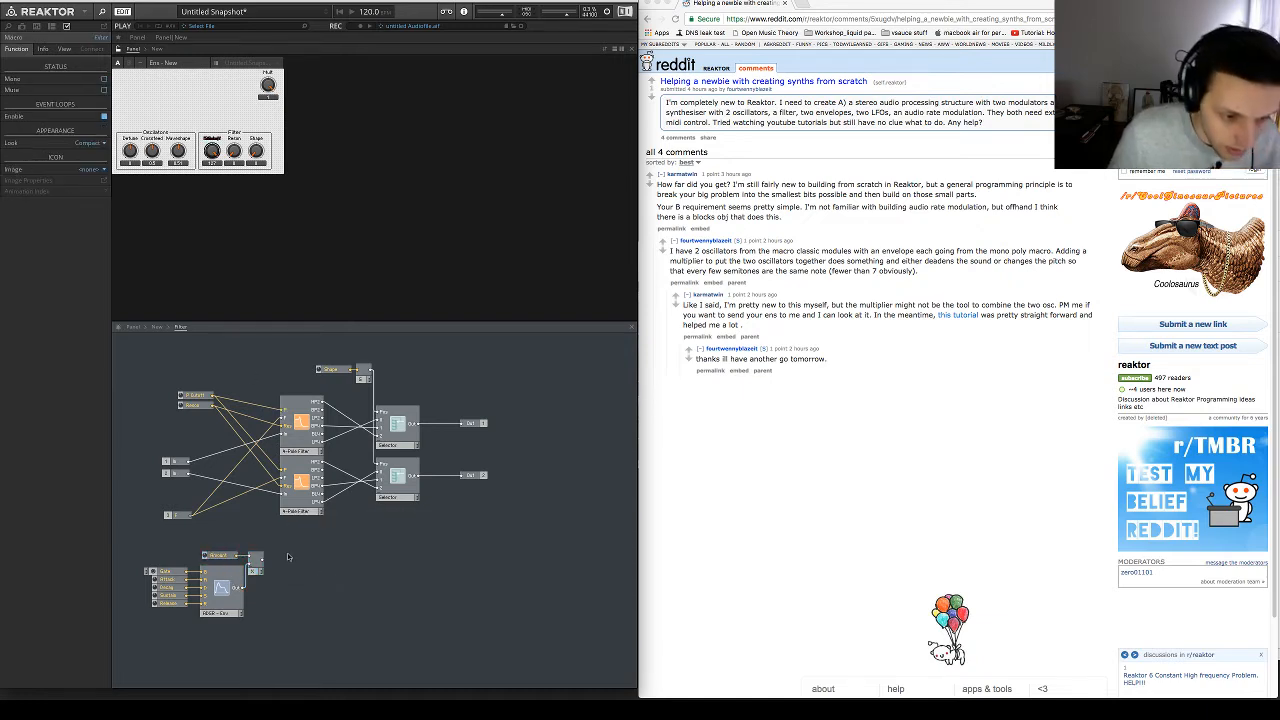
{"action": "key", "text": "Return"}
{"action": "type", "text": "+"}
{"action": "key", "text": "Return"}
{"action": "mouse_move", "coordinate": [262, 560]}
{"action": "left_mouse_down"}
{"action": "mouse_move", "coordinate": [291, 568]}
{"action": "mouse_move", "coordinate": [264, 468]}
{"action": "mouse_move", "coordinate": [284, 411]}
{"action": "mouse_move", "coordinate": [221, 399]}
{"action": "mouse_move", "coordinate": [271, 416]}
{"action": "left_mouse_up"}
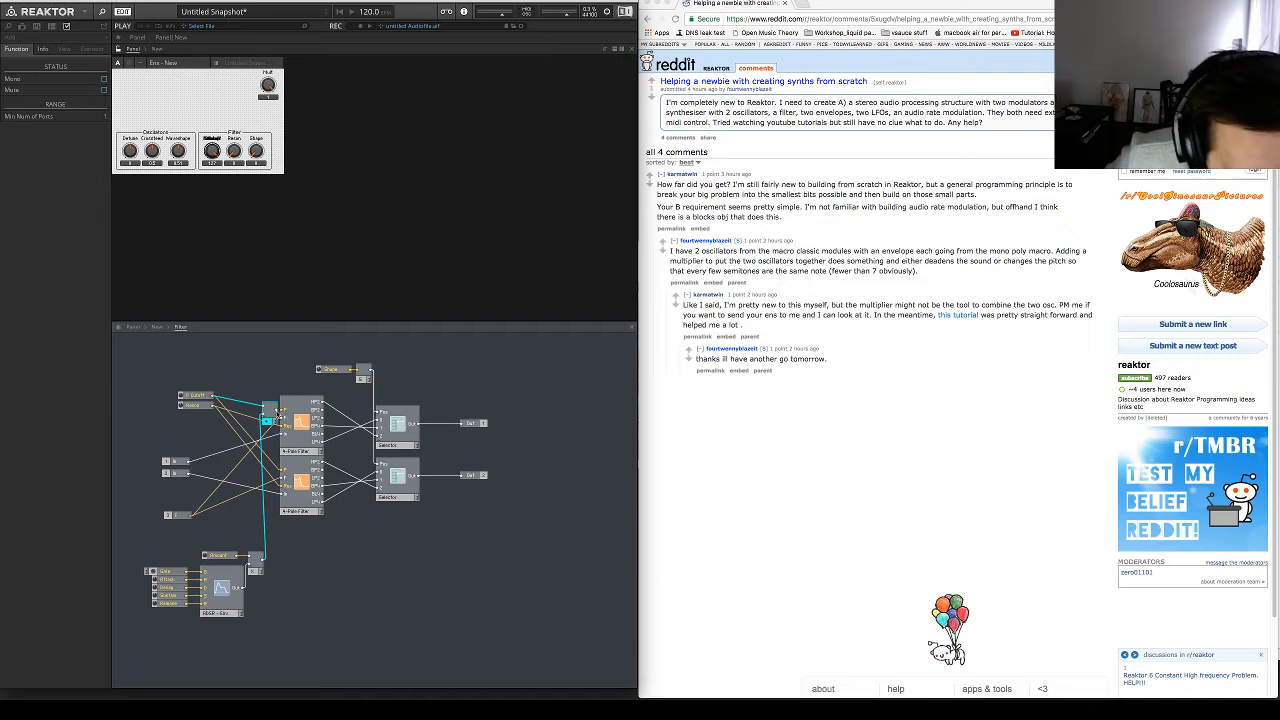
{"action": "left_click", "coordinate": [282, 414]}
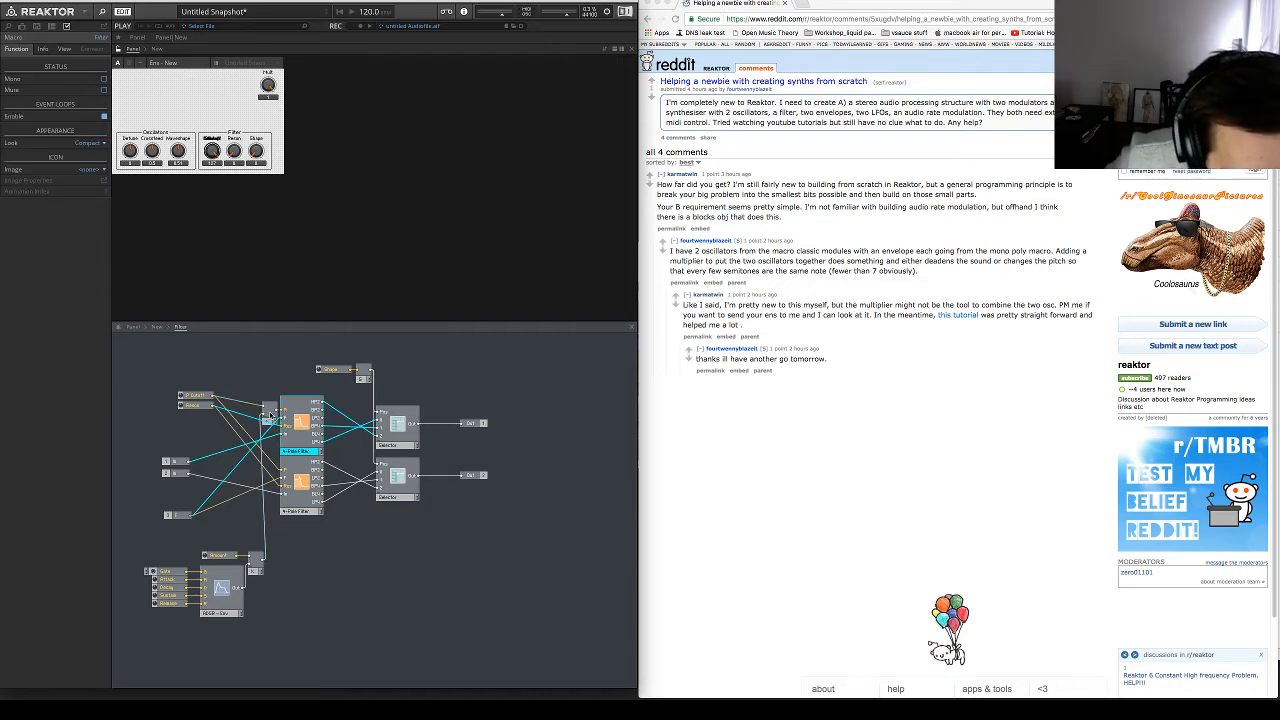
{"action": "left_click_drag", "start_coordinate": [270, 412], "coordinate": [250, 392]}
{"action": "double_click", "coordinate": [270, 366]}
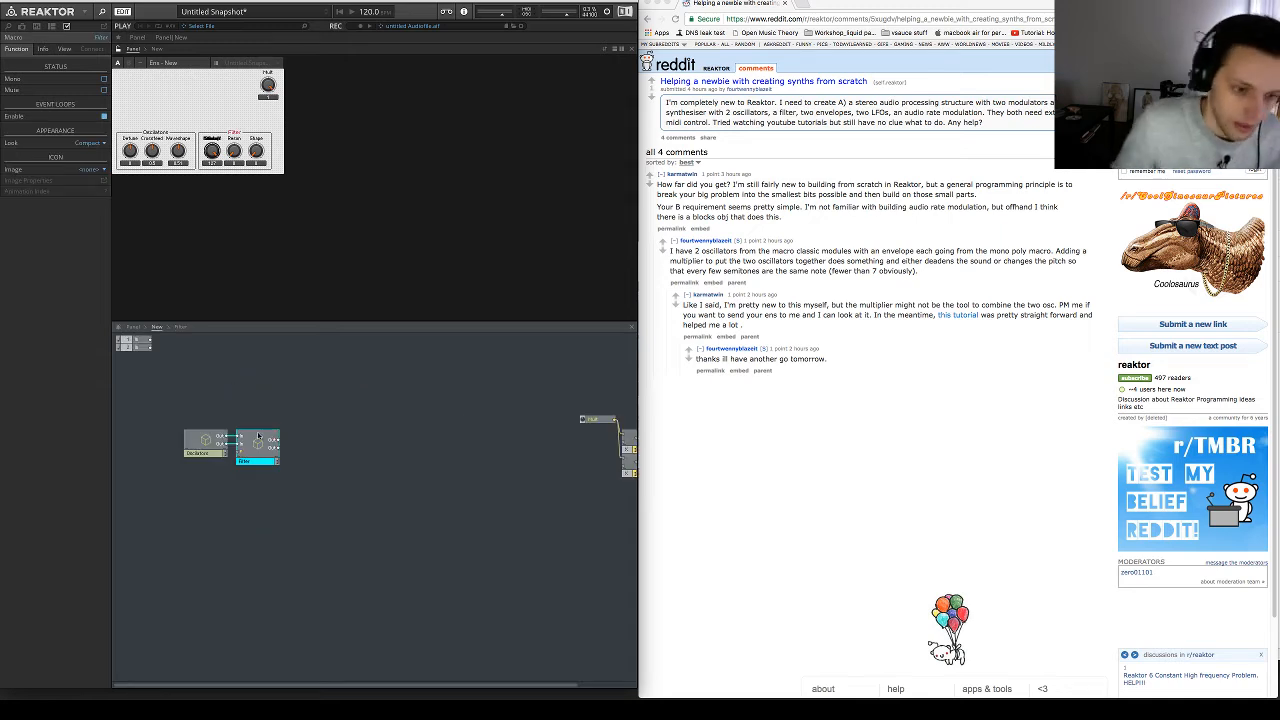
{"action": "double_click", "coordinate": [262, 442]}
Insert an event smoother after the cutoff Add module, wire the sum into it and change its Transition Time
{"action": "double_click", "coordinate": [267, 362]}
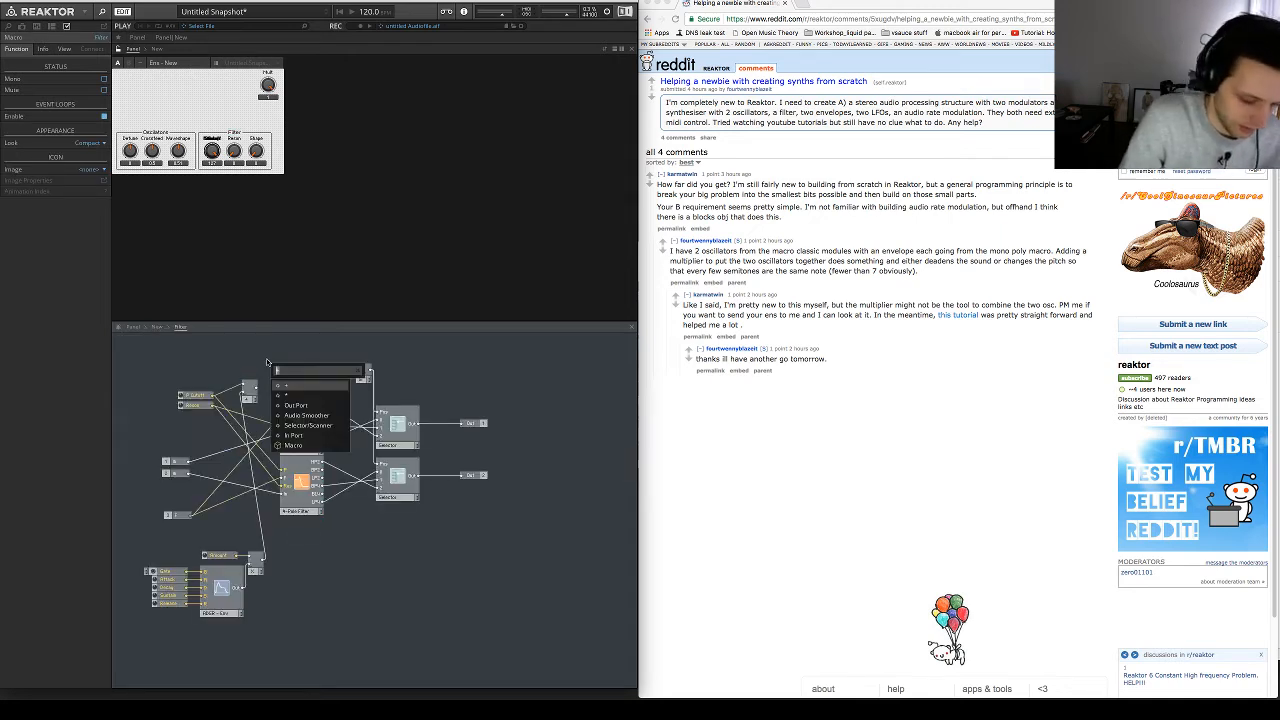
{"action": "type", "text": "event"}
{"action": "key", "text": "Return"}
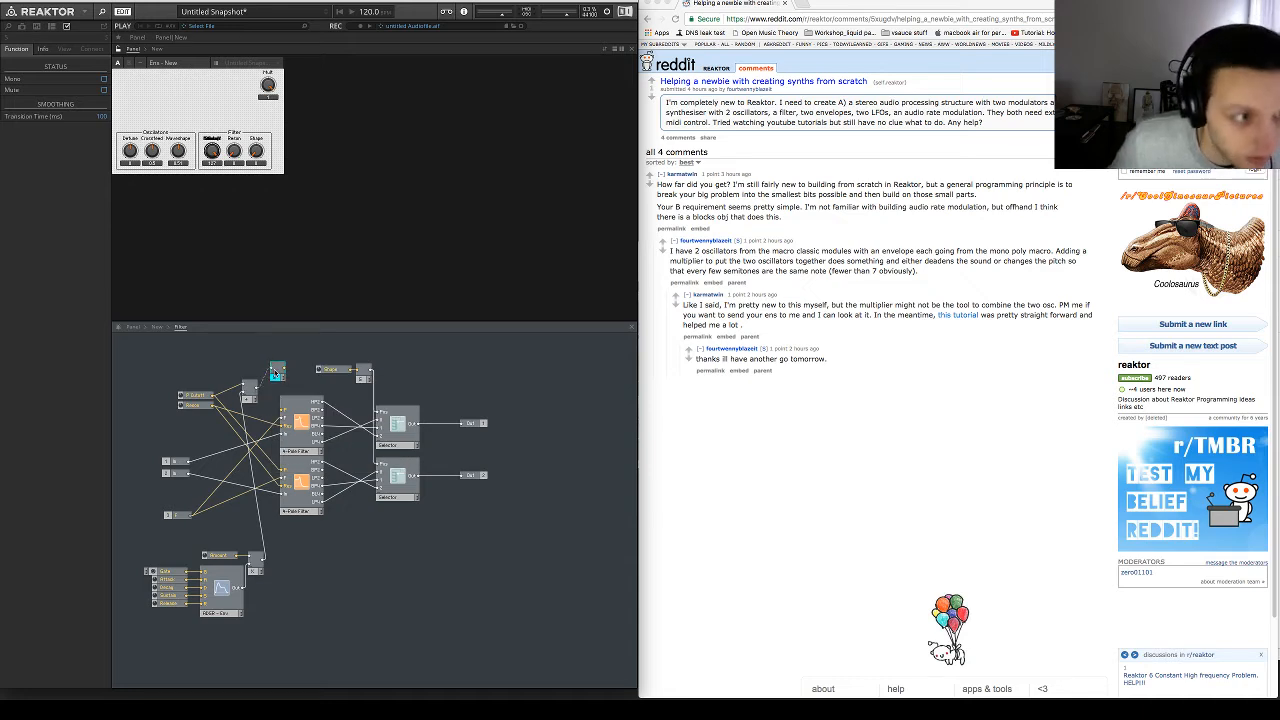
{"action": "left_click", "coordinate": [101, 116]}
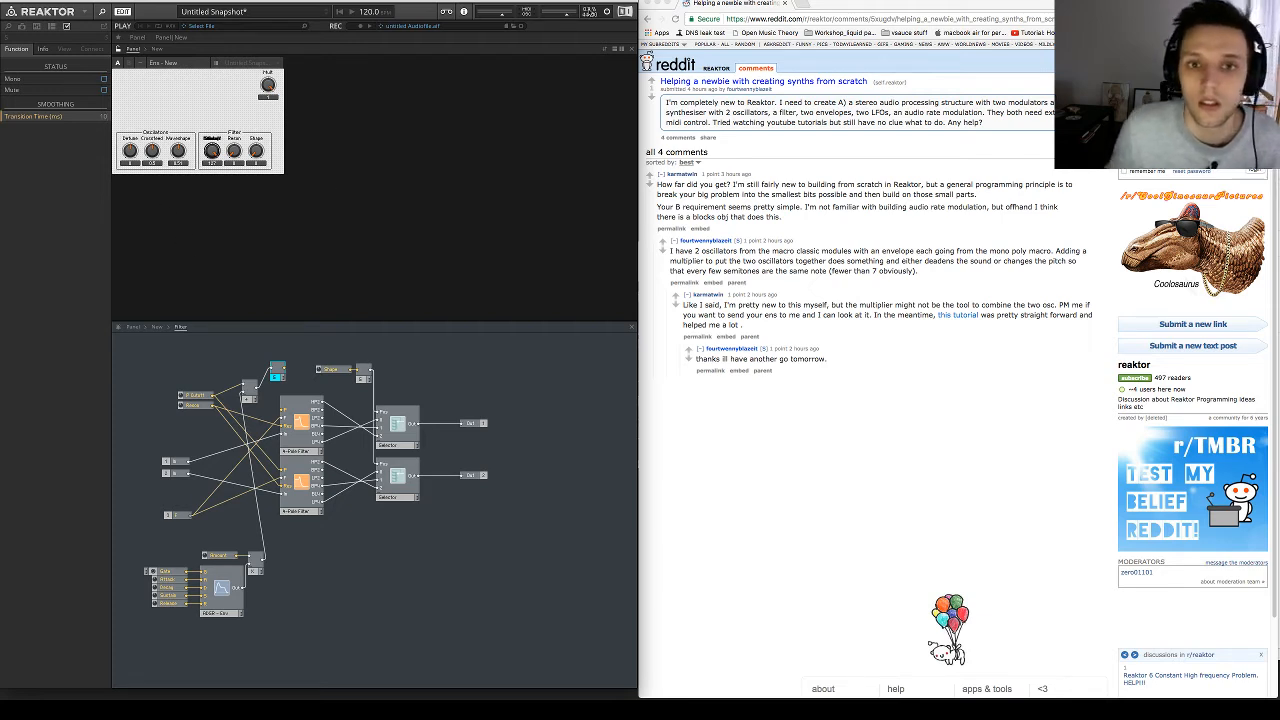
Check the available sample rate options
{"action": "left_click", "coordinate": [590, 13]}
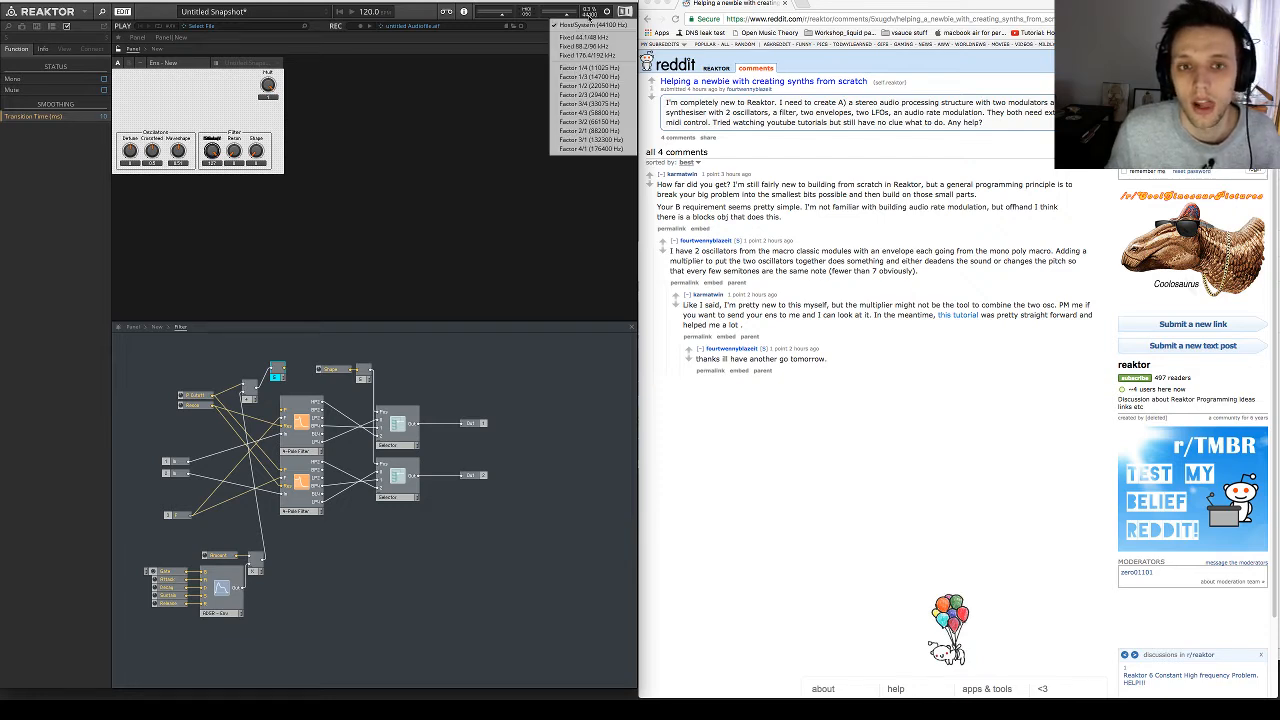
{"action": "left_click", "coordinate": [590, 14]}
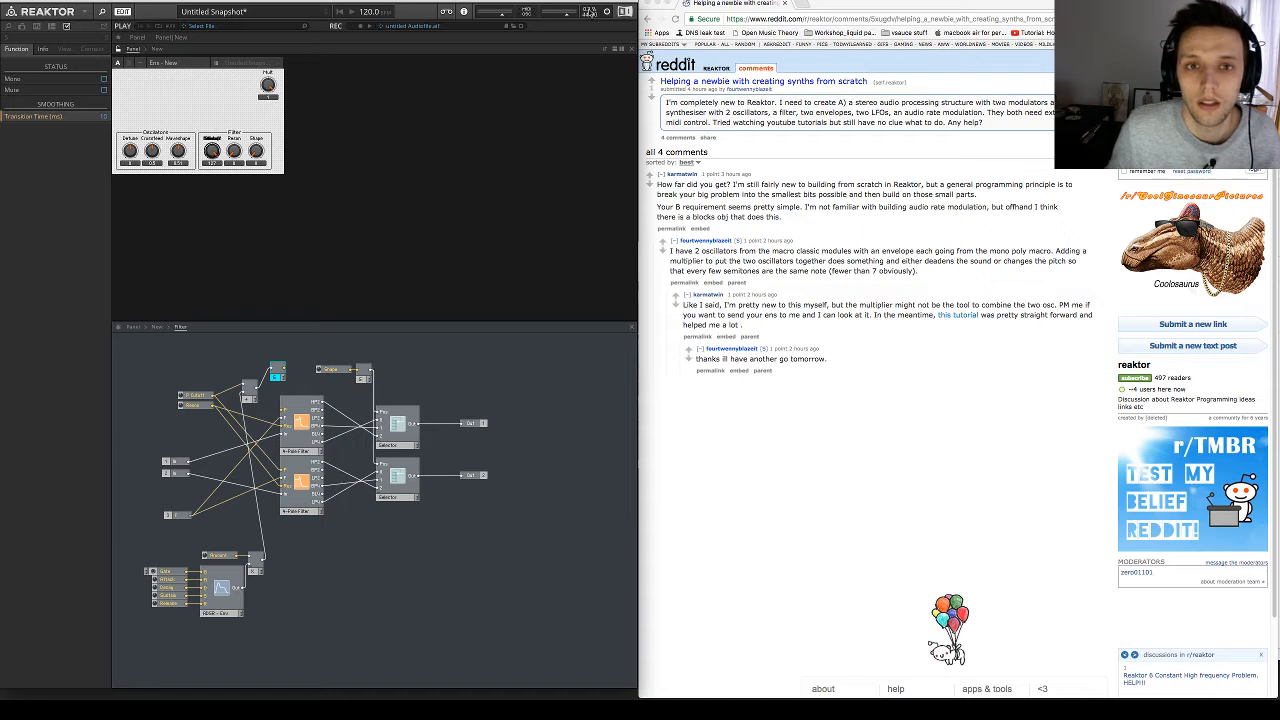
Look over the fixed and factor sample rate options once more, keeping the current selection
{"action": "left_click", "coordinate": [590, 14]}
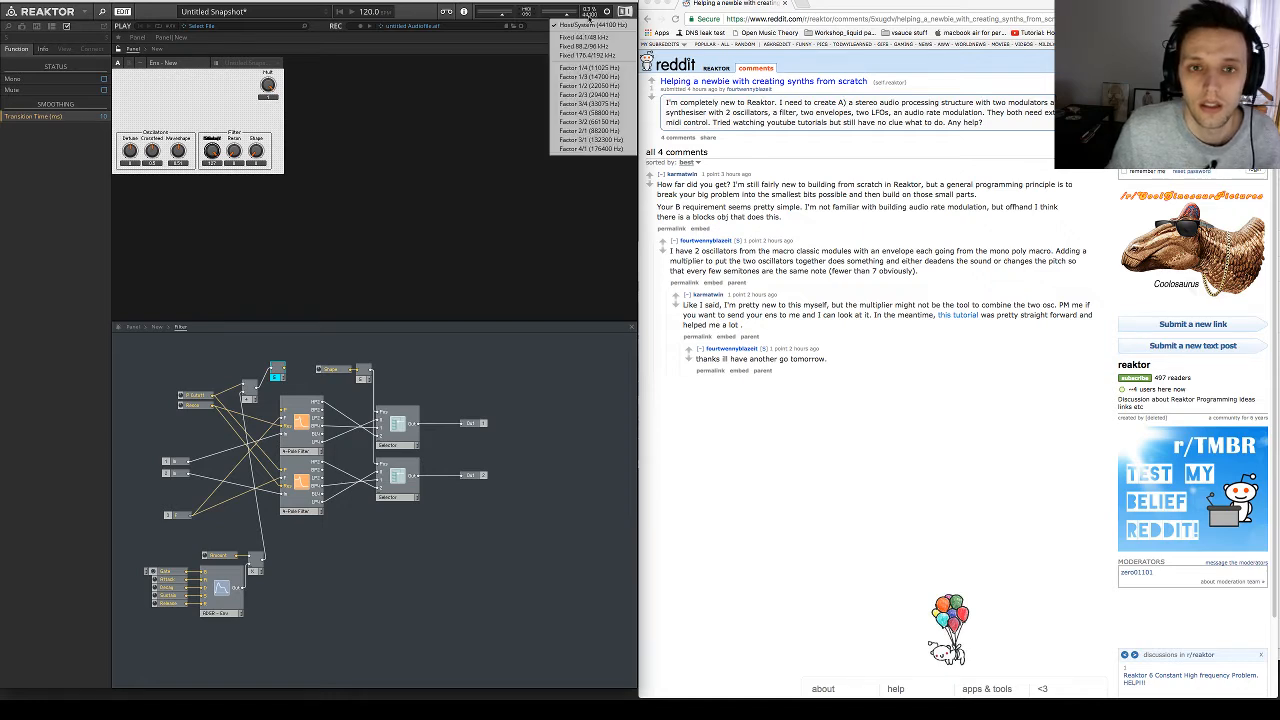
{"action": "left_click", "coordinate": [590, 14]}
{"action": "left_click", "coordinate": [590, 14]}
{"action": "left_click", "coordinate": [590, 14]}
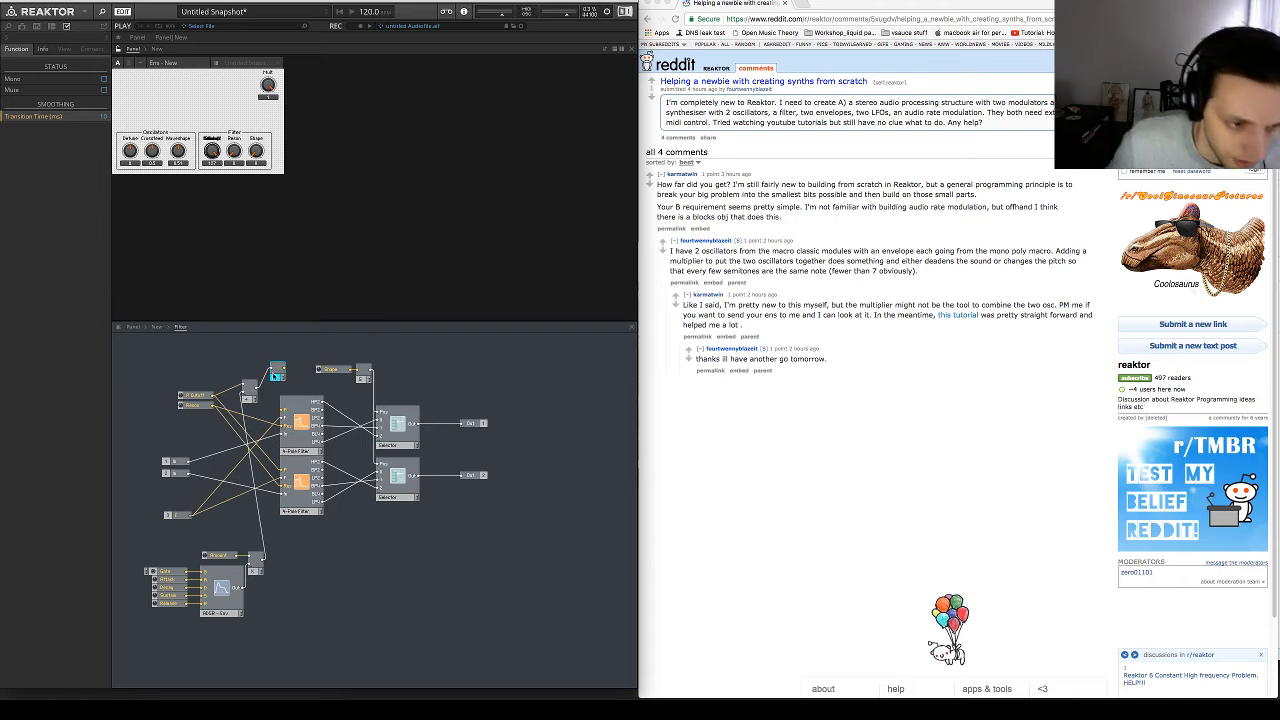
Relocate the event smoother between the envelope's Multiply module and the cutoff Add module, rewiring the modulation signal through it
{"action": "left_click_drag", "start_coordinate": [282, 375], "coordinate": [272, 375]}
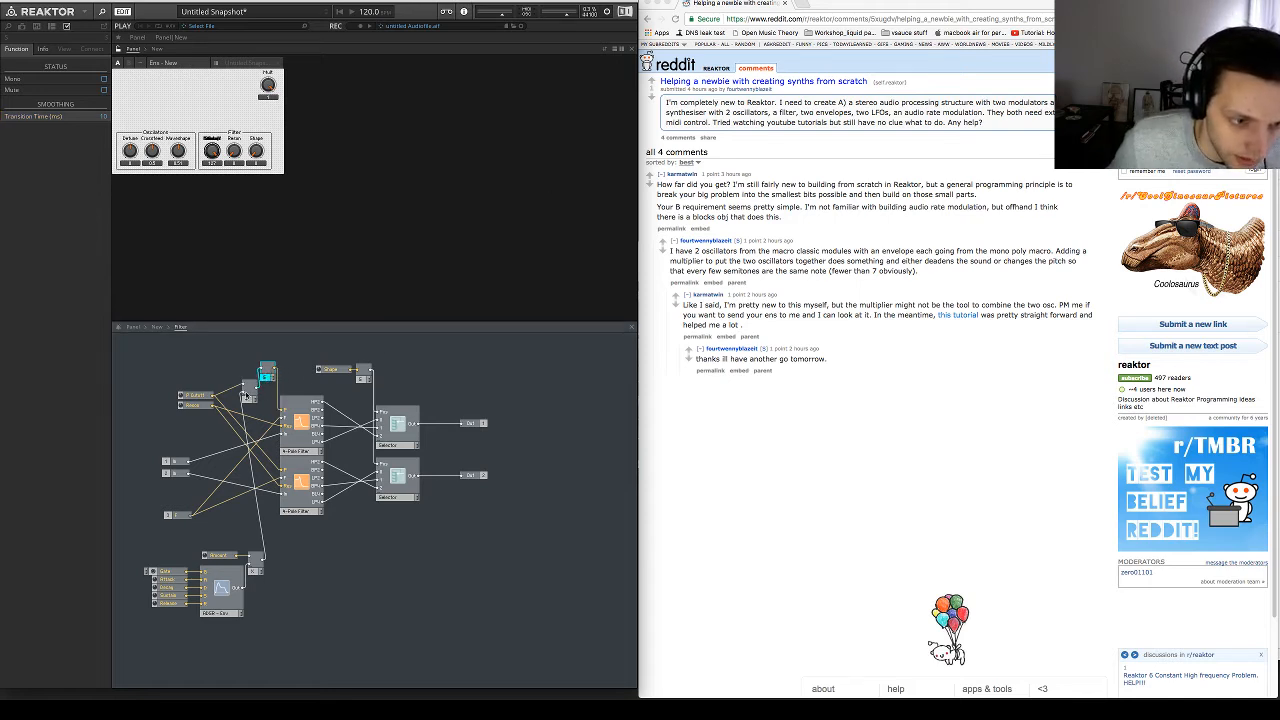
{"action": "left_click_drag", "start_coordinate": [250, 402], "coordinate": [156, 625]}
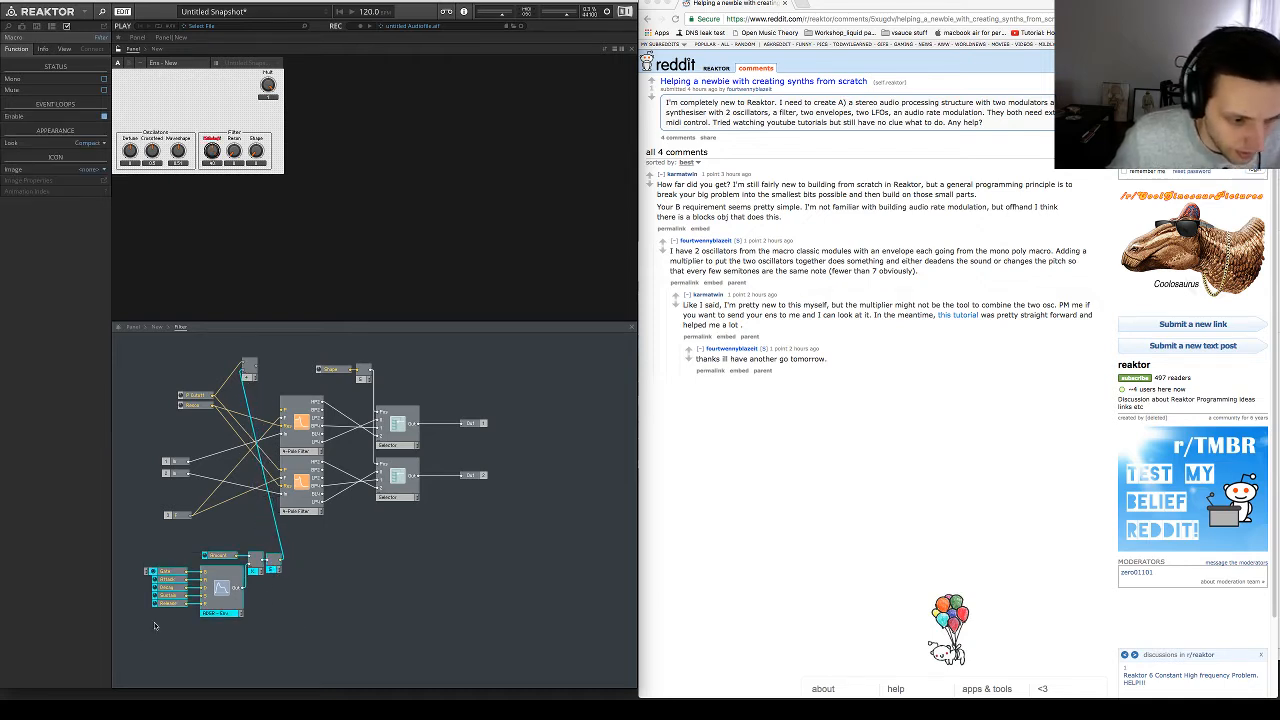
Shift the filter envelope modules aside and place the cutoff Add module directly beside the upper filter's pitch input
{"action": "left_click_drag", "start_coordinate": [226, 602], "coordinate": [178, 603]}
{"action": "left_click", "coordinate": [286, 592]}
{"action": "left_click_drag", "start_coordinate": [276, 378], "coordinate": [297, 422]}
{"action": "left_click", "coordinate": [312, 413]}
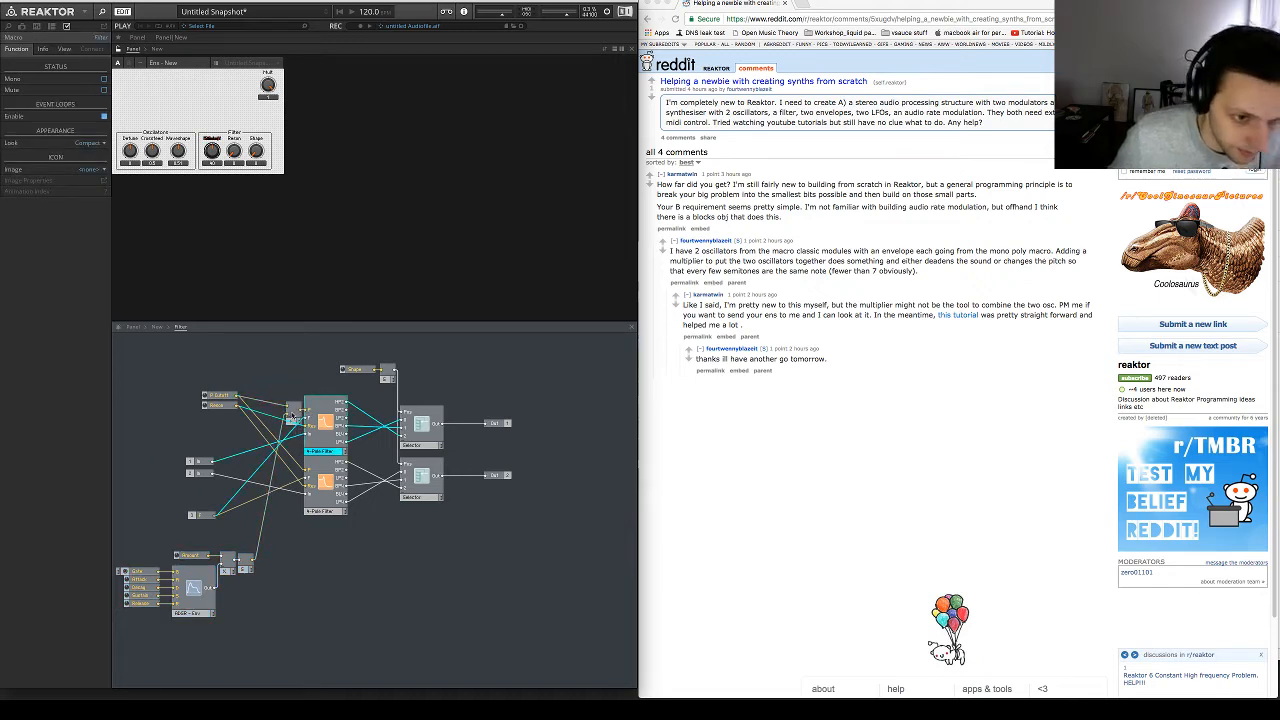
{"action": "left_click", "coordinate": [294, 420]}
{"action": "key", "text": "super+d"}
{"action": "left_click_drag", "start_coordinate": [295, 424], "coordinate": [295, 481]}
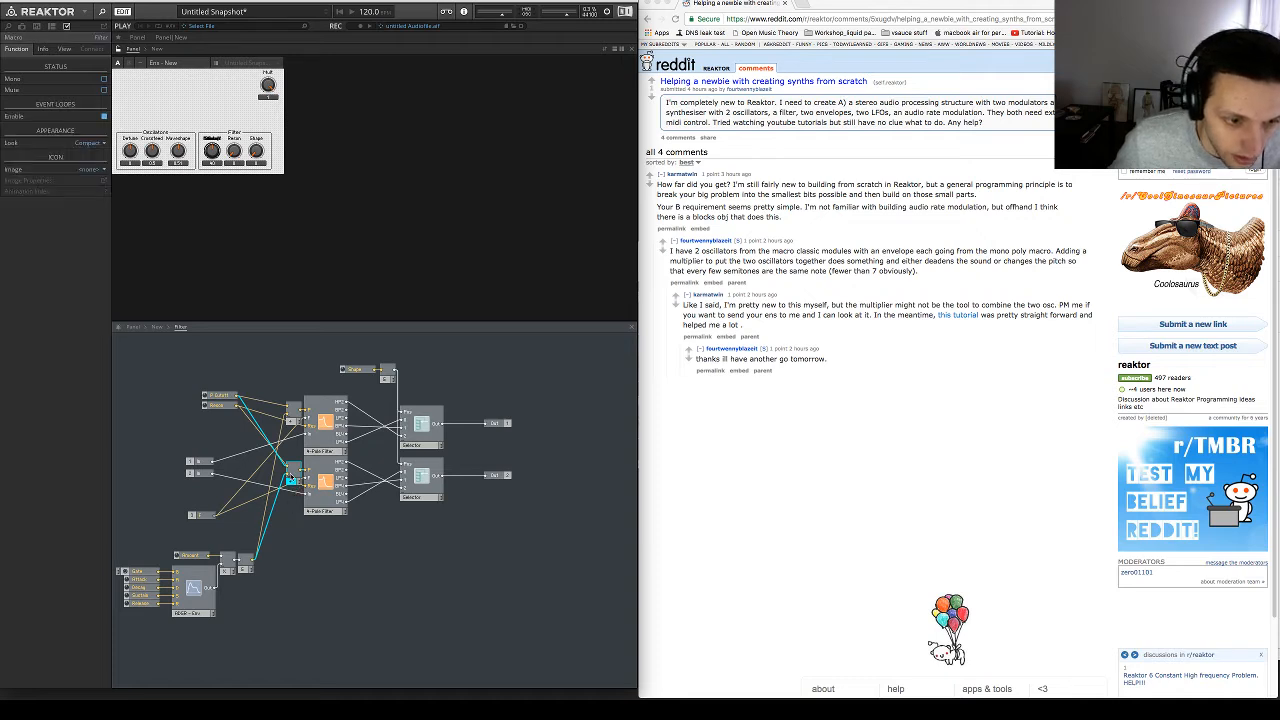
{"action": "left_click", "coordinate": [293, 480]}
{"action": "left_click", "coordinate": [292, 481]}
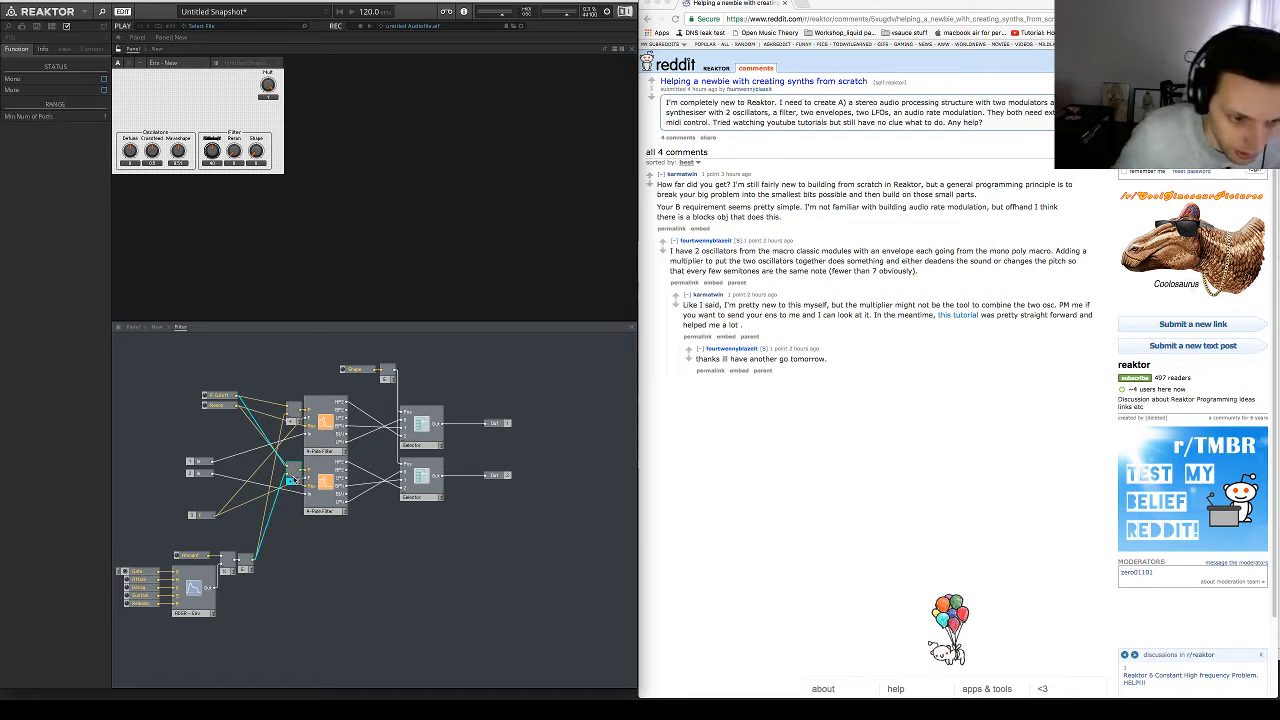
{"action": "key", "text": "Delete"}
Connect the cutoff Add module's output to the lower filter's pitch input and place the module close to the filters
{"action": "left_click_drag", "start_coordinate": [292, 422], "coordinate": [306, 482]}
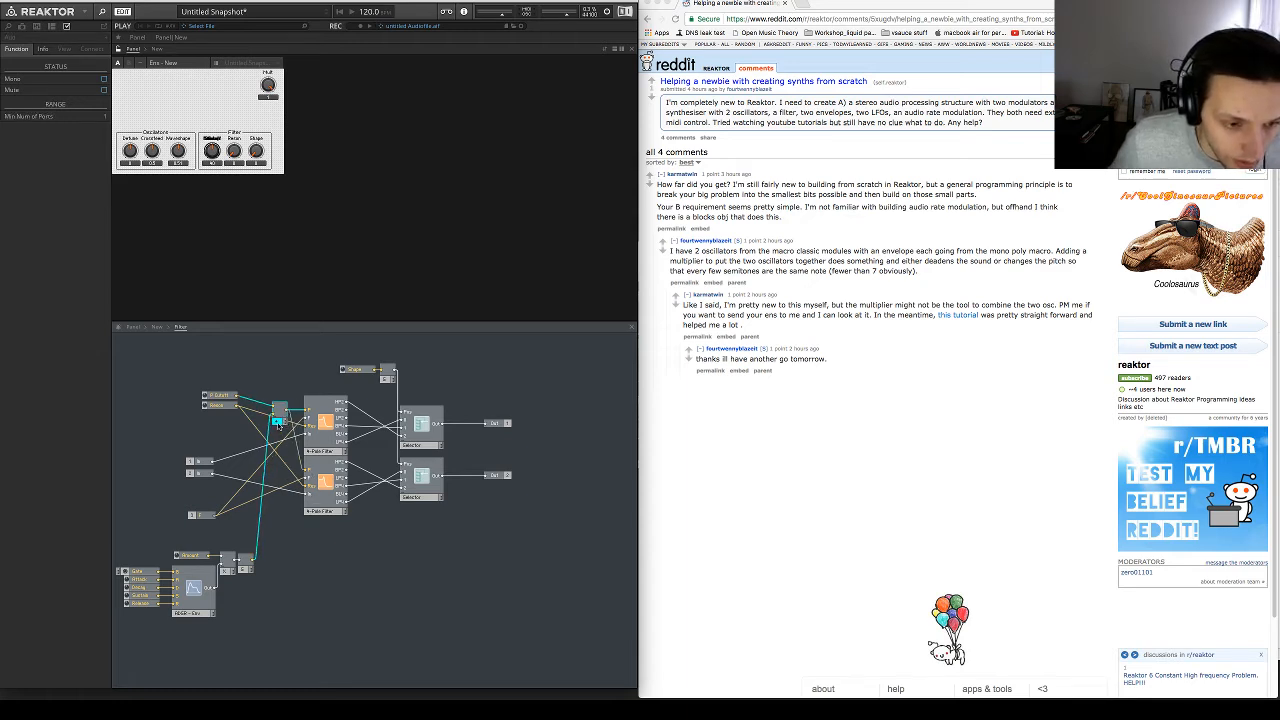
{"action": "left_click_drag", "start_coordinate": [279, 425], "coordinate": [291, 425]}
{"action": "left_click", "coordinate": [292, 569]}
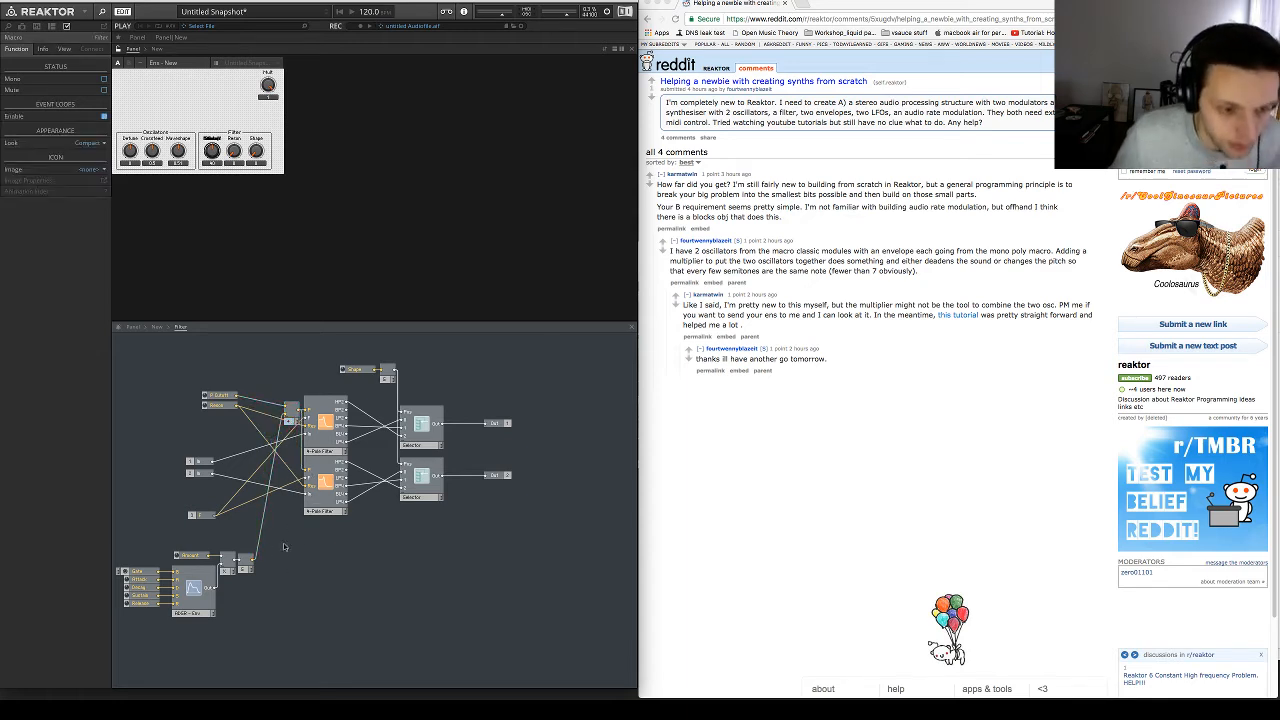
Tidy the Filter structure by aligning the envelope modules below the Add module and the cutoff and resonance controls beside it
{"action": "mouse_move", "coordinate": [275, 558]}
{"action": "left_mouse_down"}
{"action": "mouse_move", "coordinate": [232, 566]}
{"action": "mouse_move", "coordinate": [140, 632]}
{"action": "mouse_move", "coordinate": [218, 615]}
{"action": "left_mouse_up"}
{"action": "left_click", "coordinate": [333, 618]}
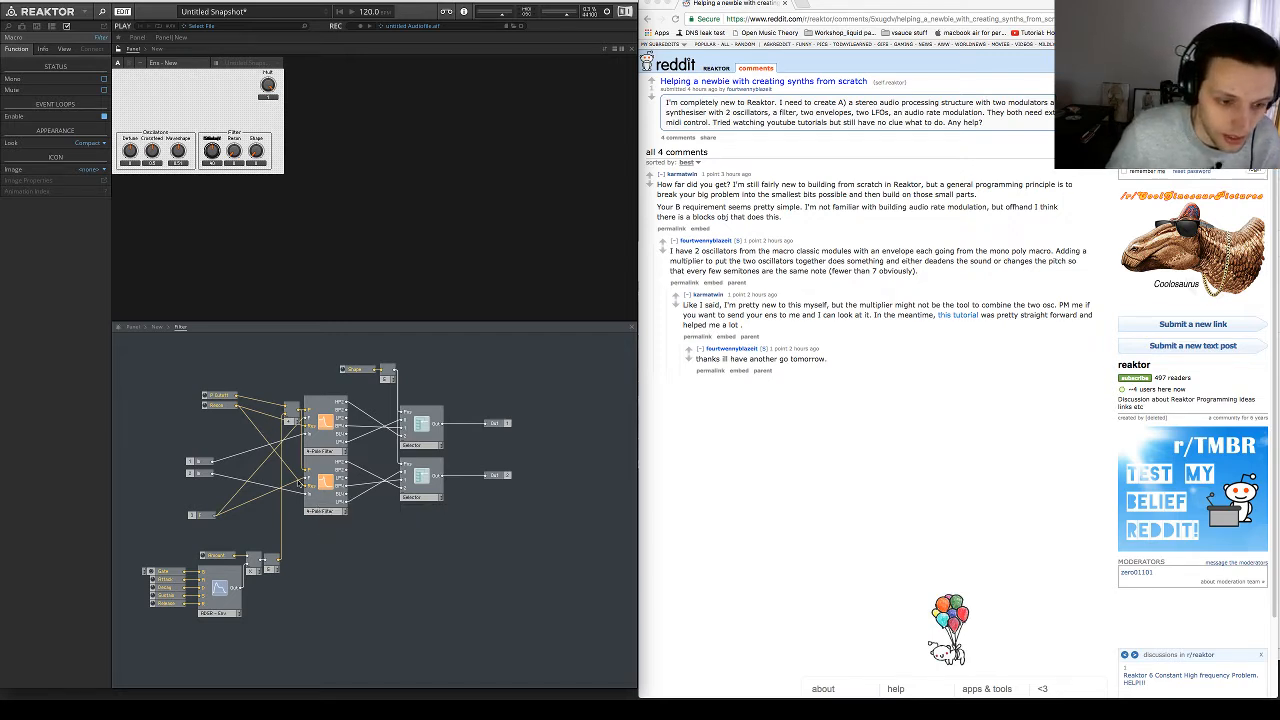
{"action": "left_click", "coordinate": [282, 550]}
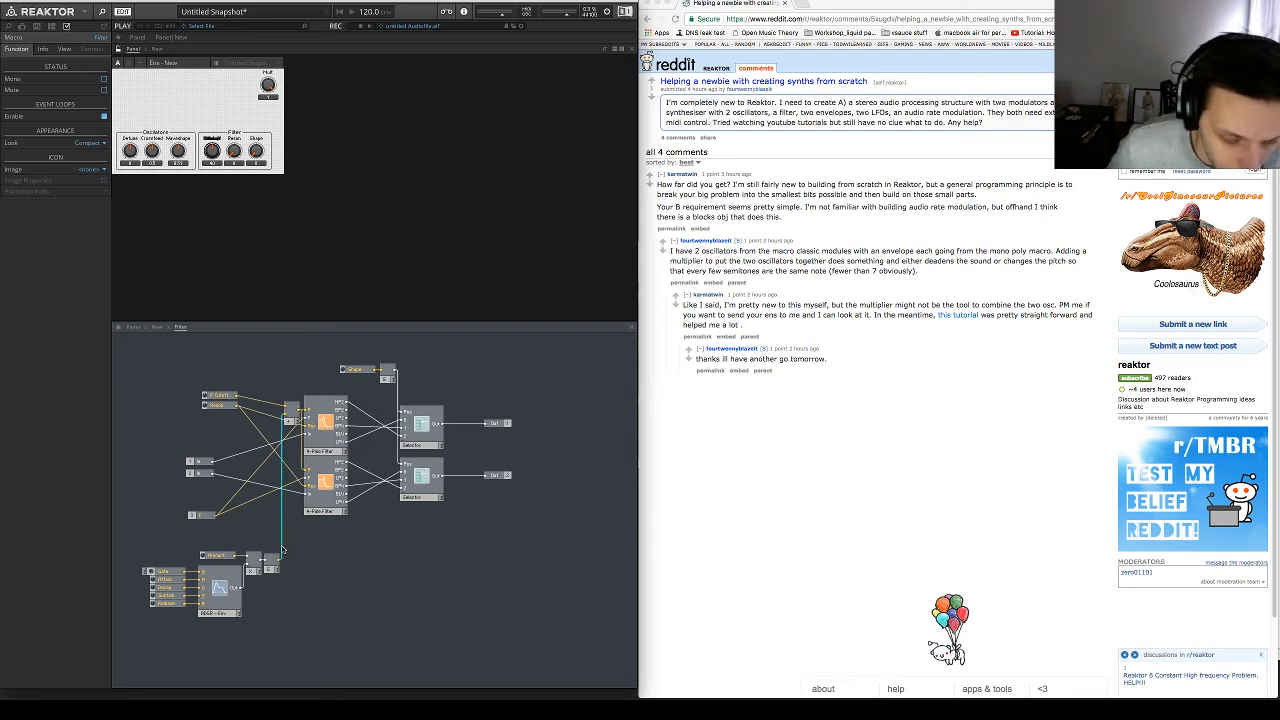
{"action": "left_click", "coordinate": [275, 454]}
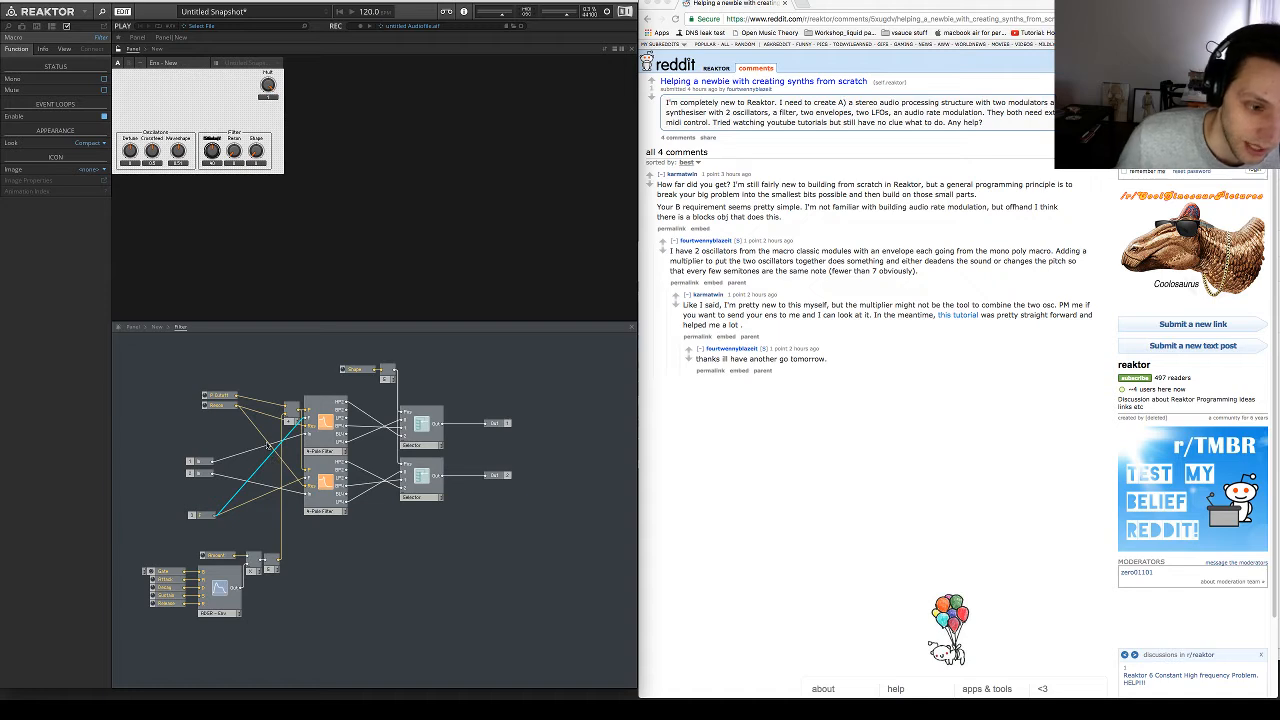
{"action": "left_click_drag", "start_coordinate": [273, 437], "coordinate": [230, 420]}
{"action": "left_click", "coordinate": [254, 387]}
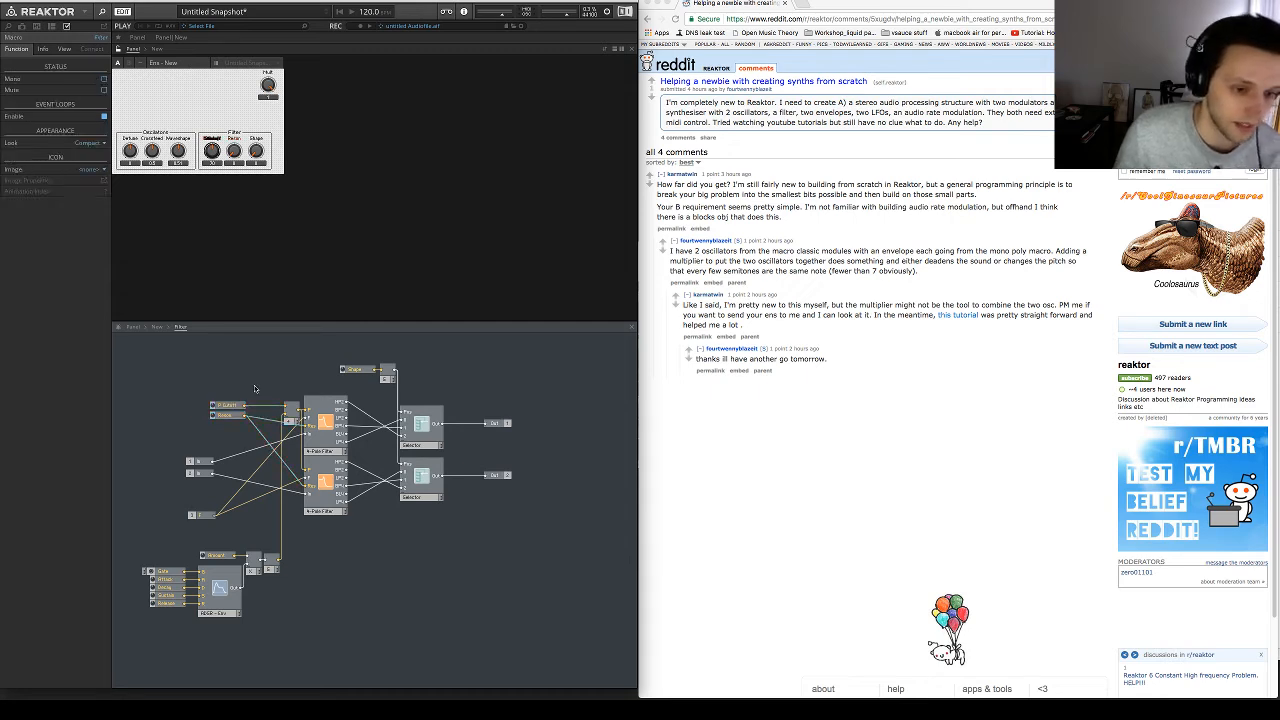
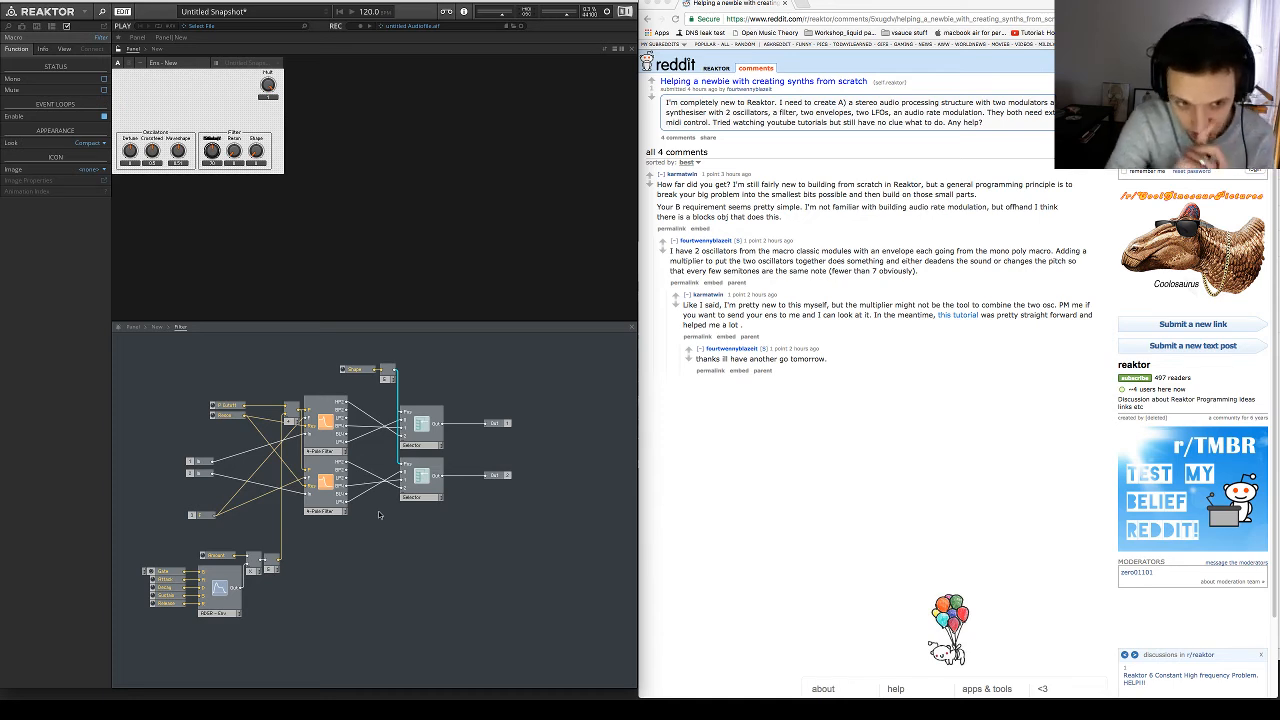
Compare the two event smoothers and adjust the Transition Time of the one after the Shape control
{"action": "left_click", "coordinate": [386, 377]}
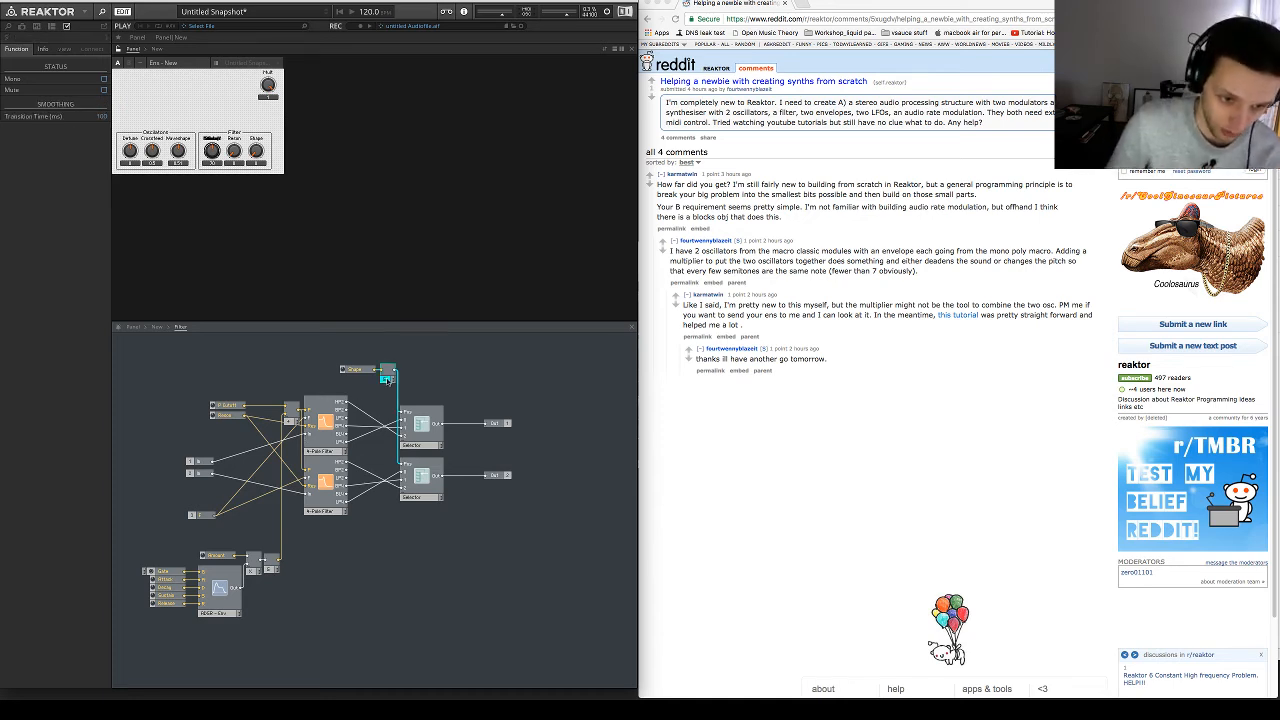
{"action": "left_click", "coordinate": [269, 570]}
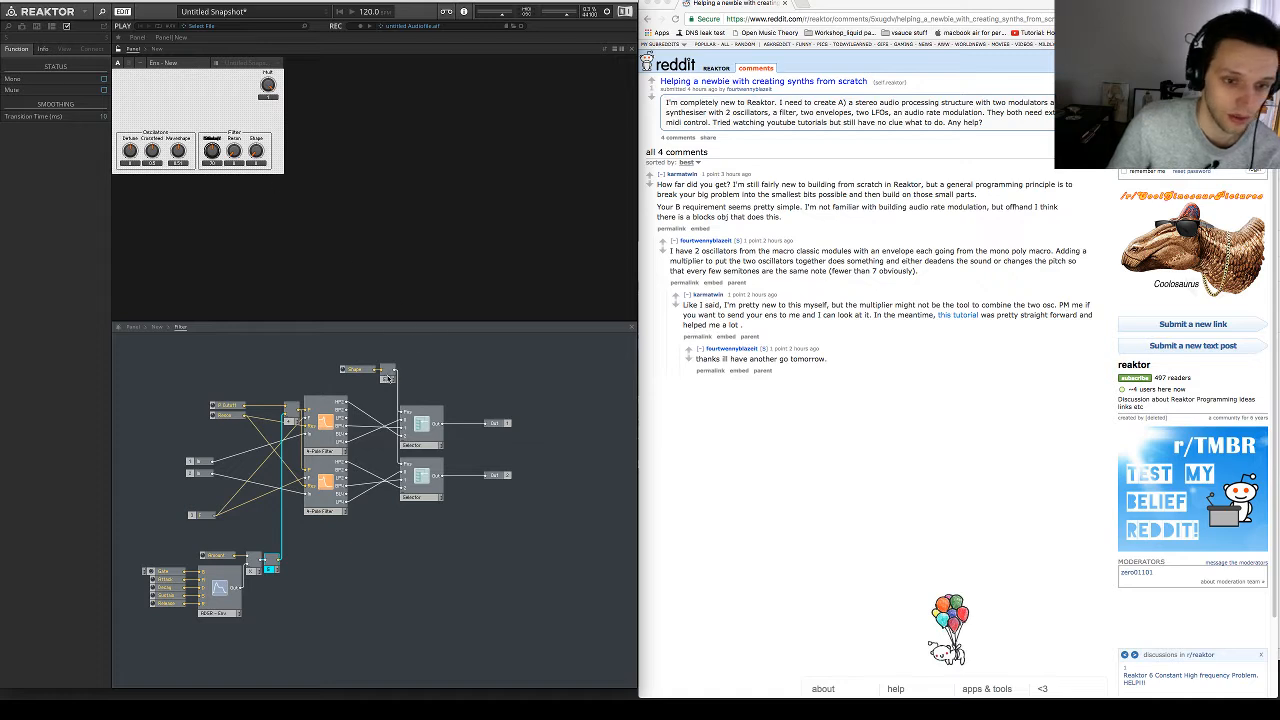
{"action": "left_click", "coordinate": [387, 378]}
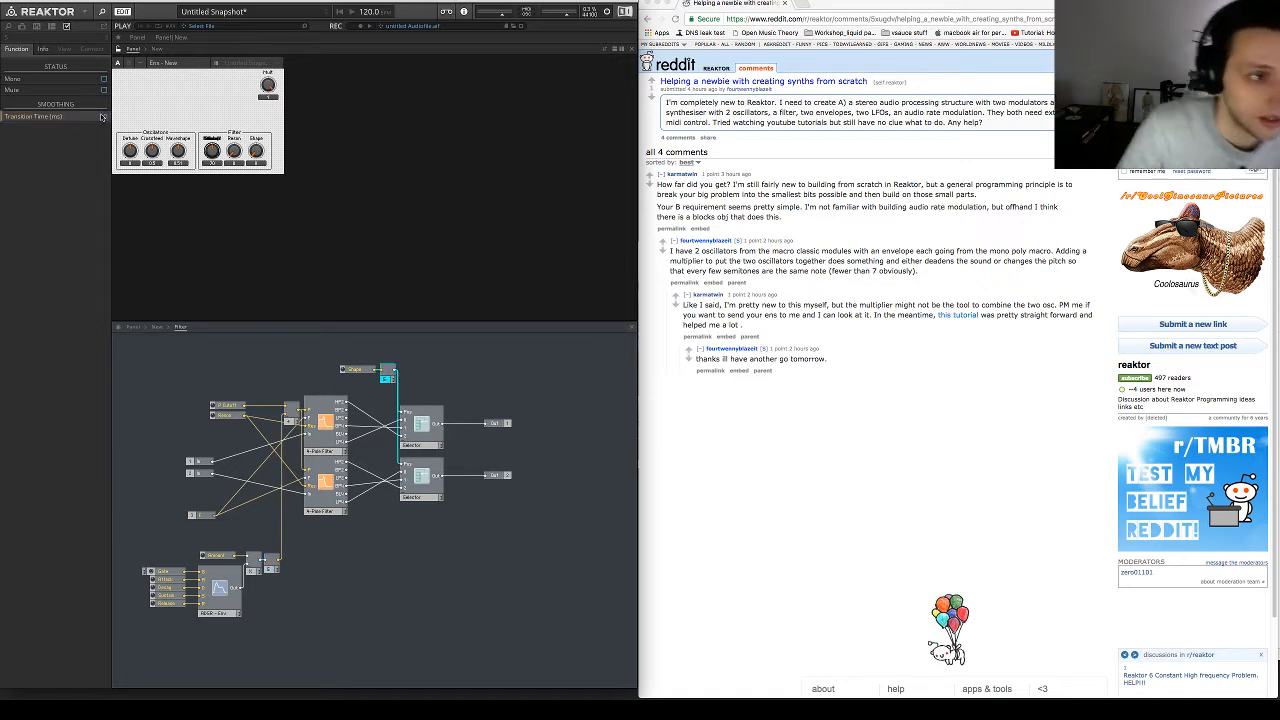
Return to the instrument level and spread the Filter macro's overlapping panel knobs apart, moving P Cutoff and Attack to free spots
{"action": "left_click", "coordinate": [157, 327]}
{"action": "left_click", "coordinate": [214, 445]}
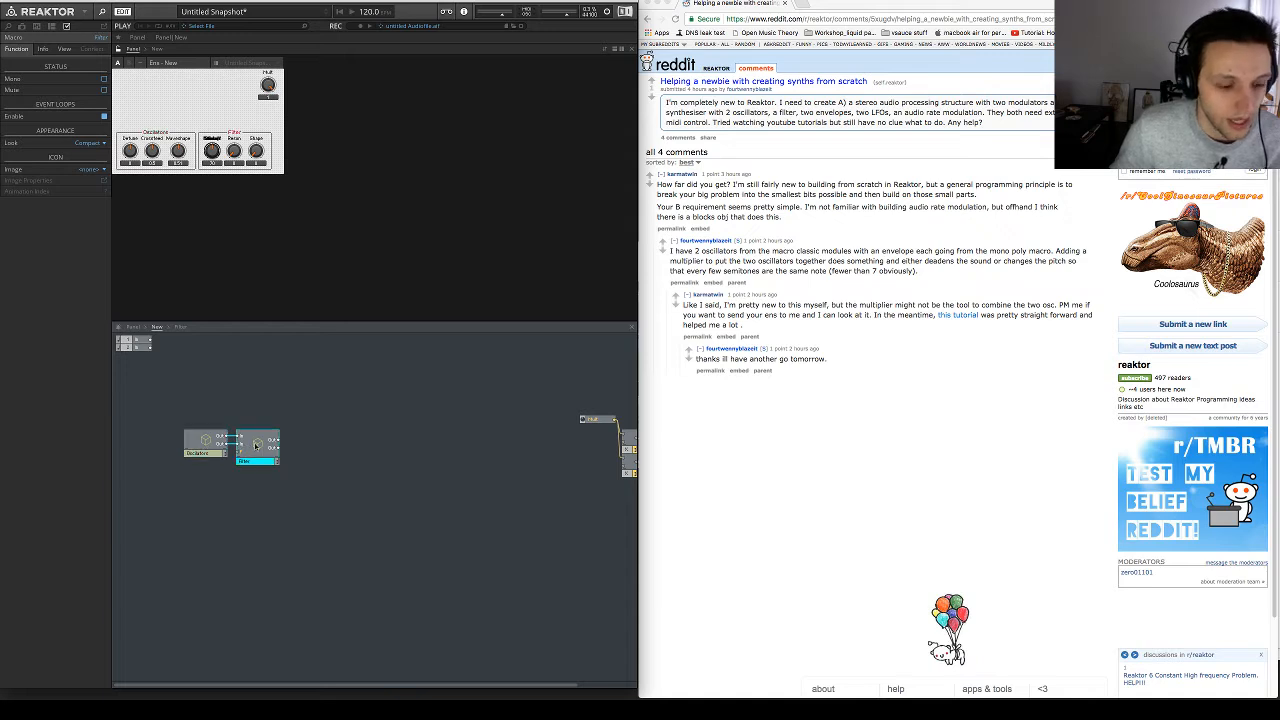
{"action": "left_click", "coordinate": [211, 151]}
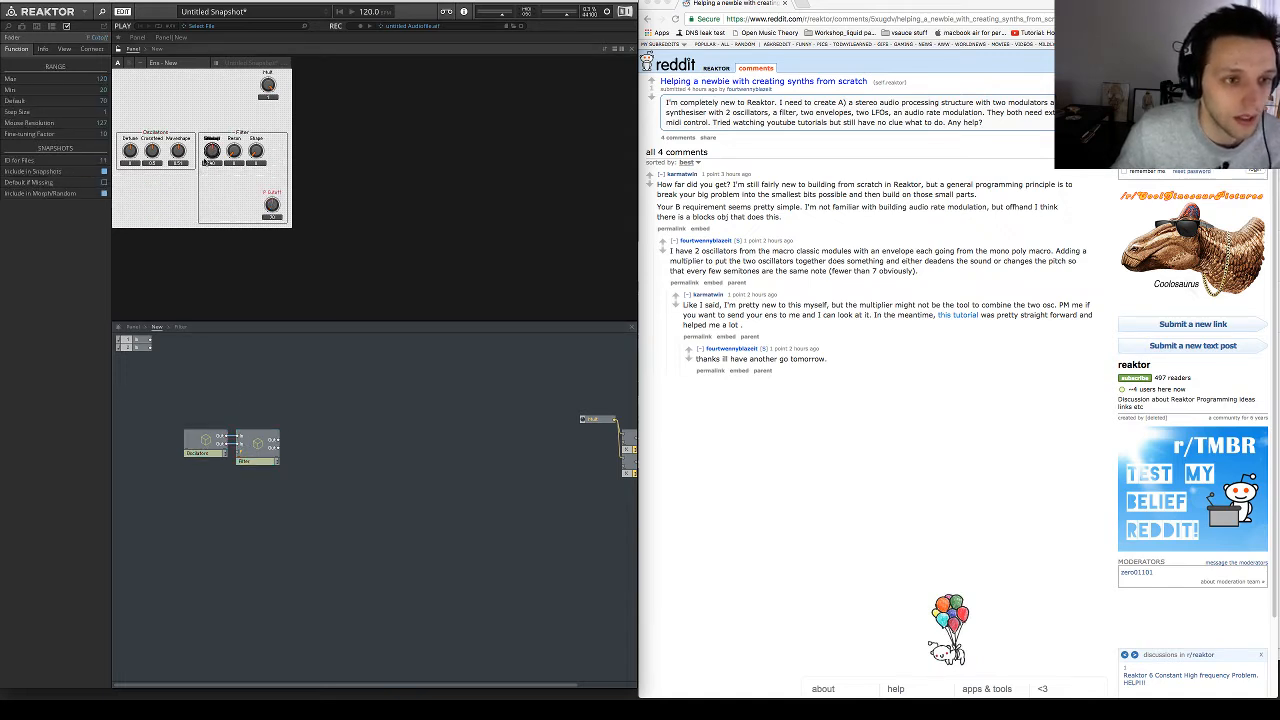
{"action": "left_click", "coordinate": [233, 205]}
{"action": "left_click_drag", "start_coordinate": [274, 209], "coordinate": [342, 181]}
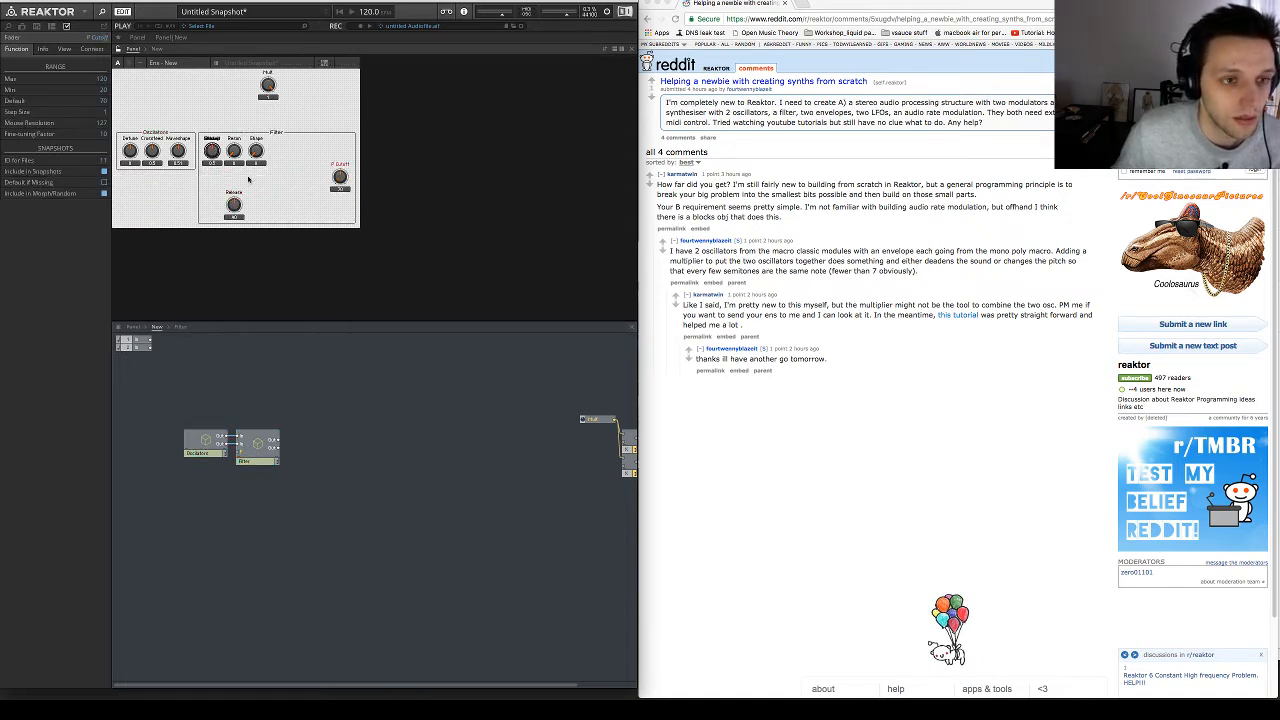
{"action": "left_click_drag", "start_coordinate": [215, 153], "coordinate": [212, 184]}
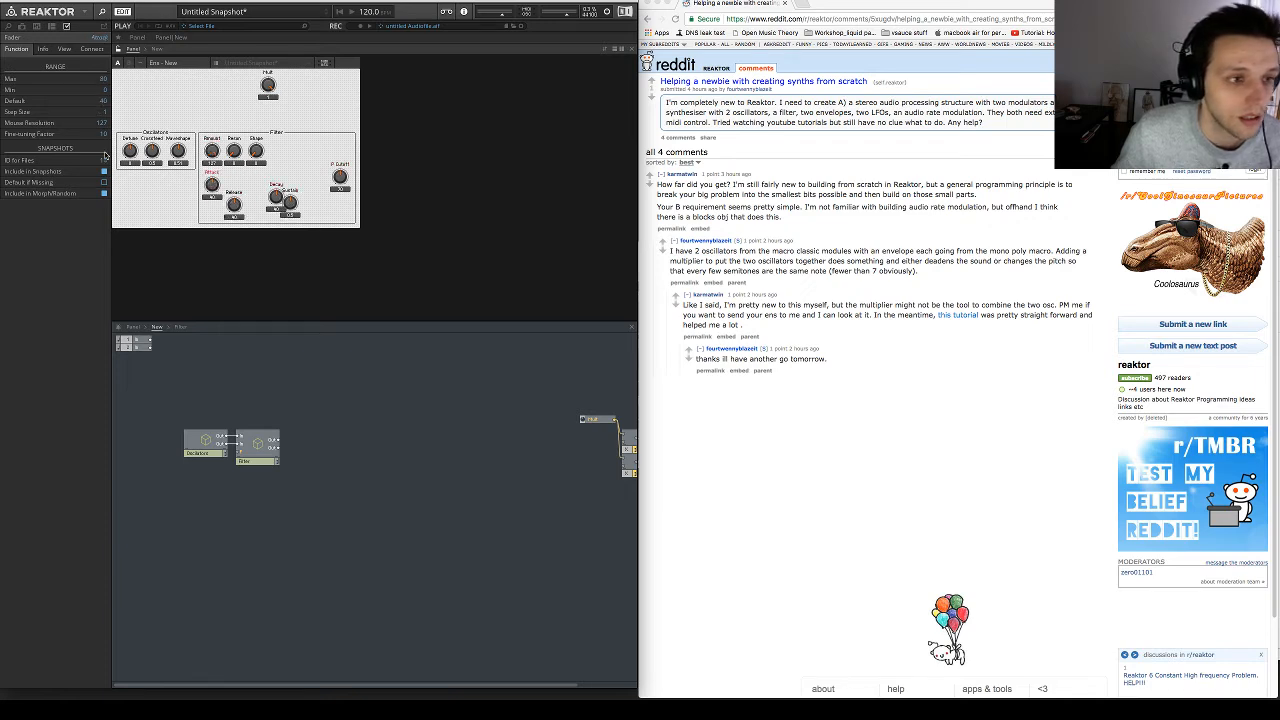
Set the size of the filter's Attack and Release knobs to Small
{"action": "left_click", "coordinate": [91, 49]}
{"action": "left_click", "coordinate": [63, 49]}
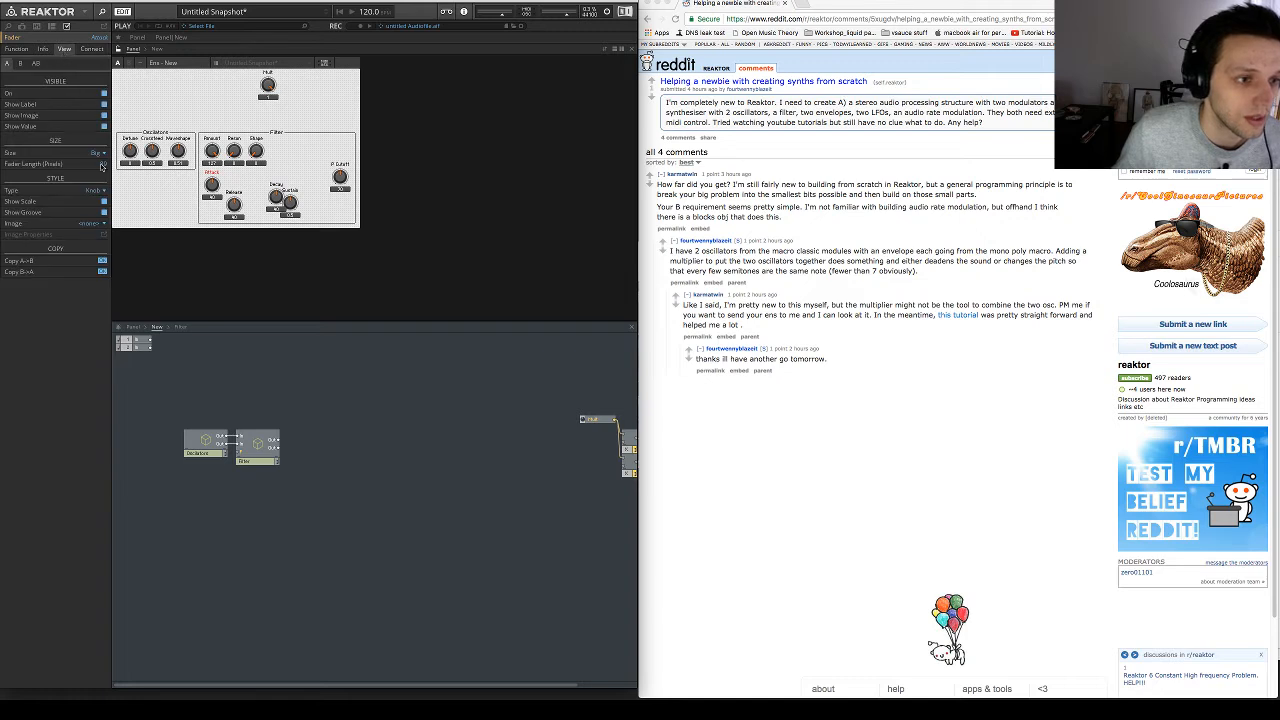
{"action": "left_click", "coordinate": [96, 190]}
{"action": "left_click", "coordinate": [96, 190]}
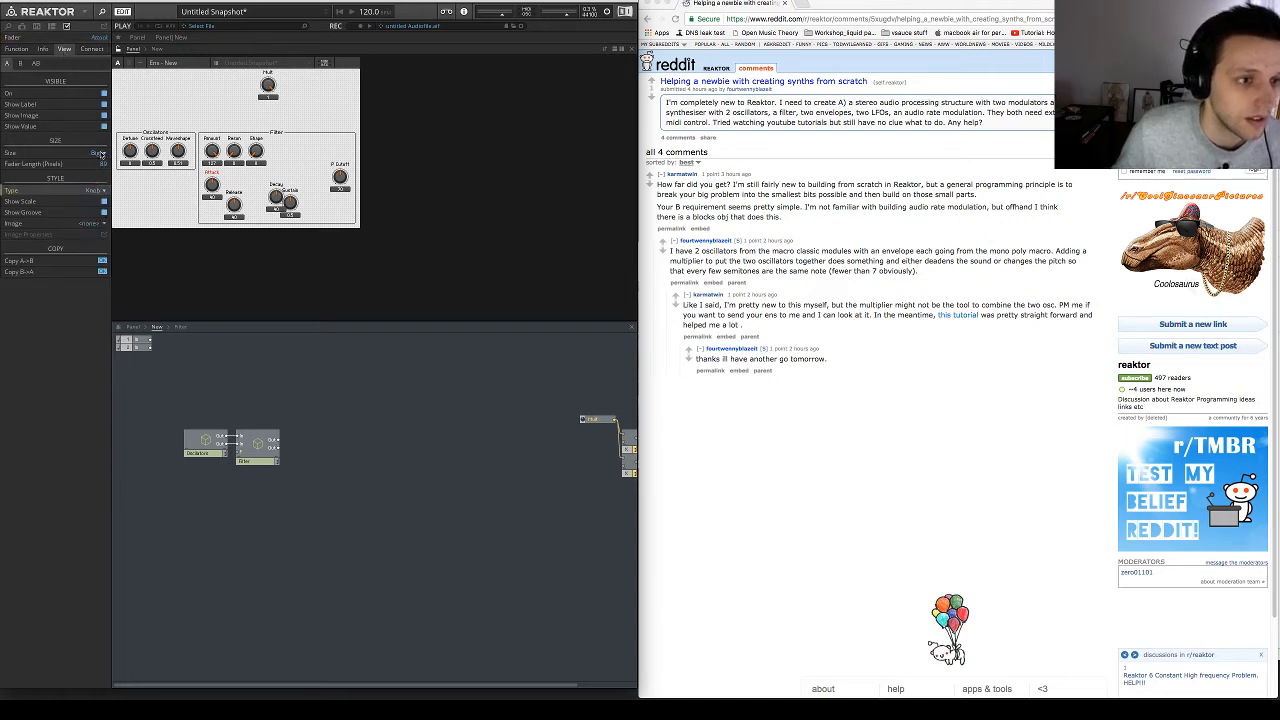
{"action": "left_click", "coordinate": [98, 153]}
{"action": "left_click", "coordinate": [95, 172]}
{"action": "left_click", "coordinate": [98, 153]}
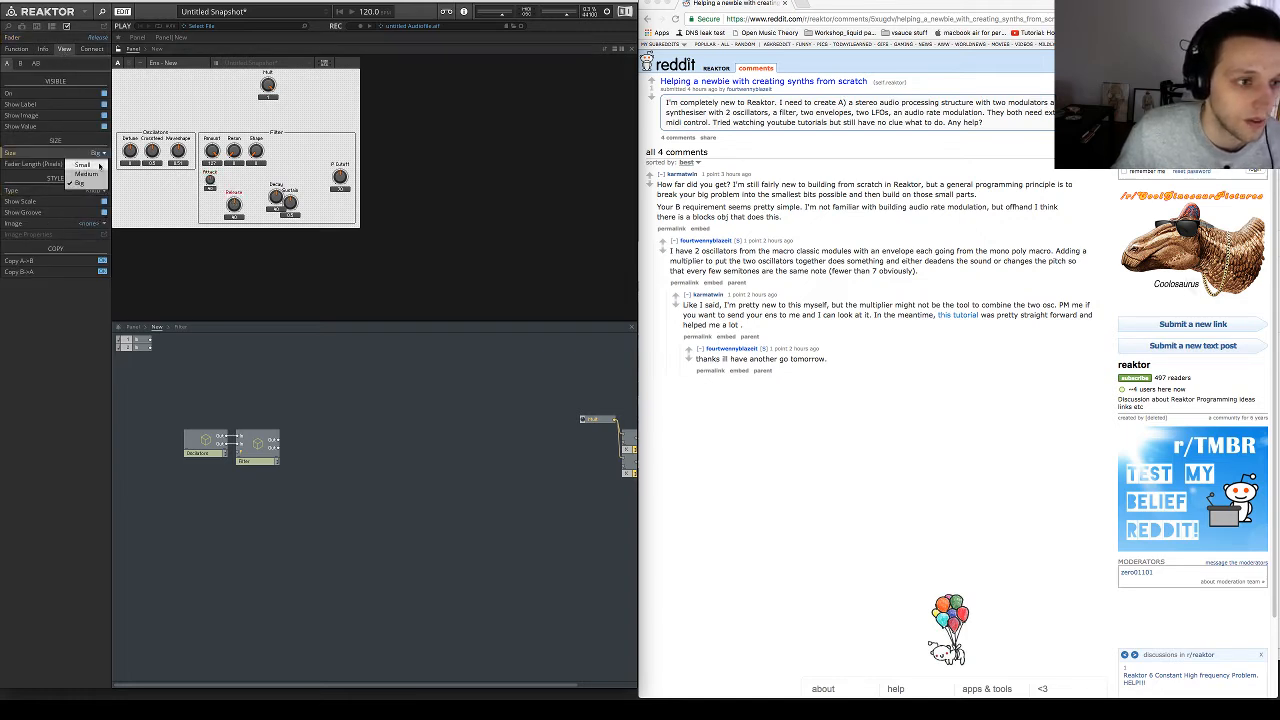
{"action": "left_click", "coordinate": [88, 172]}
Set the size of the filter's Decay and Sustain knobs to Small
{"action": "left_click", "coordinate": [277, 197]}
{"action": "left_click", "coordinate": [97, 153]}
{"action": "left_click", "coordinate": [86, 165]}
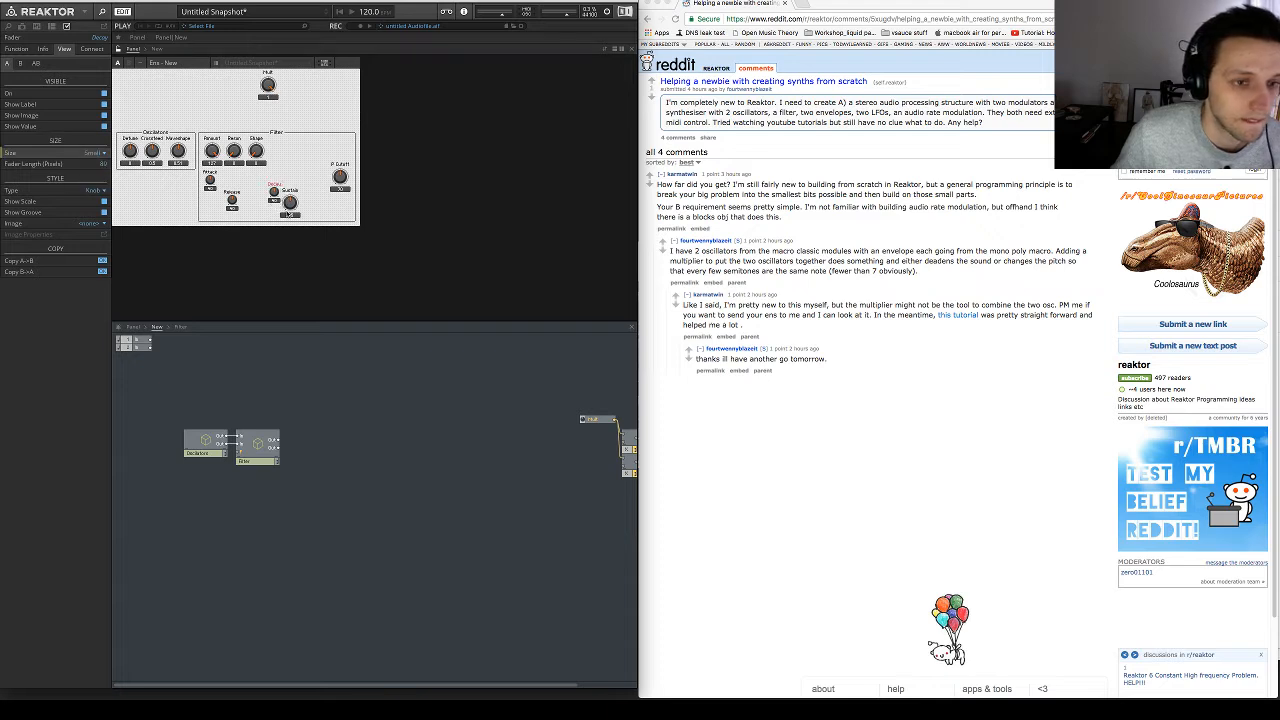
{"action": "left_click", "coordinate": [289, 201]}
{"action": "left_click", "coordinate": [97, 153]}
{"action": "left_click", "coordinate": [86, 165]}
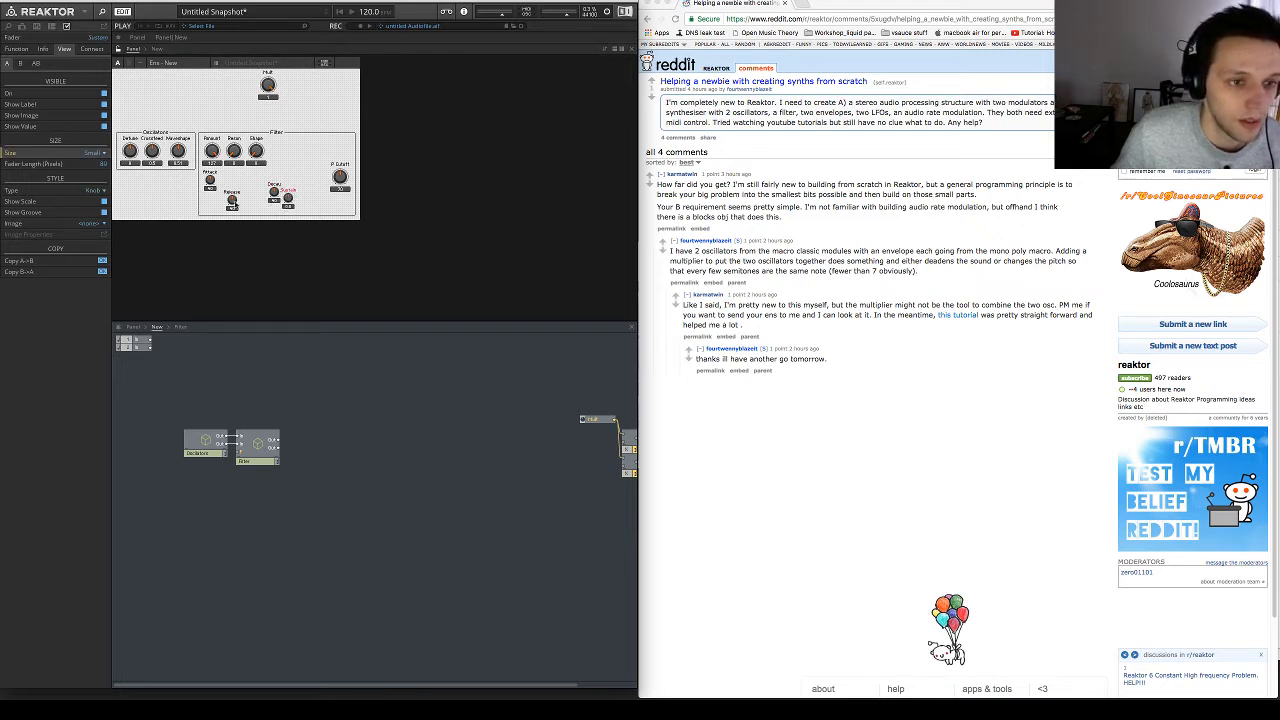
Line up the Attack, Decay, Sustain and Release knobs beneath the filter row and put the cutoff knob first, labelled Cutoff
{"action": "left_click_drag", "start_coordinate": [233, 201], "coordinate": [259, 181]}
{"action": "left_click", "coordinate": [274, 192]}
{"action": "left_click", "coordinate": [295, 185]}
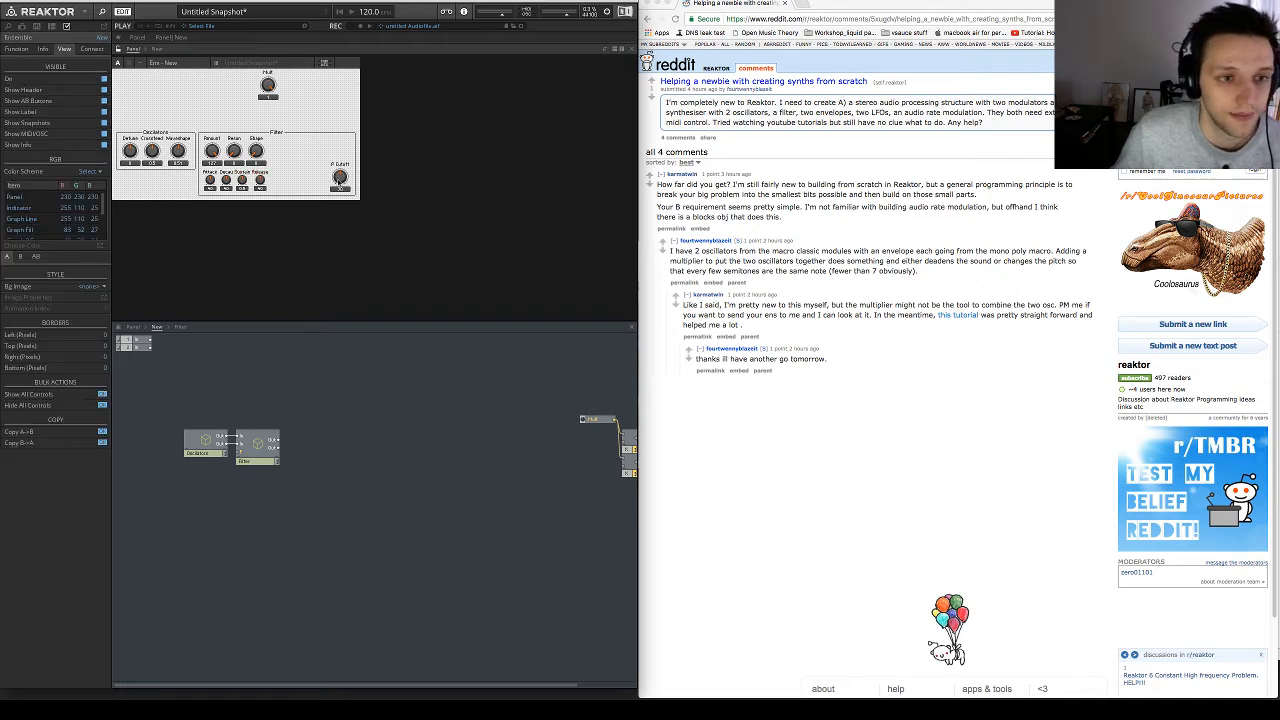
{"action": "left_click_drag", "start_coordinate": [339, 181], "coordinate": [212, 155]}
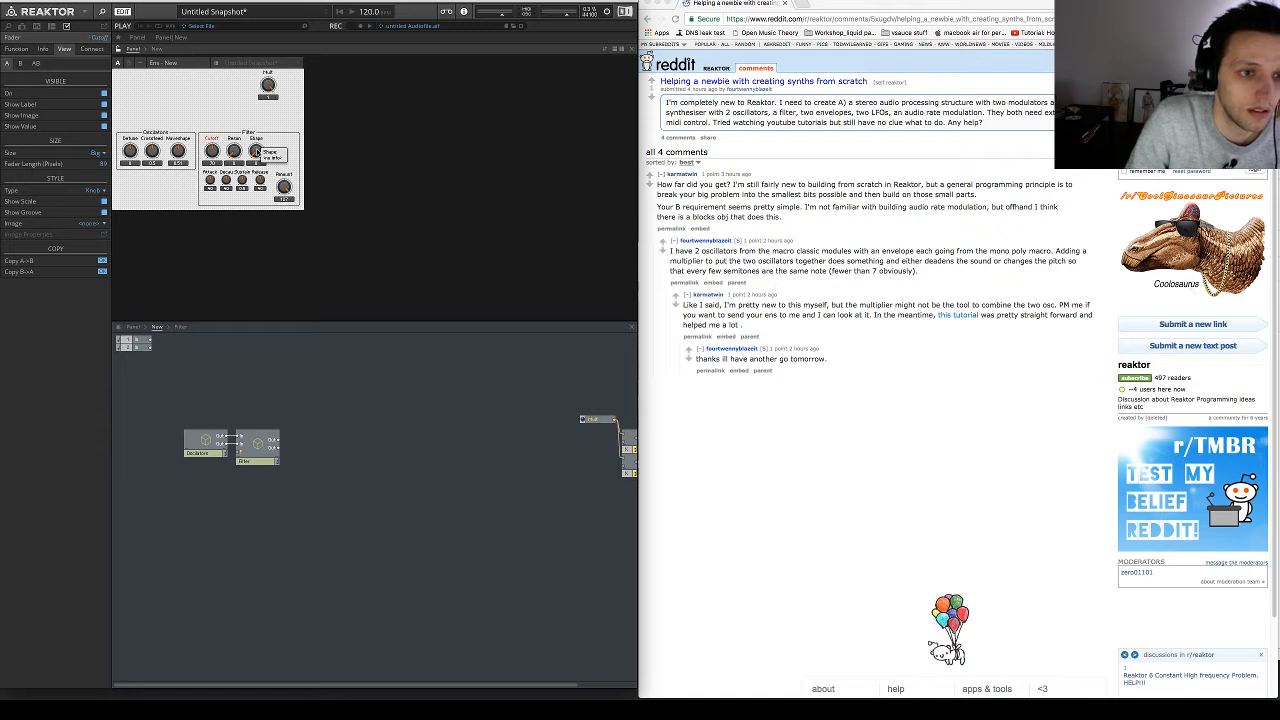
Turn the Amount knob into a horizontal fader beneath the envelope knobs, hide its value and shorten it to fit the frame
{"action": "left_click_drag", "start_coordinate": [286, 188], "coordinate": [254, 207]}
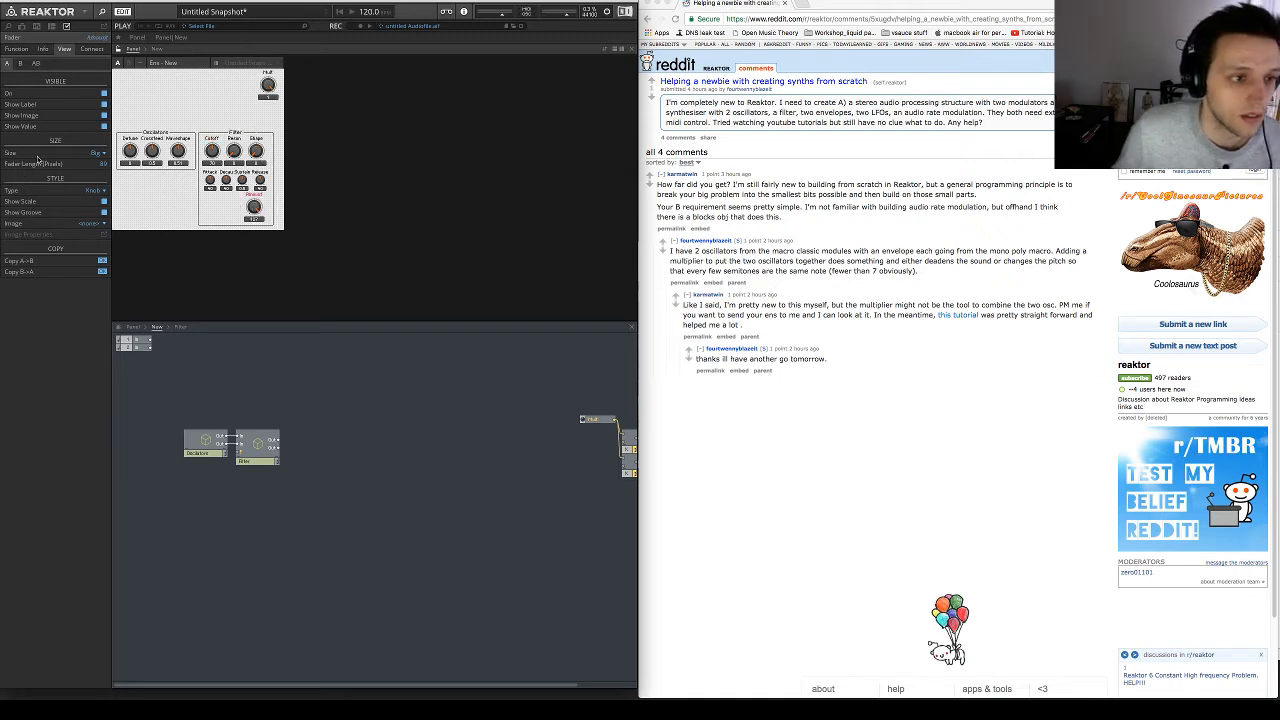
{"action": "left_click", "coordinate": [98, 153]}
{"action": "left_click", "coordinate": [95, 182]}
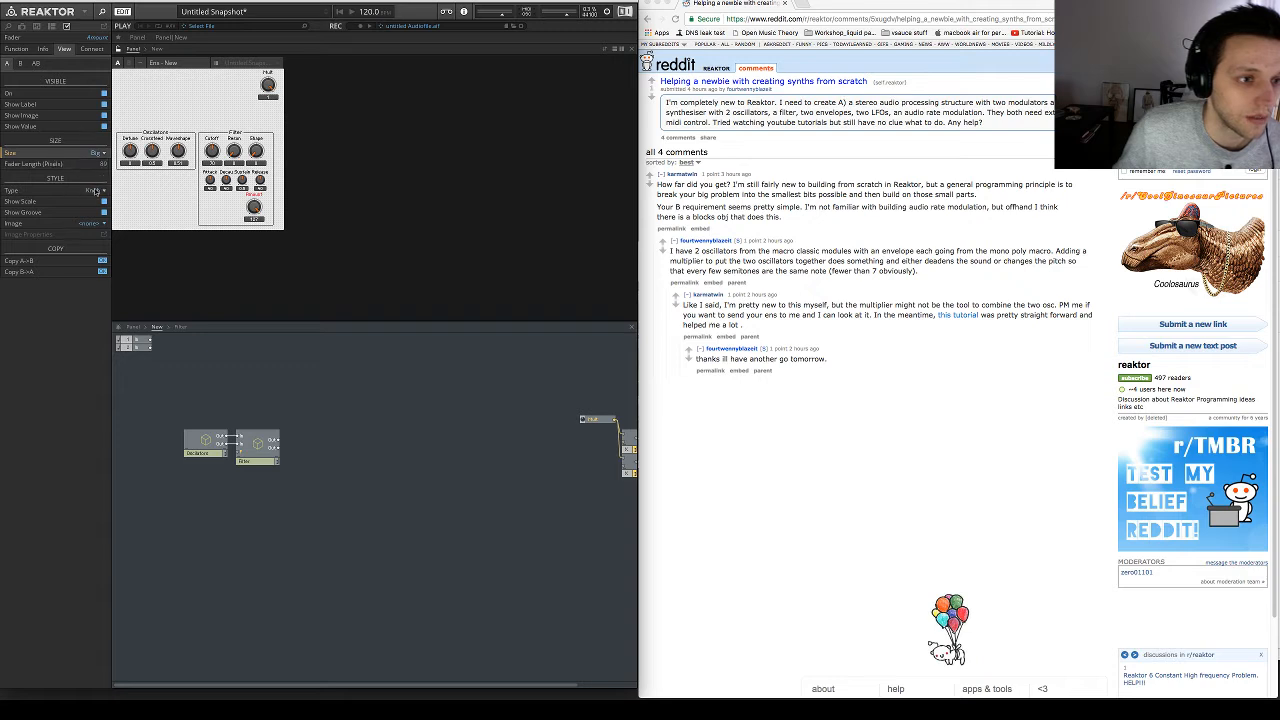
{"action": "left_click", "coordinate": [95, 190]}
{"action": "left_click", "coordinate": [92, 221]}
{"action": "left_click_drag", "start_coordinate": [300, 197], "coordinate": [255, 197]}
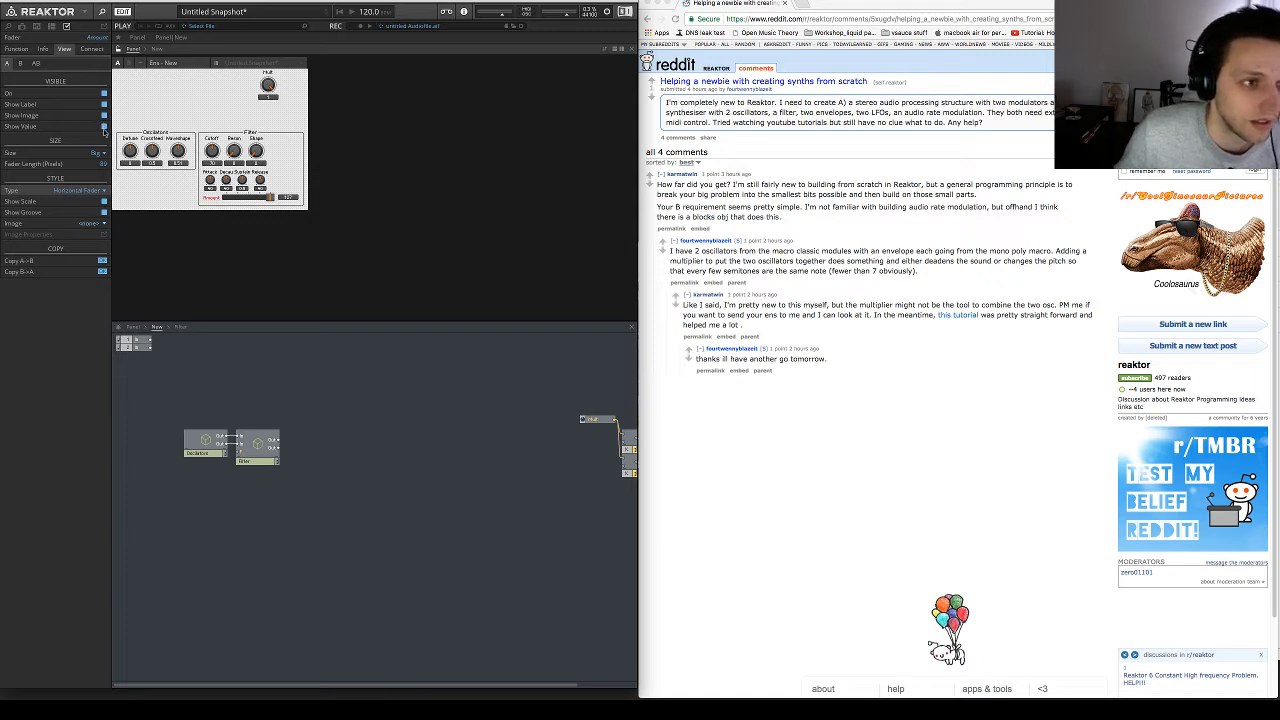
{"action": "left_click", "coordinate": [104, 126]}
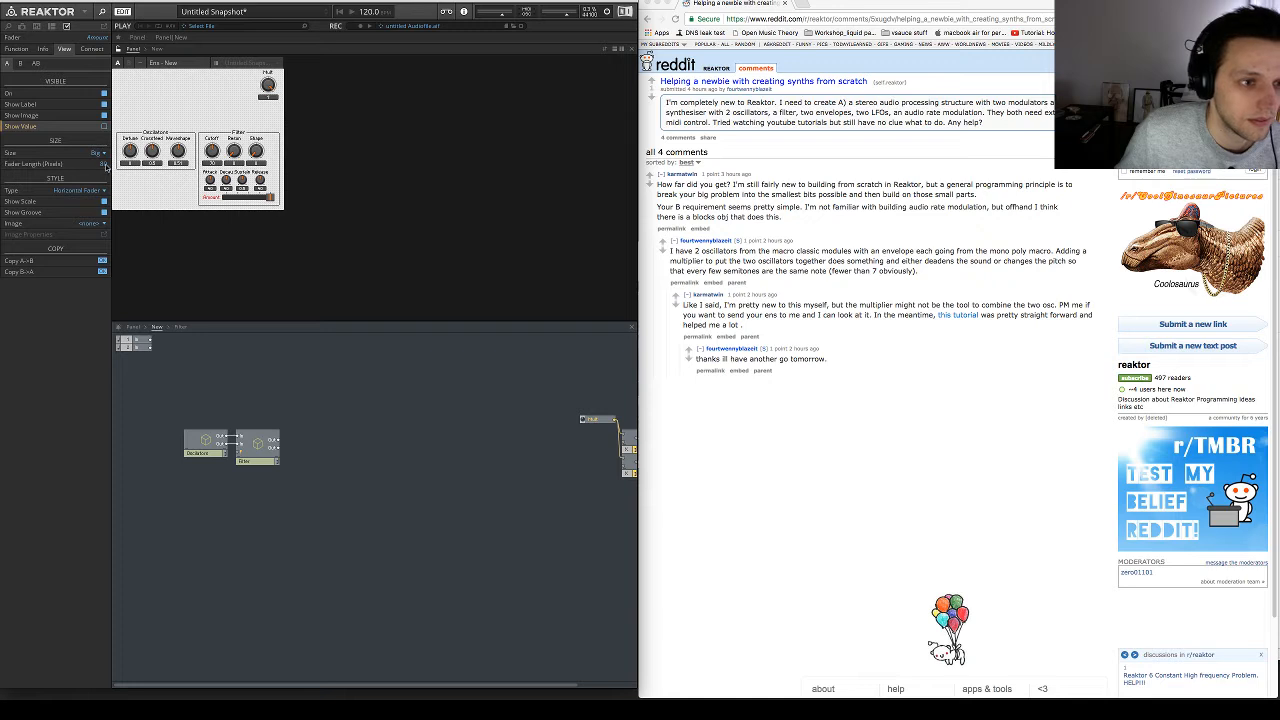
{"action": "mouse_move", "coordinate": [106, 167]}
{"action": "left_mouse_down"}
{"action": "mouse_move", "coordinate": [108, 178]}
{"action": "mouse_move", "coordinate": [105, 155]}
{"action": "mouse_move", "coordinate": [107, 169]}
{"action": "left_mouse_up"}
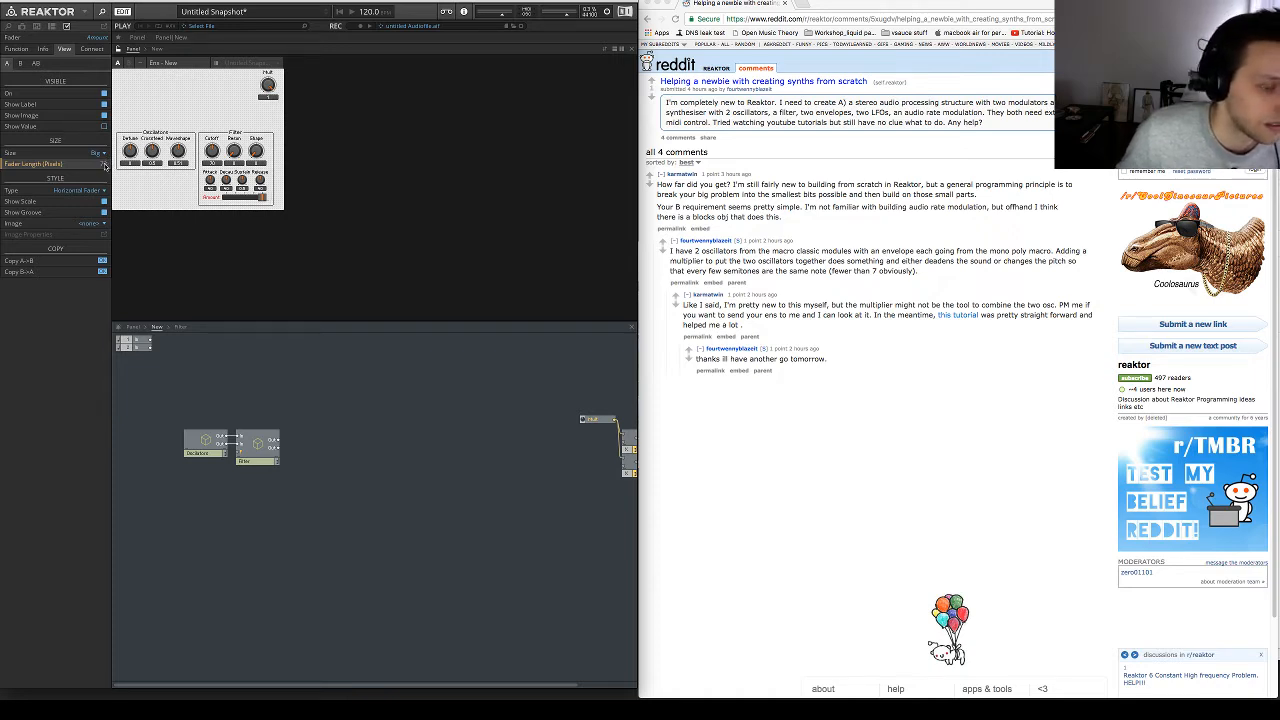
Set the Amount fader's Mouse Resolution to 73
{"action": "left_click", "coordinate": [16, 49]}
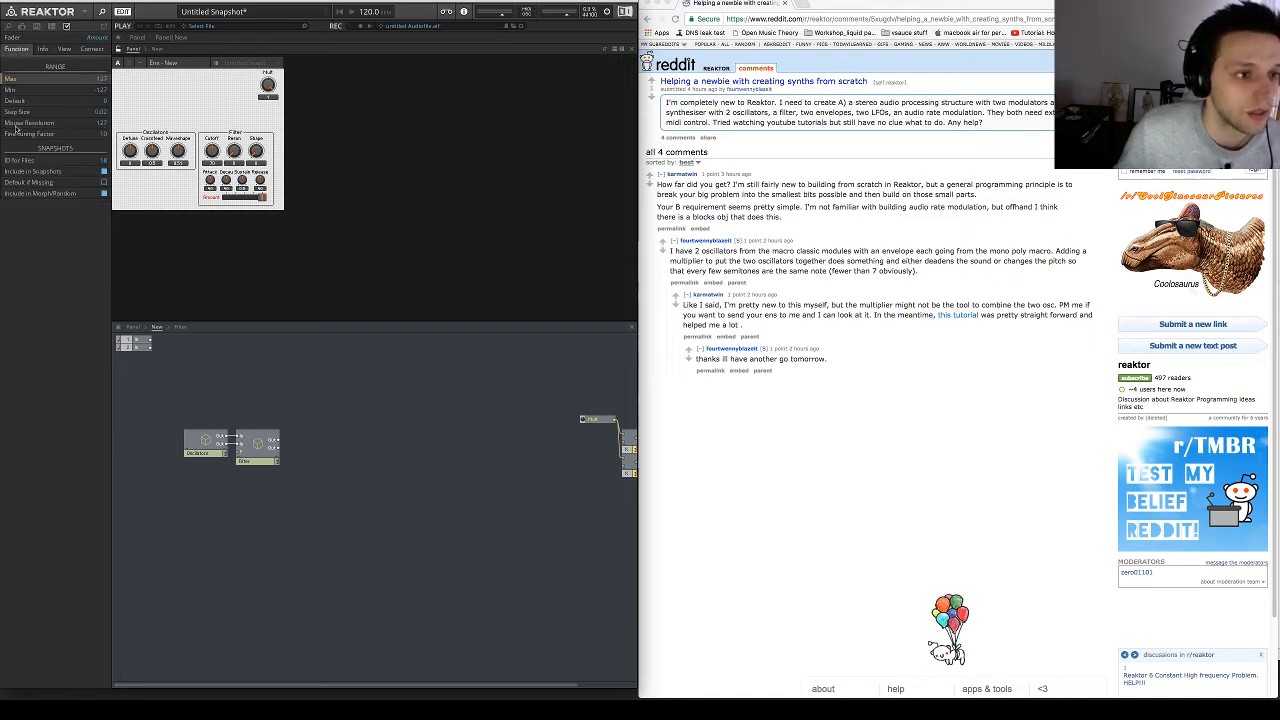
{"action": "left_click", "coordinate": [15, 126]}
{"action": "double_click", "coordinate": [101, 123]}
{"action": "type", "text": "73"}
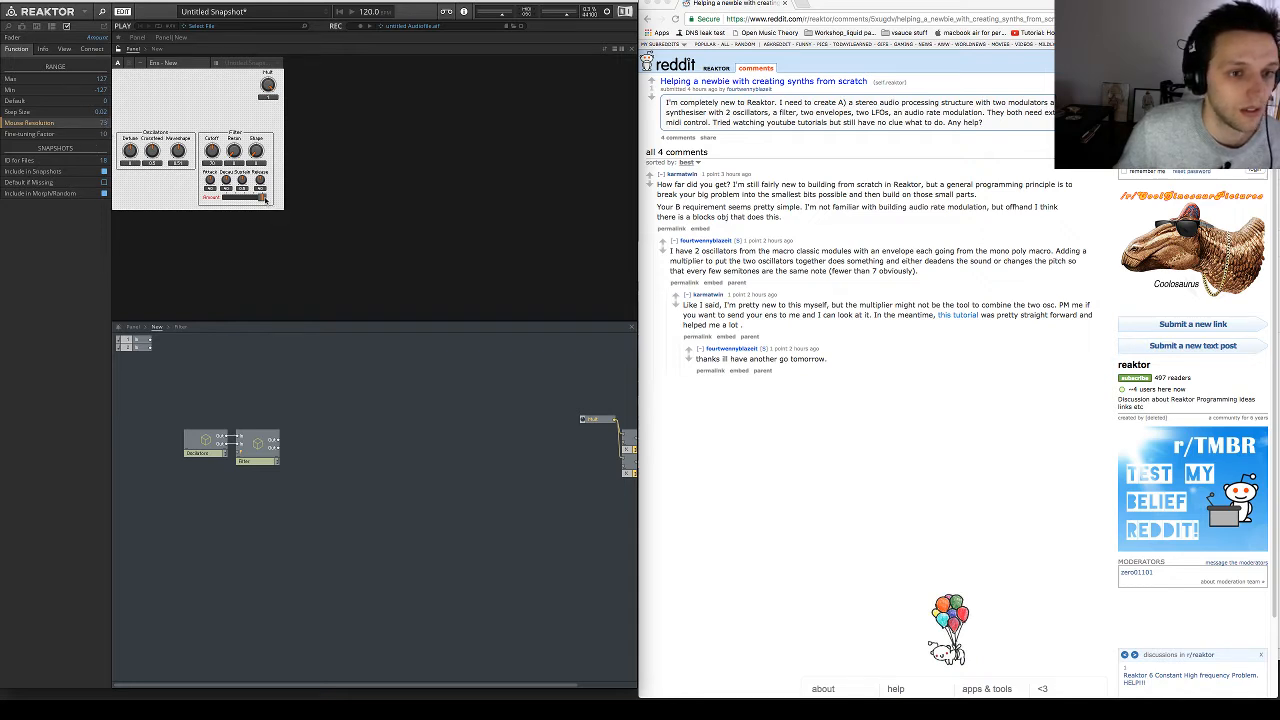
Lock the panel layout and adjust the Amount fader's Mouse Resolution while trying the fader, leaving it near its middle
{"action": "left_click_drag", "start_coordinate": [264, 199], "coordinate": [234, 200]}
{"action": "left_click", "coordinate": [118, 49]}
{"action": "left_click", "coordinate": [100, 126]}
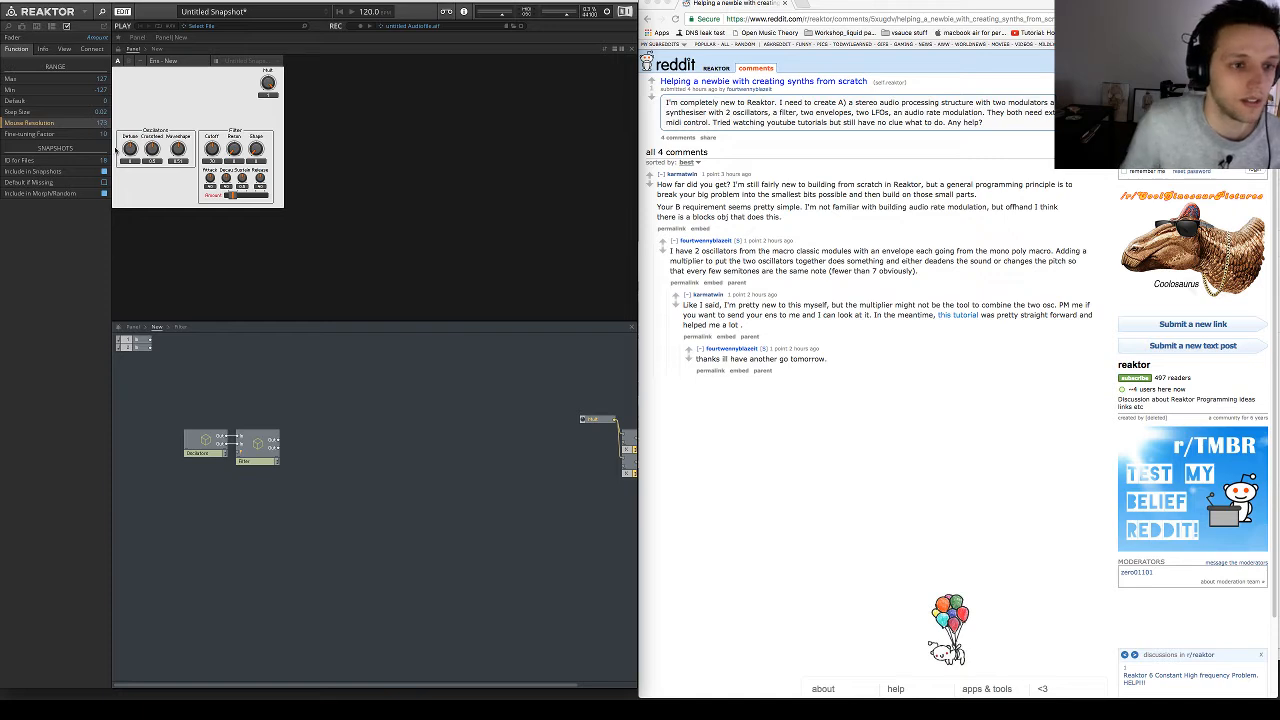
{"action": "mouse_move", "coordinate": [234, 196]}
{"action": "left_mouse_down"}
{"action": "mouse_move", "coordinate": [306, 200]}
{"action": "mouse_move", "coordinate": [166, 203]}
{"action": "mouse_move", "coordinate": [265, 195]}
{"action": "mouse_move", "coordinate": [241, 196]}
{"action": "left_mouse_up"}
{"action": "left_click", "coordinate": [102, 123]}
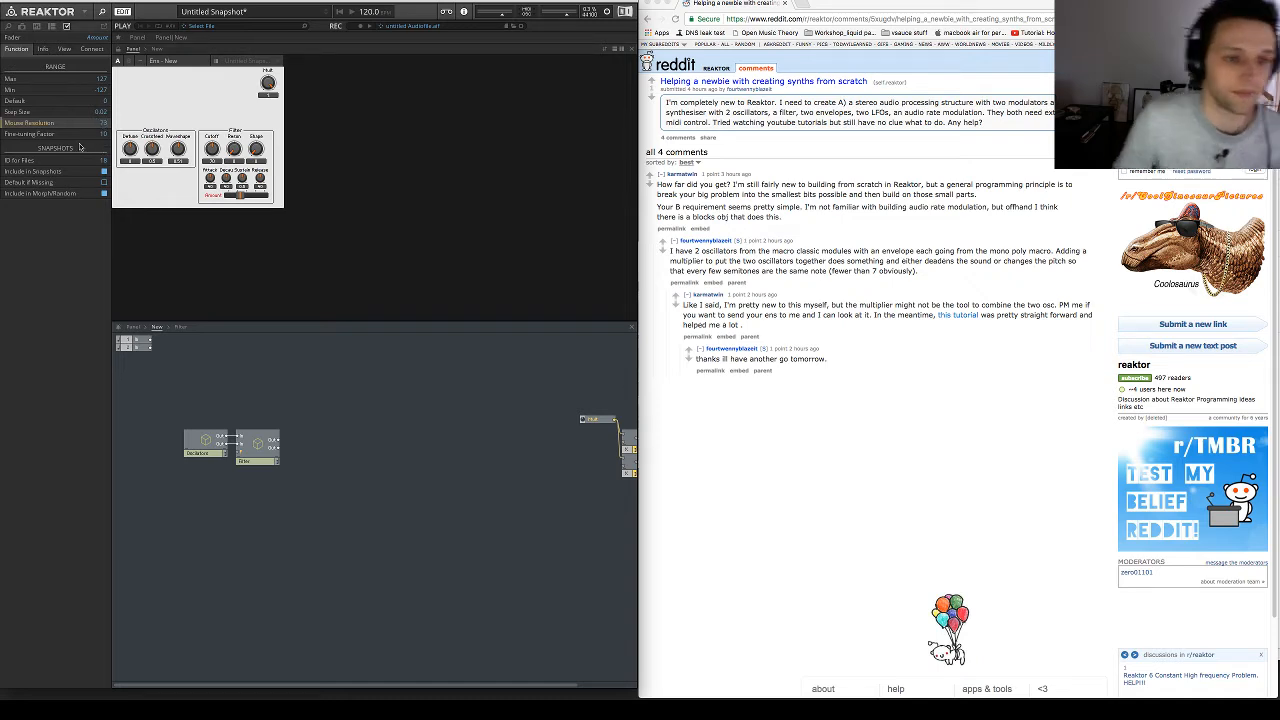
{"action": "mouse_move", "coordinate": [239, 197]}
{"action": "left_mouse_down"}
{"action": "mouse_move", "coordinate": [273, 202]}
{"action": "mouse_move", "coordinate": [249, 205]}
{"action": "left_mouse_up"}
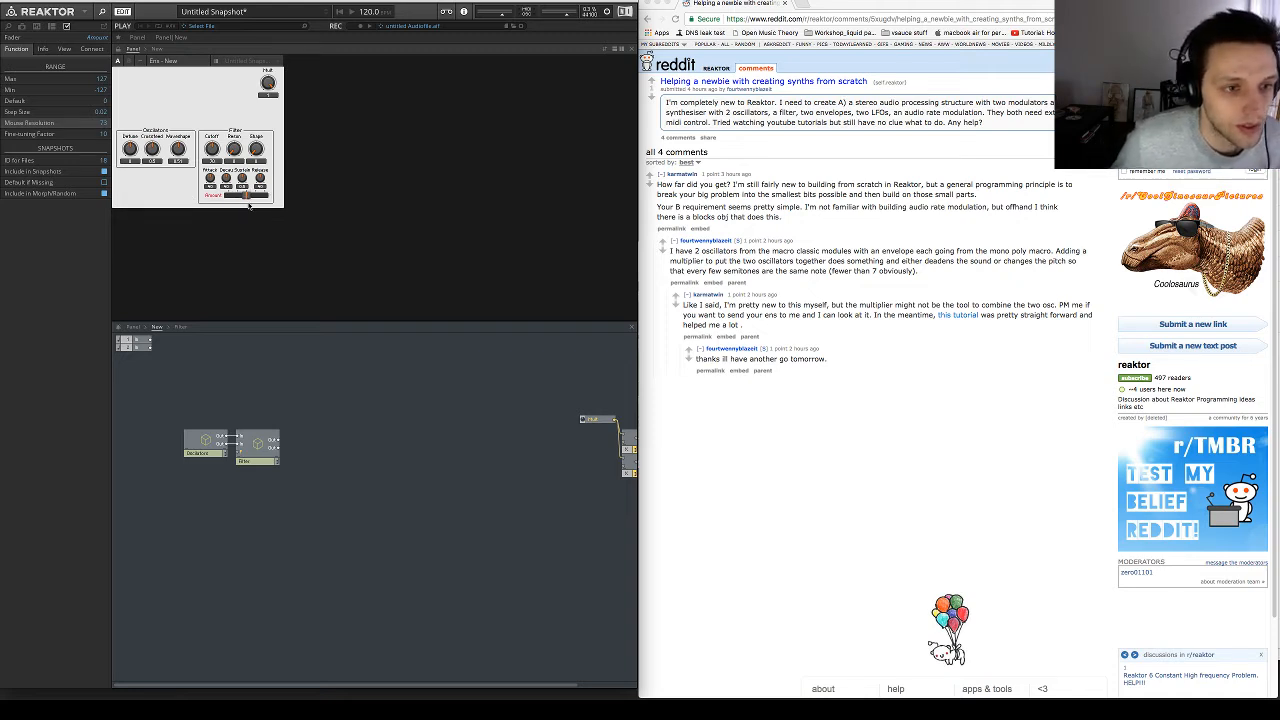
Copy the ADSR envelope with its Gate and its four knobs from inside the Filter macro
{"action": "left_click", "coordinate": [314, 467]}
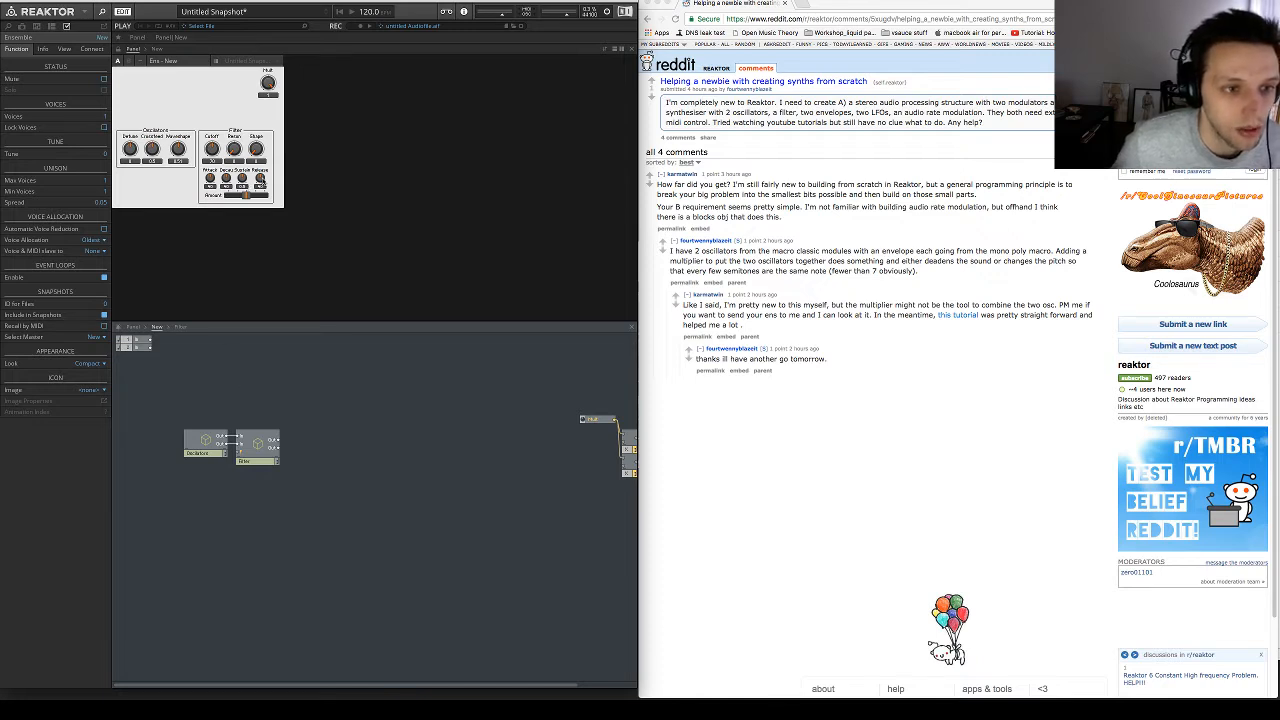
{"action": "double_click", "coordinate": [254, 449]}
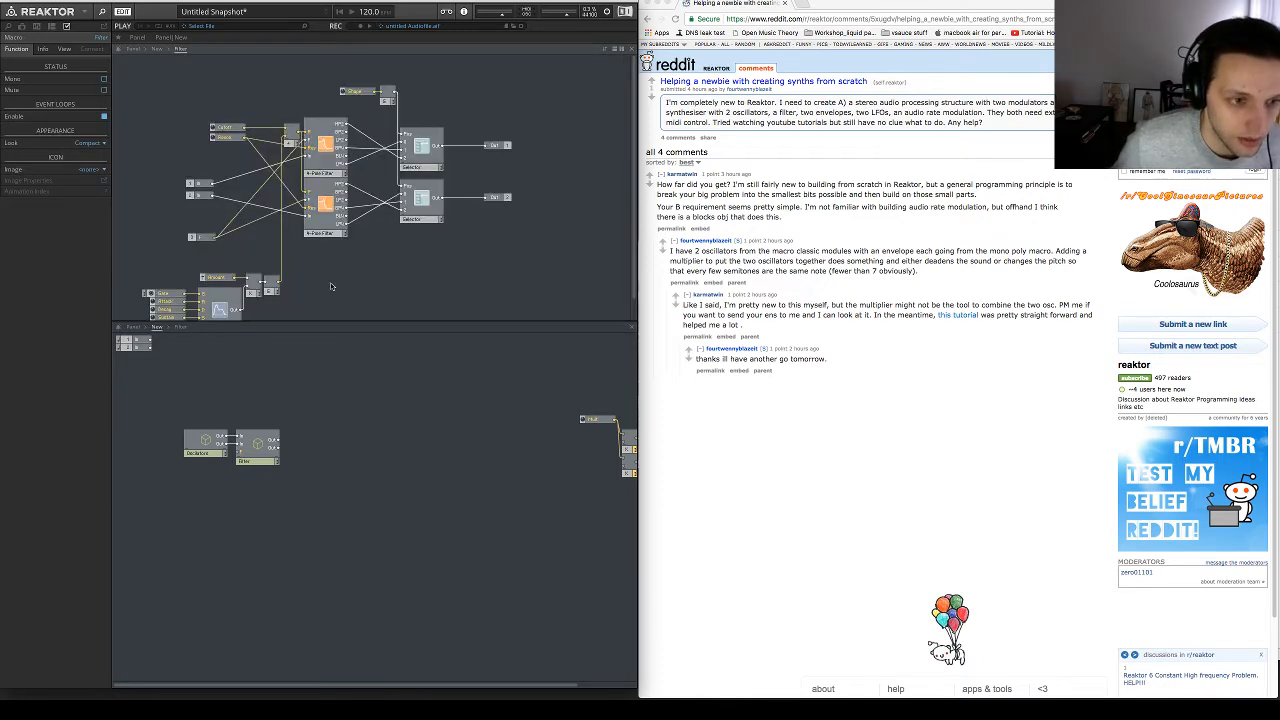
{"action": "left_click_drag", "start_coordinate": [320, 321], "coordinate": [320, 367]}
{"action": "left_click_drag", "start_coordinate": [337, 279], "coordinate": [151, 360]}
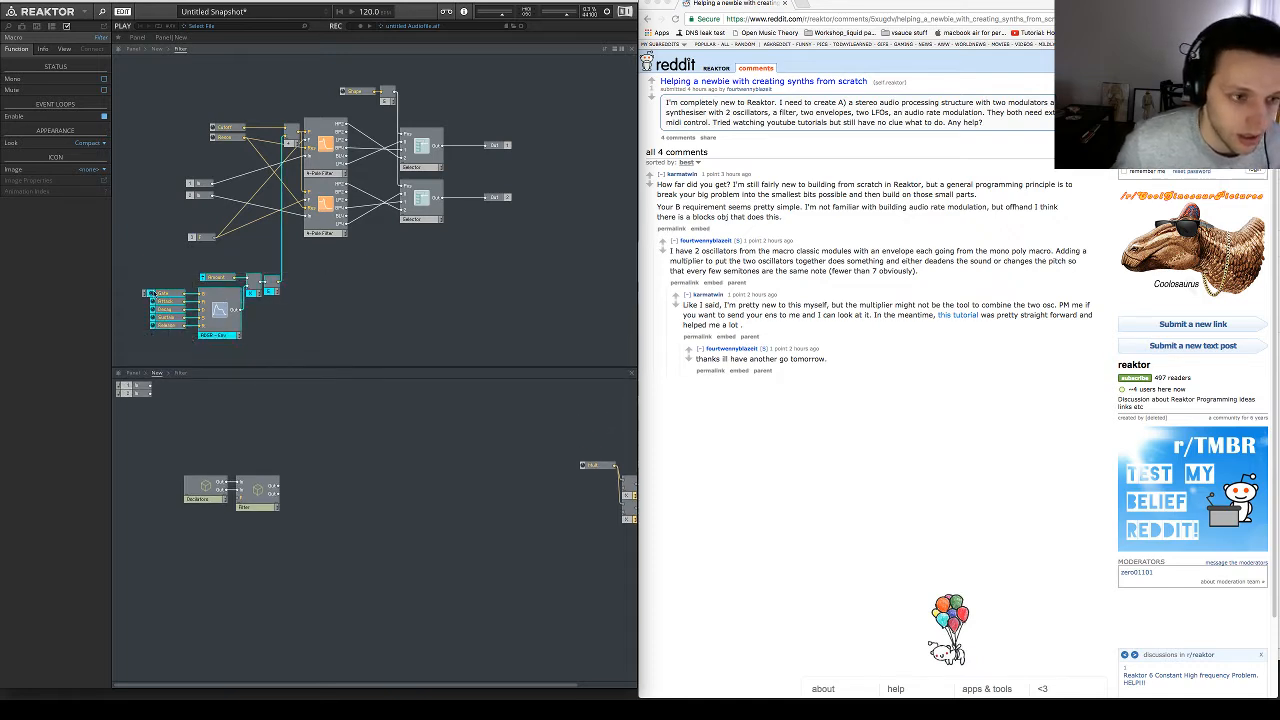
{"action": "left_click_drag", "start_coordinate": [129, 288], "coordinate": [229, 345]}
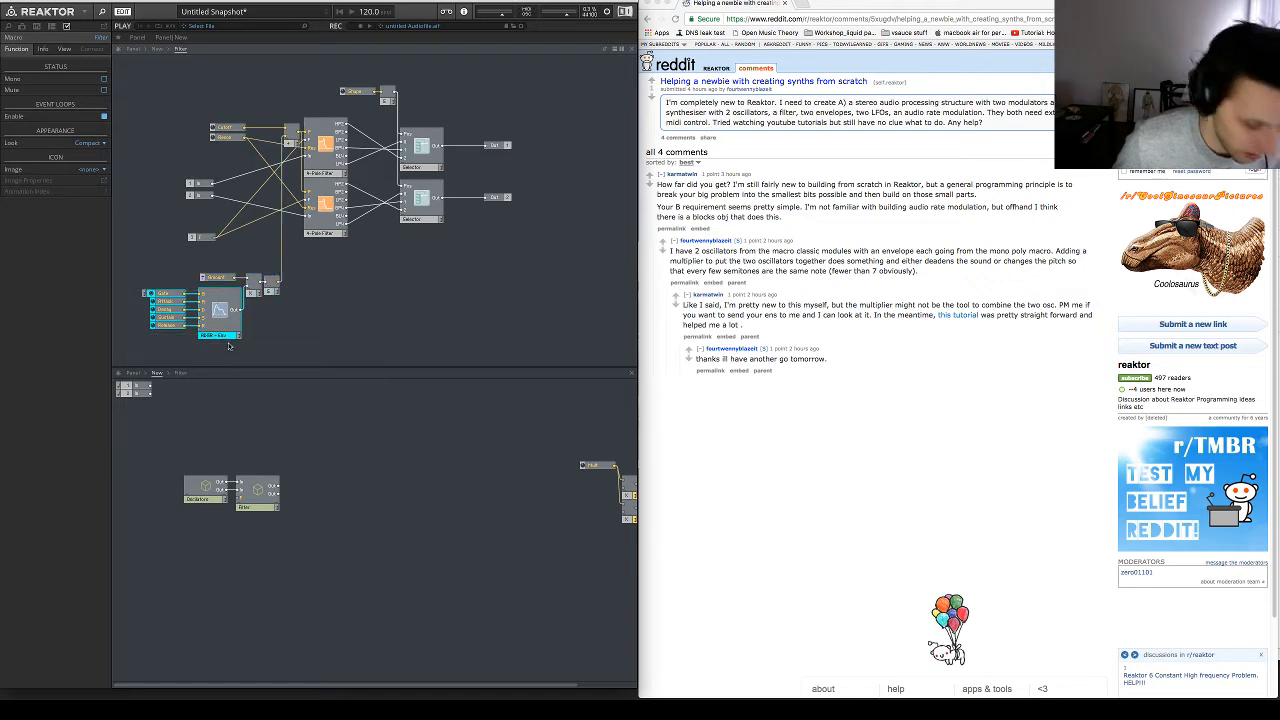
{"action": "double_click", "coordinate": [286, 328]}
{"action": "double_click", "coordinate": [241, 245]}
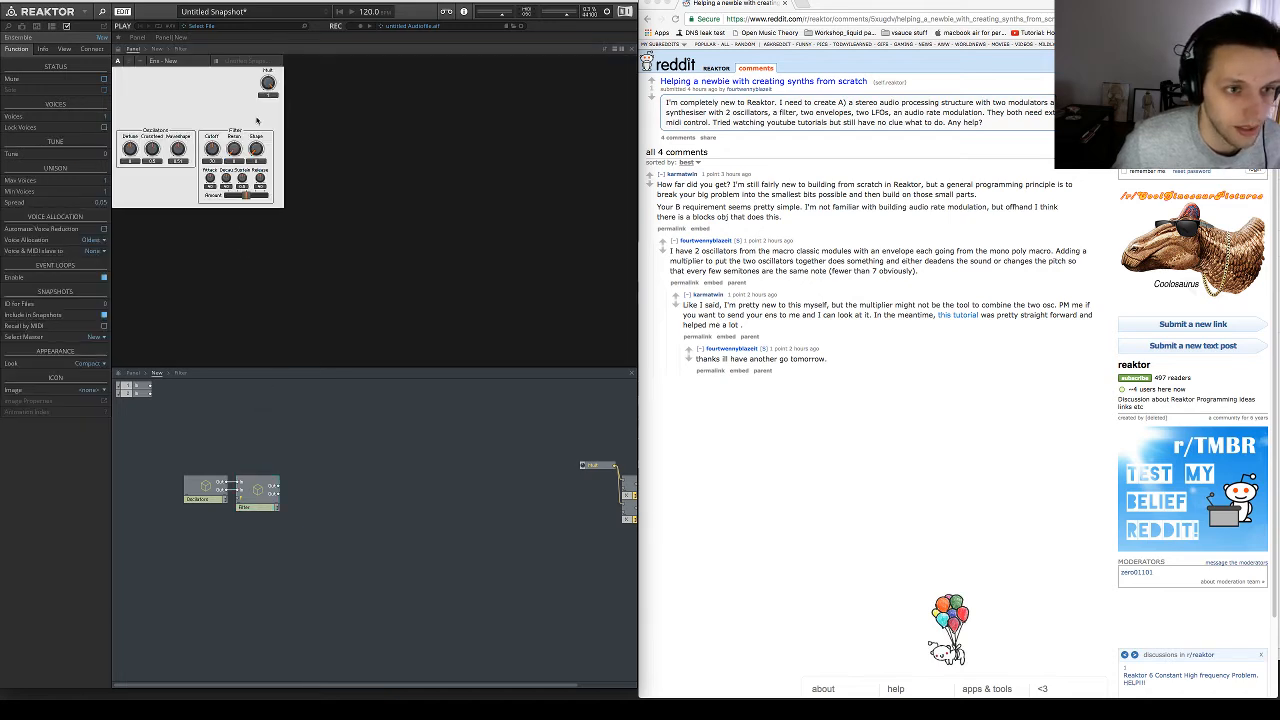
{"action": "left_click", "coordinate": [345, 465]}
{"action": "key", "text": "x"}
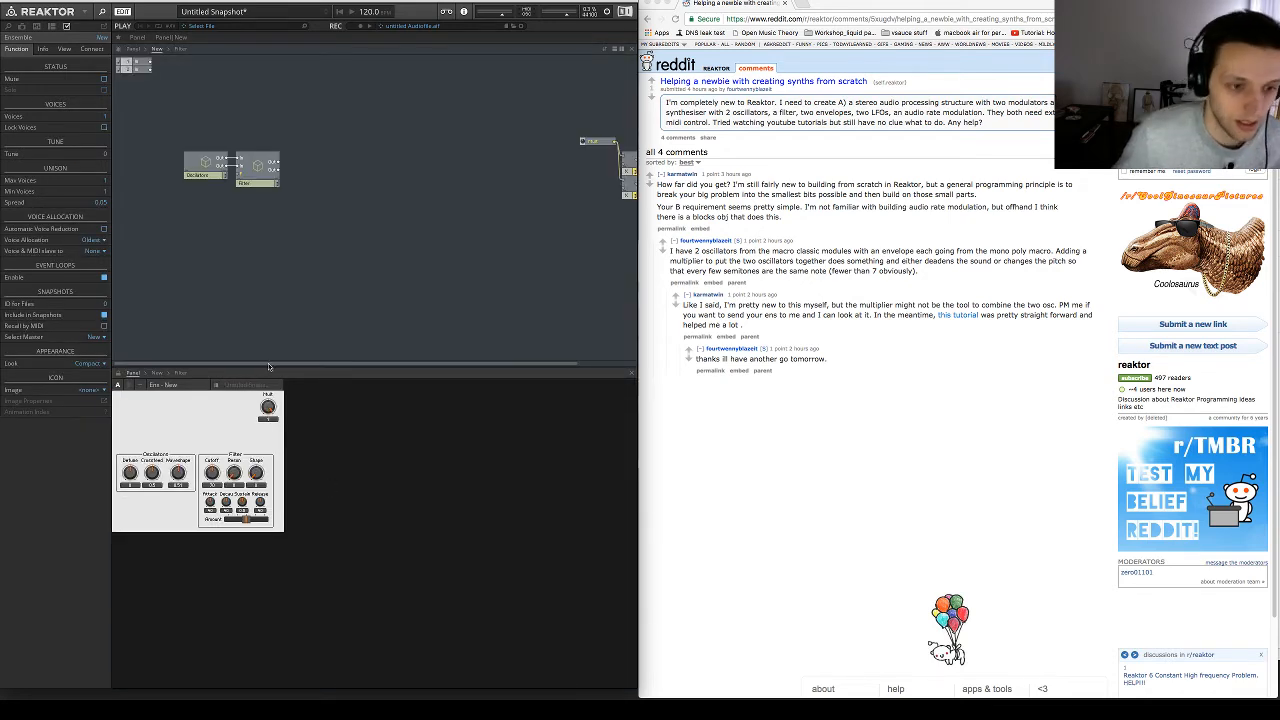
{"action": "key", "text": "x"}
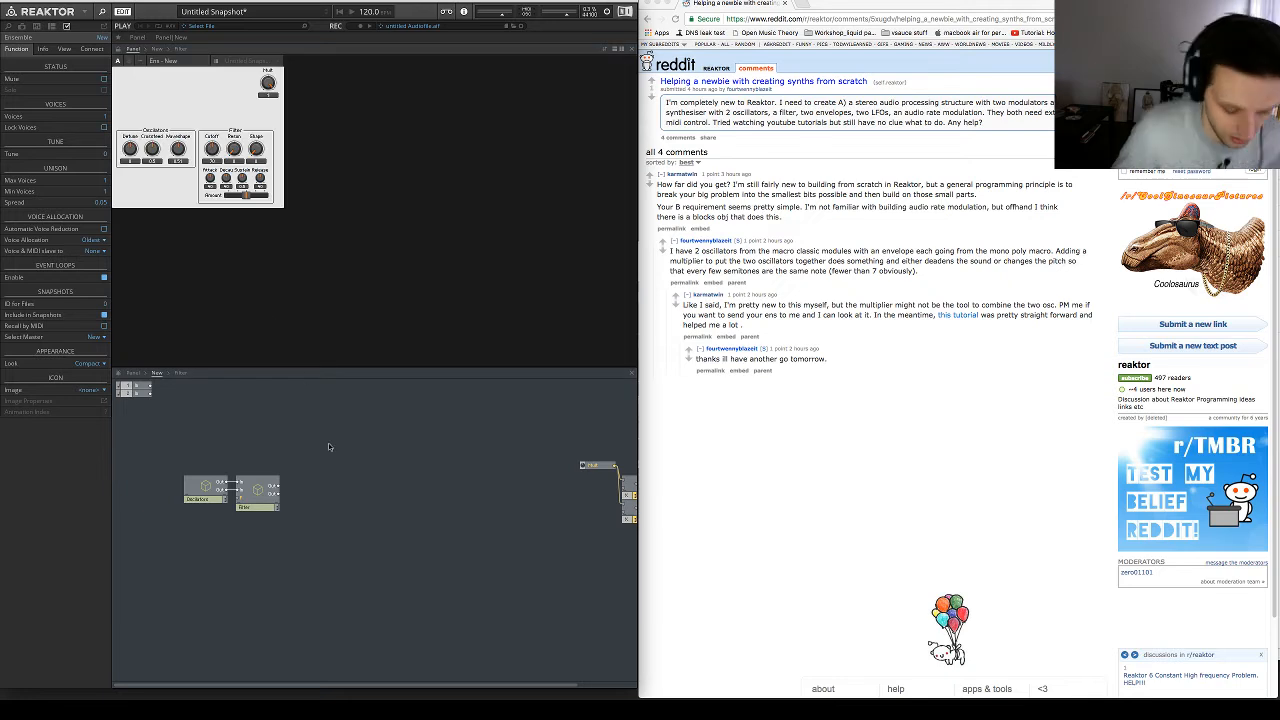
Add an empty macro beside the Filter macro and open its structure
{"action": "double_click", "coordinate": [332, 457]}
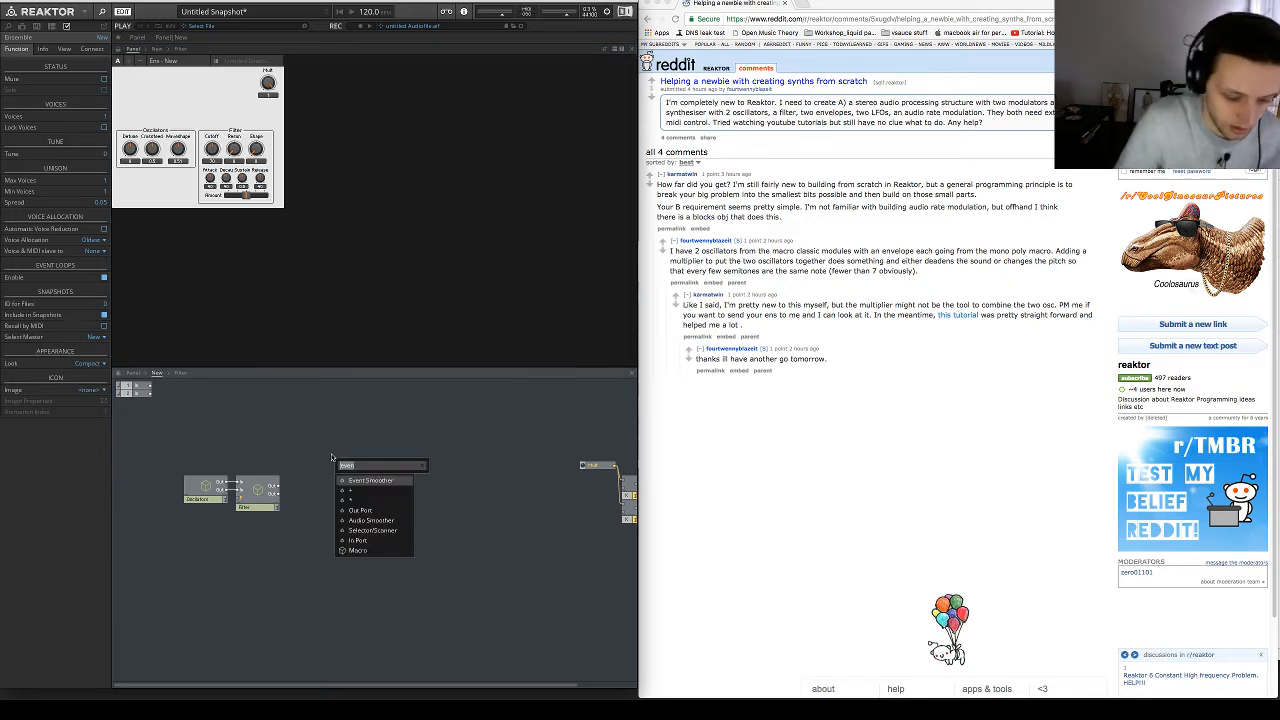
{"action": "type", "text": "mn"}
{"action": "key", "text": "Return"}
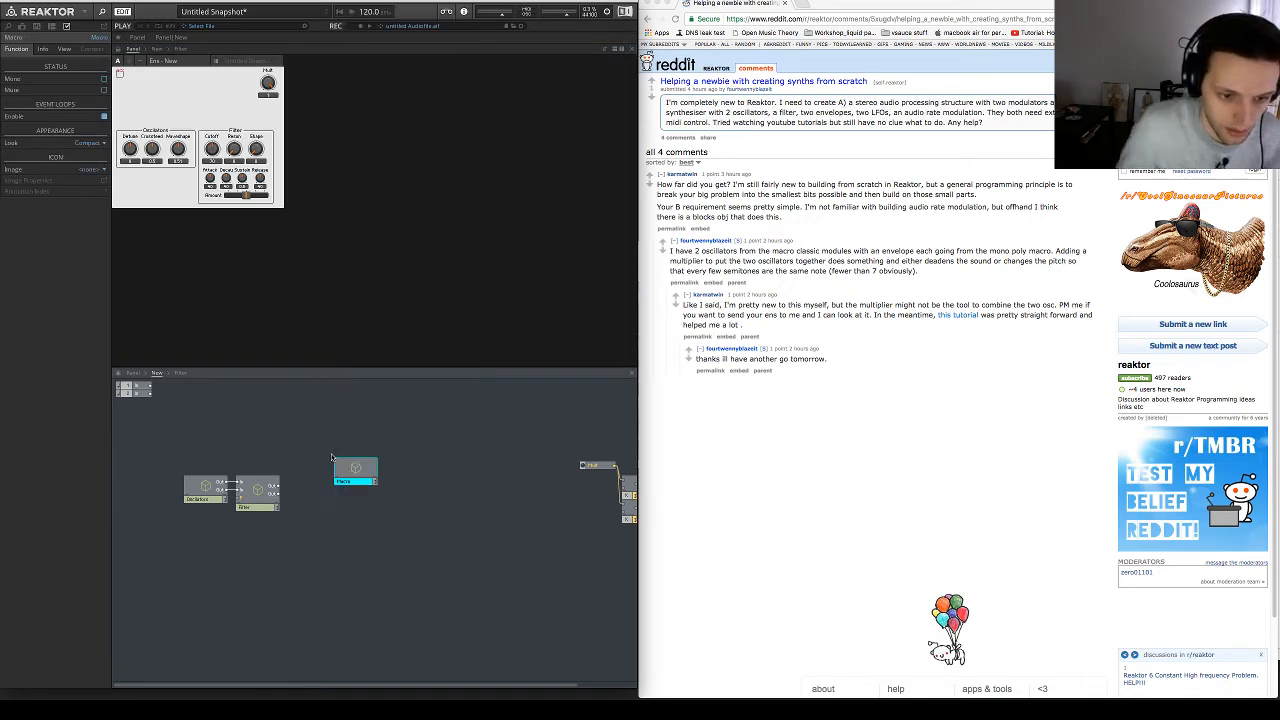
{"action": "left_click_drag", "start_coordinate": [354, 474], "coordinate": [312, 494]}
{"action": "double_click", "coordinate": [312, 490]}
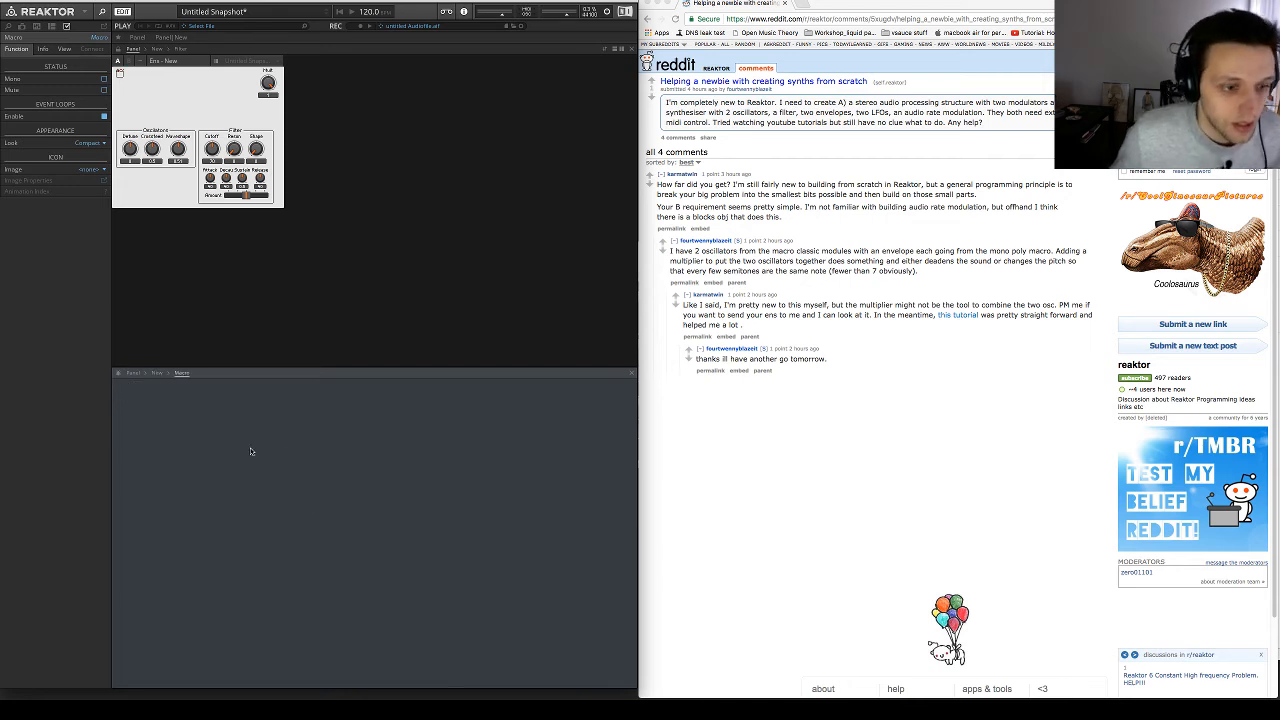
Place two In ports, one above the other, inside the new macro and remove the surplus third one
{"action": "key", "text": "Return"}
{"action": "type", "text": "in"}
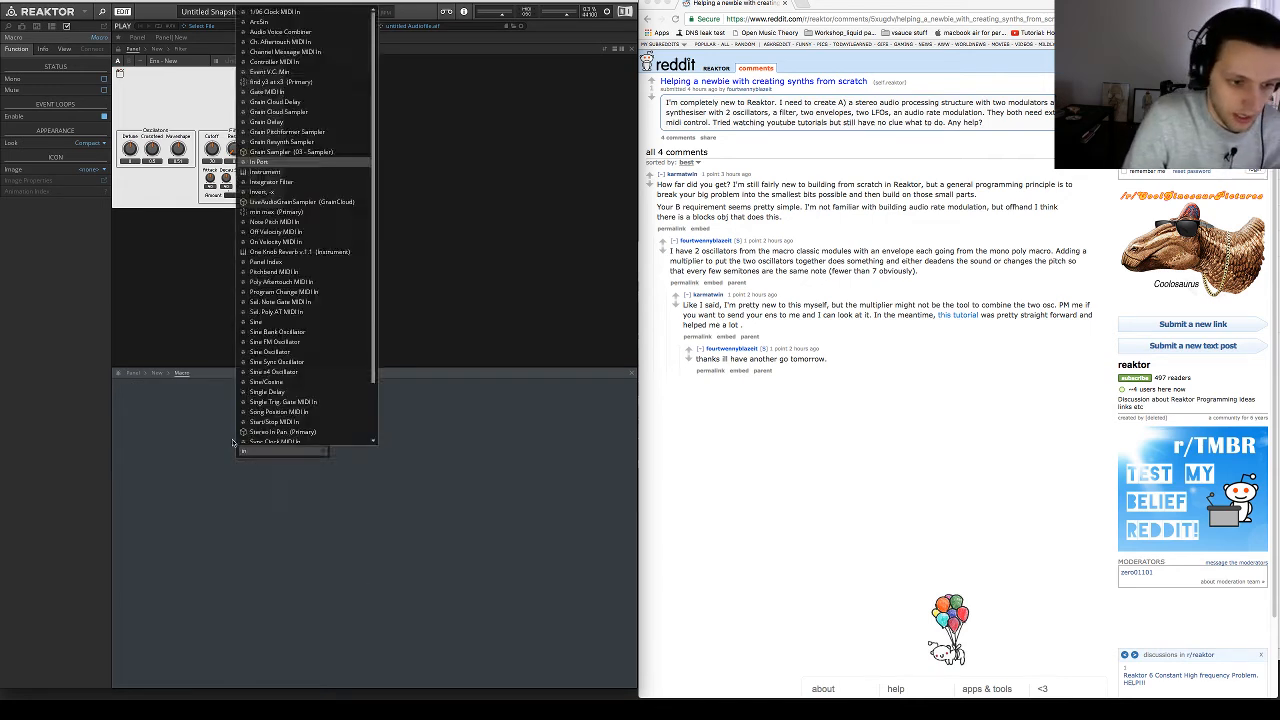
{"action": "key", "text": "Return"}
{"action": "left_click_drag", "start_coordinate": [257, 449], "coordinate": [256, 459]}
{"action": "left_click", "coordinate": [292, 451]}
{"action": "key", "text": "super+v"}
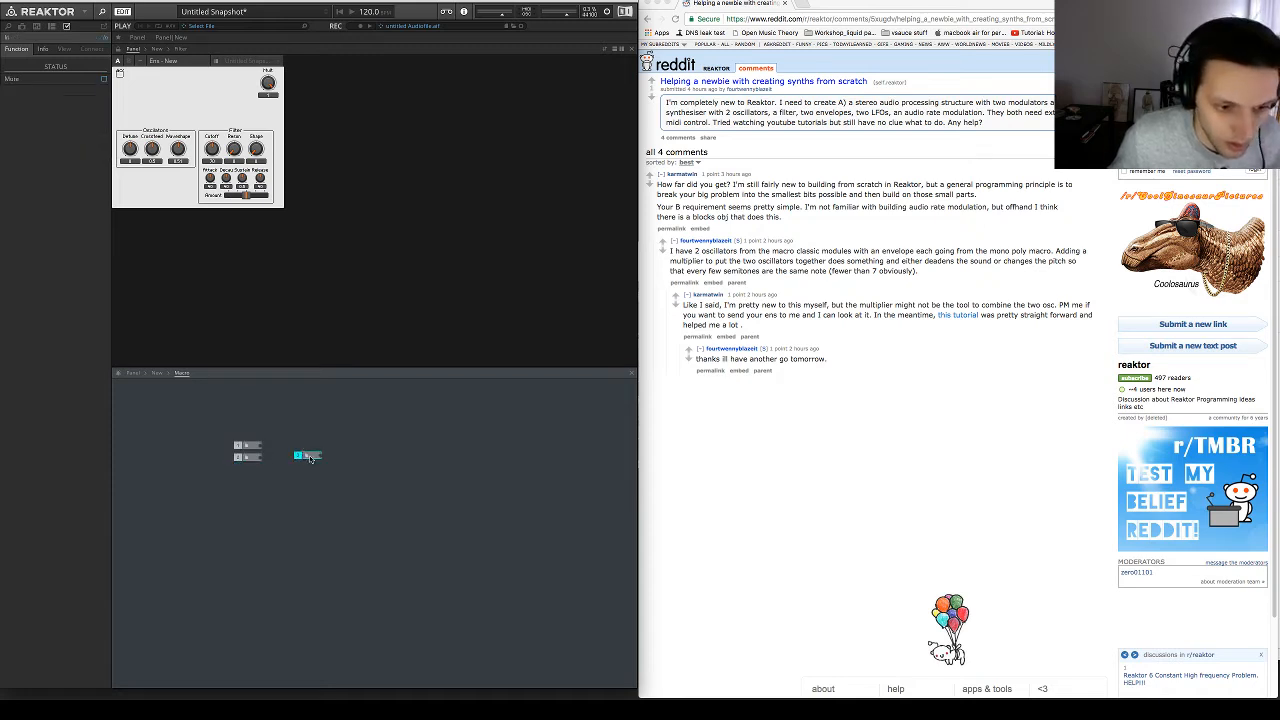
{"action": "left_click_drag", "start_coordinate": [291, 412], "coordinate": [307, 465]}
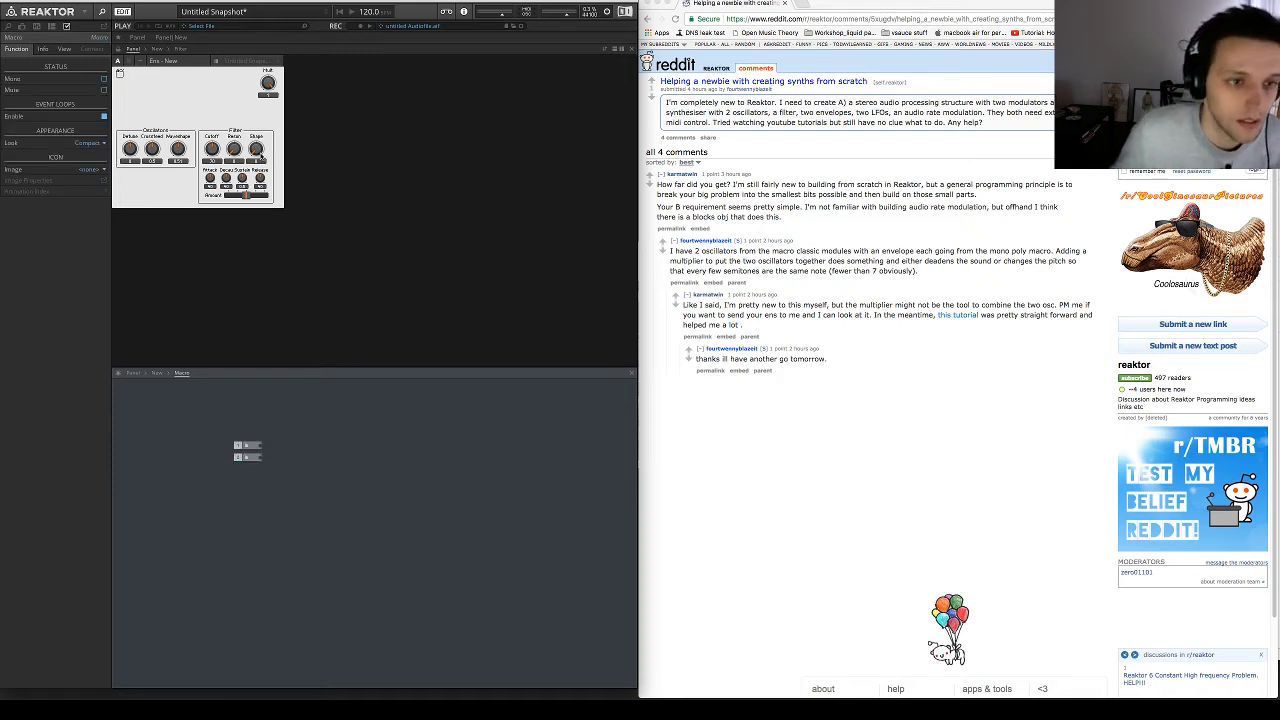
Copy the ADSR envelope with its Gate and knobs from the Filter macro into the new macro, below the In ports
{"action": "left_click", "coordinate": [158, 373]}
{"action": "double_click", "coordinate": [262, 497]}
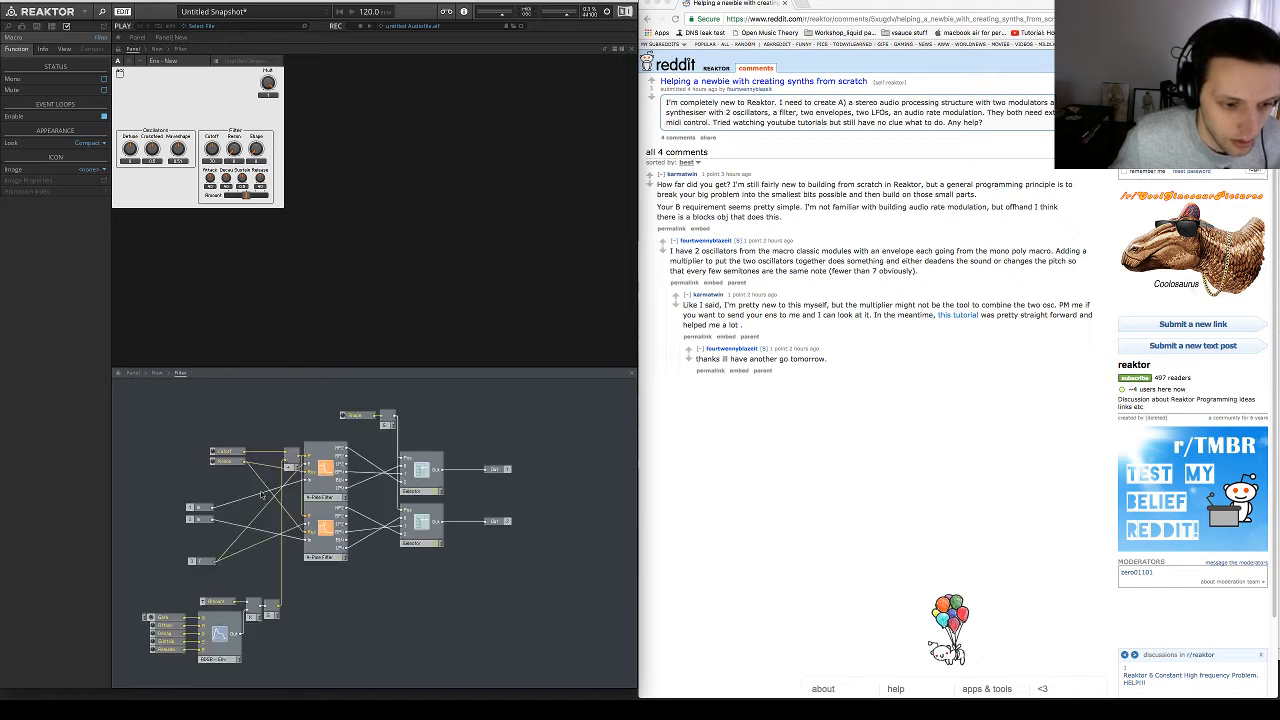
{"action": "left_click_drag", "start_coordinate": [320, 601], "coordinate": [190, 677]}
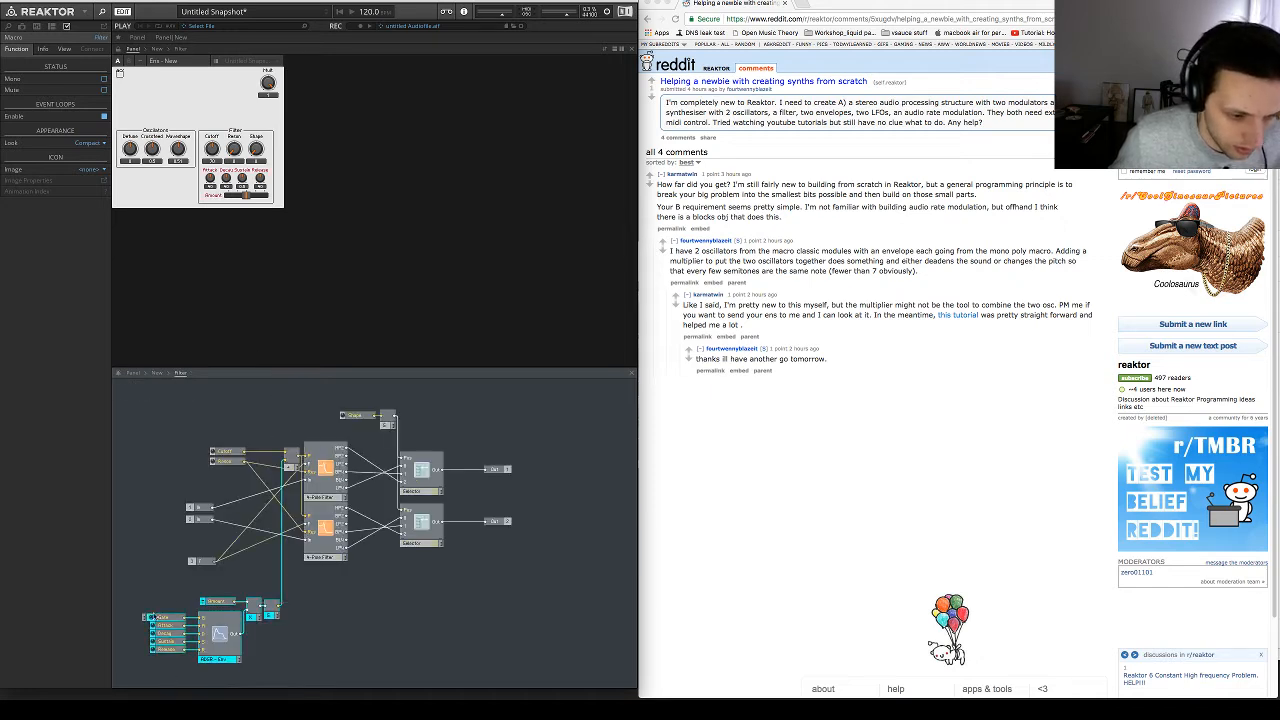
{"action": "left_click_drag", "start_coordinate": [126, 611], "coordinate": [234, 671]}
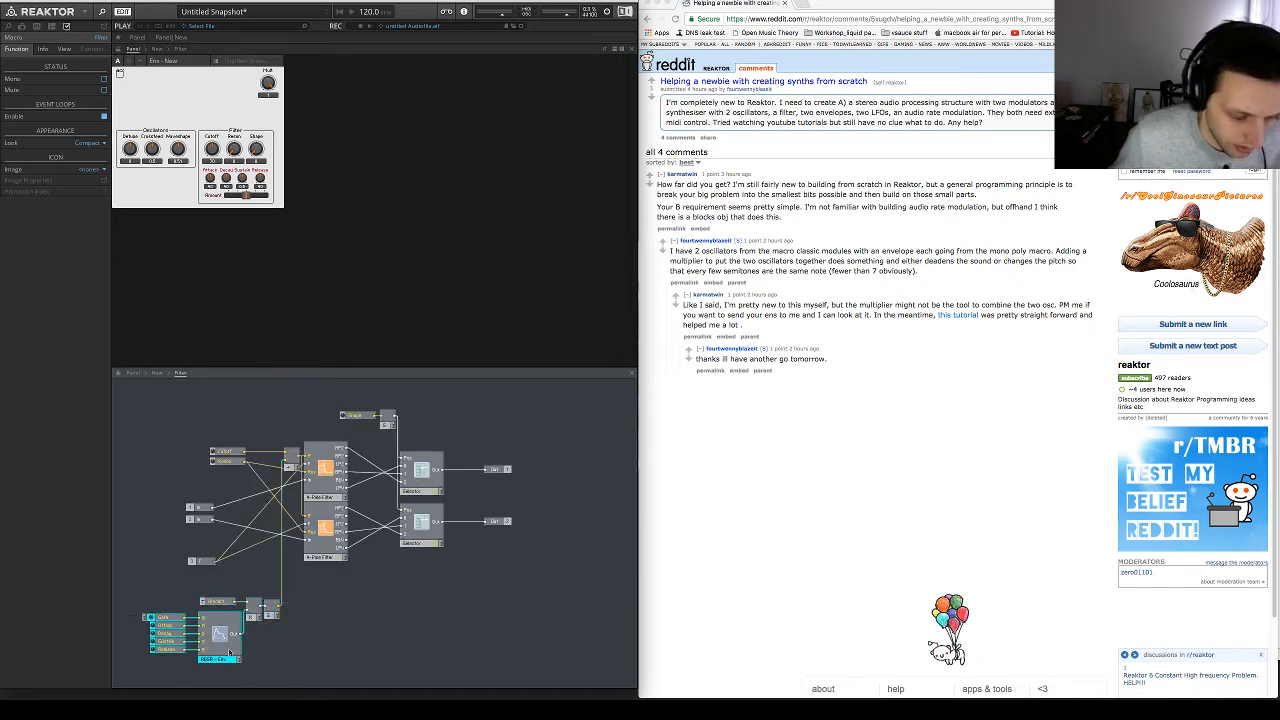
{"action": "left_click", "coordinate": [157, 374]}
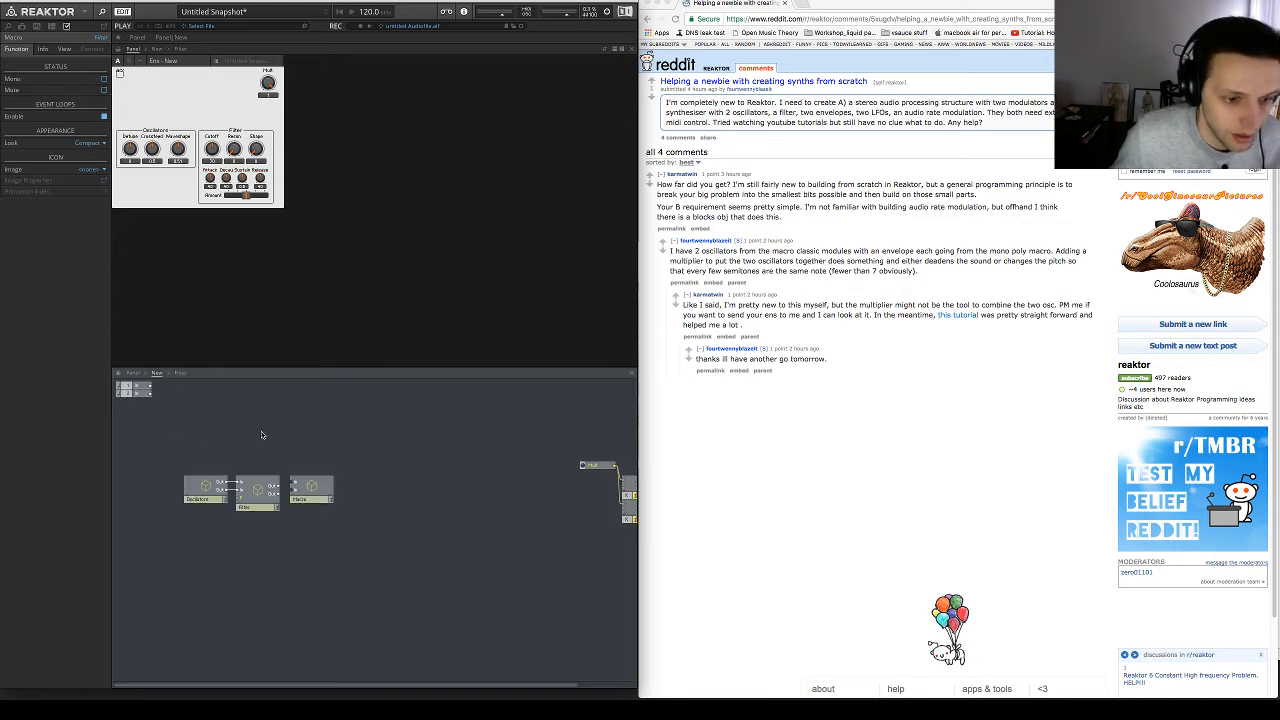
{"action": "double_click", "coordinate": [312, 484]}
{"action": "key", "text": "super+v"}
{"action": "left_click_drag", "start_coordinate": [309, 493], "coordinate": [253, 519]}
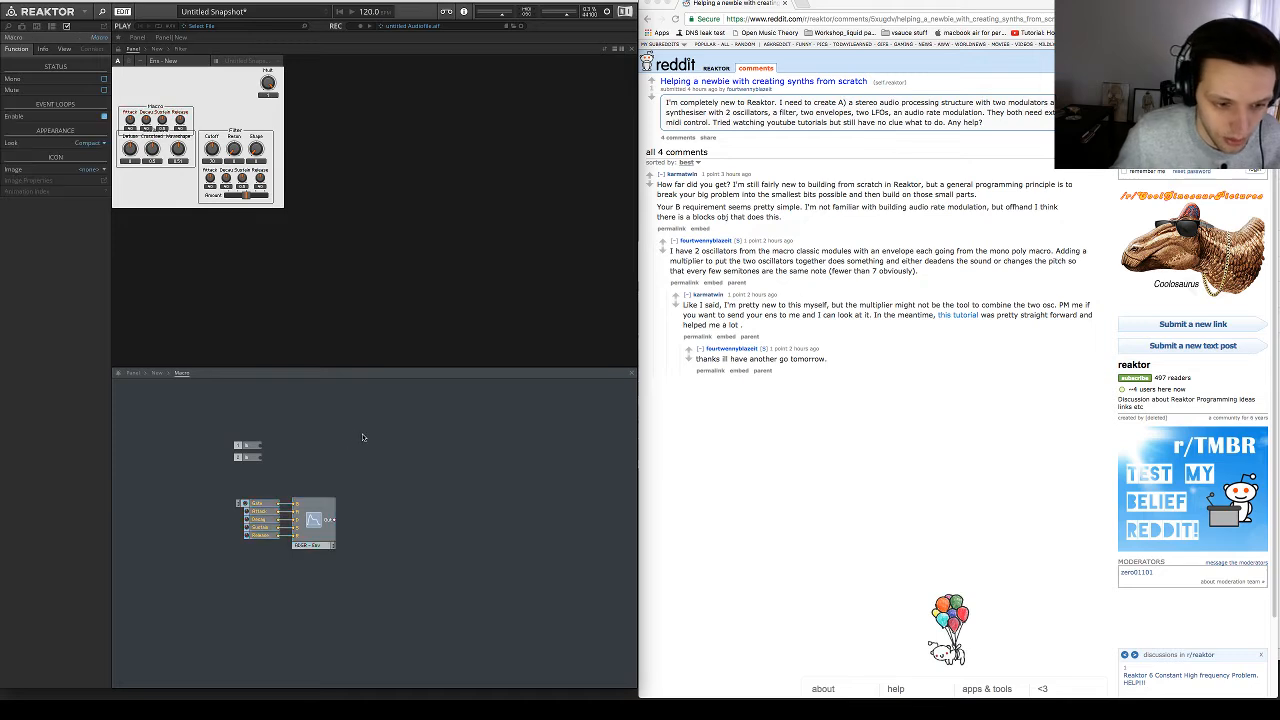
Add two multiply modules to the new macro and wire each In port to its own multiplier
{"action": "double_click", "coordinate": [362, 441]}
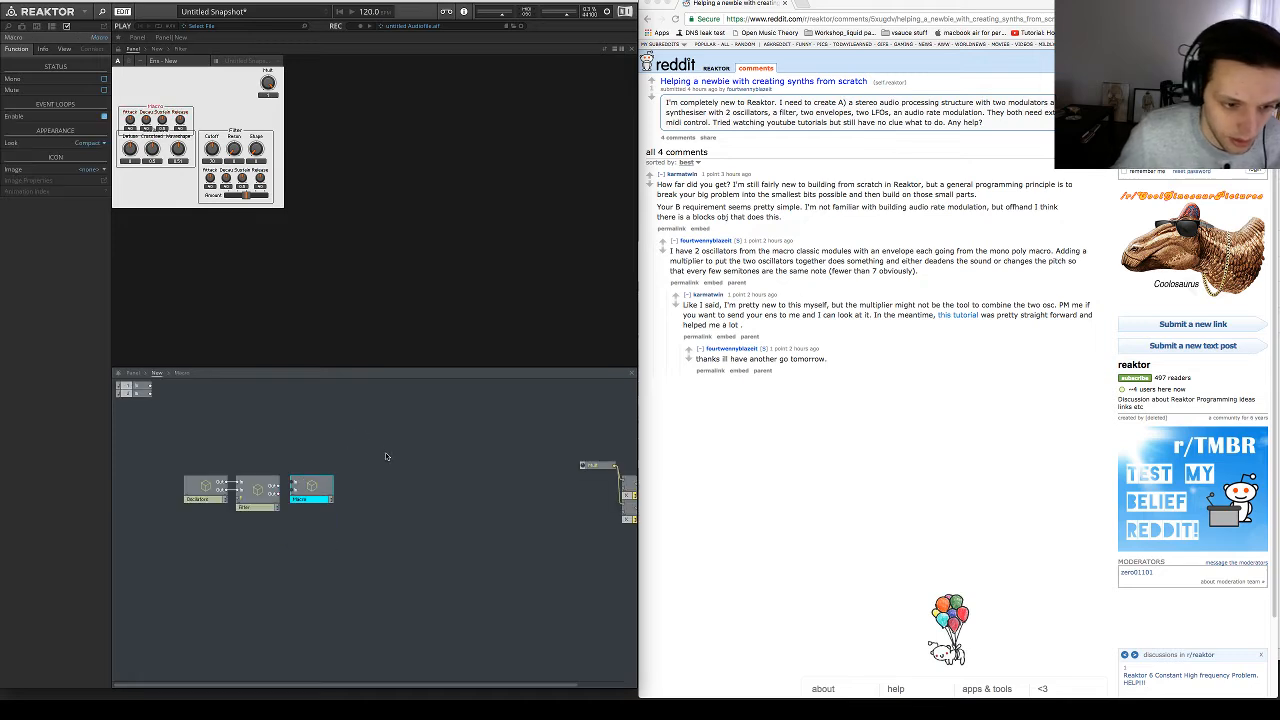
{"action": "double_click", "coordinate": [306, 490]}
{"action": "key", "text": "Return"}
{"action": "type", "text": "in"}
{"action": "key", "text": "Return"}
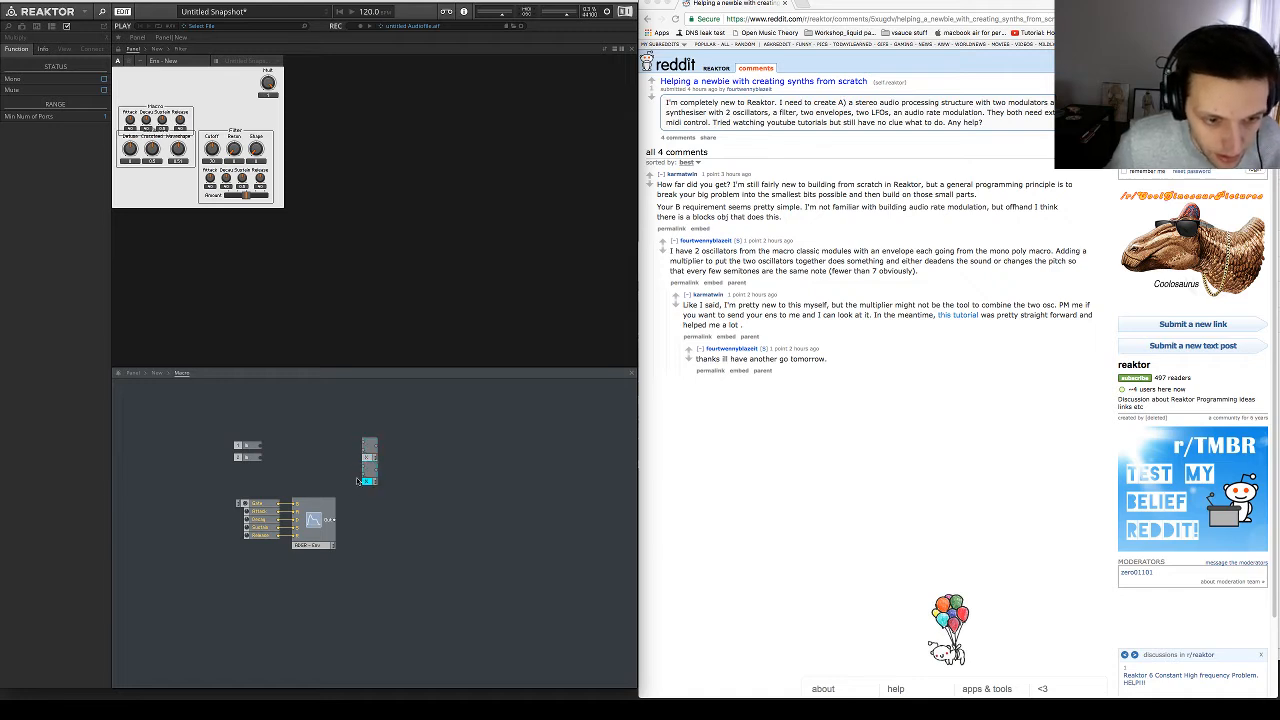
{"action": "left_click_drag", "start_coordinate": [259, 445], "coordinate": [361, 454]}
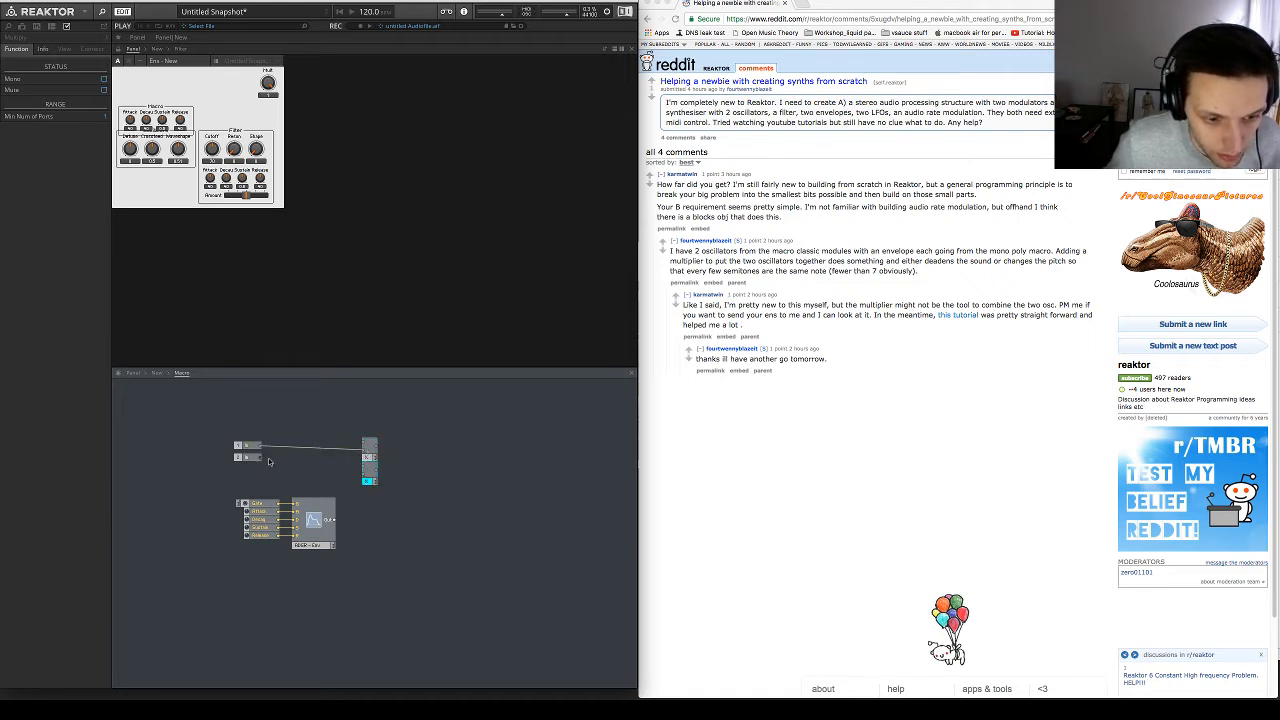
{"action": "left_click_drag", "start_coordinate": [260, 457], "coordinate": [363, 470]}
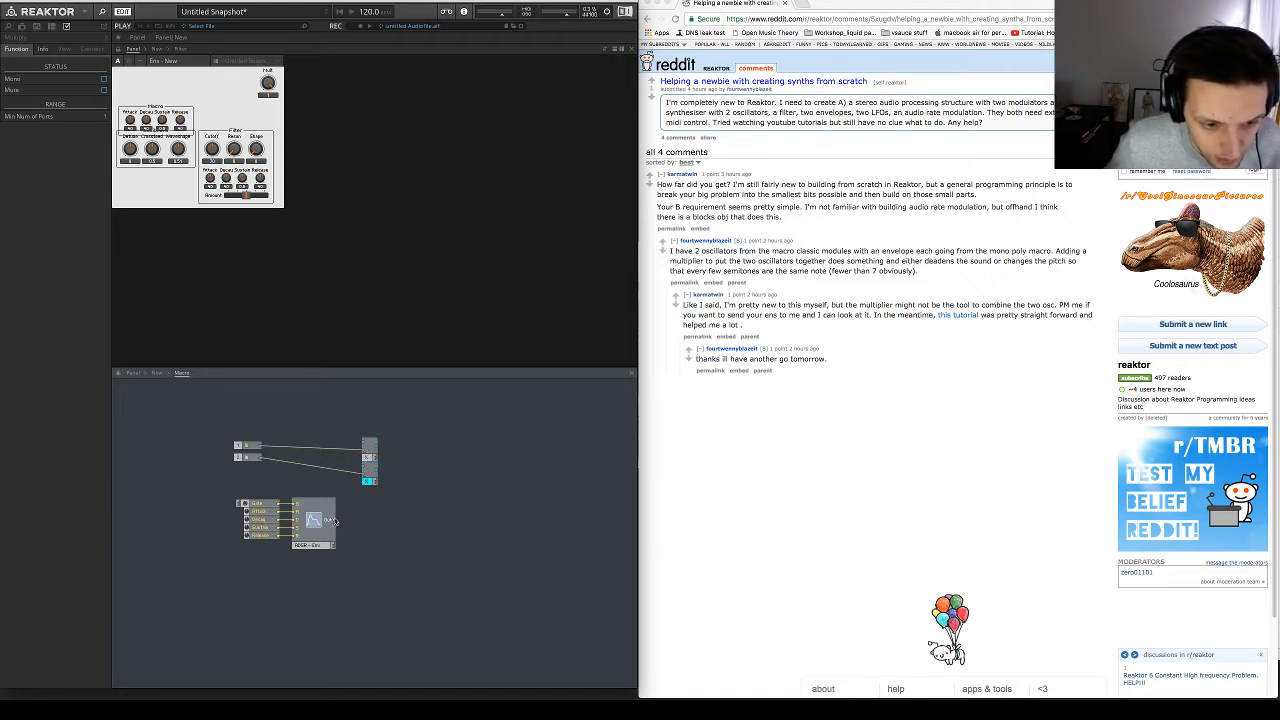
Connect the ADSR envelope's output to both multipliers and line up the In ports with them
{"action": "left_click", "coordinate": [366, 441]}
{"action": "left_click_drag", "start_coordinate": [337, 519], "coordinate": [364, 444]}
{"action": "left_click_drag", "start_coordinate": [336, 520], "coordinate": [364, 467]}
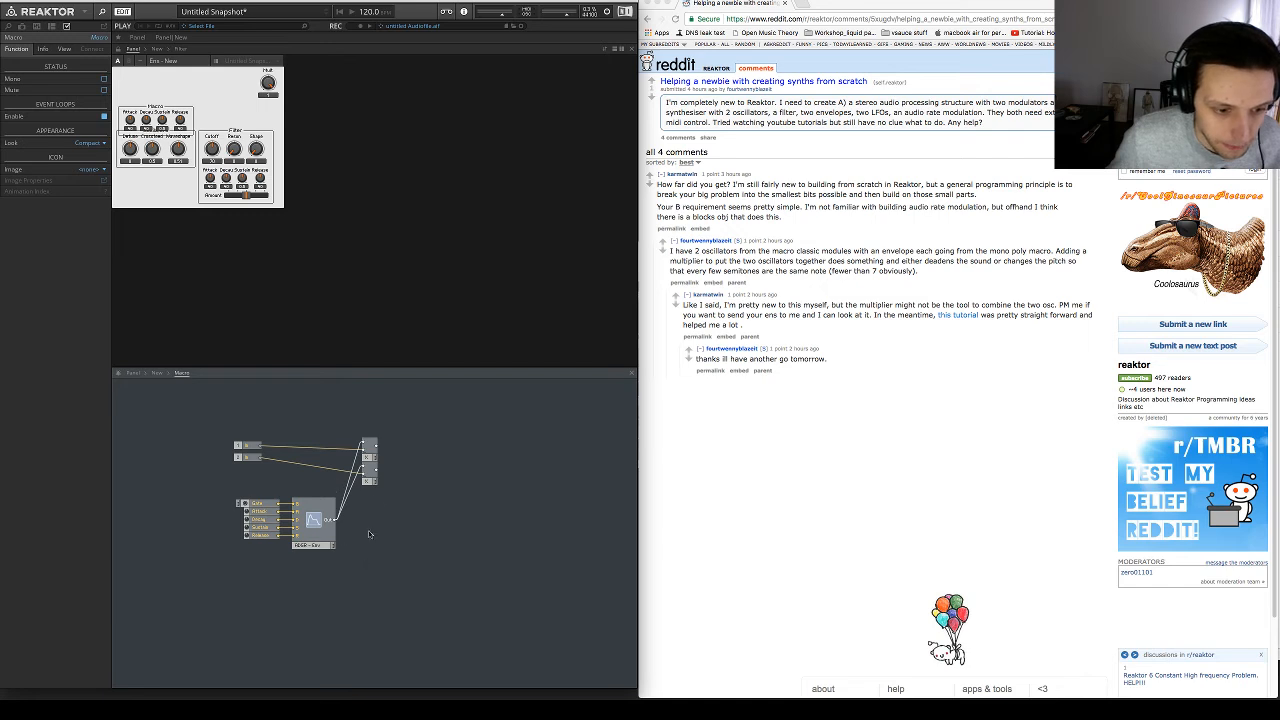
{"action": "mouse_move", "coordinate": [240, 458]}
{"action": "left_mouse_down"}
{"action": "mouse_move", "coordinate": [241, 473]}
{"action": "mouse_move", "coordinate": [252, 452]}
{"action": "left_mouse_up"}
{"action": "left_click", "coordinate": [253, 448]}
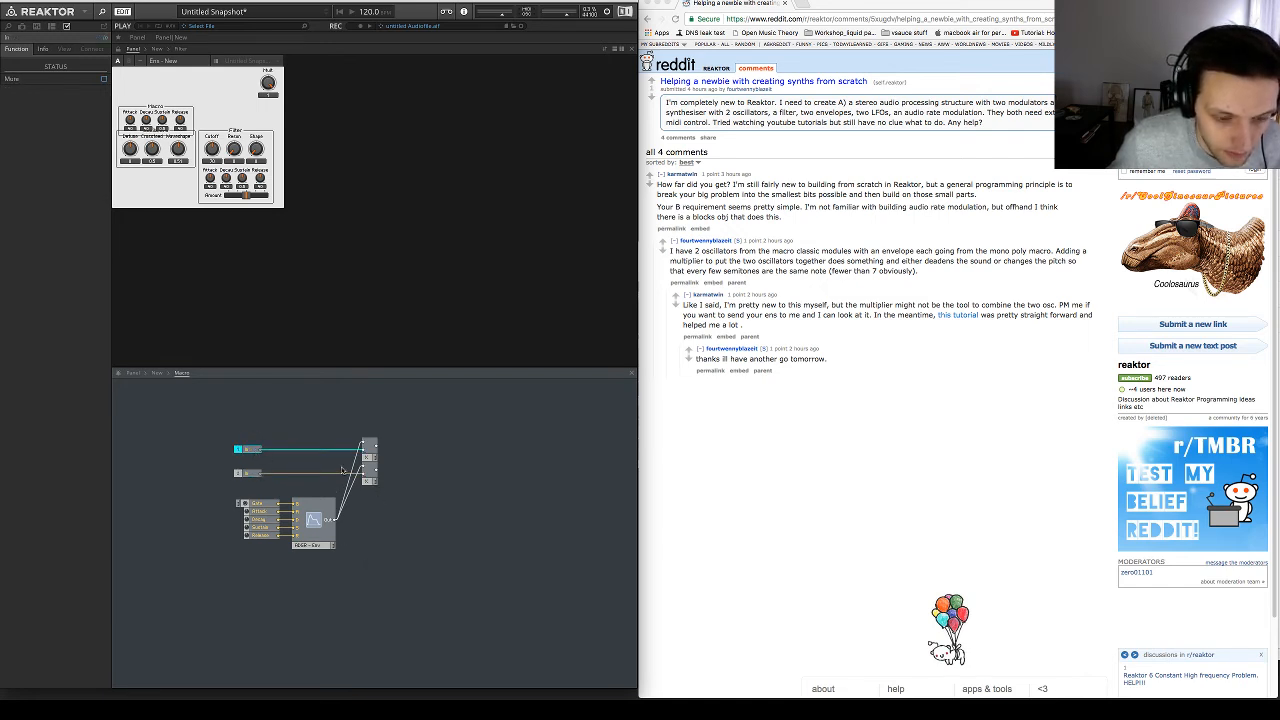
Add two Out ports and wire one to each multiplier's output
{"action": "key", "text": "Return"}
{"action": "type", "text": "out"}
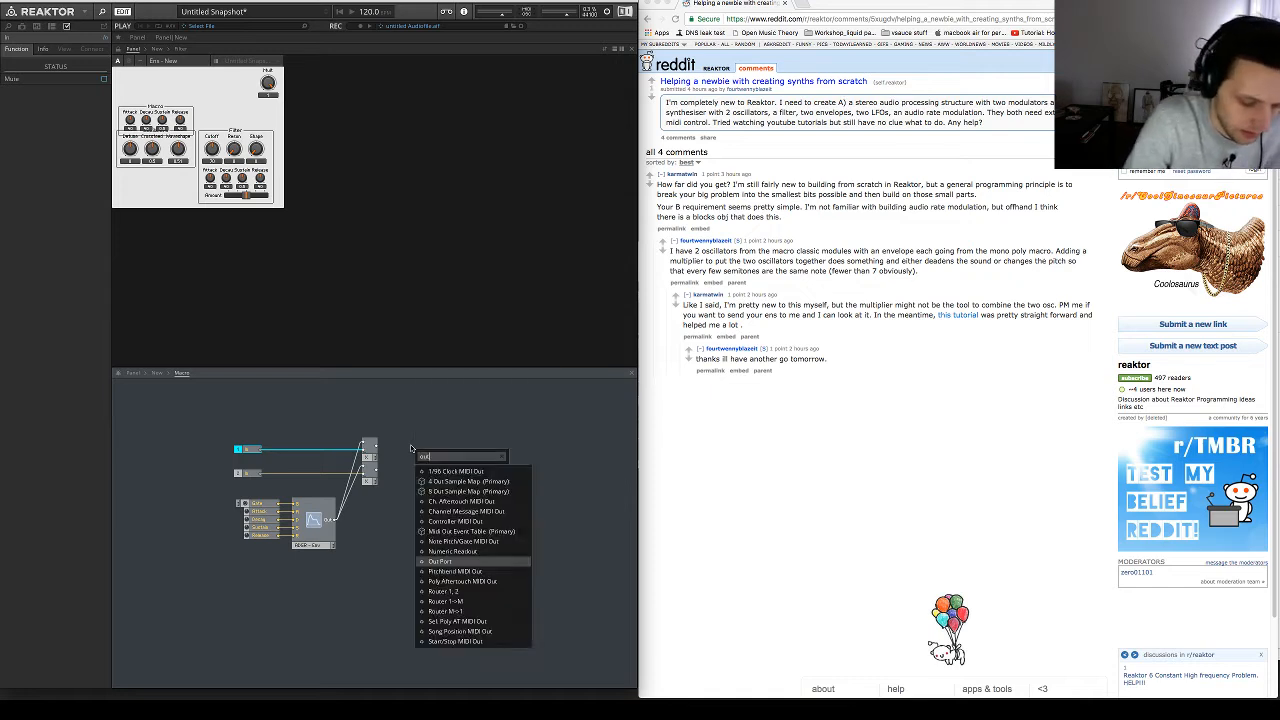
{"action": "key", "text": "Return"}
{"action": "left_click_drag", "start_coordinate": [376, 444], "coordinate": [440, 470]}
{"action": "key", "text": "super+d"}
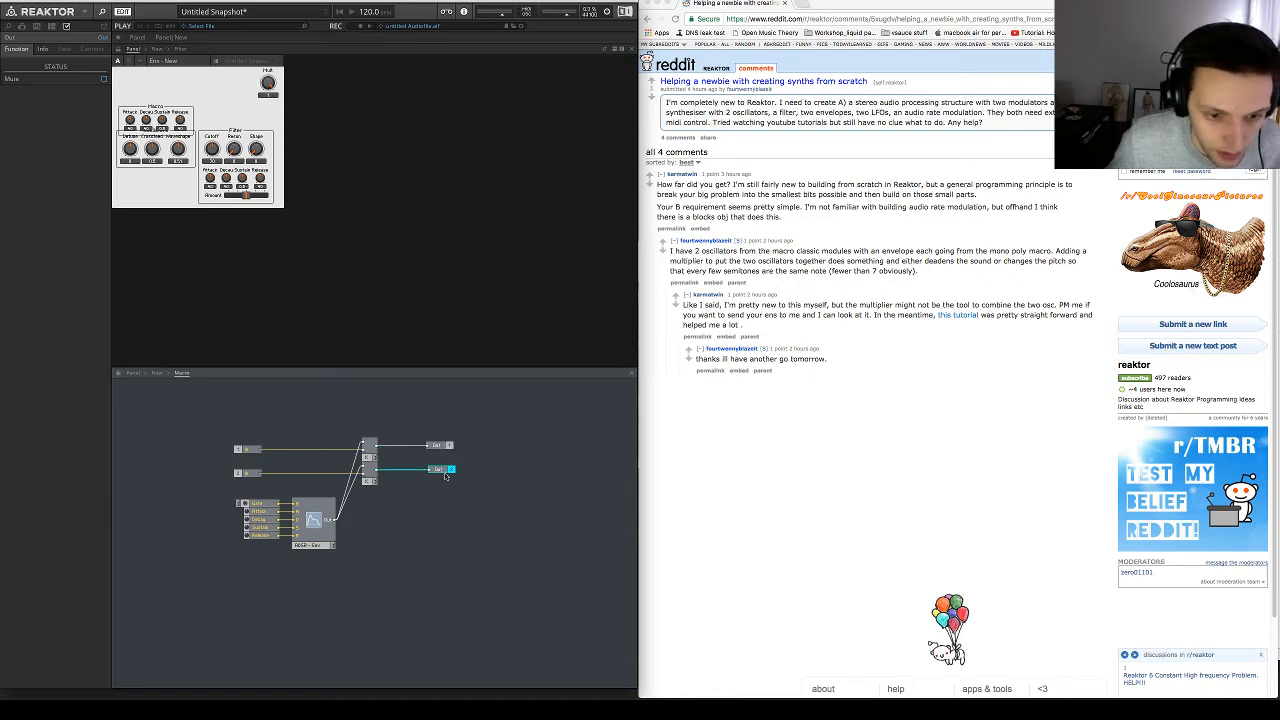
Wire the Filter macro's two outputs into the new macro's inputs and rename that macro VolumeEnv
{"action": "left_click", "coordinate": [157, 373]}
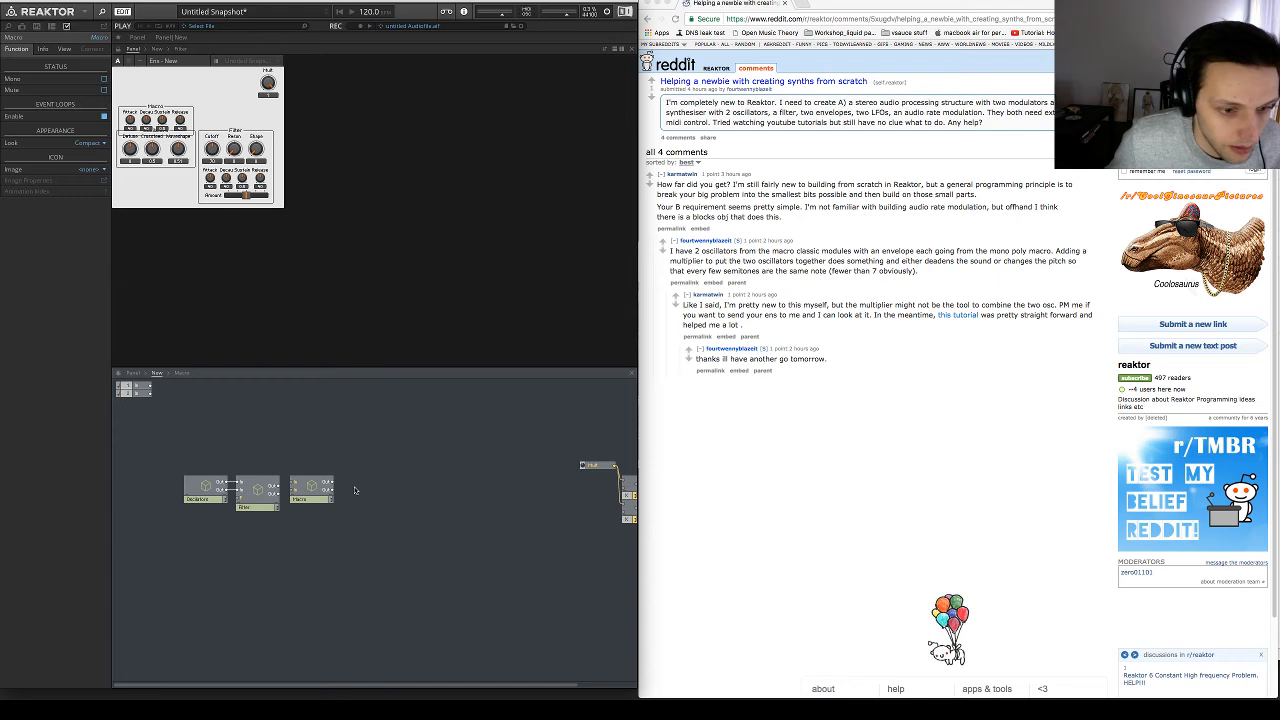
{"action": "left_click", "coordinate": [293, 490]}
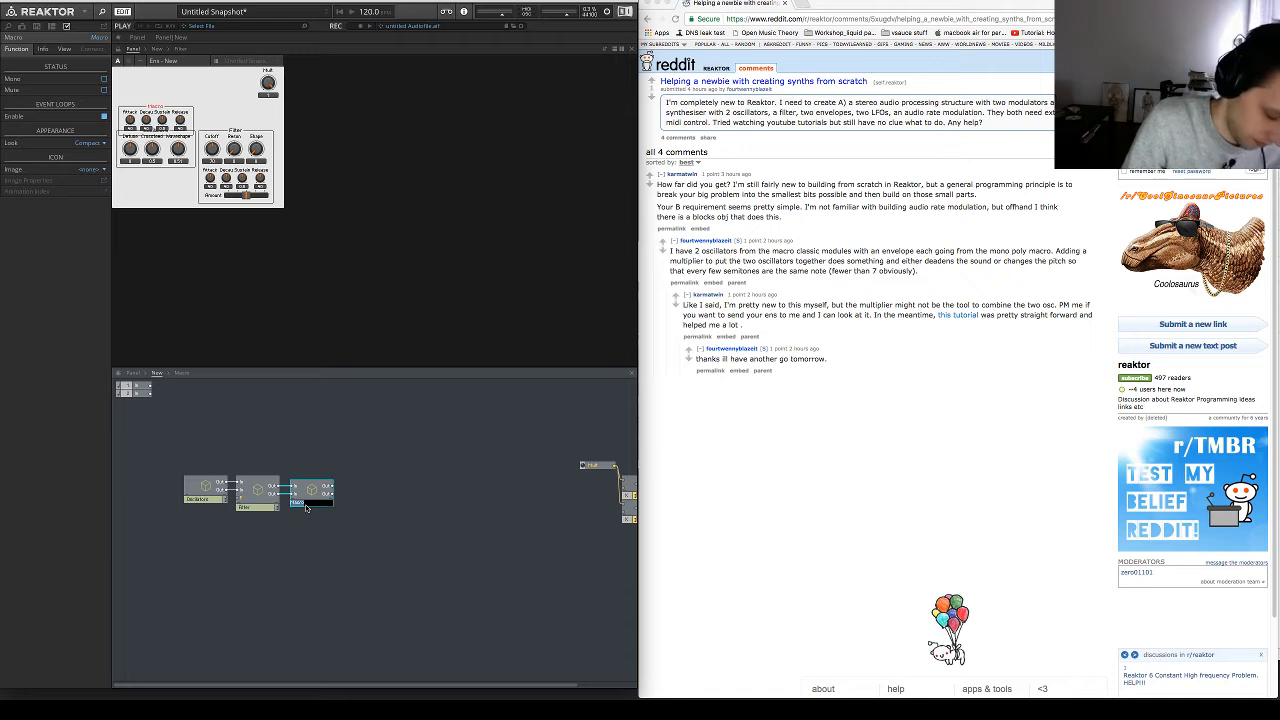
{"action": "type", "text": "Amplifier"}
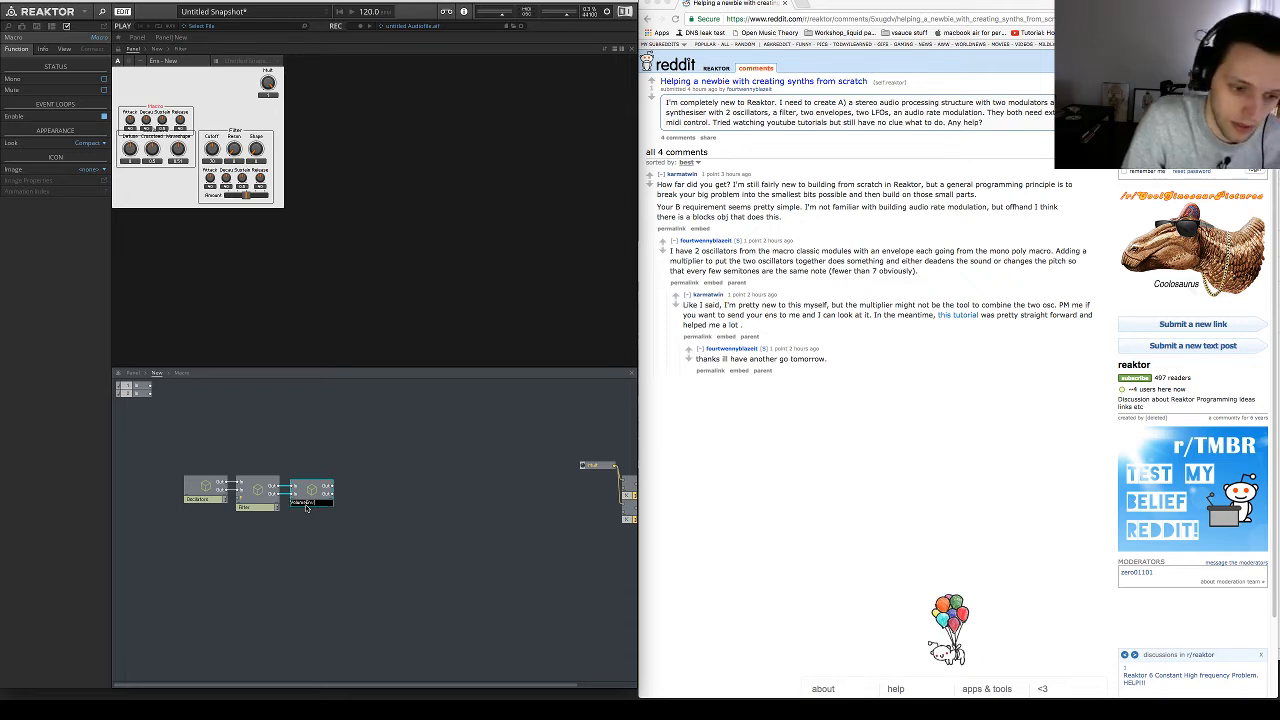
{"action": "key", "text": "Return"}
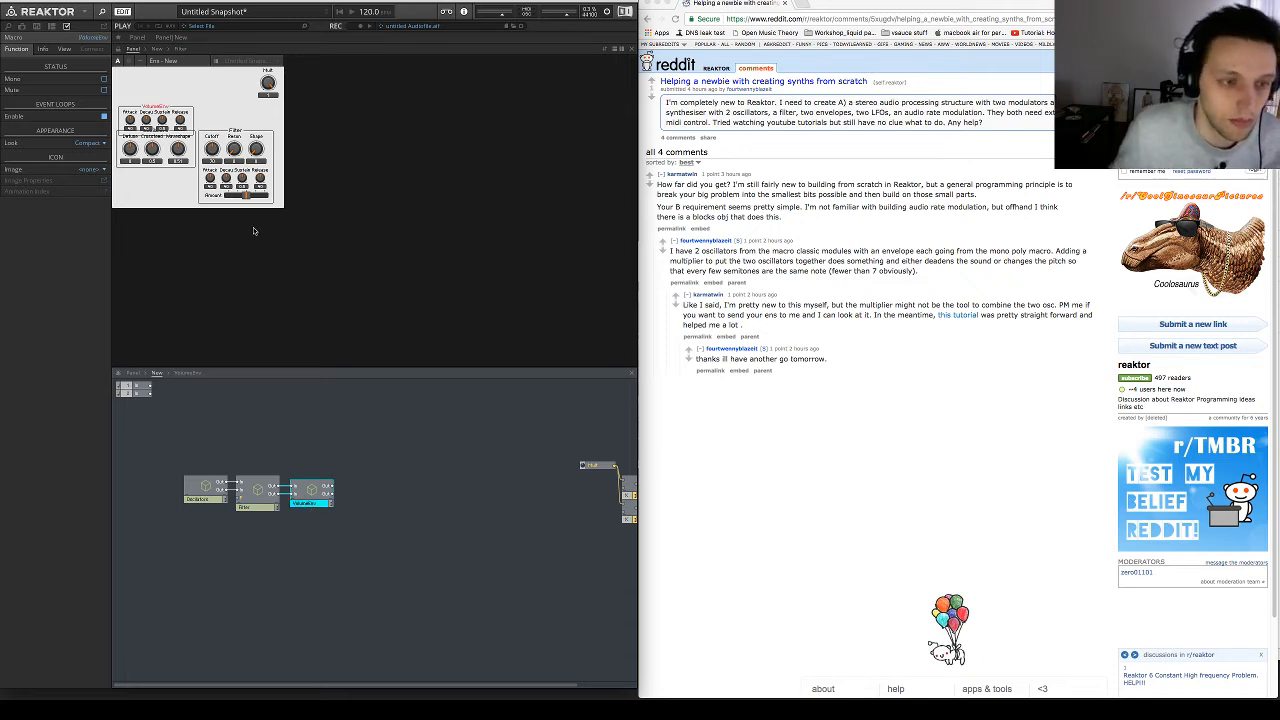
Move the VolumeEnv control group on the instrument panel to just below the Oscillators group
{"action": "left_click", "coordinate": [146, 105]}
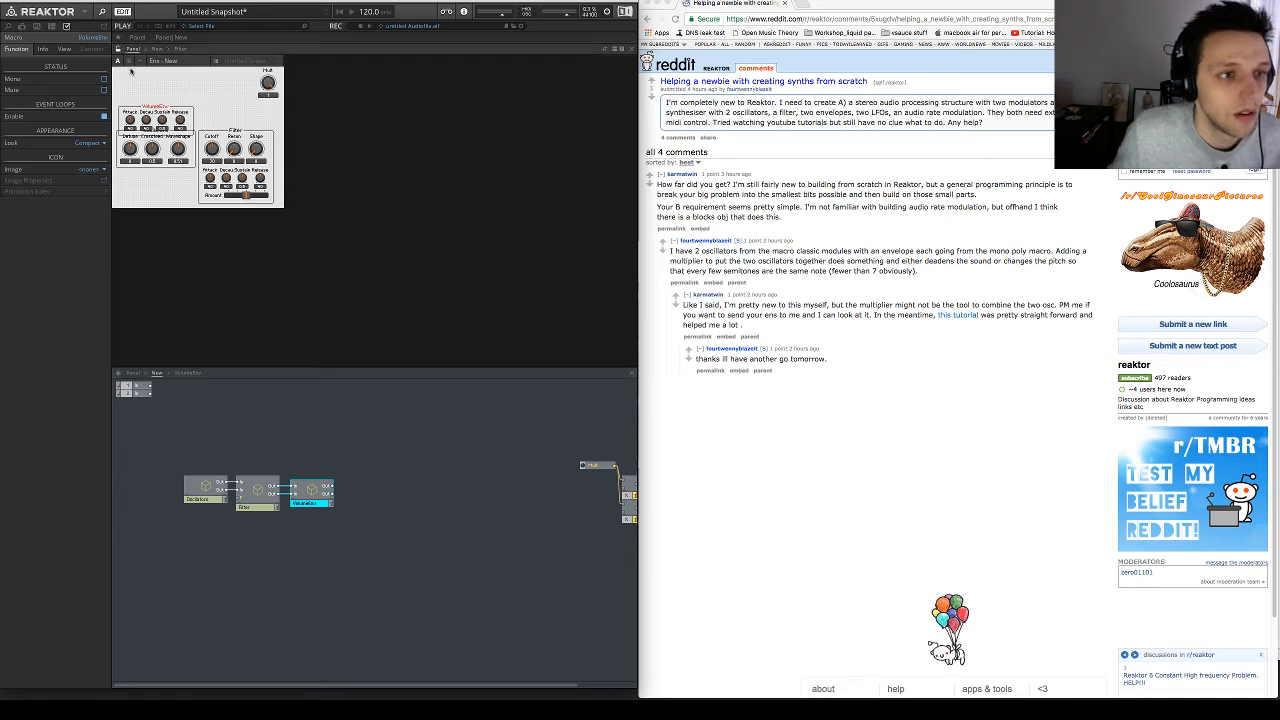
{"action": "left_click", "coordinate": [158, 110]}
{"action": "left_click_drag", "start_coordinate": [160, 106], "coordinate": [158, 176]}
{"action": "left_click", "coordinate": [393, 450]}
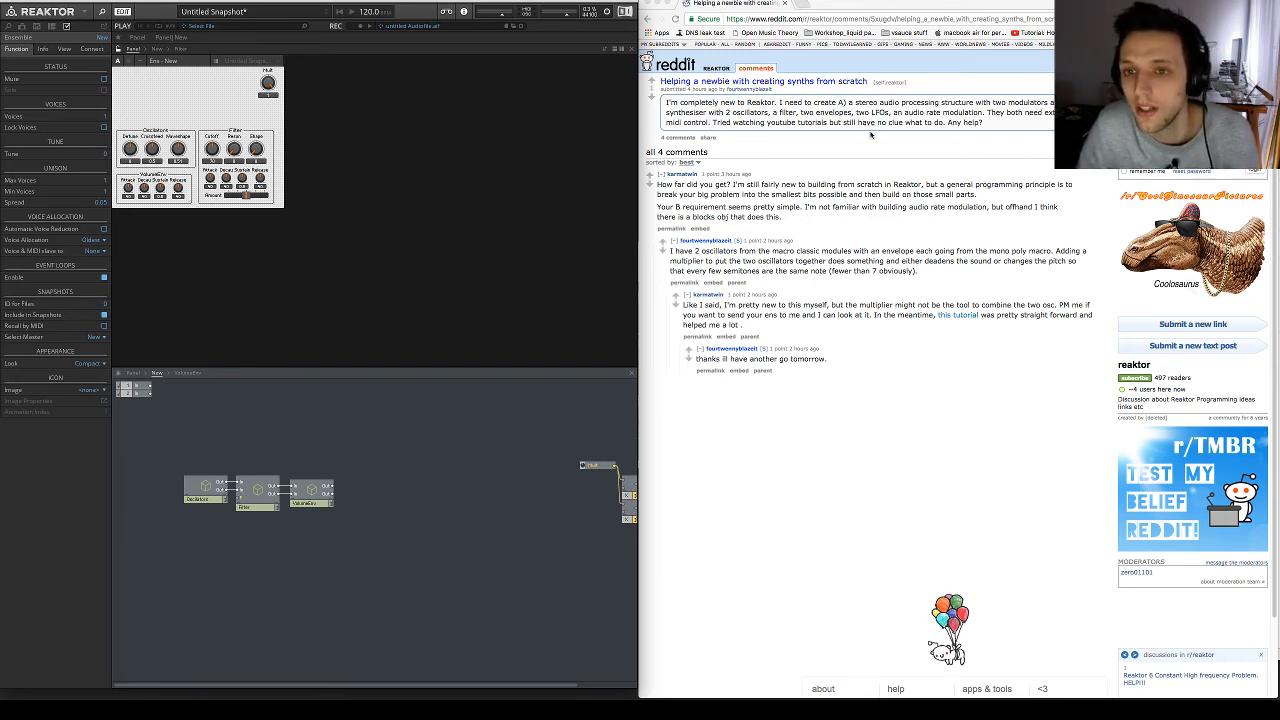
Add a built-in LFO module to the structure and place it directly above the Oscillators macro
{"action": "right_click", "coordinate": [250, 418]}
{"action": "mouse_move", "coordinate": [260, 420]}
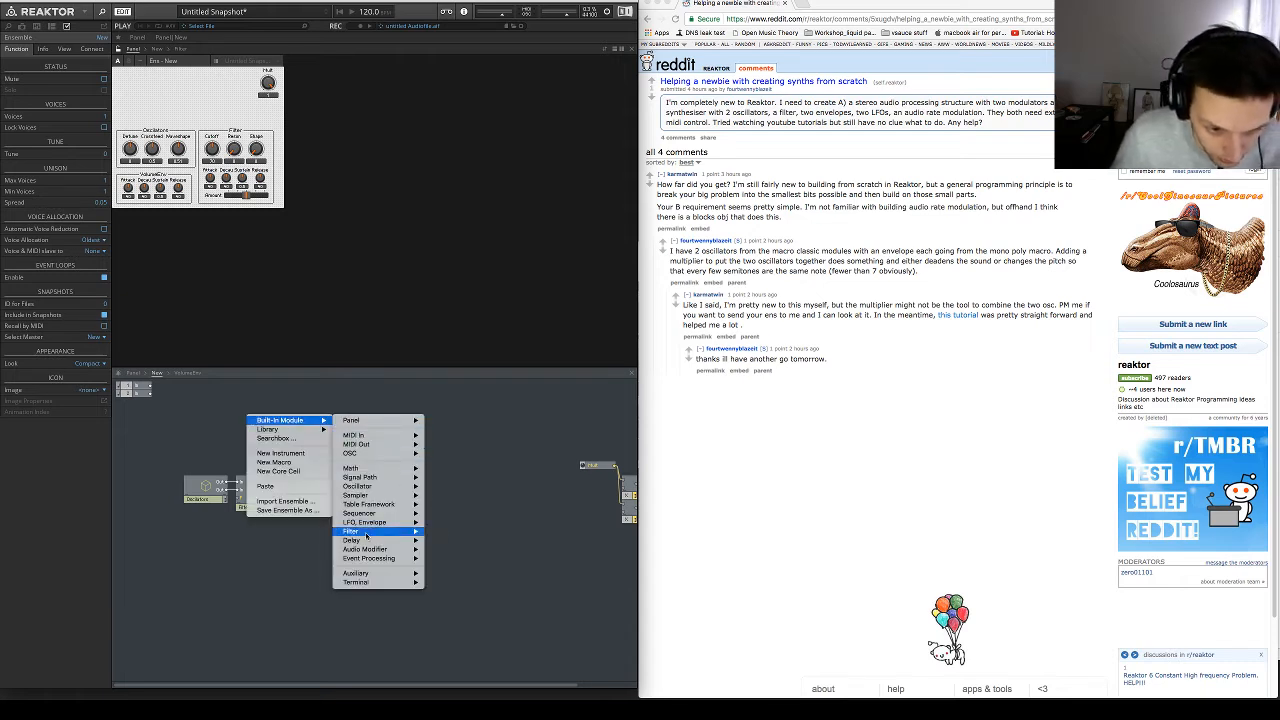
{"action": "mouse_move", "coordinate": [378, 522]}
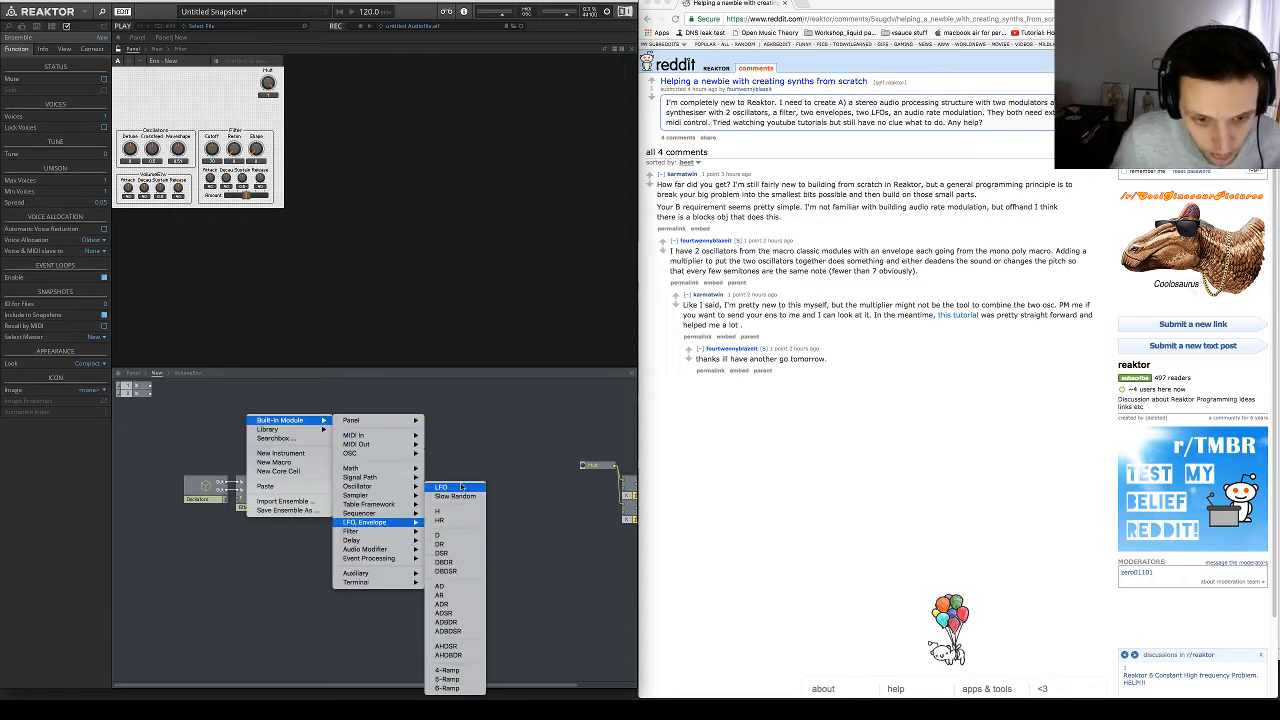
{"action": "left_click", "coordinate": [462, 487]}
{"action": "left_click_drag", "start_coordinate": [278, 450], "coordinate": [225, 440]}
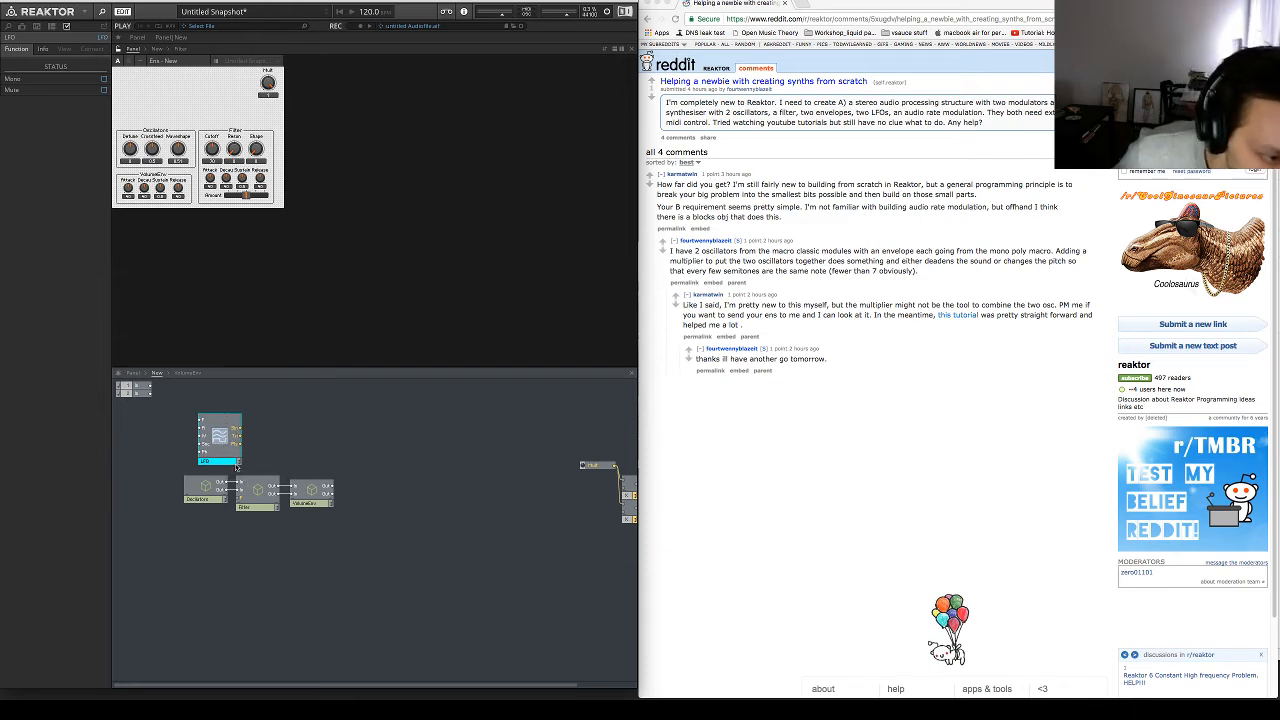
{"action": "left_click_drag", "start_coordinate": [233, 466], "coordinate": [221, 469]}
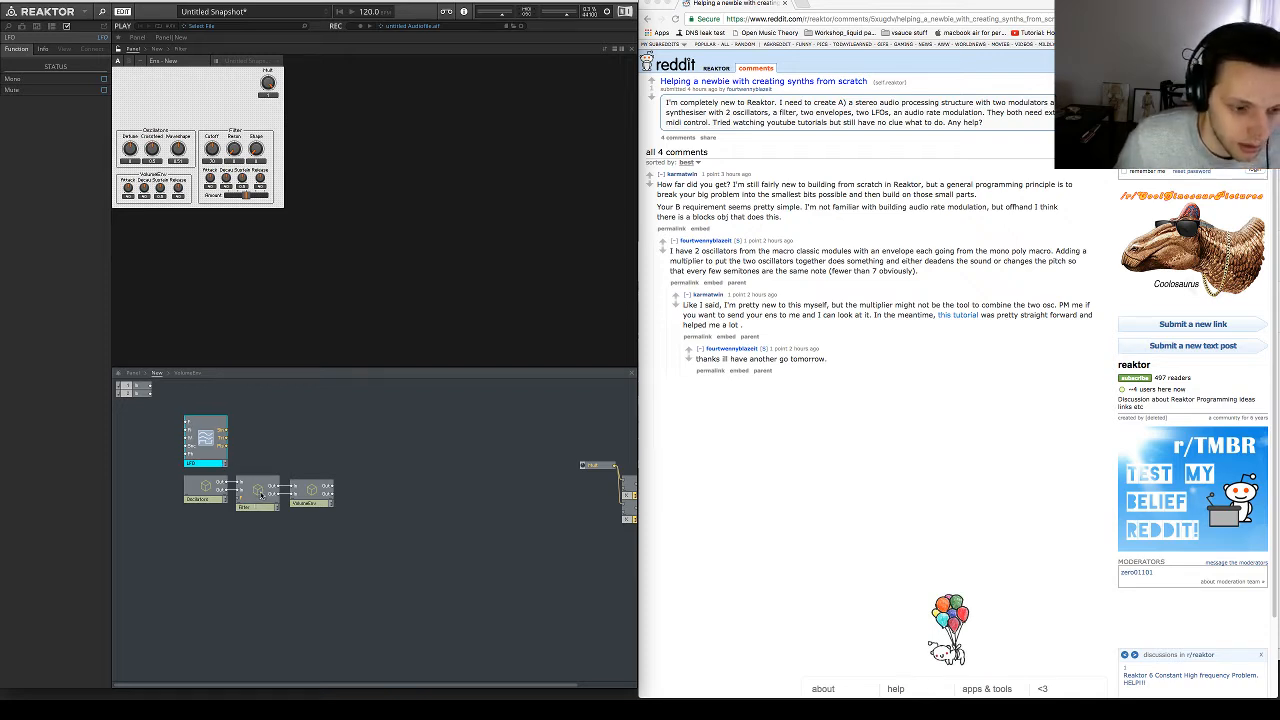
Inside the Filter macro, add a multiplier module beside the F input and feed its lower input with a constant of 5000
{"action": "double_click", "coordinate": [258, 494]}
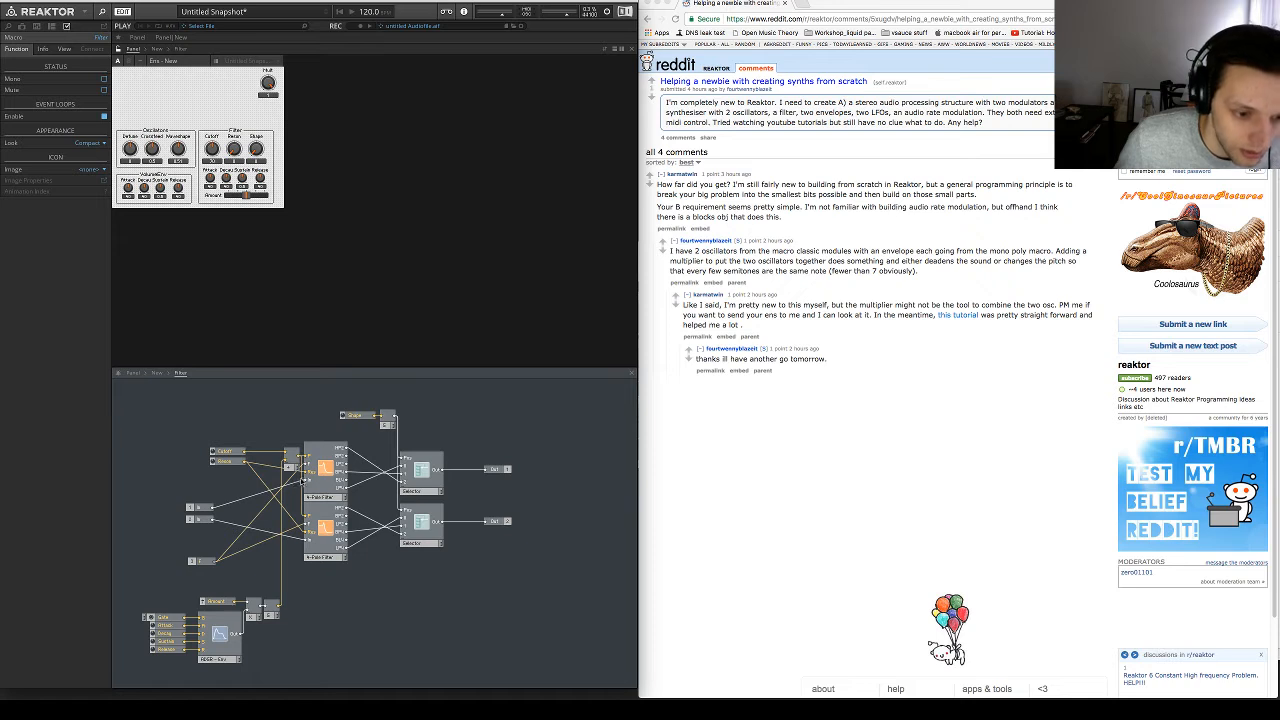
{"action": "mouse_move", "coordinate": [305, 467]}
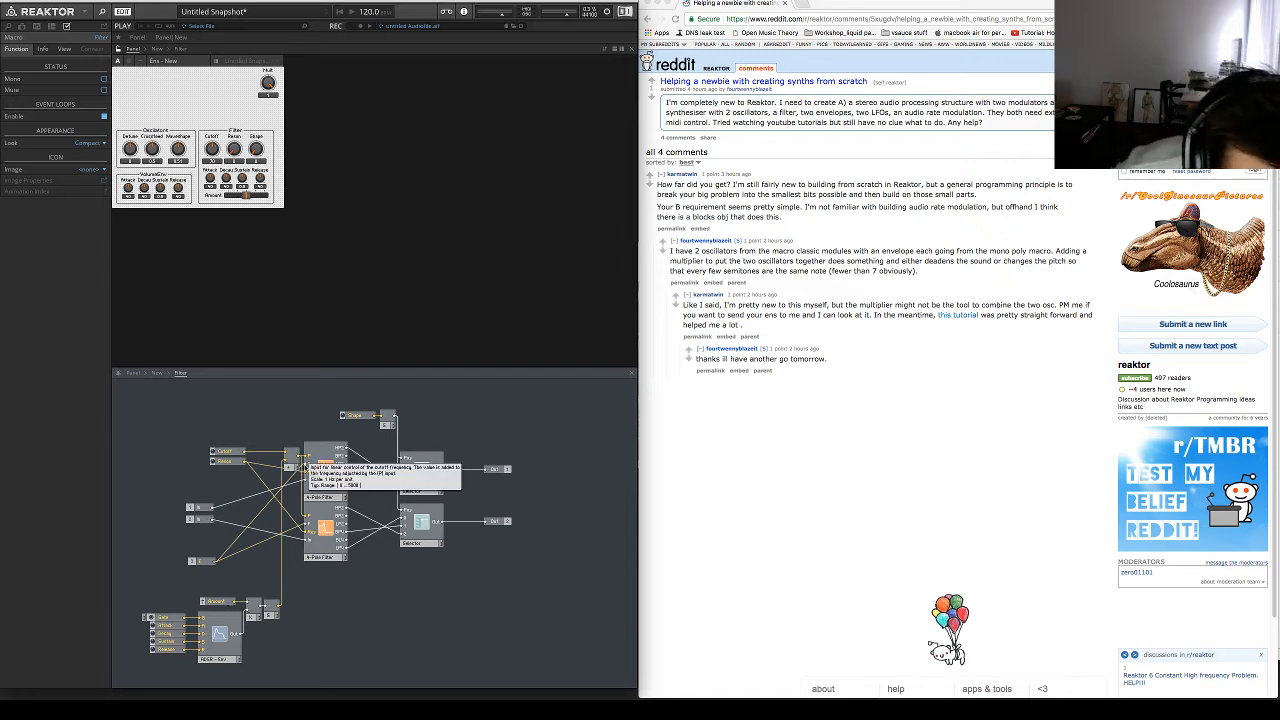
{"action": "double_click", "coordinate": [230, 574]}
{"action": "double_click", "coordinate": [264, 494]}
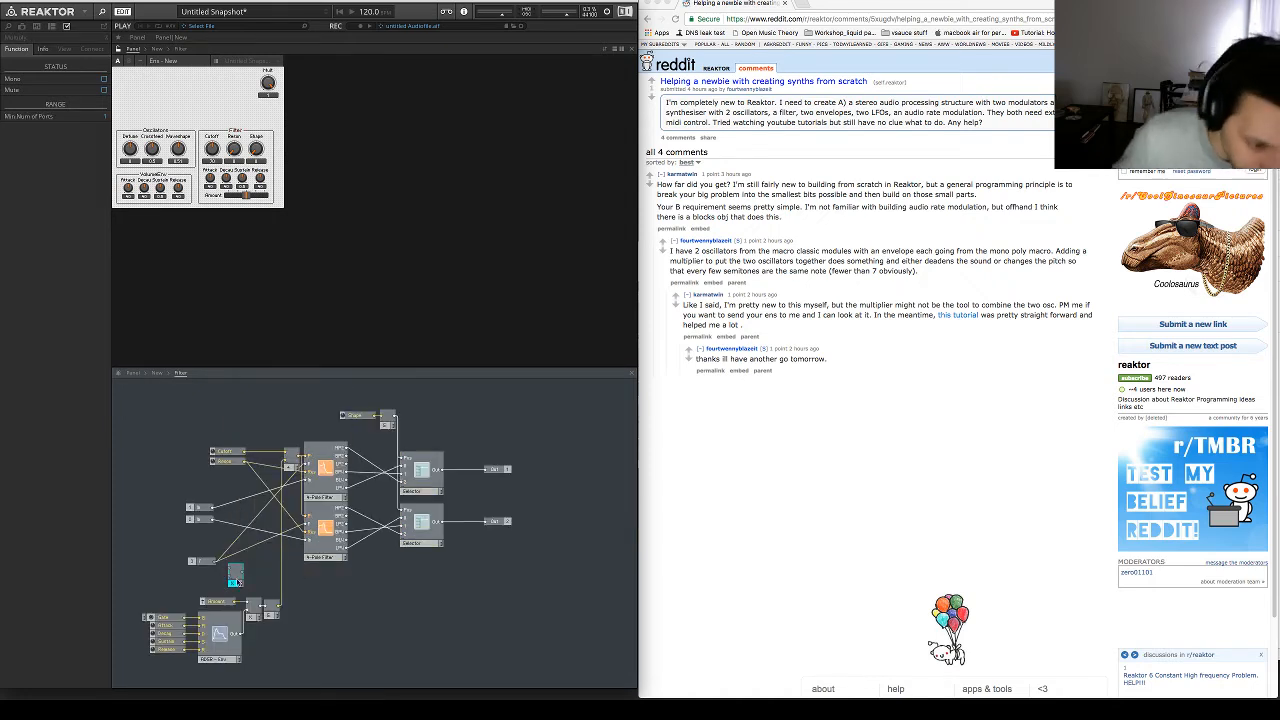
{"action": "right_click", "coordinate": [226, 570]}
{"action": "left_click", "coordinate": [229, 589]}
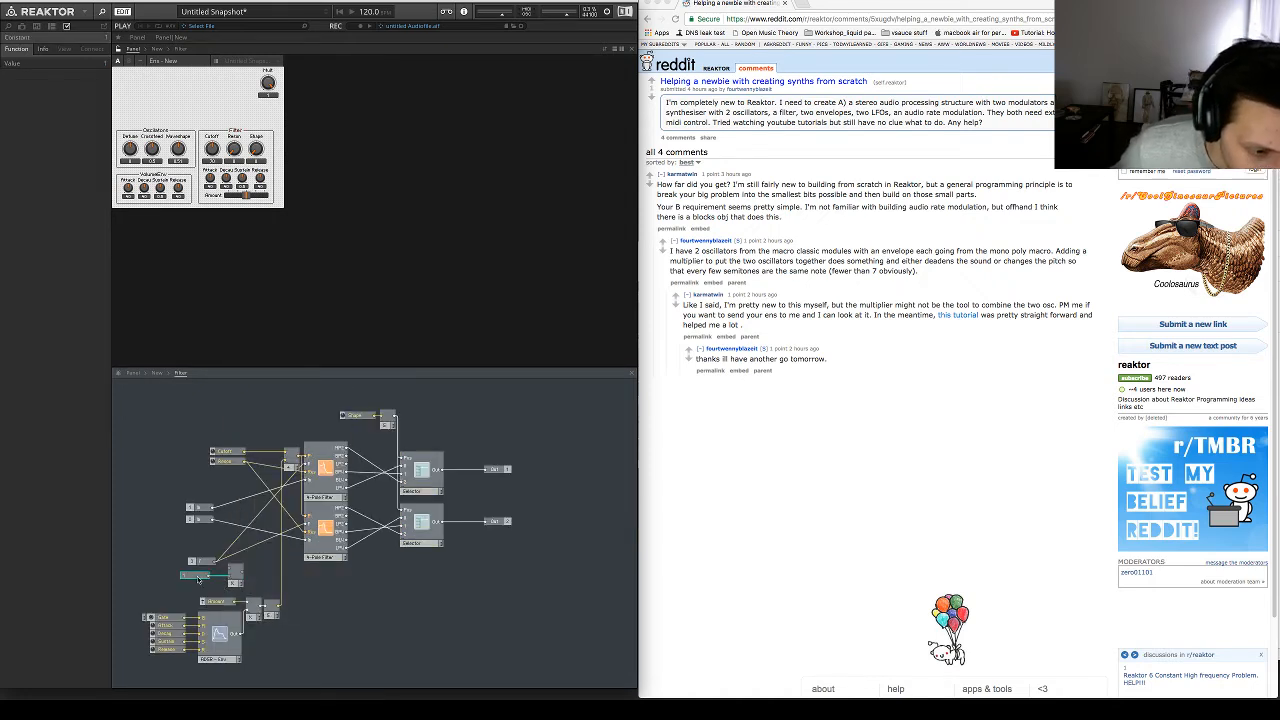
{"action": "double_click", "coordinate": [198, 577]}
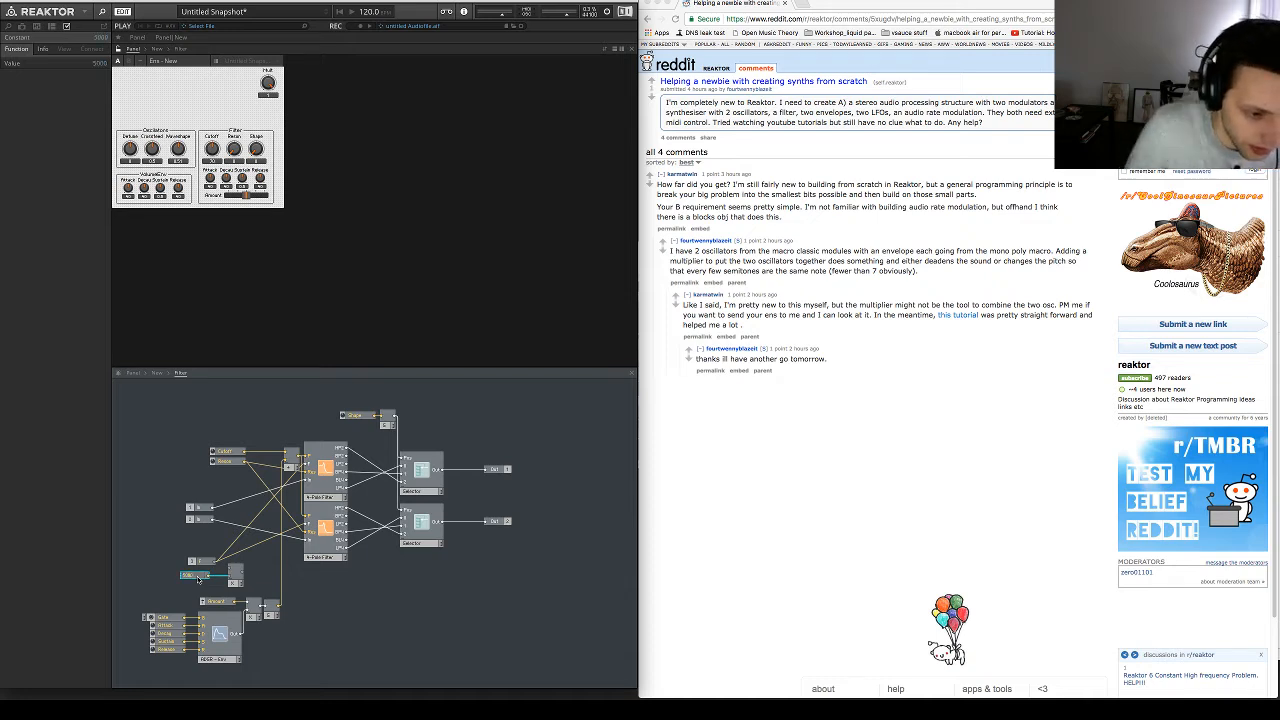
Route the F input through the multiplier into both filter modules, tidy the modules together, and return to the parent structure
{"action": "left_click", "coordinate": [206, 564]}
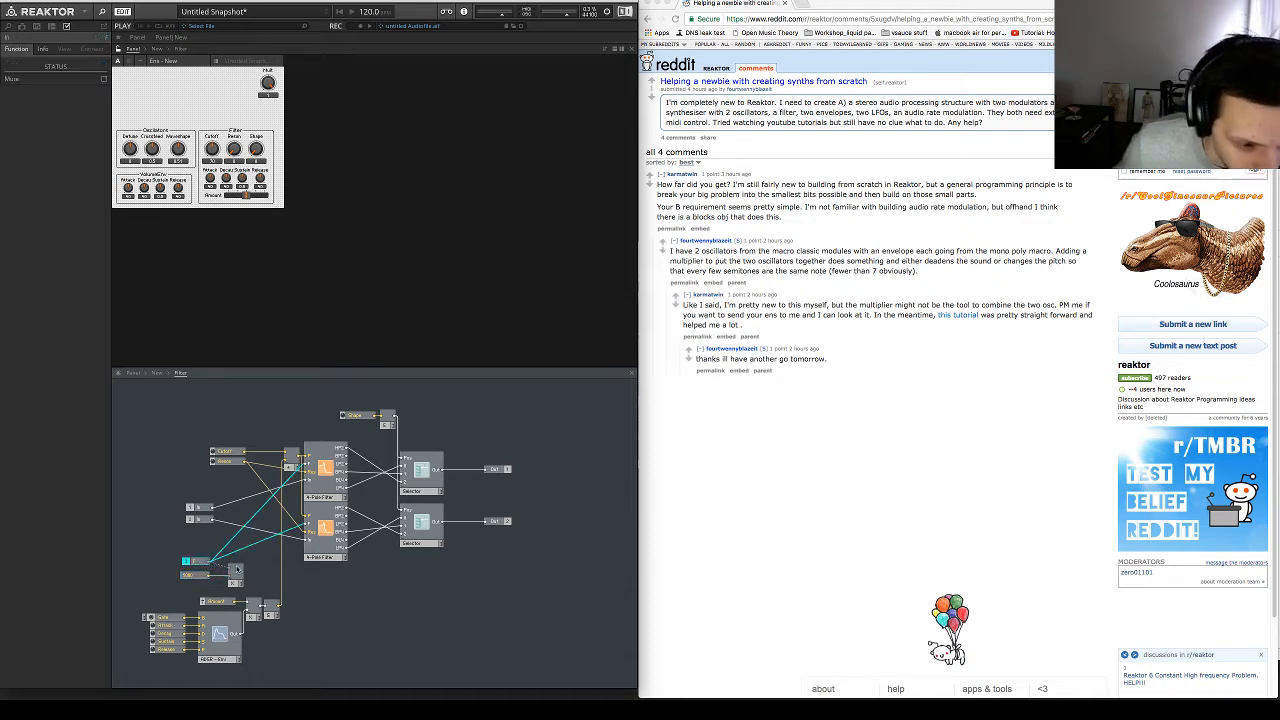
{"action": "left_click_drag", "start_coordinate": [242, 572], "coordinate": [306, 524]}
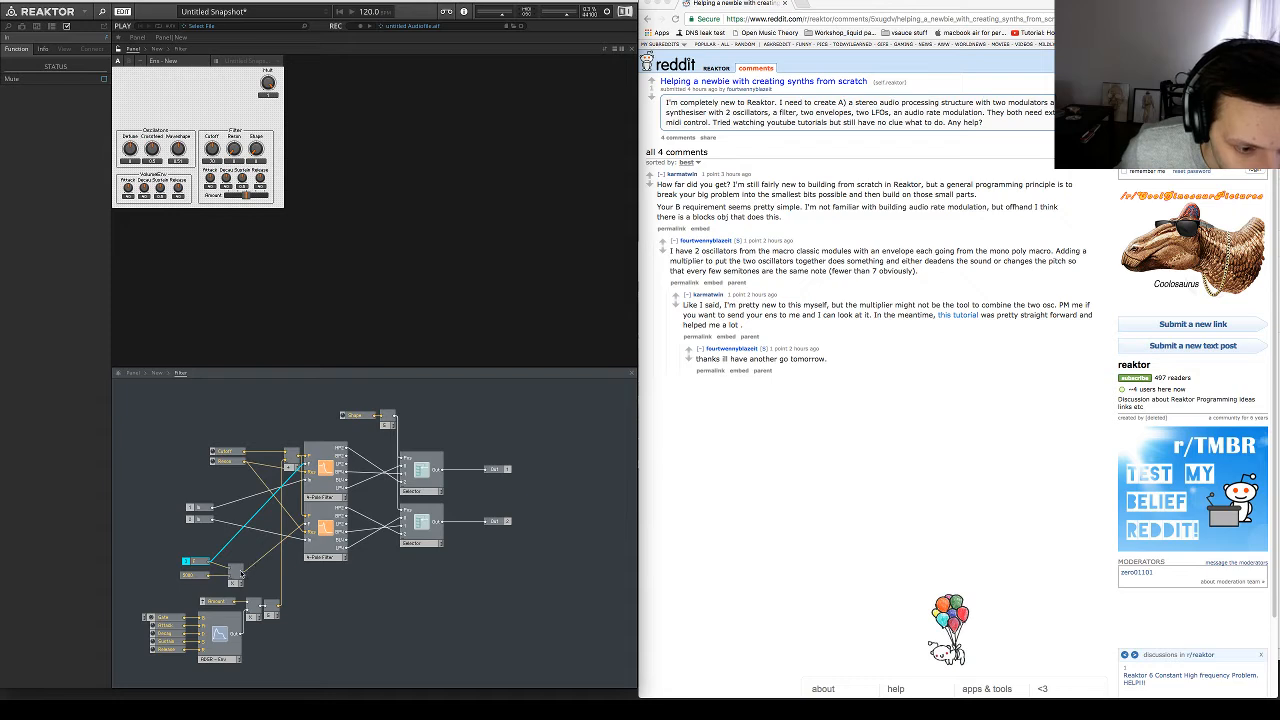
{"action": "left_click_drag", "start_coordinate": [242, 572], "coordinate": [306, 470]}
{"action": "left_click", "coordinate": [228, 570]}
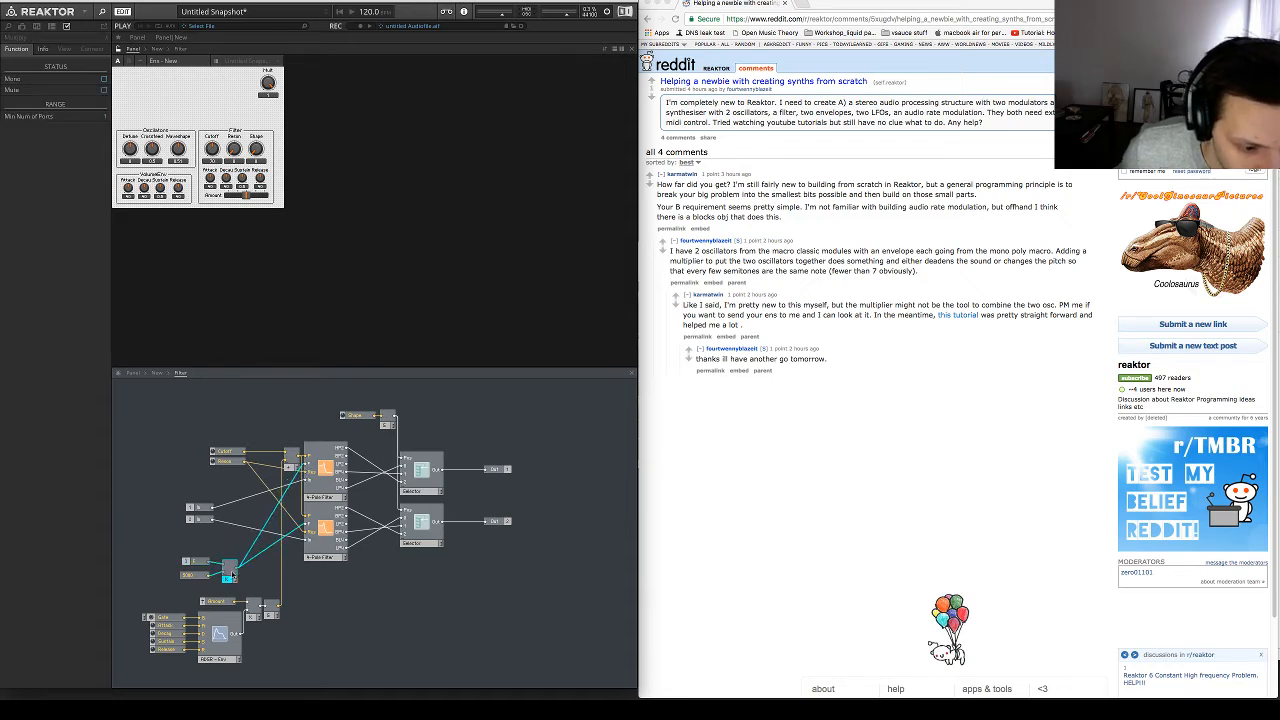
{"action": "left_click", "coordinate": [196, 577]}
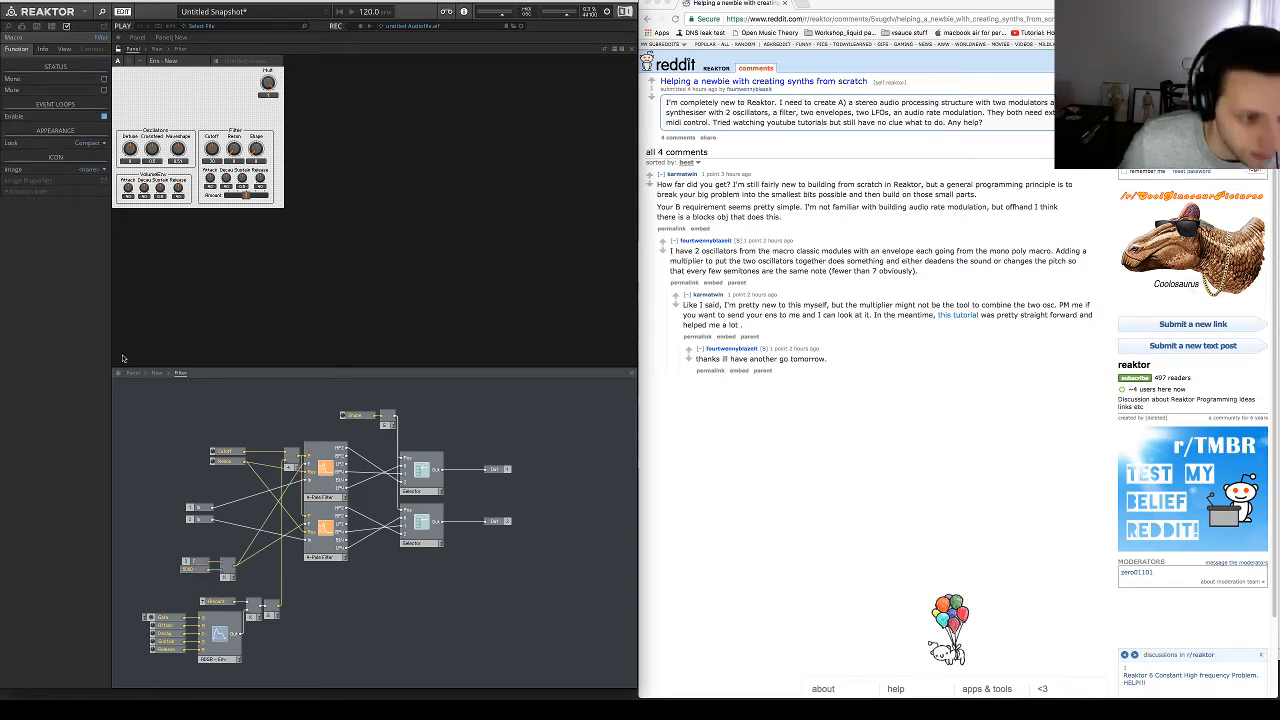
{"action": "left_click", "coordinate": [157, 374]}
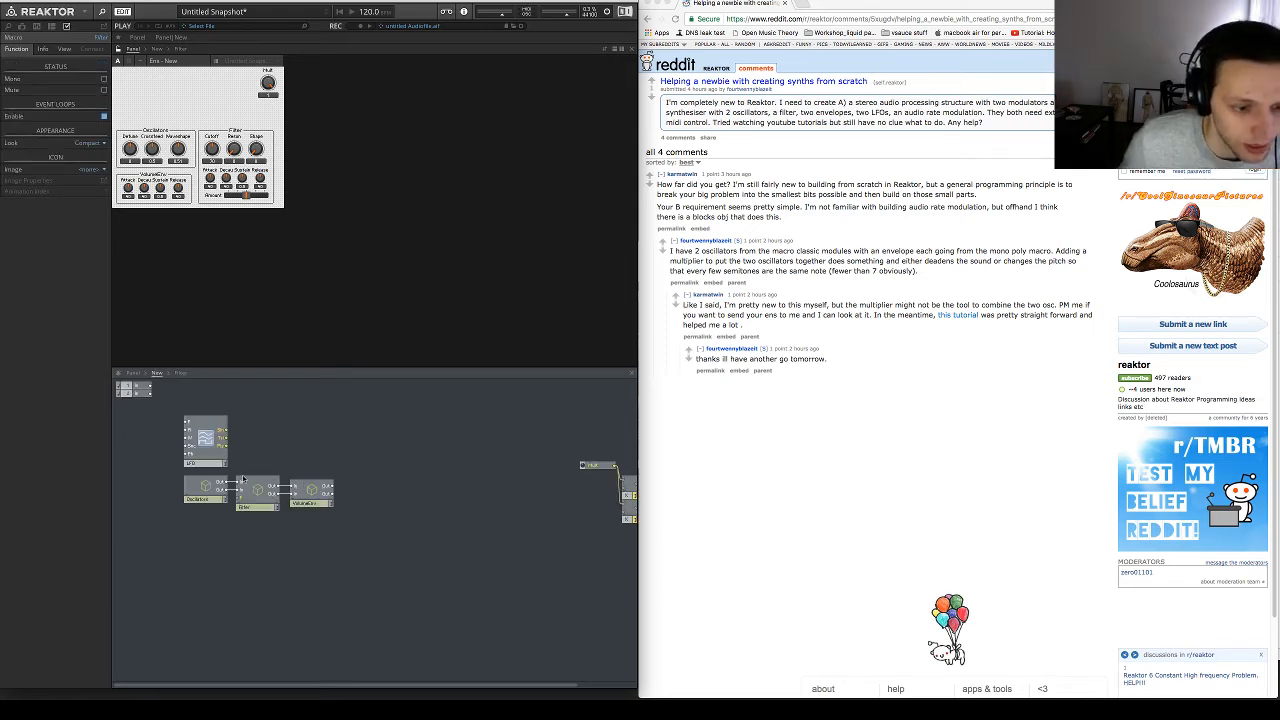
{"action": "right_click", "coordinate": [186, 432]}
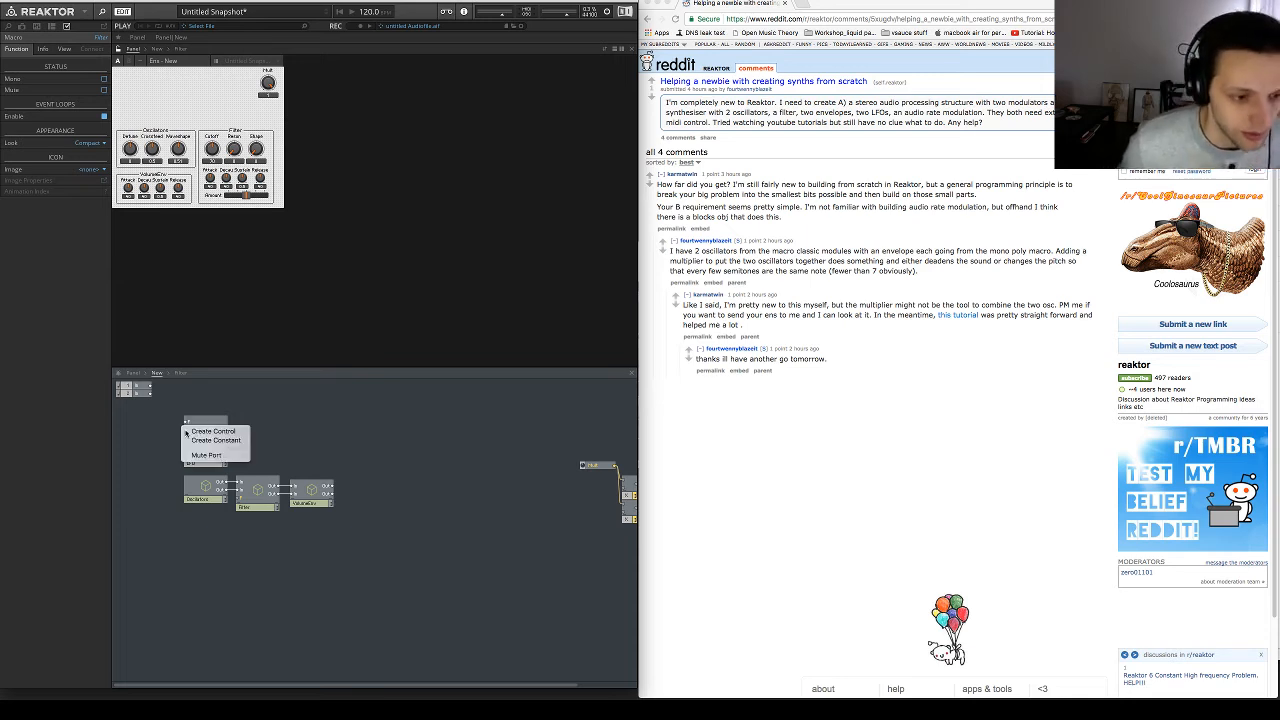
{"action": "left_click", "coordinate": [196, 438]}
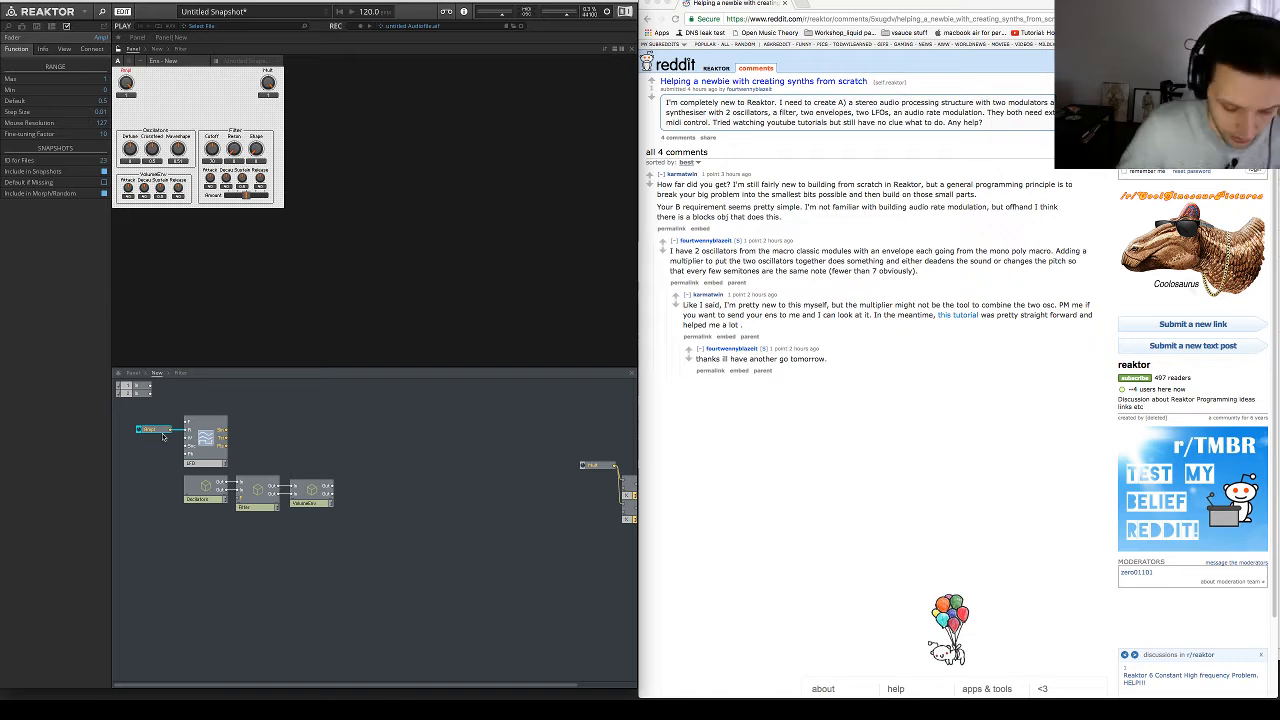
{"action": "key", "text": "Delete"}
Add an empty macro to the structure and place it beside the LFO module
{"action": "double_click", "coordinate": [273, 430]}
{"action": "type", "text": "mul"}
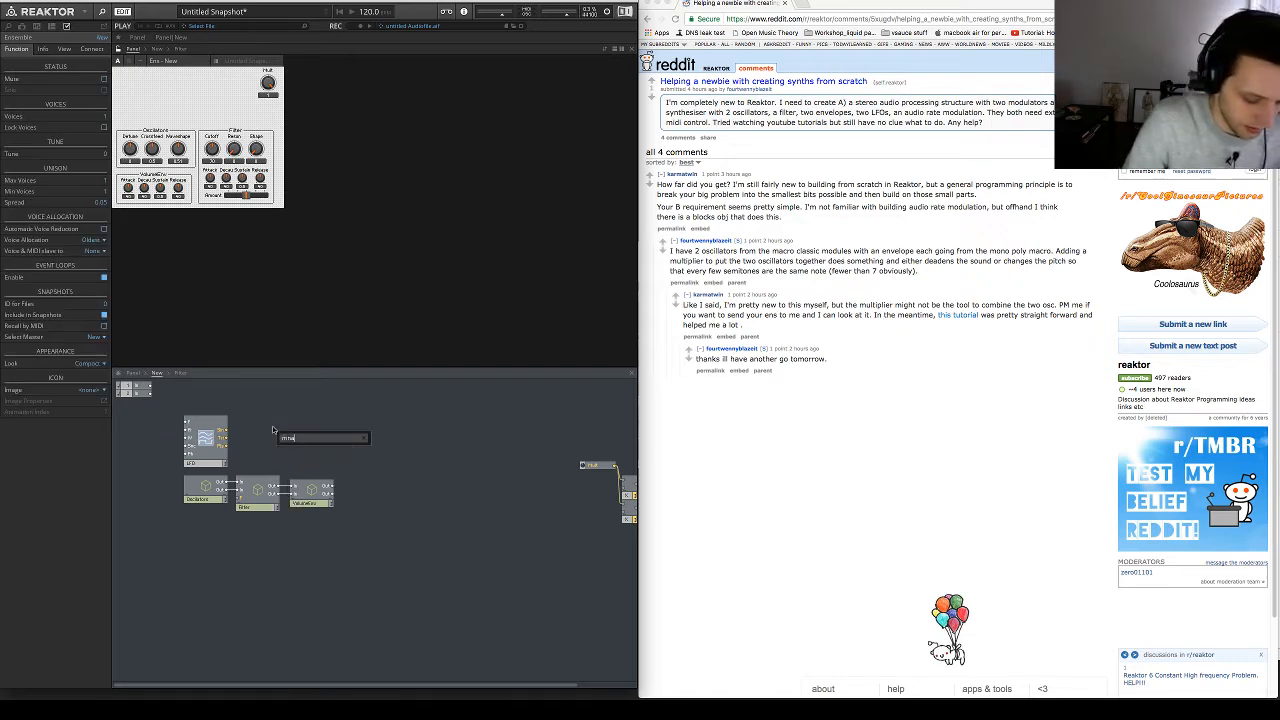
{"action": "key", "text": "BackSpace"}
{"action": "key", "text": "BackSpace"}
{"action": "type", "text": "mac"}
{"action": "key", "text": "Return"}
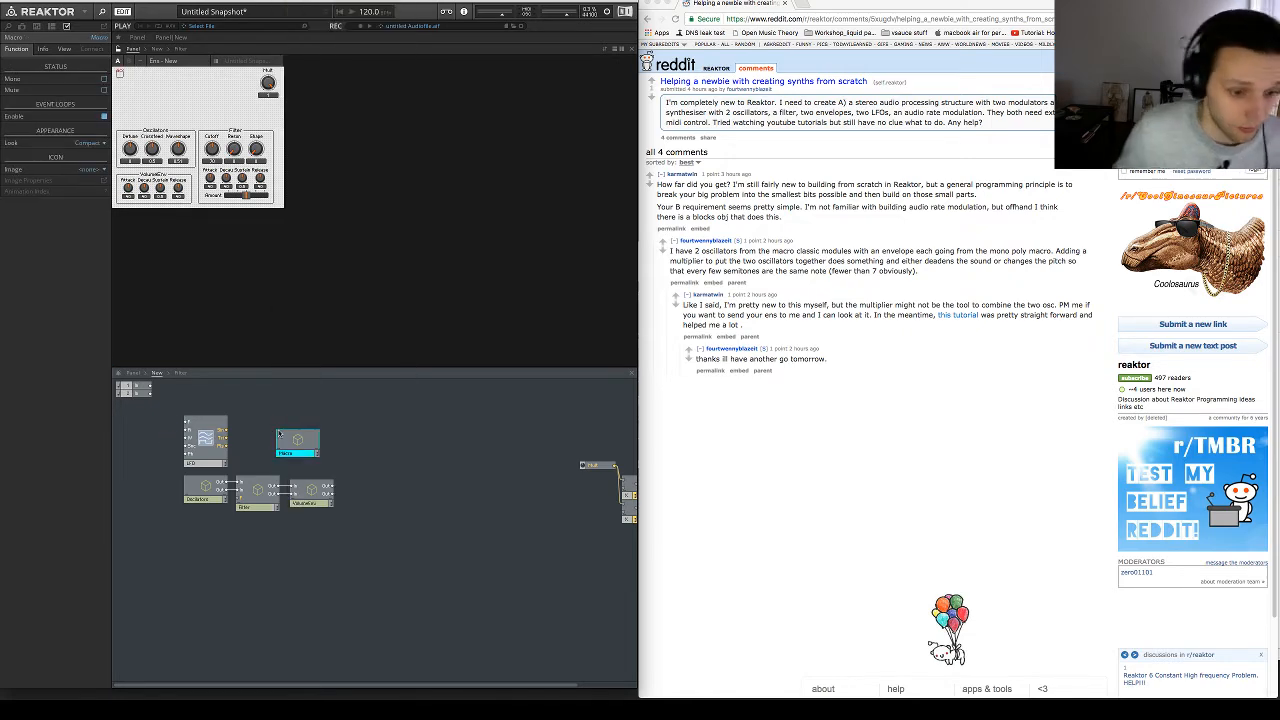
{"action": "left_click_drag", "start_coordinate": [296, 443], "coordinate": [260, 440]}
Move the LFO module from the main structure into the new macro
{"action": "left_click", "coordinate": [209, 441]}
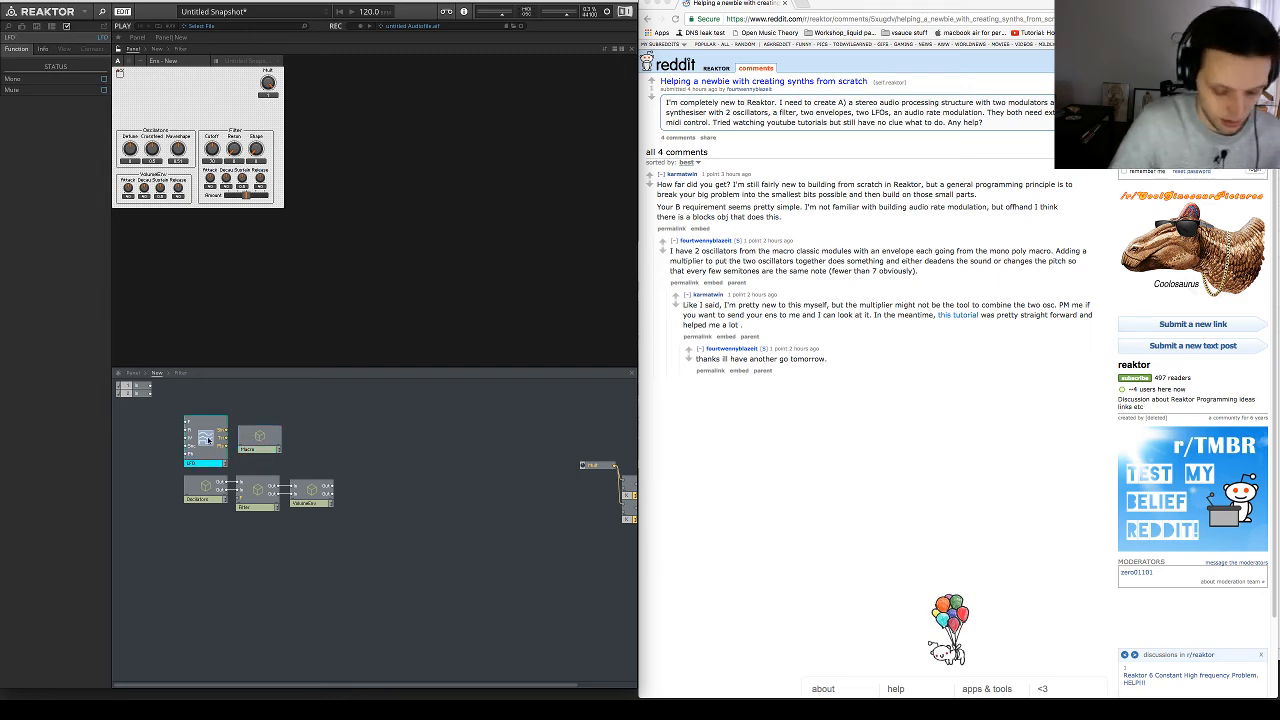
{"action": "key", "text": "ctrl+x"}
{"action": "double_click", "coordinate": [259, 438]}
{"action": "key", "text": "ctrl+v"}
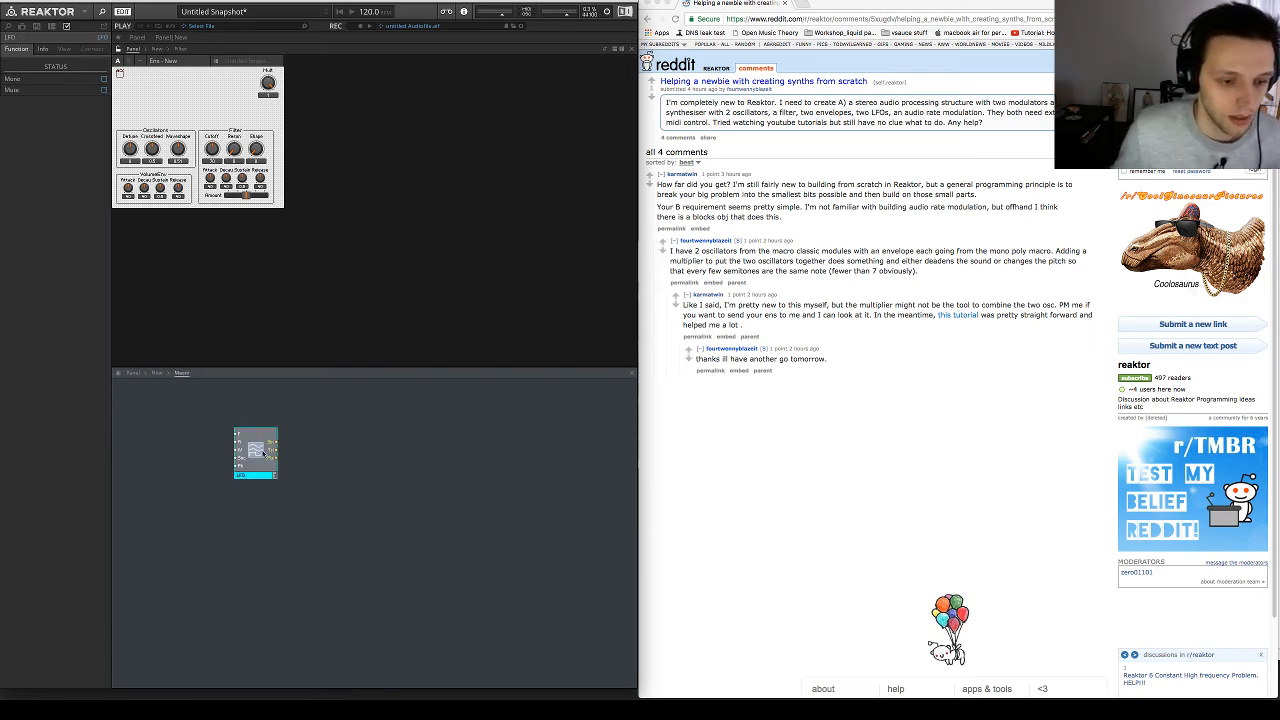
{"action": "left_click_drag", "start_coordinate": [264, 454], "coordinate": [298, 466]}
{"action": "left_click", "coordinate": [183, 431]}
{"action": "key", "text": "Return"}
{"action": "type", "text": "in"}
{"action": "key", "text": "Return"}
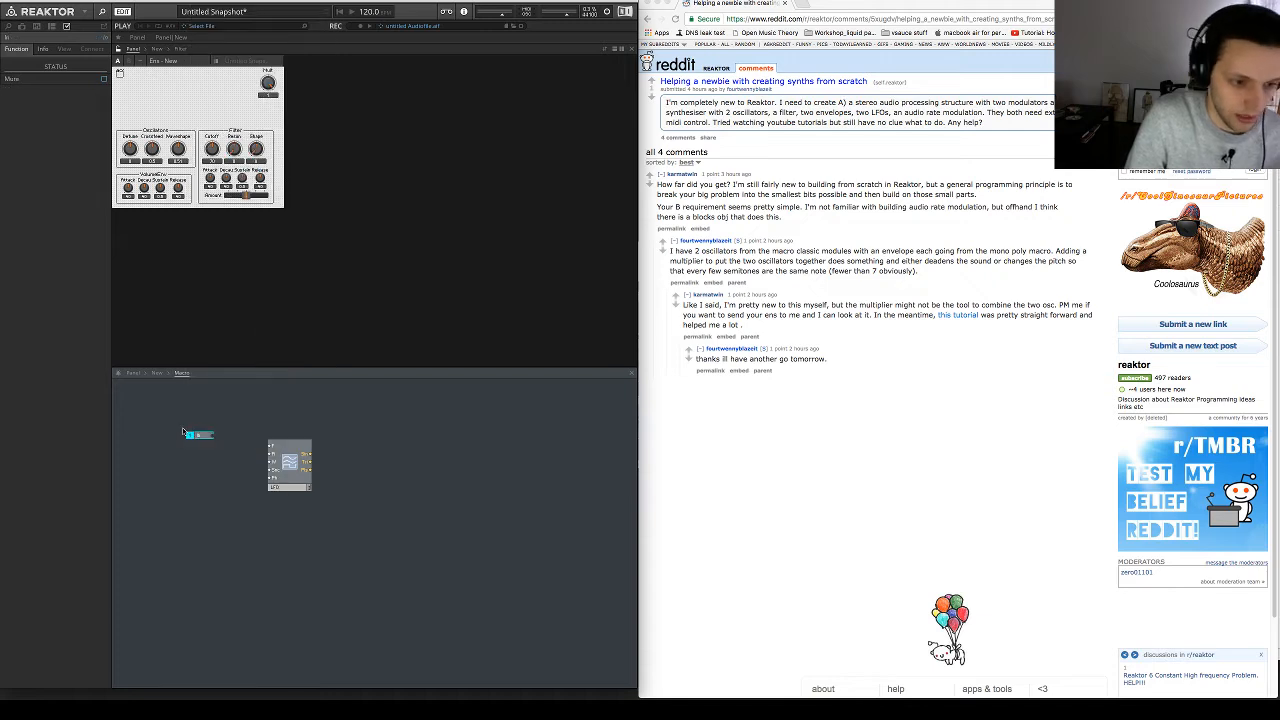
{"action": "key", "text": "super+d"}
{"action": "left_click_drag", "start_coordinate": [197, 439], "coordinate": [195, 455]}
{"action": "left_click_drag", "start_coordinate": [196, 393], "coordinate": [211, 481]}
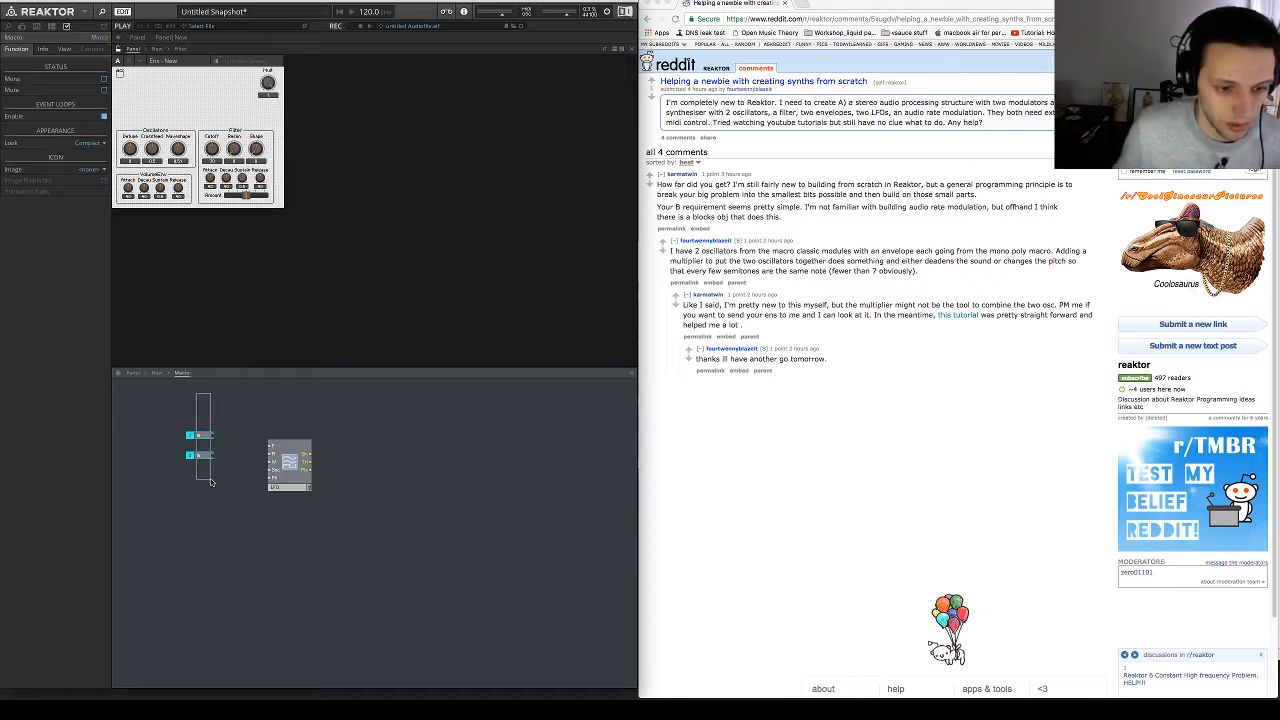
{"action": "key", "text": "Delete"}
Reposition the LFO module and create panel controls for its amplitude, frequency and width inputs
{"action": "left_click_drag", "start_coordinate": [300, 480], "coordinate": [270, 477]}
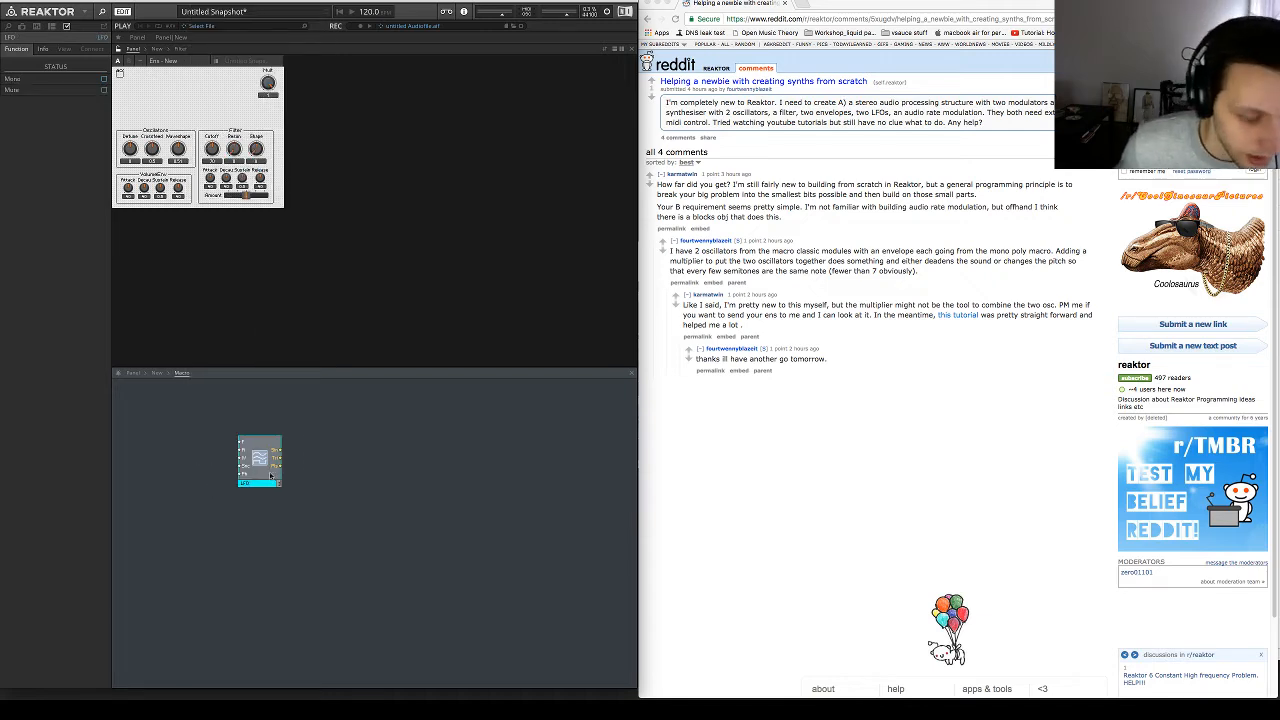
{"action": "right_click", "coordinate": [240, 452]}
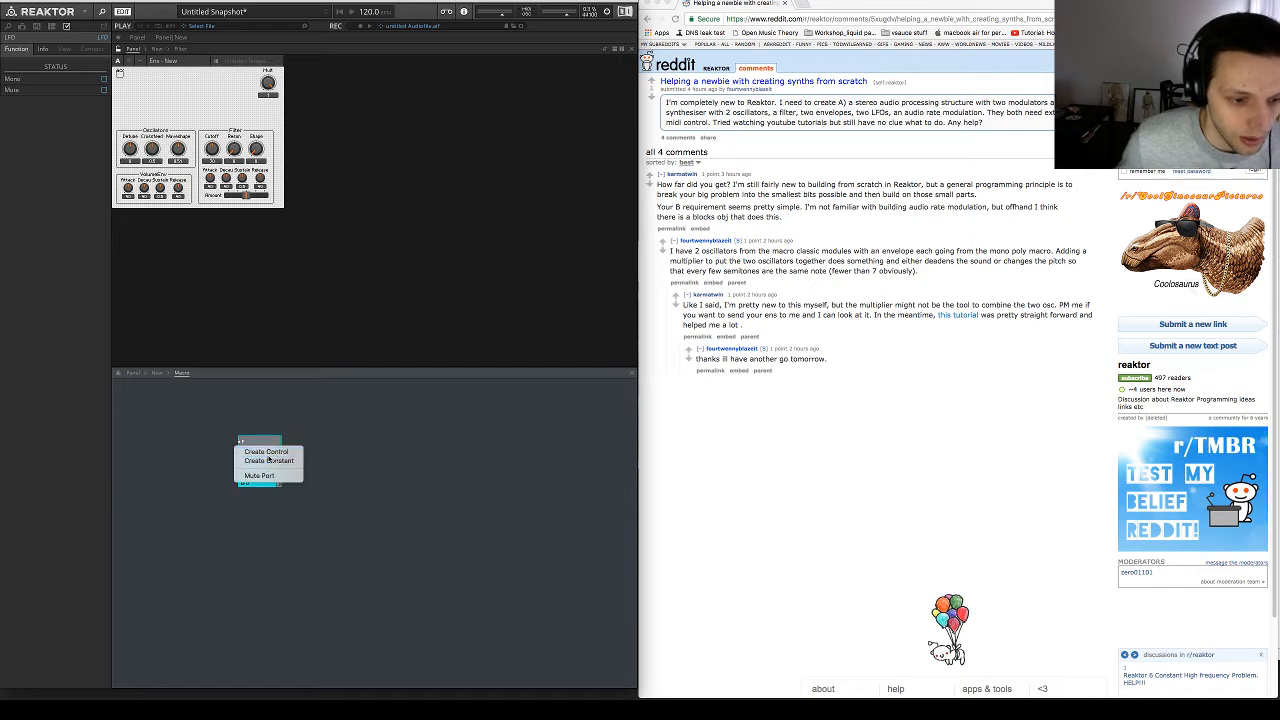
{"action": "left_click", "coordinate": [264, 458]}
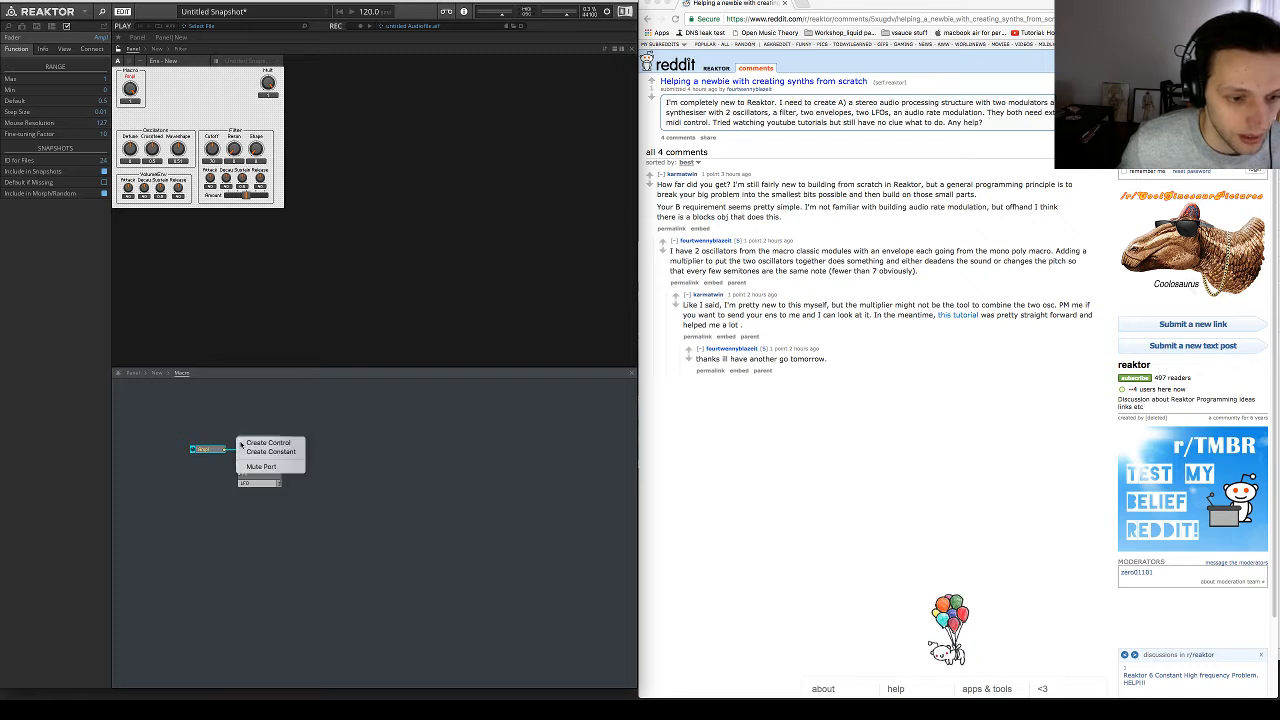
{"action": "right_click", "coordinate": [241, 444]}
{"action": "left_click", "coordinate": [252, 447]}
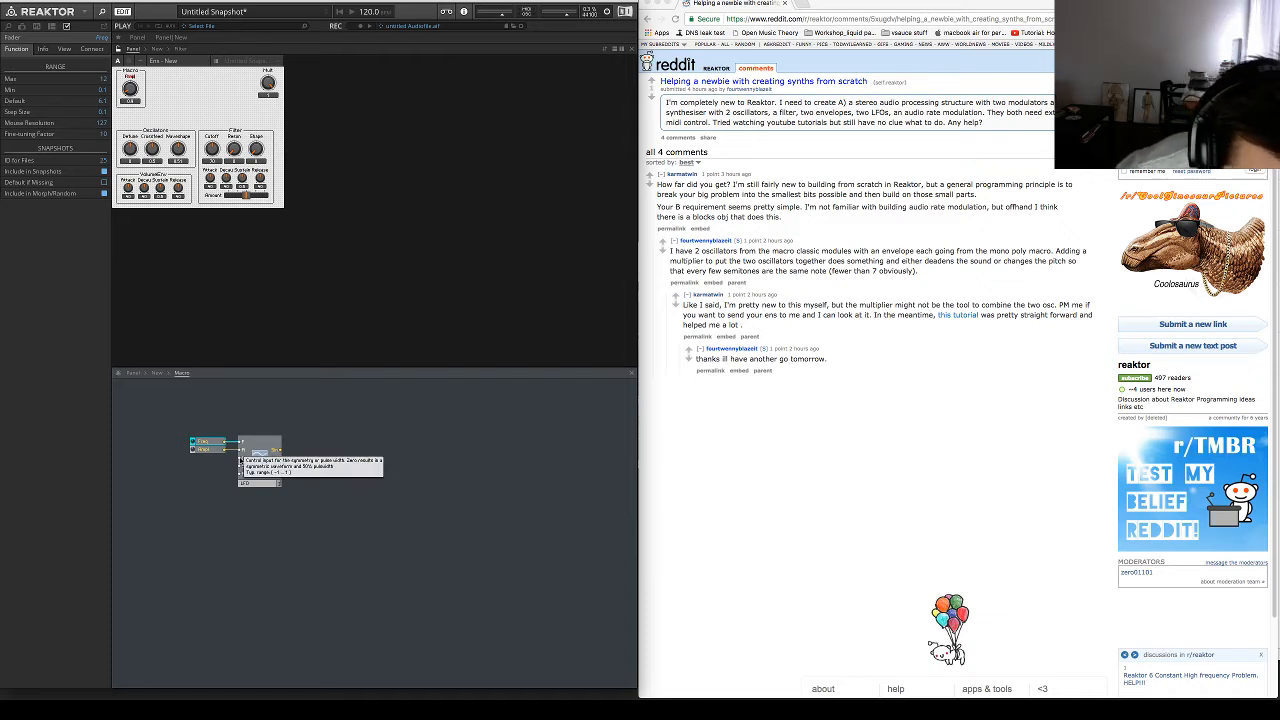
{"action": "right_click", "coordinate": [241, 463]}
{"action": "left_click", "coordinate": [258, 470]}
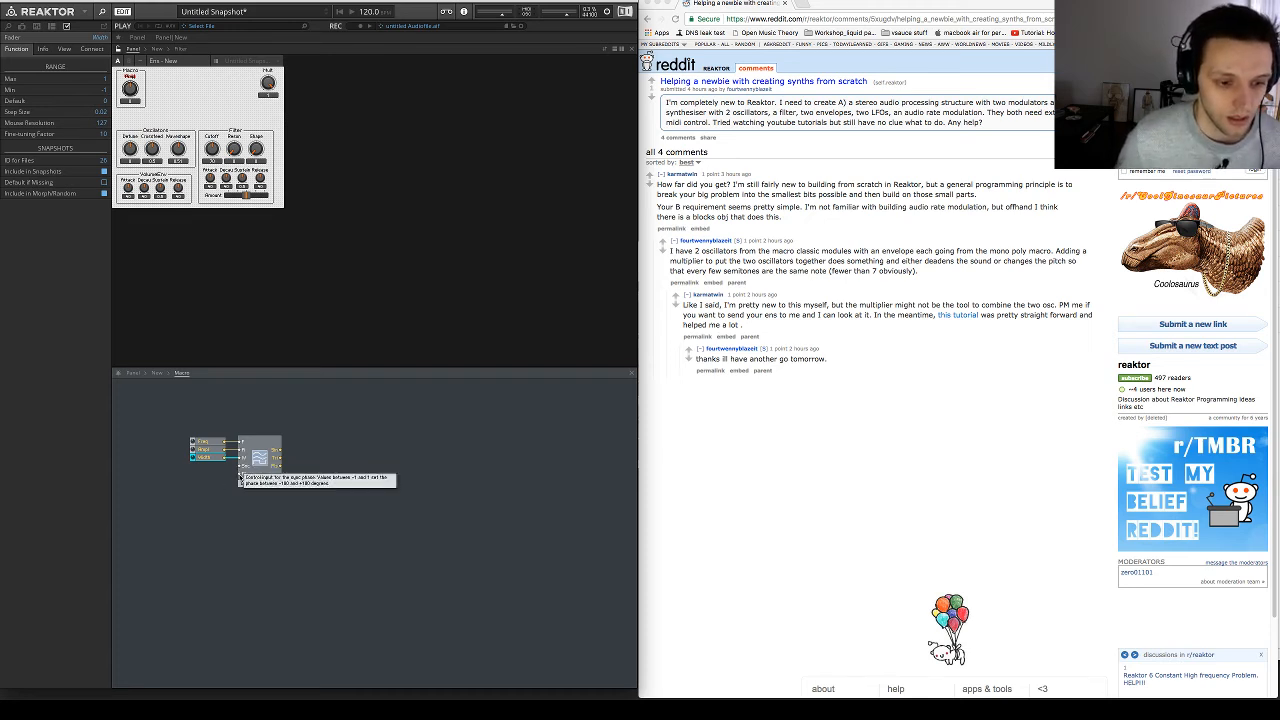
{"action": "right_click", "coordinate": [187, 489]}
{"action": "mouse_move", "coordinate": [199, 494]}
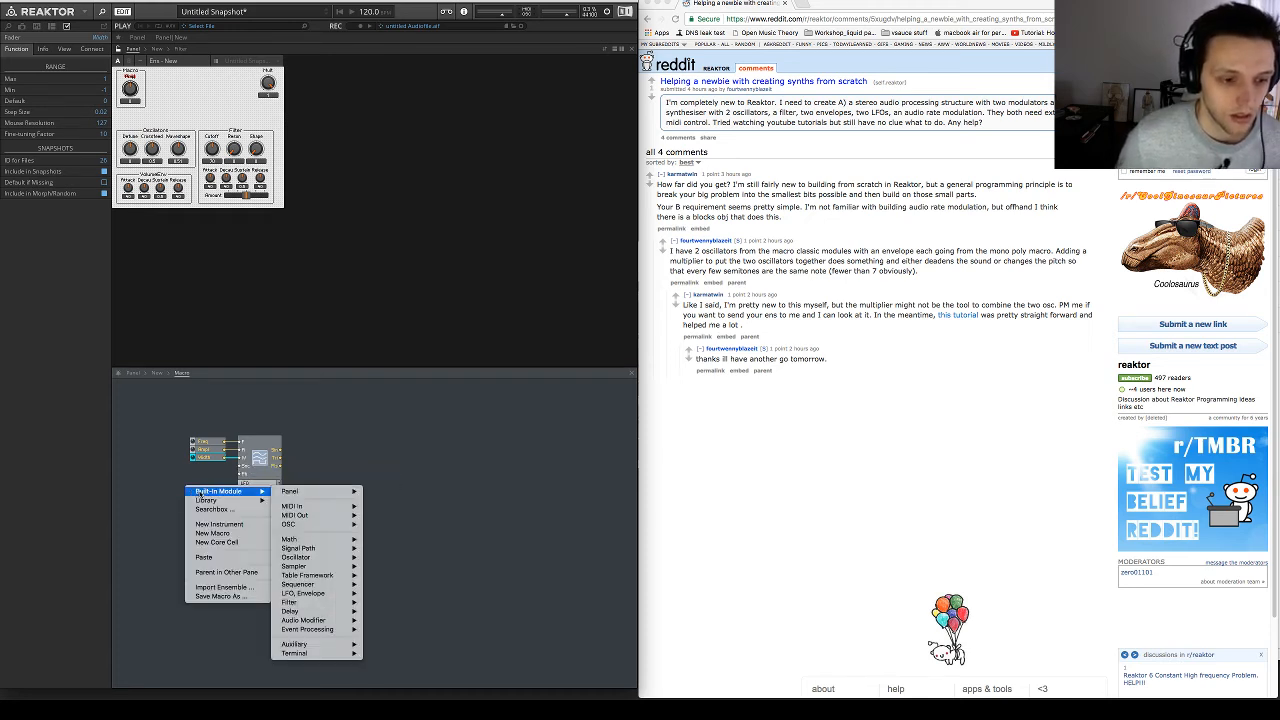
{"action": "mouse_move", "coordinate": [320, 508]}
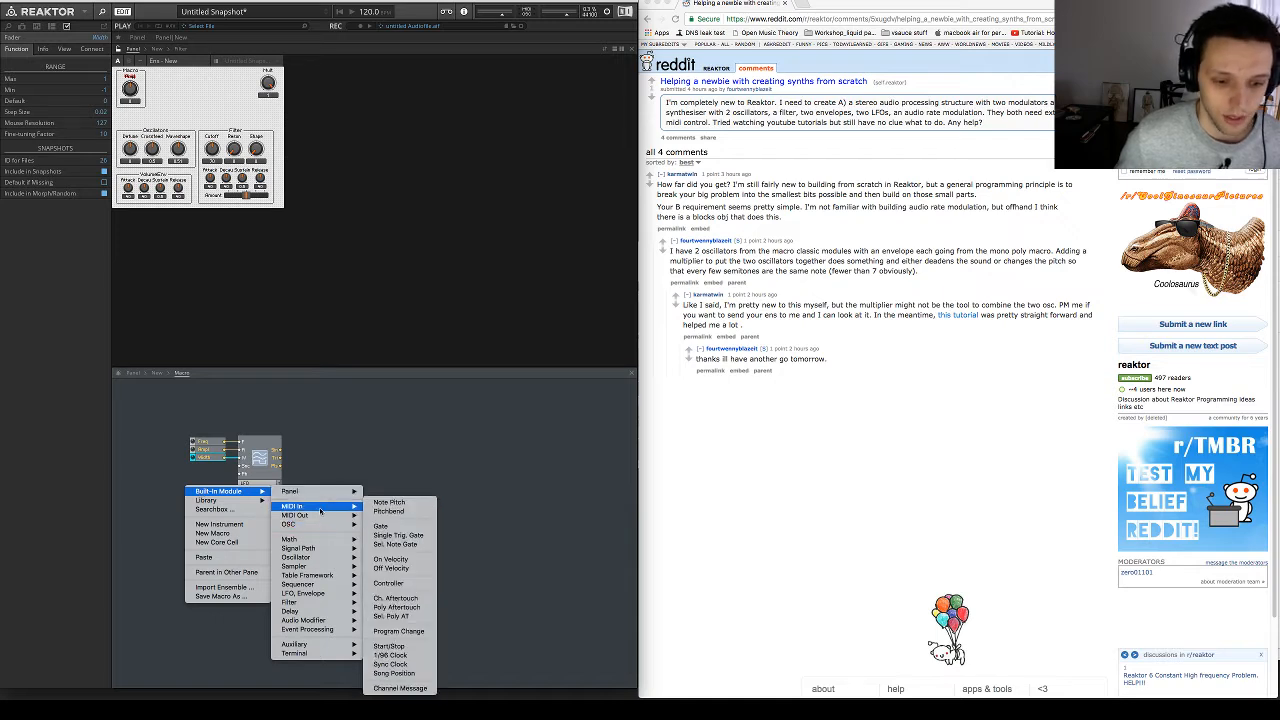
{"action": "left_click", "coordinate": [421, 537]}
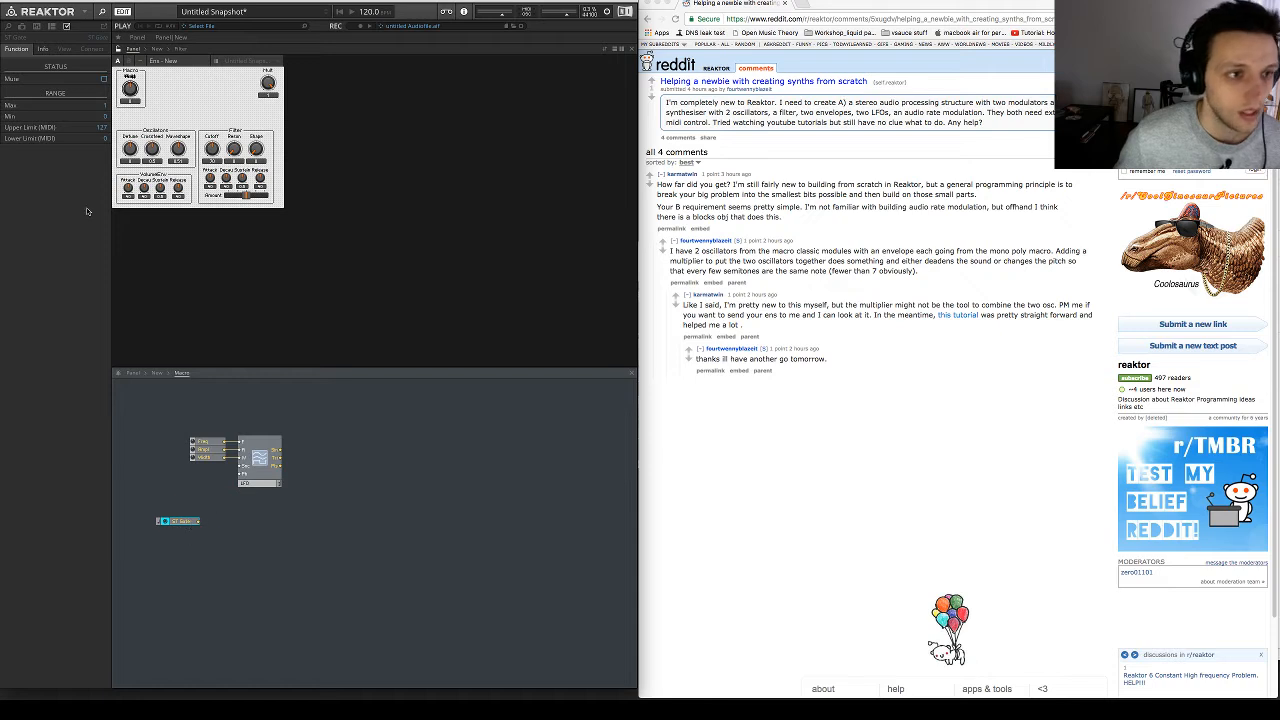
{"action": "left_click", "coordinate": [42, 48]}
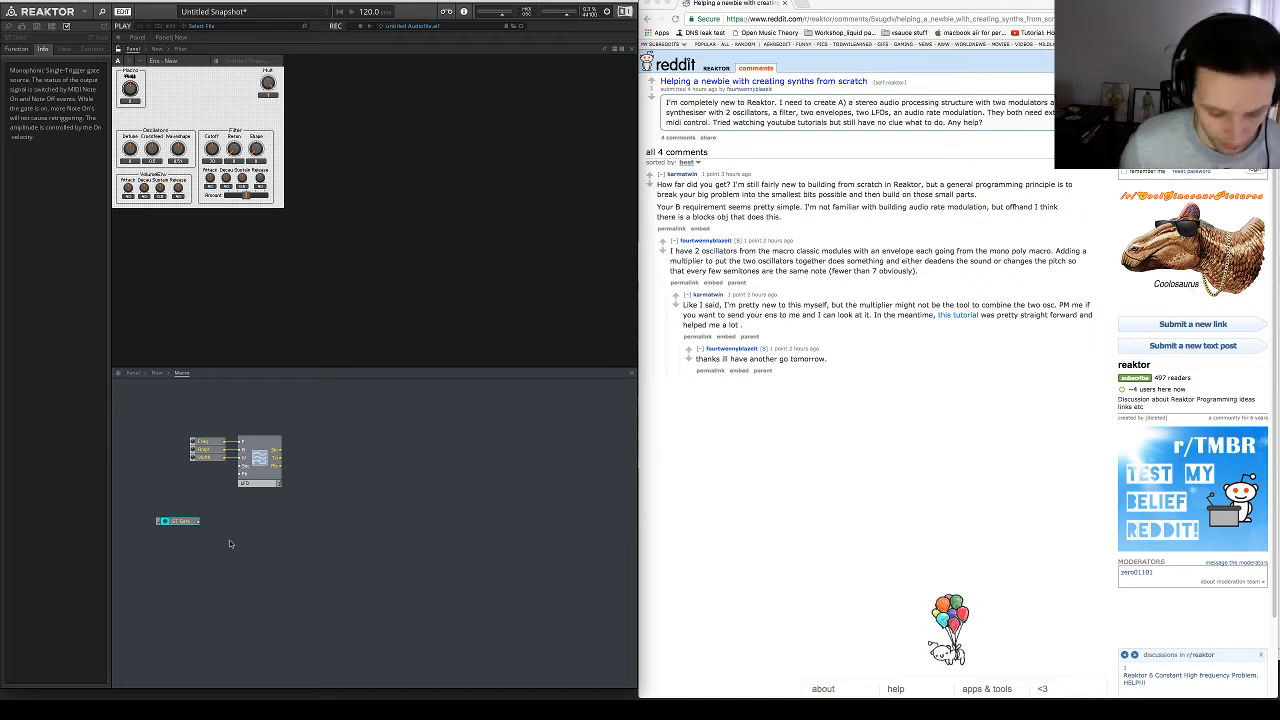
{"action": "left_click_drag", "start_coordinate": [174, 499], "coordinate": [199, 532]}
{"action": "key", "text": "Delete"}
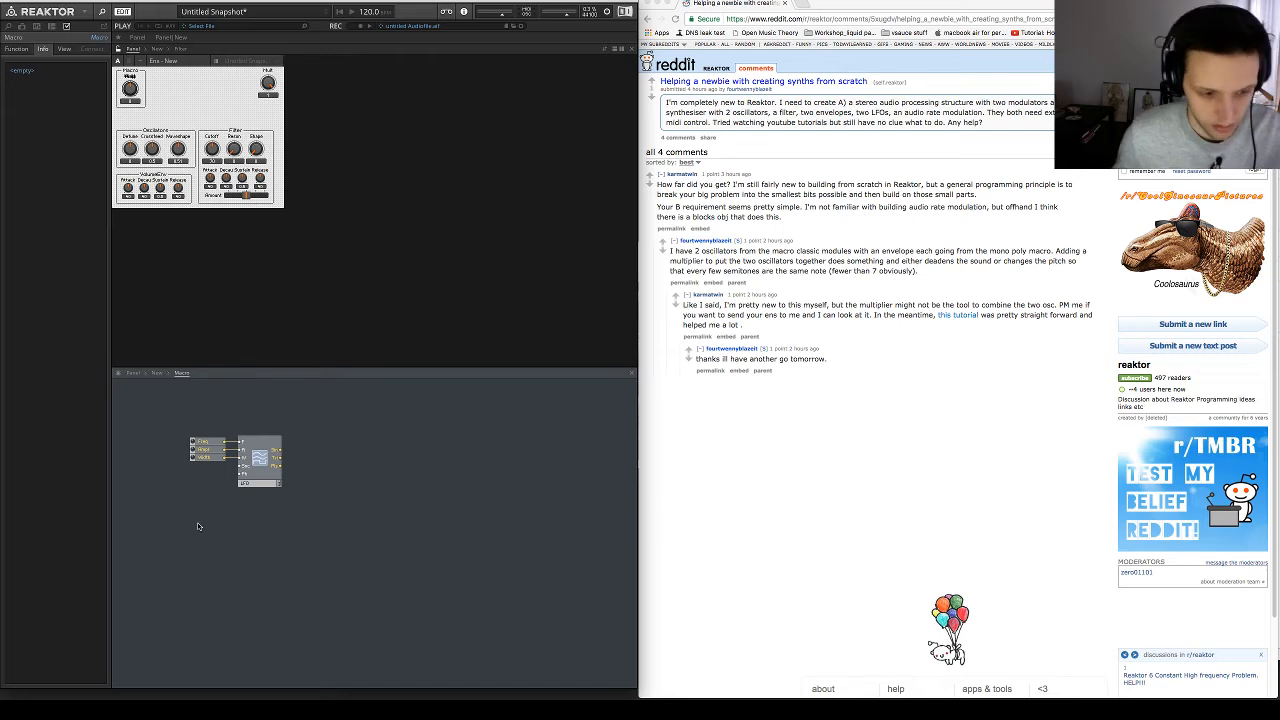
{"action": "right_click", "coordinate": [171, 491]}
{"action": "mouse_move", "coordinate": [220, 495]}
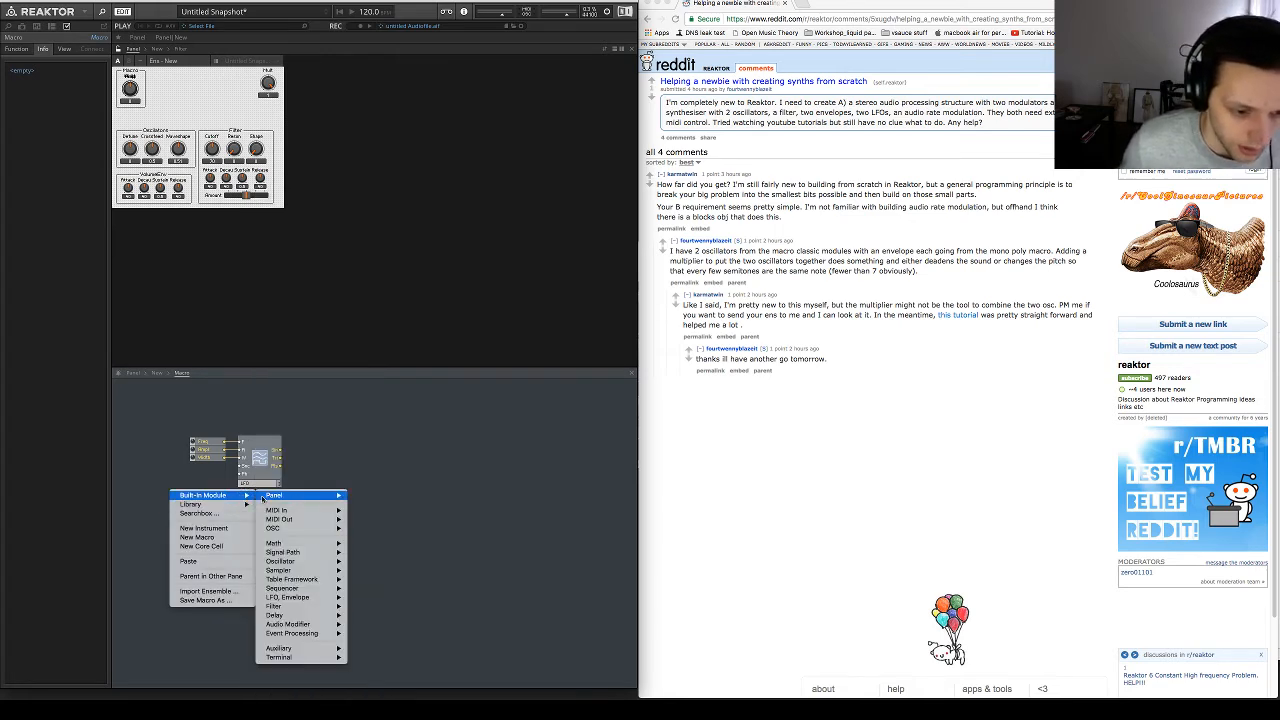
{"action": "mouse_move", "coordinate": [290, 519]}
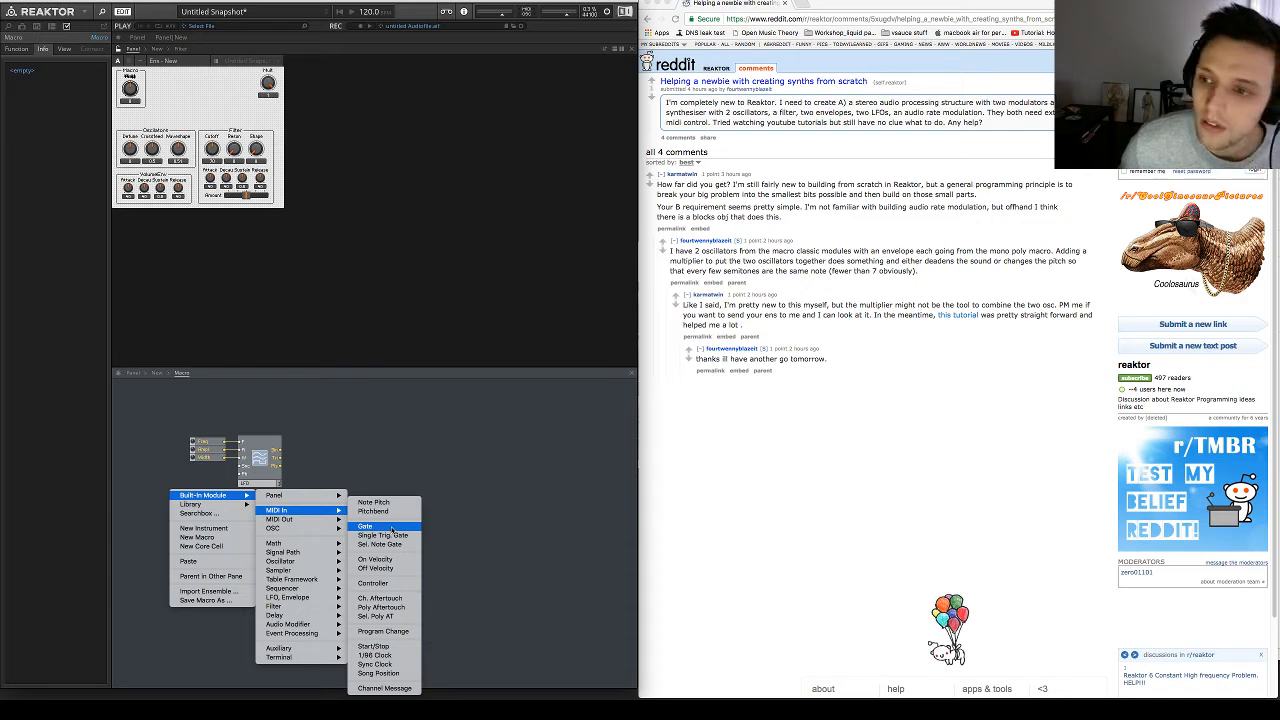
{"action": "left_click", "coordinate": [457, 459]}
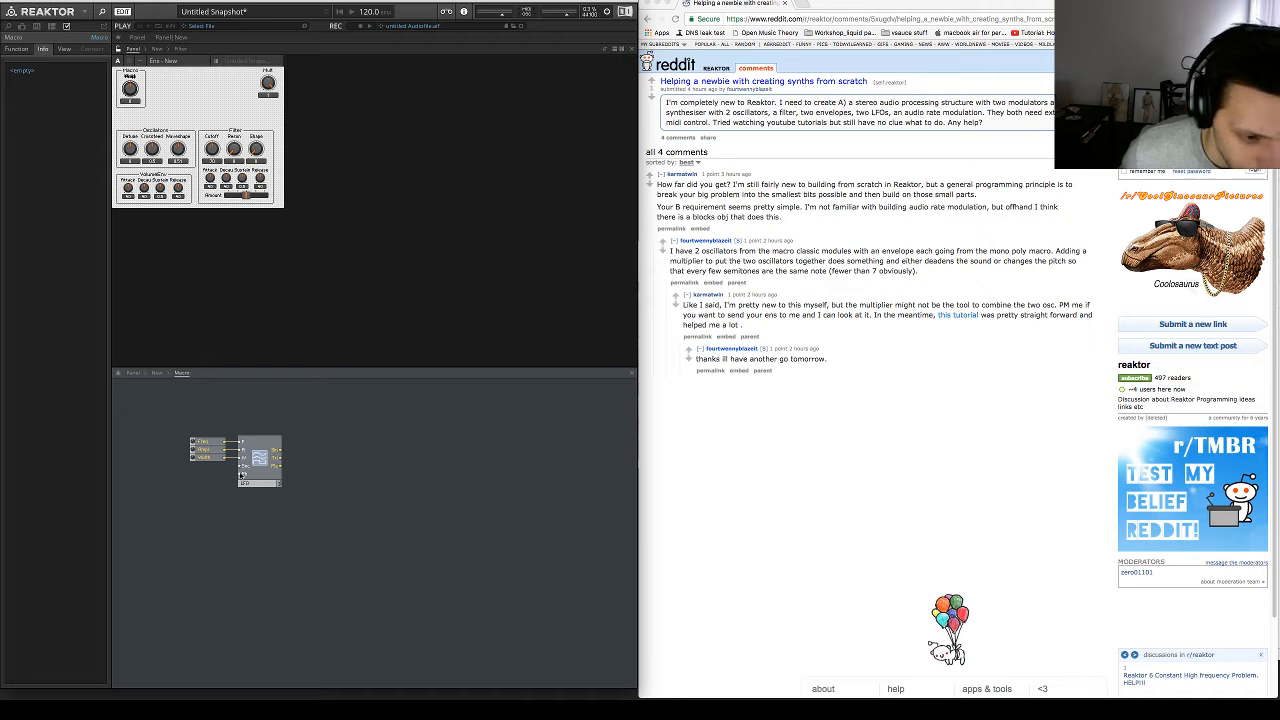
Create a panel control for the LFO module's phase input
{"action": "right_click", "coordinate": [242, 474]}
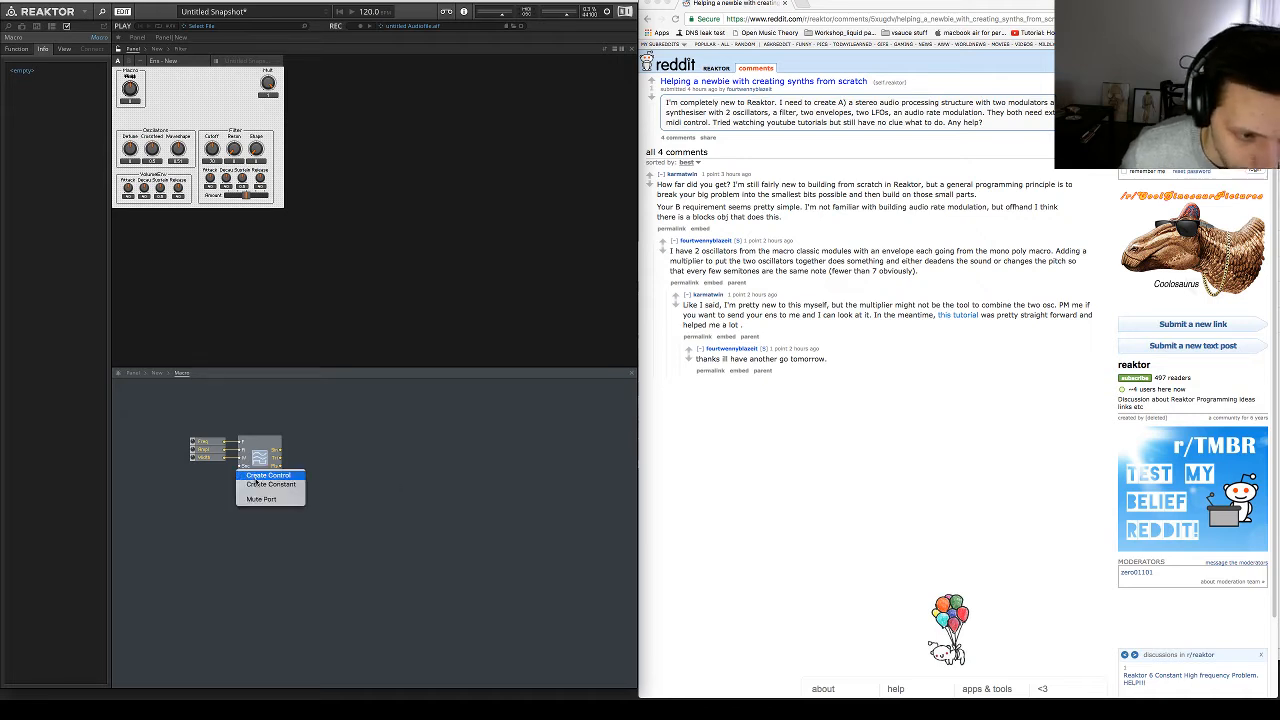
{"action": "left_click", "coordinate": [256, 477]}
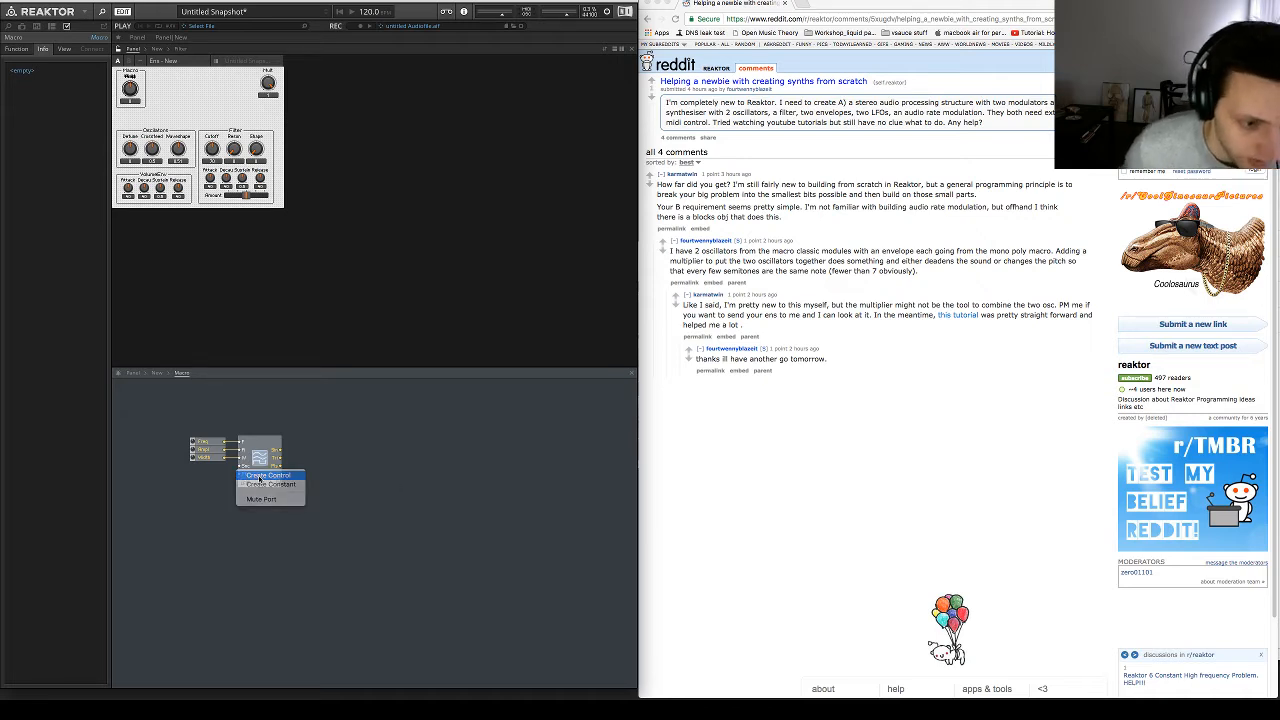
Add a Selector module and place it beside the LFO module's outputs
{"action": "right_click", "coordinate": [346, 460]}
{"action": "mouse_move", "coordinate": [380, 466]}
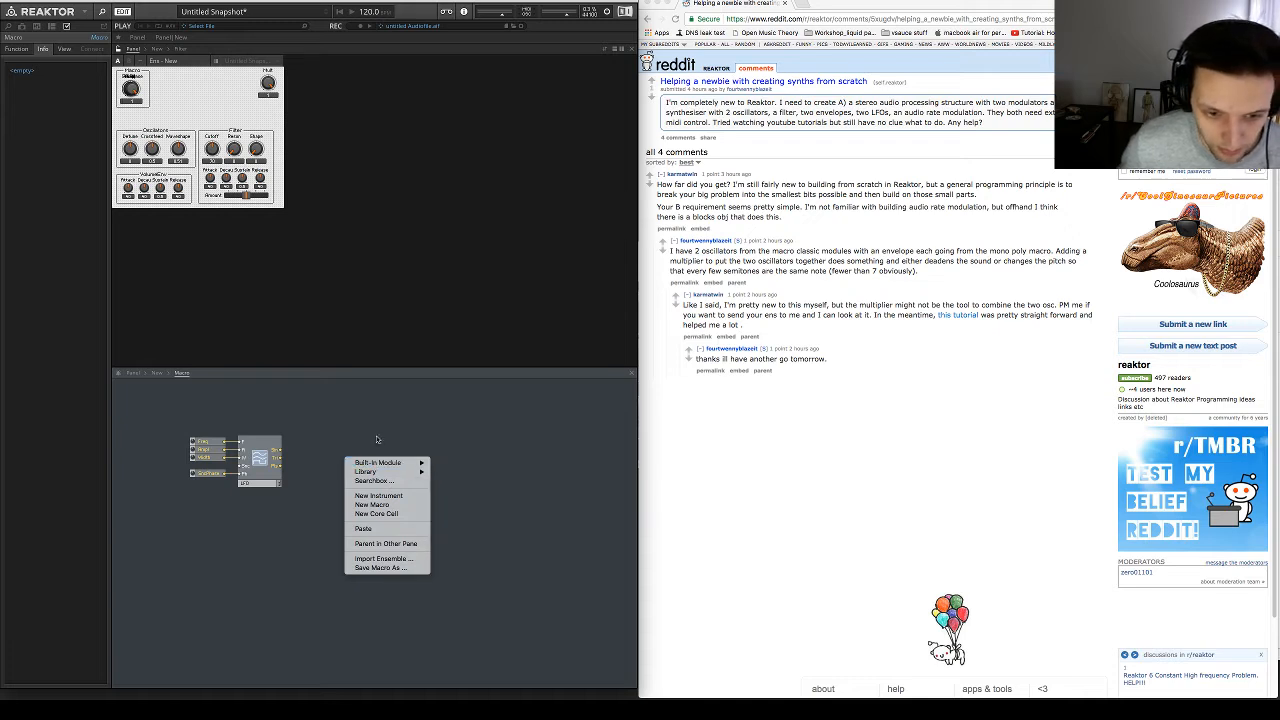
{"action": "left_click", "coordinate": [377, 437]}
{"action": "key", "text": "Return"}
{"action": "type", "text": "sele"}
{"action": "key", "text": "Return"}
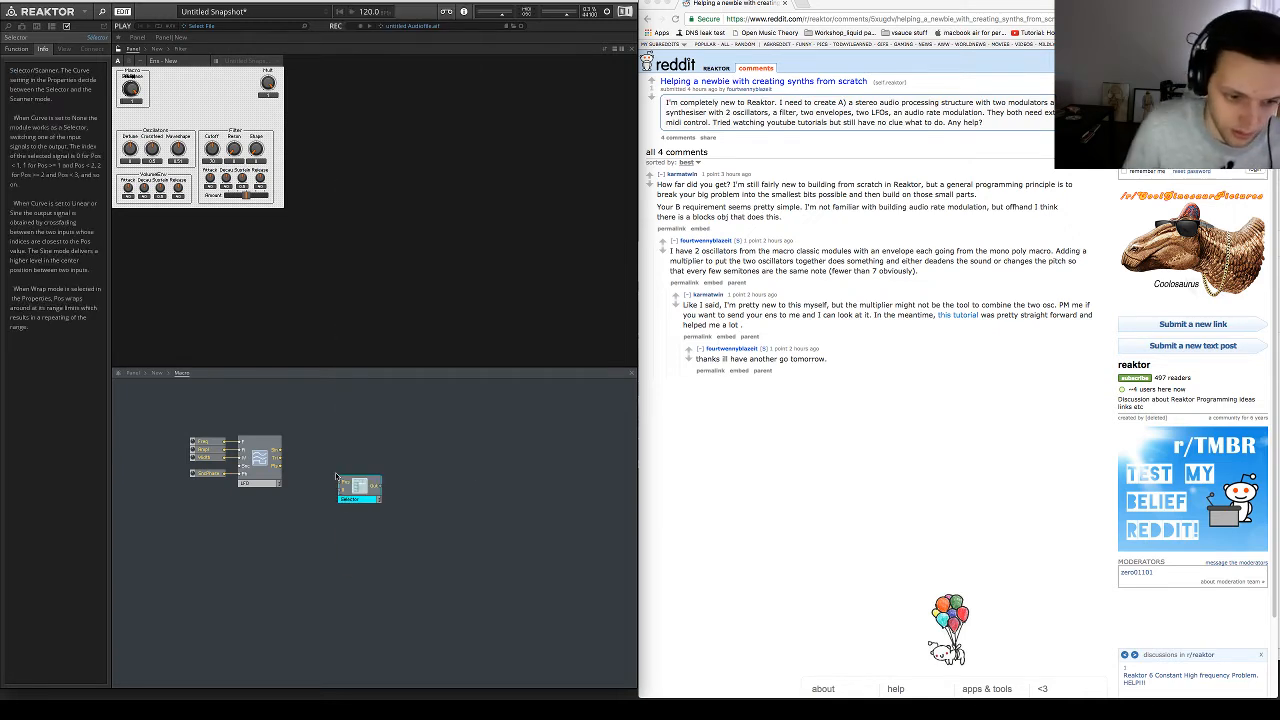
{"action": "left_click_drag", "start_coordinate": [355, 493], "coordinate": [338, 474]}
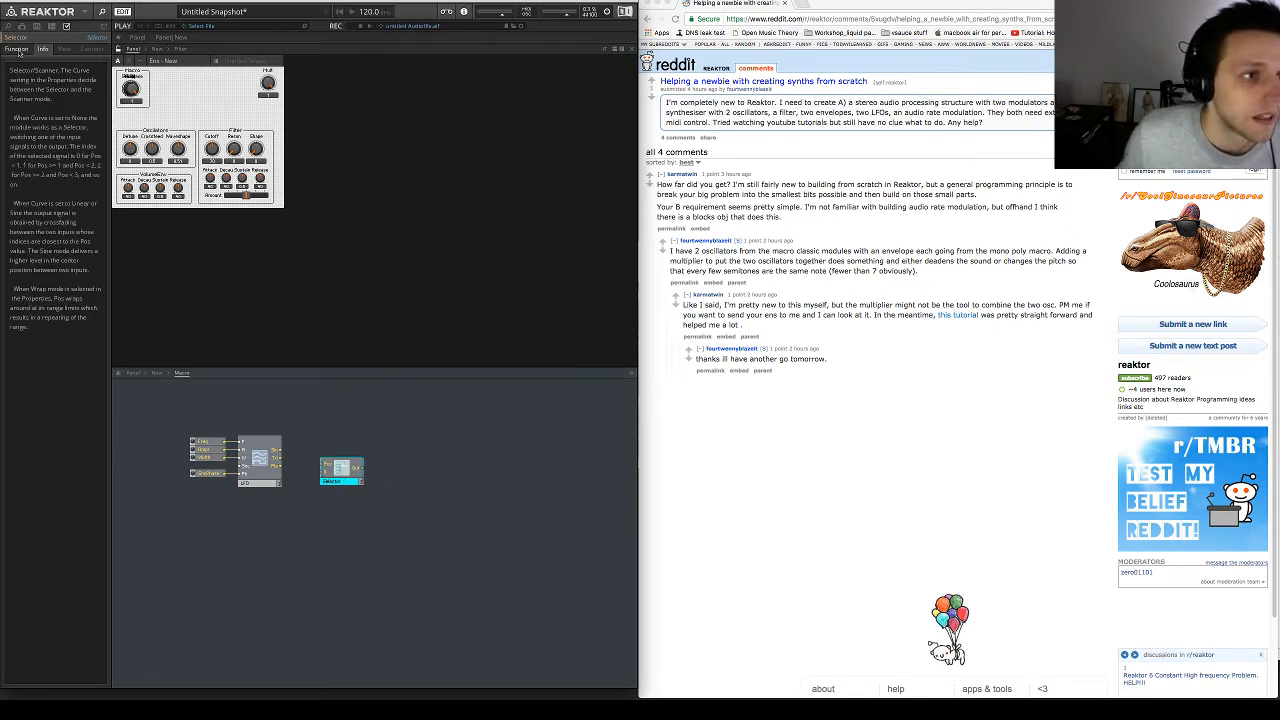
Expand the Selector to three signal inputs and wire the LFO's sine, triangle and pulse outputs into them in order
{"action": "left_click", "coordinate": [16, 49]}
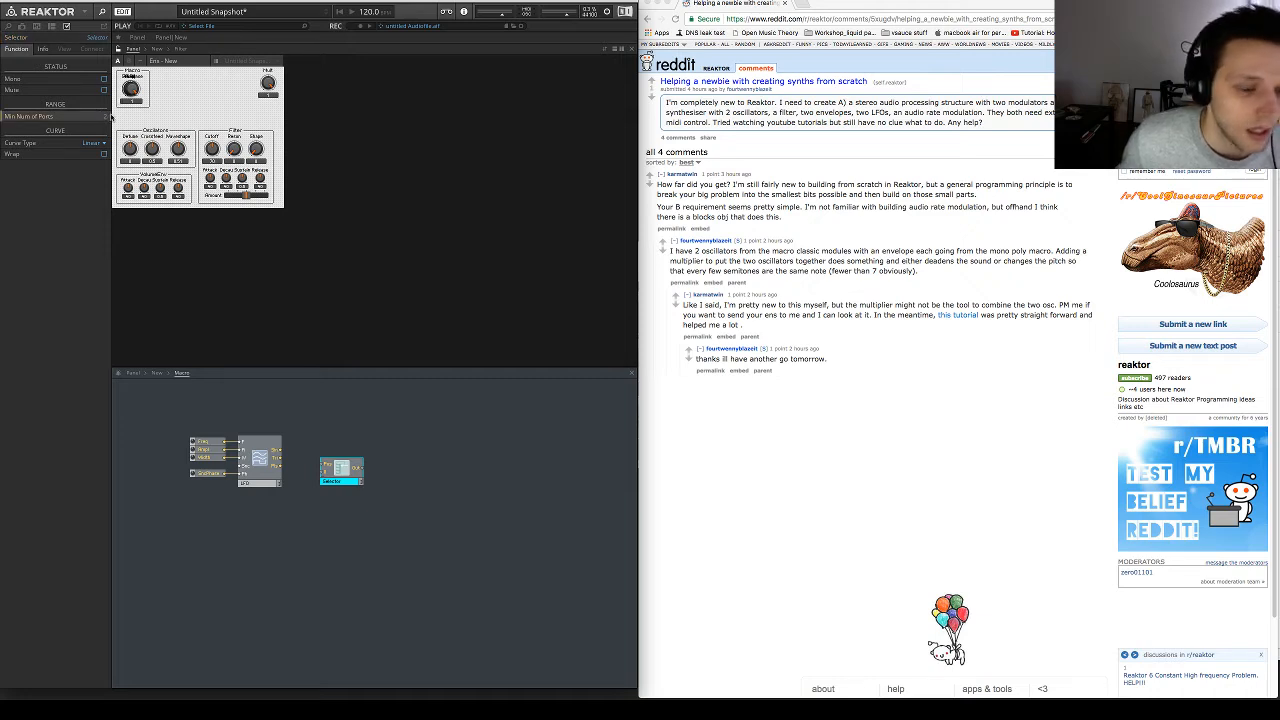
{"action": "key", "text": "Return"}
{"action": "left_click_drag", "start_coordinate": [281, 451], "coordinate": [323, 478]}
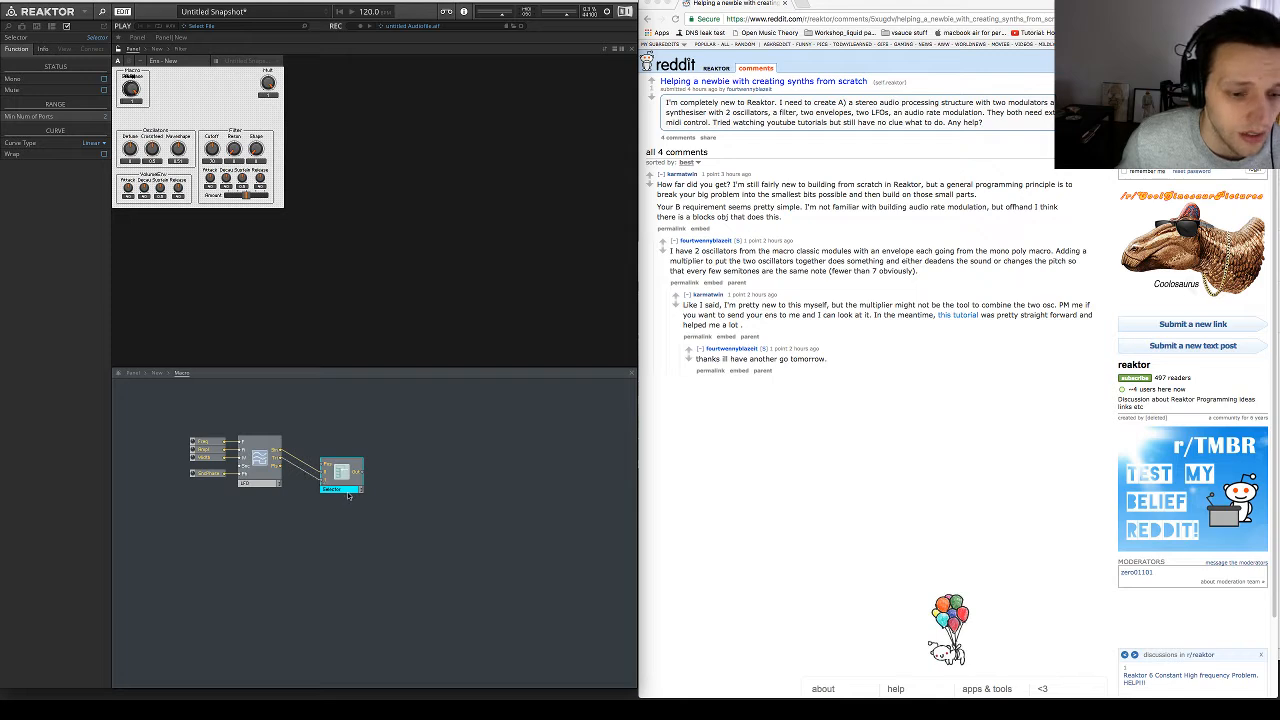
{"action": "left_click", "coordinate": [107, 118]}
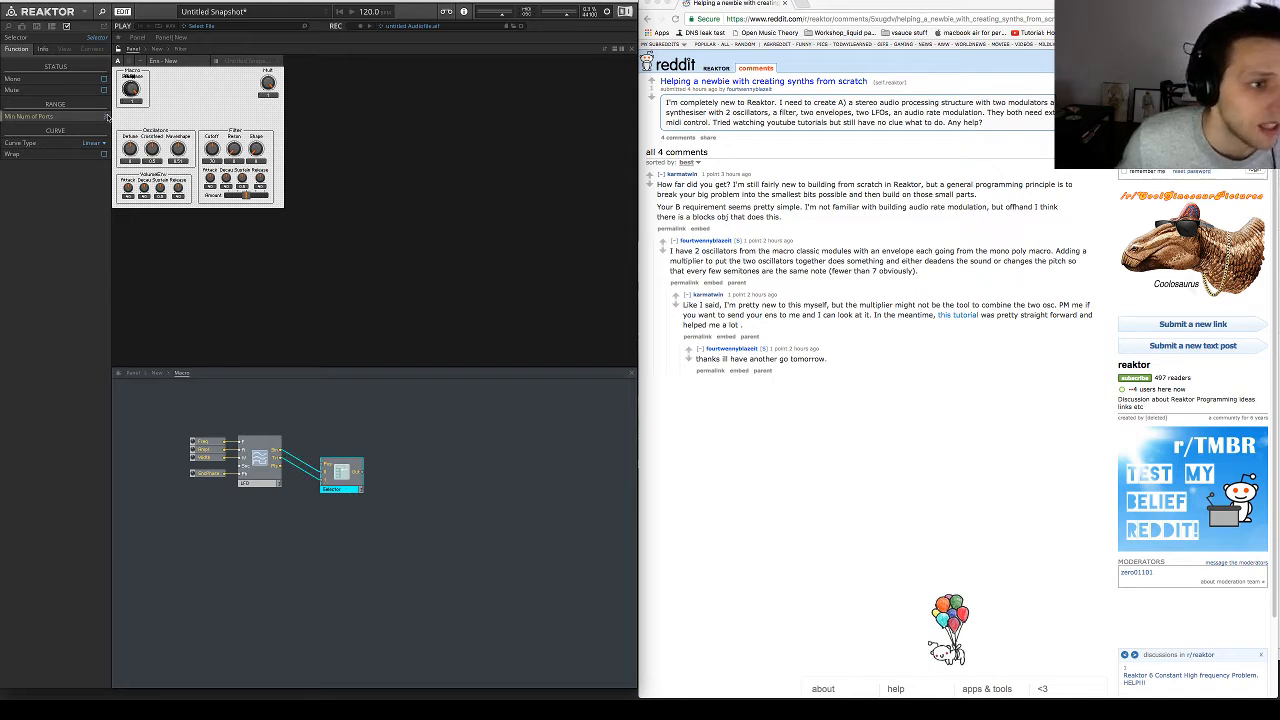
{"action": "left_click", "coordinate": [108, 118]}
{"action": "left_click_drag", "start_coordinate": [281, 466], "coordinate": [323, 489]}
{"action": "left_click_drag", "start_coordinate": [337, 492], "coordinate": [321, 471]}
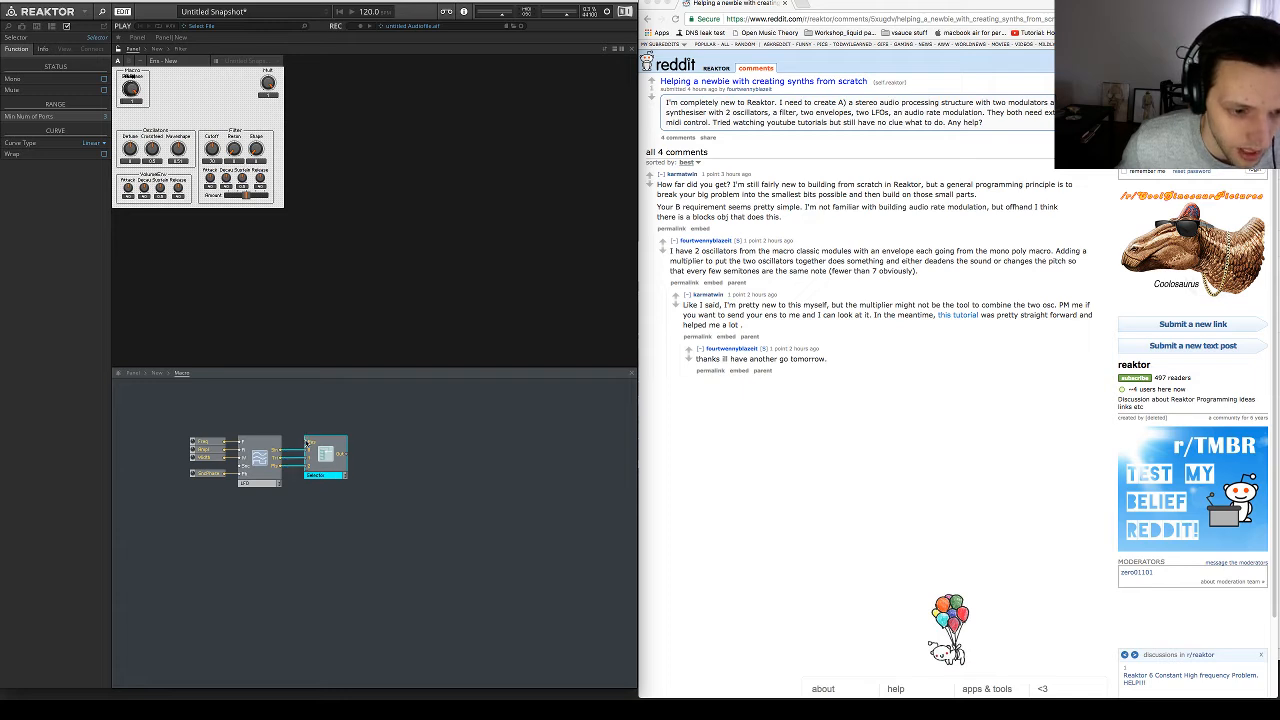
Create a control for the Selector's Pos input, name it Waveshape, and place it above the modules
{"action": "right_click", "coordinate": [307, 443]}
{"action": "left_click", "coordinate": [340, 441]}
{"action": "left_click_drag", "start_coordinate": [277, 447], "coordinate": [293, 418]}
{"action": "type", "text": "Waveshape"}
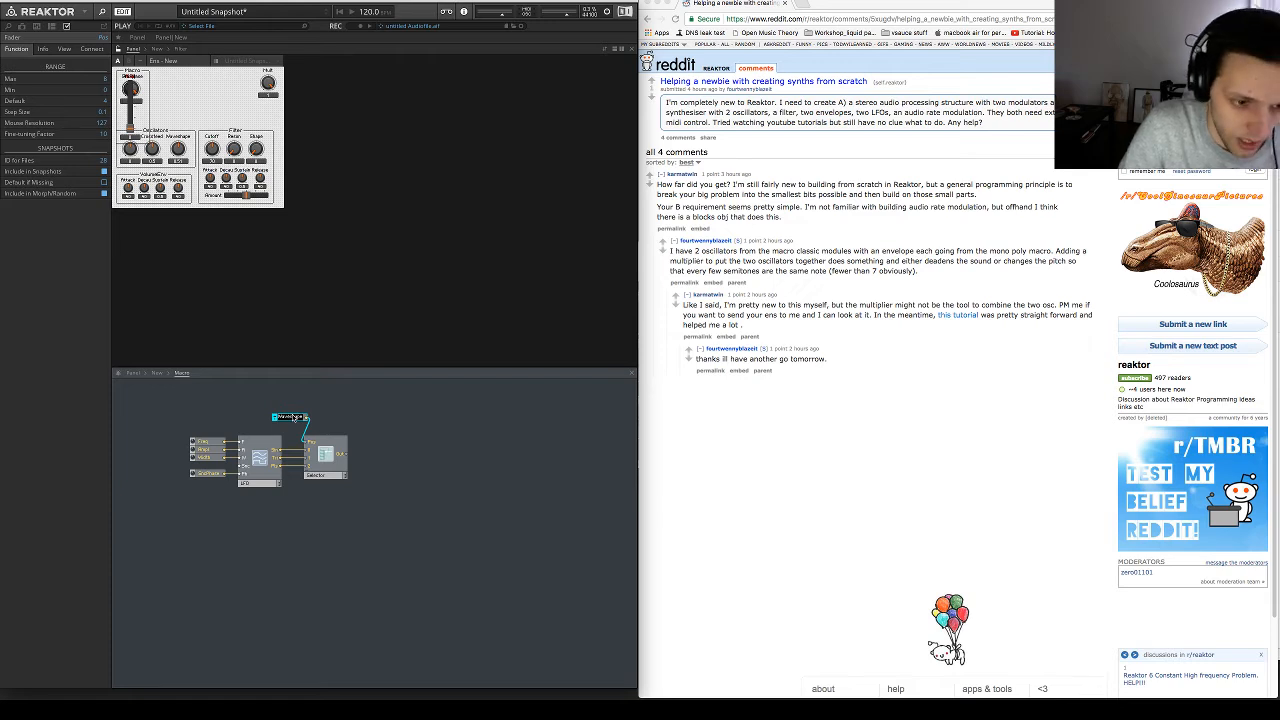
{"action": "key", "text": "Return"}
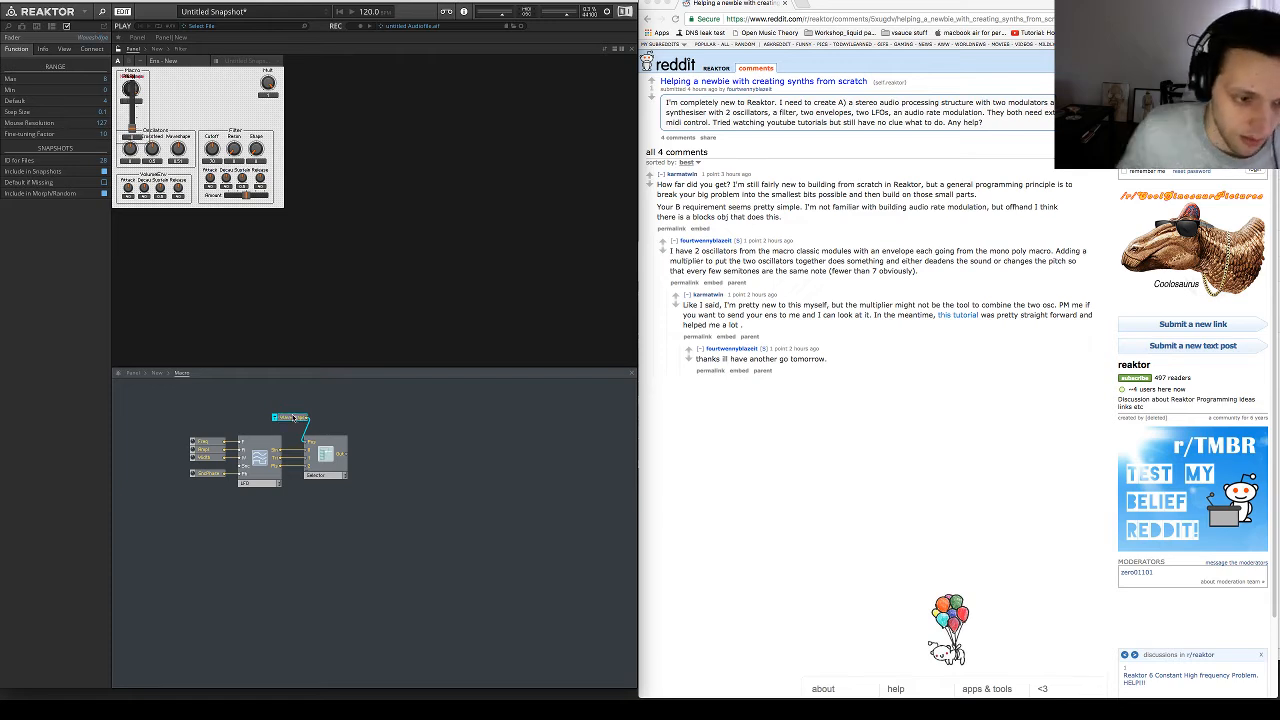
{"action": "left_click_drag", "start_coordinate": [300, 422], "coordinate": [293, 425]}
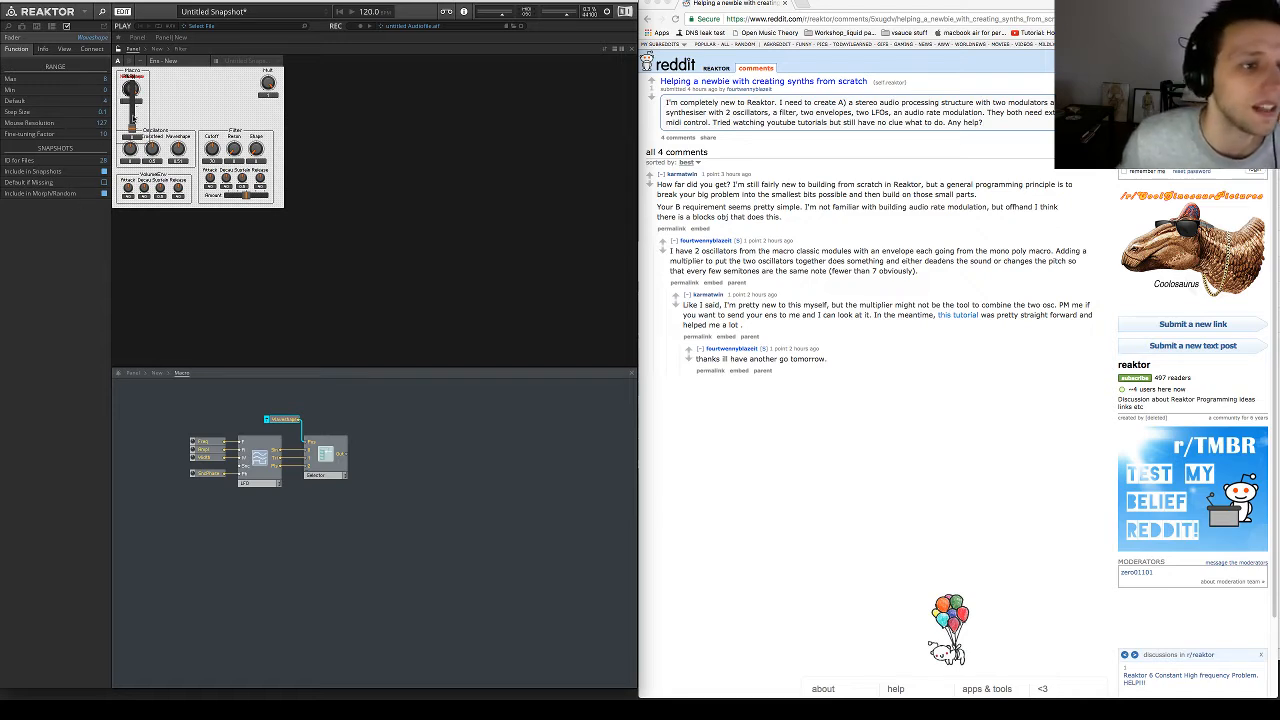
Change the Waveshape fader to a knob and place it beside the other LFO knobs on the instrument panel
{"action": "left_click_drag", "start_coordinate": [134, 120], "coordinate": [167, 121]}
{"action": "left_click", "coordinate": [64, 49]}
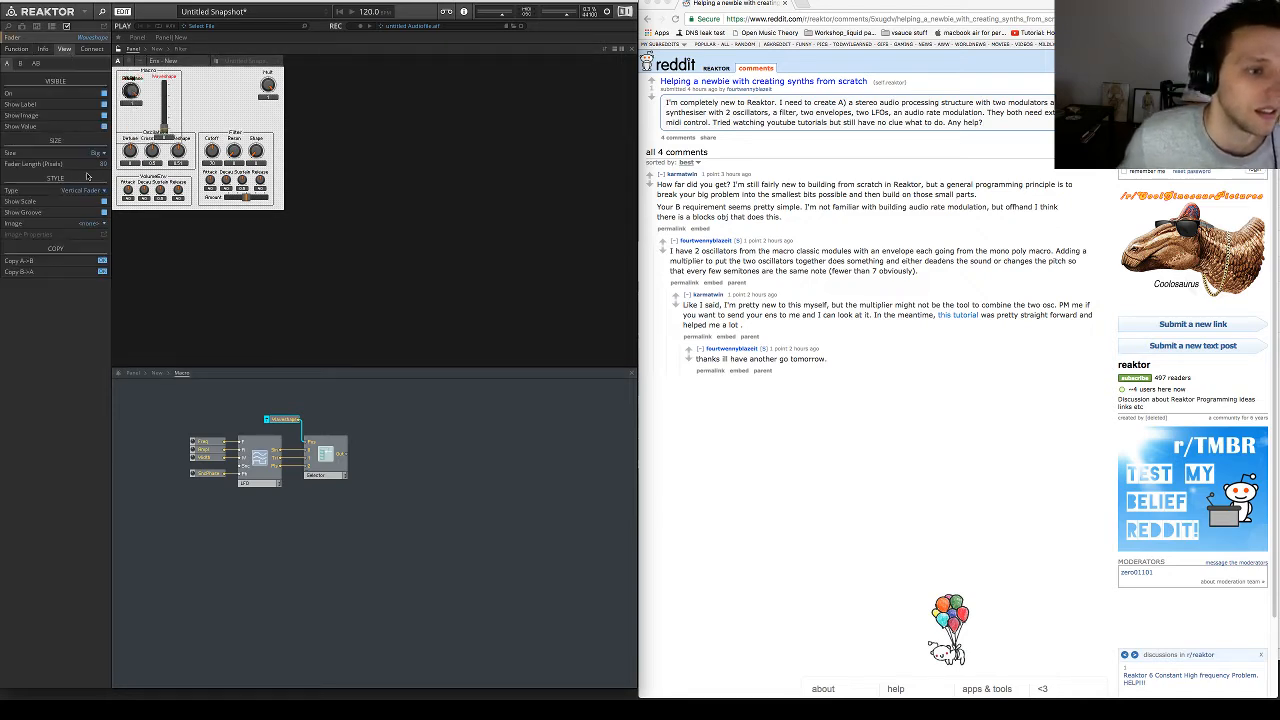
{"action": "left_click", "coordinate": [90, 190]}
{"action": "left_click", "coordinate": [85, 202]}
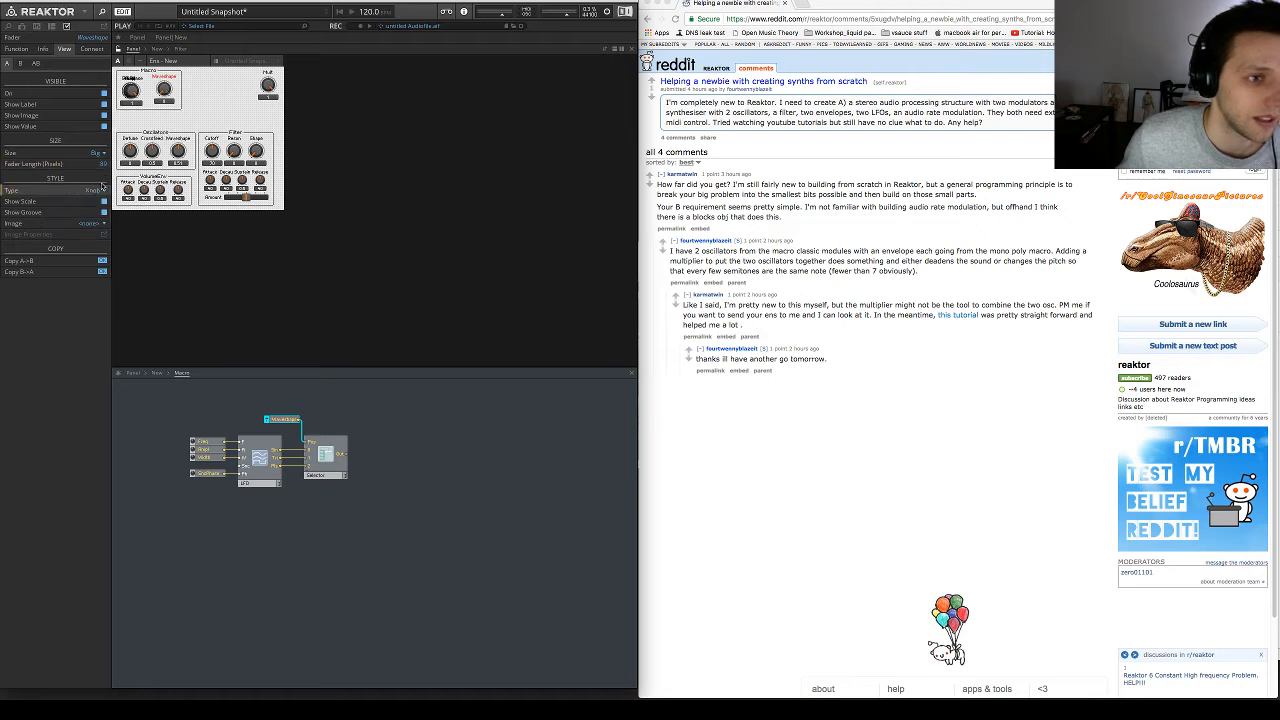
{"action": "left_click_drag", "start_coordinate": [165, 91], "coordinate": [160, 96]}
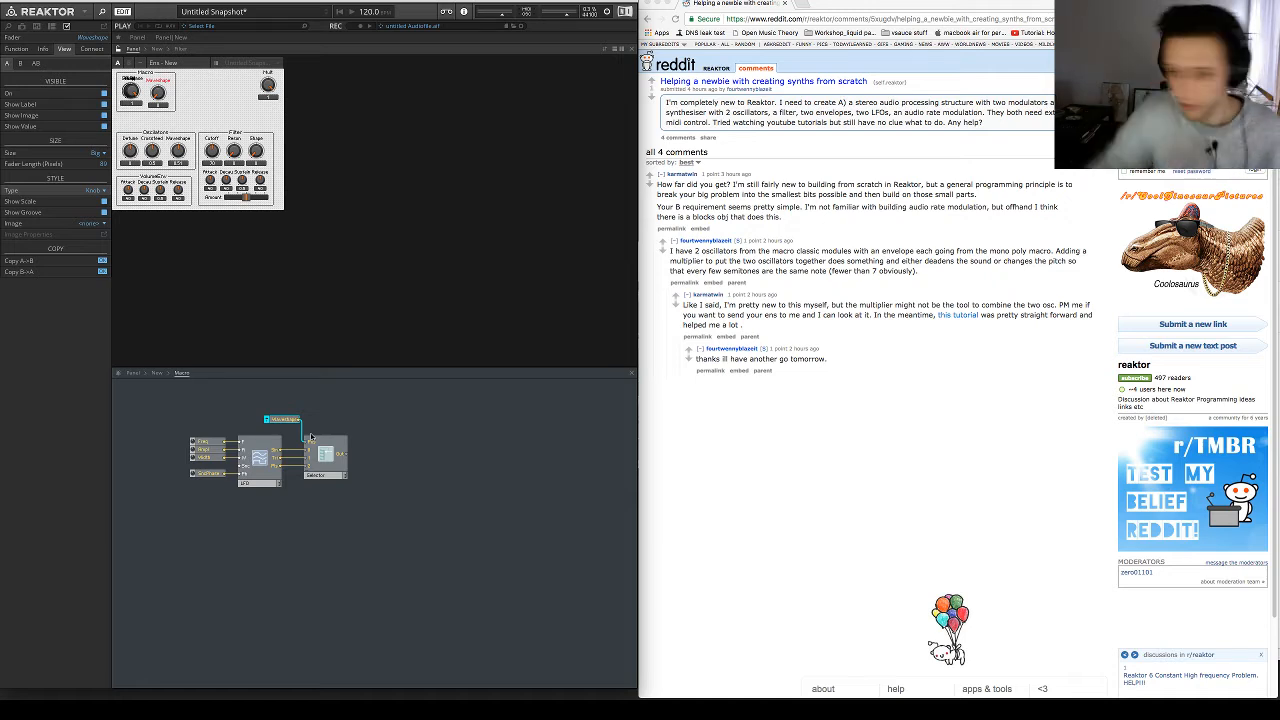
{"action": "right_click", "coordinate": [375, 411]}
{"action": "mouse_move", "coordinate": [400, 409]}
{"action": "mouse_move", "coordinate": [480, 409]}
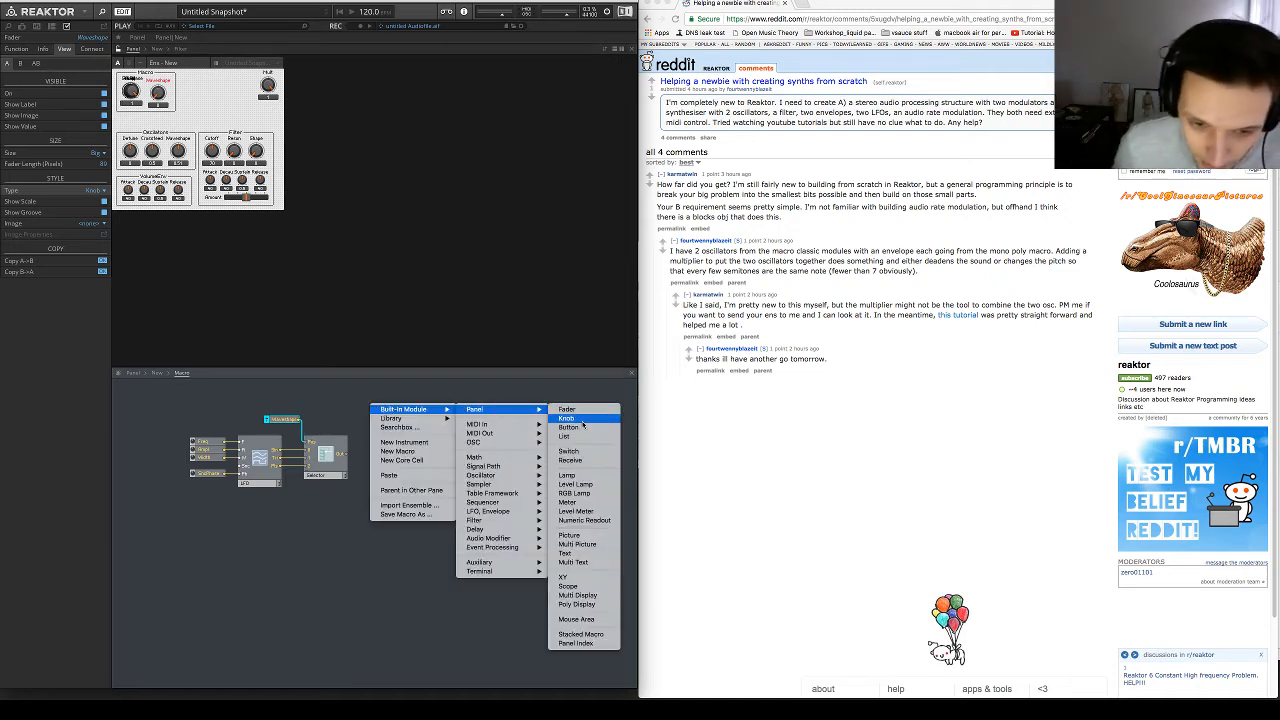
{"action": "left_click", "coordinate": [586, 436]}
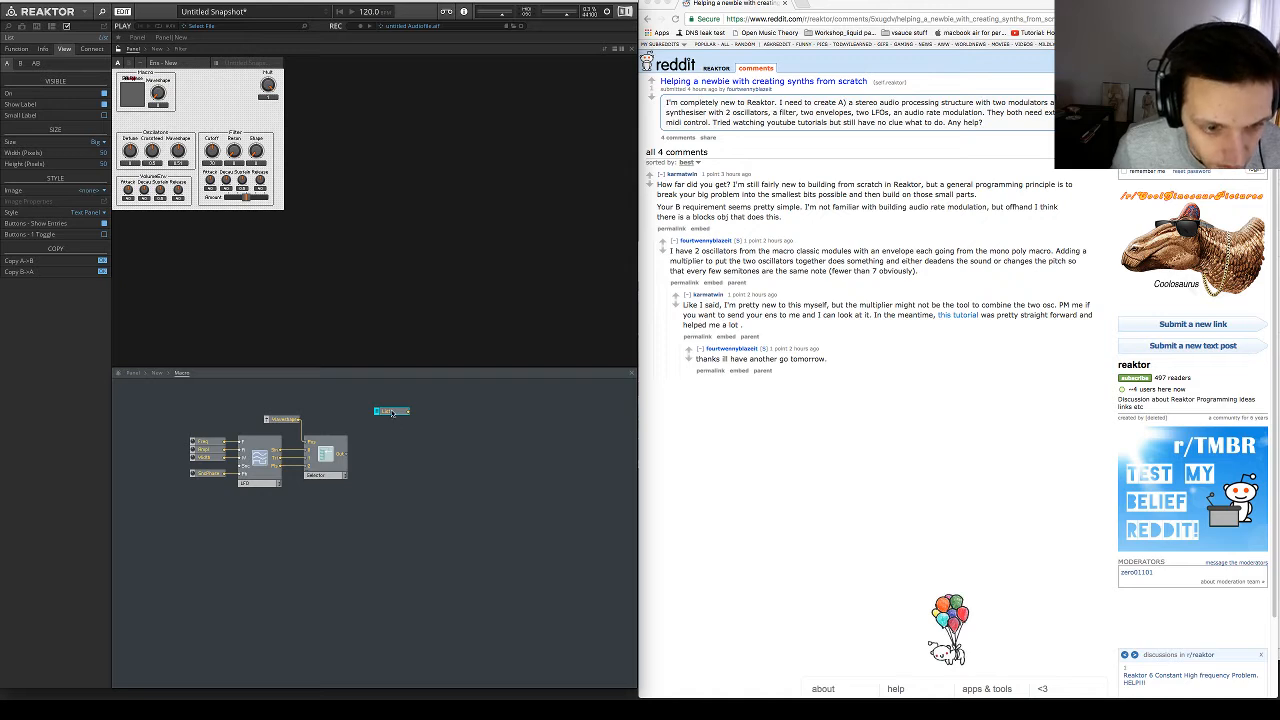
{"action": "key", "text": "Delete"}
Add a Multi Text panel module to the LFO macro structure
{"action": "right_click", "coordinate": [383, 414]}
{"action": "mouse_move", "coordinate": [390, 416]}
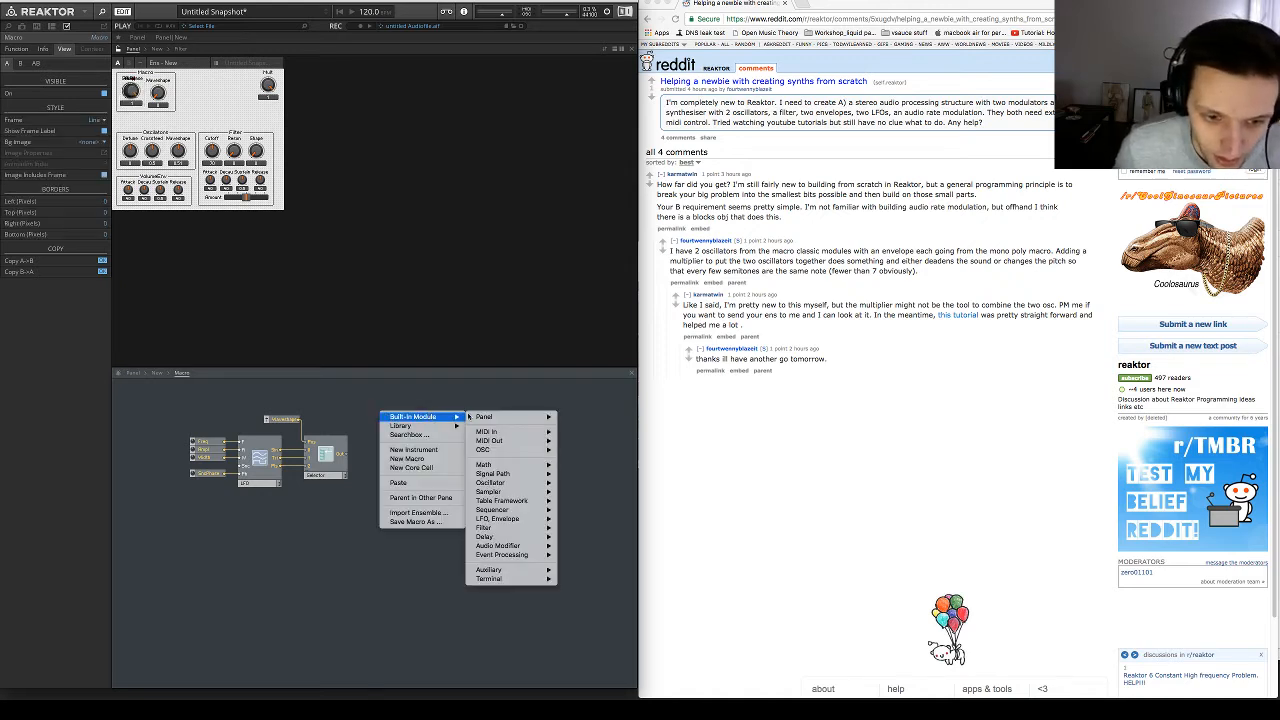
{"action": "mouse_move", "coordinate": [490, 416]}
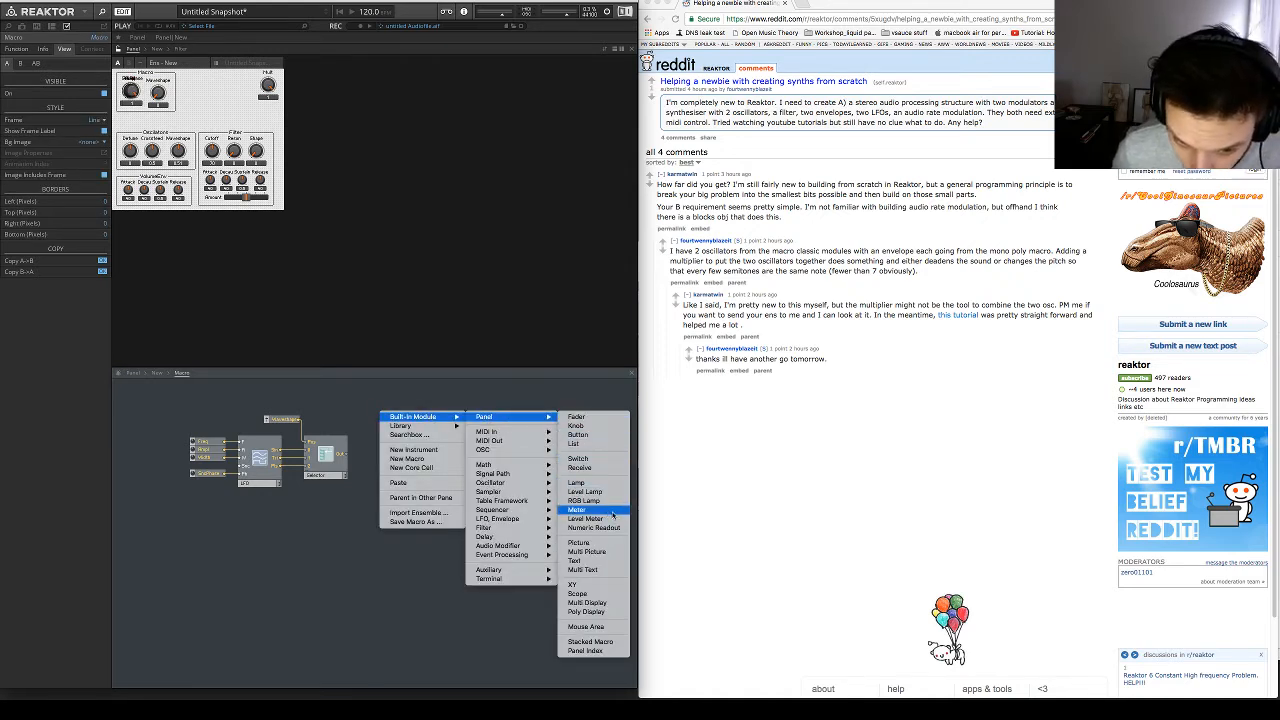
{"action": "left_click", "coordinate": [620, 561]}
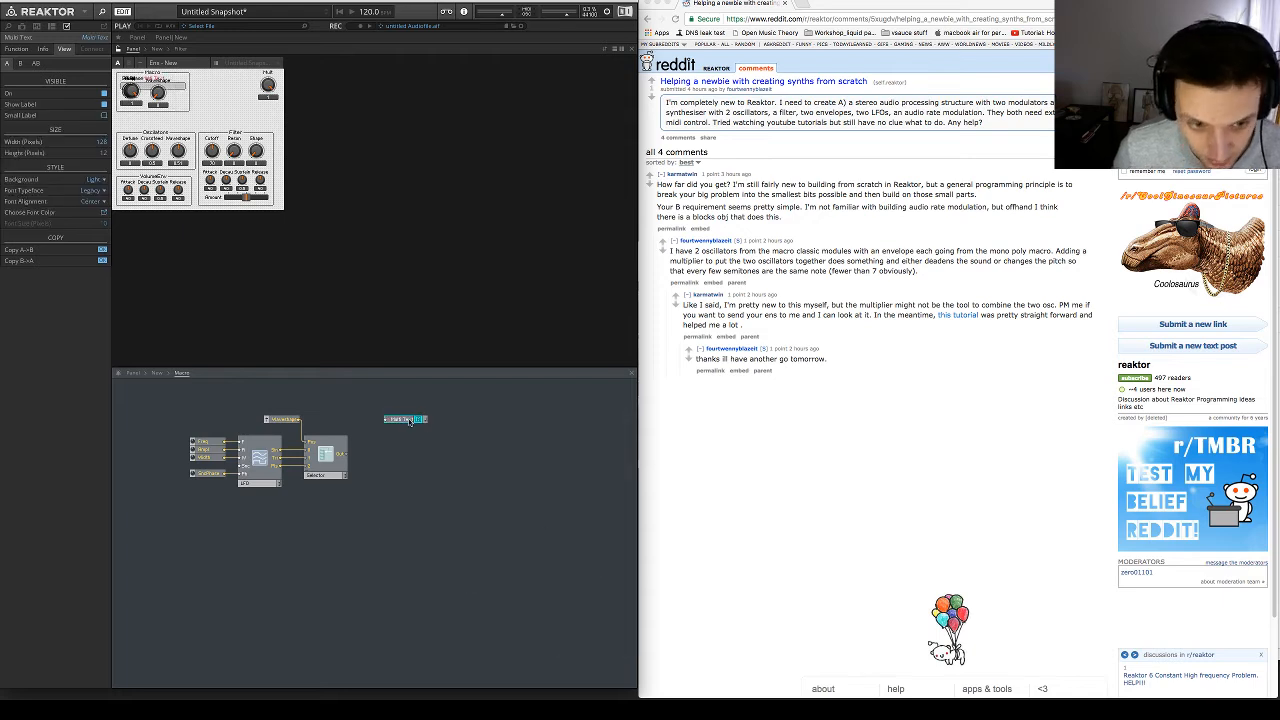
Fill the Multi Text module with three entries for the sine, triangle and pulse waveforms, in that order
{"action": "left_click", "coordinate": [42, 49]}
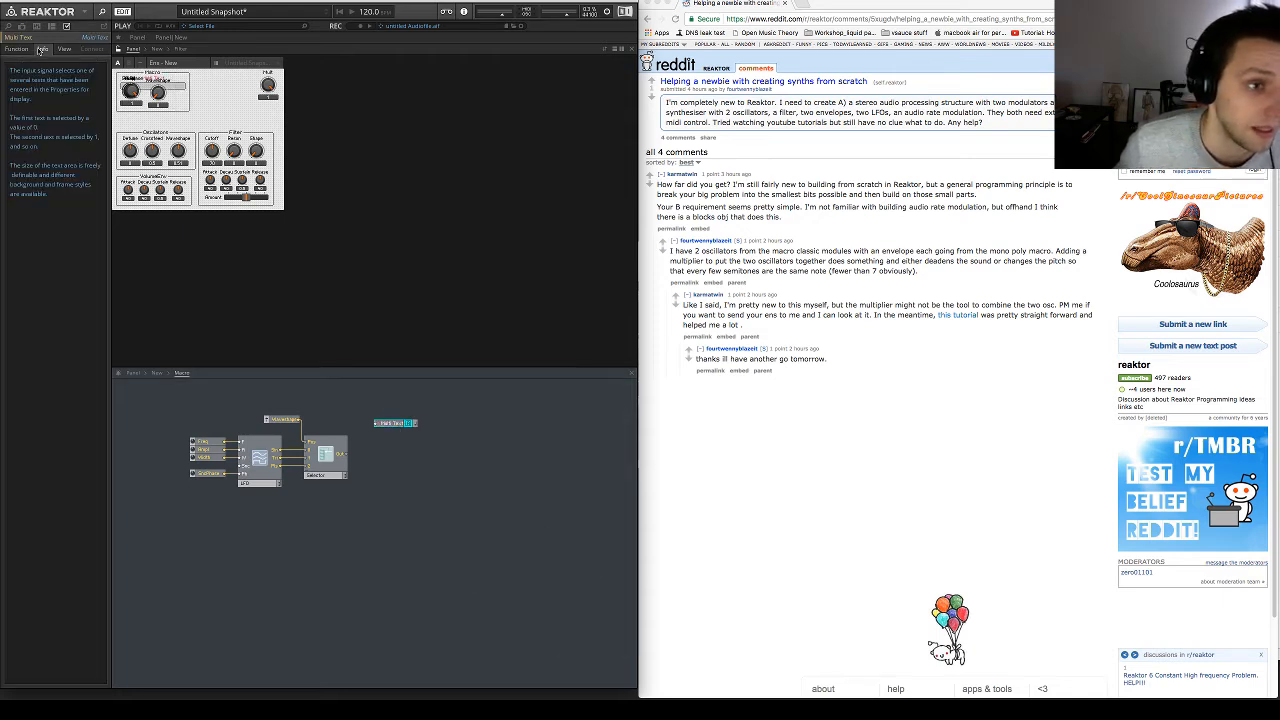
{"action": "left_click", "coordinate": [16, 49]}
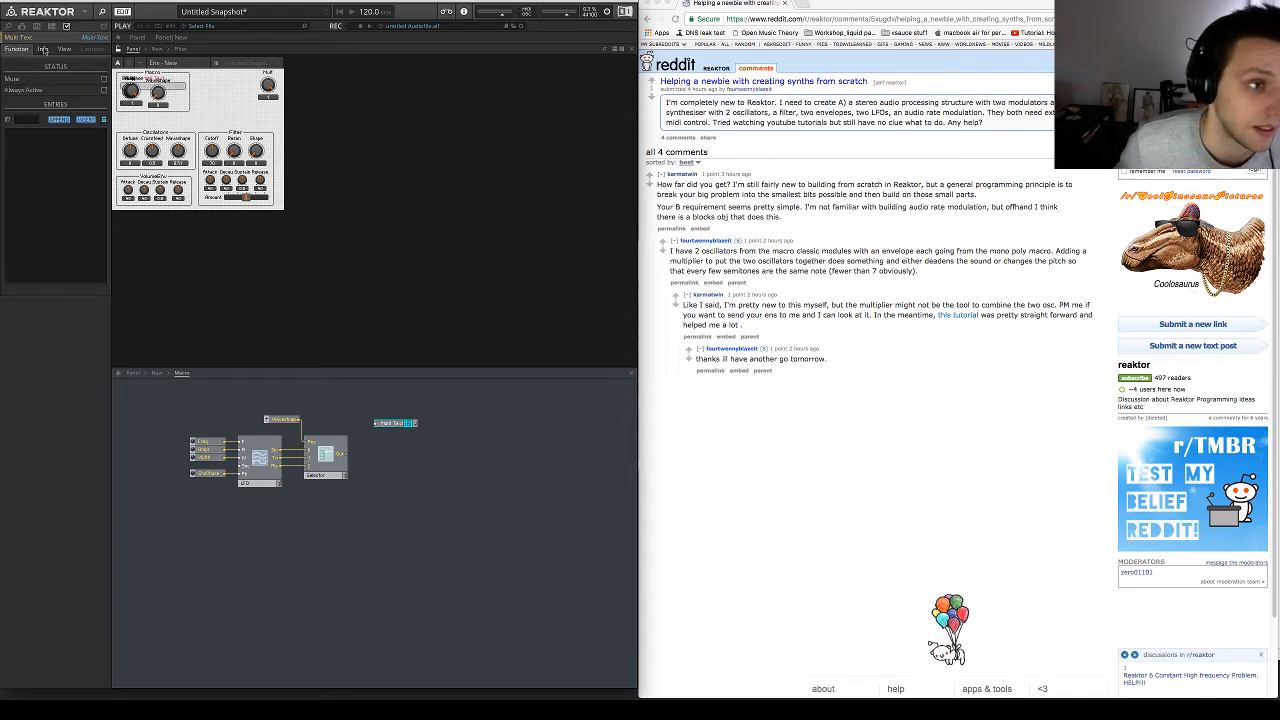
{"action": "left_click", "coordinate": [66, 121]}
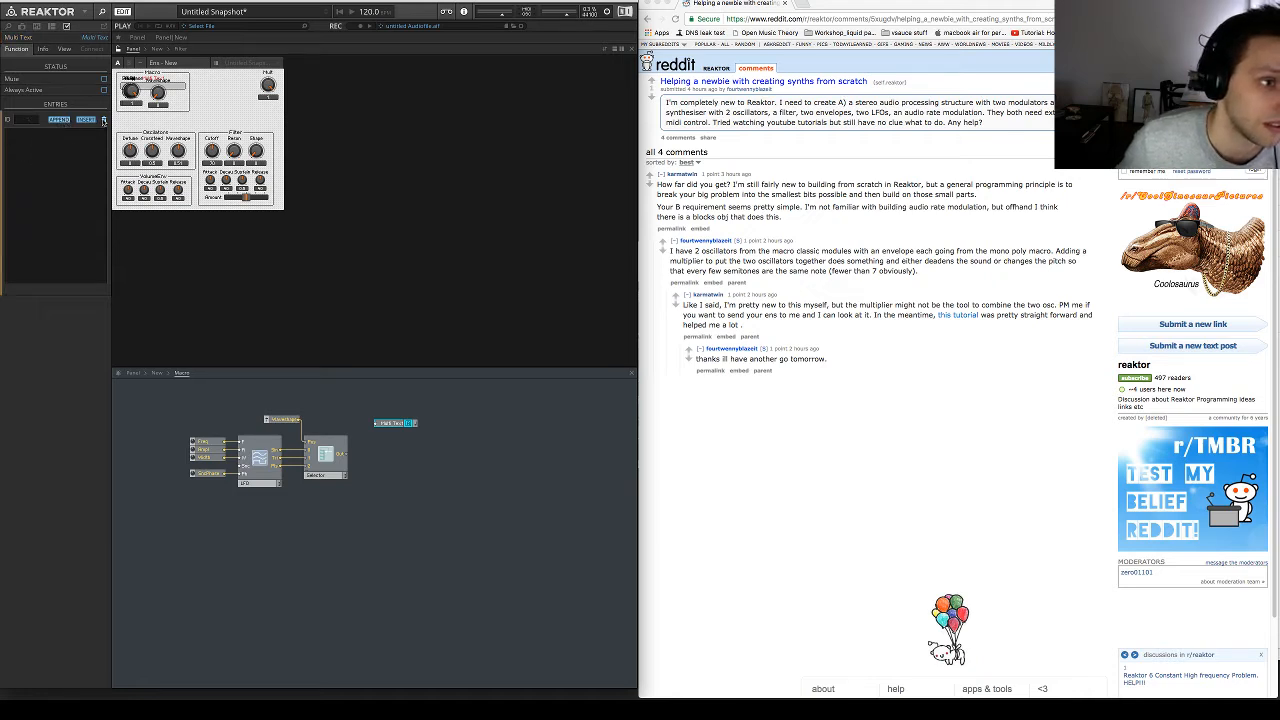
{"action": "left_click", "coordinate": [58, 122]}
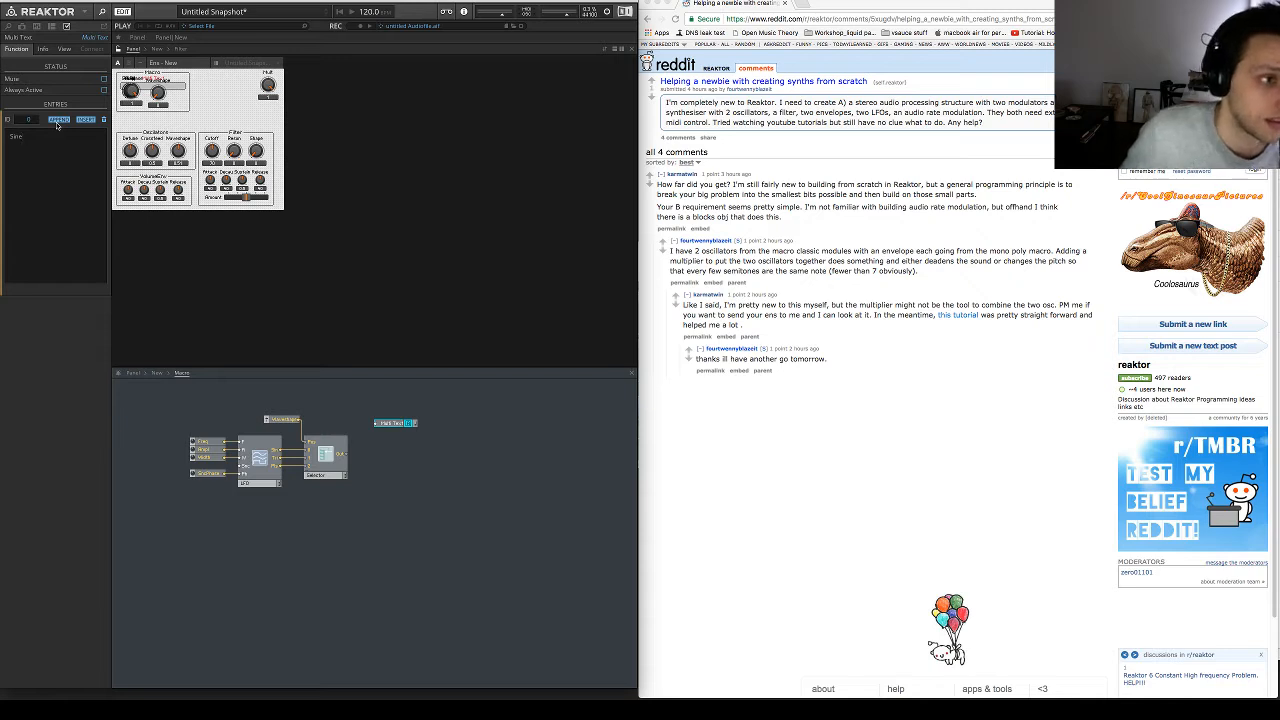
{"action": "left_click", "coordinate": [59, 122]}
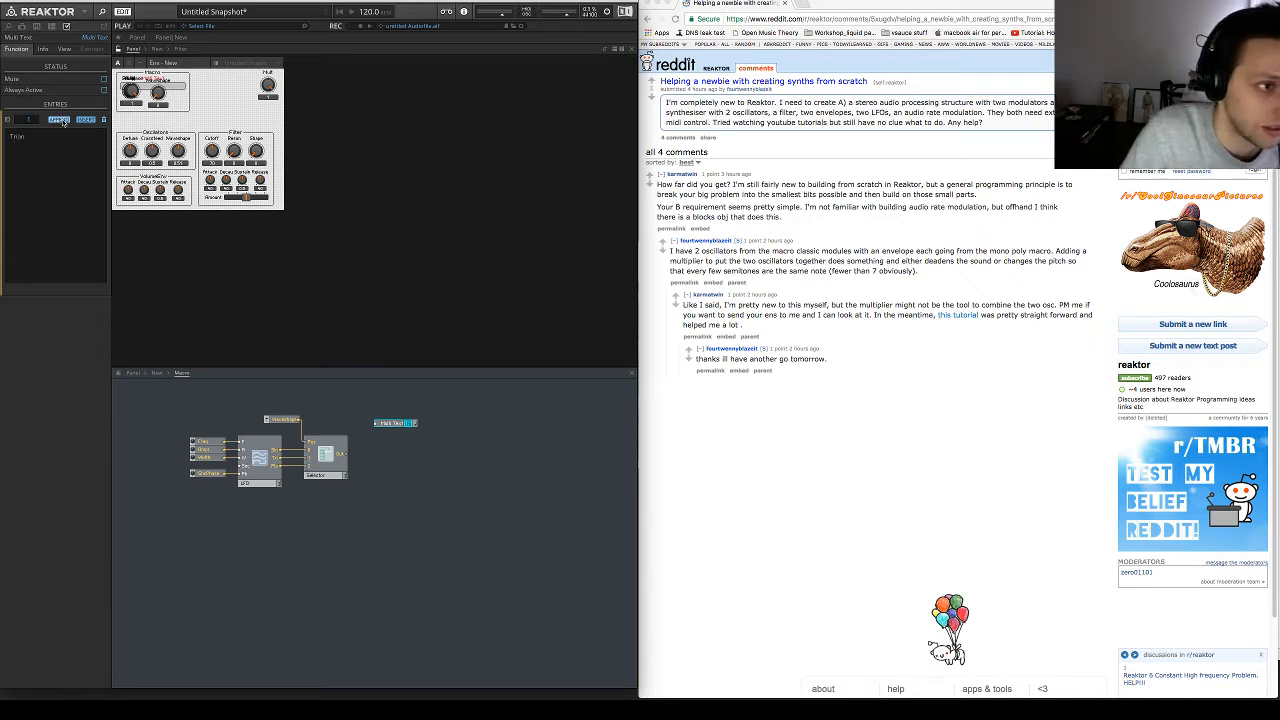
{"action": "left_click", "coordinate": [60, 120]}
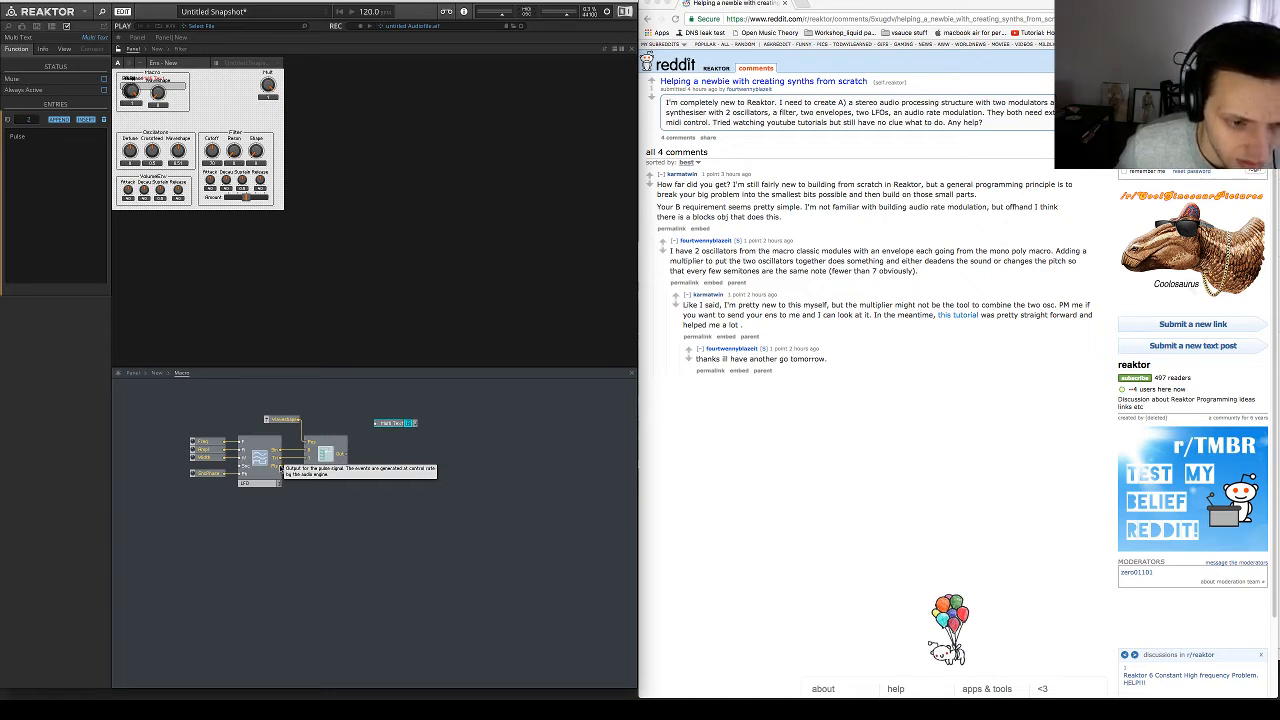
{"action": "left_click", "coordinate": [422, 493]}
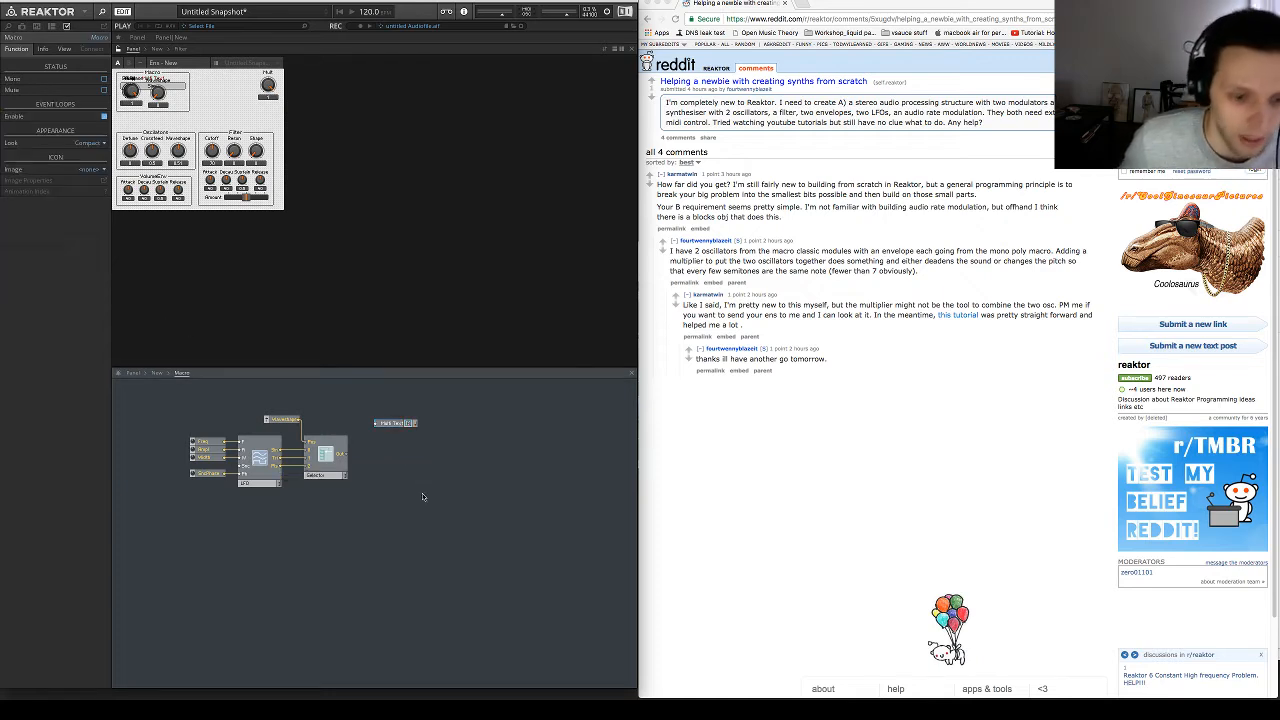
Place the Multi Text display without its label beneath the Waveshape knob and narrow it to about the knob's width
{"action": "left_click_drag", "start_coordinate": [393, 423], "coordinate": [403, 435]}
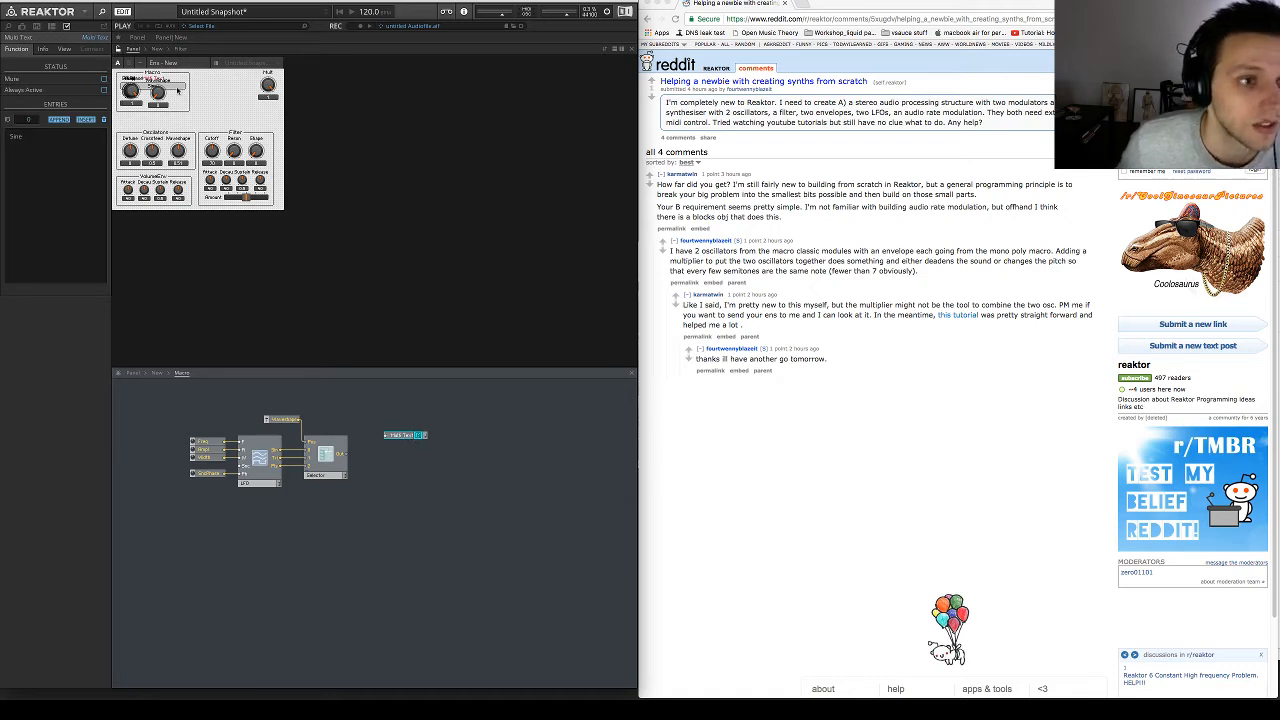
{"action": "left_click_drag", "start_coordinate": [178, 90], "coordinate": [232, 98]}
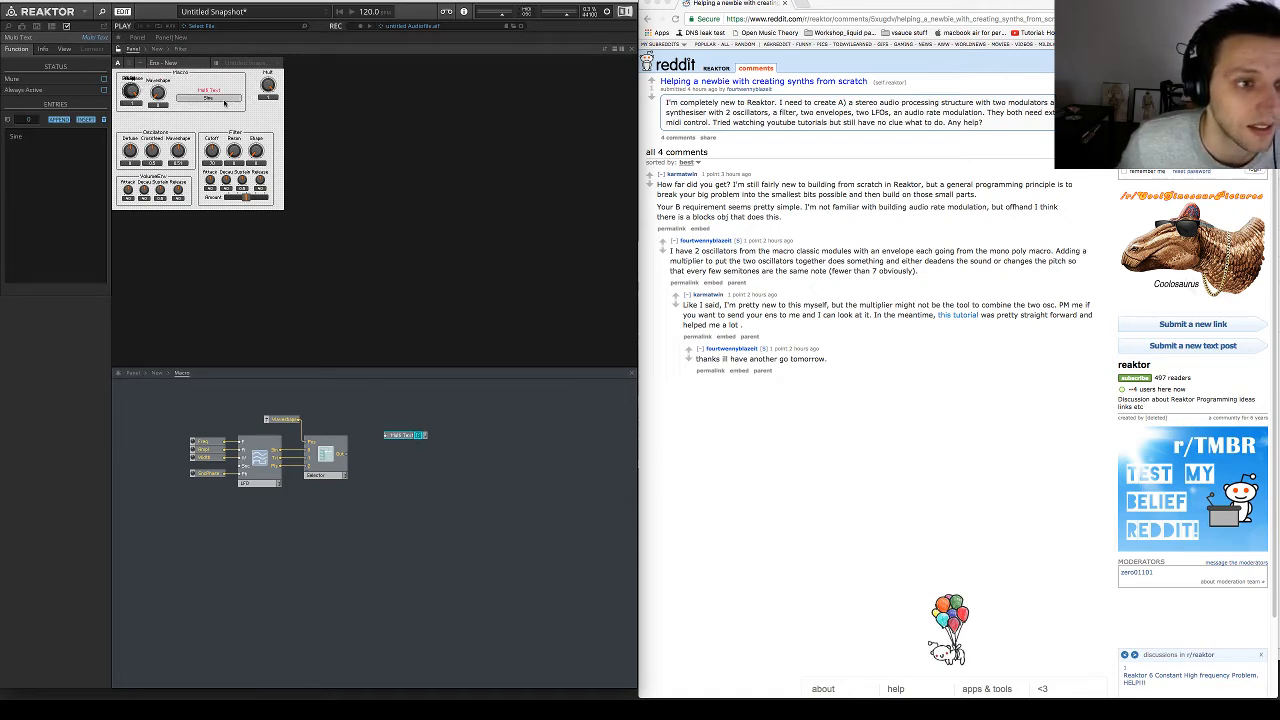
{"action": "left_click", "coordinate": [64, 49]}
{"action": "left_click", "coordinate": [103, 104]}
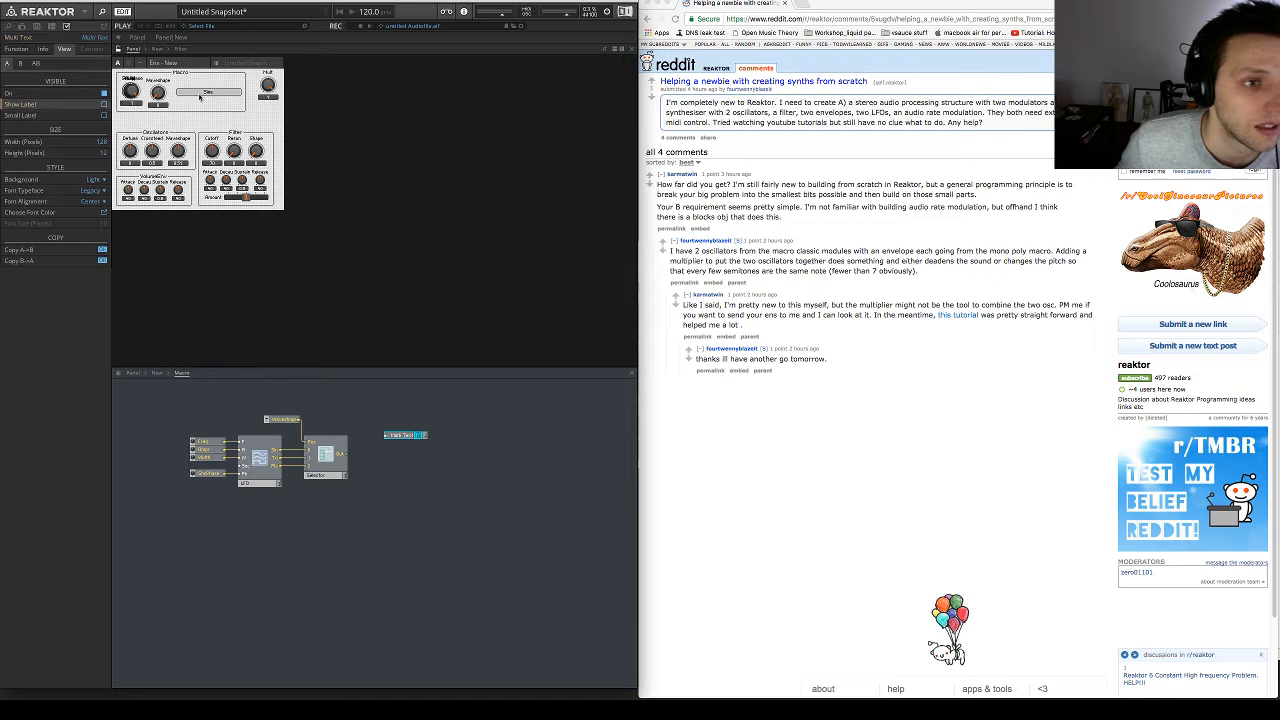
{"action": "mouse_move", "coordinate": [200, 97]}
{"action": "left_mouse_down"}
{"action": "mouse_move", "coordinate": [198, 117]}
{"action": "mouse_move", "coordinate": [183, 115]}
{"action": "left_mouse_up"}
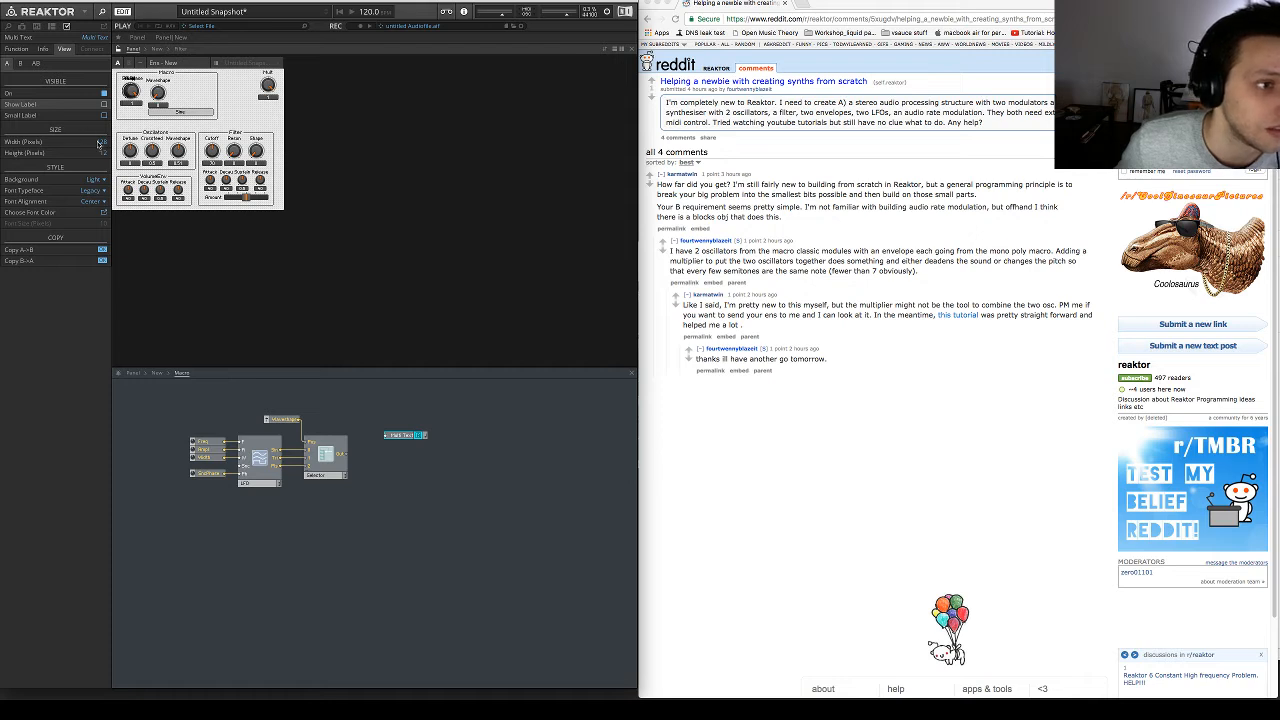
{"action": "mouse_move", "coordinate": [99, 143]}
{"action": "left_mouse_down"}
{"action": "mouse_move", "coordinate": [106, 186]}
{"action": "mouse_move", "coordinate": [104, 148]}
{"action": "mouse_move", "coordinate": [109, 164]}
{"action": "left_mouse_up"}
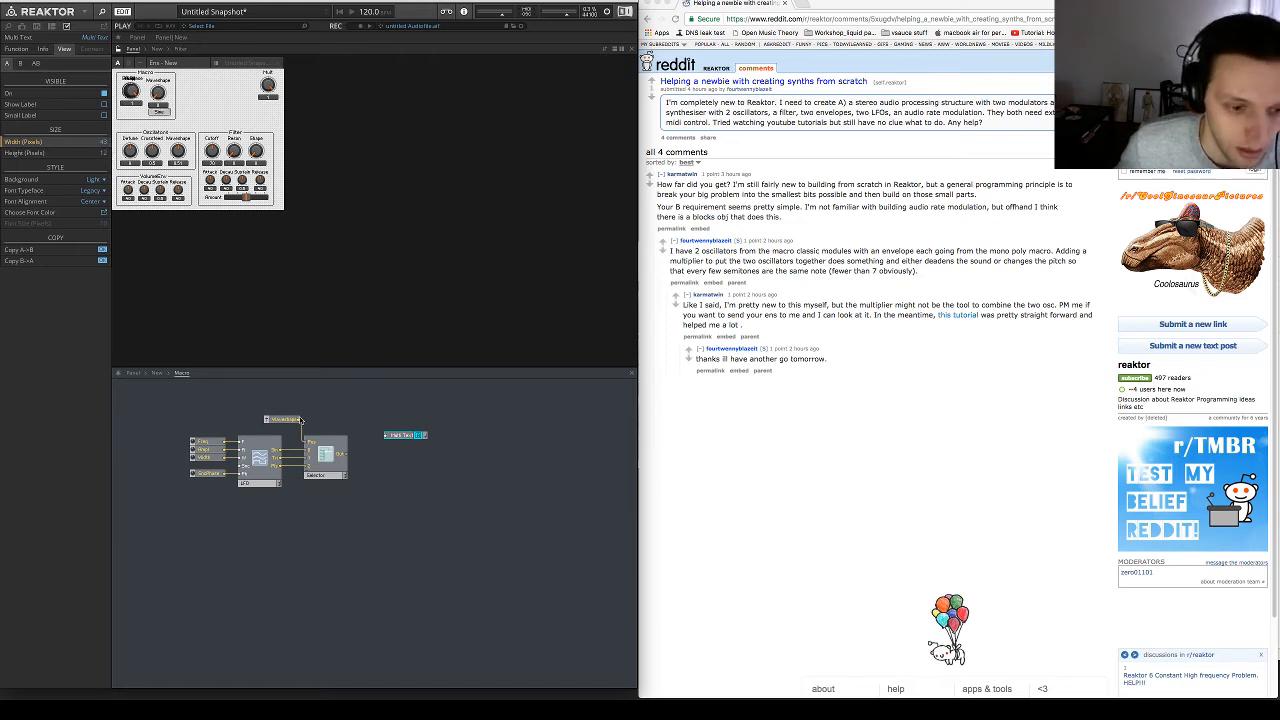
Place the Multi Text module beside the Waveshape control in the structure and set the Waveshape knob's maximum to 2
{"action": "left_click_drag", "start_coordinate": [403, 437], "coordinate": [343, 422]}
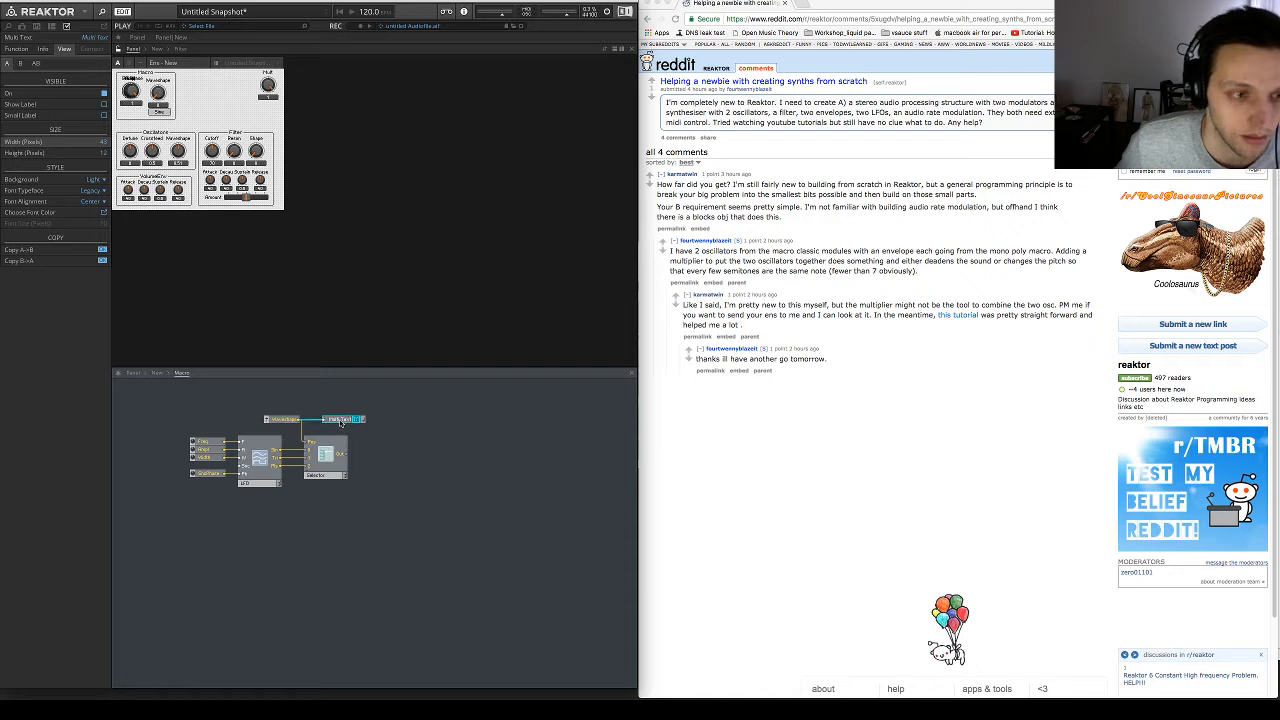
{"action": "left_click", "coordinate": [158, 95]}
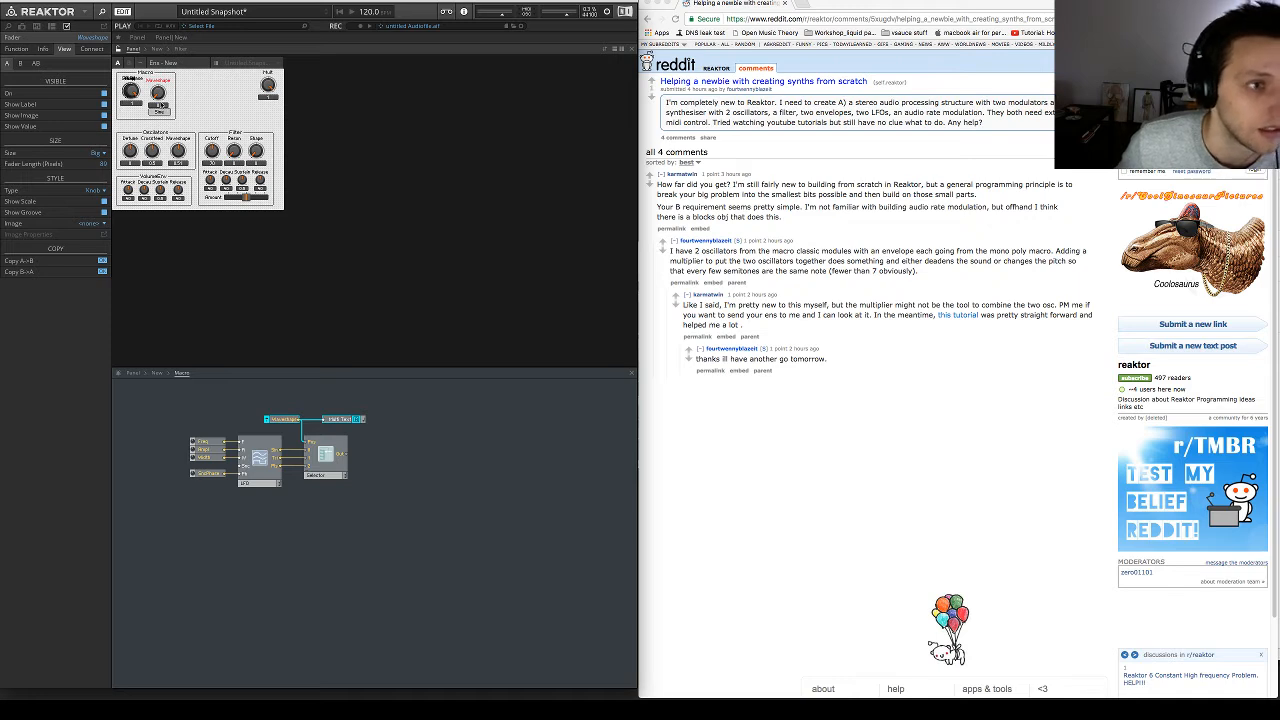
{"action": "left_click", "coordinate": [16, 49]}
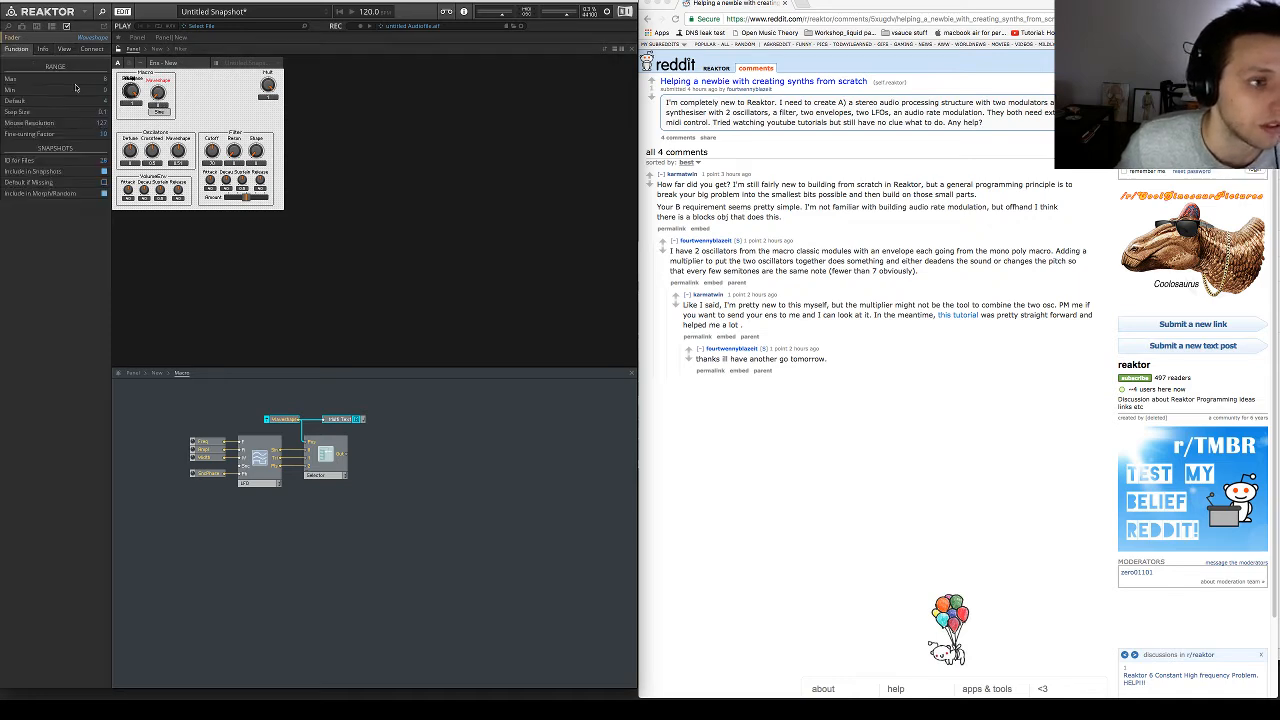
{"action": "double_click", "coordinate": [108, 80]}
{"action": "type", "text": "1"}
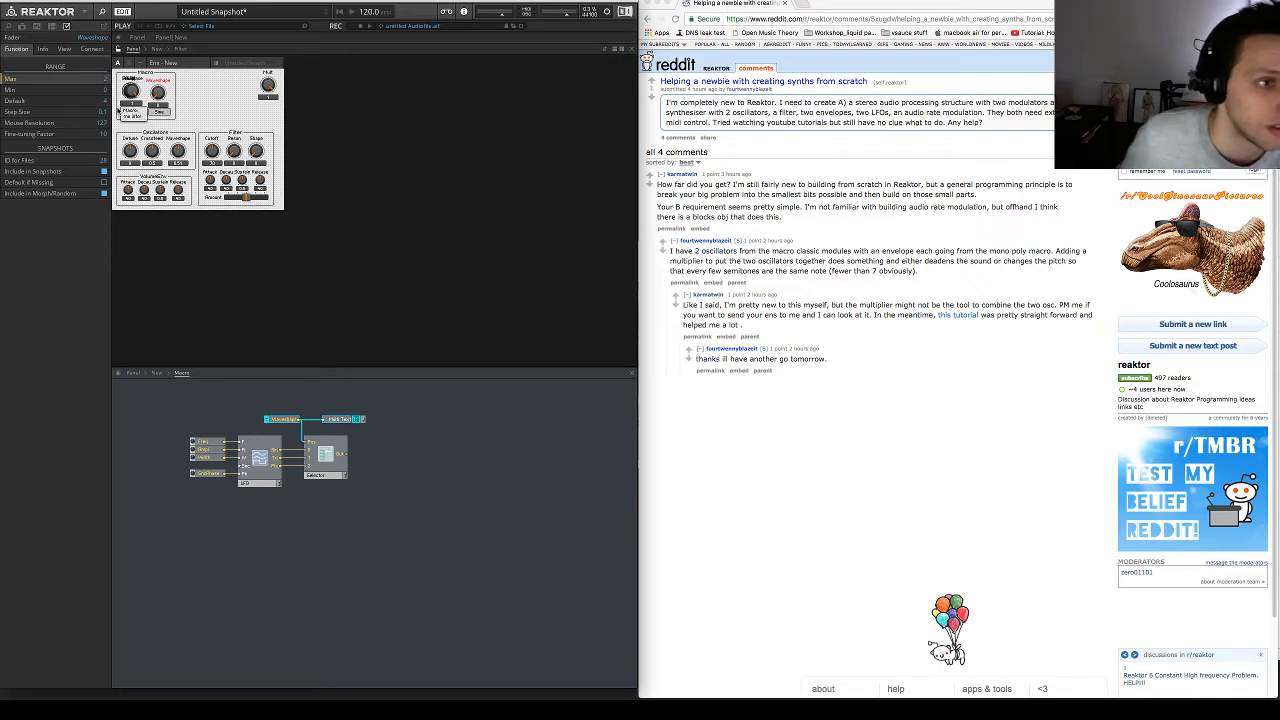
Turn on Always Active for the Multi Text module and test it by turning the Waveshape knob
{"action": "left_click", "coordinate": [340, 418]}
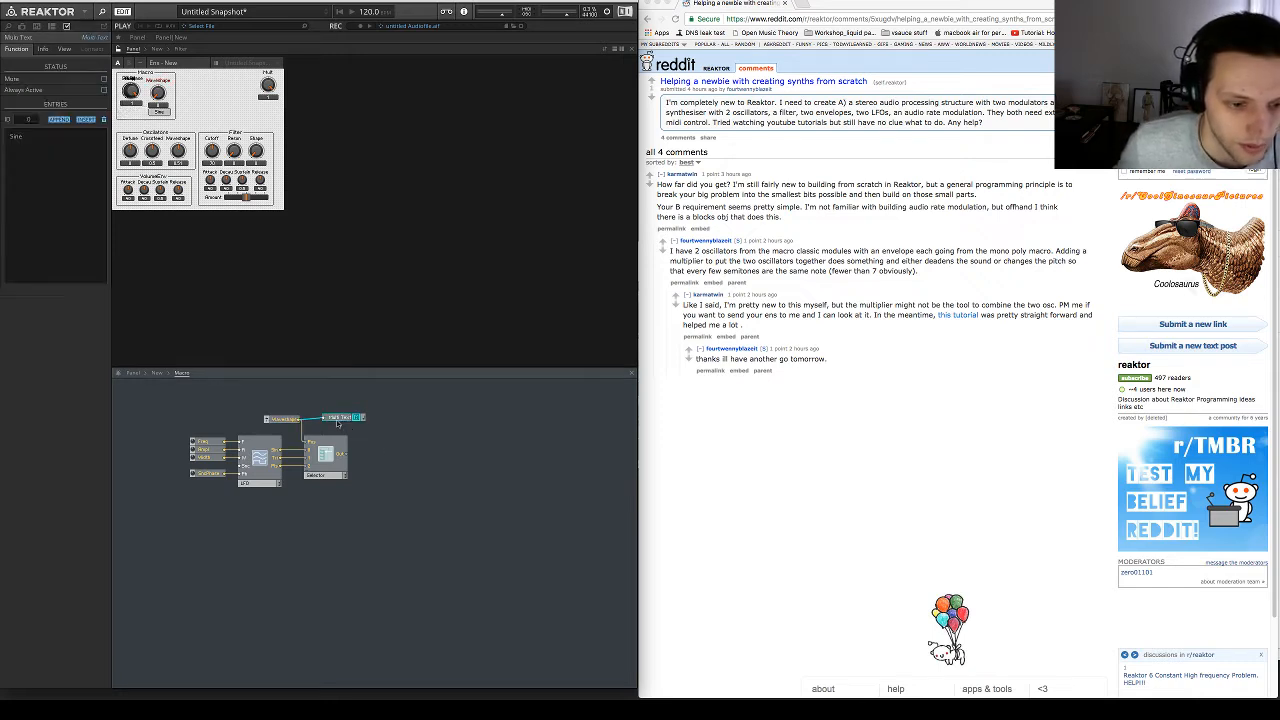
{"action": "left_click", "coordinate": [34, 117]}
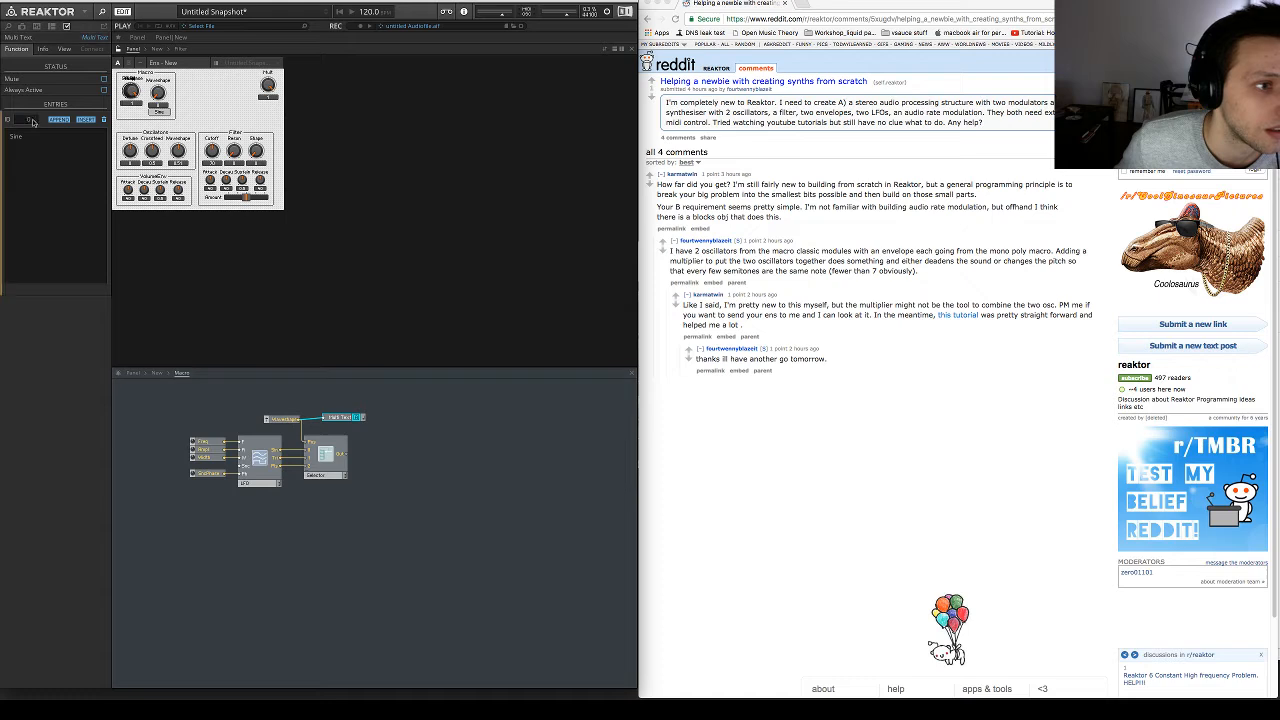
{"action": "left_click", "coordinate": [34, 117]}
{"action": "left_click", "coordinate": [35, 120]}
{"action": "left_click_drag", "start_coordinate": [36, 119], "coordinate": [36, 120]}
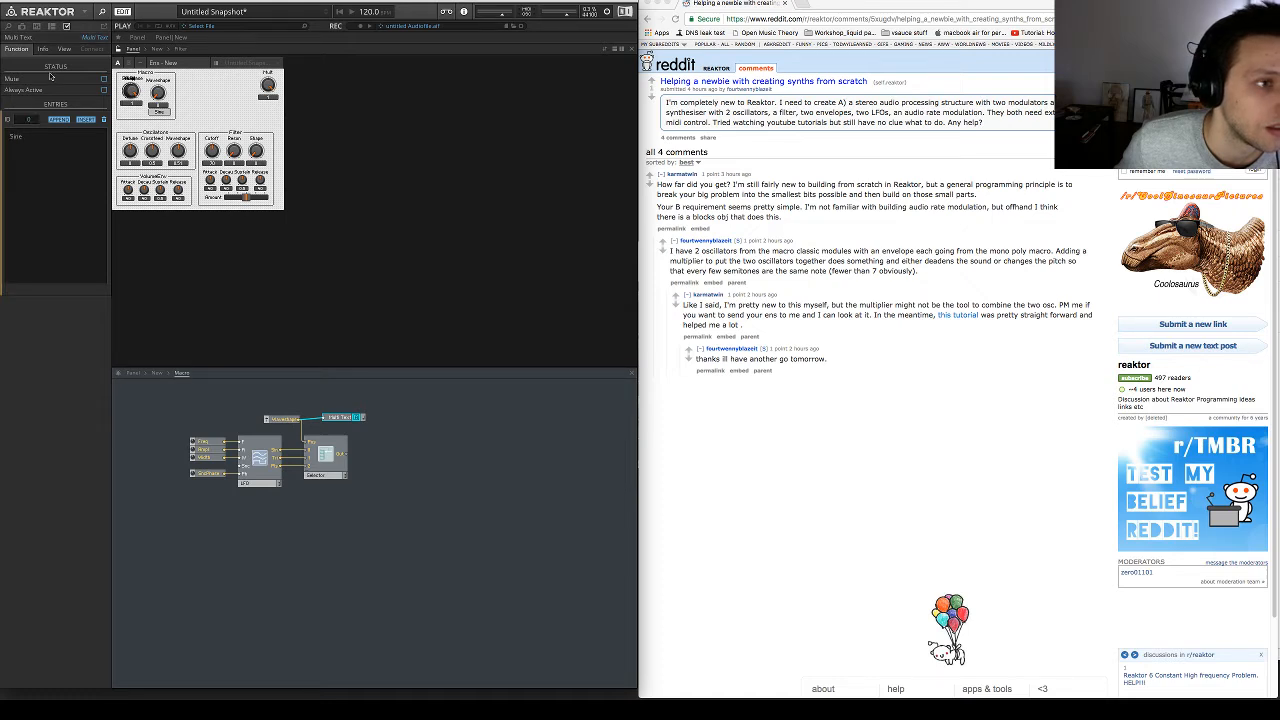
{"action": "left_click", "coordinate": [104, 90]}
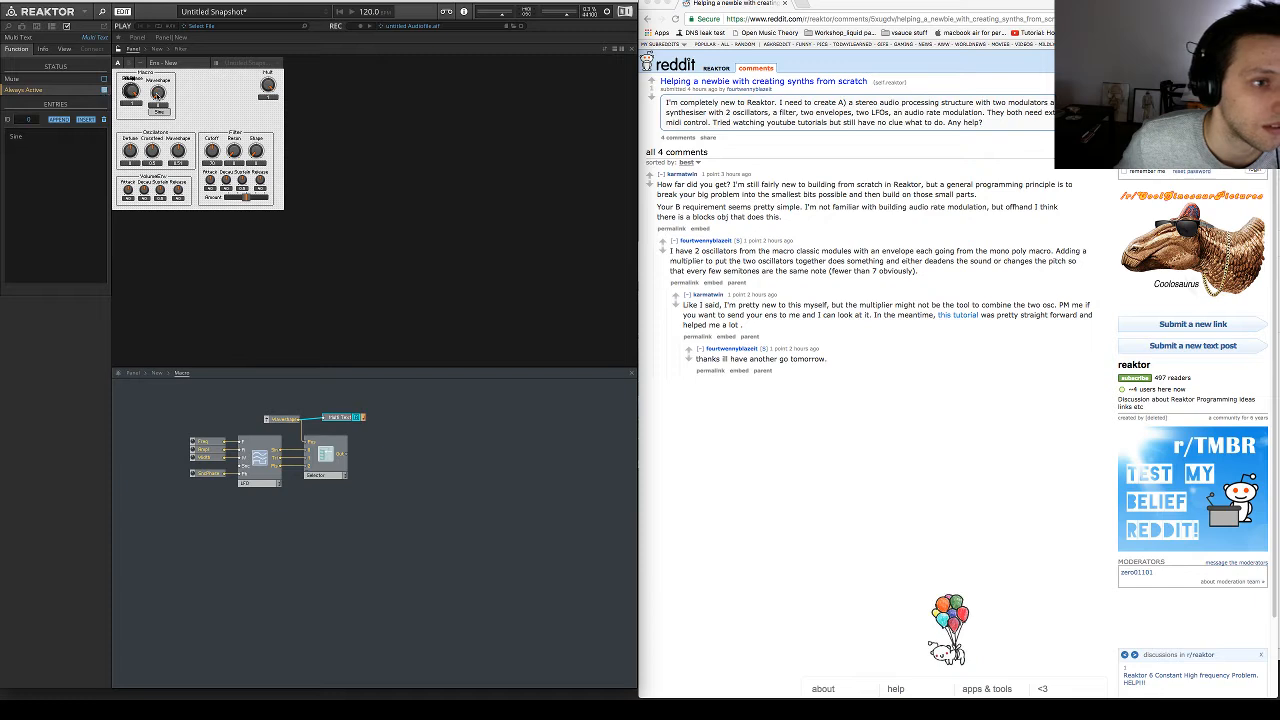
{"action": "left_click_drag", "start_coordinate": [157, 95], "coordinate": [165, 20]}
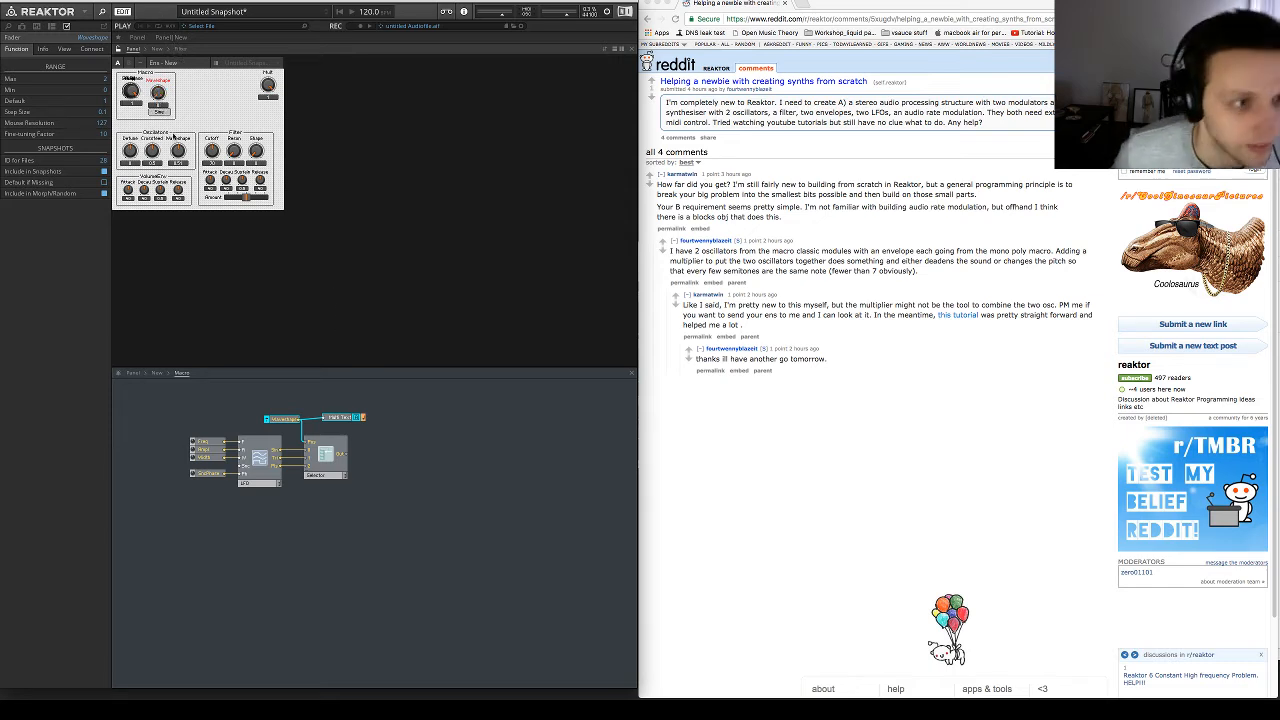
Shift the Waveshape knob and its waveform text display farther from the stacked LFO knobs on the panel
{"action": "left_click", "coordinate": [160, 110]}
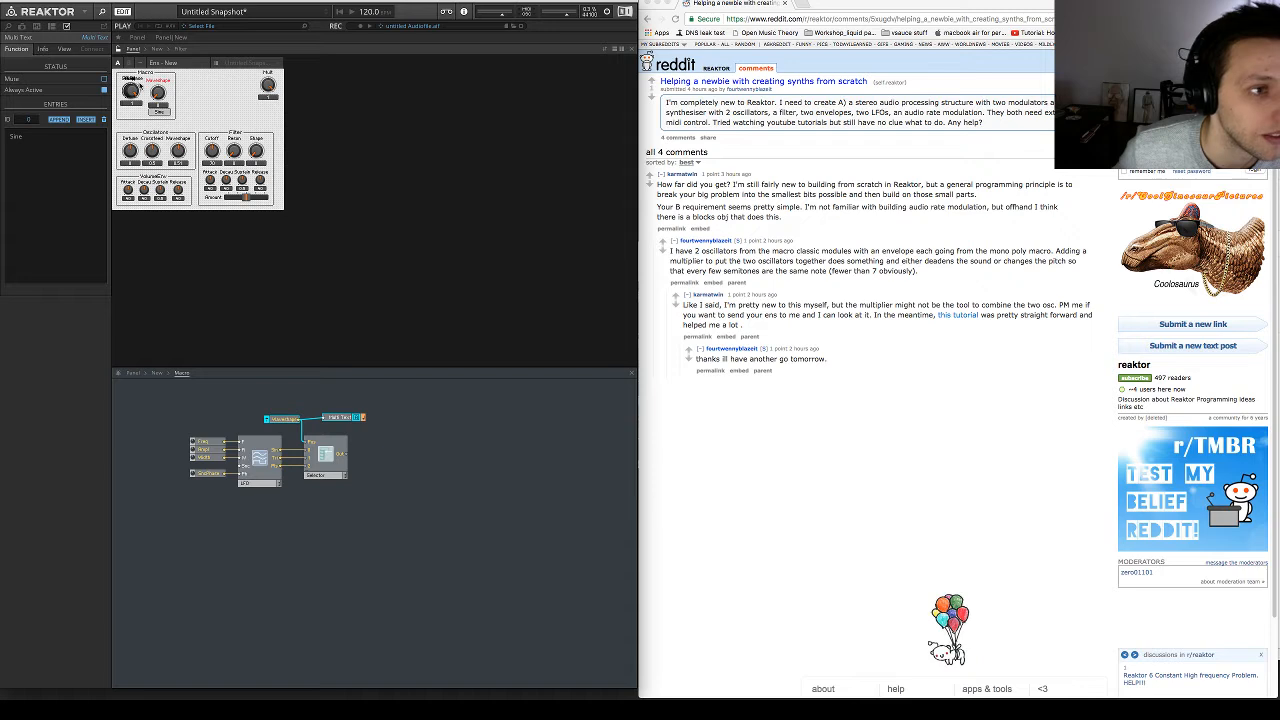
{"action": "left_click_drag", "start_coordinate": [161, 112], "coordinate": [187, 117]}
{"action": "left_click", "coordinate": [228, 114]}
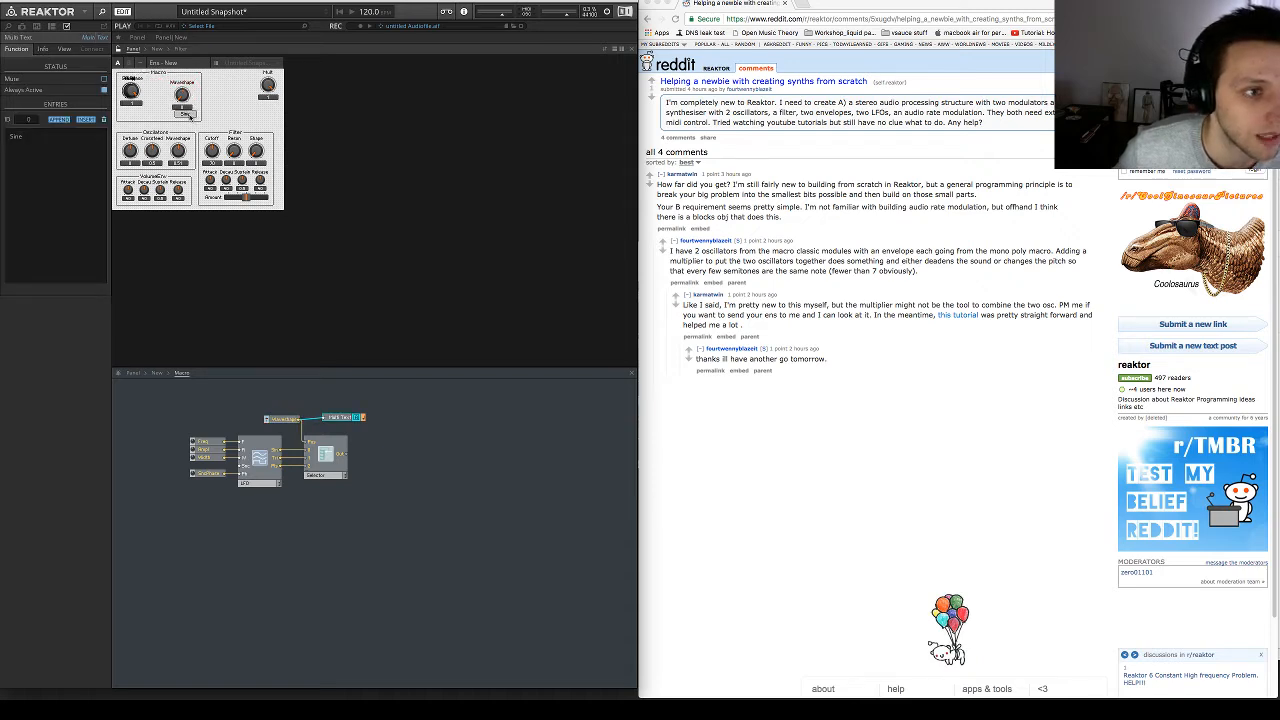
Widen the waveform text display, realign it under the Waveshape knob, and turn the knob to check that the names fit
{"action": "left_click", "coordinate": [64, 49]}
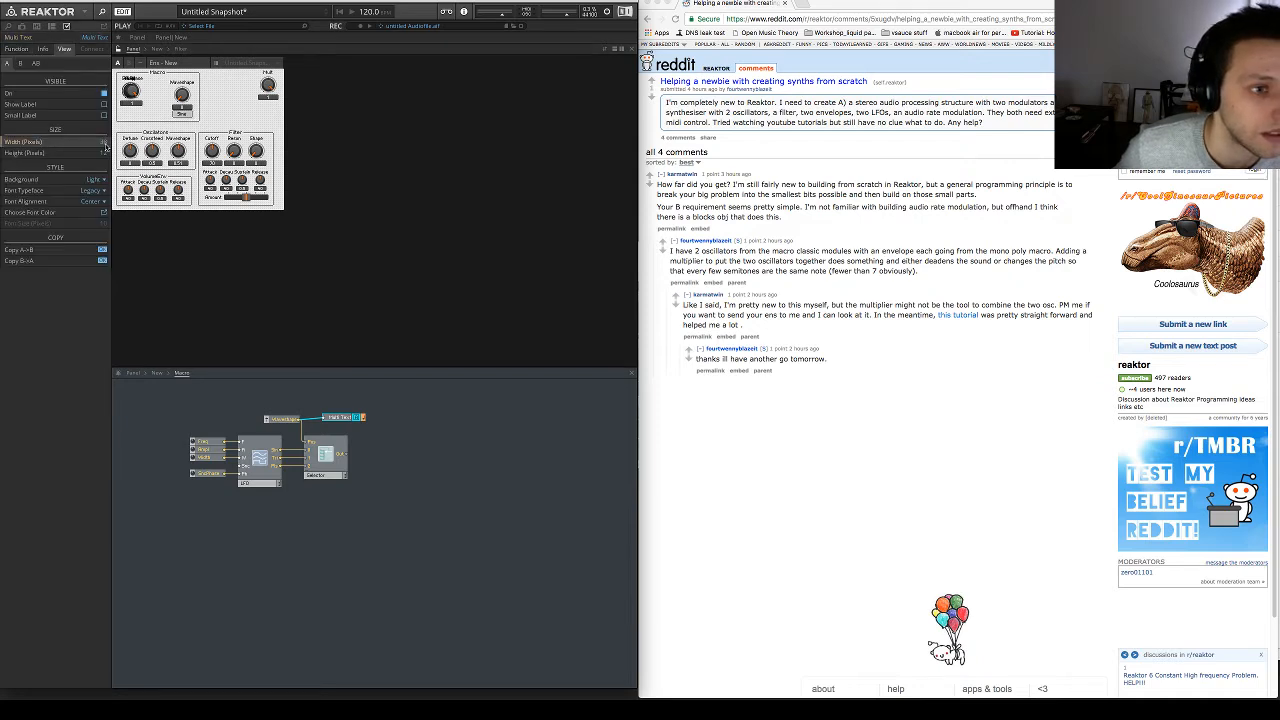
{"action": "left_click", "coordinate": [182, 95]}
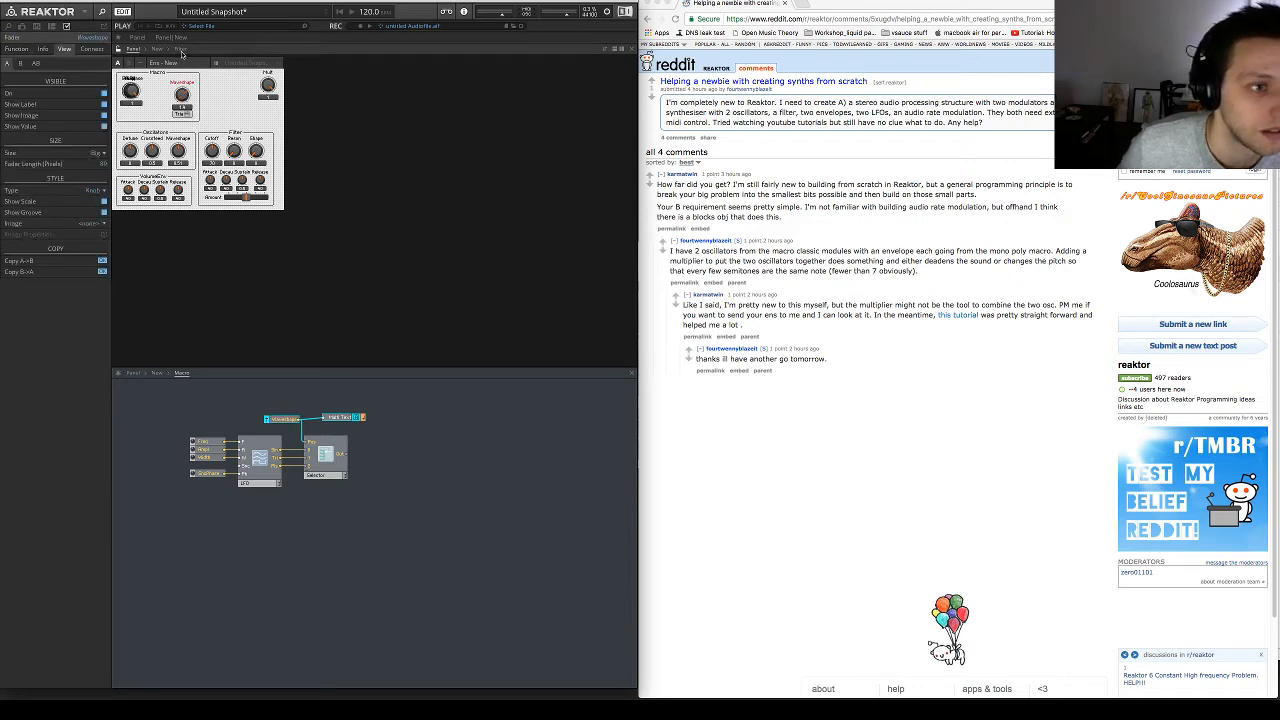
{"action": "left_click_drag", "start_coordinate": [182, 55], "coordinate": [185, 116]}
{"action": "left_click", "coordinate": [185, 116]}
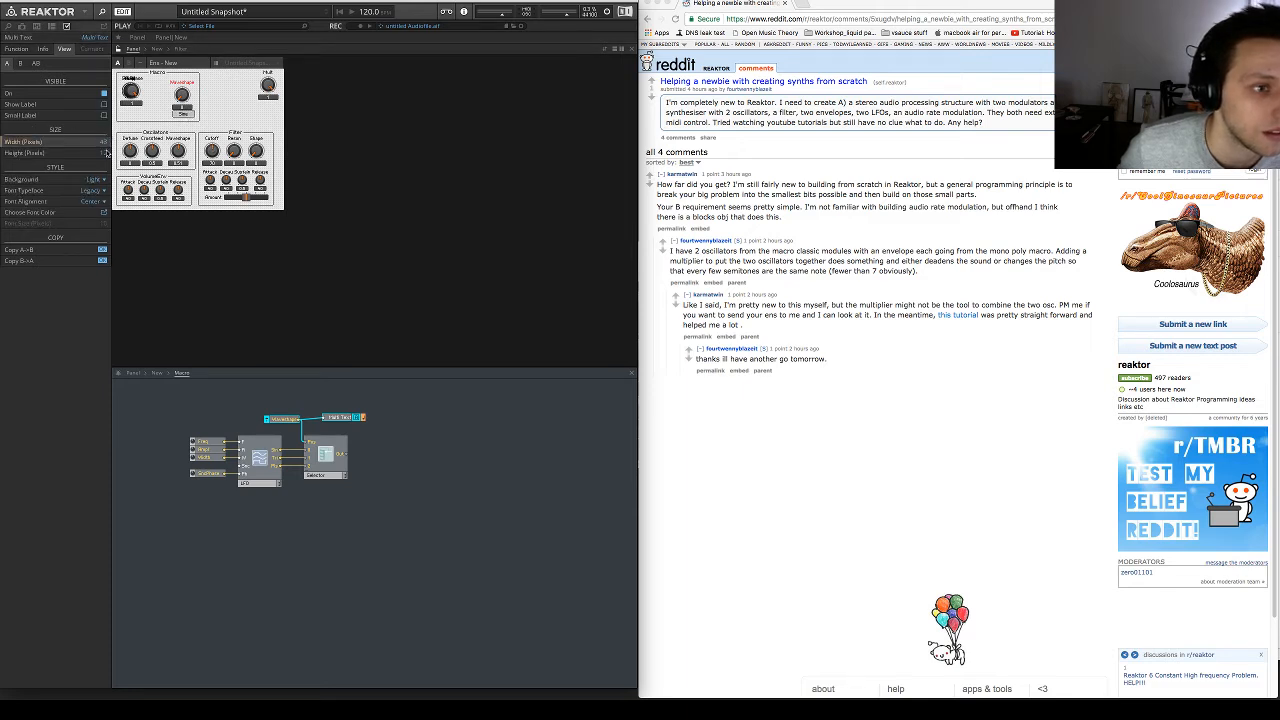
{"action": "left_click_drag", "start_coordinate": [190, 116], "coordinate": [188, 117]}
{"action": "left_click", "coordinate": [191, 119]}
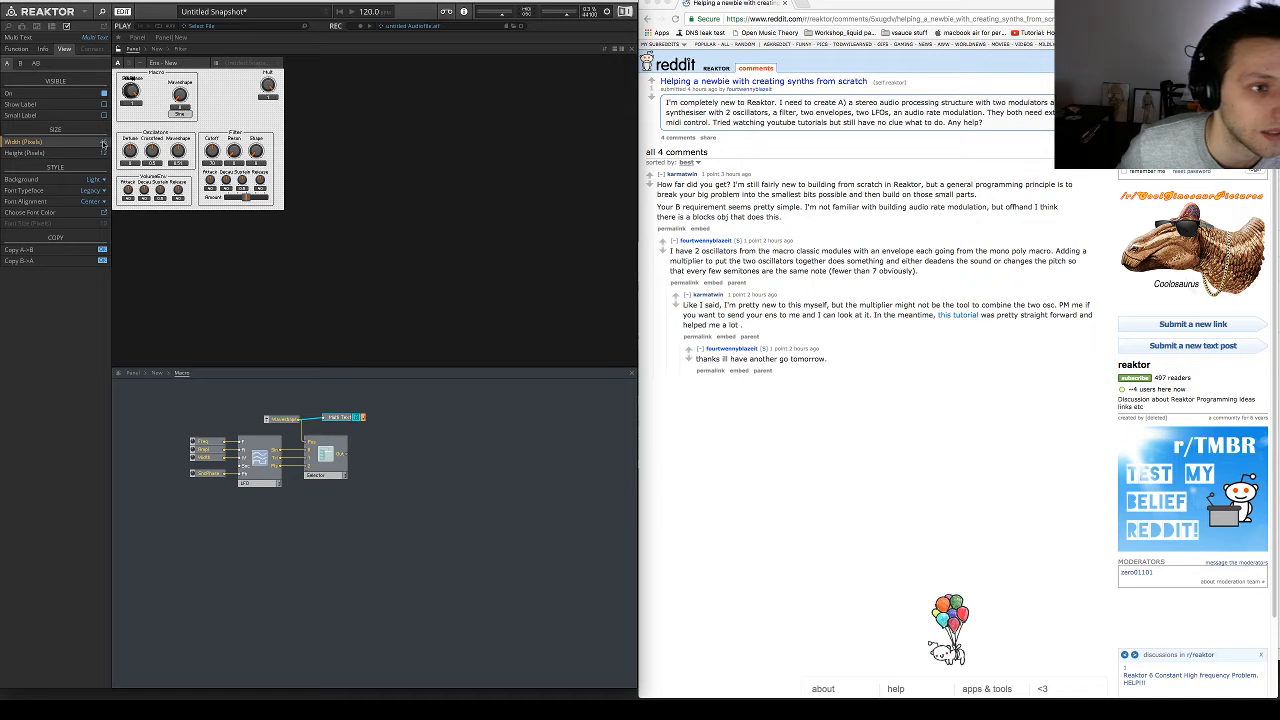
{"action": "left_click", "coordinate": [180, 94]}
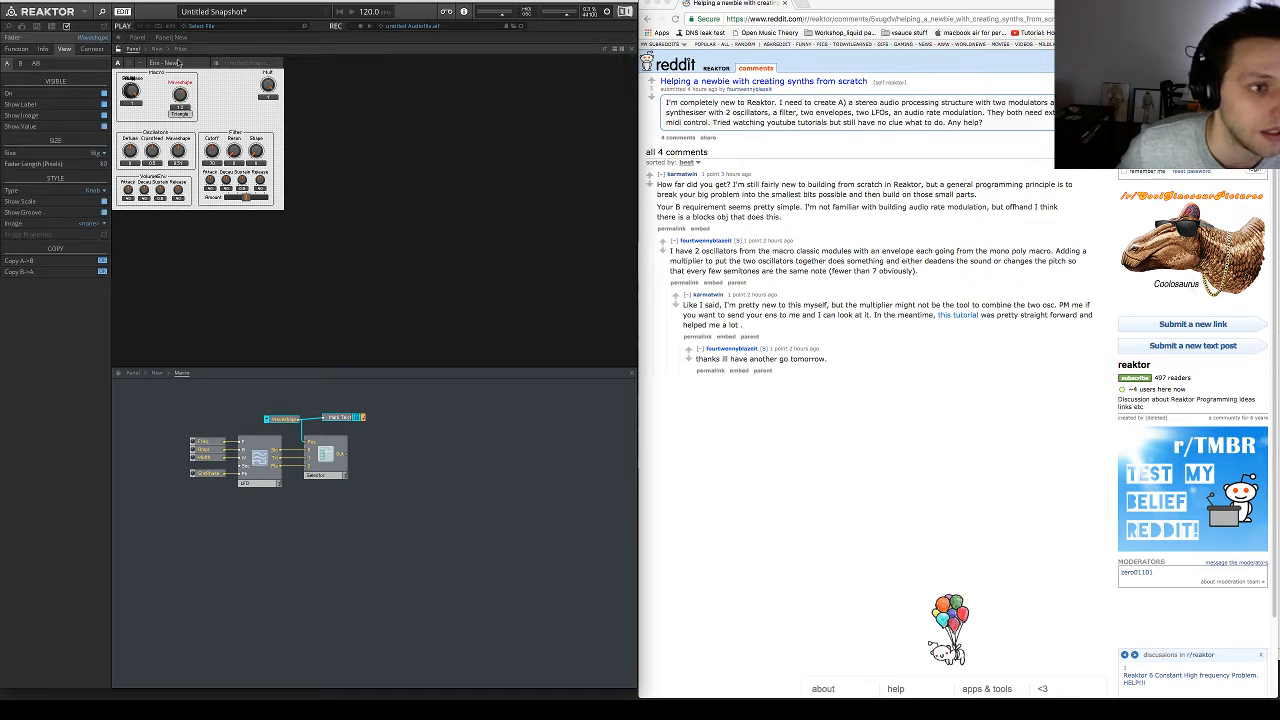
{"action": "left_click_drag", "start_coordinate": [180, 36], "coordinate": [215, 112]}
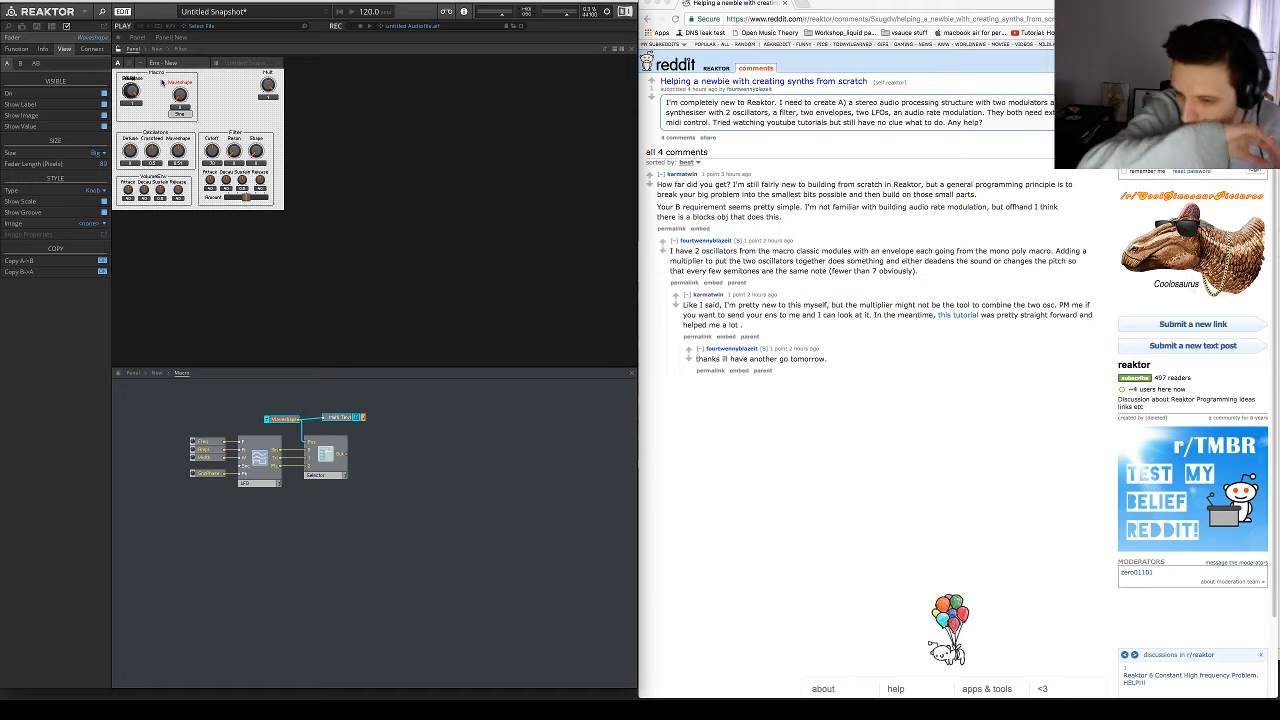
Tidy the Waveshape and Multi Text modules, then add an Out port to the macro and connect the Selector's output to it
{"action": "left_click_drag", "start_coordinate": [345, 424], "coordinate": [335, 427]}
{"action": "left_click", "coordinate": [402, 452]}
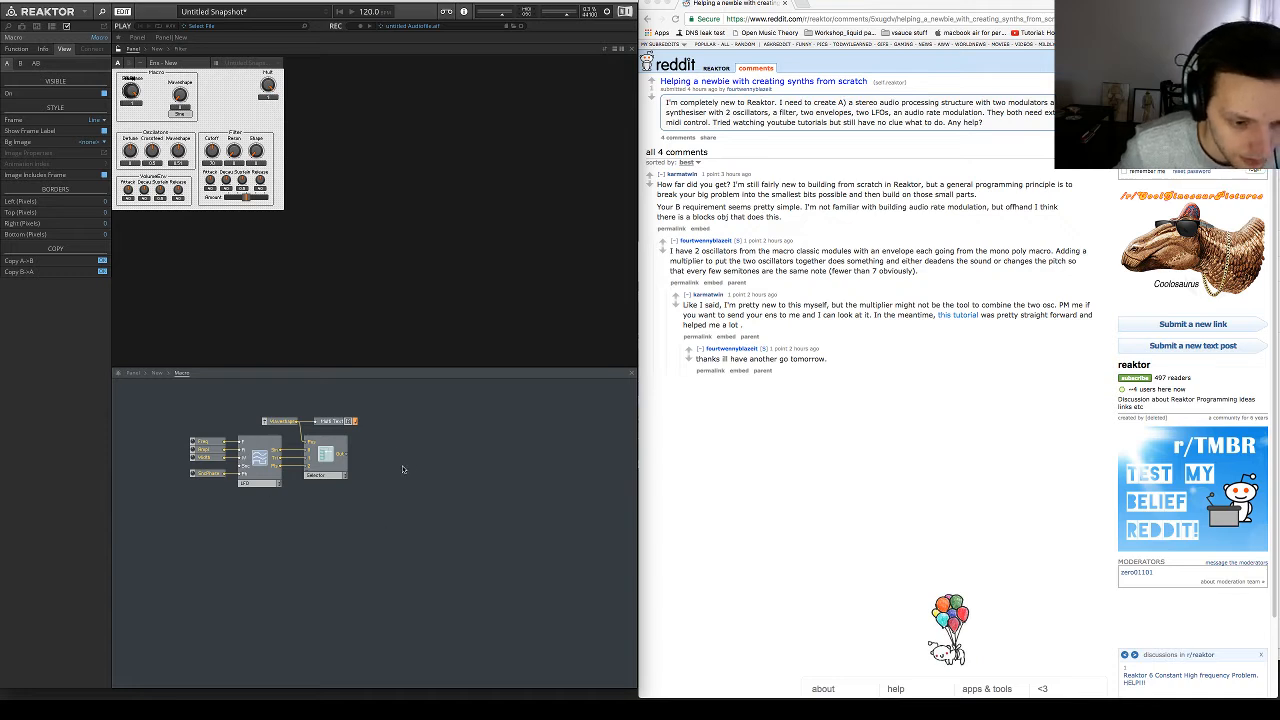
{"action": "double_click", "coordinate": [412, 461]}
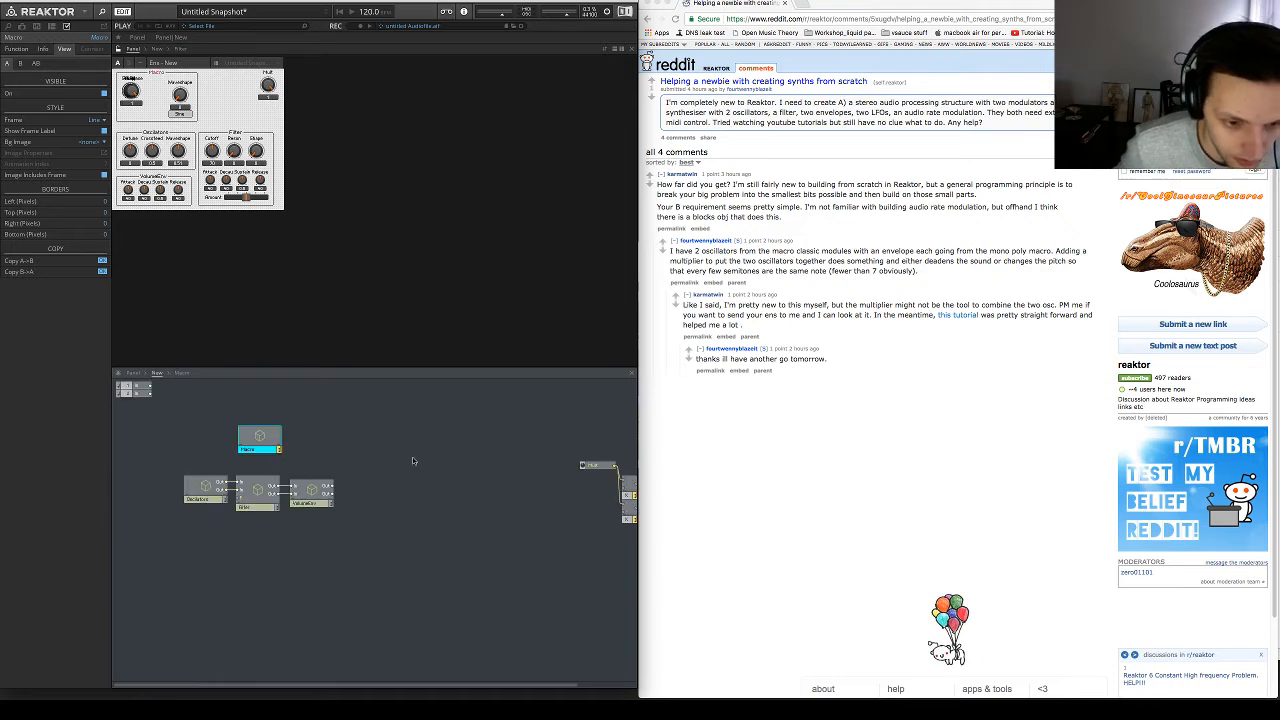
{"action": "double_click", "coordinate": [266, 440]}
{"action": "key", "text": "Return"}
{"action": "type", "text": "out"}
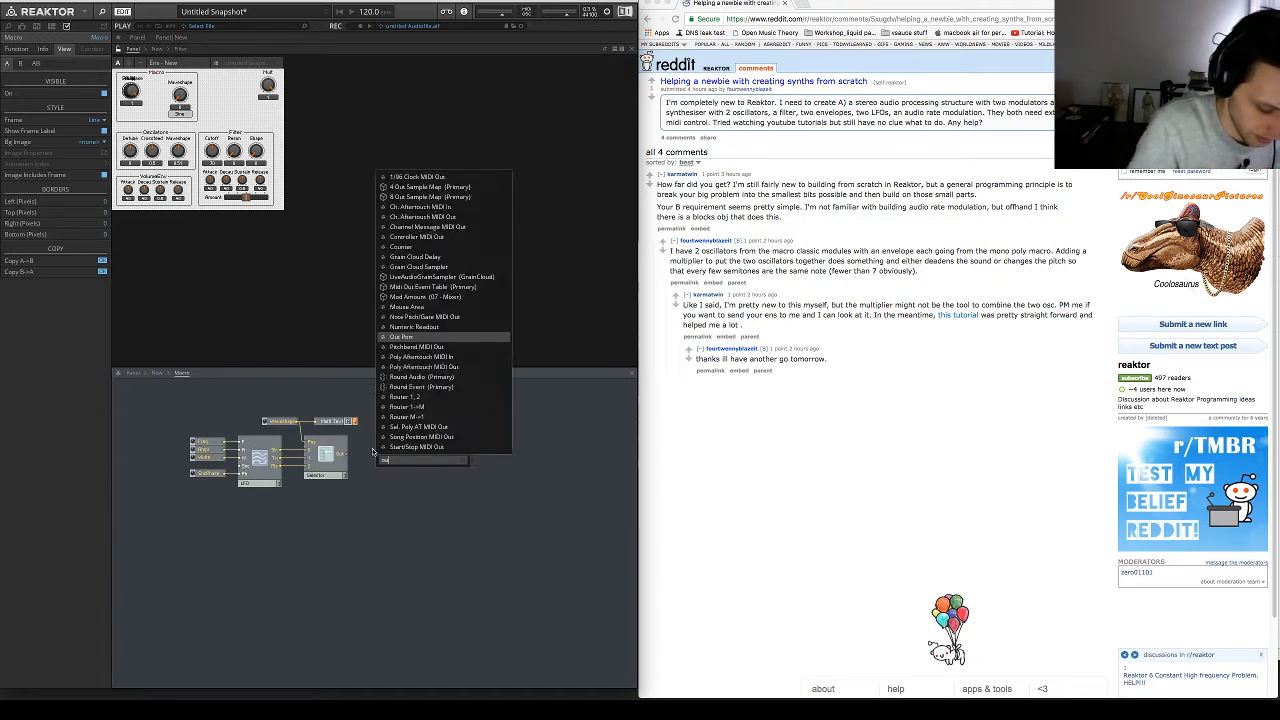
{"action": "key", "text": "Return"}
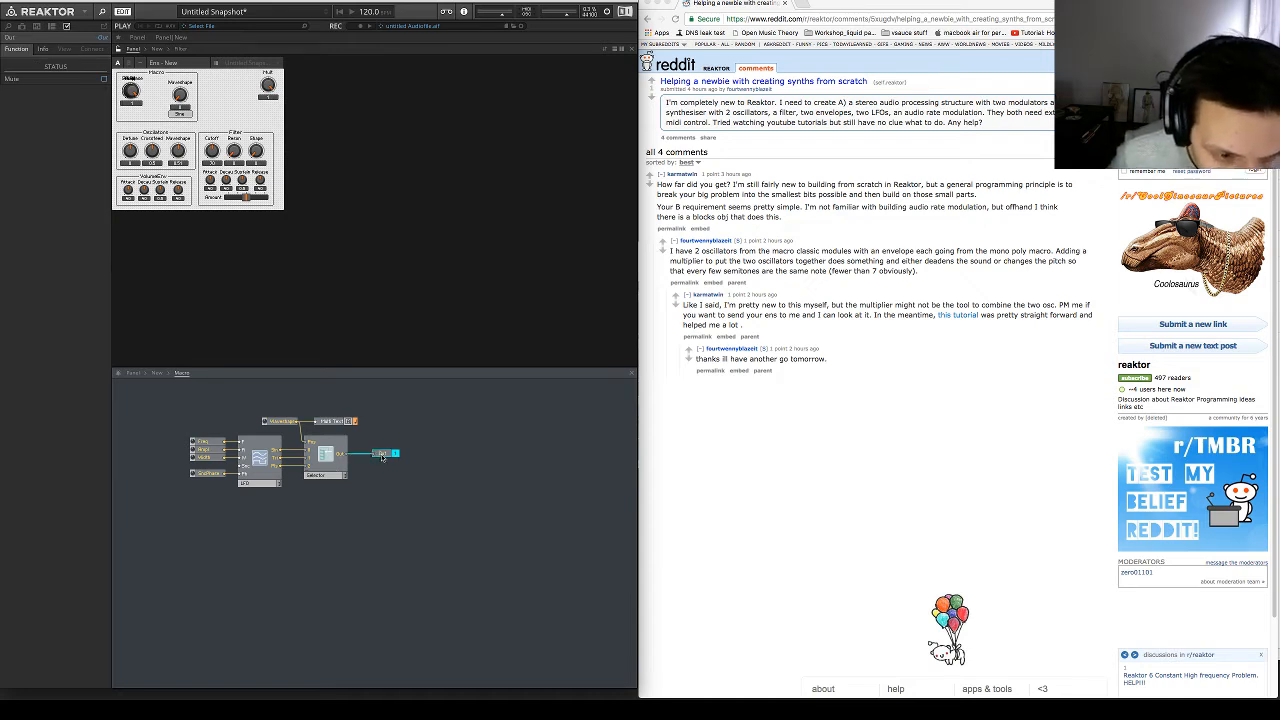
{"action": "left_click", "coordinate": [466, 476]}
Rename the new macro LFO and move it directly above the Oscillators macro in the instrument structure
{"action": "left_click", "coordinate": [157, 373]}
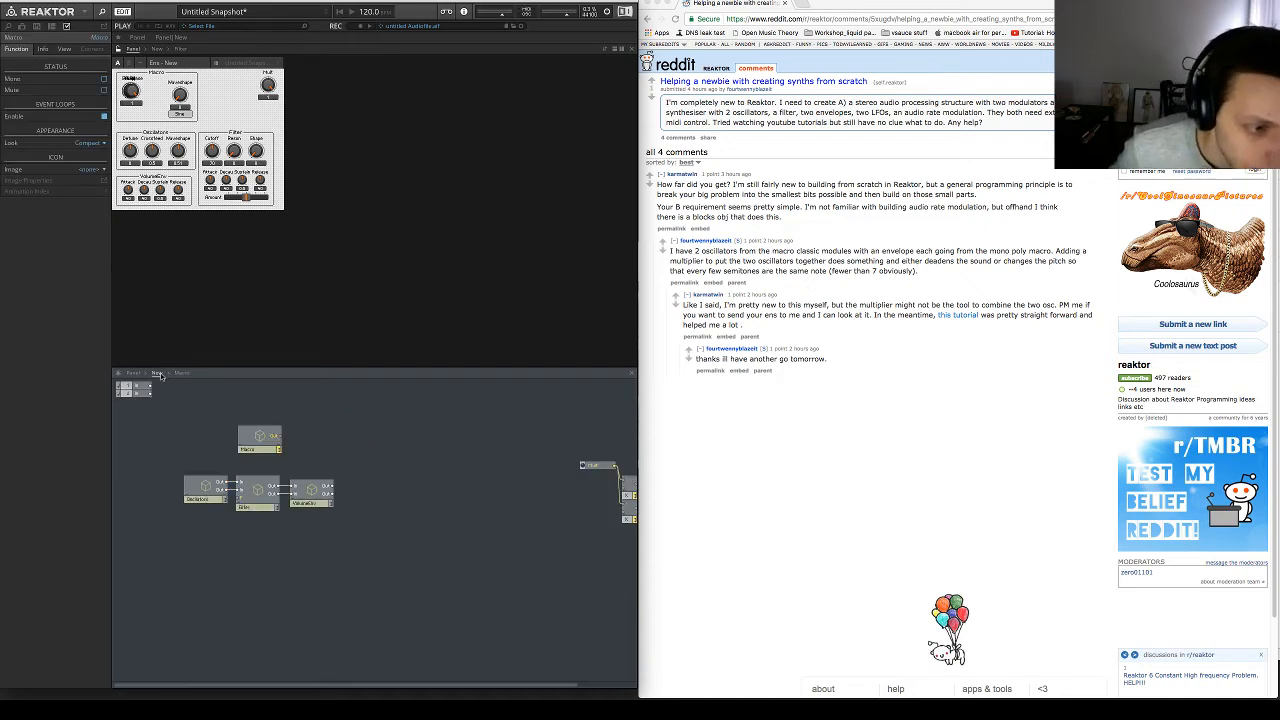
{"action": "double_click", "coordinate": [255, 449]}
{"action": "type", "text": "LF"}
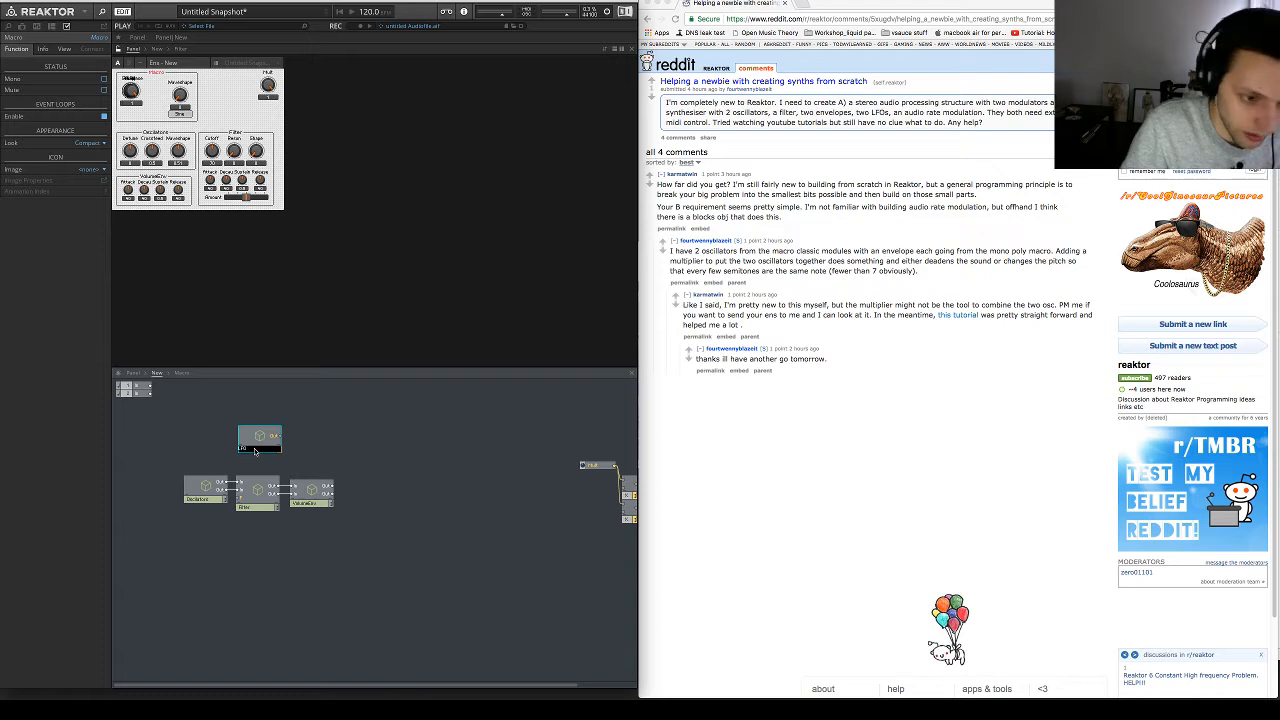
{"action": "type", "text": "O"}
{"action": "key", "text": "Return"}
{"action": "left_click_drag", "start_coordinate": [255, 452], "coordinate": [216, 470]}
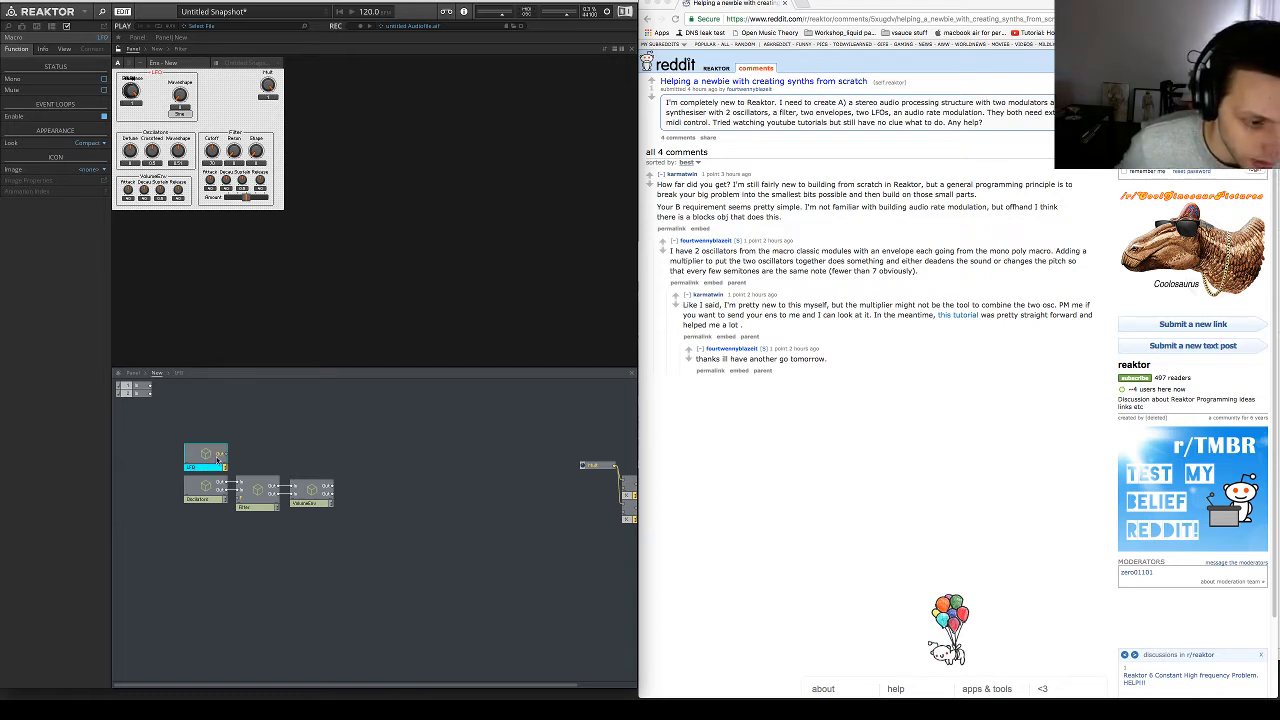
Make room before the LFO macro's Out port and add an audio smoother module
{"action": "double_click", "coordinate": [208, 457]}
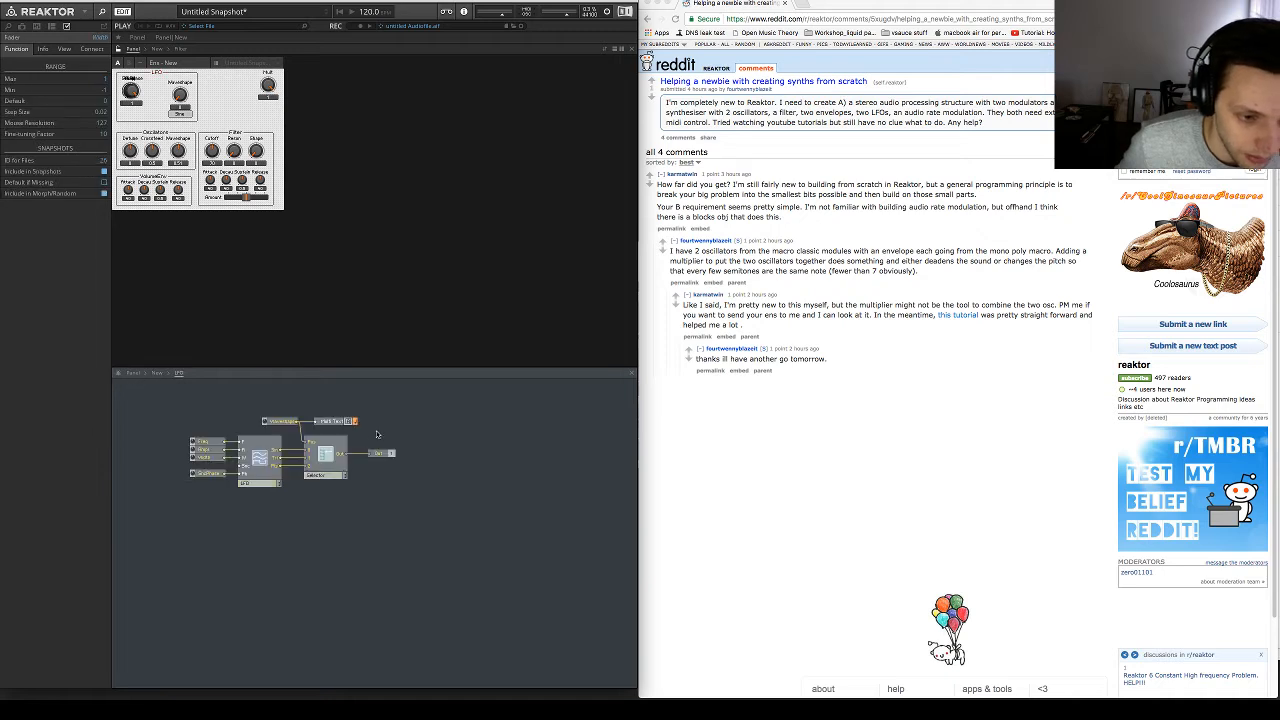
{"action": "left_click_drag", "start_coordinate": [387, 456], "coordinate": [425, 460]}
{"action": "left_click", "coordinate": [379, 477]}
{"action": "key", "text": "Return"}
{"action": "key", "text": "BackSpace"}
{"action": "key", "text": "BackSpace"}
{"action": "key", "text": "BackSpace"}
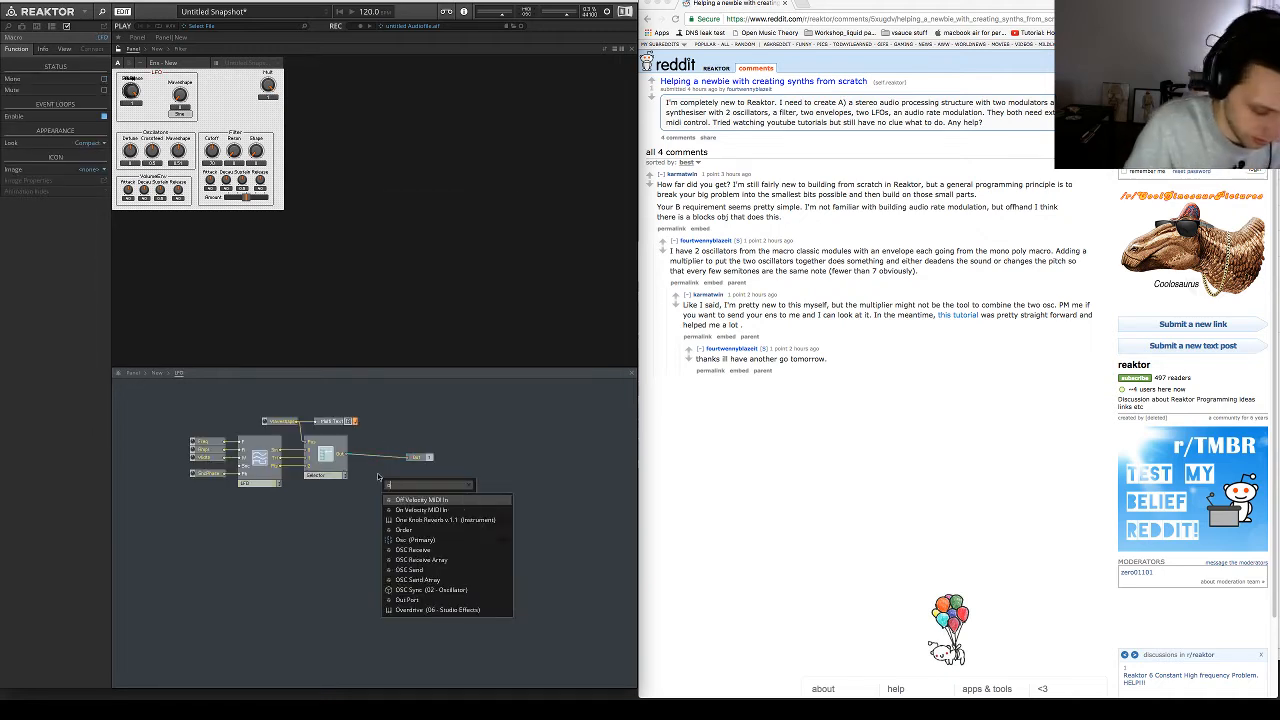
{"action": "type", "text": "aud"}
{"action": "key", "text": "Return"}
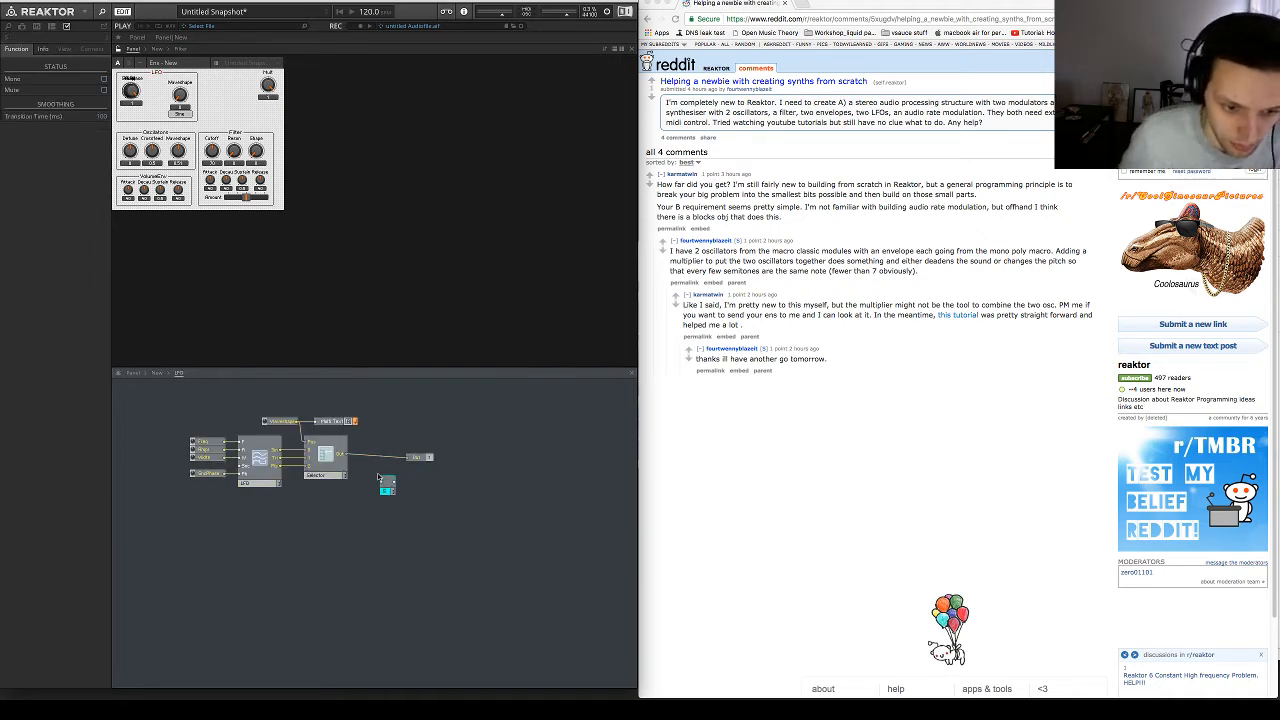
Shorten the audio smoother's transition time and wire the smoother between the Selector's output and the Out port
{"action": "left_click", "coordinate": [102, 119]}
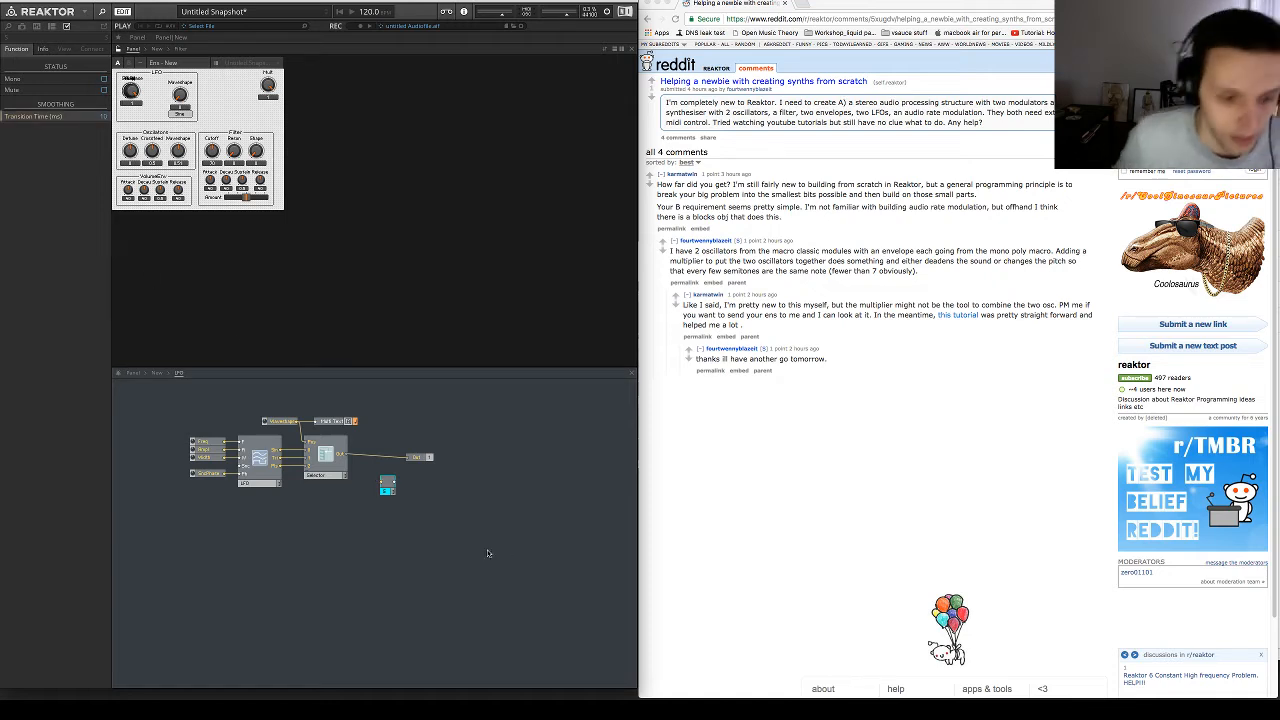
{"action": "left_click_drag", "start_coordinate": [345, 455], "coordinate": [395, 458]}
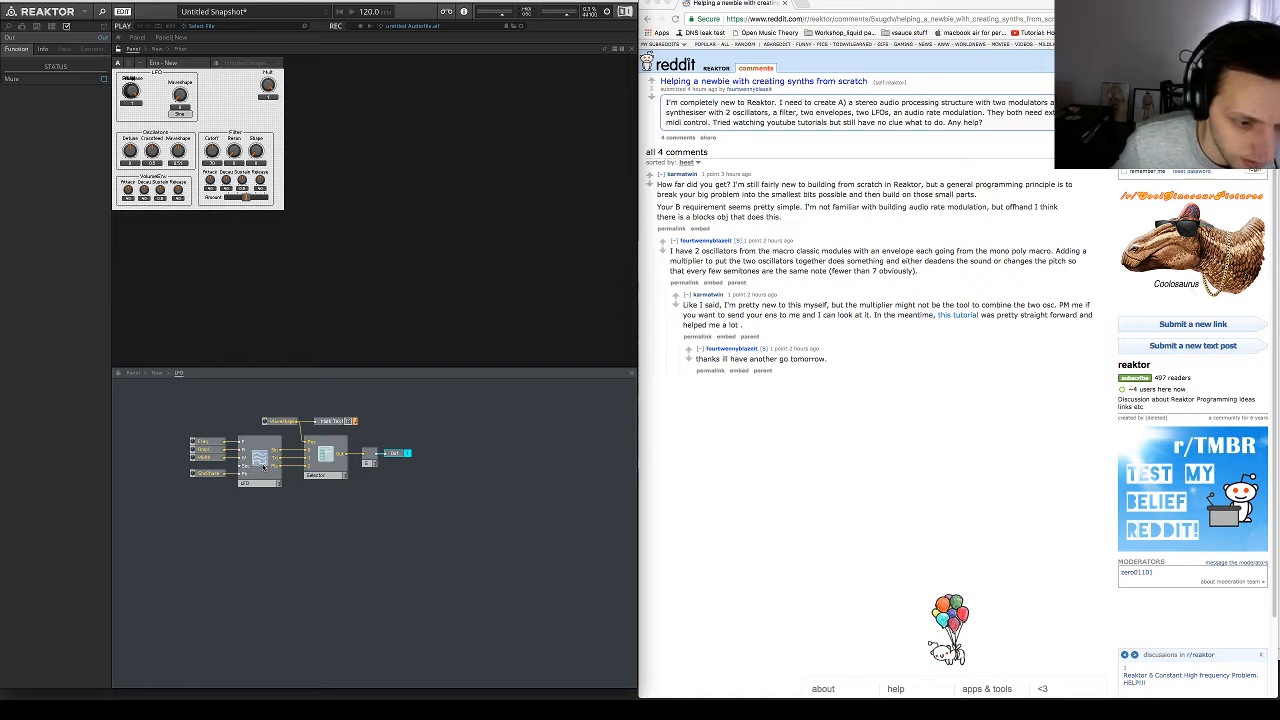
{"action": "left_click", "coordinate": [362, 464]}
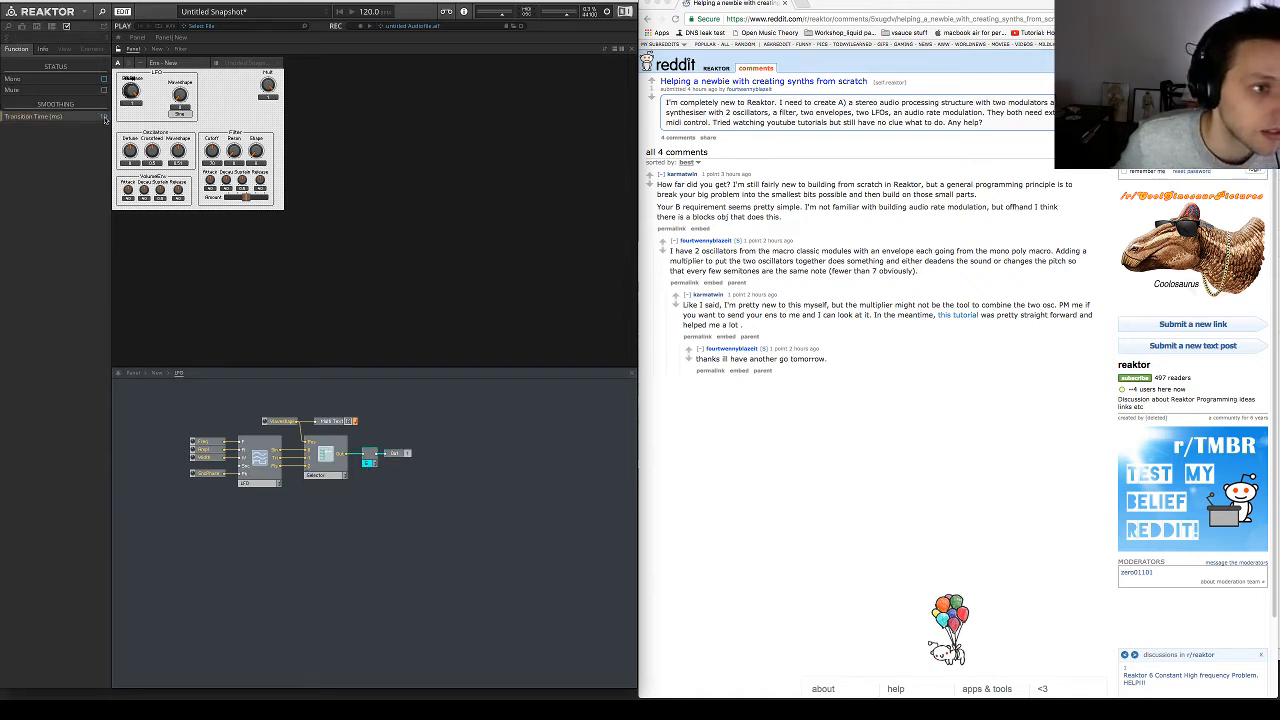
{"action": "left_click", "coordinate": [437, 416]}
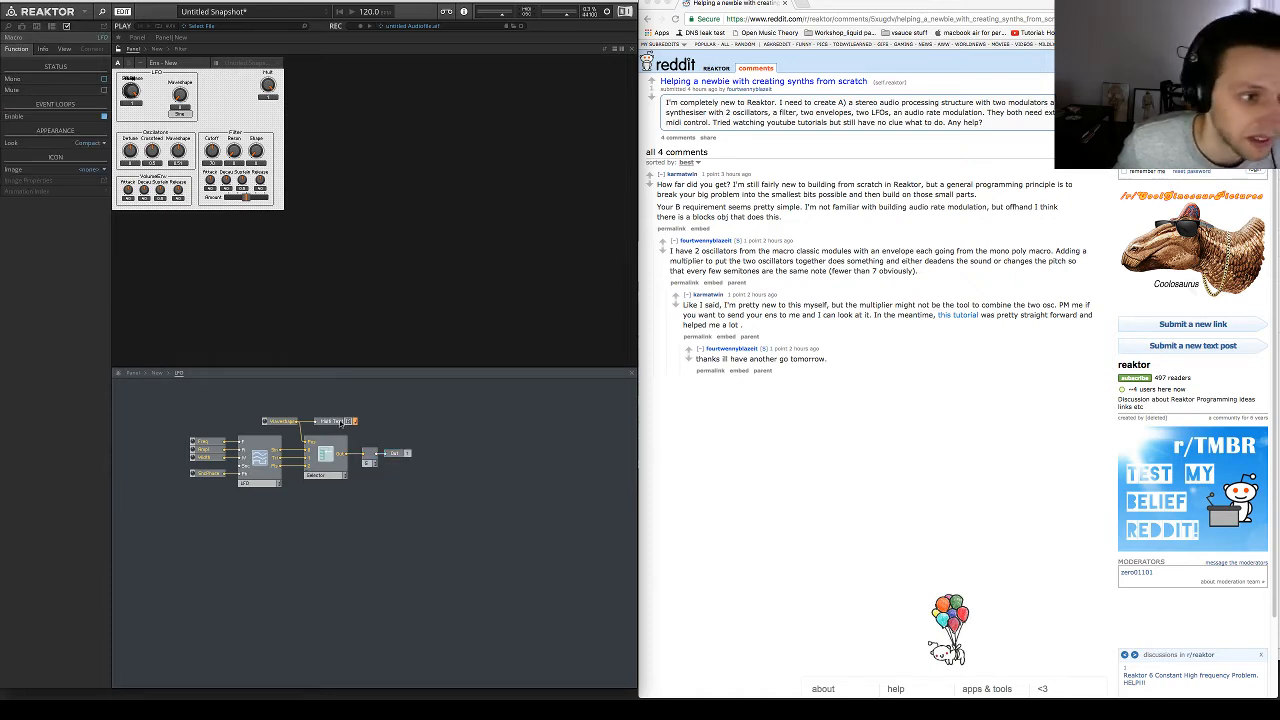
Connect the LFO macro's output to the Filter macro's lowest input and set the LFO macro close above the Oscillators macro
{"action": "left_click", "coordinate": [156, 373]}
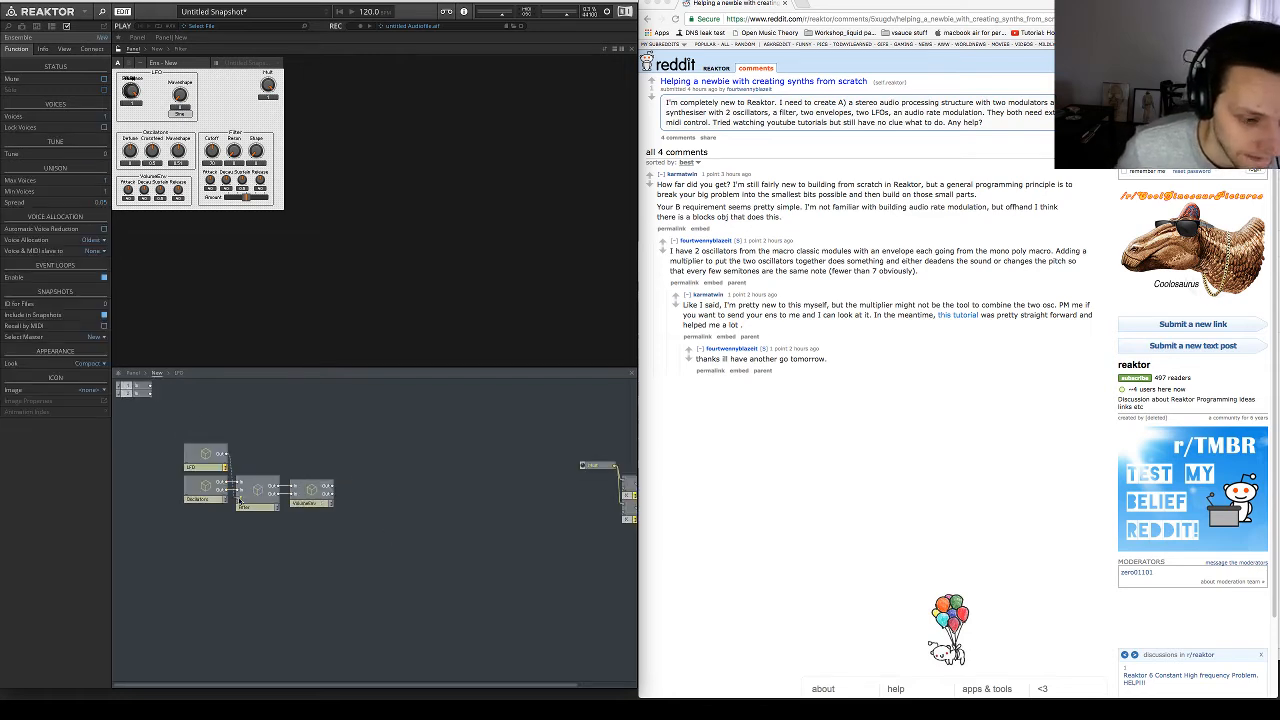
{"action": "left_click", "coordinate": [213, 470]}
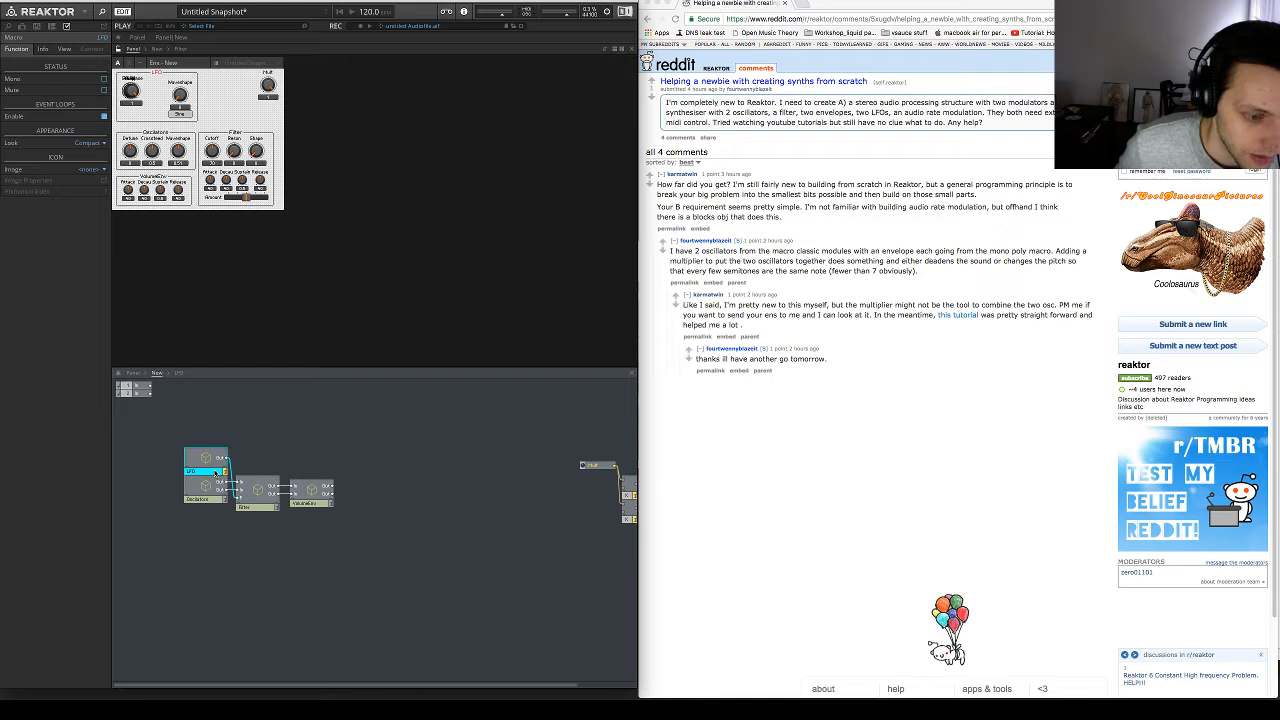
{"action": "left_click", "coordinate": [267, 458]}
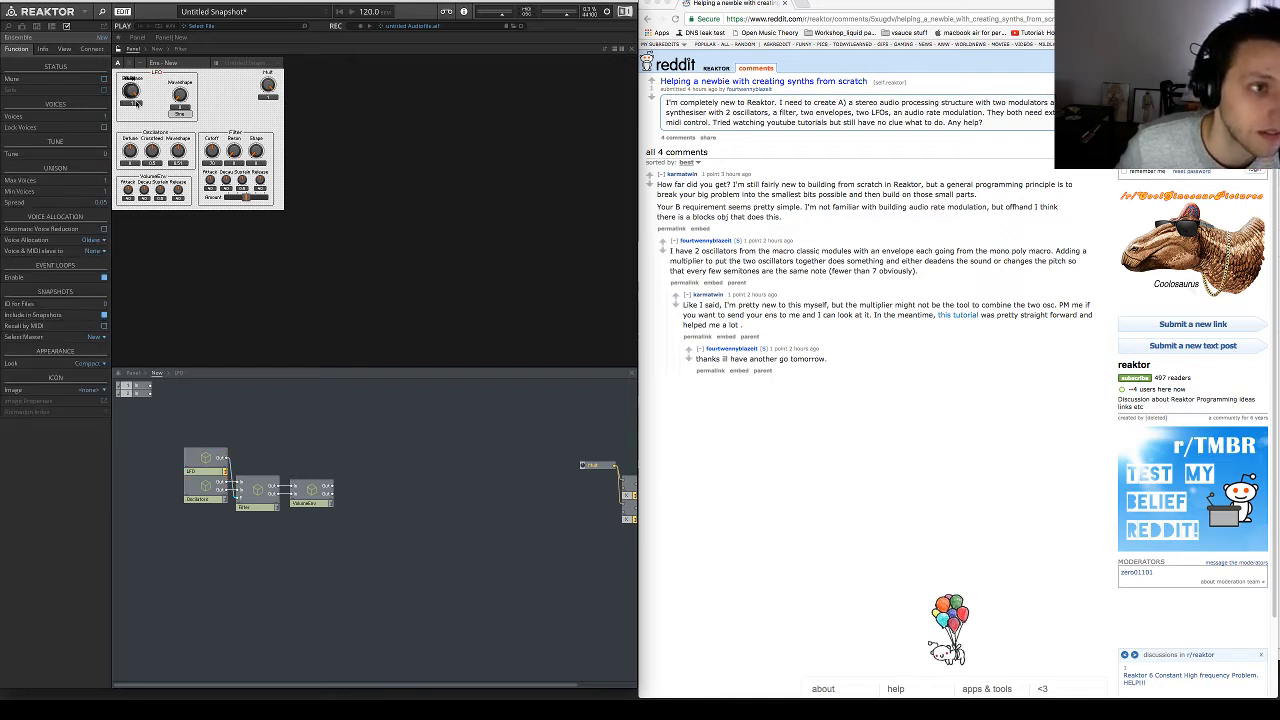
Set the LFO Ampl knob's default to 0 and line up the LFO knobs in one row with Width after Freq
{"action": "mouse_move", "coordinate": [138, 93]}
{"action": "left_mouse_down"}
{"action": "mouse_move", "coordinate": [146, 121]}
{"action": "mouse_move", "coordinate": [160, 97]}
{"action": "mouse_move", "coordinate": [161, 112]}
{"action": "mouse_move", "coordinate": [192, 109]}
{"action": "mouse_move", "coordinate": [206, 146]}
{"action": "mouse_move", "coordinate": [176, 138]}
{"action": "mouse_move", "coordinate": [153, 97]}
{"action": "mouse_move", "coordinate": [131, 89]}
{"action": "left_mouse_up"}
{"action": "double_click", "coordinate": [107, 102]}
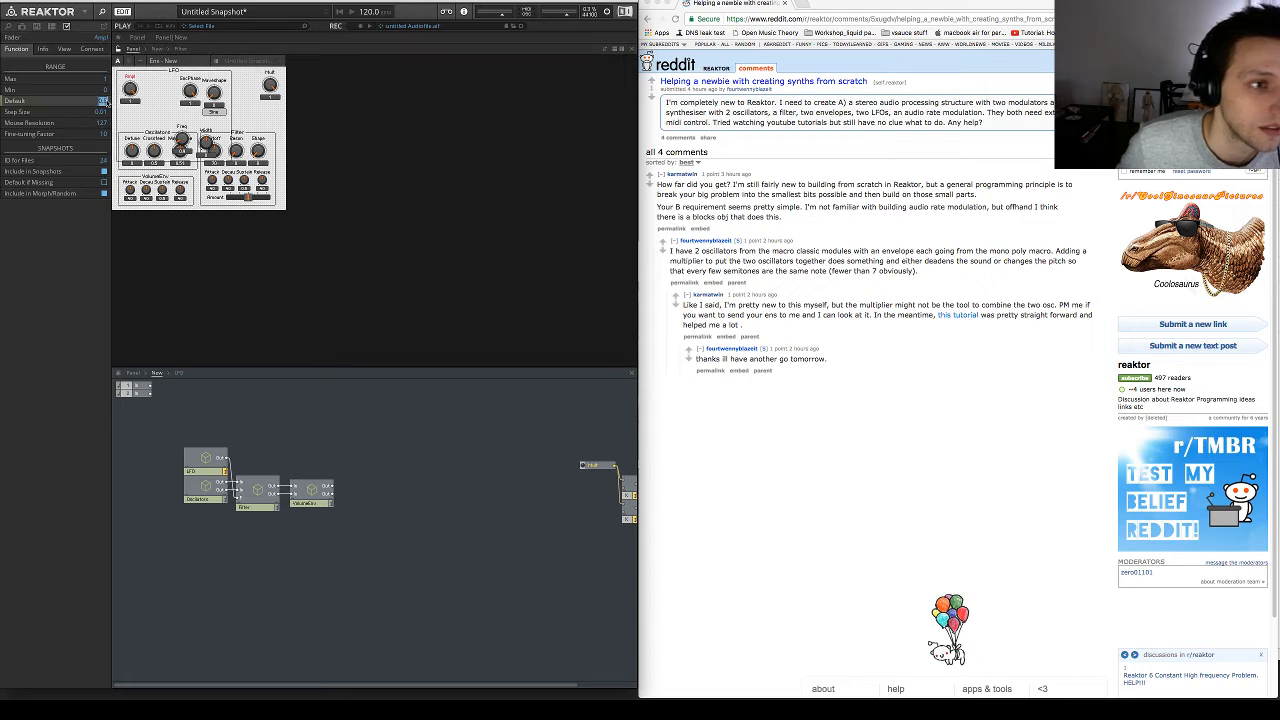
{"action": "type", "text": "0"}
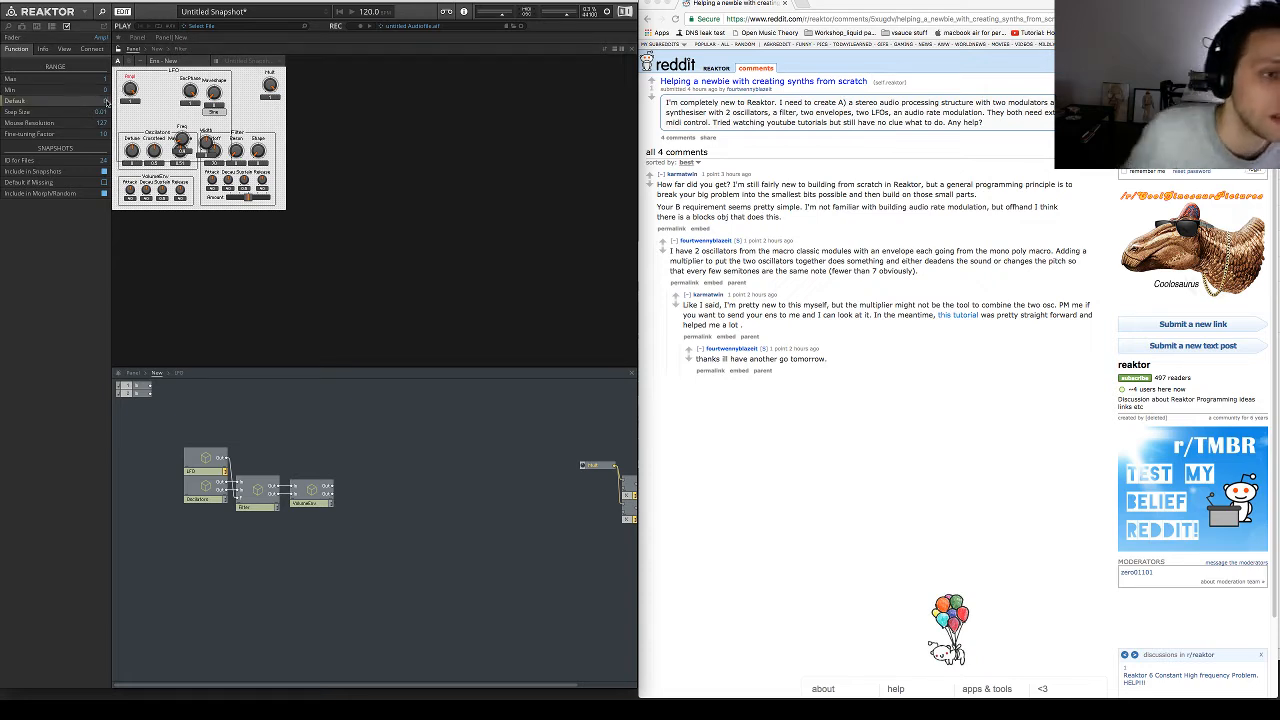
{"action": "left_click", "coordinate": [131, 91]}
{"action": "left_click_drag", "start_coordinate": [183, 137], "coordinate": [174, 91]}
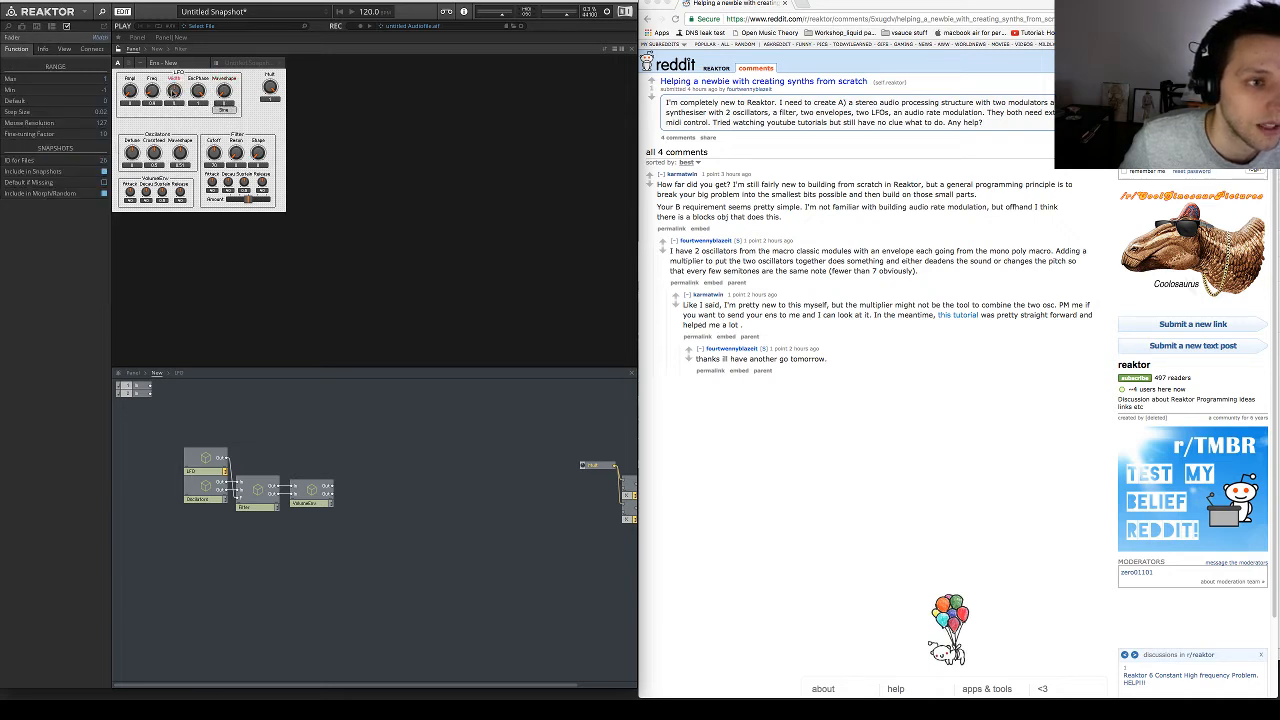
Rename the LFO's Width knob as PulseWidth
{"action": "double_click", "coordinate": [98, 38]}
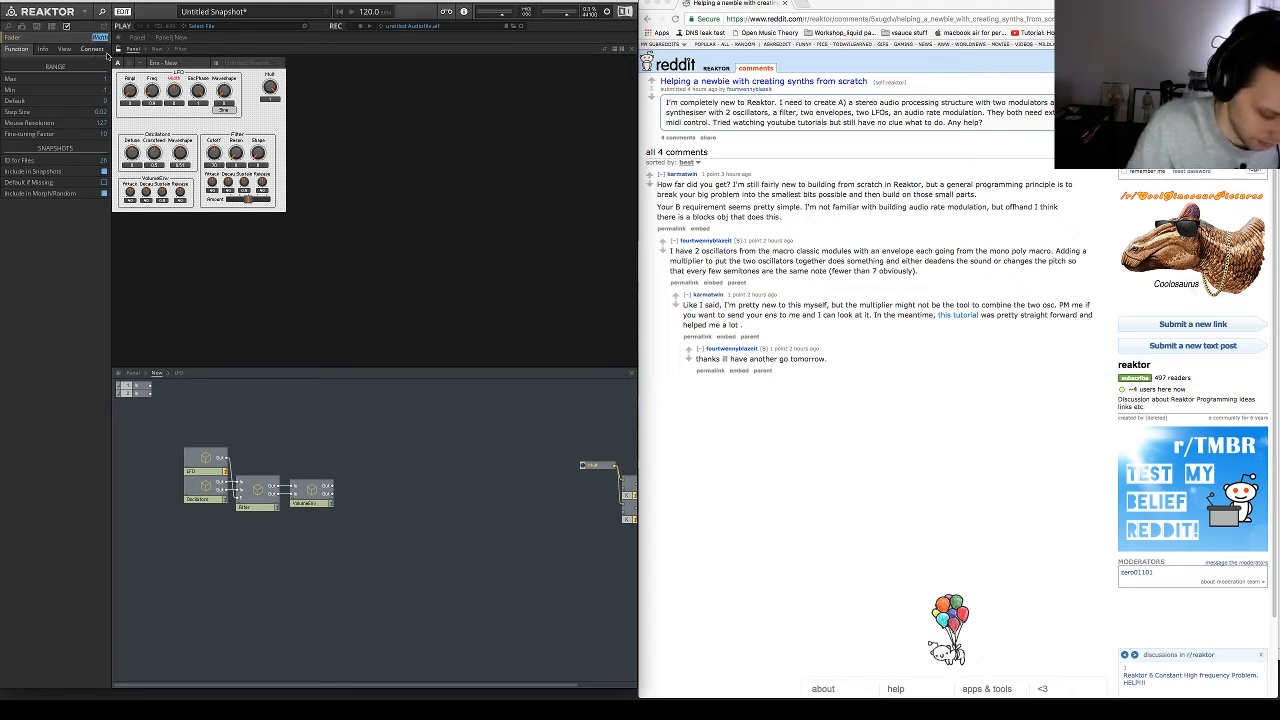
{"action": "key", "text": "BackSpace"}
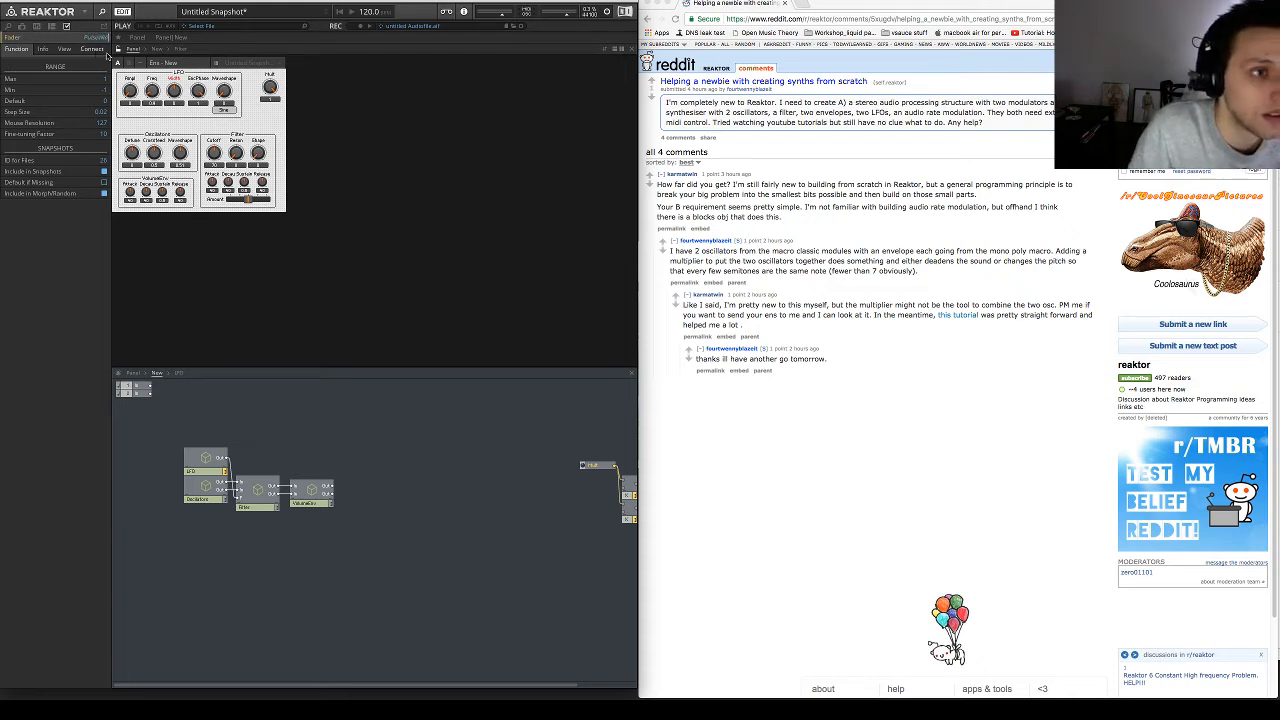
{"action": "key", "text": "Return"}
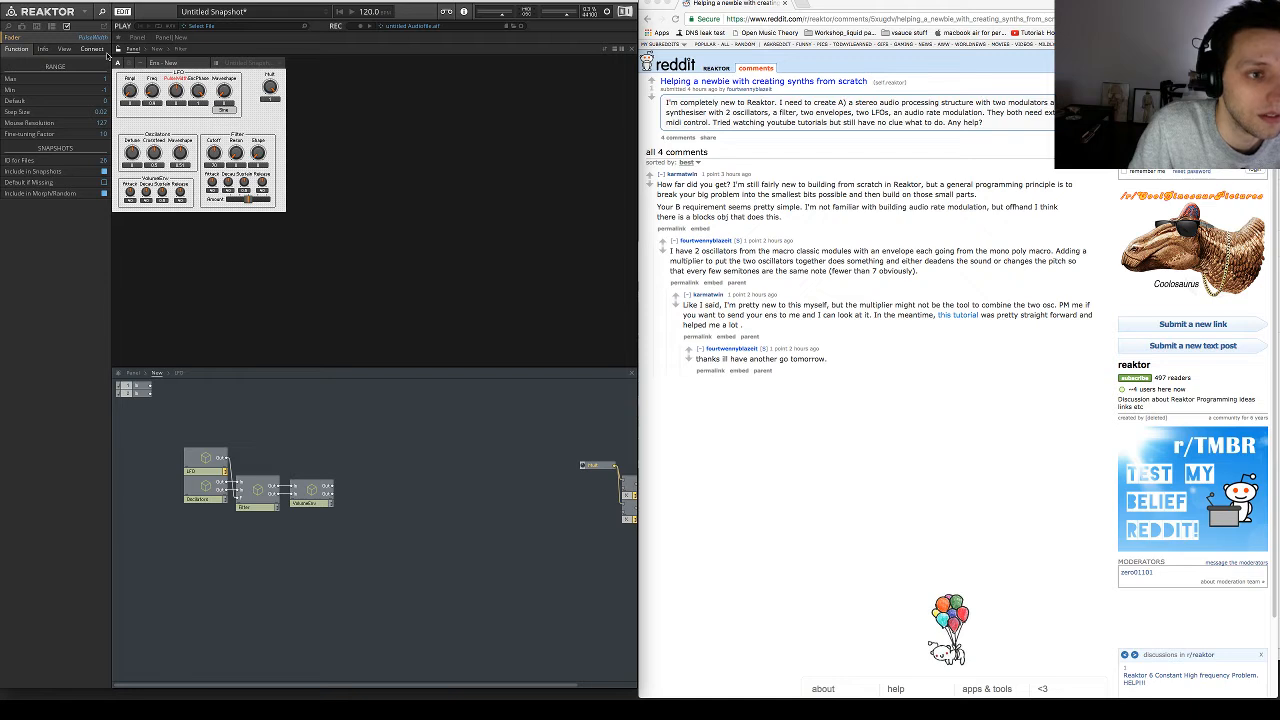
Align the Waveshape knob and its waveform display with the row and move the LFO panel below the VolumeEnv panel
{"action": "left_click", "coordinate": [226, 91]}
{"action": "left_click", "coordinate": [226, 110]}
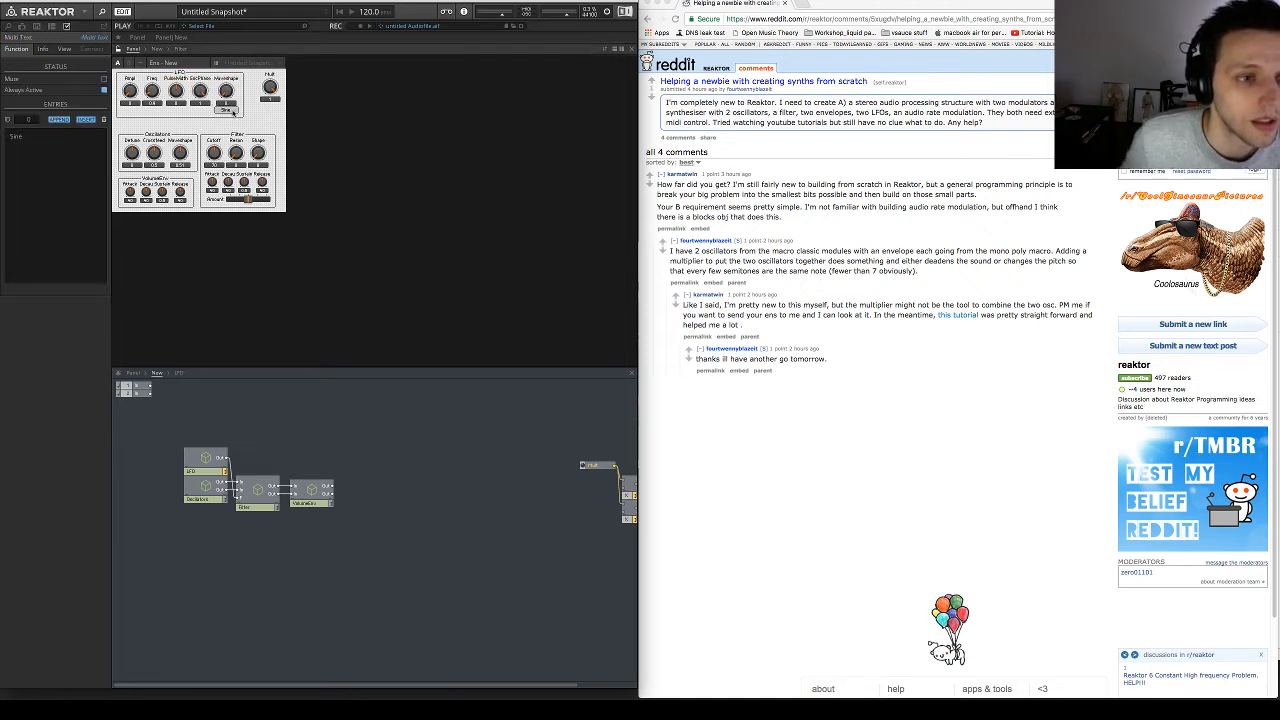
{"action": "left_click_drag", "start_coordinate": [181, 71], "coordinate": [182, 212]}
Change the LFO's Ampl control to a horizontal fader and place it beneath the row of knobs
{"action": "left_click", "coordinate": [137, 229]}
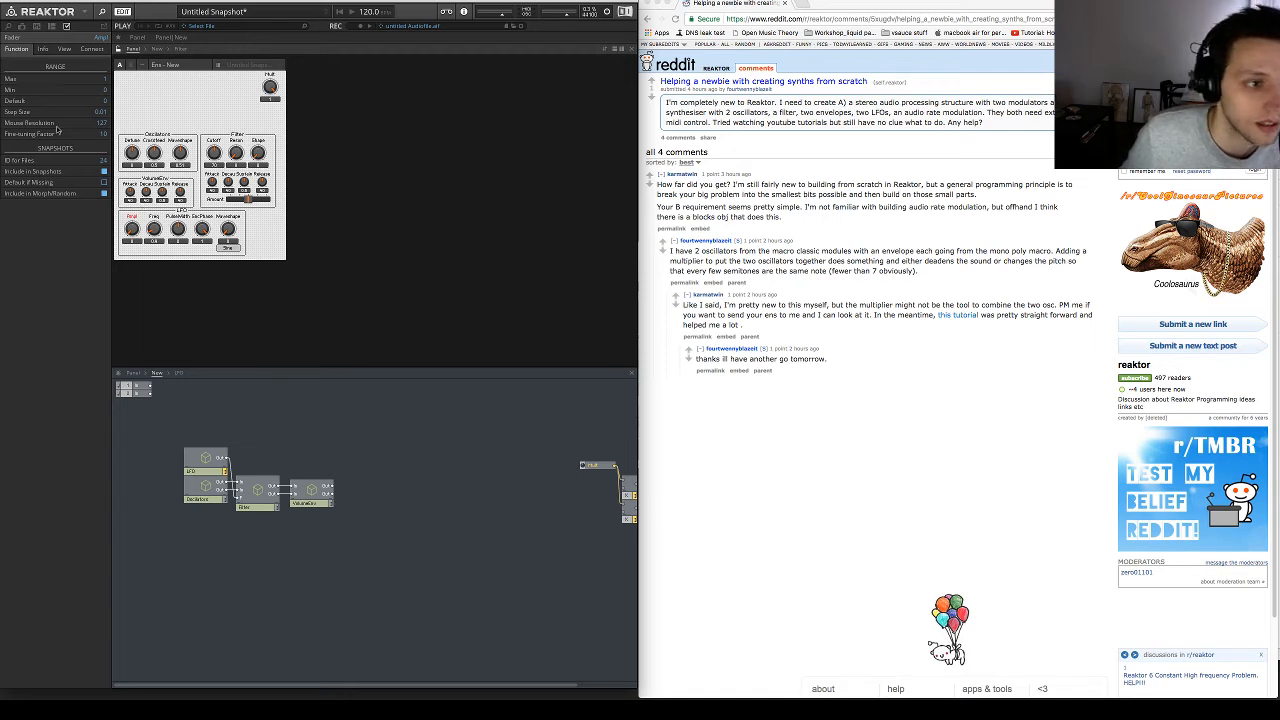
{"action": "left_click", "coordinate": [64, 48]}
{"action": "left_click", "coordinate": [97, 153]}
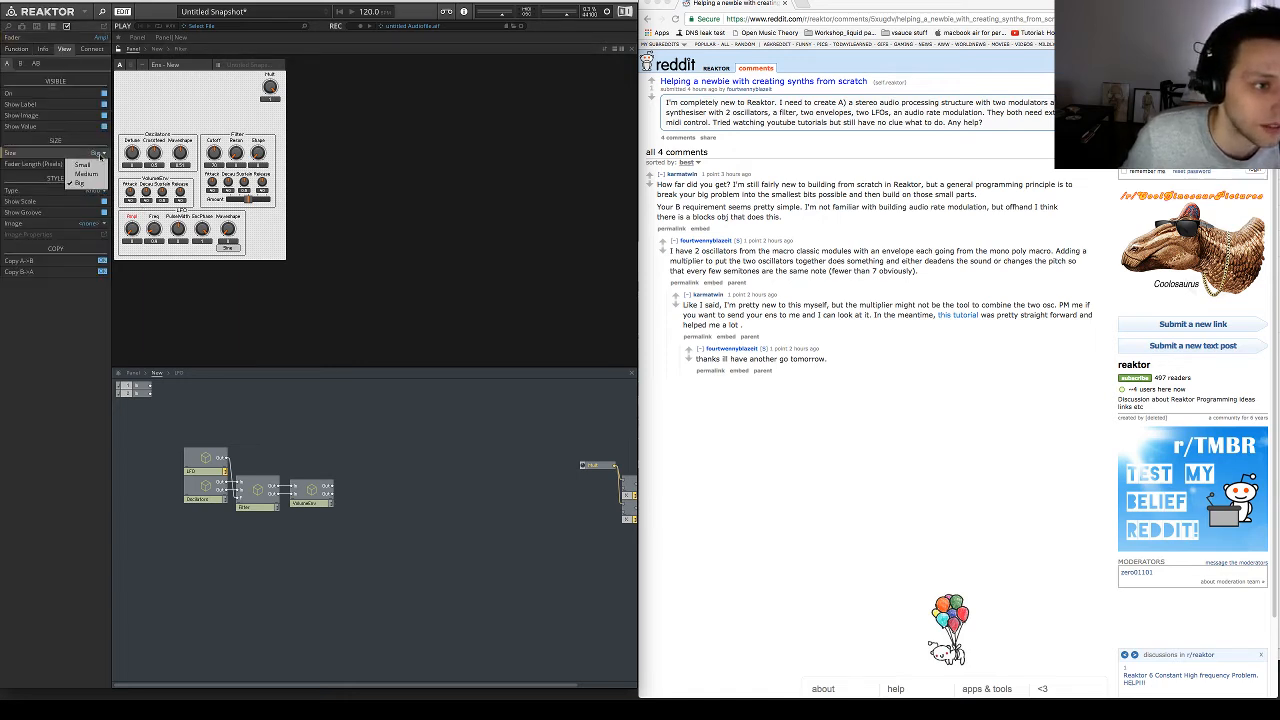
{"action": "left_click", "coordinate": [100, 155]}
{"action": "left_click", "coordinate": [95, 190]}
{"action": "left_click", "coordinate": [100, 225]}
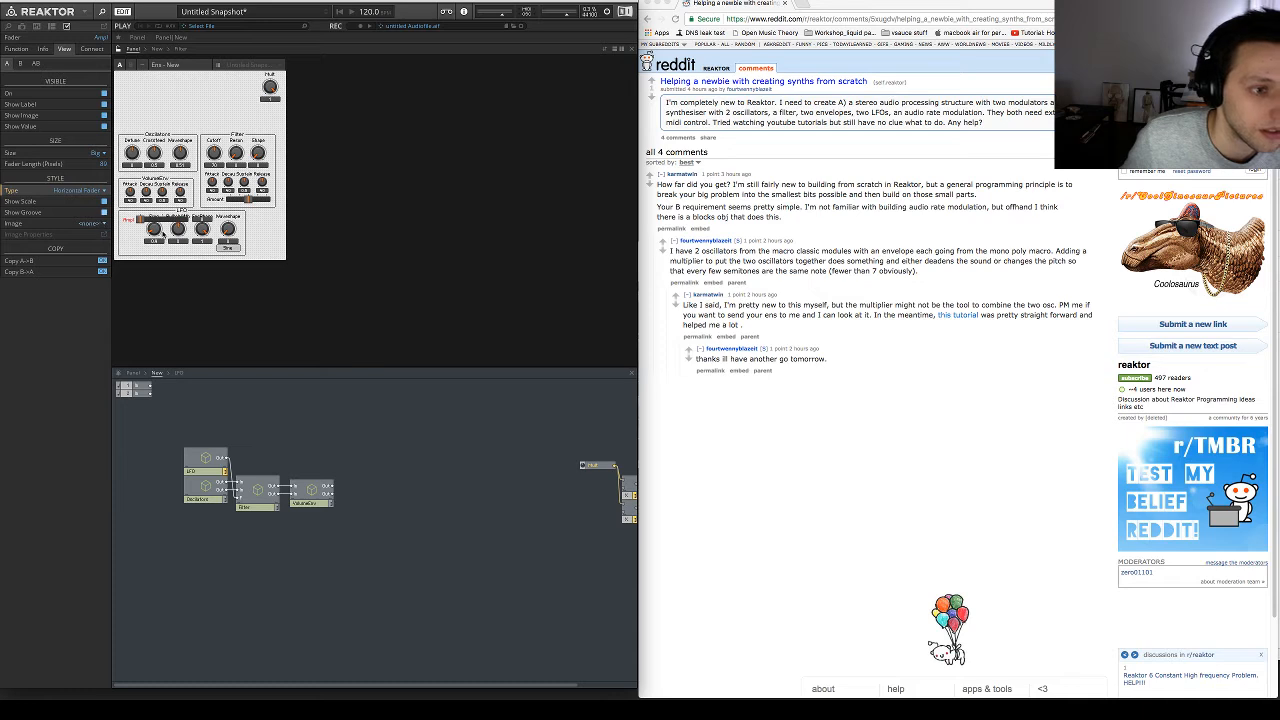
{"action": "left_click_drag", "start_coordinate": [145, 220], "coordinate": [155, 251]}
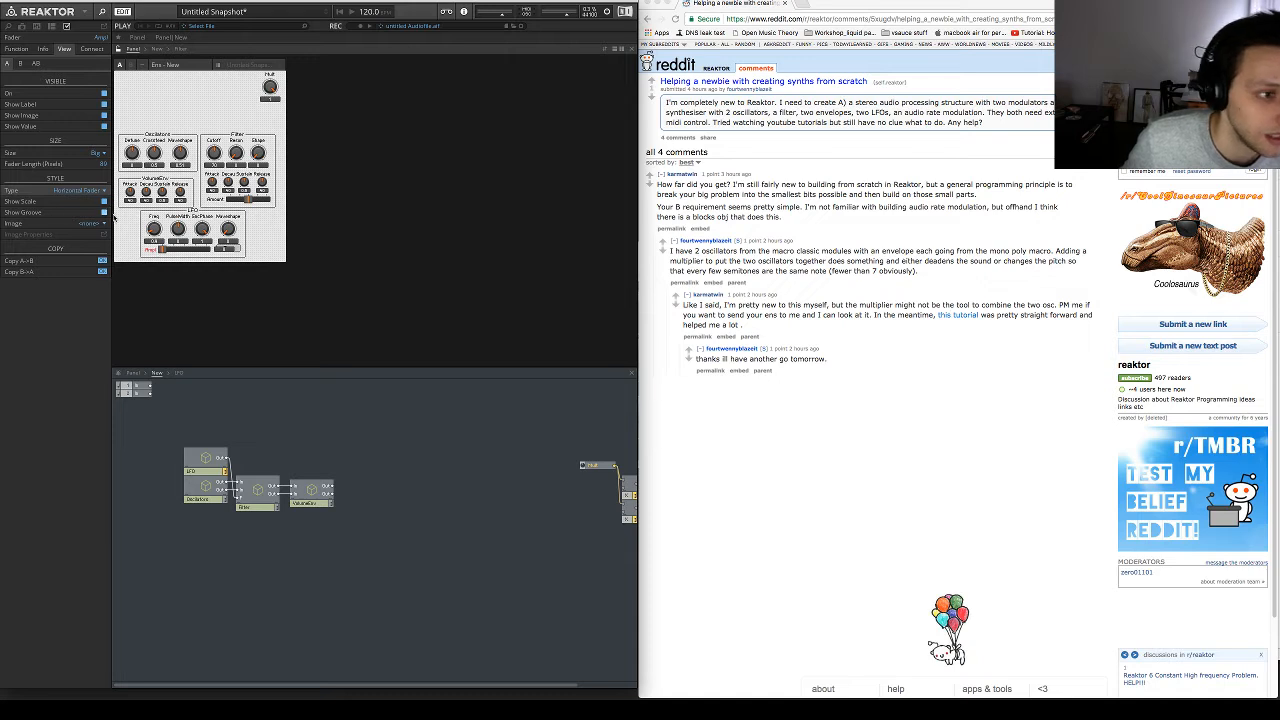
Hide the Ampl fader's scale and value and align it beside the waveform display
{"action": "left_click", "coordinate": [104, 202]}
{"action": "left_click_drag", "start_coordinate": [150, 250], "coordinate": [150, 253]}
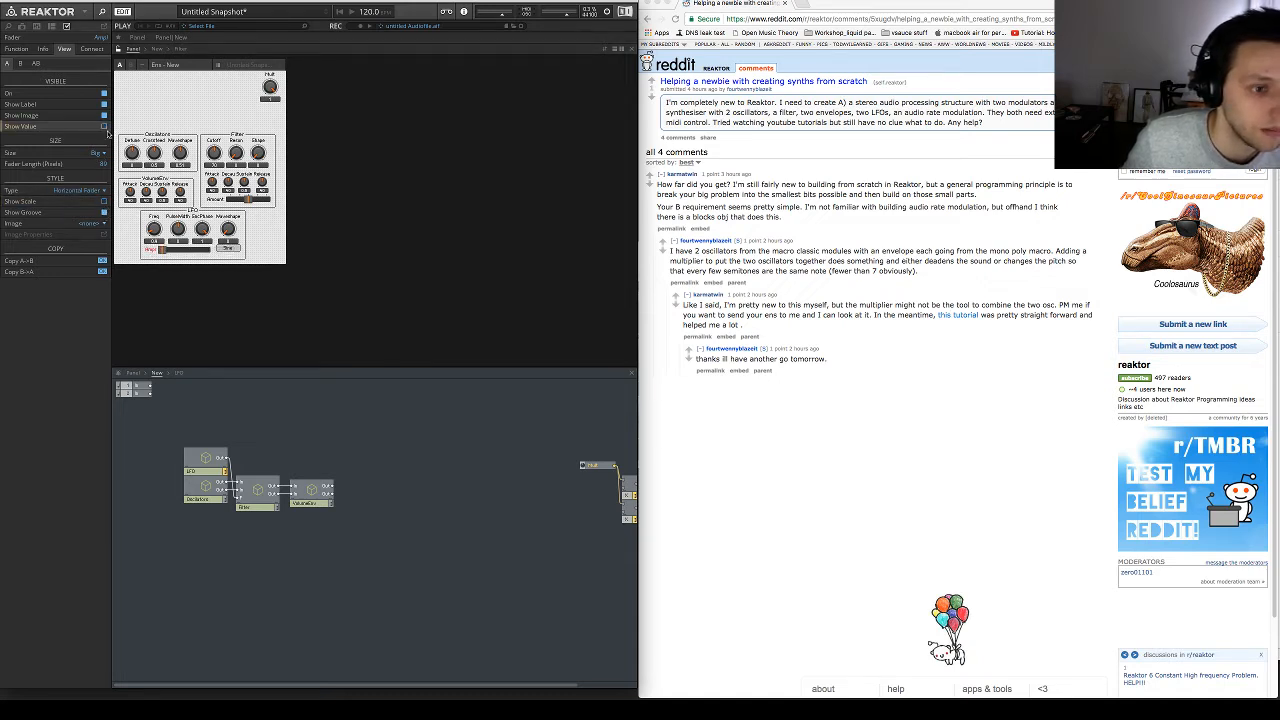
{"action": "left_click", "coordinate": [229, 250]}
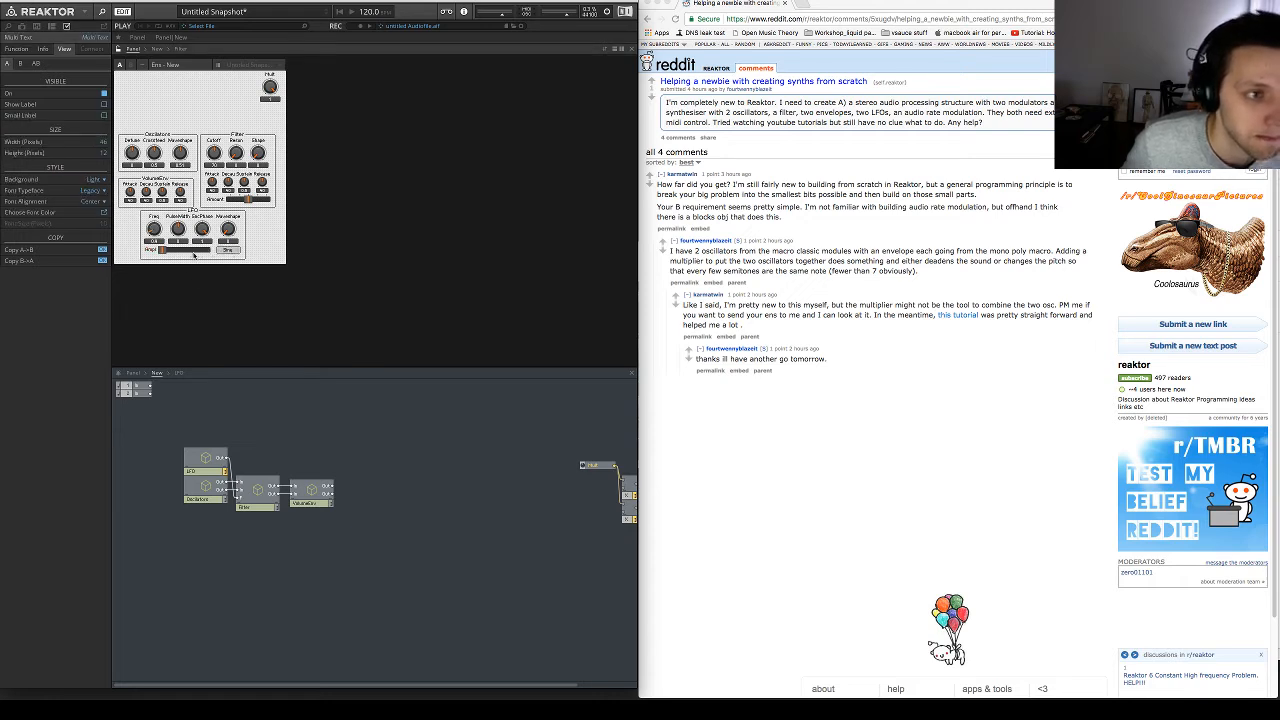
Set the Ampl fader's mouse resolution to match its fader length in pixels
{"action": "left_click", "coordinate": [194, 252]}
{"action": "left_click", "coordinate": [16, 49]}
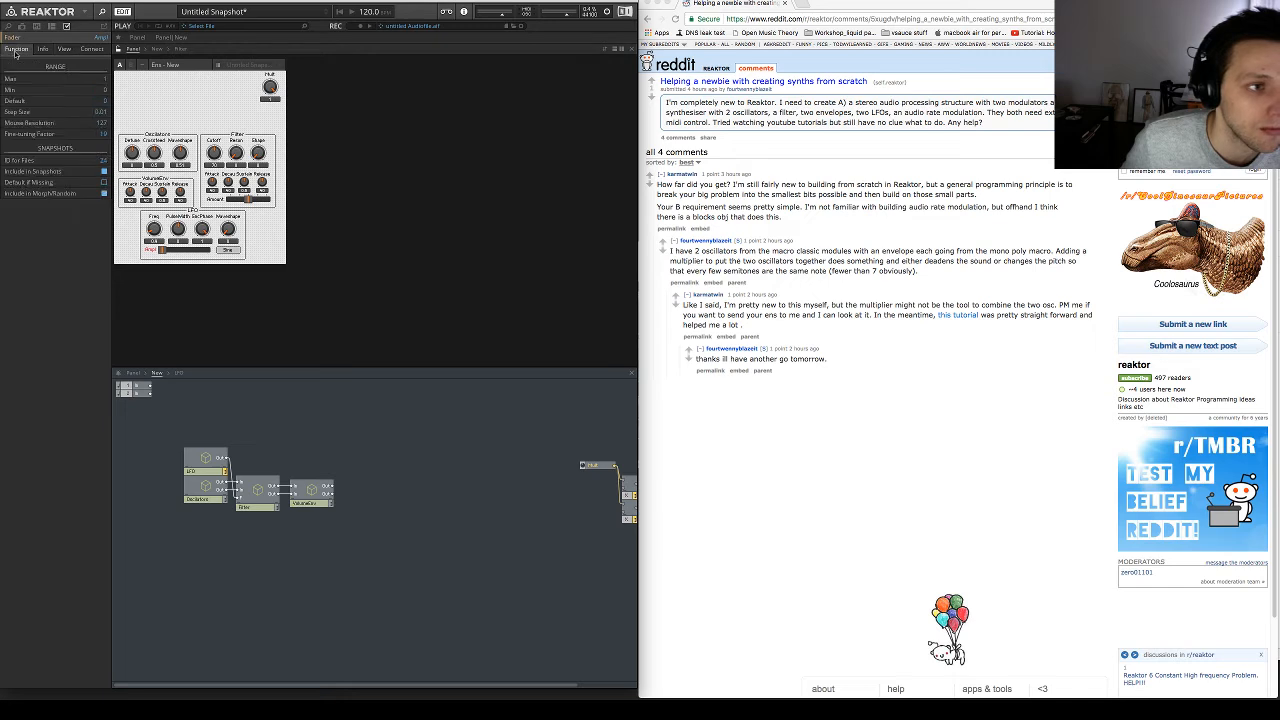
{"action": "left_click", "coordinate": [64, 49]}
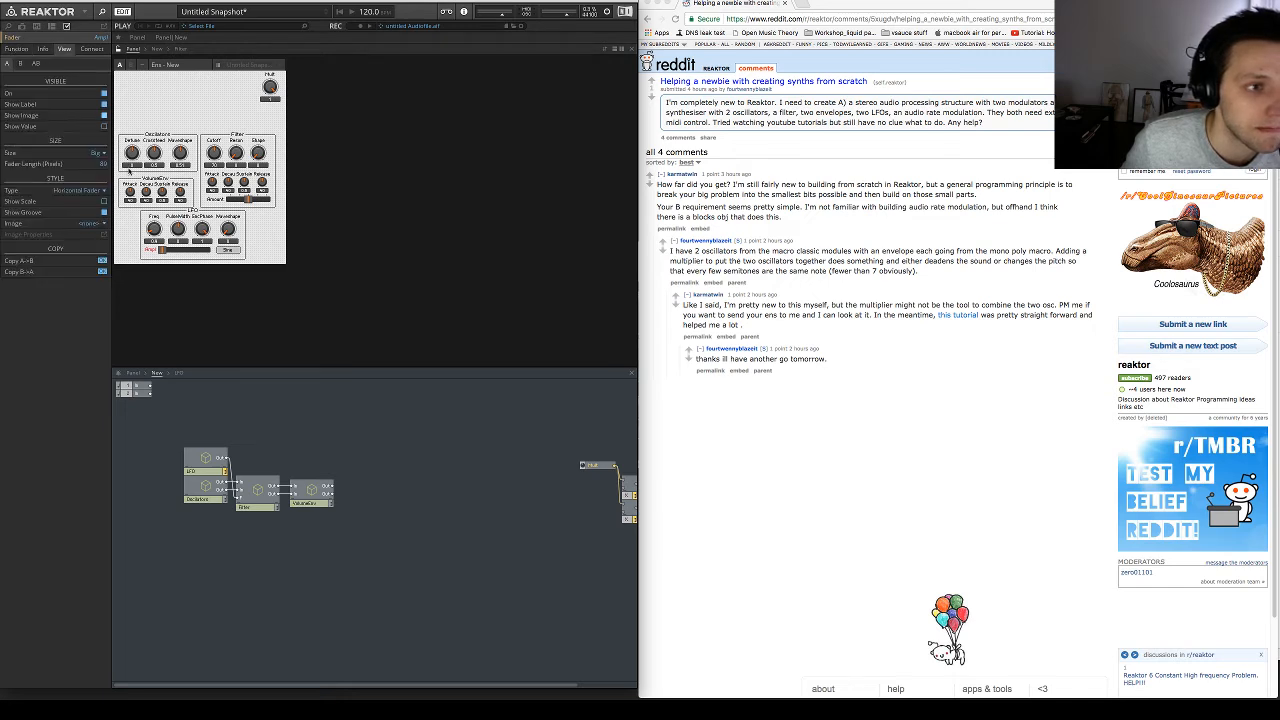
{"action": "left_click", "coordinate": [17, 51]}
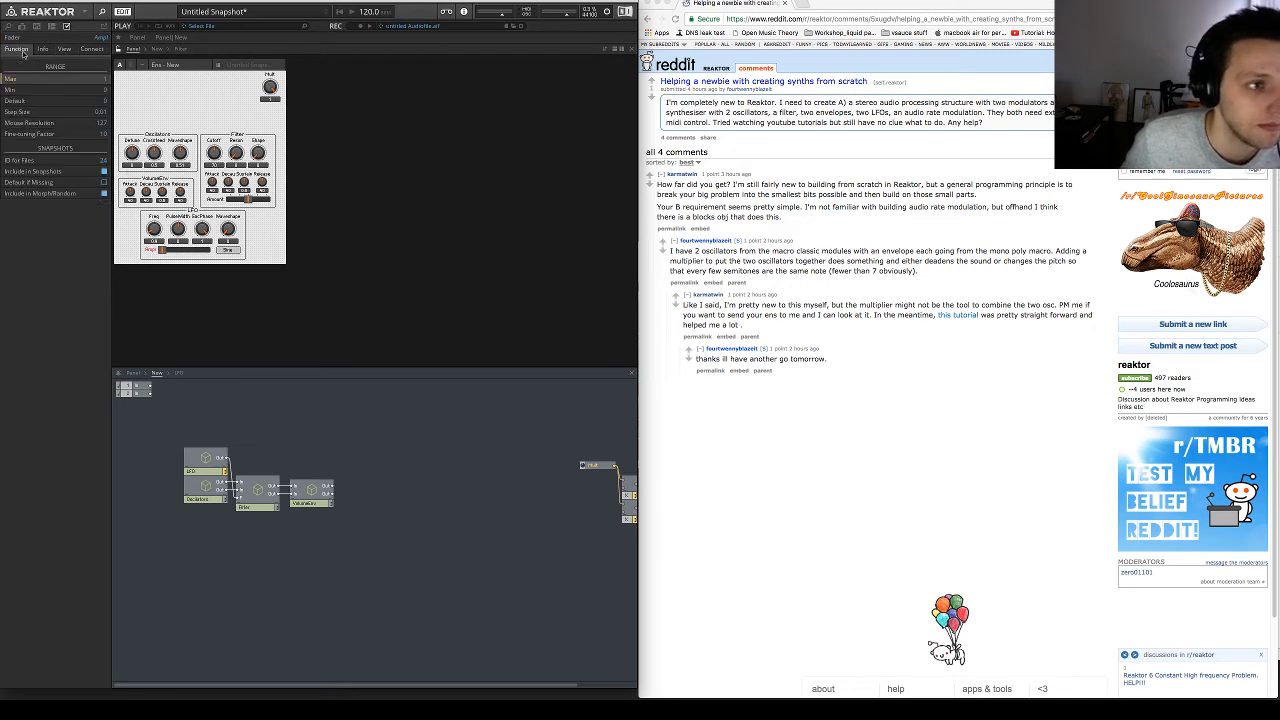
{"action": "left_click", "coordinate": [101, 122]}
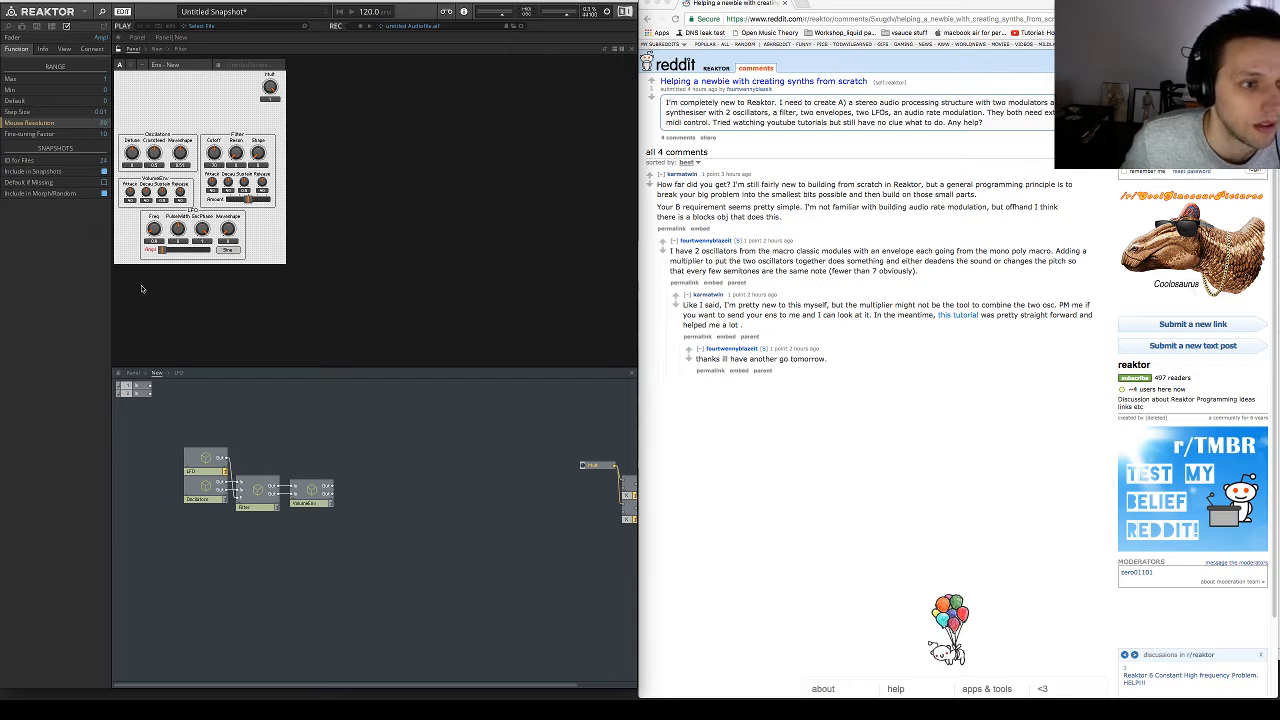
{"action": "left_click_drag", "start_coordinate": [162, 252], "coordinate": [134, 261]}
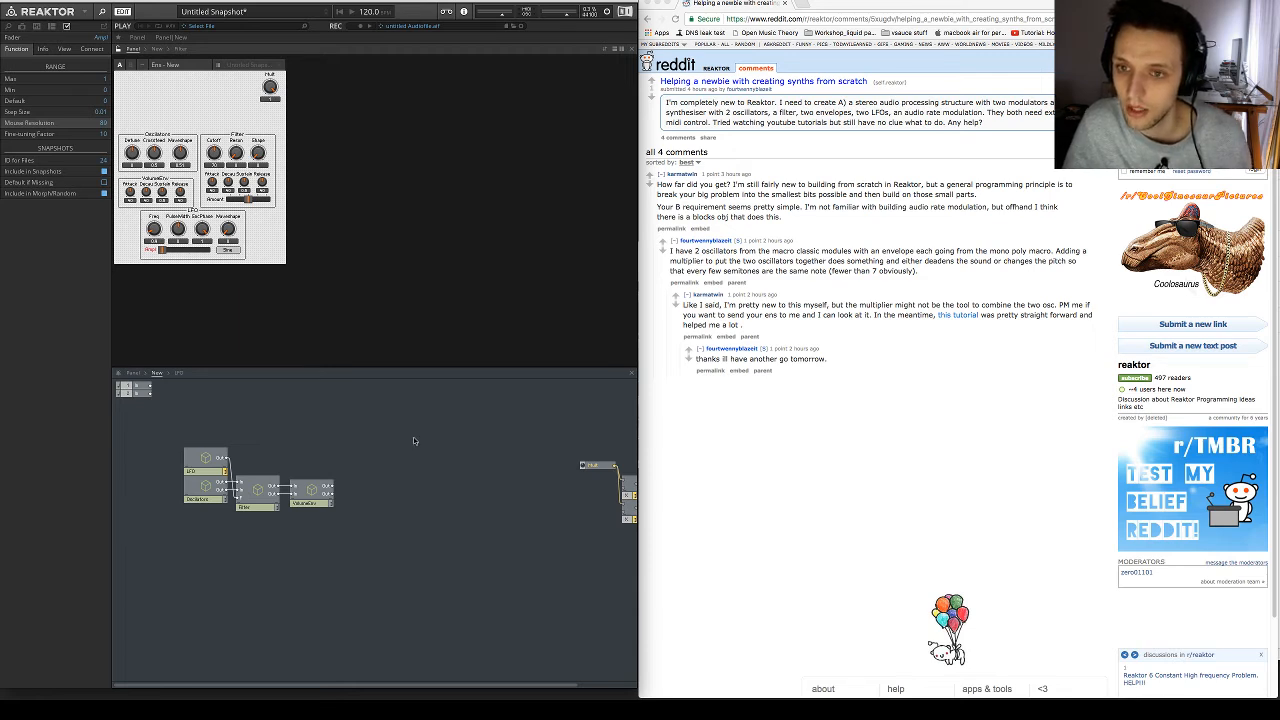
Duplicate the LFO macro below VolumeEnv in the structure and place the two LFO panels side by side
{"action": "left_click_drag", "start_coordinate": [196, 459], "coordinate": [311, 529]}
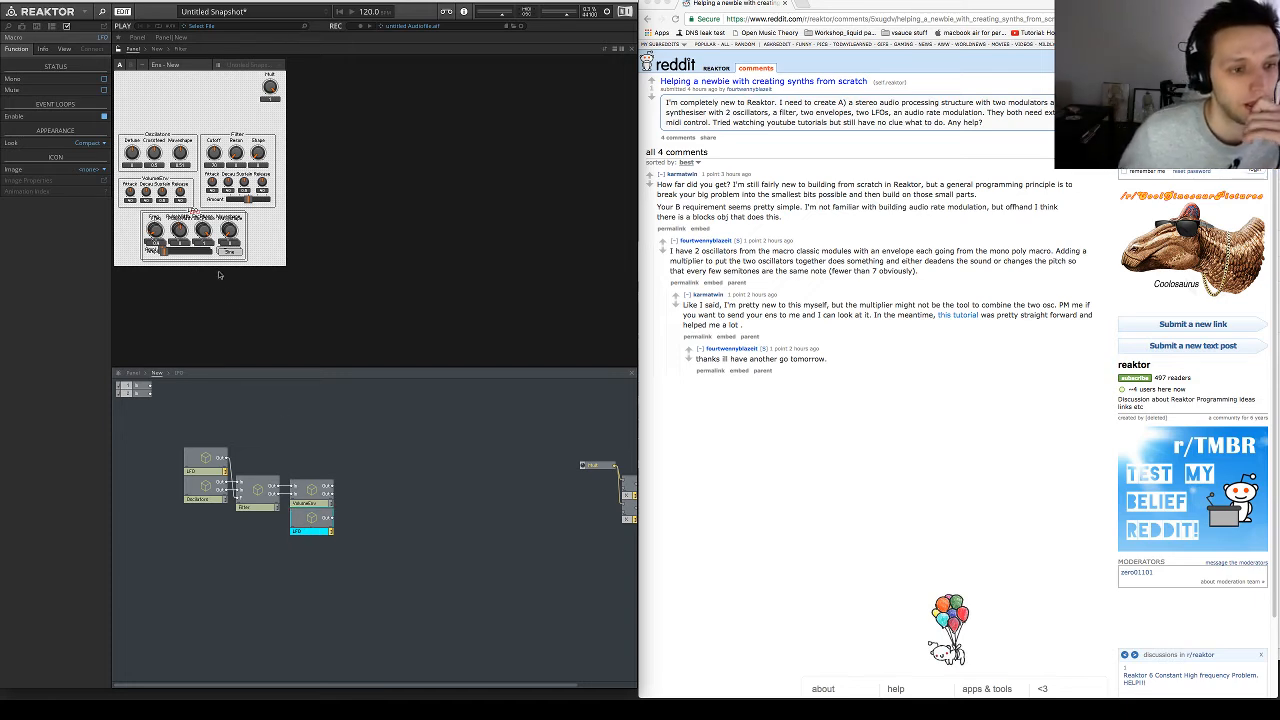
{"action": "left_click_drag", "start_coordinate": [193, 211], "coordinate": [303, 213]}
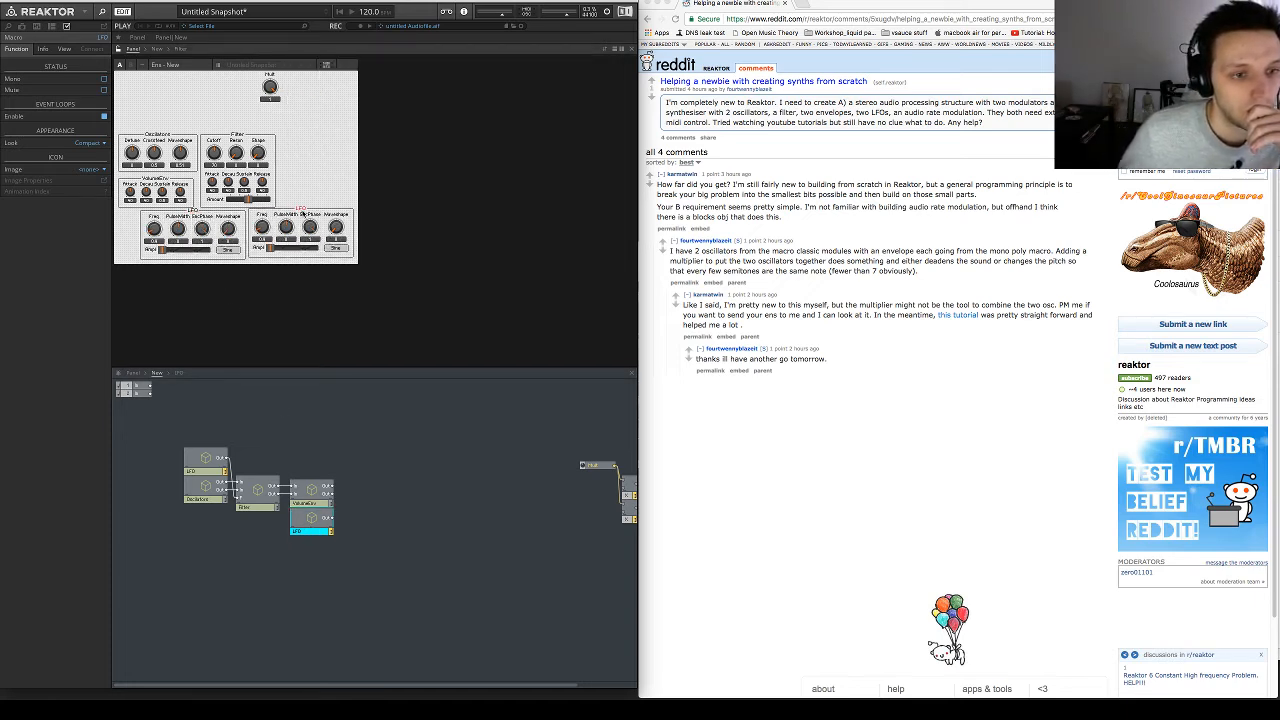
{"action": "left_click_drag", "start_coordinate": [193, 211], "coordinate": [171, 211]}
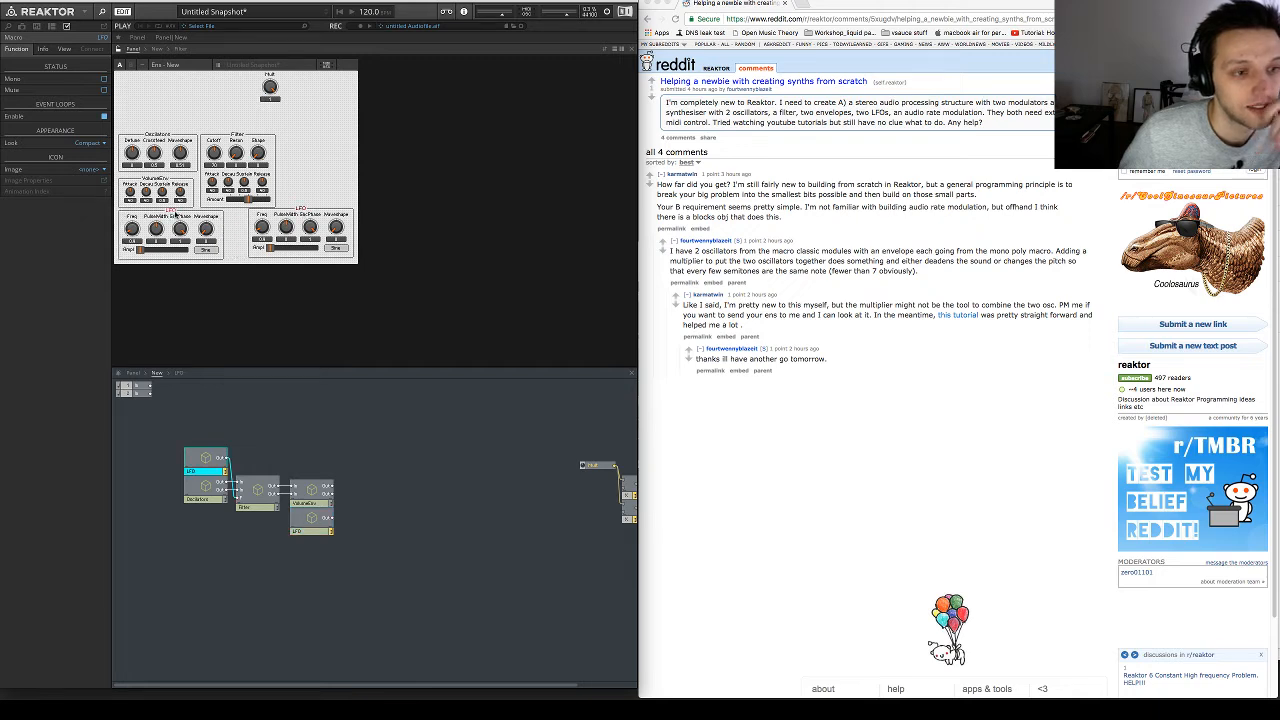
{"action": "left_click_drag", "start_coordinate": [299, 213], "coordinate": [280, 213]}
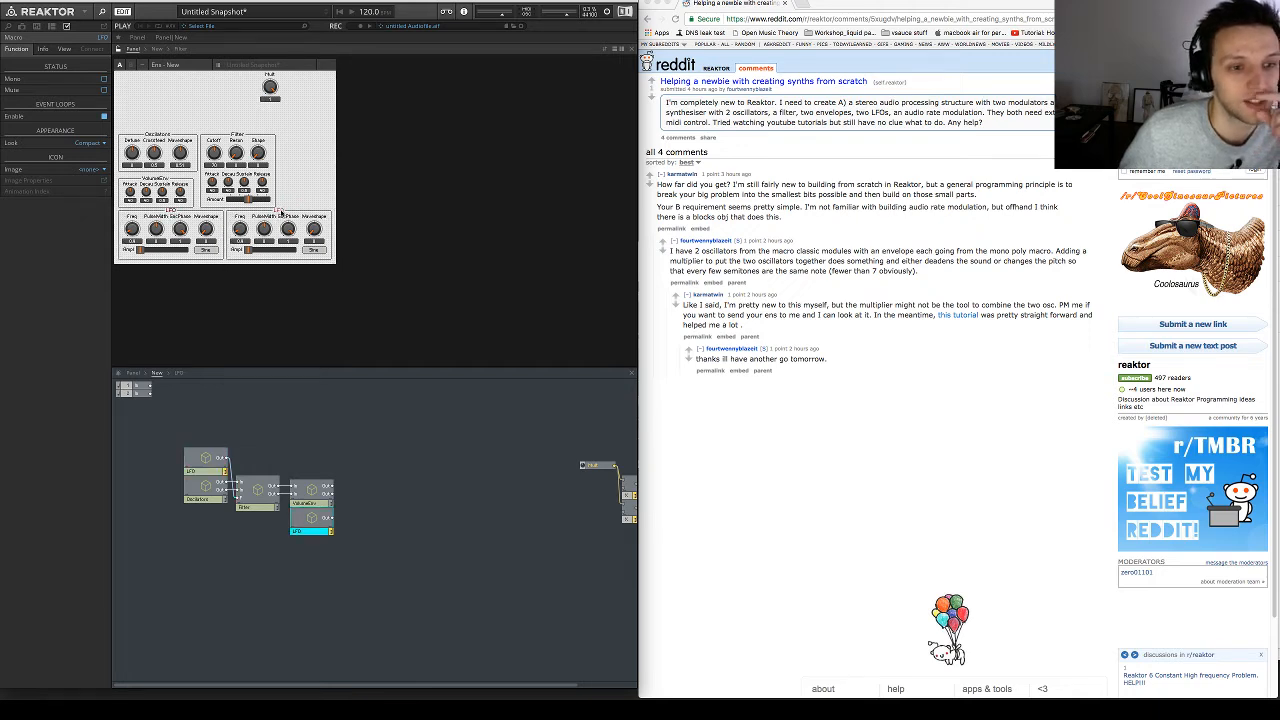
Inside the duplicate LFO, replace the smoother and Out port with an IC Send module wired to the Selector's output
{"action": "double_click", "coordinate": [312, 530]}
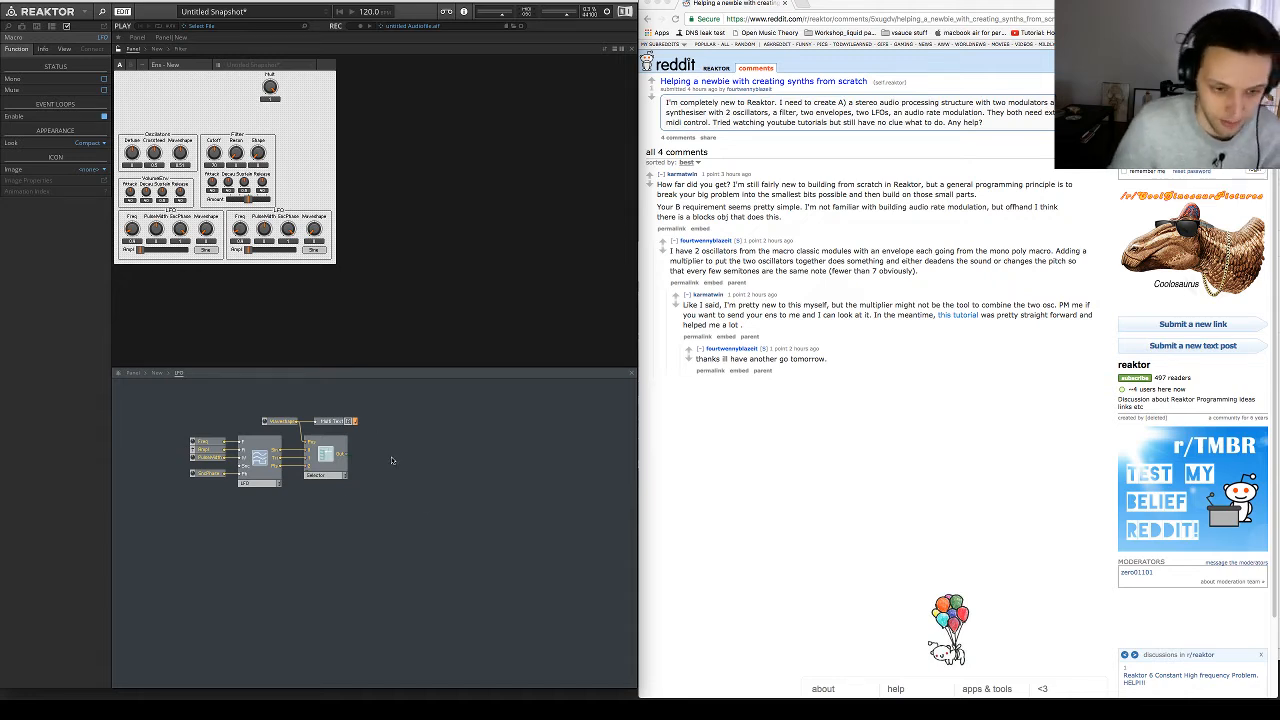
{"action": "right_click", "coordinate": [387, 455]}
{"action": "mouse_move", "coordinate": [420, 461]}
{"action": "mouse_move", "coordinate": [508, 461]}
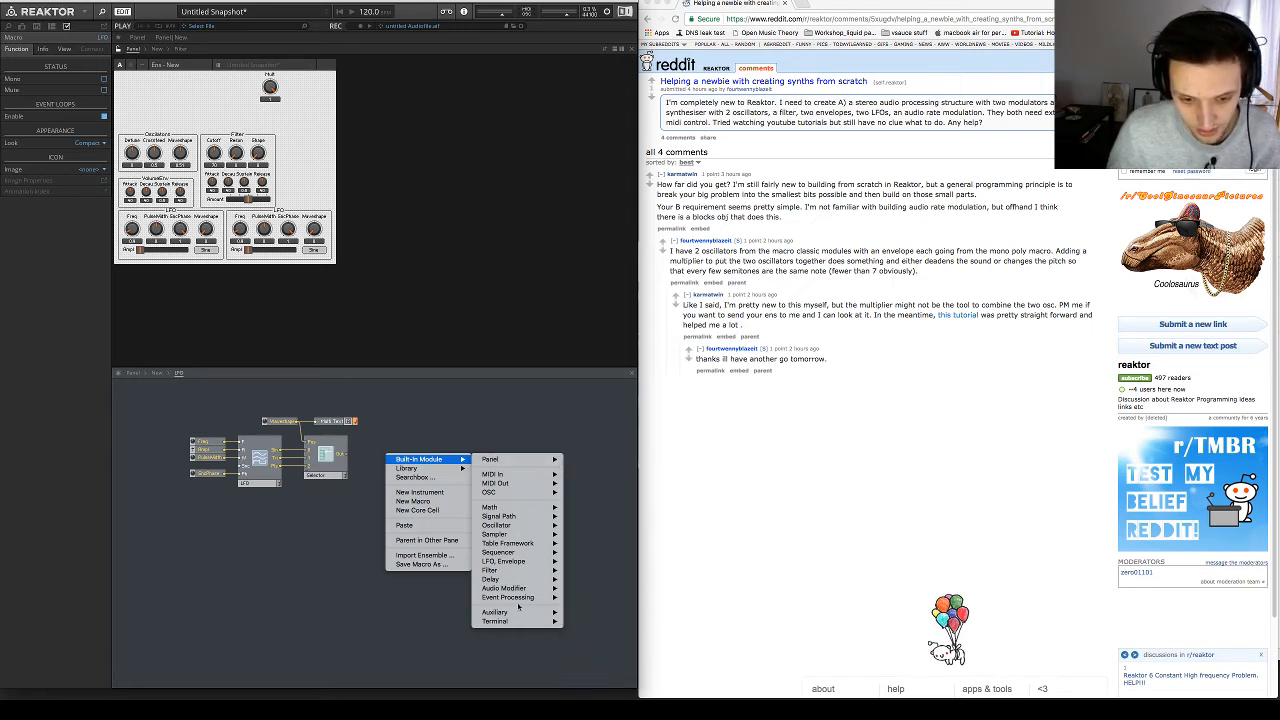
{"action": "mouse_move", "coordinate": [535, 613]}
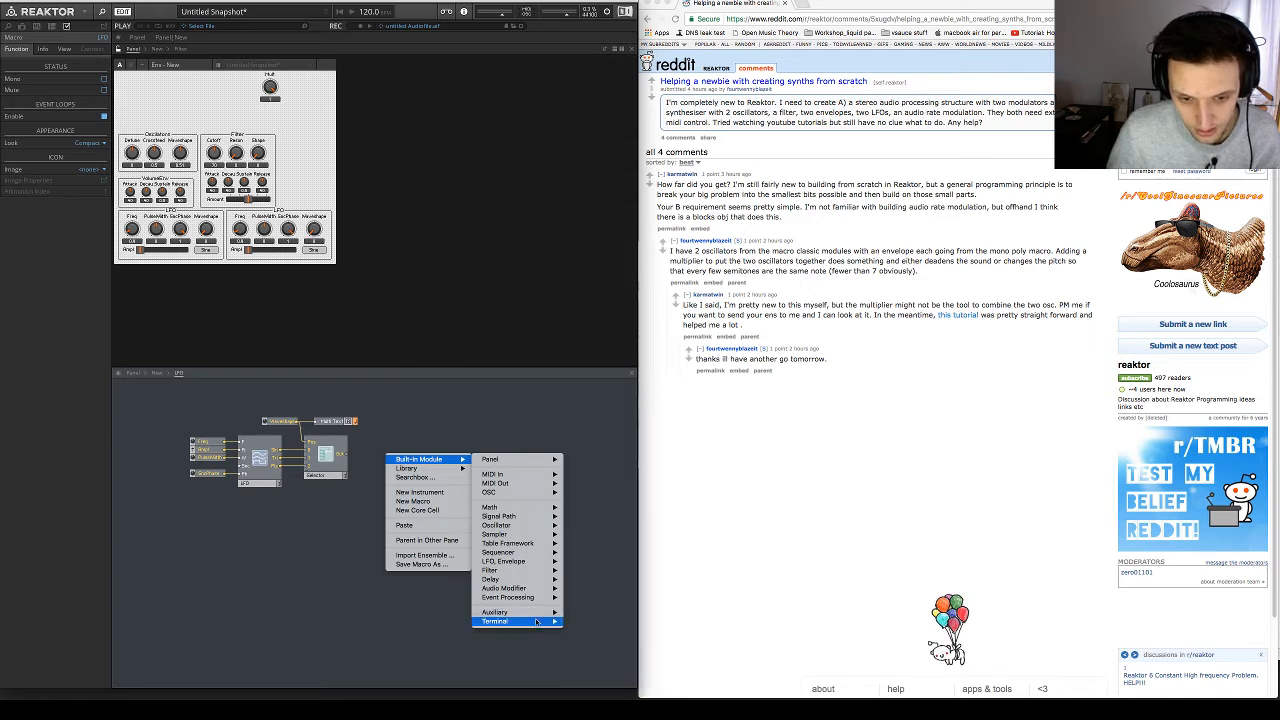
{"action": "left_click", "coordinate": [603, 665]}
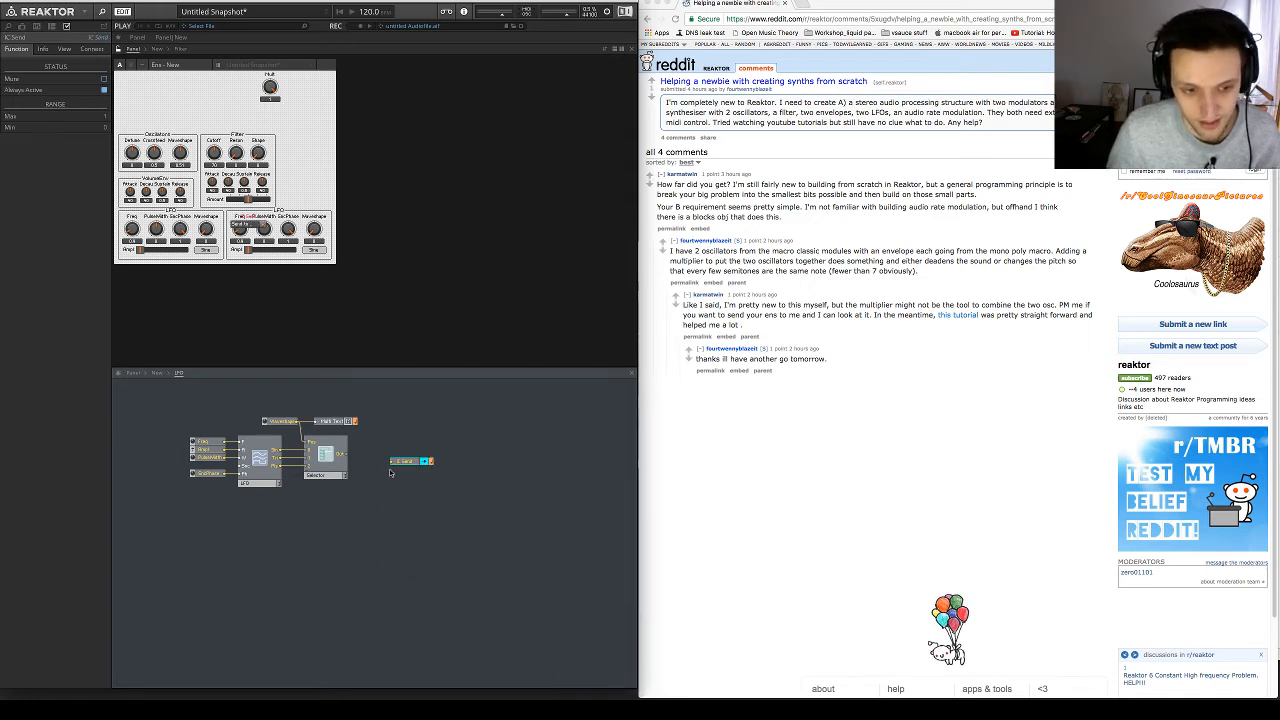
{"action": "left_click_drag", "start_coordinate": [343, 456], "coordinate": [378, 456]}
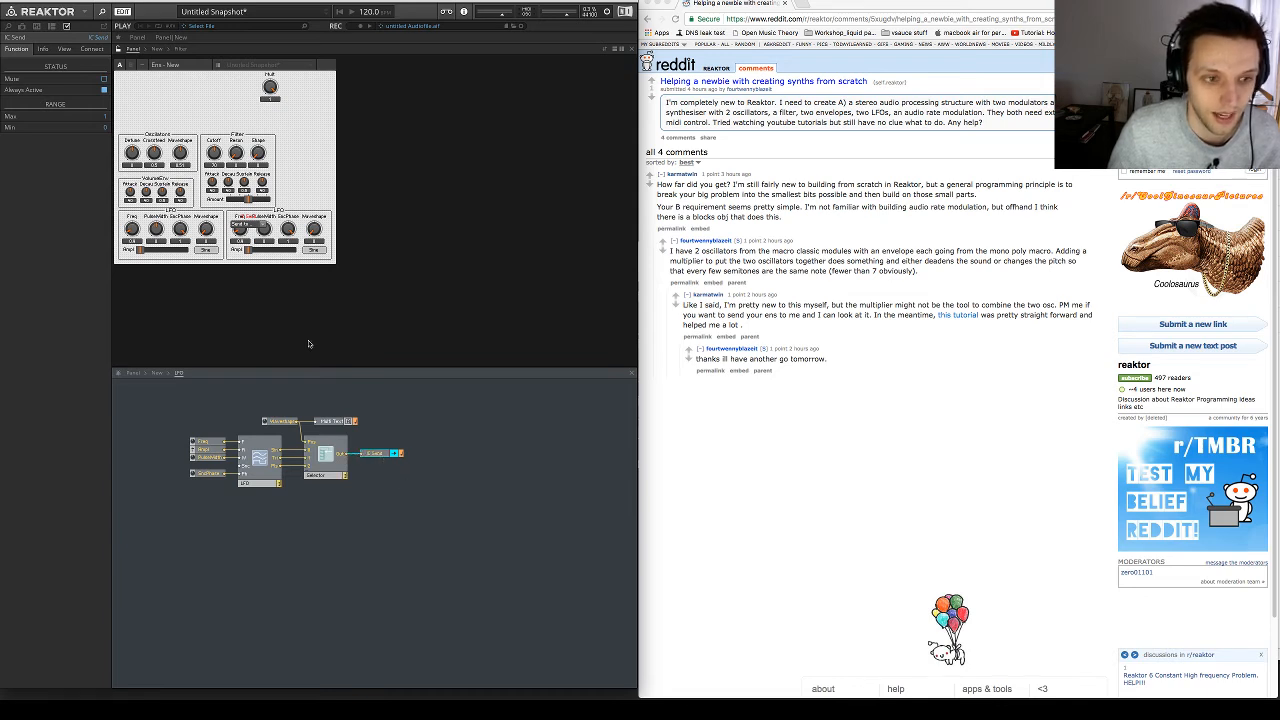
Place the IC Send control beneath the second LFO's waveform display and hide its label
{"action": "left_click_drag", "start_coordinate": [254, 224], "coordinate": [310, 261]}
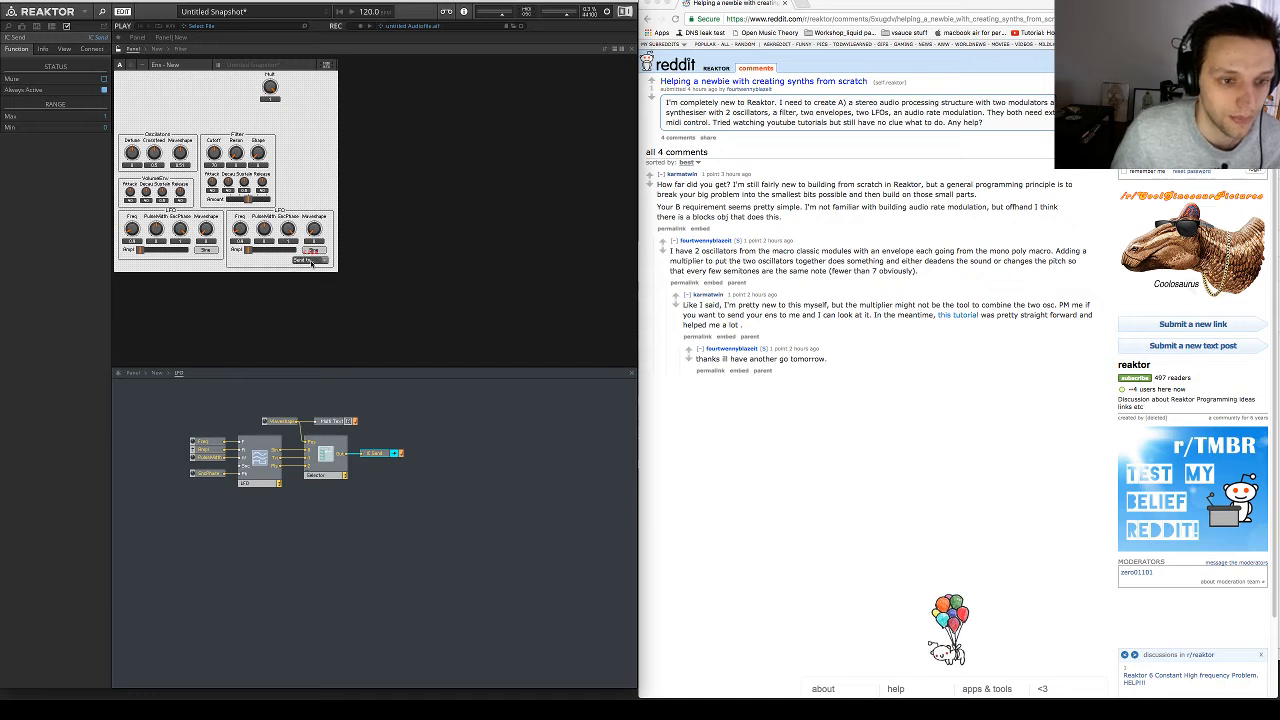
{"action": "left_click", "coordinate": [64, 50]}
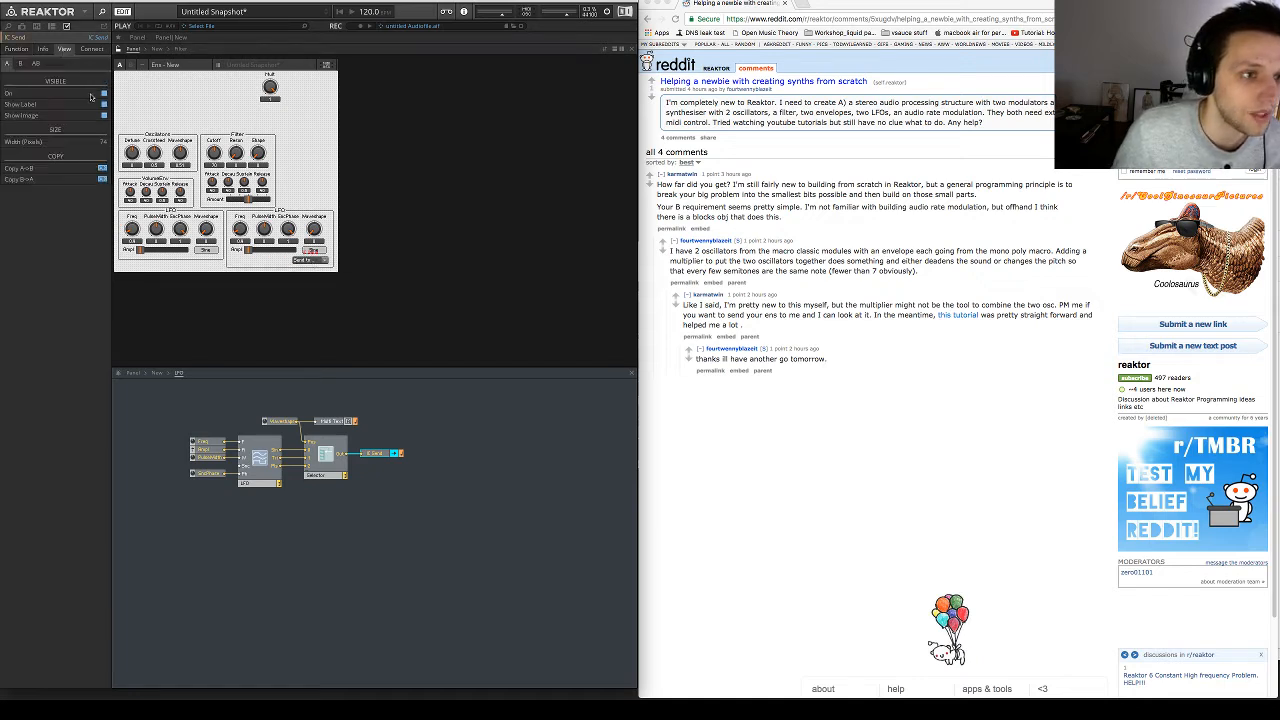
{"action": "left_click", "coordinate": [103, 104]}
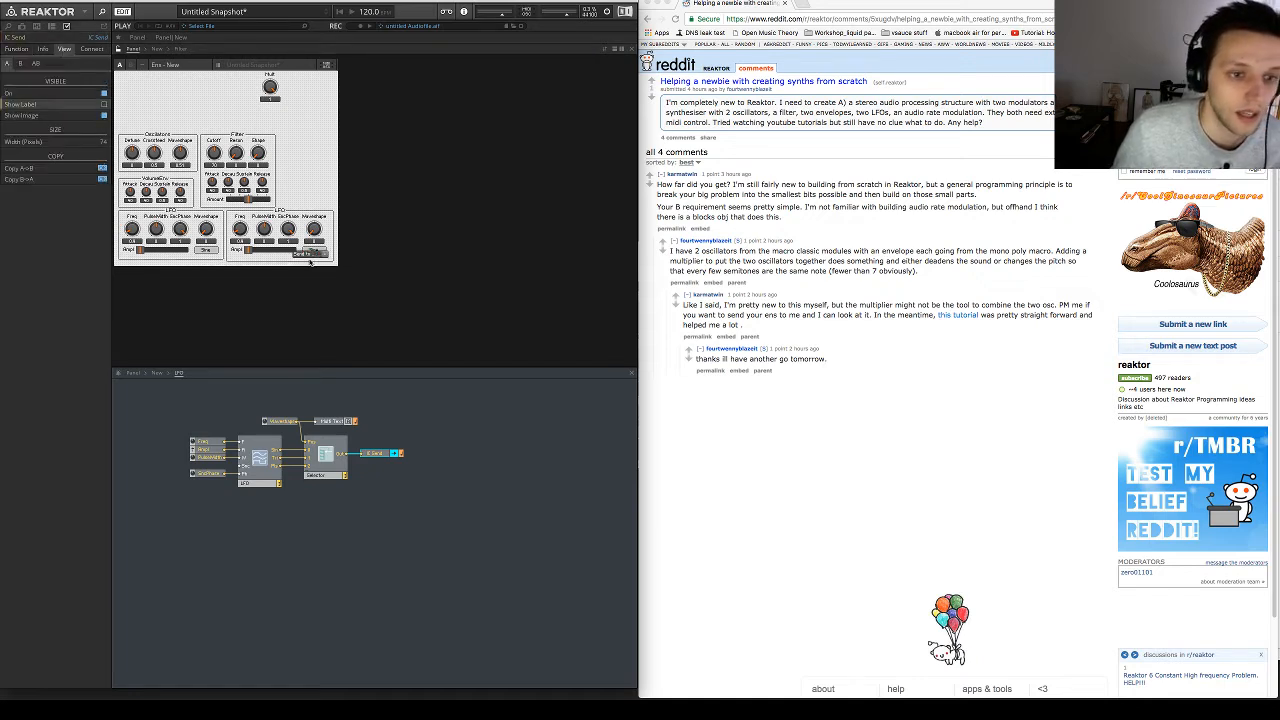
{"action": "left_click_drag", "start_coordinate": [309, 260], "coordinate": [308, 265]}
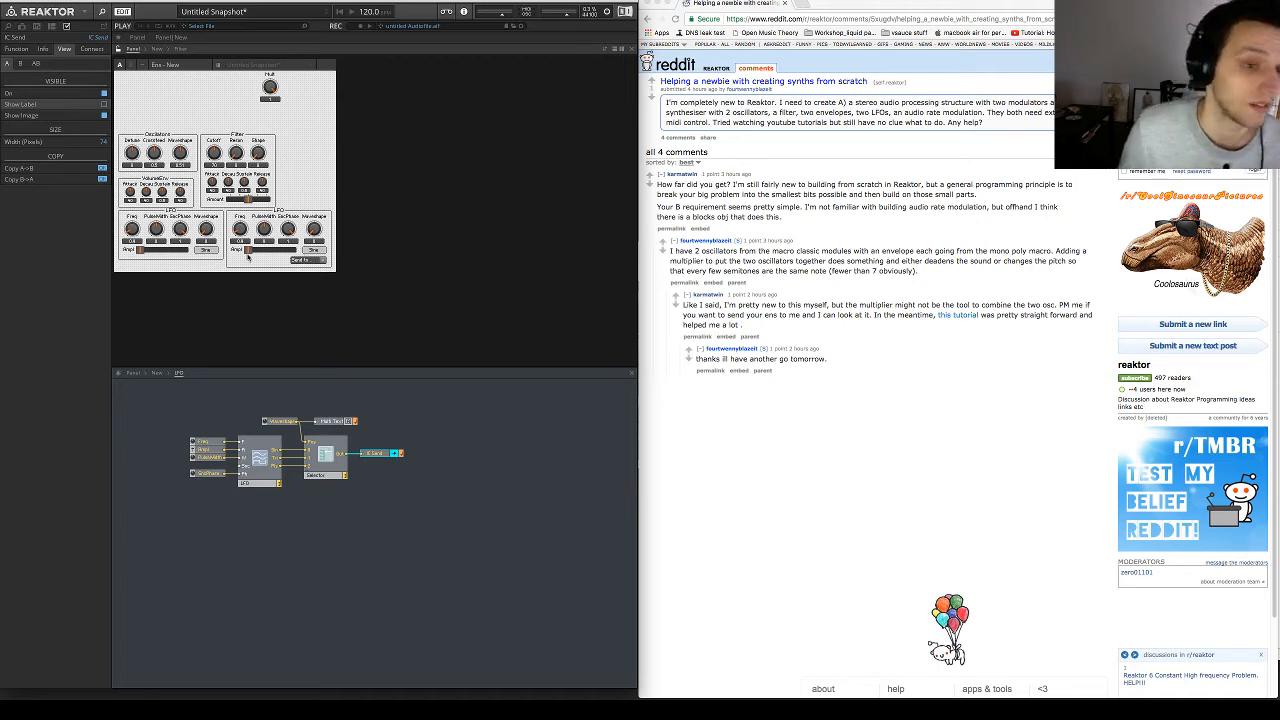
Exclude the second LFO's Freq, PulseWidth, ExtPhase and Waveshape knobs from the IC Send menu
{"action": "left_click", "coordinate": [240, 229]}
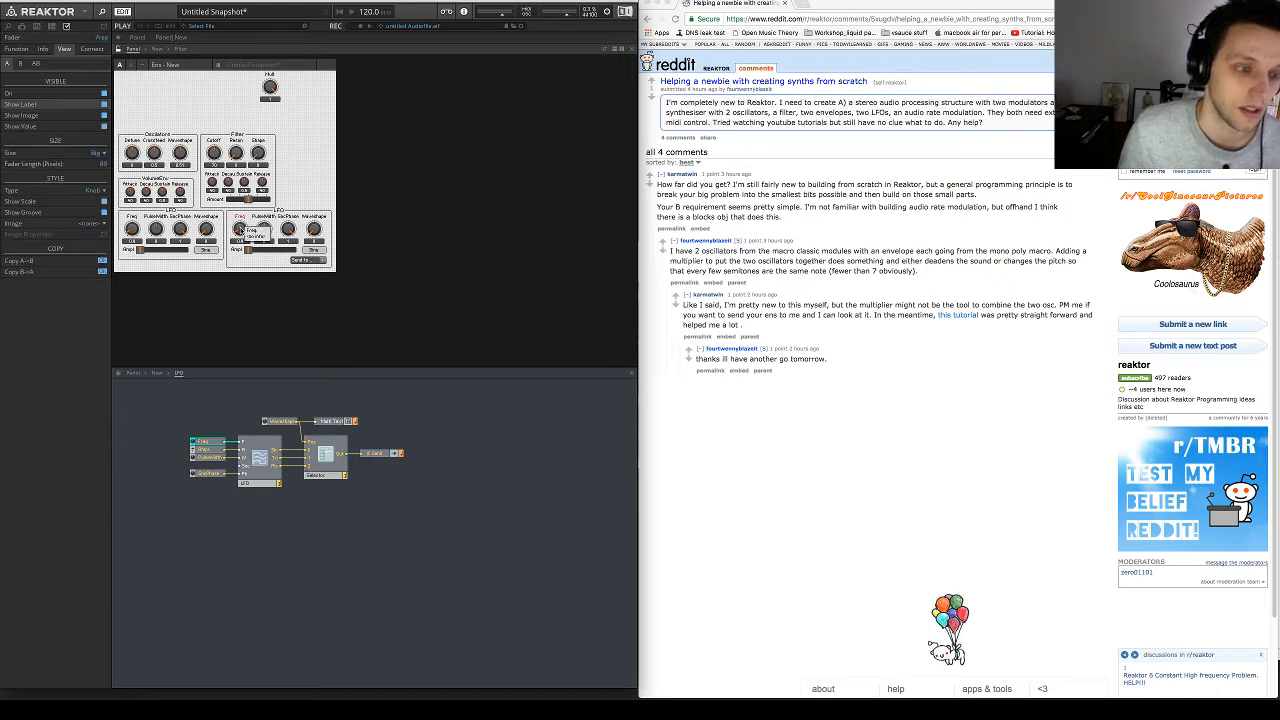
{"action": "left_click", "coordinate": [85, 51]}
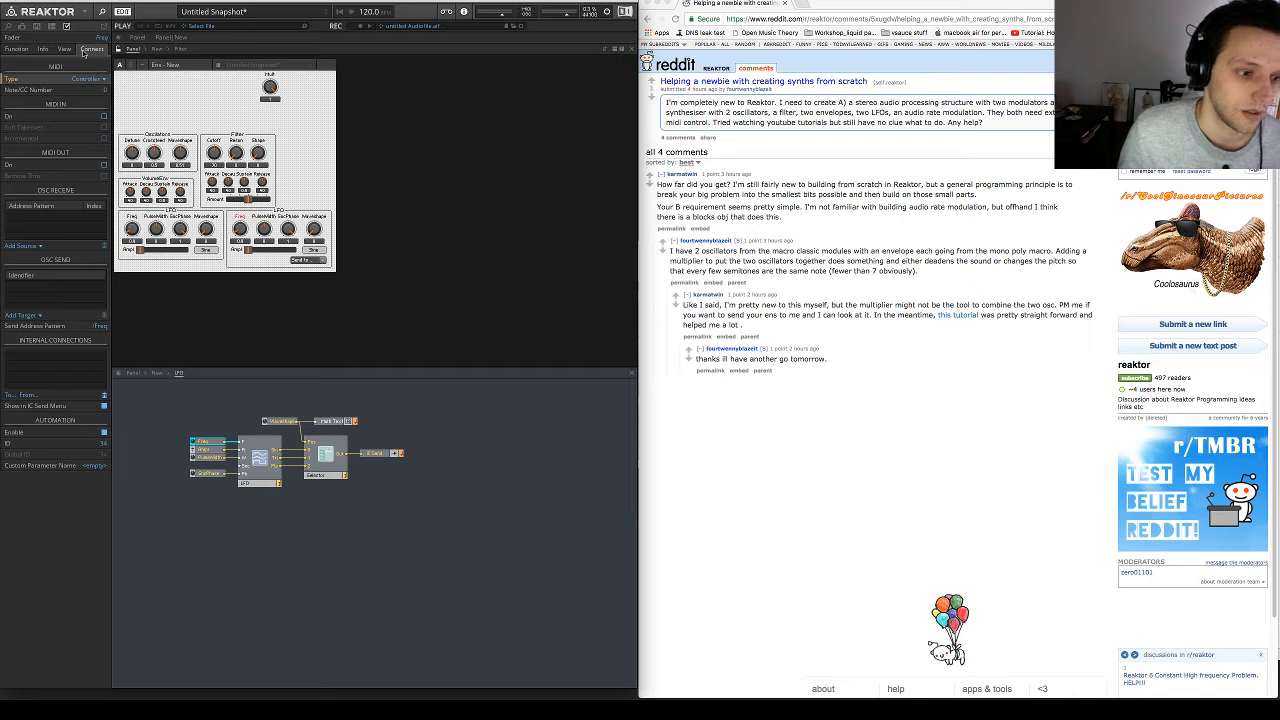
{"action": "left_click", "coordinate": [104, 407]}
{"action": "left_click", "coordinate": [264, 230]}
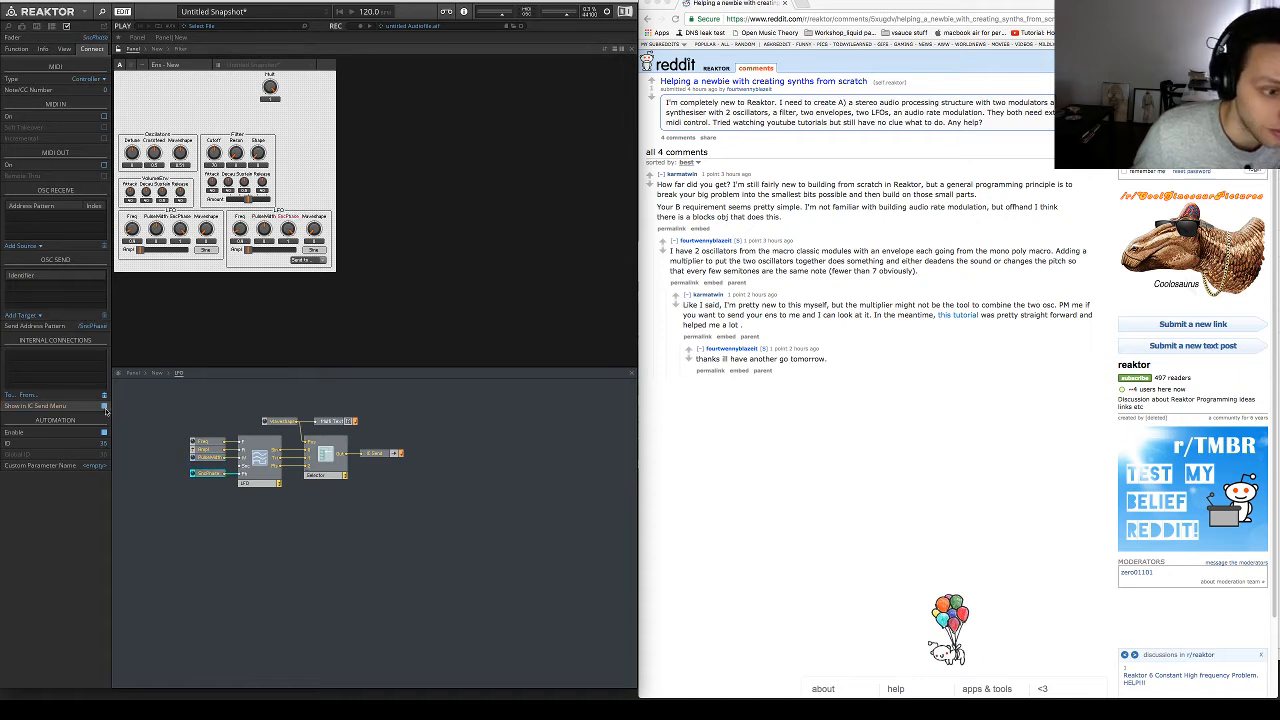
{"action": "left_click", "coordinate": [294, 244]}
{"action": "left_click", "coordinate": [314, 231]}
{"action": "left_click", "coordinate": [104, 407]}
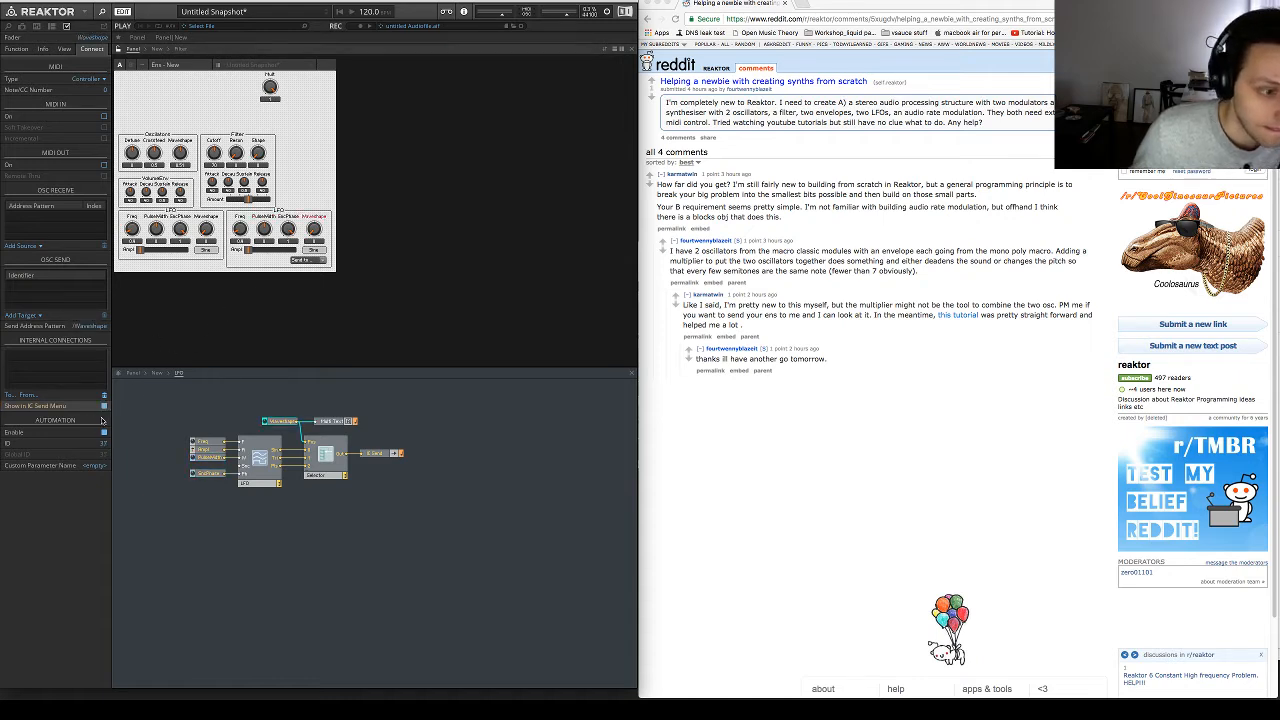
Exclude the second LFO's Ampl fader from the IC Send menu
{"action": "left_click", "coordinate": [313, 251]}
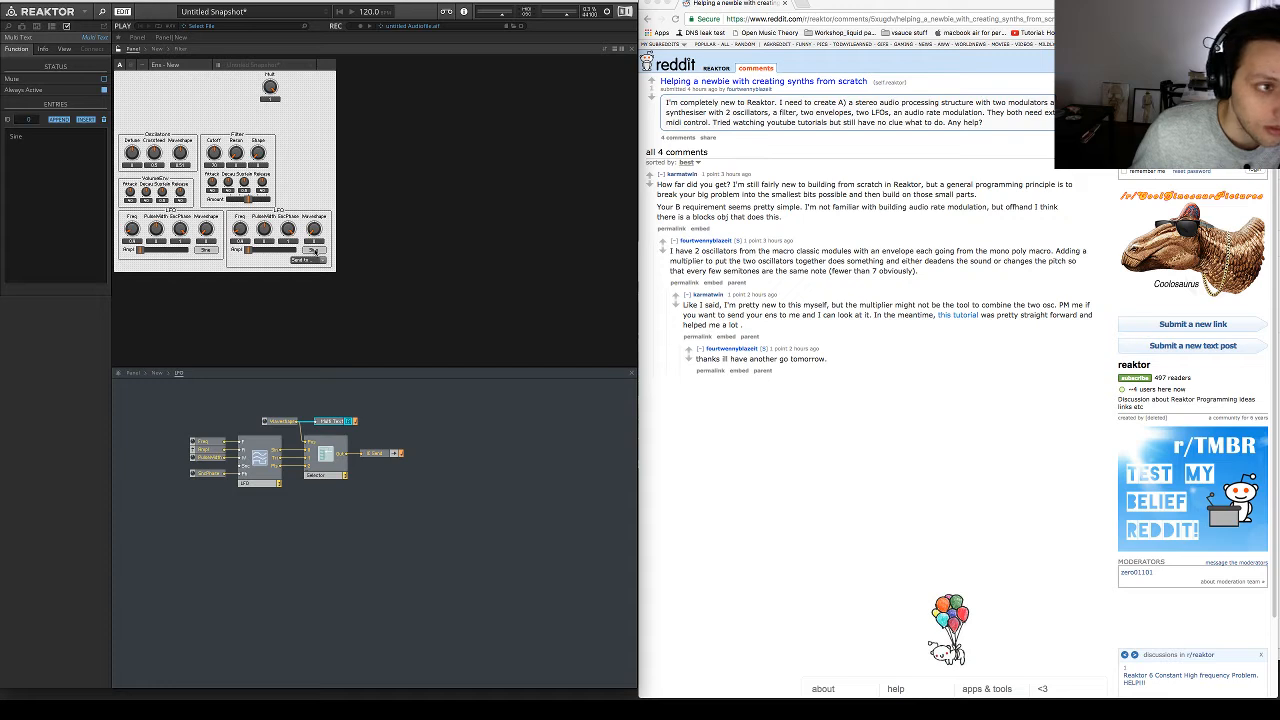
{"action": "left_click", "coordinate": [296, 251]}
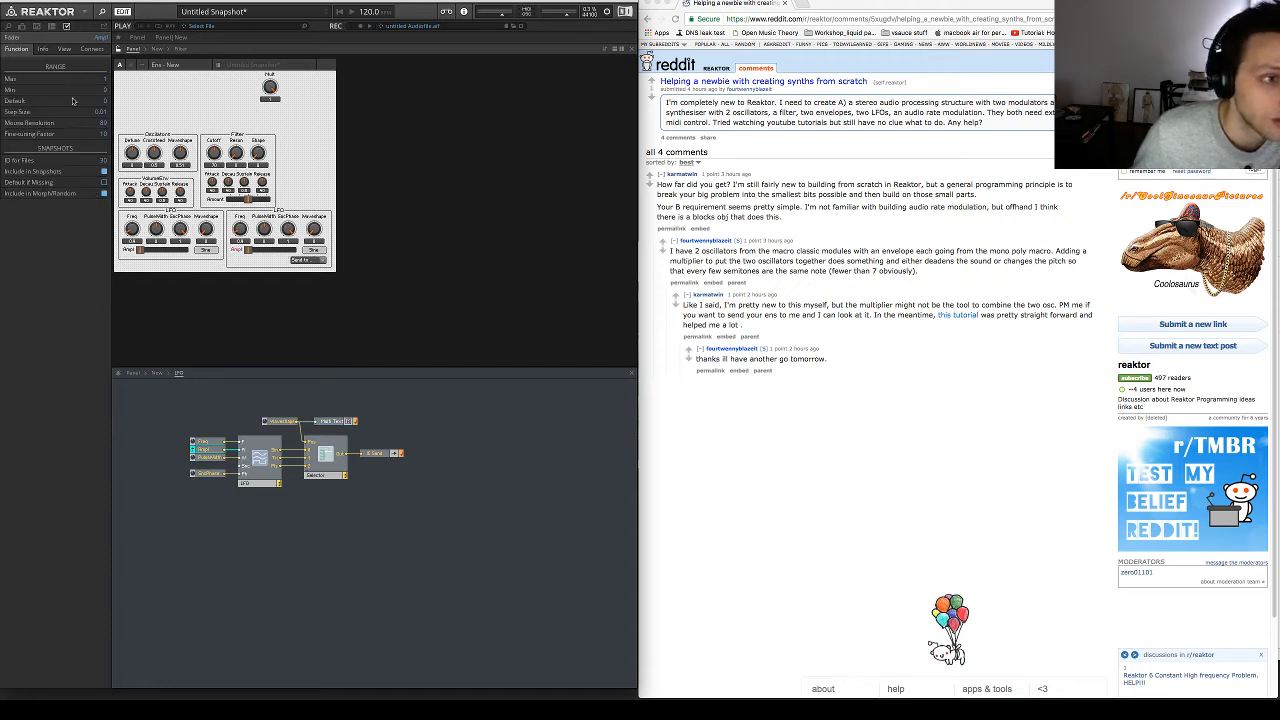
{"action": "left_click", "coordinate": [91, 48]}
{"action": "left_click", "coordinate": [103, 406]}
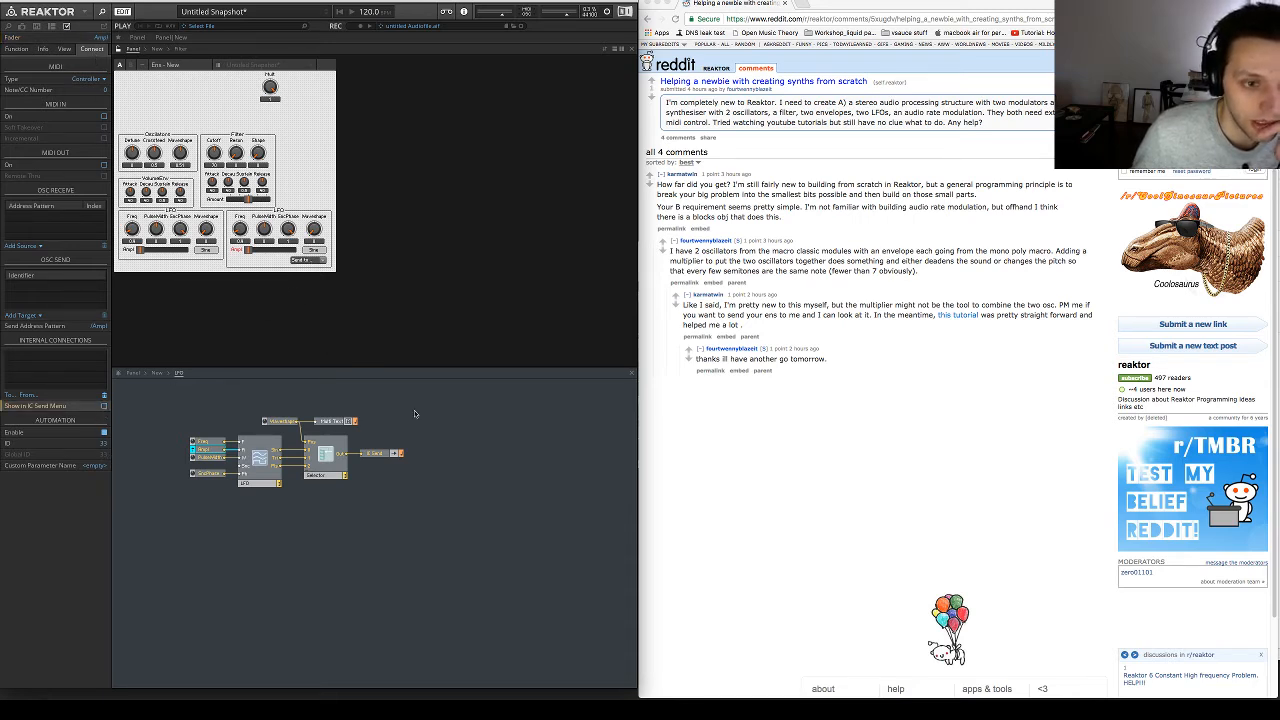
Add a Text module reading "Connect to" to the second LFO and place it beneath the Ampl fader on the panel
{"action": "left_click", "coordinate": [355, 511]}
{"action": "key", "text": "Return"}
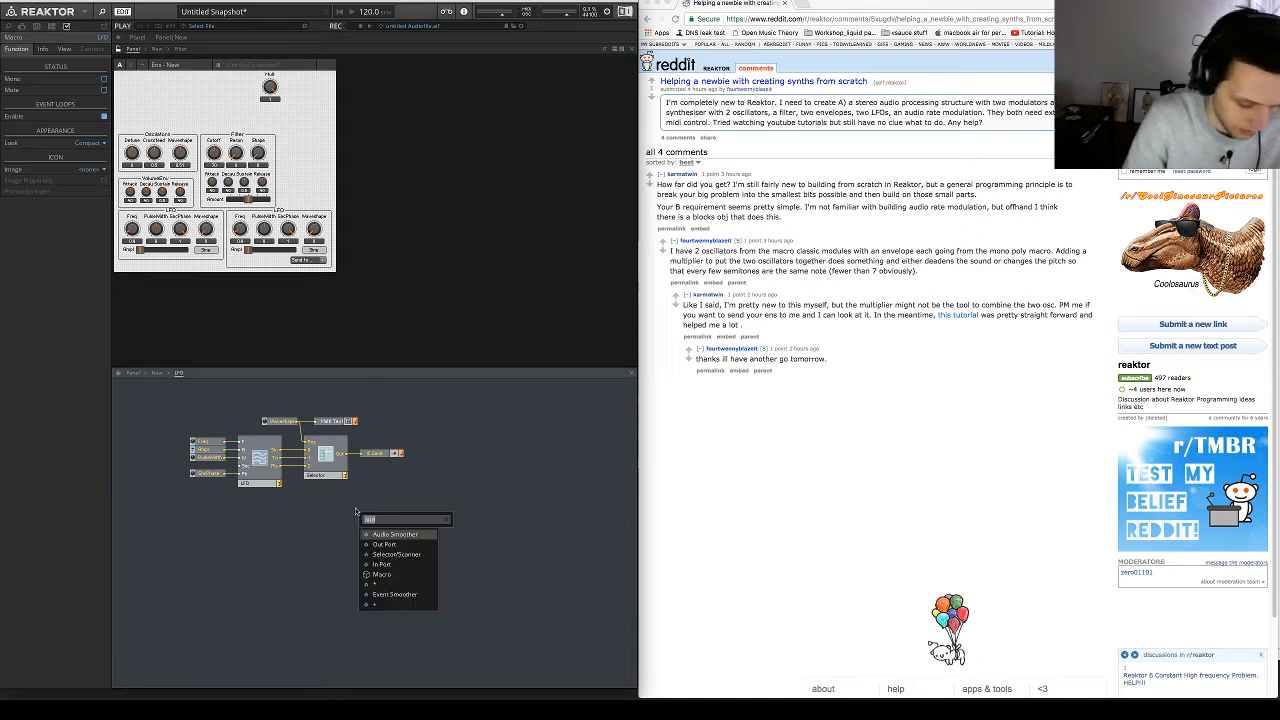
{"action": "type", "text": "text"}
{"action": "key", "text": "Down"}
{"action": "key", "text": "Return"}
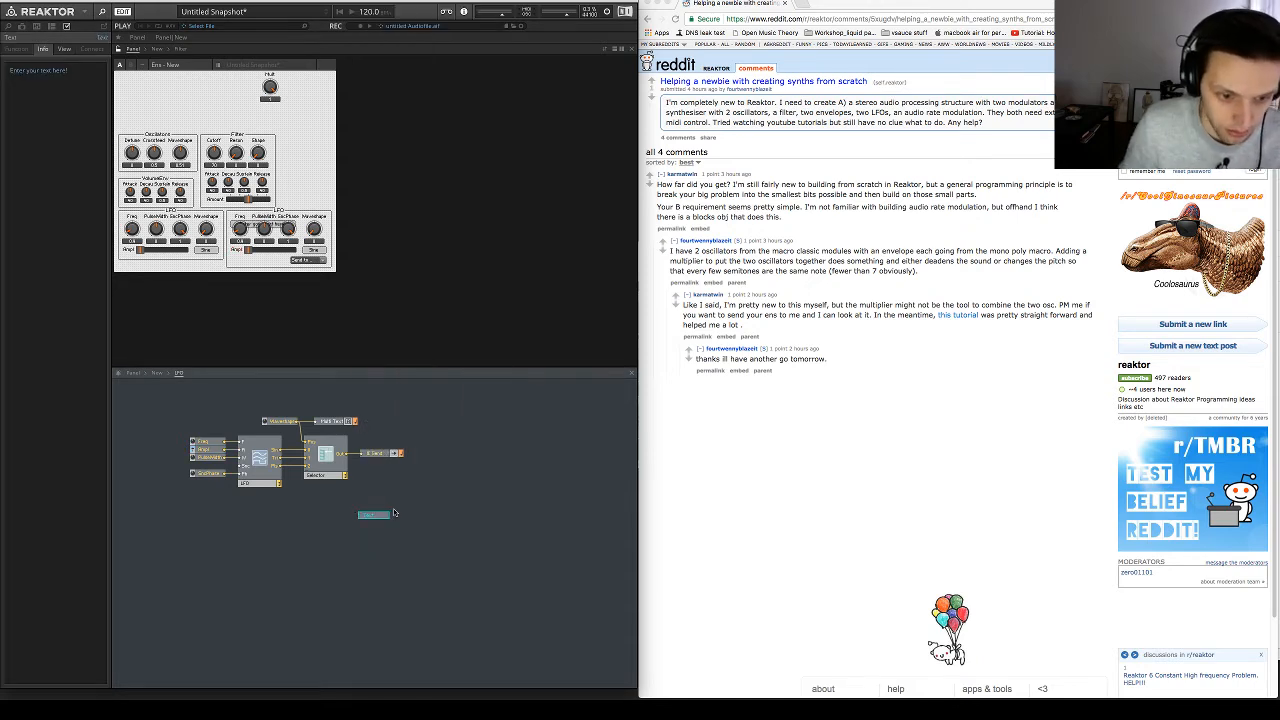
{"action": "left_click_drag", "start_coordinate": [380, 514], "coordinate": [348, 515]}
{"action": "left_click_drag", "start_coordinate": [250, 226], "coordinate": [252, 268]}
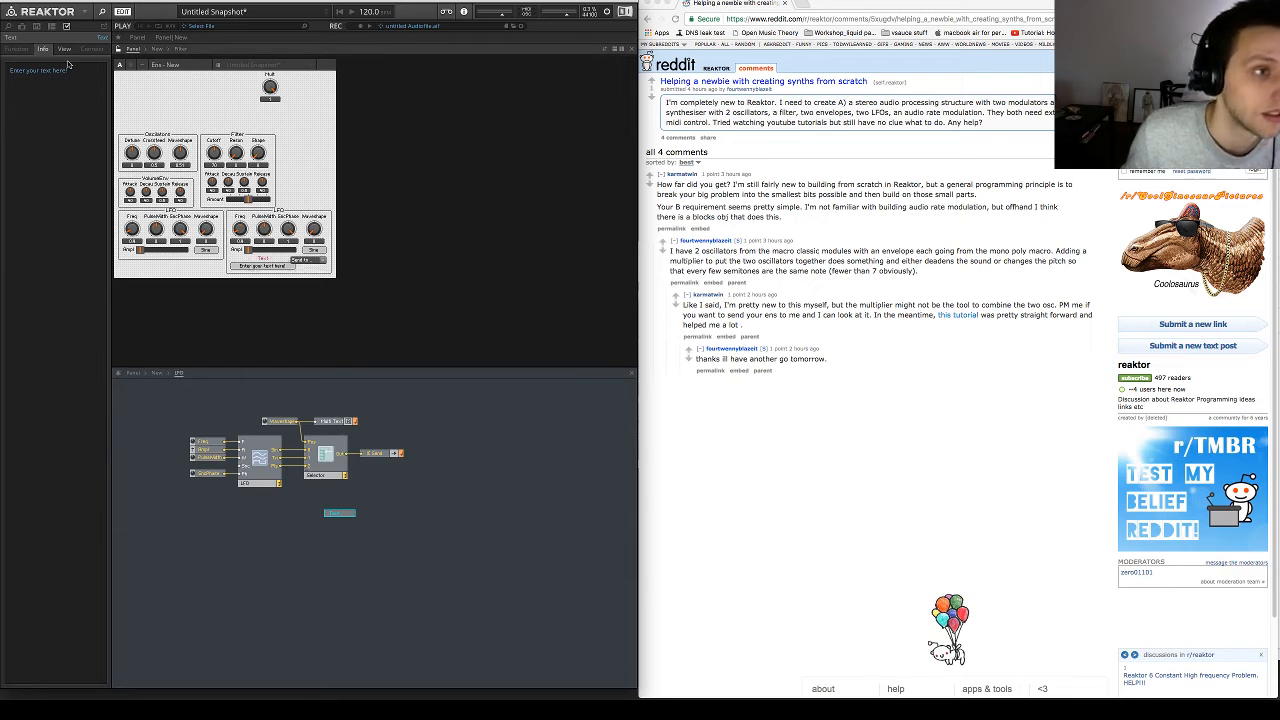
{"action": "left_click_drag", "start_coordinate": [76, 72], "coordinate": [6, 72]}
{"action": "key", "text": "BackSpace"}
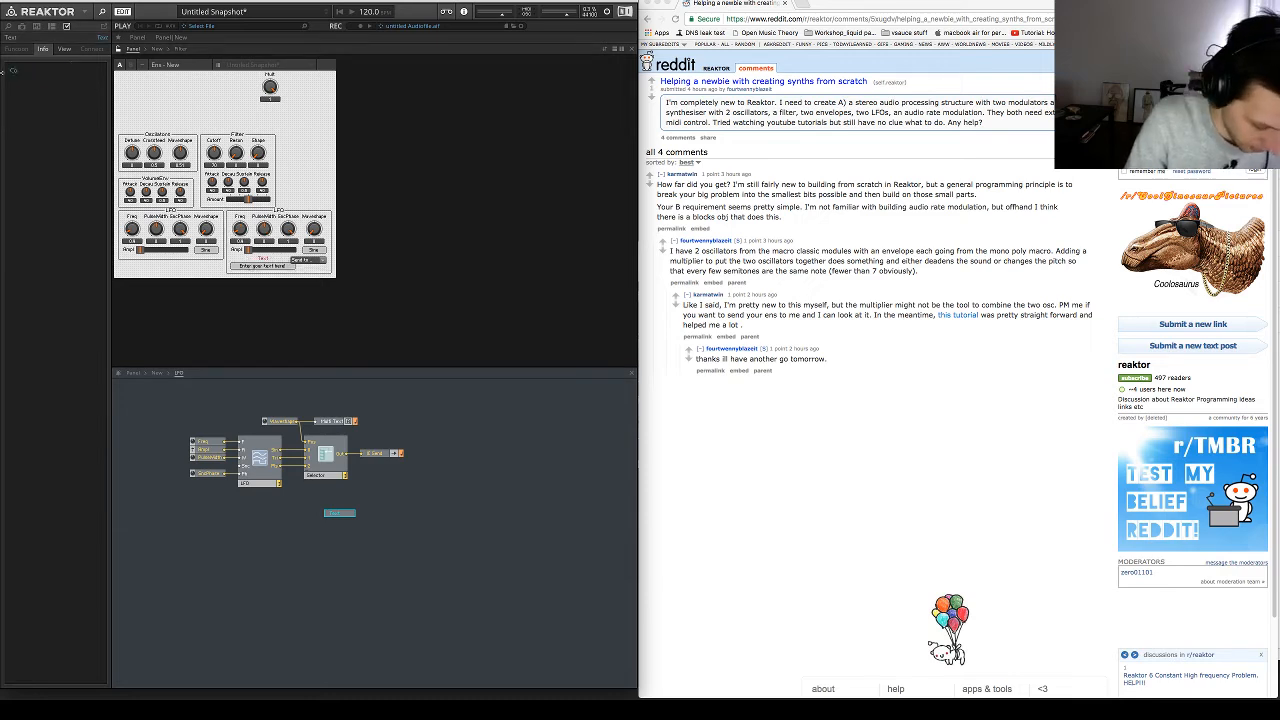
{"action": "type", "text": "Connect to"}
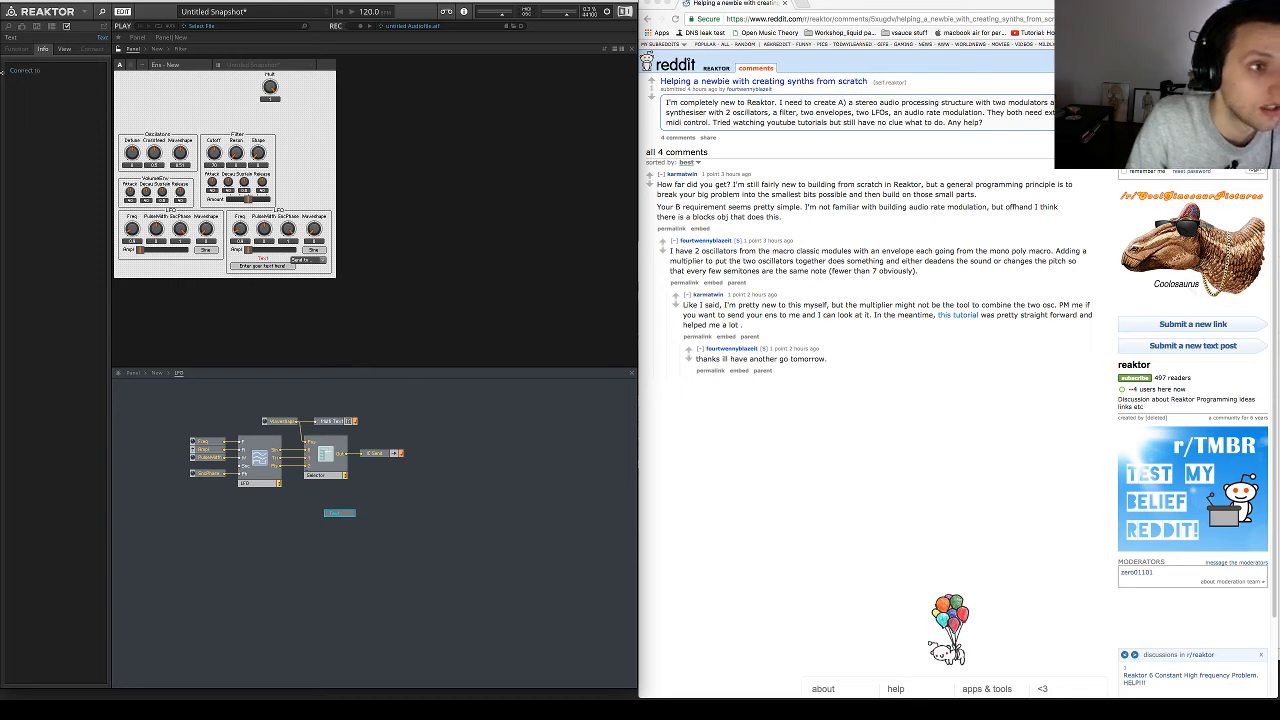
Hide the "Connect to" text's label and set its background to None
{"action": "left_click", "coordinate": [66, 49]}
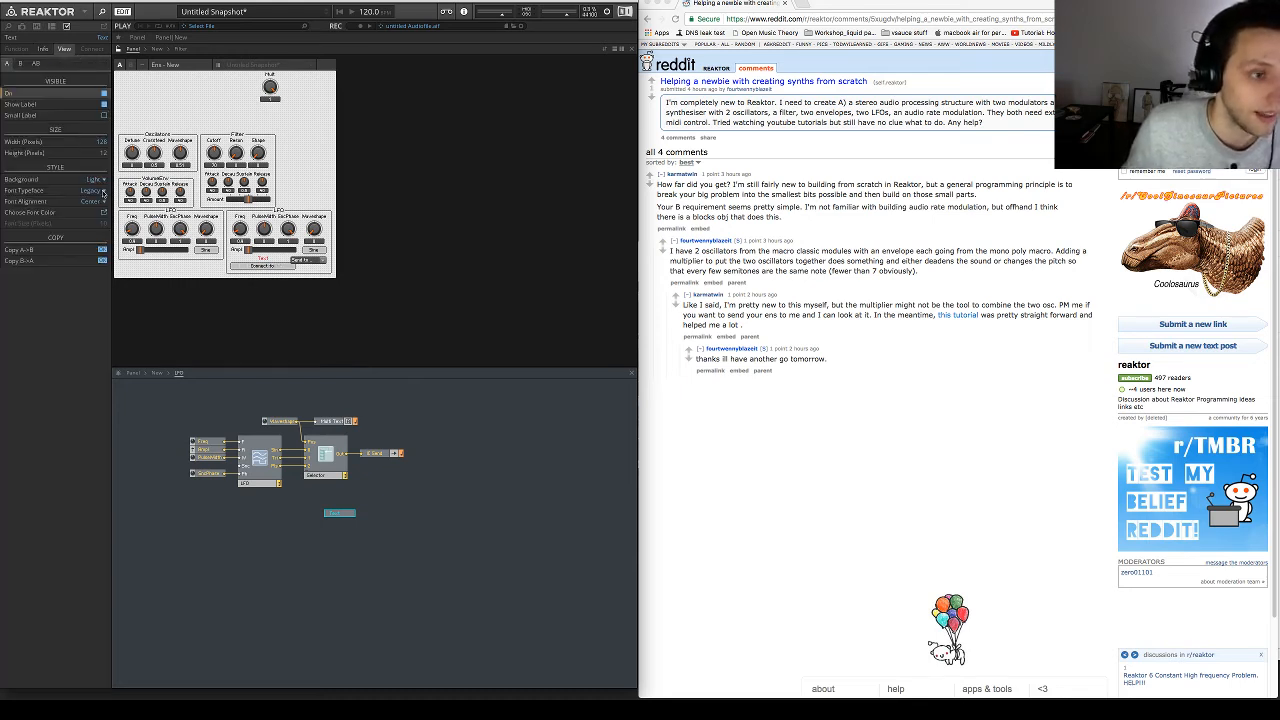
{"action": "left_click", "coordinate": [105, 105]}
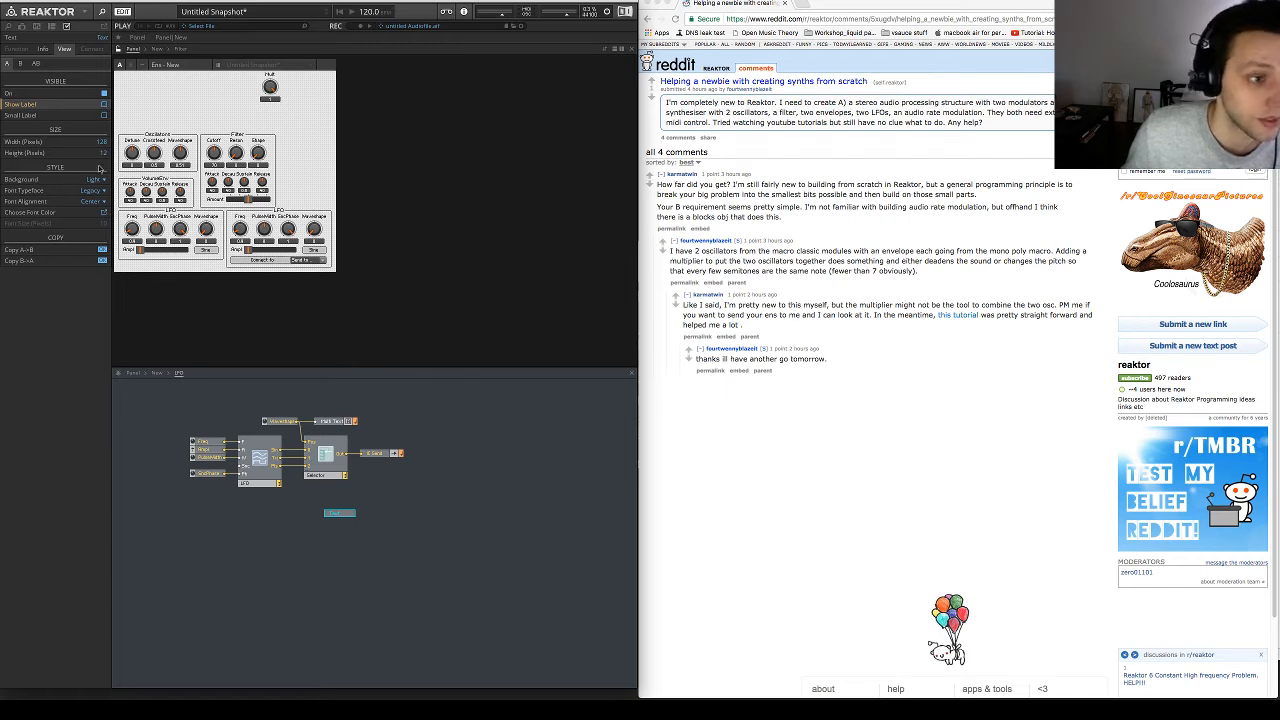
{"action": "left_click", "coordinate": [94, 179]}
{"action": "left_click", "coordinate": [90, 207]}
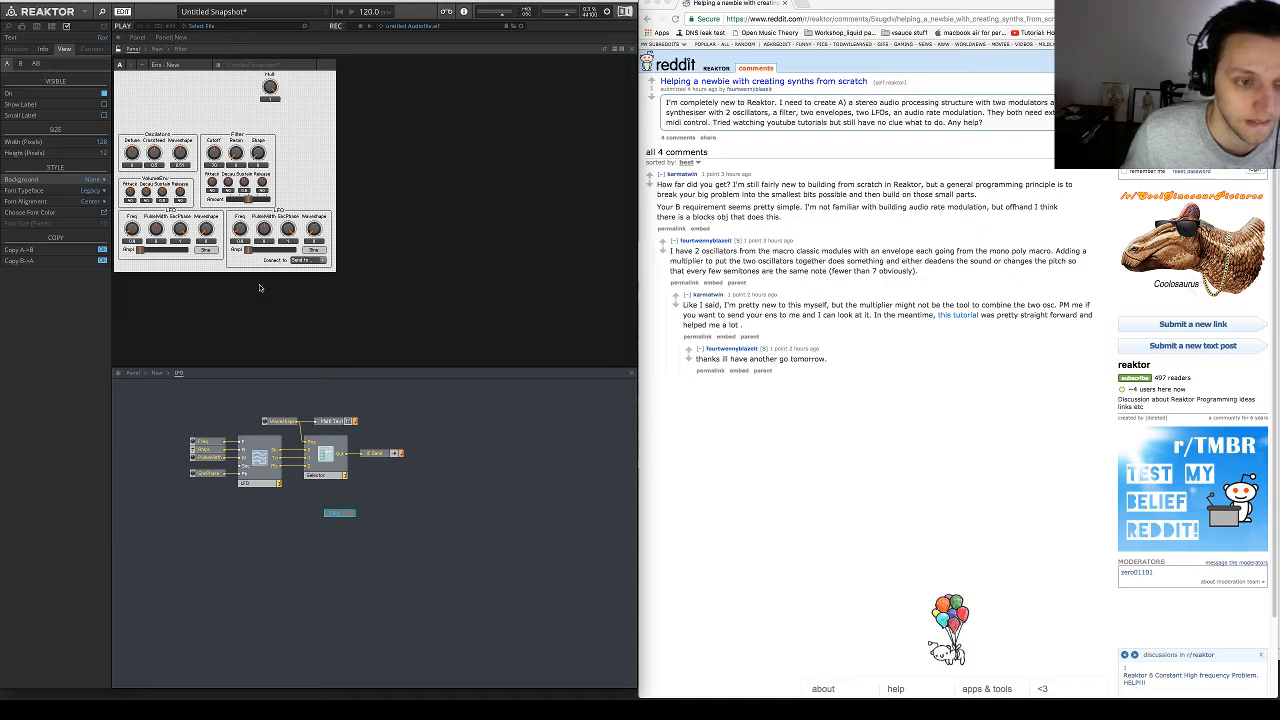
Move the Text module lower in the LFO structure, and stack the second LFO macro above the first one in the instrument structure
{"action": "left_click", "coordinate": [410, 524]}
{"action": "left_click", "coordinate": [340, 515]}
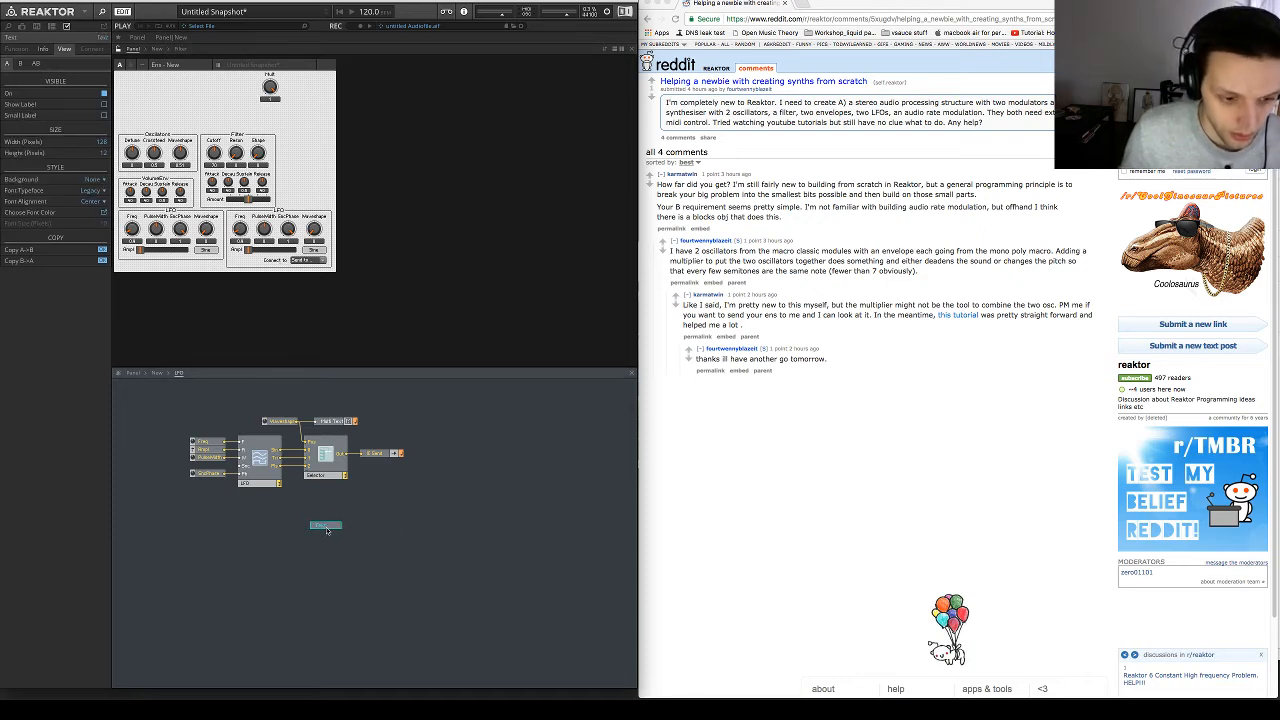
{"action": "left_click", "coordinate": [414, 504]}
{"action": "left_click", "coordinate": [156, 373]}
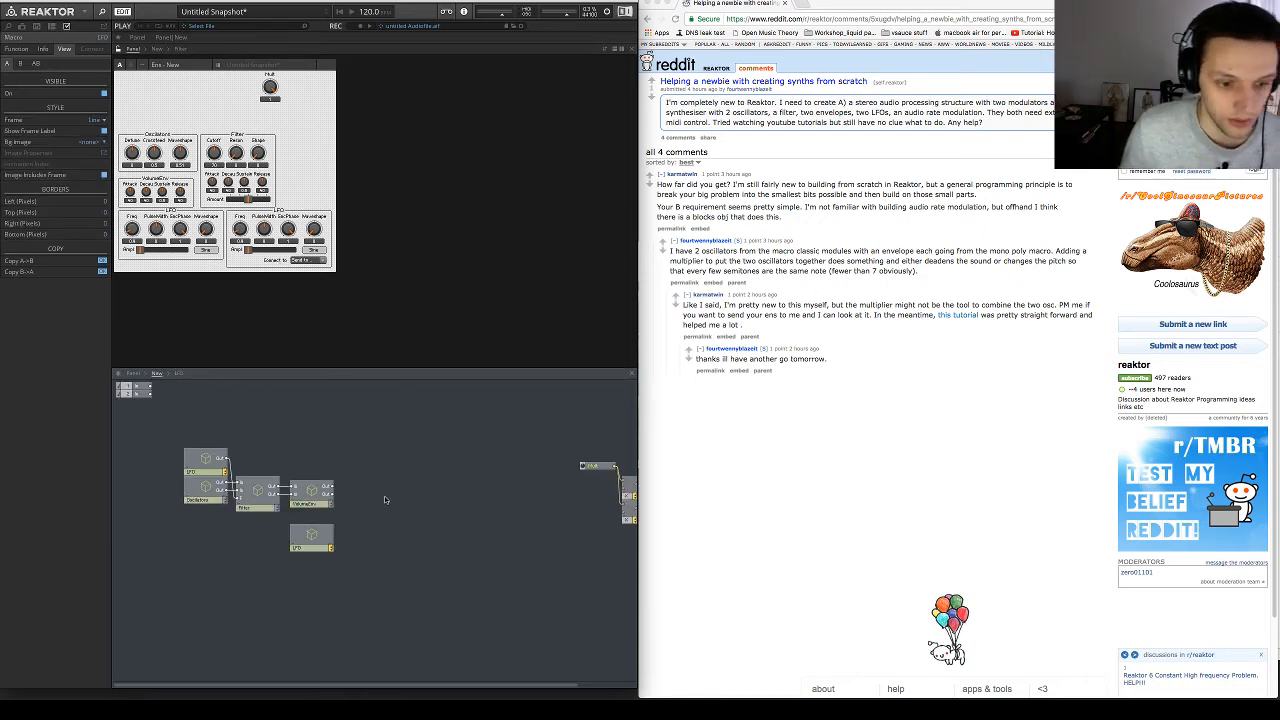
{"action": "left_click_drag", "start_coordinate": [320, 548], "coordinate": [207, 443]}
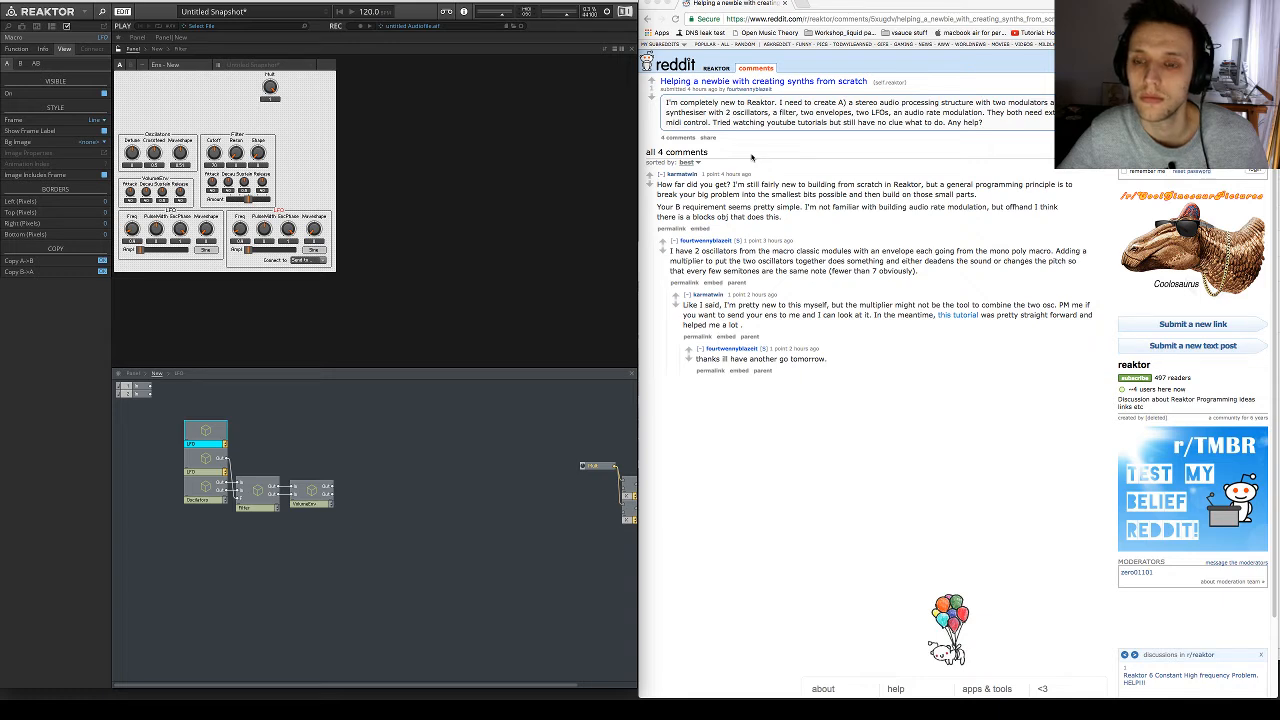
Inside the Oscillators macro, create a constant of 1 and wire it to the amplitude inputs of the sine and sawtooth oscillators
{"action": "left_click", "coordinate": [206, 488]}
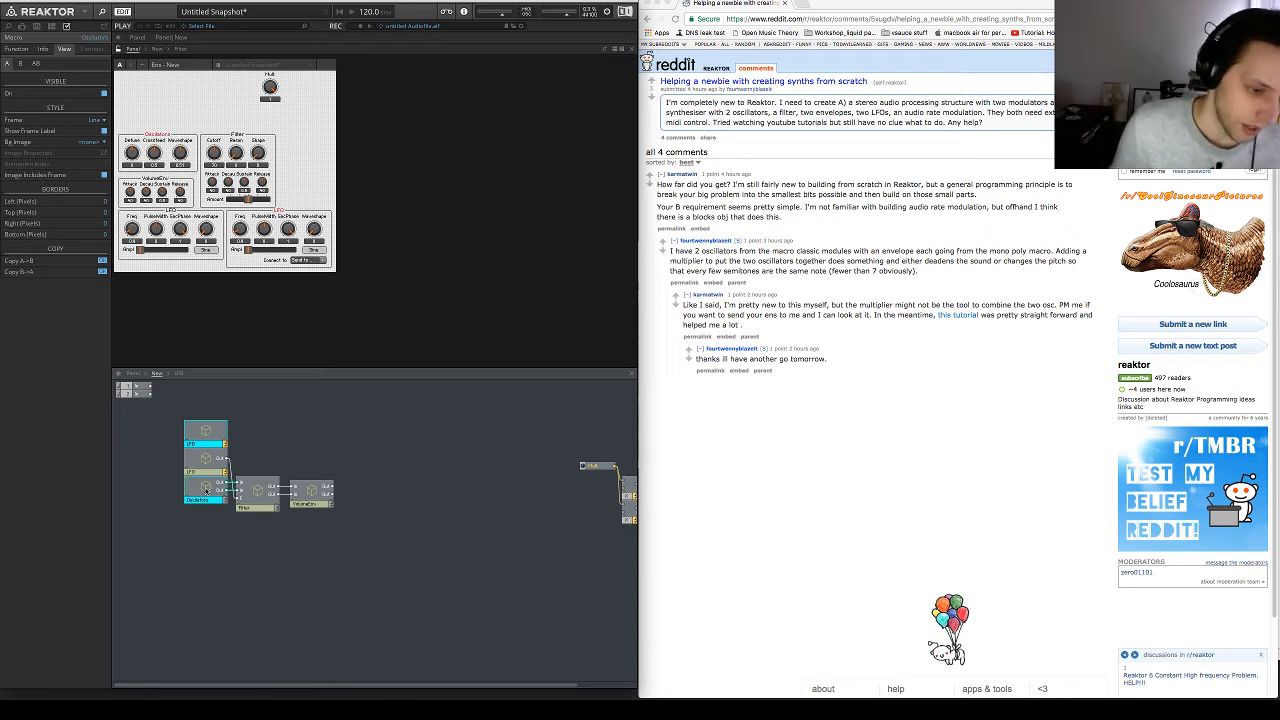
{"action": "double_click", "coordinate": [206, 488]}
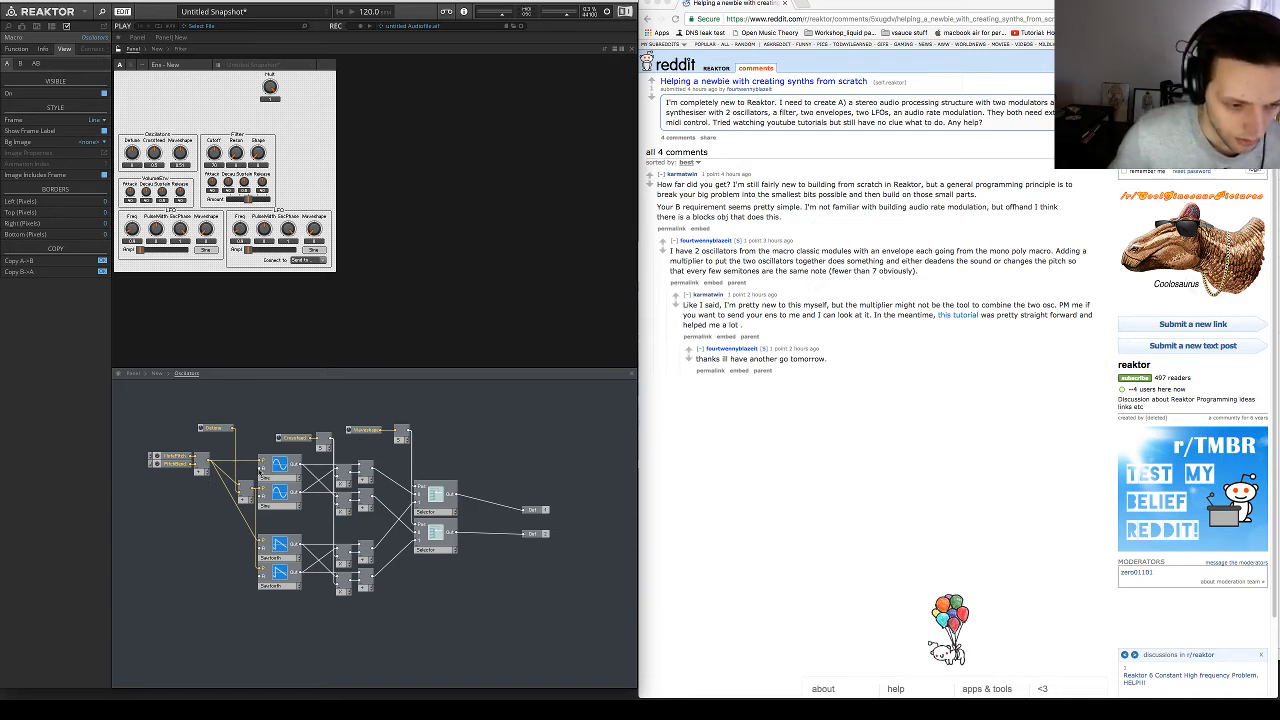
{"action": "right_click", "coordinate": [260, 470]}
{"action": "left_click", "coordinate": [275, 478]}
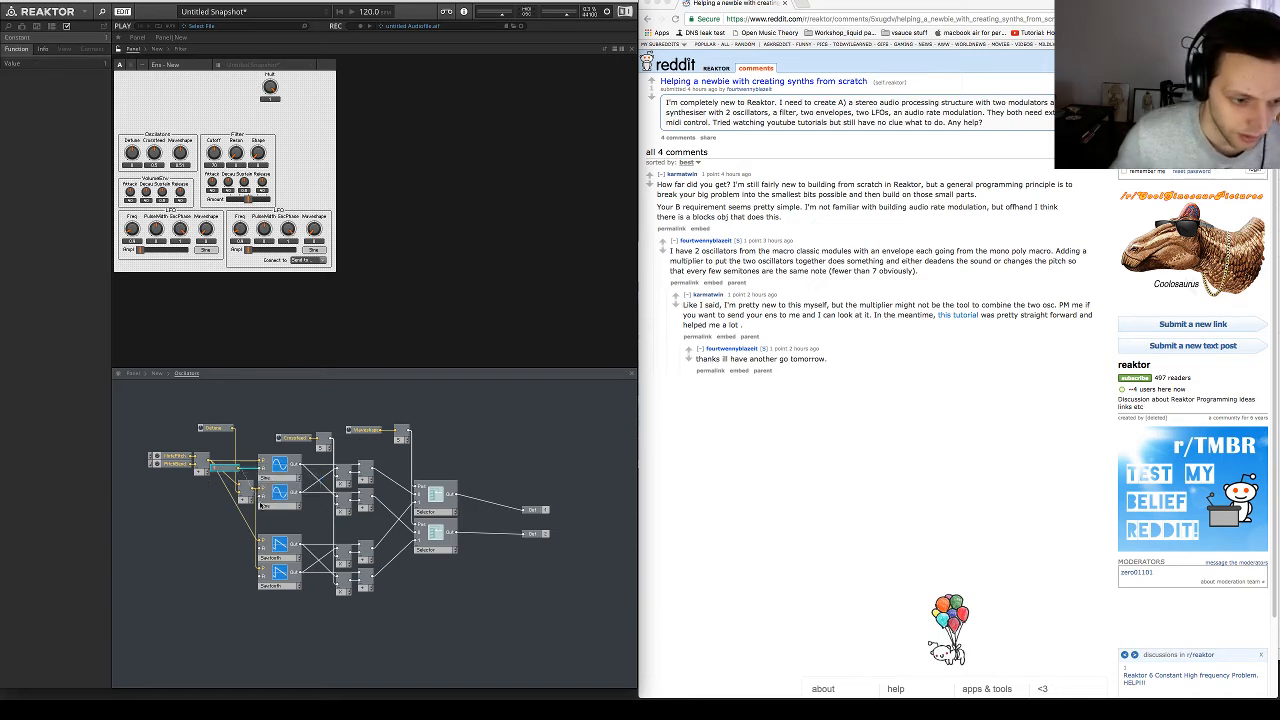
{"action": "left_click_drag", "start_coordinate": [250, 517], "coordinate": [260, 548]}
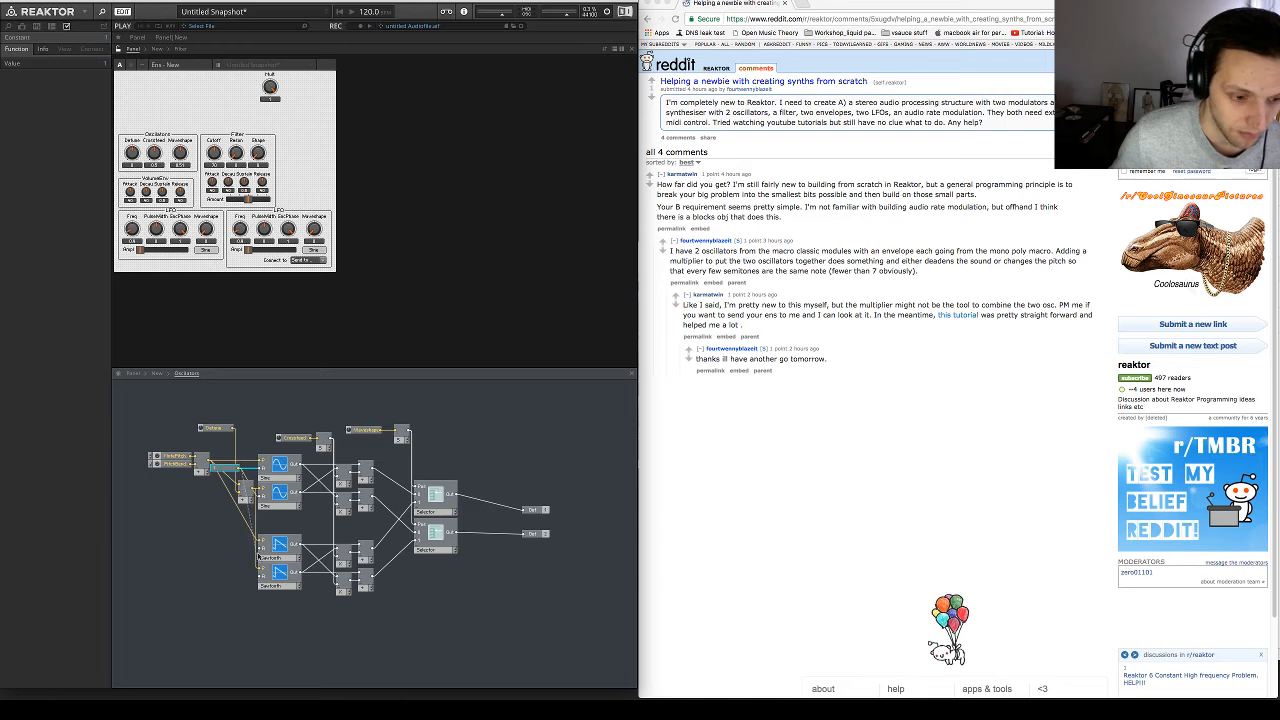
{"action": "left_click_drag", "start_coordinate": [239, 468], "coordinate": [256, 573]}
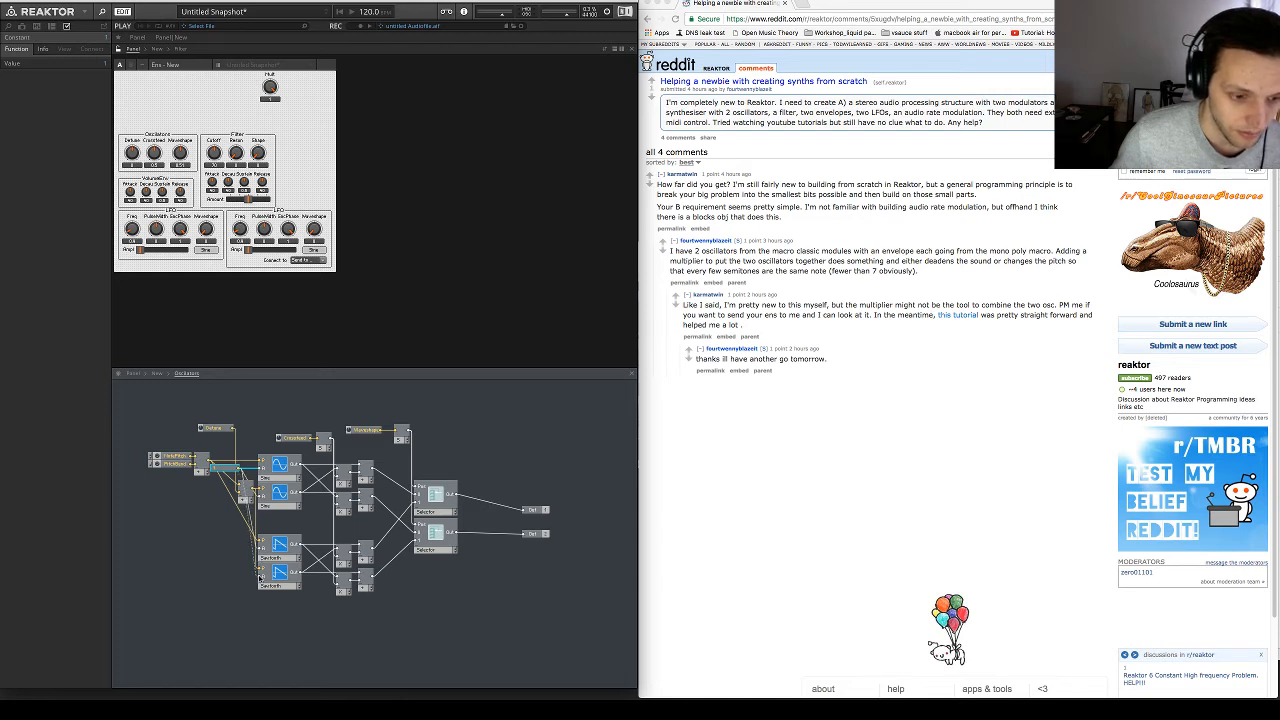
Place the constant left of the oscillators, line up both Out ports with the Selectors' outputs, and return to the instrument structure
{"action": "left_click_drag", "start_coordinate": [230, 467], "coordinate": [231, 528]}
{"action": "left_click", "coordinate": [159, 523]}
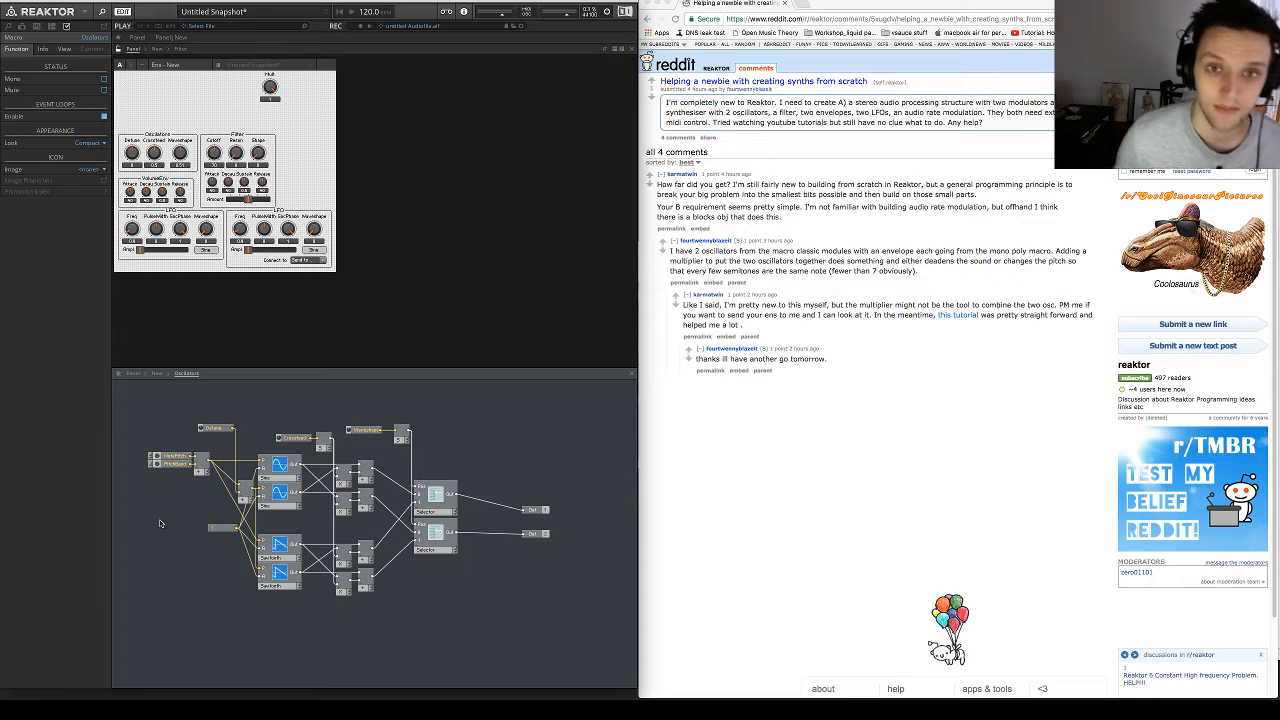
{"action": "left_click_drag", "start_coordinate": [220, 531], "coordinate": [190, 528]}
{"action": "left_click", "coordinate": [202, 547]}
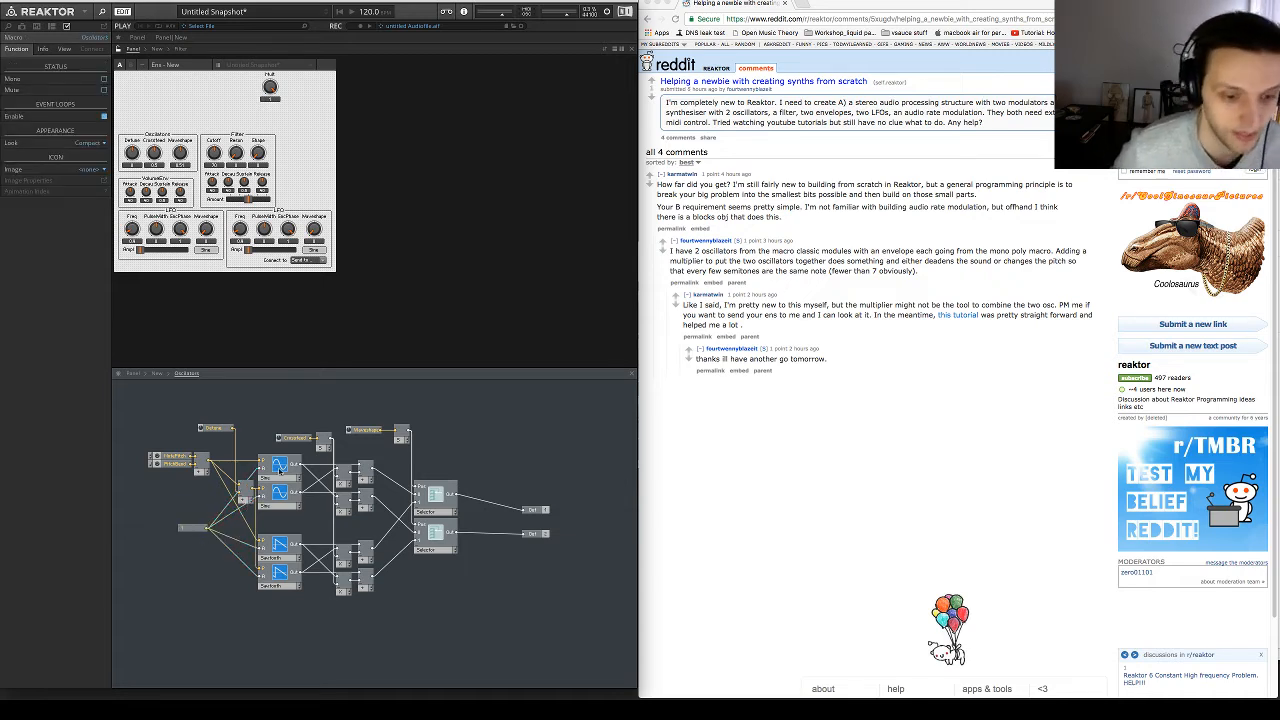
{"action": "left_click_drag", "start_coordinate": [537, 511], "coordinate": [537, 495]}
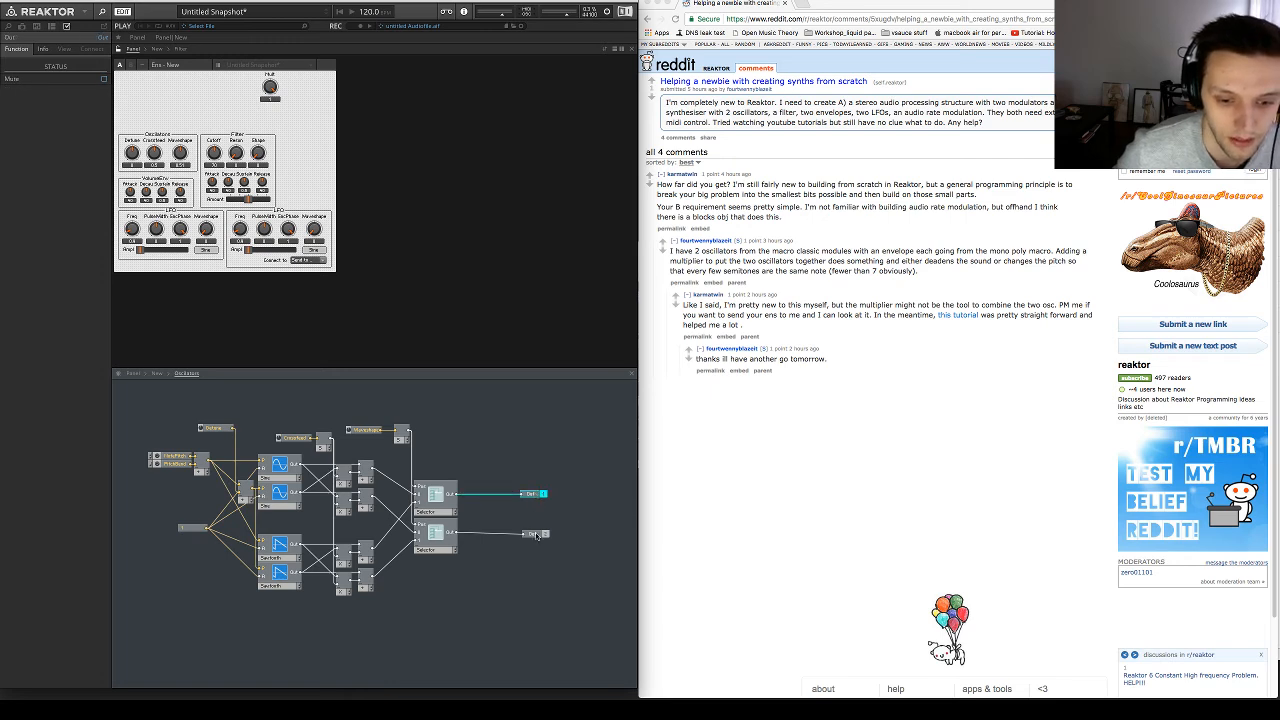
{"action": "left_click", "coordinate": [537, 535]}
{"action": "left_click", "coordinate": [214, 399]}
{"action": "left_click", "coordinate": [155, 374]}
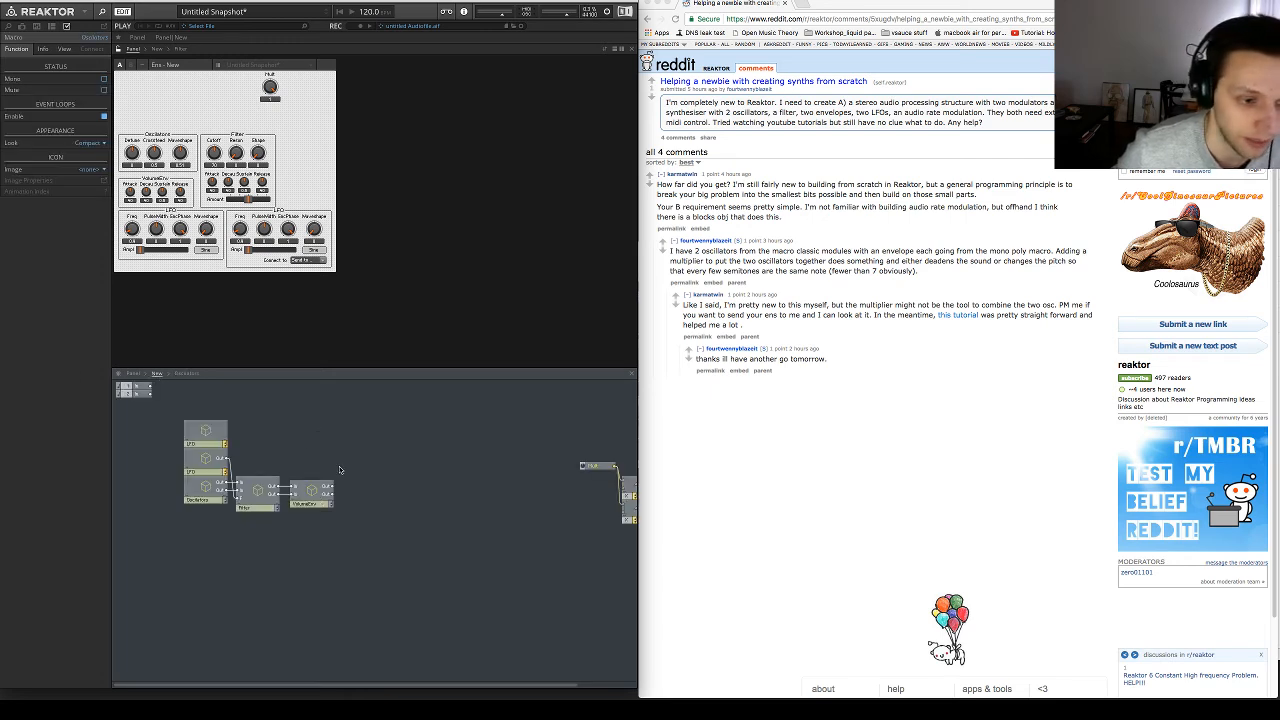
{"action": "right_click", "coordinate": [274, 545]}
{"action": "mouse_move", "coordinate": [305, 548]}
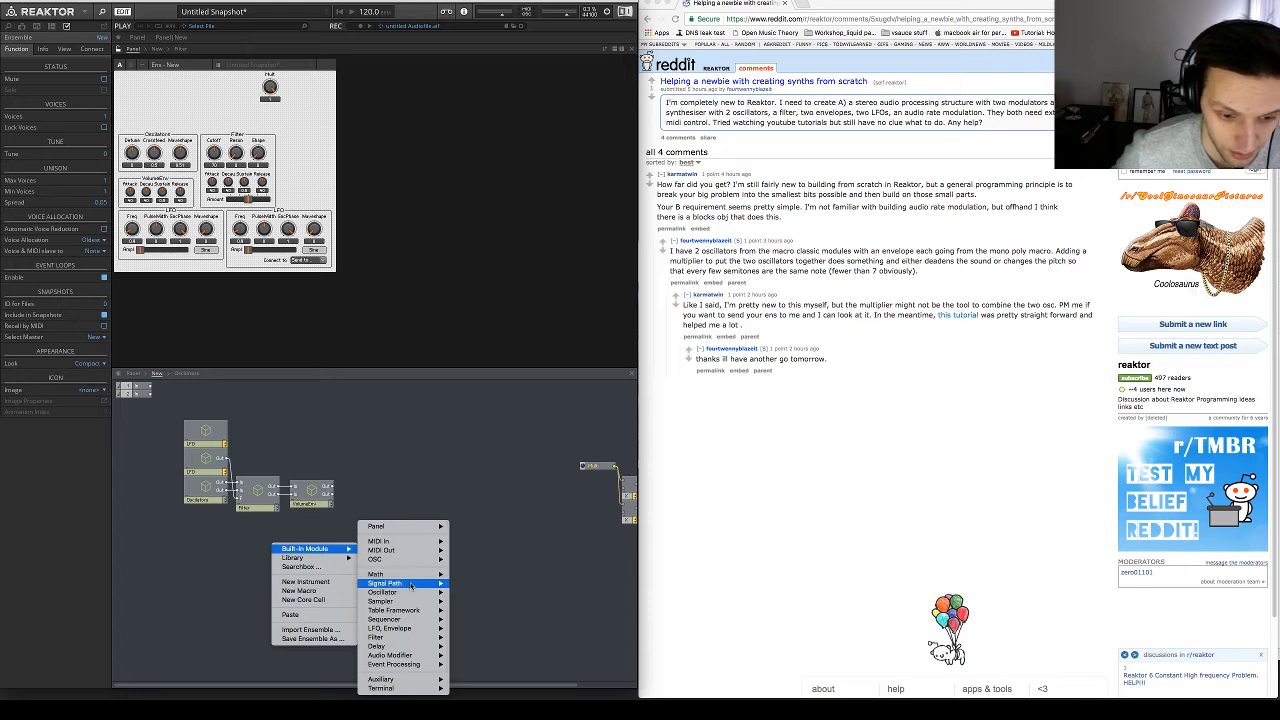
{"action": "mouse_move", "coordinate": [411, 593]}
{"action": "mouse_move", "coordinate": [492, 633]}
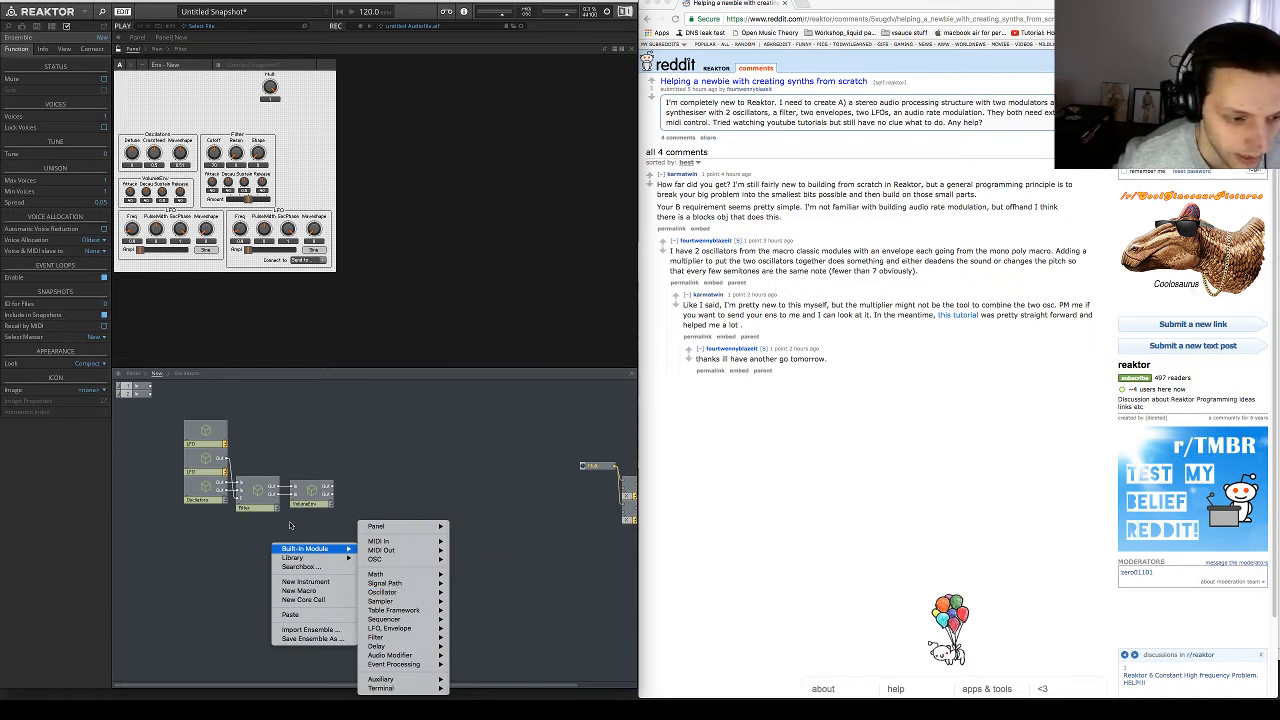
{"action": "left_click", "coordinate": [211, 493]}
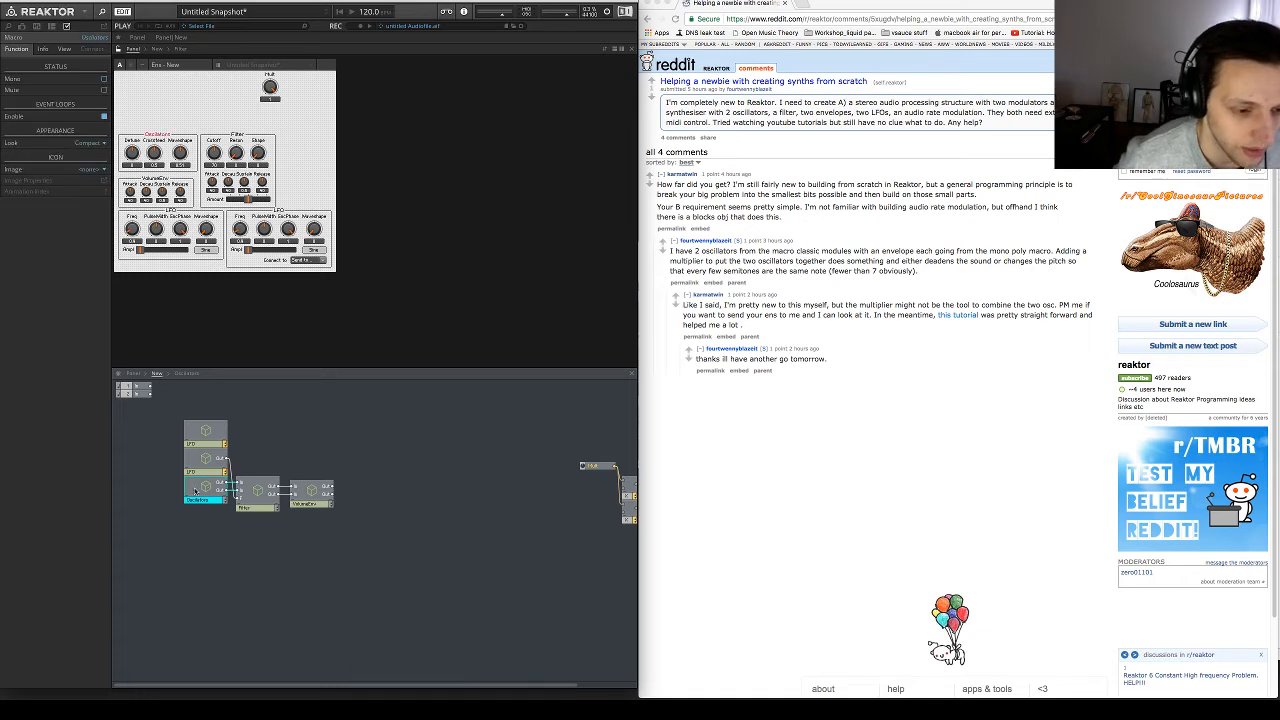
{"action": "double_click", "coordinate": [211, 493]}
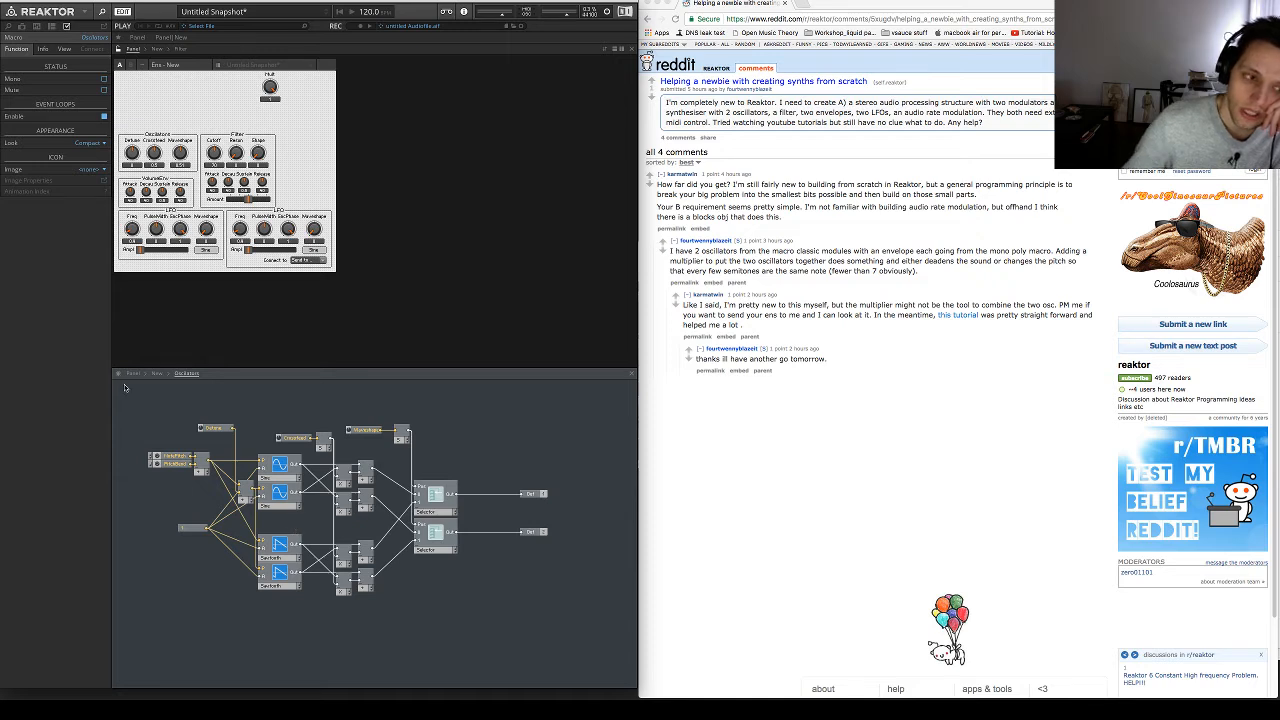
{"action": "left_click", "coordinate": [157, 374]}
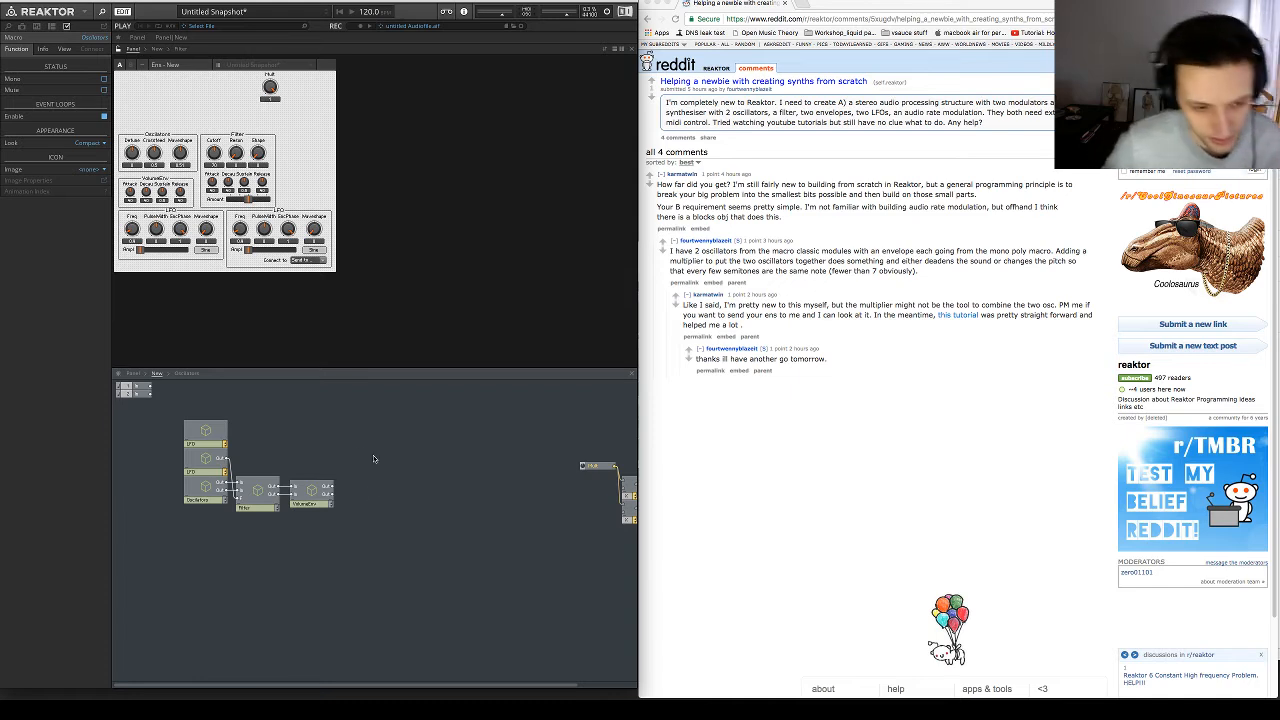
Create a new macro in the instrument structure and place it beside the VolumeEnv macro, level with it
{"action": "right_click", "coordinate": [370, 490]}
{"action": "left_click", "coordinate": [420, 497]}
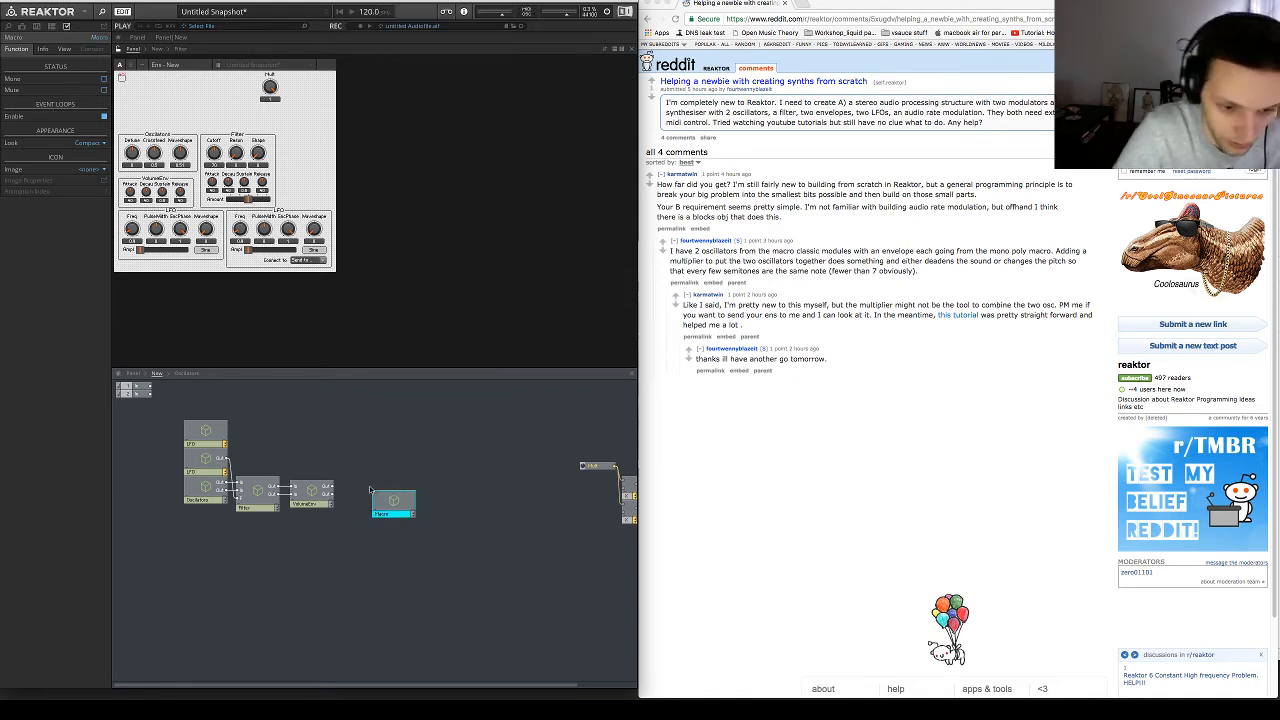
{"action": "left_click_drag", "start_coordinate": [405, 500], "coordinate": [385, 490]}
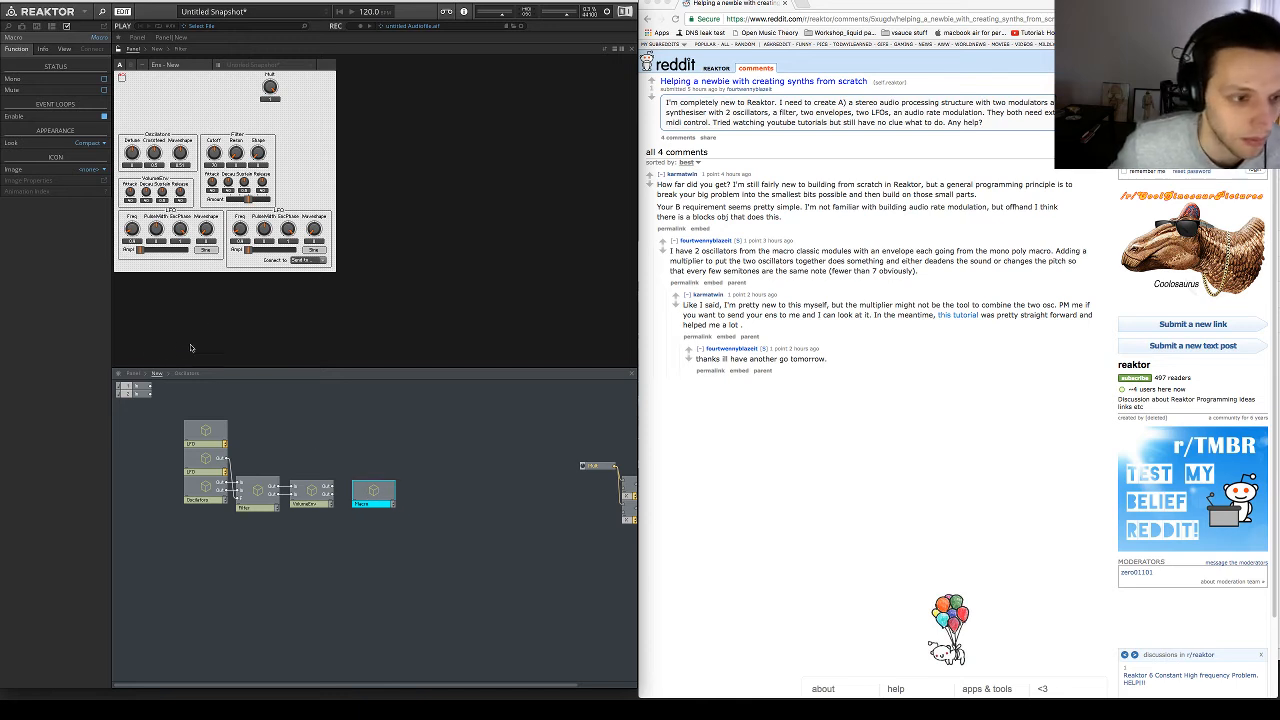
Inside the new macro, add a Sine oscillator
{"action": "double_click", "coordinate": [374, 492]}
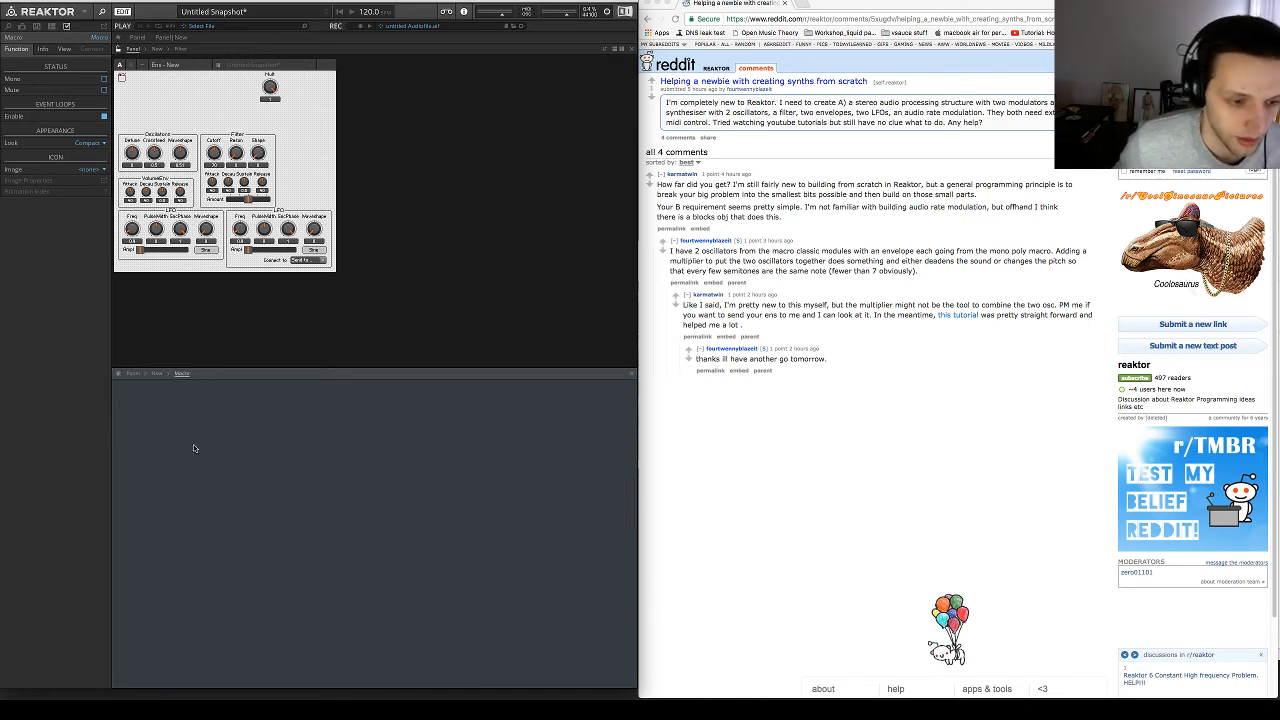
{"action": "right_click", "coordinate": [239, 445]}
{"action": "mouse_move", "coordinate": [250, 442]}
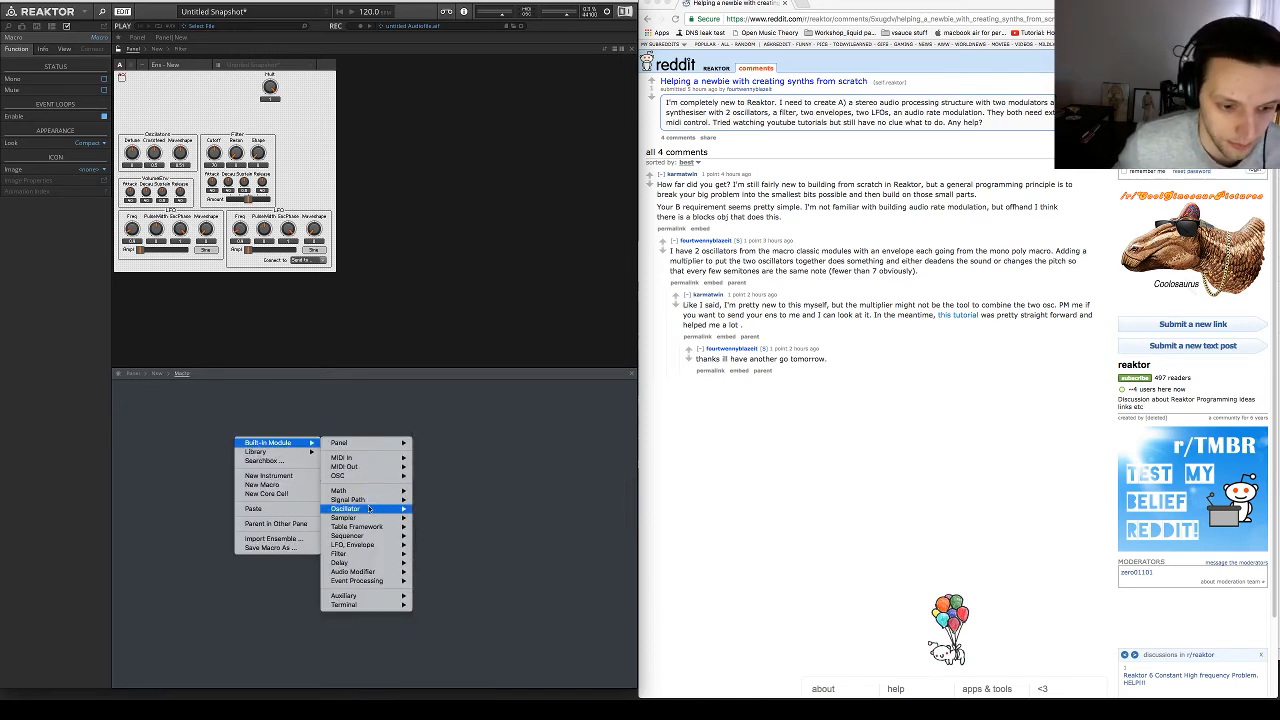
{"action": "mouse_move", "coordinate": [369, 513]}
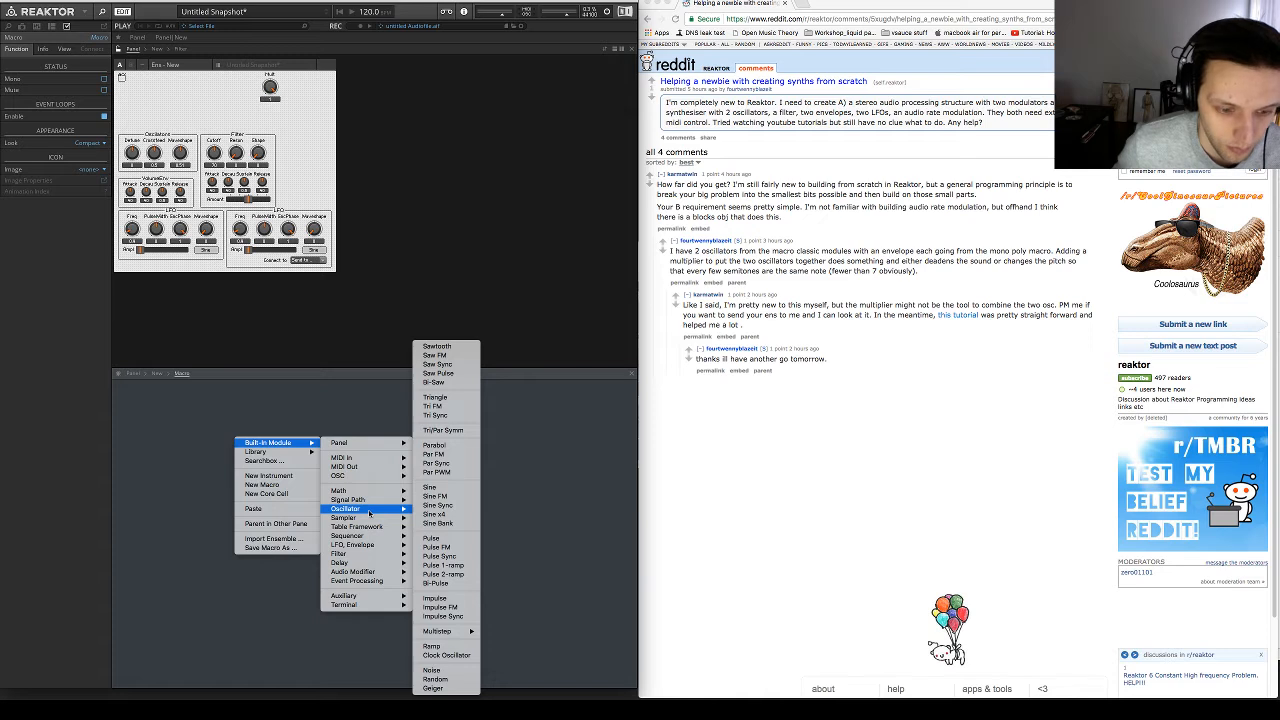
{"action": "left_click", "coordinate": [444, 489]}
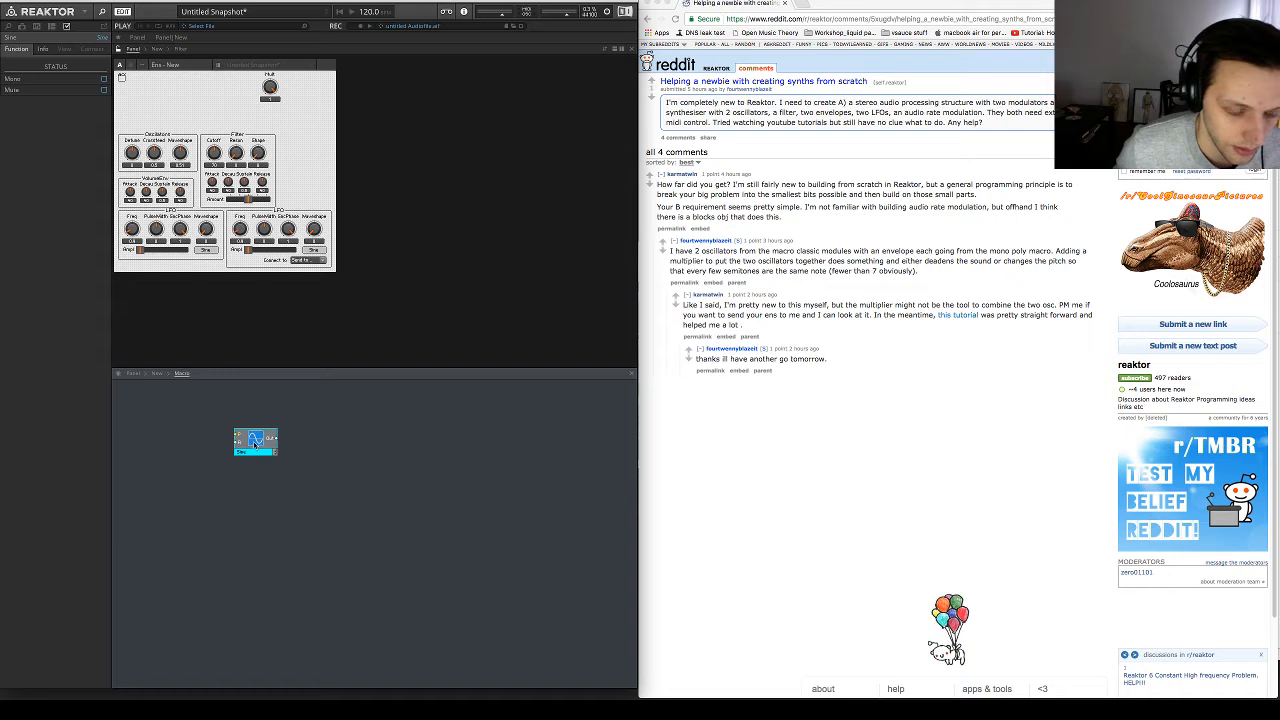
Add a Sawtooth oscillator and stack it directly below the Sine oscillator
{"action": "right_click", "coordinate": [234, 477]}
{"action": "mouse_move", "coordinate": [290, 482]}
{"action": "mouse_move", "coordinate": [360, 549]}
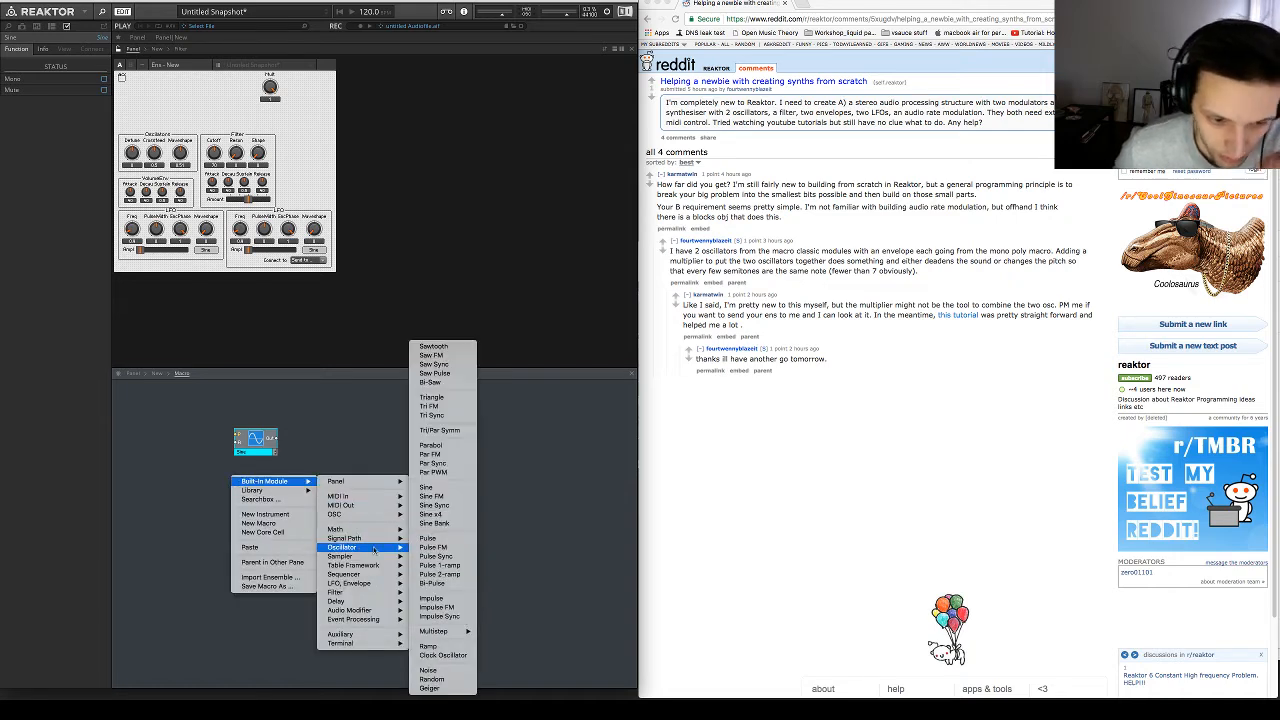
{"action": "left_click", "coordinate": [440, 346]}
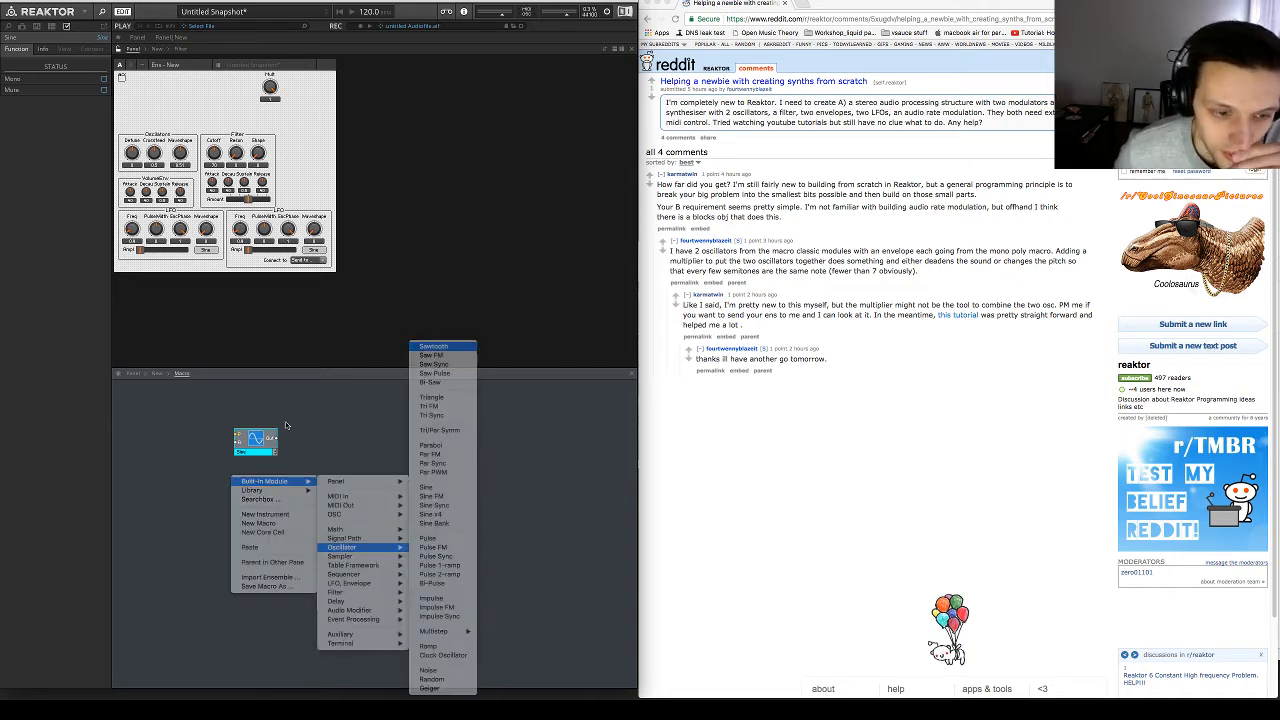
{"action": "left_click_drag", "start_coordinate": [253, 506], "coordinate": [253, 481]}
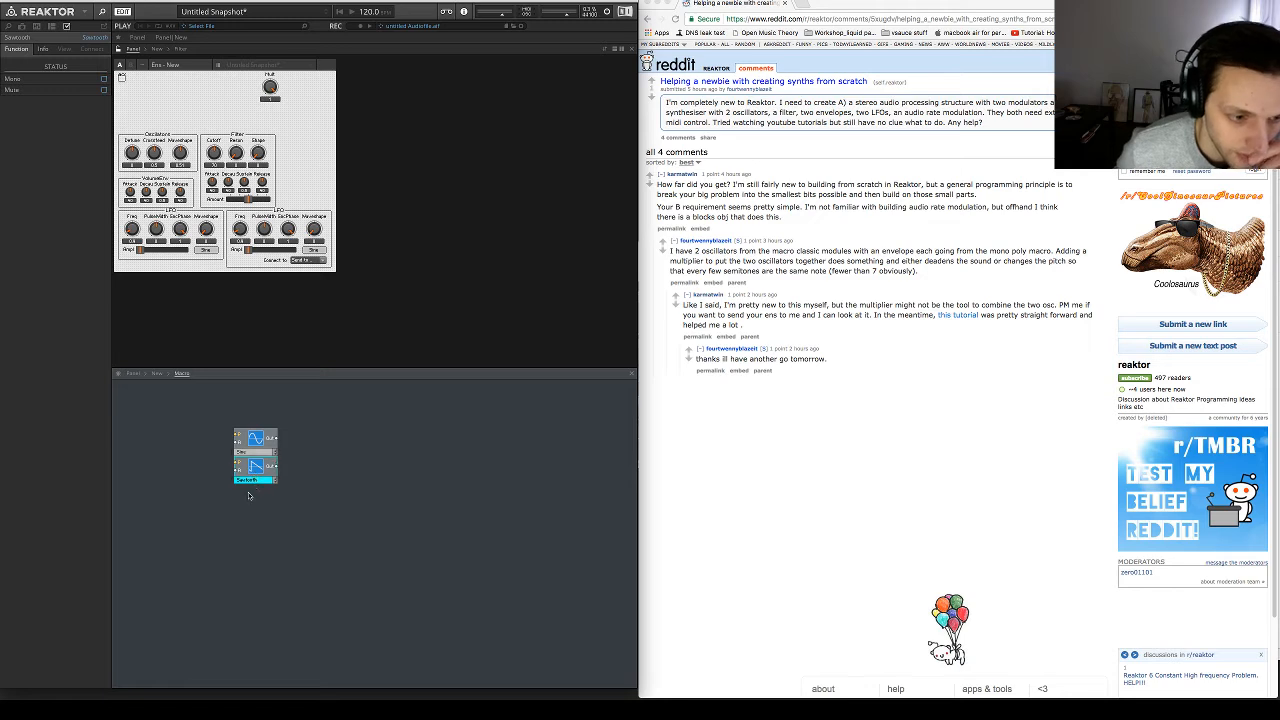
Add a Pulse oscillator and stack it directly below the Sawtooth oscillator
{"action": "right_click", "coordinate": [235, 491]}
{"action": "mouse_move", "coordinate": [295, 497]}
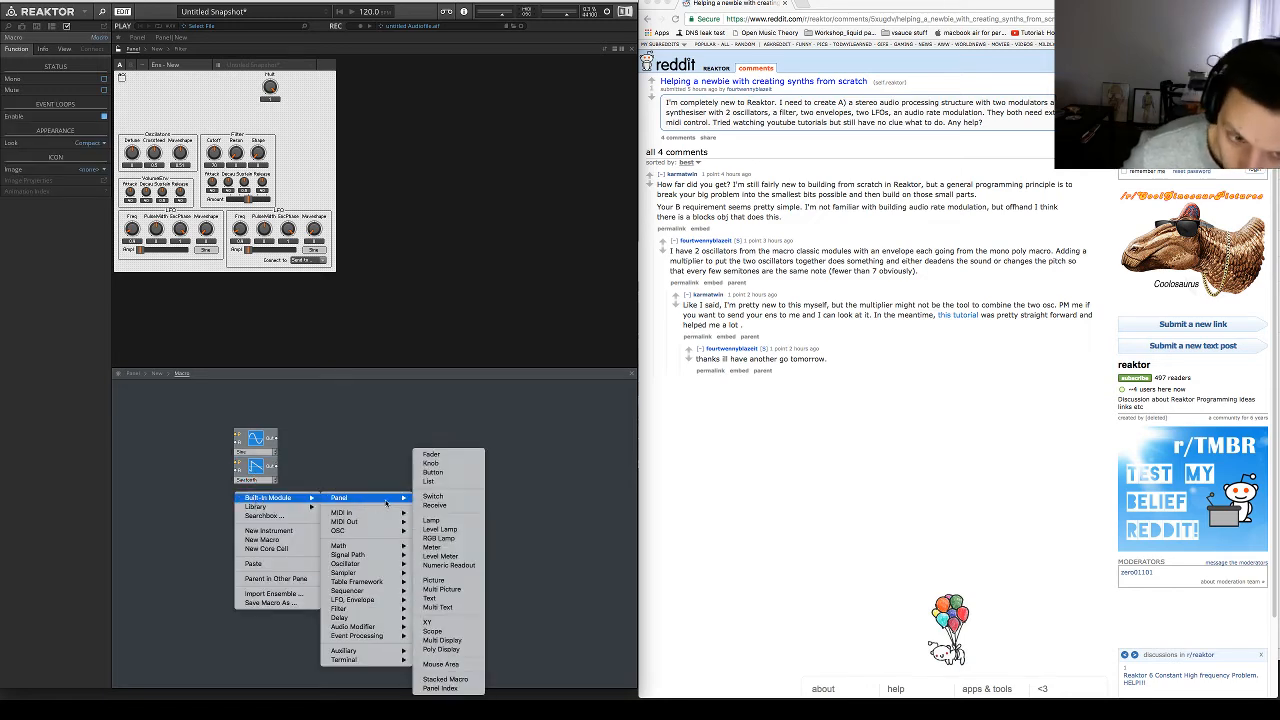
{"action": "mouse_move", "coordinate": [365, 567]}
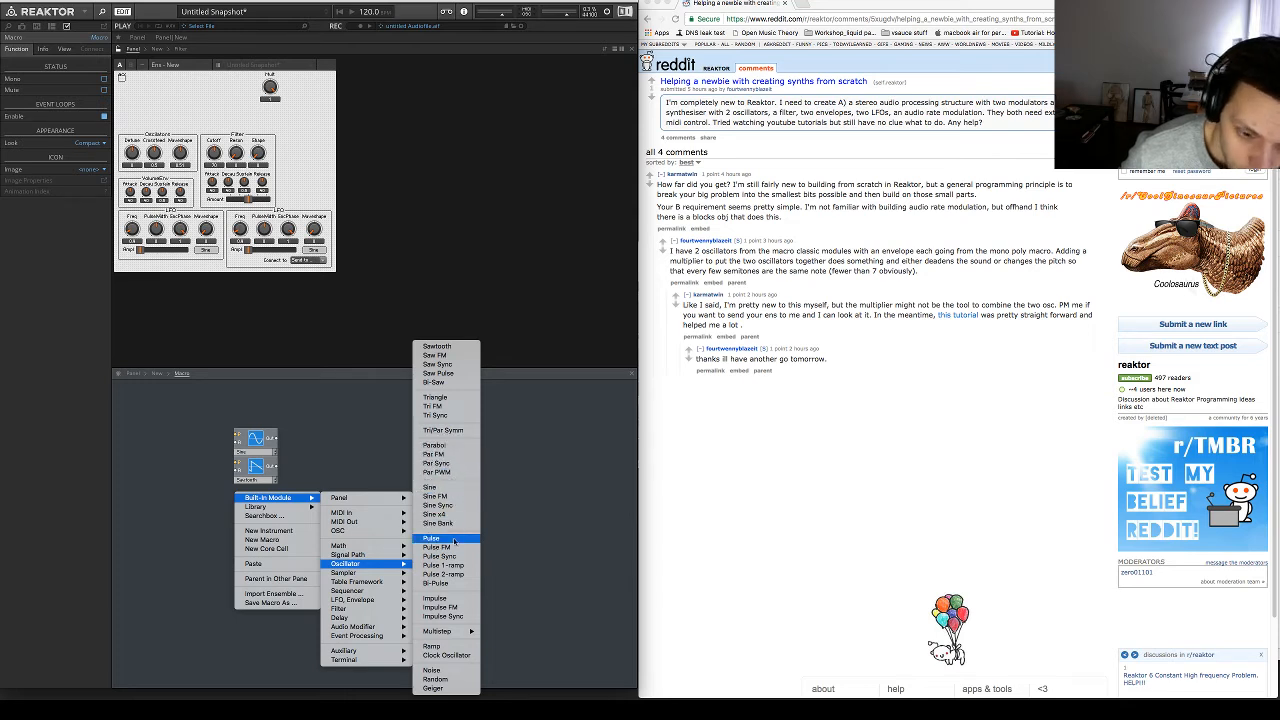
{"action": "left_click", "coordinate": [454, 540]}
{"action": "left_click_drag", "start_coordinate": [265, 533], "coordinate": [262, 514]}
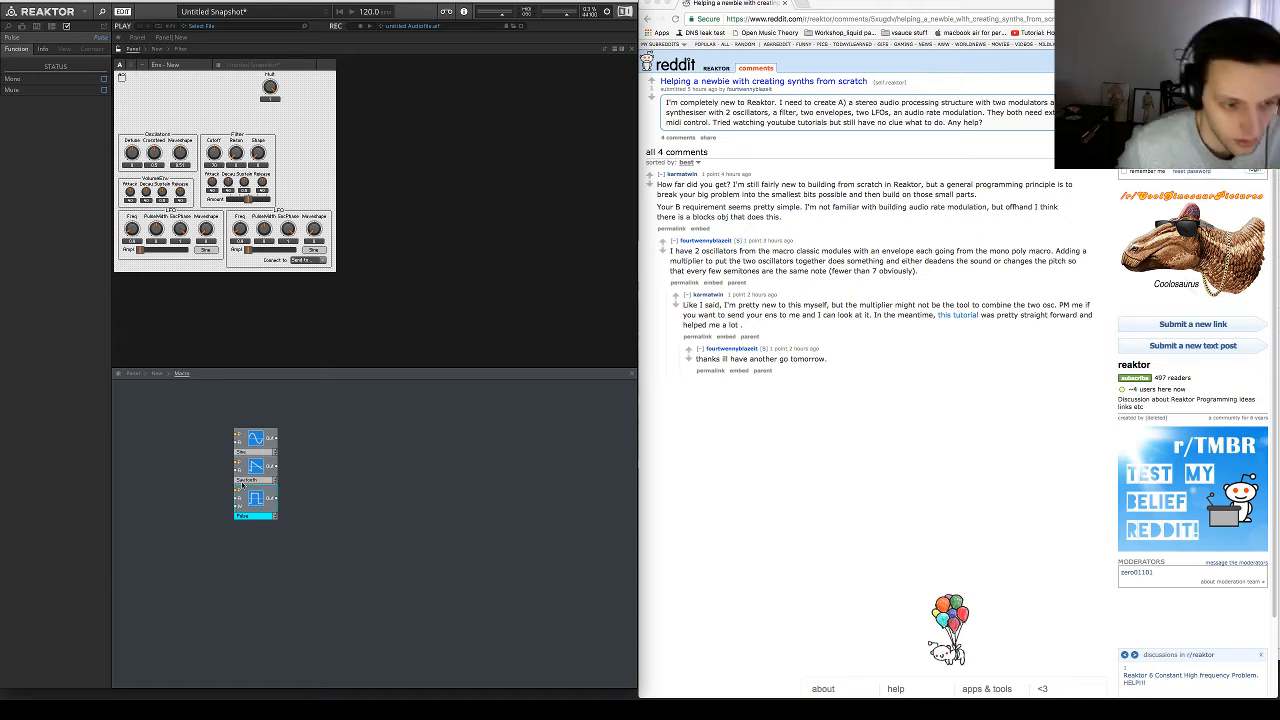
Create a control for the Sine oscillator's pitch input and wire it to the pitch inputs of the Sawtooth and Pulse oscillators too
{"action": "right_click", "coordinate": [236, 437]}
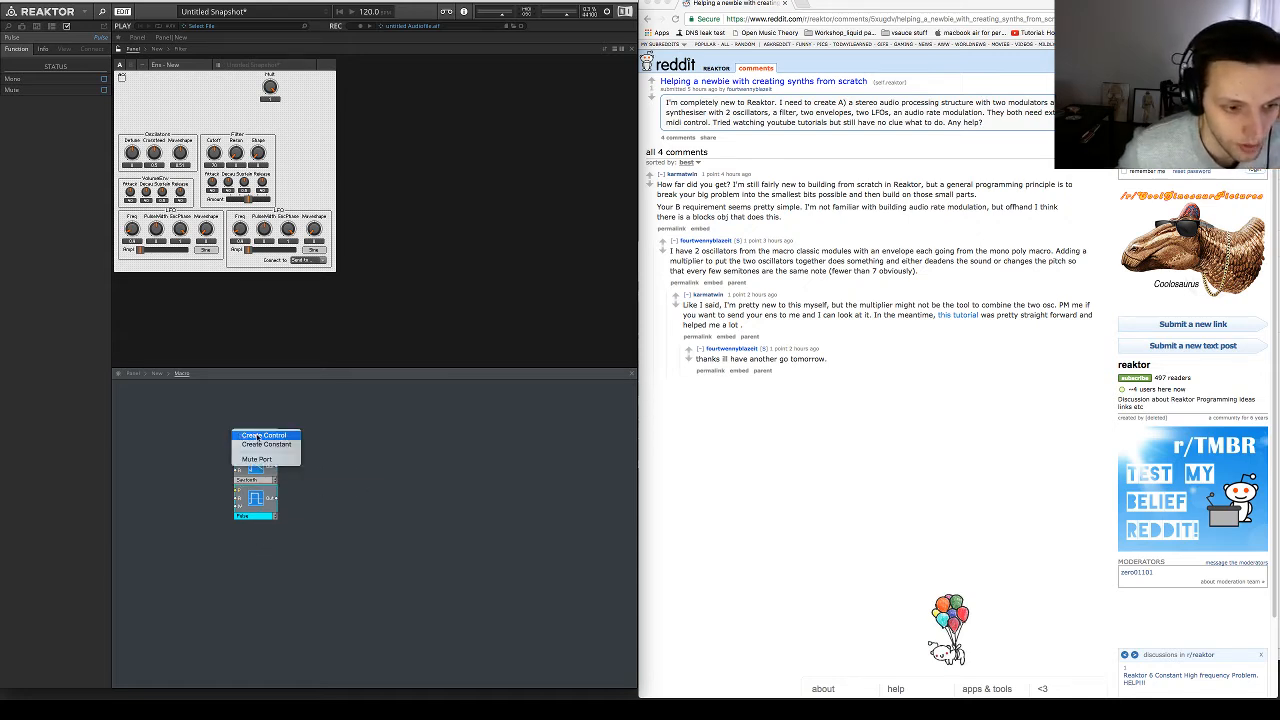
{"action": "left_click", "coordinate": [250, 436]}
{"action": "left_click_drag", "start_coordinate": [220, 435], "coordinate": [238, 494]}
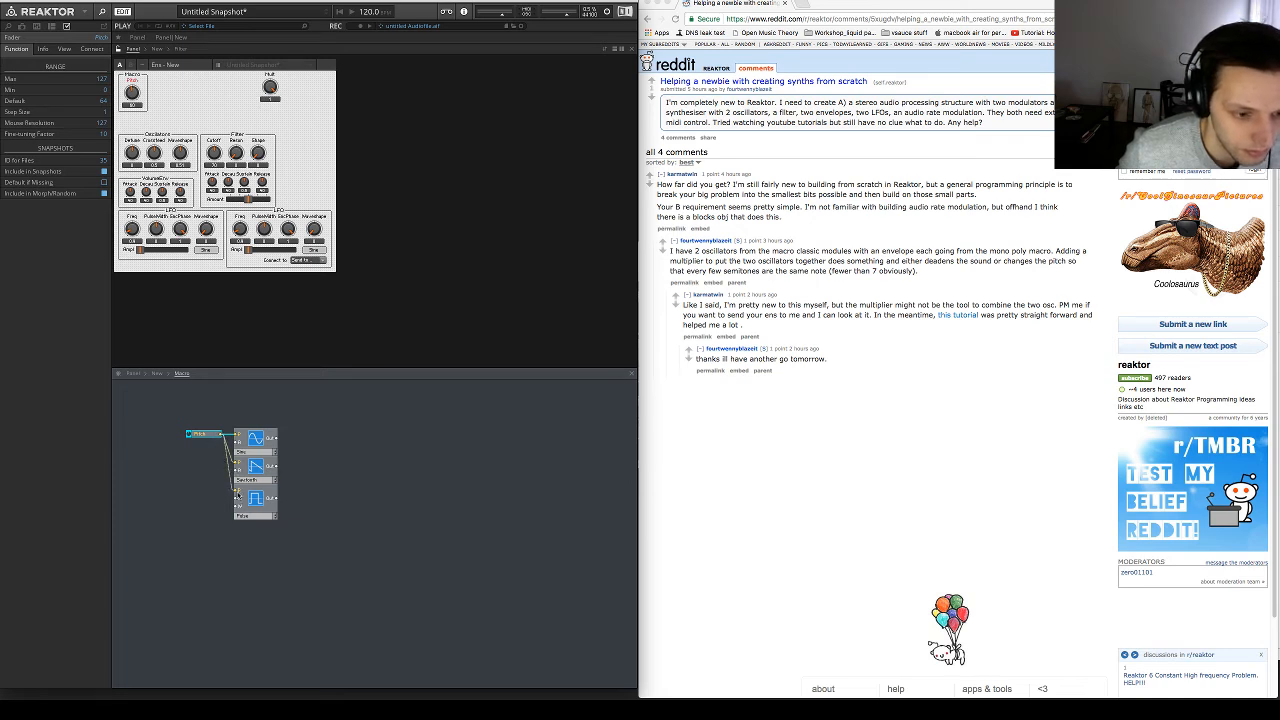
Create an amplitude control on the Sine, wire it to the Sawtooth and Pulse amplitude inputs, and move both controls farther from the oscillators
{"action": "right_click", "coordinate": [237, 443]}
{"action": "left_click", "coordinate": [252, 447]}
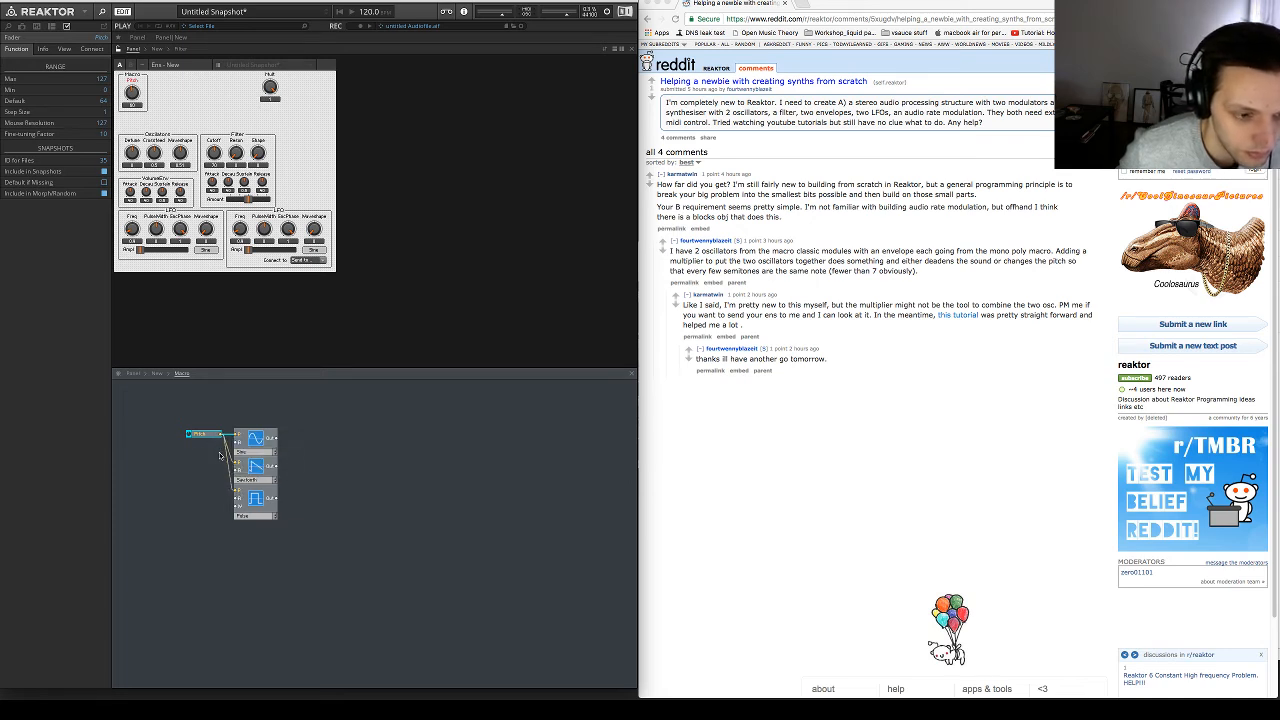
{"action": "left_click_drag", "start_coordinate": [220, 443], "coordinate": [237, 500]}
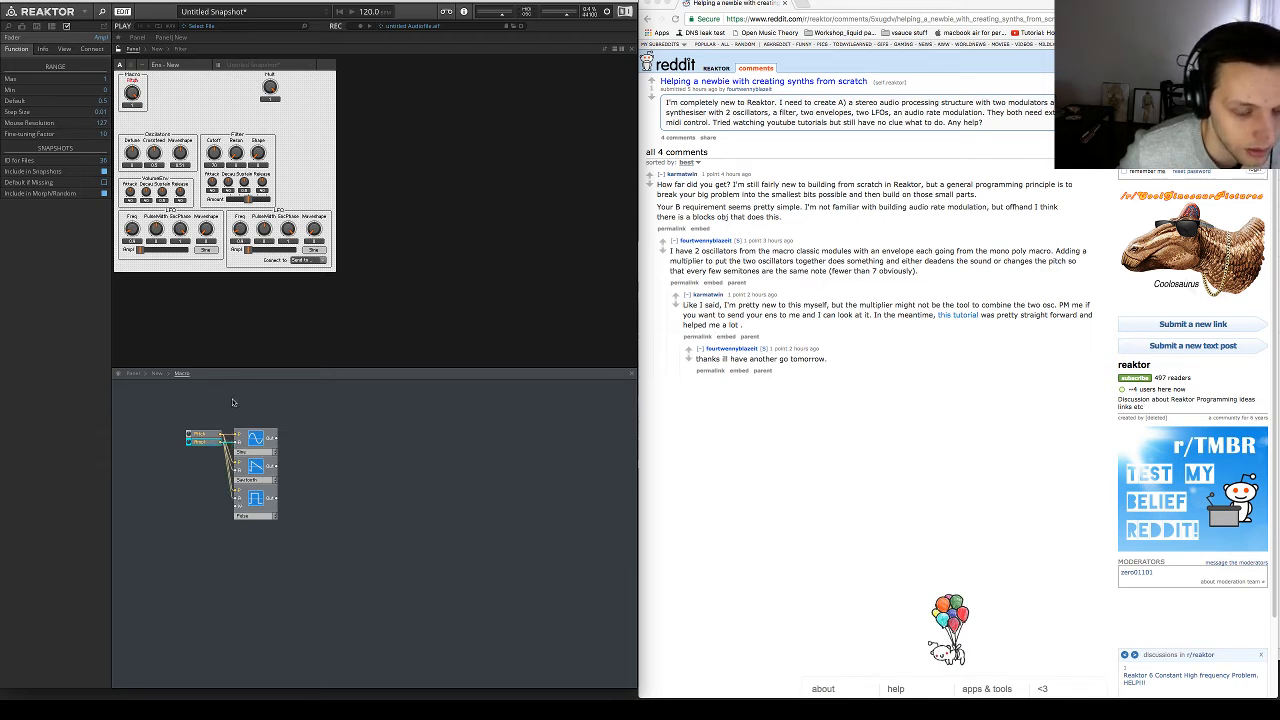
{"action": "left_click", "coordinate": [209, 418]}
{"action": "left_click_drag", "start_coordinate": [213, 443], "coordinate": [187, 441]}
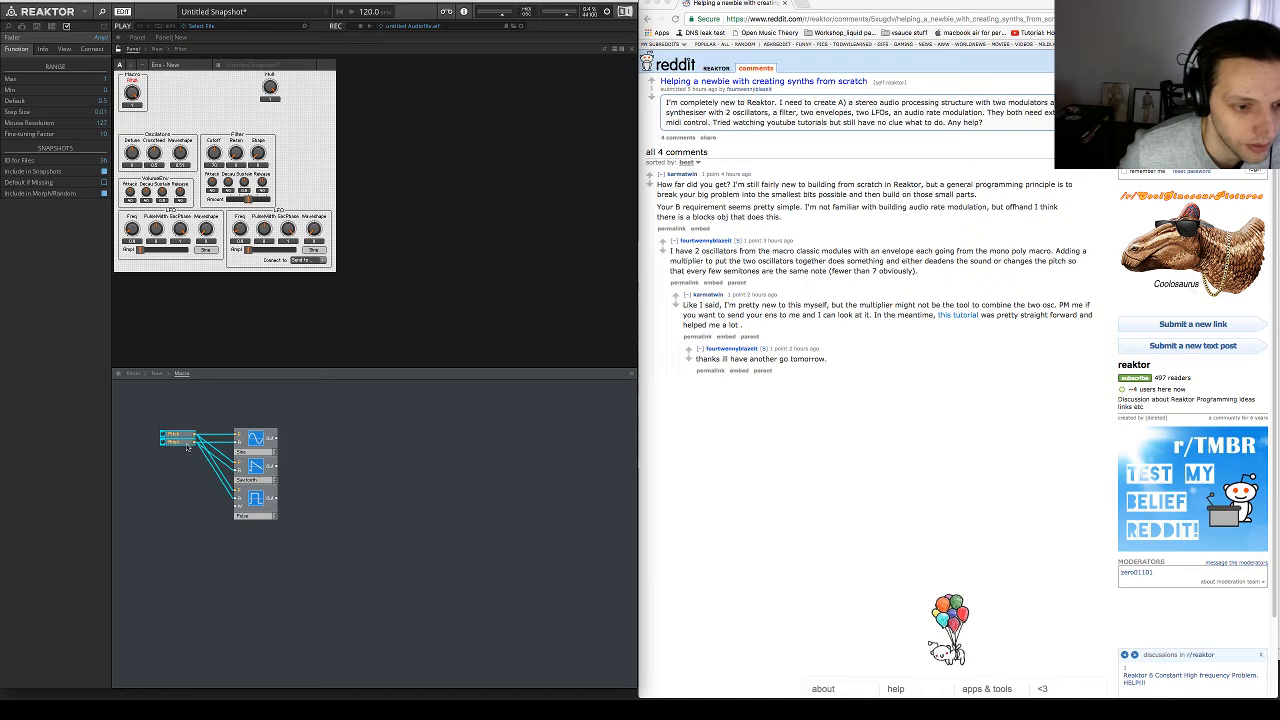
{"action": "left_click", "coordinate": [186, 454]}
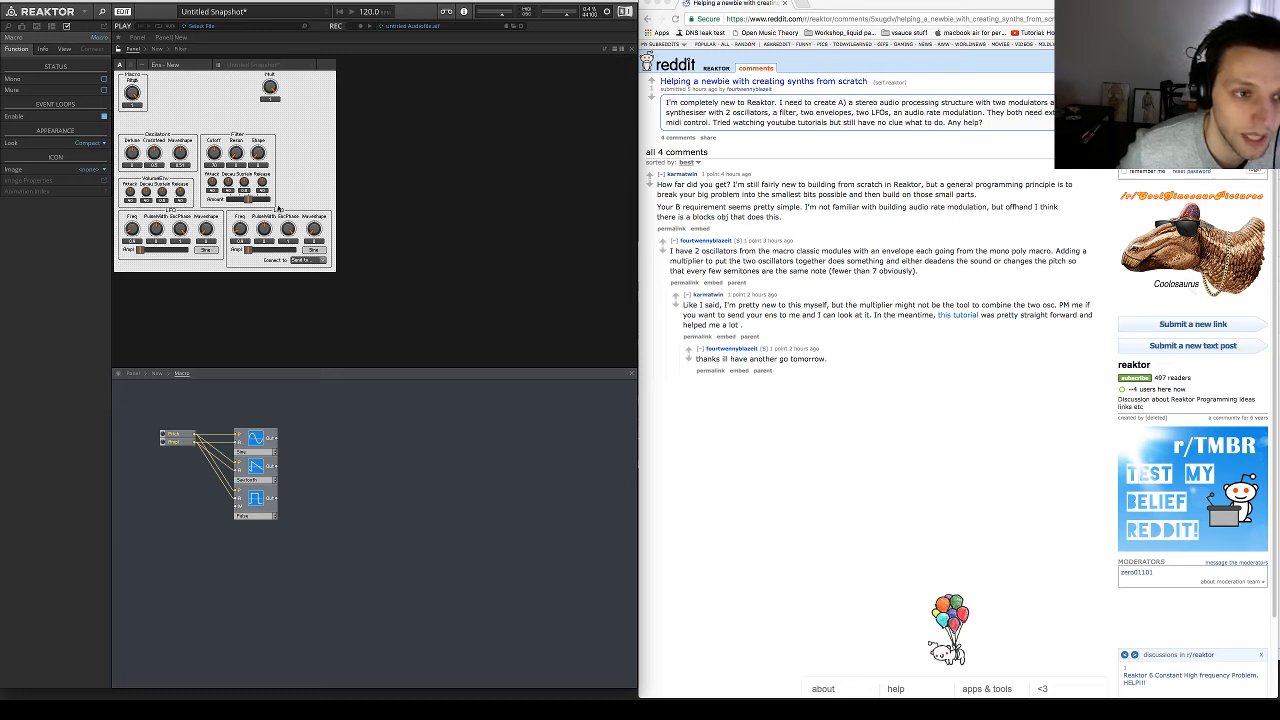
Copy the Waveshape knob, its Multi Text display and the Selector from the LFO macro and paste them into the new oscillator macro
{"action": "left_click", "coordinate": [314, 249]}
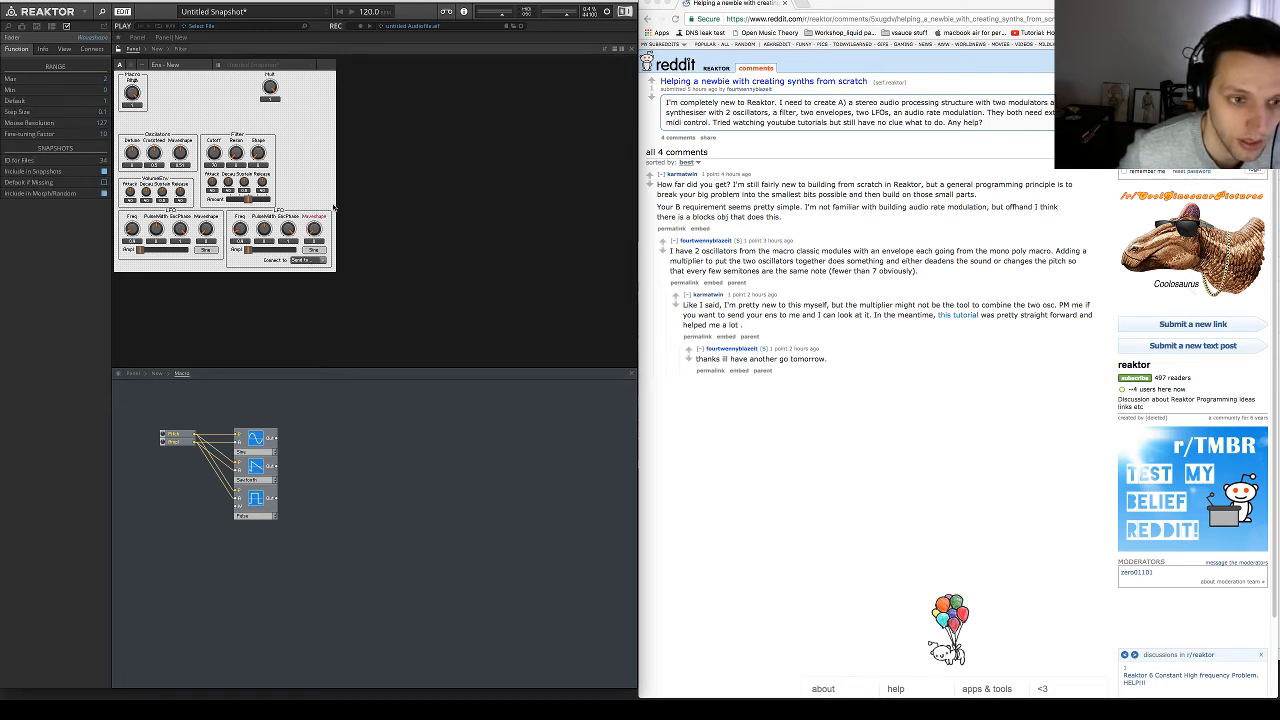
{"action": "left_click", "coordinate": [156, 374]}
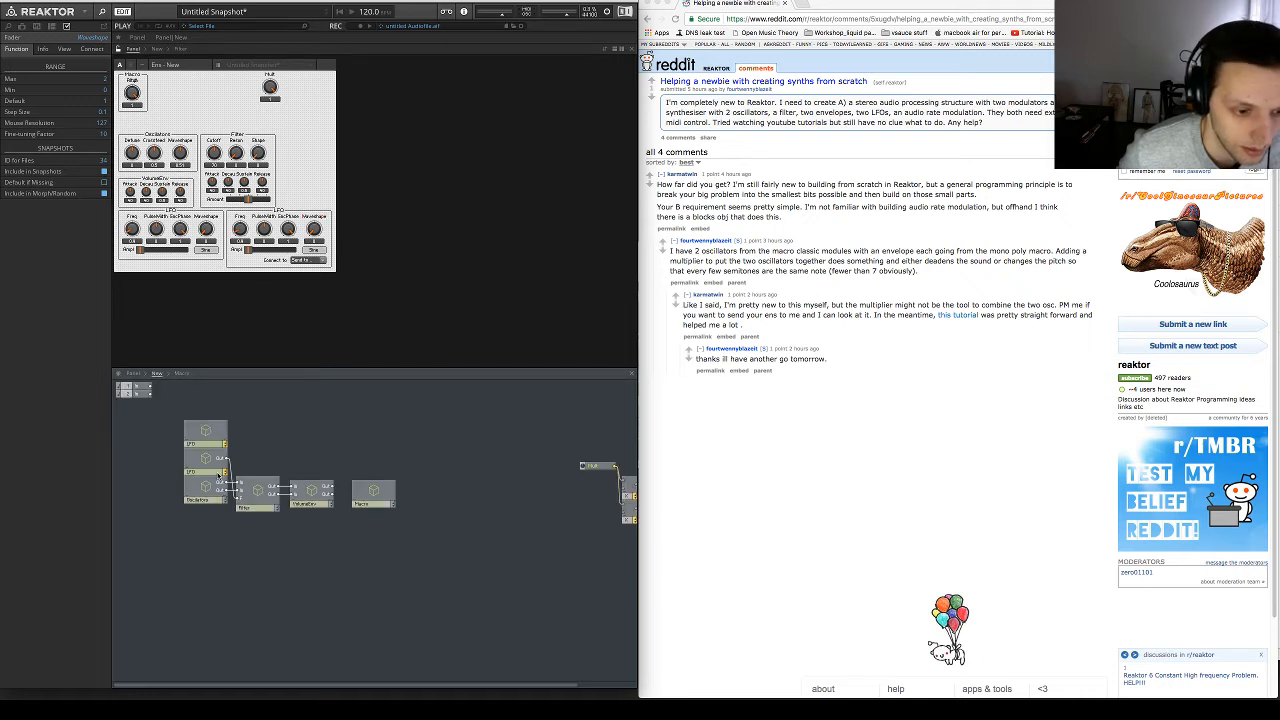
{"action": "double_click", "coordinate": [218, 476]}
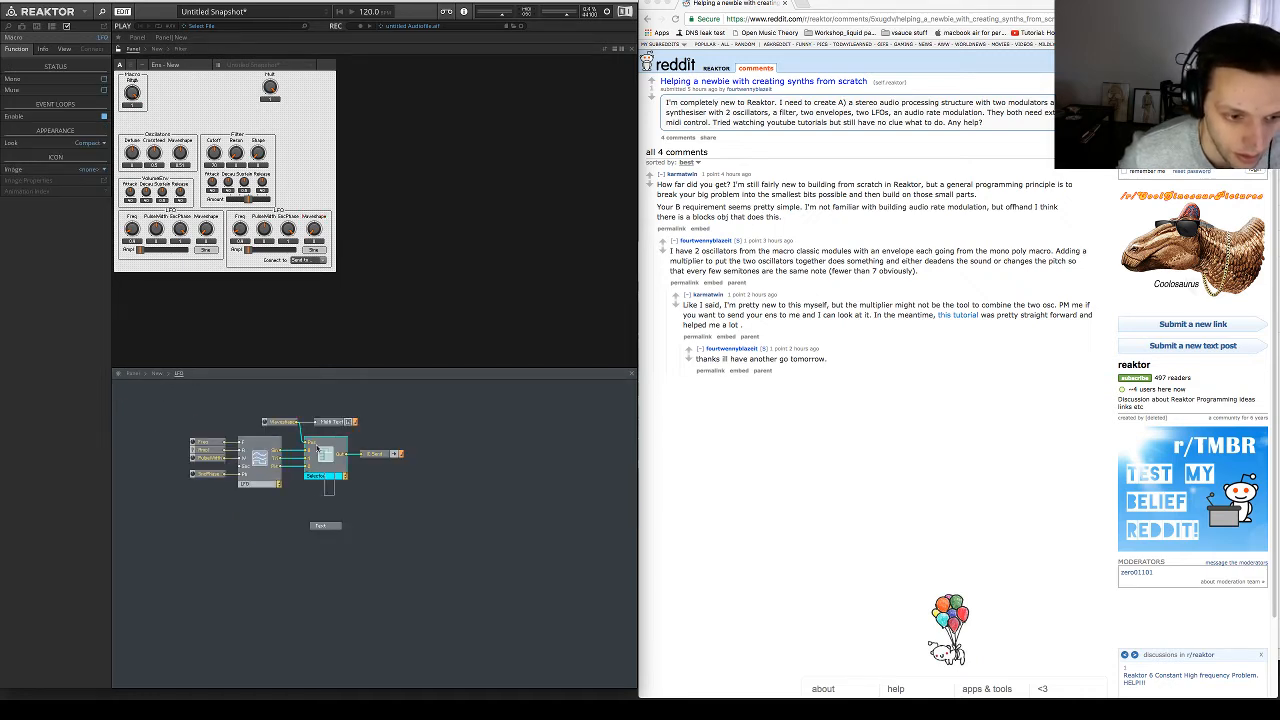
{"action": "left_click_drag", "start_coordinate": [317, 447], "coordinate": [293, 403]}
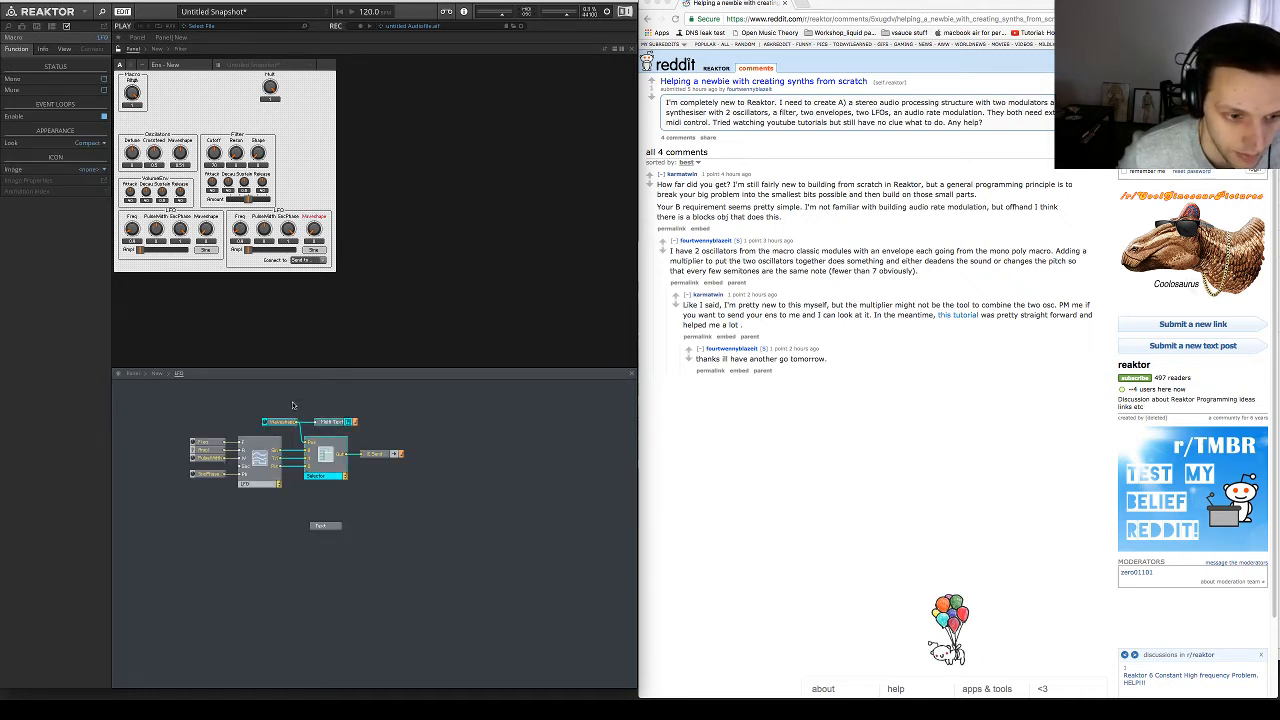
{"action": "left_click", "coordinate": [157, 374]}
{"action": "double_click", "coordinate": [375, 491]}
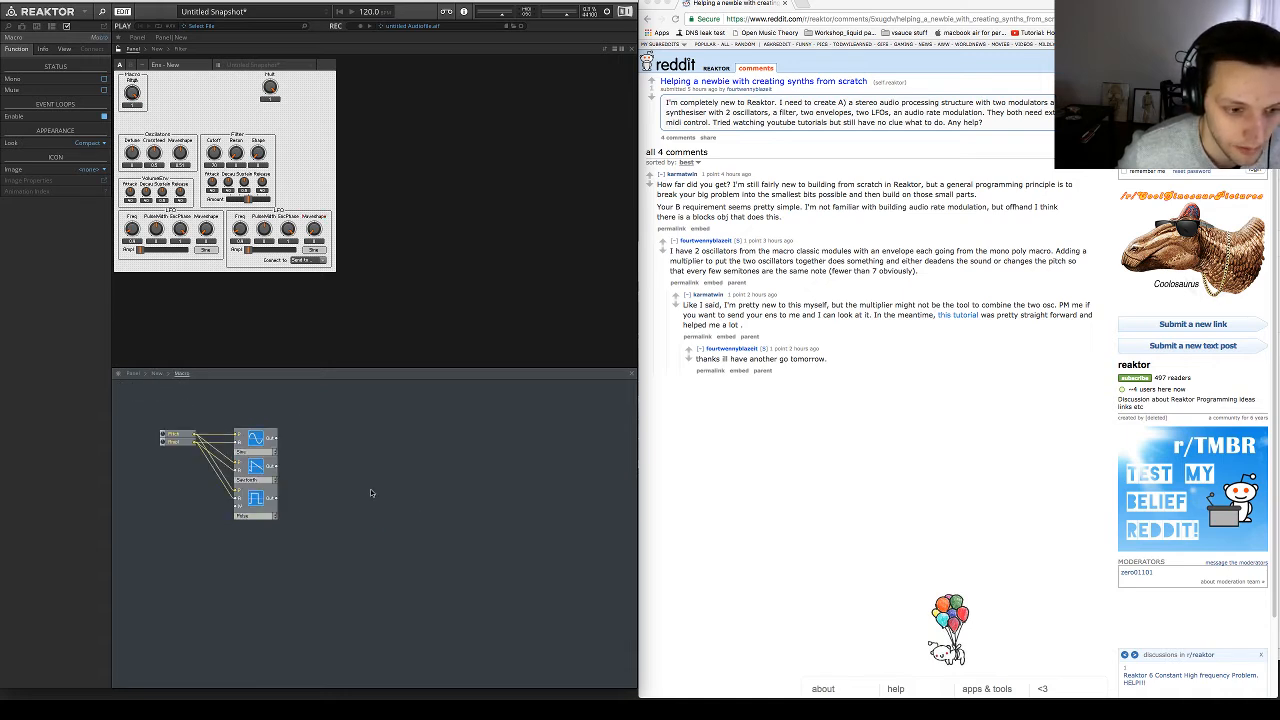
{"action": "key", "text": "ctrl+v"}
Place the pasted Waveshape and Selector group beside the oscillators and wire the Sine, Sawtooth and Pulse outputs to the Selector's inputs
{"action": "left_click_drag", "start_coordinate": [343, 478], "coordinate": [289, 436]}
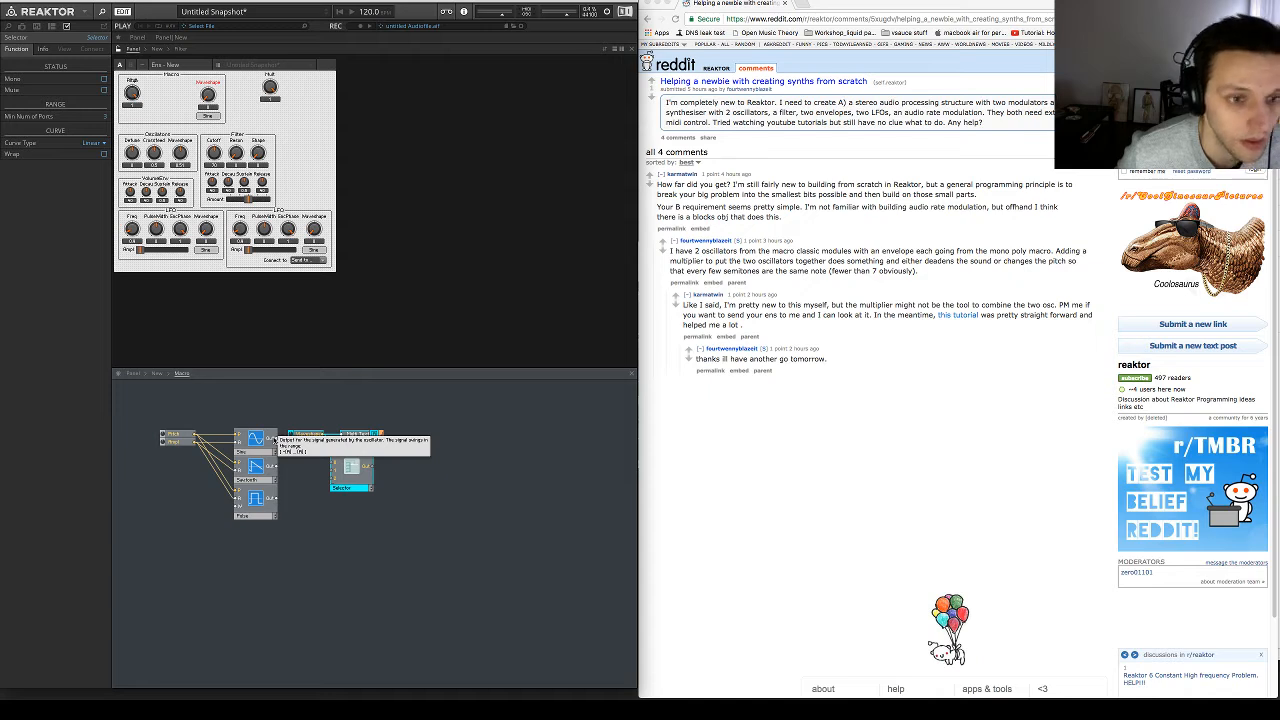
{"action": "left_click_drag", "start_coordinate": [274, 440], "coordinate": [332, 478]}
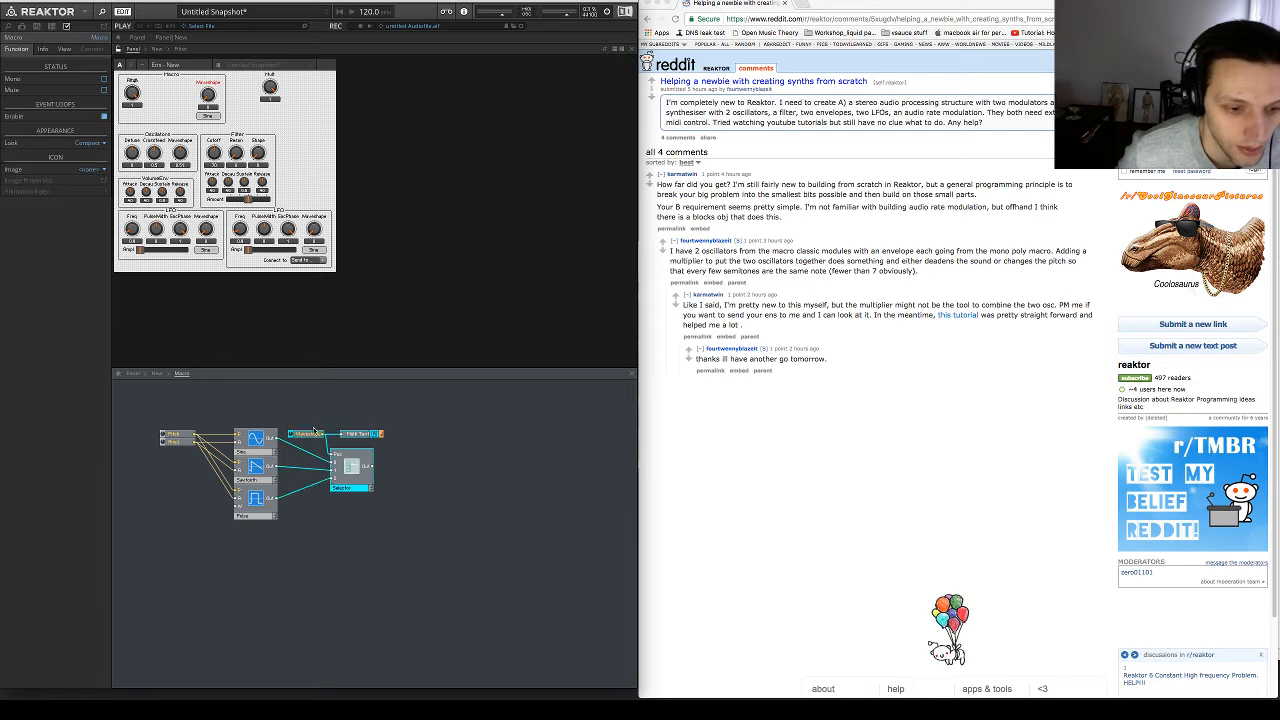
{"action": "left_click_drag", "start_coordinate": [311, 436], "coordinate": [313, 432]}
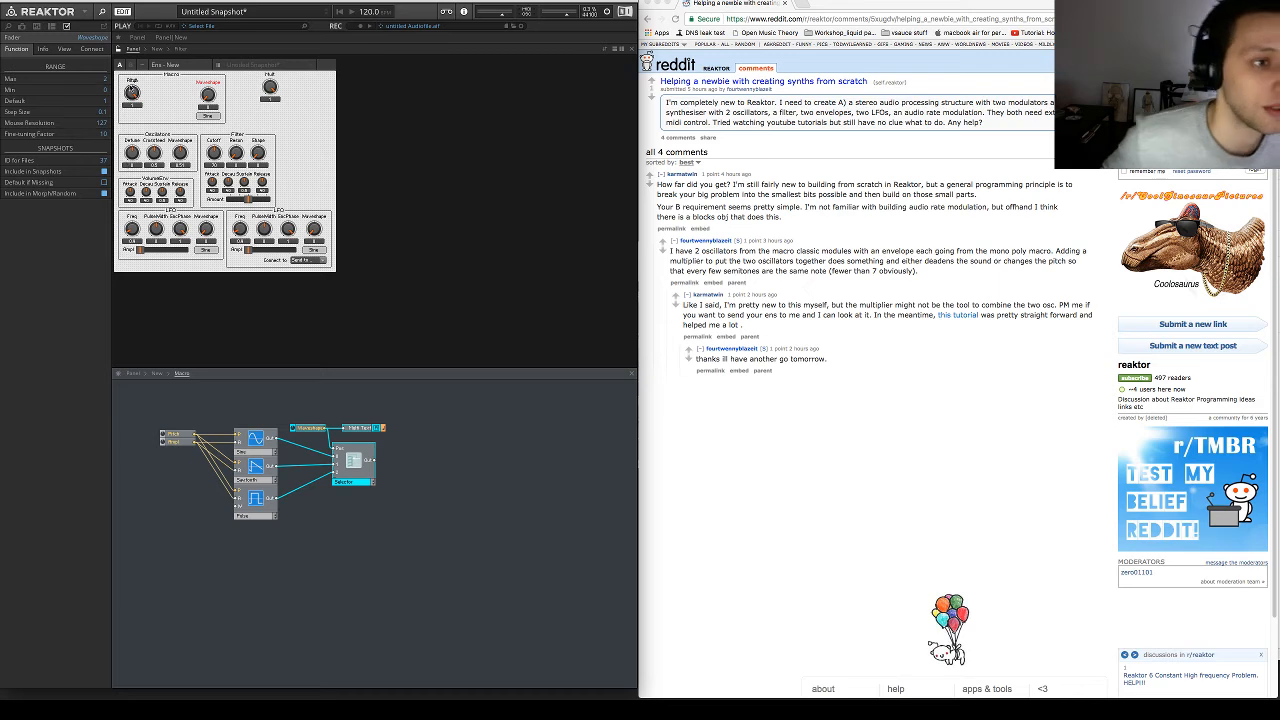
Arrange the new macro's panel controls so the overlapping Pitch and Ampl knobs sit side by side
{"action": "left_click", "coordinate": [131, 92]}
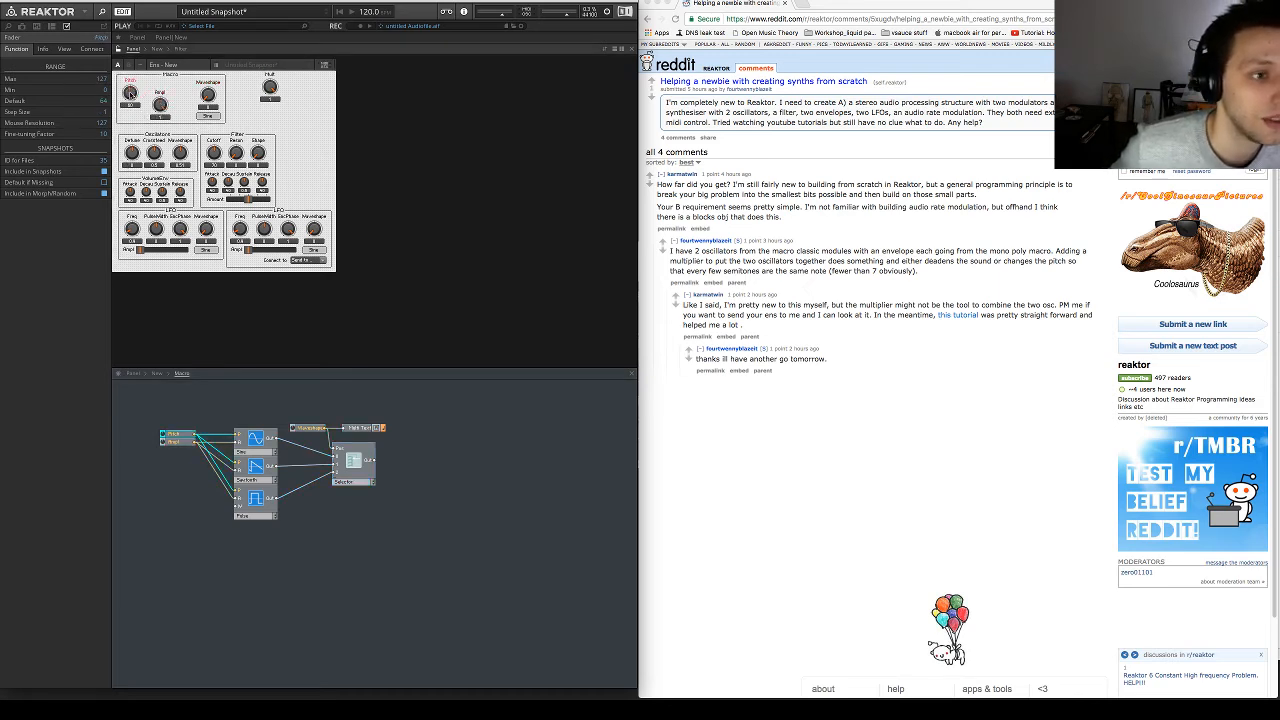
{"action": "left_click_drag", "start_coordinate": [160, 104], "coordinate": [230, 125]}
{"action": "mouse_move", "coordinate": [197, 83]}
{"action": "left_mouse_down"}
{"action": "mouse_move", "coordinate": [219, 111]}
{"action": "mouse_move", "coordinate": [196, 81]}
{"action": "left_mouse_up"}
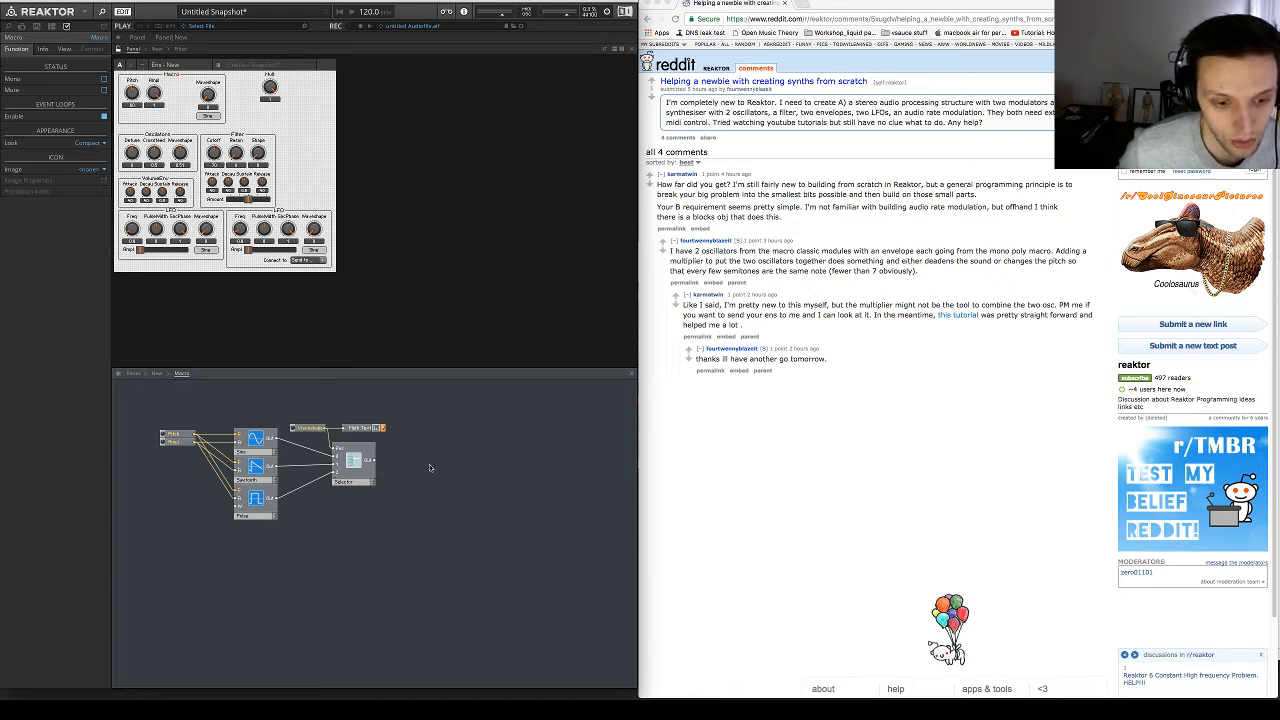
Add an Out Port to the macro, connect the Selector's output to it, and line it up with that output
{"action": "double_click", "coordinate": [401, 462]}
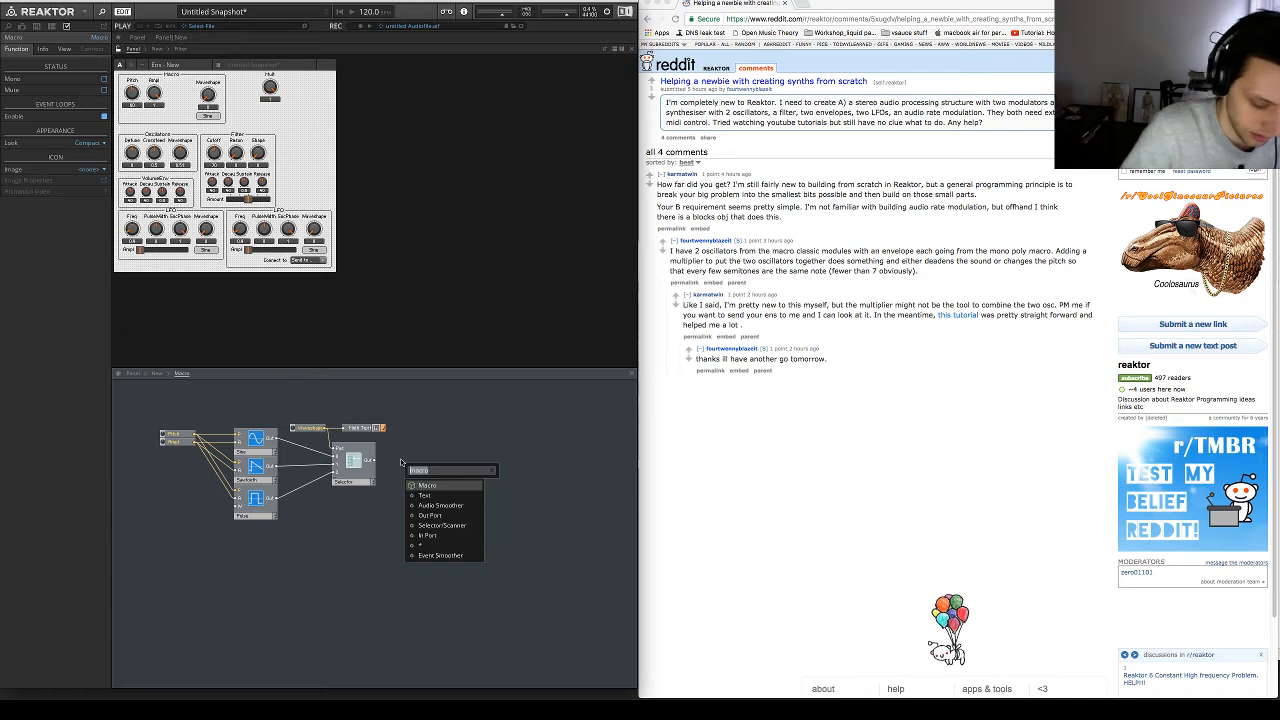
{"action": "type", "text": "out"}
{"action": "key", "text": "Return"}
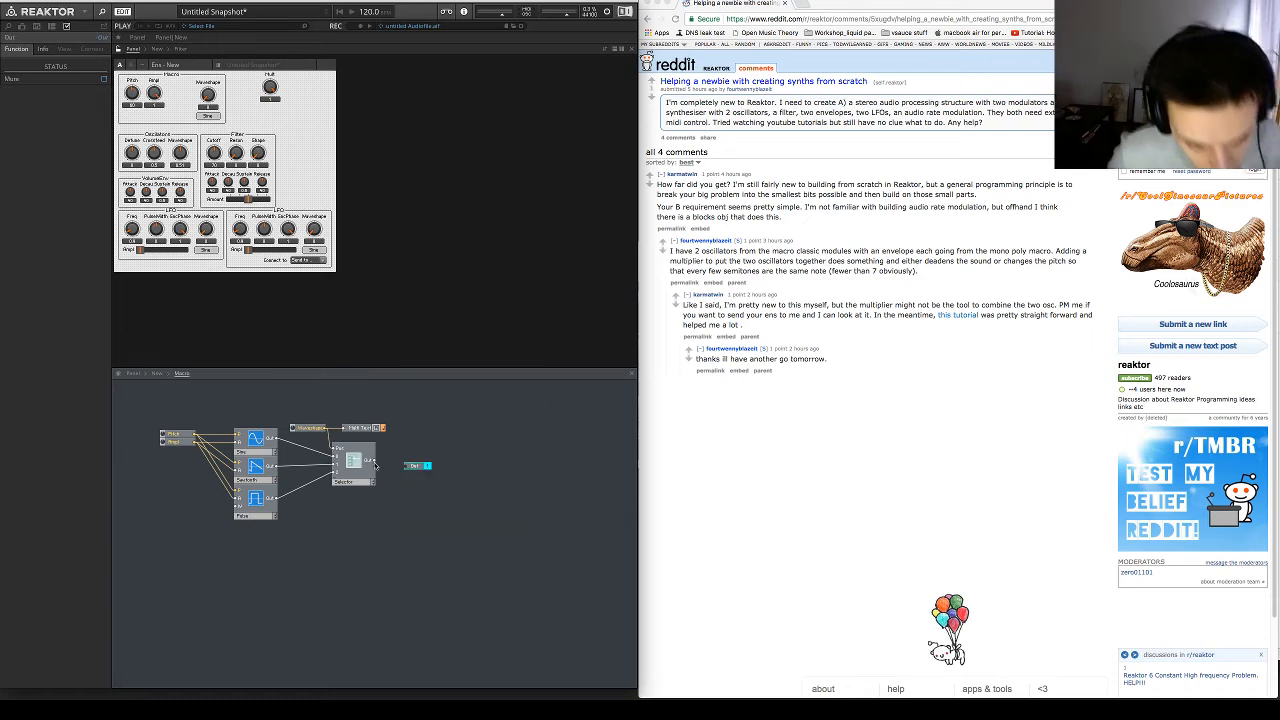
{"action": "left_click_drag", "start_coordinate": [374, 461], "coordinate": [408, 463]}
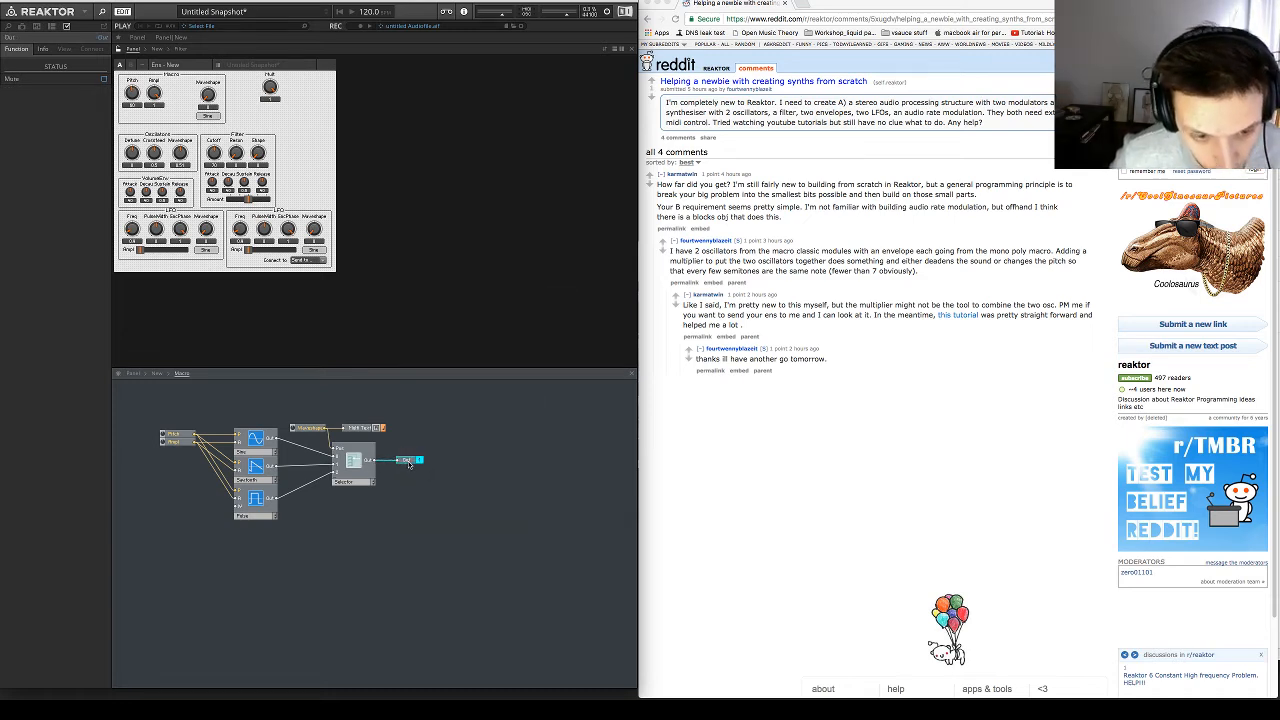
{"action": "left_click", "coordinate": [424, 497]}
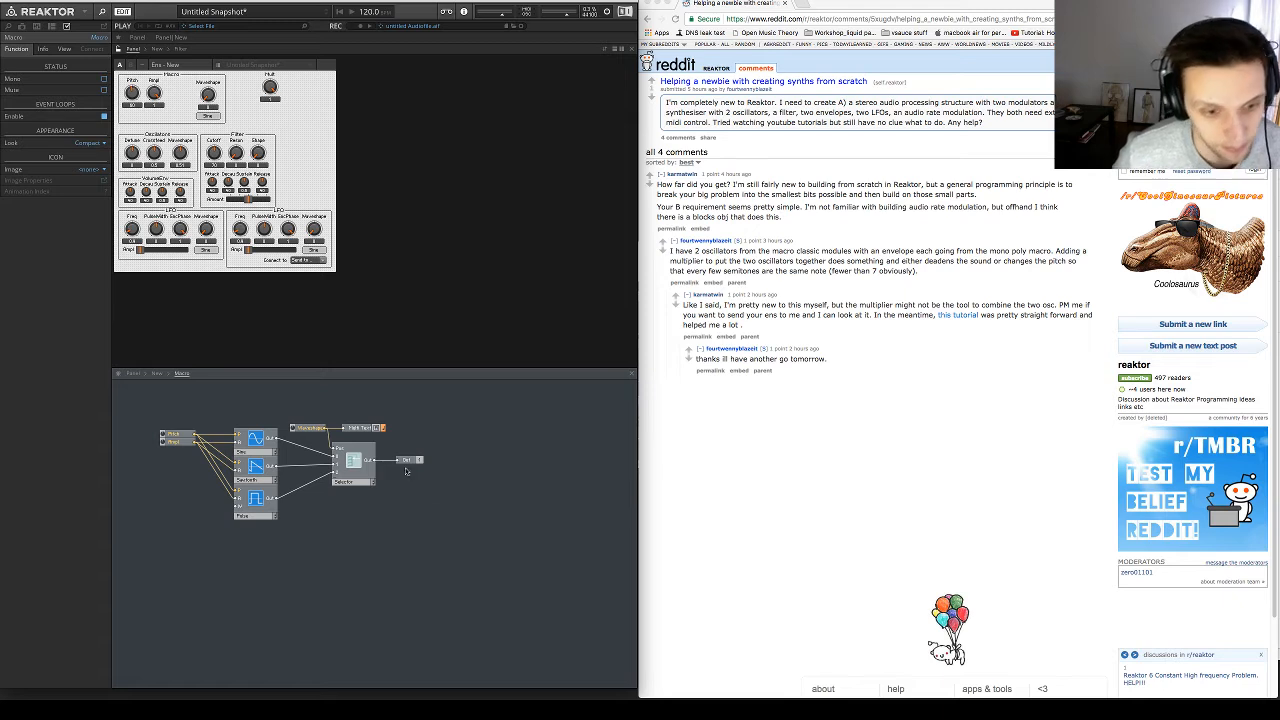
Return to the instrument structure, move the new macro below VolumeEnv, and rename it Ring Modulation
{"action": "left_click", "coordinate": [157, 373]}
{"action": "left_click_drag", "start_coordinate": [376, 496], "coordinate": [311, 543]}
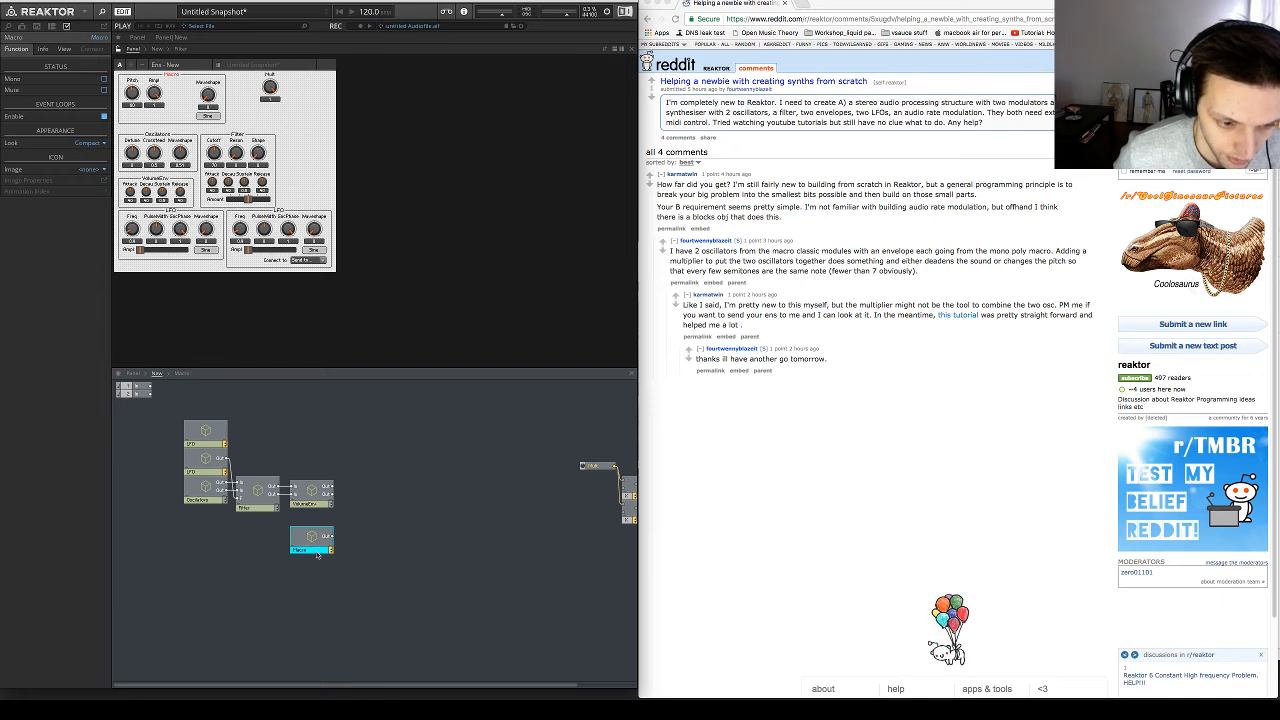
{"action": "double_click", "coordinate": [317, 552]}
{"action": "type", "text": "Ring"}
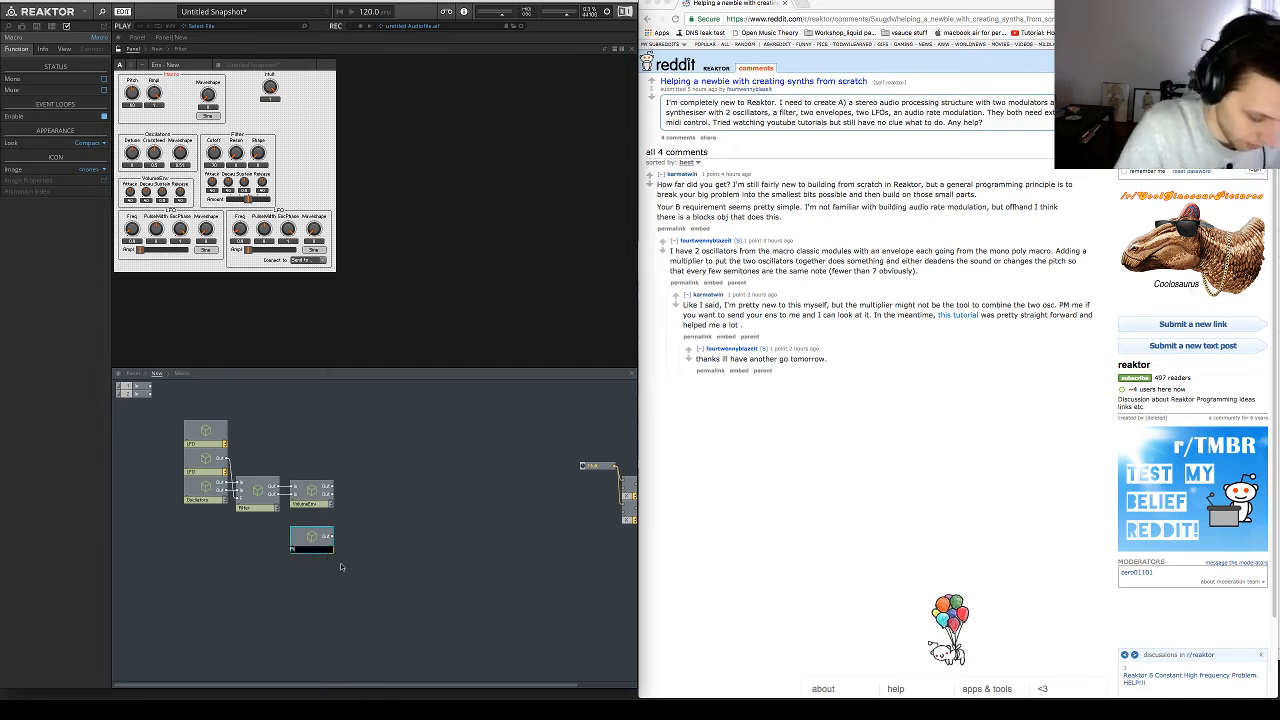
{"action": "key", "text": "Return"}
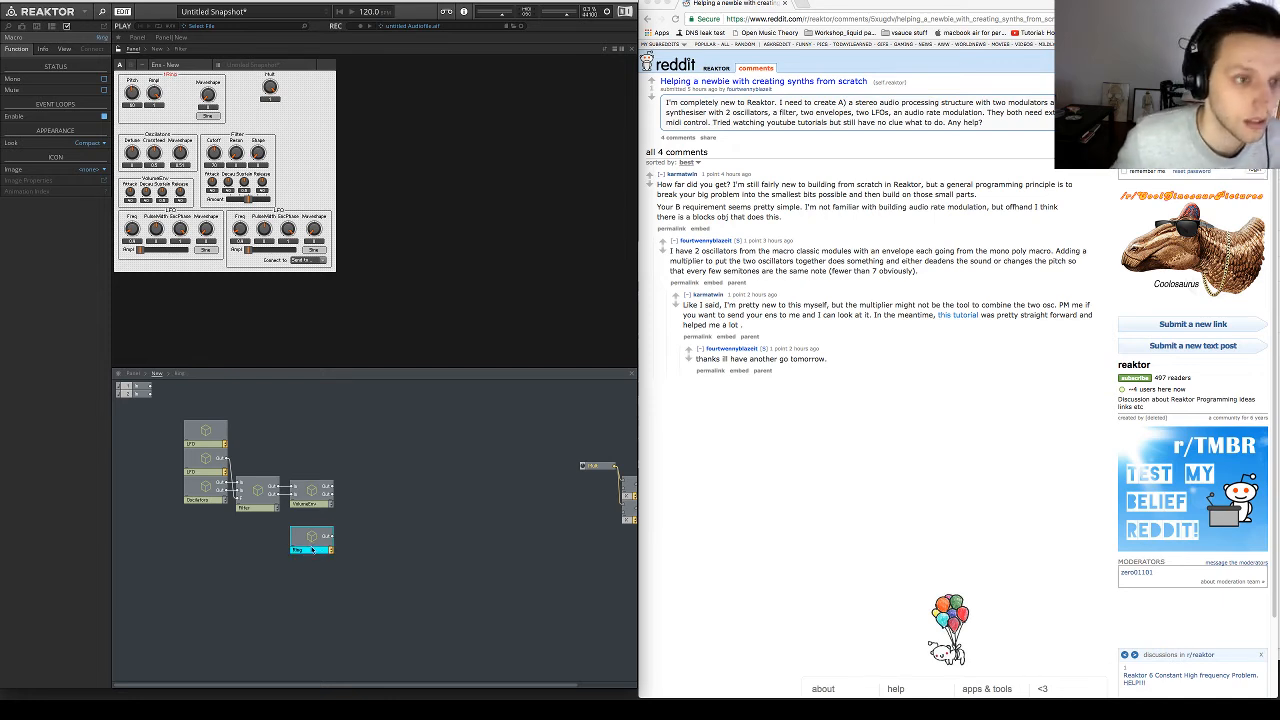
{"action": "double_click", "coordinate": [312, 551]}
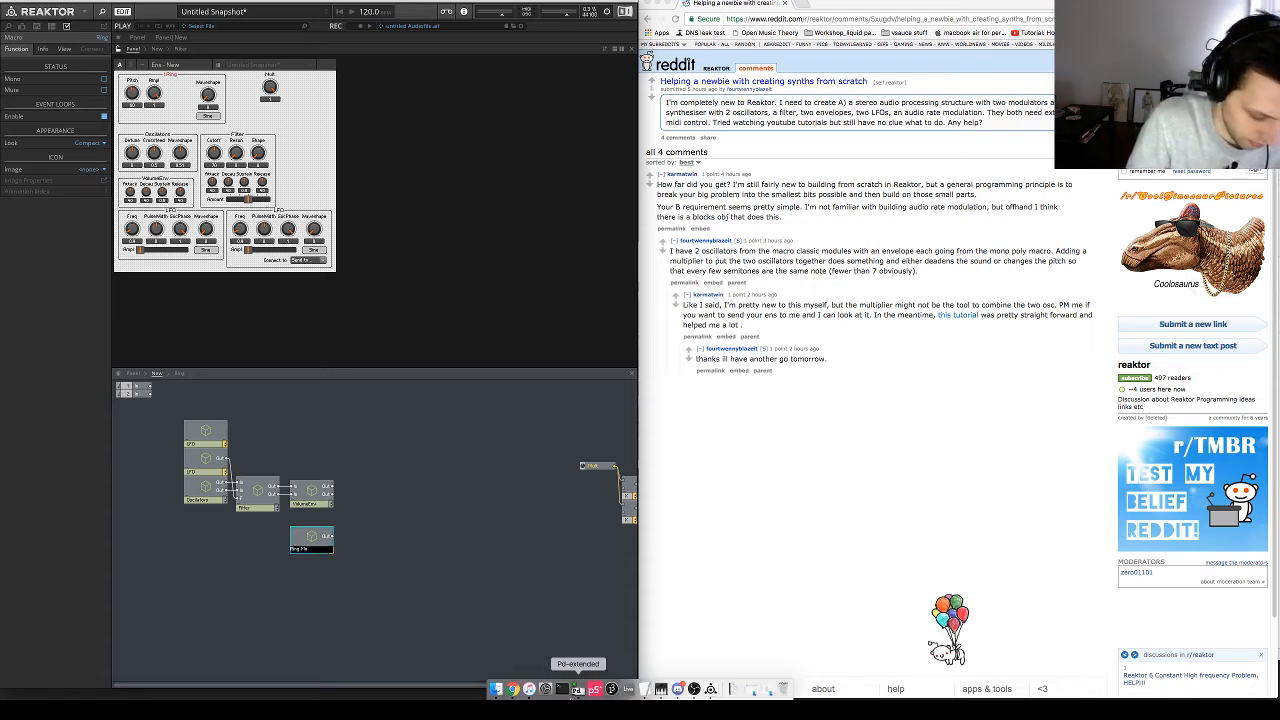
{"action": "type", "text": "Modulation"}
{"action": "key", "text": "Return"}
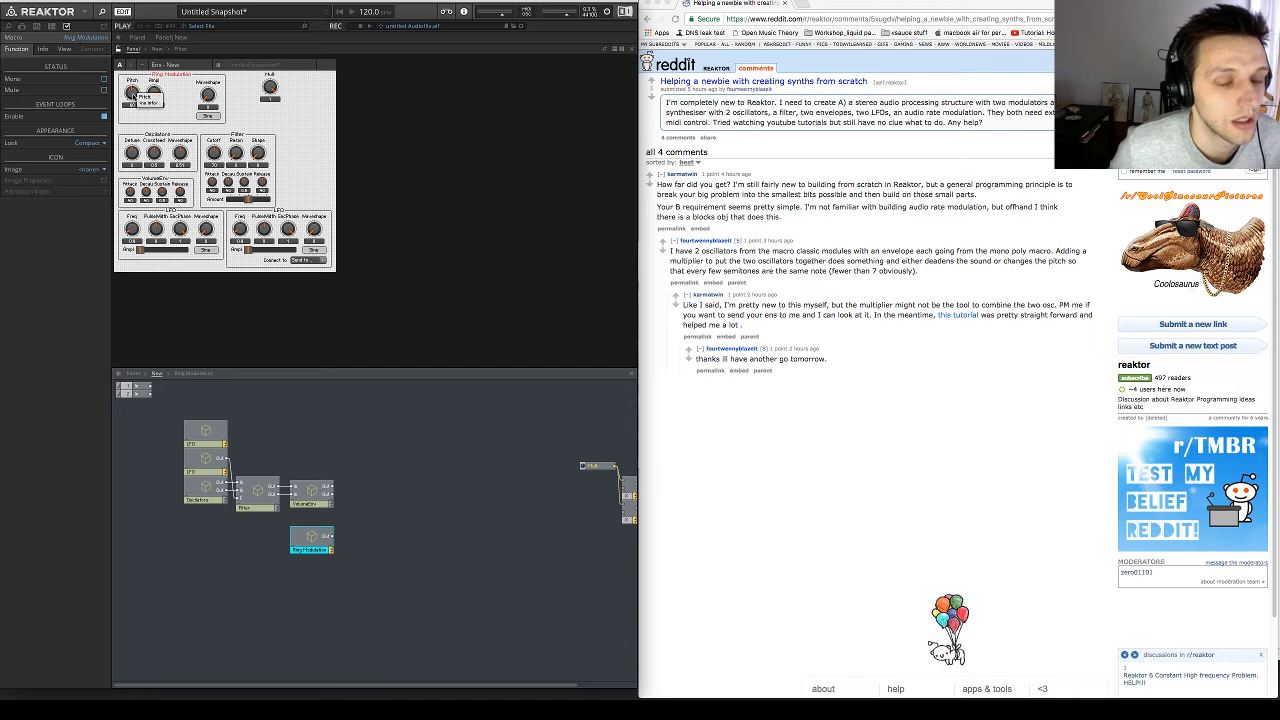
{"action": "left_click", "coordinate": [131, 94]}
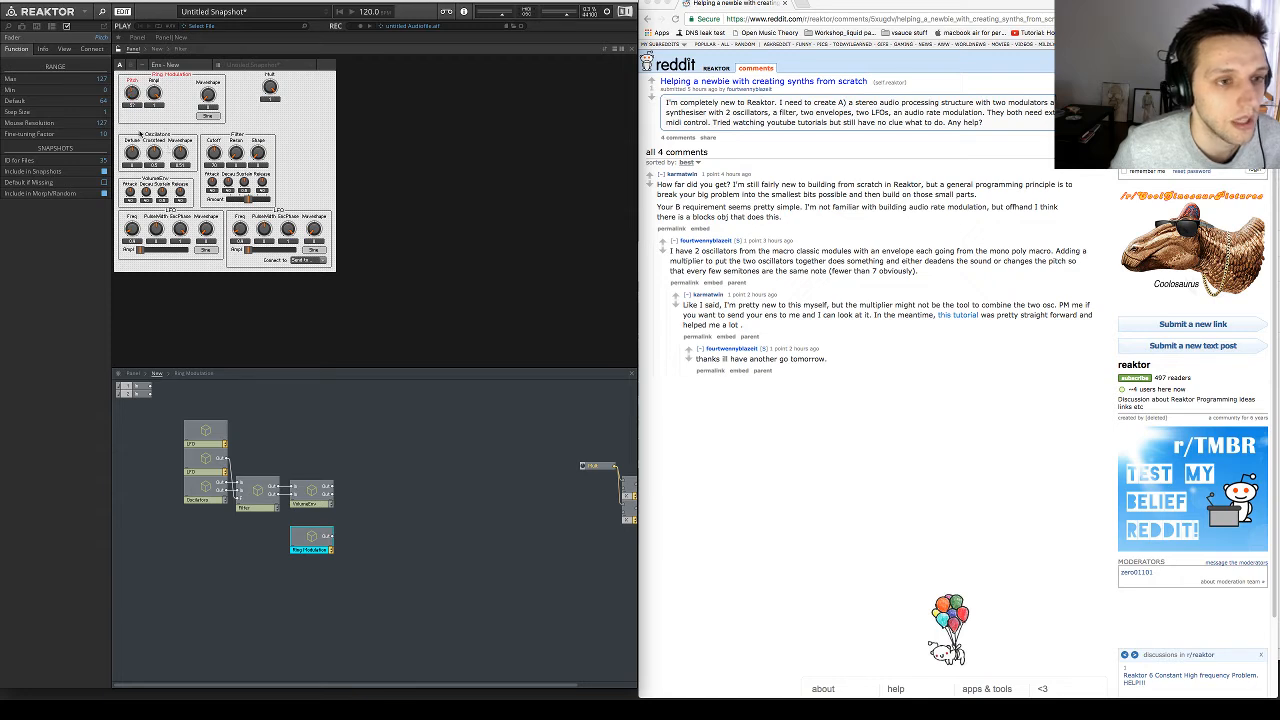
Add a Selector/Scanner module to the instrument structure and place it just after the VolumeEnv and Ring Modulation macros
{"action": "left_click", "coordinate": [369, 462]}
{"action": "right_click", "coordinate": [369, 464]}
{"action": "type", "text": "sele"}
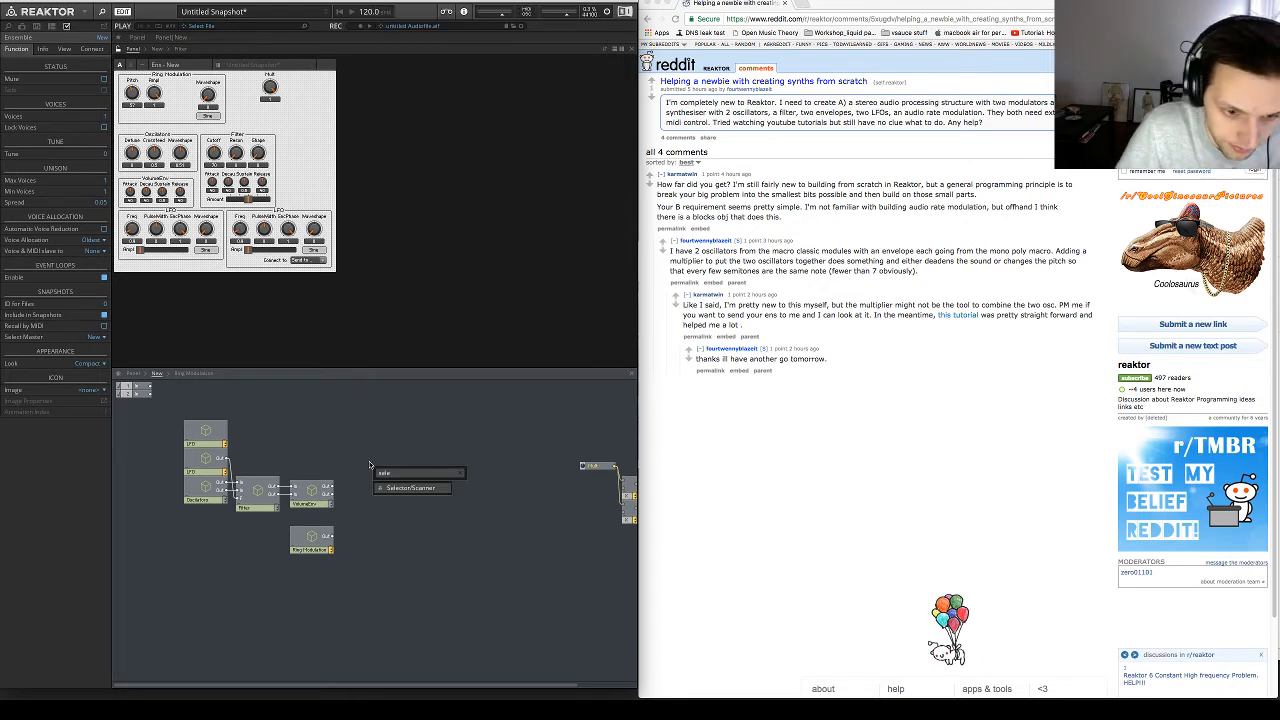
{"action": "key", "text": "Return"}
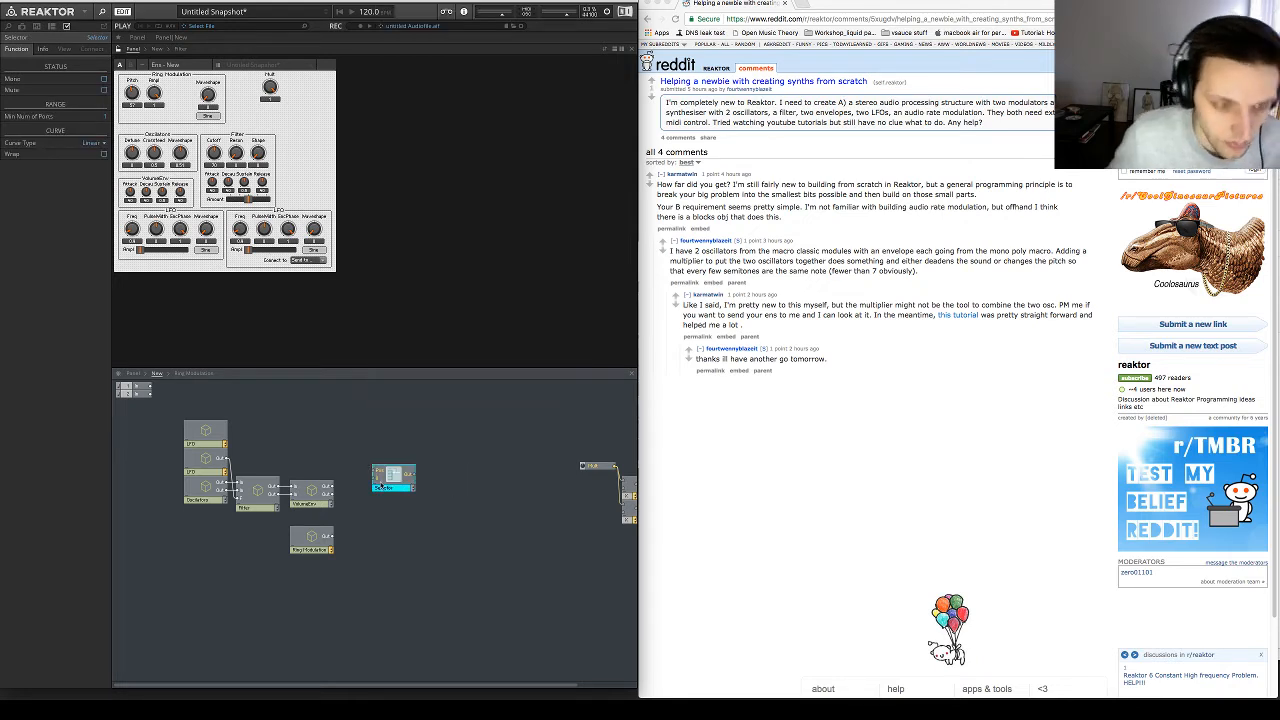
{"action": "left_click_drag", "start_coordinate": [380, 486], "coordinate": [344, 530]}
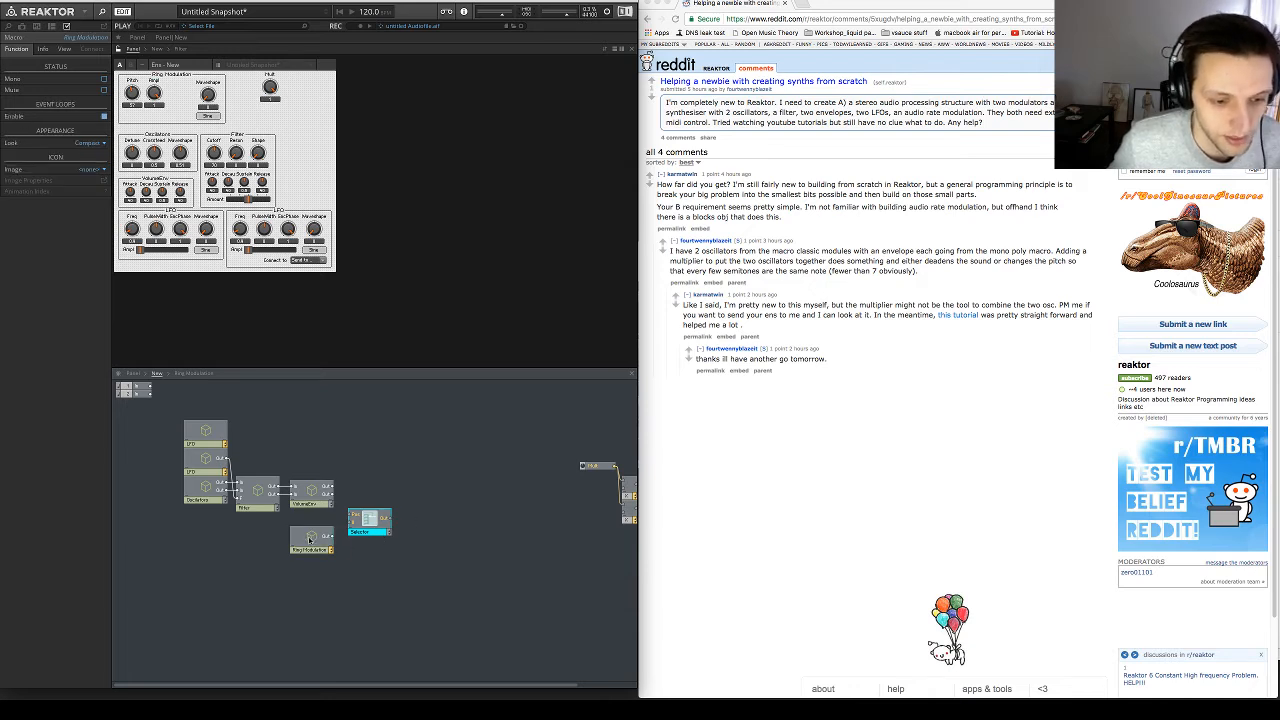
Add a Button module inside the Ring Modulation macro, place it below the Selector, and name it On/Off
{"action": "double_click", "coordinate": [310, 537]}
{"action": "right_click", "coordinate": [375, 581]}
{"action": "type", "text": "button"}
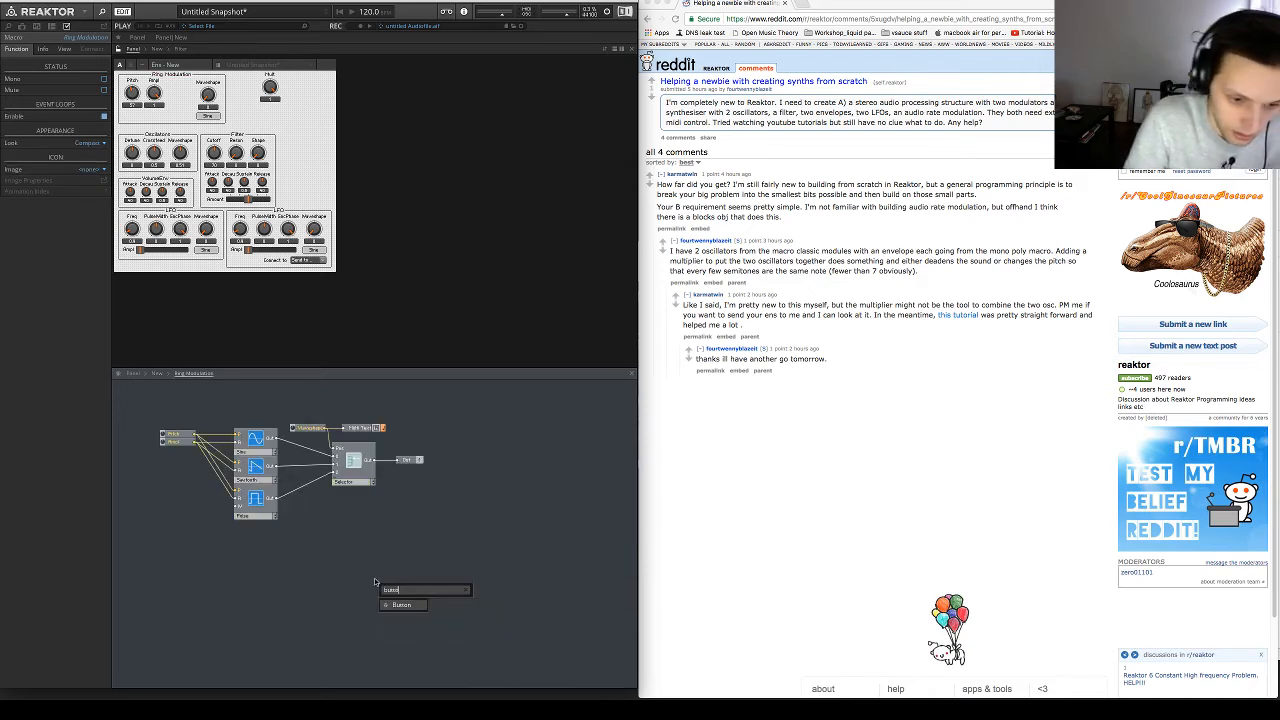
{"action": "key", "text": "Return"}
{"action": "left_click_drag", "start_coordinate": [389, 587], "coordinate": [345, 548]}
{"action": "type", "text": "On/Of"}
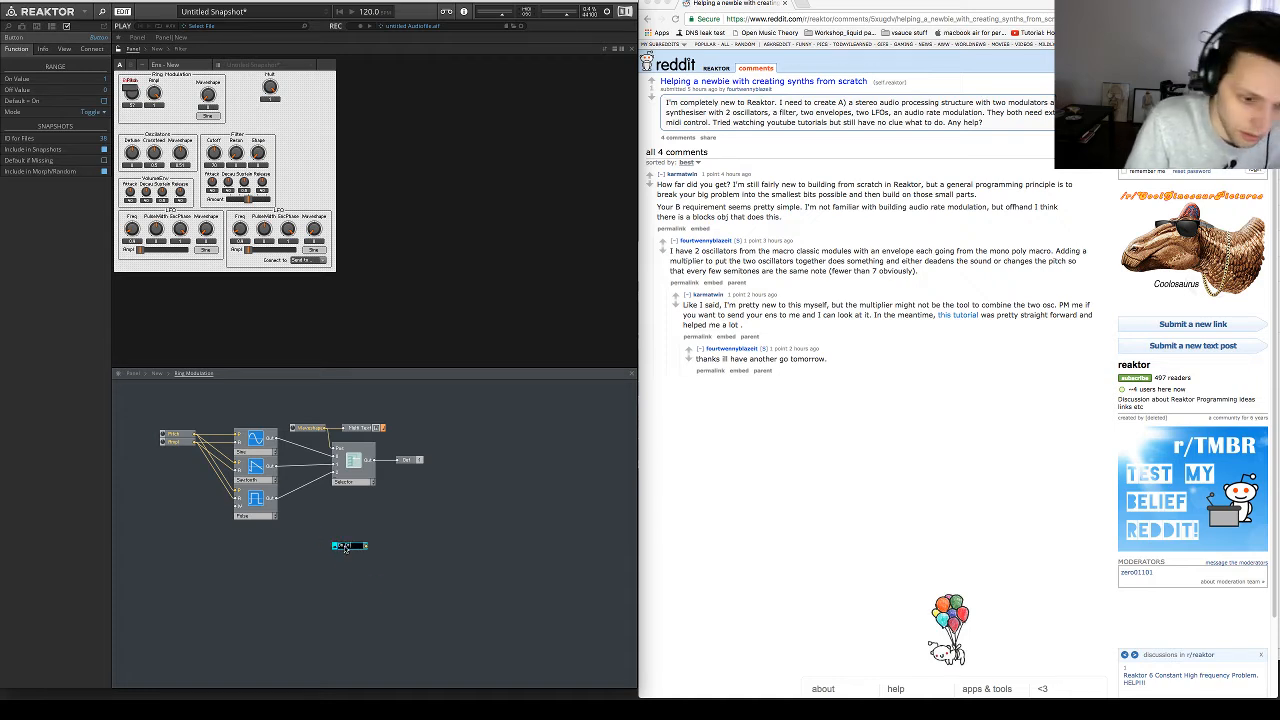
{"action": "type", "text": "f"}
{"action": "key", "text": "Return"}
Add an Out Port, connect the On/Off button to it, and return to the instrument structure
{"action": "key", "text": "Return"}
{"action": "type", "text": "out"}
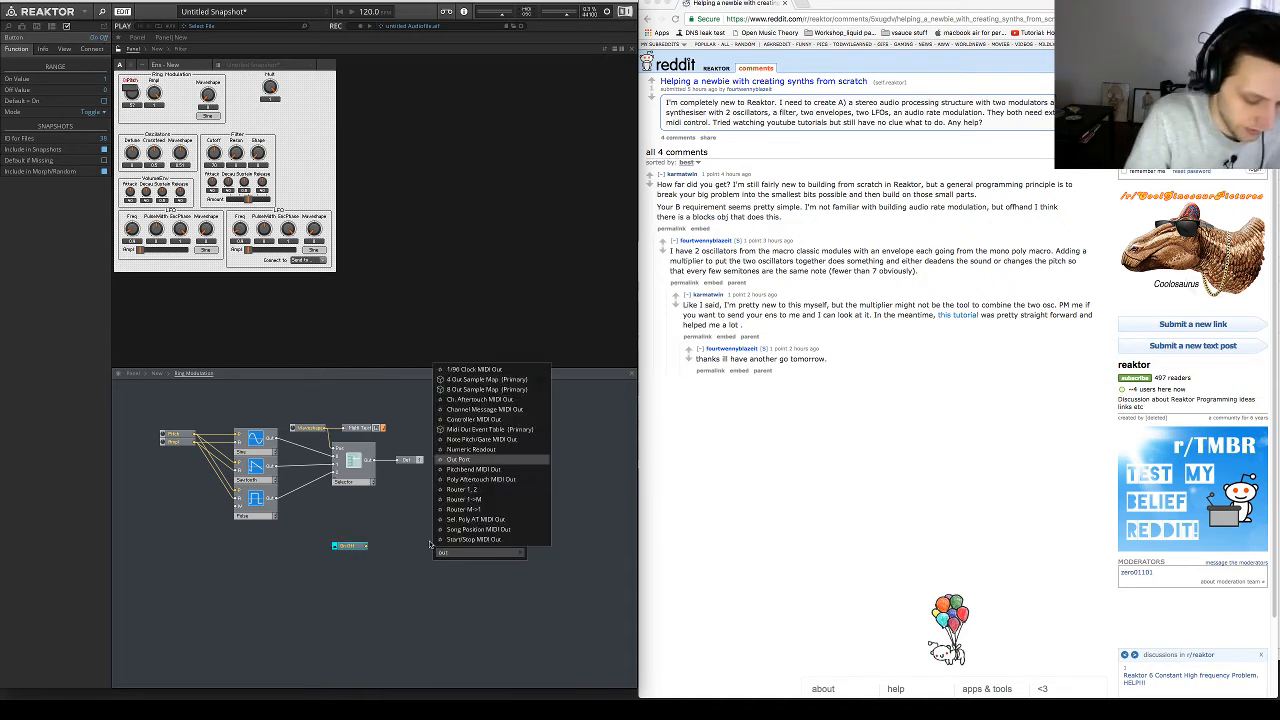
{"action": "key", "text": "Return"}
{"action": "left_click_drag", "start_coordinate": [447, 548], "coordinate": [403, 547]}
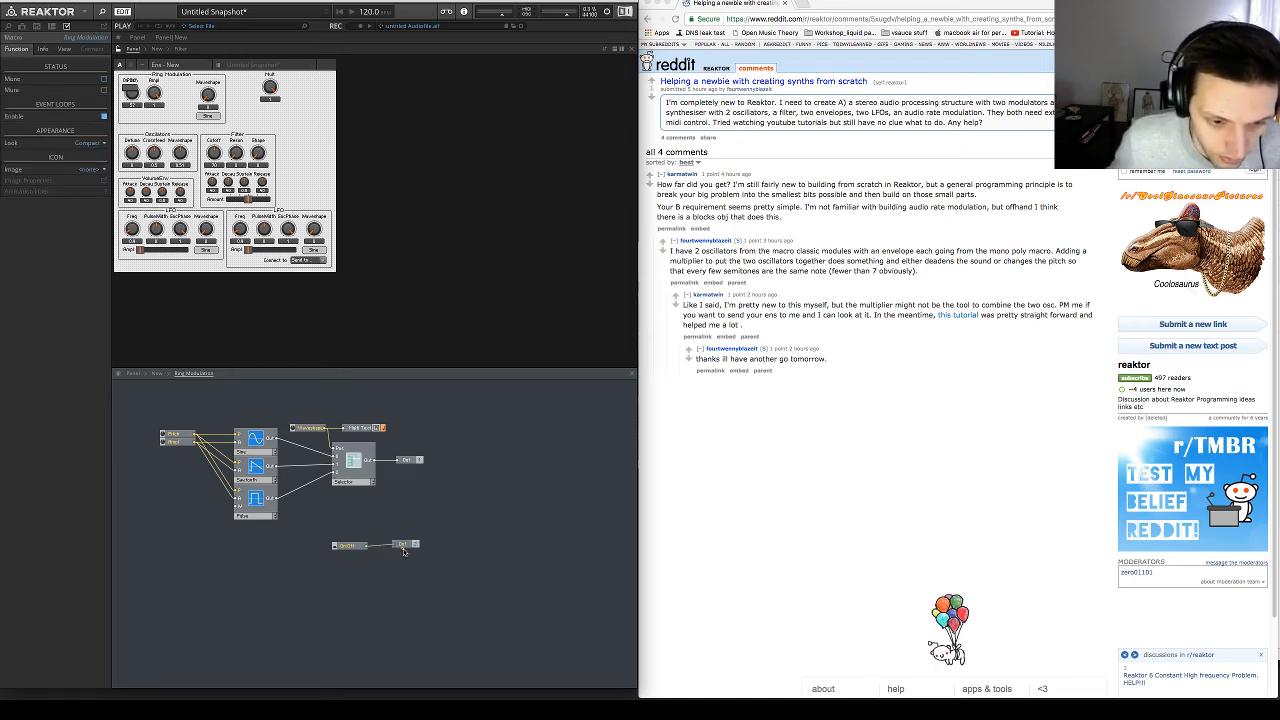
{"action": "left_click", "coordinate": [156, 376]}
{"action": "left_click", "coordinate": [366, 530]}
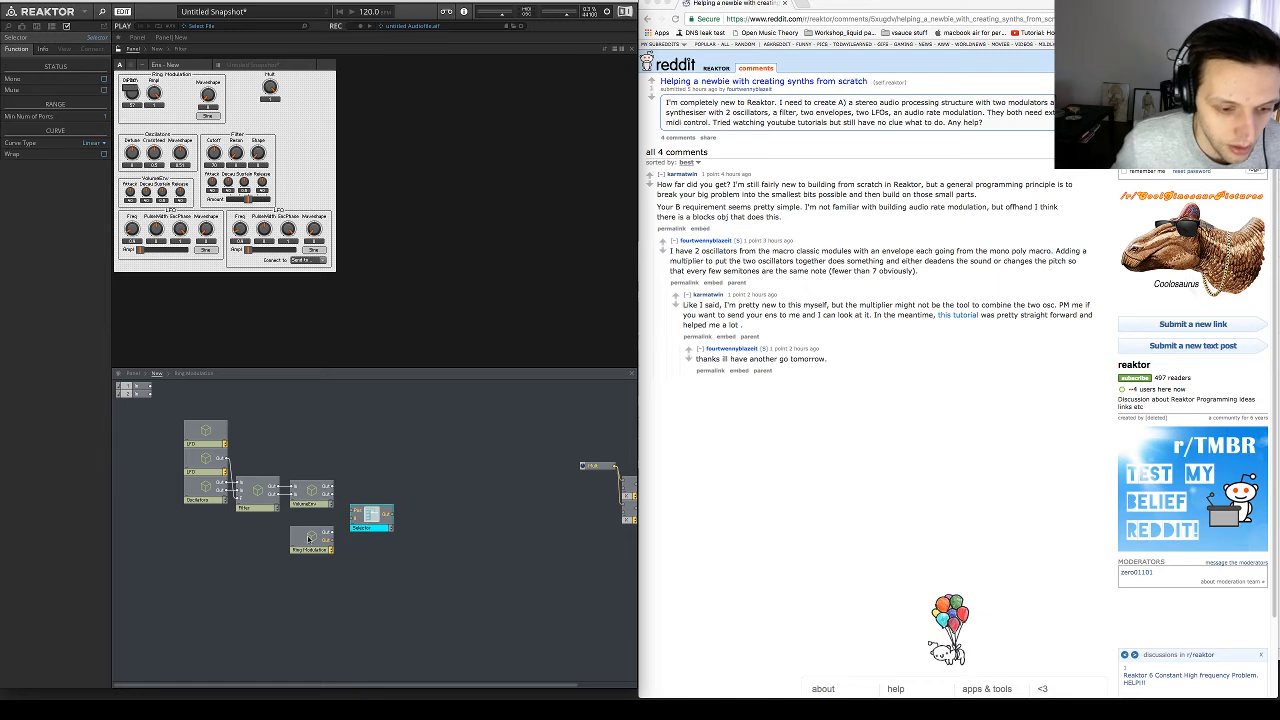
In the Ring Modulation macro, insert an Audio Smoother with a transition time of 5 ms between the On/Off button and its Out Port
{"action": "double_click", "coordinate": [310, 538]}
{"action": "left_click_drag", "start_coordinate": [346, 550], "coordinate": [312, 550]}
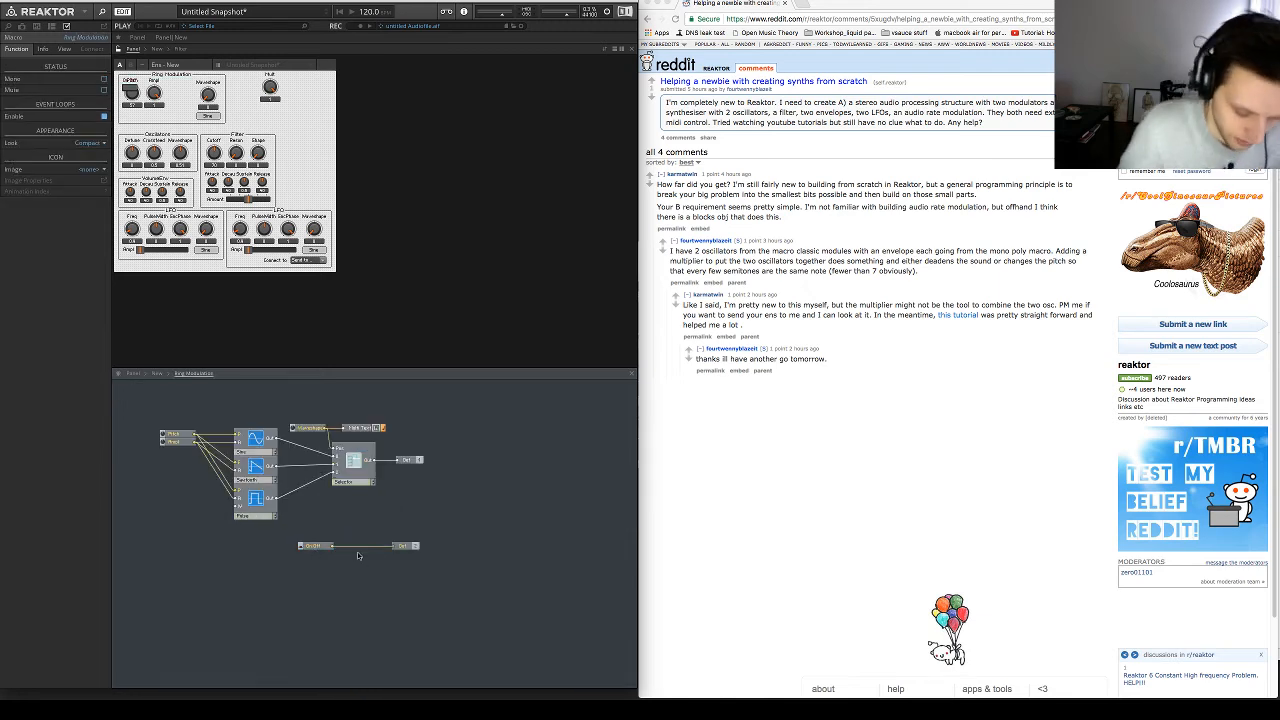
{"action": "double_click", "coordinate": [358, 556]}
{"action": "type", "text": "audi"}
{"action": "key", "text": "Return"}
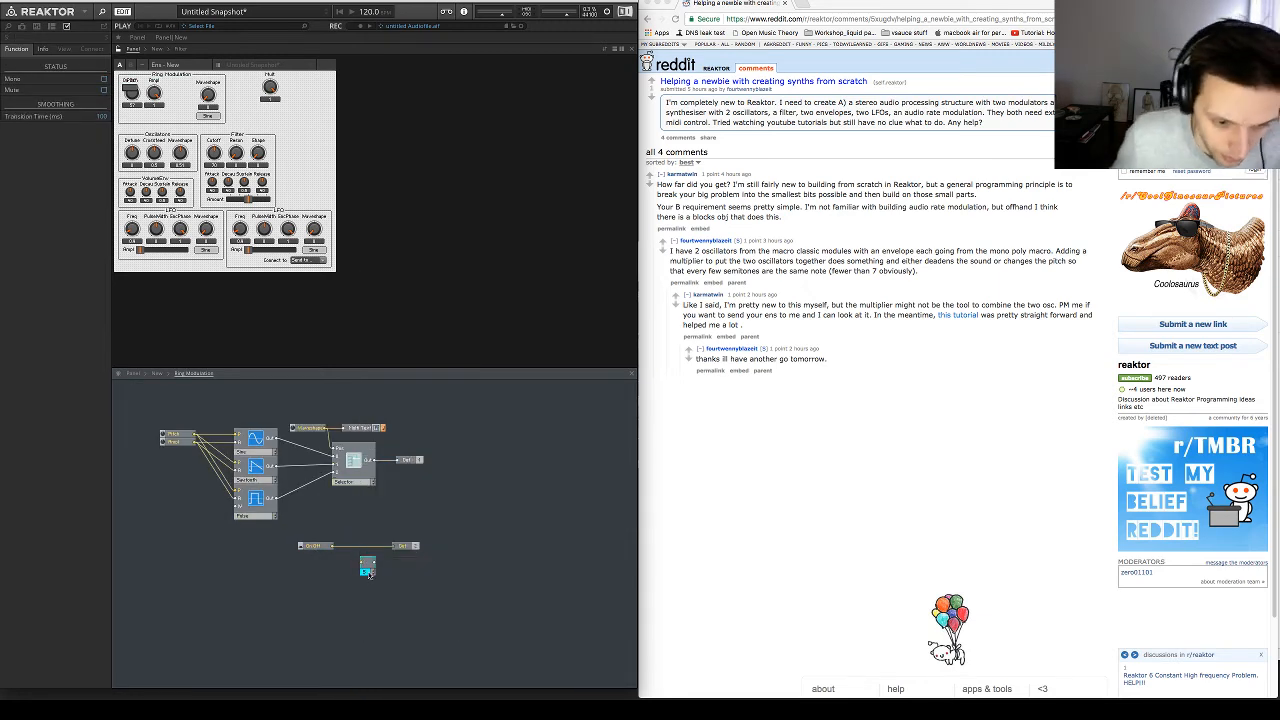
{"action": "double_click", "coordinate": [102, 118]}
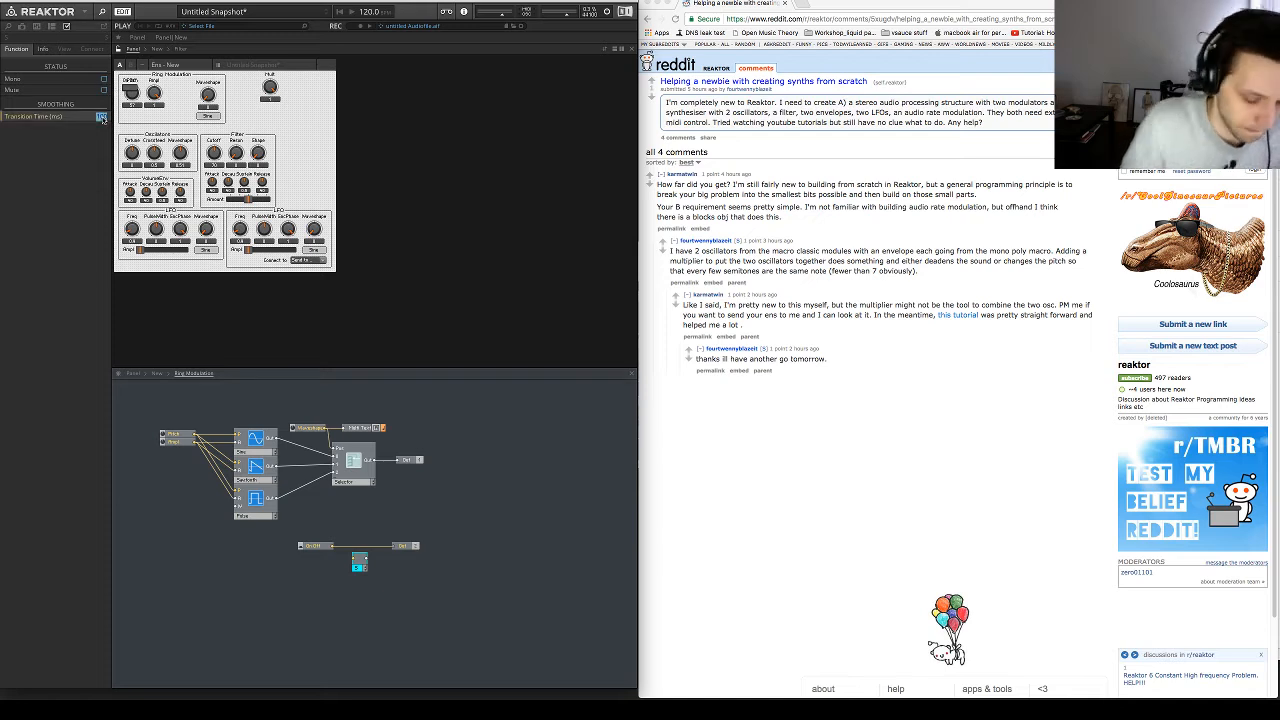
{"action": "type", "text": "5"}
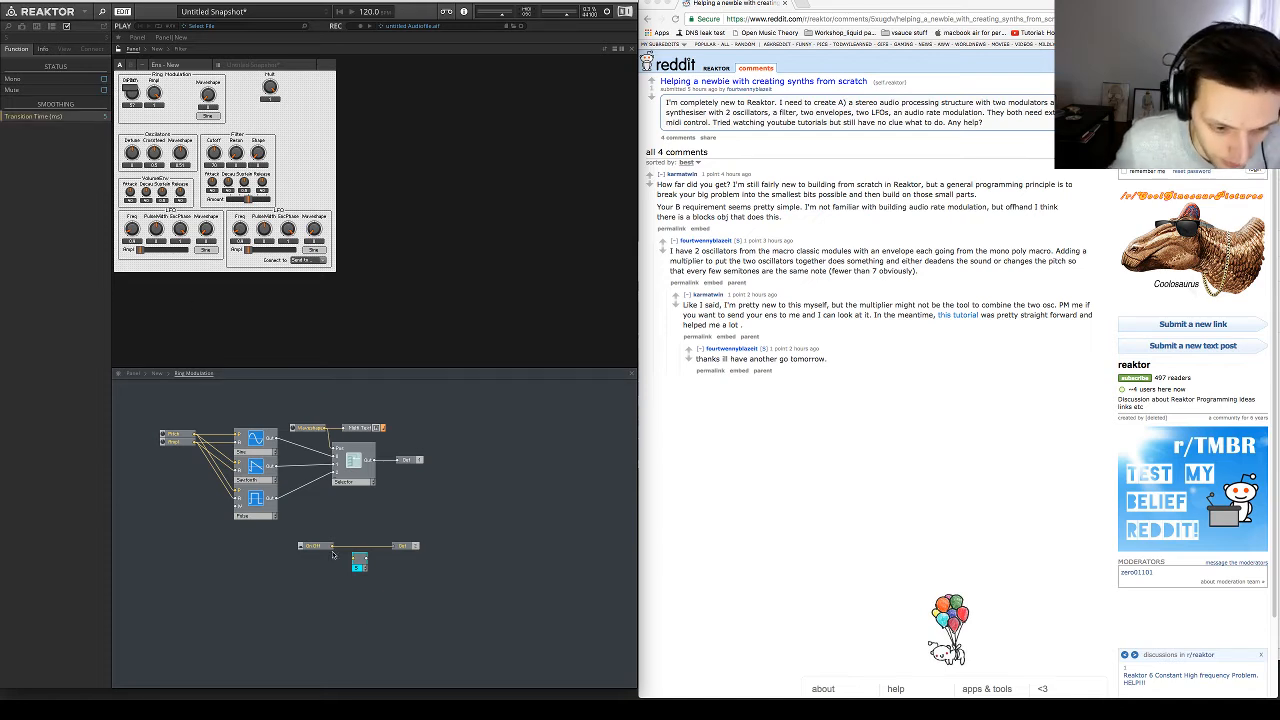
{"action": "left_click_drag", "start_coordinate": [333, 547], "coordinate": [382, 556]}
{"action": "left_click", "coordinate": [363, 581]}
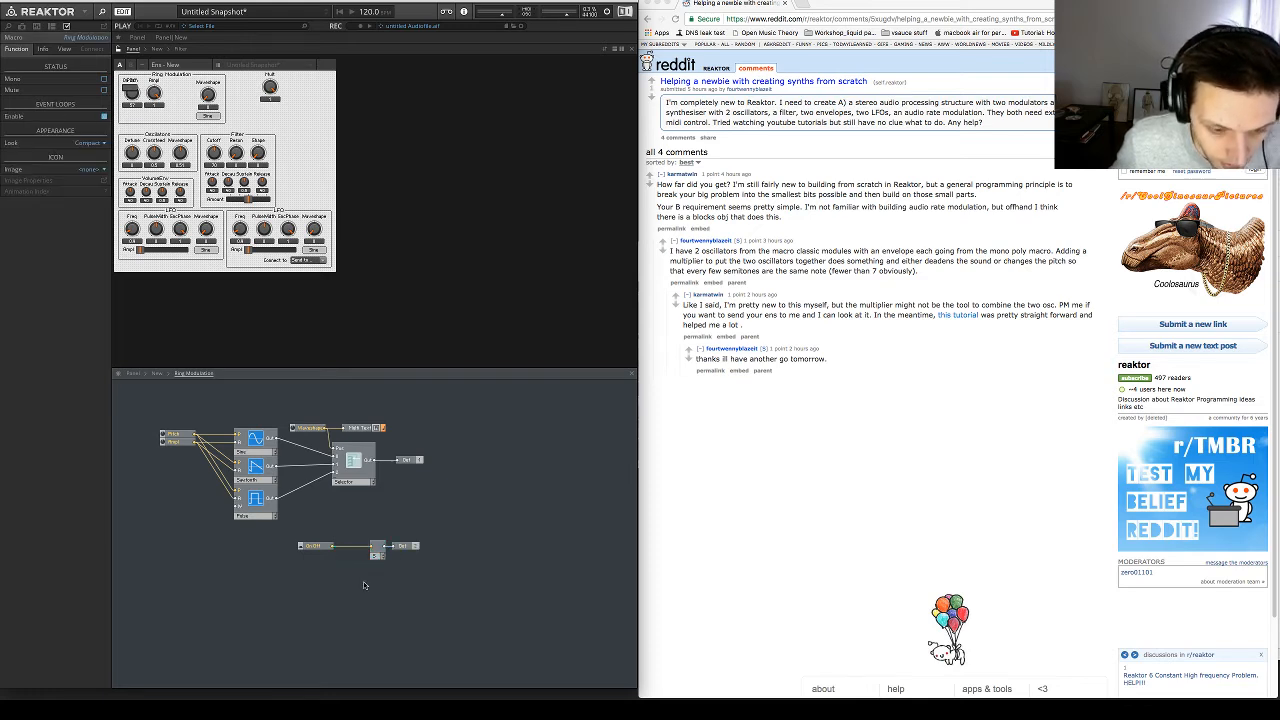
In the instrument structure, wire Ring Modulation's On/Off output to the Selector's Pos input and increase the Selector's minimum number of ports
{"action": "double_click", "coordinate": [197, 401]}
{"action": "left_click_drag", "start_coordinate": [362, 520], "coordinate": [377, 488]}
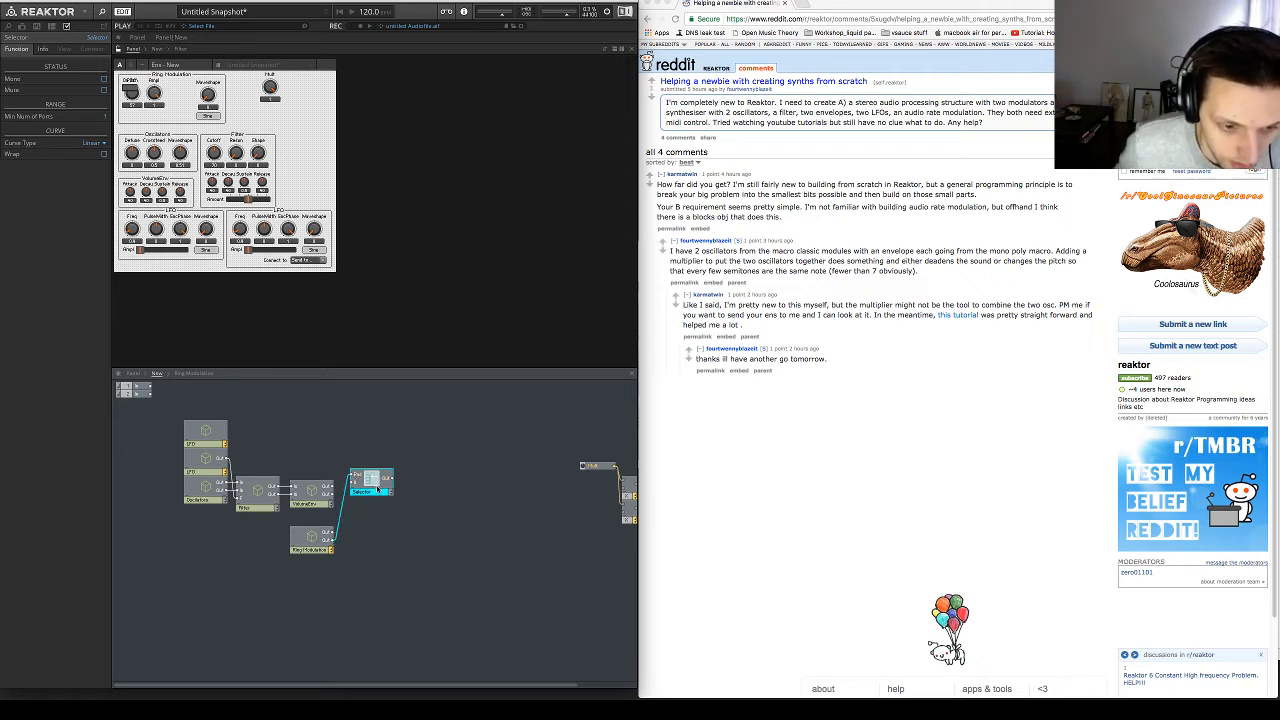
{"action": "left_click_drag", "start_coordinate": [107, 118], "coordinate": [107, 115]}
{"action": "left_click", "coordinate": [379, 486]}
Duplicate the Selector below the original with one VolumeEnv output wired to each, and move both Selectors further from the macros
{"action": "key", "text": "super+d"}
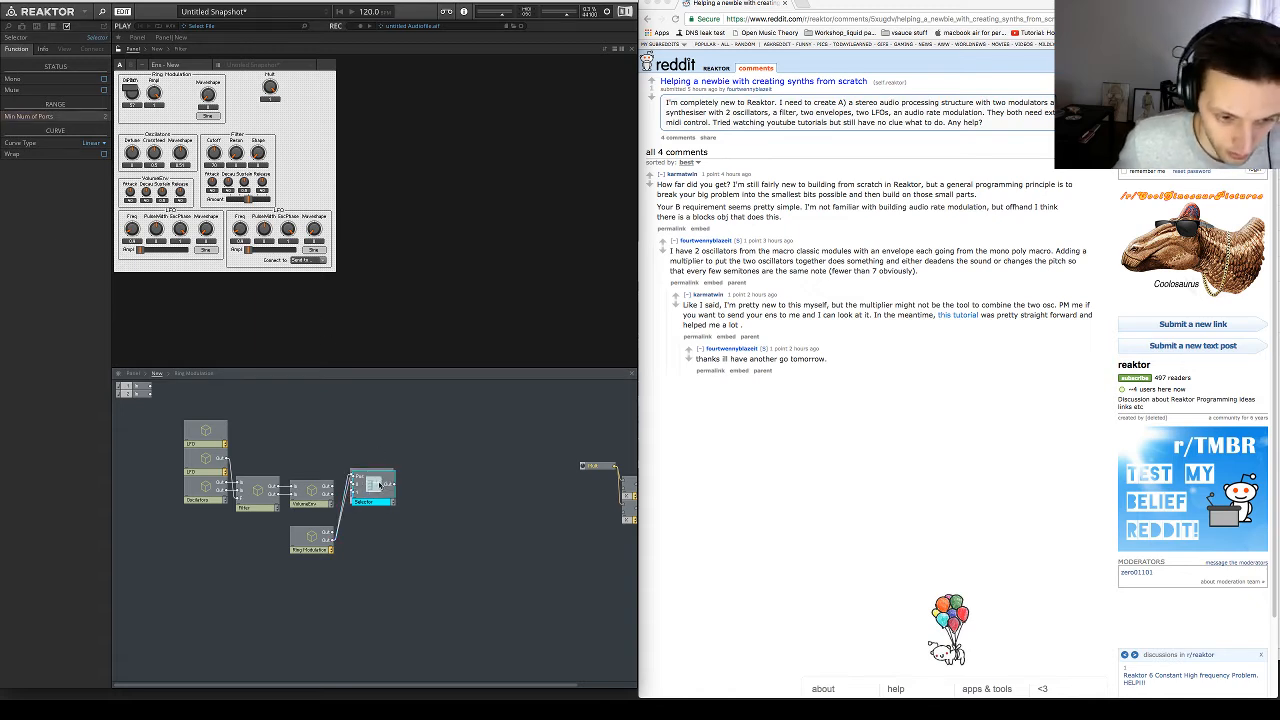
{"action": "left_click_drag", "start_coordinate": [378, 488], "coordinate": [375, 531]}
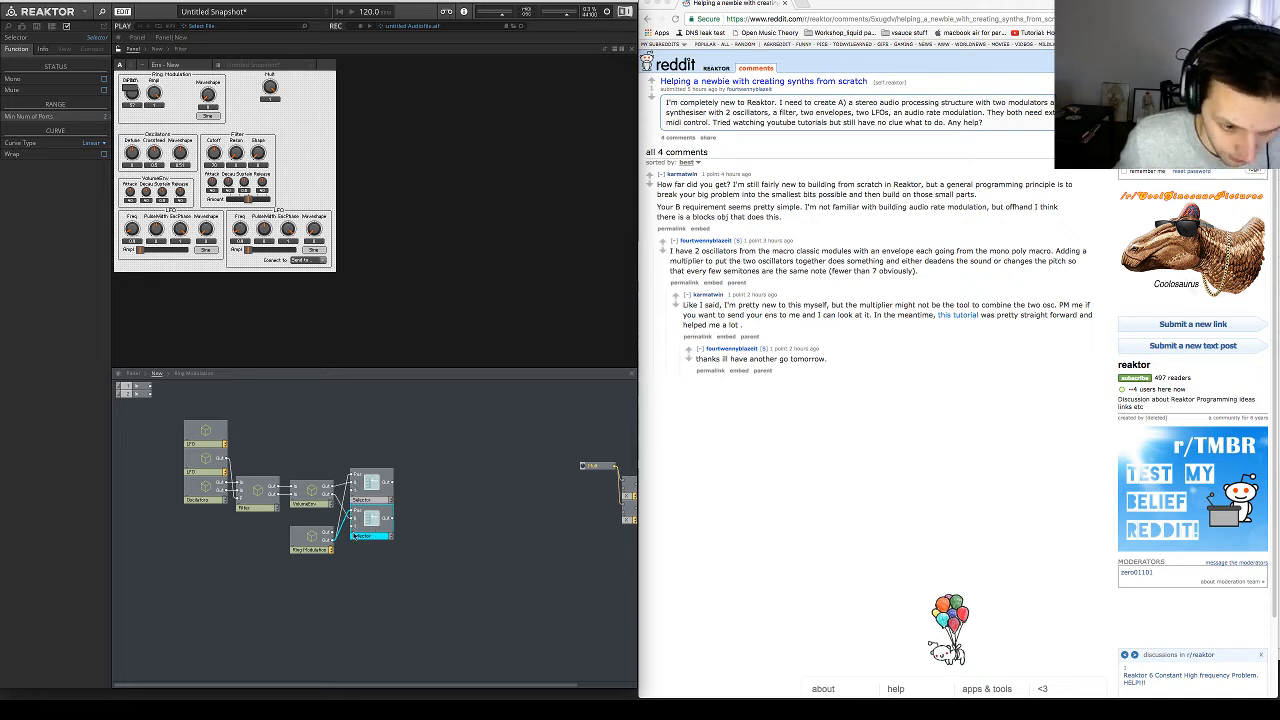
{"action": "left_click_drag", "start_coordinate": [402, 582], "coordinate": [438, 484]}
{"action": "left_click", "coordinate": [366, 571]}
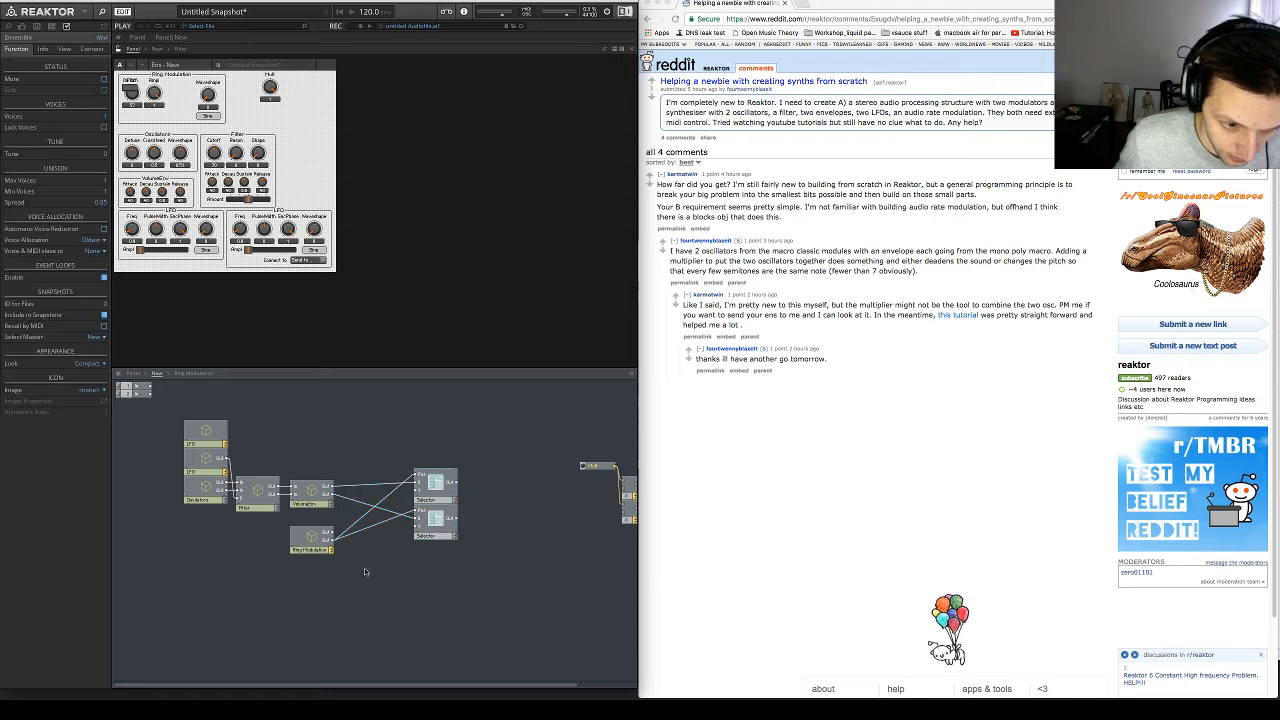
Add two Multiply modules beside Ring Modulation, feed each from VolumeEnv and Ring Modulation, and connect their outputs to the two Selectors
{"action": "key", "text": "Return"}
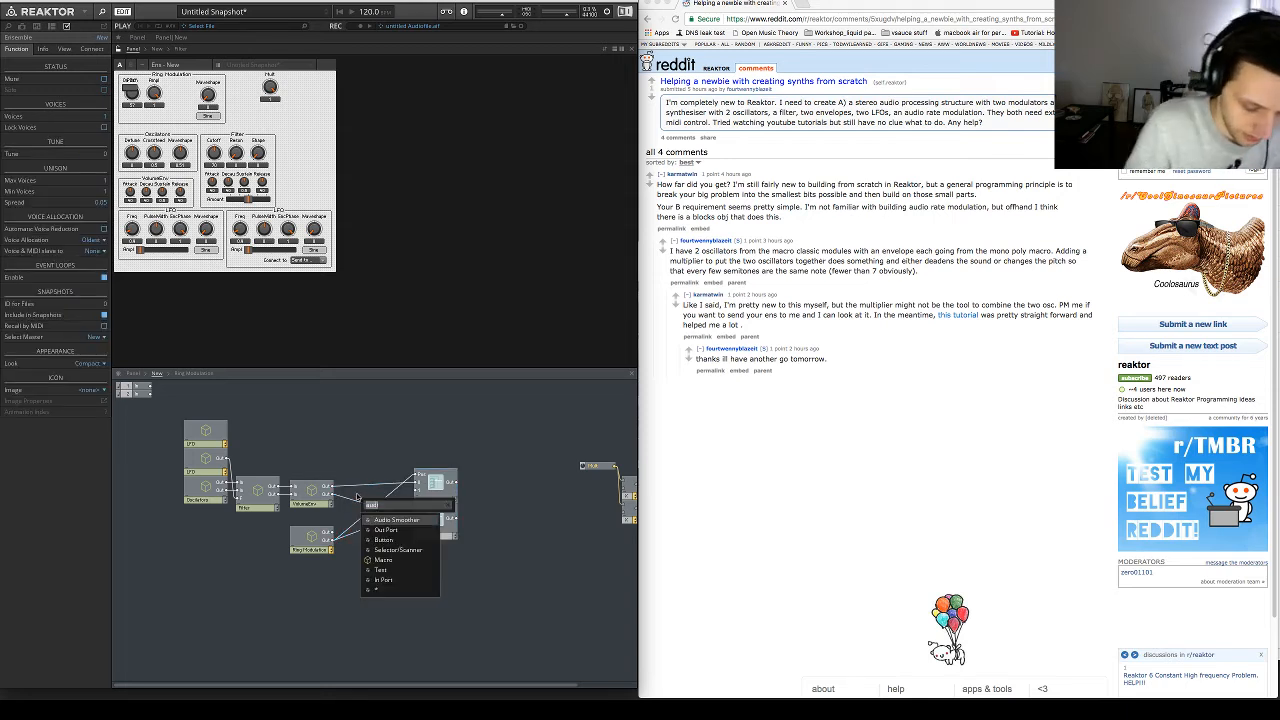
{"action": "type", "text": "mul"}
{"action": "key", "text": "Return"}
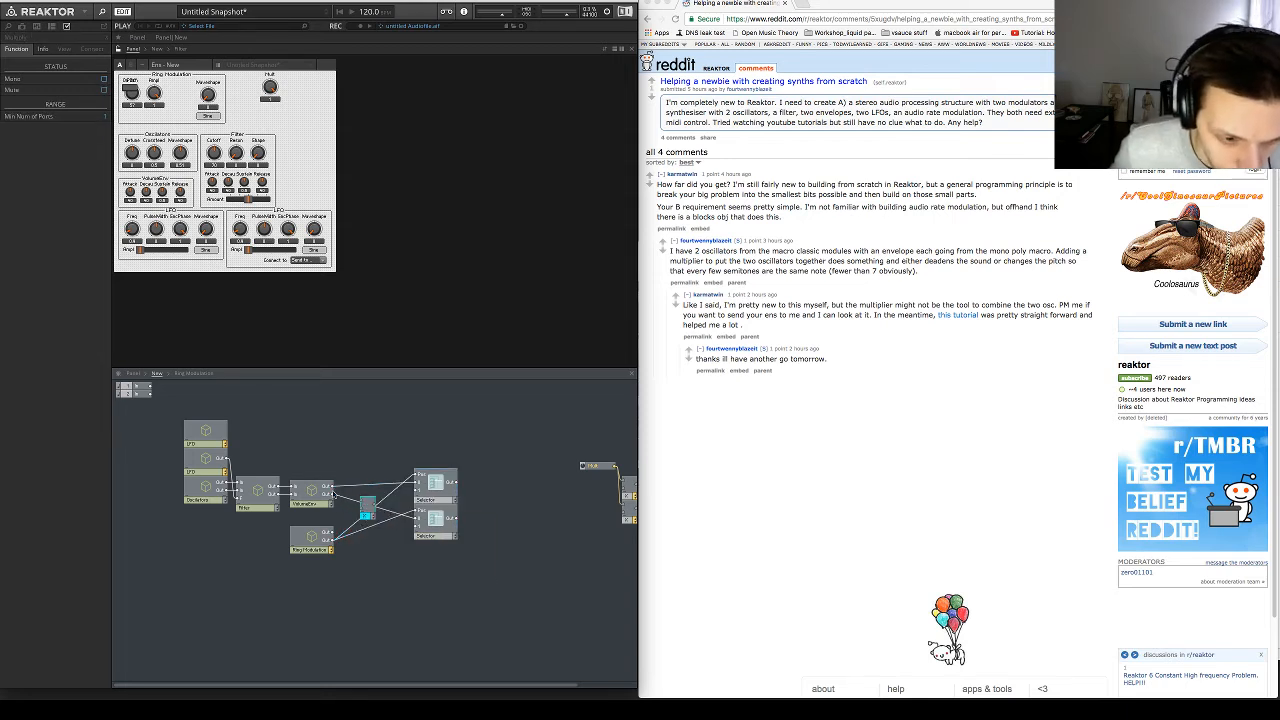
{"action": "right_click", "coordinate": [366, 502]}
{"action": "left_click", "coordinate": [387, 551]}
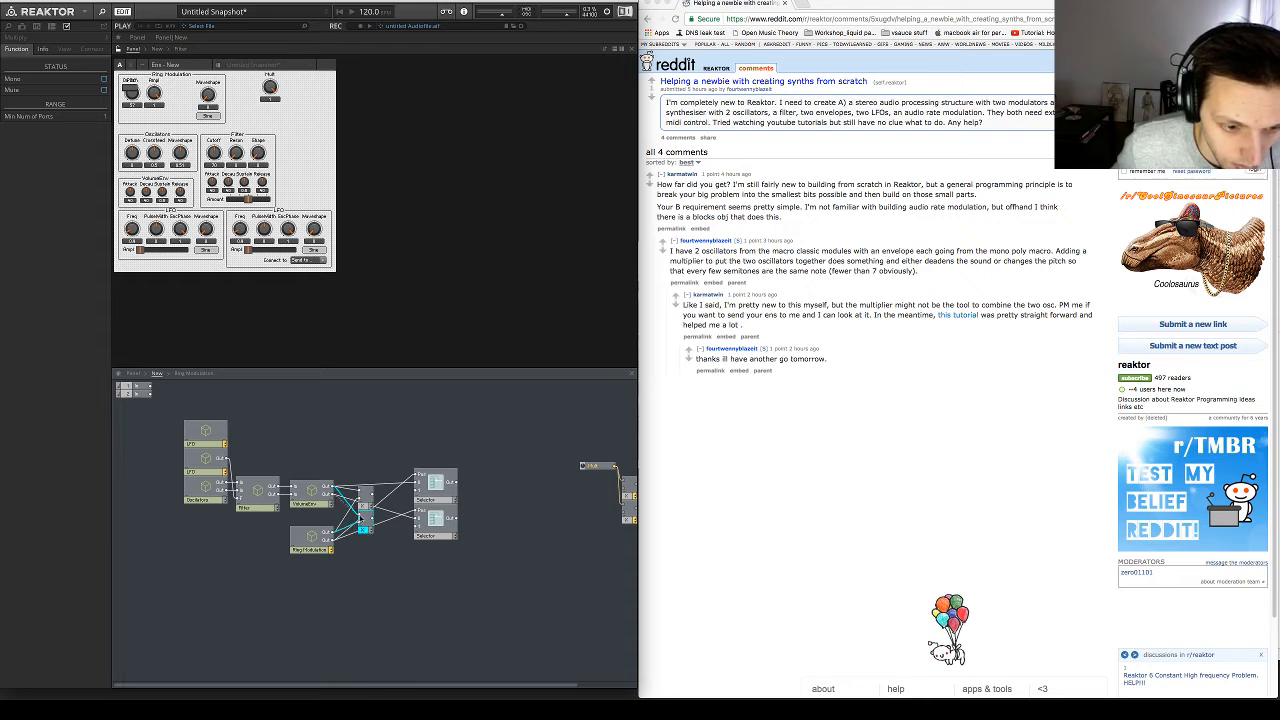
{"action": "left_click_drag", "start_coordinate": [363, 512], "coordinate": [310, 544]}
{"action": "left_click", "coordinate": [384, 548]}
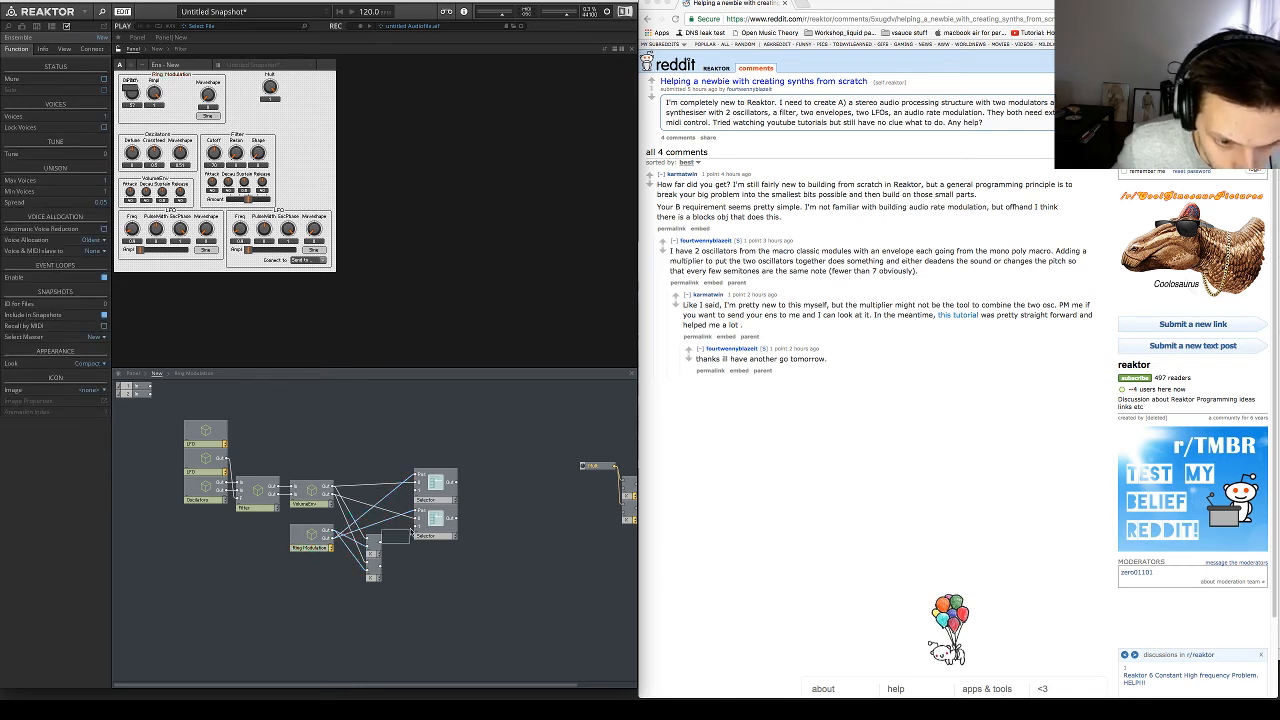
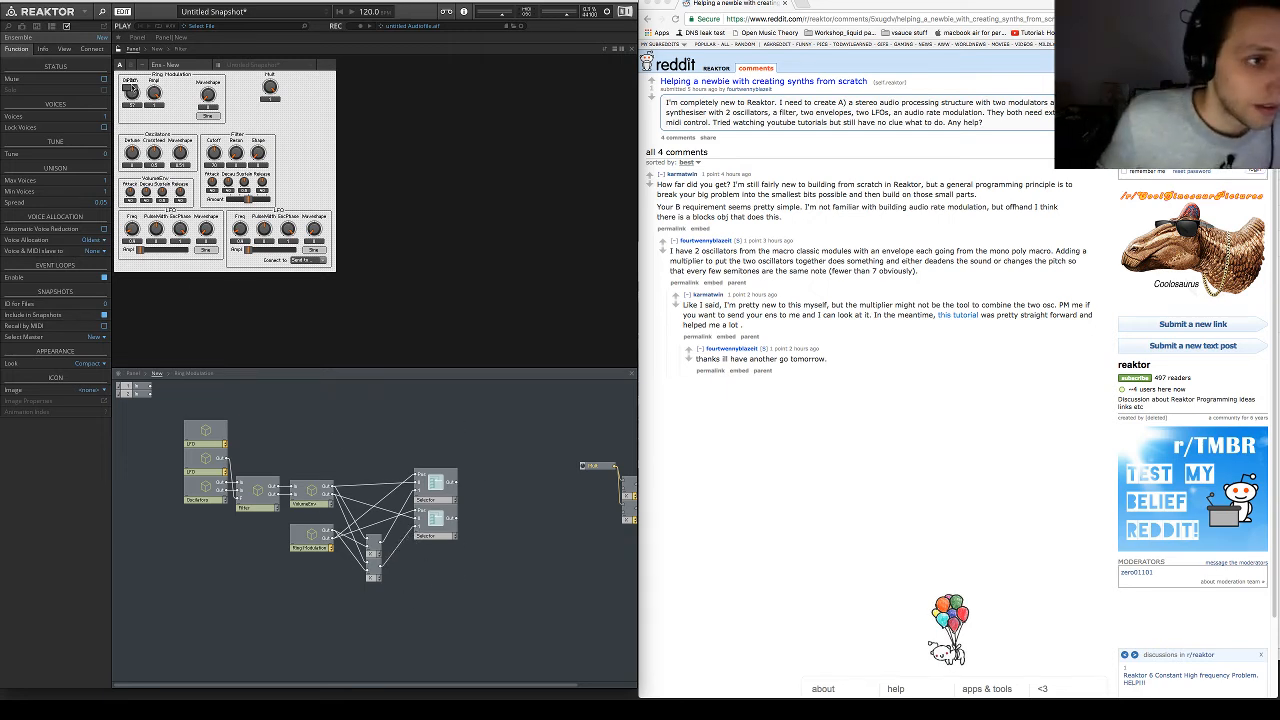
On the Ring Modulation panel, move the On/Off button below the Pitch knob and the Waveshape controls next to the Ampl knob
{"action": "left_click_drag", "start_coordinate": [131, 88], "coordinate": [135, 121]}
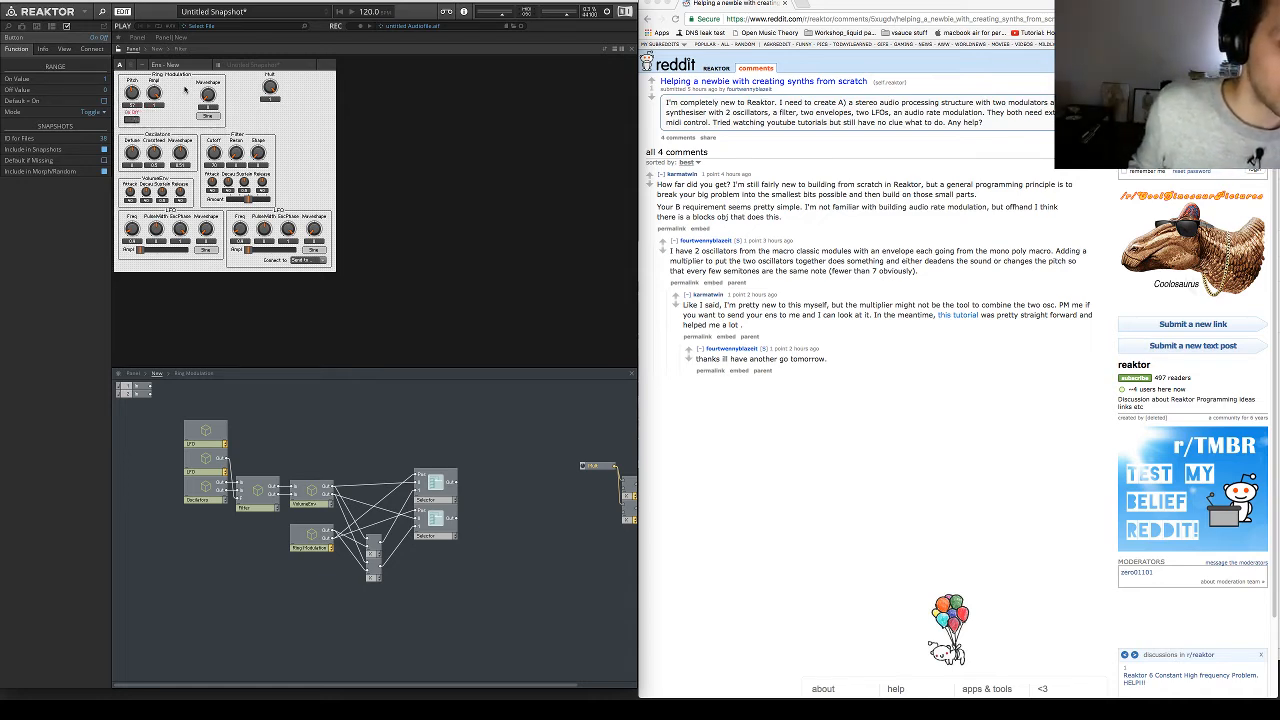
{"action": "double_click", "coordinate": [313, 536]}
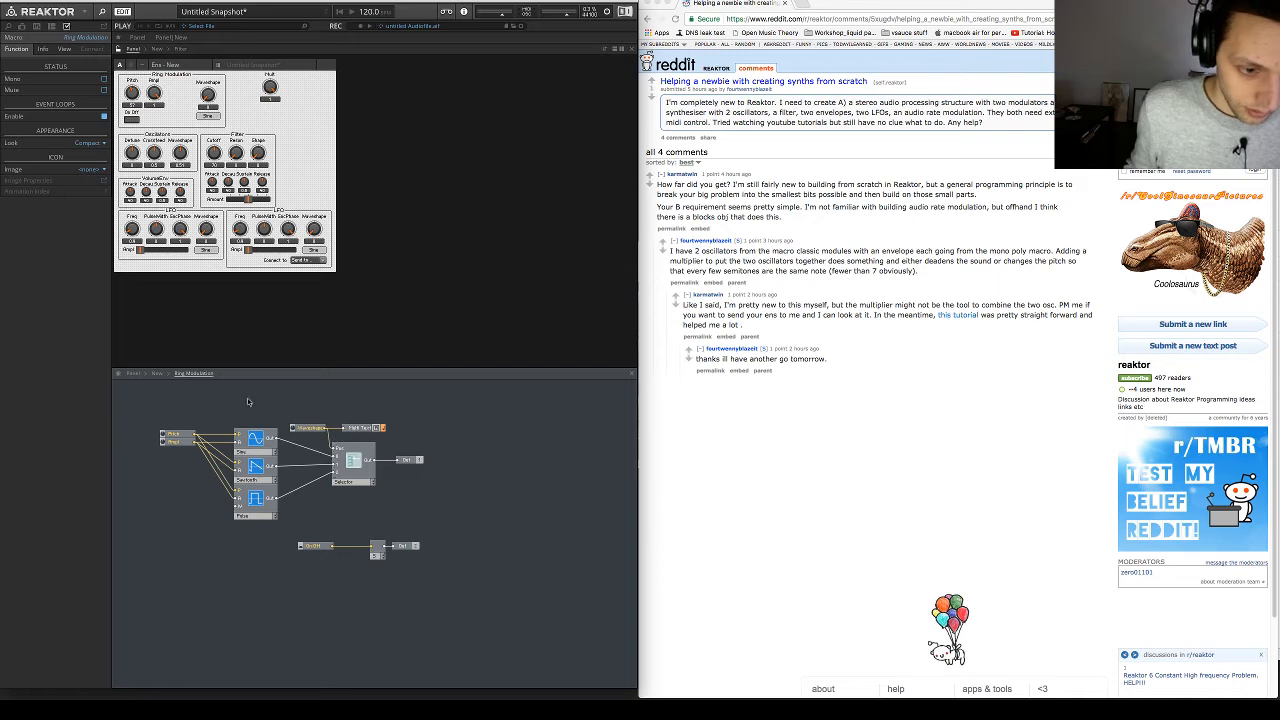
{"action": "left_click", "coordinate": [206, 95]}
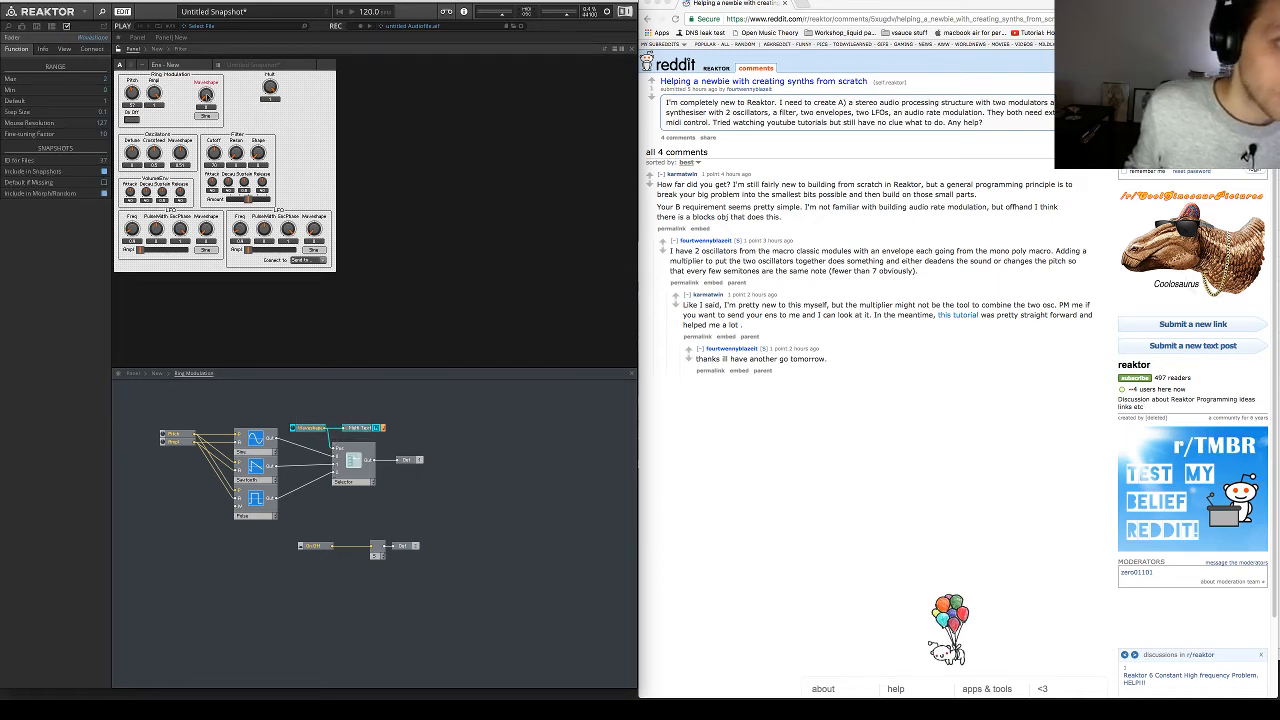
{"action": "left_click_drag", "start_coordinate": [206, 95], "coordinate": [178, 94]}
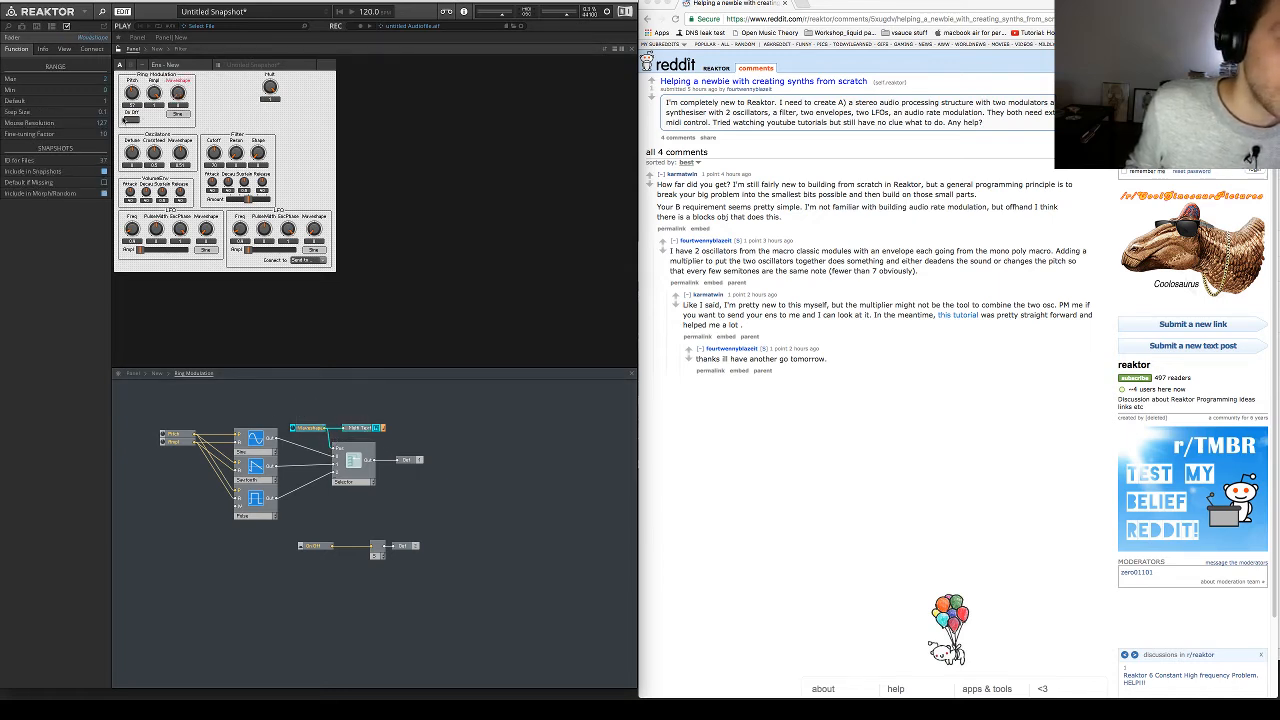
Try the Small size on the On/Off button, set it back to Big, and hide the button's label
{"action": "left_click", "coordinate": [125, 120]}
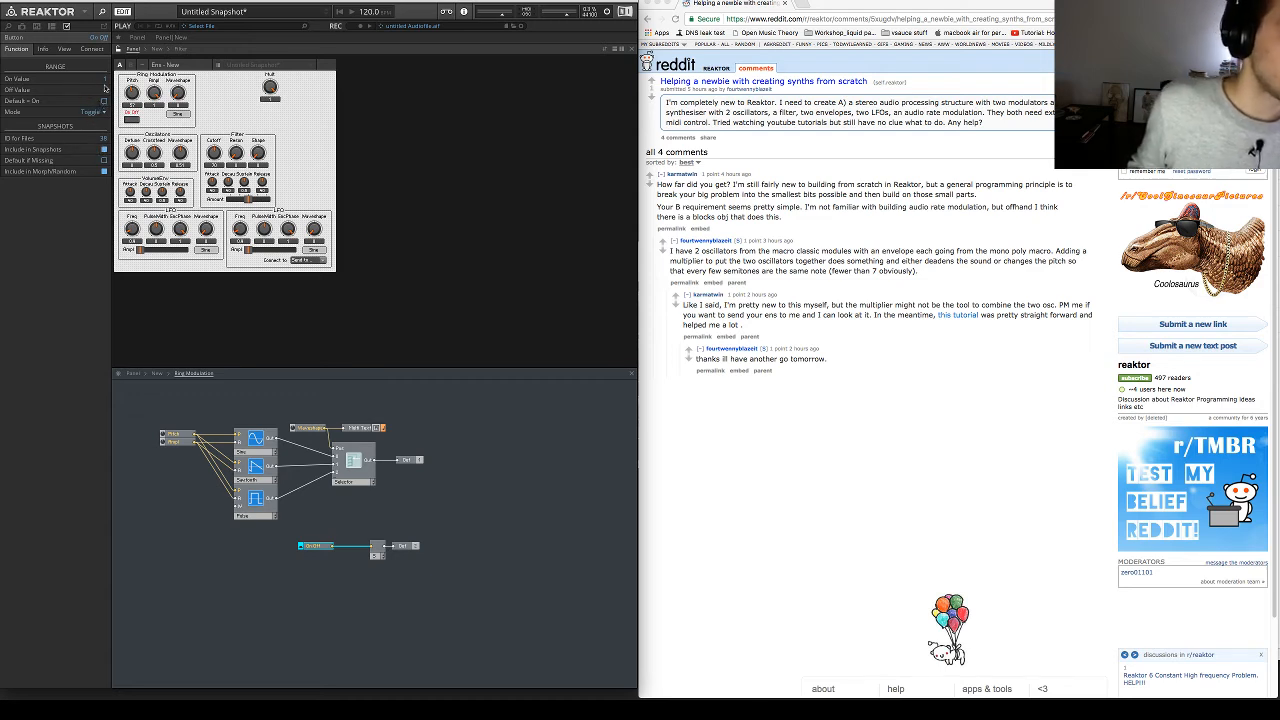
{"action": "left_click", "coordinate": [91, 113]}
{"action": "left_click", "coordinate": [90, 114]}
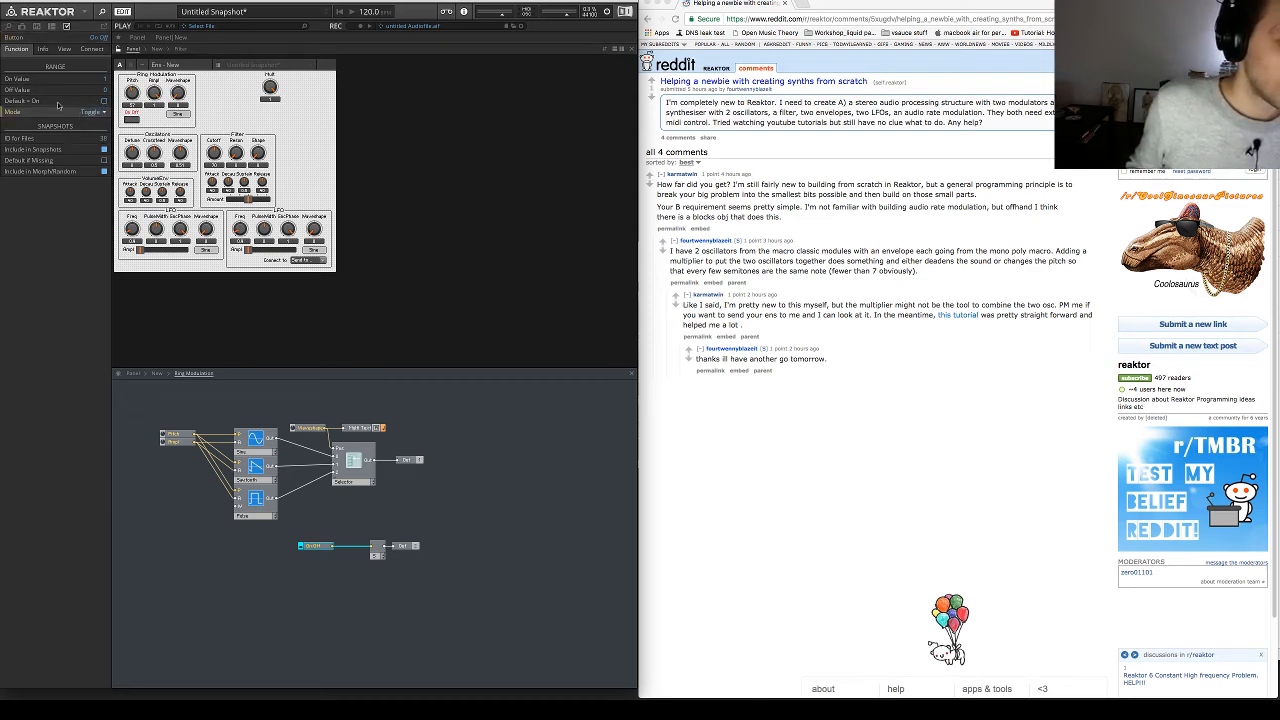
{"action": "left_click", "coordinate": [66, 50]}
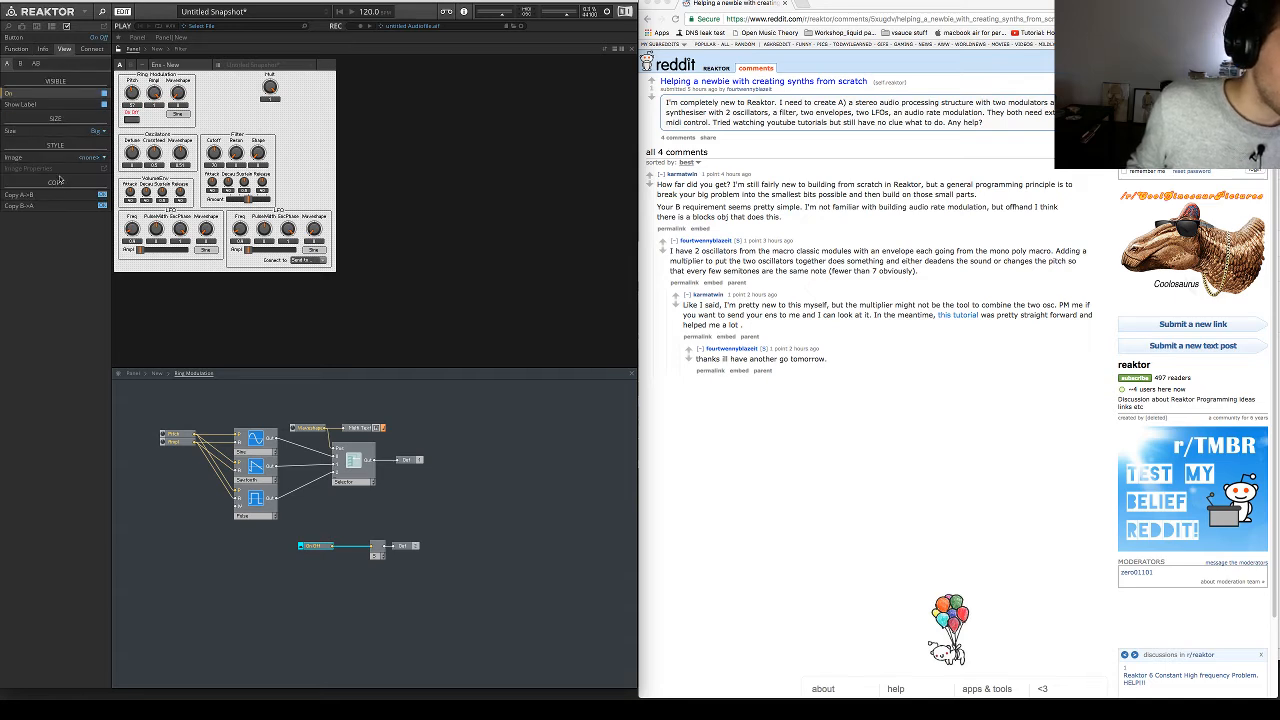
{"action": "left_click", "coordinate": [101, 131]}
{"action": "left_click", "coordinate": [101, 131]}
{"action": "left_click", "coordinate": [101, 132]}
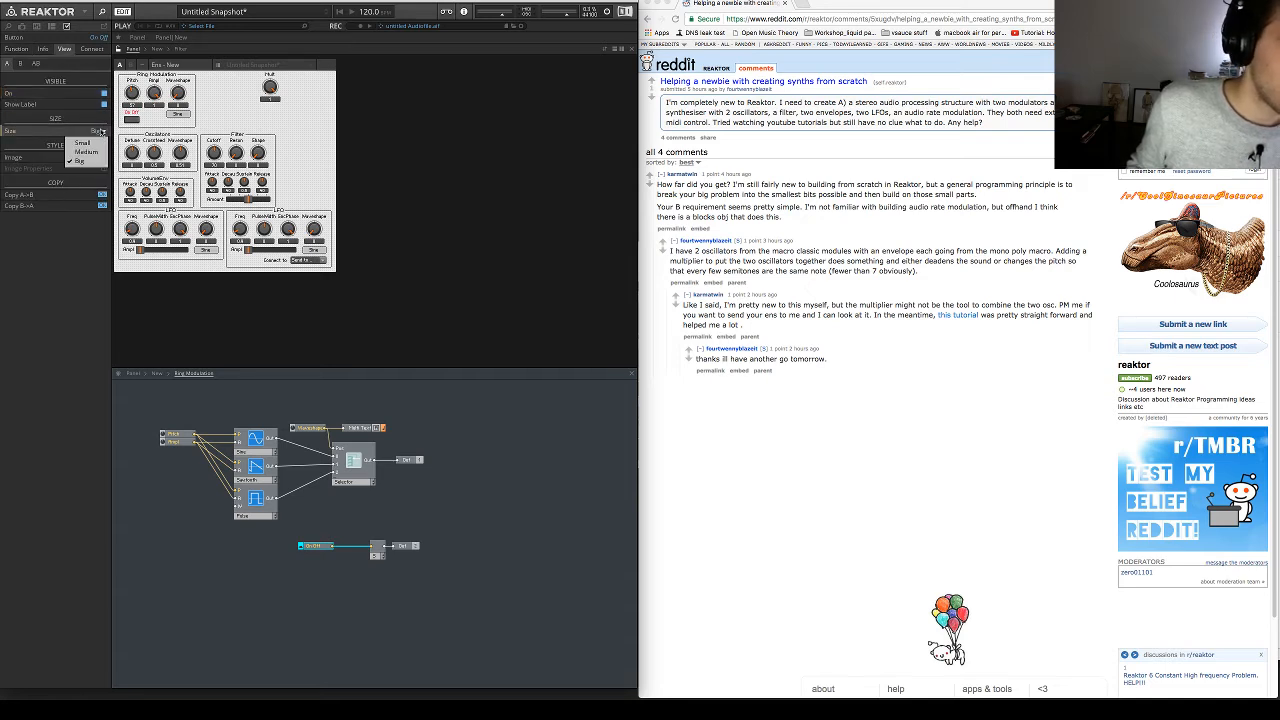
{"action": "left_click", "coordinate": [82, 143]}
{"action": "left_click", "coordinate": [100, 131]}
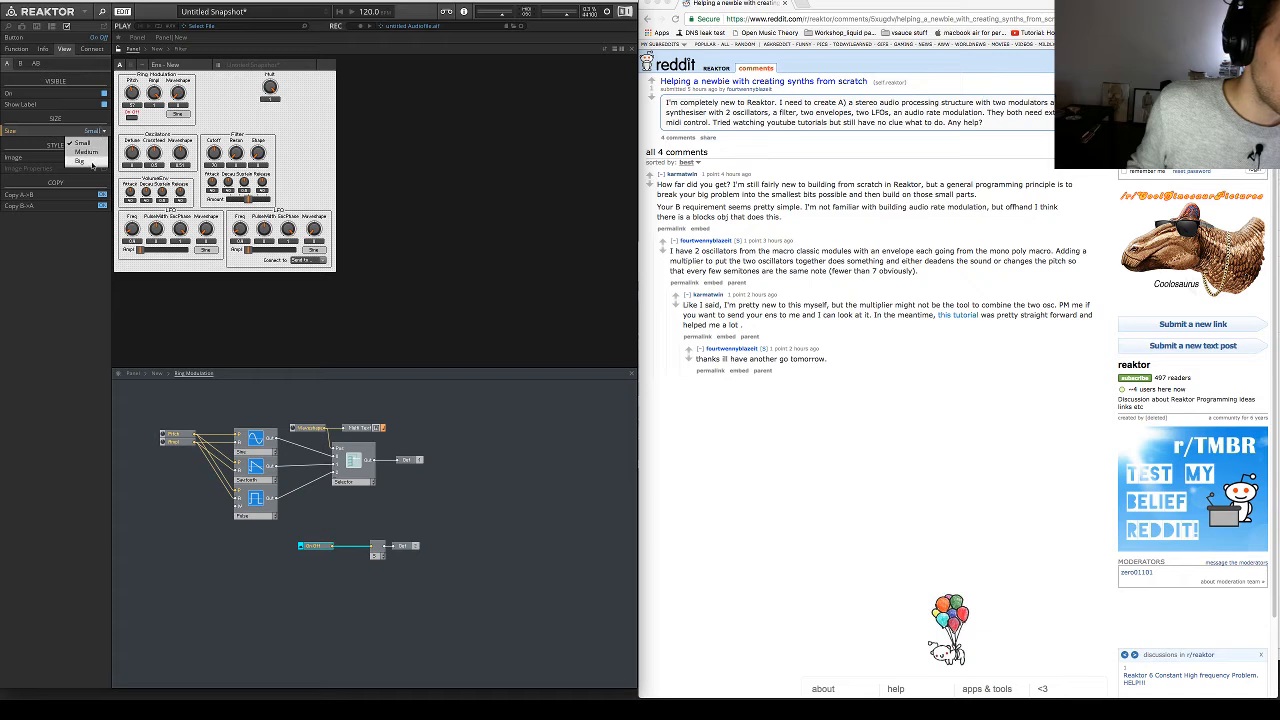
{"action": "left_click", "coordinate": [88, 162]}
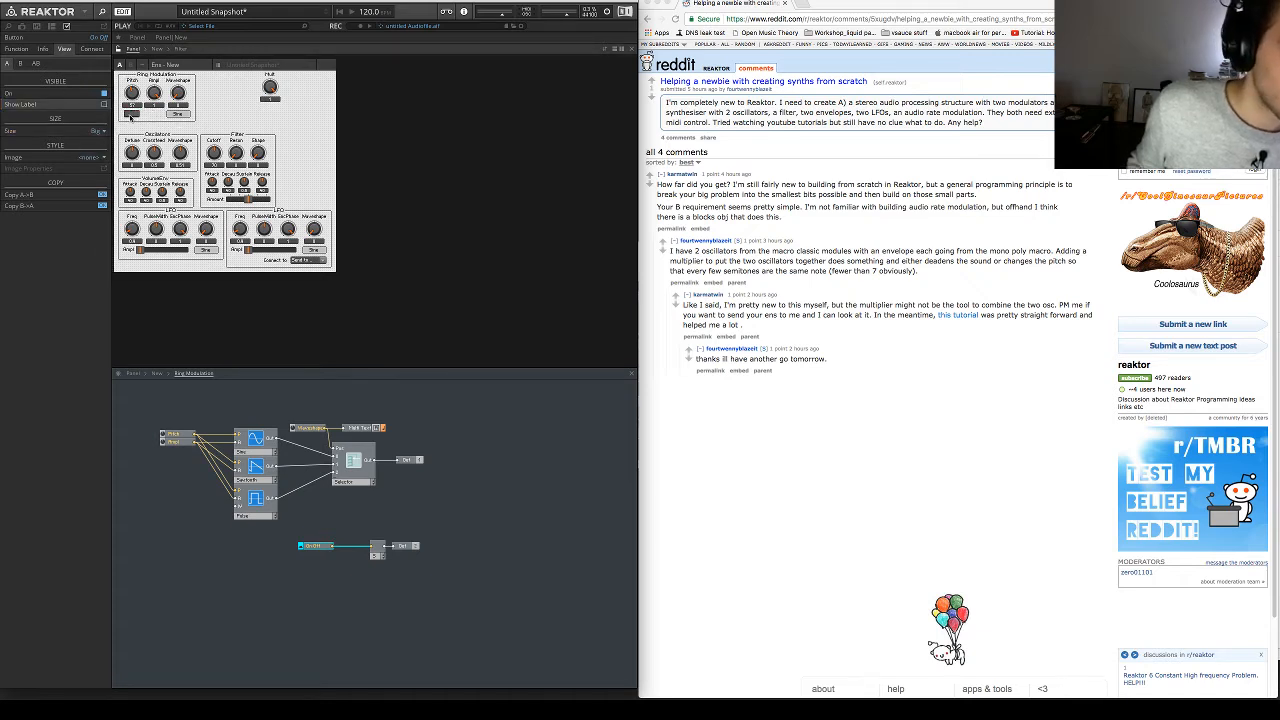
Add a Text module to the Ring Modulation macro and place it just below the On/Off button module
{"action": "double_click", "coordinate": [341, 584]}
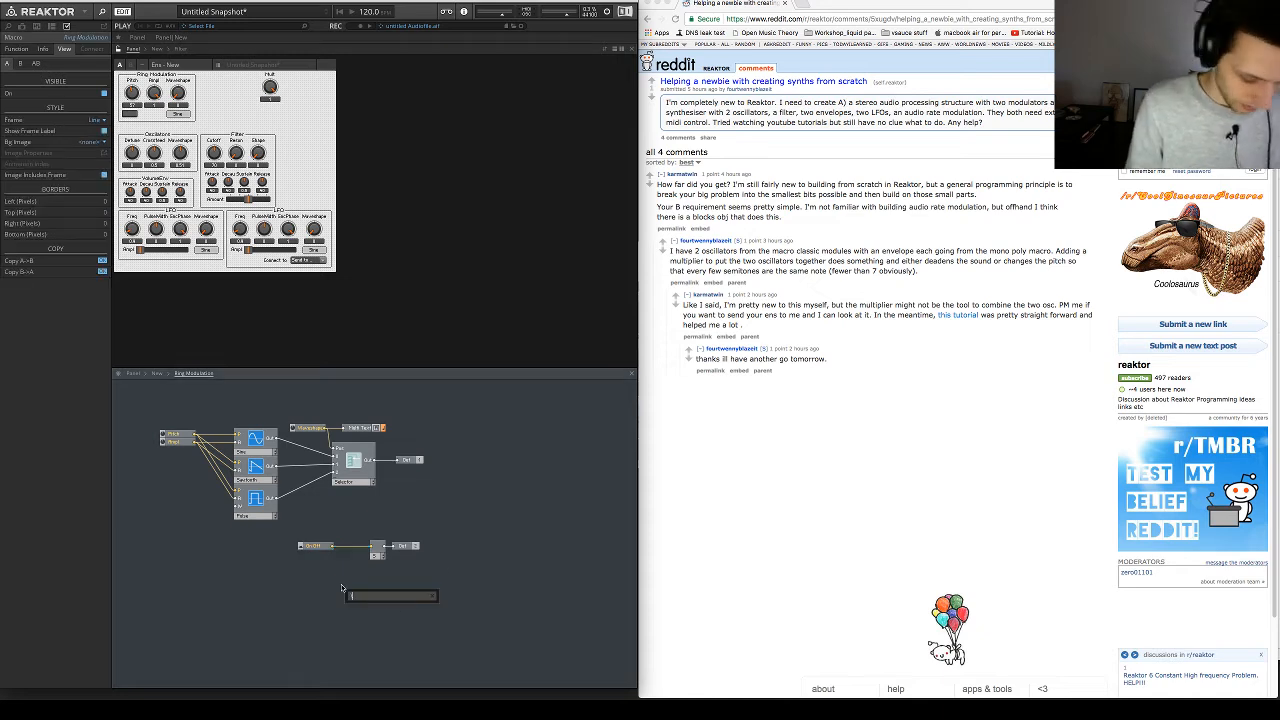
{"action": "left_click", "coordinate": [341, 588]}
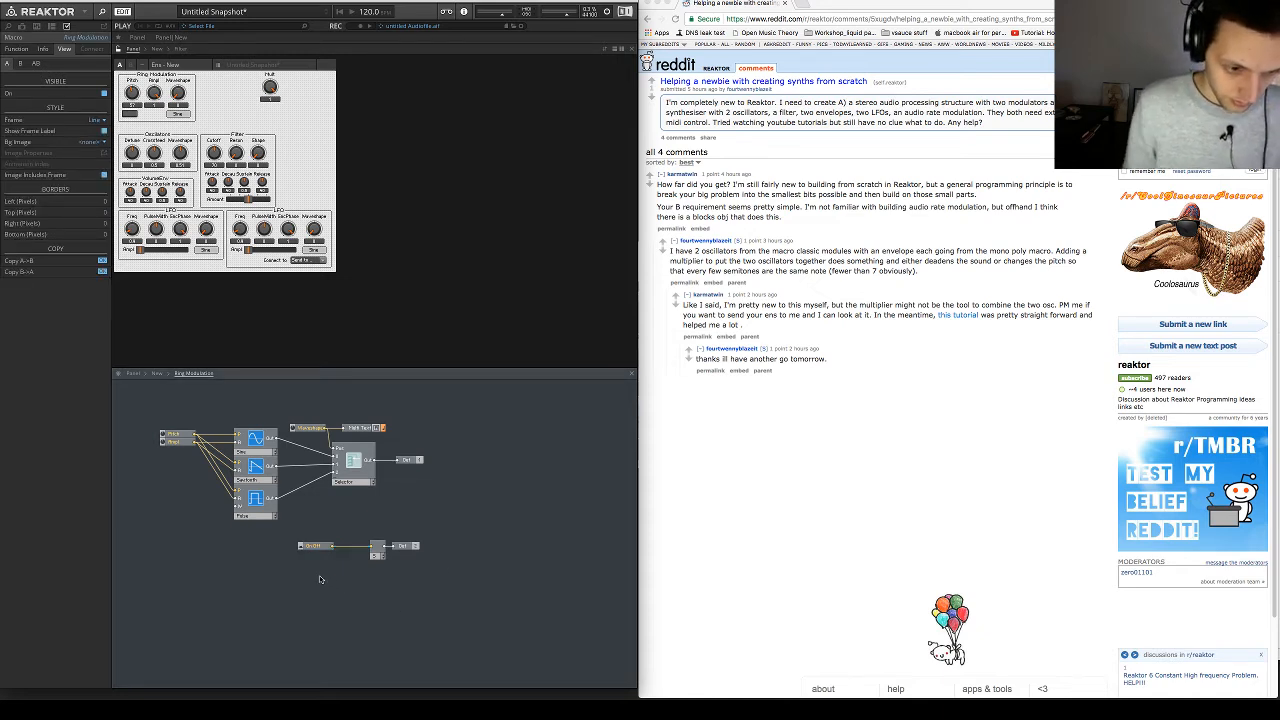
{"action": "double_click", "coordinate": [320, 579]}
{"action": "type", "text": "te"}
{"action": "key", "text": "Return"}
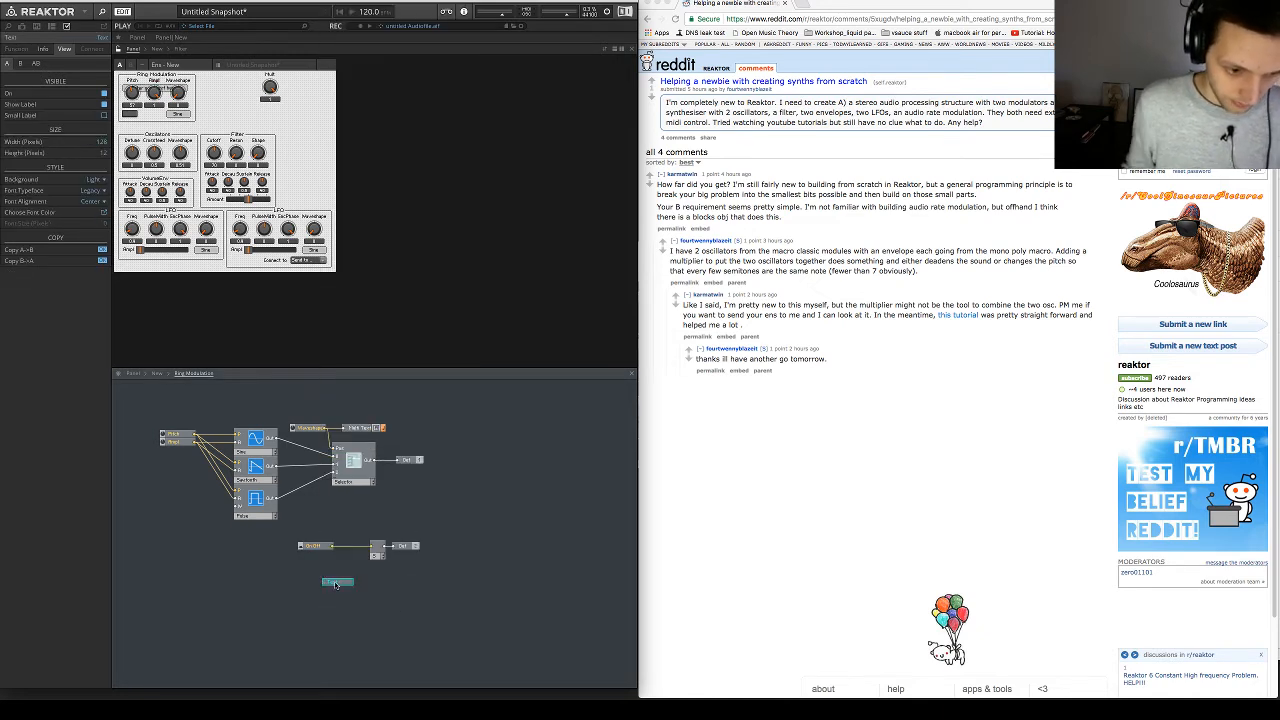
Set the Text module's content to On/Off, move it below the Ring Modulation panel controls, and open its view properties
{"action": "left_click", "coordinate": [42, 49]}
{"action": "left_click_drag", "start_coordinate": [78, 74], "coordinate": [3, 73]}
{"action": "type", "text": "On"}
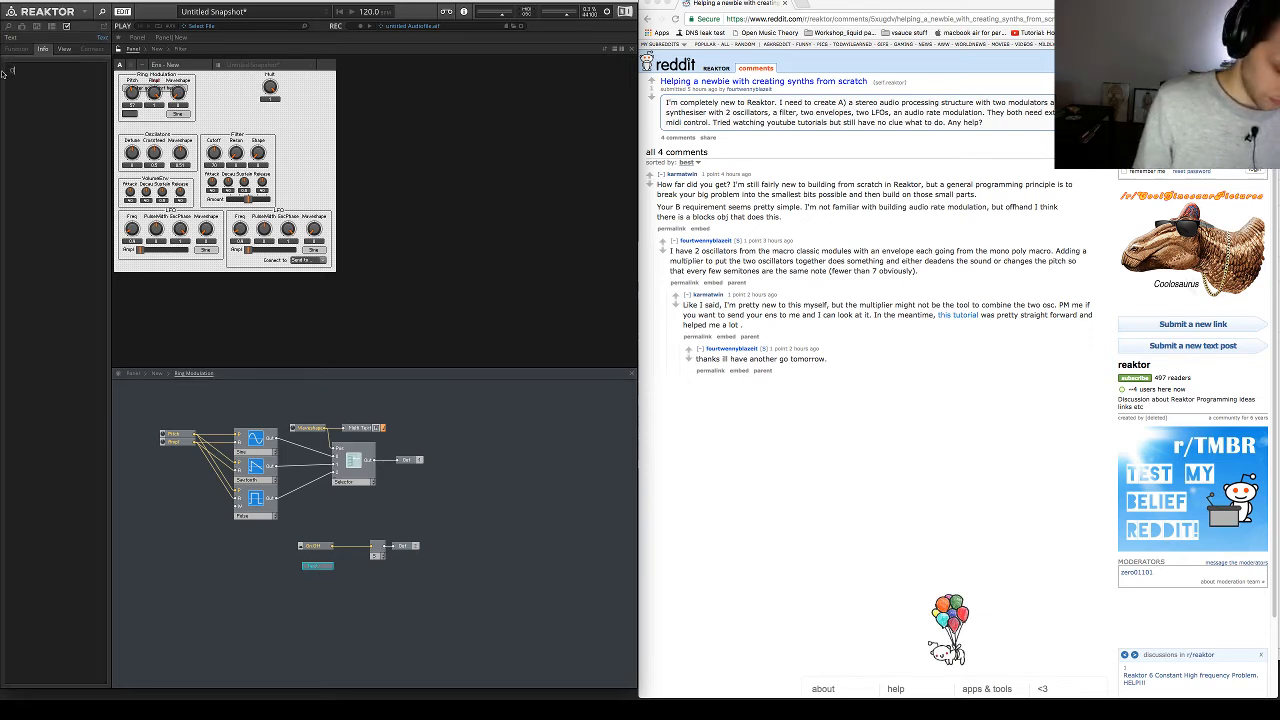
{"action": "type", "text": " Off"}
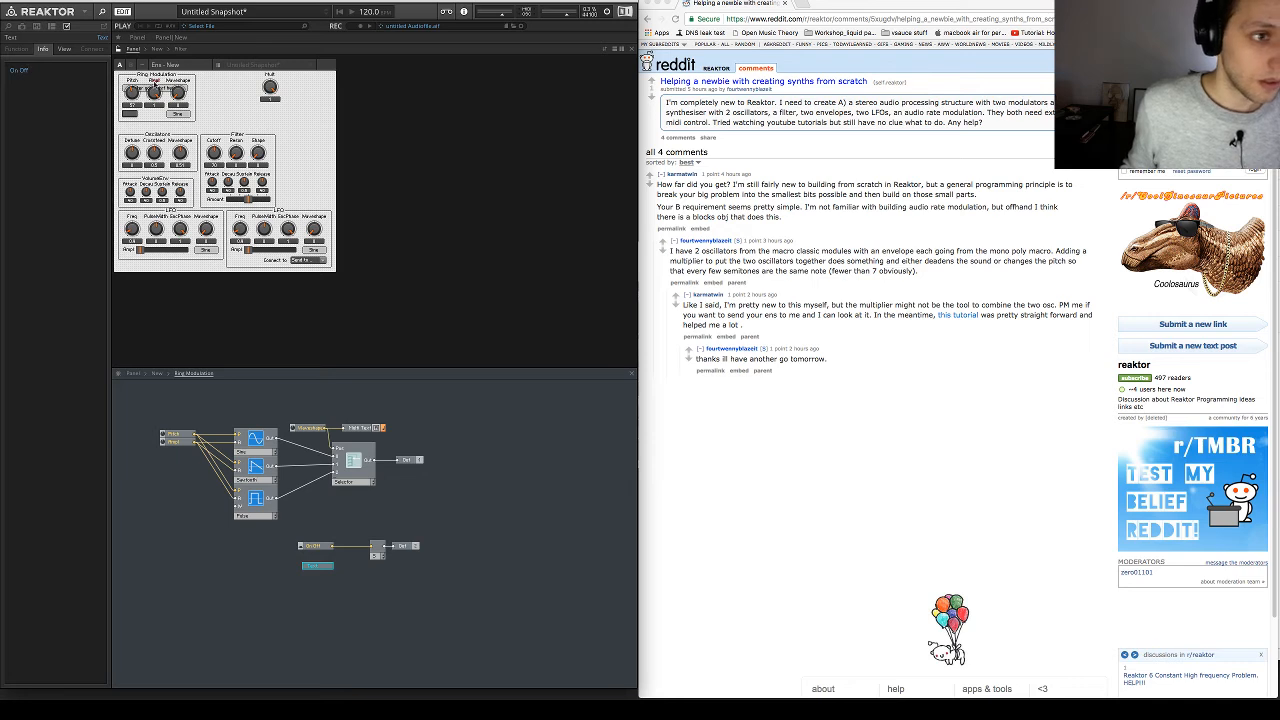
{"action": "left_click", "coordinate": [64, 49]}
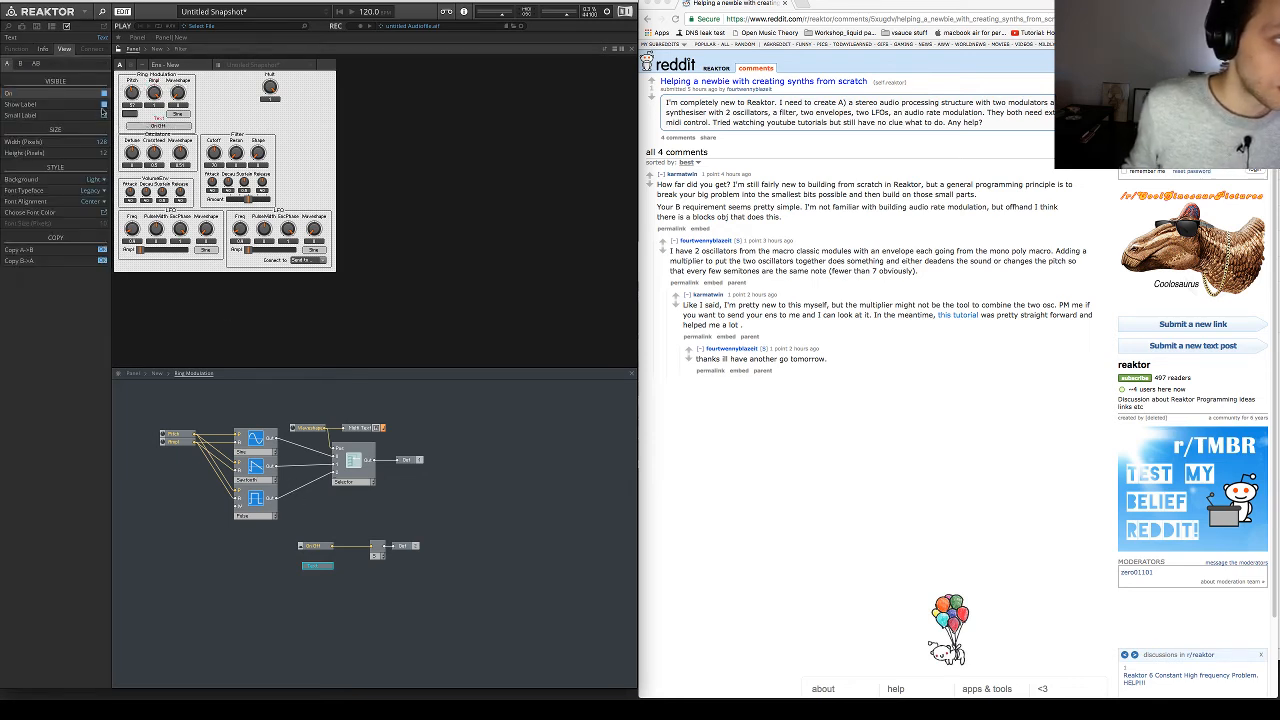
Hide the Text module's label, reduce its width, and try the None background before setting it back to Light
{"action": "left_click", "coordinate": [104, 104]}
{"action": "left_click", "coordinate": [103, 185]}
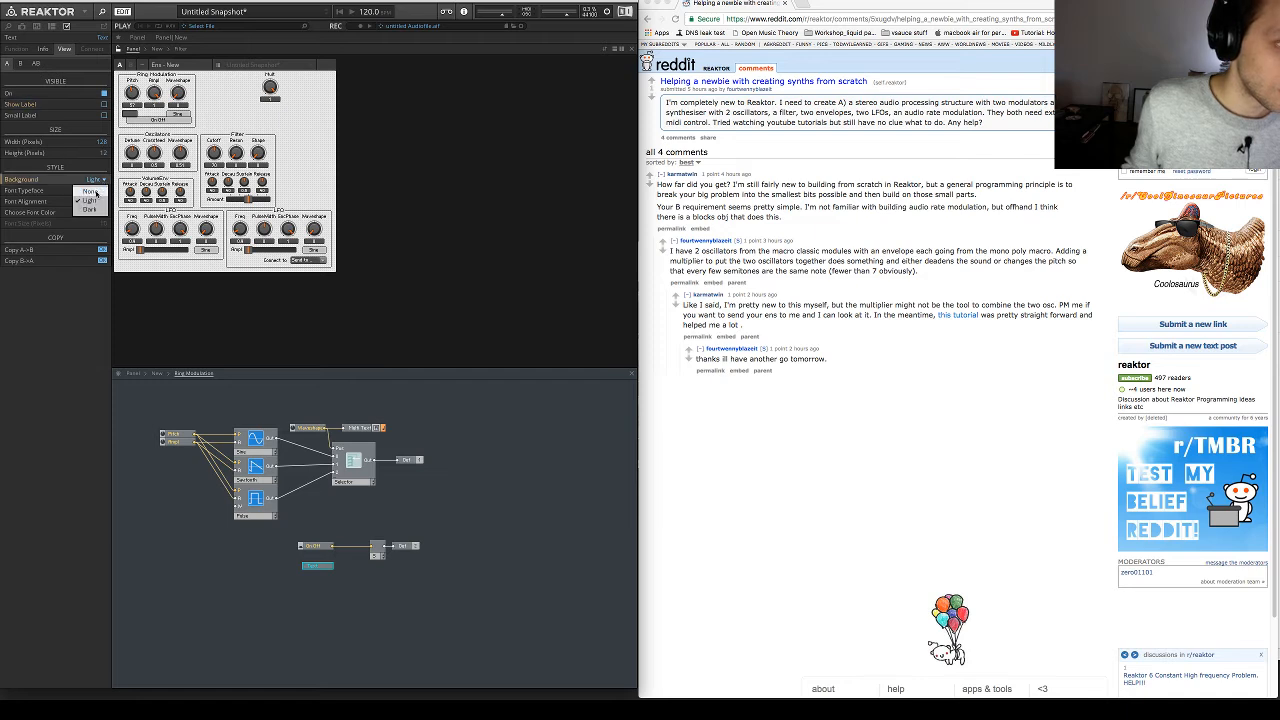
{"action": "left_click", "coordinate": [92, 192]}
{"action": "left_click_drag", "start_coordinate": [160, 119], "coordinate": [104, 213]}
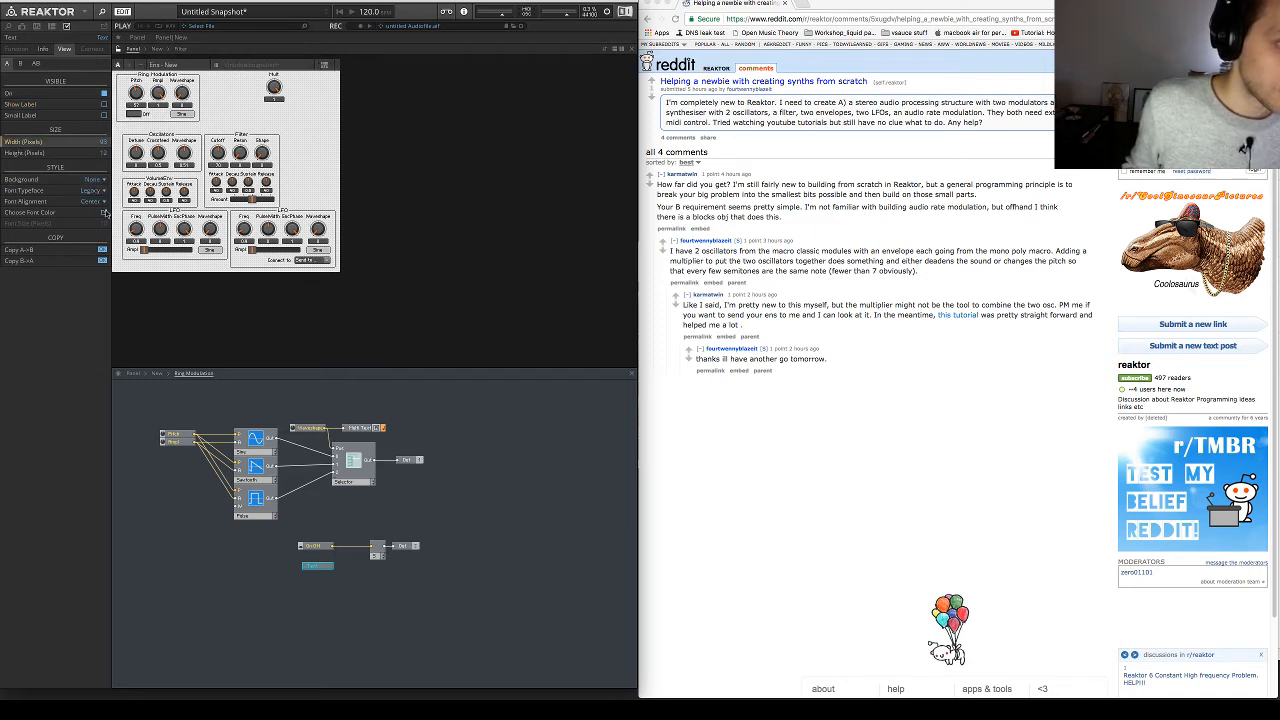
{"action": "left_click", "coordinate": [103, 184]}
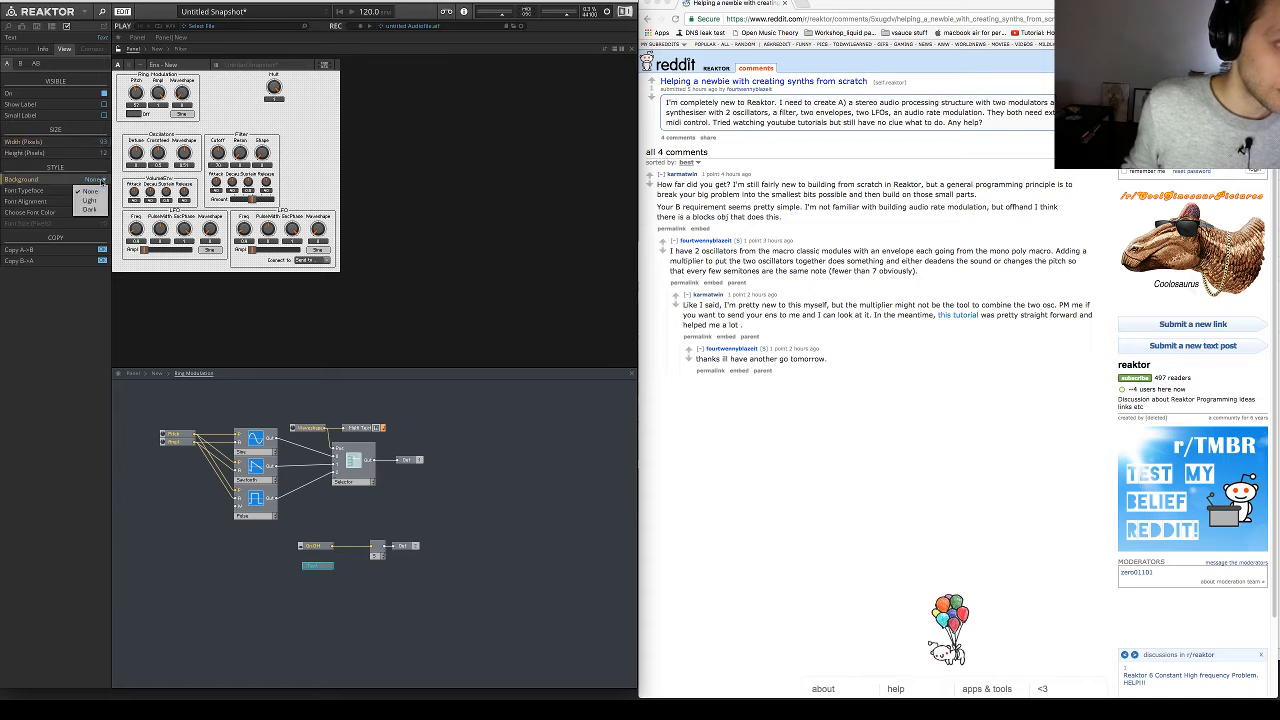
{"action": "left_click", "coordinate": [92, 203]}
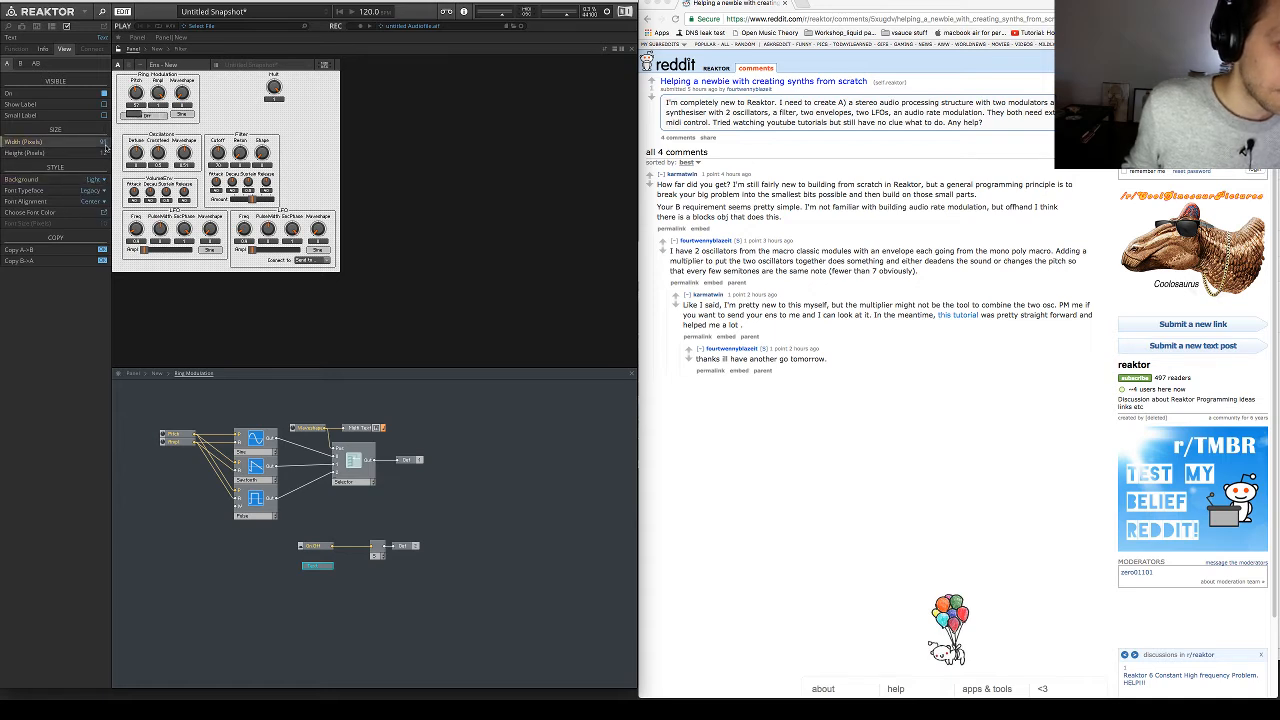
Narrow the On/Off text to 42 pixels, align its font to Right, and move it over the On/Off button
{"action": "left_click_drag", "start_coordinate": [103, 142], "coordinate": [104, 155]}
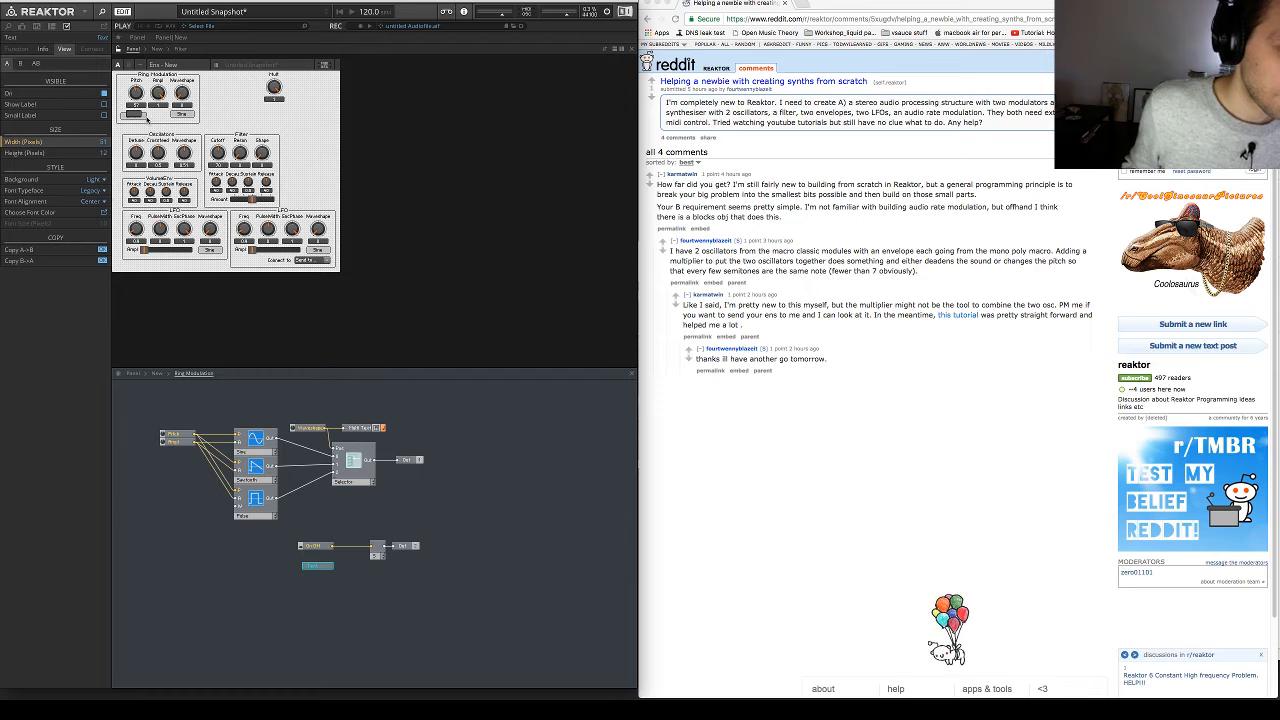
{"action": "left_click", "coordinate": [148, 115]}
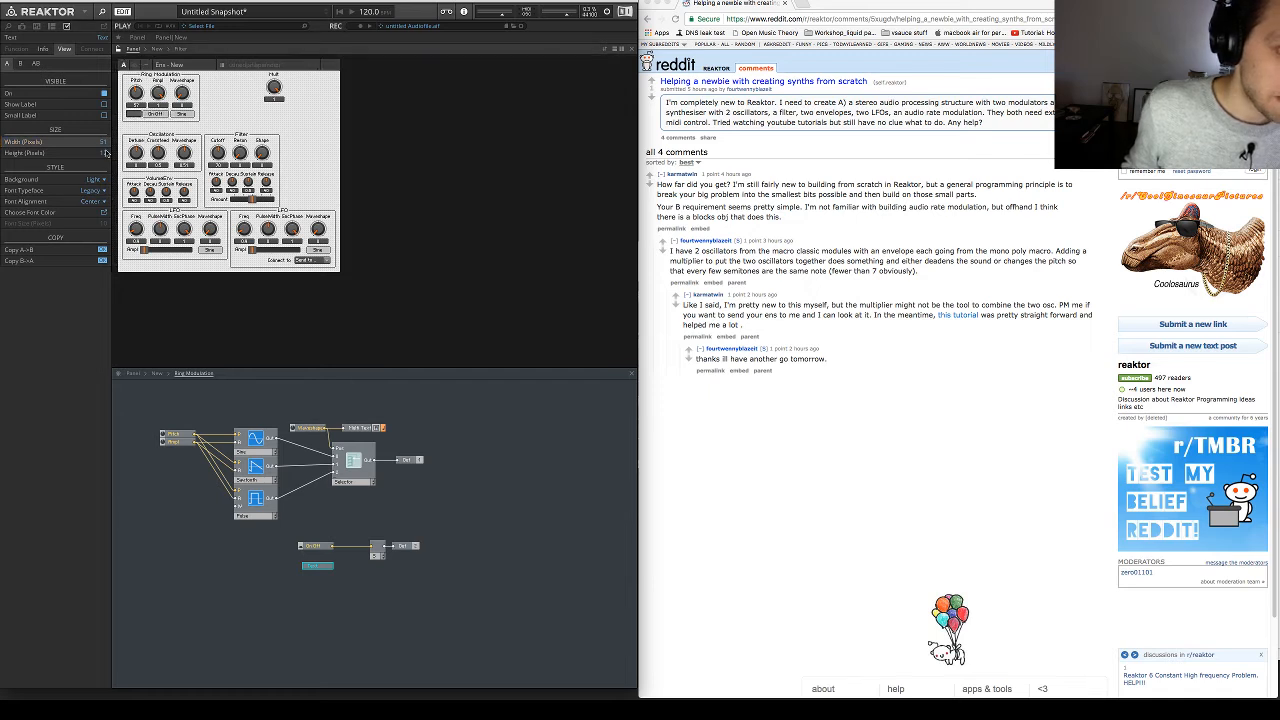
{"action": "left_click_drag", "start_coordinate": [106, 142], "coordinate": [111, 156]}
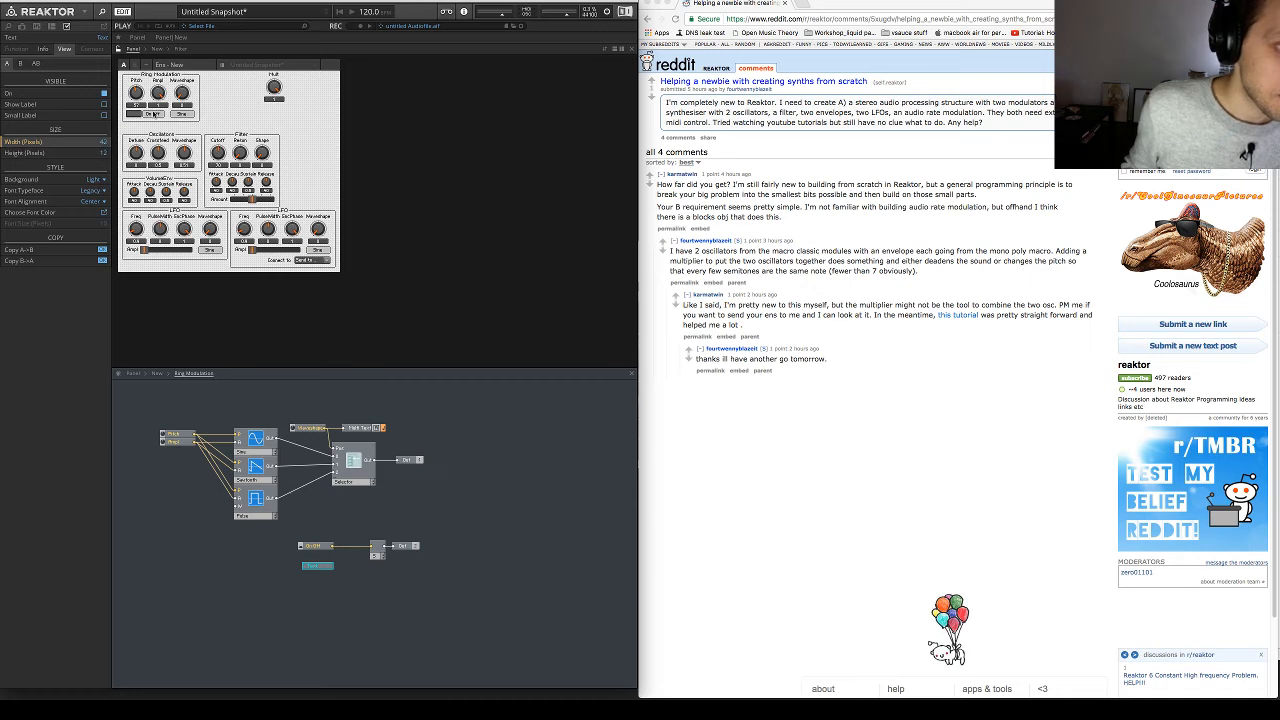
{"action": "left_click", "coordinate": [100, 202]}
{"action": "left_click", "coordinate": [87, 231]}
{"action": "left_click", "coordinate": [153, 115]}
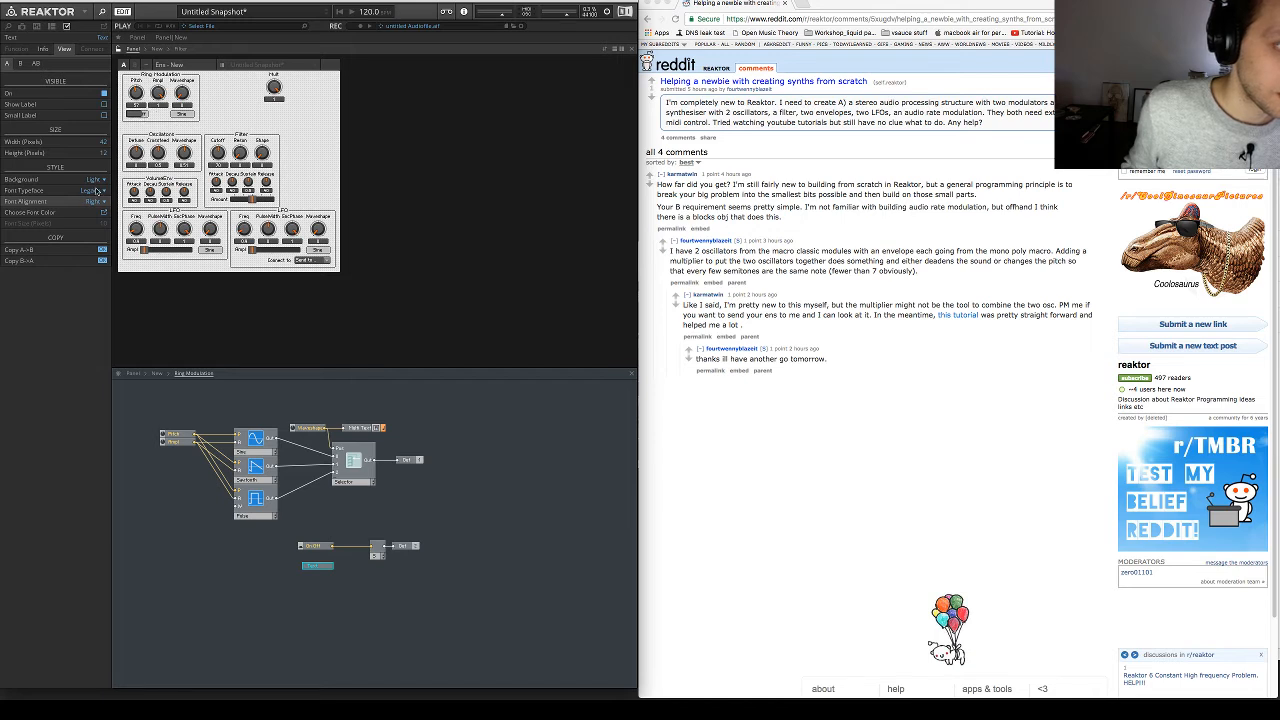
Widen the On/Off text to about 66 pixels and adjust its height so that it frames the button
{"action": "mouse_move", "coordinate": [101, 143]}
{"action": "left_mouse_down"}
{"action": "mouse_move", "coordinate": [106, 122]}
{"action": "mouse_move", "coordinate": [106, 138]}
{"action": "left_mouse_up"}
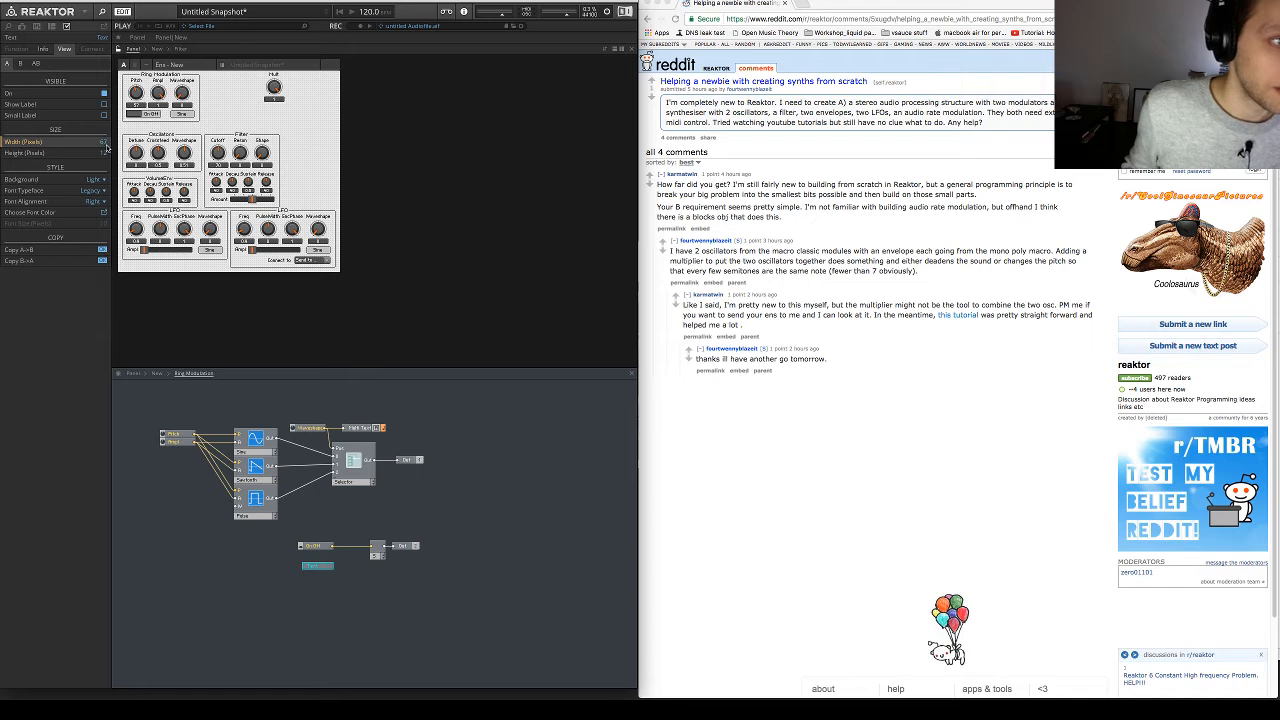
{"action": "left_click", "coordinate": [106, 152]}
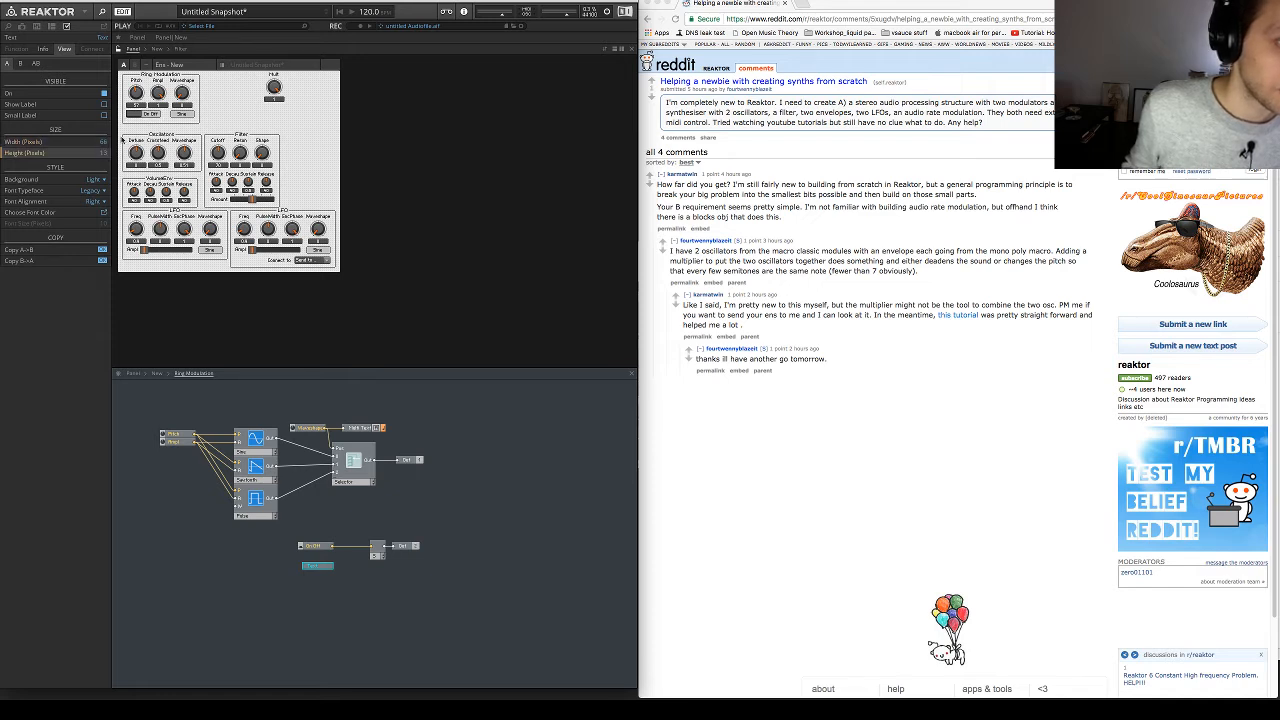
{"action": "left_click", "coordinate": [151, 115]}
{"action": "left_click", "coordinate": [151, 116]}
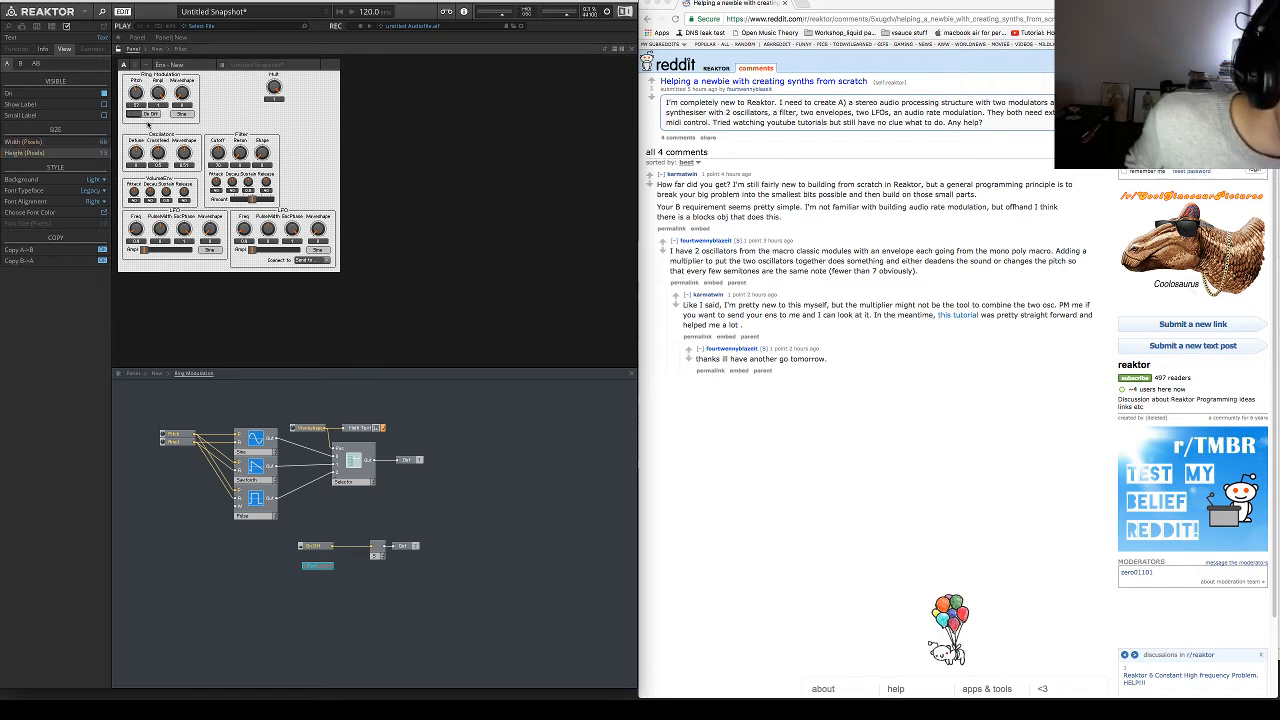
{"action": "left_click_drag", "start_coordinate": [105, 155], "coordinate": [107, 160]}
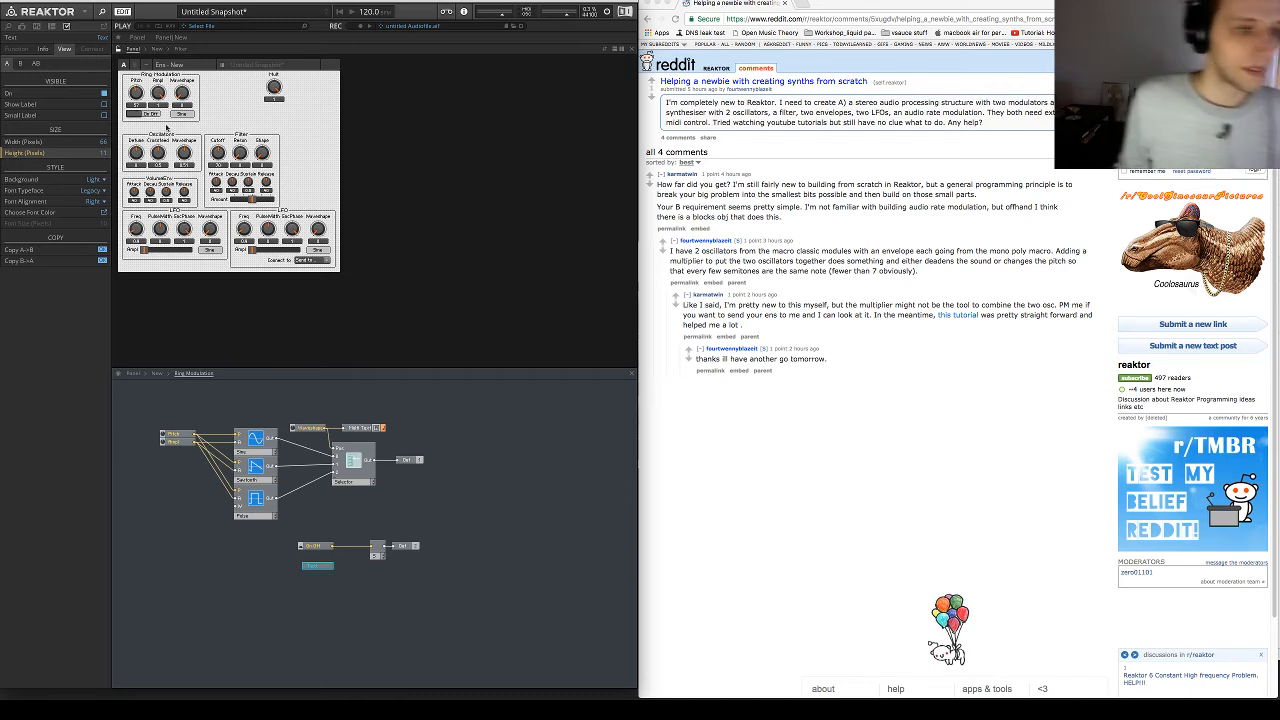
{"action": "left_click", "coordinate": [306, 547]}
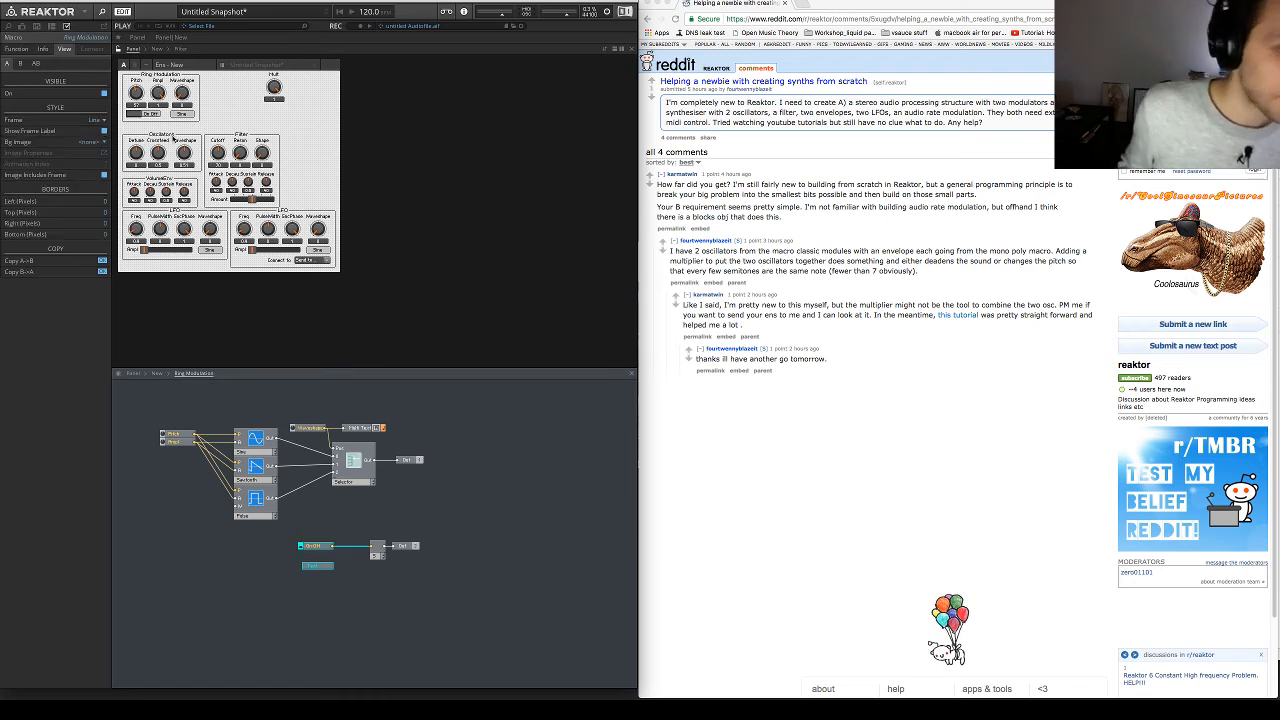
{"action": "left_click", "coordinate": [152, 115]}
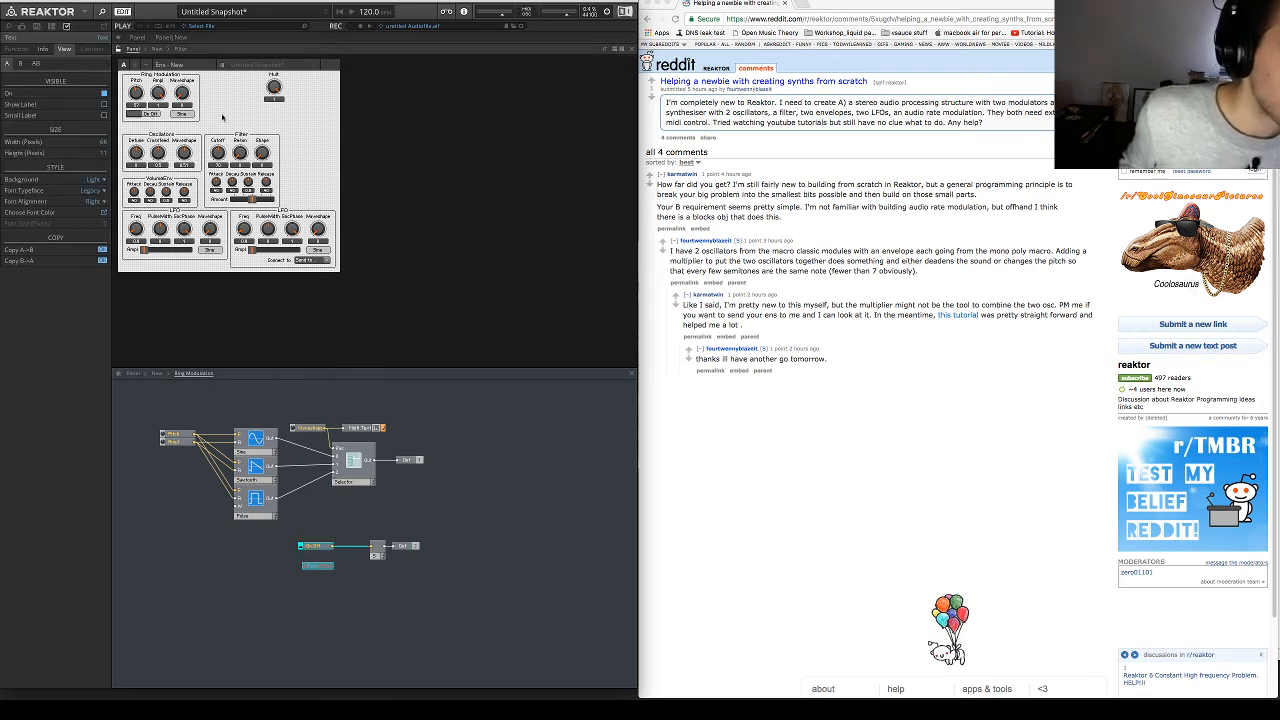
{"action": "left_click", "coordinate": [221, 113]}
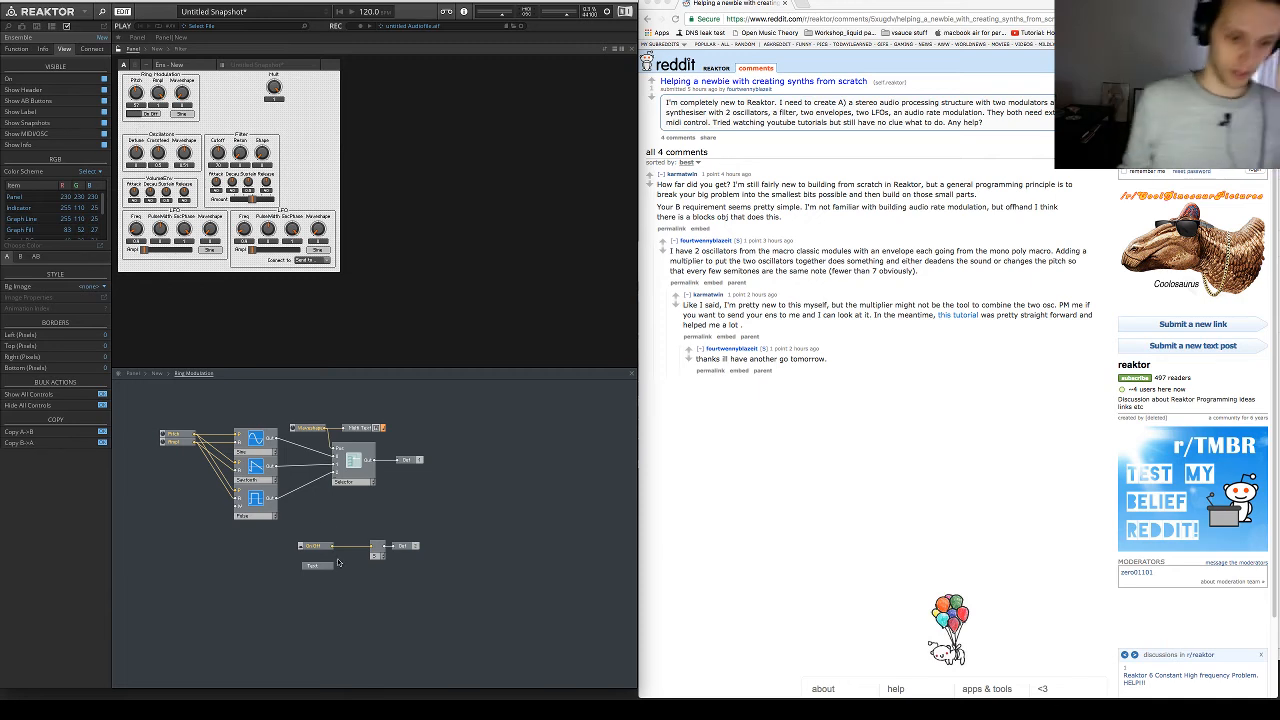
Shift both Selector modules slightly right in the New structure, and move the Ring Modulation panel beside the Filter panel
{"action": "left_click", "coordinate": [238, 490]}
{"action": "left_click", "coordinate": [158, 374]}
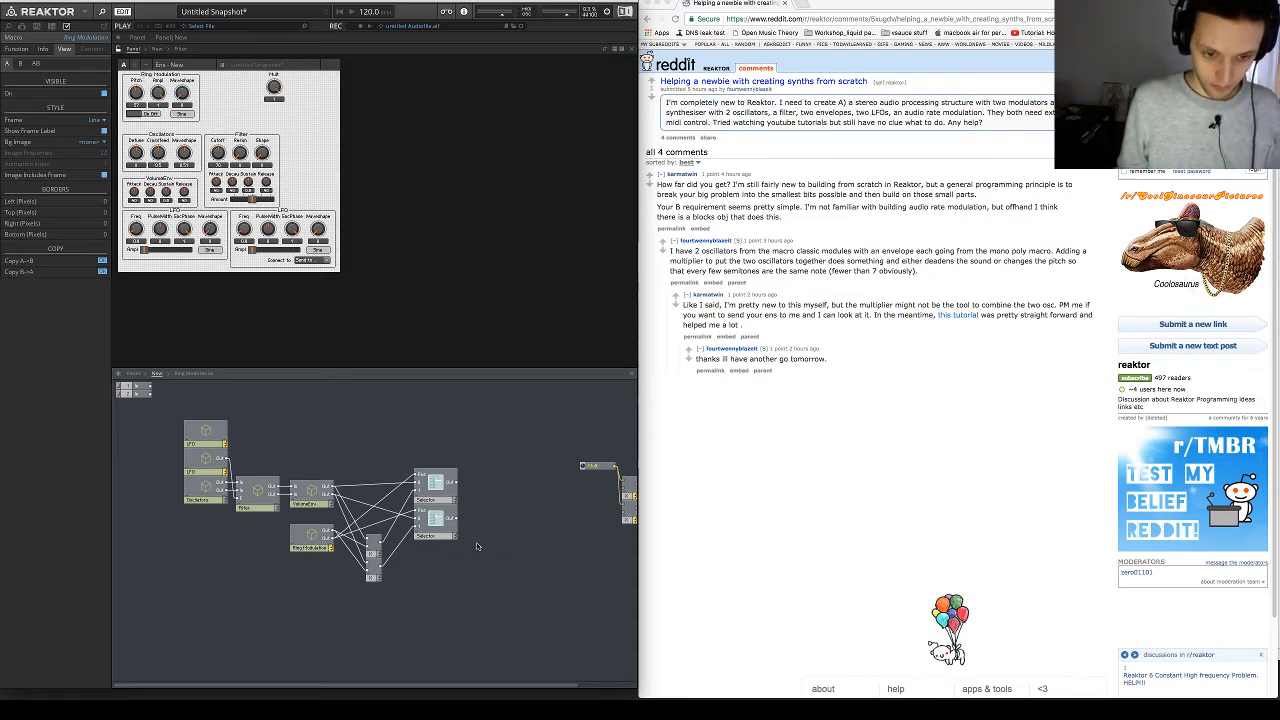
{"action": "left_click_drag", "start_coordinate": [430, 464], "coordinate": [444, 543]}
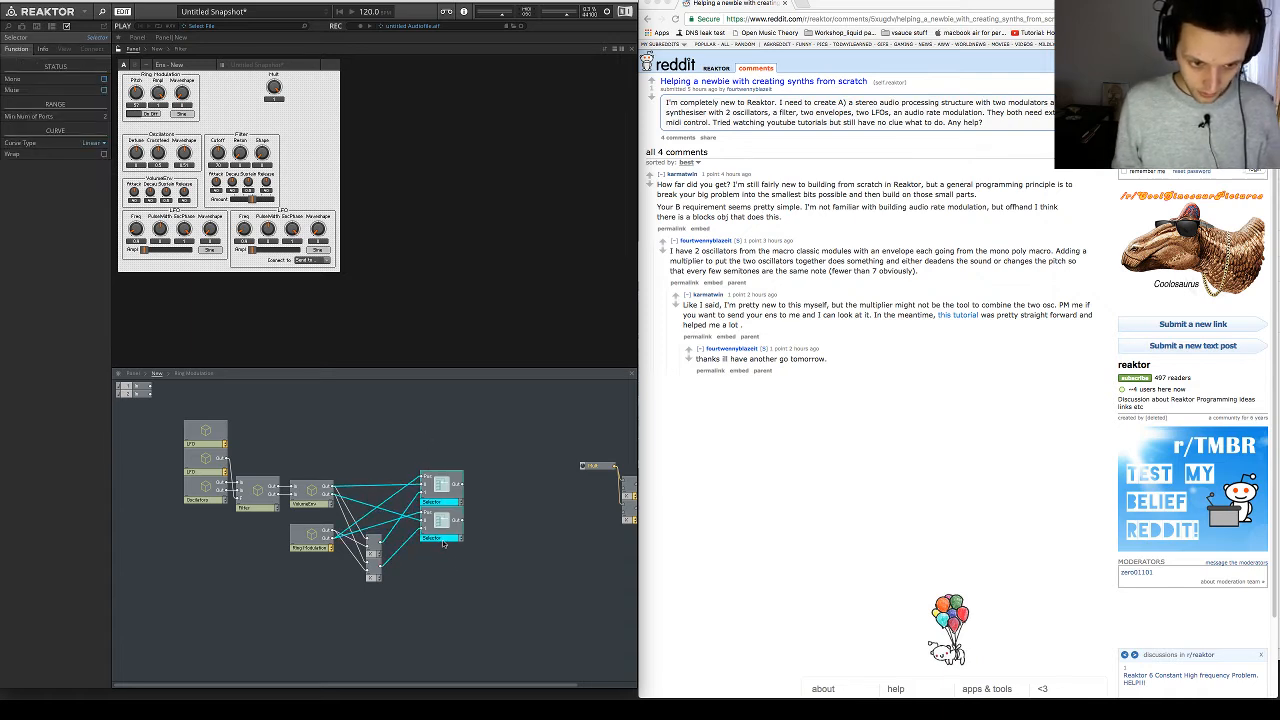
{"action": "left_click", "coordinate": [479, 566]}
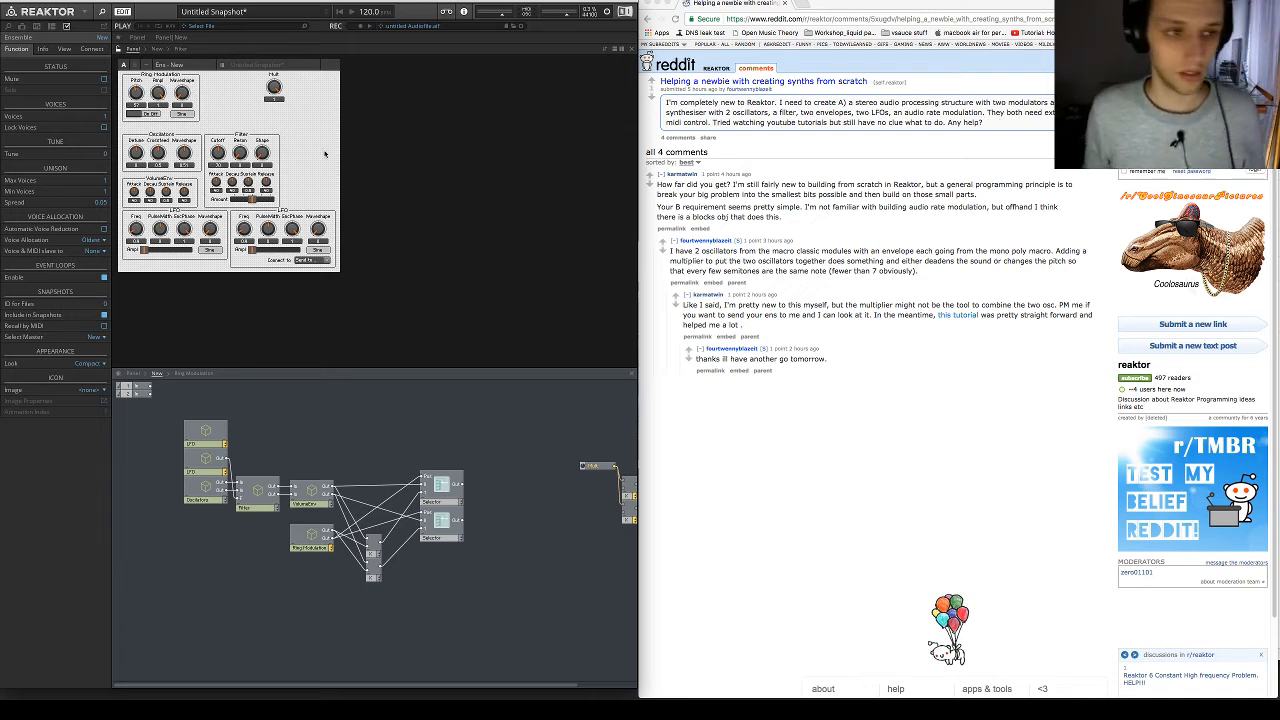
{"action": "left_click_drag", "start_coordinate": [167, 76], "coordinate": [322, 136]}
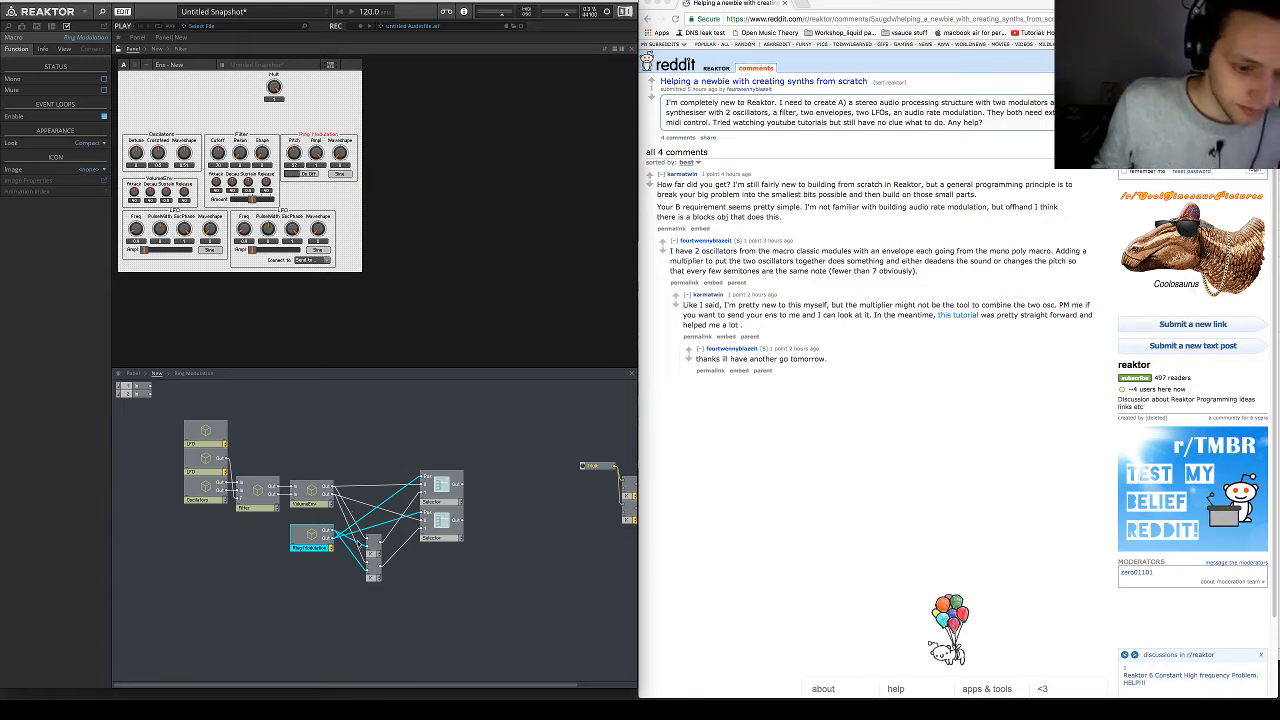
In Ring Modulation, place the Waveshape modules below the Selector and stack the Ampl knob under Pitch, with the On/Off button below
{"action": "double_click", "coordinate": [310, 537]}
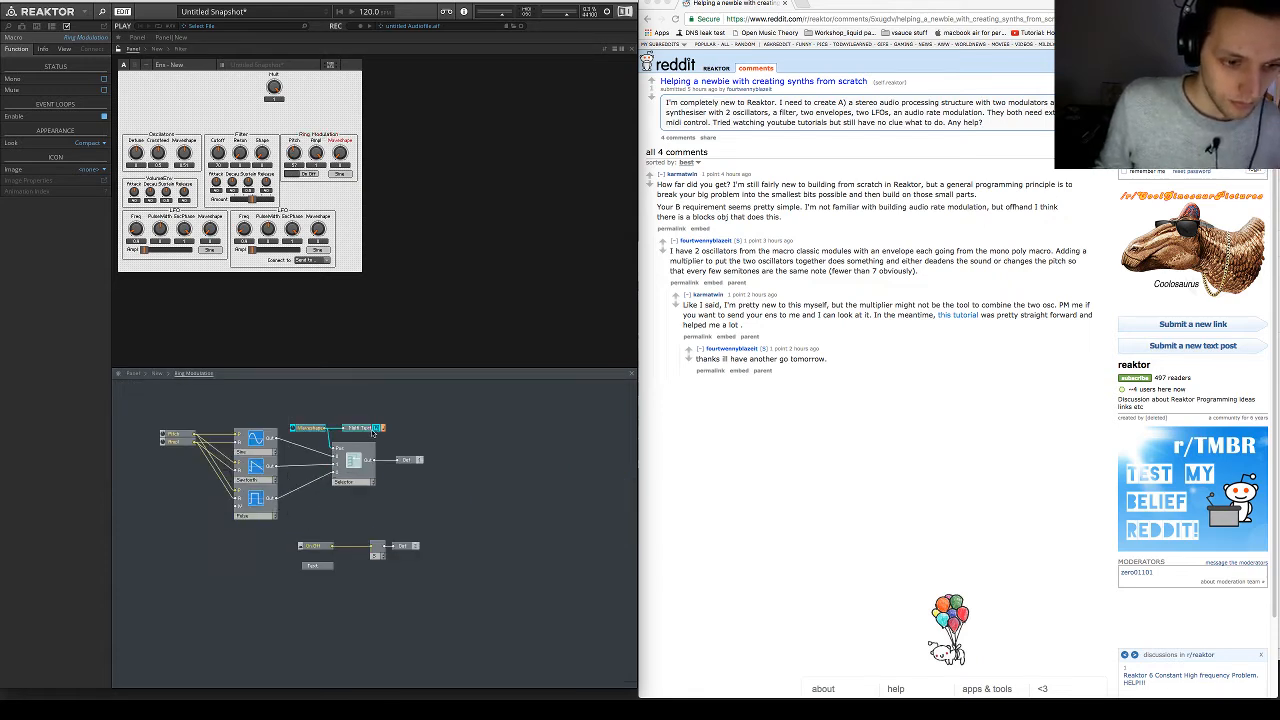
{"action": "left_click_drag", "start_coordinate": [368, 430], "coordinate": [288, 580]}
{"action": "left_click_drag", "start_coordinate": [297, 176], "coordinate": [298, 203]}
{"action": "left_click_drag", "start_coordinate": [316, 155], "coordinate": [293, 178]}
Set the Ampl knob's size to Small and reposition it below the Pitch knob
{"action": "left_click", "coordinate": [64, 49]}
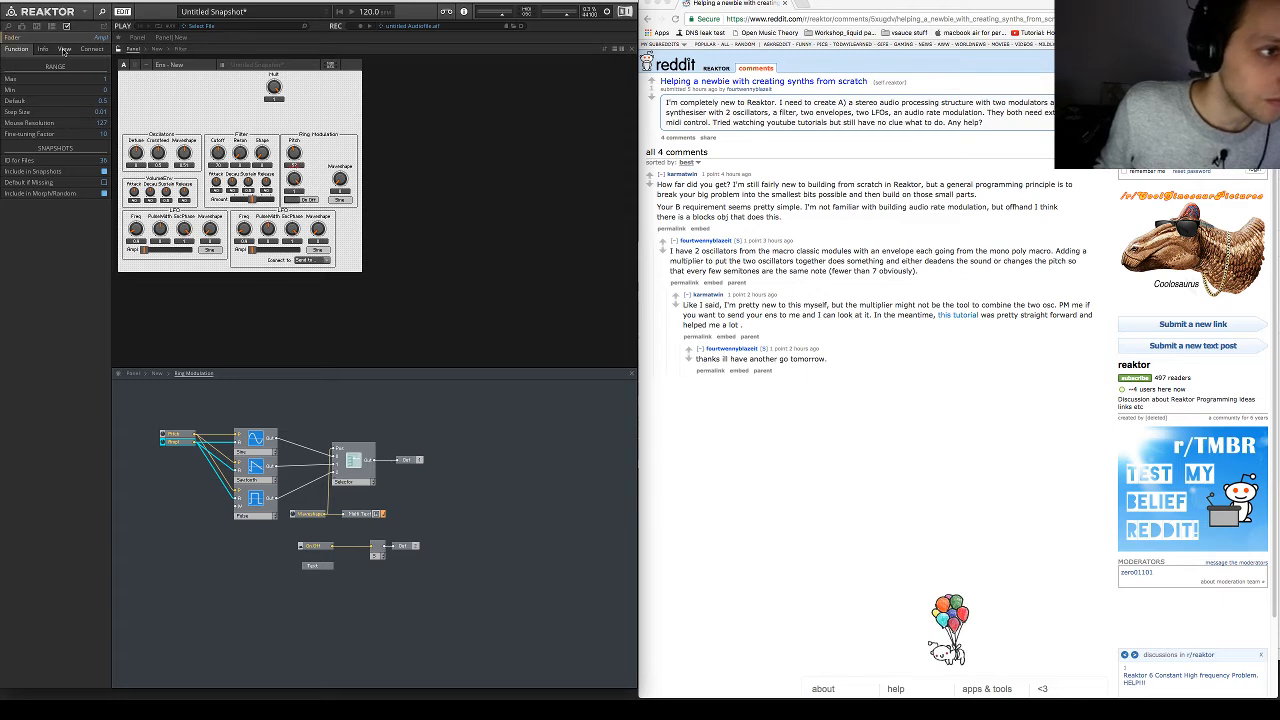
{"action": "left_click", "coordinate": [94, 153]}
{"action": "left_click", "coordinate": [91, 171]}
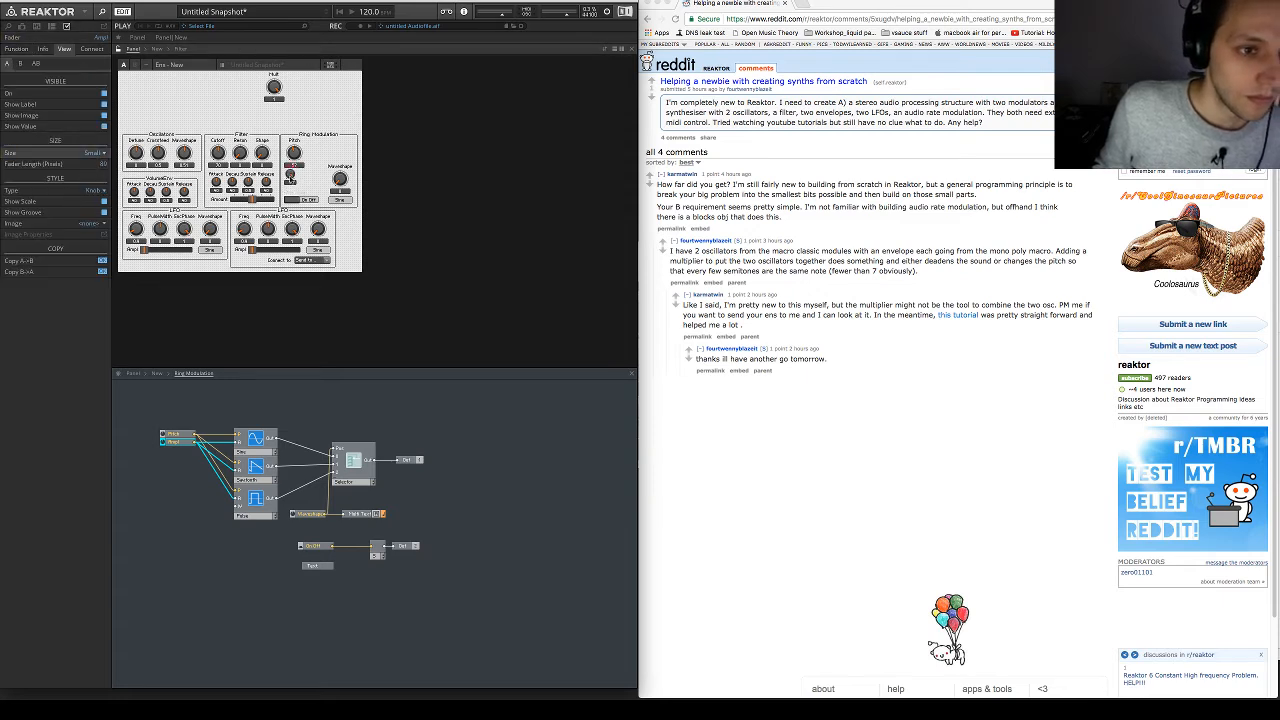
{"action": "mouse_move", "coordinate": [291, 175]}
{"action": "left_mouse_down"}
{"action": "mouse_move", "coordinate": [330, 175]}
{"action": "mouse_move", "coordinate": [317, 153]}
{"action": "mouse_move", "coordinate": [315, 167]}
{"action": "left_mouse_up"}
Try the Small size on the Waveshape knob and move it with its waveform text next to the Ampl knob
{"action": "left_click", "coordinate": [295, 152]}
{"action": "left_click", "coordinate": [95, 152]}
{"action": "left_click", "coordinate": [86, 180]}
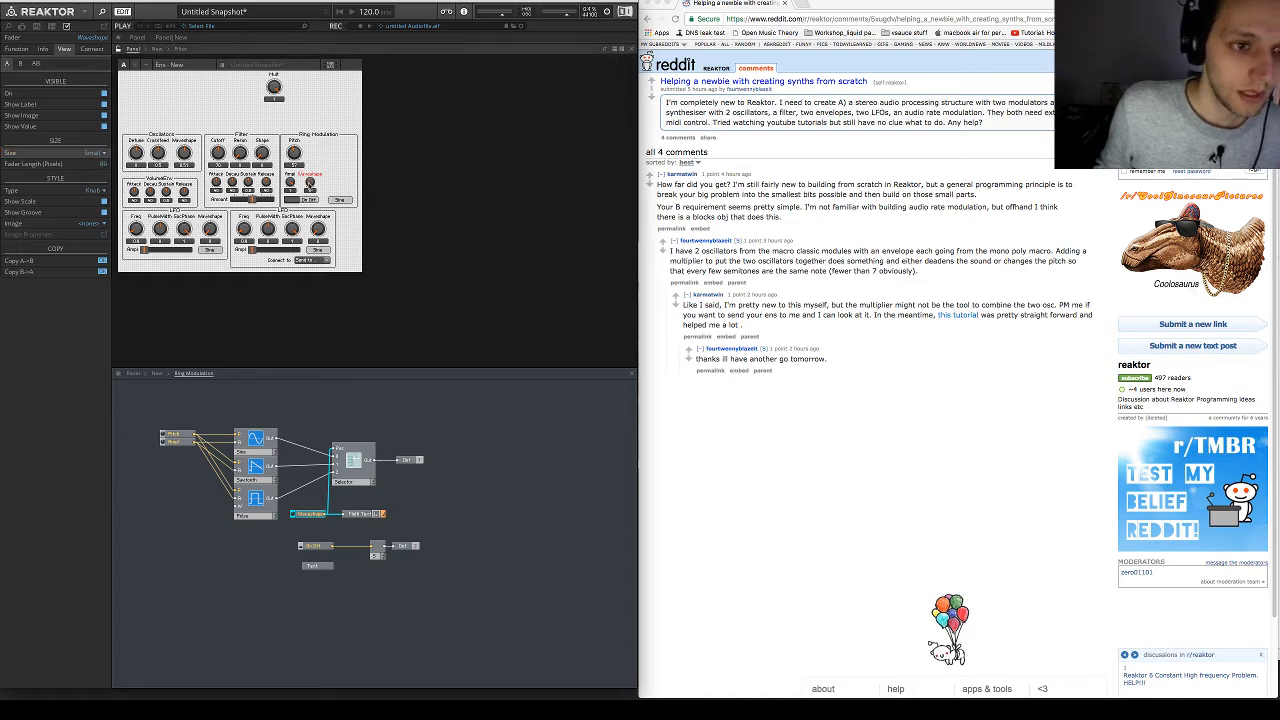
{"action": "left_click_drag", "start_coordinate": [310, 181], "coordinate": [316, 157]}
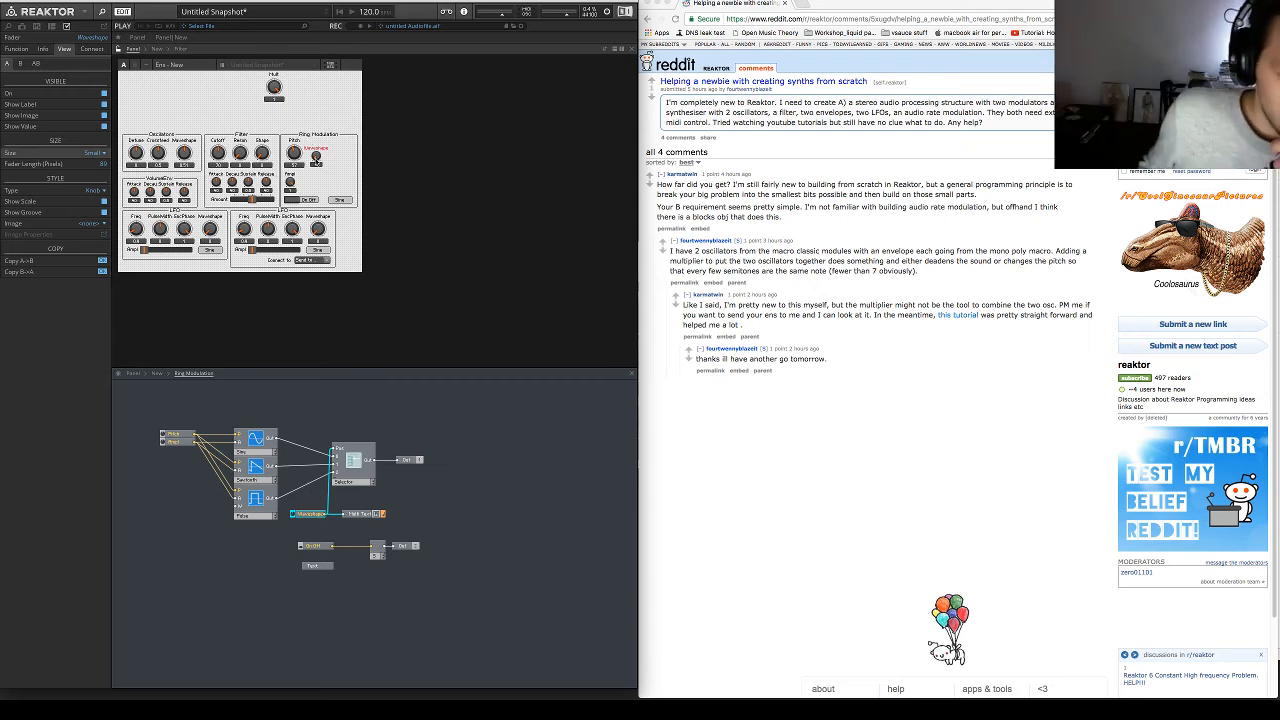
{"action": "left_click_drag", "start_coordinate": [341, 200], "coordinate": [312, 178]}
{"action": "left_click", "coordinate": [320, 154]}
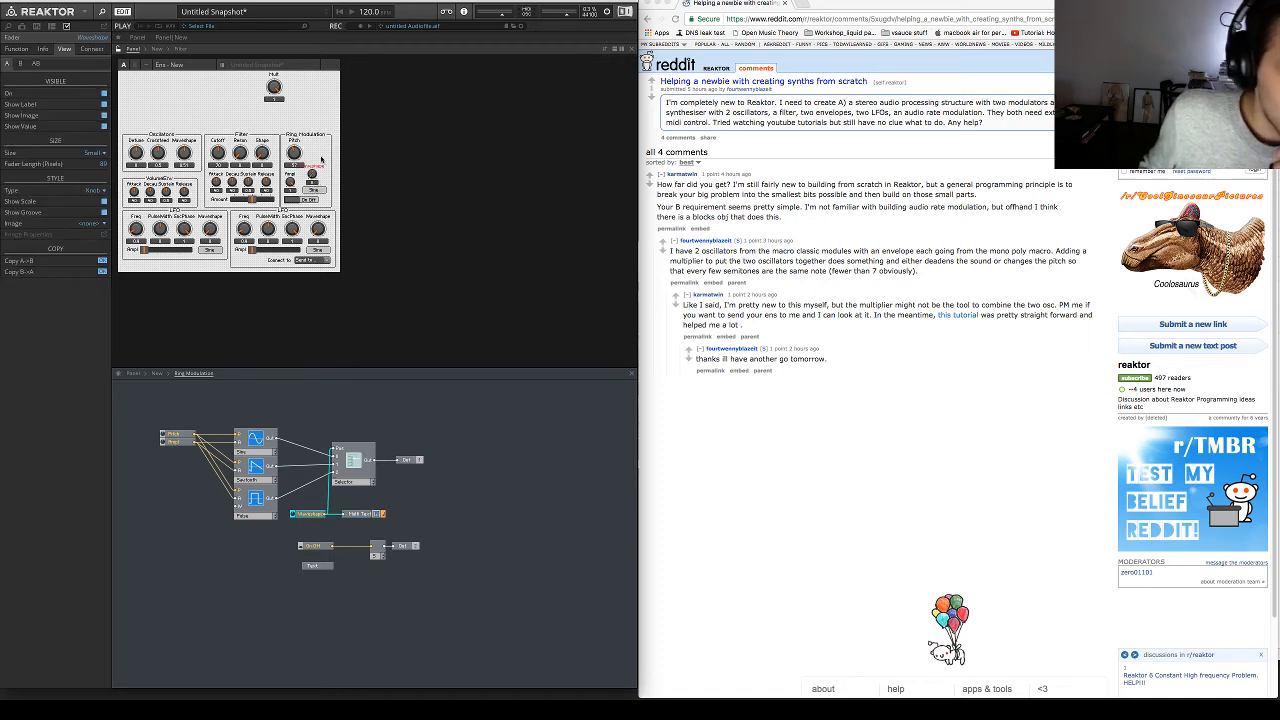
Set the Pitch knob's size to Small and the Waveshape knob's back to Big, positioning Waveshape beside the small knobs
{"action": "left_click", "coordinate": [199, 155]}
{"action": "left_click", "coordinate": [297, 154]}
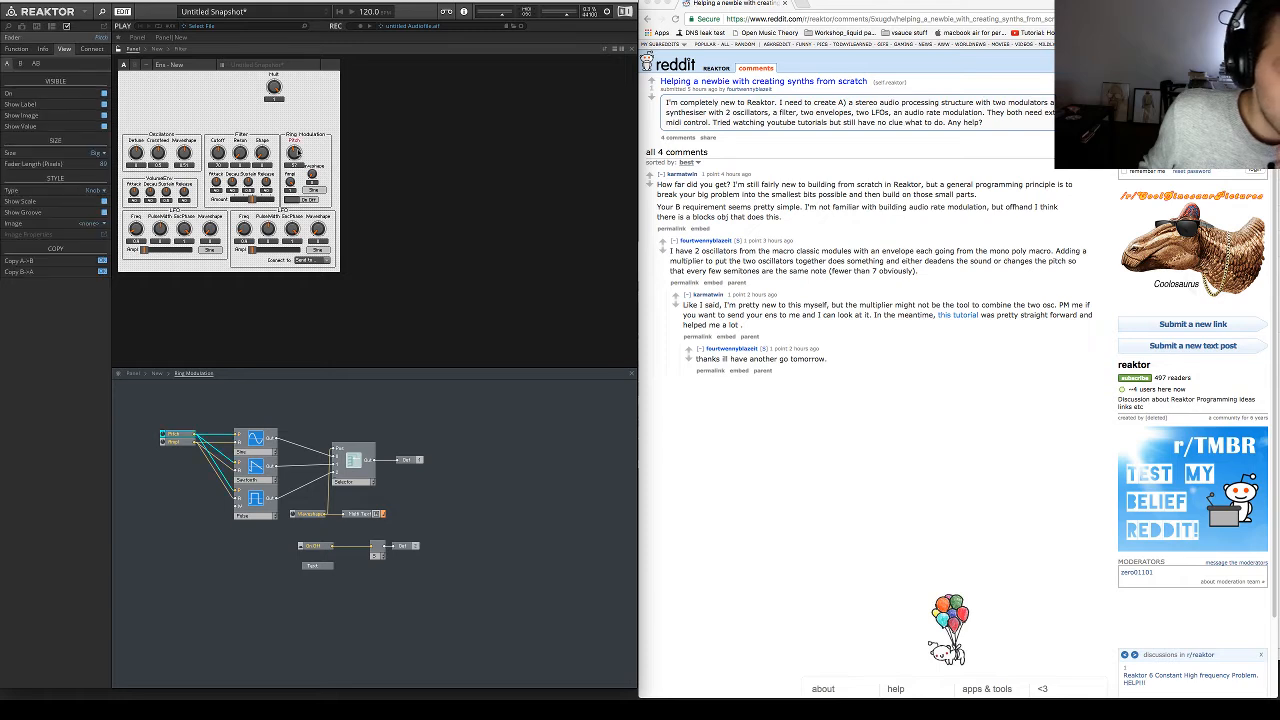
{"action": "left_click", "coordinate": [95, 153]}
{"action": "left_click", "coordinate": [90, 164]}
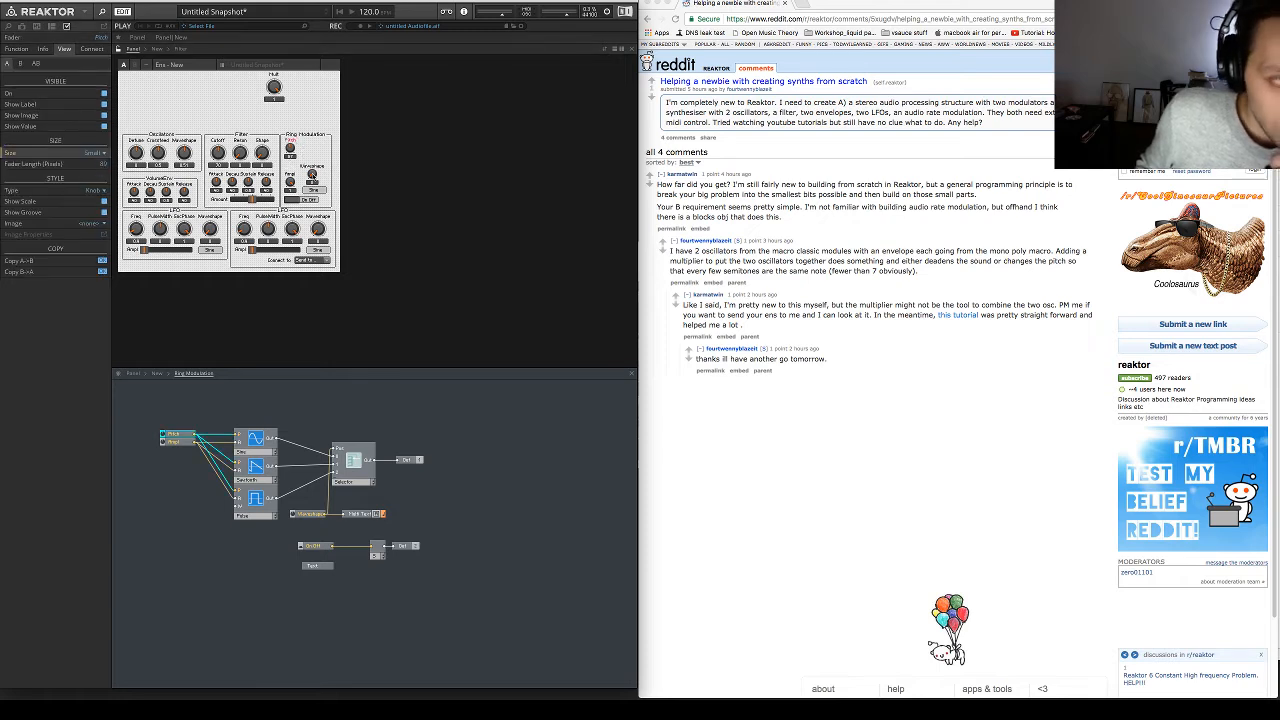
{"action": "left_click", "coordinate": [312, 170]}
{"action": "left_click", "coordinate": [95, 153]}
{"action": "left_click", "coordinate": [88, 183]}
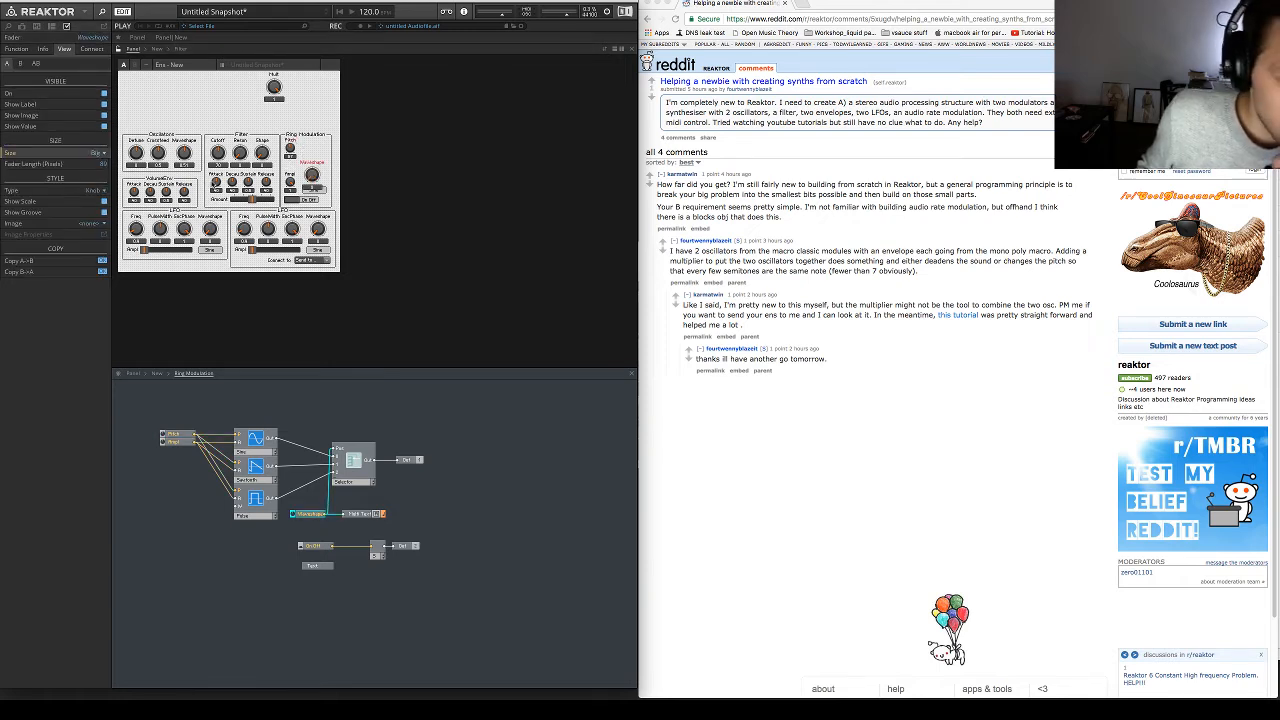
{"action": "left_click_drag", "start_coordinate": [313, 169], "coordinate": [314, 172]}
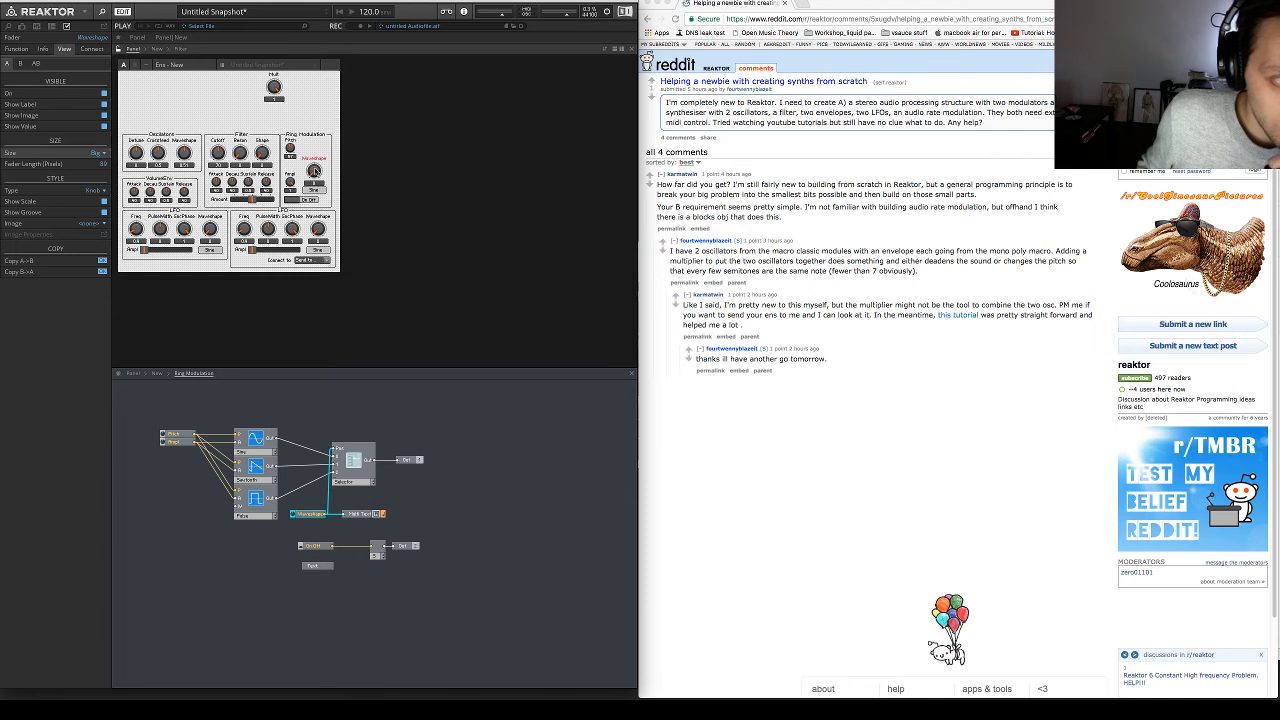
Tighten the Pitch, Waveshape and waveform text layout, and align the Ring Modulation panel with the neighbouring panels
{"action": "left_click", "coordinate": [290, 157]}
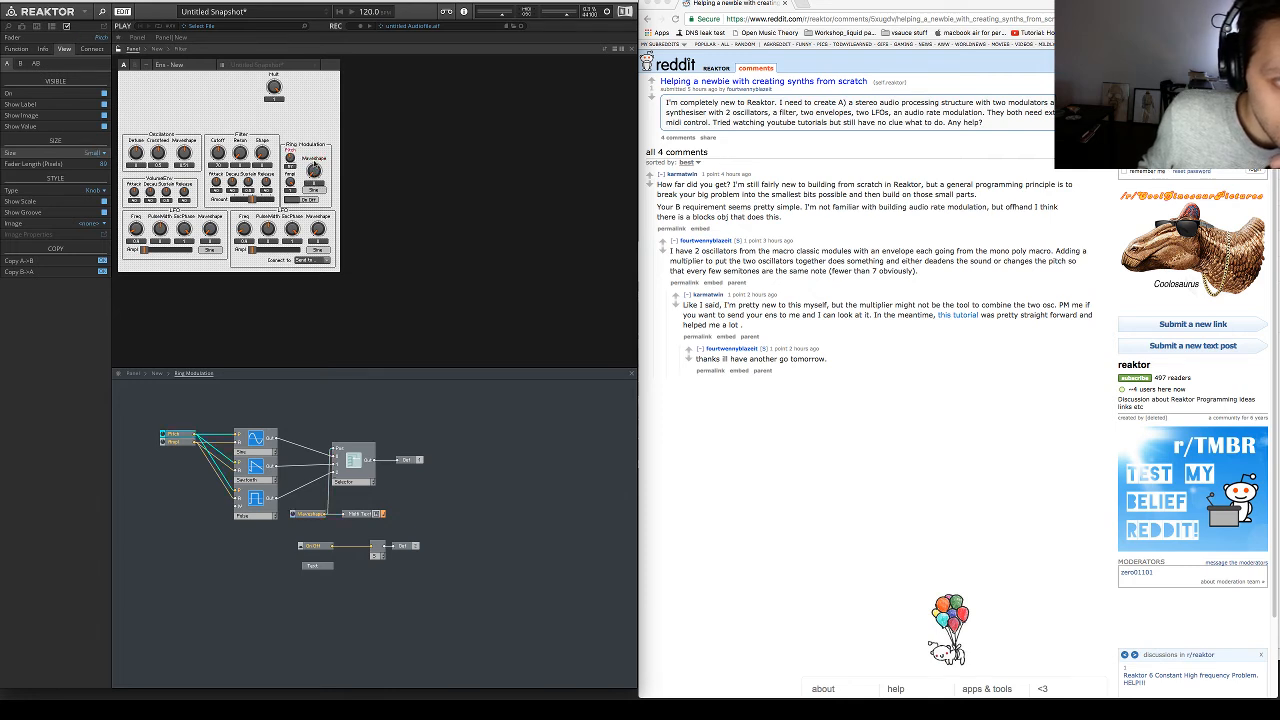
{"action": "left_click", "coordinate": [311, 158]}
{"action": "left_click", "coordinate": [313, 164]}
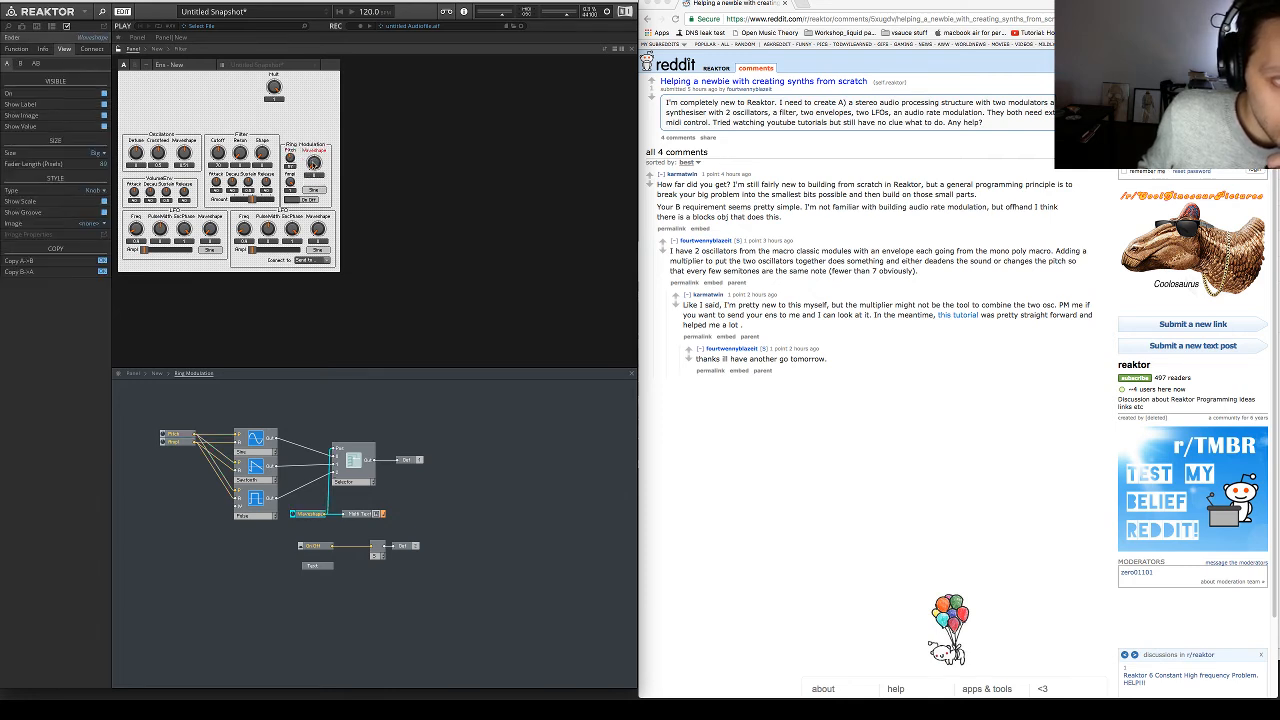
{"action": "left_click", "coordinate": [313, 187]}
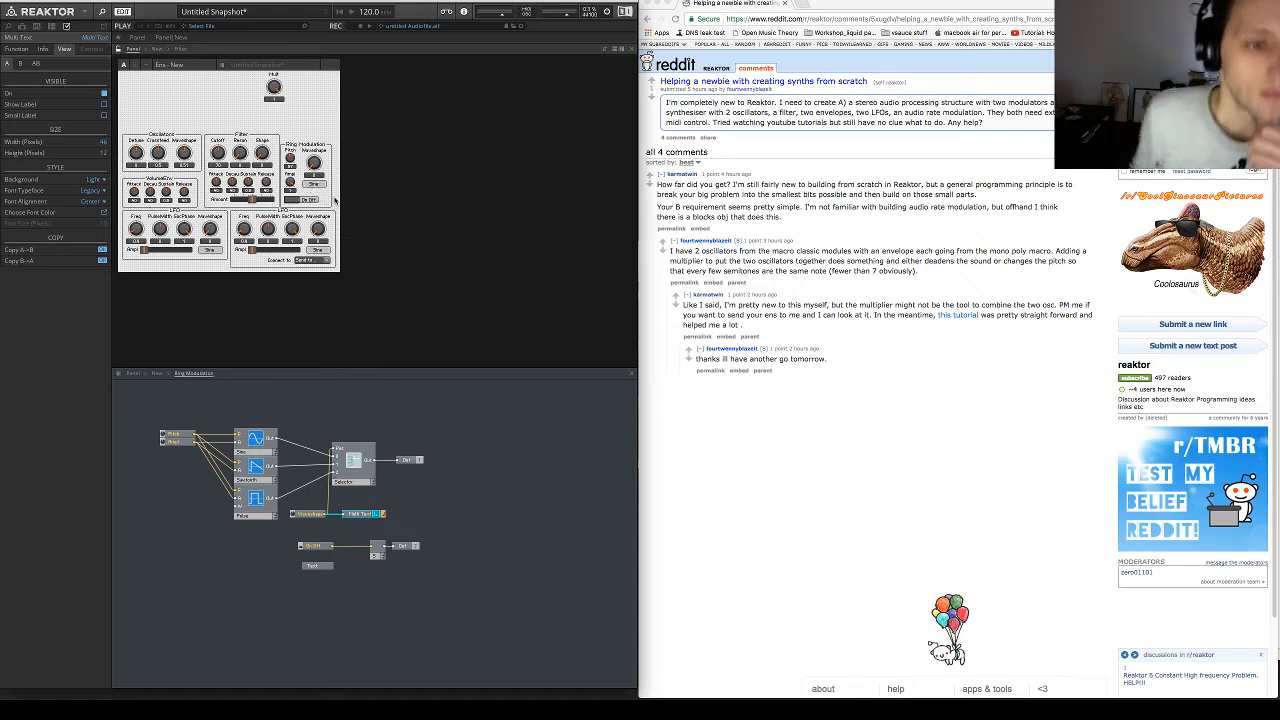
{"action": "left_click_drag", "start_coordinate": [312, 148], "coordinate": [316, 140]}
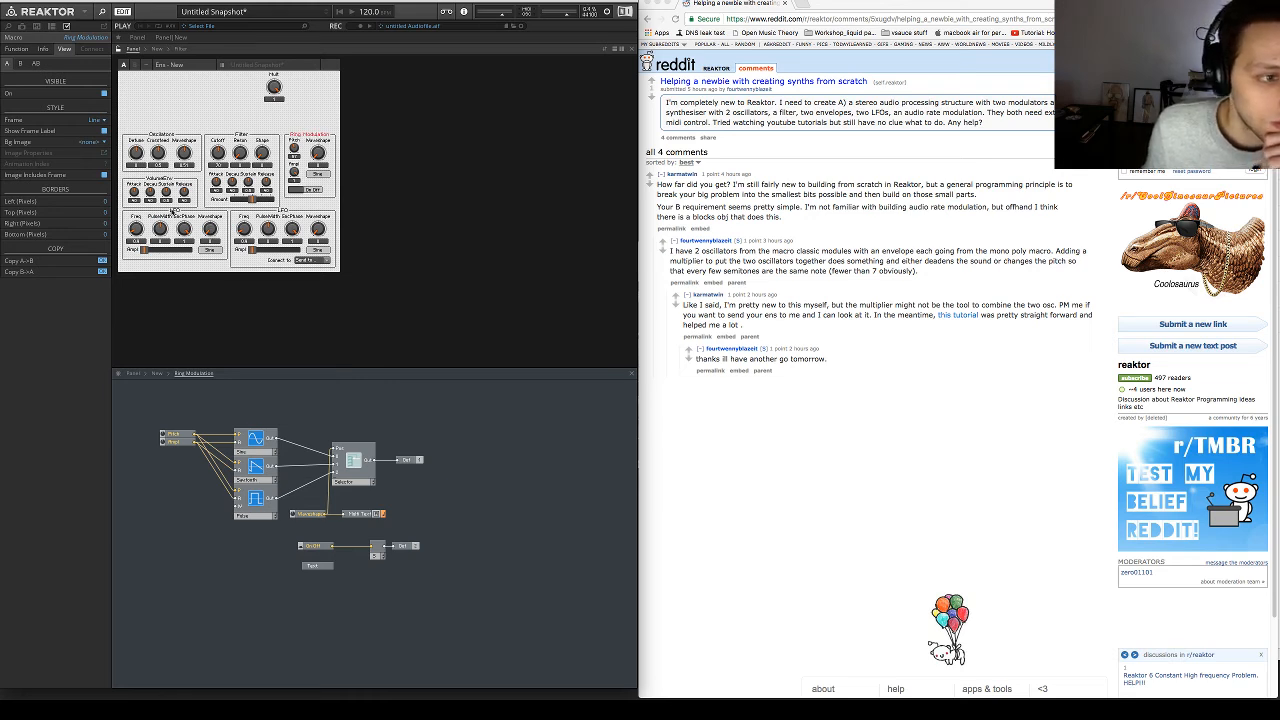
Move the Ring Modulation panel's on/off button and its text to the panel's bottom edge, and lower the Ampl knob
{"action": "left_click_drag", "start_coordinate": [173, 210], "coordinate": [174, 211]}
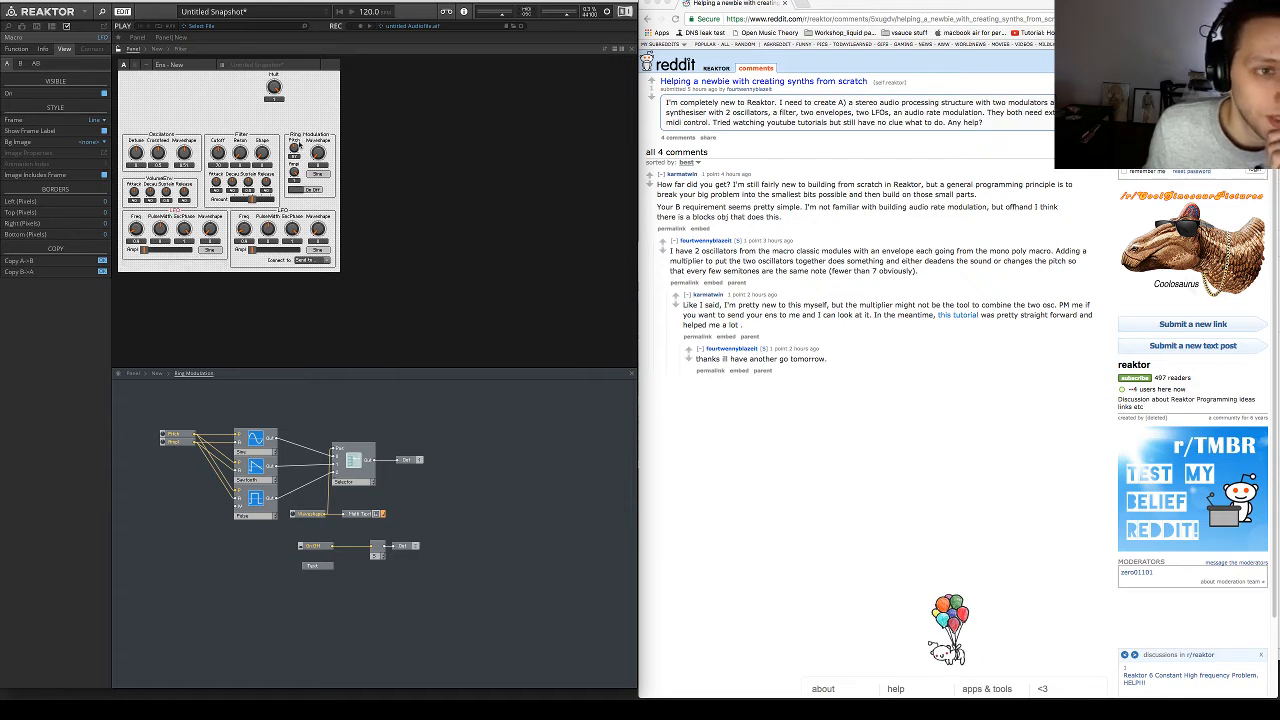
{"action": "left_click_drag", "start_coordinate": [299, 192], "coordinate": [298, 203]}
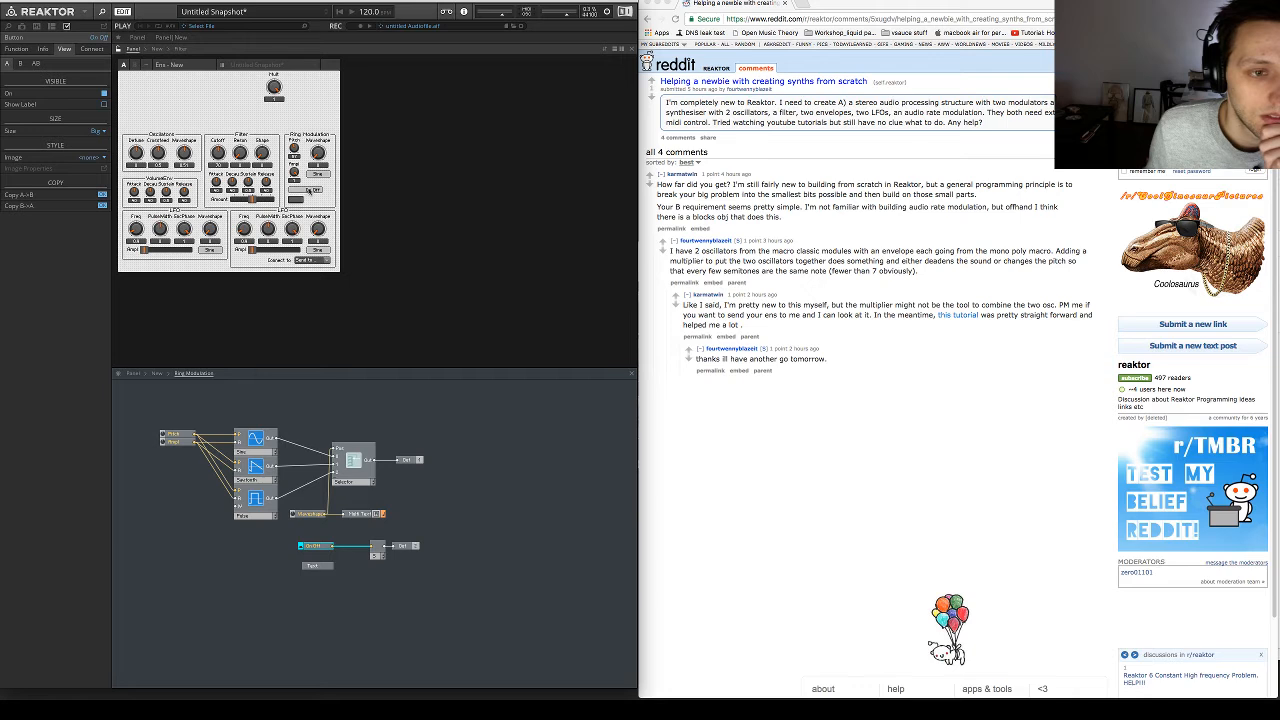
{"action": "left_click", "coordinate": [311, 199]}
{"action": "left_click", "coordinate": [294, 172]}
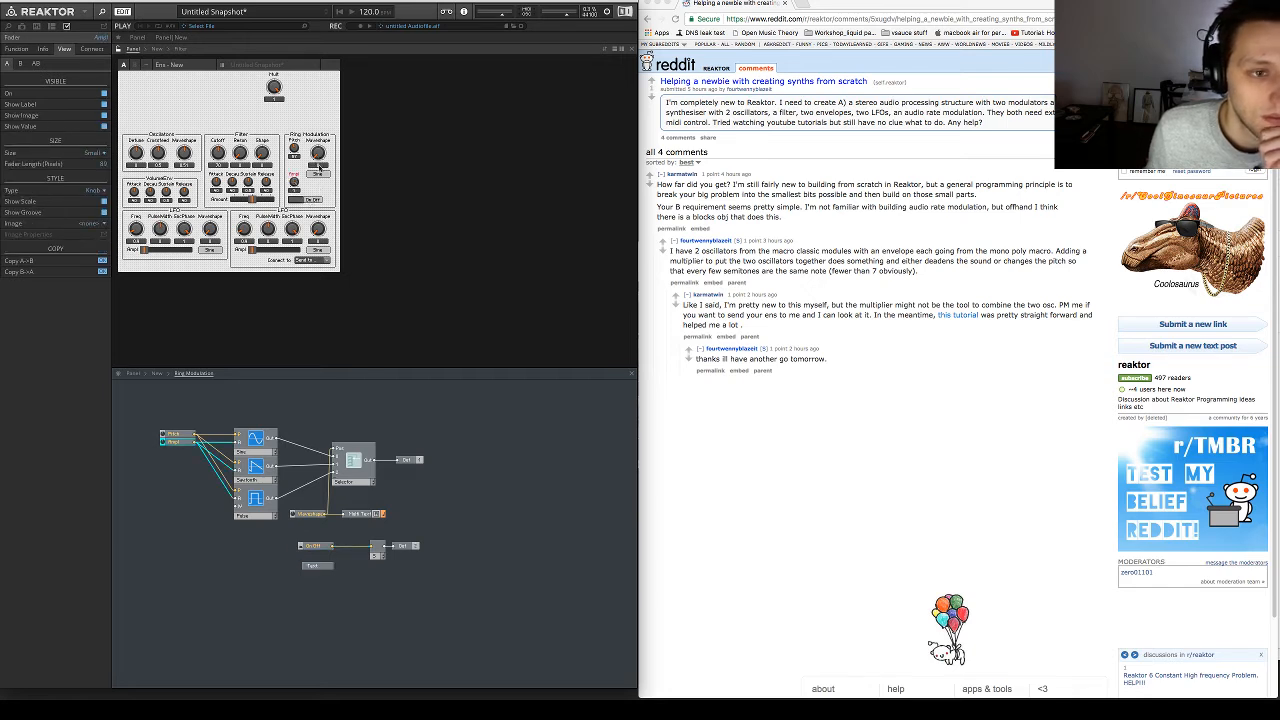
Lower the Ring Modulation Waveshape knob and its waveform text so they sit centred beside the Pitch and Ampl knobs
{"action": "left_click", "coordinate": [319, 188]}
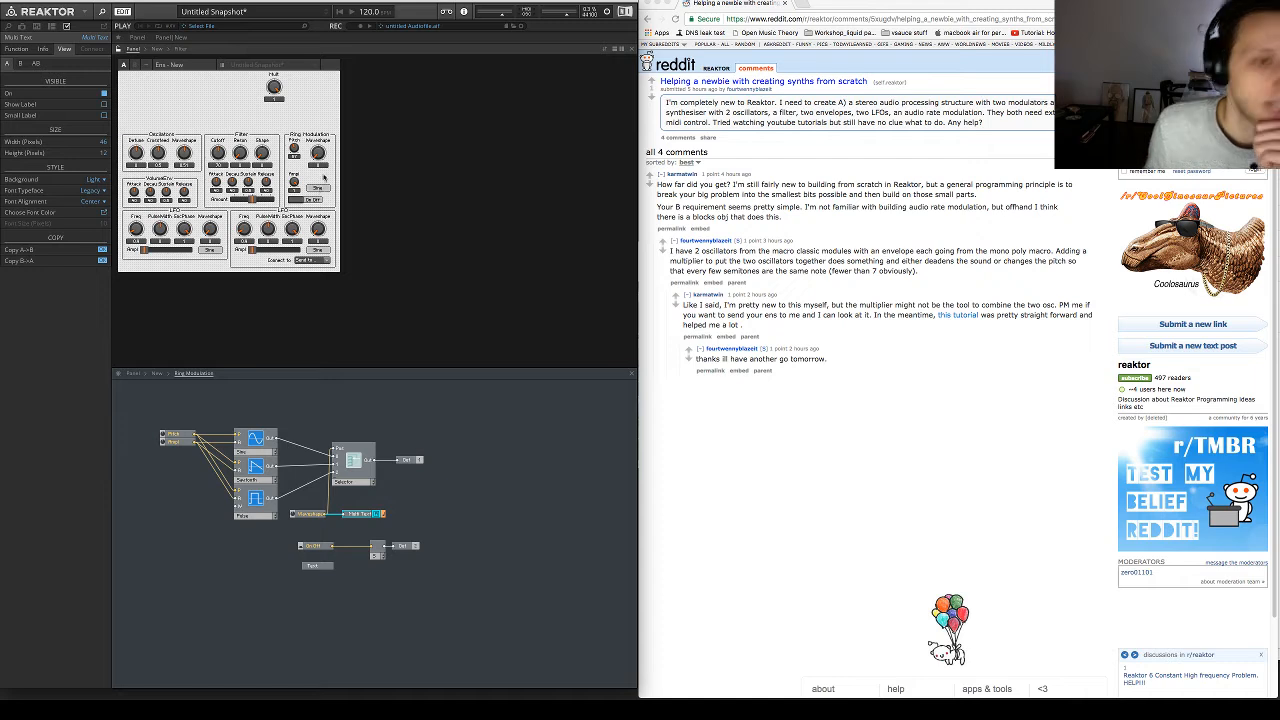
{"action": "left_click", "coordinate": [318, 166]}
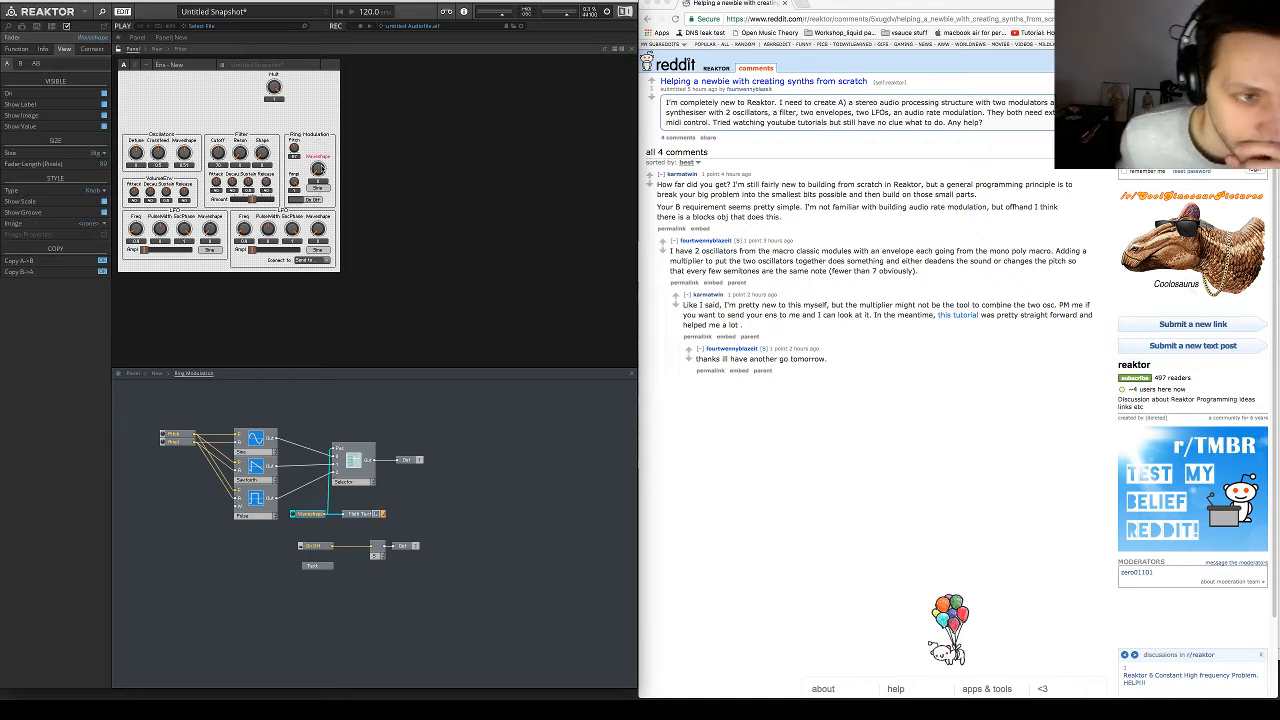
{"action": "left_click", "coordinate": [319, 186]}
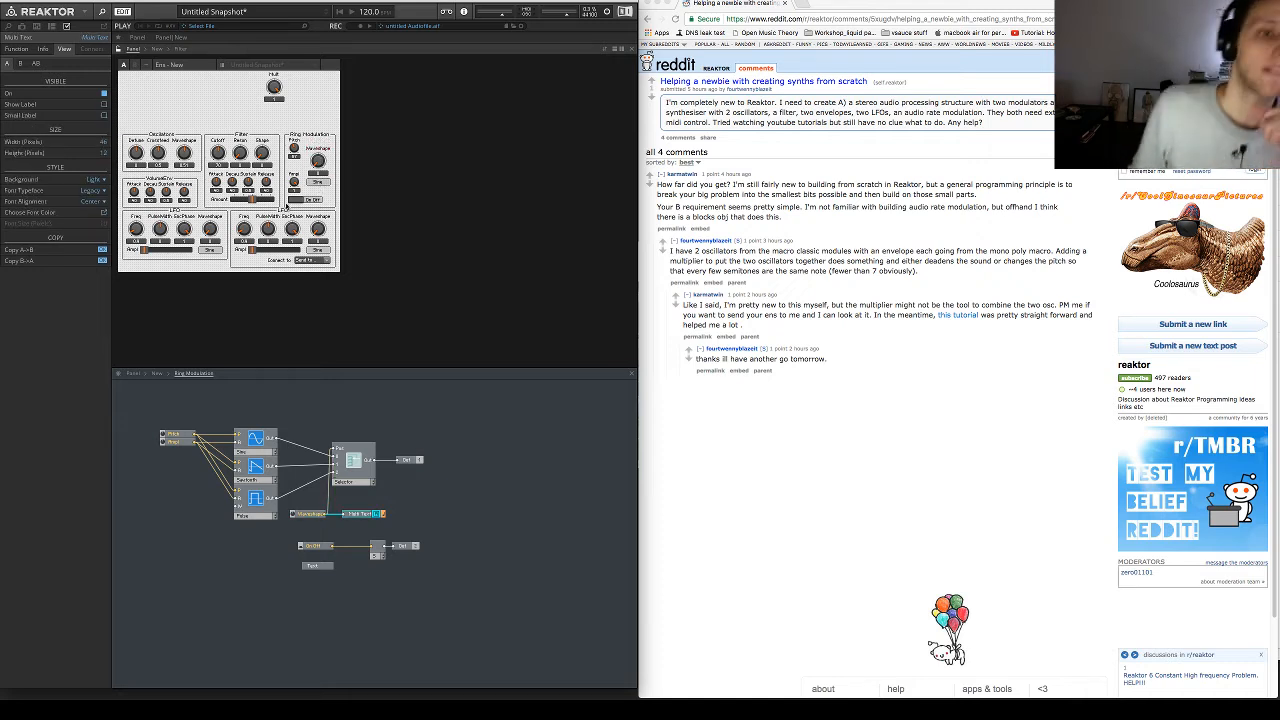
{"action": "left_click", "coordinate": [370, 220]}
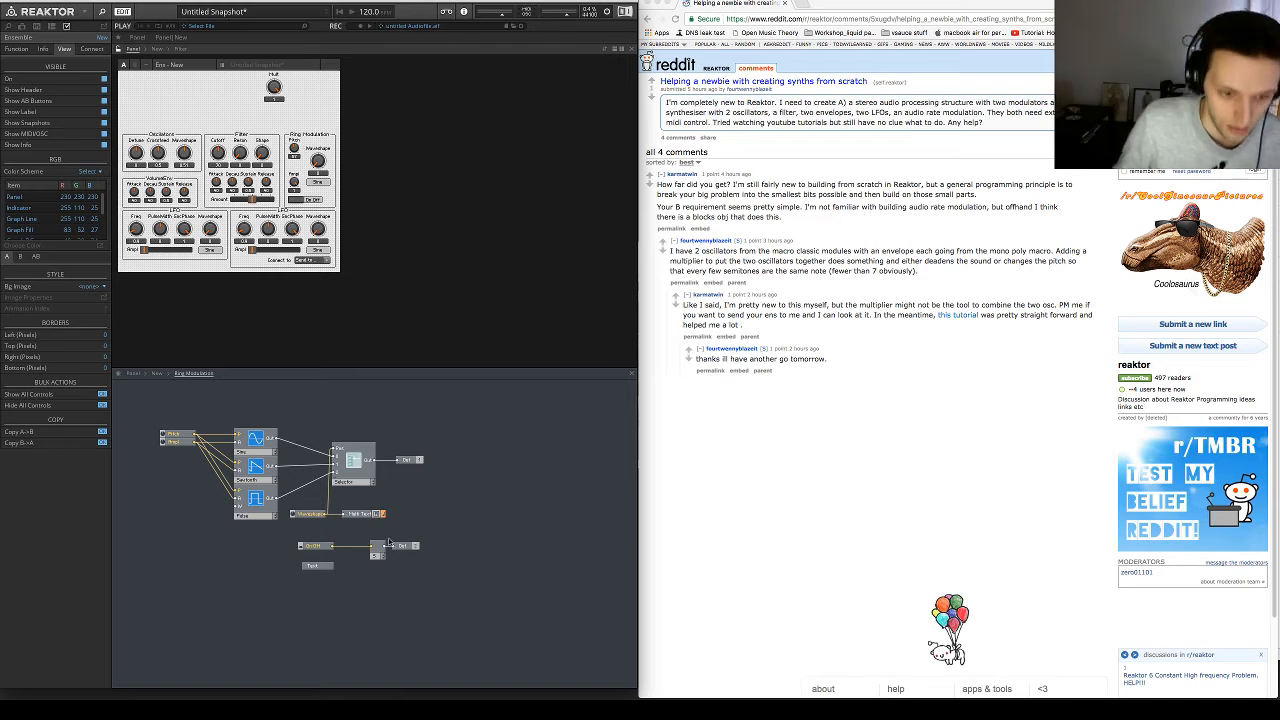
Return to the instrument structure and wire the two Selector outputs to the two final output multipliers
{"action": "left_click", "coordinate": [156, 373]}
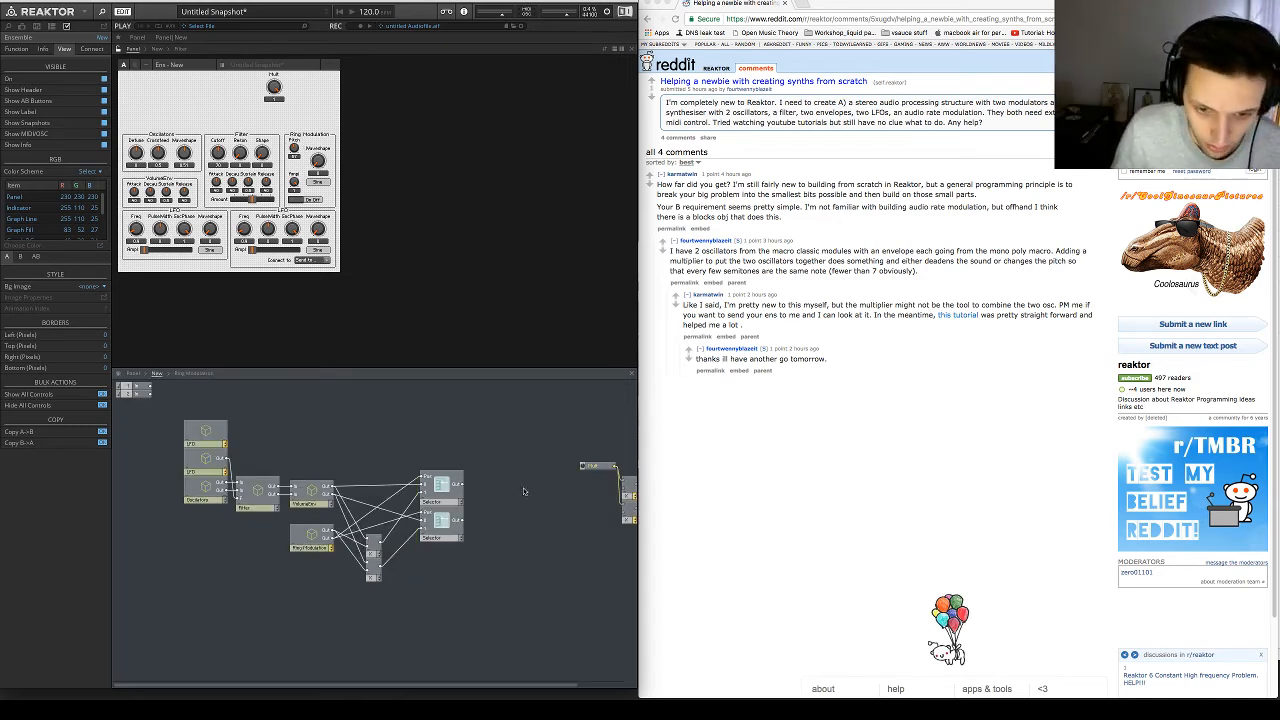
{"action": "left_click_drag", "start_coordinate": [462, 485], "coordinate": [627, 492]}
{"action": "left_click_drag", "start_coordinate": [463, 521], "coordinate": [625, 520]}
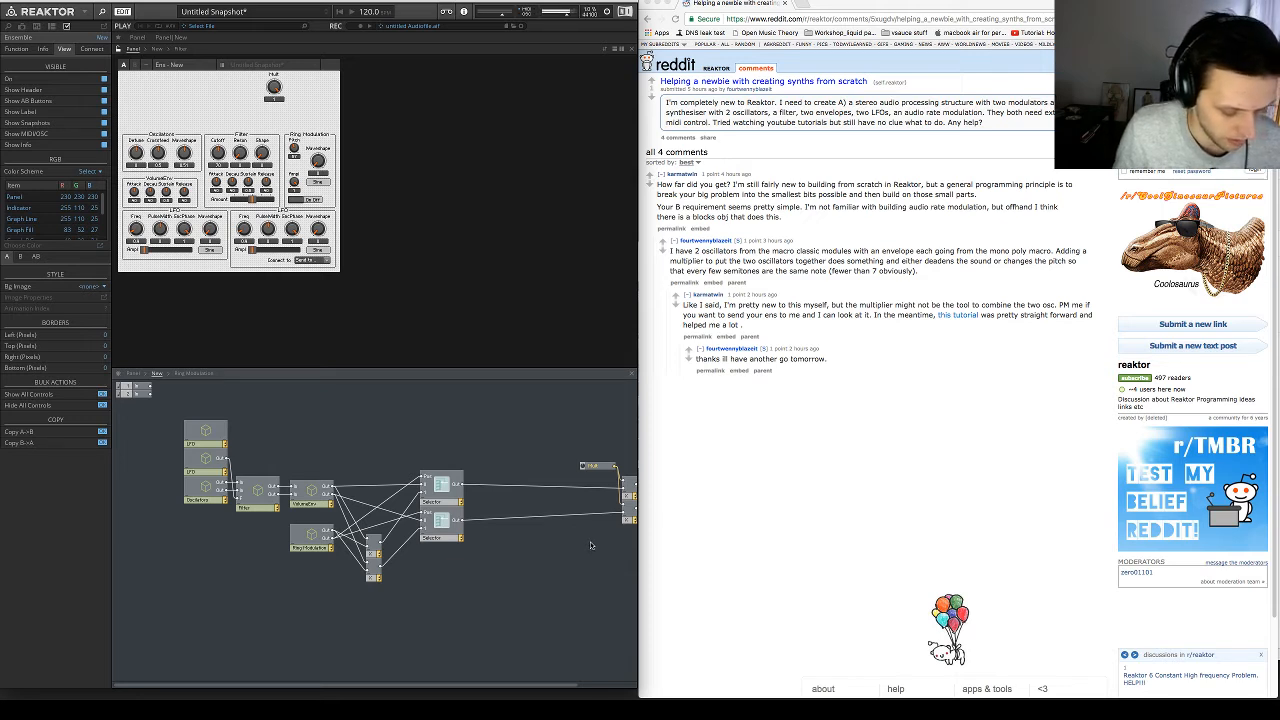
Put the Oscillators' Waveshape knob back in line with its neighbours and lock the panel layout
{"action": "left_click", "coordinate": [186, 171]}
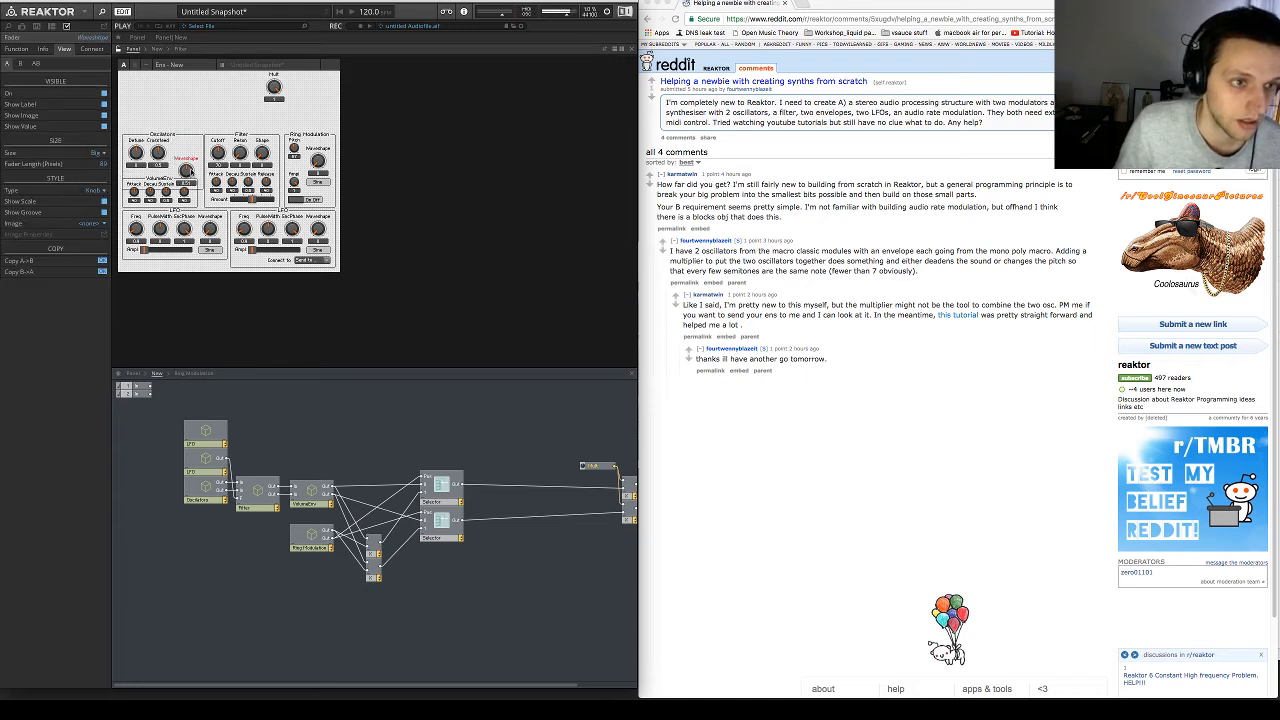
{"action": "left_click_drag", "start_coordinate": [186, 171], "coordinate": [186, 152]}
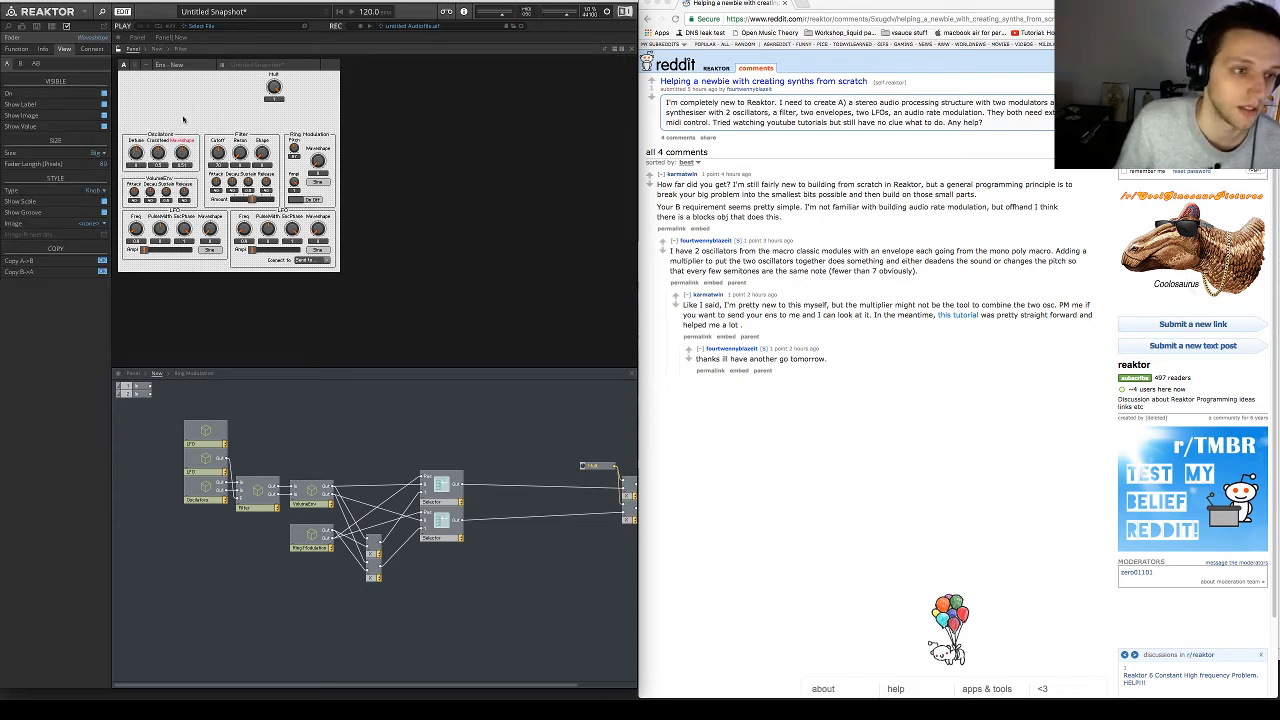
{"action": "left_click", "coordinate": [180, 121]}
{"action": "left_click_drag", "start_coordinate": [184, 154], "coordinate": [176, 127]}
{"action": "left_click", "coordinate": [177, 120]}
{"action": "left_click", "coordinate": [119, 50]}
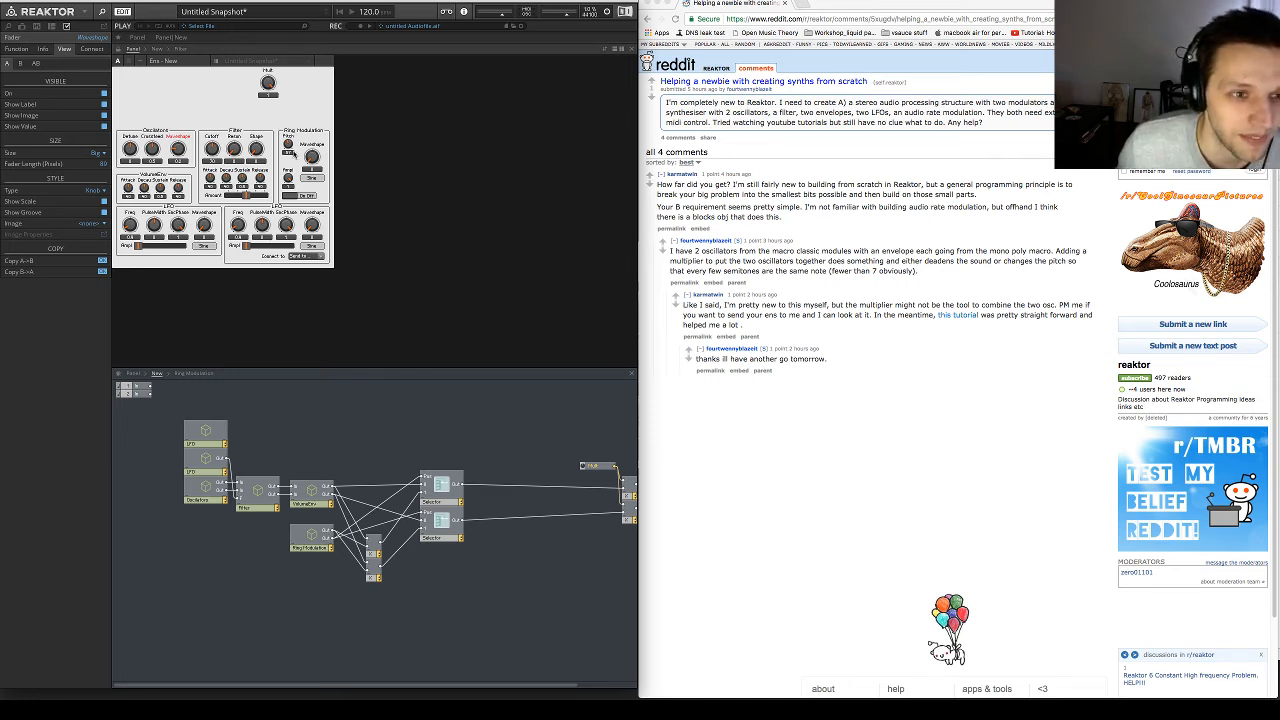
Switch Ring Modulation on and adjust its small knobs to test the effect
{"action": "left_click", "coordinate": [298, 194]}
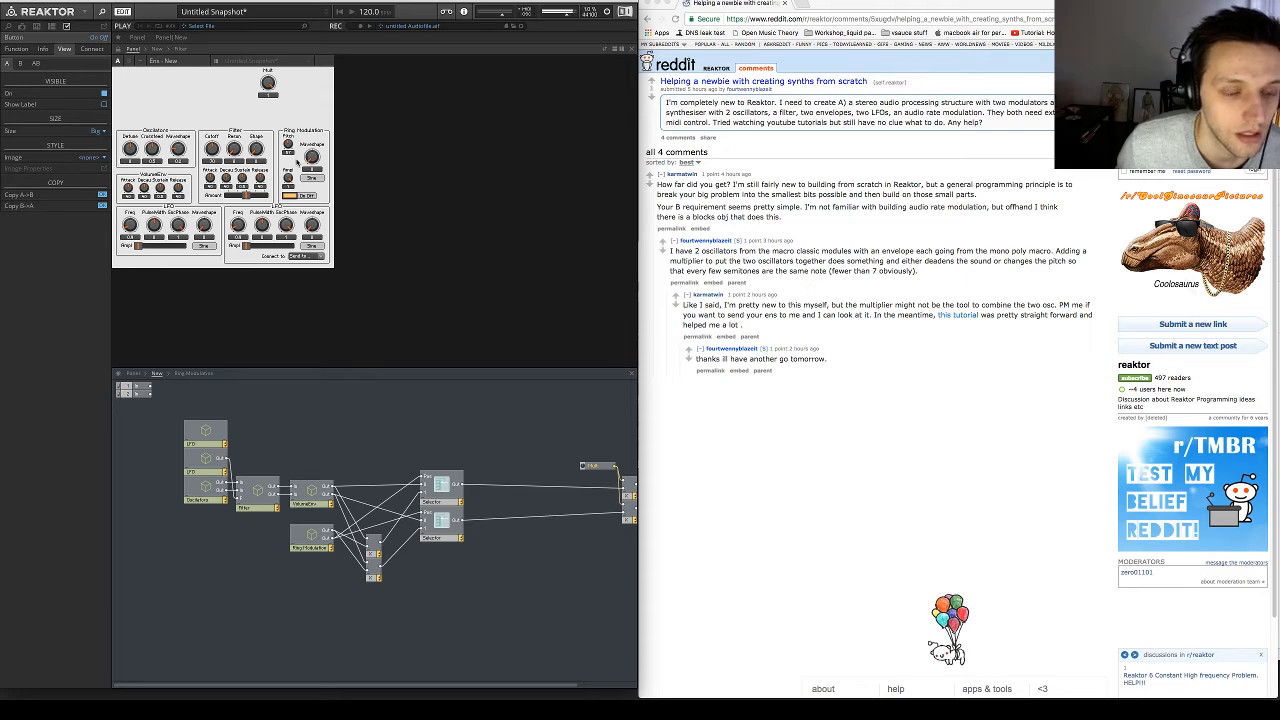
{"action": "left_click", "coordinate": [289, 147]}
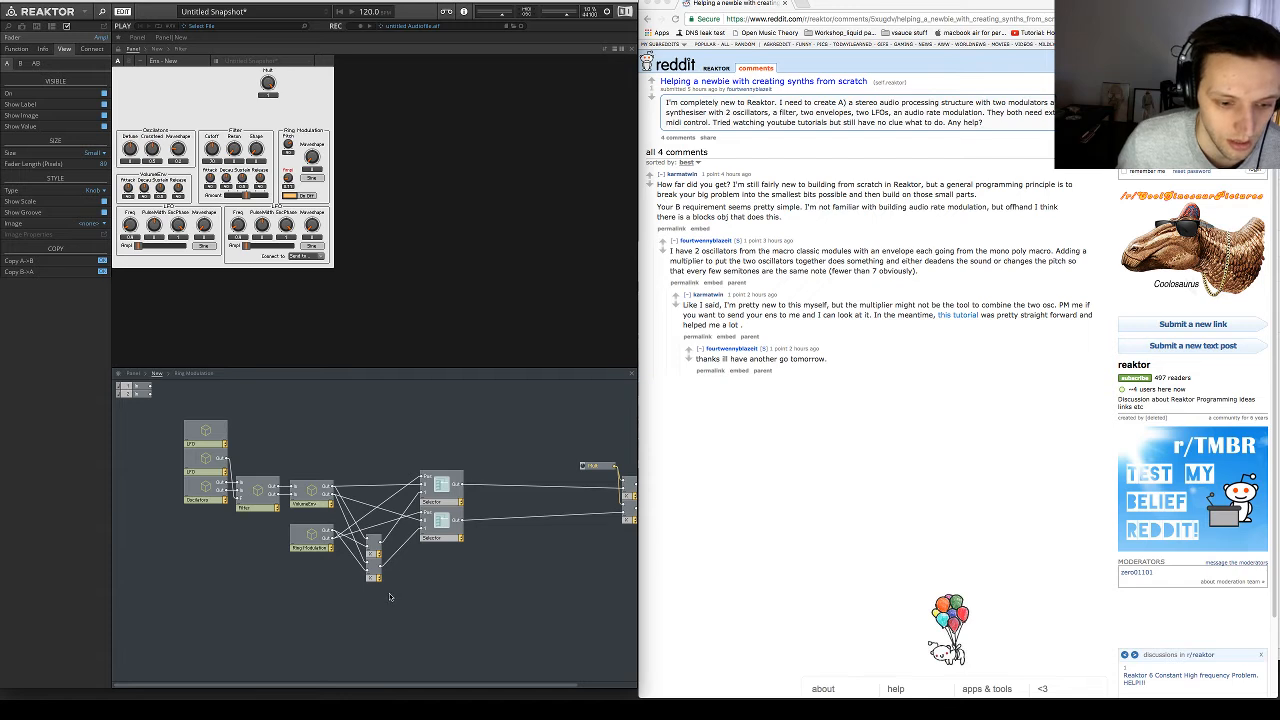
Delete the two modules that combine the VolumeEnv and Ring Modulation outputs ahead of the Selectors
{"action": "left_click_drag", "start_coordinate": [390, 597], "coordinate": [375, 543]}
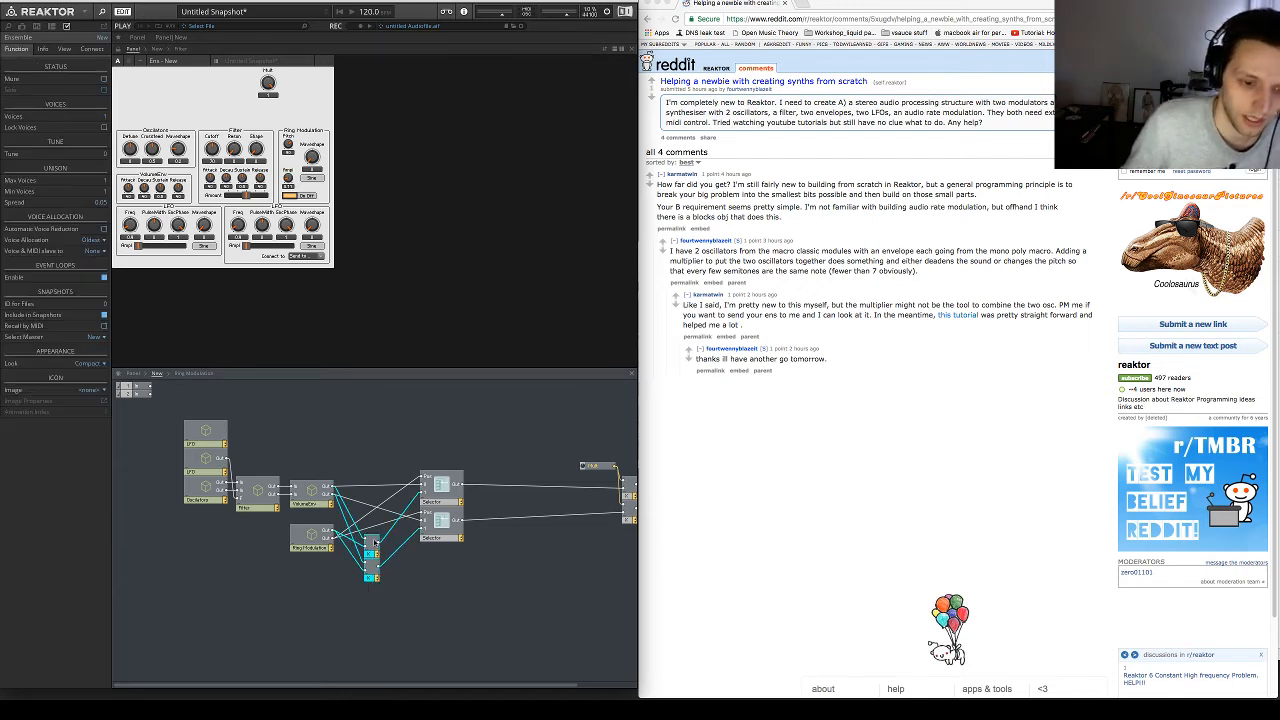
{"action": "key", "text": "Return"}
{"action": "key", "text": "BackSpace"}
{"action": "left_click", "coordinate": [417, 603]}
{"action": "left_click_drag", "start_coordinate": [388, 597], "coordinate": [364, 551]}
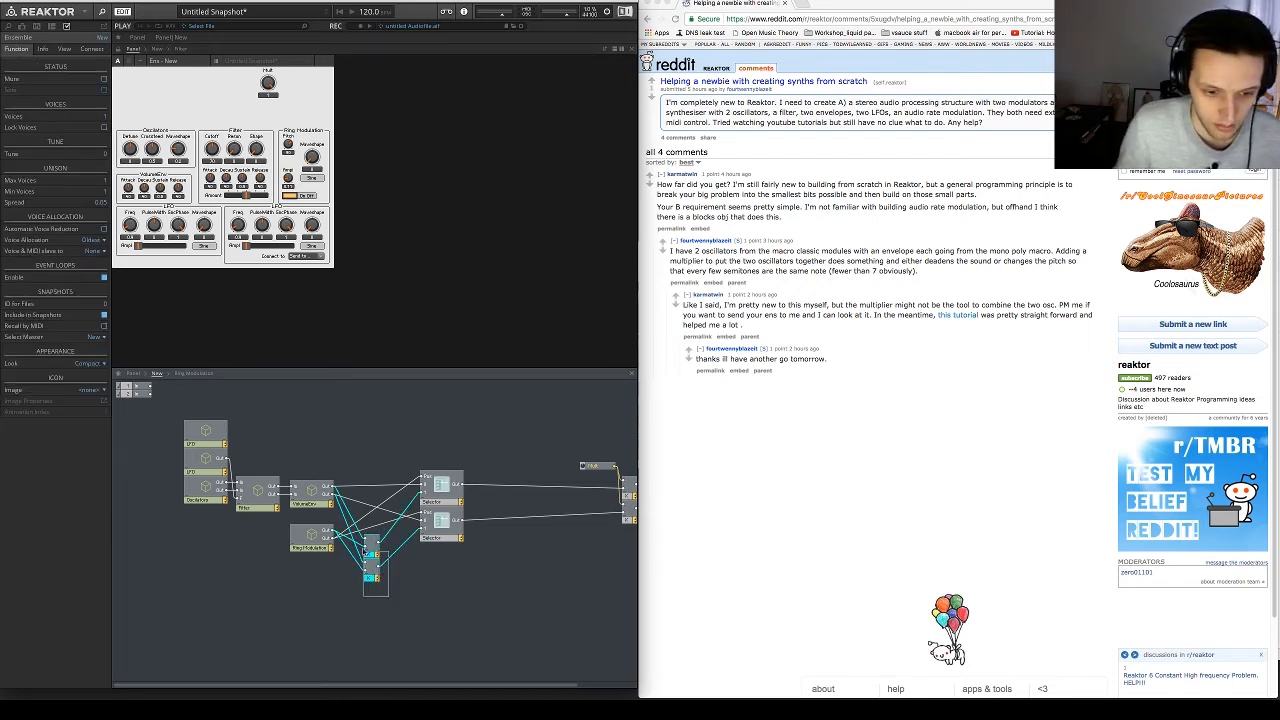
{"action": "key", "text": "Delete"}
Try combining the VolumeEnv and Ring Modulation signals through an Add module into the Selector, and delete it
{"action": "key", "text": "Return"}
{"action": "type", "text": "+"}
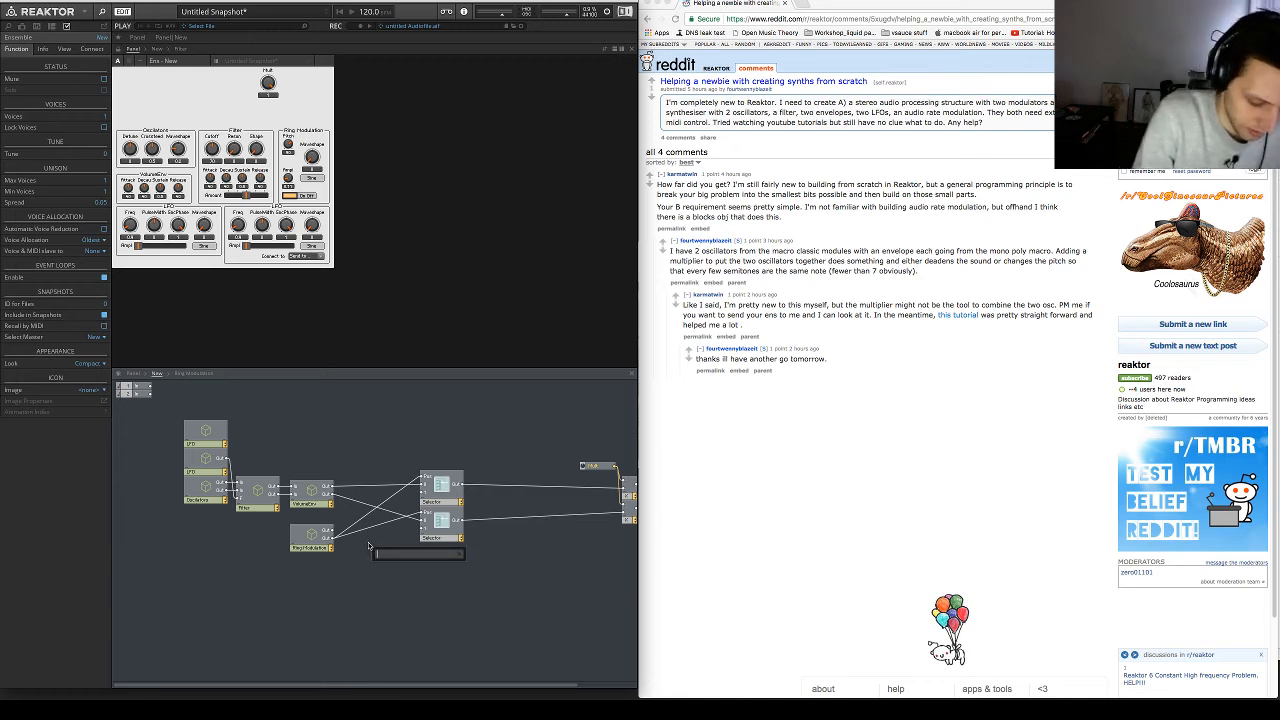
{"action": "key", "text": "Return"}
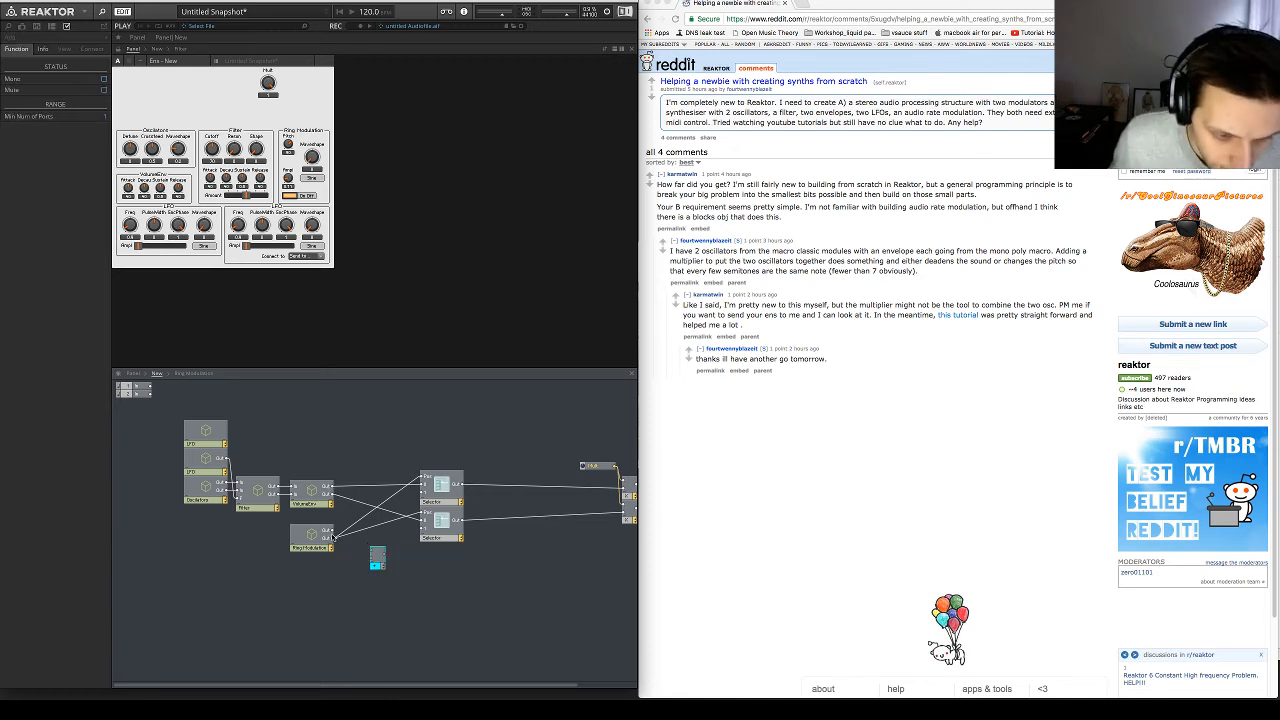
{"action": "mouse_move", "coordinate": [333, 531]}
{"action": "left_mouse_down"}
{"action": "mouse_move", "coordinate": [371, 549]}
{"action": "mouse_move", "coordinate": [374, 503]}
{"action": "mouse_move", "coordinate": [346, 493]}
{"action": "mouse_move", "coordinate": [422, 492]}
{"action": "mouse_move", "coordinate": [379, 507]}
{"action": "left_mouse_up"}
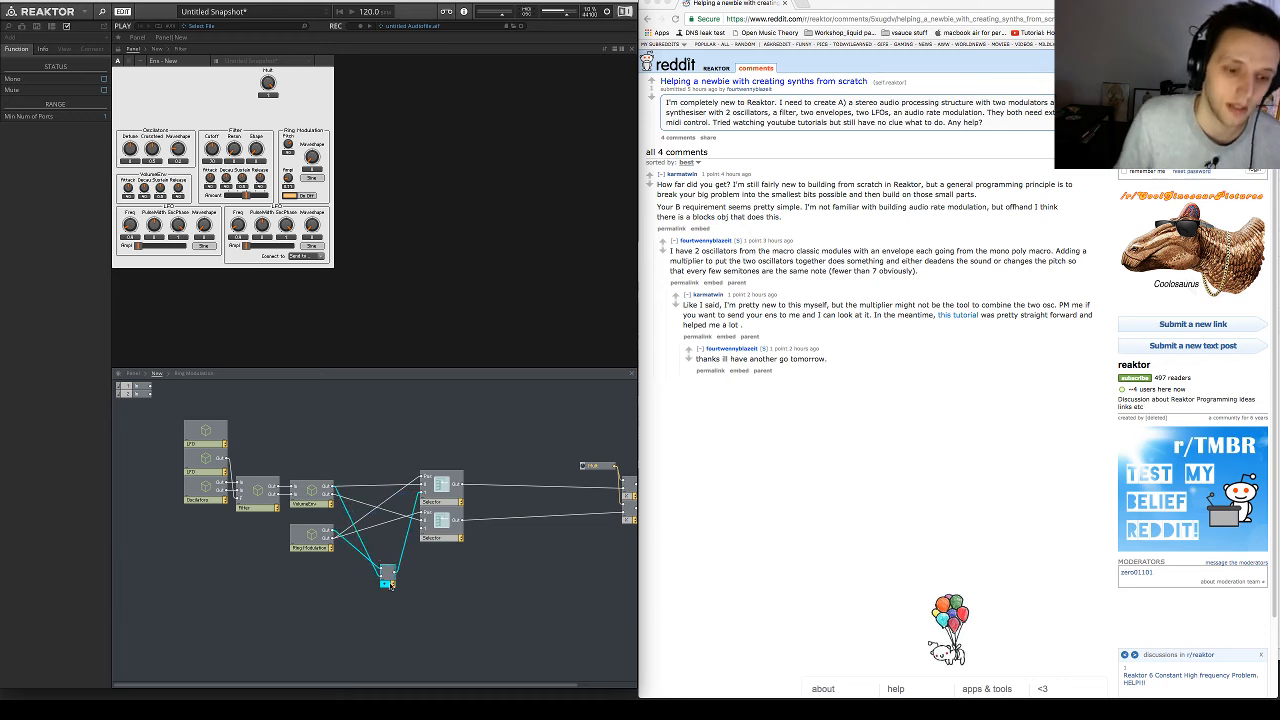
{"action": "key", "text": "Delete"}
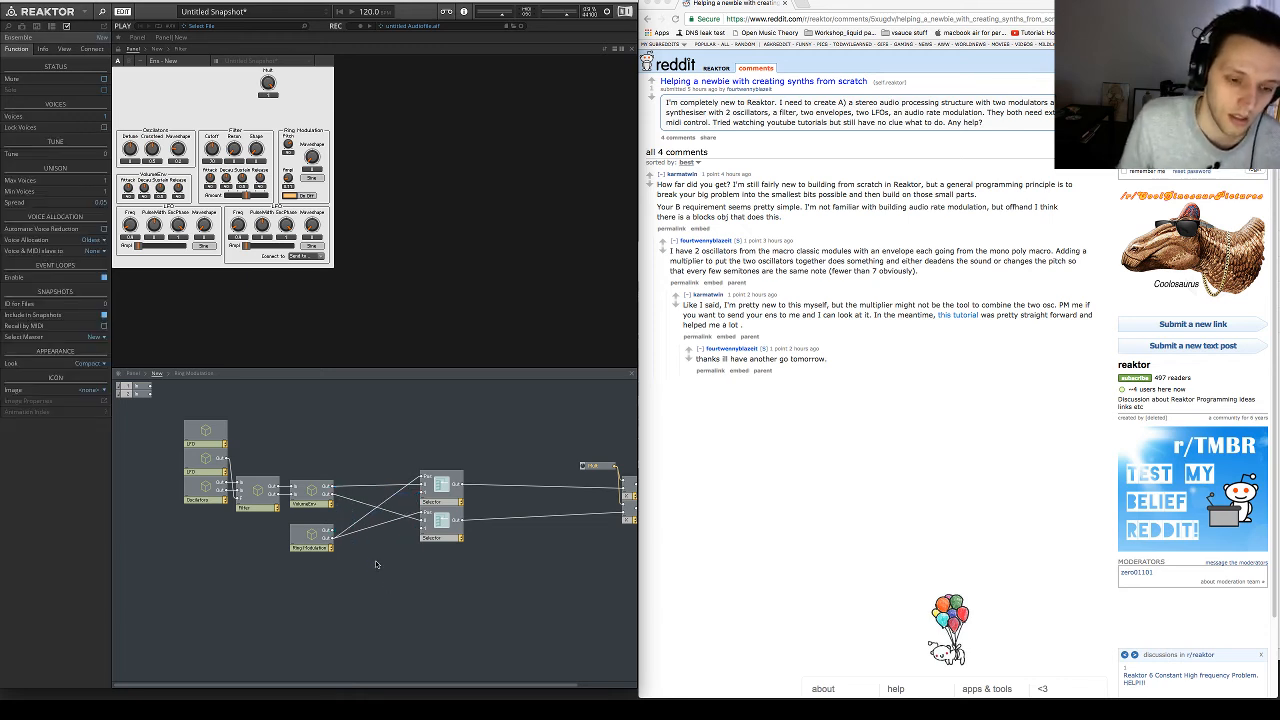
Insert two Multiply modules, wire the VolumeEnv and Ring Modulation output pairs into them, and connect each to its Selector
{"action": "key", "text": "Return"}
{"action": "type", "text": "*"}
{"action": "key", "text": "Return"}
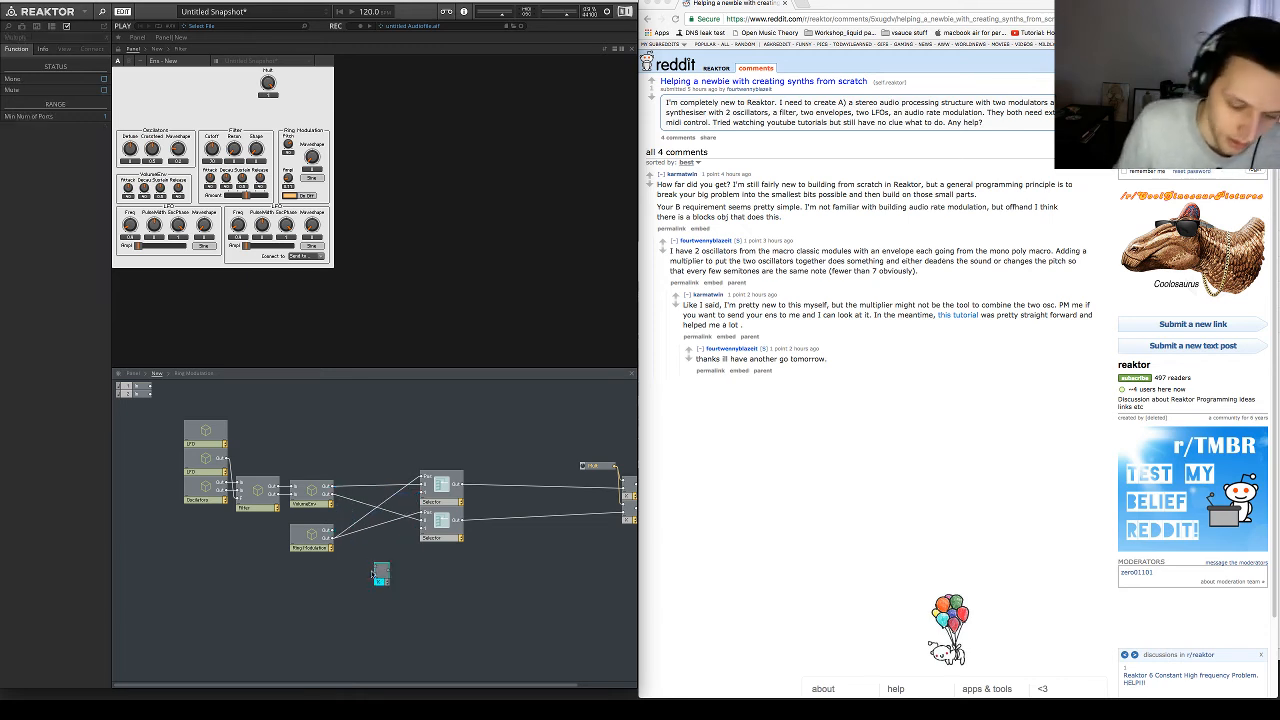
{"action": "left_click_drag", "start_coordinate": [372, 574], "coordinate": [373, 571]}
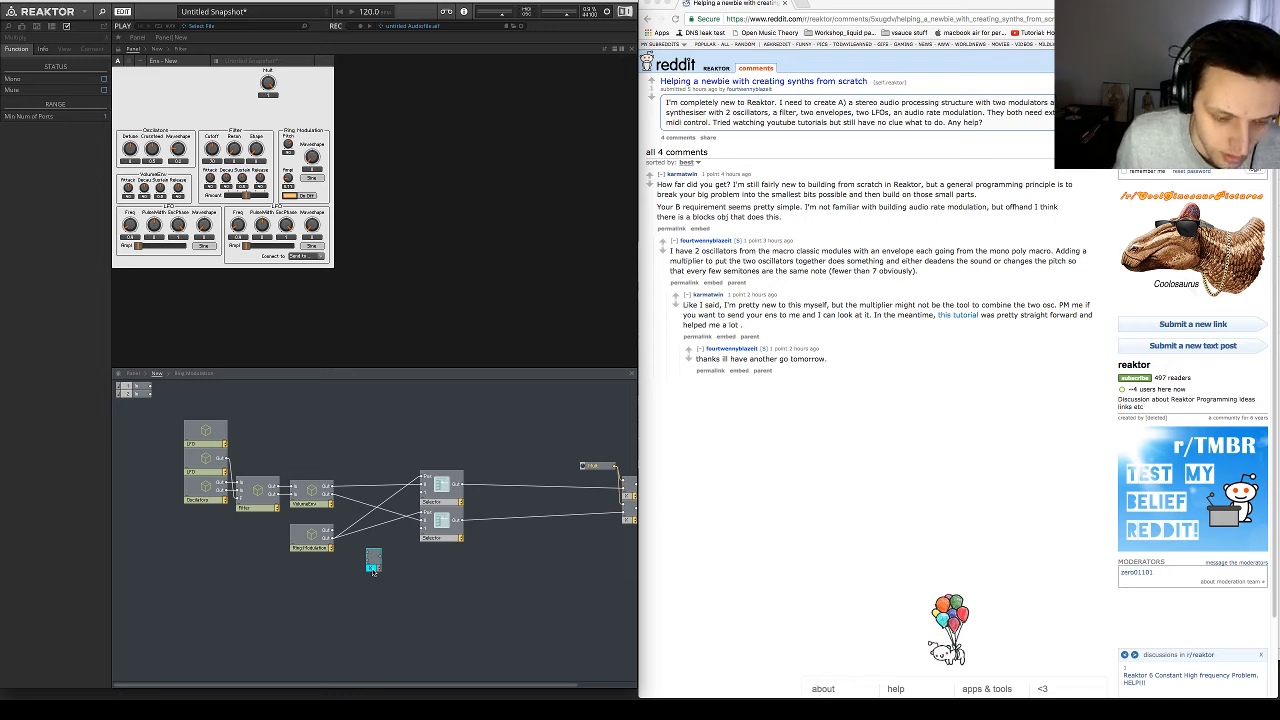
{"action": "left_click_drag", "start_coordinate": [373, 570], "coordinate": [366, 492]}
{"action": "left_click_drag", "start_coordinate": [369, 506], "coordinate": [369, 536]}
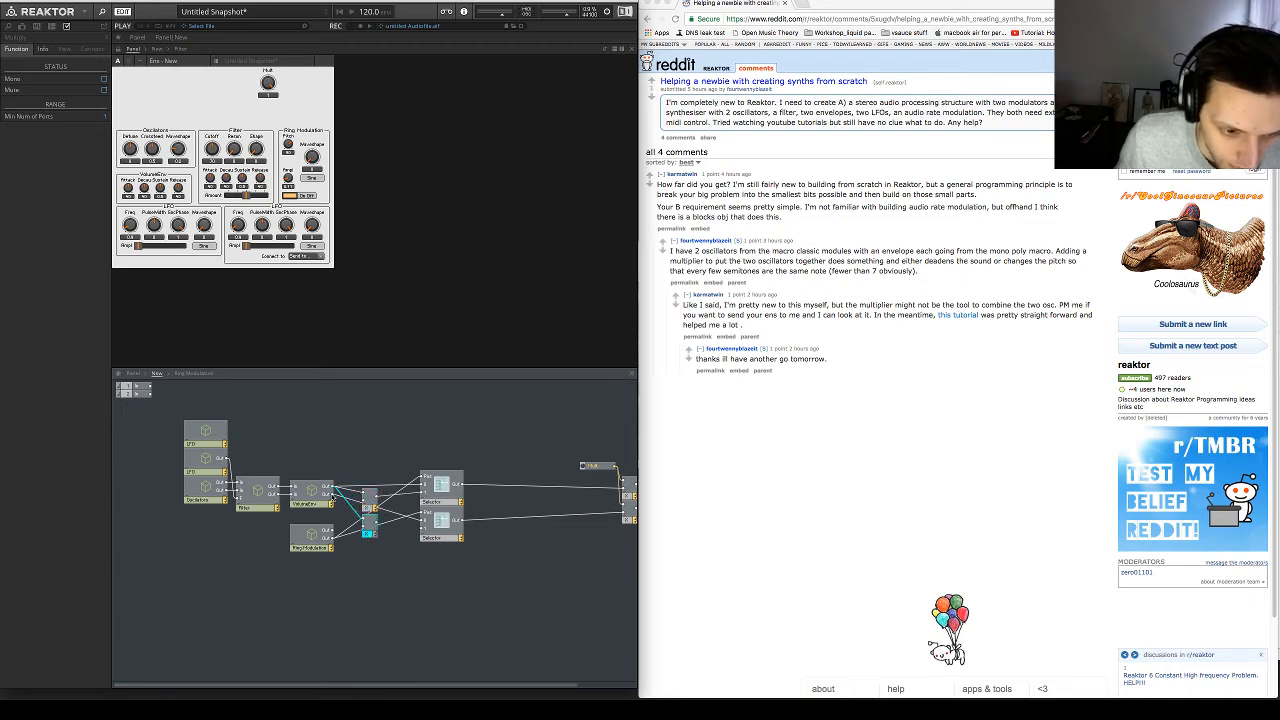
{"action": "left_click_drag", "start_coordinate": [333, 494], "coordinate": [373, 556]}
{"action": "left_click", "coordinate": [355, 548]}
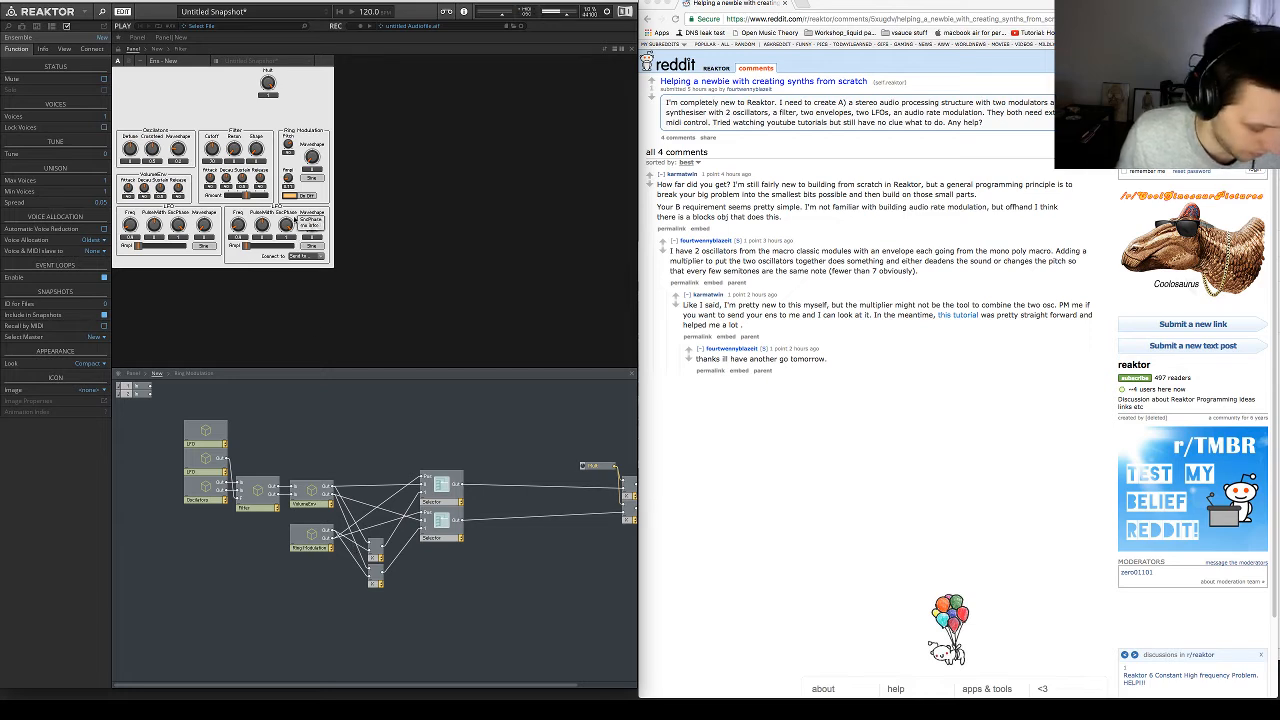
Adjust the Ring Modulation's Pitch and Ampl knobs
{"action": "left_click", "coordinate": [289, 152]}
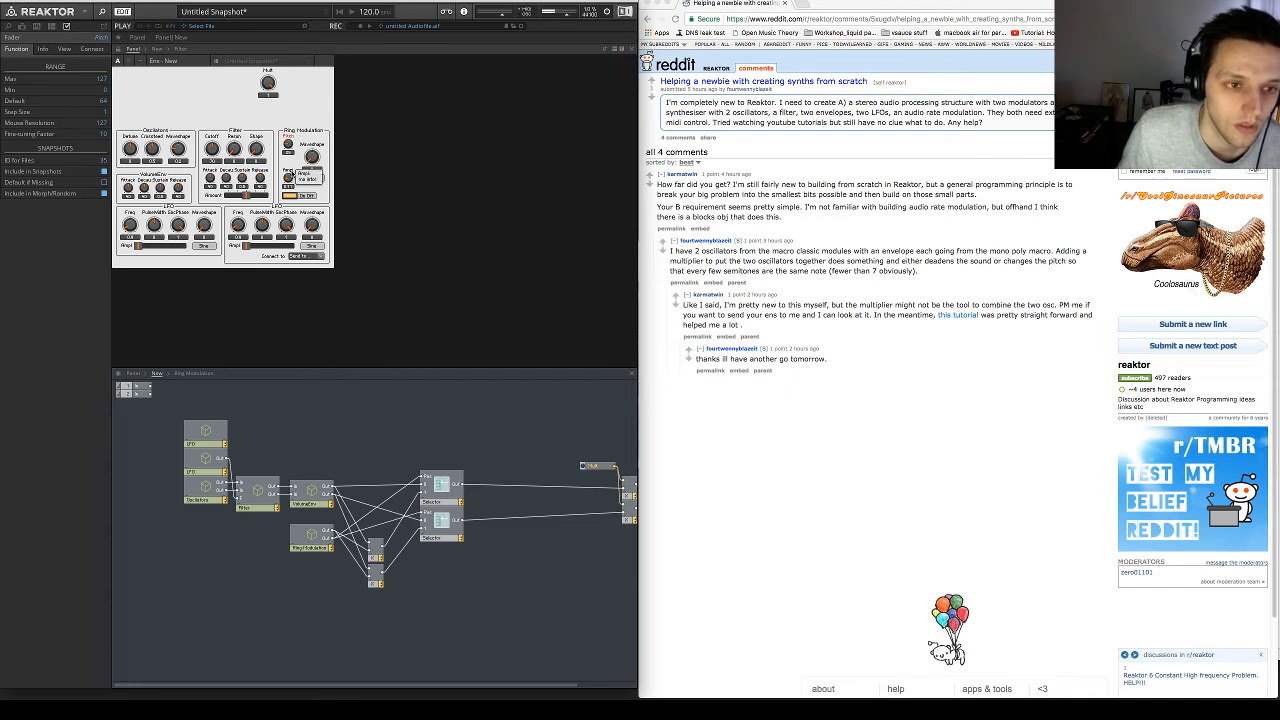
{"action": "left_click", "coordinate": [288, 177]}
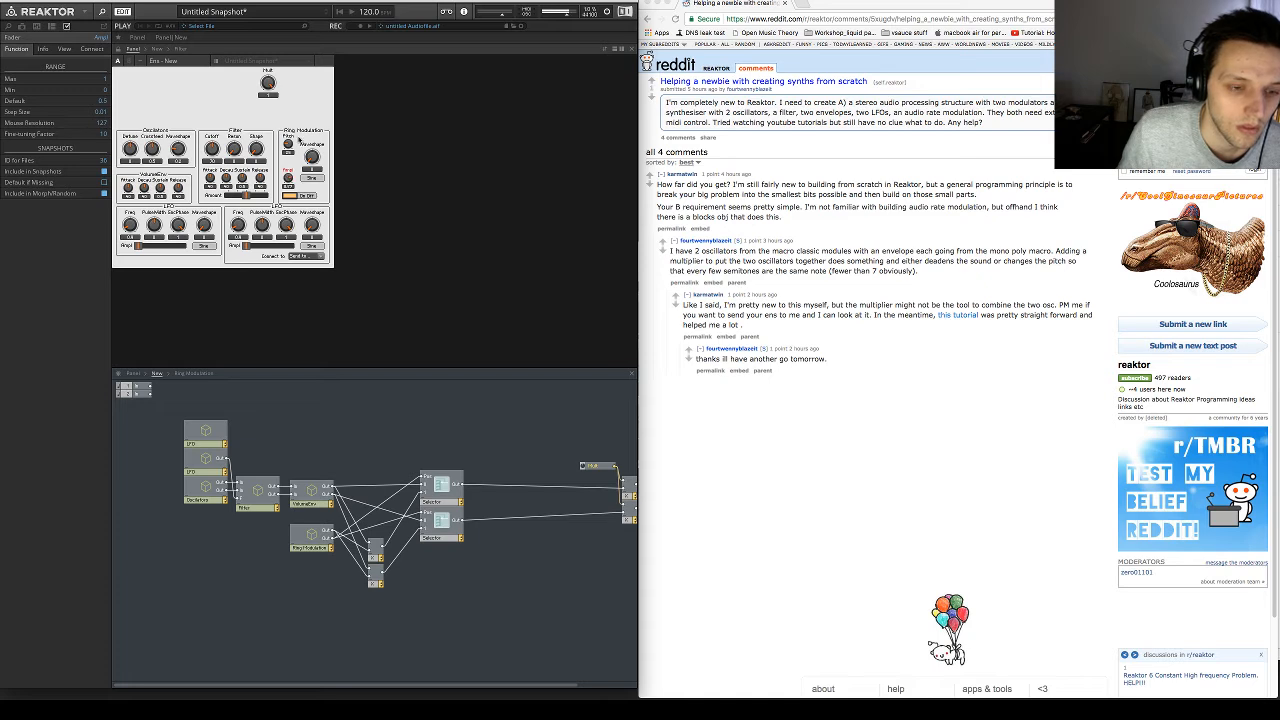
Open the Ring Modulation macro, insert an Audio Smoother near the Ampl knob, and edit its transition time
{"action": "double_click", "coordinate": [311, 536]}
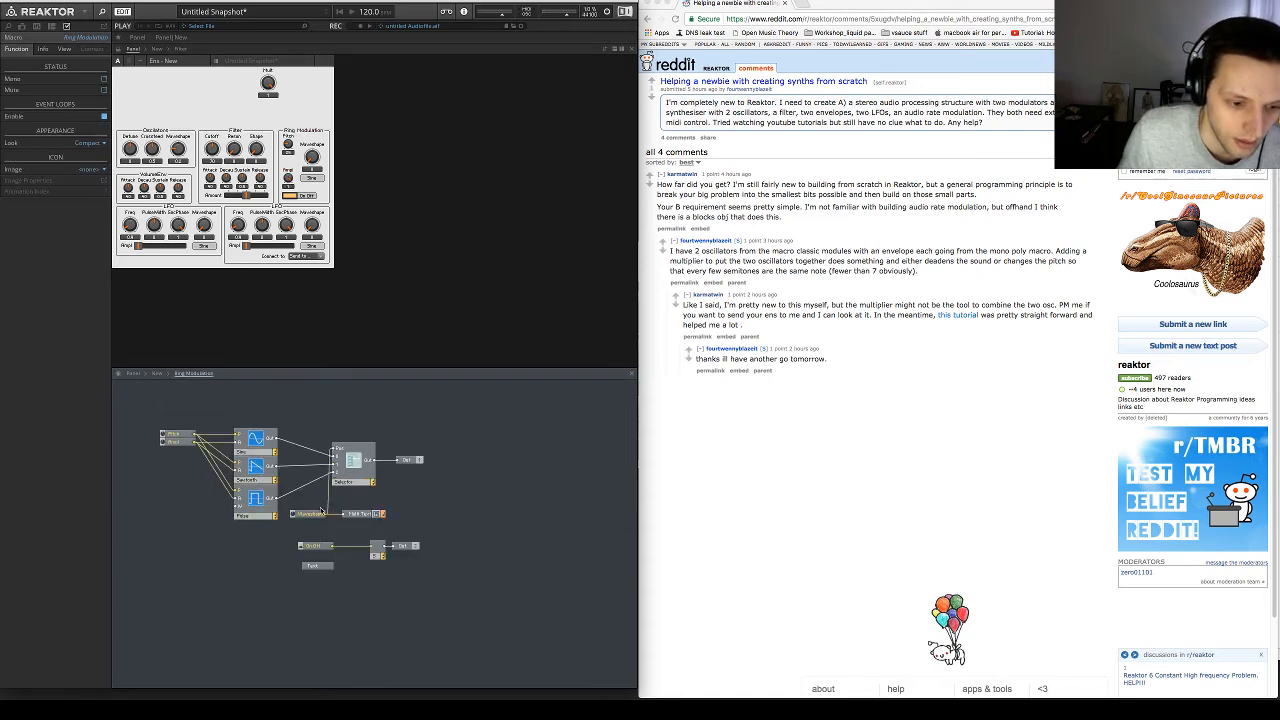
{"action": "double_click", "coordinate": [197, 469]}
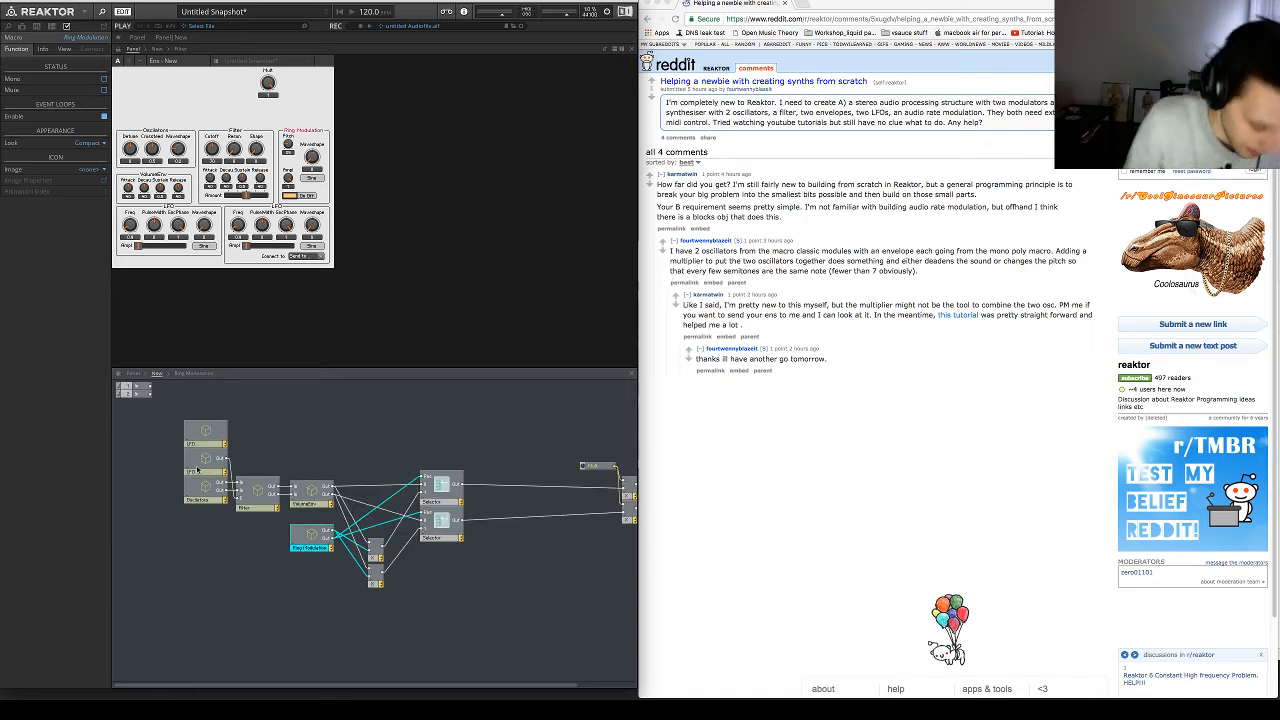
{"action": "double_click", "coordinate": [308, 548]}
{"action": "key", "text": "Return"}
{"action": "type", "text": "smo"}
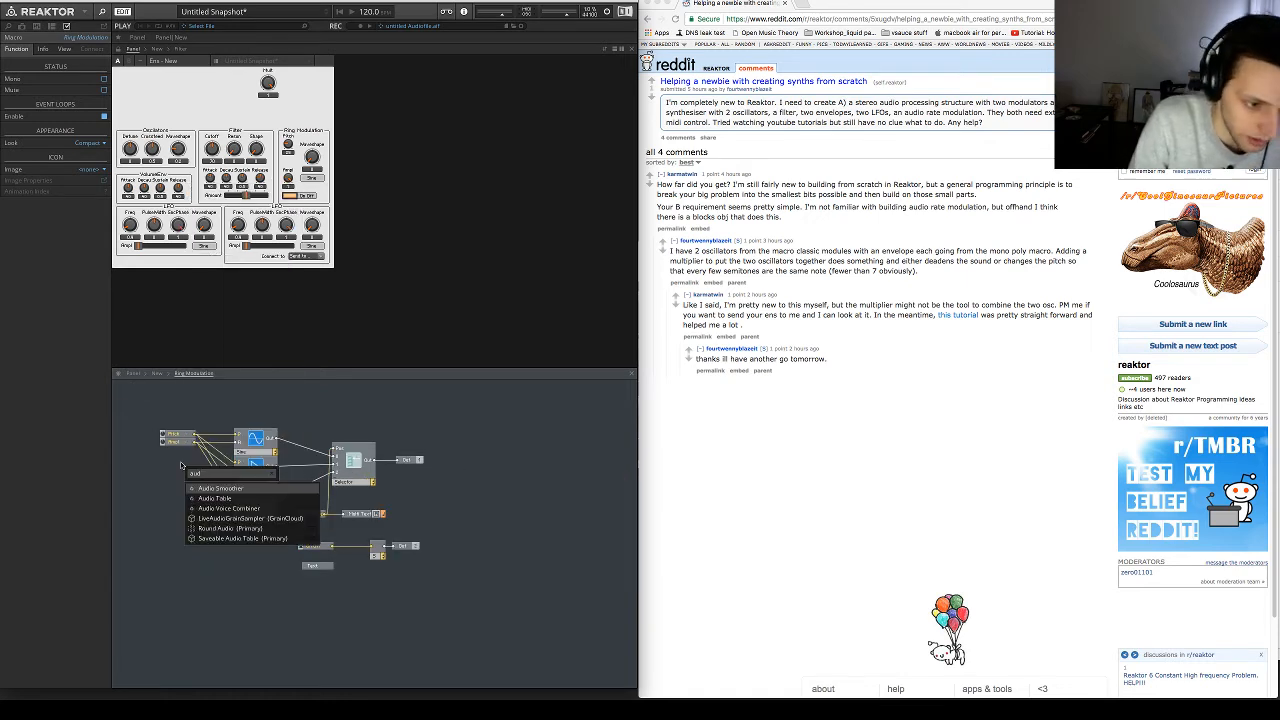
{"action": "key", "text": "Return"}
{"action": "left_click", "coordinate": [101, 118]}
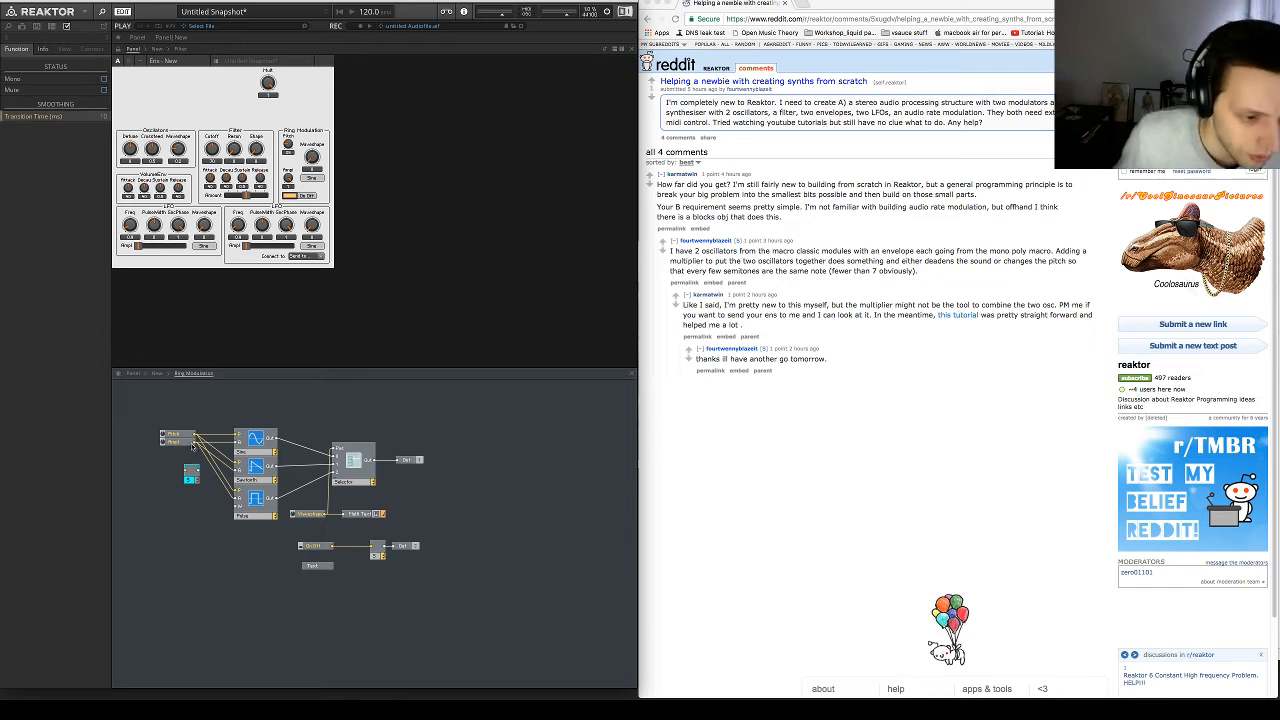
Route the Ampl knob through the Audio Smoother to the three oscillators' amplitude inputs, and return to the instrument structure
{"action": "left_click_drag", "start_coordinate": [194, 442], "coordinate": [237, 500]}
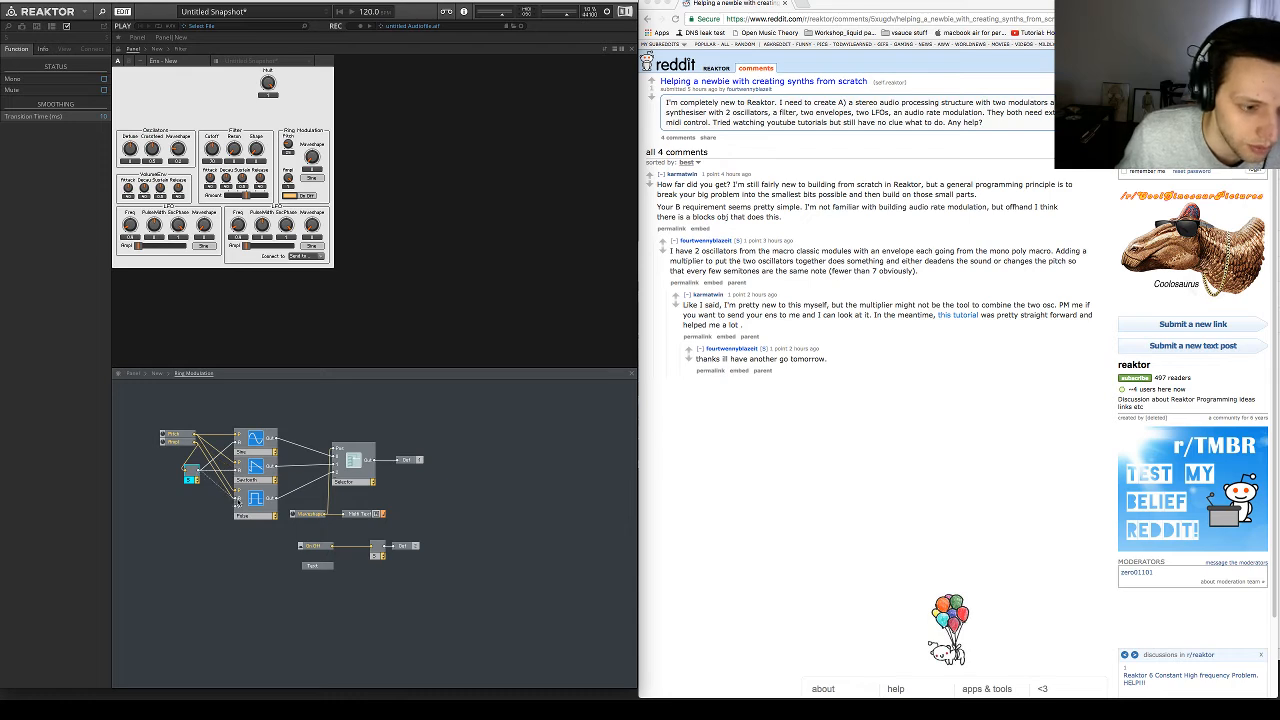
{"action": "left_click", "coordinate": [158, 374]}
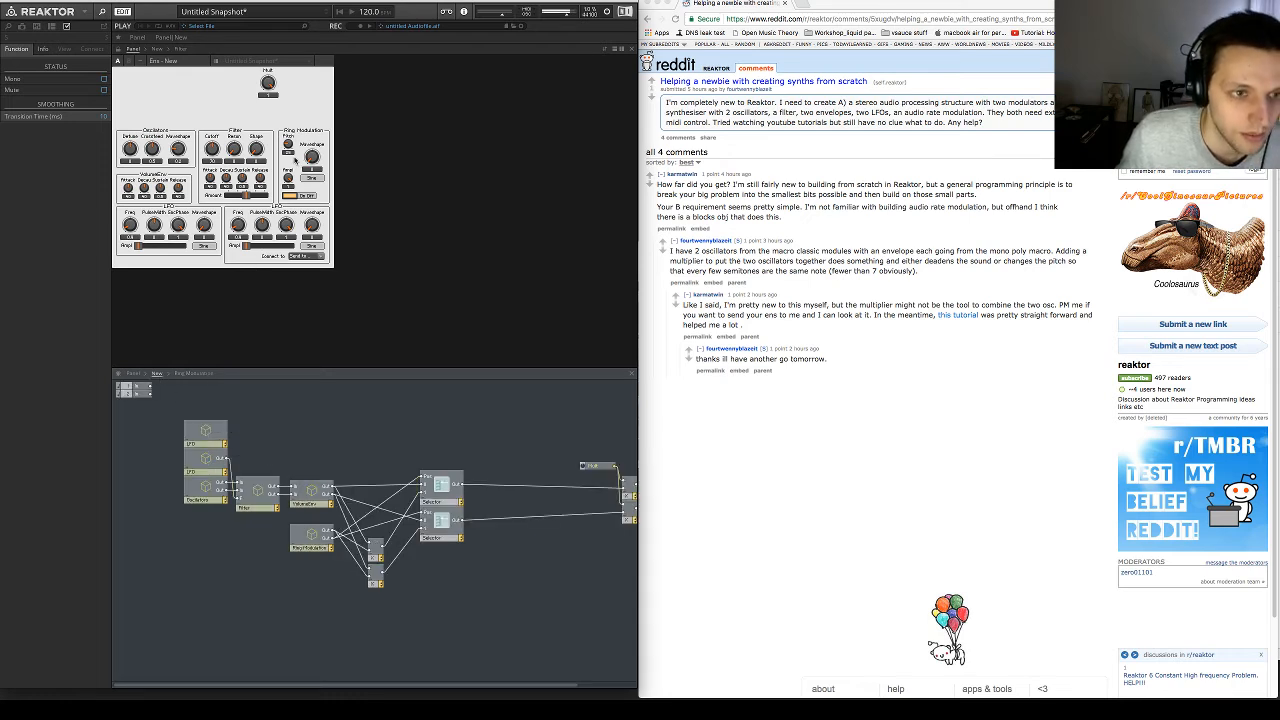
Adjust the Ring Modulation's Ampl and Pitch knobs, and turn its Waveshape knob to the Pulse waveform
{"action": "left_click", "coordinate": [289, 184]}
{"action": "left_click", "coordinate": [289, 148]}
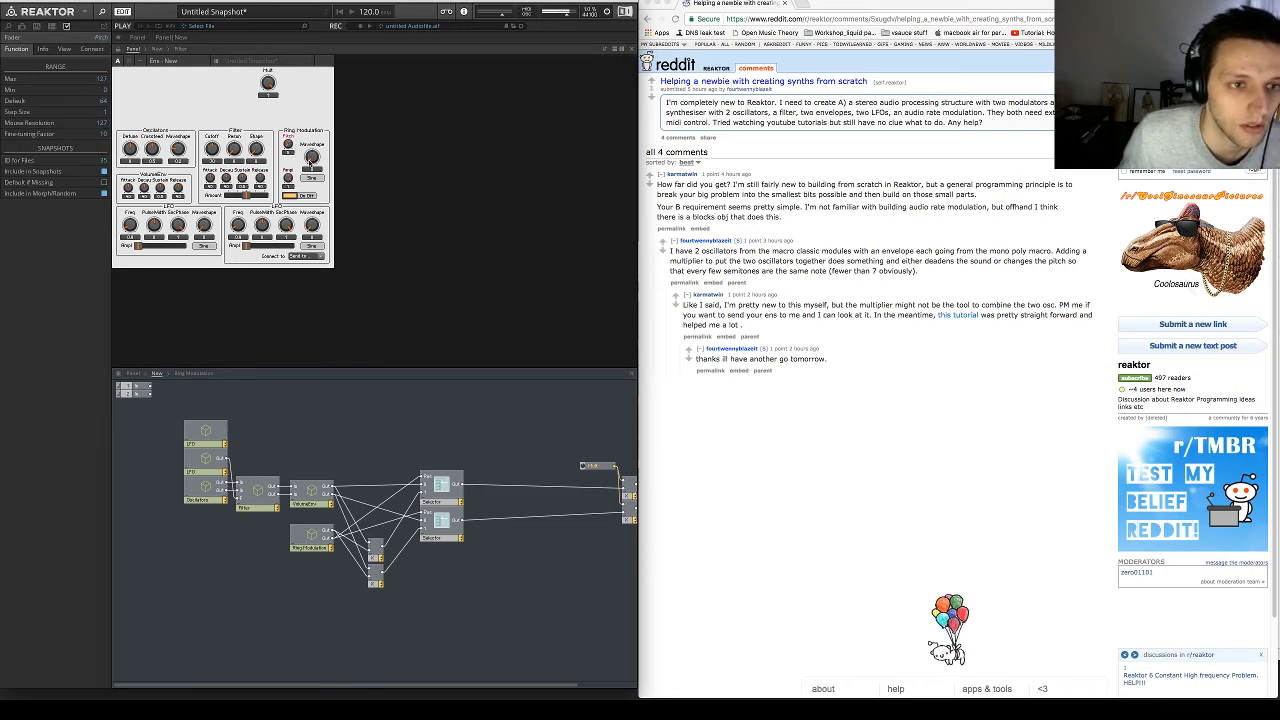
{"action": "left_click", "coordinate": [312, 152]}
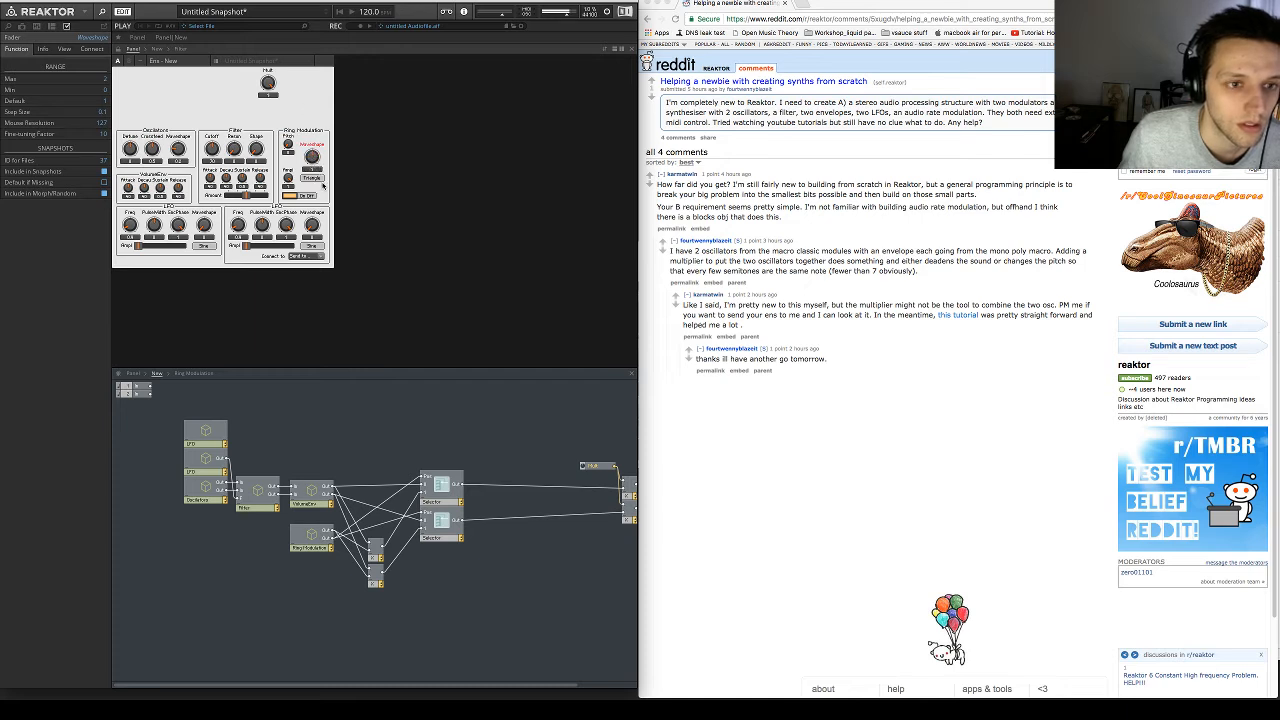
{"action": "left_click_drag", "start_coordinate": [323, 184], "coordinate": [309, 140]}
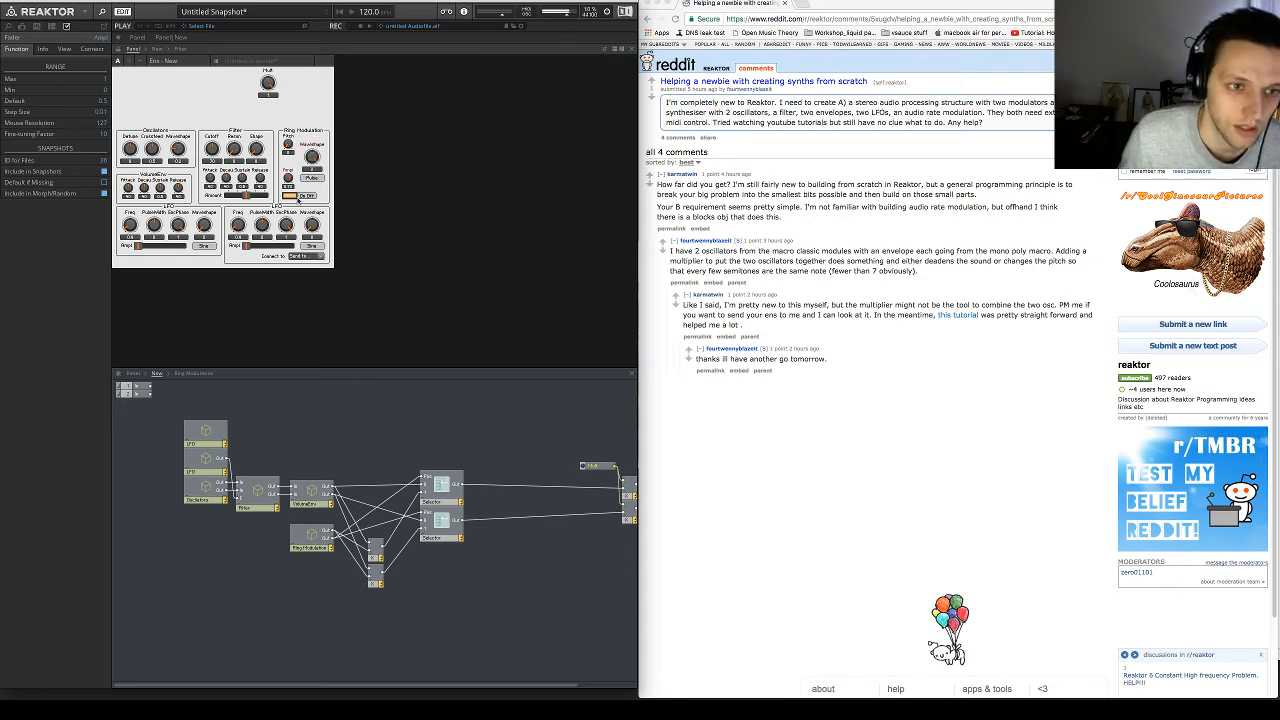
Adjust the pitch and waveshape knobs of the Ring Modulation section
{"action": "left_click", "coordinate": [287, 138]}
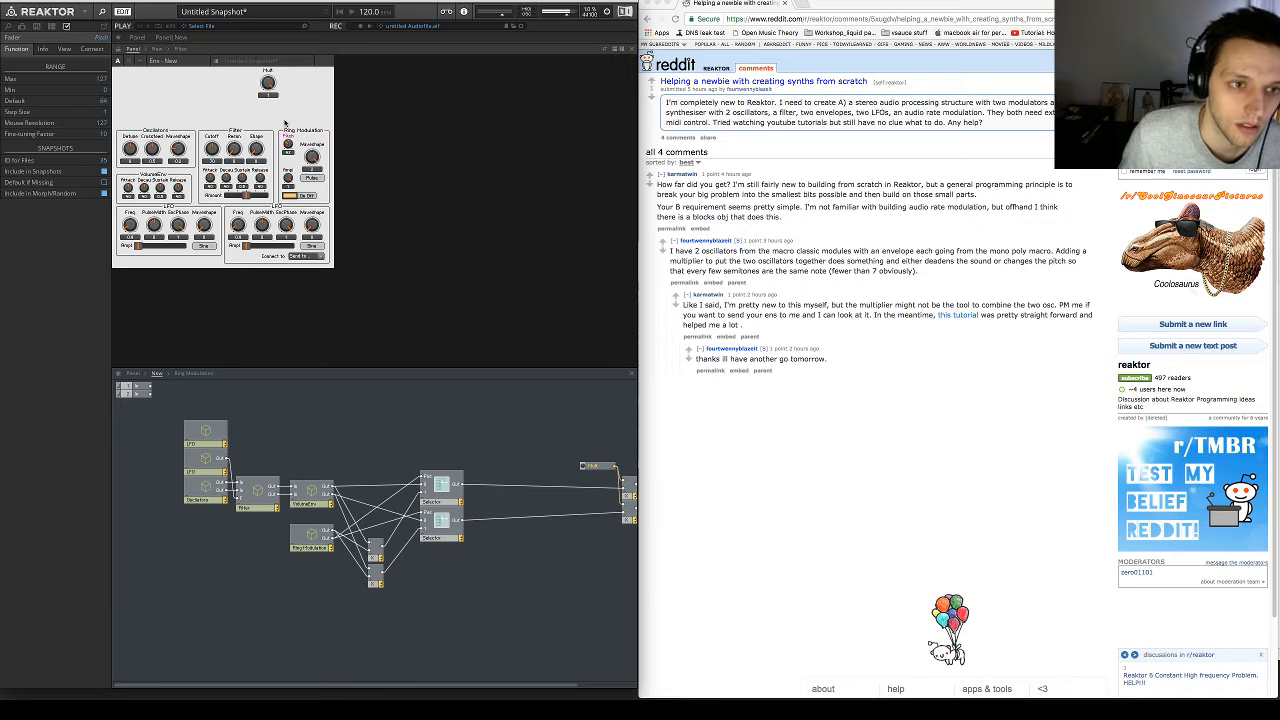
{"action": "left_click", "coordinate": [313, 159]}
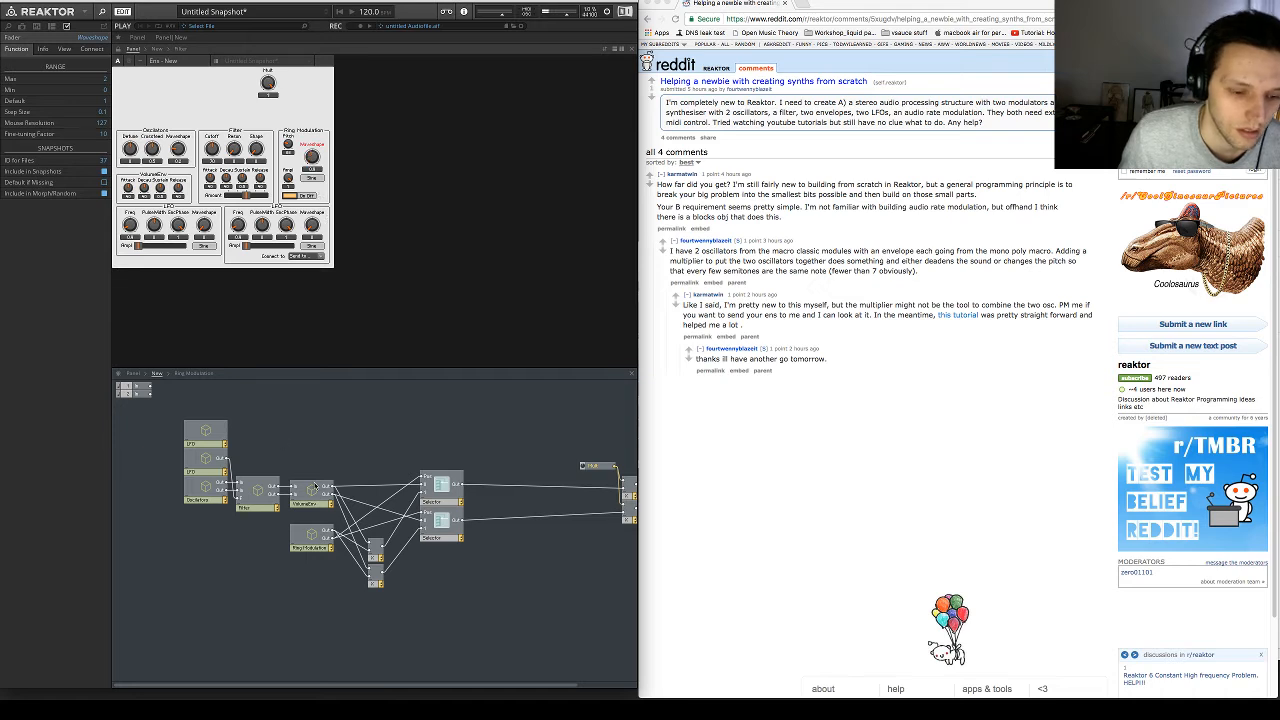
Open the Ring Modulation macro's structure and delete its Sawtooth oscillator
{"action": "double_click", "coordinate": [308, 535]}
{"action": "left_click", "coordinate": [271, 475]}
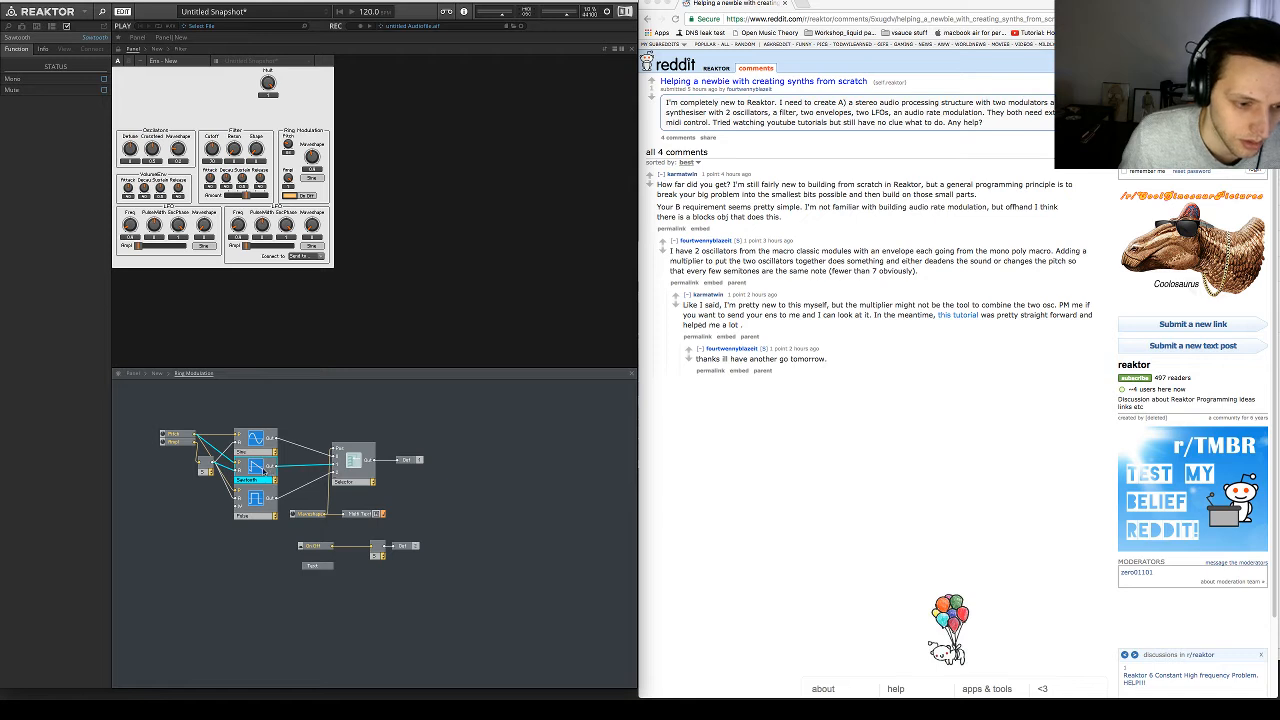
{"action": "double_click", "coordinate": [240, 468]}
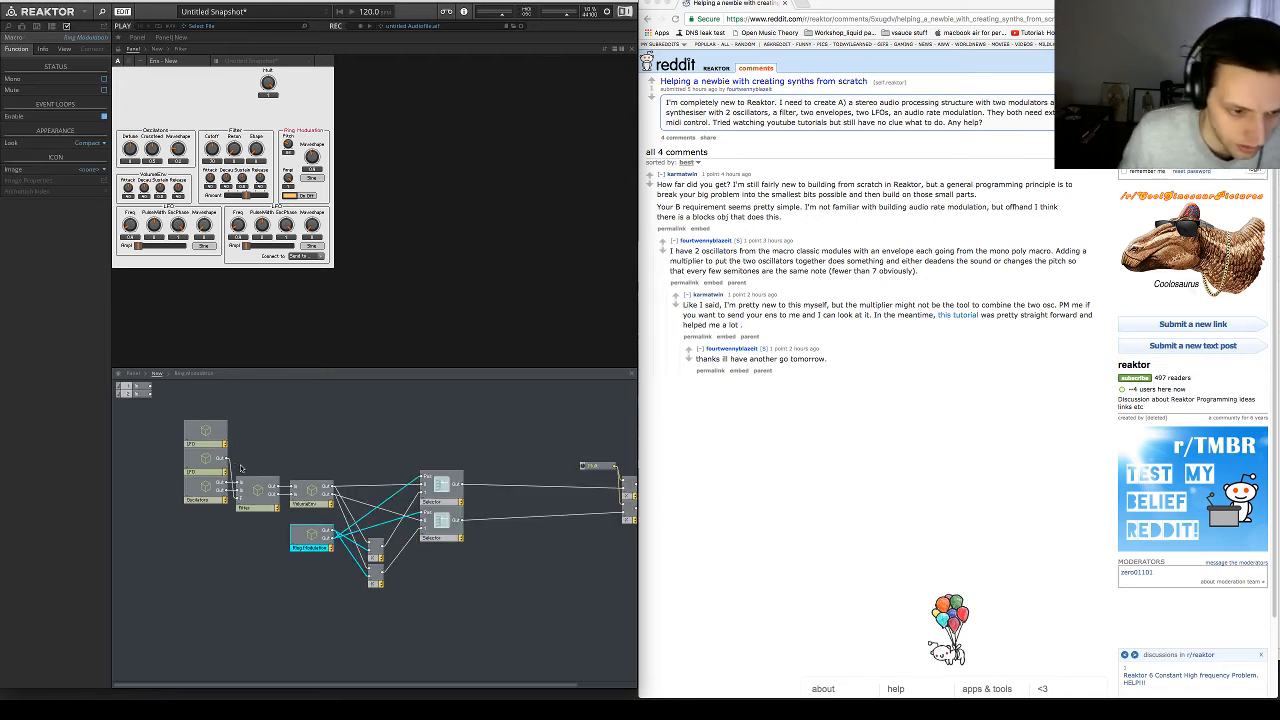
{"action": "double_click", "coordinate": [304, 547]}
Insert a Triangle Oscillator between the Sine and Pulse oscillators and wire it in place of the sawtooth
{"action": "double_click", "coordinate": [270, 481]}
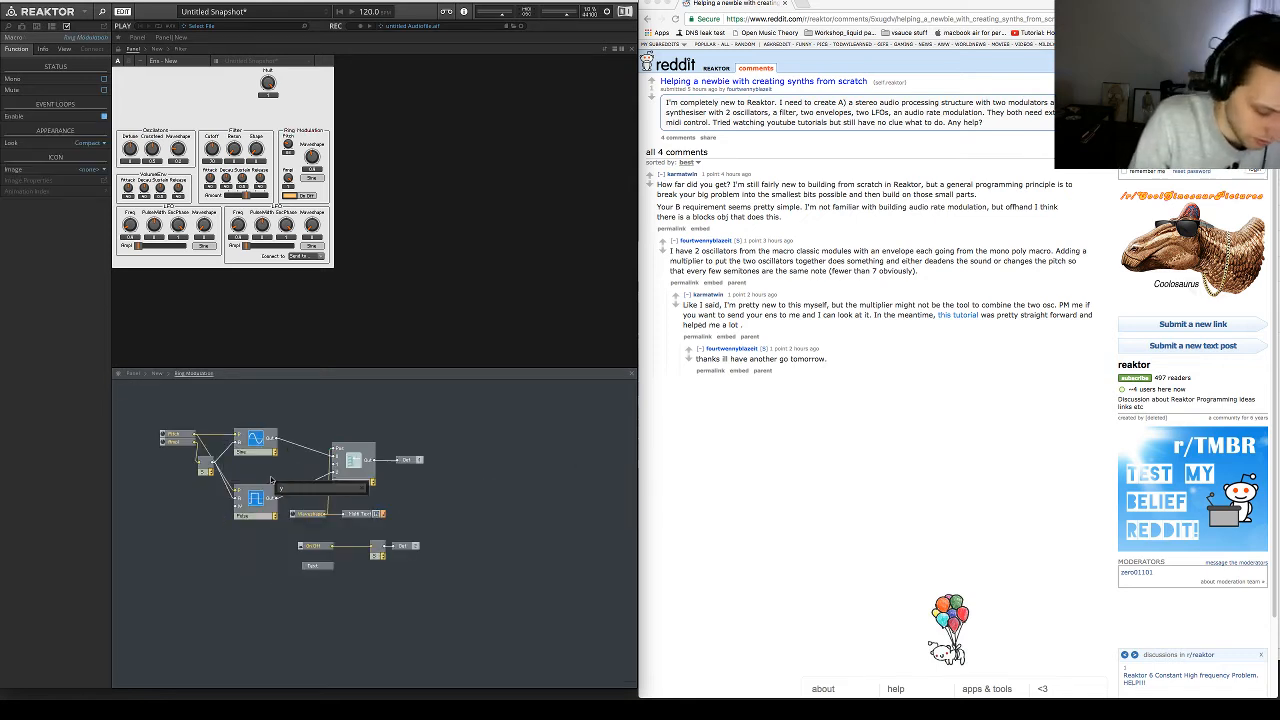
{"action": "type", "text": "tri"}
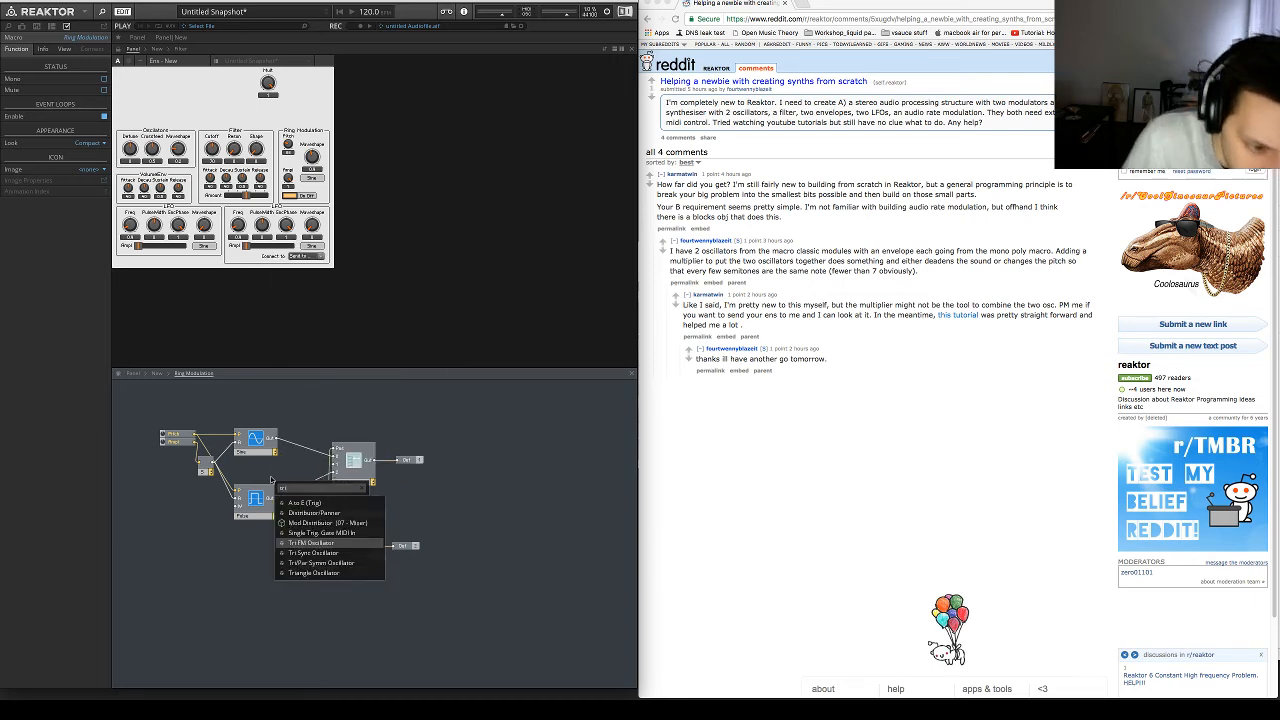
{"action": "key", "text": "Down"}
{"action": "key", "text": "Down"}
{"action": "key", "text": "Down"}
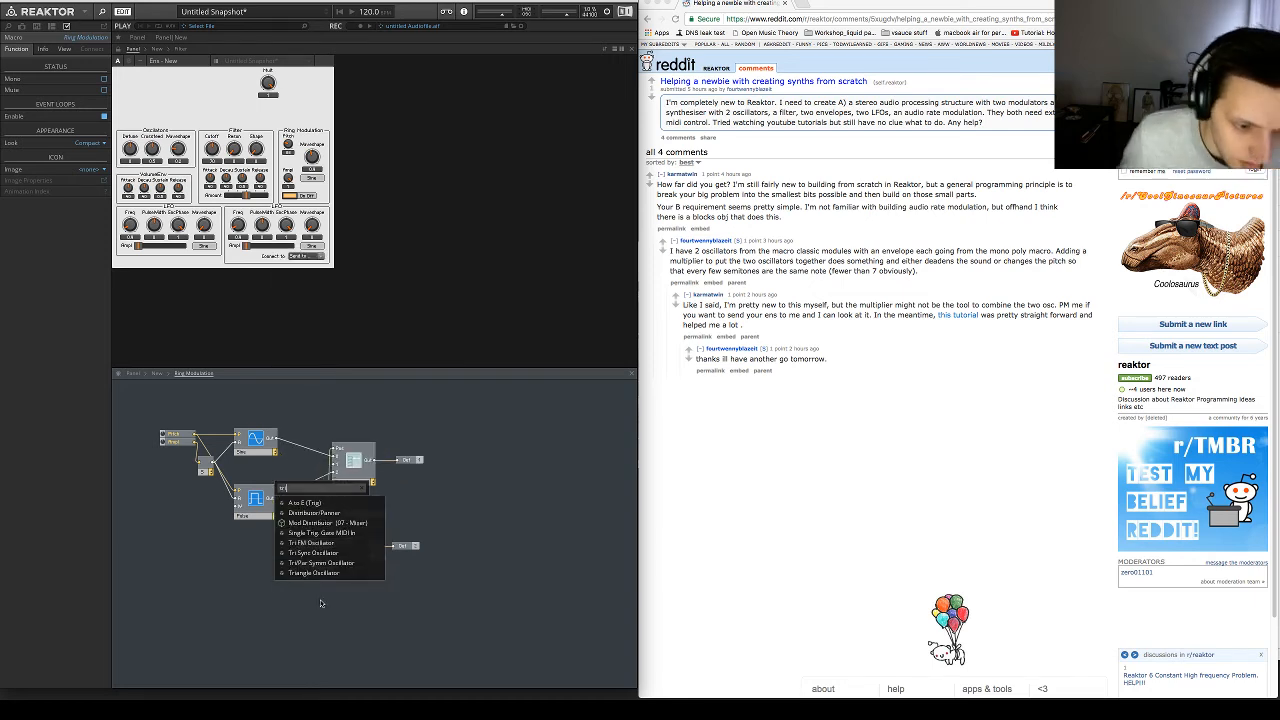
{"action": "key", "text": "Return"}
{"action": "left_click_drag", "start_coordinate": [262, 477], "coordinate": [257, 471]}
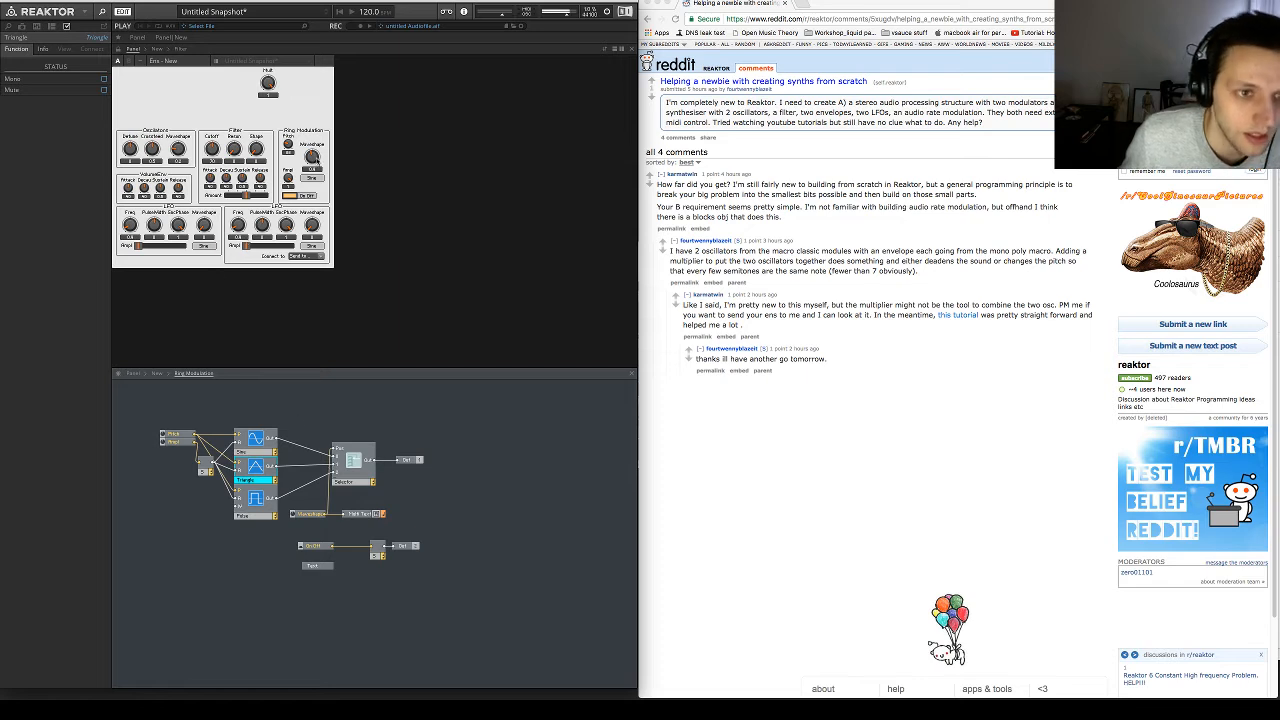
Set the Ring Modulation waveshape to Triangle and adjust its pitch
{"action": "left_click_drag", "start_coordinate": [312, 156], "coordinate": [315, 121]}
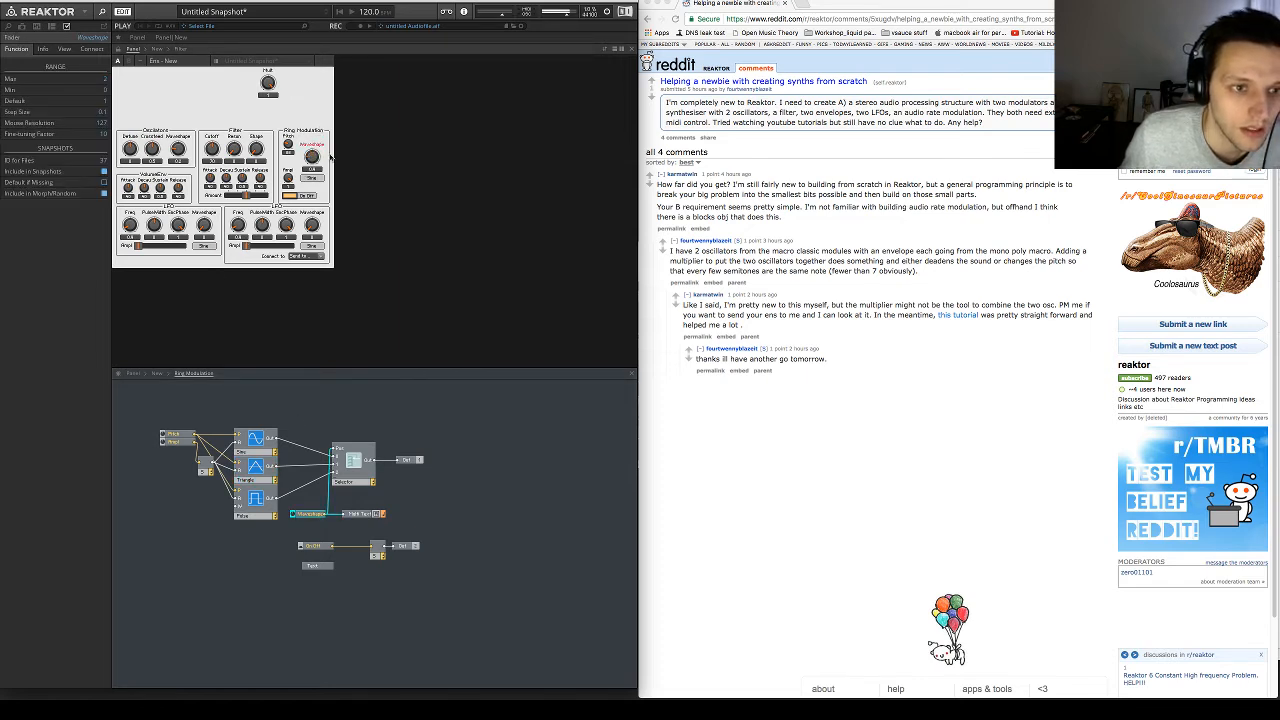
{"action": "left_click_drag", "start_coordinate": [317, 122], "coordinate": [310, 108]}
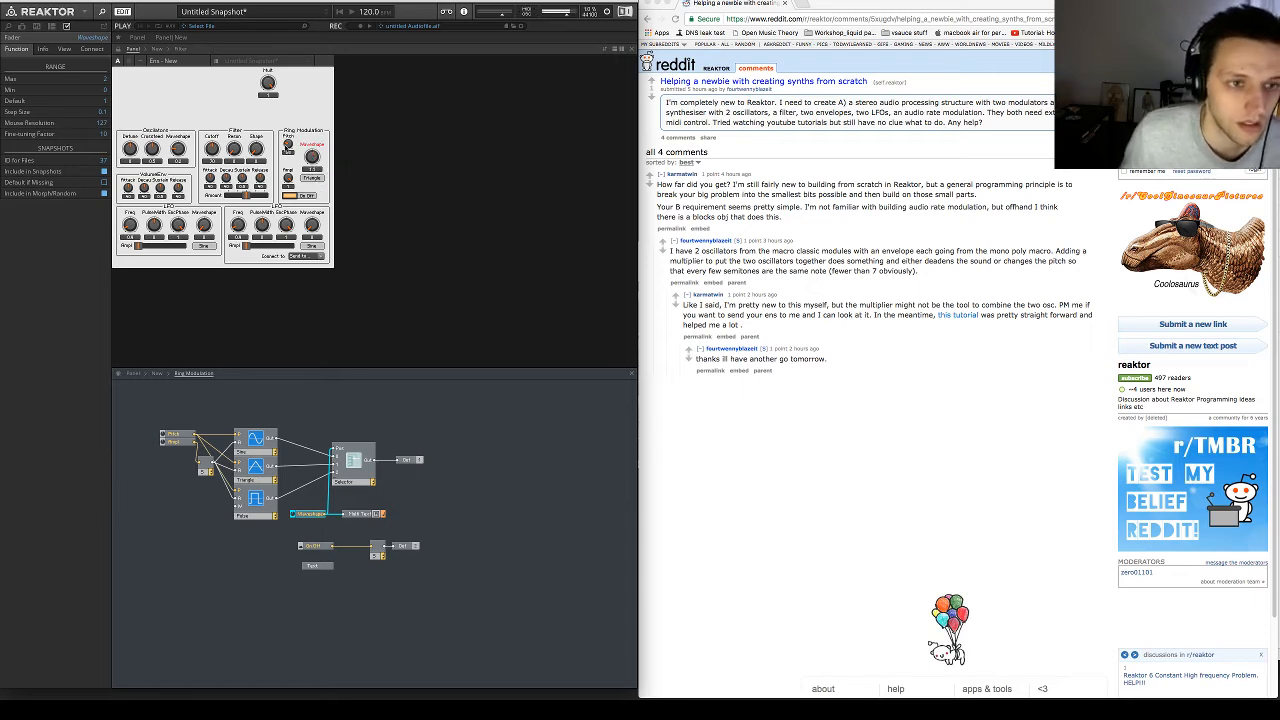
{"action": "left_click", "coordinate": [287, 141]}
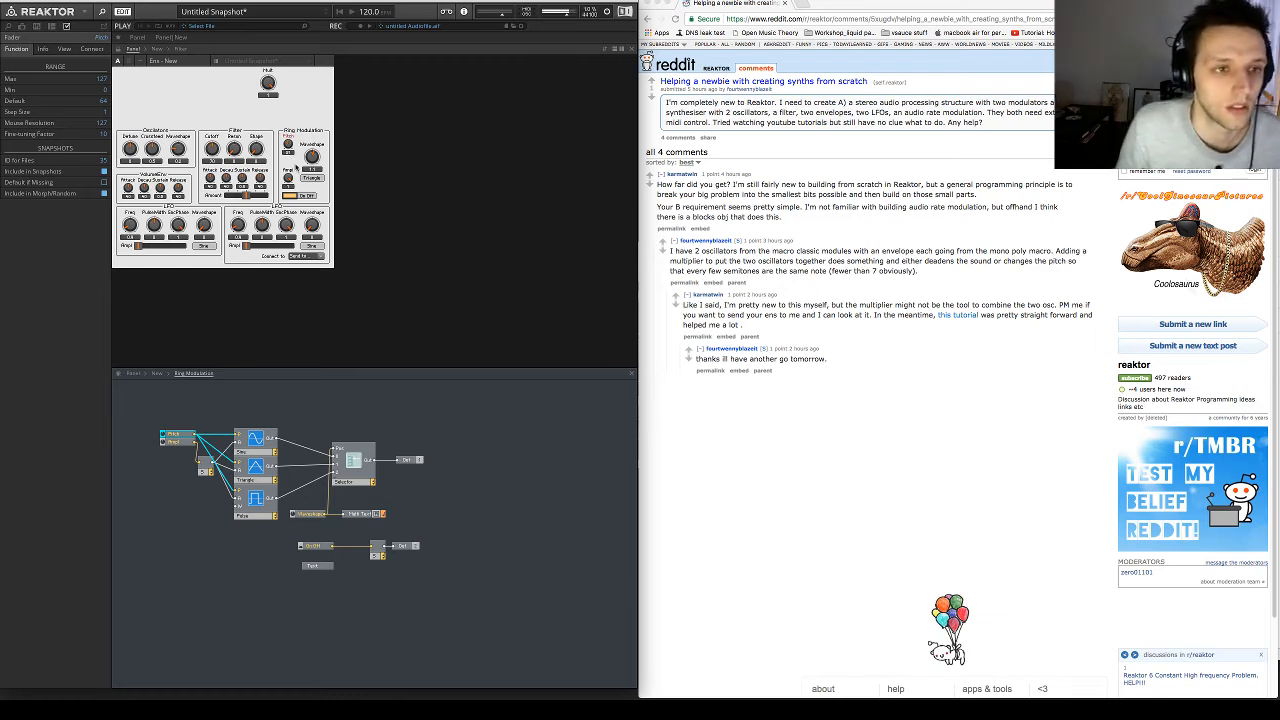
Adjust the filter's cutoff and slope, and shape its envelope with the attack, decay, sustain and a raised envelope amount
{"action": "left_click", "coordinate": [212, 141]}
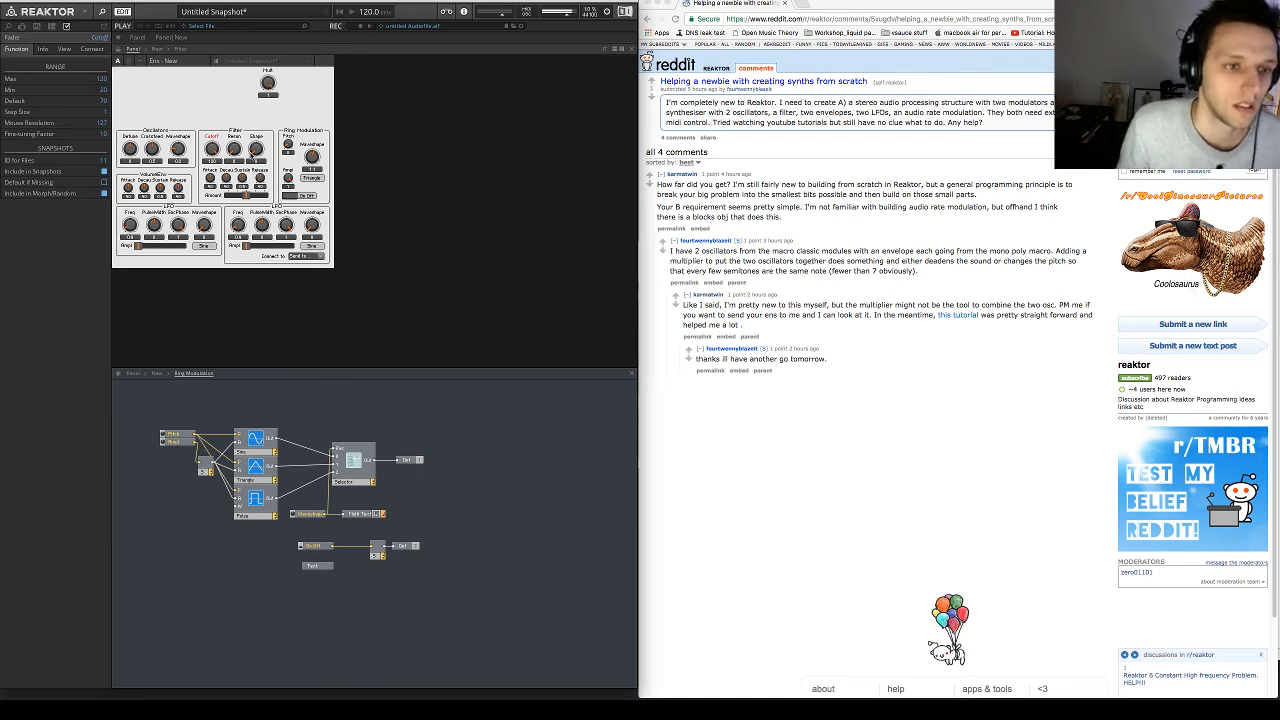
{"action": "left_click", "coordinate": [254, 152]}
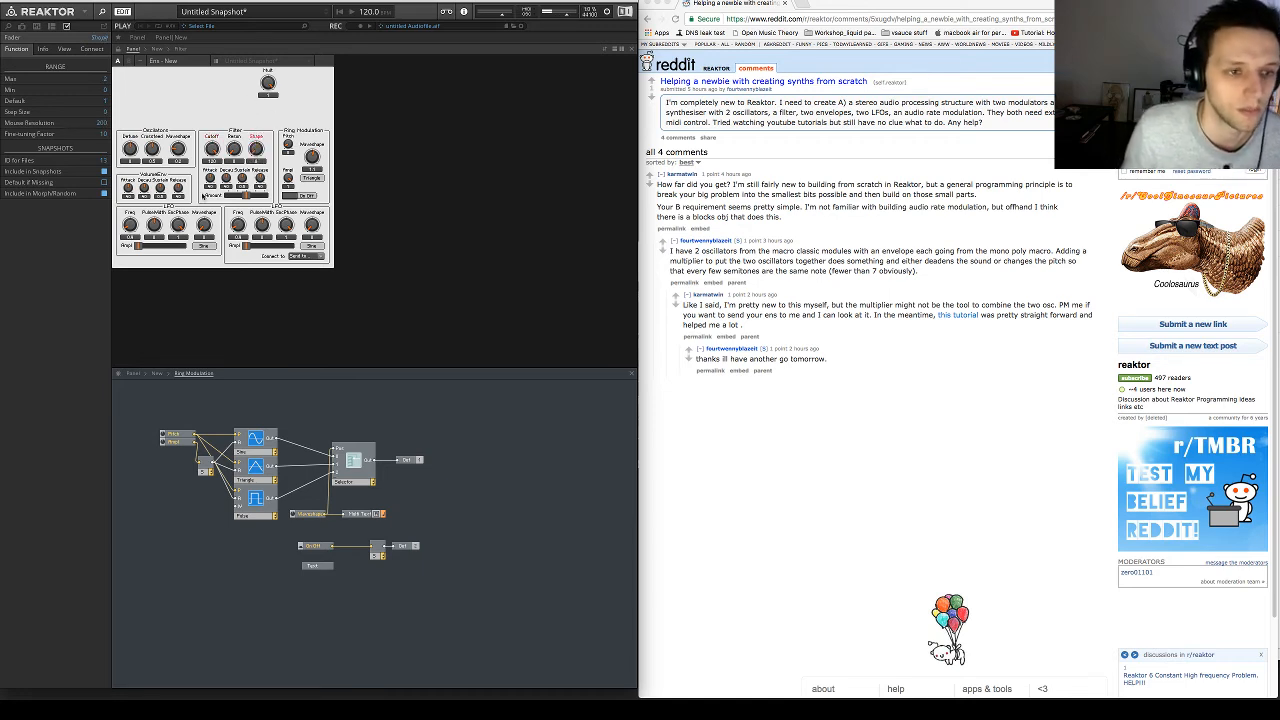
{"action": "left_click", "coordinate": [211, 180]}
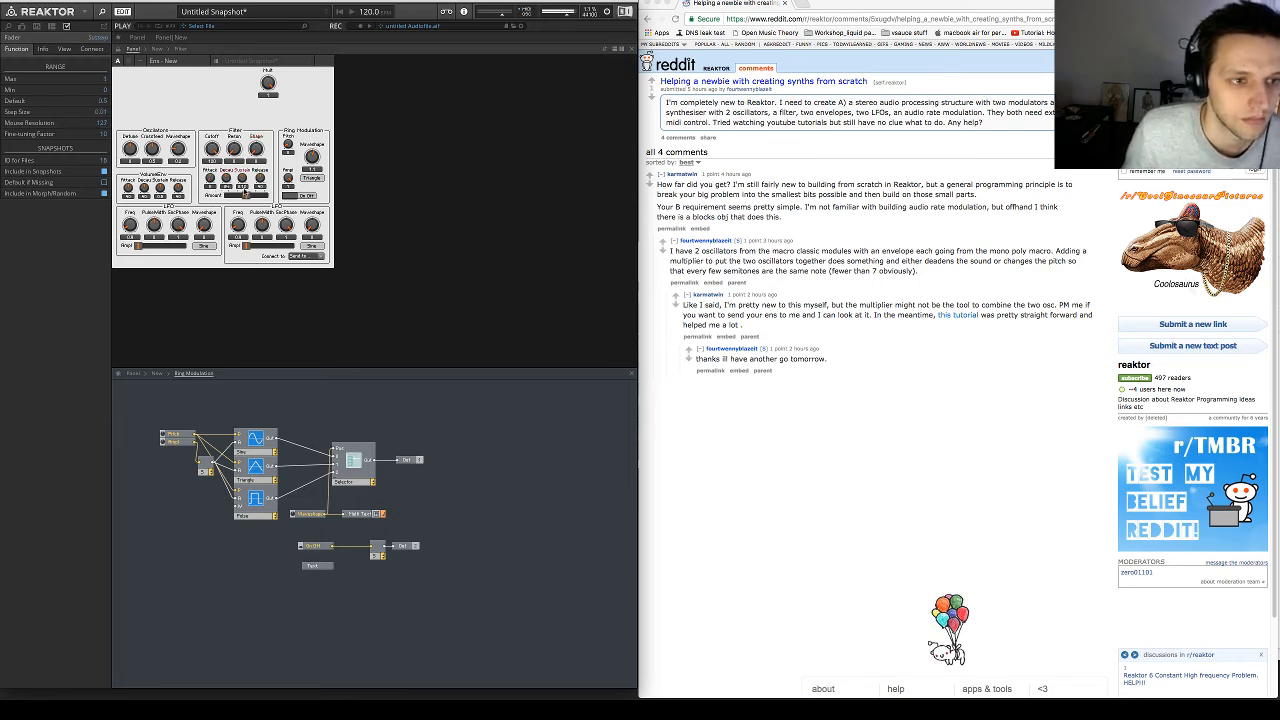
{"action": "left_click", "coordinate": [256, 196]}
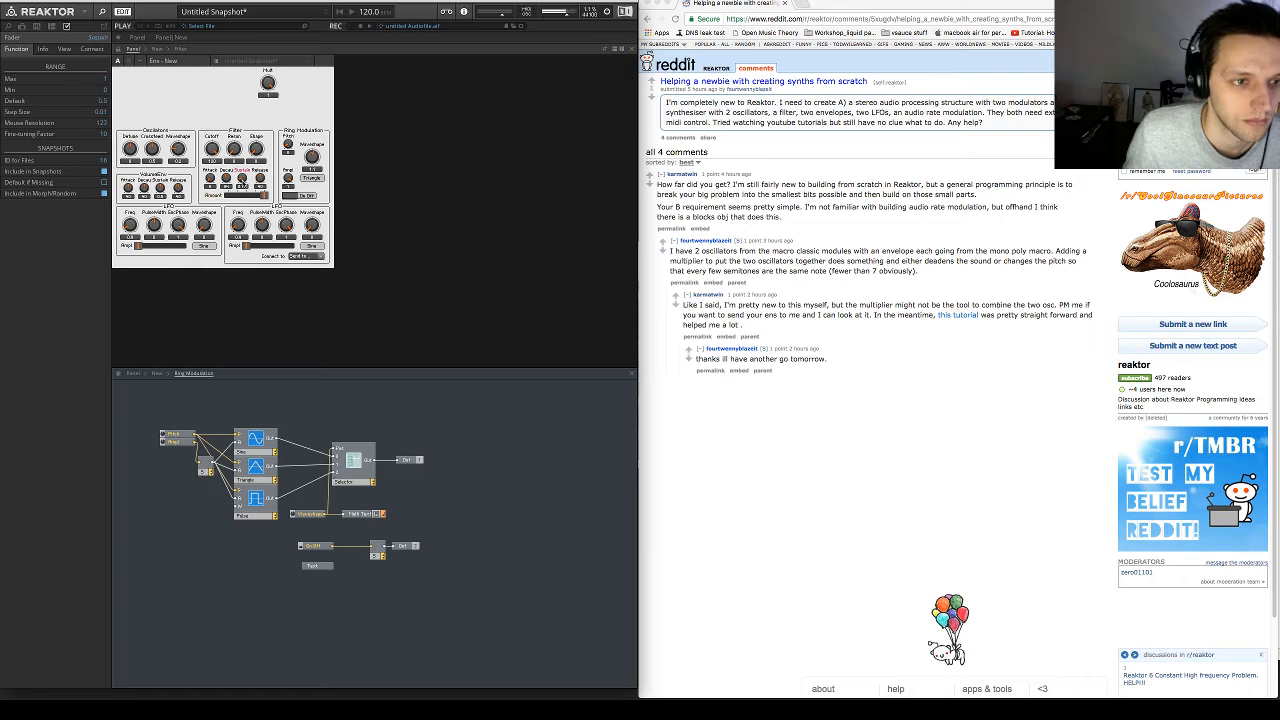
{"action": "left_click", "coordinate": [212, 150]}
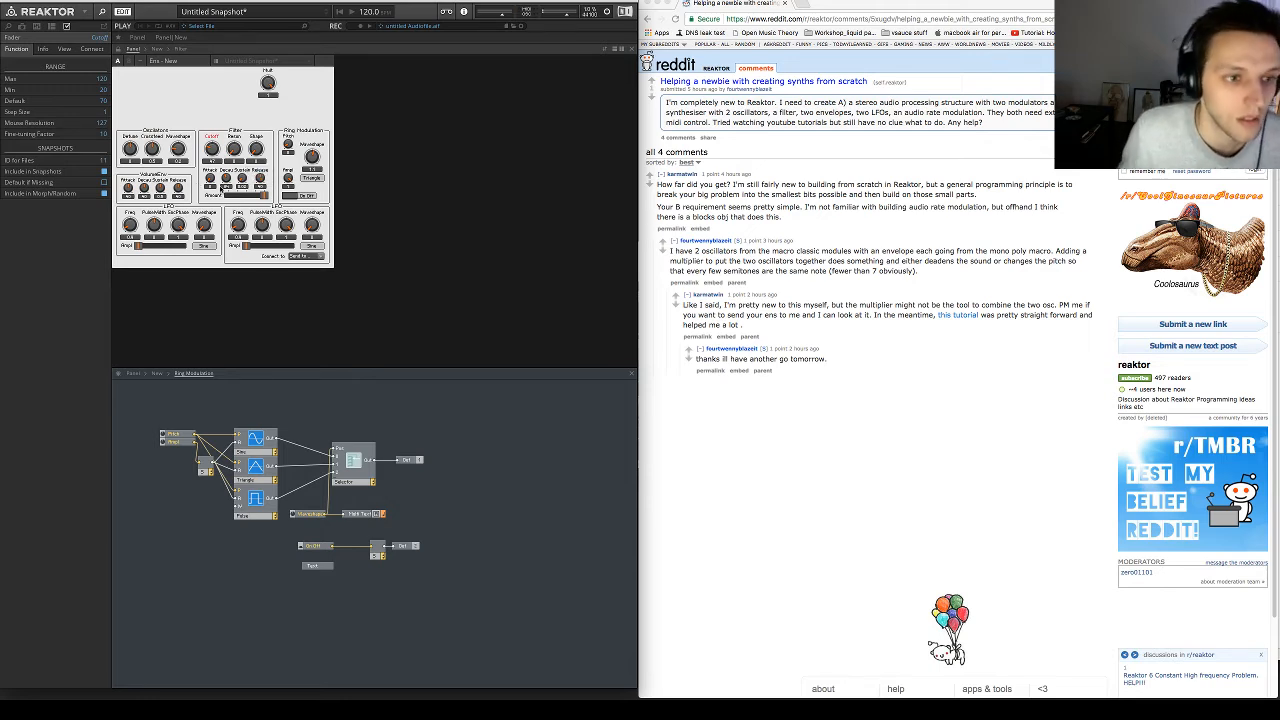
{"action": "left_click", "coordinate": [230, 182]}
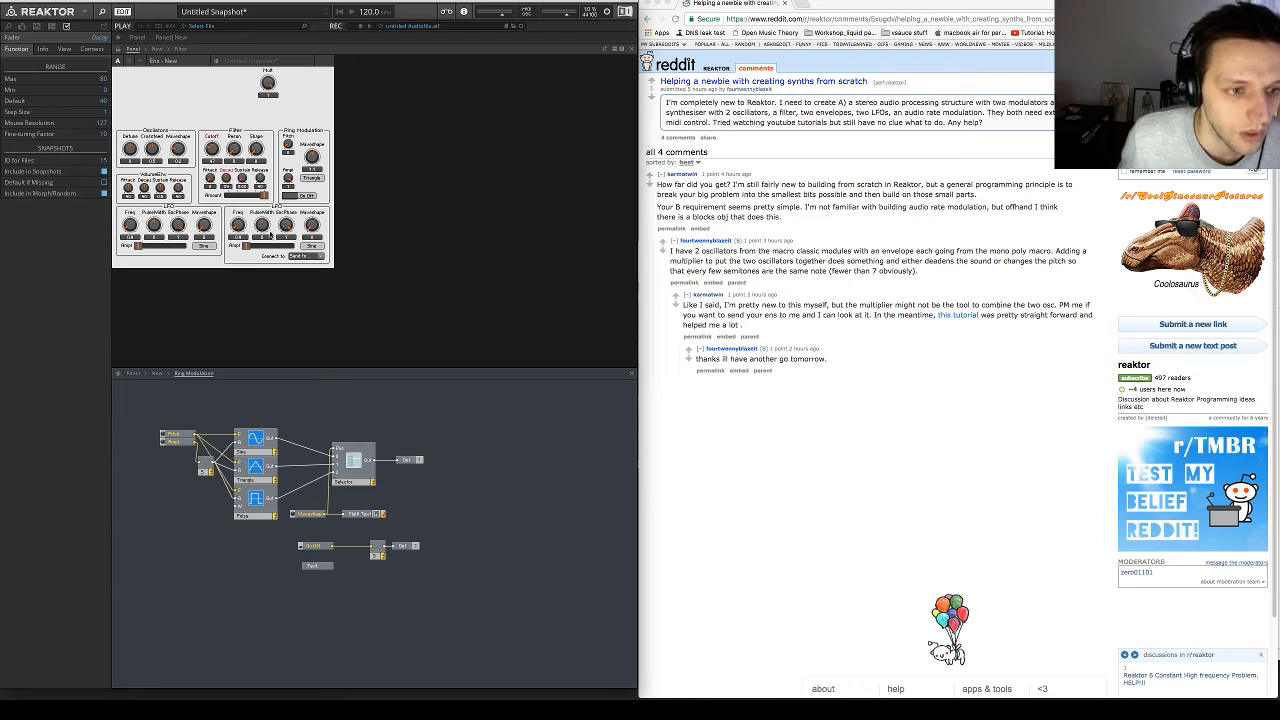
Adjust the second LFO's pulse width and the first LFO's amplitude and frequency, rebalancing the filter's cutoff and envelope amount
{"action": "left_click", "coordinate": [264, 228]}
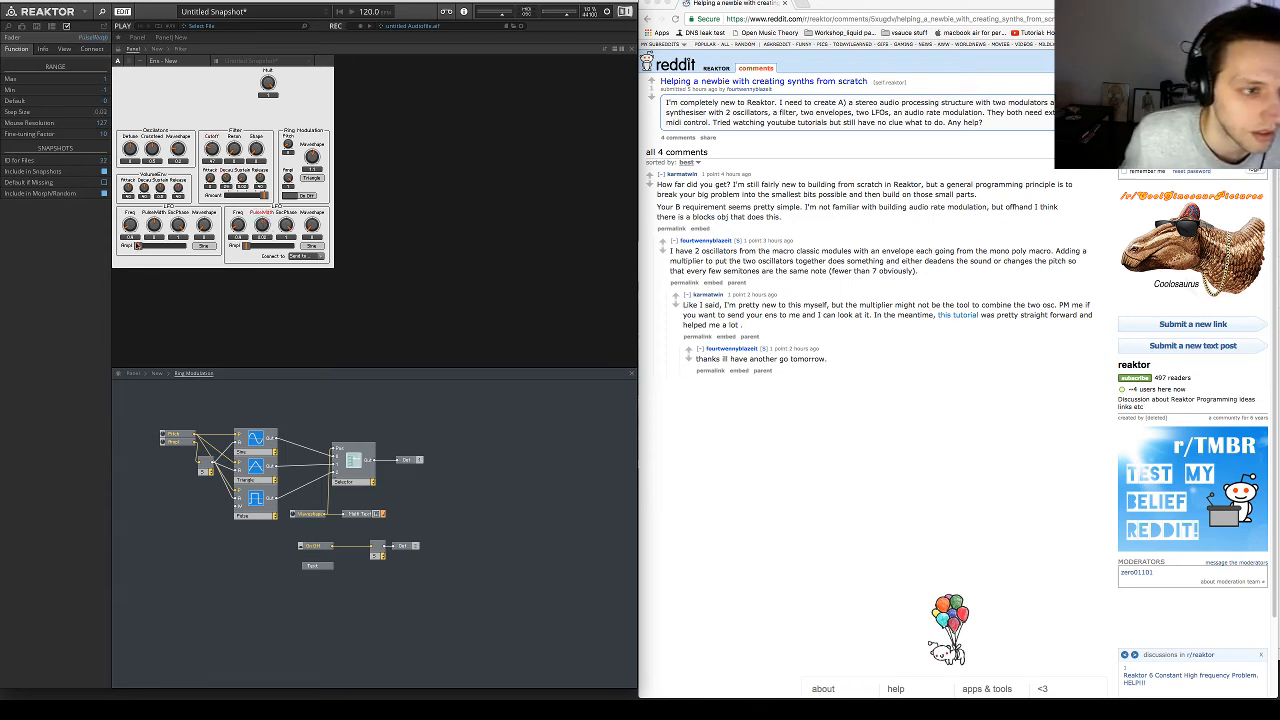
{"action": "left_click", "coordinate": [138, 247]}
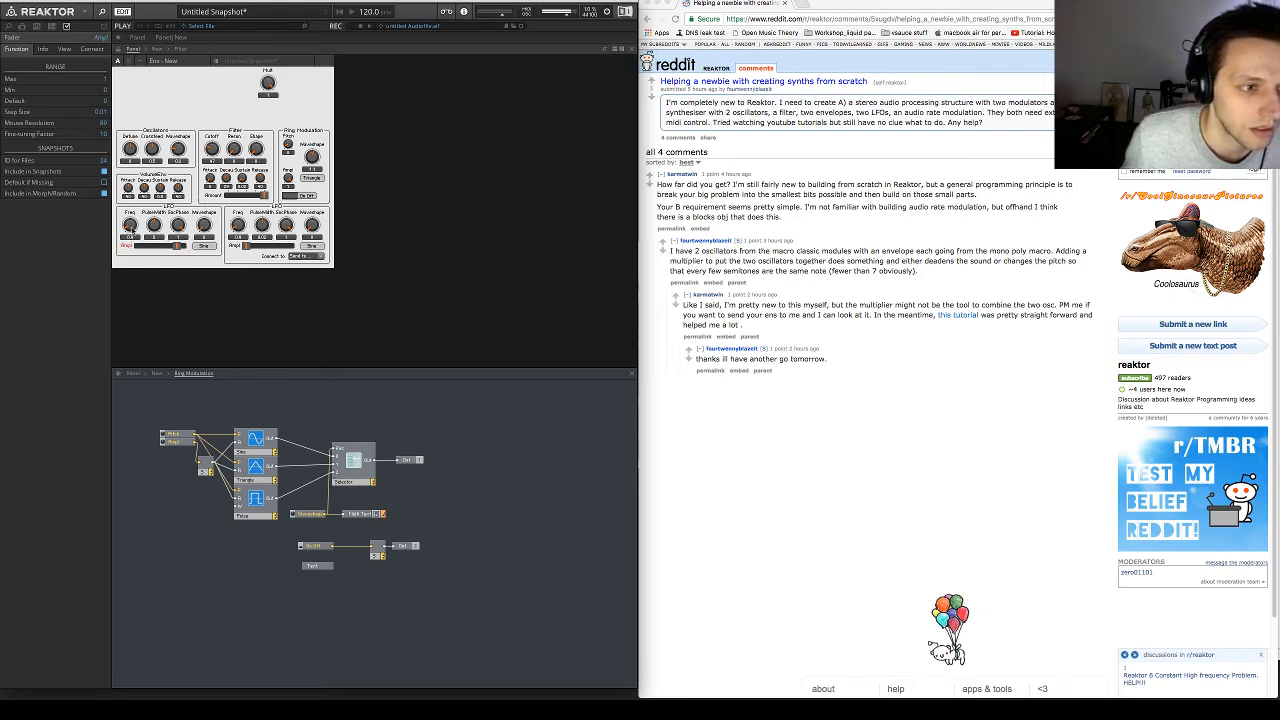
{"action": "left_click", "coordinate": [132, 215]}
{"action": "left_click", "coordinate": [209, 146]}
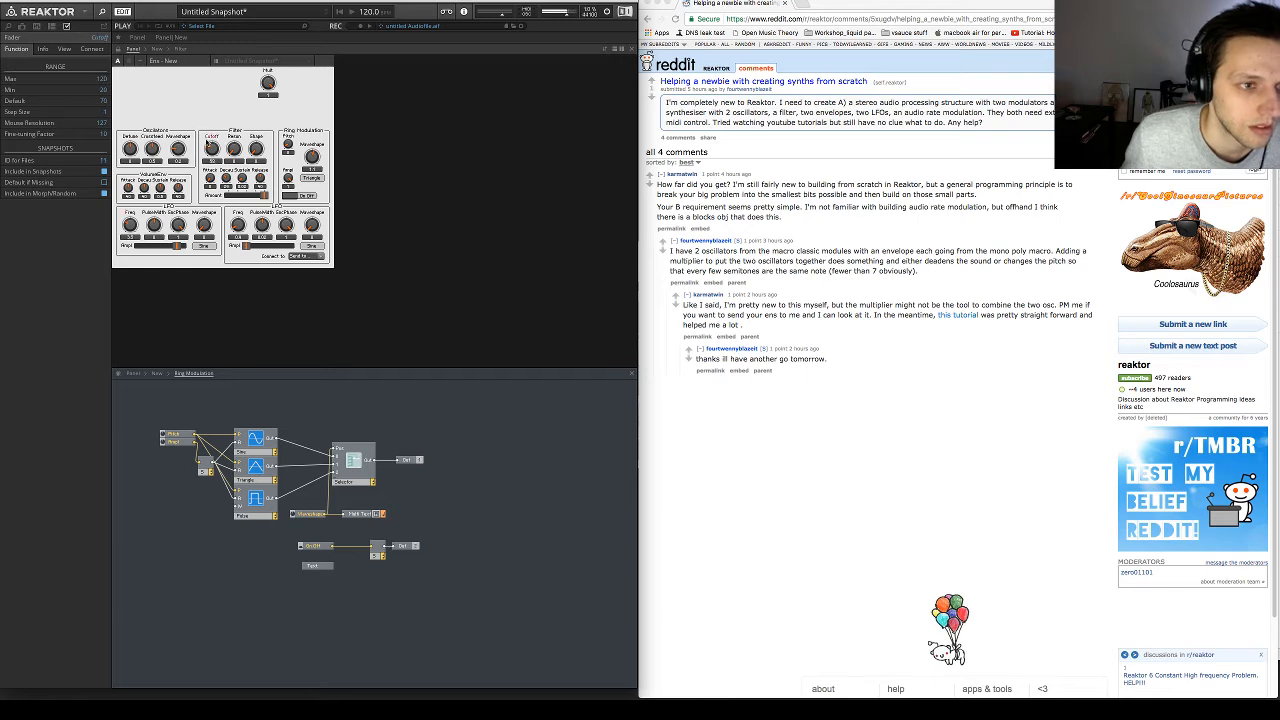
{"action": "left_click", "coordinate": [259, 197]}
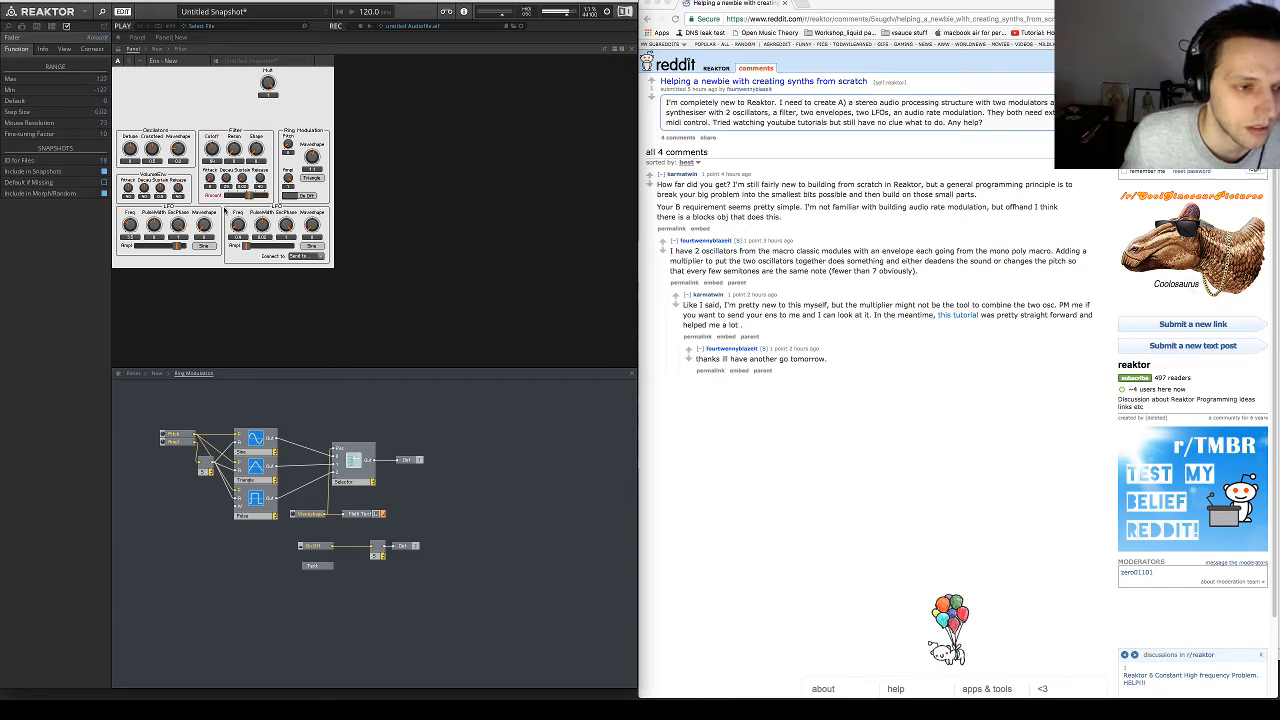
Change the first LFO's frequency, reduce its amplitude, and try different oscillator phase and waveshape settings
{"action": "left_click", "coordinate": [129, 225]}
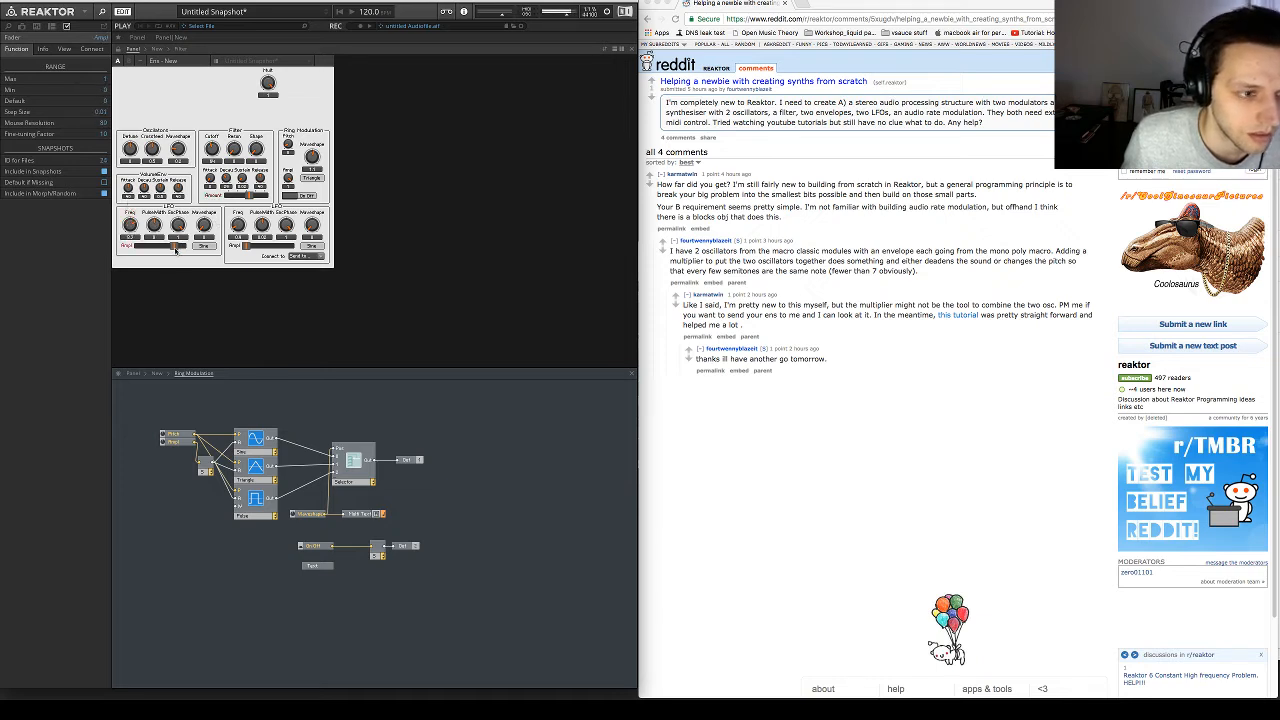
{"action": "left_click", "coordinate": [154, 249]}
{"action": "left_click", "coordinate": [177, 228]}
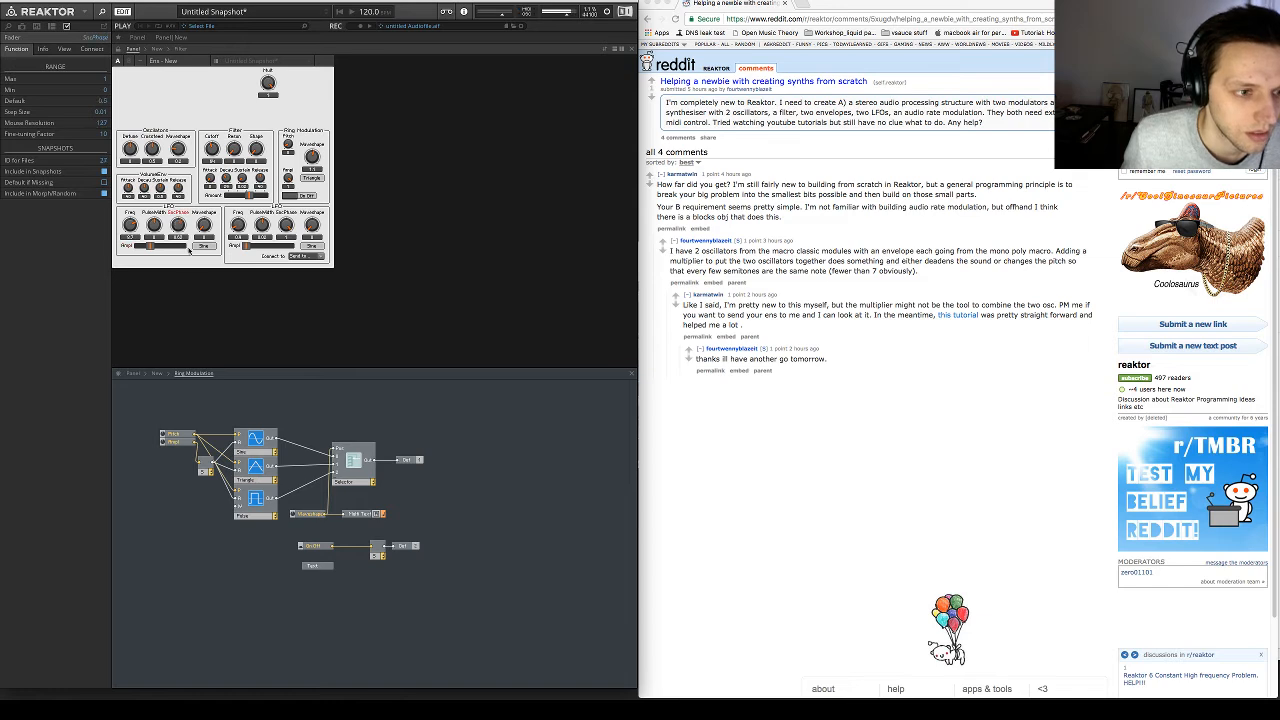
{"action": "left_click", "coordinate": [207, 230]}
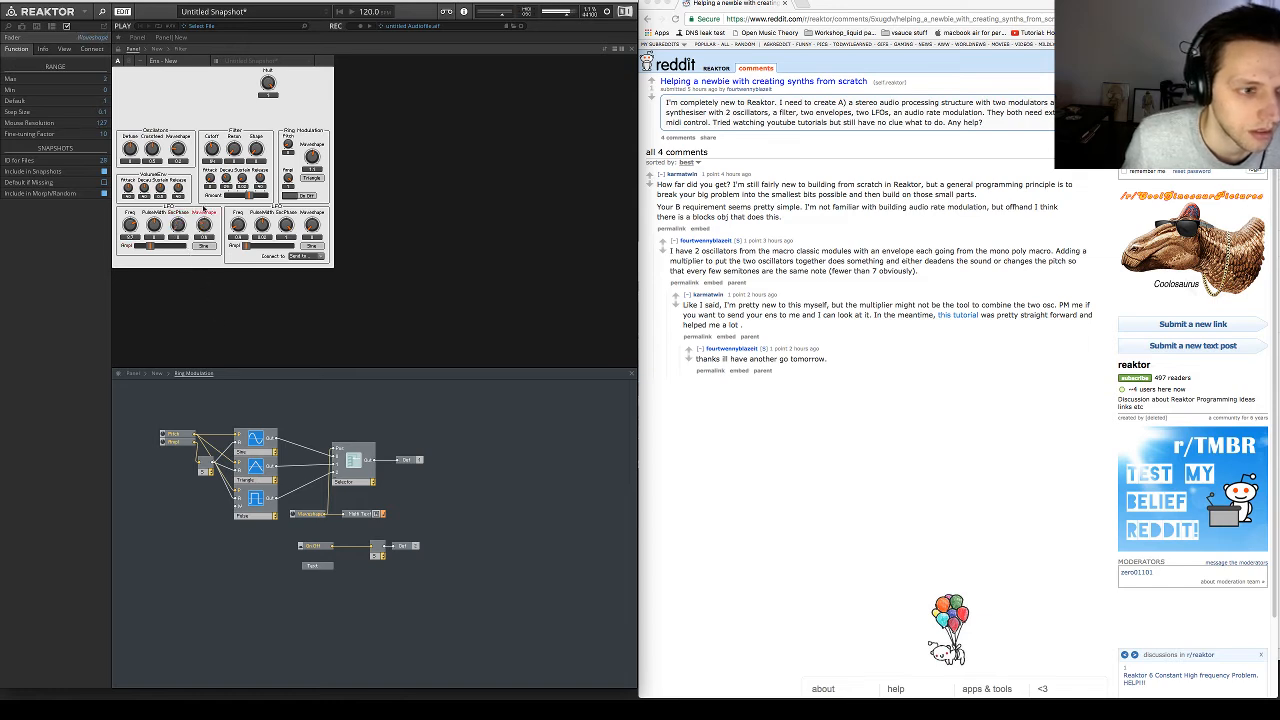
{"action": "left_click", "coordinate": [204, 244]}
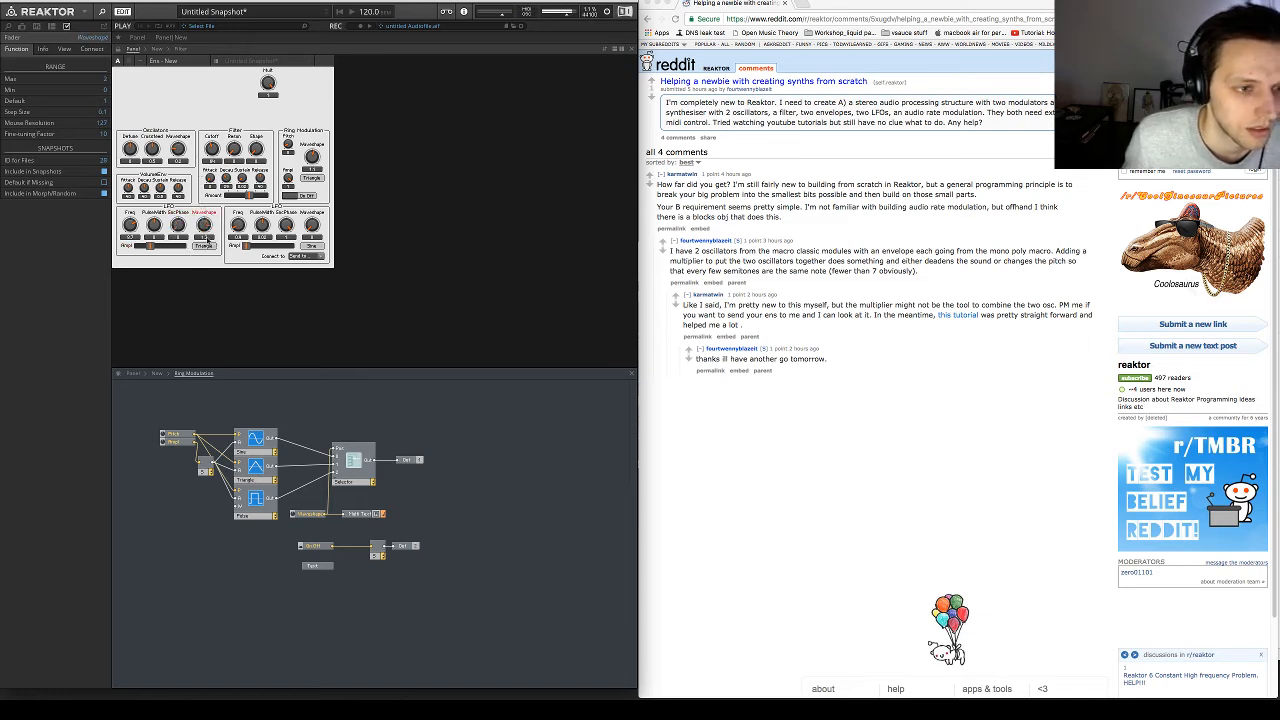
{"action": "left_click_drag", "start_coordinate": [223, 270], "coordinate": [177, 172]}
{"action": "left_click_drag", "start_coordinate": [200, 214], "coordinate": [202, 170]}
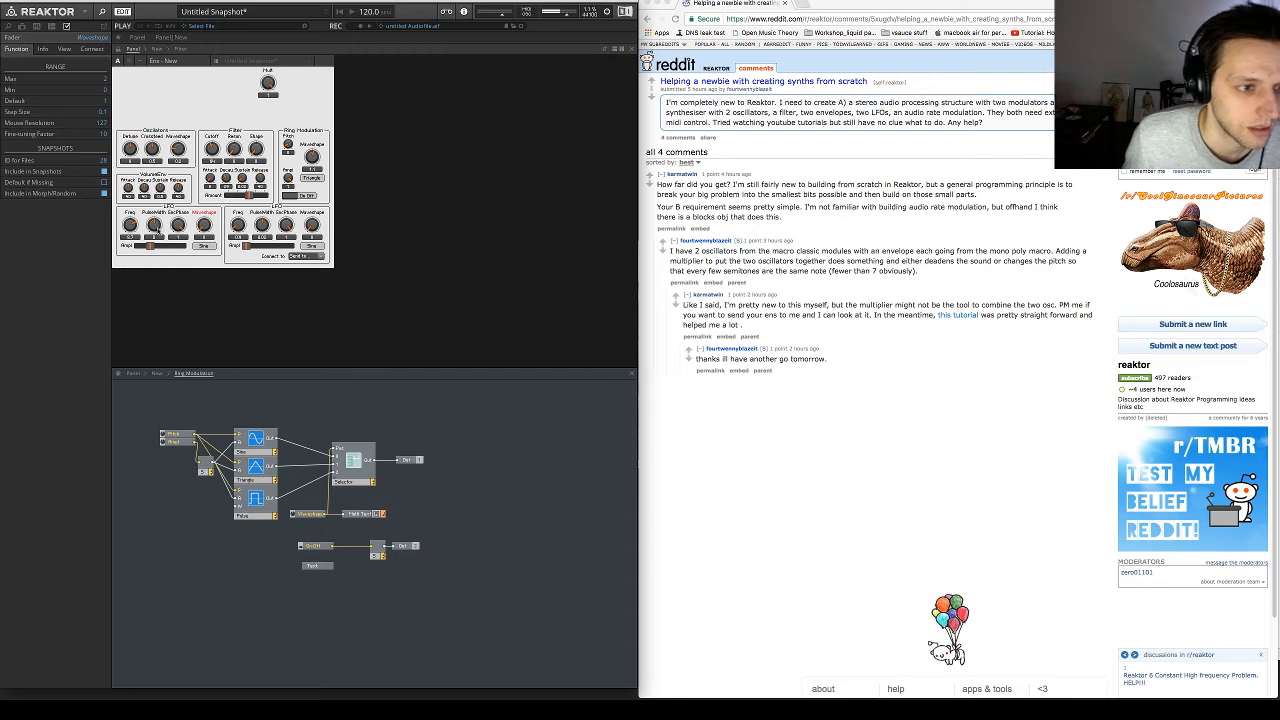
Adjust the first LFO's pulse width and frequency, and raise its amplitude to near maximum
{"action": "left_click", "coordinate": [156, 226]}
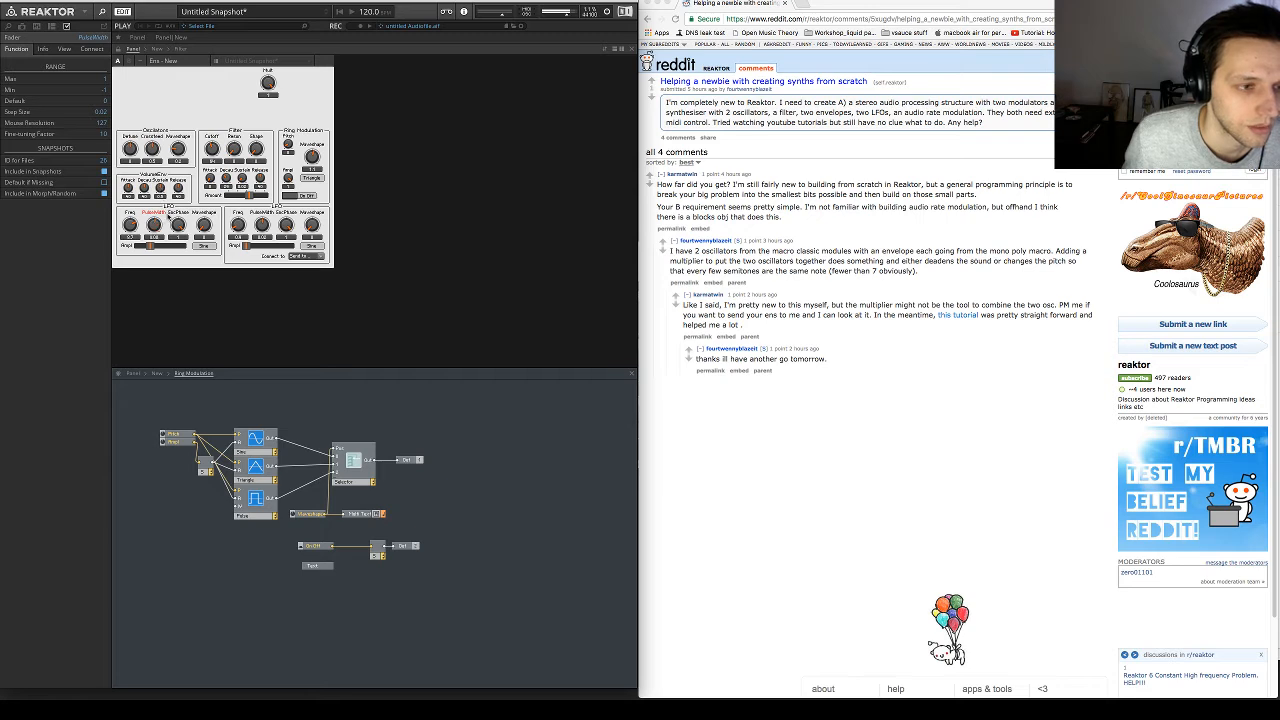
{"action": "left_click", "coordinate": [133, 231]}
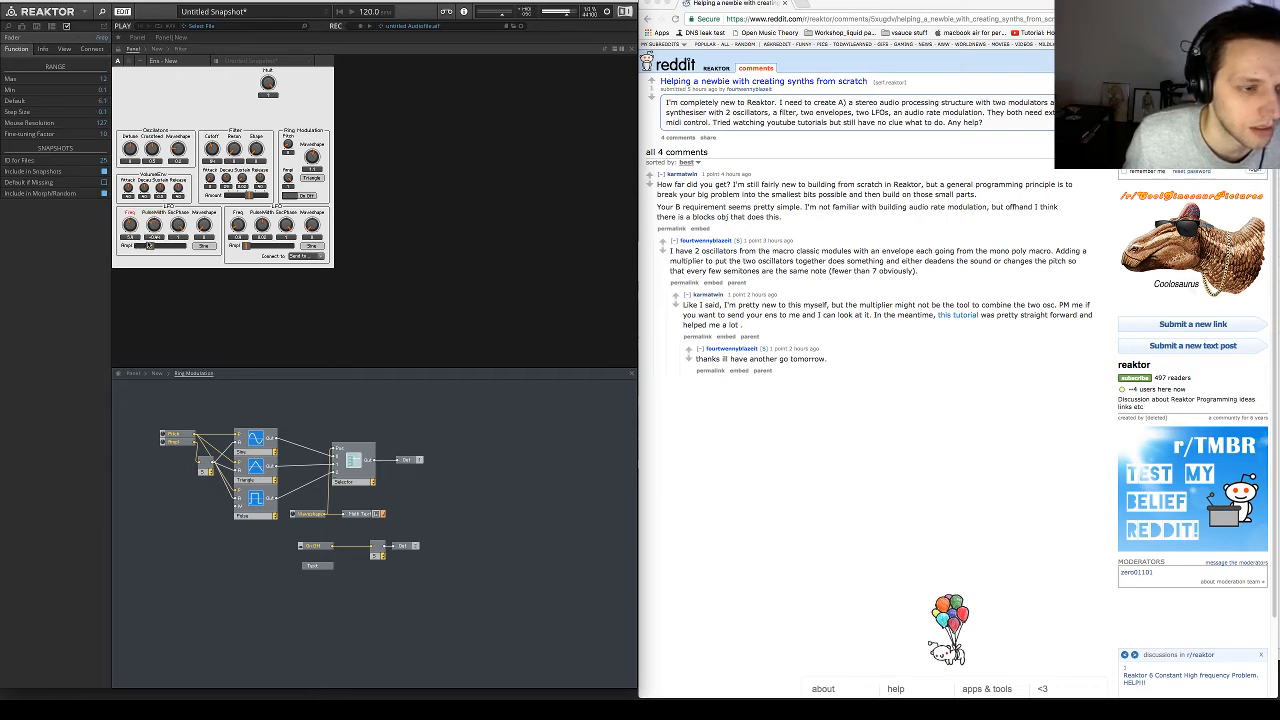
{"action": "left_click_drag", "start_coordinate": [151, 247], "coordinate": [182, 247]}
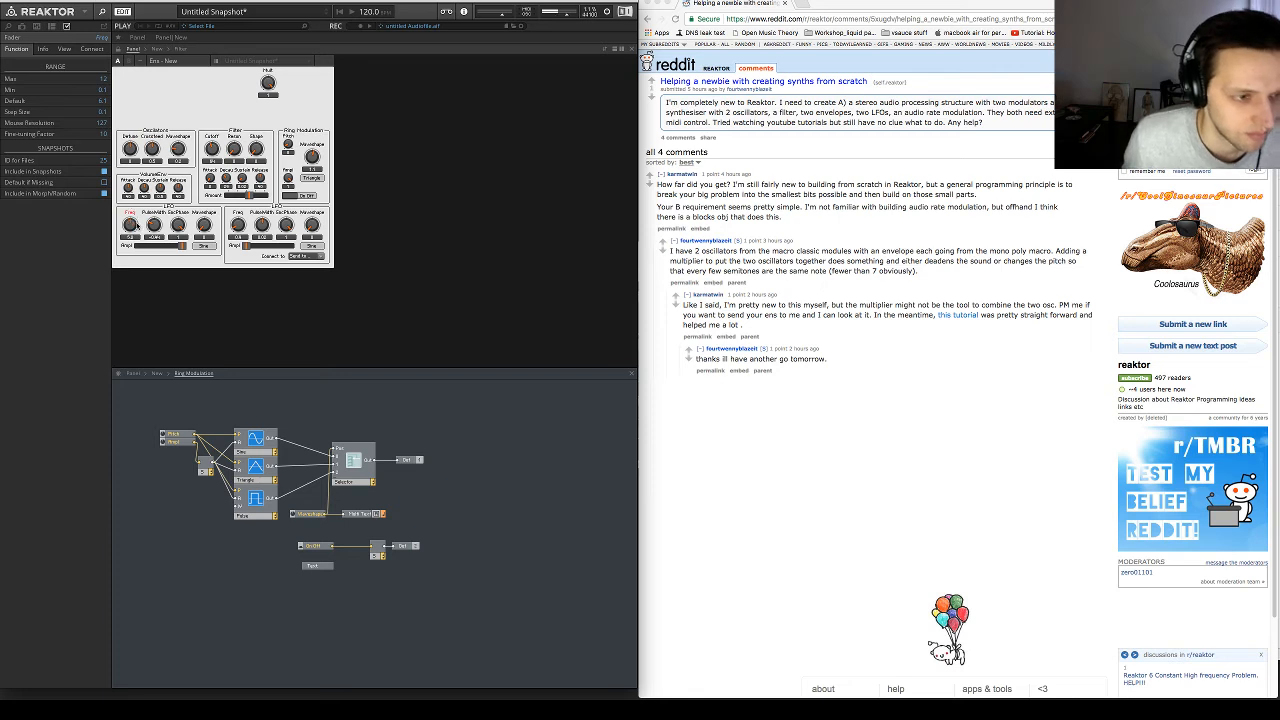
Adjust the volume envelope's attack, sustain and release, and lower the first LFO's amplitude to minimum
{"action": "left_click", "coordinate": [129, 190]}
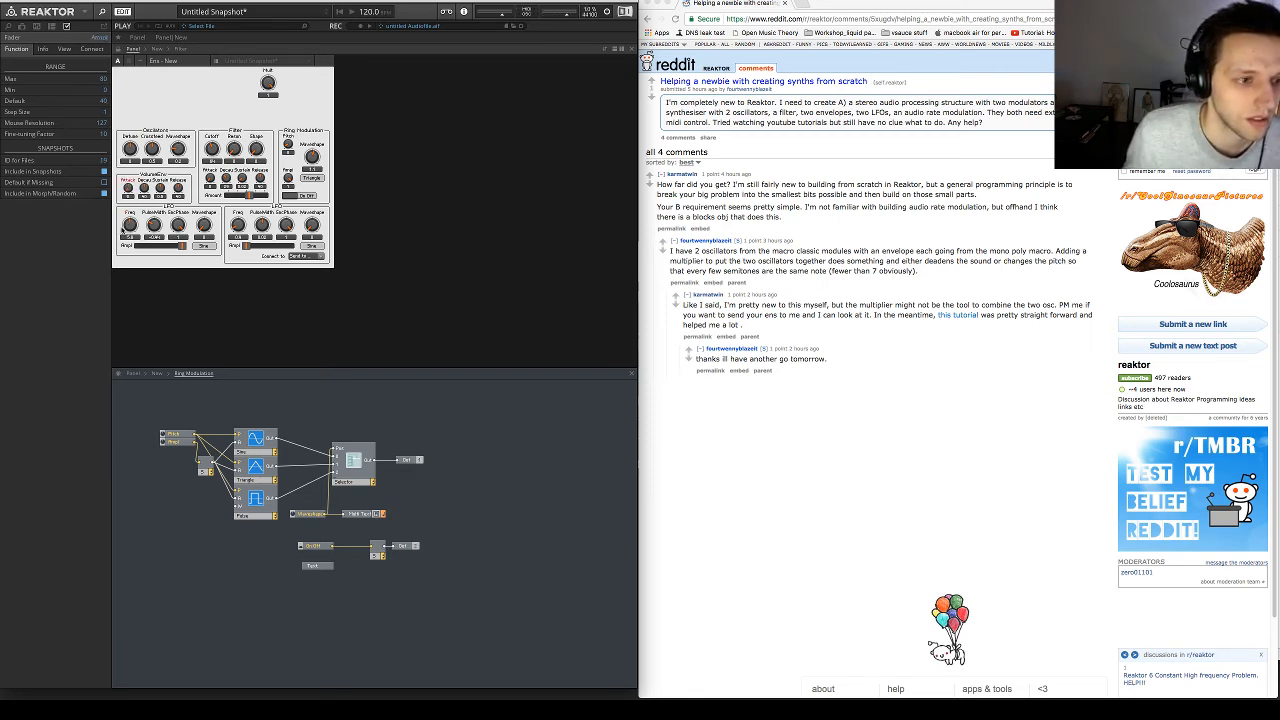
{"action": "left_click", "coordinate": [138, 245]}
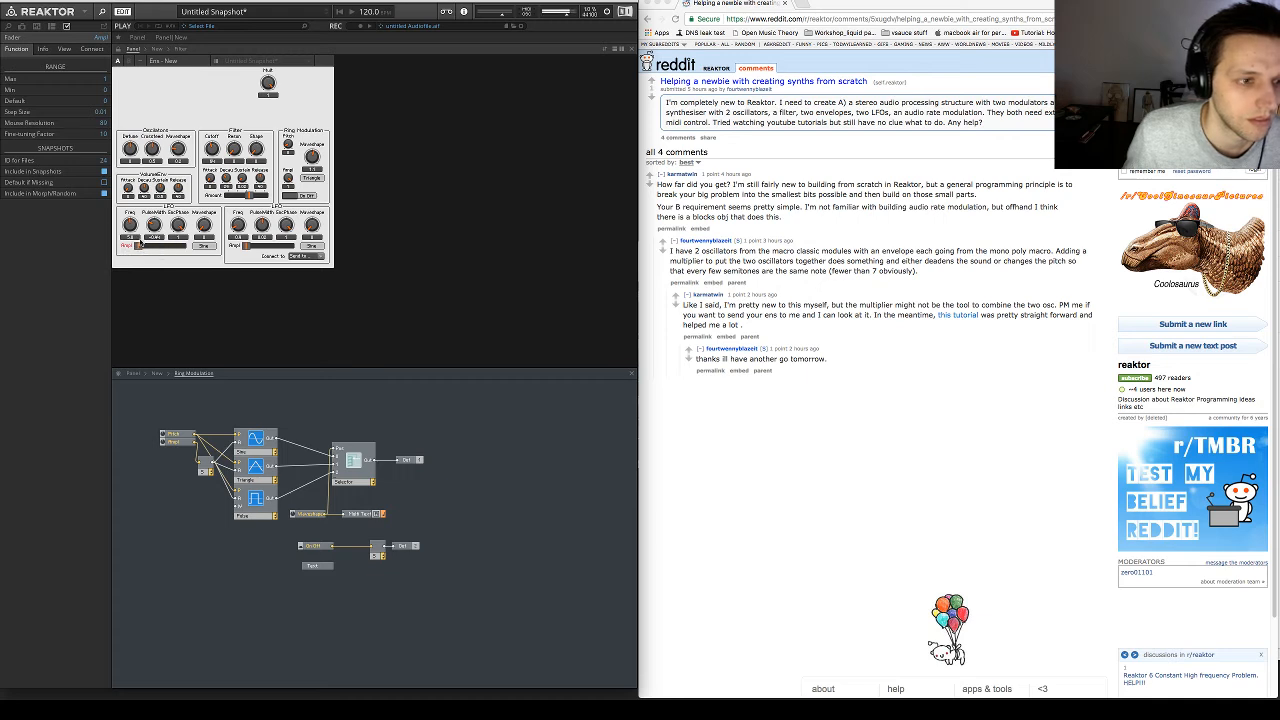
{"action": "left_click", "coordinate": [160, 188]}
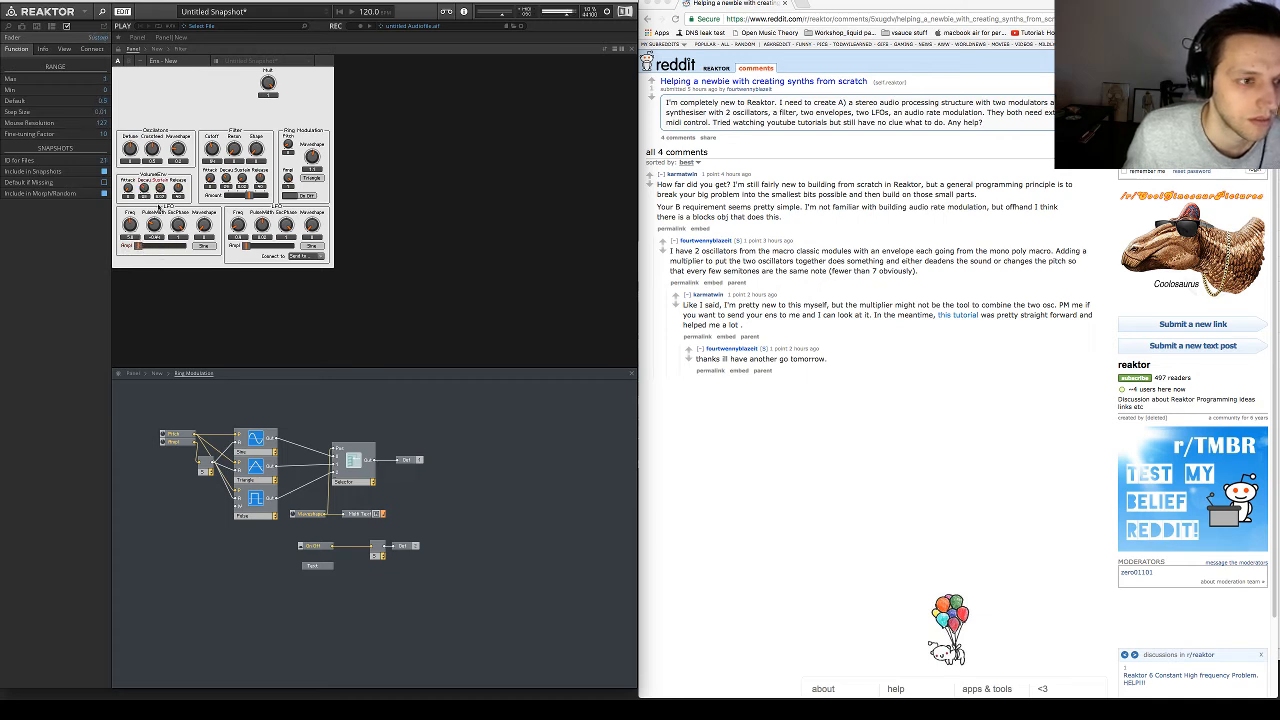
{"action": "left_click", "coordinate": [180, 190]}
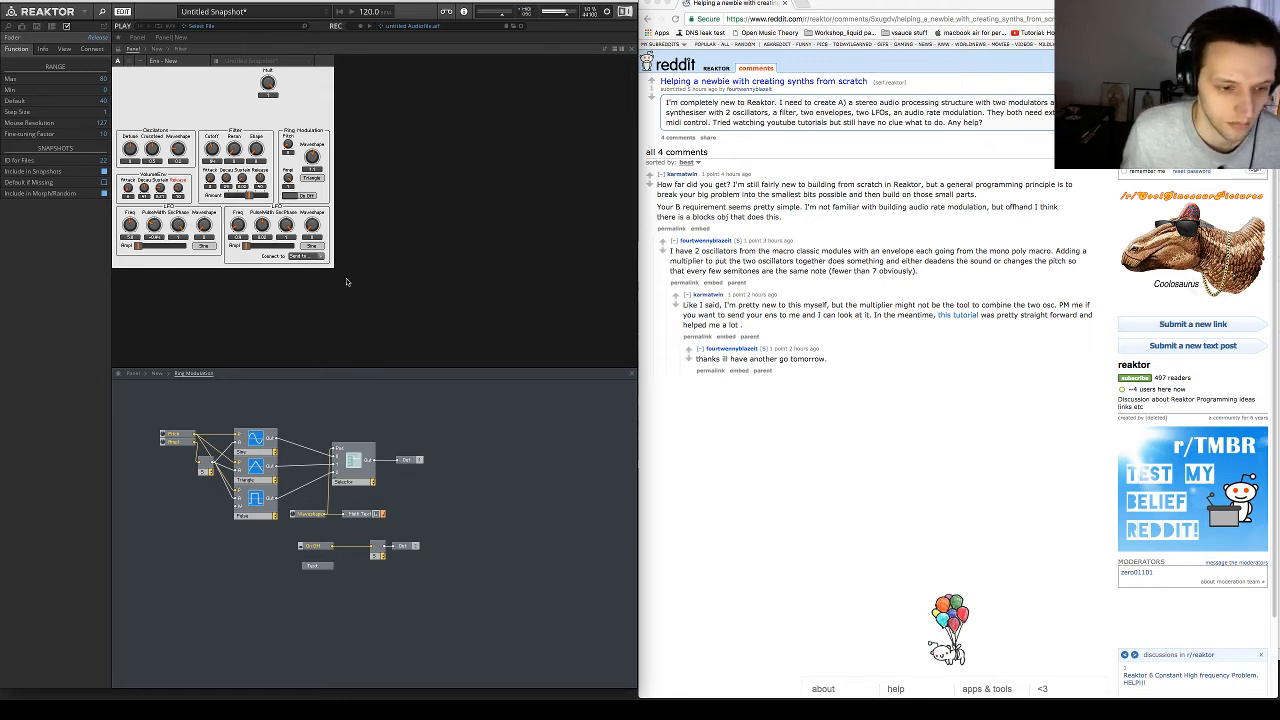
Return to the parent instrument's structure and raise the instrument's Voices and Max Voices settings for polyphonic playing
{"action": "left_click", "coordinate": [157, 373]}
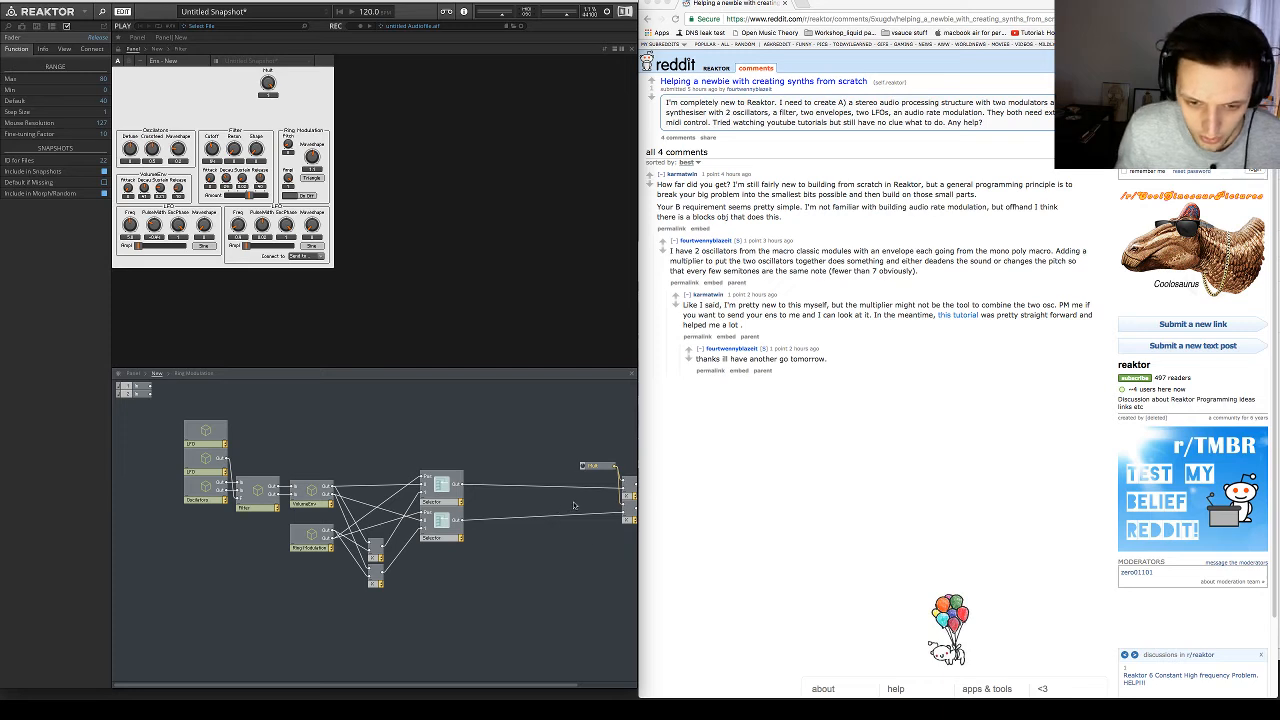
{"action": "left_click_drag", "start_coordinate": [551, 685], "coordinate": [611, 661]}
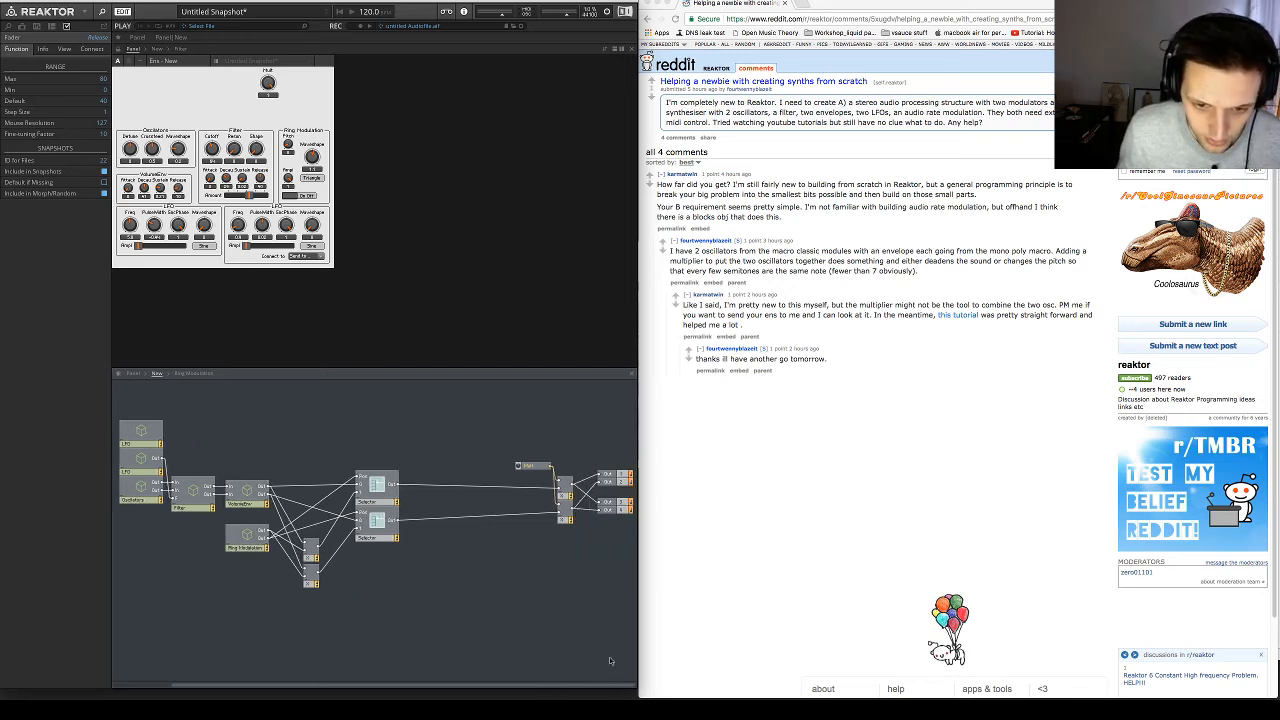
{"action": "left_click", "coordinate": [37, 27]}
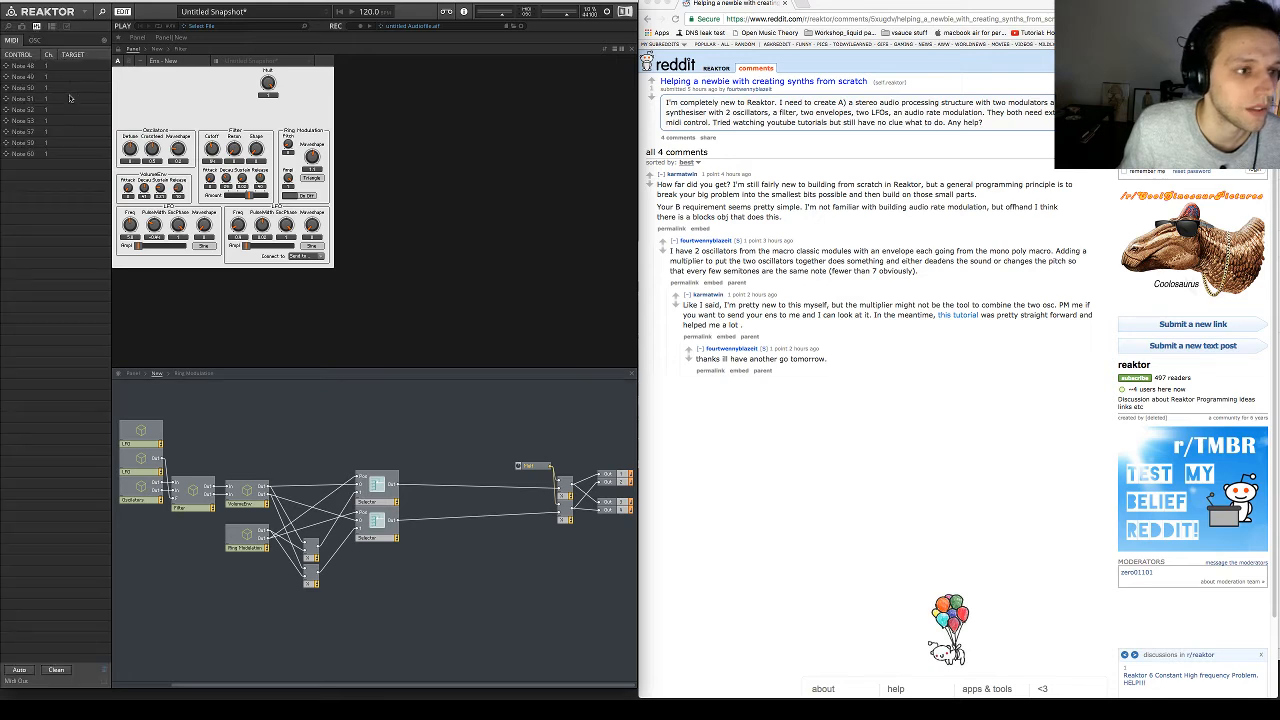
{"action": "left_click", "coordinate": [65, 27]}
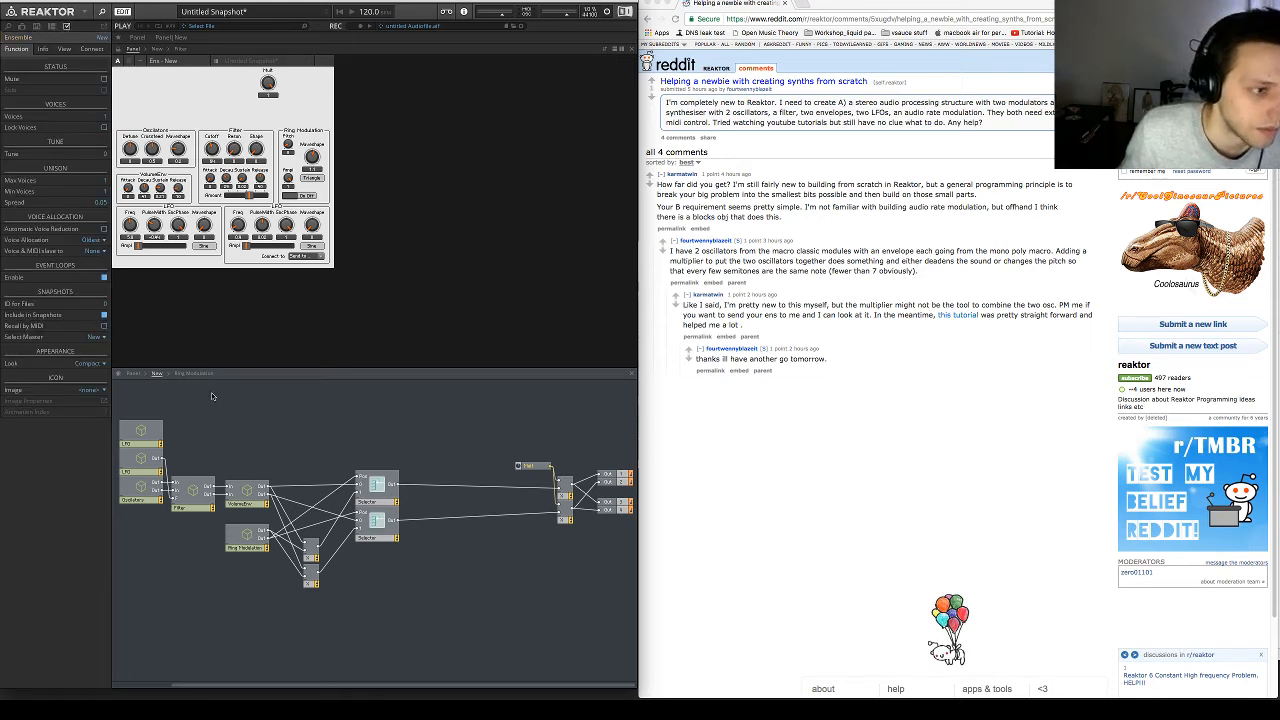
{"action": "left_click", "coordinate": [108, 181]}
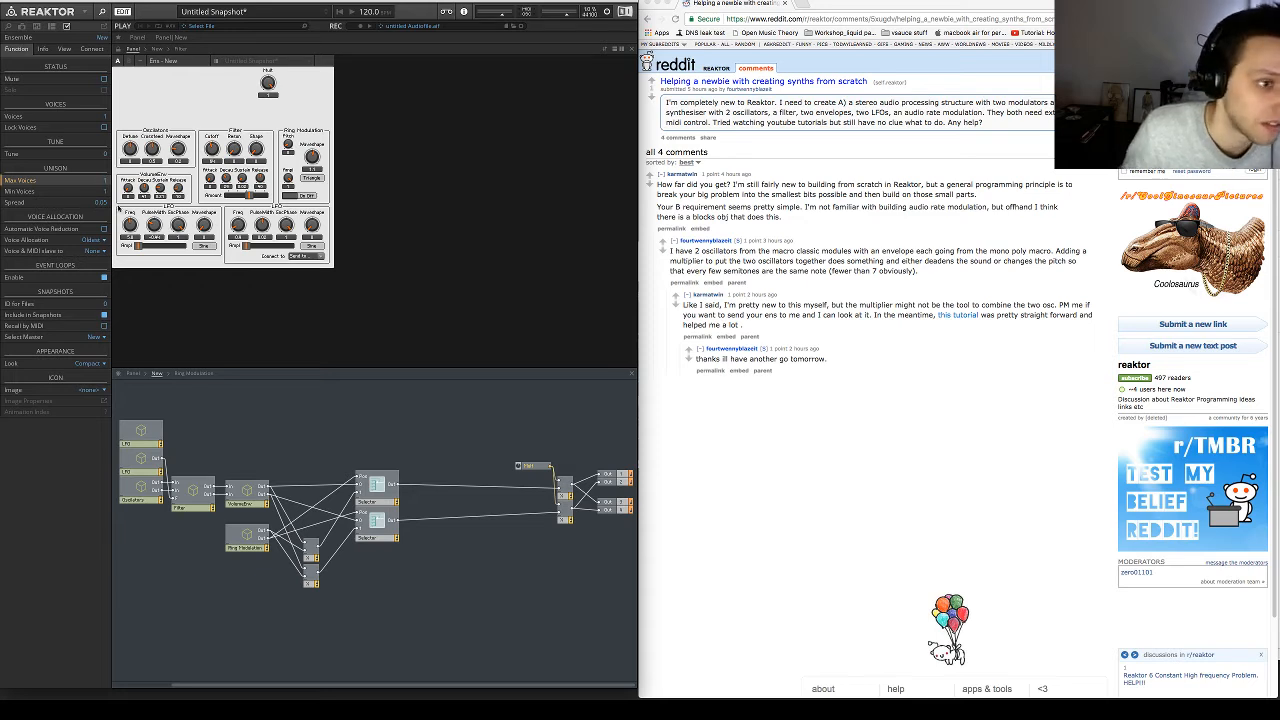
{"action": "left_click", "coordinate": [103, 192]}
{"action": "left_click", "coordinate": [89, 152]}
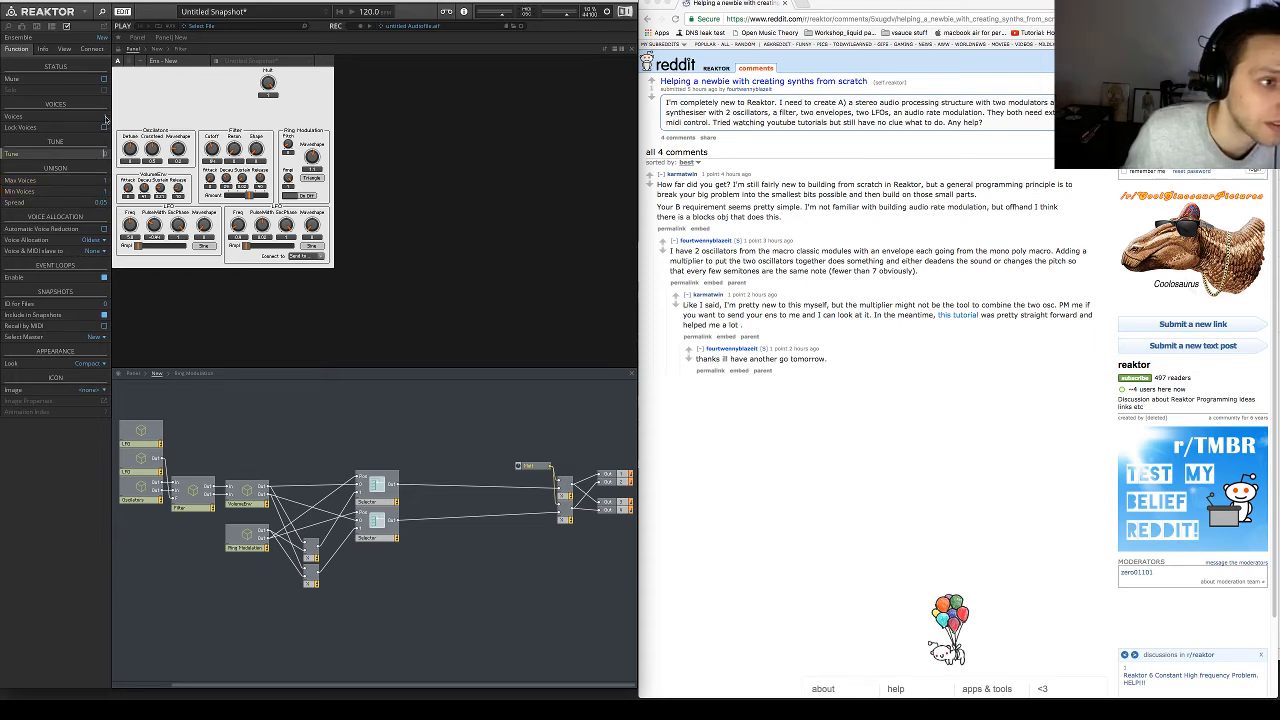
{"action": "left_click", "coordinate": [105, 117]}
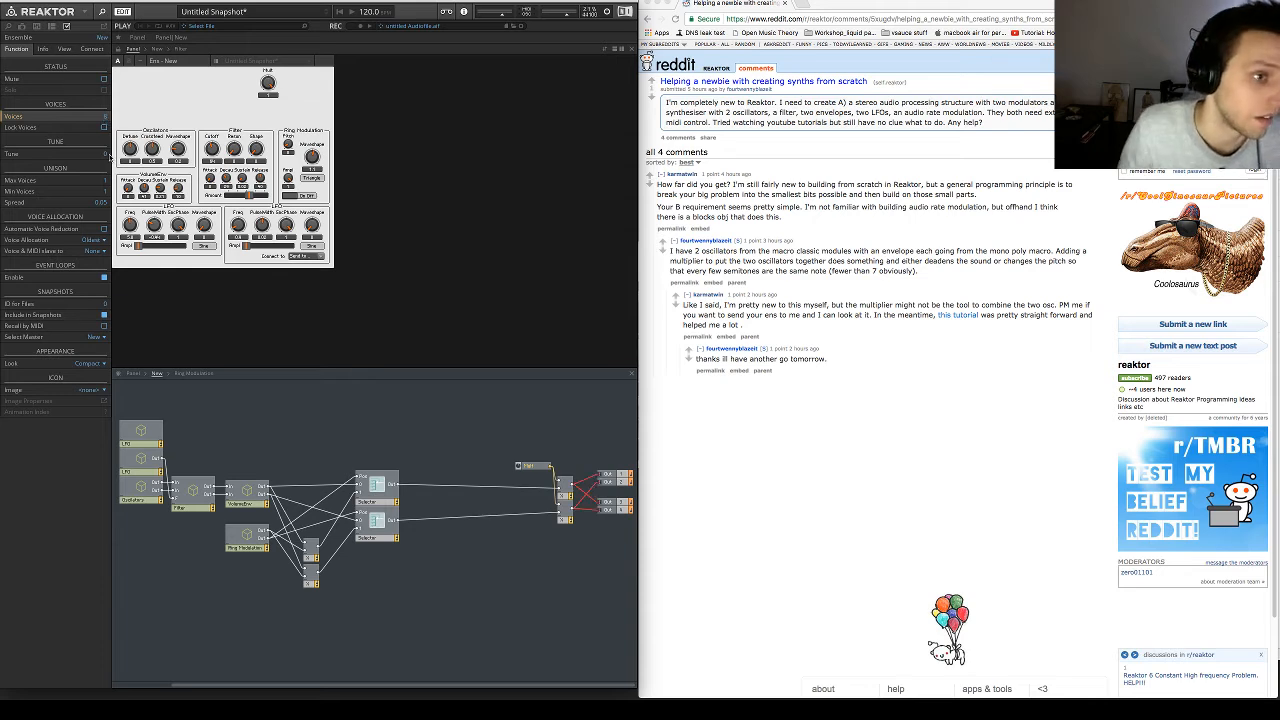
{"action": "left_click", "coordinate": [105, 180]}
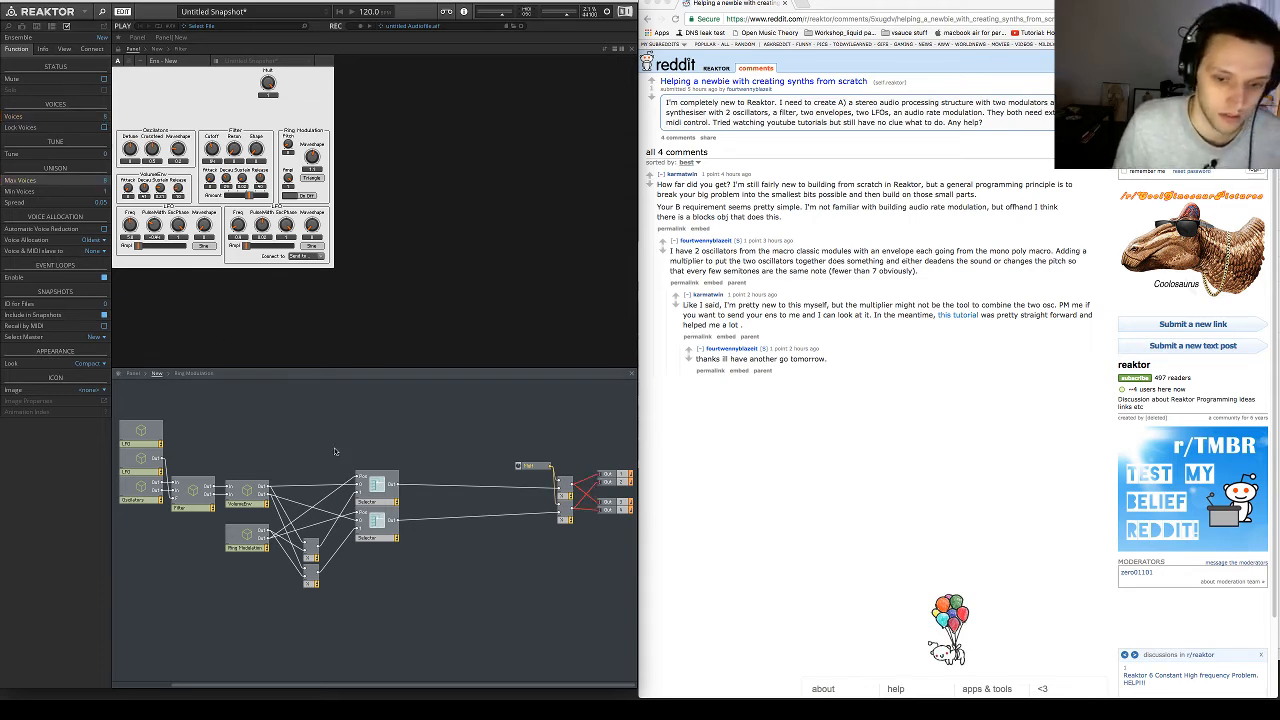
Move the output multipliers and their level control closer to the selectors, and insert an Audio Voice Combiner beside them
{"action": "left_click_drag", "start_coordinate": [531, 438], "coordinate": [474, 521]}
{"action": "left_click", "coordinate": [474, 521]}
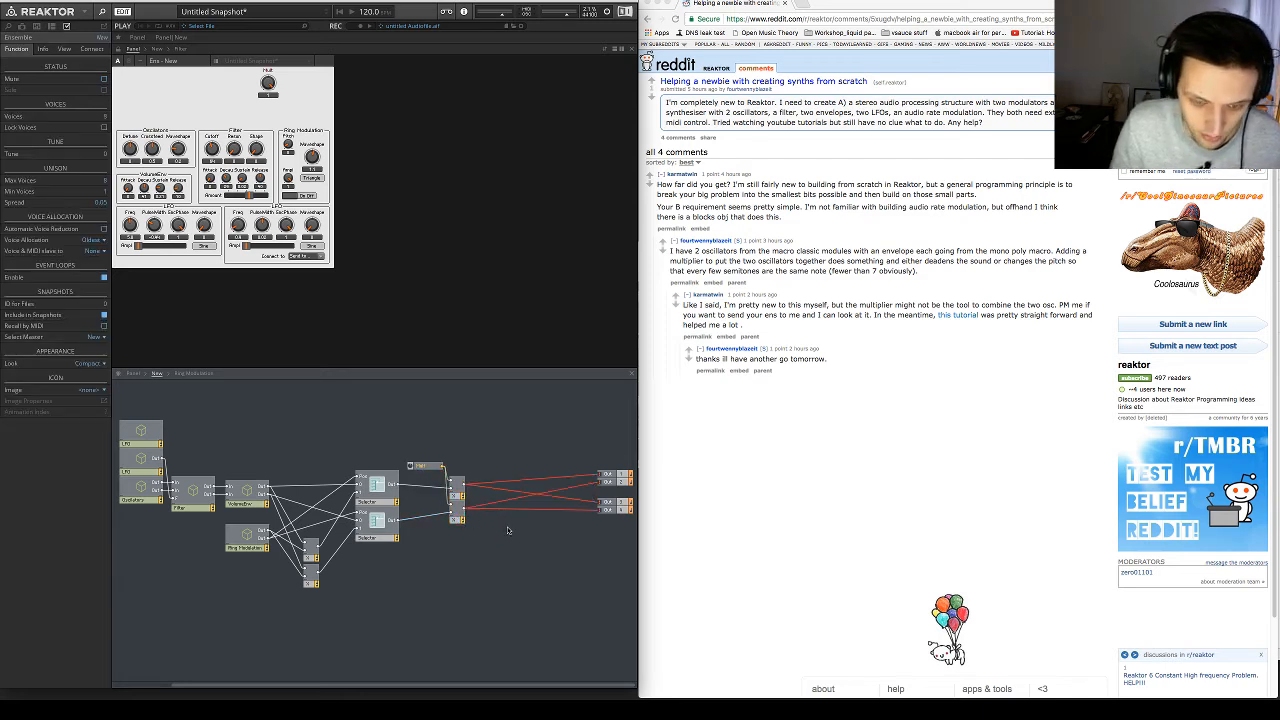
{"action": "right_click", "coordinate": [507, 531]}
{"action": "type", "text": "voice"}
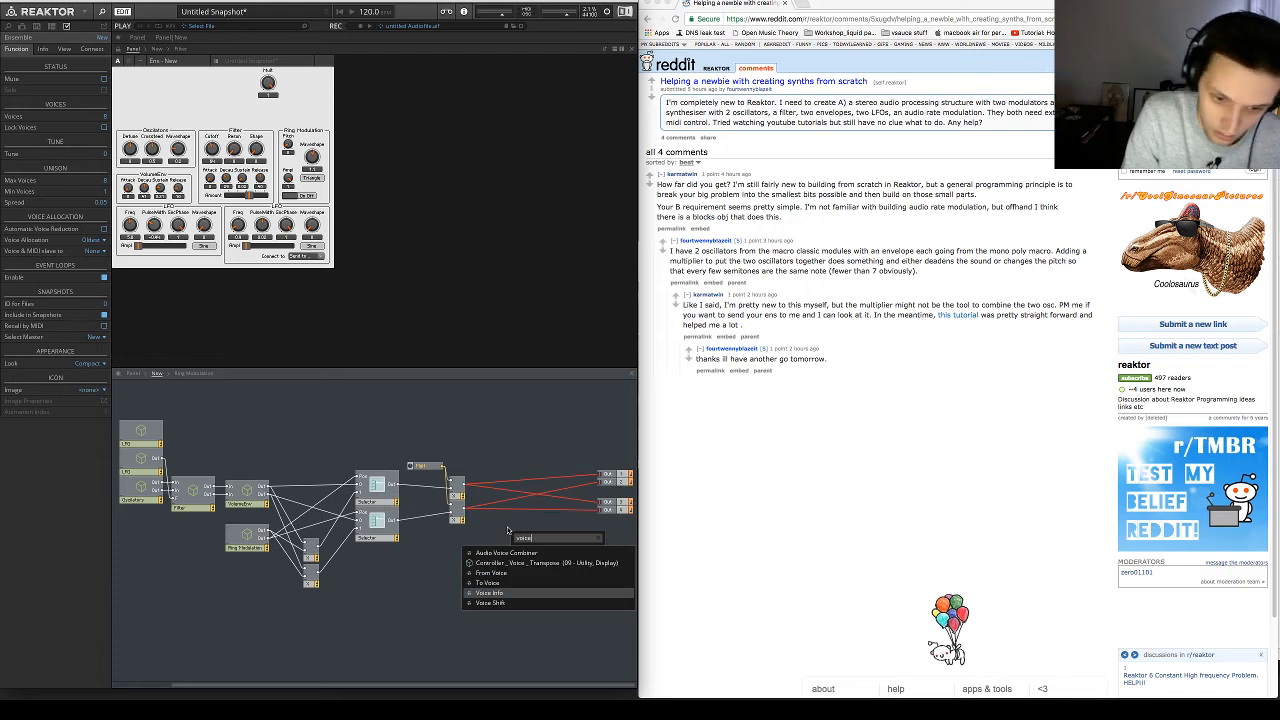
{"action": "key", "text": "Up"}
{"action": "key", "text": "Up"}
{"action": "key", "text": "Up"}
{"action": "key", "text": "Up"}
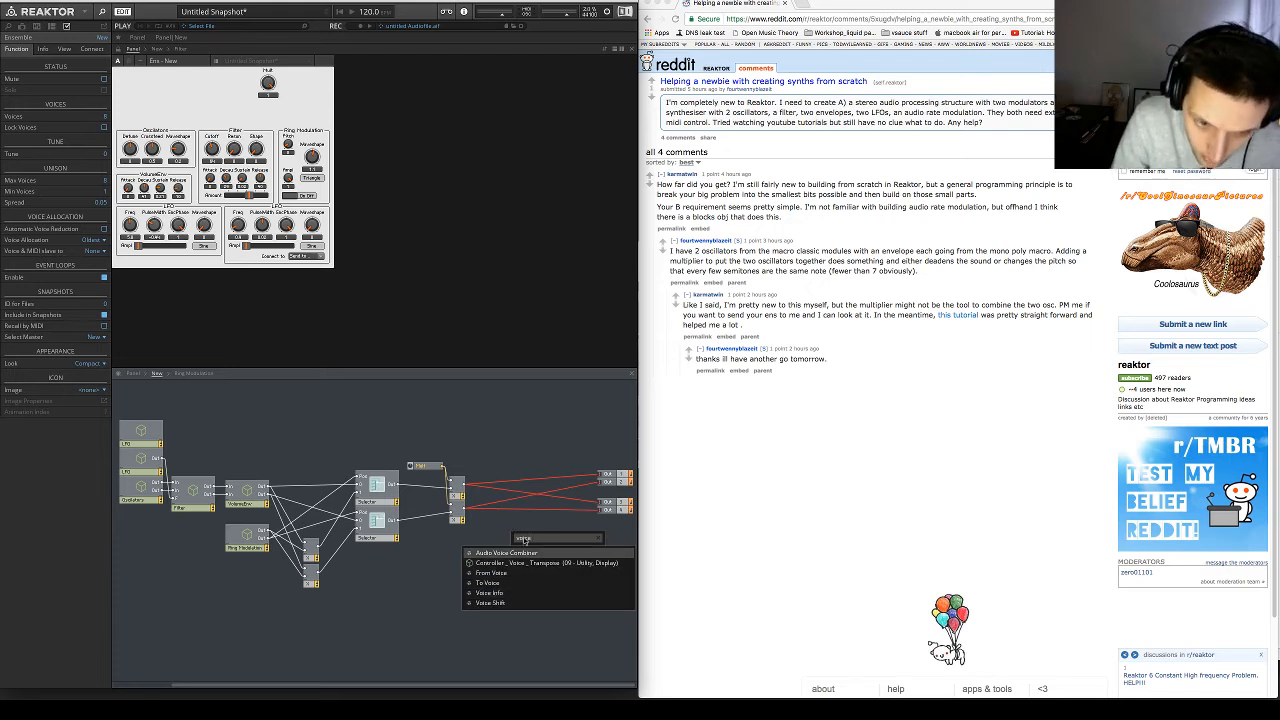
{"action": "key", "text": "Return"}
{"action": "left_click_drag", "start_coordinate": [517, 545], "coordinate": [510, 485]}
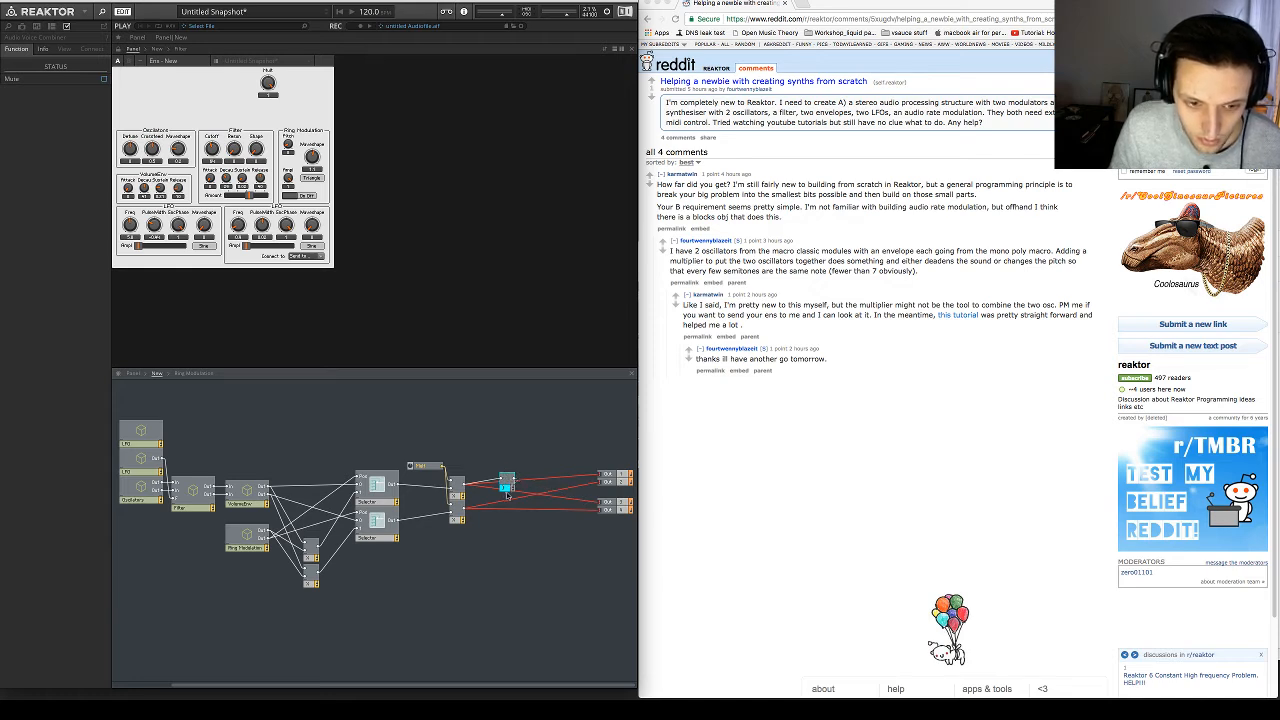
Duplicate the Audio Voice Combiner and wire one copy between each selector and its output multiplier
{"action": "left_click_drag", "start_coordinate": [507, 484], "coordinate": [420, 513]}
{"action": "key", "text": "super+d"}
{"action": "left_click_drag", "start_coordinate": [431, 513], "coordinate": [453, 513]}
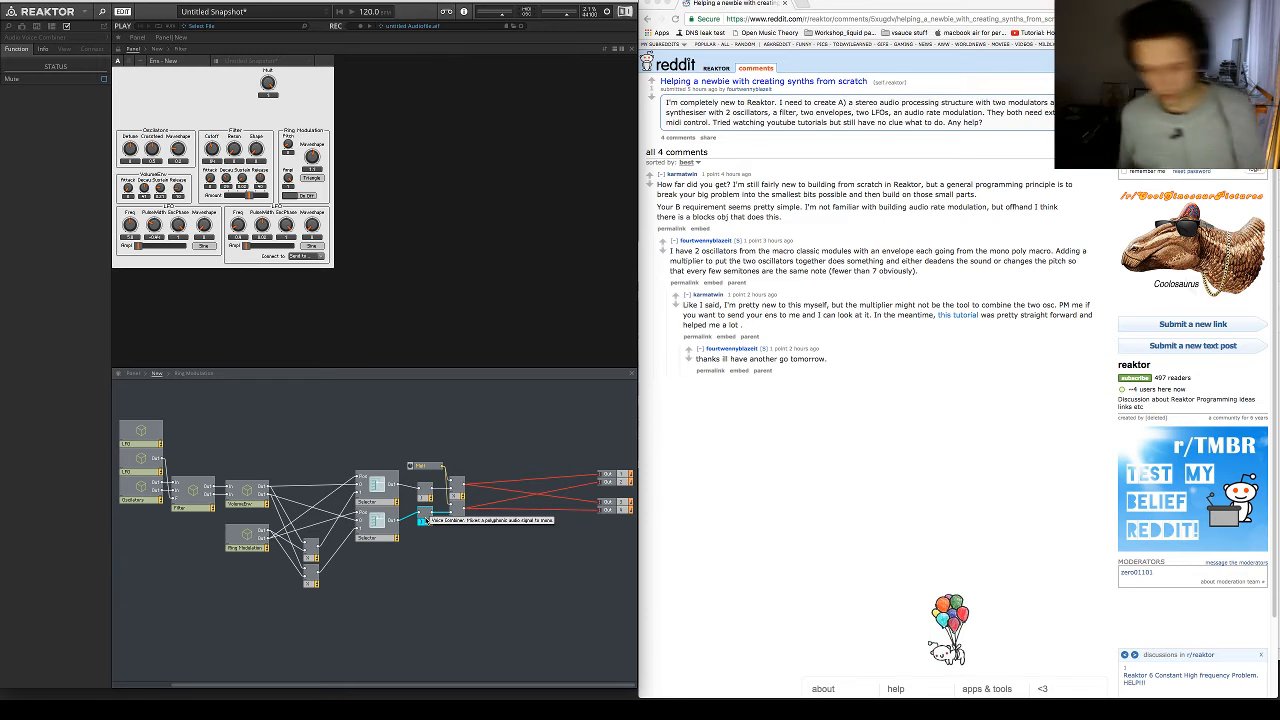
{"action": "left_click", "coordinate": [466, 529]}
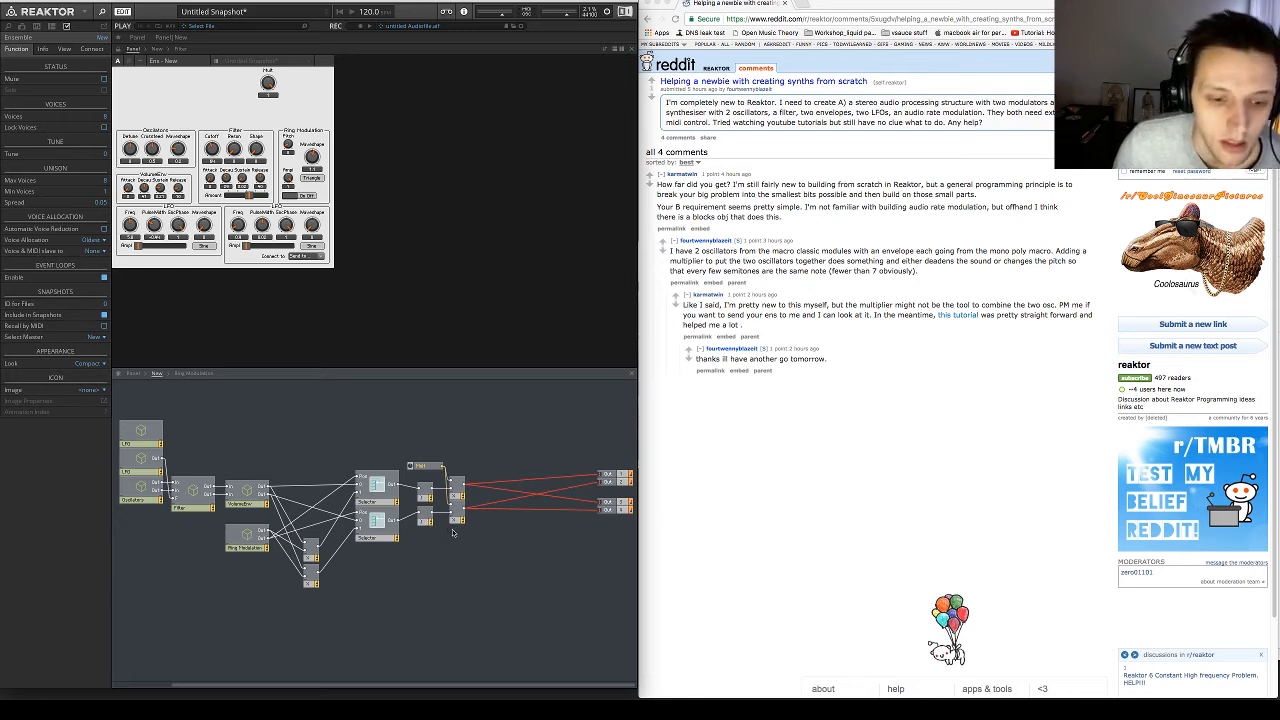
Reroute both voice combiners to sit after the multipliers, connecting the selectors directly to the multipliers and the combiners to the outputs
{"action": "left_click_drag", "start_coordinate": [446, 540], "coordinate": [517, 554]}
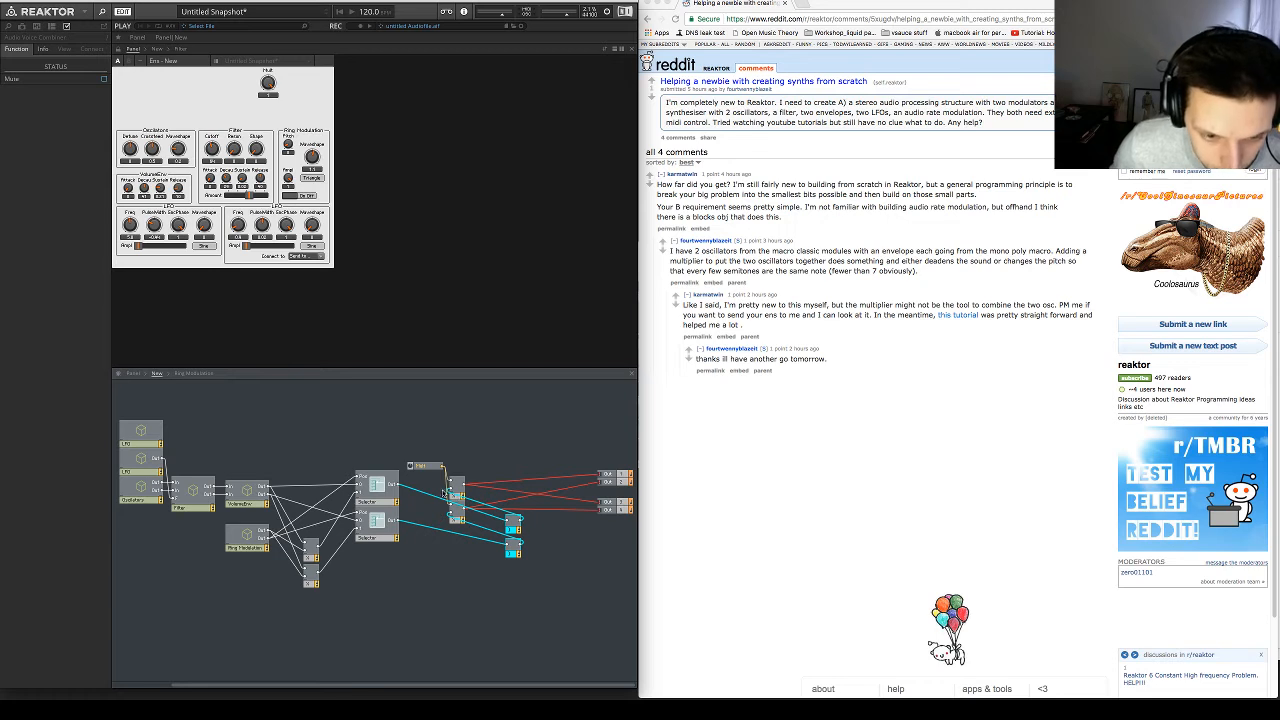
{"action": "left_click_drag", "start_coordinate": [449, 489], "coordinate": [604, 503]}
{"action": "left_click", "coordinate": [519, 563]}
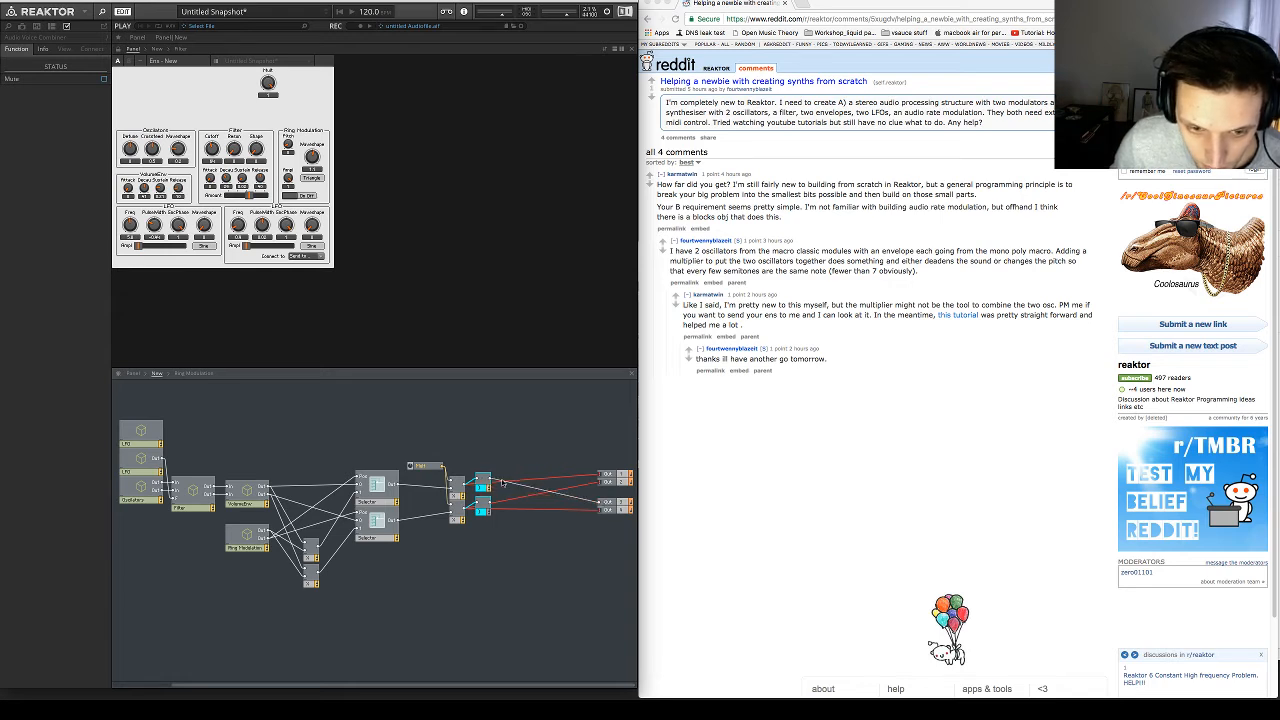
{"action": "left_click_drag", "start_coordinate": [489, 481], "coordinate": [600, 475]}
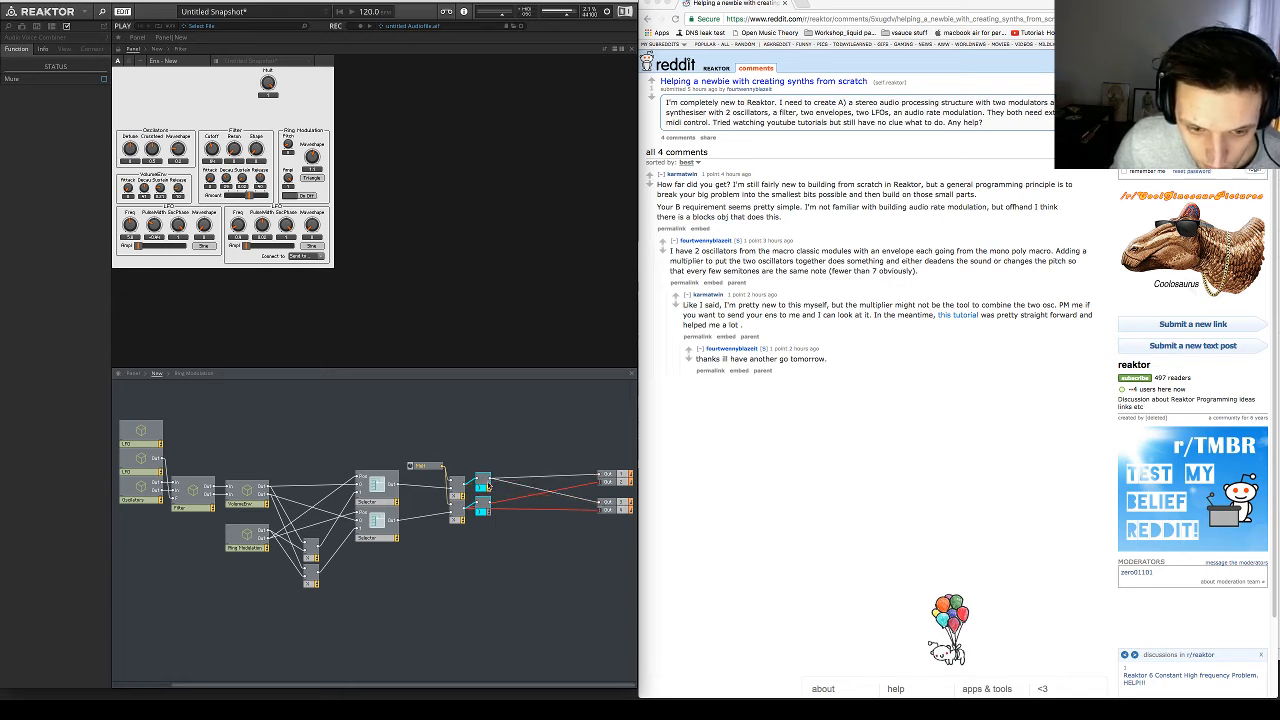
{"action": "left_click_drag", "start_coordinate": [489, 507], "coordinate": [604, 510]}
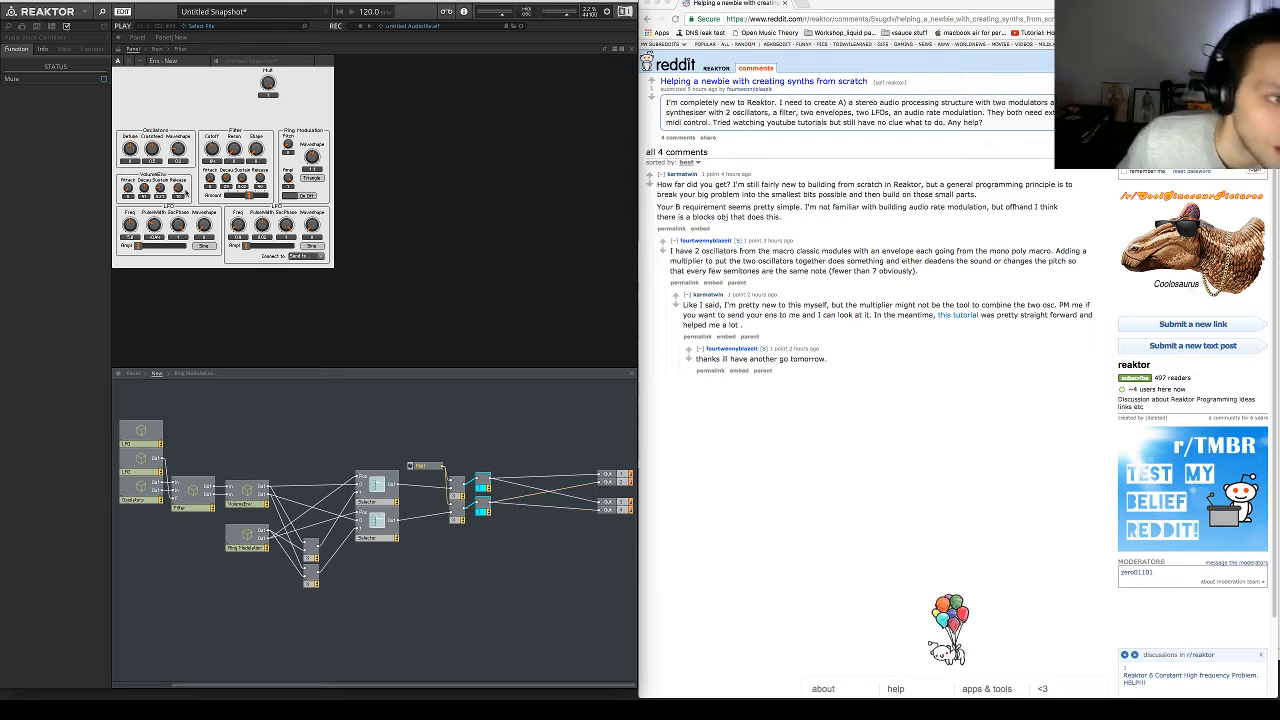
Try the volume envelope's release and lower the master level knob
{"action": "left_click", "coordinate": [180, 189]}
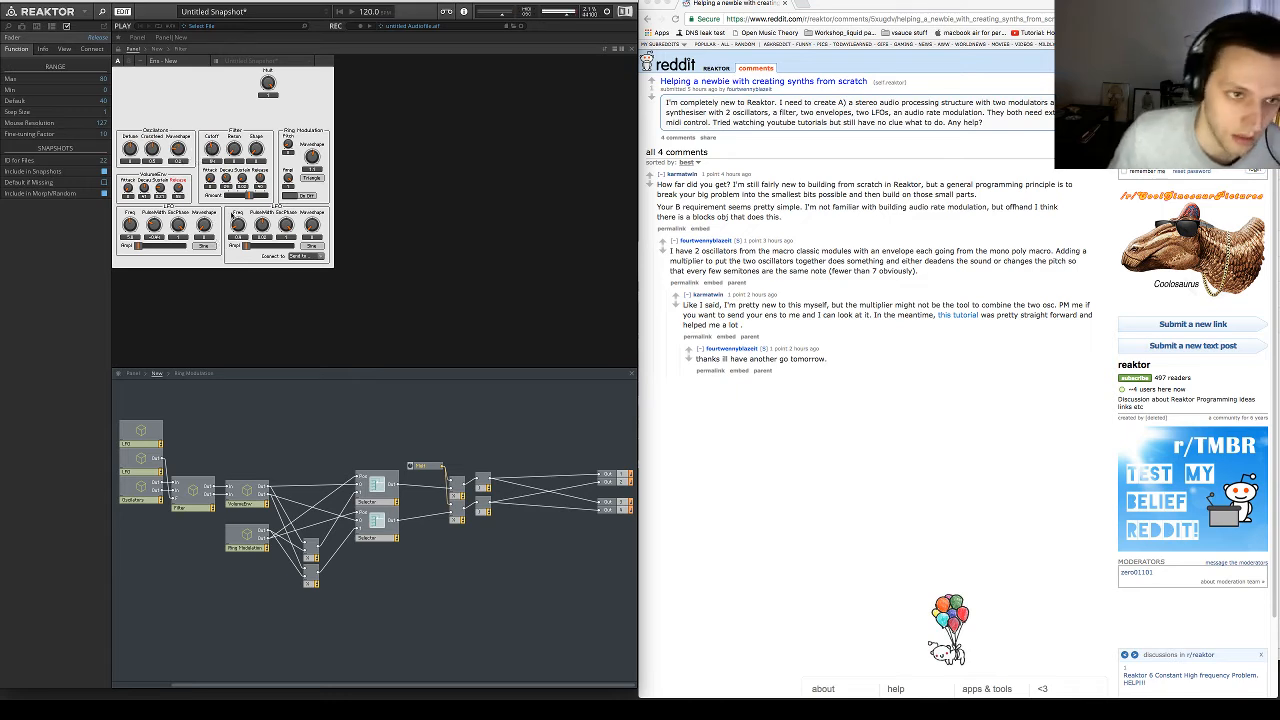
{"action": "left_click", "coordinate": [292, 134]}
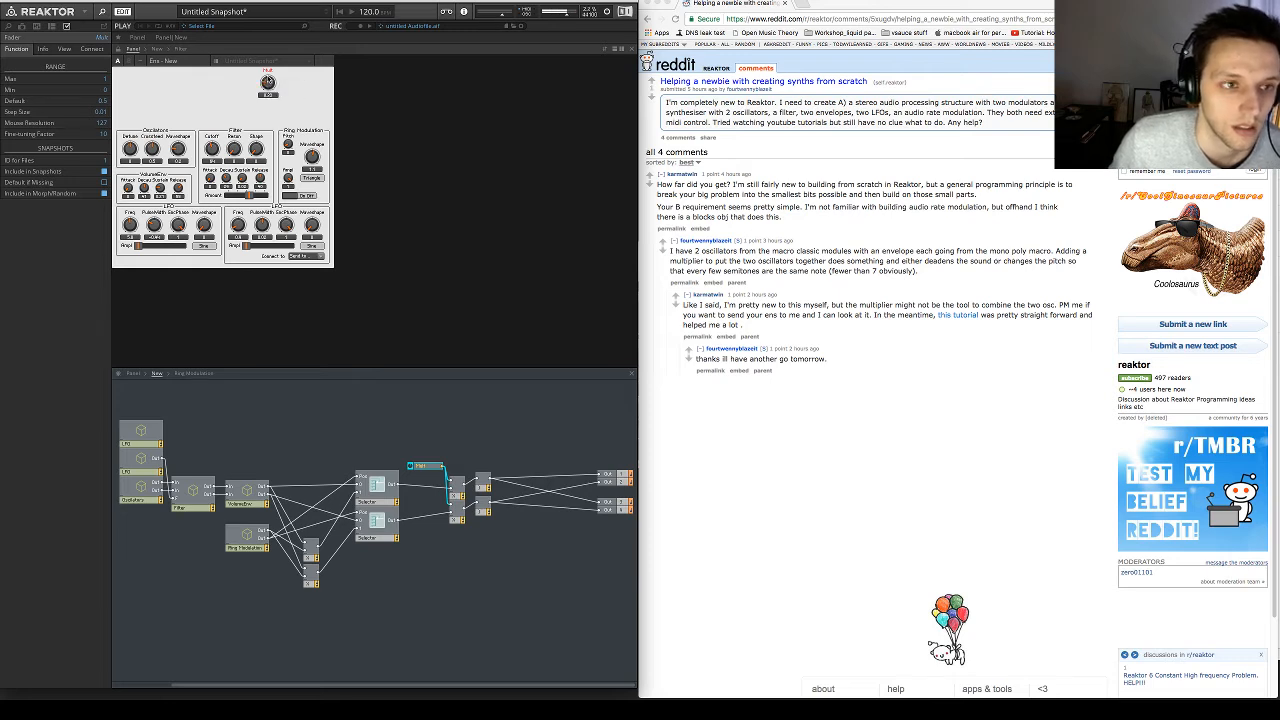
Insert a Voice Info module and place it above the selectors
{"action": "right_click", "coordinate": [407, 410]}
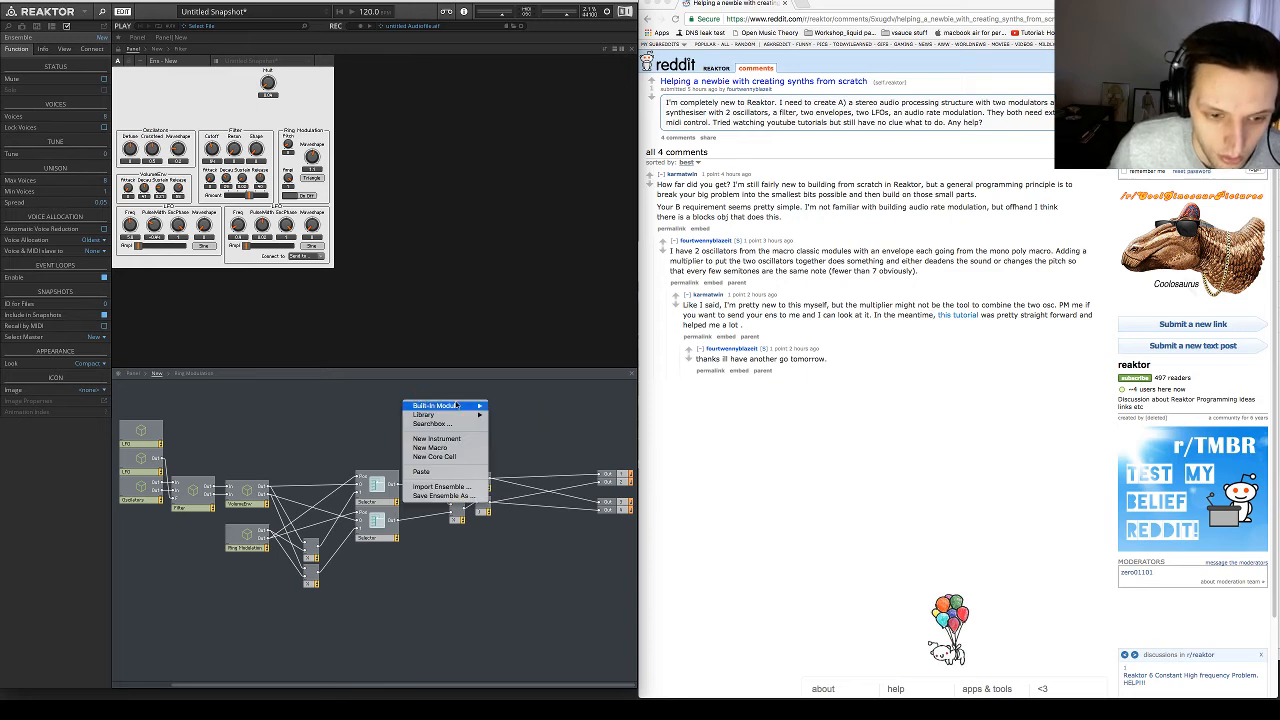
{"action": "mouse_move", "coordinate": [458, 405]}
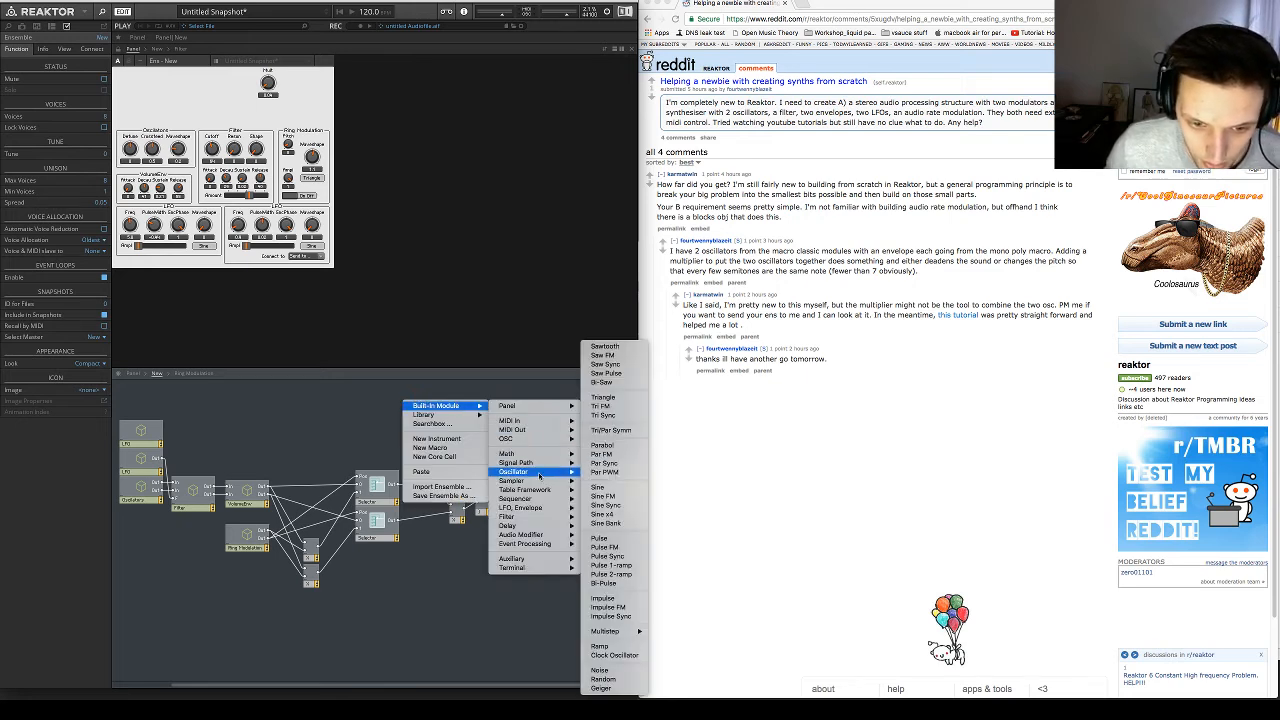
{"action": "mouse_move", "coordinate": [543, 546]}
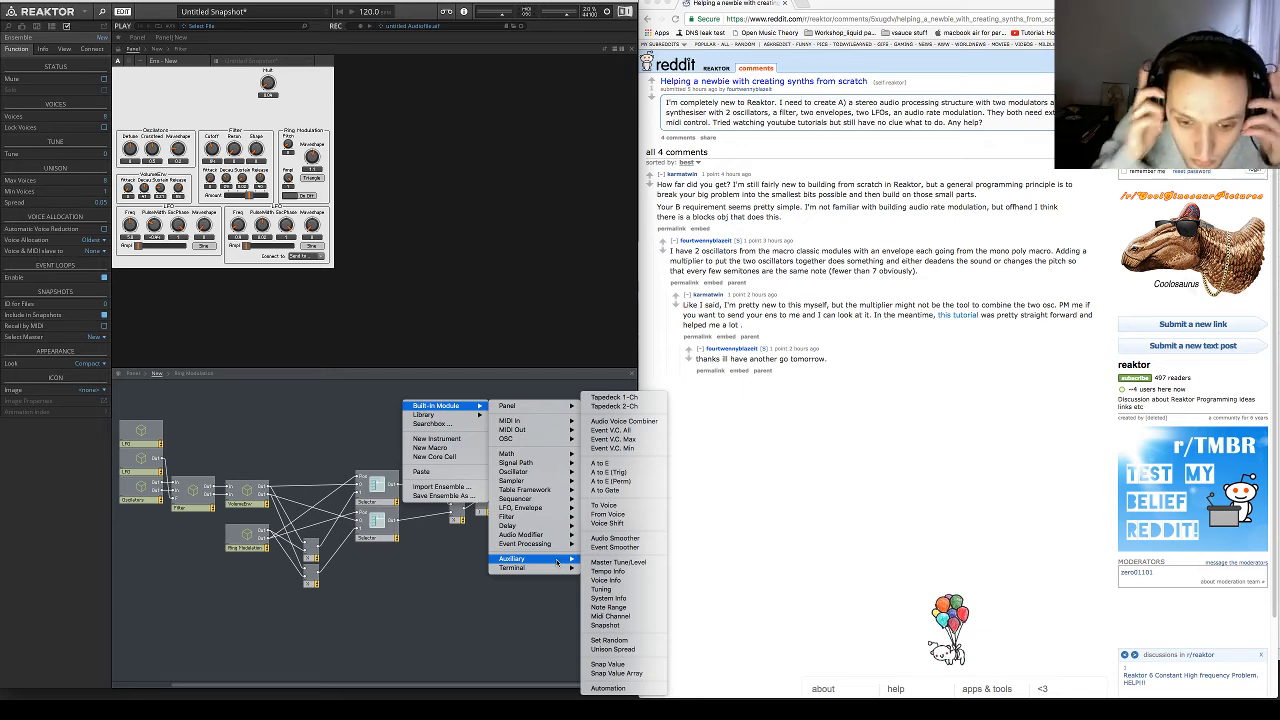
{"action": "left_click", "coordinate": [606, 580]}
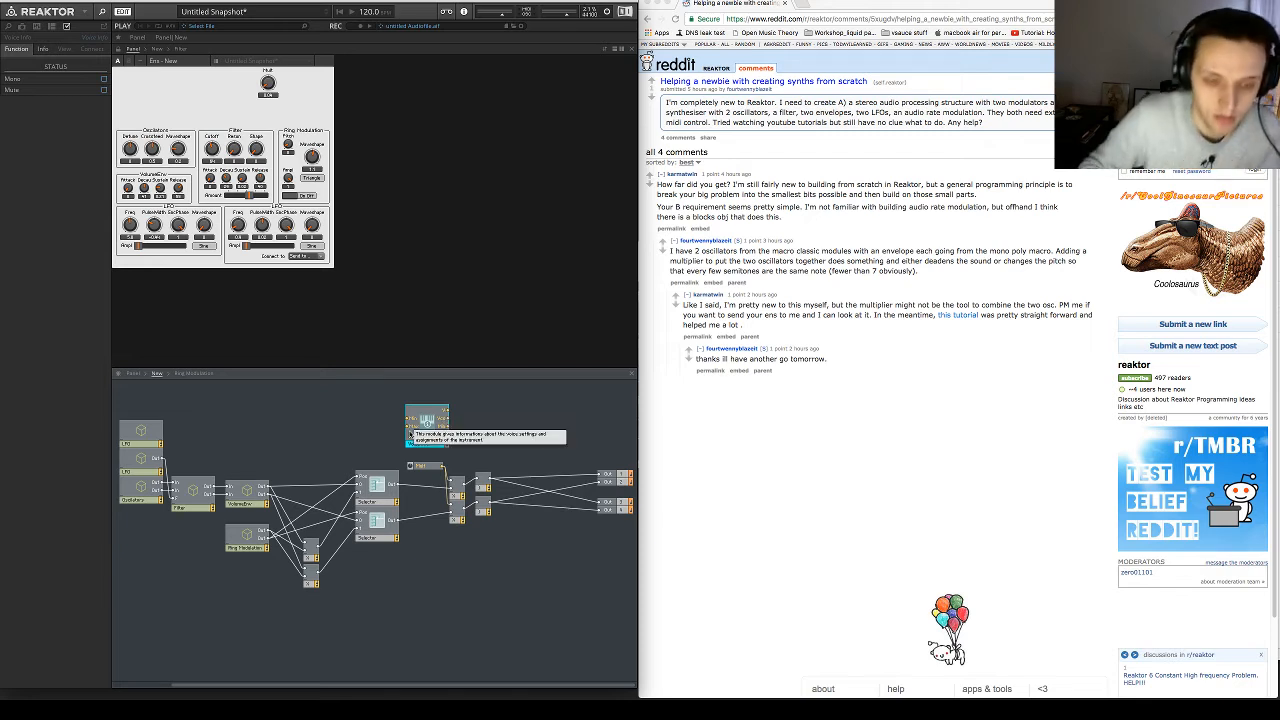
{"action": "left_click_drag", "start_coordinate": [423, 434], "coordinate": [355, 427]}
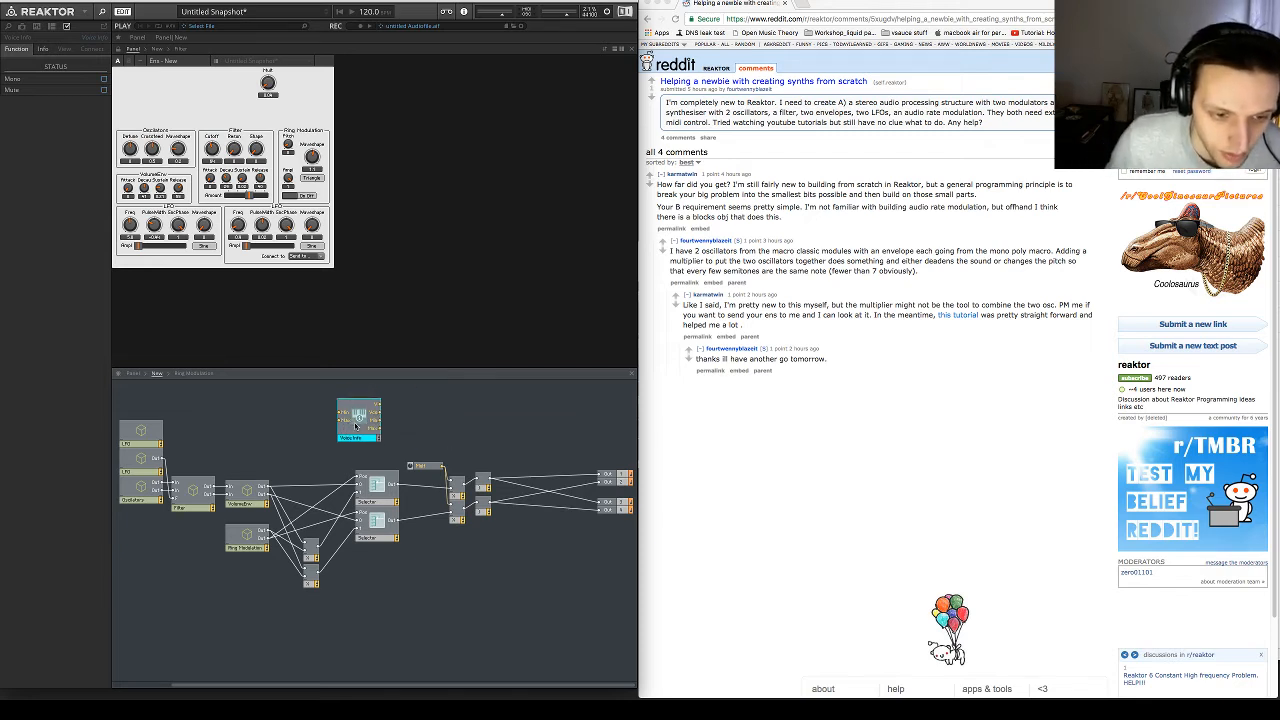
Rearrange the level control and output multipliers to make room, and insert a Divide module after the upper selector
{"action": "left_click", "coordinate": [432, 471]}
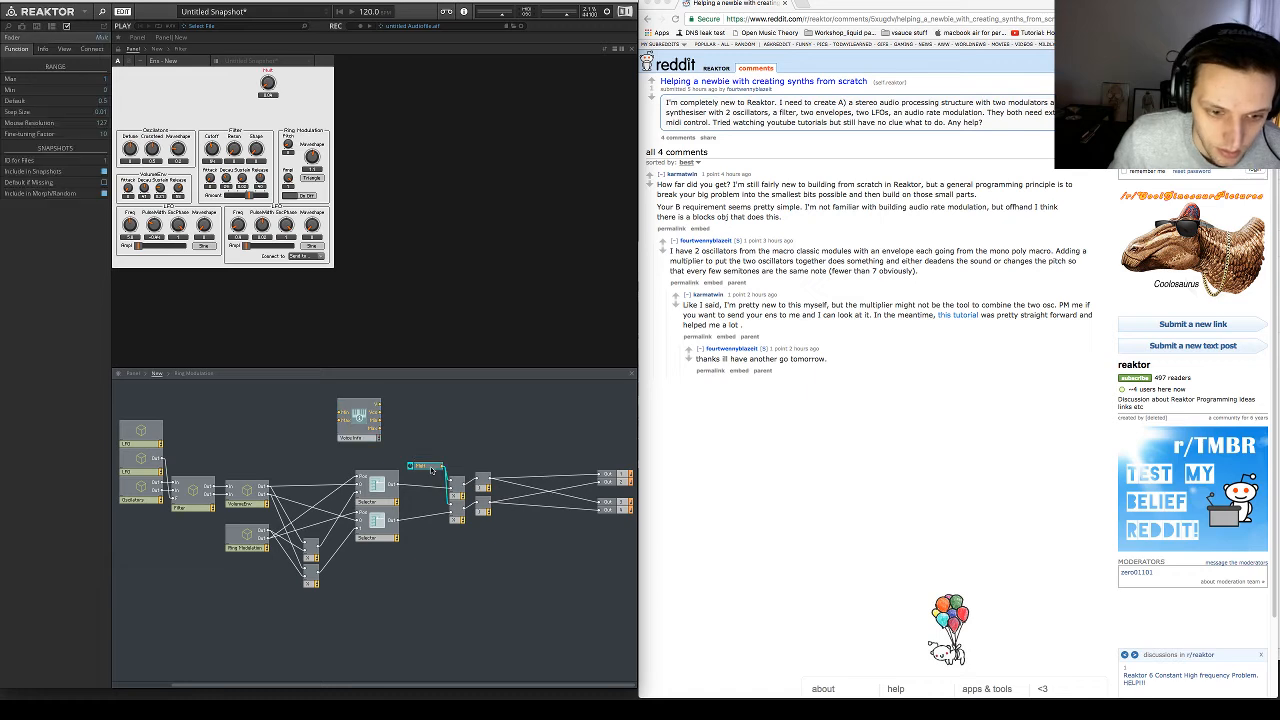
{"action": "left_click_drag", "start_coordinate": [432, 471], "coordinate": [460, 532]}
{"action": "mouse_move", "coordinate": [460, 522]}
{"action": "left_mouse_down"}
{"action": "mouse_move", "coordinate": [449, 522]}
{"action": "mouse_move", "coordinate": [466, 520]}
{"action": "left_mouse_up"}
{"action": "left_click", "coordinate": [425, 429]}
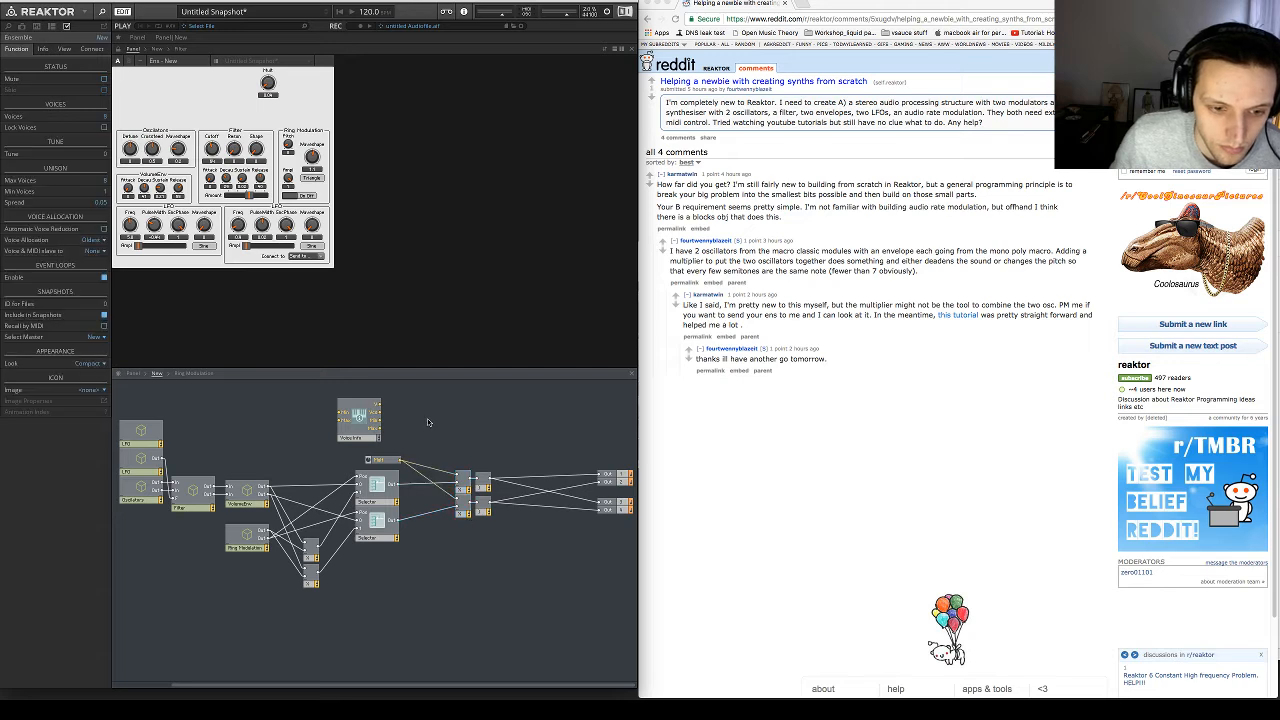
{"action": "right_click", "coordinate": [423, 432]}
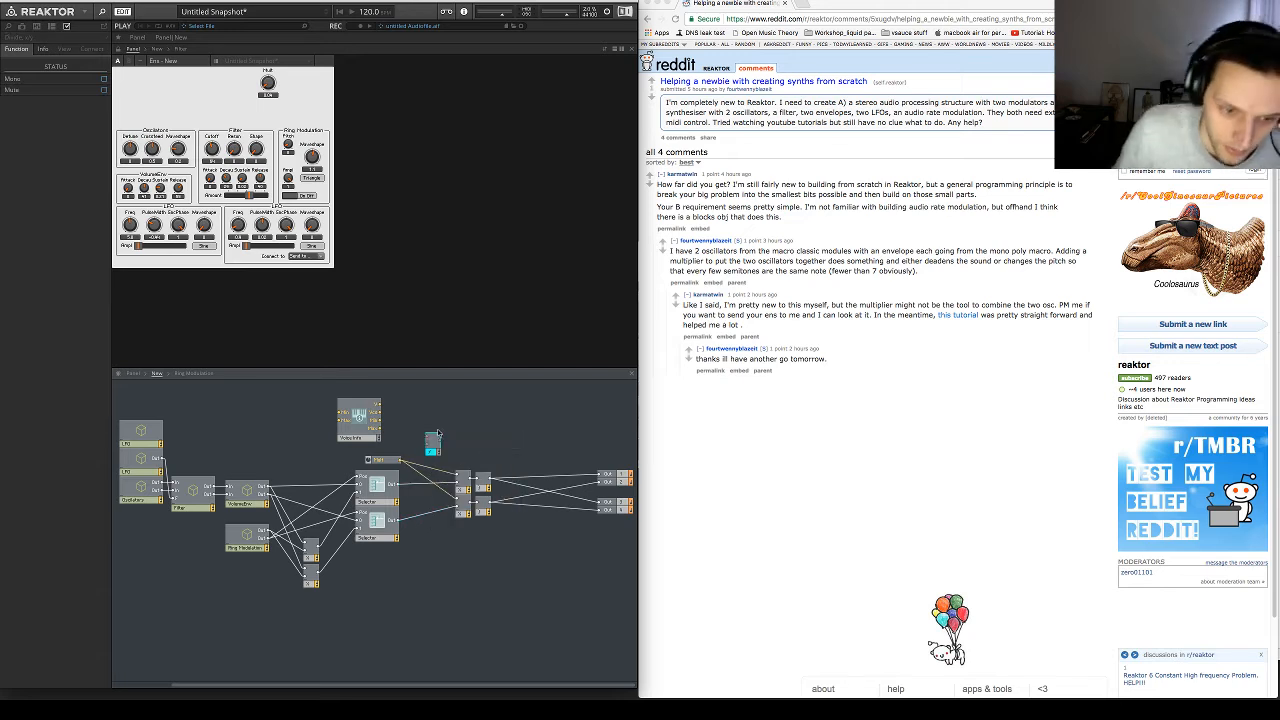
{"action": "left_click", "coordinate": [438, 457]}
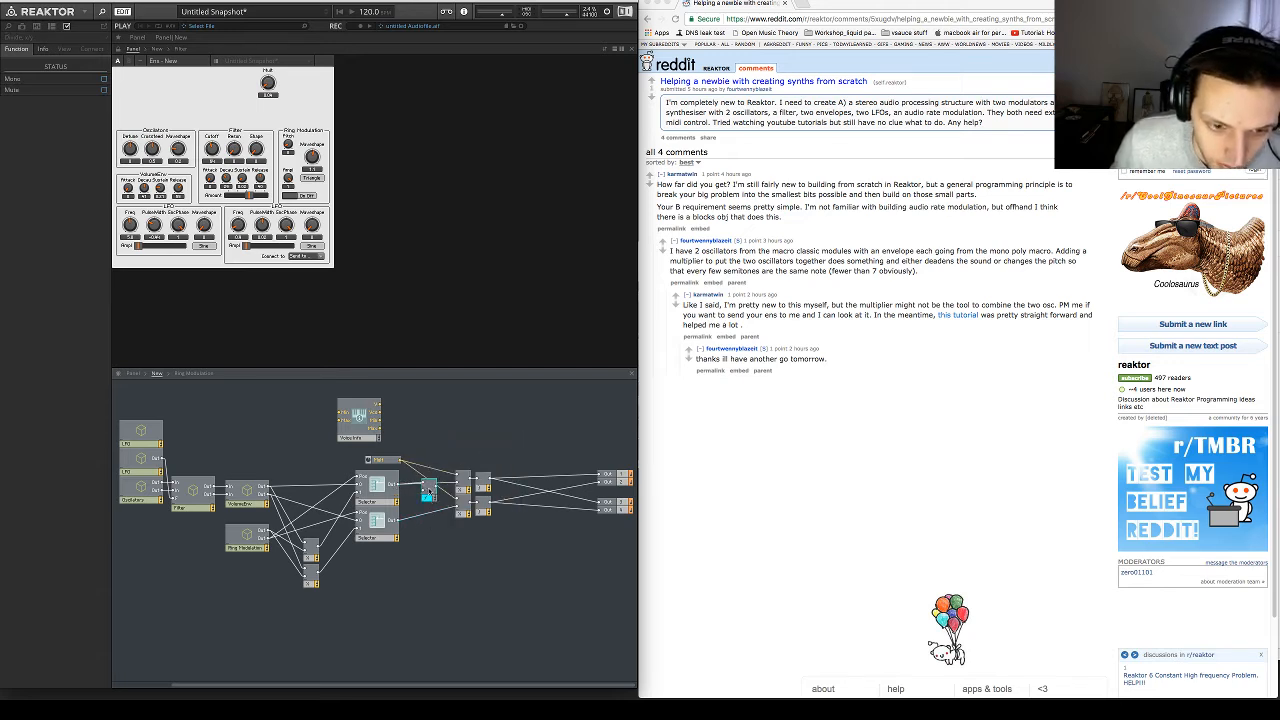
Add an Audio Smoother fed by Voice Info, wire it to the divider, and duplicate the divider for the lower channel
{"action": "double_click", "coordinate": [417, 421]}
{"action": "type", "text": "audi"}
{"action": "key", "text": "Return"}
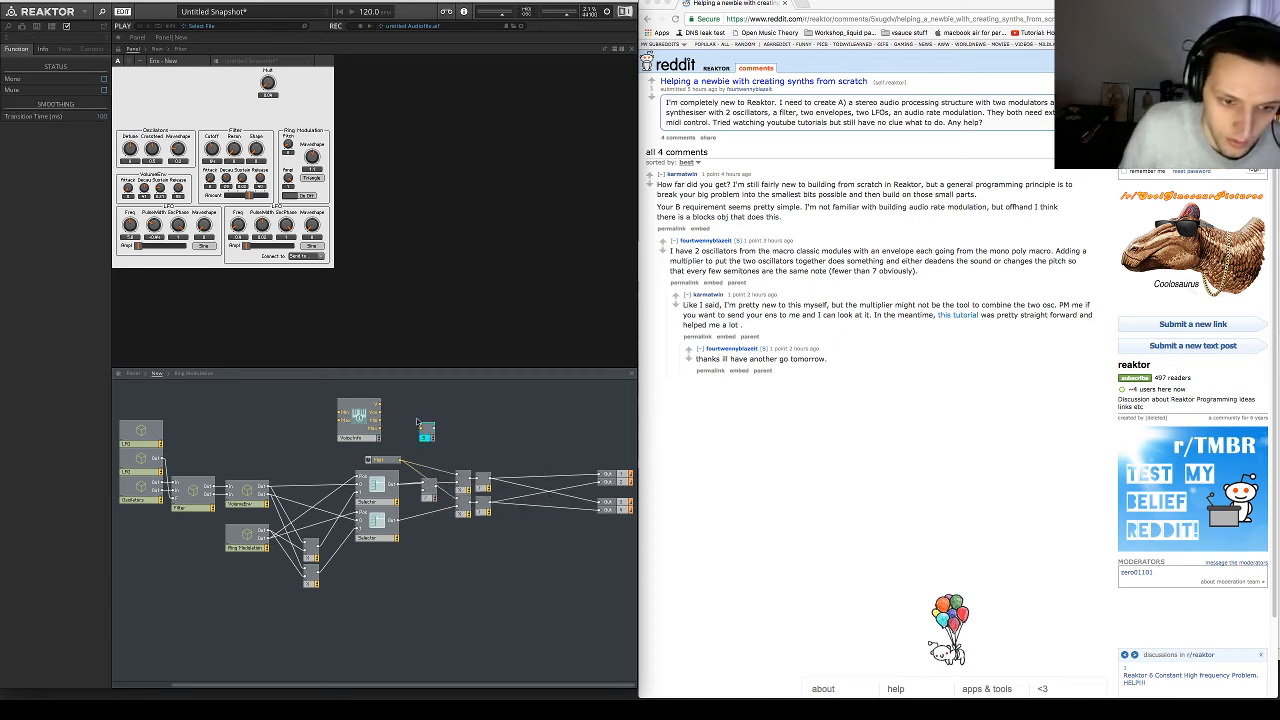
{"action": "left_click_drag", "start_coordinate": [380, 412], "coordinate": [423, 490]}
{"action": "left_click_drag", "start_coordinate": [412, 426], "coordinate": [418, 526]}
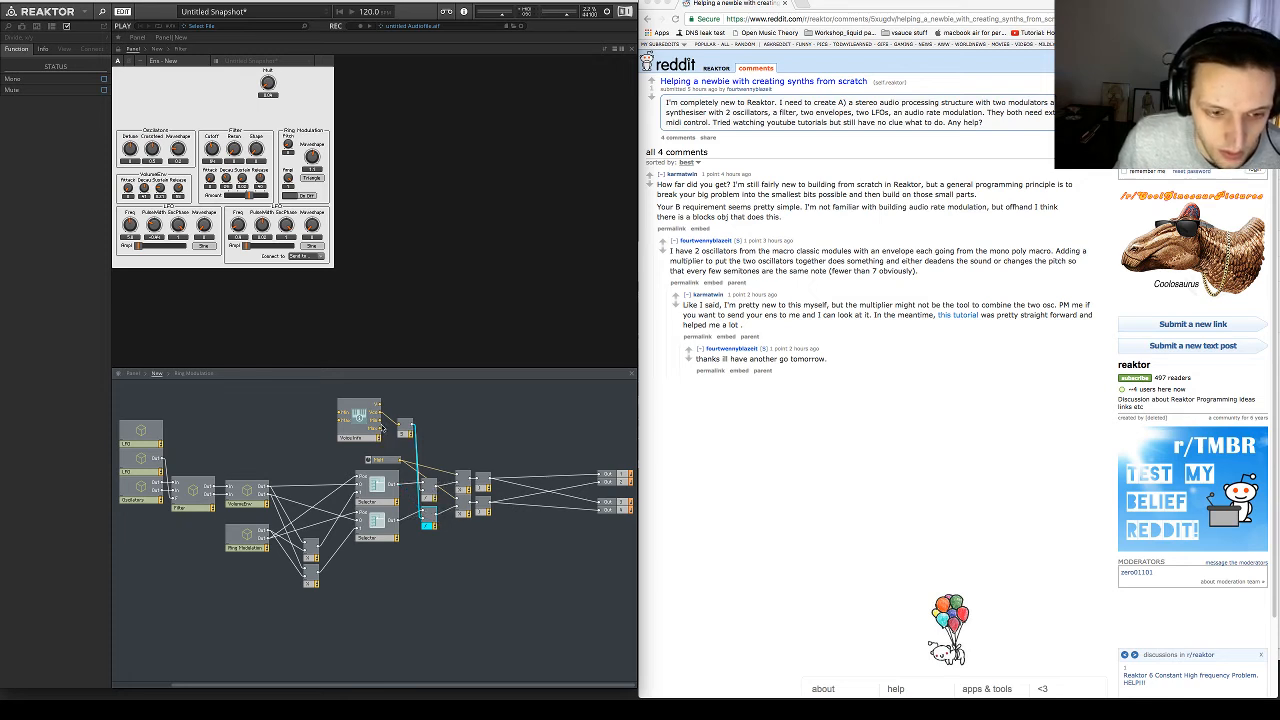
Raise the Mult level knob to 1 and adjust the volume envelope's Release
{"action": "left_click", "coordinate": [272, 92]}
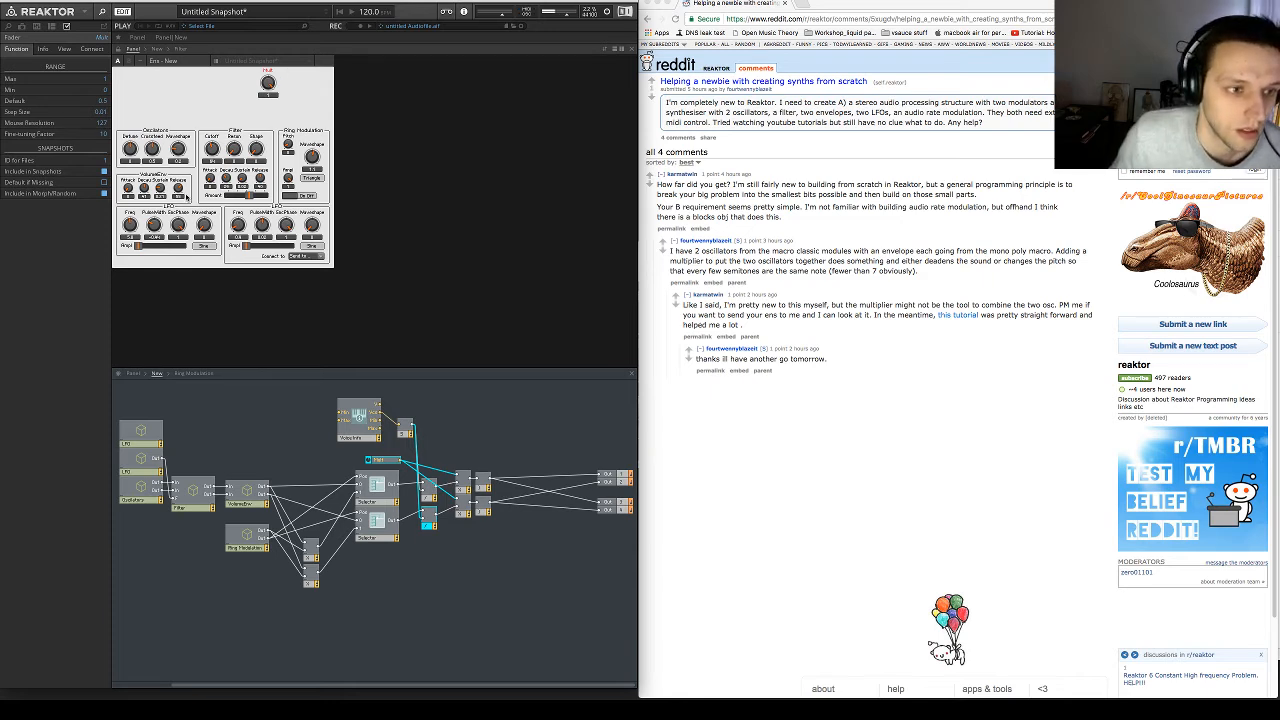
{"action": "left_click", "coordinate": [178, 188]}
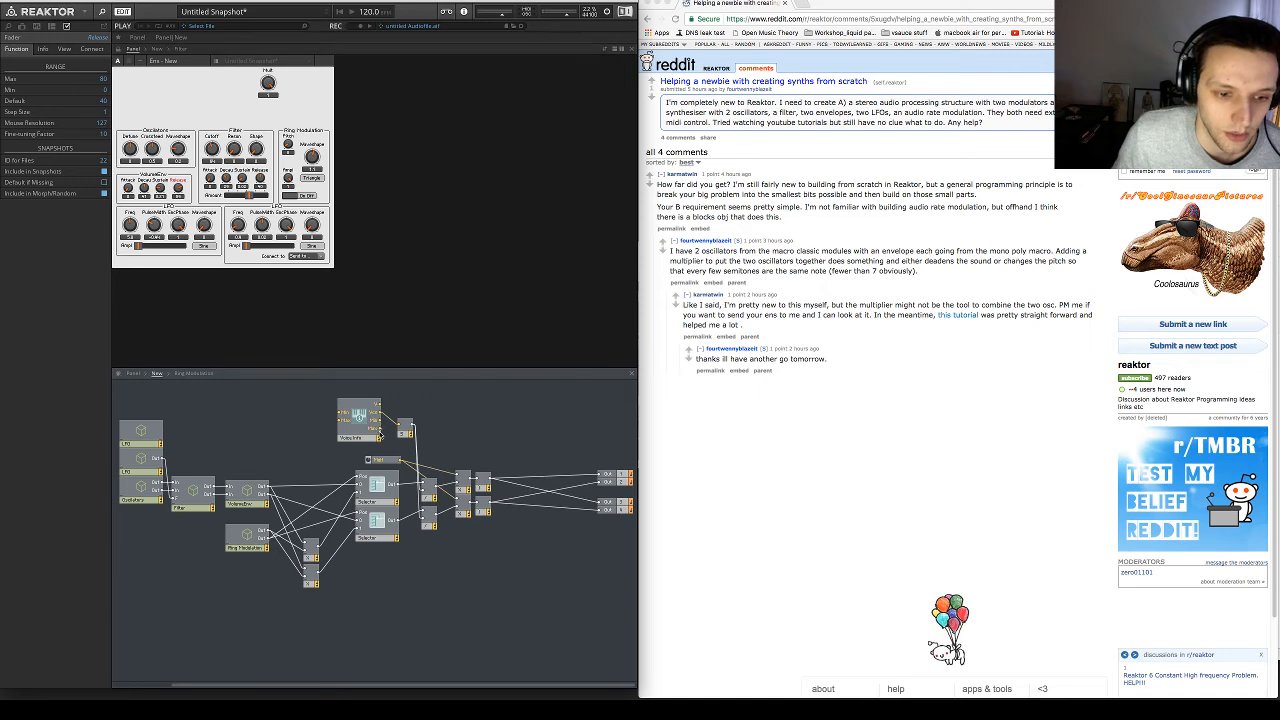
{"action": "left_click", "coordinate": [376, 432]}
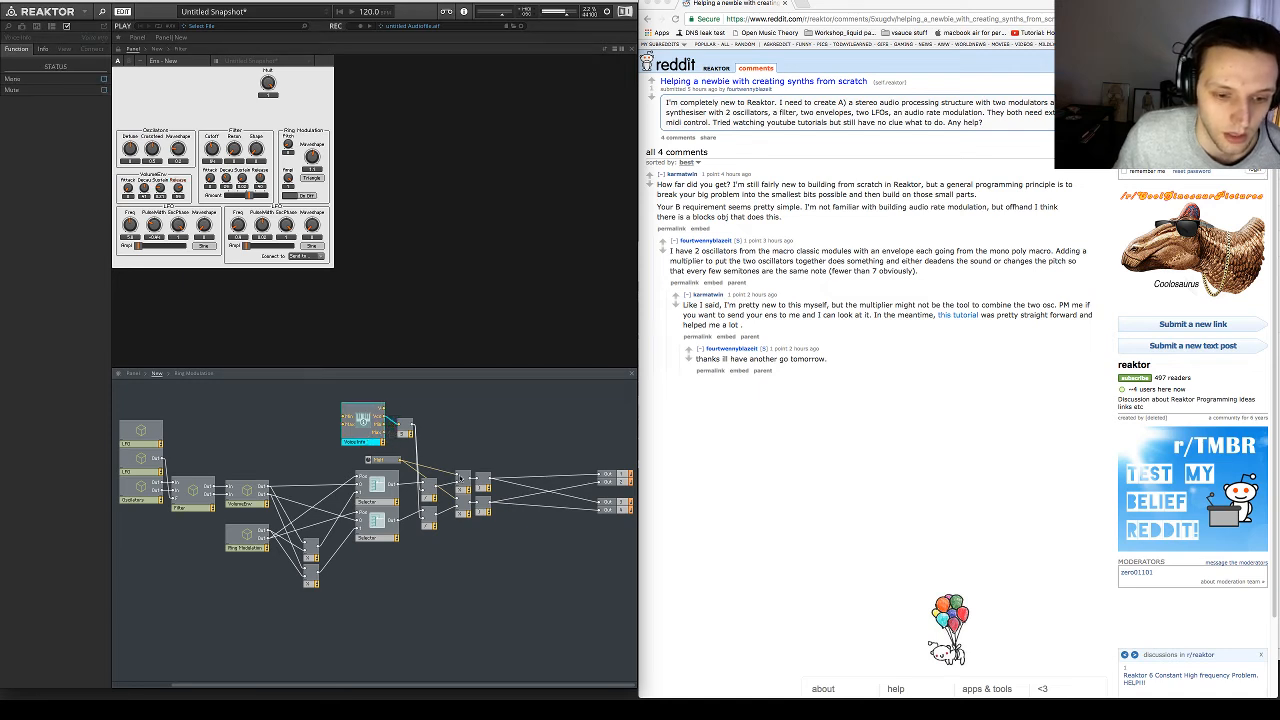
{"action": "left_click", "coordinate": [202, 103]}
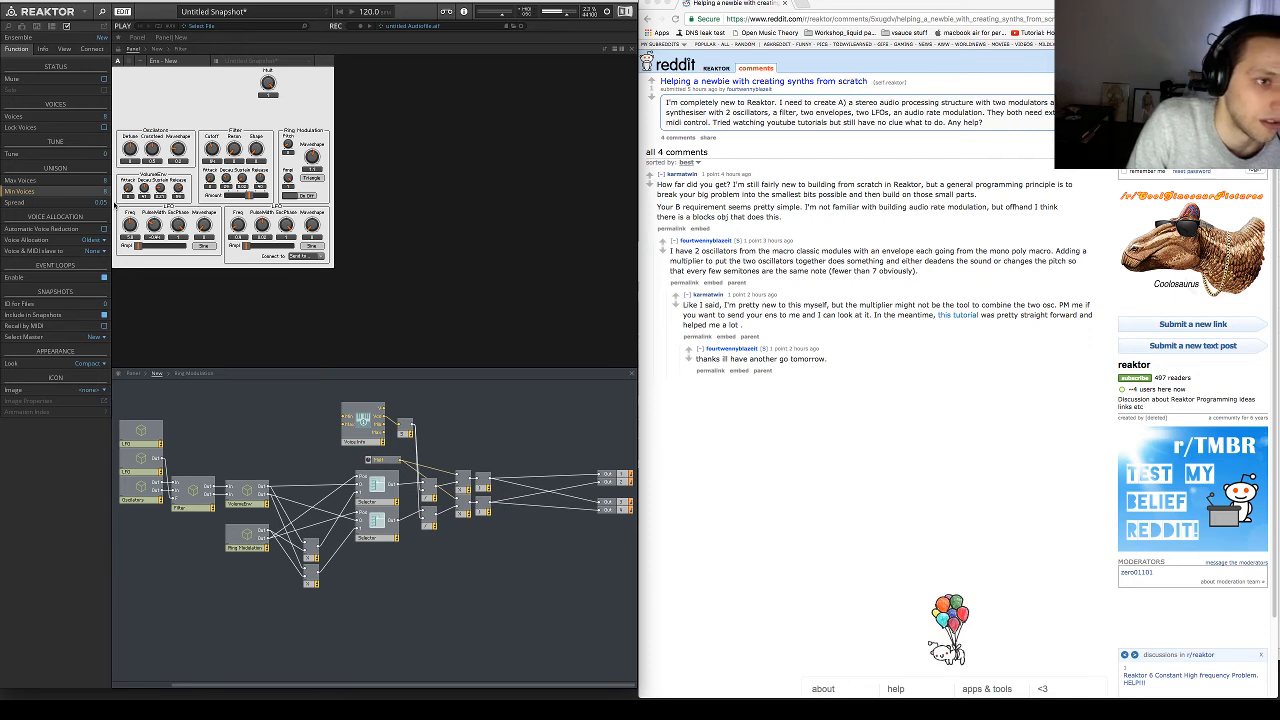
Adjust the oscillators' Detune, Crossfade and Waveshape knobs to try out the sound
{"action": "left_click", "coordinate": [131, 147]}
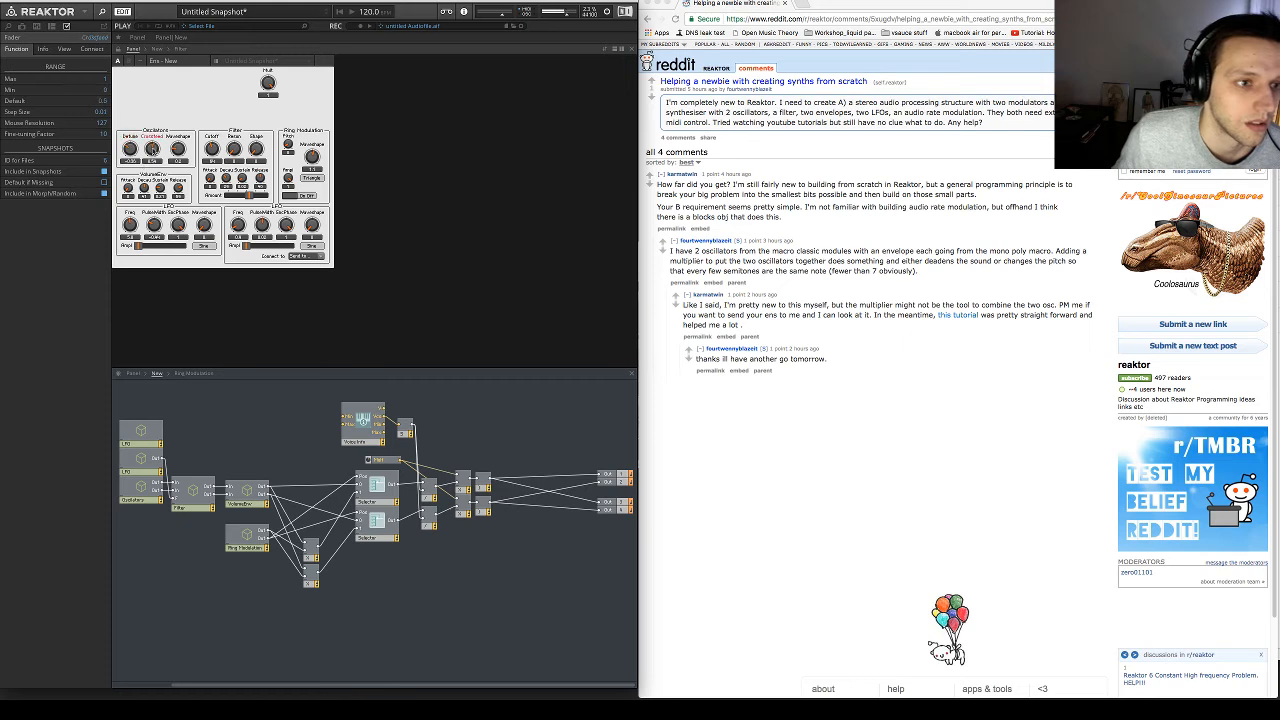
{"action": "left_click", "coordinate": [153, 138]}
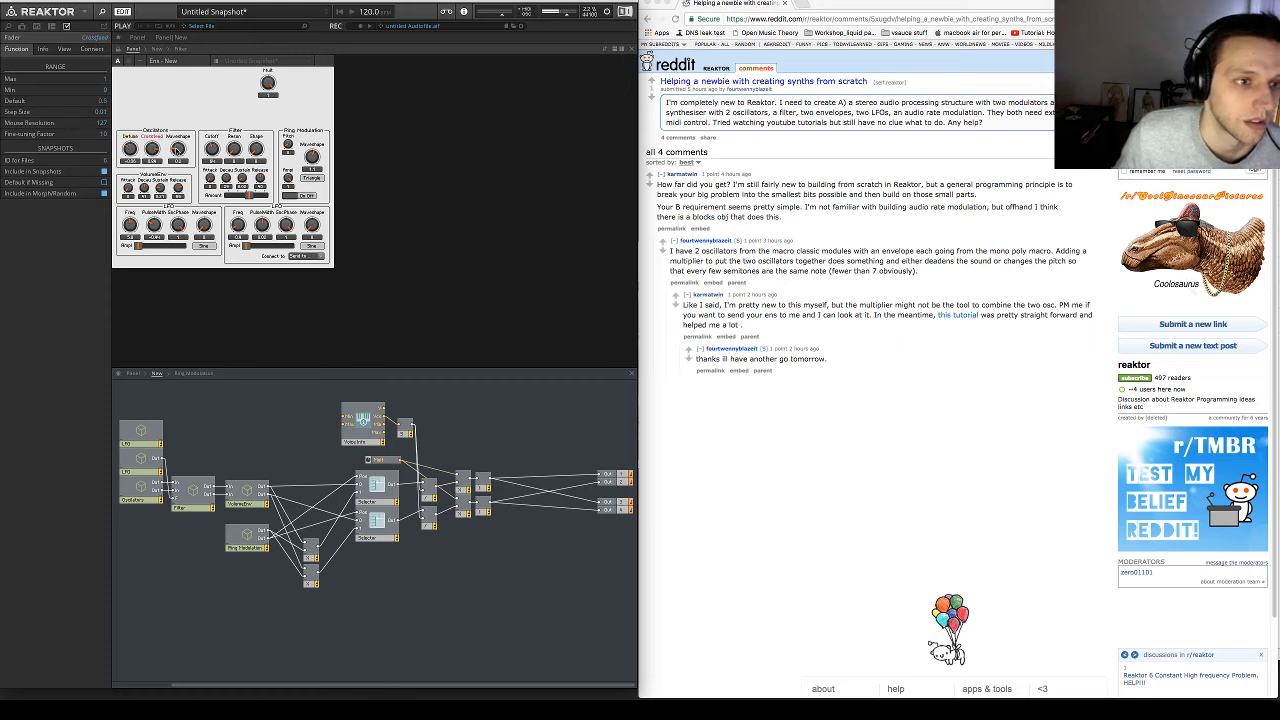
{"action": "left_click", "coordinate": [177, 148]}
Adjust the filter's Cutoff, envelope Amount, Decay, Sustain and Release while testing the sound
{"action": "left_click", "coordinate": [219, 151]}
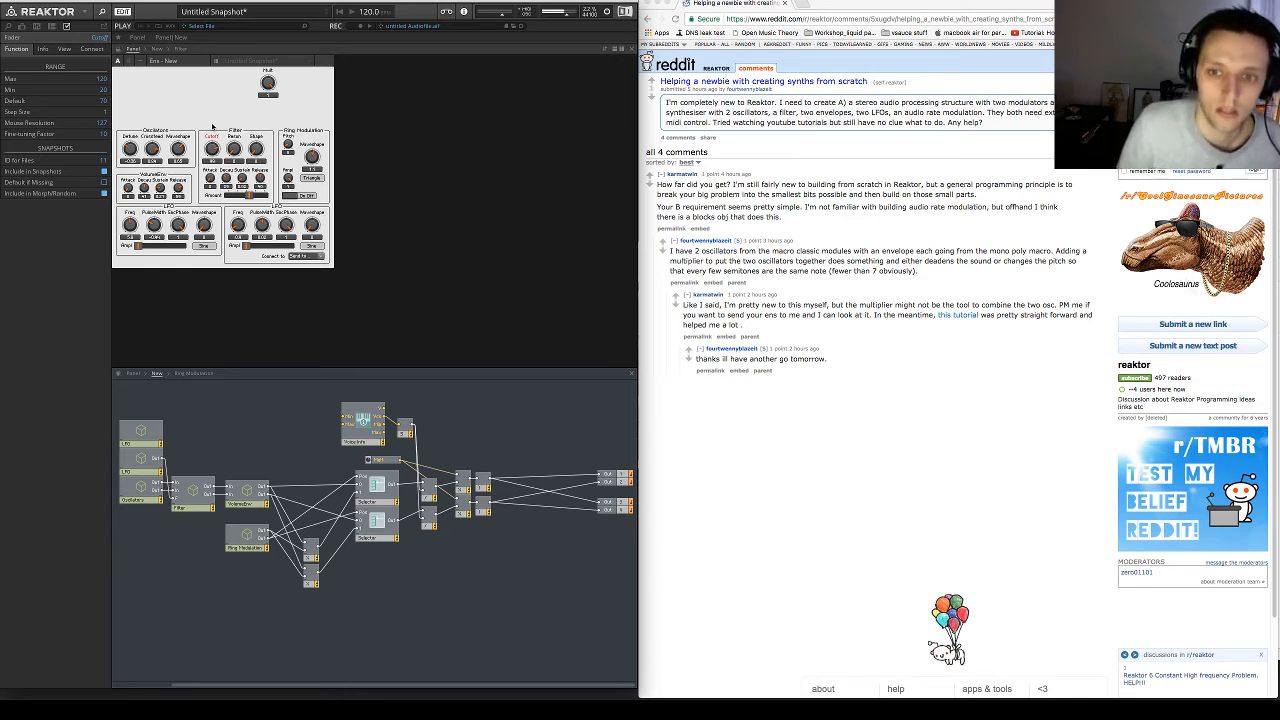
{"action": "left_click", "coordinate": [180, 189]}
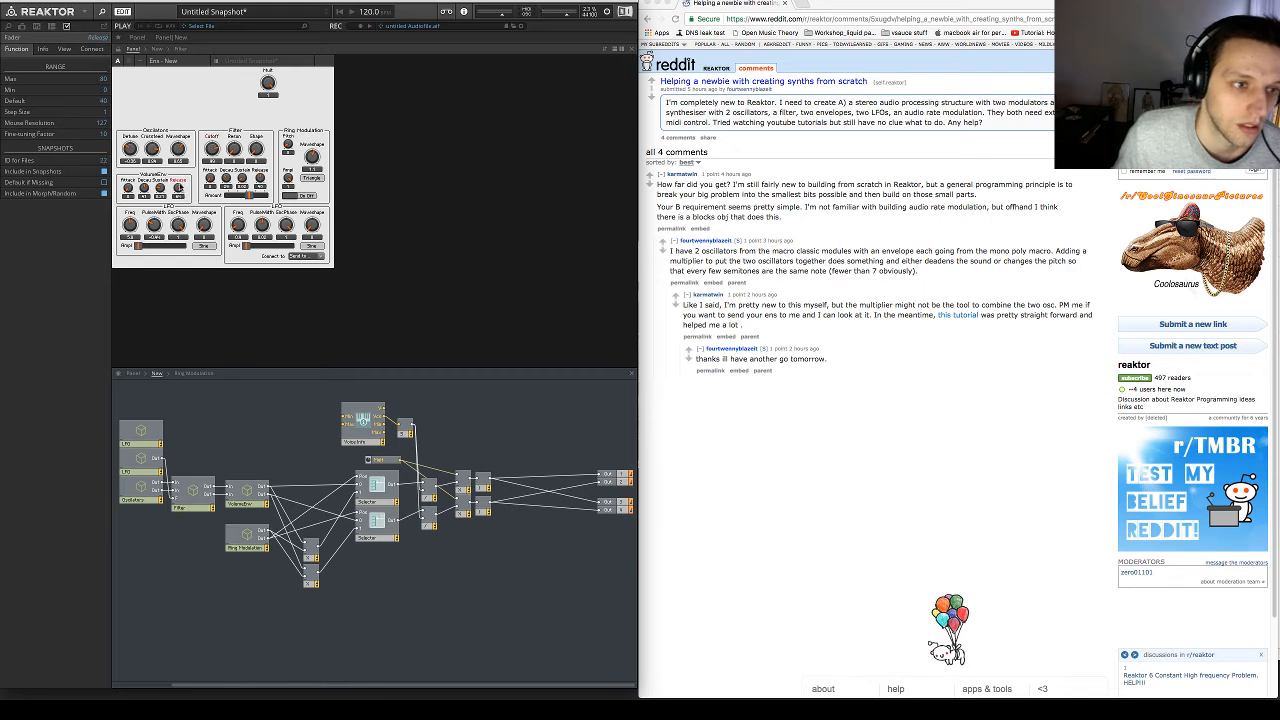
{"action": "left_click", "coordinate": [215, 153]}
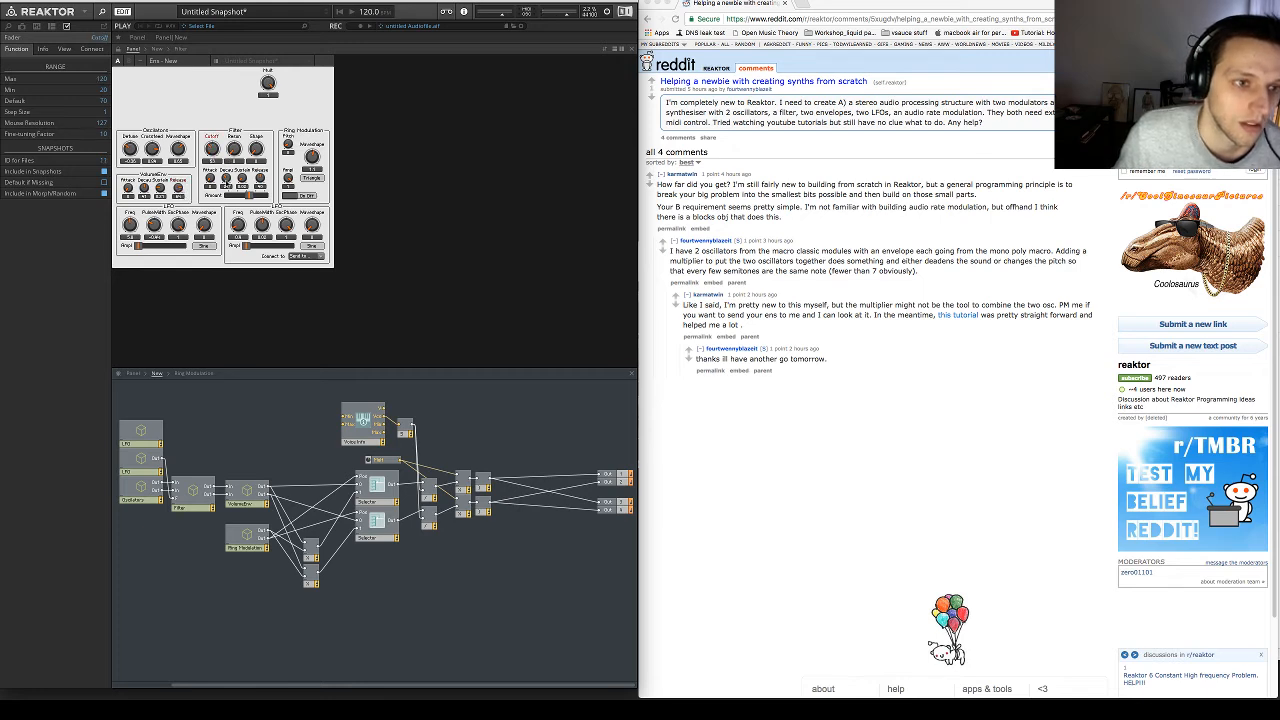
{"action": "left_click", "coordinate": [251, 196]}
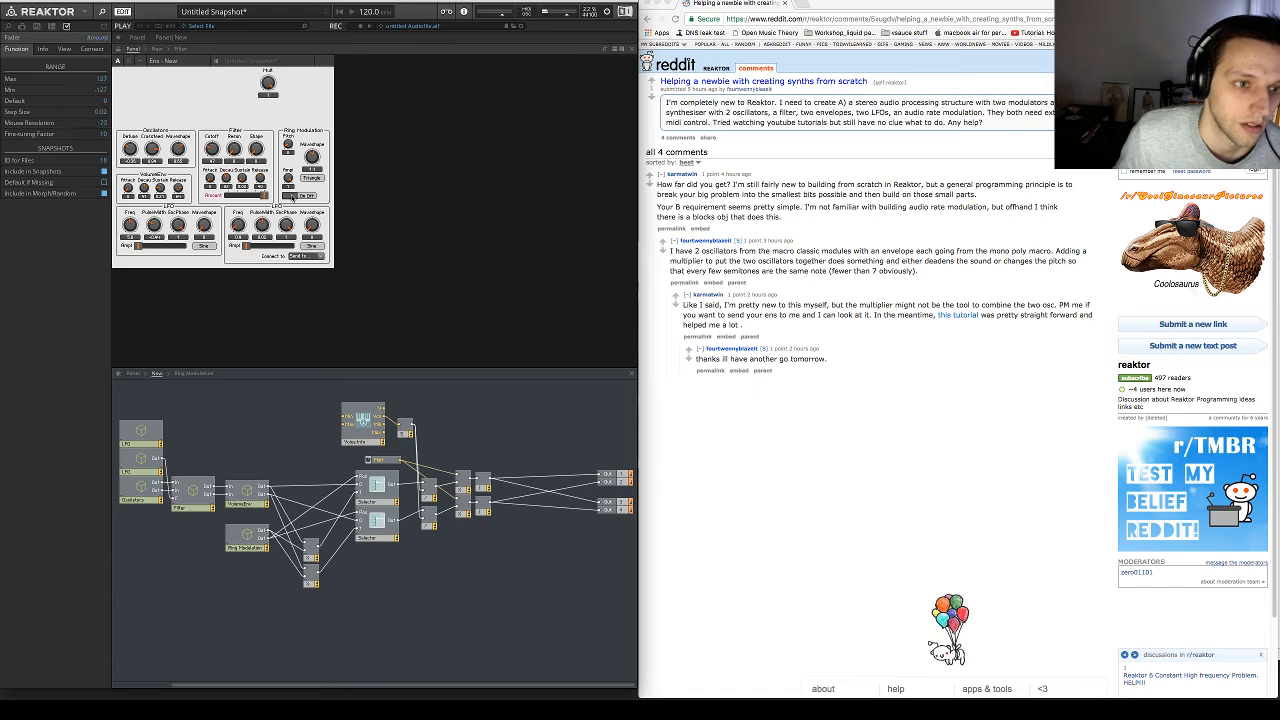
{"action": "left_click", "coordinate": [228, 177]}
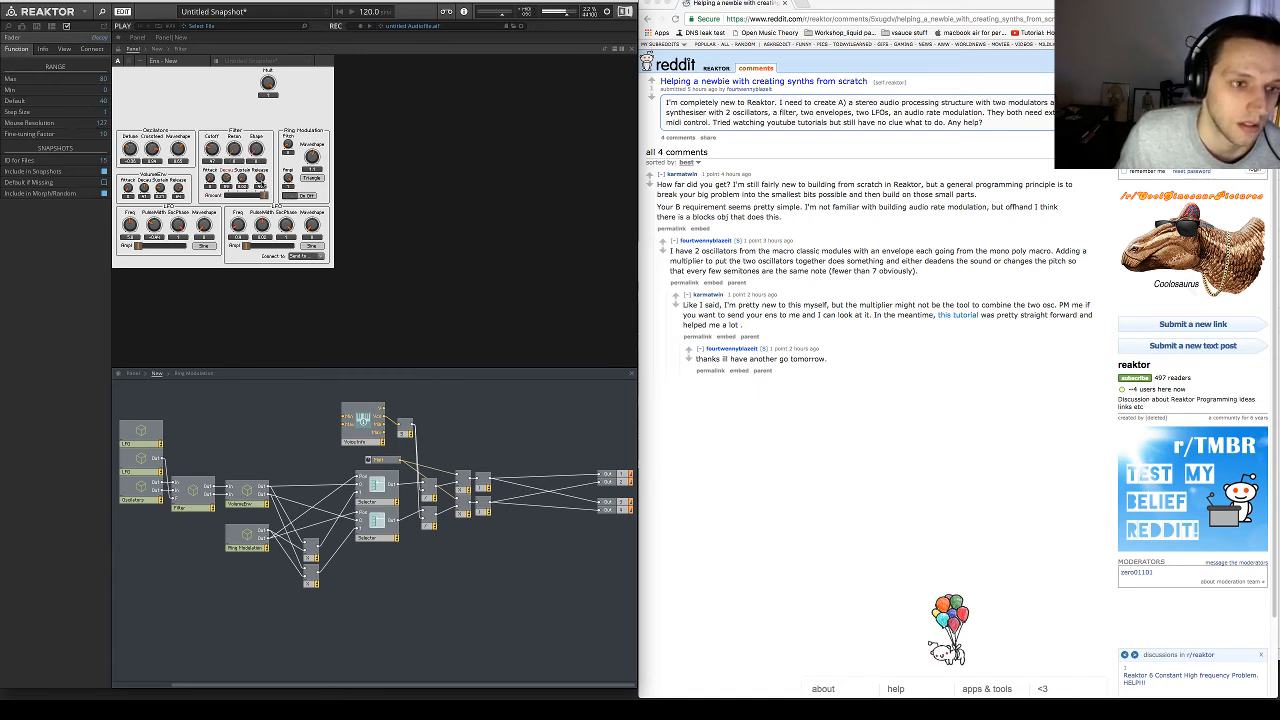
{"action": "left_click", "coordinate": [246, 180]}
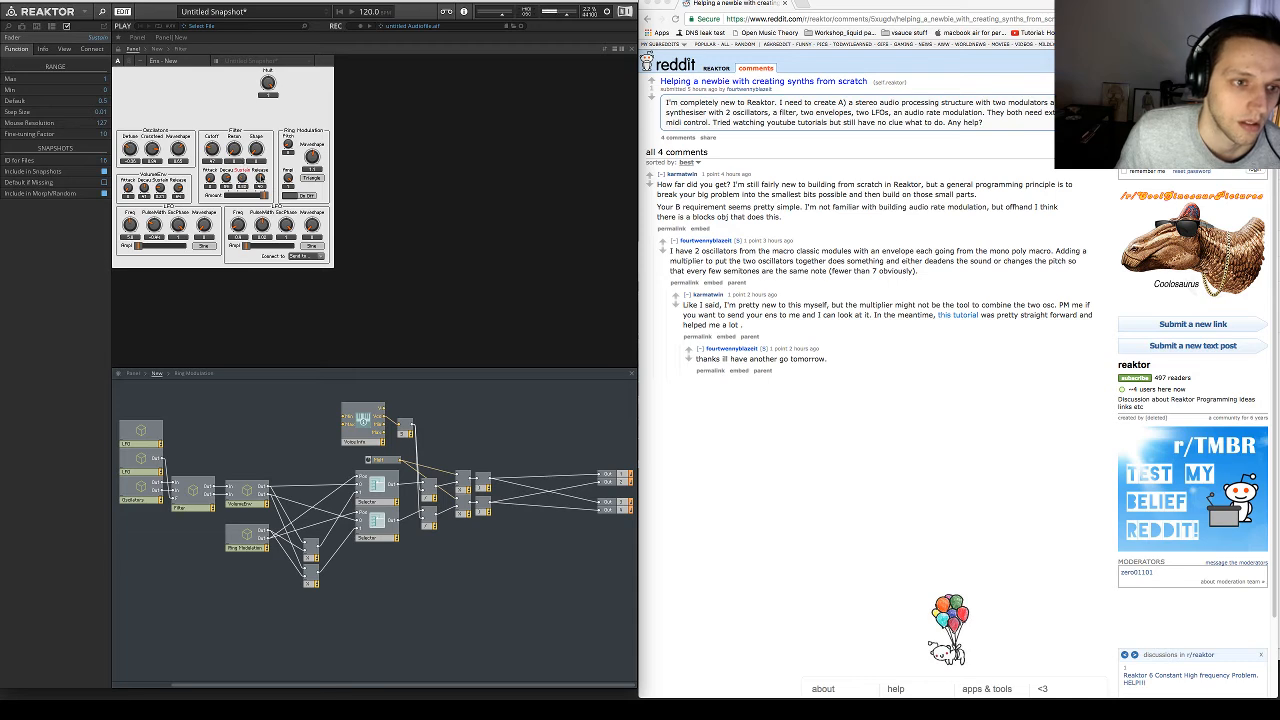
{"action": "left_click", "coordinate": [256, 164]}
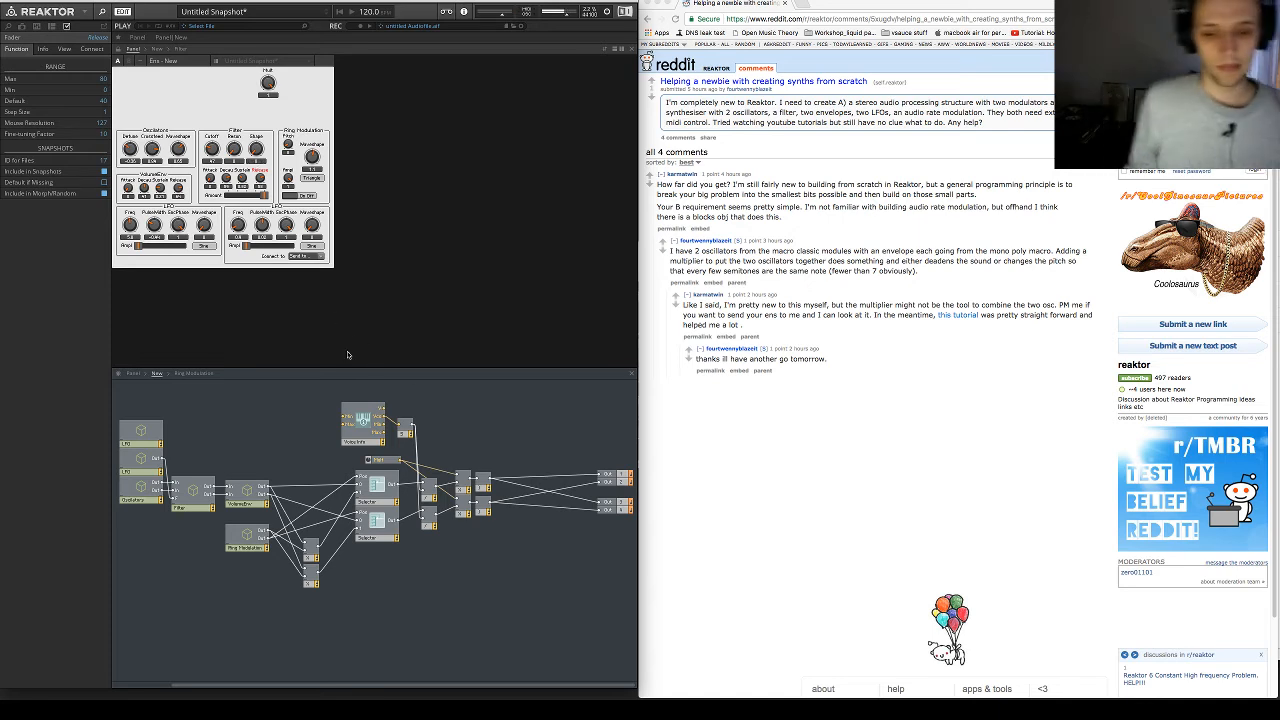
Move Voice Info closer to its Audio Smoother and tidy the two LFO macros stacked above Oscillators
{"action": "left_click_drag", "start_coordinate": [374, 433], "coordinate": [382, 433]}
{"action": "left_click", "coordinate": [428, 419]}
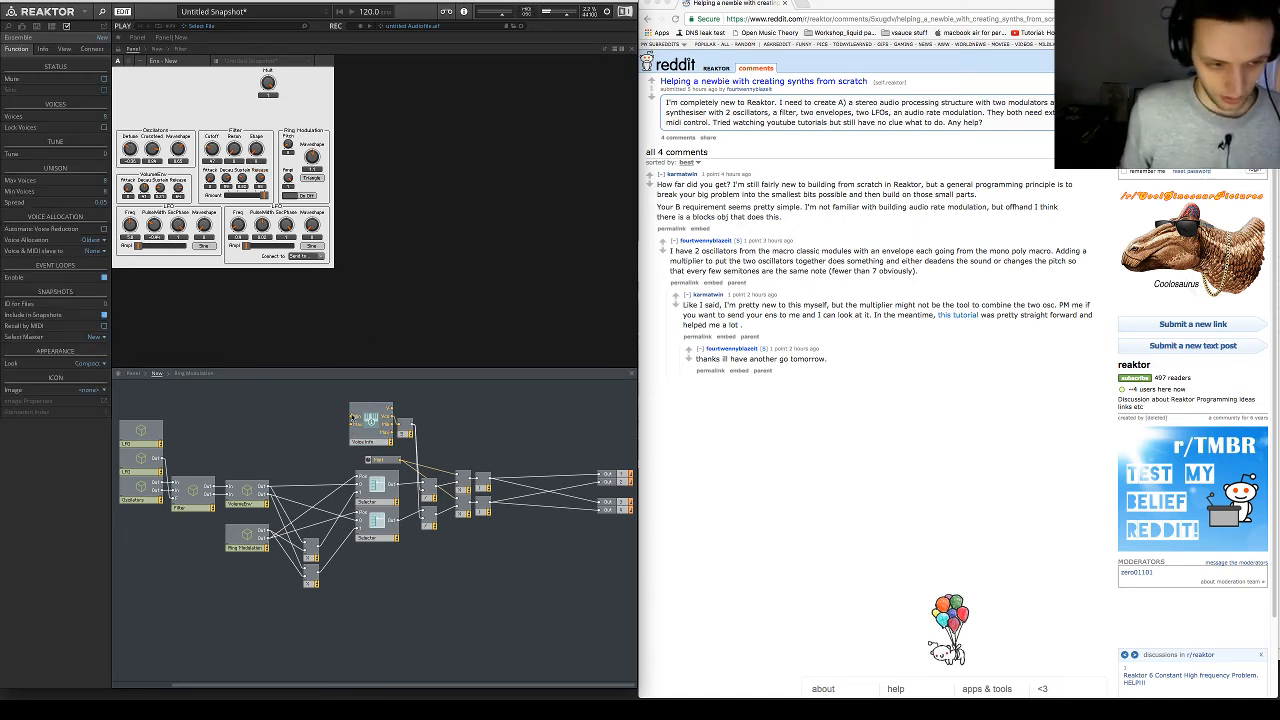
{"action": "left_click", "coordinate": [150, 432]}
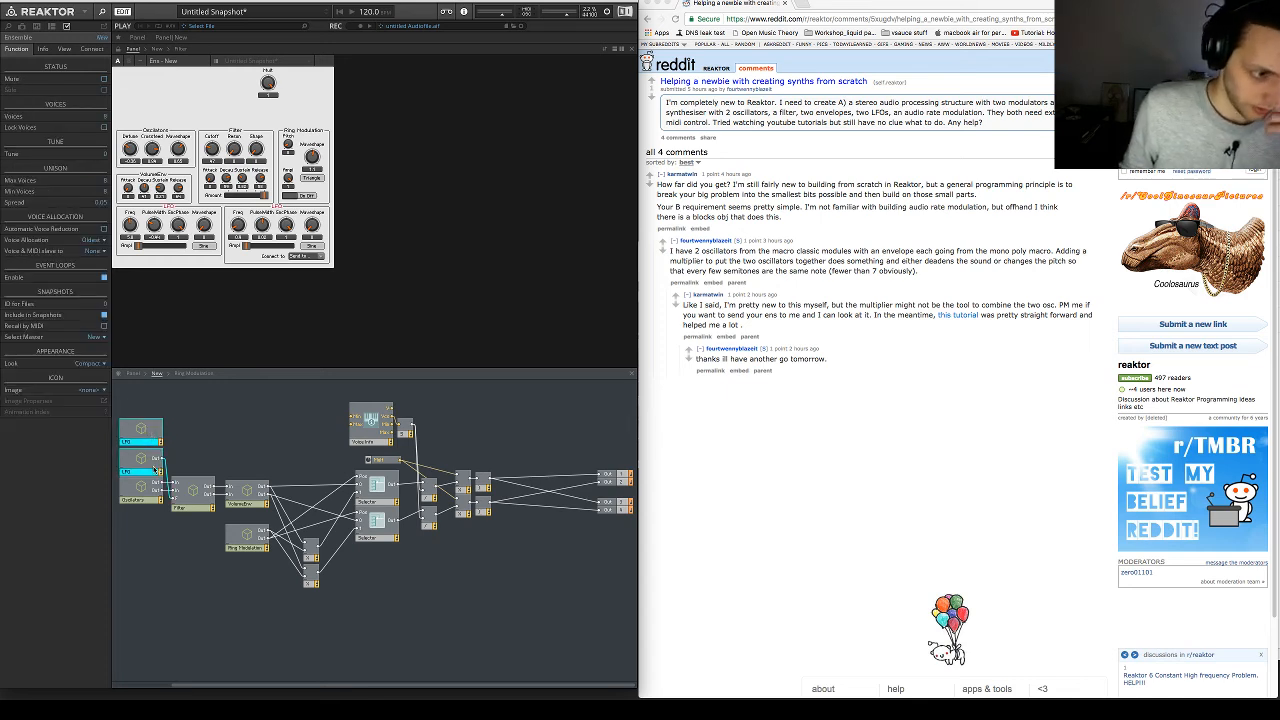
{"action": "left_click", "coordinate": [153, 462], "text": "shift"}
{"action": "left_click_drag", "start_coordinate": [151, 402], "coordinate": [148, 478]}
{"action": "left_click_drag", "start_coordinate": [146, 411], "coordinate": [143, 466]}
{"action": "key", "text": "Down"}
{"action": "left_click", "coordinate": [204, 452]}
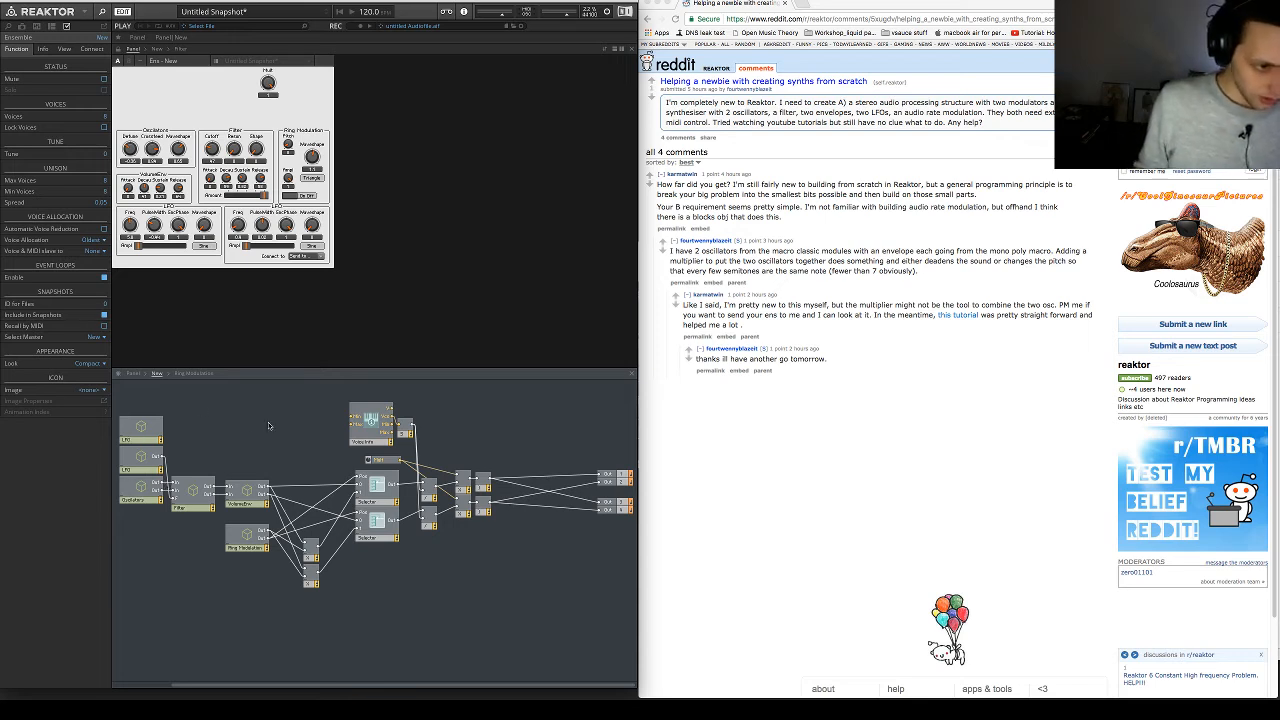
Open the Oscillators macro and examine its Sine and Sawtooth oscillators
{"action": "double_click", "coordinate": [144, 489]}
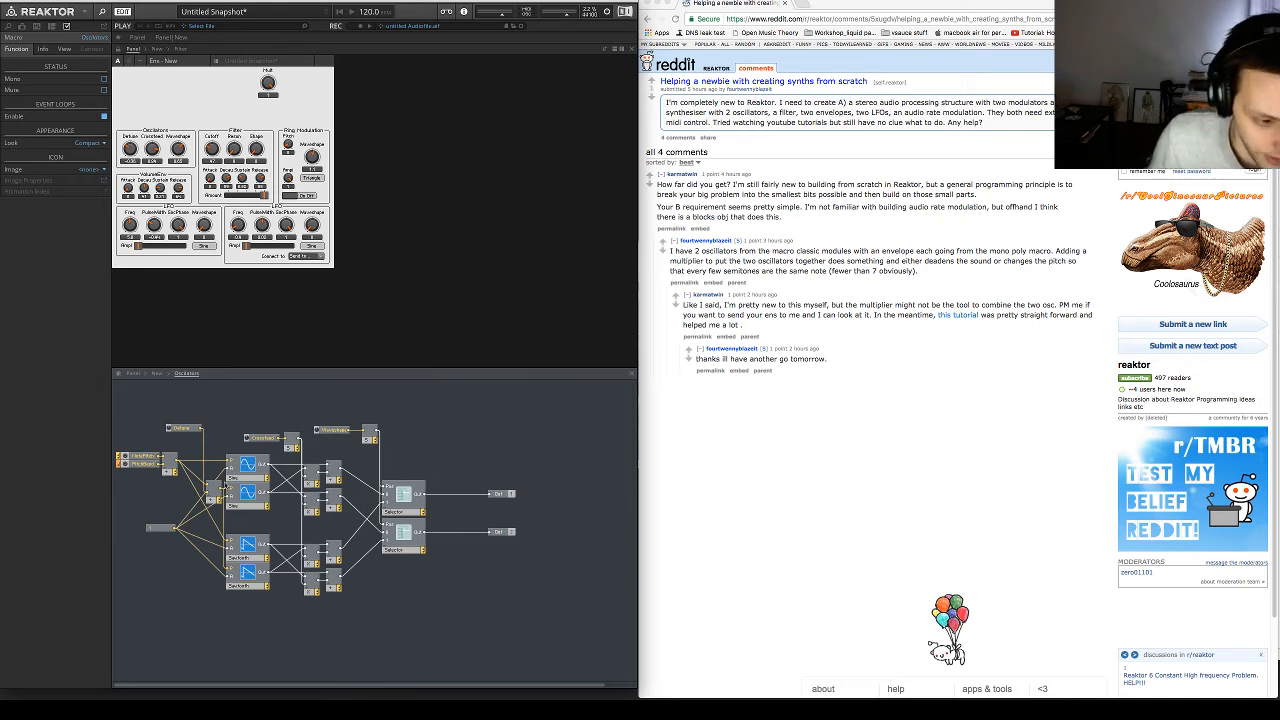
{"action": "left_click", "coordinate": [246, 496]}
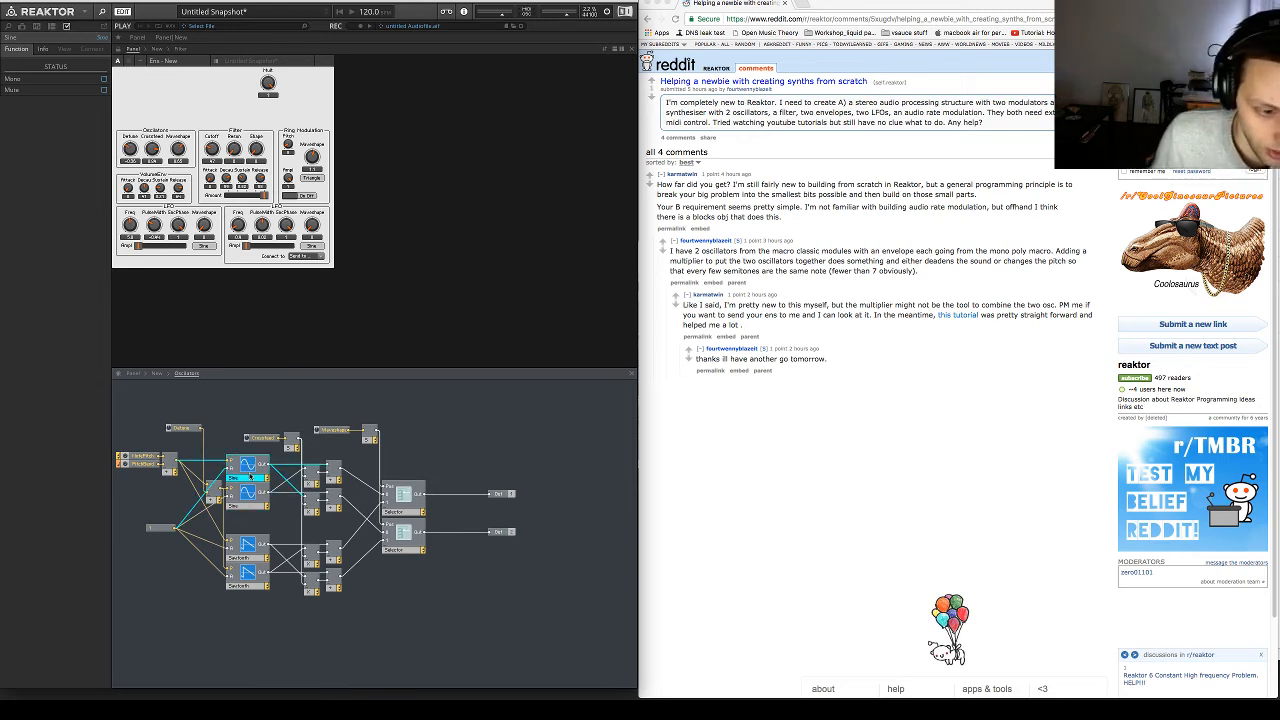
{"action": "left_click", "coordinate": [250, 584]}
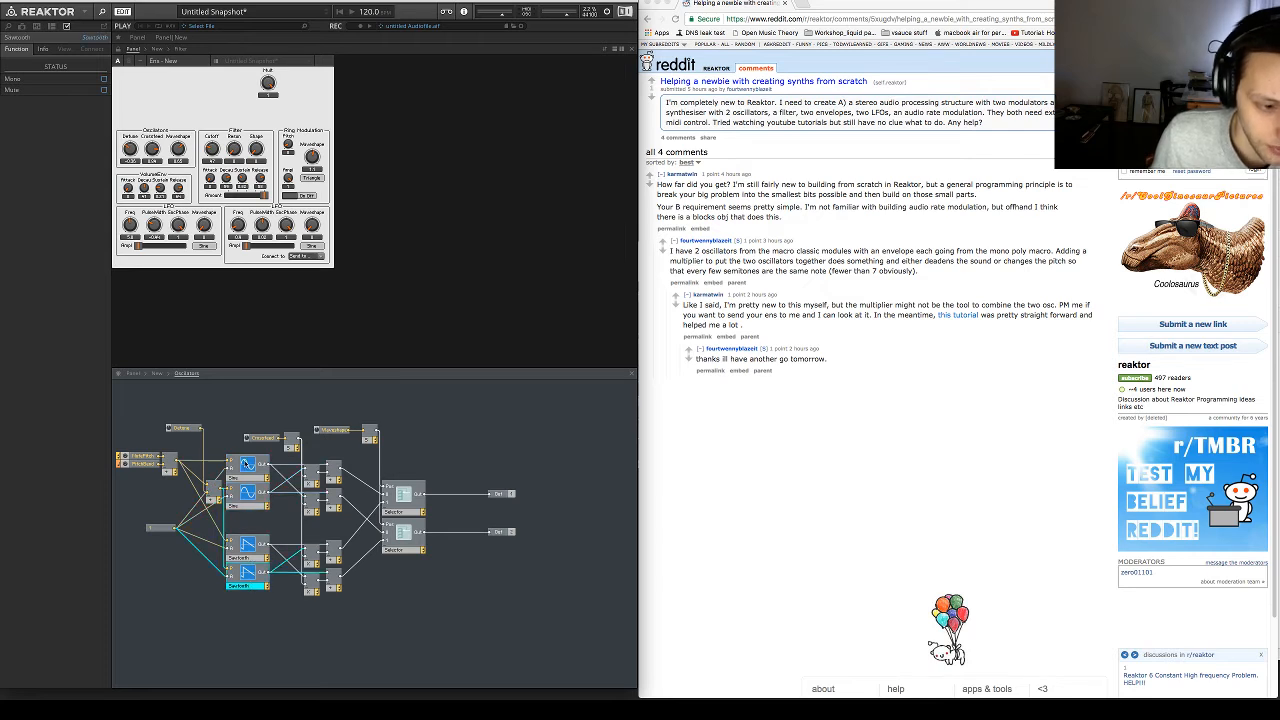
{"action": "left_click", "coordinate": [249, 466]}
{"action": "left_click", "coordinate": [254, 560]}
{"action": "left_click", "coordinate": [250, 582]}
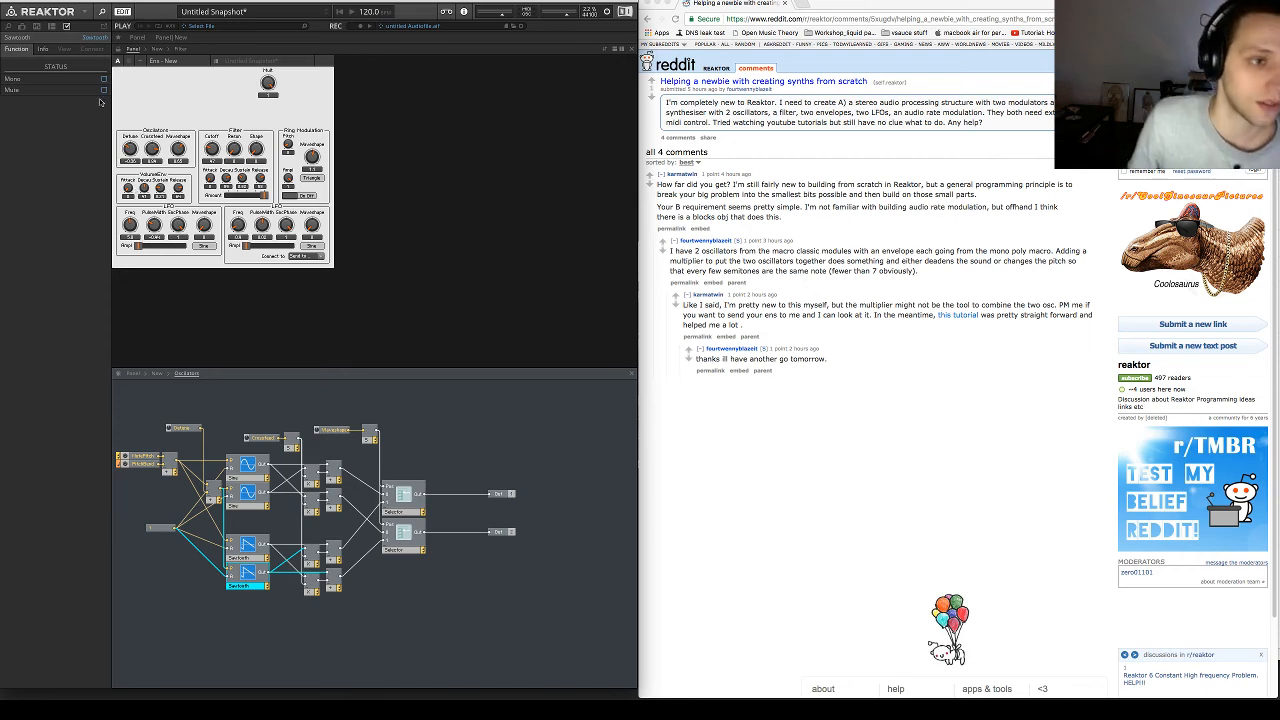
Set Detune to 0 and trace how the note pitch, pitchbend and Detune signals reach the second Sine and Sawtooth oscillators
{"action": "left_click", "coordinate": [130, 150]}
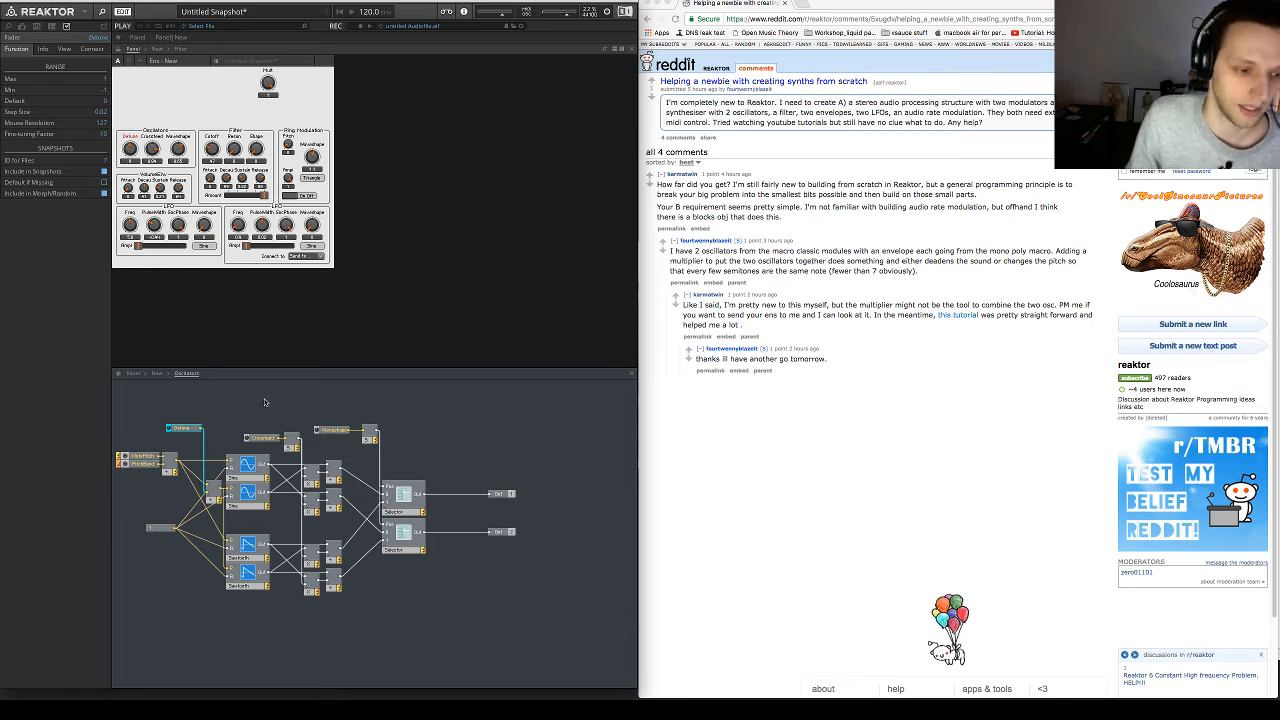
{"action": "left_click", "coordinate": [212, 497]}
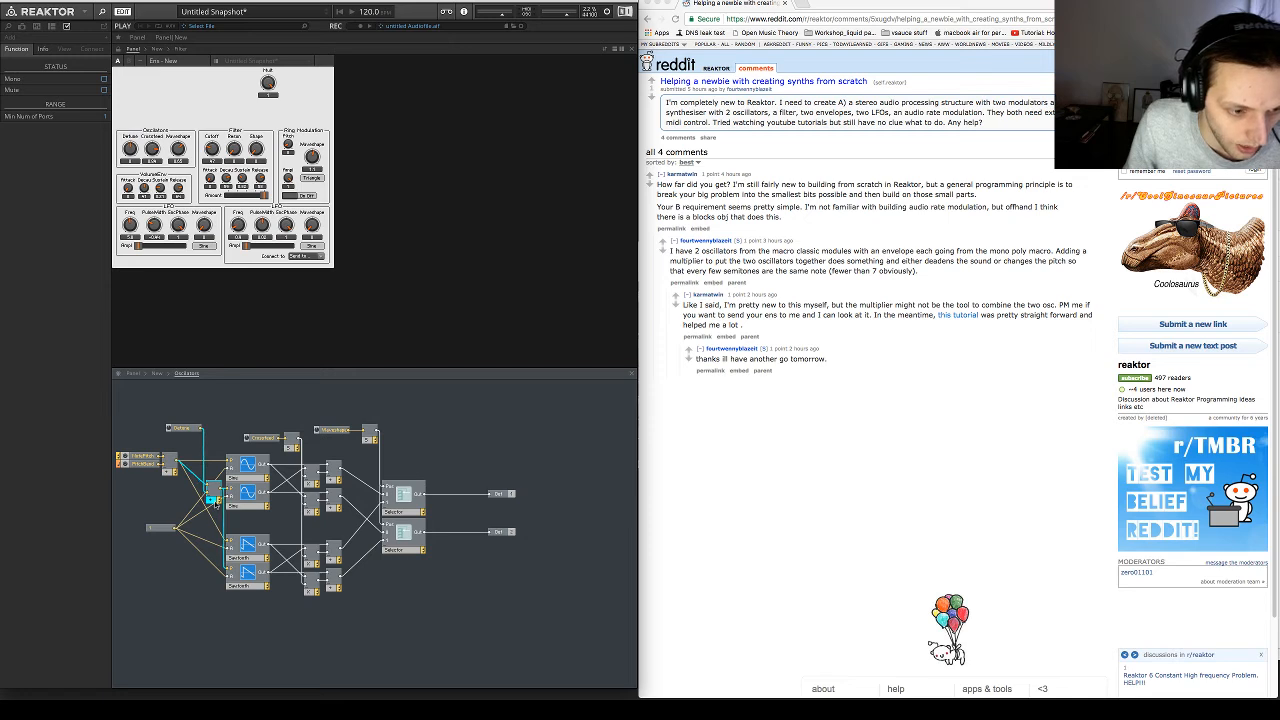
{"action": "left_click", "coordinate": [145, 464]}
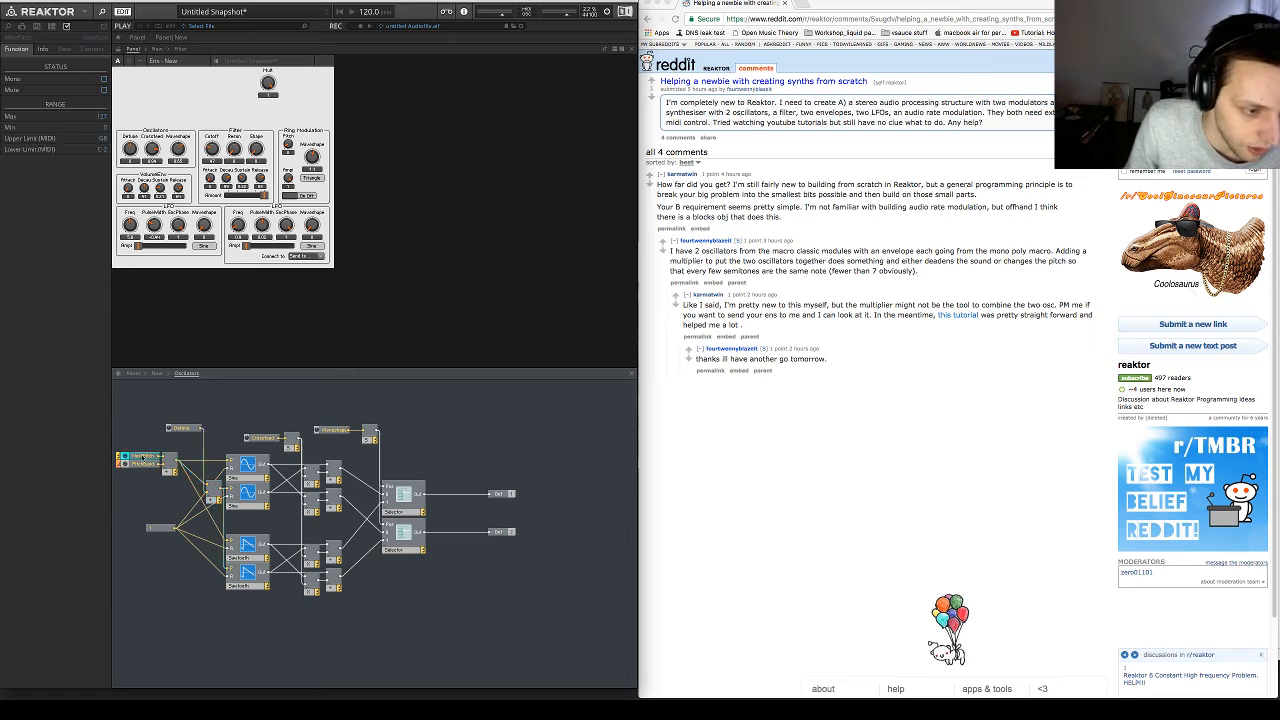
{"action": "left_click", "coordinate": [138, 466]}
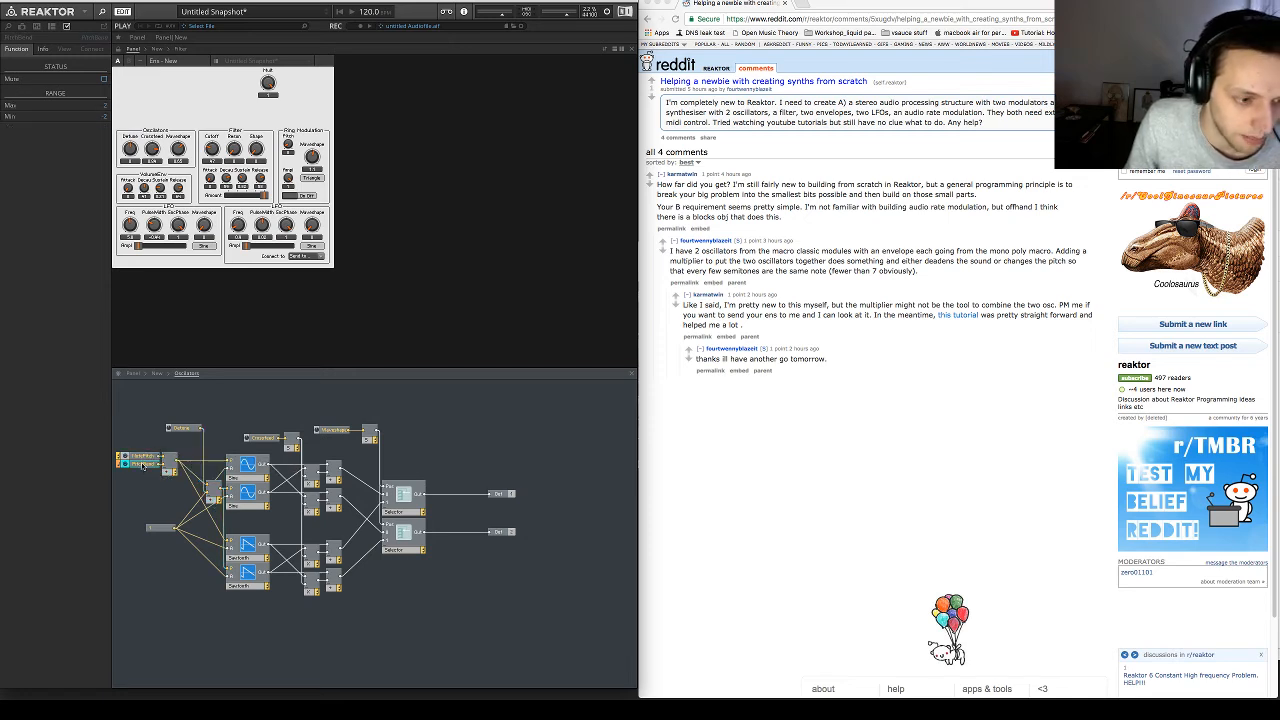
{"action": "left_click", "coordinate": [213, 498]}
{"action": "left_click", "coordinate": [183, 429]}
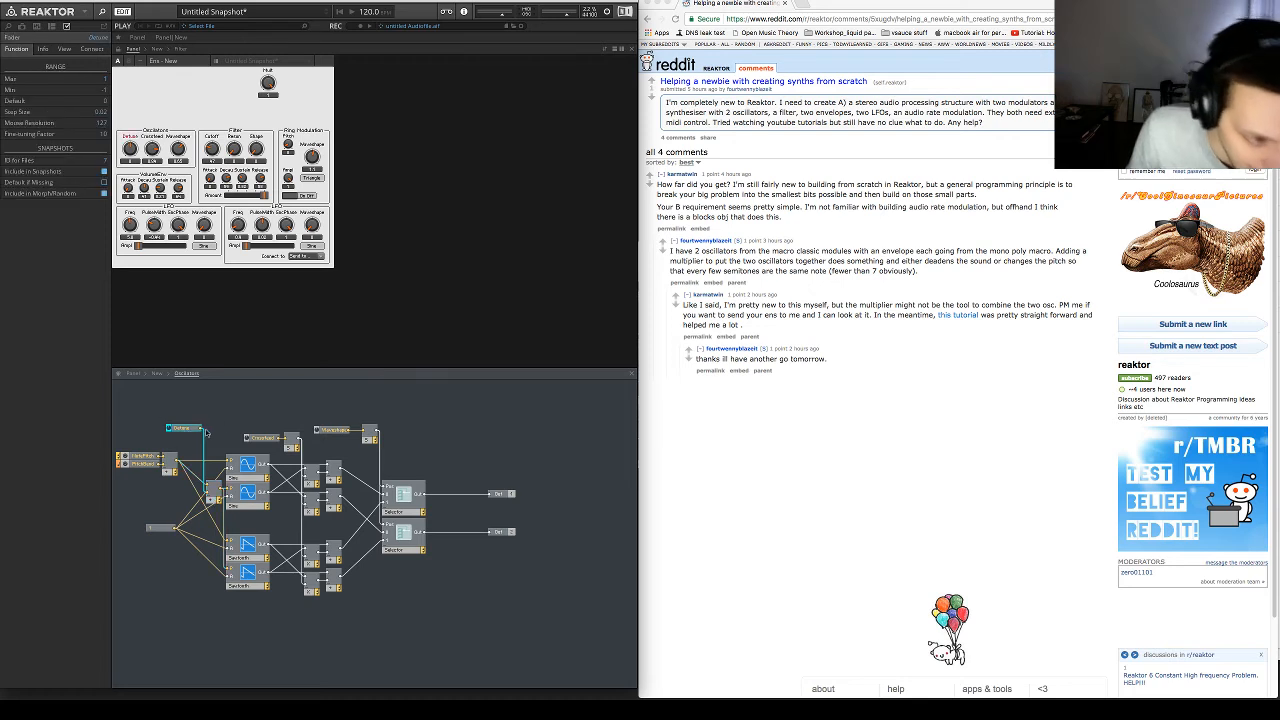
{"action": "left_click_drag", "start_coordinate": [217, 497], "coordinate": [212, 498]}
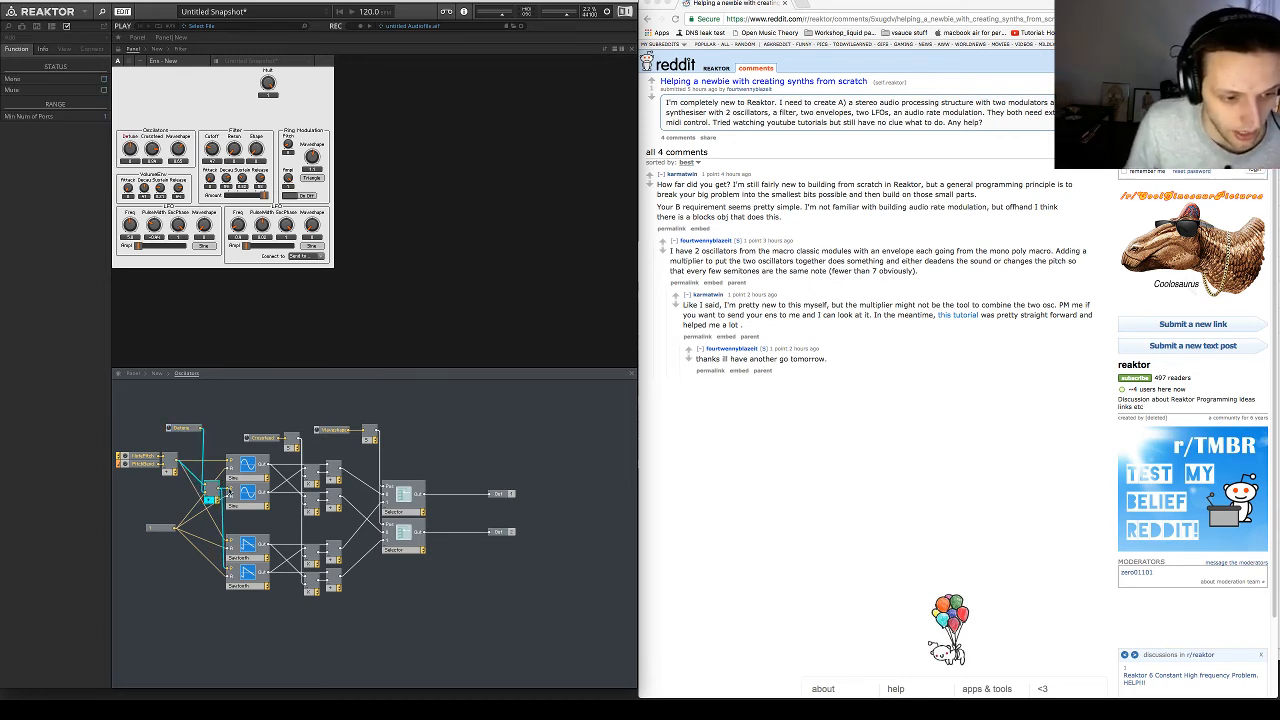
{"action": "left_click", "coordinate": [248, 494]}
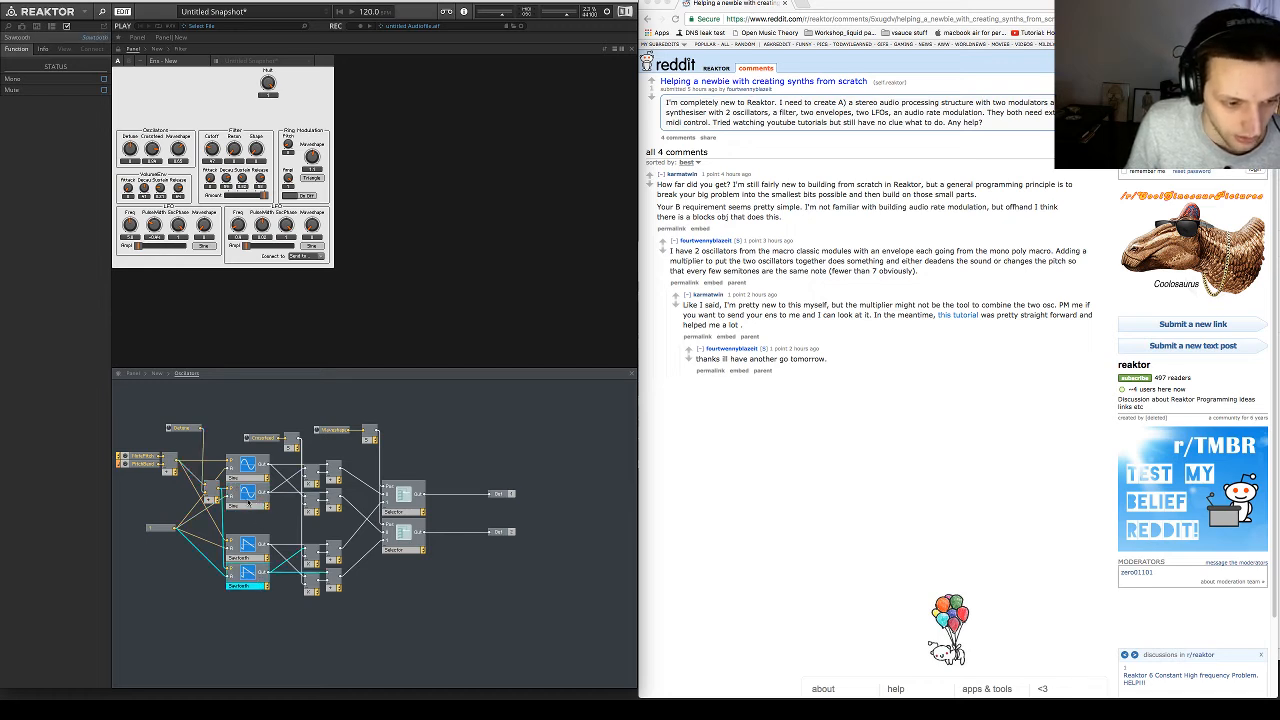
{"action": "left_click", "coordinate": [248, 586]}
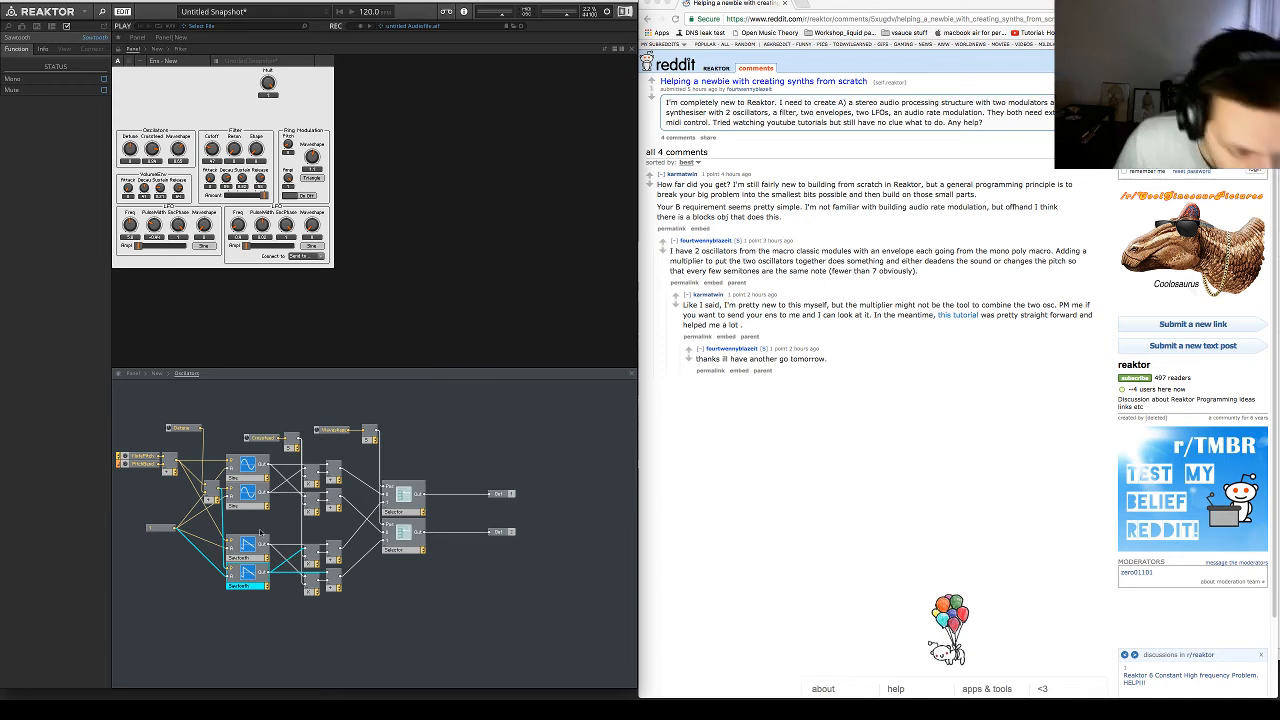
Shift the Crossfade control and its smoother away from the crossfade modules, and spread the lower module pairs farther down
{"action": "left_click", "coordinate": [292, 447]}
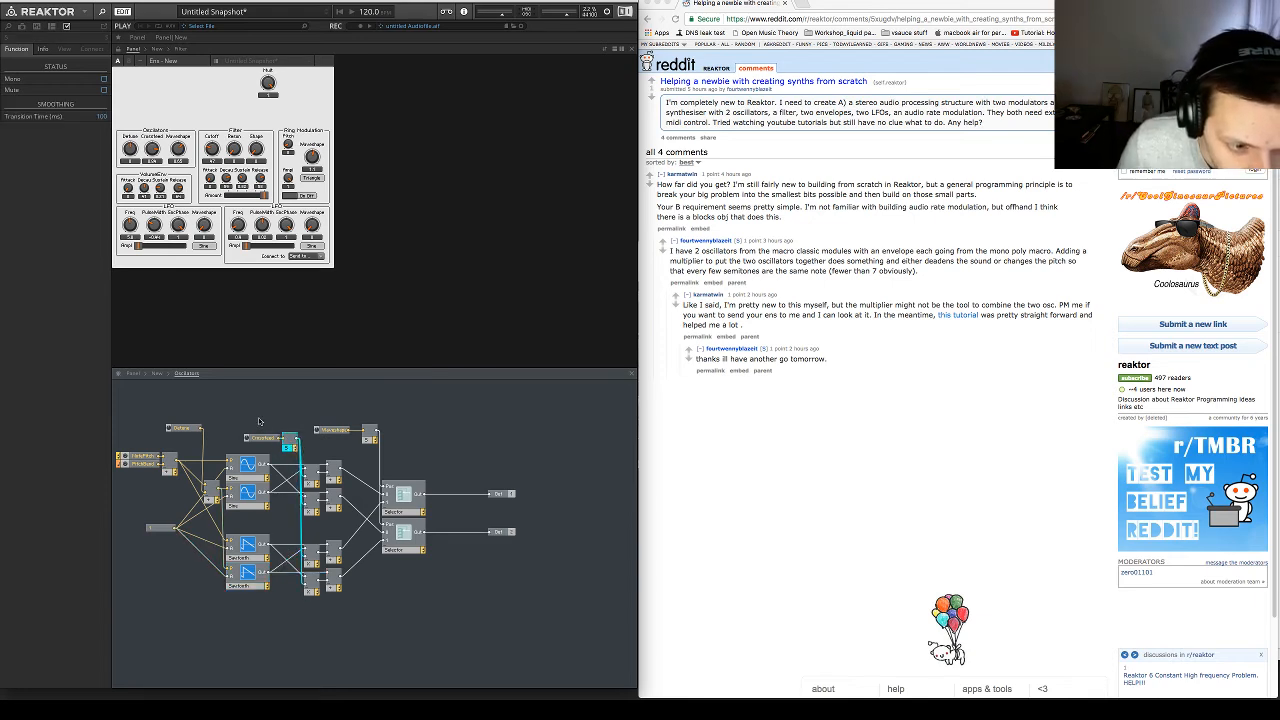
{"action": "left_click_drag", "start_coordinate": [259, 421], "coordinate": [282, 447]}
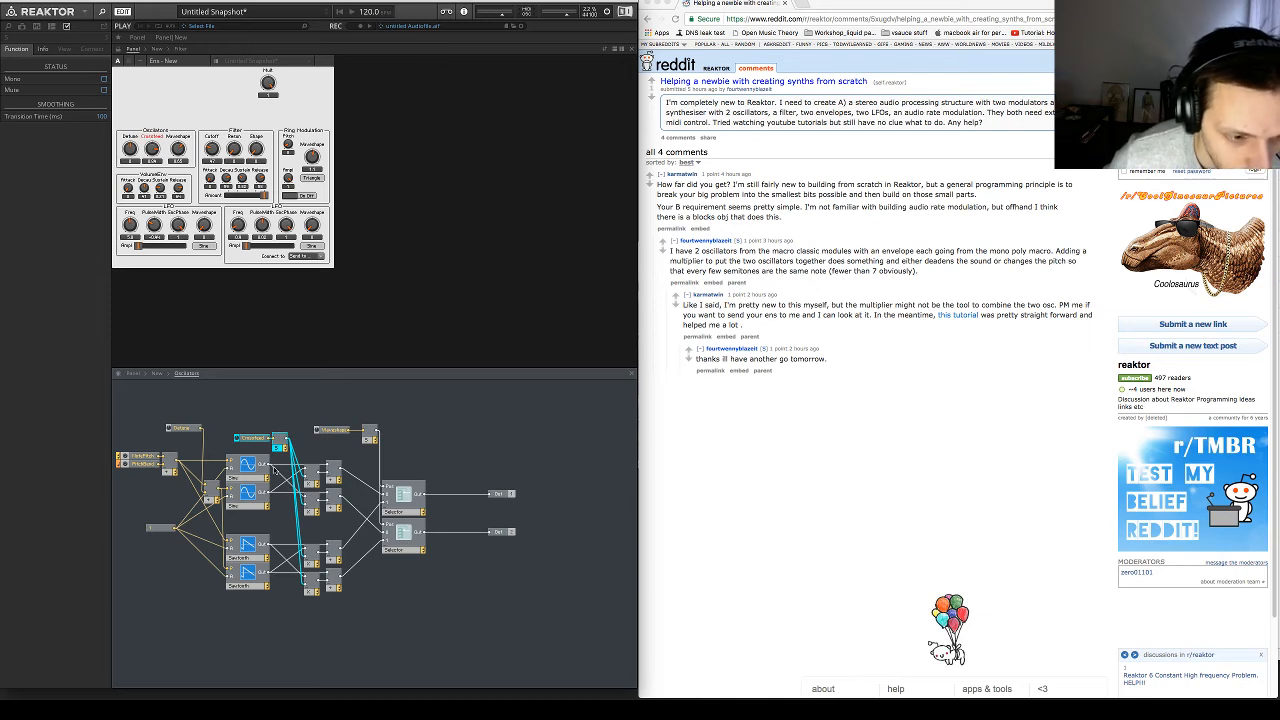
{"action": "left_click", "coordinate": [282, 465]}
{"action": "left_click_drag", "start_coordinate": [285, 519], "coordinate": [338, 556]}
{"action": "left_click", "coordinate": [314, 497]}
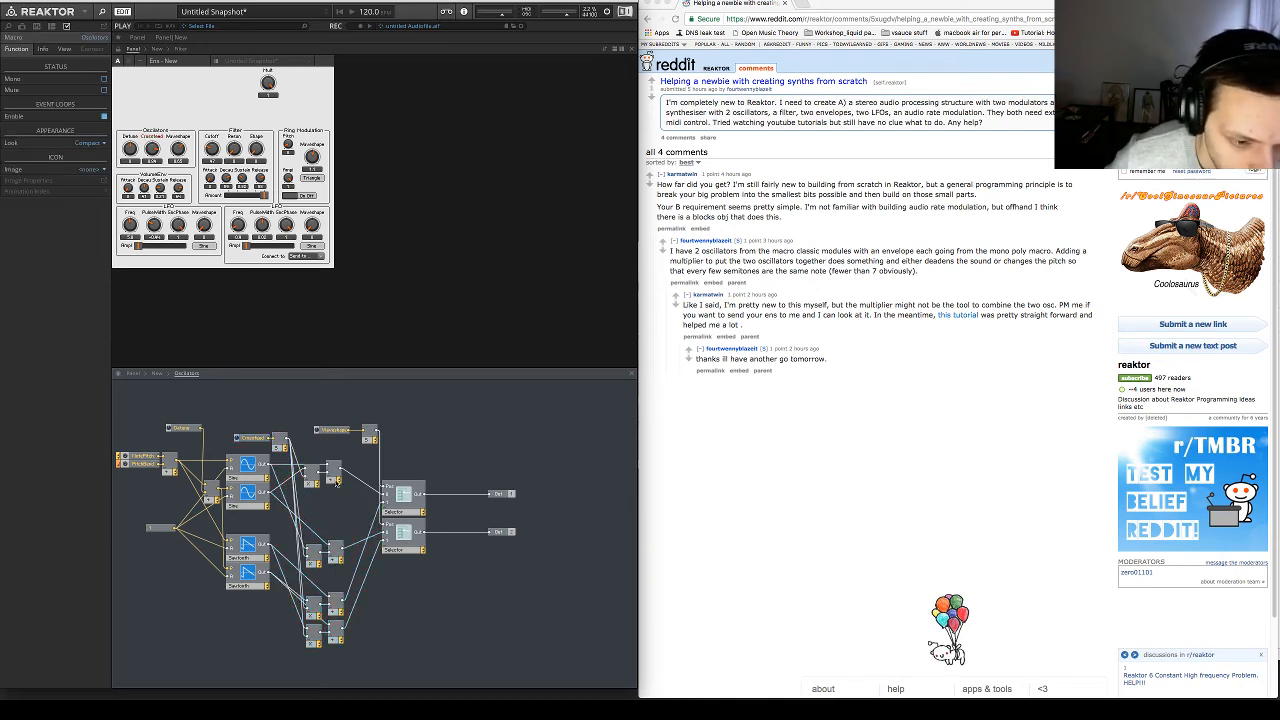
Reposition the topmost pair of crossfade modules and trace its connection from the second Sine oscillator
{"action": "left_click", "coordinate": [334, 470]}
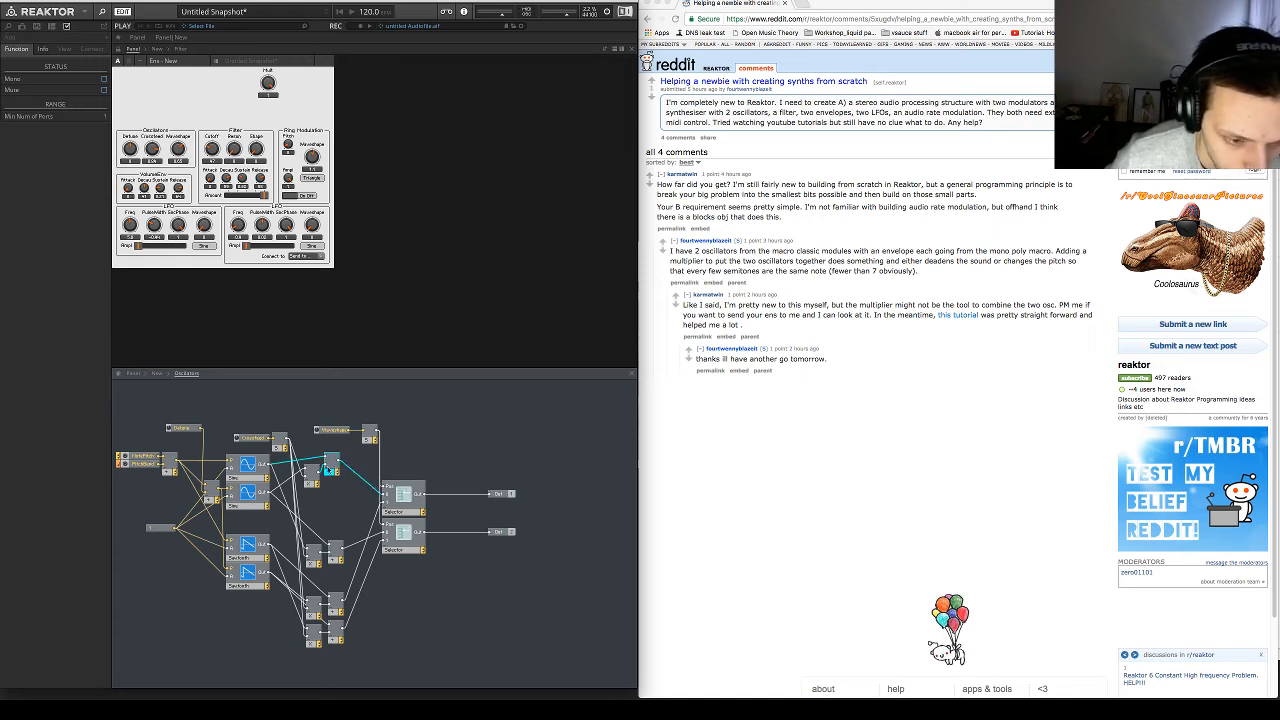
{"action": "left_click_drag", "start_coordinate": [335, 467], "coordinate": [315, 490]}
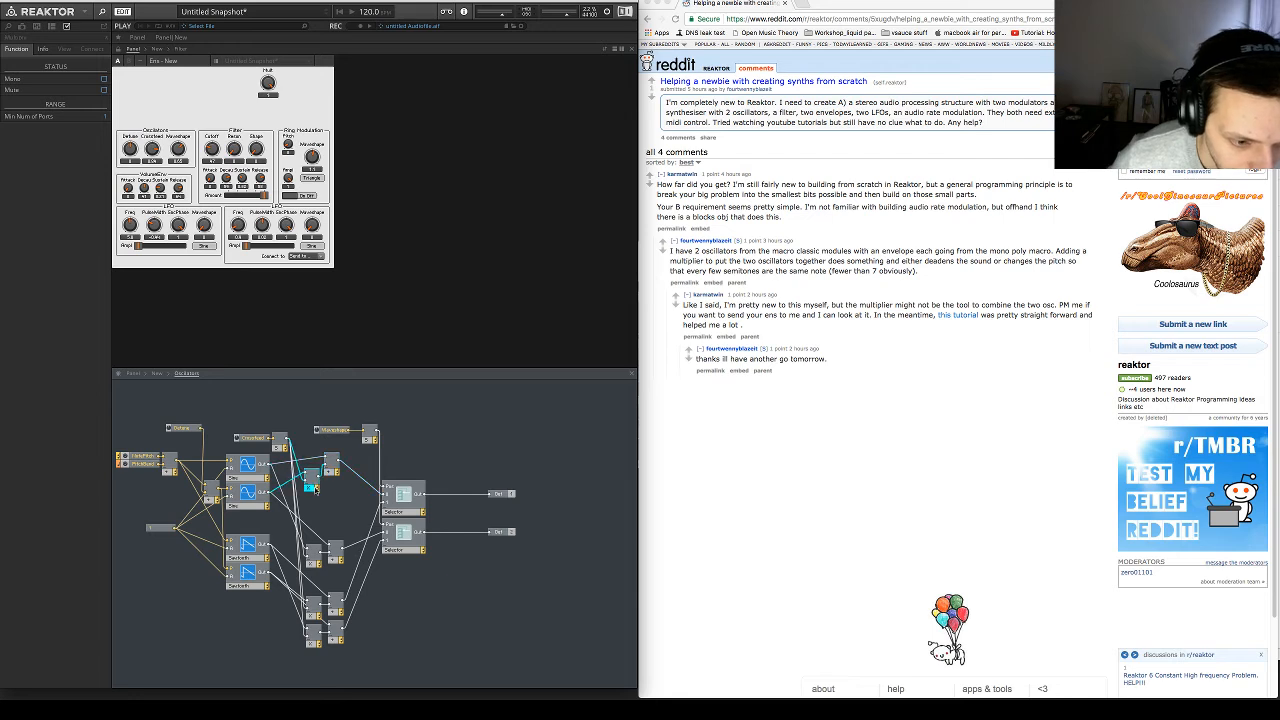
{"action": "left_click", "coordinate": [264, 499]}
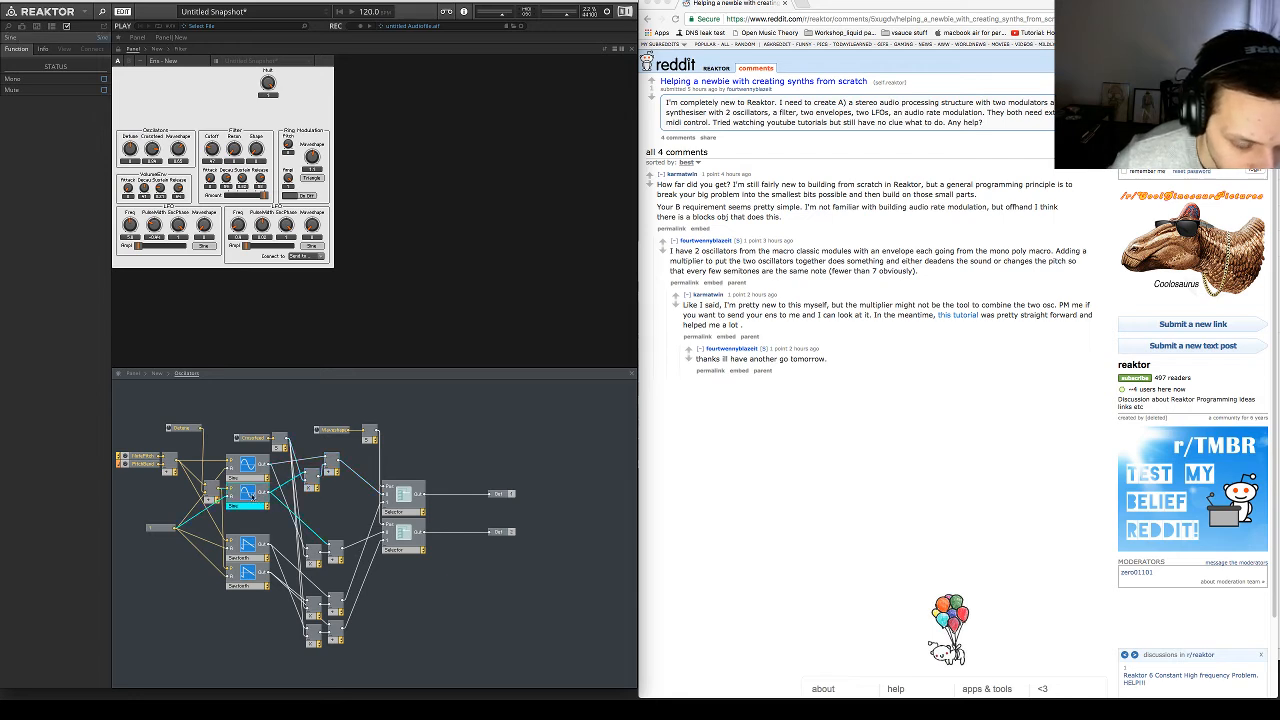
{"action": "left_click", "coordinate": [312, 487]}
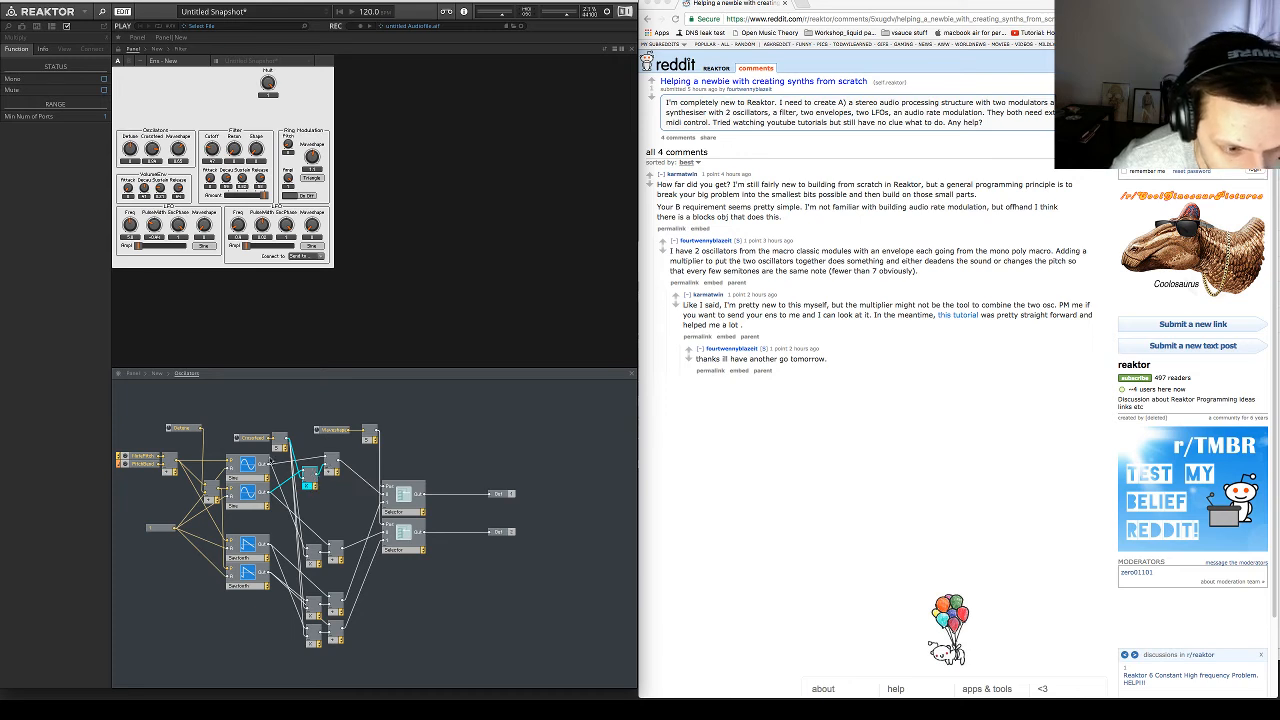
Move the three lower pairs of crossfade modules up beneath the topmost pair, and trace the Waveshape control and Sawtooth oscillator connections
{"action": "left_click", "coordinate": [359, 477]}
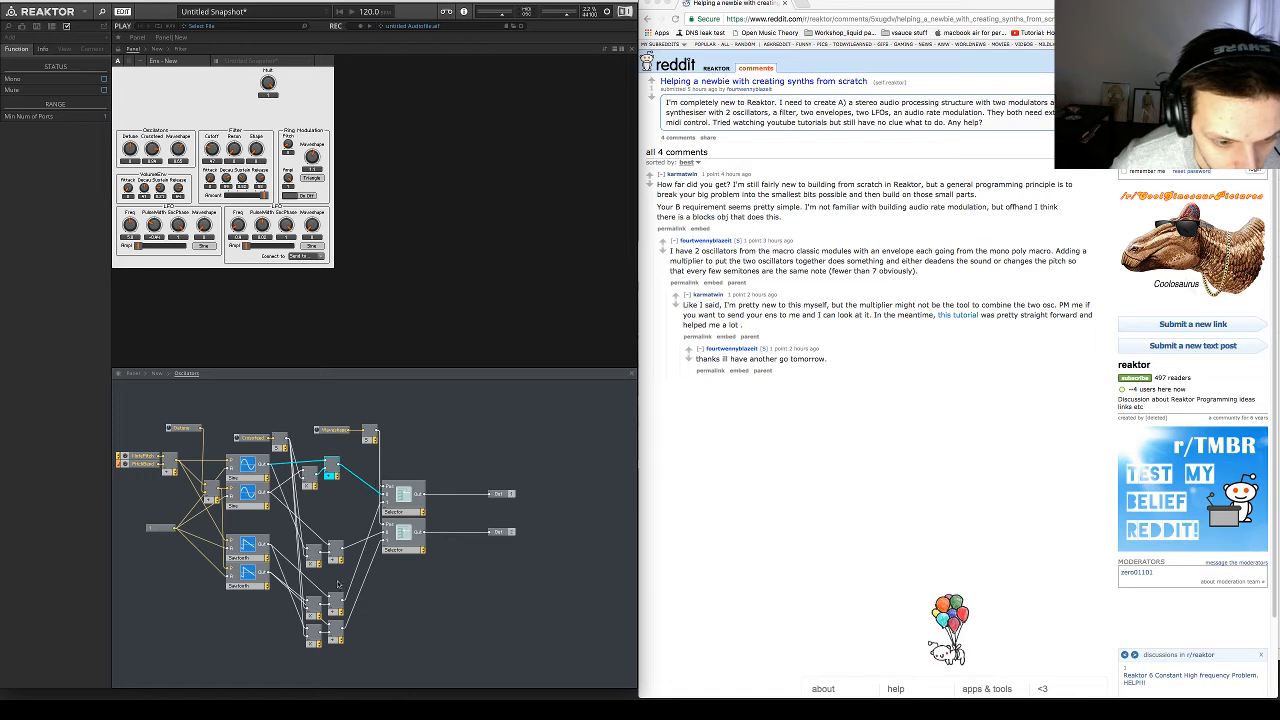
{"action": "left_click_drag", "start_coordinate": [350, 650], "coordinate": [312, 510]}
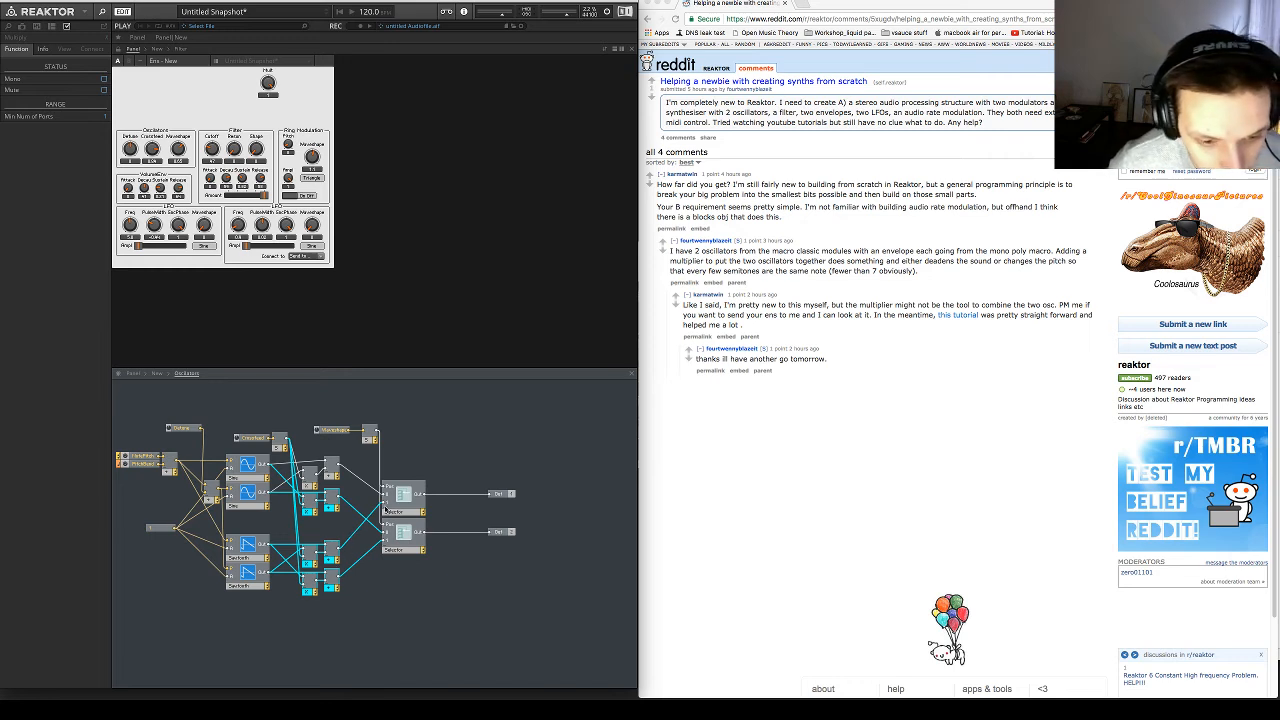
{"action": "left_click", "coordinate": [340, 430]}
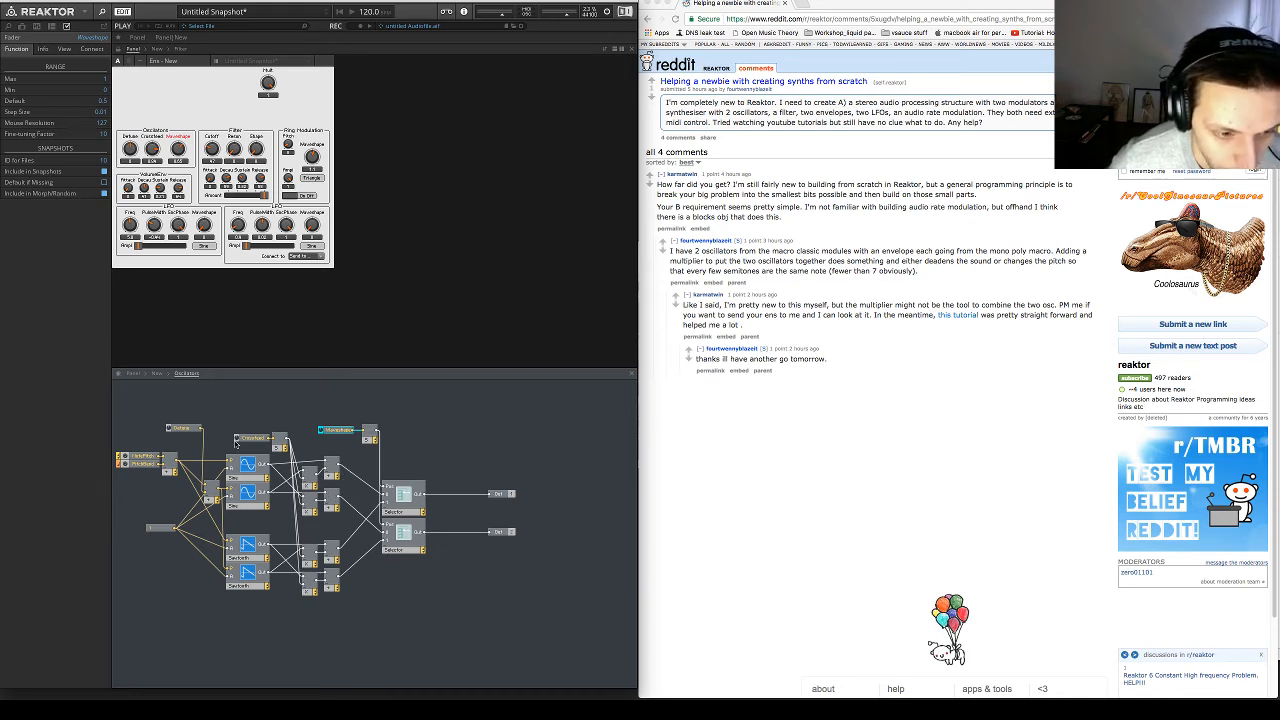
{"action": "left_click_drag", "start_coordinate": [252, 522], "coordinate": [261, 596]}
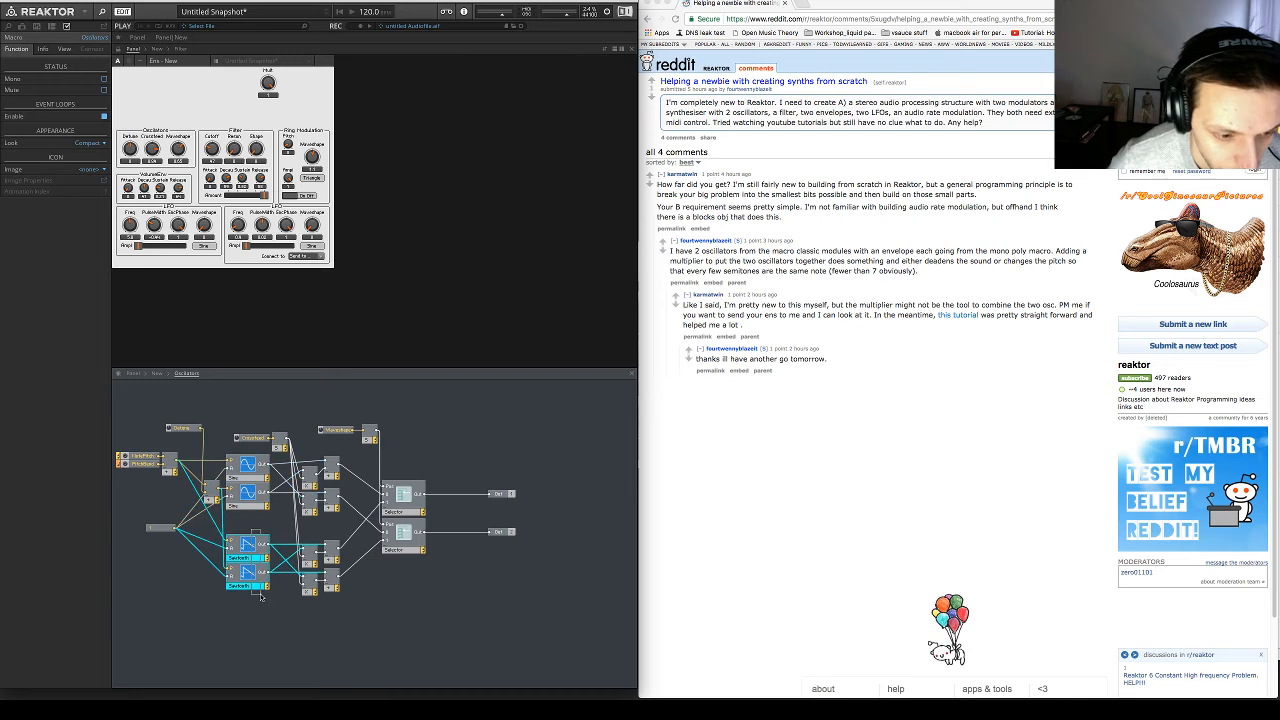
{"action": "left_click_drag", "start_coordinate": [510, 462], "coordinate": [502, 572]}
{"action": "left_click", "coordinate": [570, 568]}
Return to the instrument structure, move the Oscillators macro farther from the Filter macro, and open the Filter macro
{"action": "left_click", "coordinate": [157, 373]}
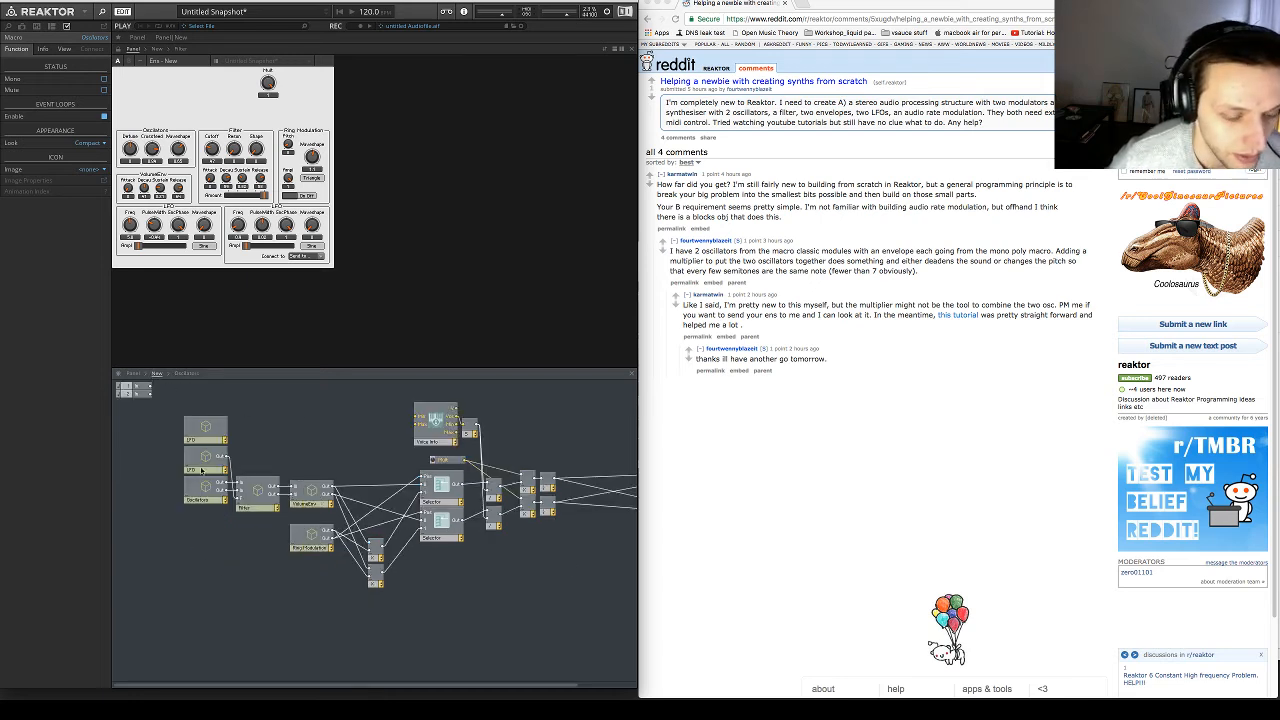
{"action": "left_click_drag", "start_coordinate": [205, 498], "coordinate": [150, 500]}
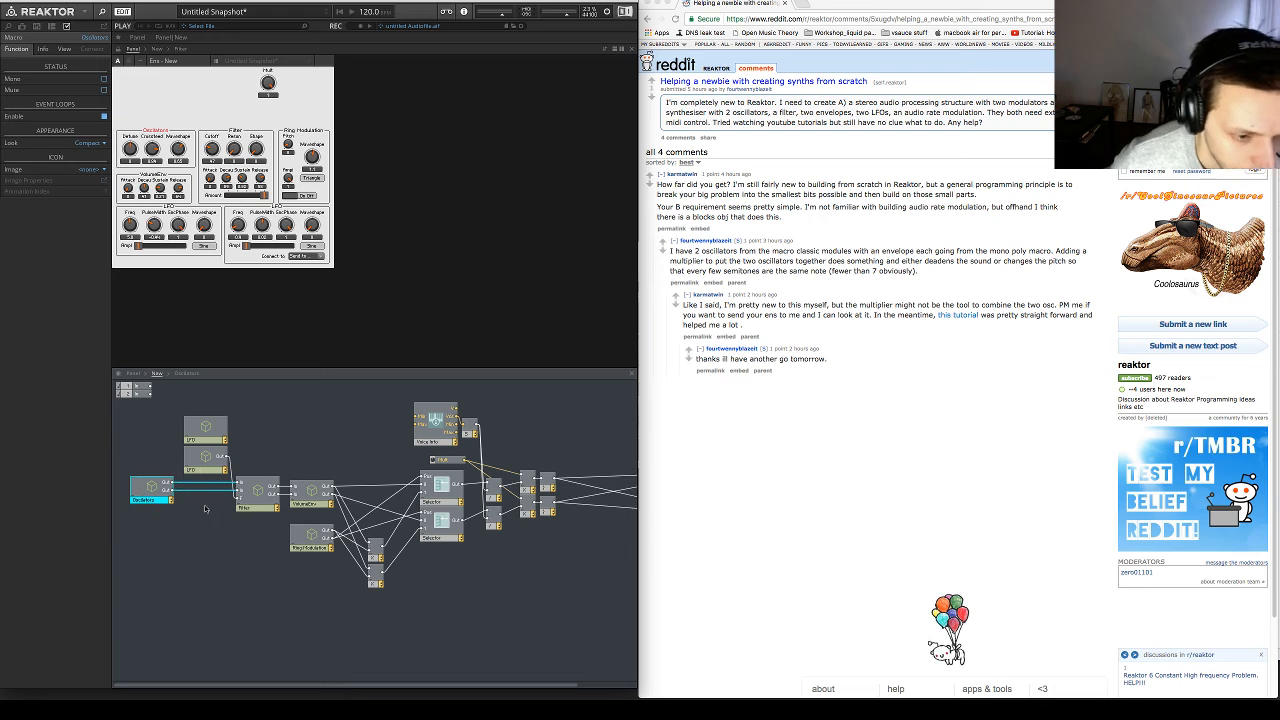
{"action": "double_click", "coordinate": [261, 499]}
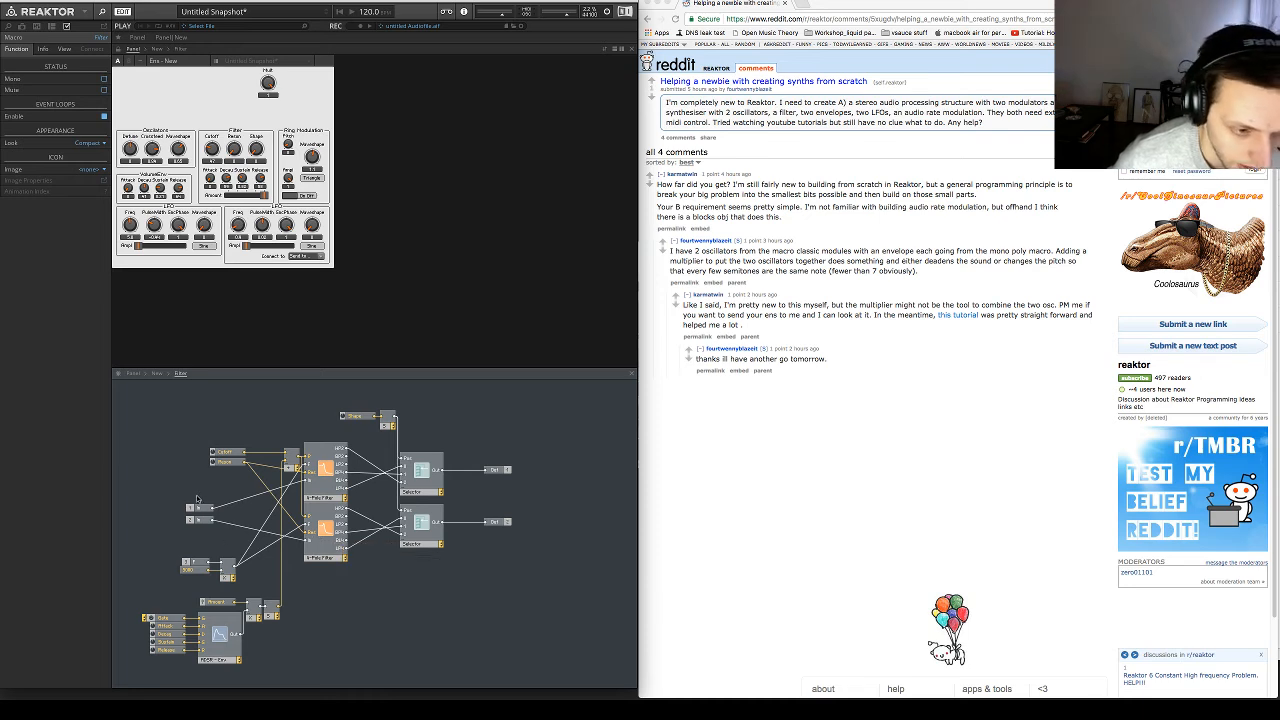
Move the two audio inputs farther from the filters and trace their connections into both 4-Pole Filter modules
{"action": "left_click_drag", "start_coordinate": [192, 491], "coordinate": [180, 524]}
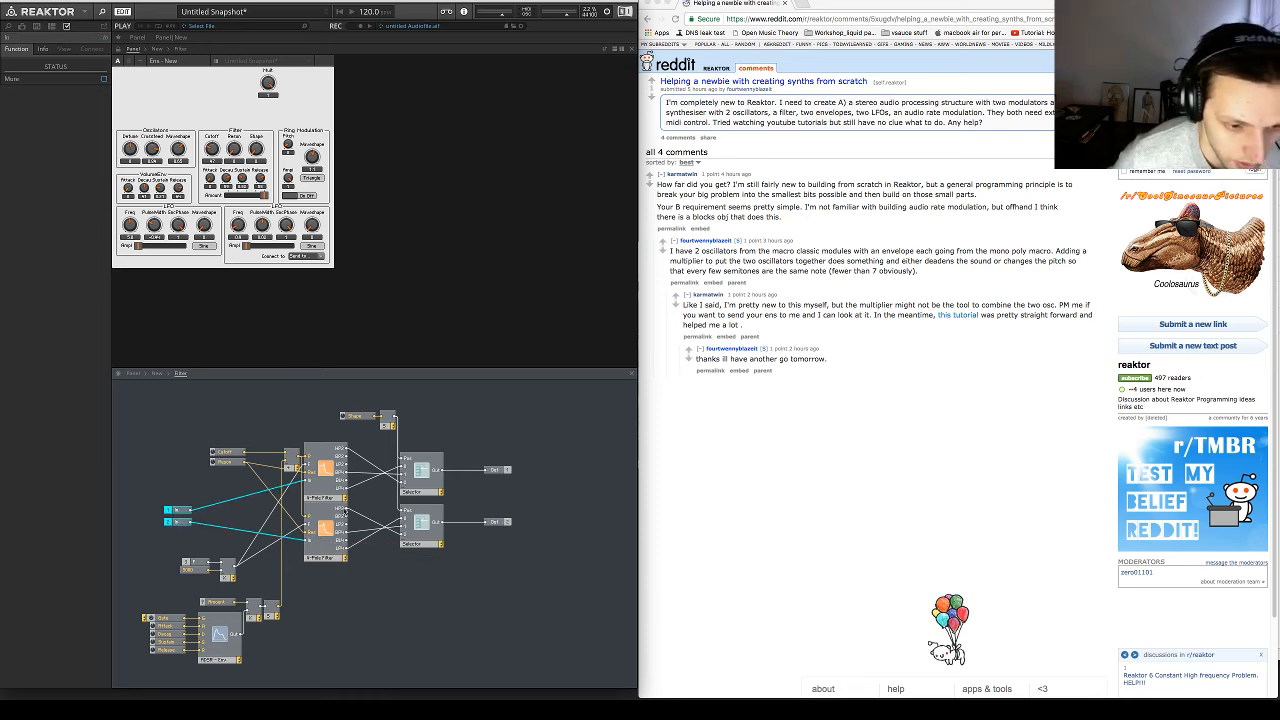
{"action": "left_click", "coordinate": [328, 532]}
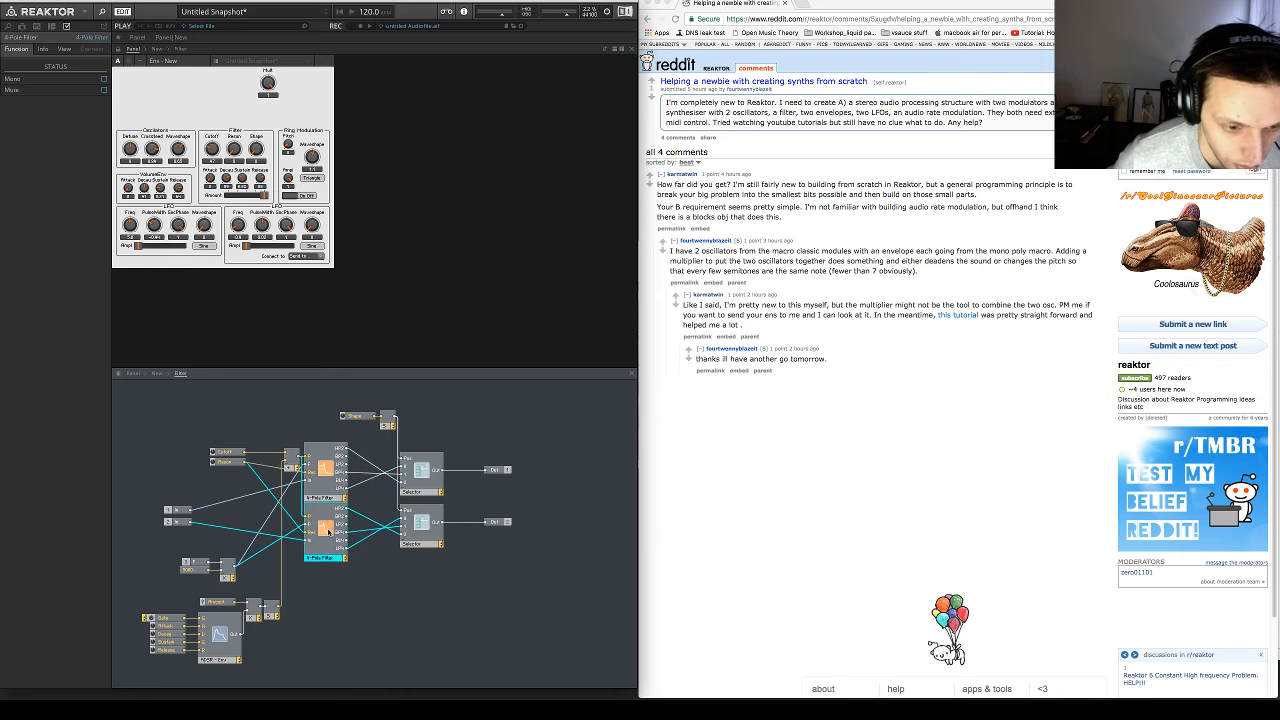
{"action": "left_click", "coordinate": [332, 481]}
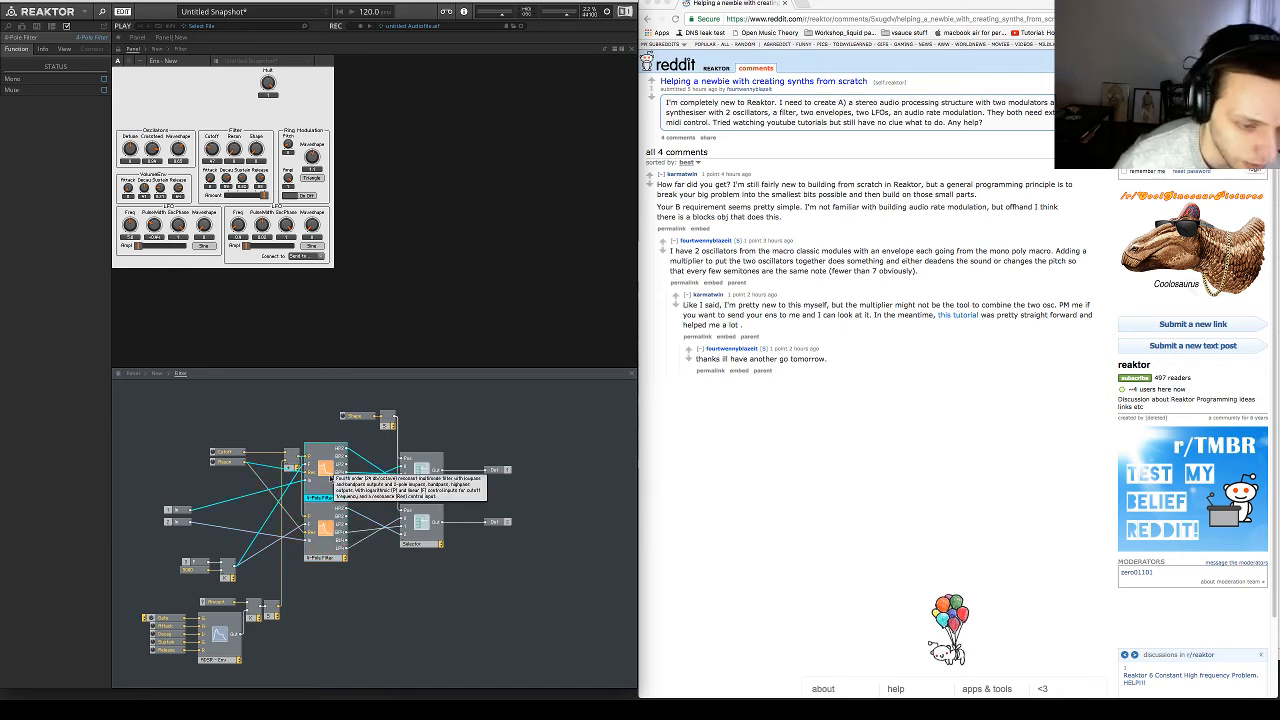
Spread the Cutoff and Reson controls apart, reposition the cutoff Add module, and trace their connections to both filters
{"action": "left_click", "coordinate": [233, 450]}
{"action": "left_click_drag", "start_coordinate": [233, 450], "coordinate": [242, 432]}
{"action": "left_click", "coordinate": [289, 464]}
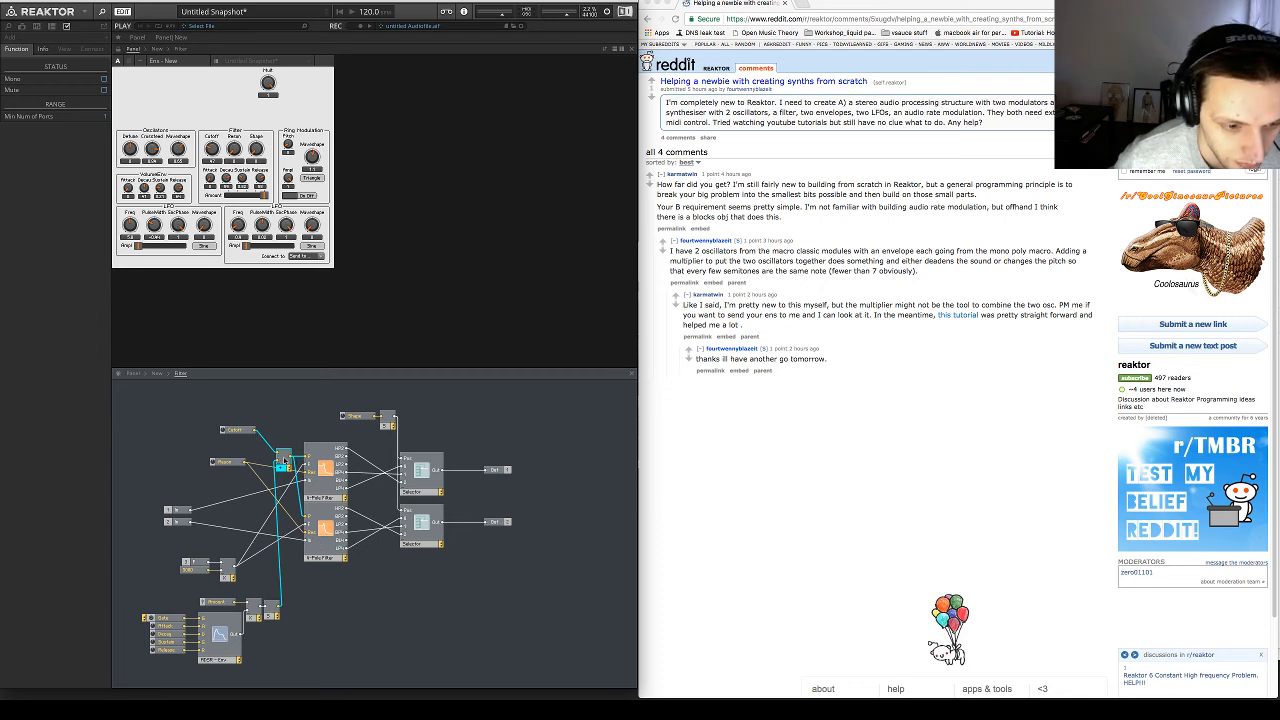
{"action": "left_click_drag", "start_coordinate": [287, 467], "coordinate": [294, 469]}
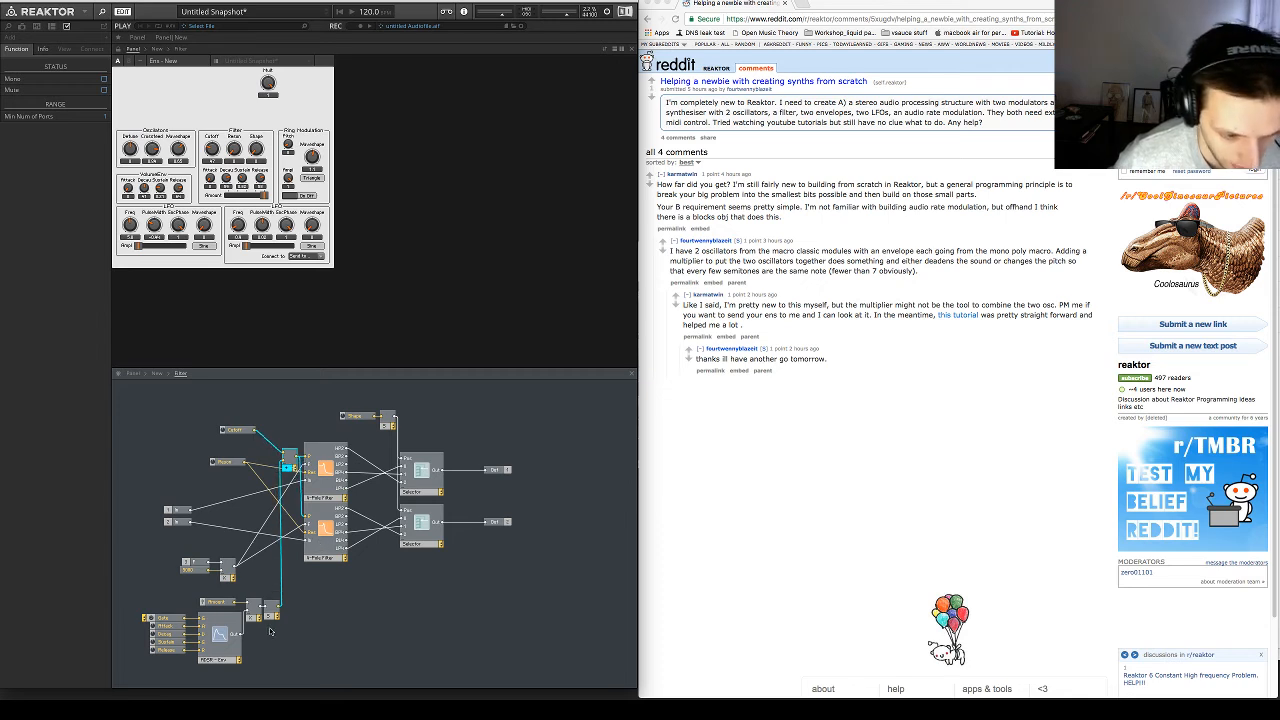
{"action": "left_click", "coordinate": [239, 461]}
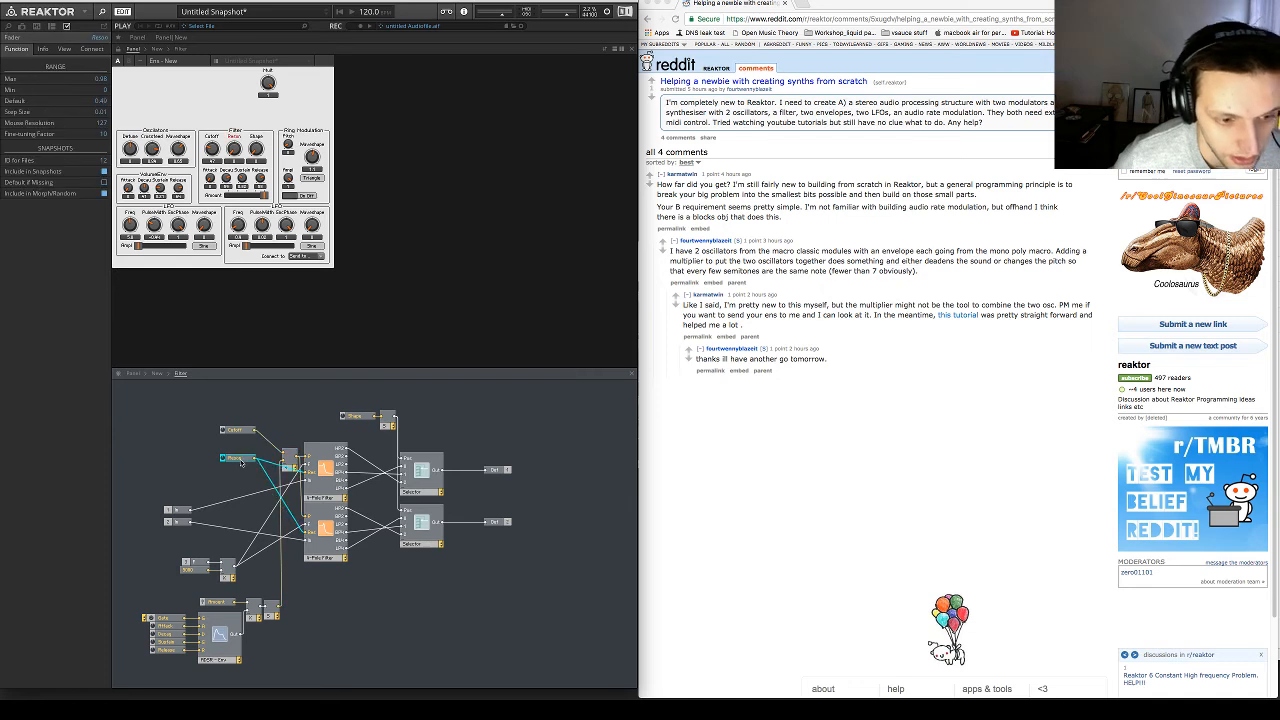
{"action": "left_click_drag", "start_coordinate": [240, 463], "coordinate": [239, 476]}
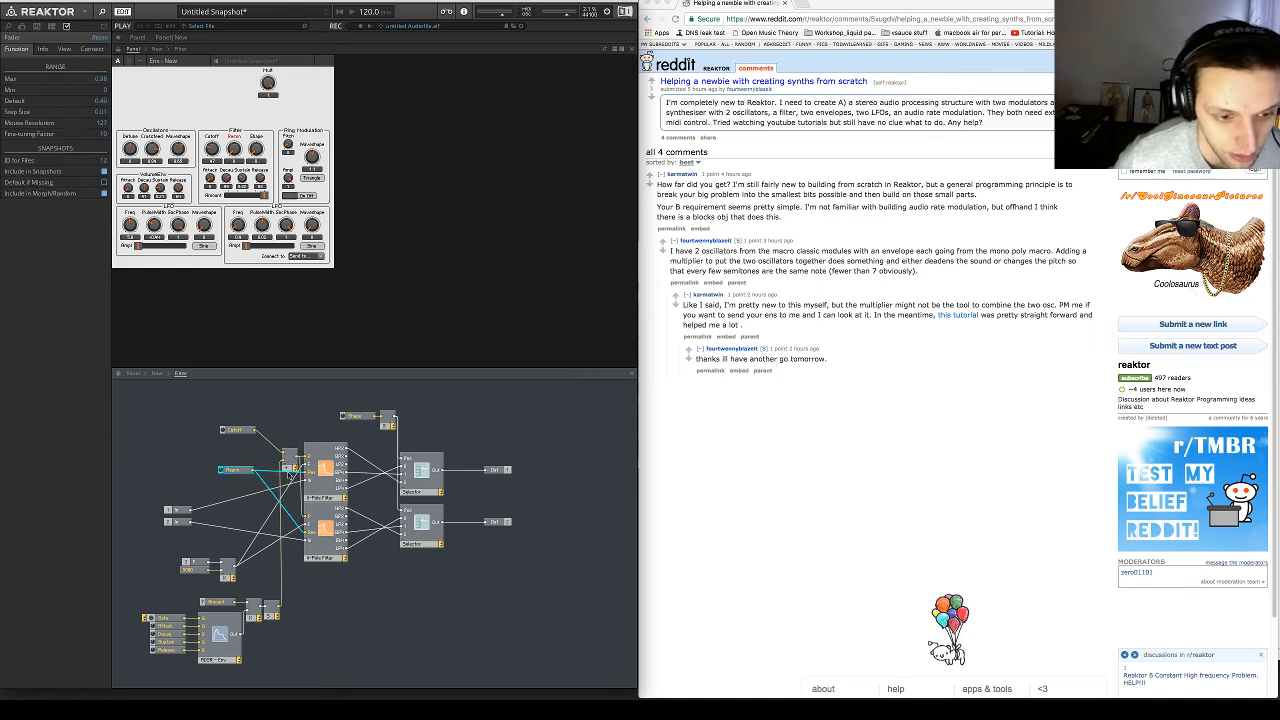
{"action": "mouse_move", "coordinate": [307, 475]}
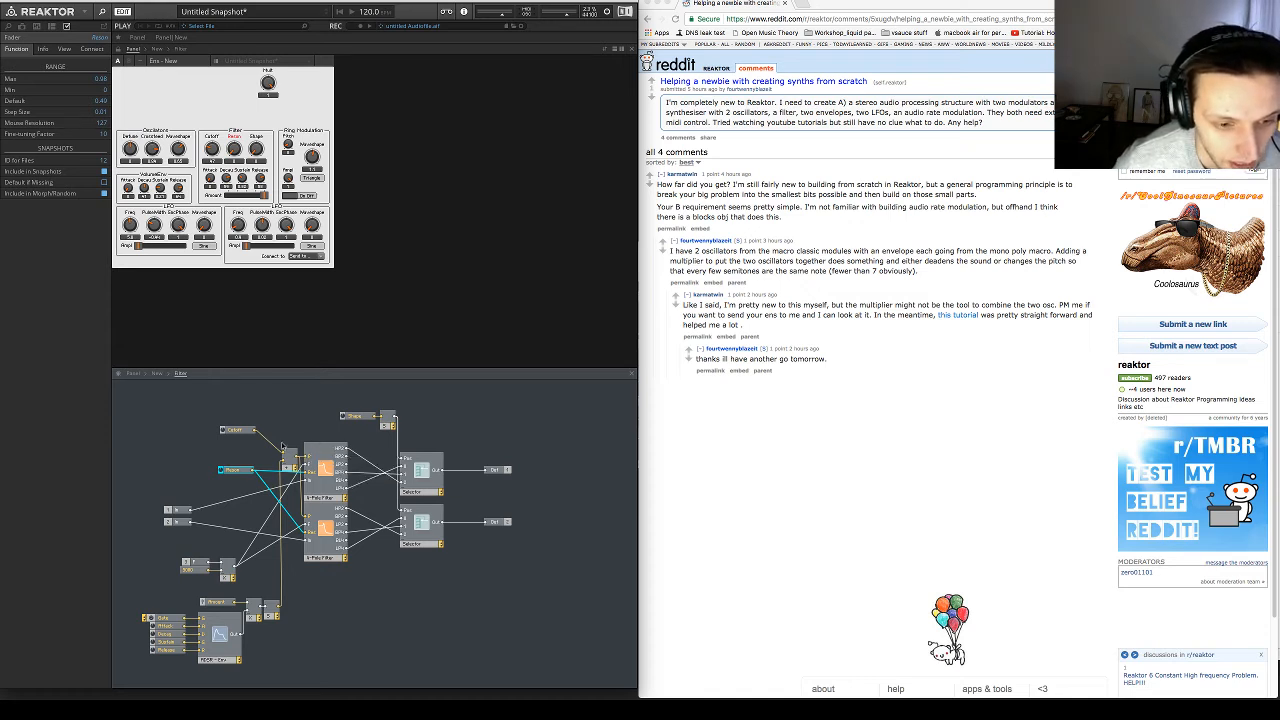
Examine the upper Selector and rename the Shape control that drives both Selectors as Filt Shape
{"action": "left_click", "coordinate": [432, 466]}
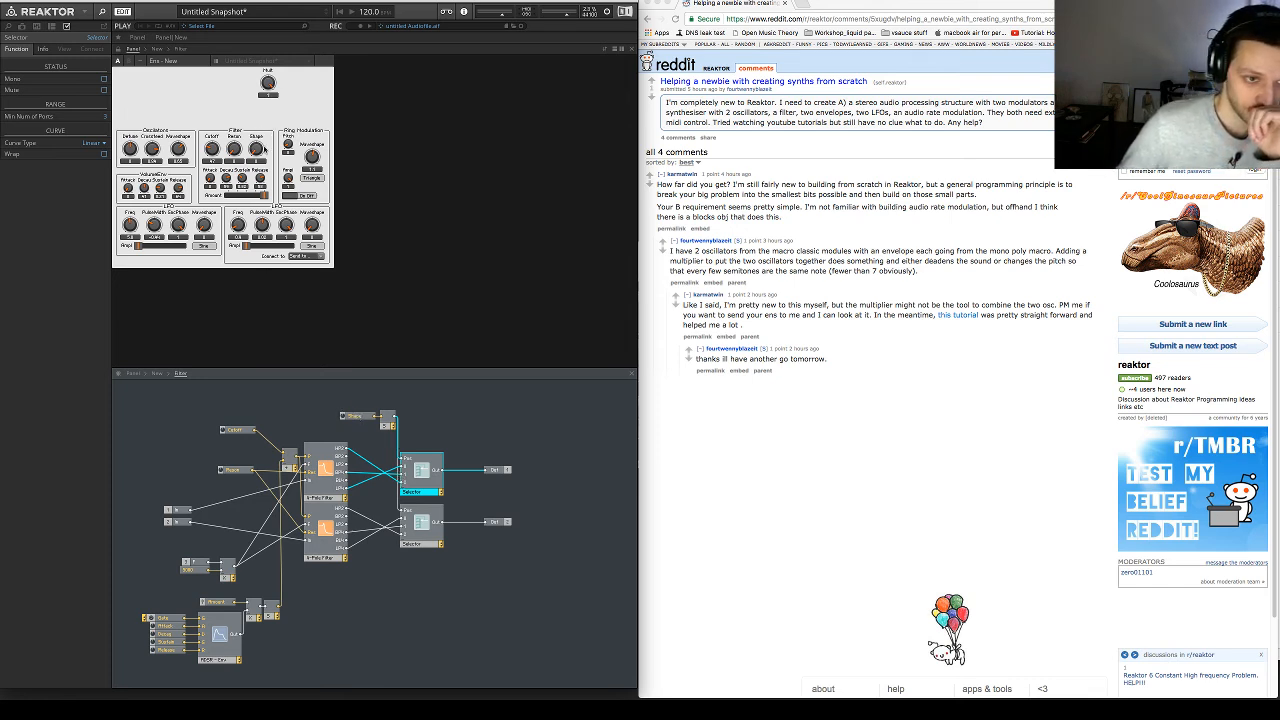
{"action": "left_click", "coordinate": [364, 415]}
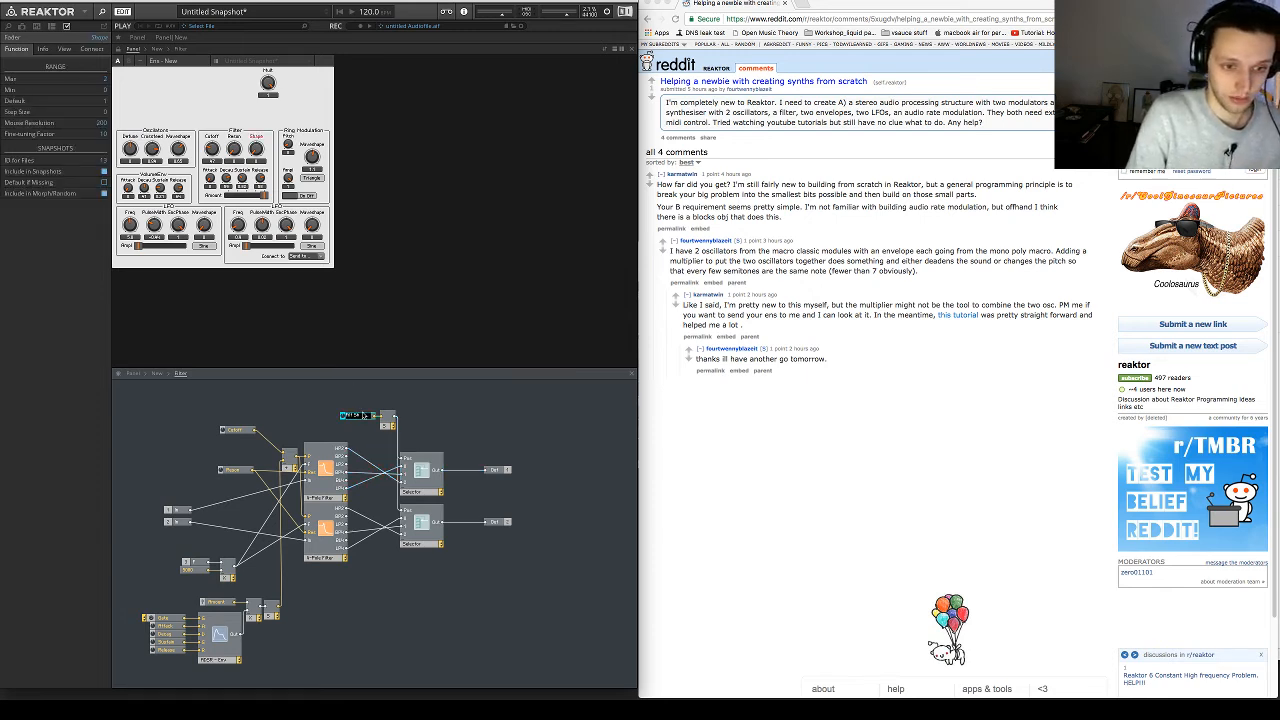
{"action": "key", "text": "Return"}
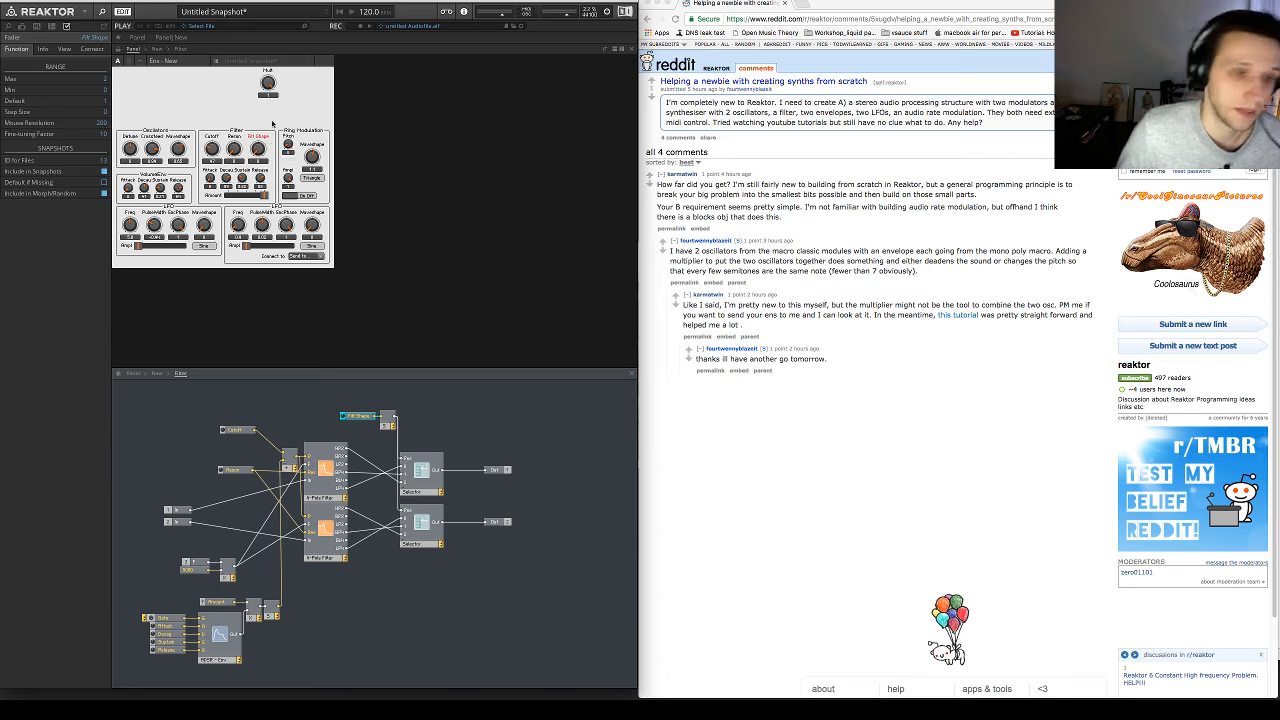
{"action": "left_click_drag", "start_coordinate": [261, 154], "coordinate": [267, 80]}
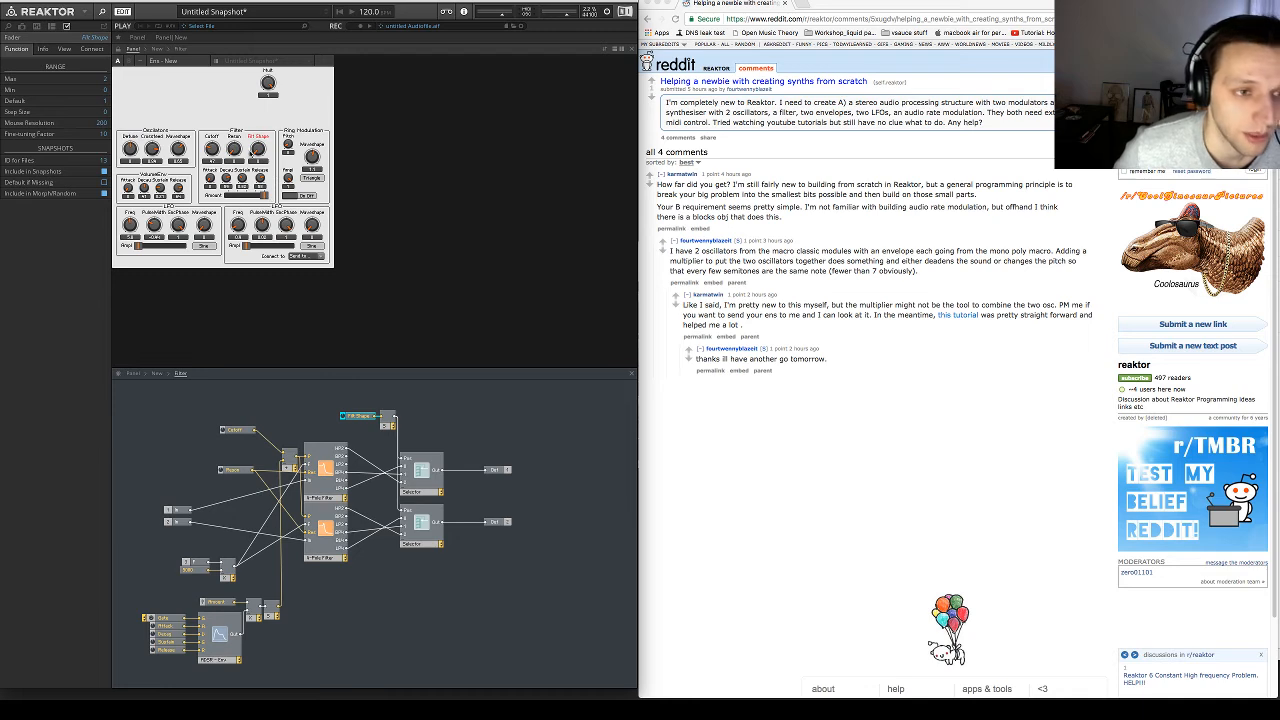
{"action": "left_click", "coordinate": [432, 414]}
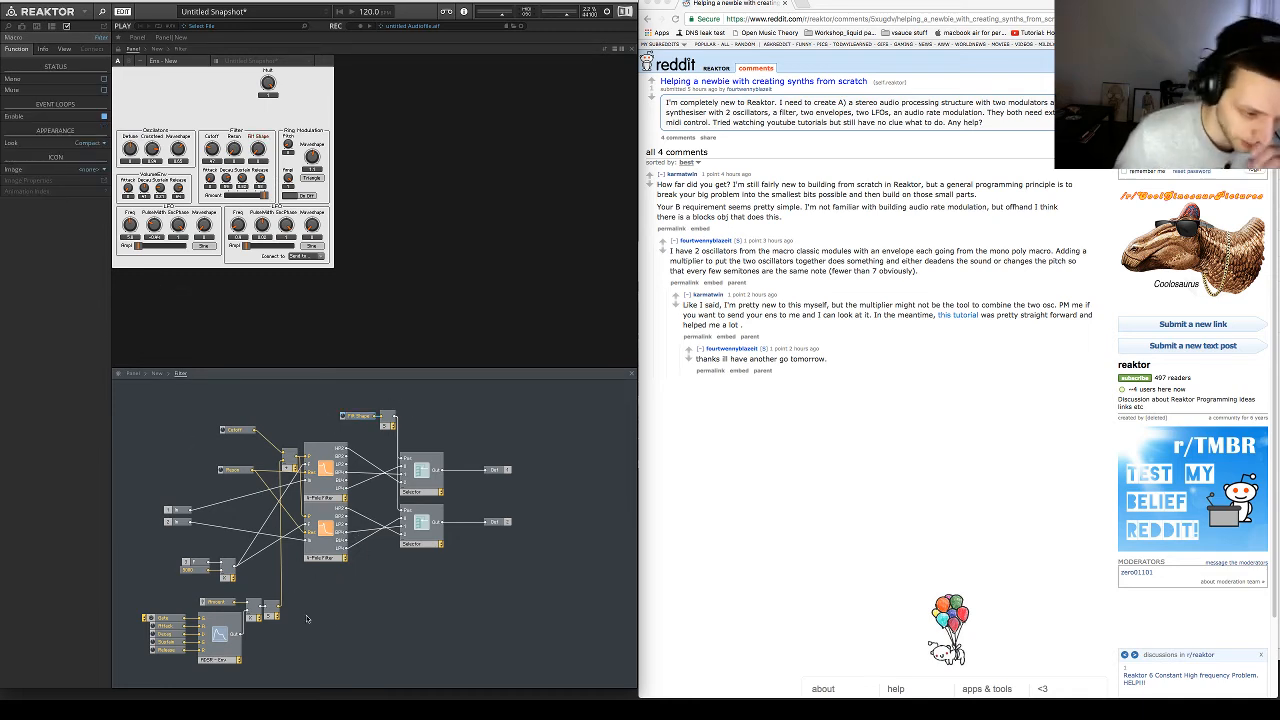
Examine the filter's ADSR envelope and its Gate, Attack, Decay, Sustain and Release inputs
{"action": "left_click_drag", "start_coordinate": [305, 590], "coordinate": [142, 669]}
{"action": "left_click", "coordinate": [350, 668]}
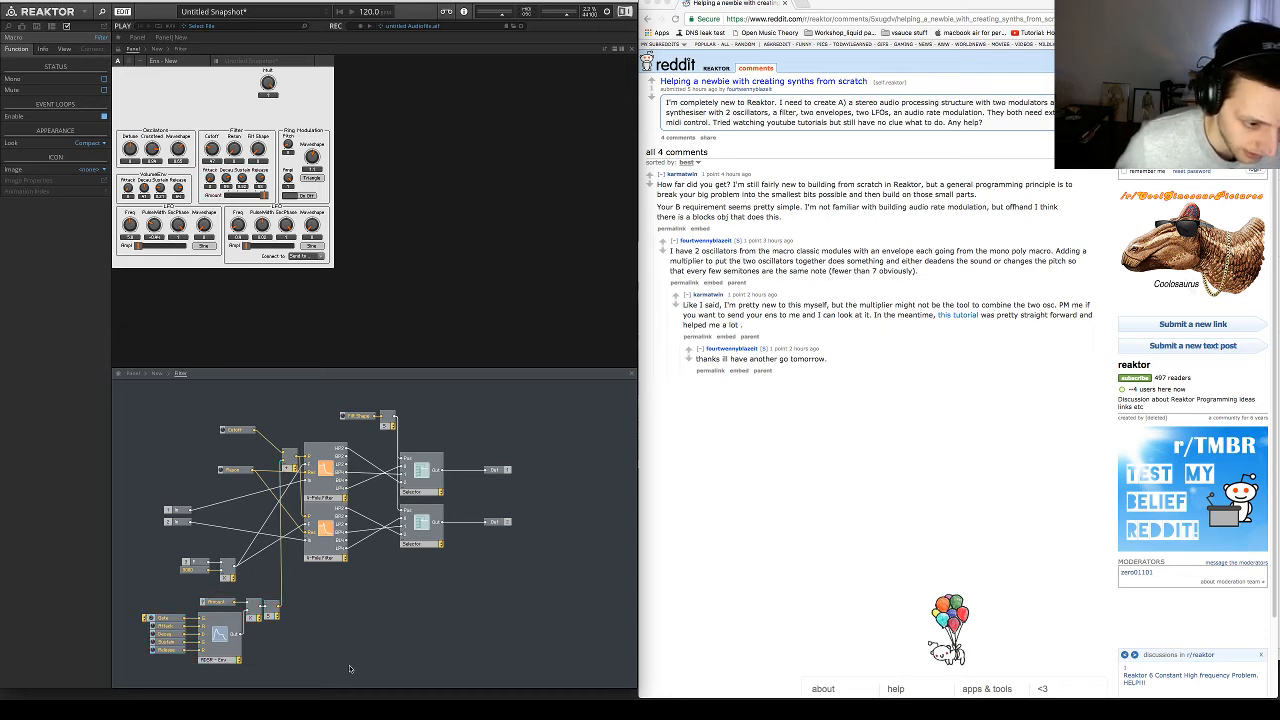
{"action": "left_click", "coordinate": [208, 633]}
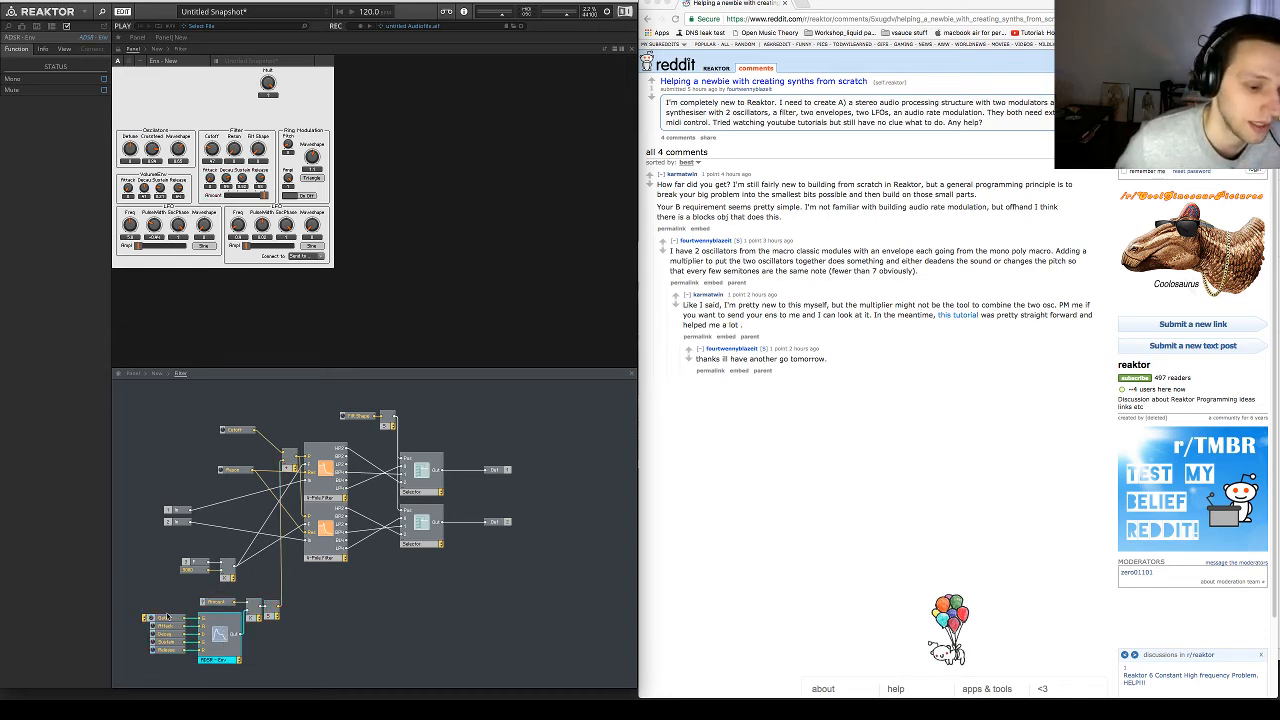
{"action": "left_click", "coordinate": [180, 620]}
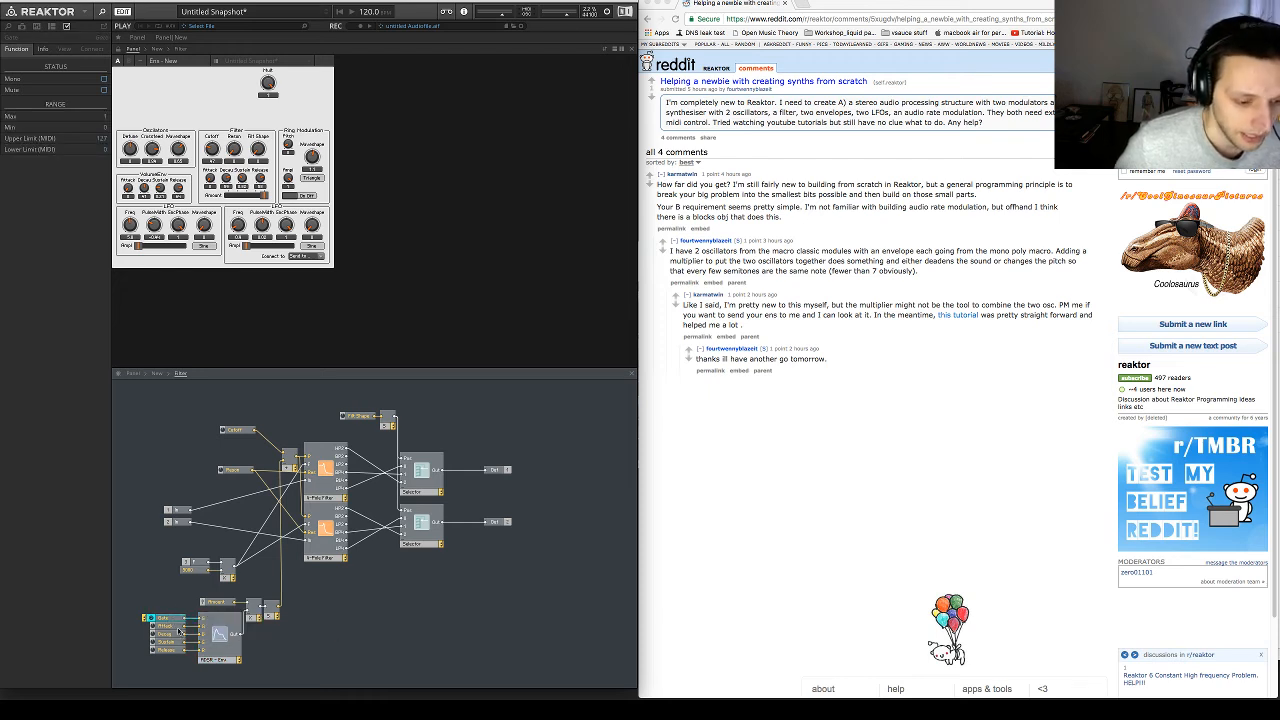
{"action": "left_click", "coordinate": [176, 627]}
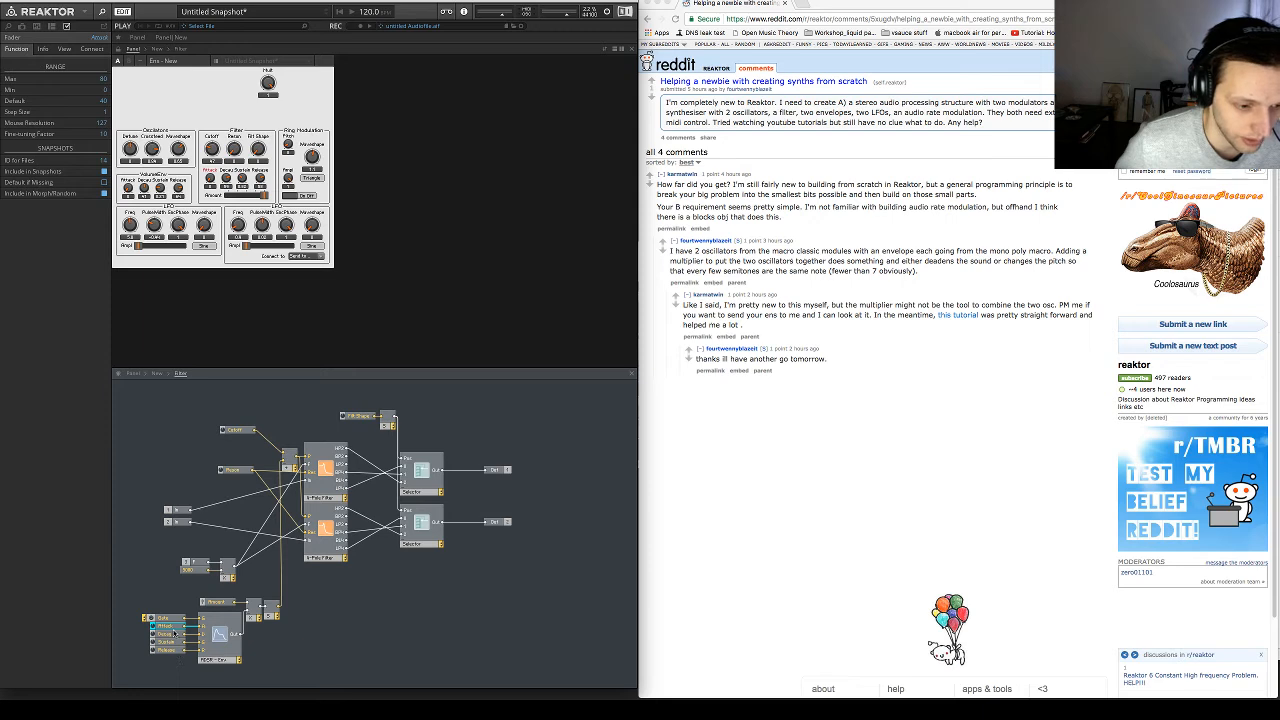
{"action": "left_click", "coordinate": [176, 634]}
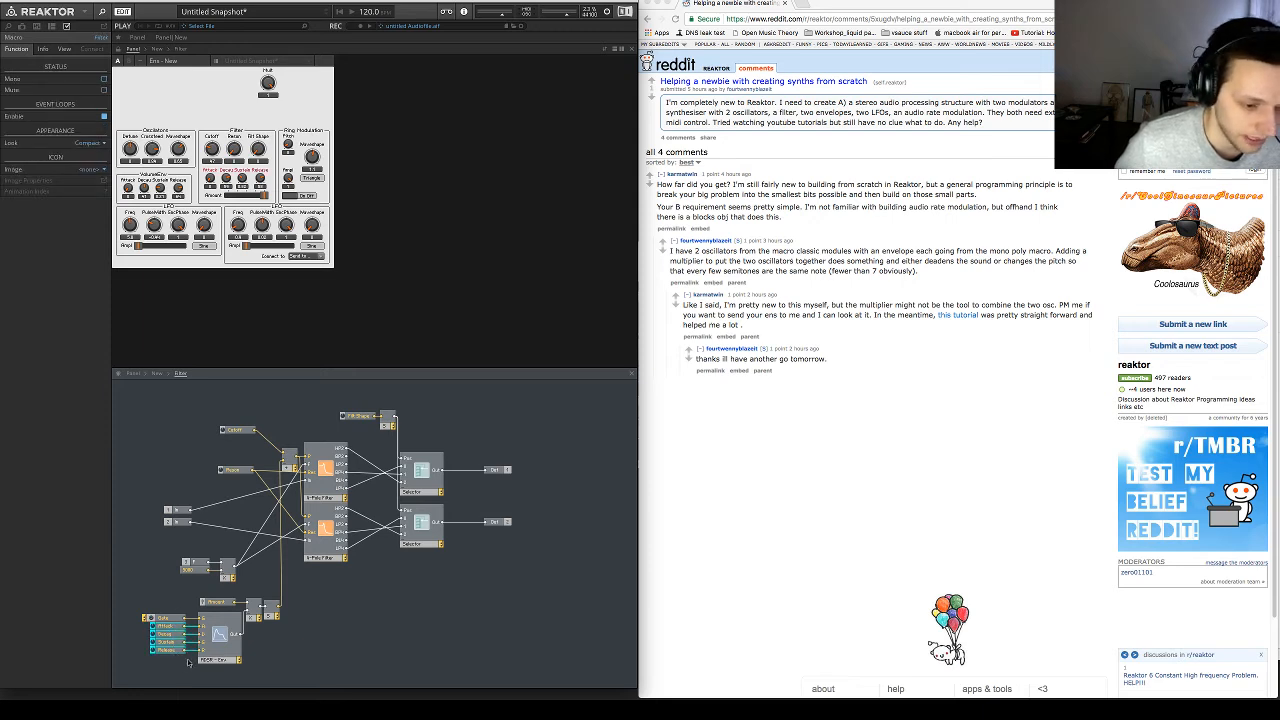
{"action": "mouse_move", "coordinate": [201, 627]}
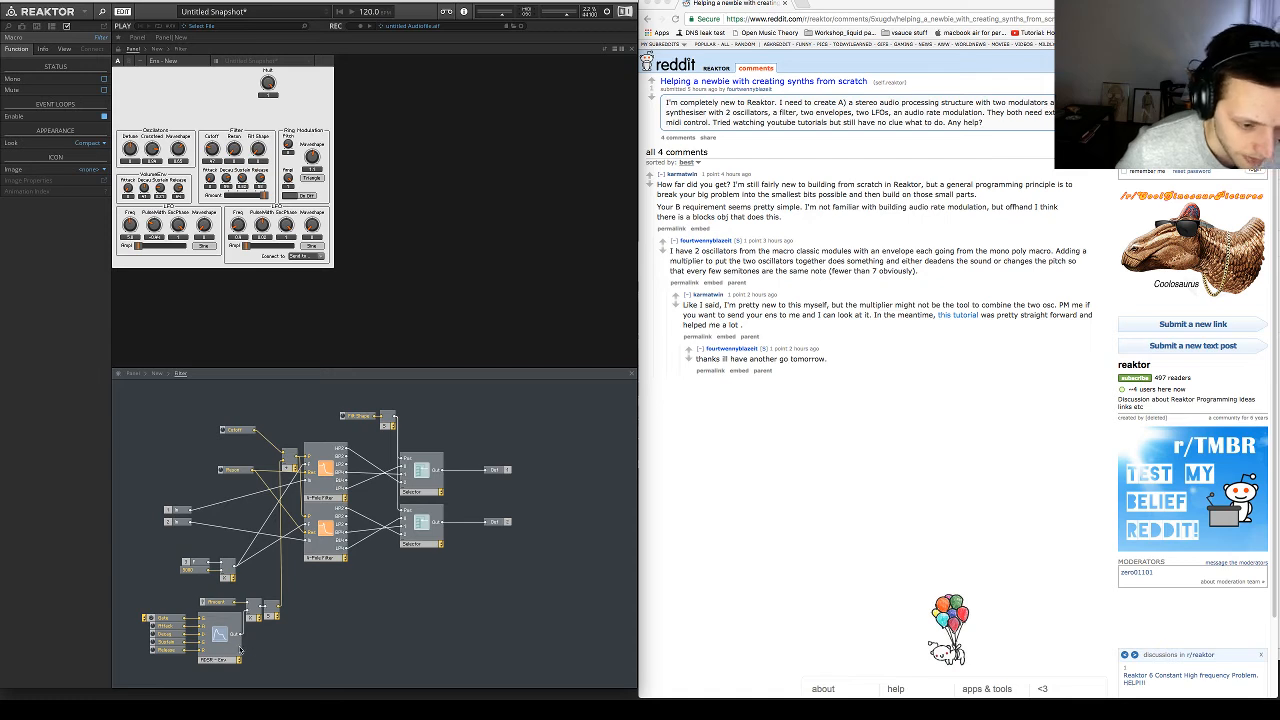
{"action": "mouse_move", "coordinate": [241, 651]}
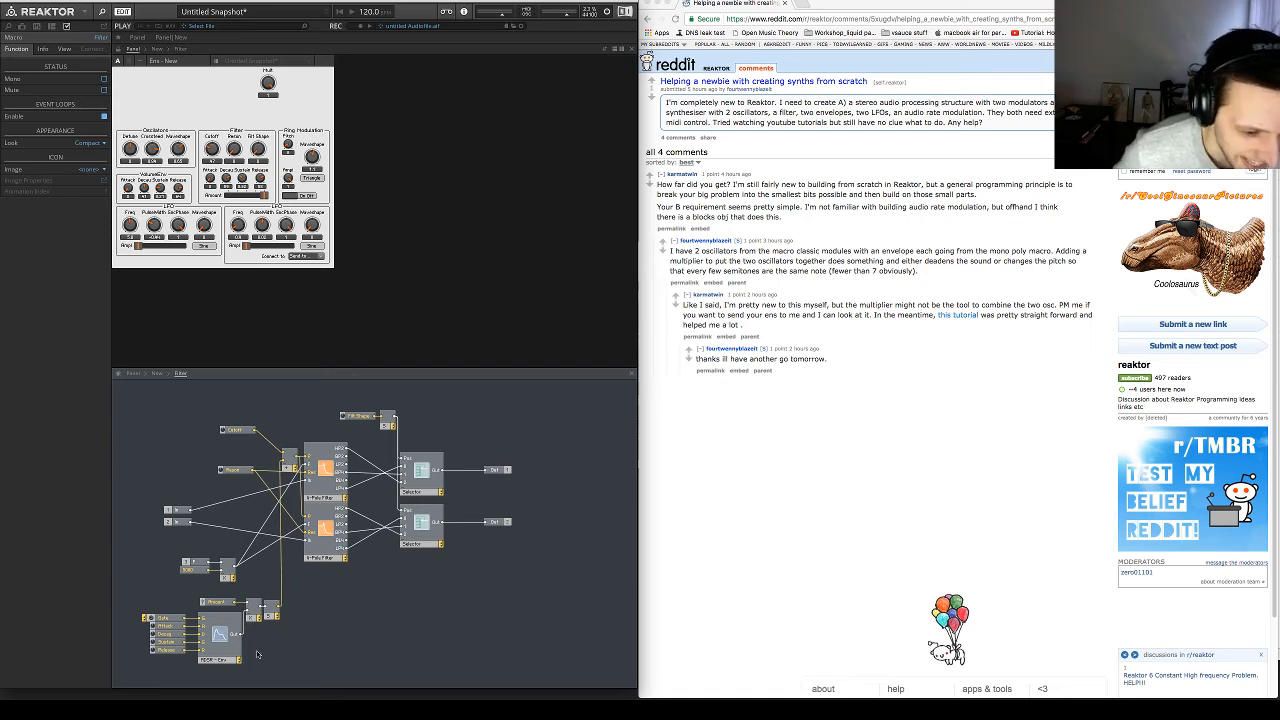
Set the filter envelope's Amount slider to about its midpoint
{"action": "left_click", "coordinate": [218, 602]}
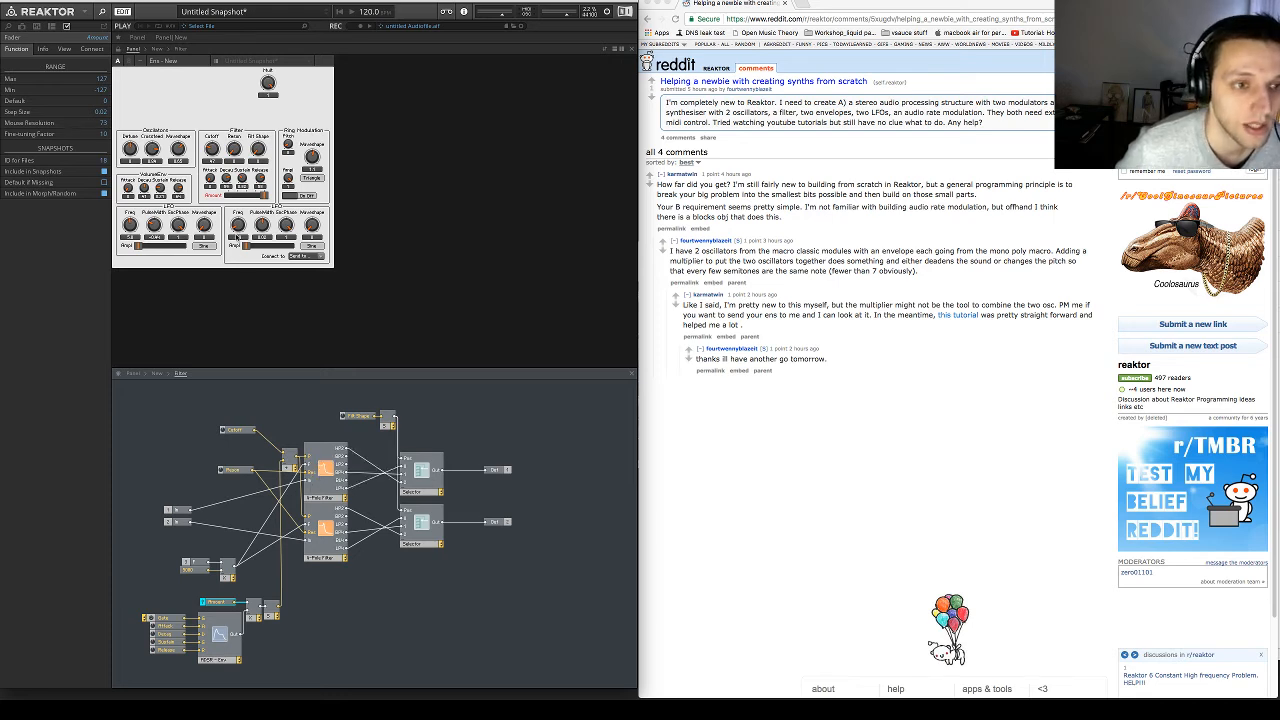
{"action": "left_click_drag", "start_coordinate": [263, 197], "coordinate": [247, 197]}
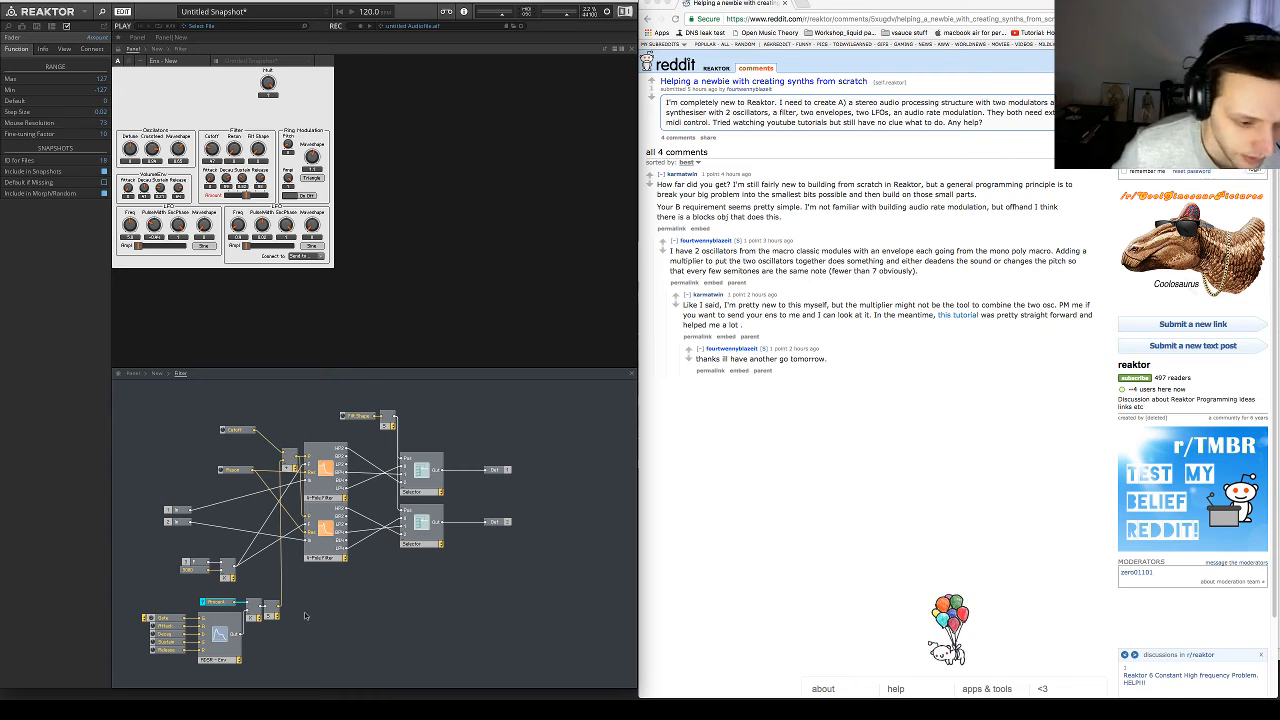
Examine the smoother between the envelope multiplier and the cutoff Add module, and trace the F input with its 5000 constant to the filters
{"action": "left_click_drag", "start_coordinate": [312, 602], "coordinate": [187, 681]}
{"action": "left_click", "coordinate": [271, 612]}
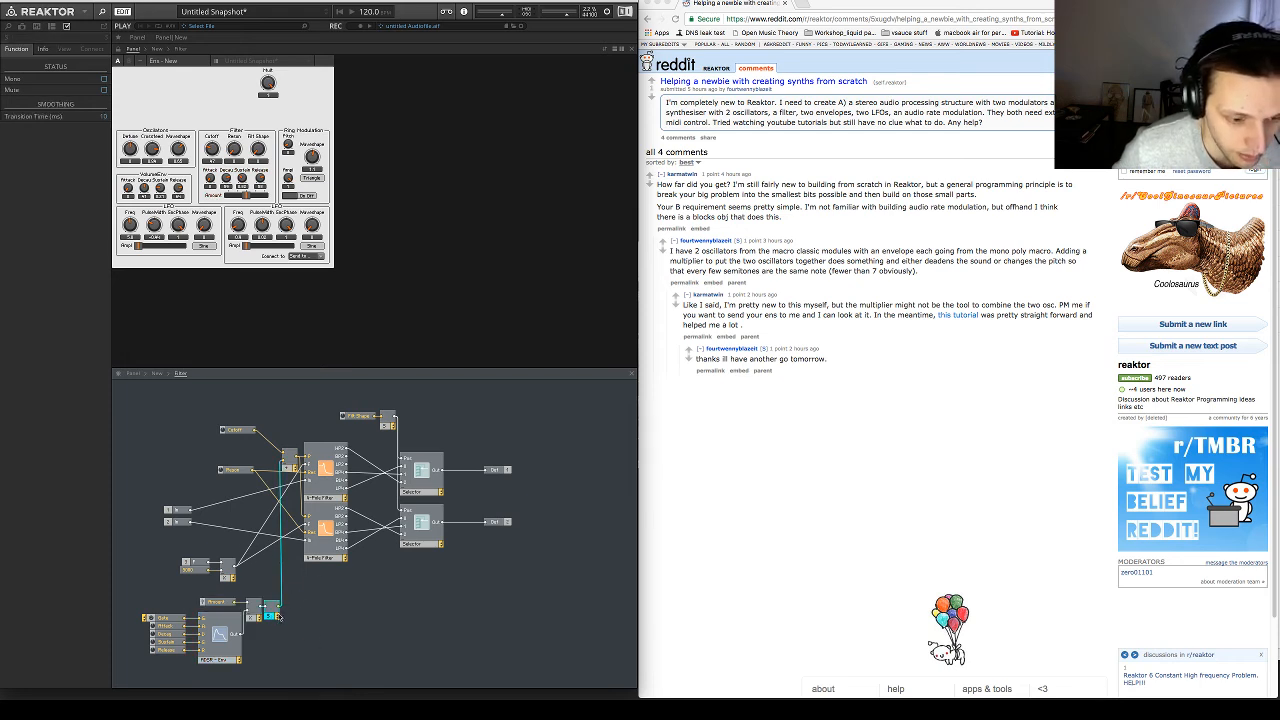
{"action": "mouse_move", "coordinate": [272, 614]}
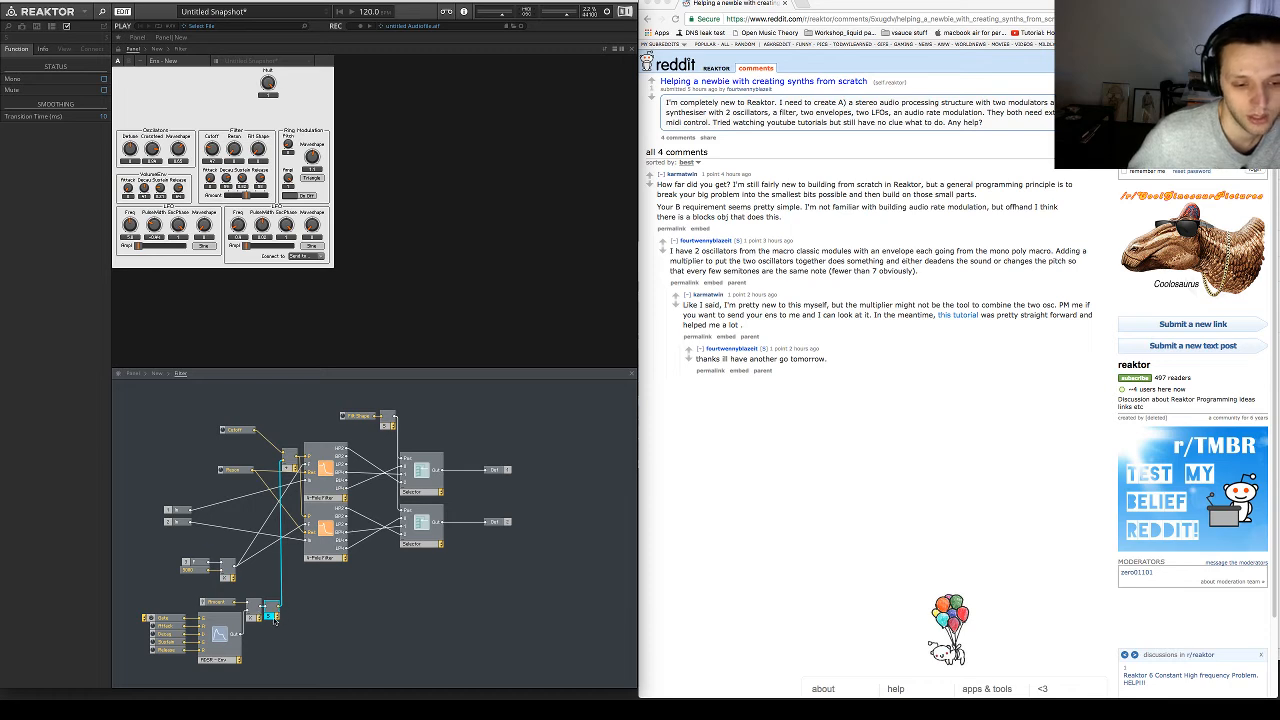
{"action": "left_click_drag", "start_coordinate": [271, 619], "coordinate": [271, 620]}
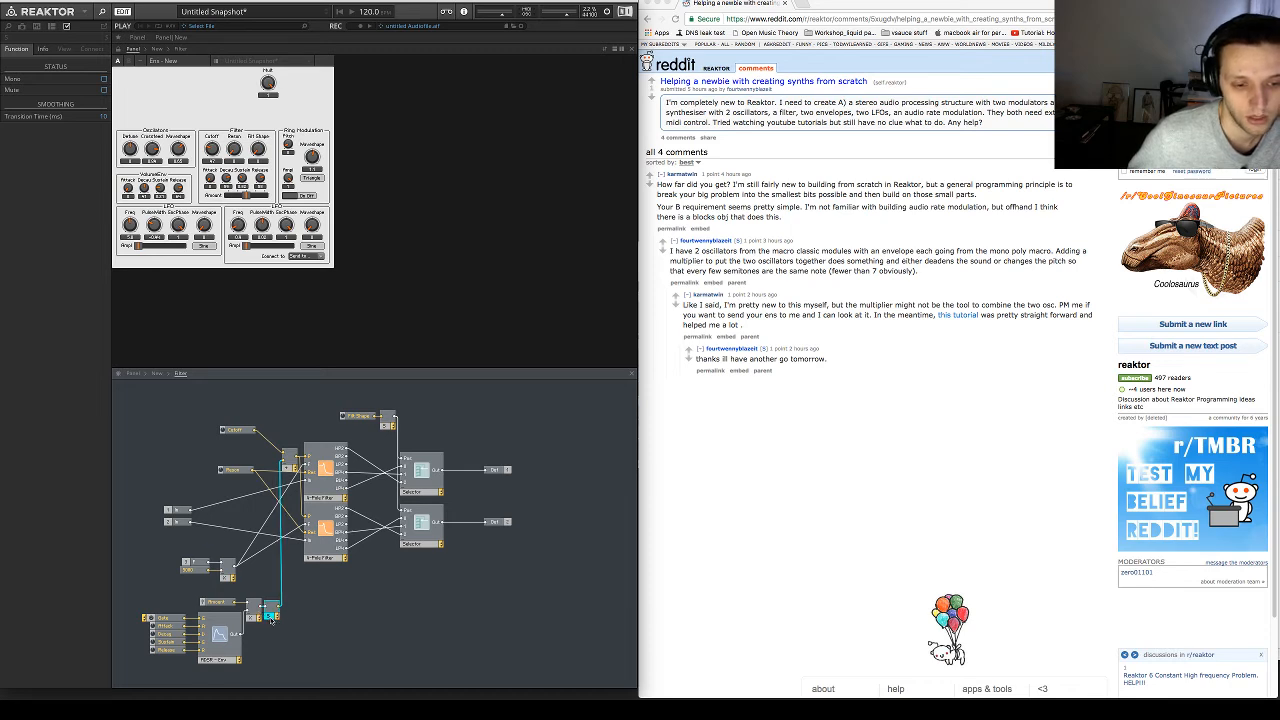
{"action": "left_click", "coordinate": [310, 619]}
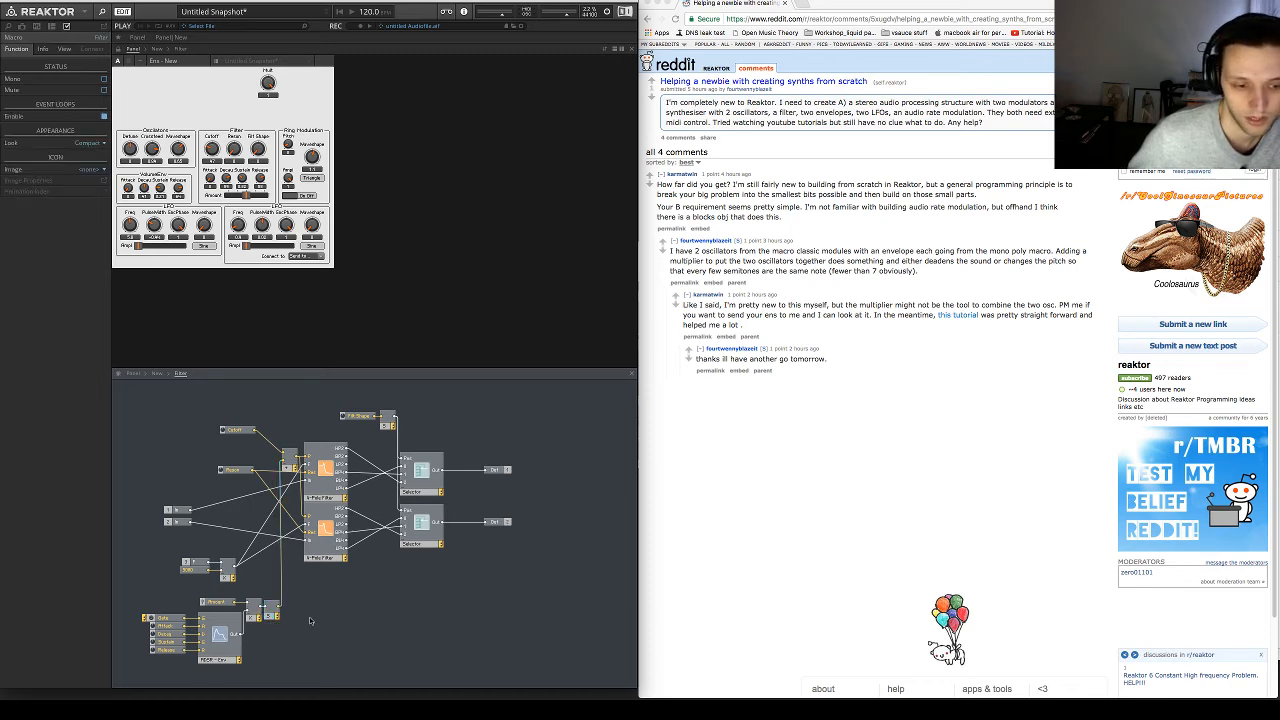
{"action": "left_click", "coordinate": [196, 569]}
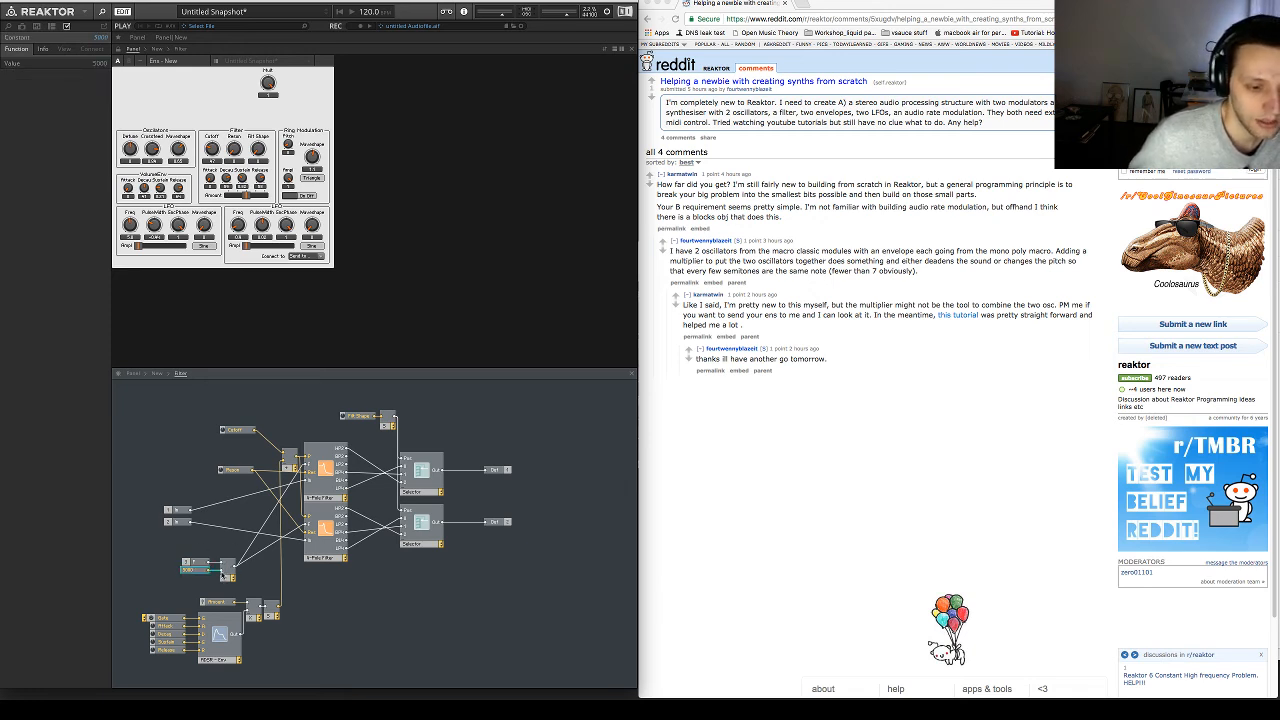
{"action": "left_click", "coordinate": [196, 562]}
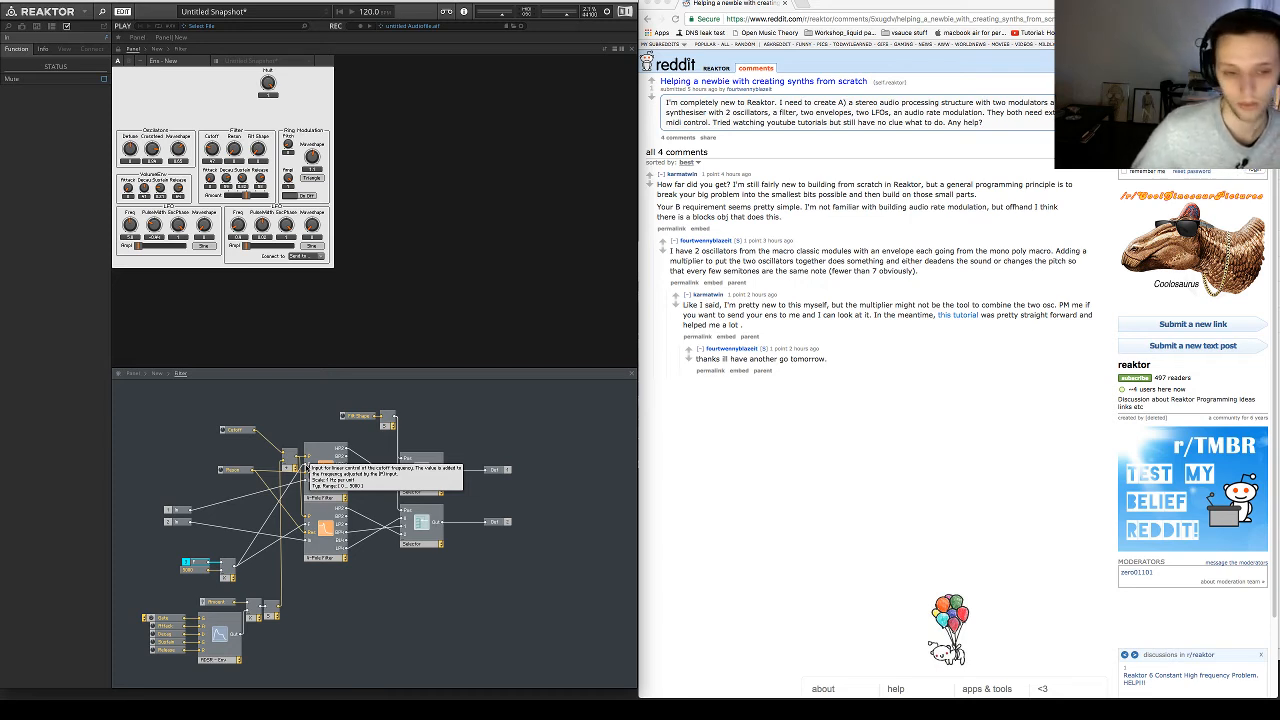
Inspect the F input, its constant and the module that combines them inside the Filter macro
{"action": "left_click_drag", "start_coordinate": [174, 553], "coordinate": [267, 579]}
{"action": "left_click", "coordinate": [254, 582]}
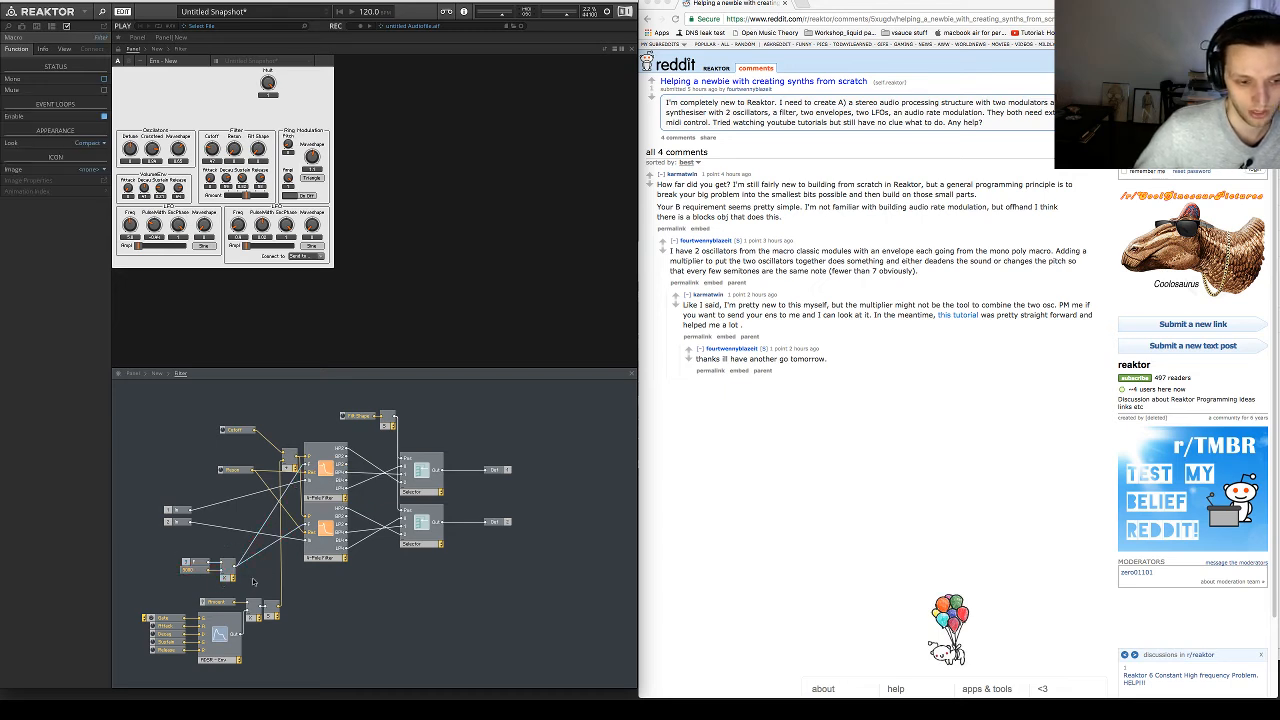
{"action": "left_click", "coordinate": [195, 572]}
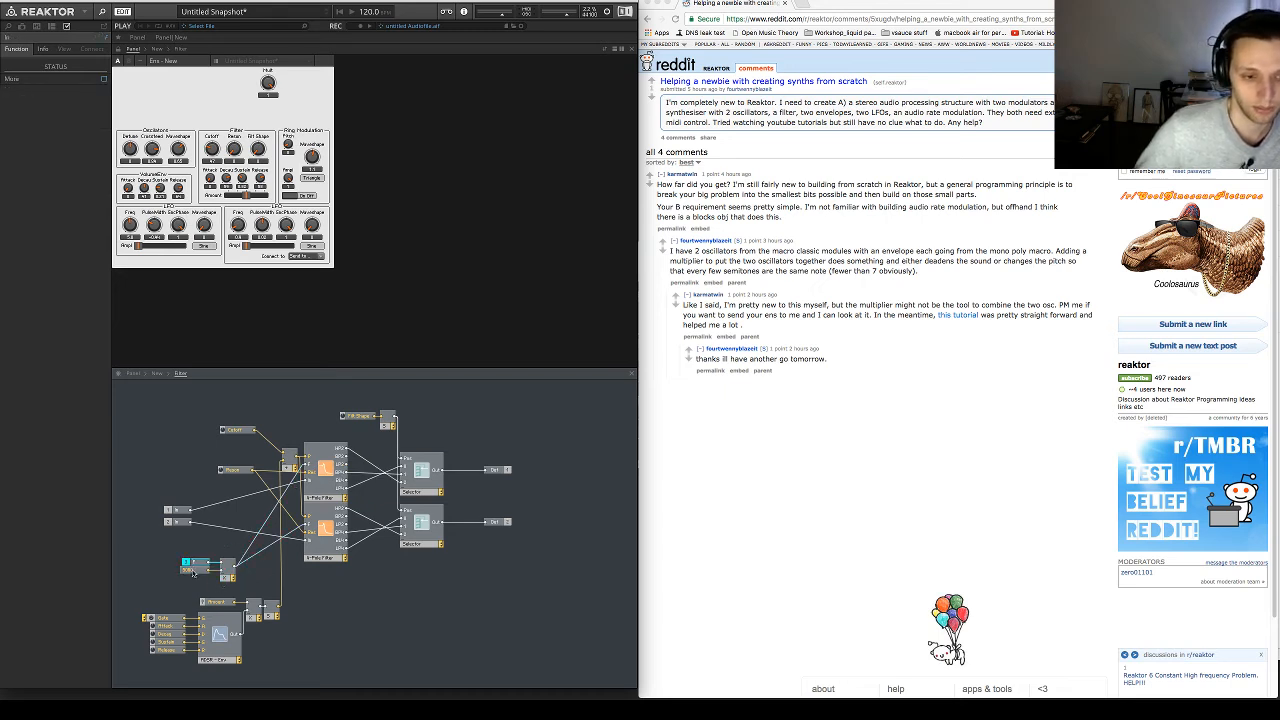
{"action": "left_click", "coordinate": [190, 551]}
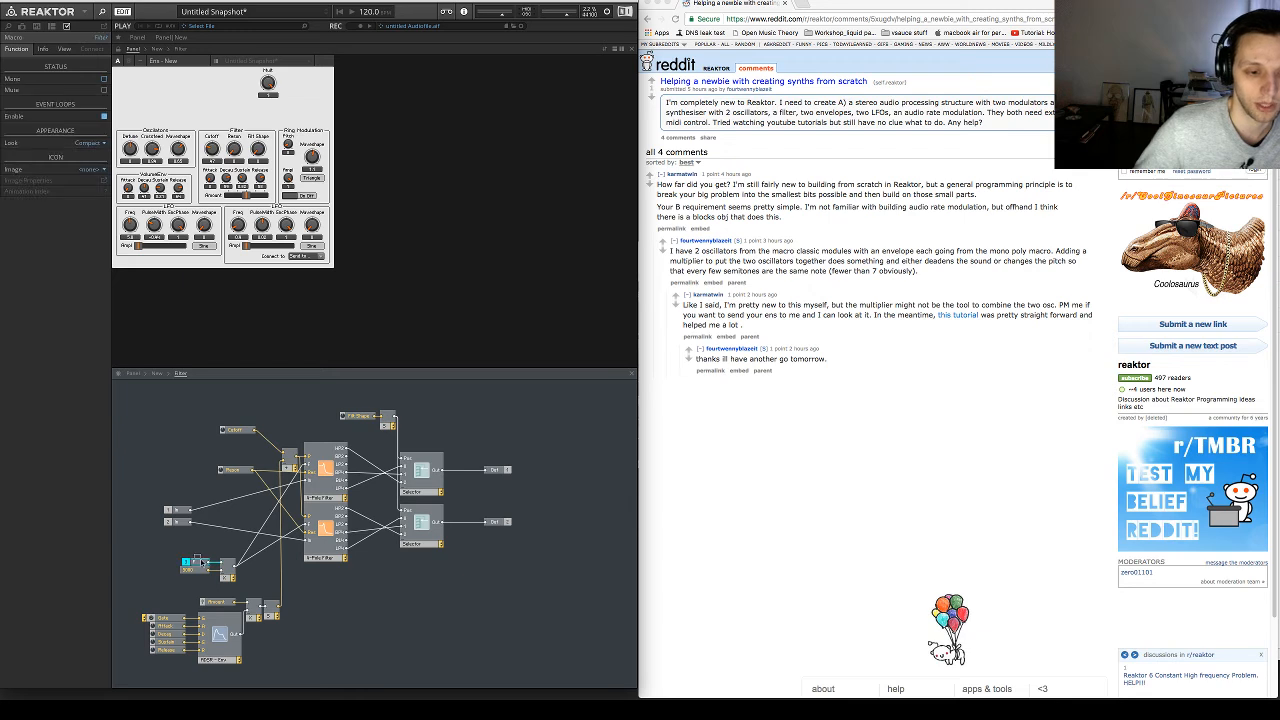
Open the lower LFO macro and move its four input controls away from the LFO module to make room between them
{"action": "left_click", "coordinate": [158, 374]}
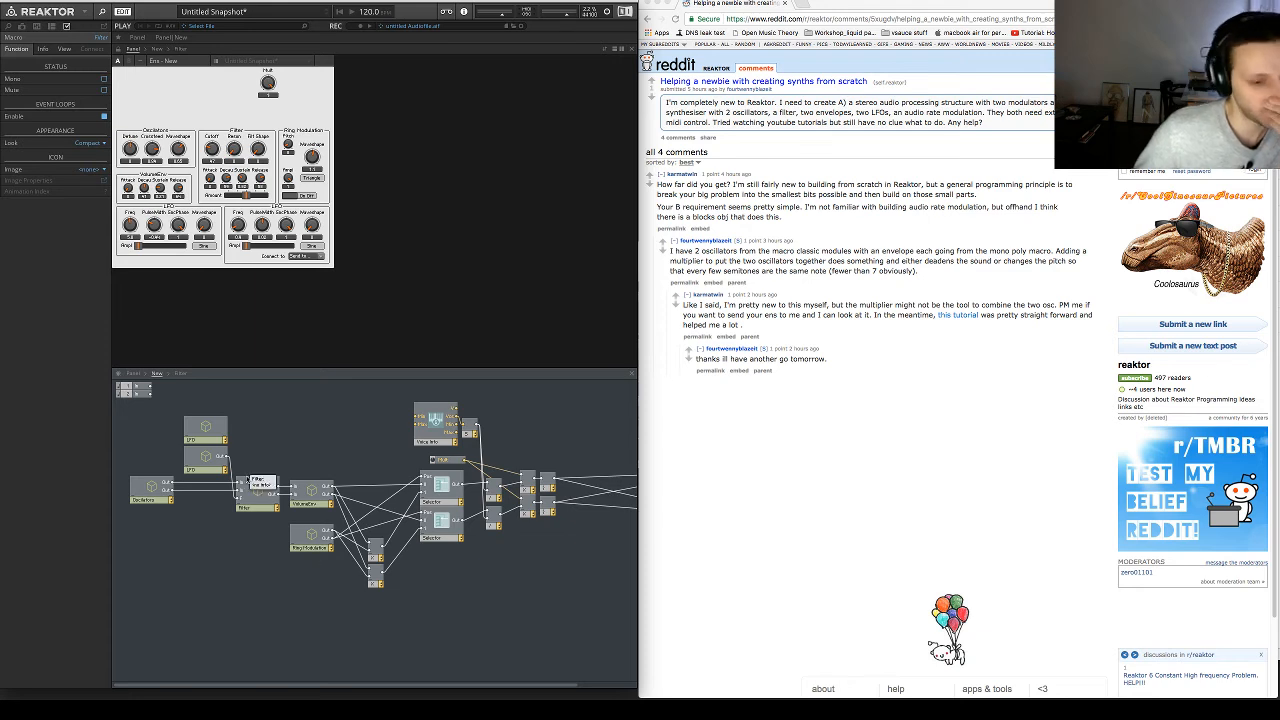
{"action": "left_click", "coordinate": [199, 457]}
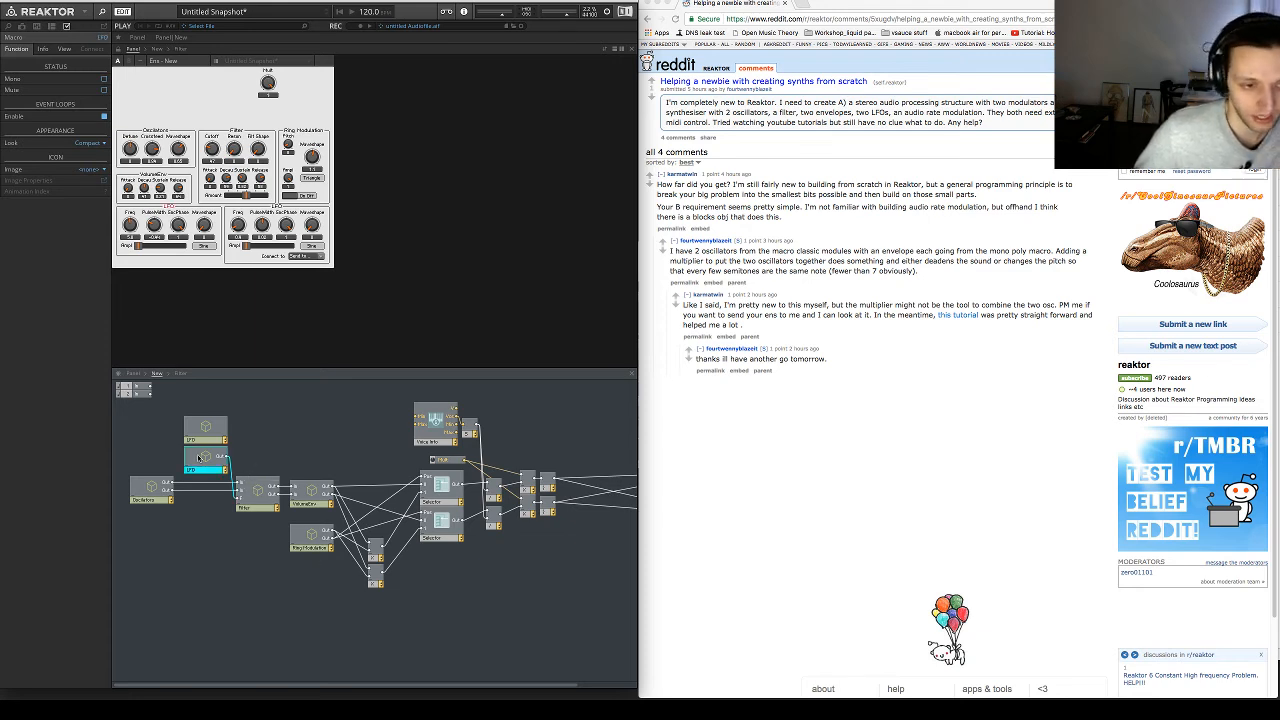
{"action": "double_click", "coordinate": [199, 457]}
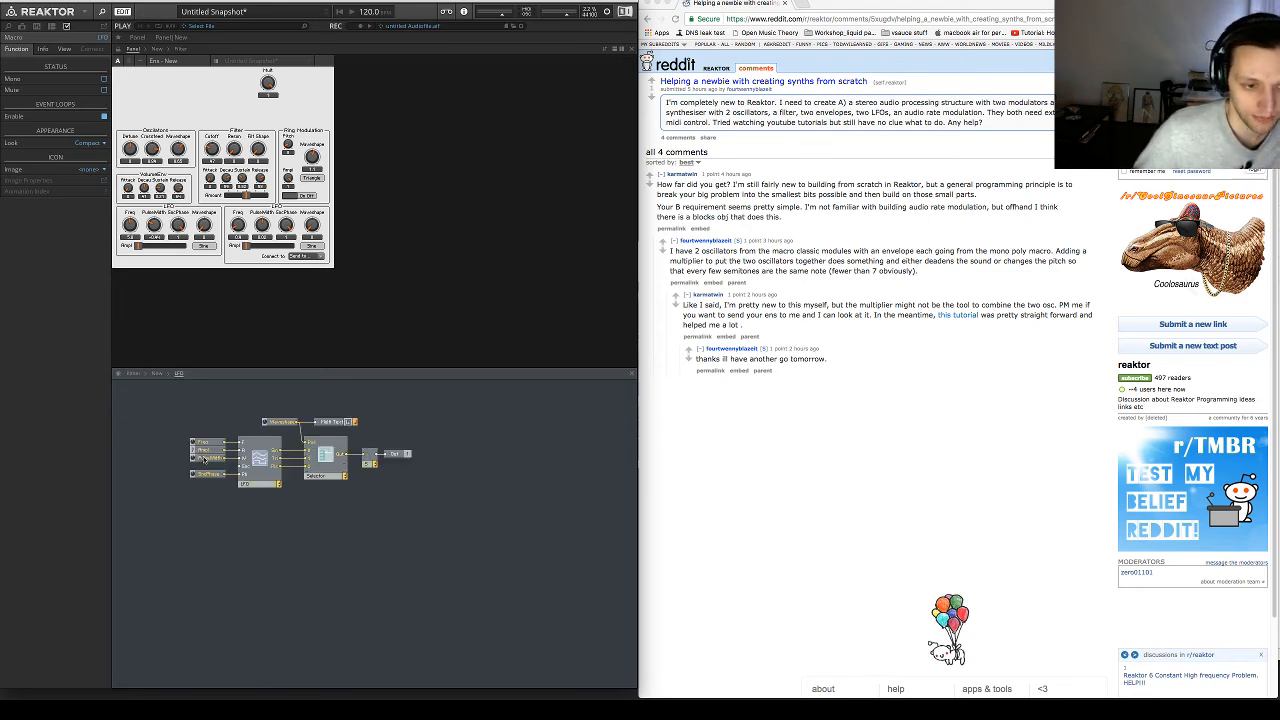
{"action": "left_click", "coordinate": [258, 470]}
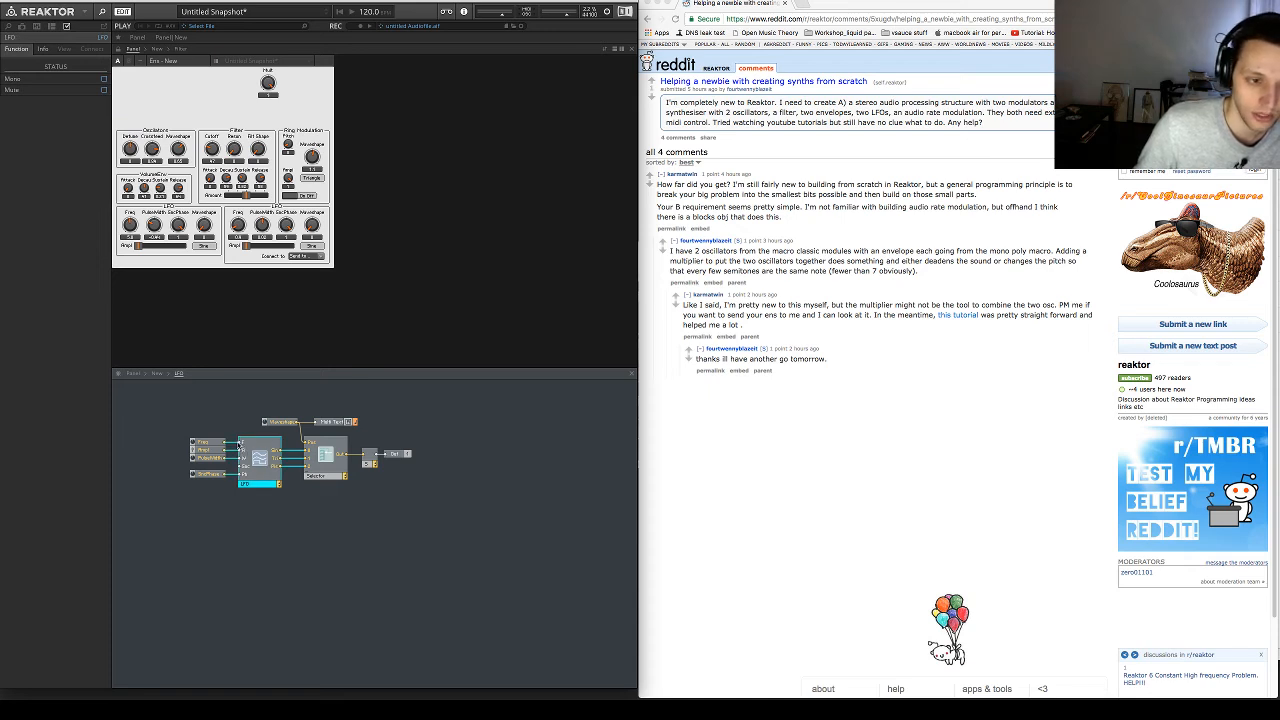
{"action": "left_click_drag", "start_coordinate": [202, 425], "coordinate": [179, 478]}
{"action": "left_click", "coordinate": [205, 494]}
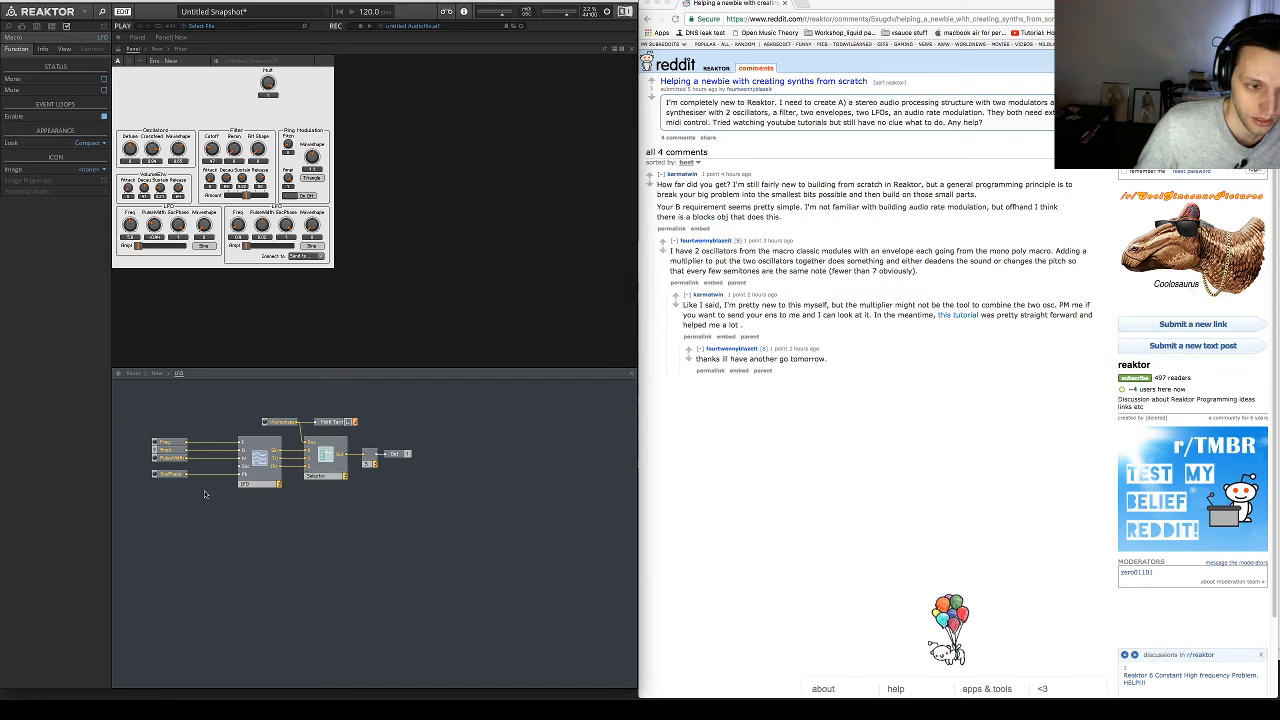
Add an Audio Smoother below the LFO's input controls and set its Transition Time to 5 ms
{"action": "right_click", "coordinate": [205, 494]}
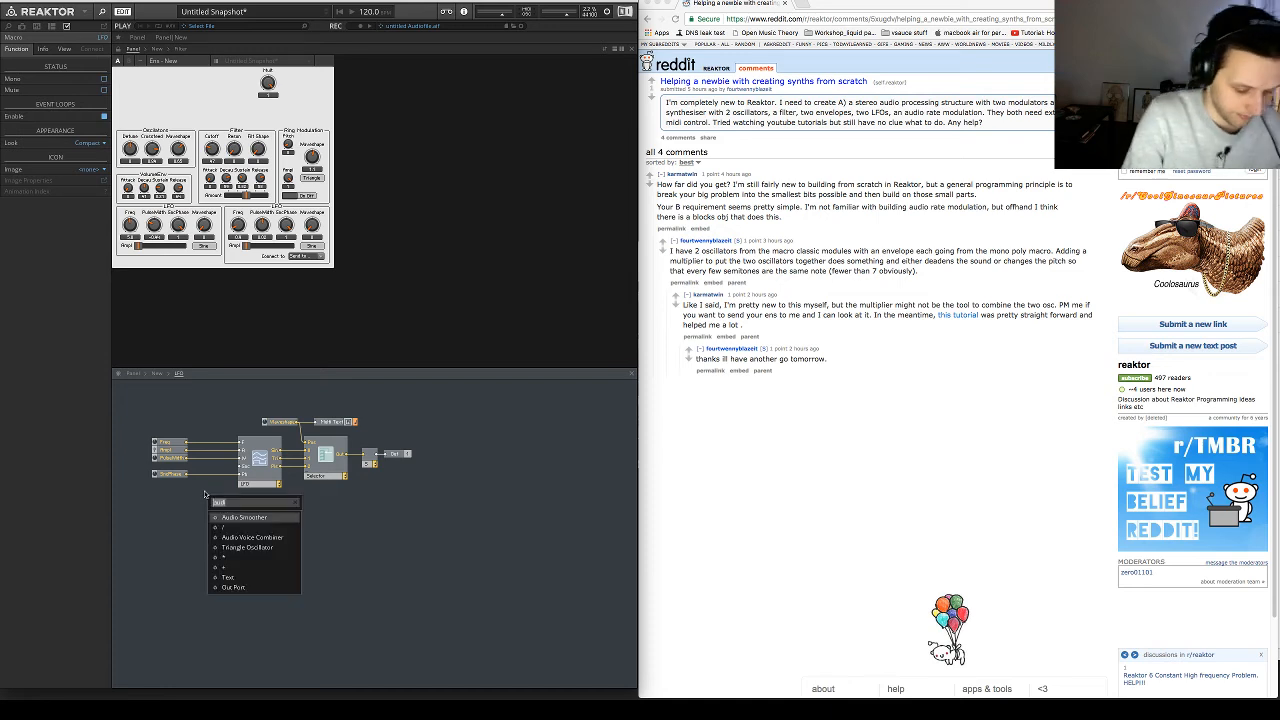
{"action": "type", "text": "audi"}
{"action": "key", "text": "Return"}
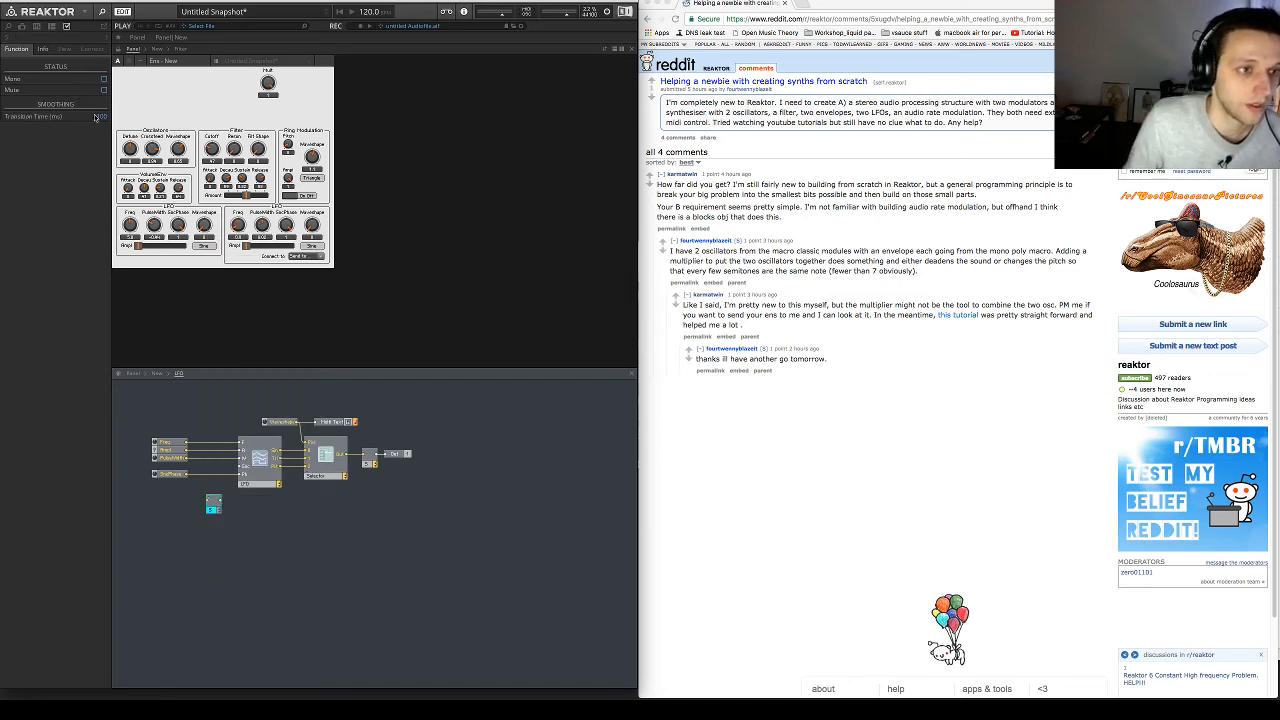
{"action": "left_click", "coordinate": [101, 117]}
{"action": "type", "text": "10"}
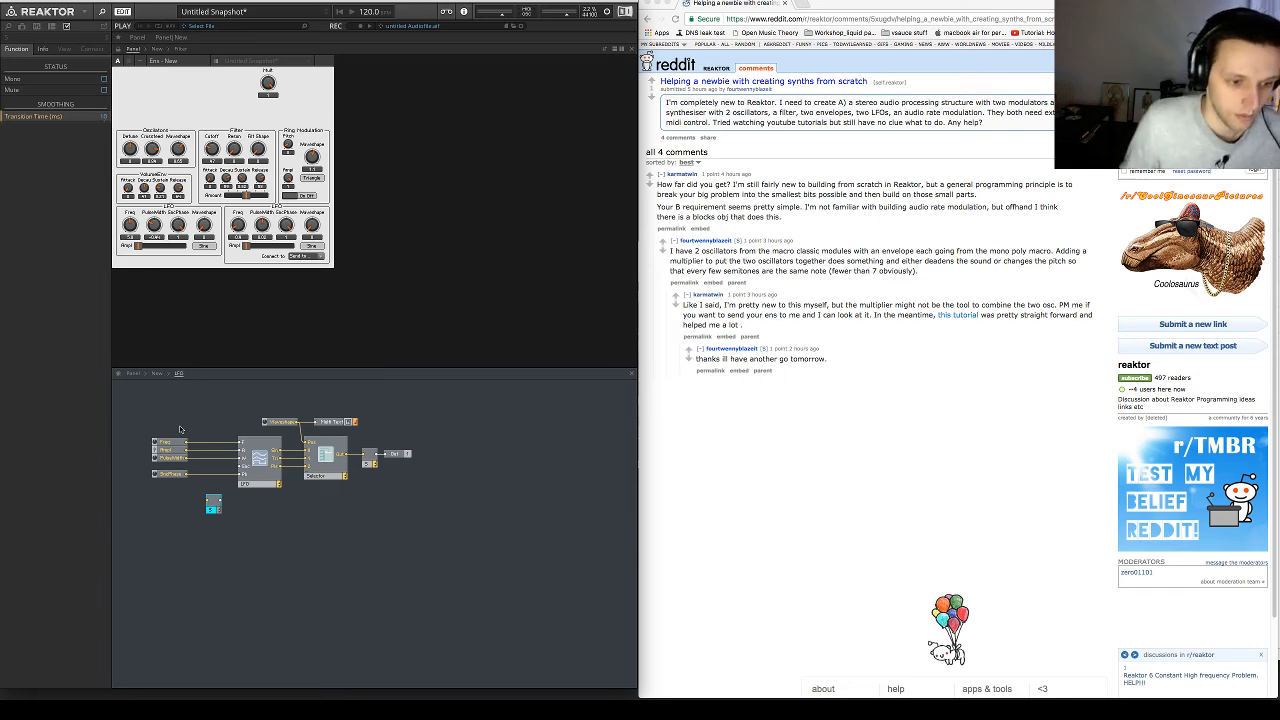
{"action": "left_click", "coordinate": [234, 518]}
{"action": "left_click", "coordinate": [212, 507]}
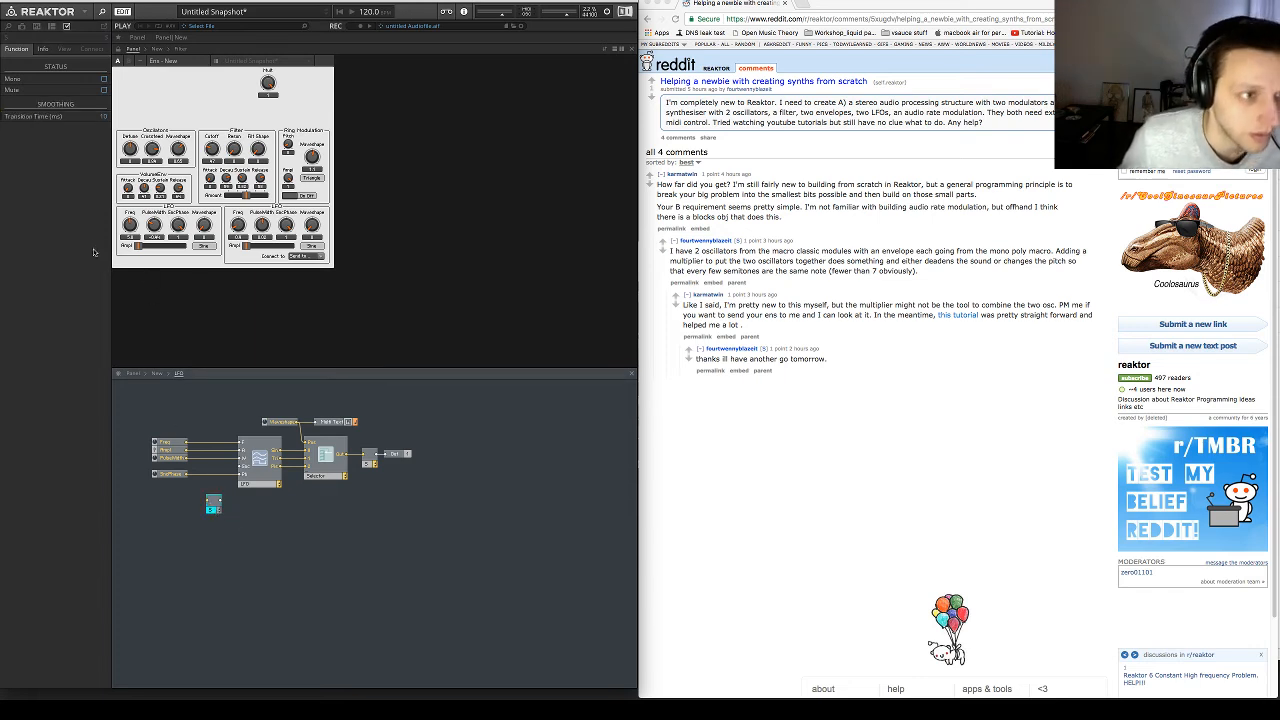
{"action": "left_click", "coordinate": [103, 117]}
{"action": "type", "text": "5"}
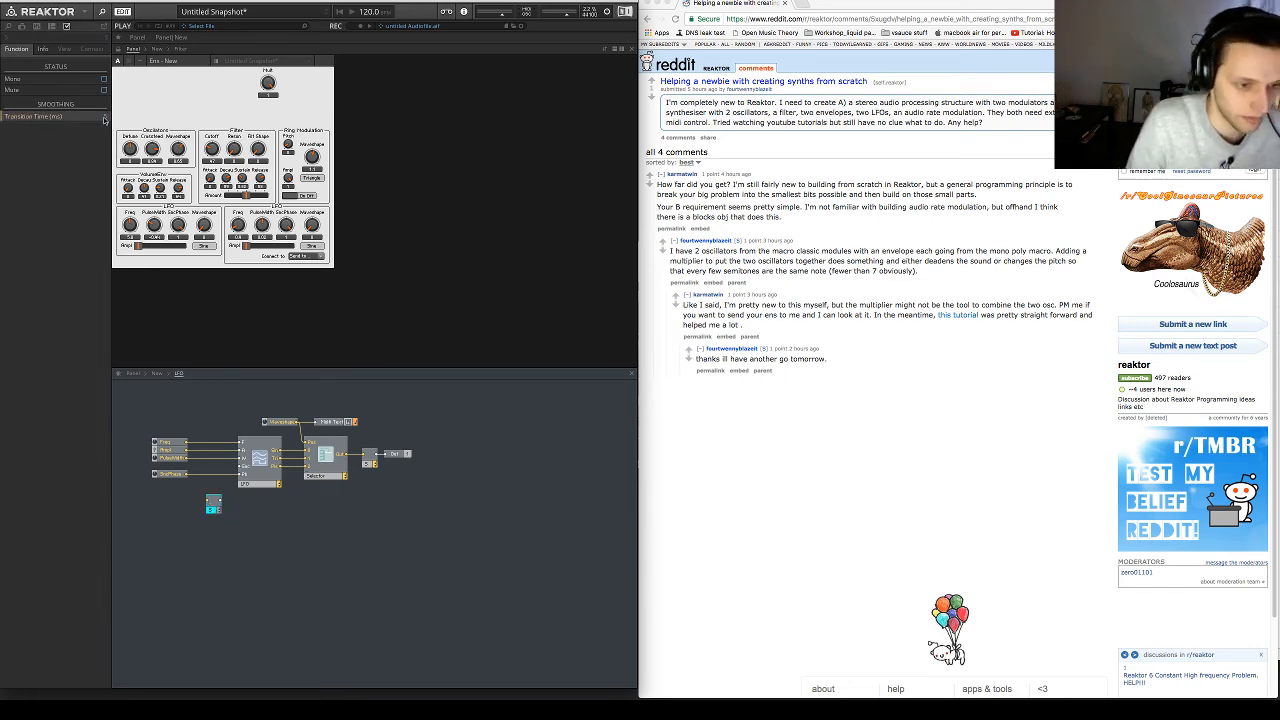
{"action": "left_click", "coordinate": [276, 540]}
Duplicate the smoother to get four, wire one between each control and the LFO module, and shift the output smoother closer to the Selector
{"action": "left_click", "coordinate": [213, 508]}
{"action": "left_click_drag", "start_coordinate": [217, 515], "coordinate": [215, 446]}
{"action": "left_click", "coordinate": [186, 431]}
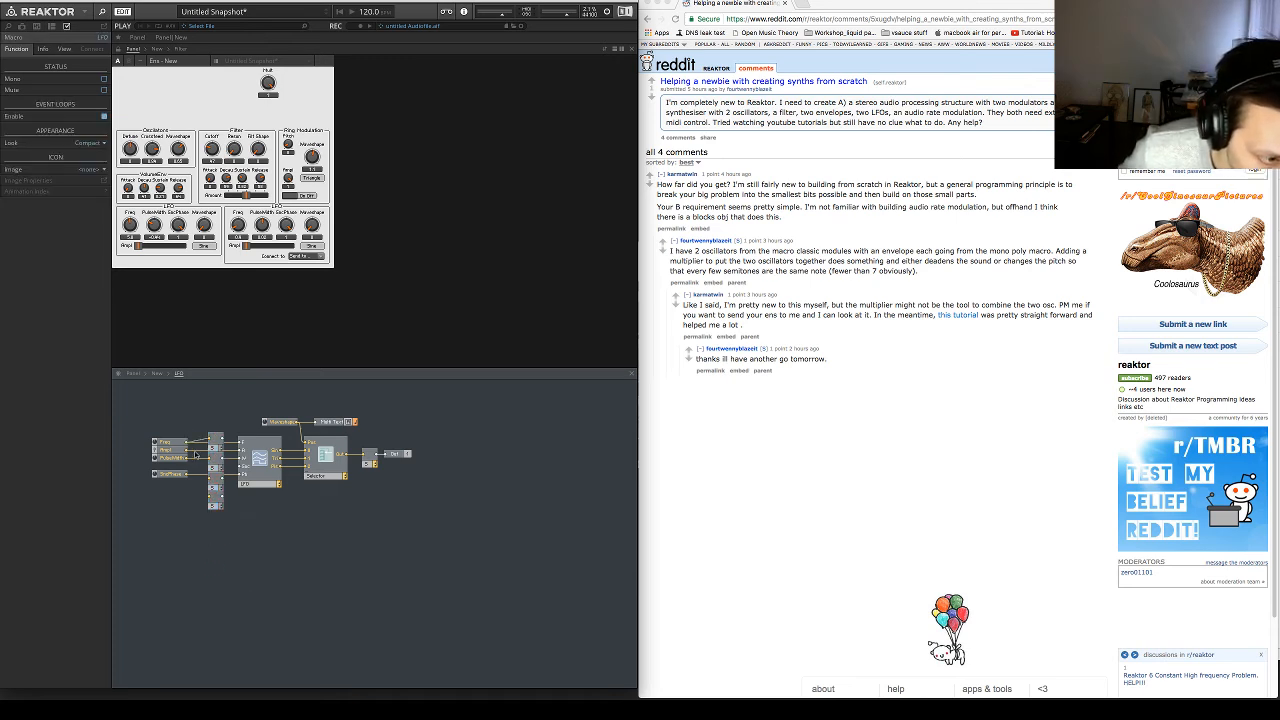
{"action": "left_click_drag", "start_coordinate": [187, 450], "coordinate": [240, 442]}
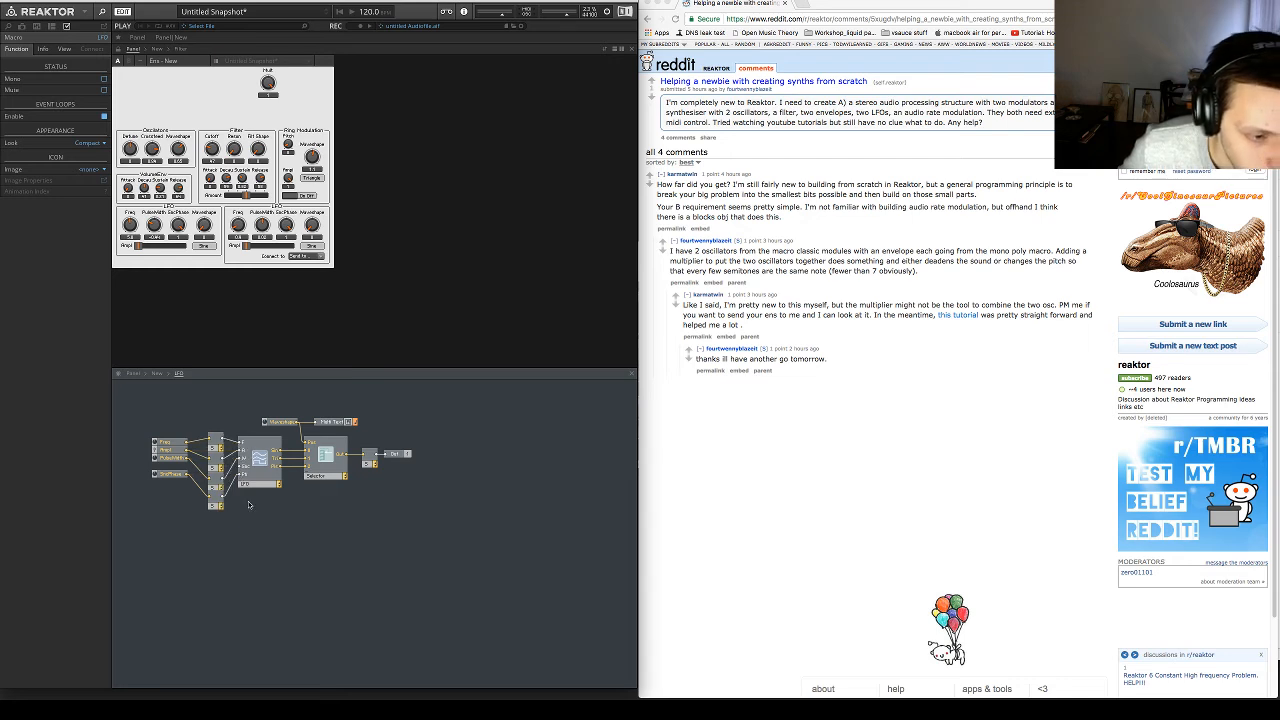
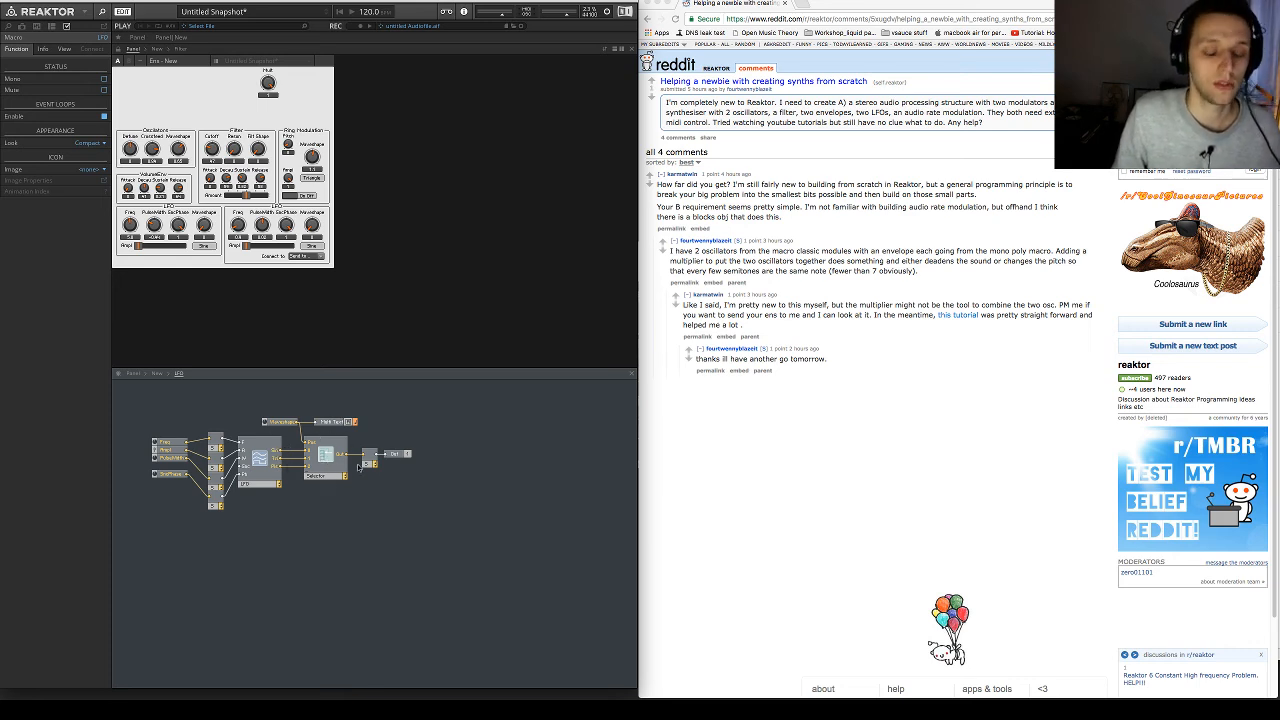
{"action": "left_click_drag", "start_coordinate": [370, 464], "coordinate": [360, 465]}
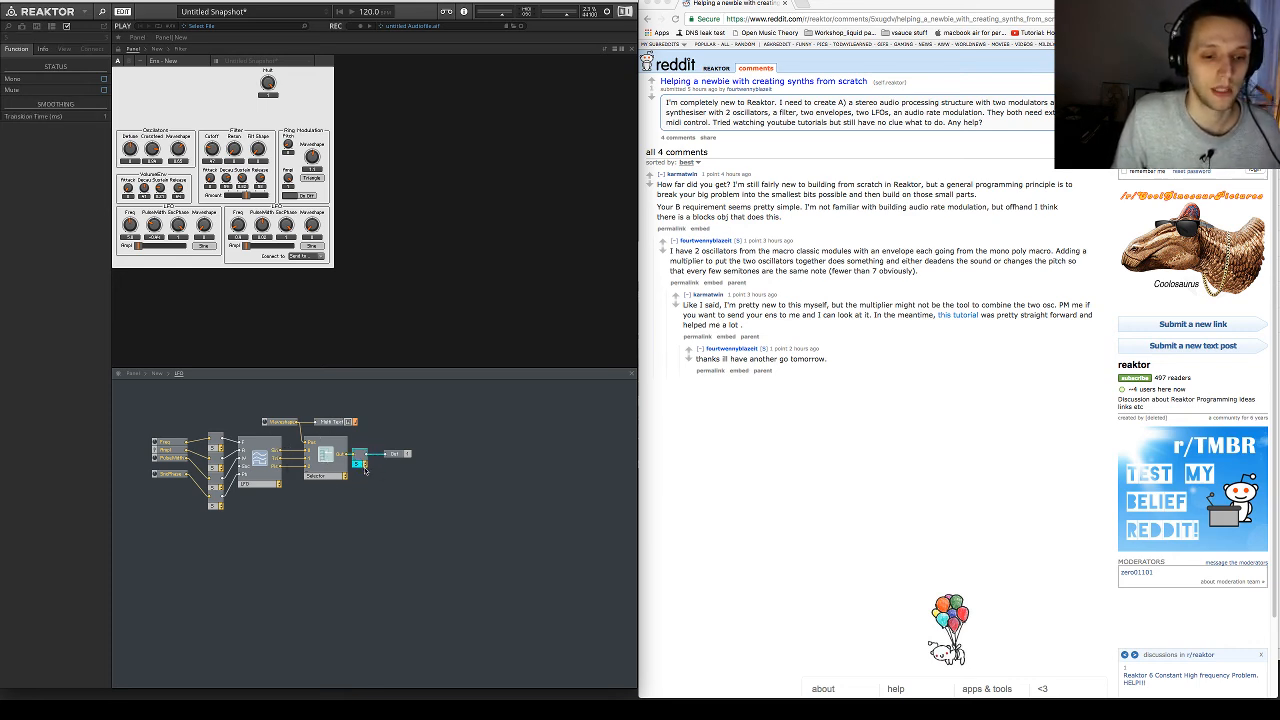
Examine the VolumeEnv macro after the Filter, including its ADSR envelope with controls and the two multipliers it feeds
{"action": "left_click", "coordinate": [159, 374]}
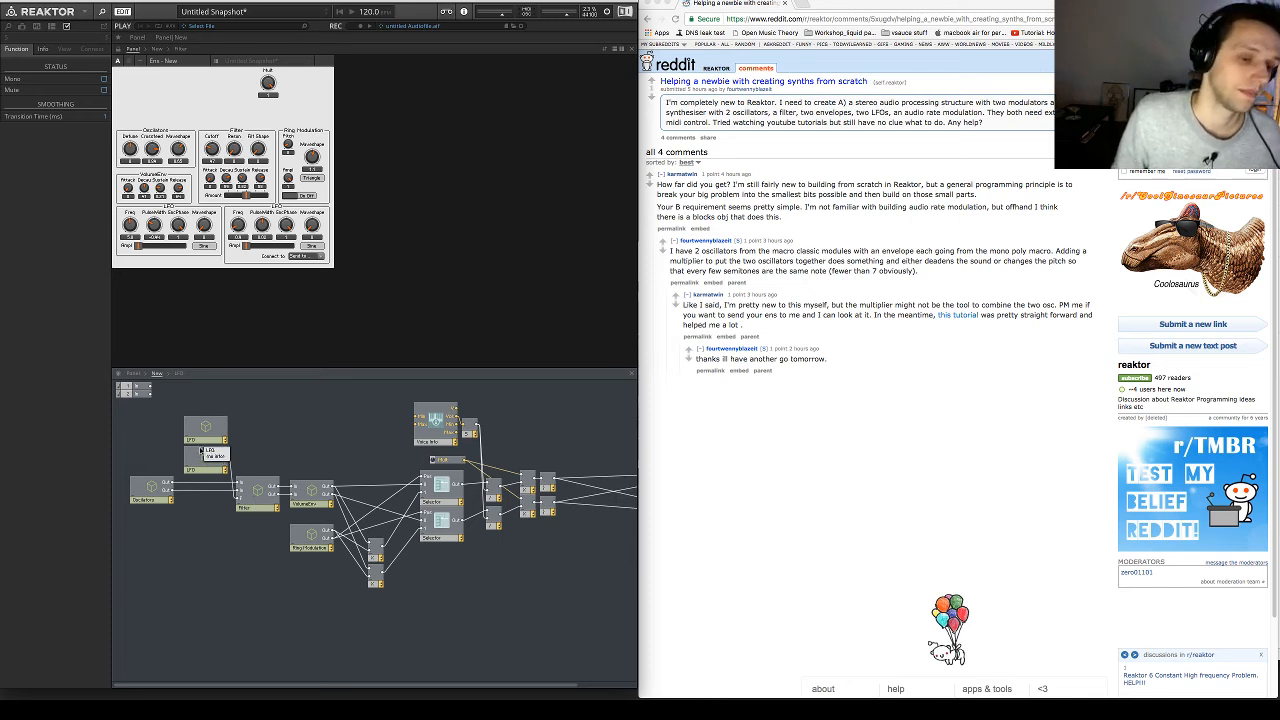
{"action": "left_click", "coordinate": [264, 492]}
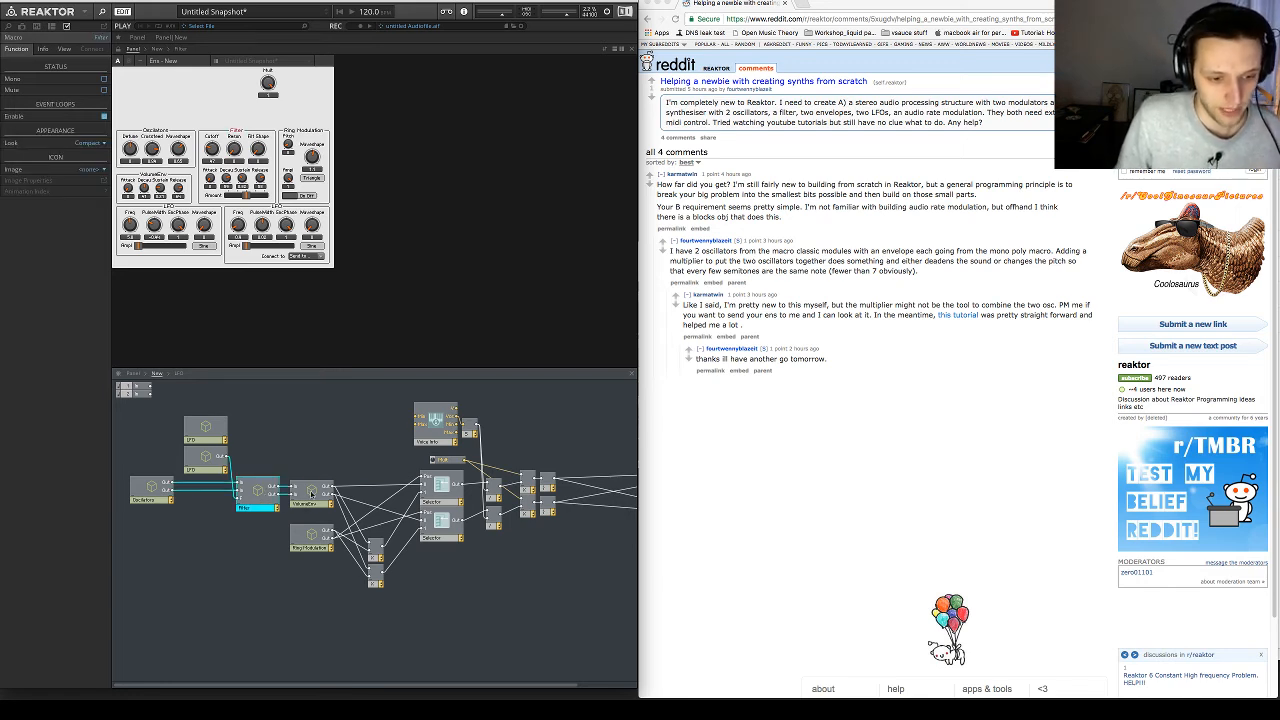
{"action": "double_click", "coordinate": [311, 494]}
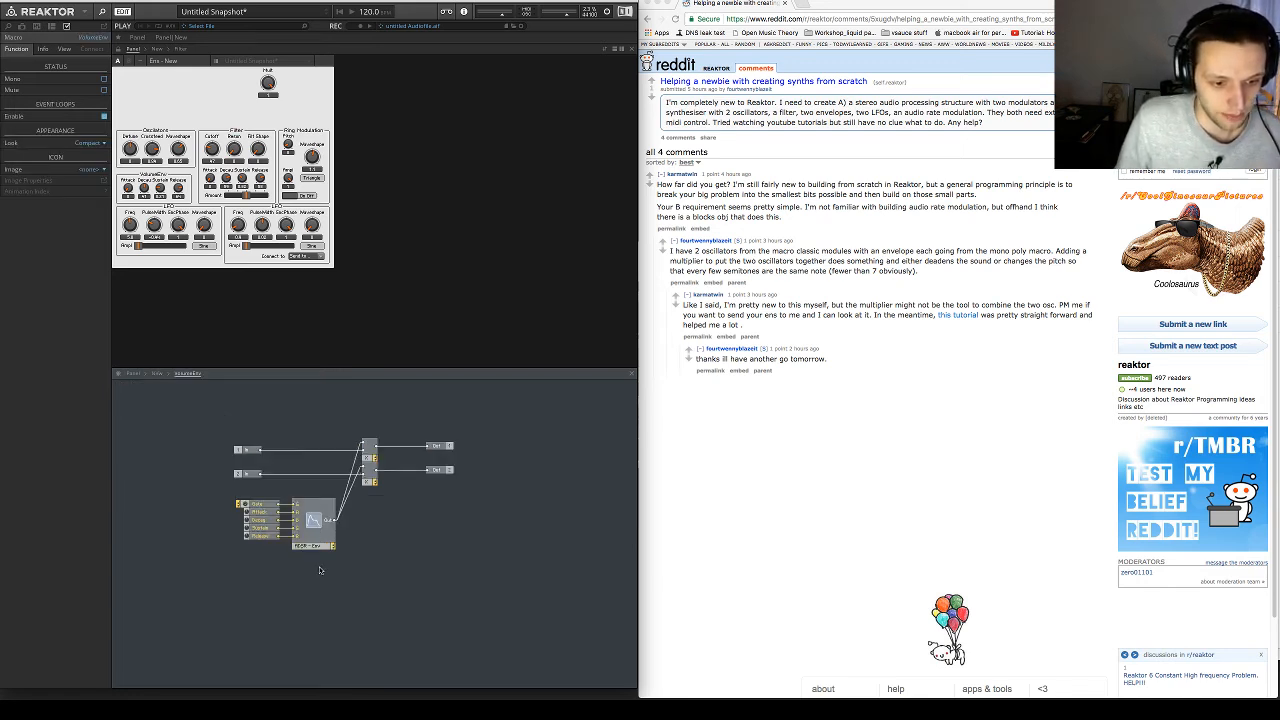
{"action": "left_click_drag", "start_coordinate": [320, 570], "coordinate": [227, 493]}
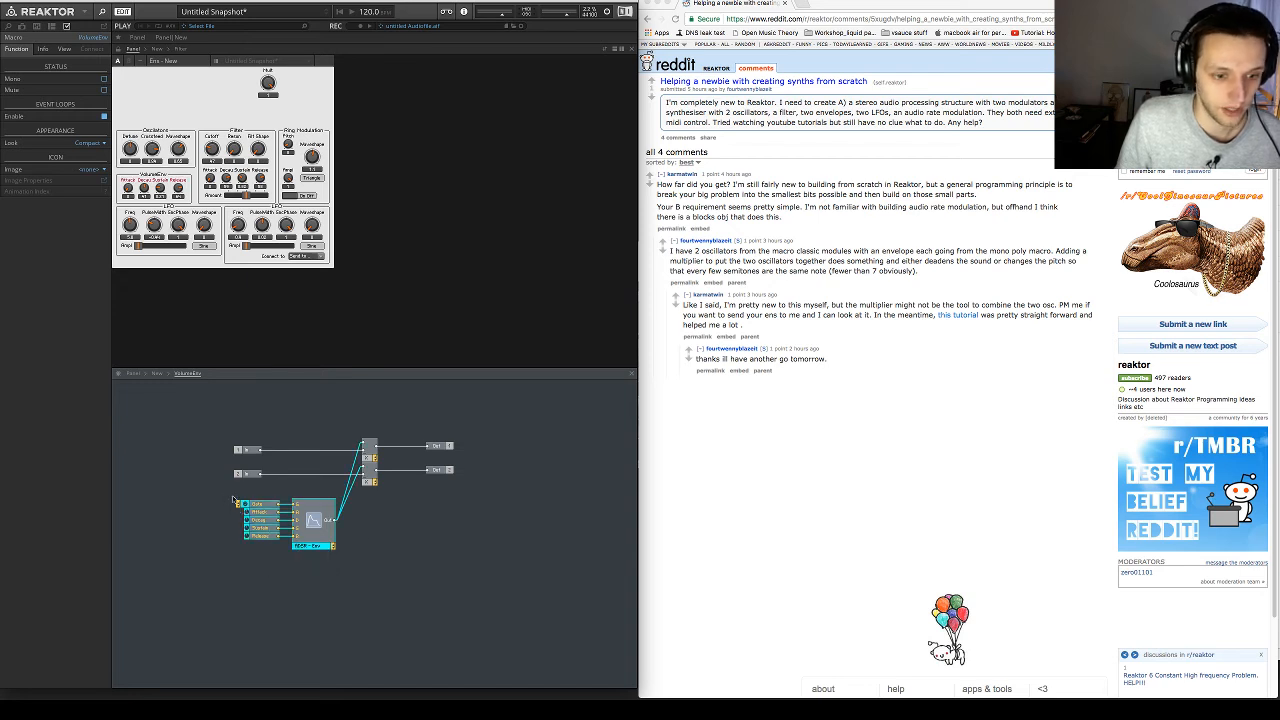
{"action": "left_click", "coordinate": [407, 545]}
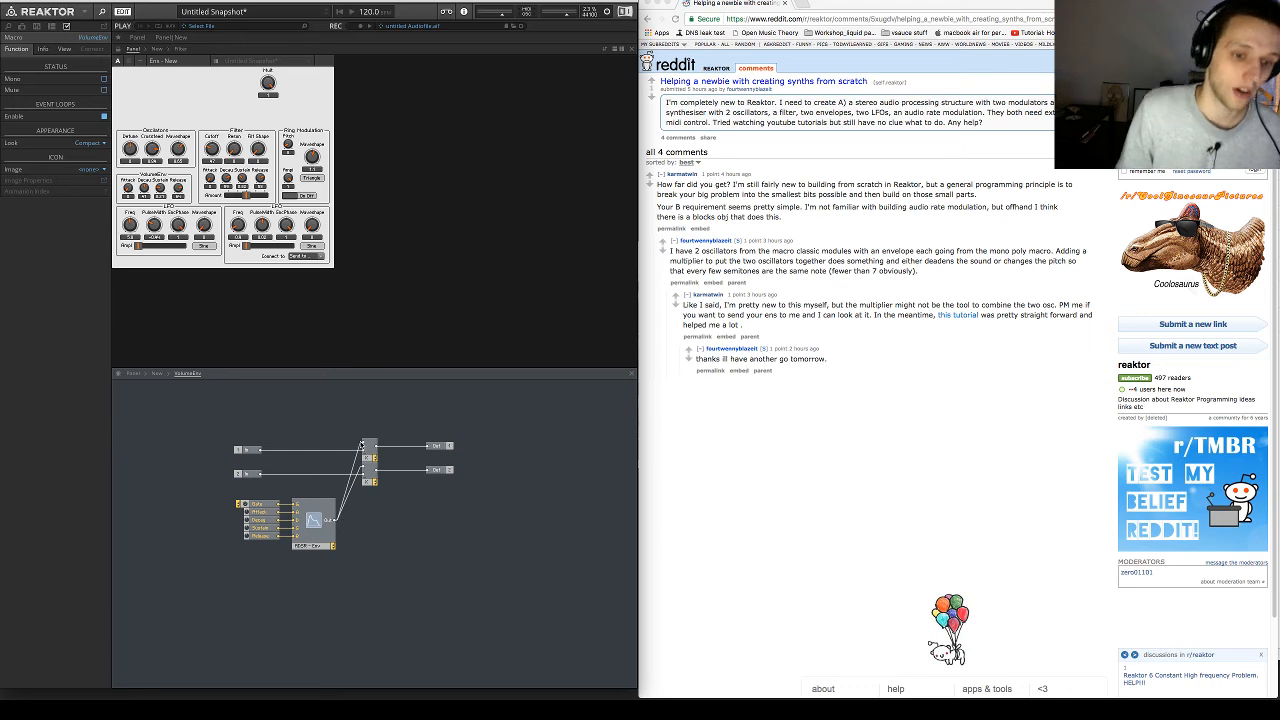
Return to the instrument's main structure and nudge the Ring Modulation macro and its two multipliers slightly upward
{"action": "left_click", "coordinate": [156, 373]}
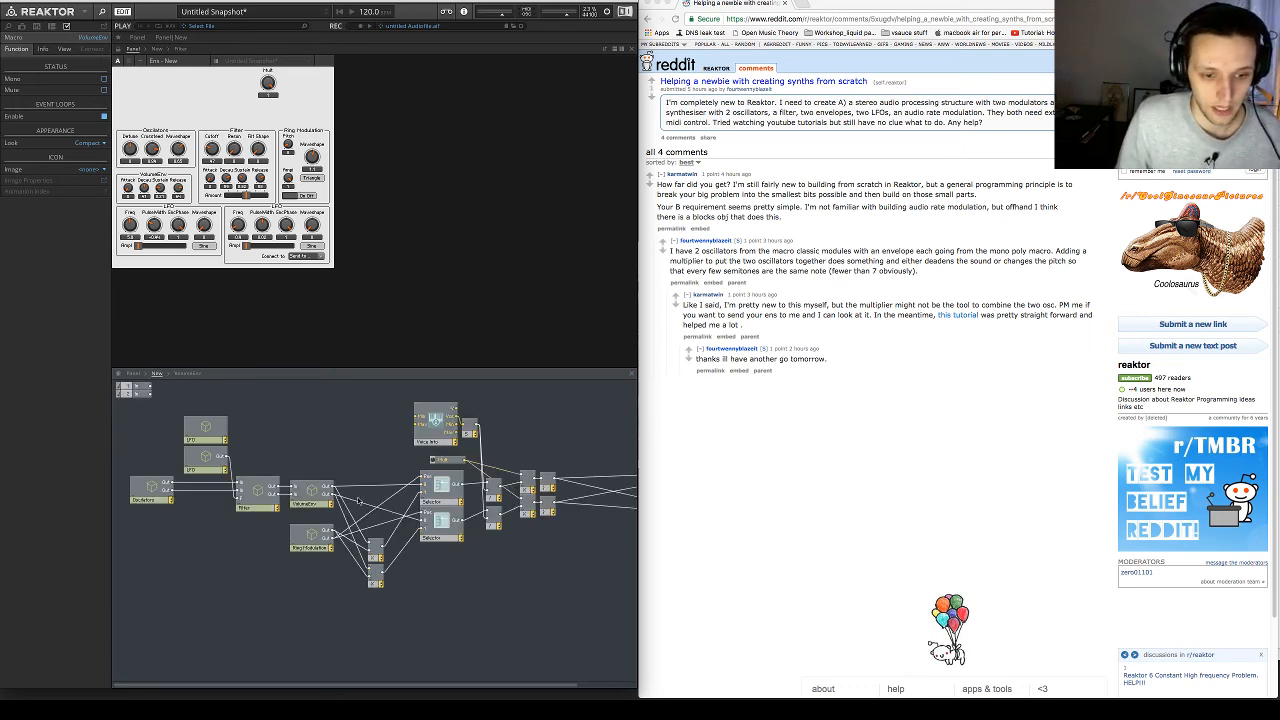
{"action": "left_click_drag", "start_coordinate": [409, 621], "coordinate": [314, 534]}
{"action": "left_click", "coordinate": [320, 558]}
{"action": "left_click", "coordinate": [330, 603]}
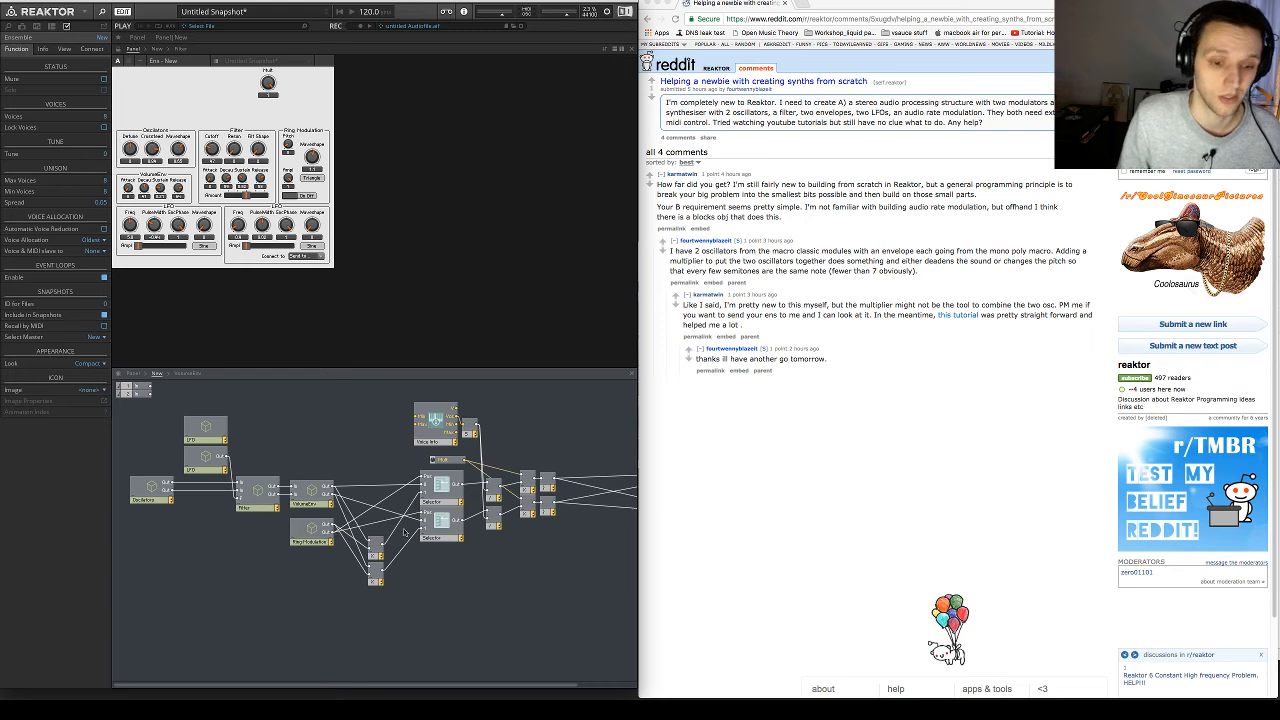
Examine the Ring Modulation macro's Sine, Triangle and Pulse oscillators, its Pitch control, and the On/Off control with its smoother and output
{"action": "double_click", "coordinate": [311, 530]}
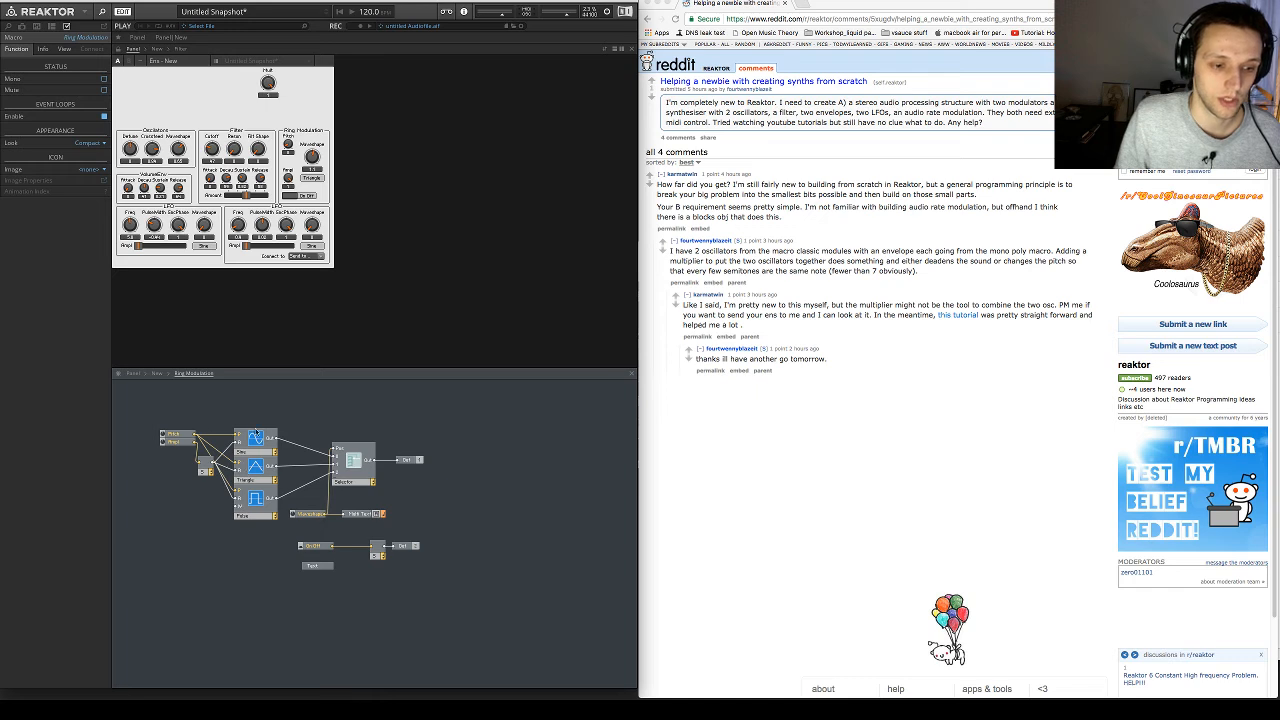
{"action": "left_click", "coordinate": [266, 495]}
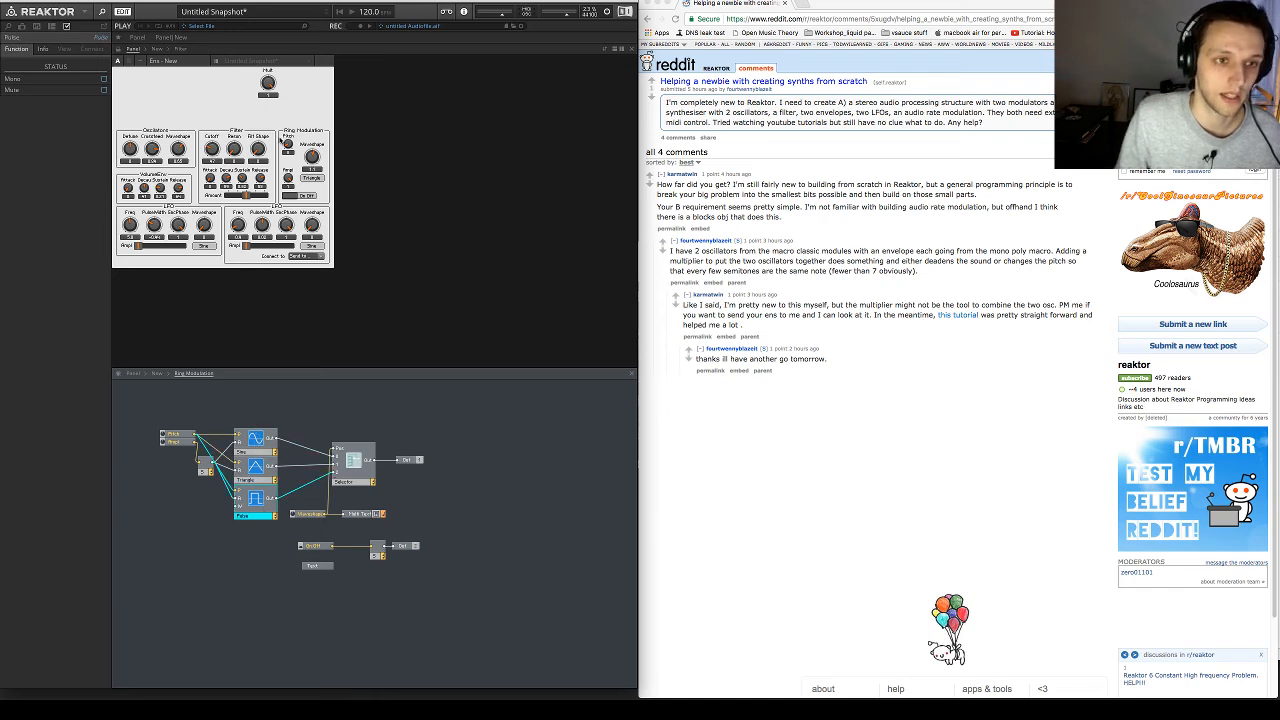
{"action": "left_click", "coordinate": [287, 146]}
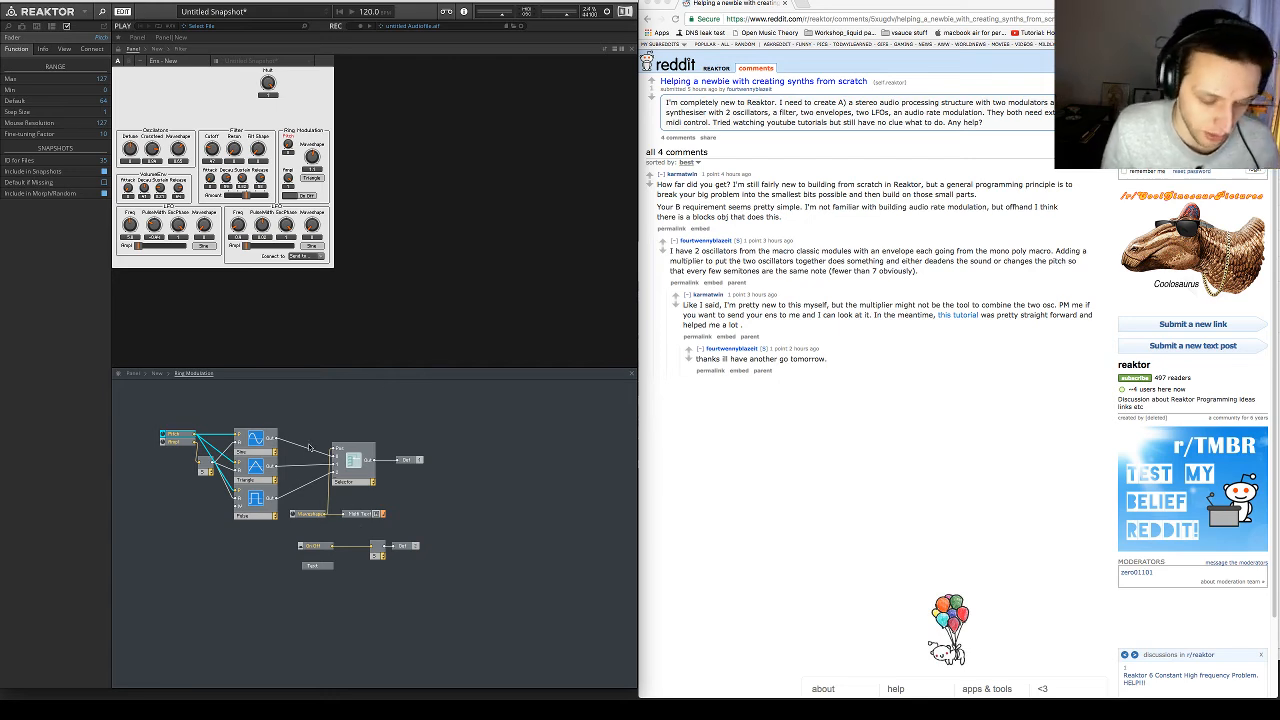
{"action": "left_click", "coordinate": [157, 373]}
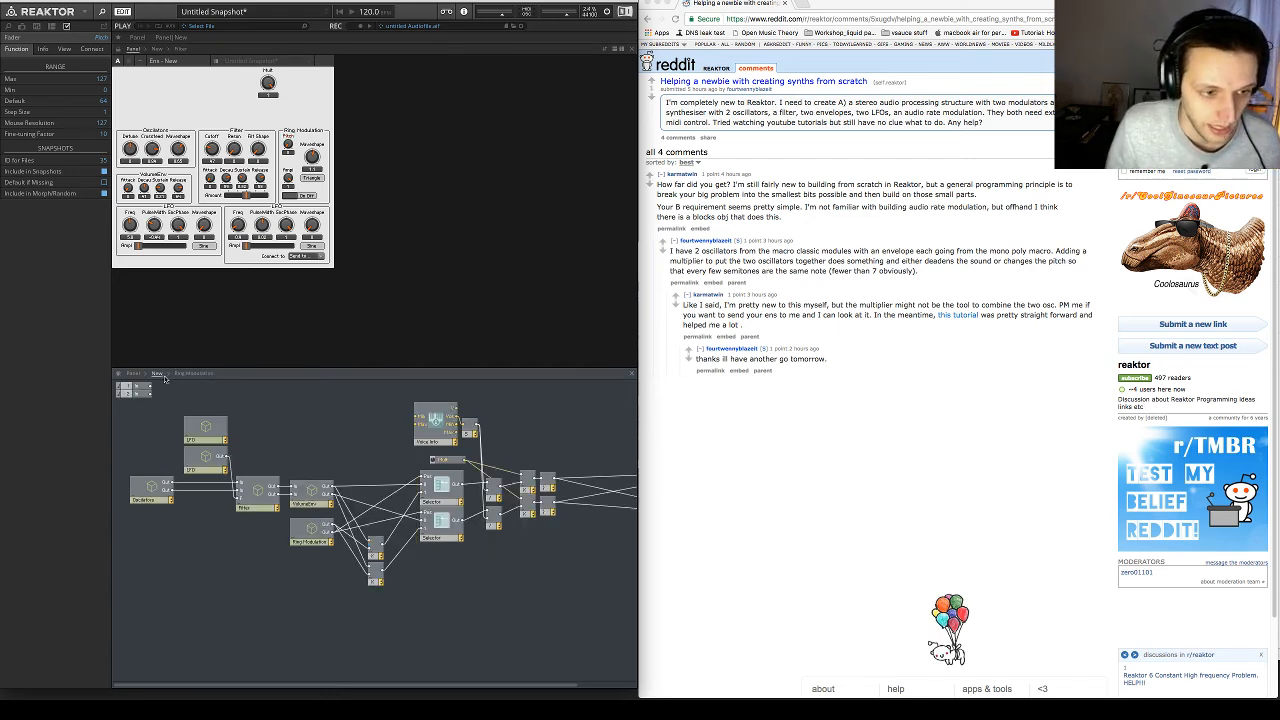
{"action": "left_click", "coordinate": [315, 530]}
{"action": "double_click", "coordinate": [315, 530]}
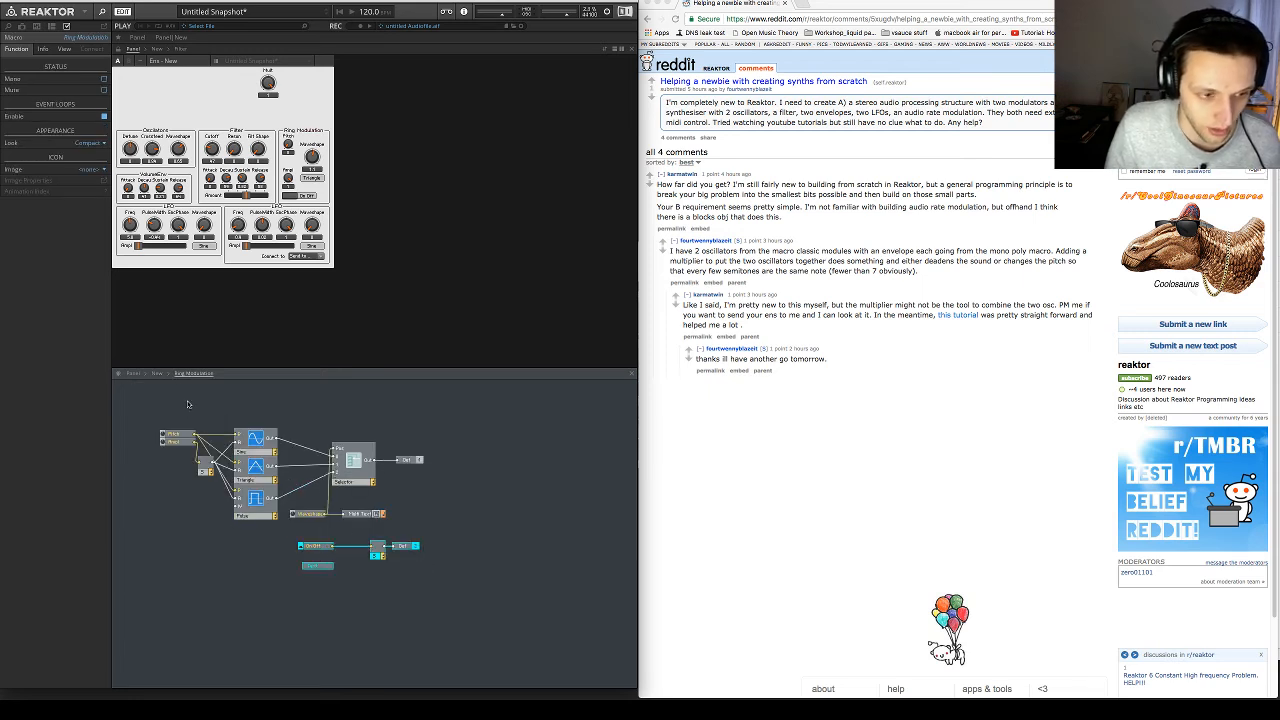
Examine how the two Selectors and the two multipliers connect the VolumeEnv and Ring Modulation outputs in the main structure
{"action": "left_click", "coordinate": [157, 373]}
{"action": "left_click", "coordinate": [441, 484]}
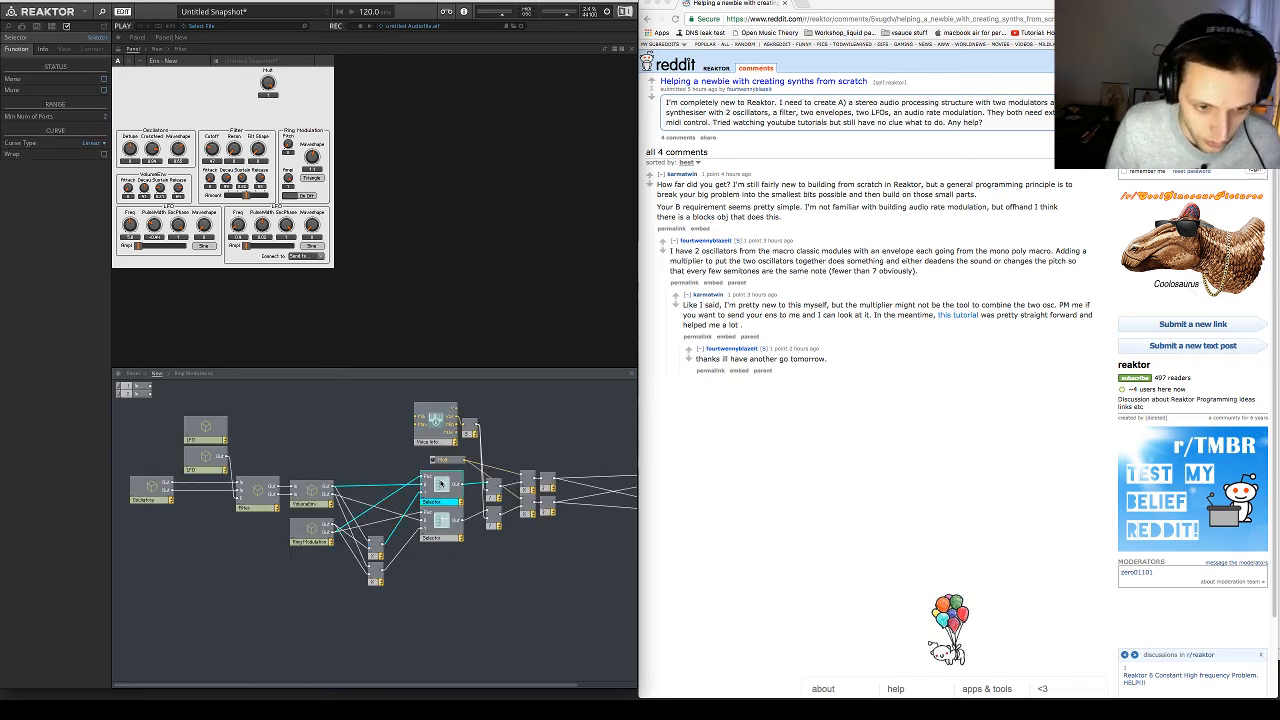
{"action": "left_click", "coordinate": [443, 518]}
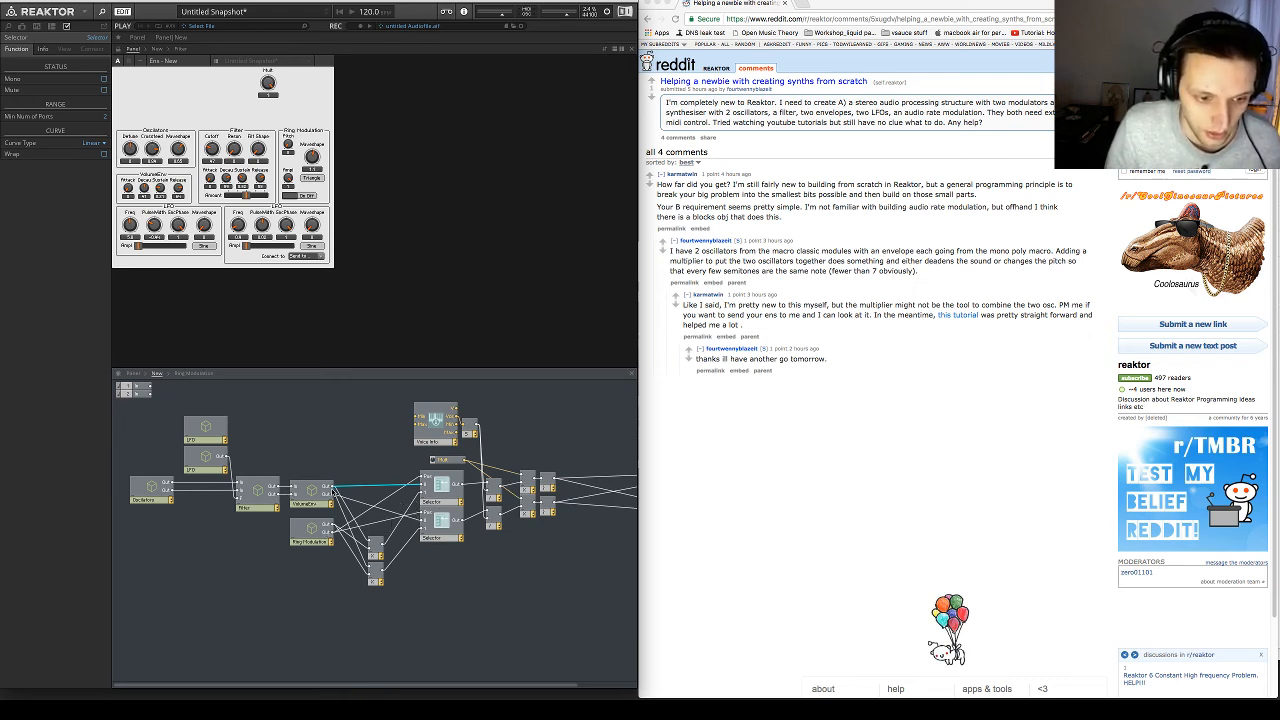
{"action": "left_click_drag", "start_coordinate": [385, 591], "coordinate": [322, 472]}
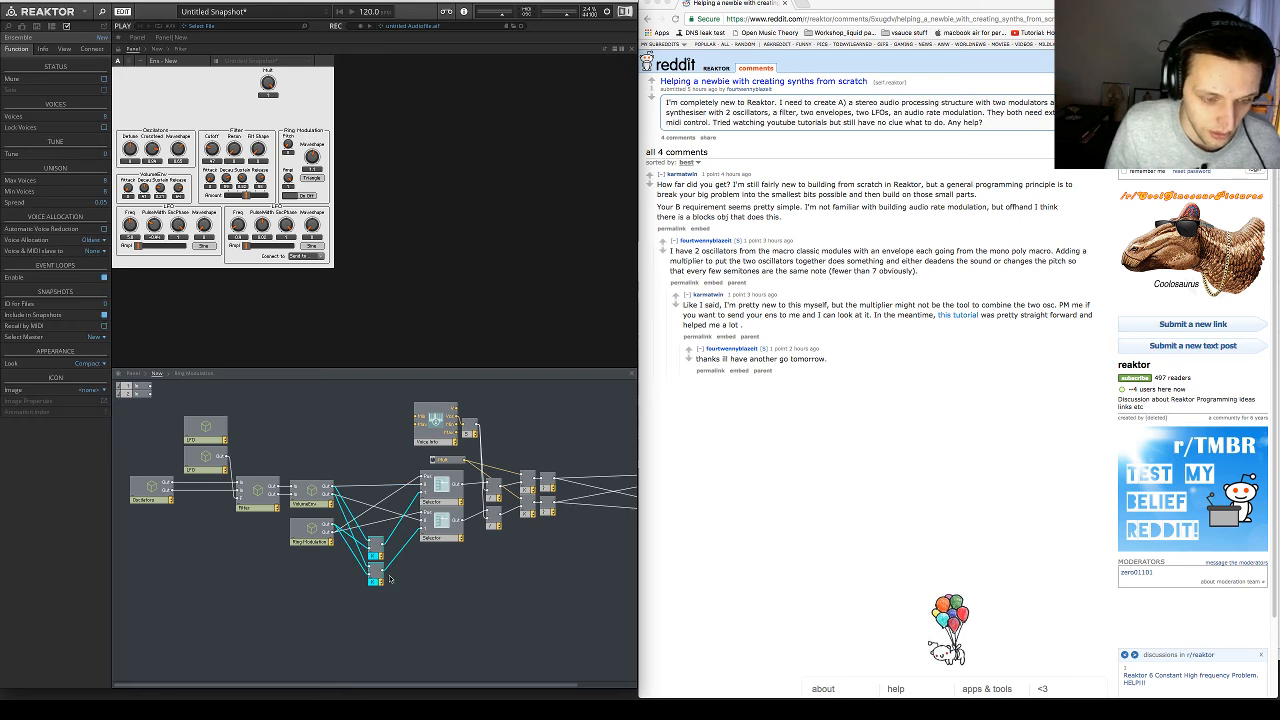
Switch Ring Modulation on and test it with its Pitch and Waveshape knobs, the Mult knob and the filter Cutoff
{"action": "left_click_drag", "start_coordinate": [330, 541], "coordinate": [331, 551]}
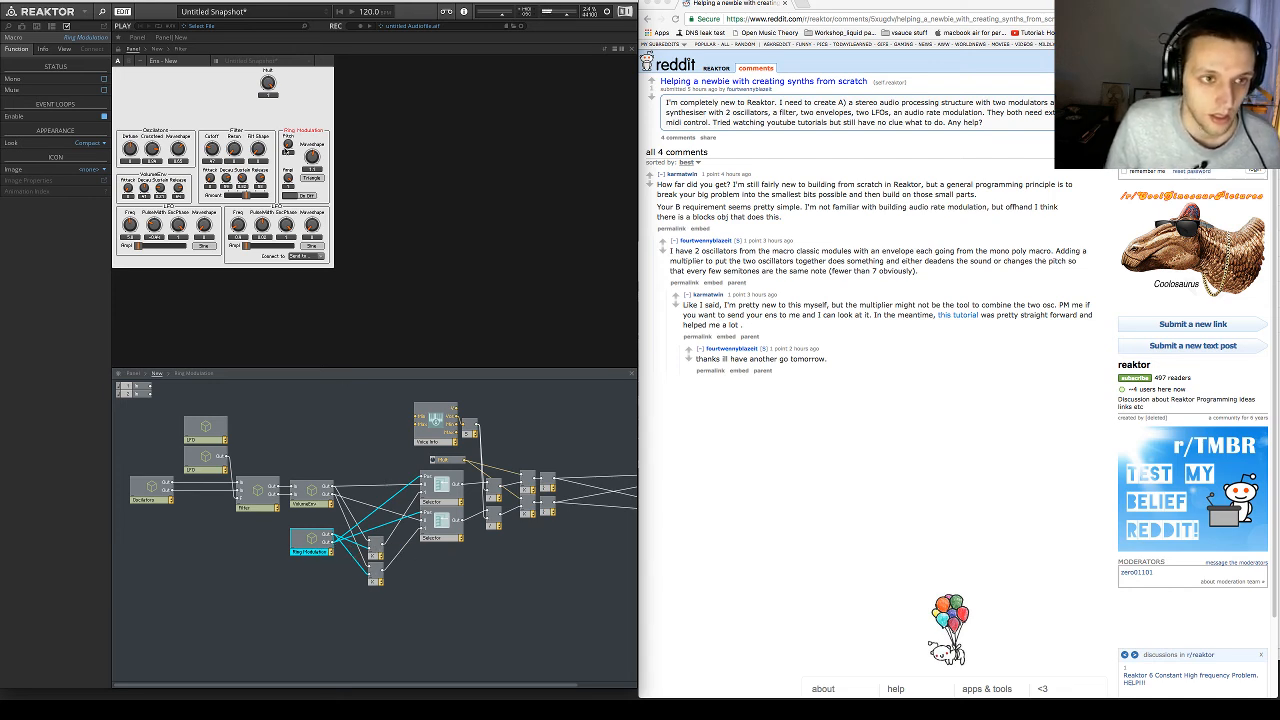
{"action": "left_click", "coordinate": [287, 146]}
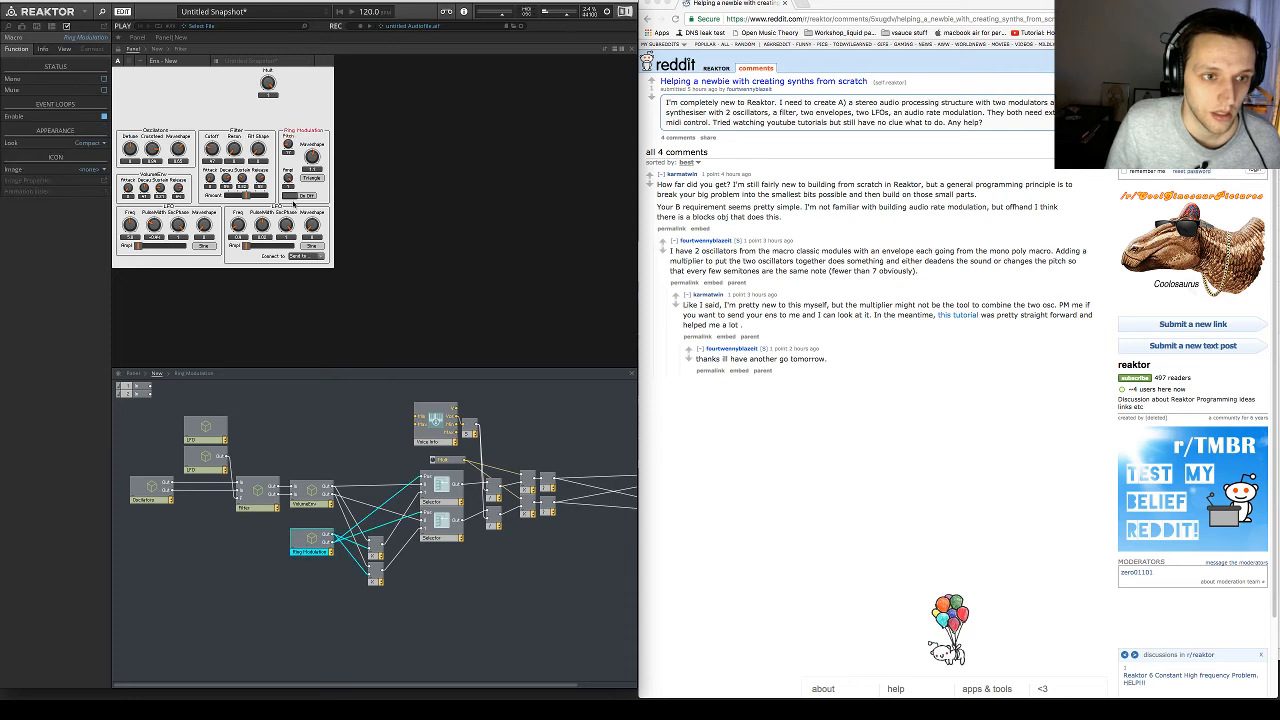
{"action": "left_click", "coordinate": [289, 147]}
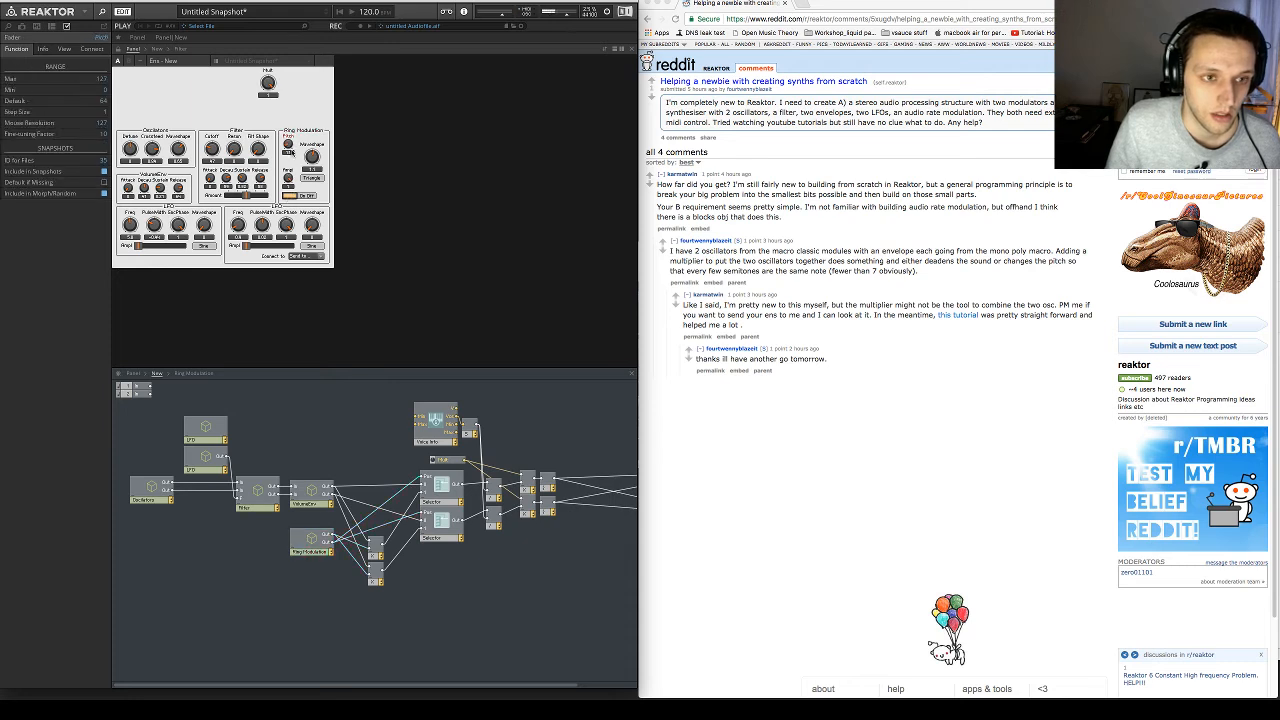
{"action": "left_click", "coordinate": [312, 158]}
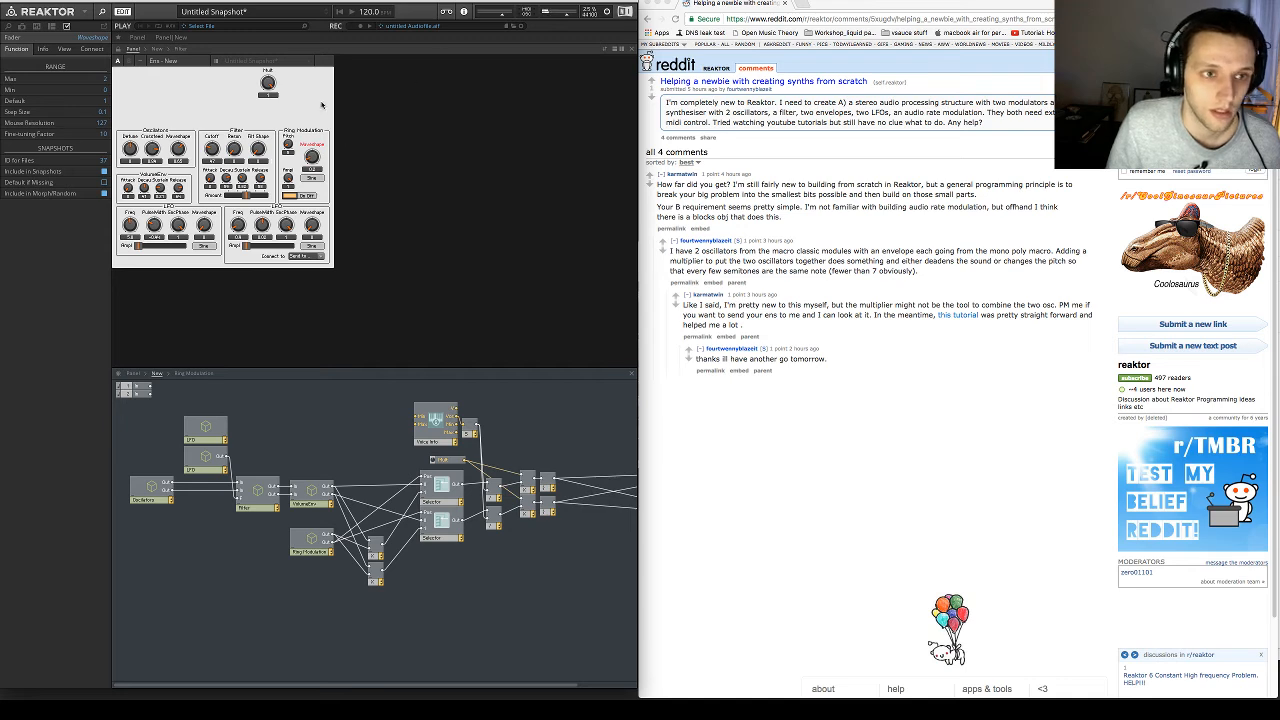
{"action": "left_click", "coordinate": [268, 76]}
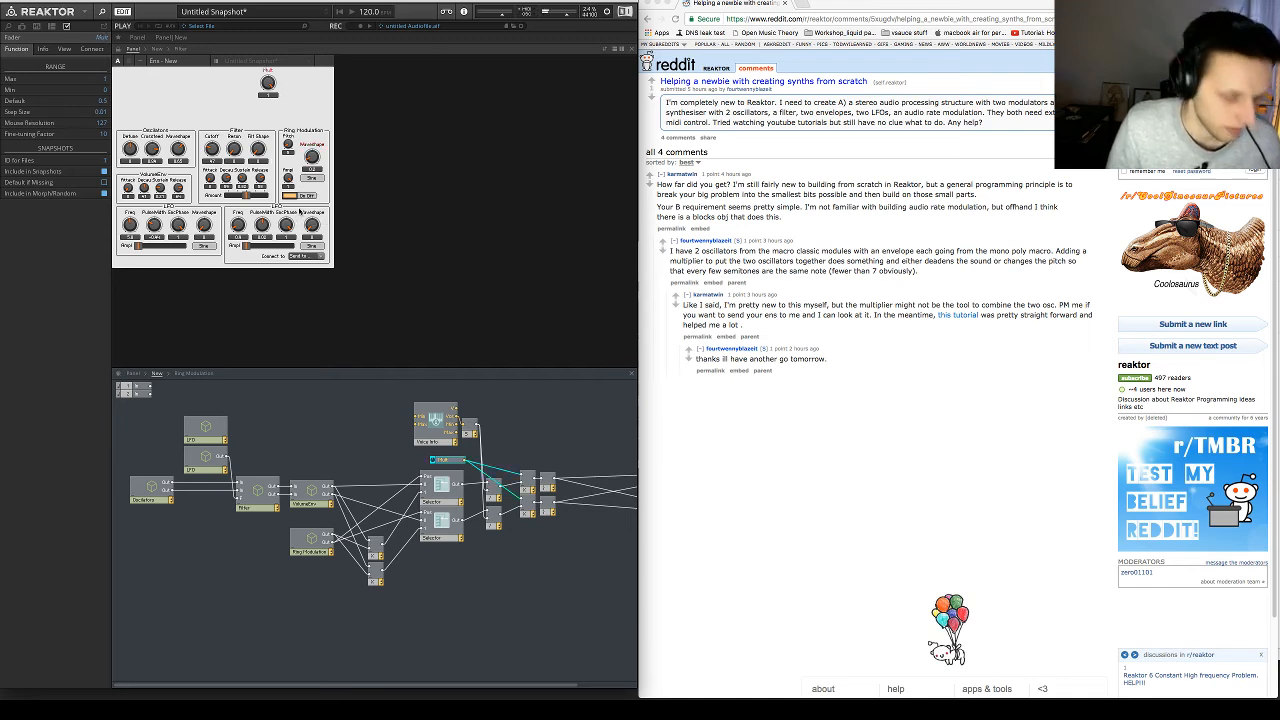
{"action": "left_click", "coordinate": [211, 149]}
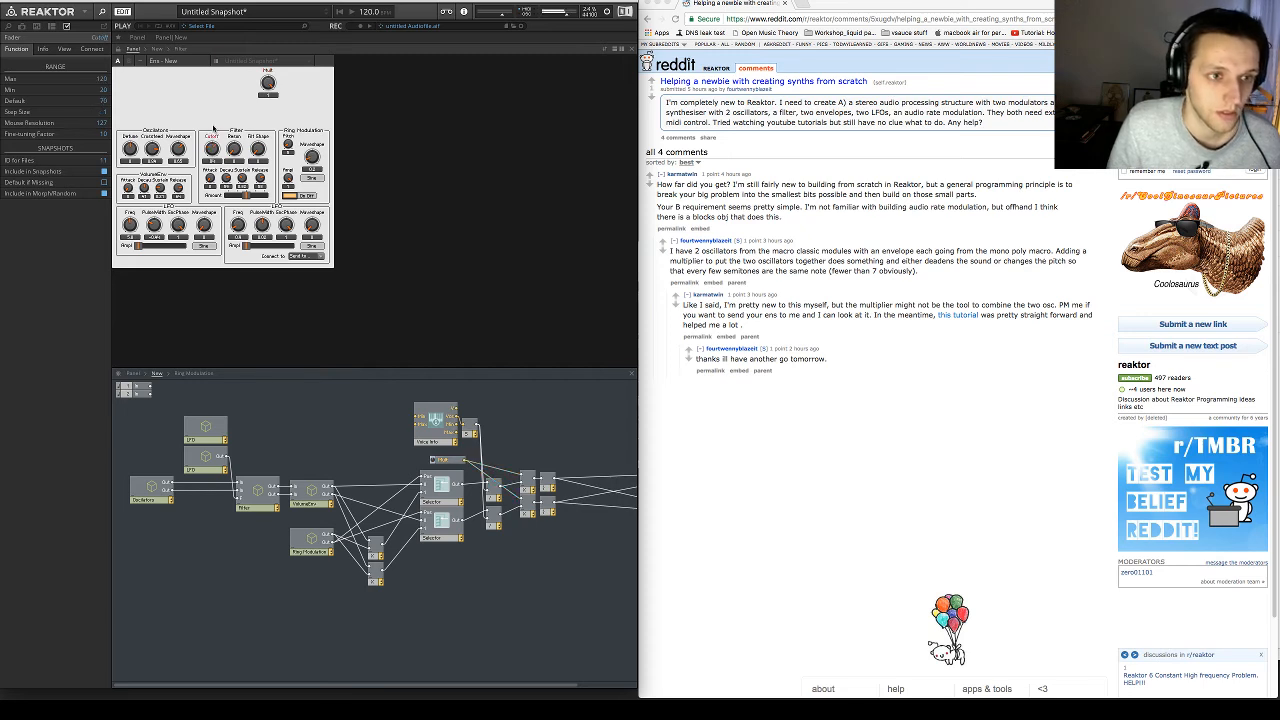
{"action": "left_click", "coordinate": [288, 146]}
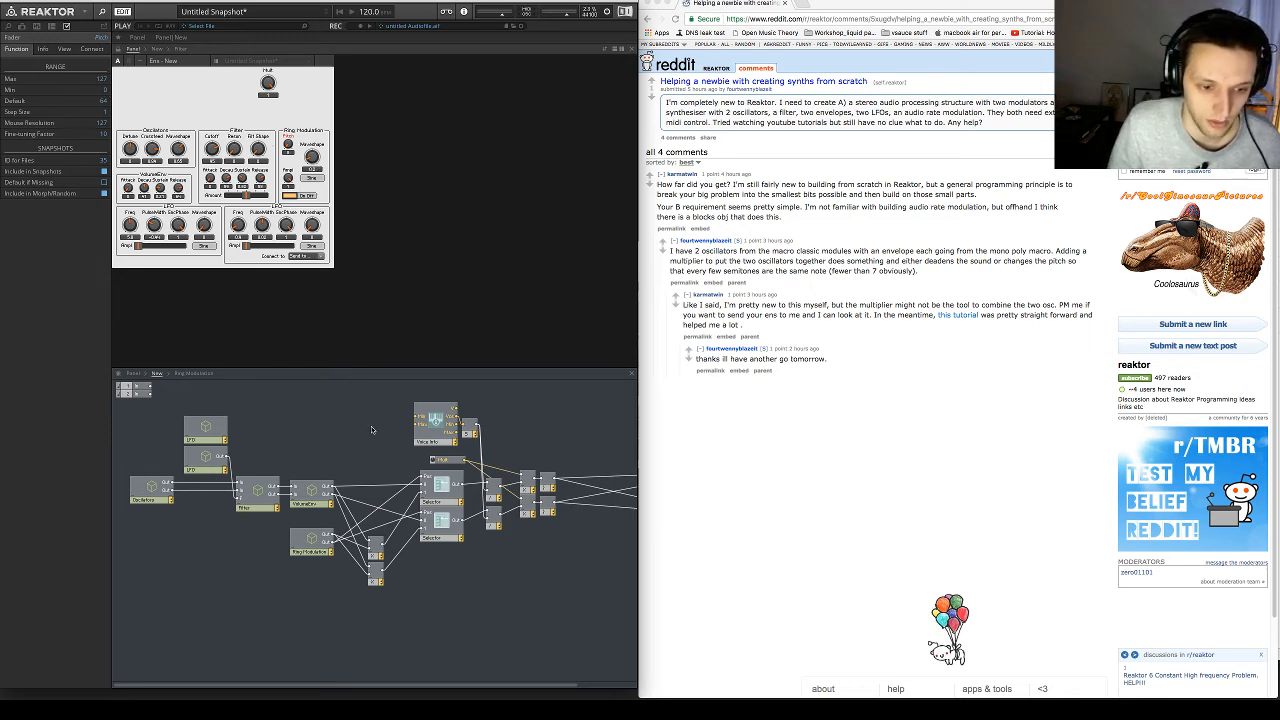
Insert a Log (F) math module above the oscillators inside the Ring Modulation macro
{"action": "double_click", "coordinate": [311, 541]}
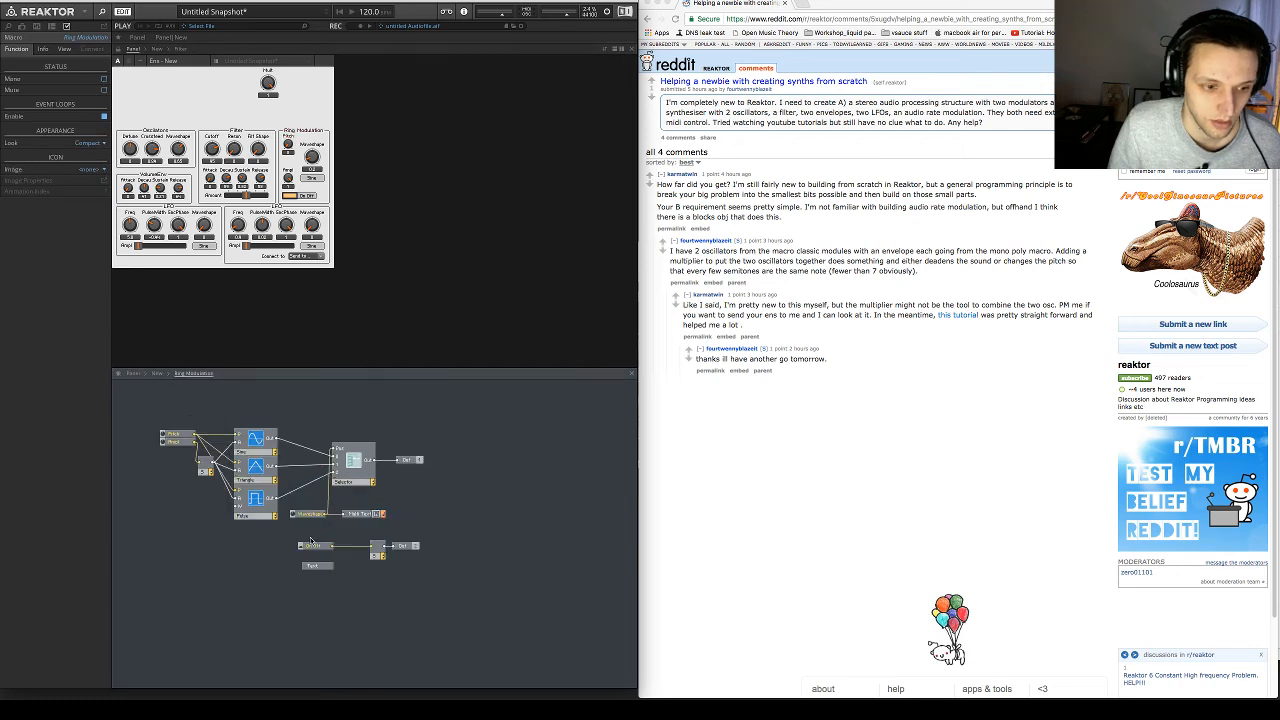
{"action": "double_click", "coordinate": [221, 413]}
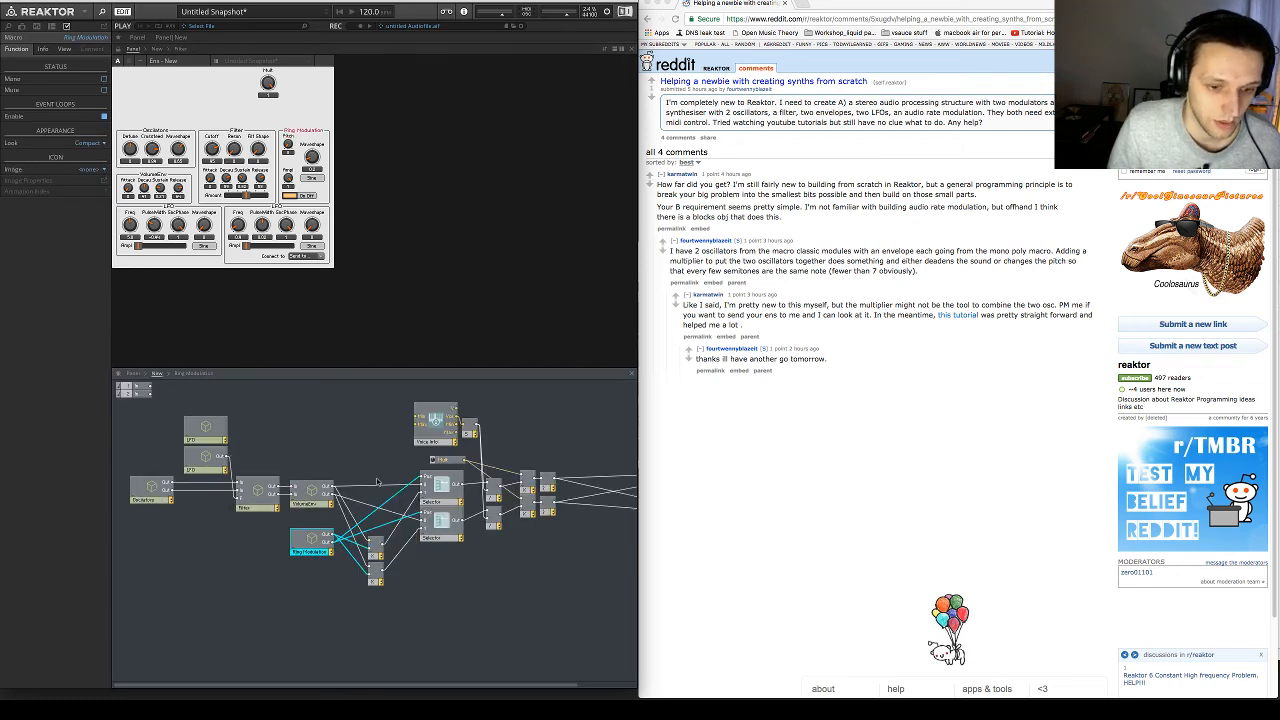
{"action": "double_click", "coordinate": [322, 540]}
{"action": "right_click", "coordinate": [184, 395]}
{"action": "mouse_move", "coordinate": [238, 398]}
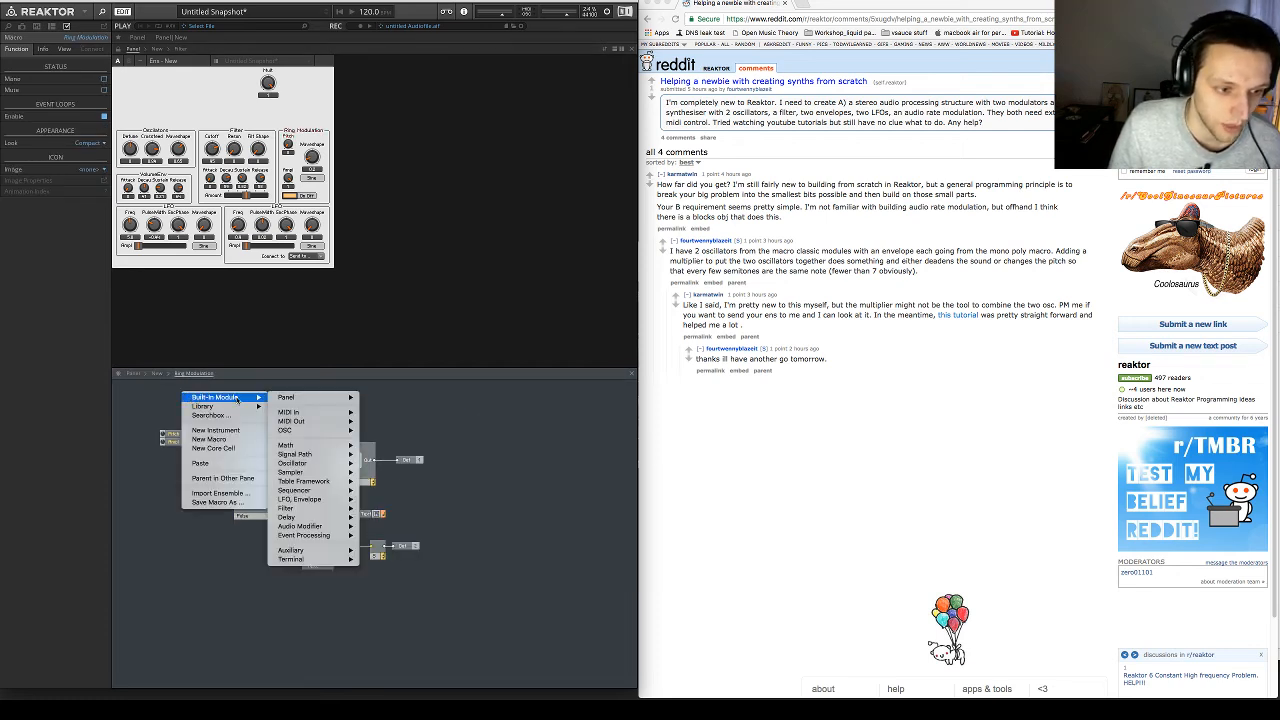
{"action": "mouse_move", "coordinate": [300, 445]}
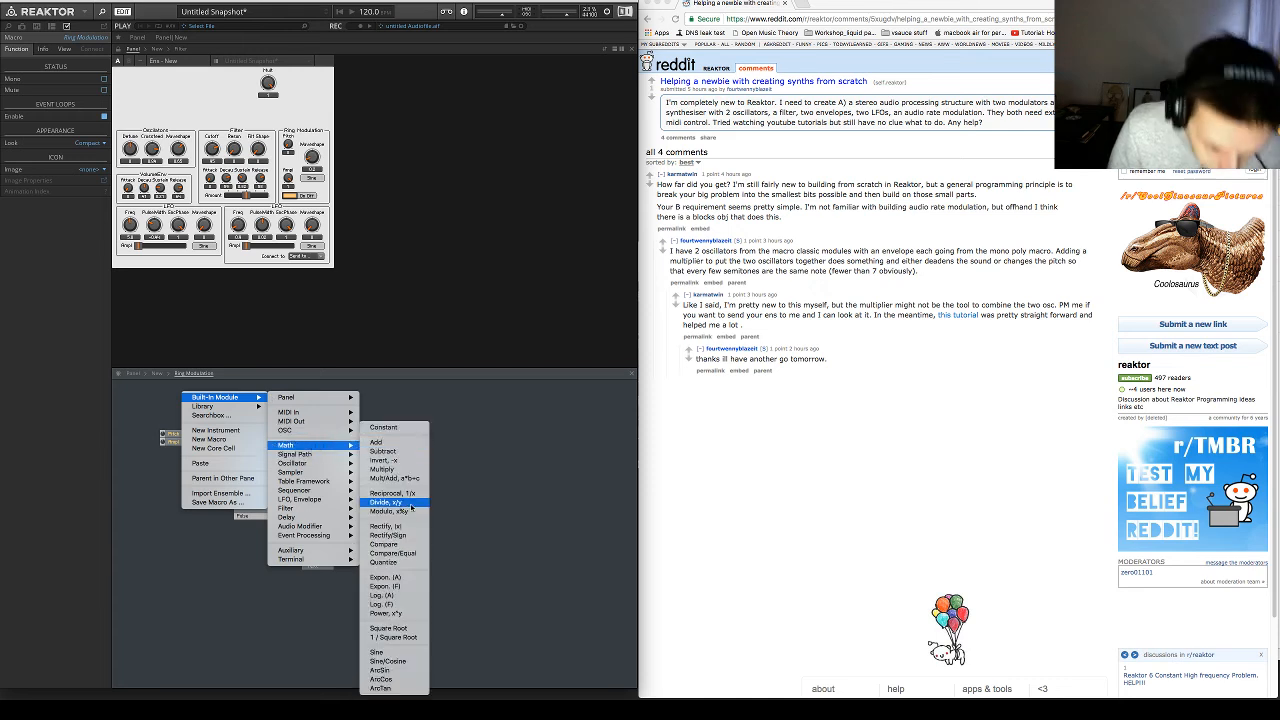
{"action": "left_click", "coordinate": [410, 587]}
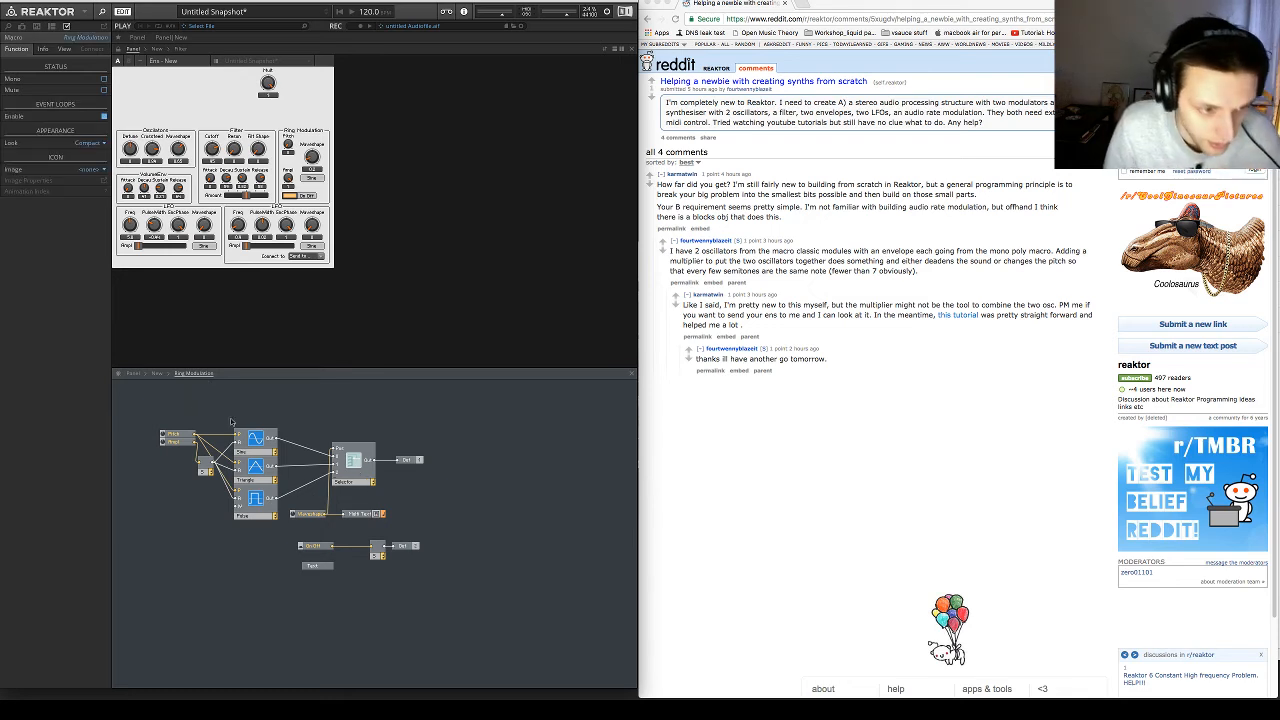
{"action": "right_click", "coordinate": [186, 397]}
{"action": "mouse_move", "coordinate": [253, 404]}
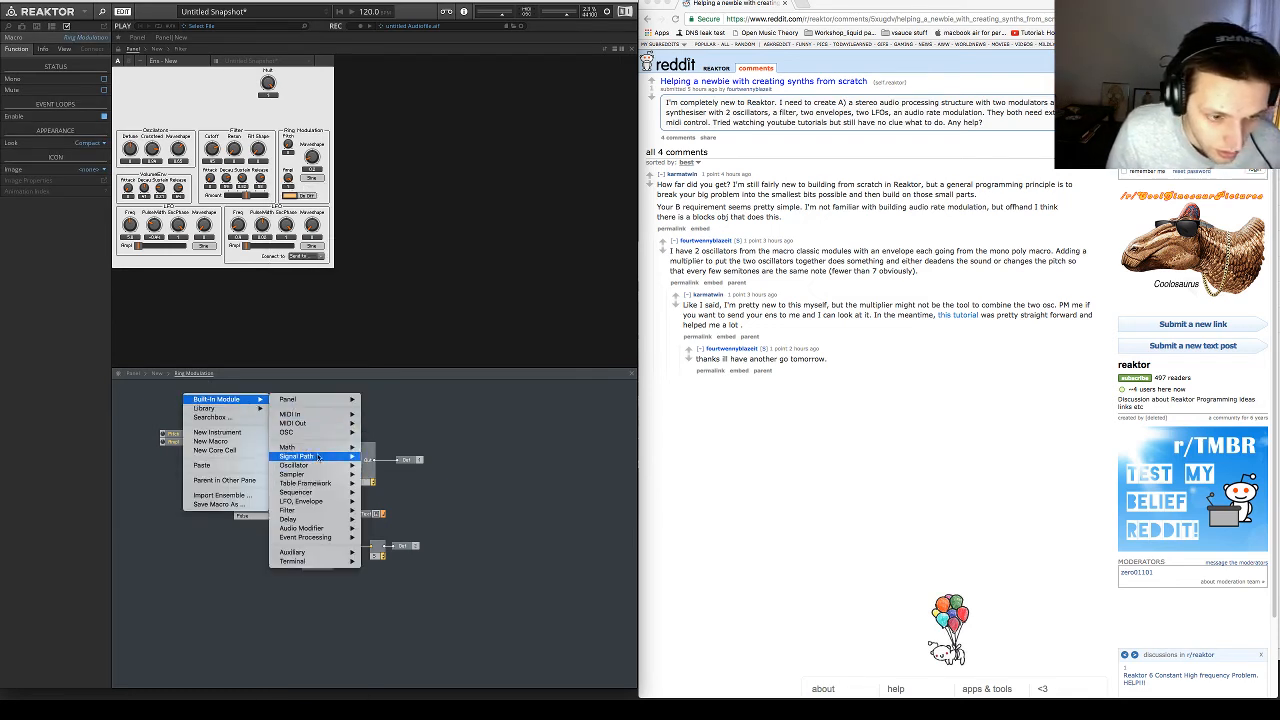
{"action": "mouse_move", "coordinate": [310, 447]}
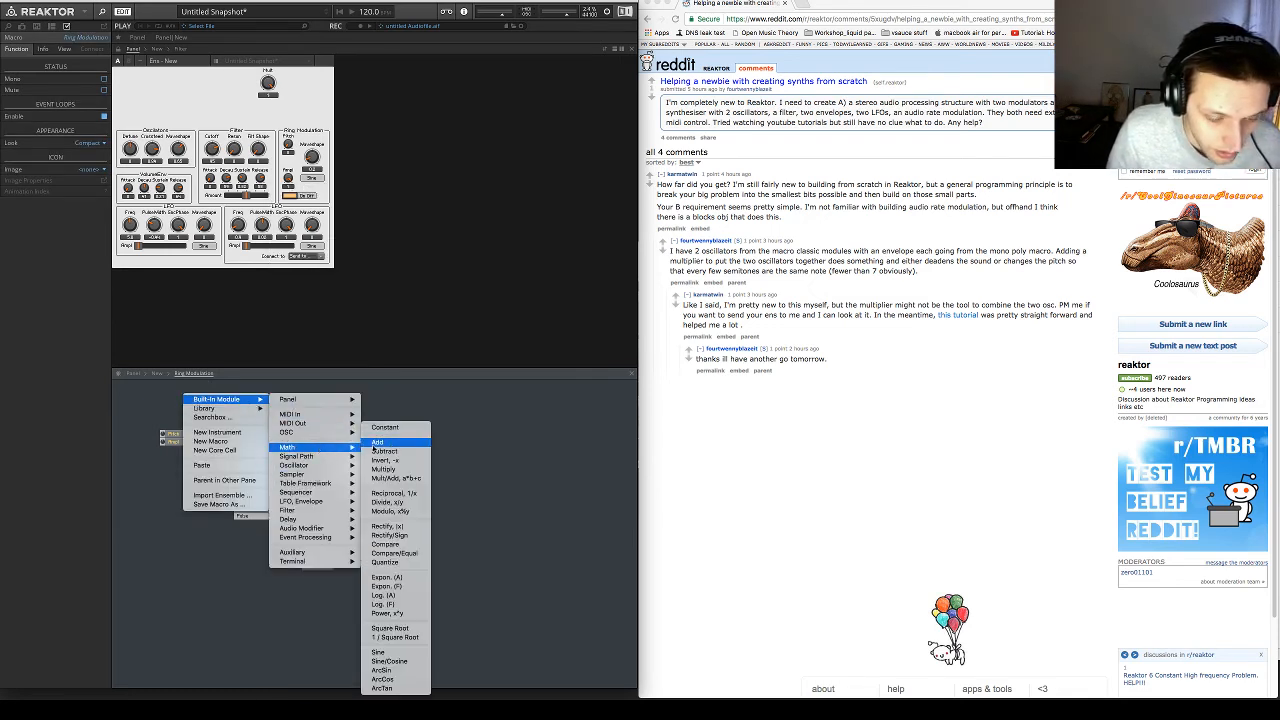
{"action": "left_click", "coordinate": [404, 605]}
Route the Pitch control through the Log (F) module into the pitch inputs of the Sine, Triangle and Pulse oscillators
{"action": "left_click_drag", "start_coordinate": [178, 435], "coordinate": [160, 421]}
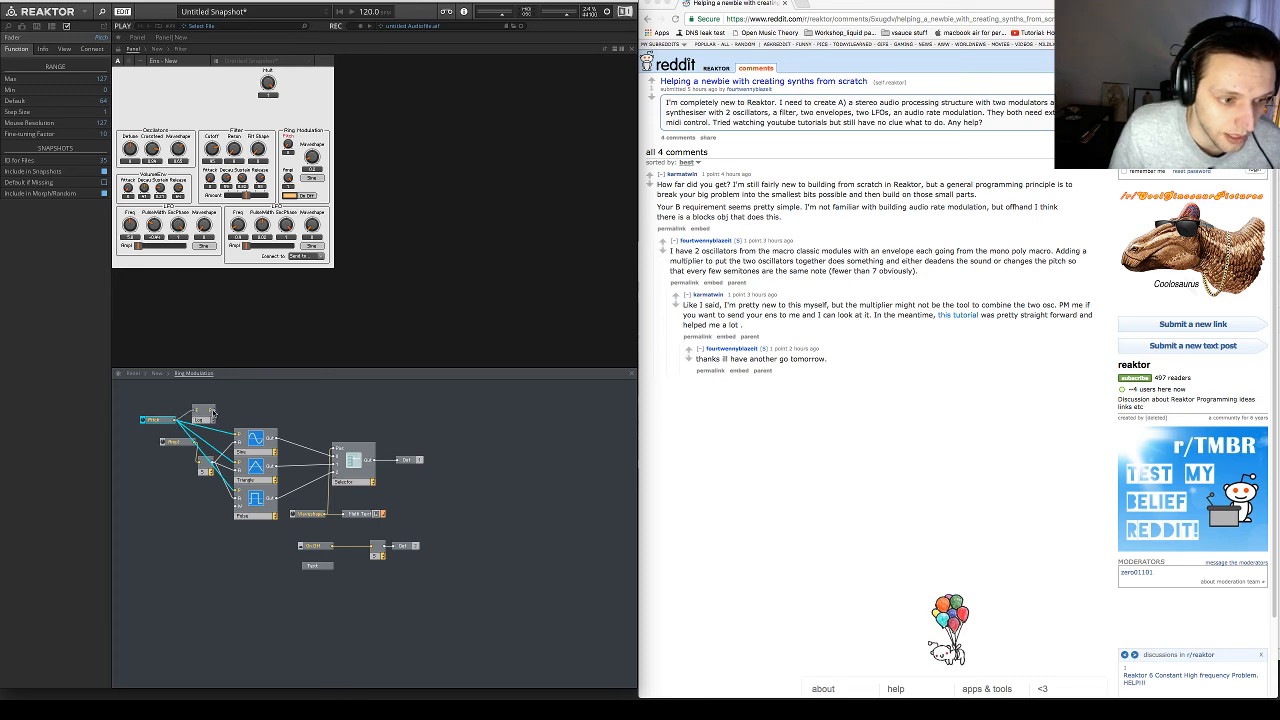
{"action": "left_click_drag", "start_coordinate": [212, 410], "coordinate": [236, 462]}
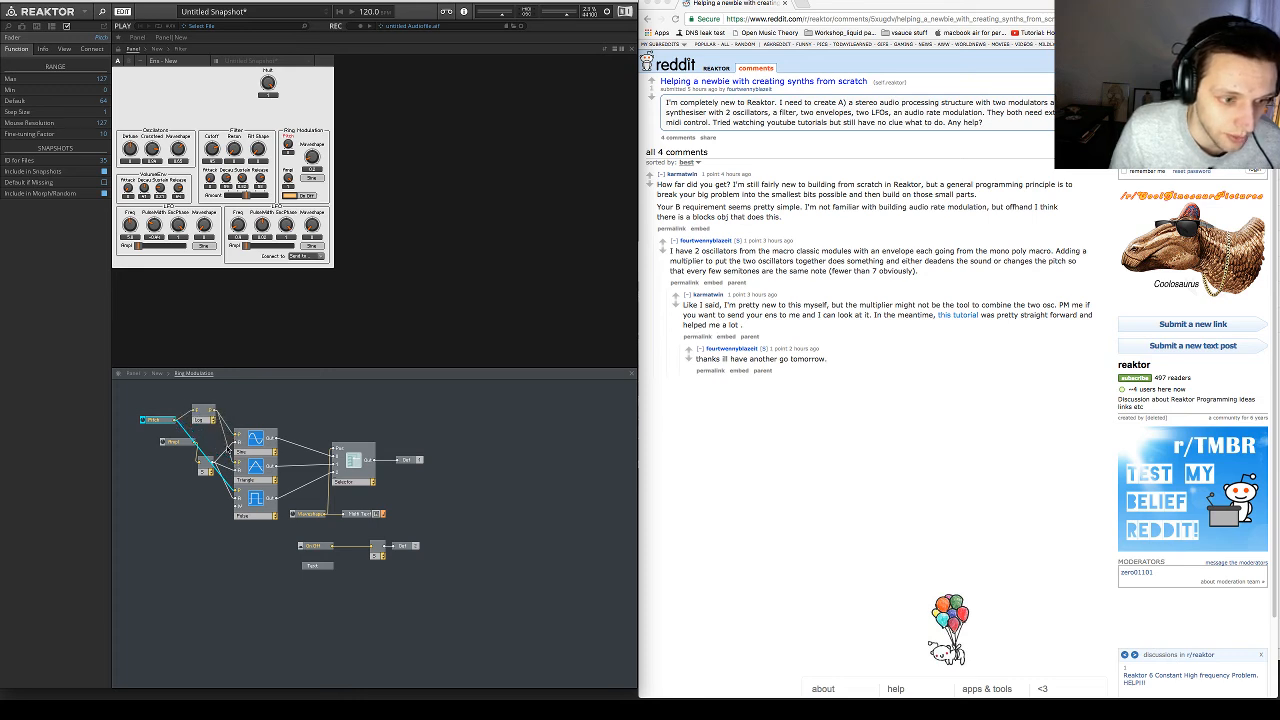
{"action": "left_click_drag", "start_coordinate": [213, 411], "coordinate": [196, 434]}
{"action": "left_click", "coordinate": [231, 404]}
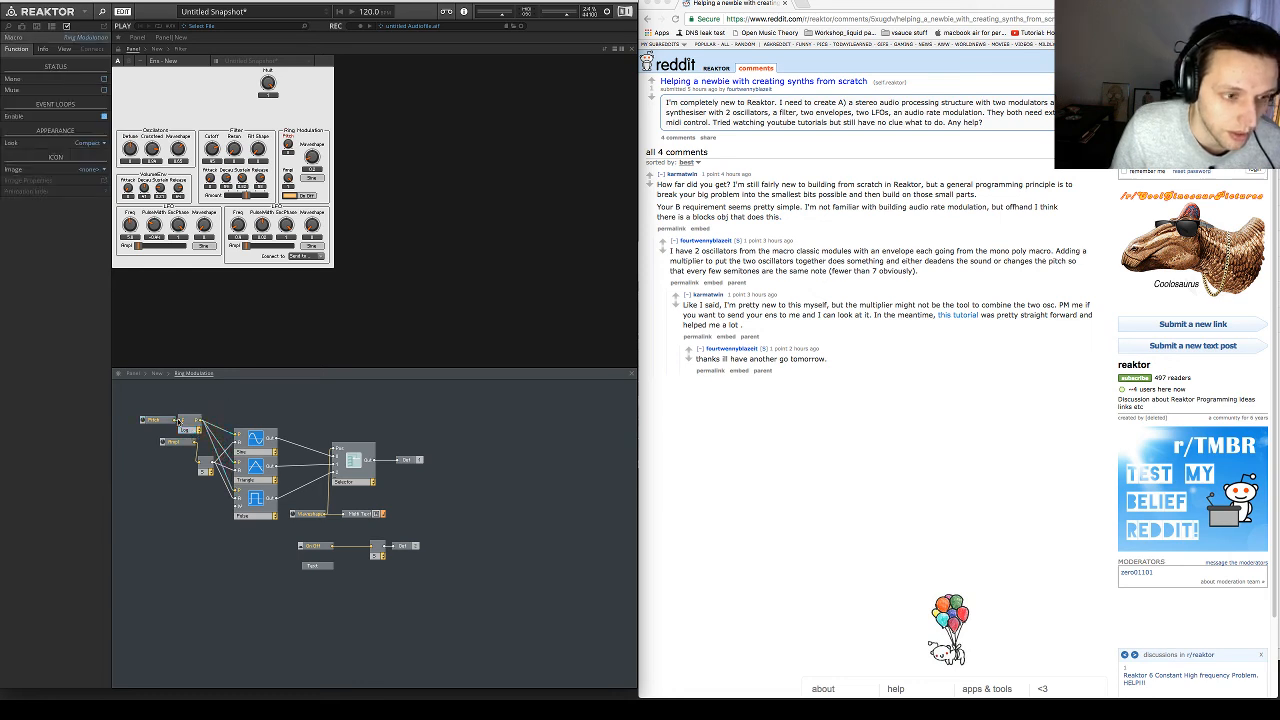
Rename the Ring Modulation macro's Pitch control to Freq
{"action": "left_click", "coordinate": [164, 421]}
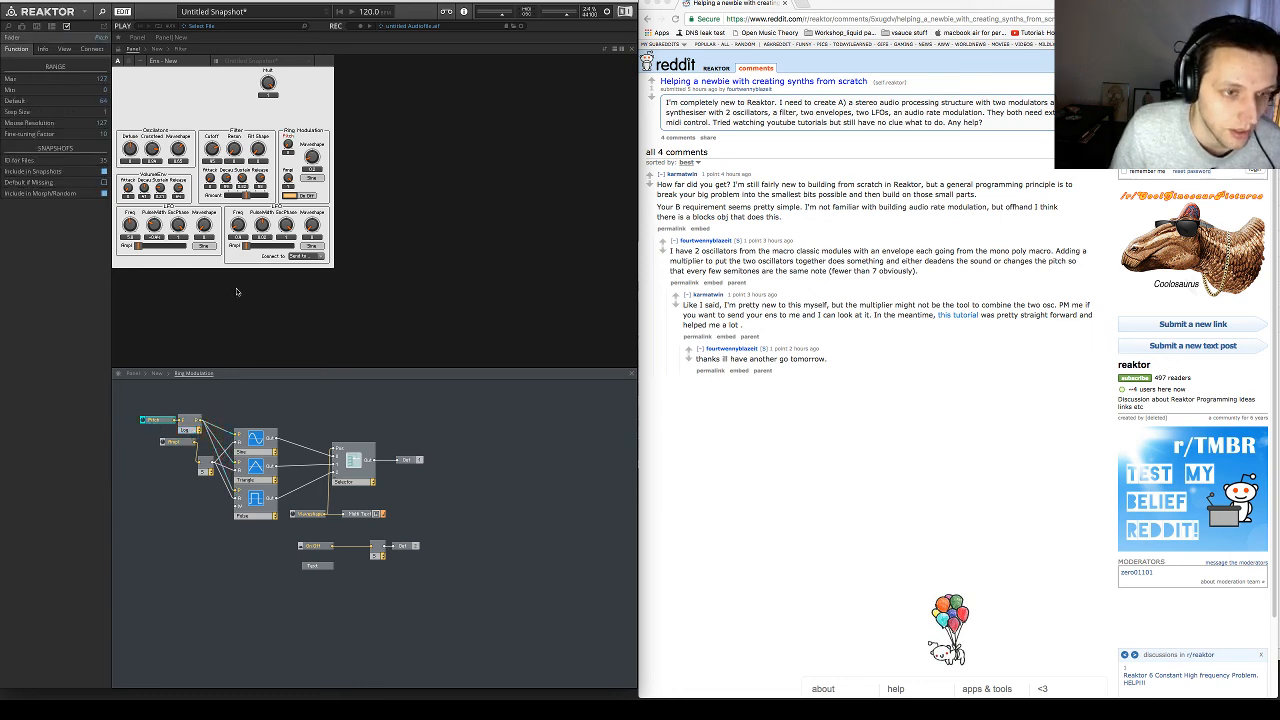
{"action": "double_click", "coordinate": [160, 423]}
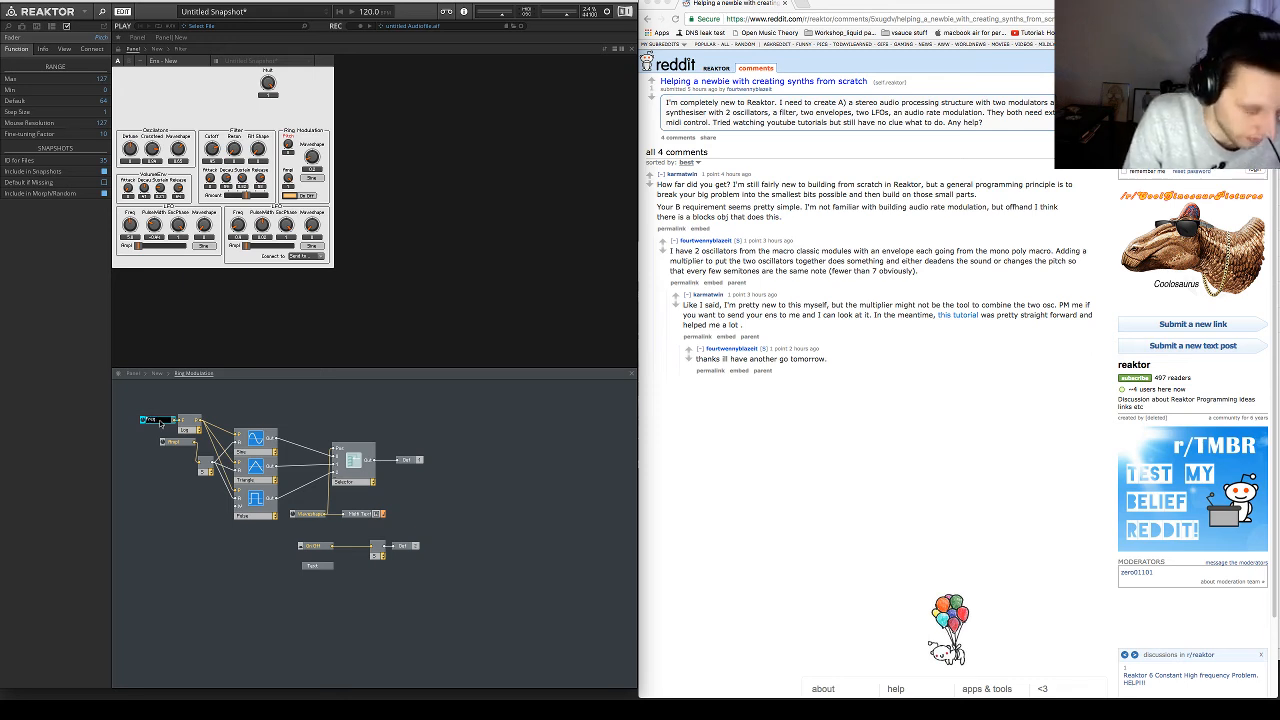
{"action": "key", "text": "Return"}
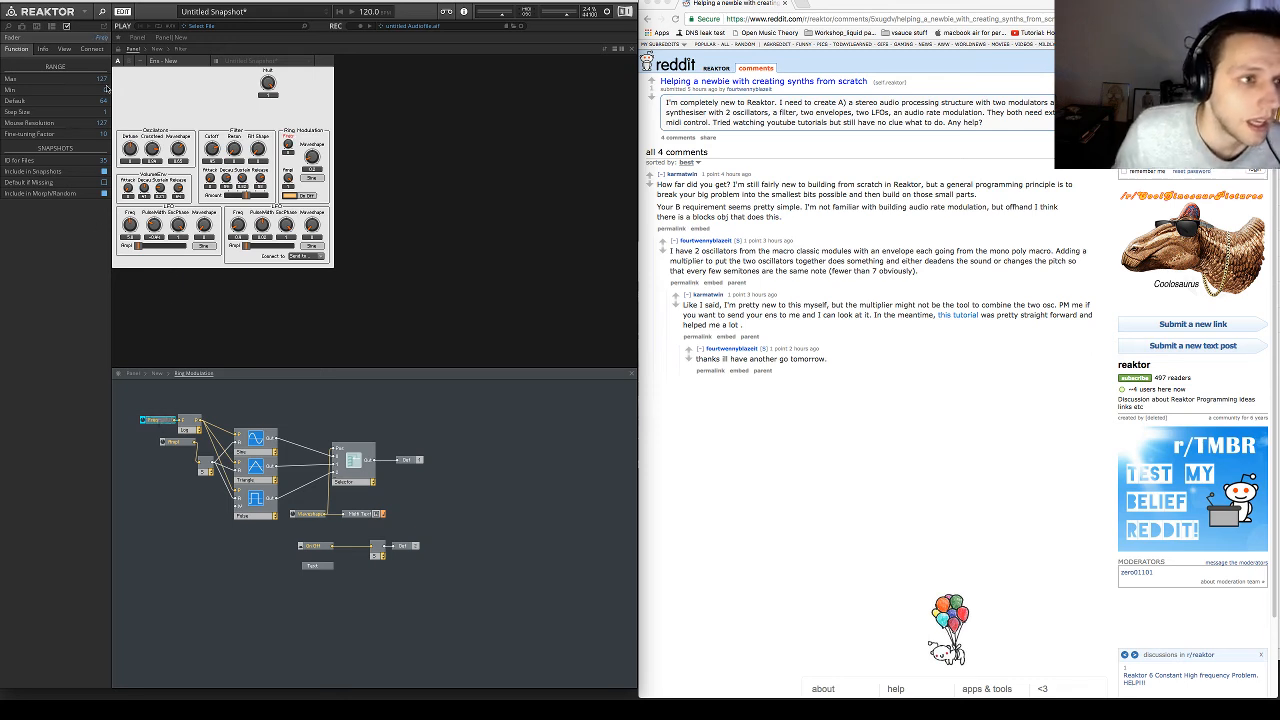
Set the Freq control's maximum to 15000 and try out the knob's range
{"action": "left_click", "coordinate": [102, 78]}
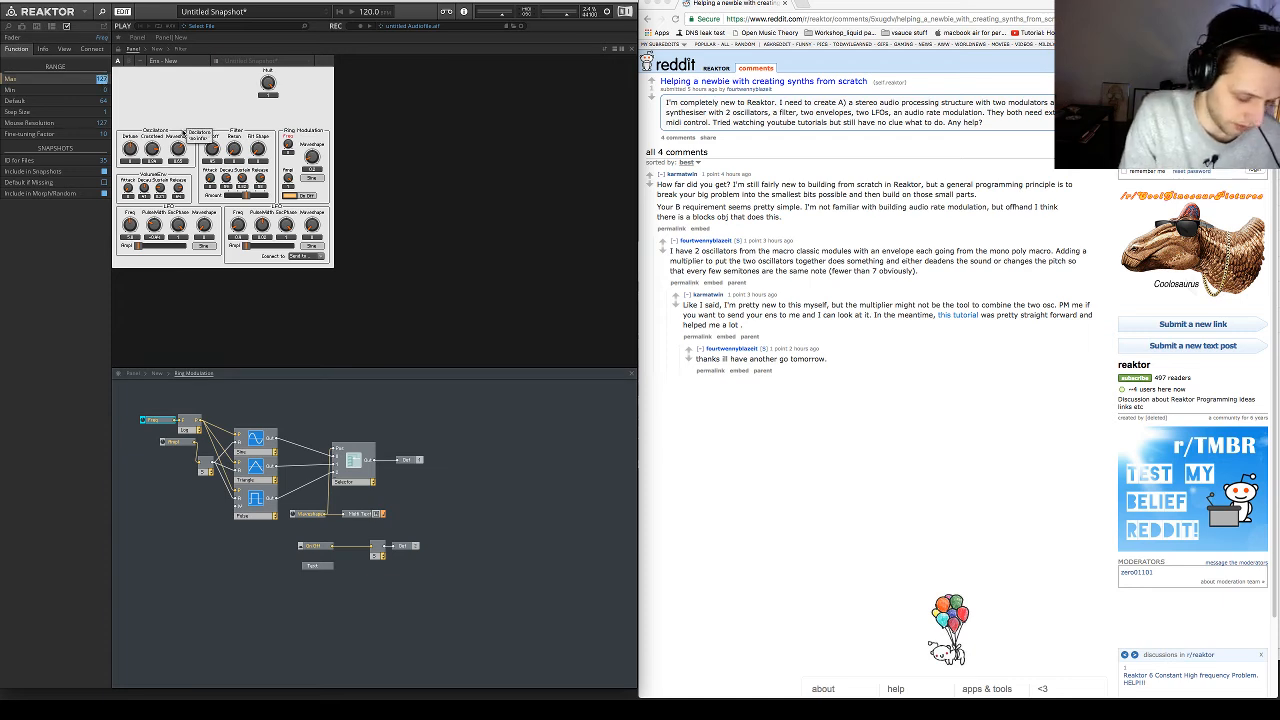
{"action": "type", "text": "2"}
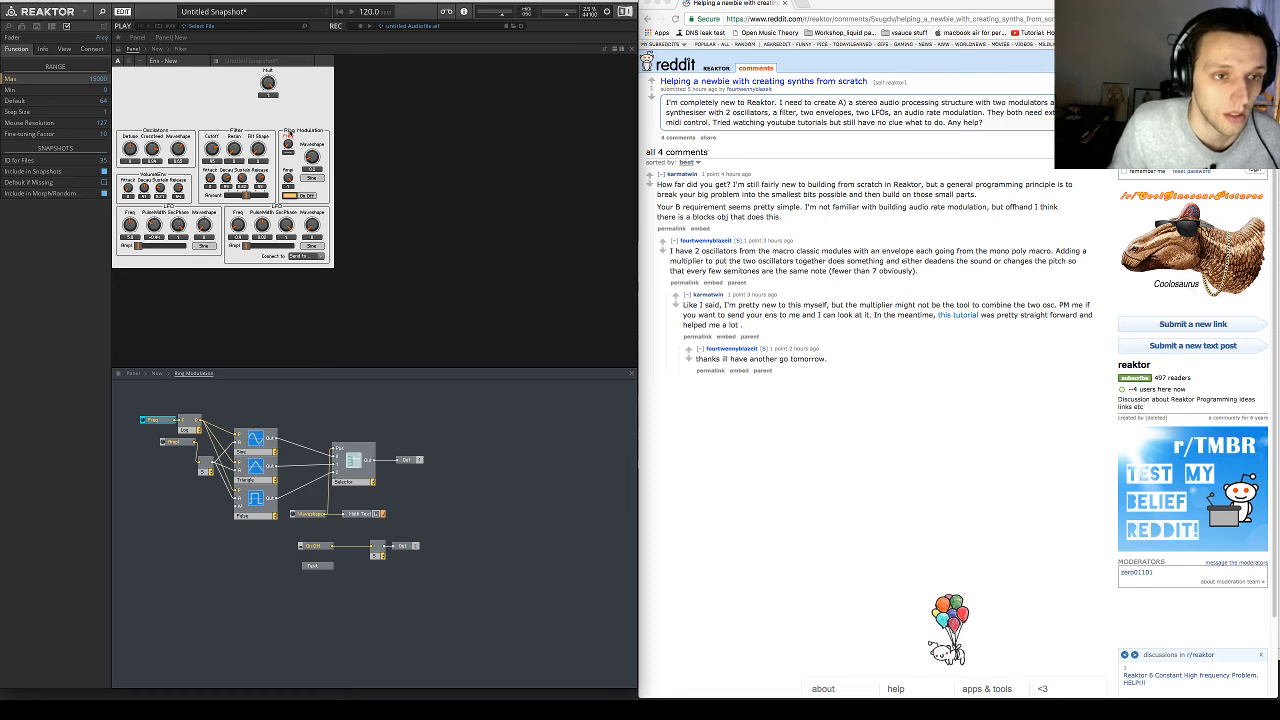
{"action": "left_click_drag", "start_coordinate": [288, 145], "coordinate": [288, 128]}
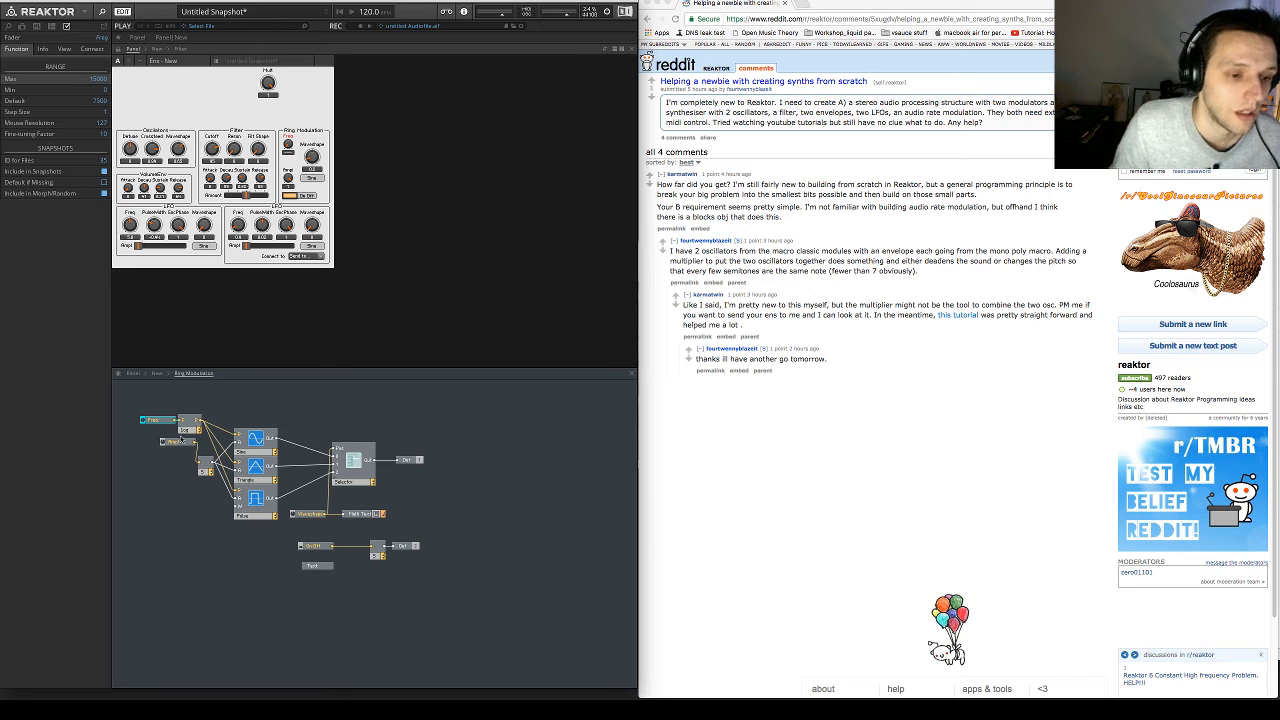
Set the Freq control's maximum to 5000 and sweep the knob to test it
{"action": "mouse_move", "coordinate": [159, 428]}
{"action": "left_mouse_down"}
{"action": "mouse_move", "coordinate": [138, 425]}
{"action": "mouse_move", "coordinate": [163, 426]}
{"action": "left_mouse_up"}
{"action": "double_click", "coordinate": [98, 79]}
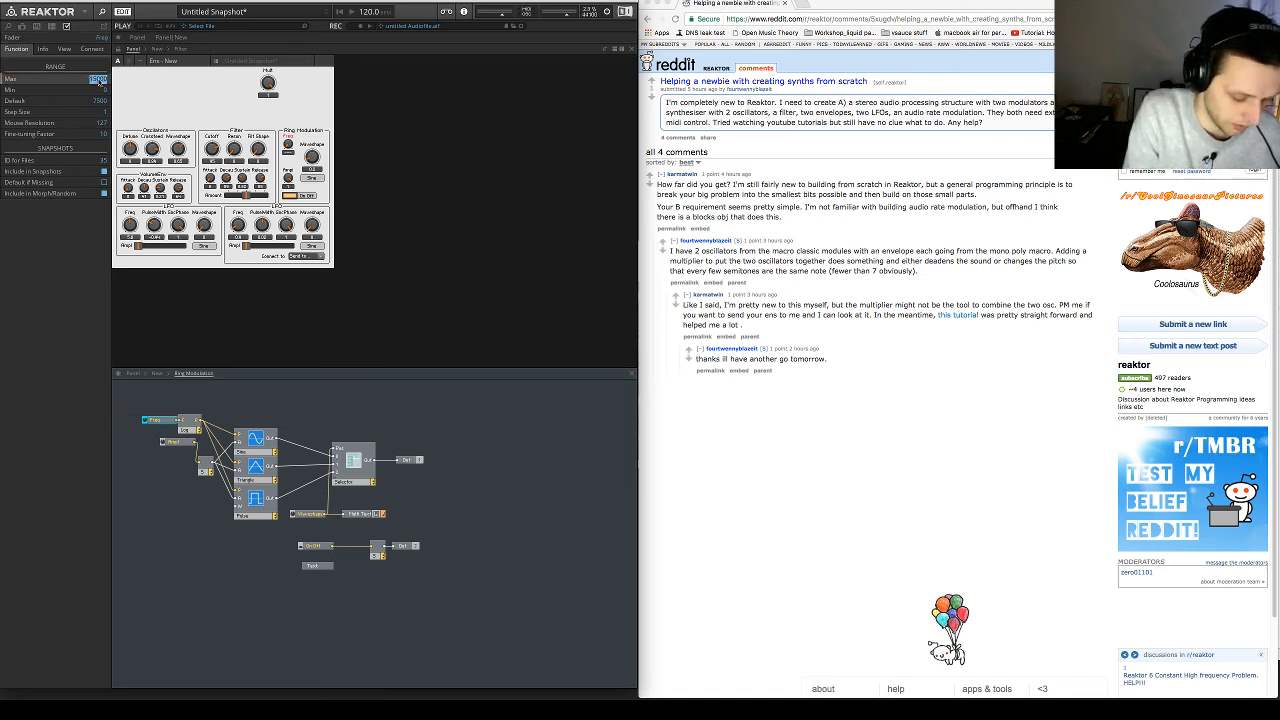
{"action": "type", "text": "20"}
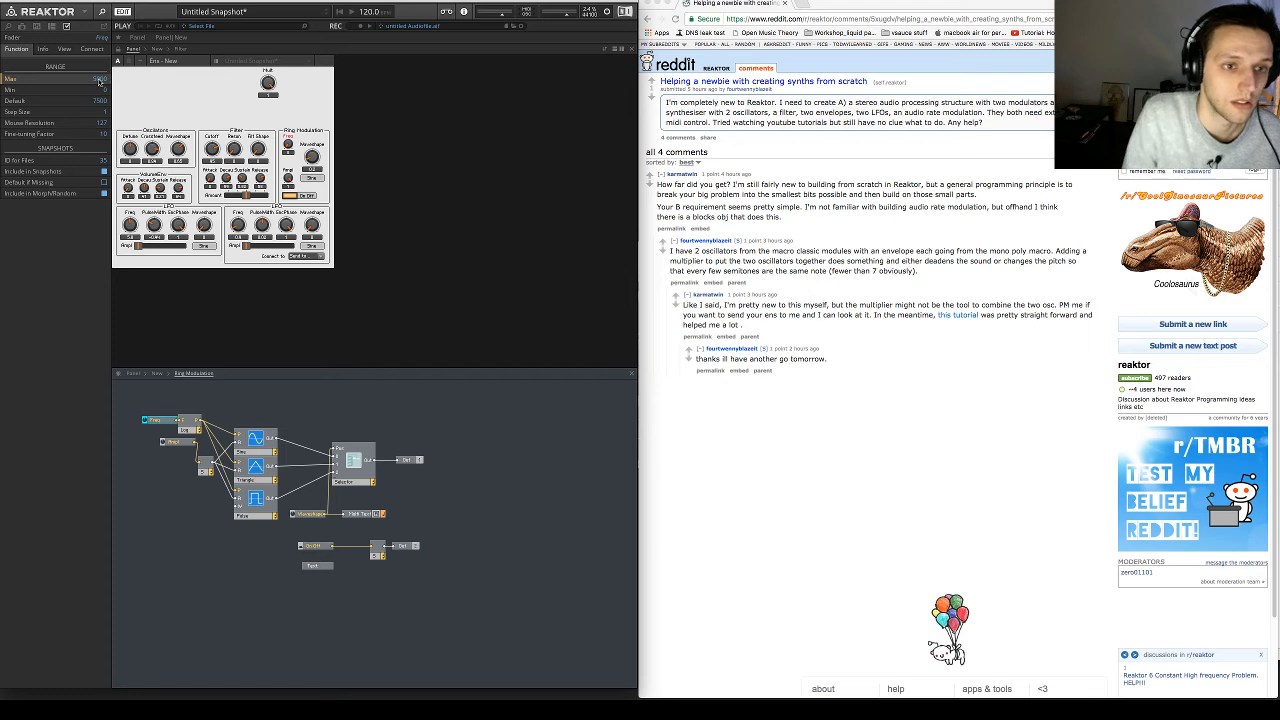
{"action": "left_click_drag", "start_coordinate": [289, 146], "coordinate": [291, 117]}
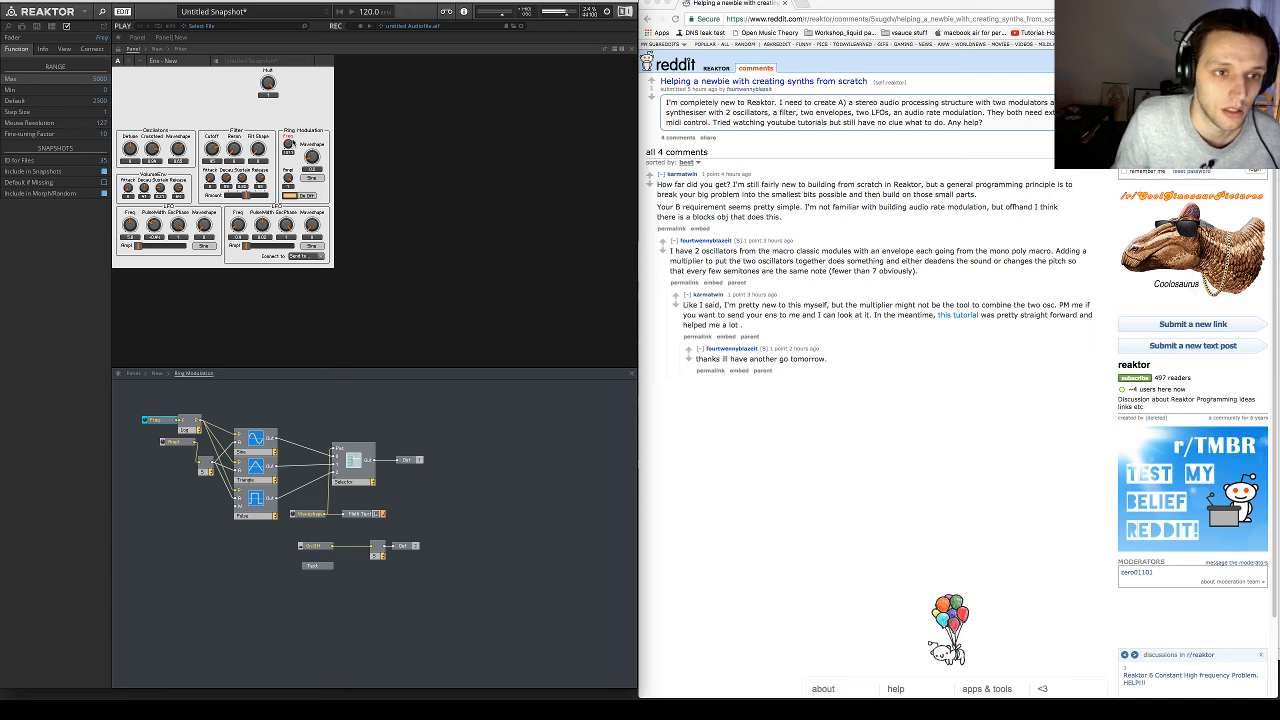
Set the Freq control's maximum to 1000 and test the ring modulation with the Freq and Waveshape knobs
{"action": "left_click", "coordinate": [98, 79]}
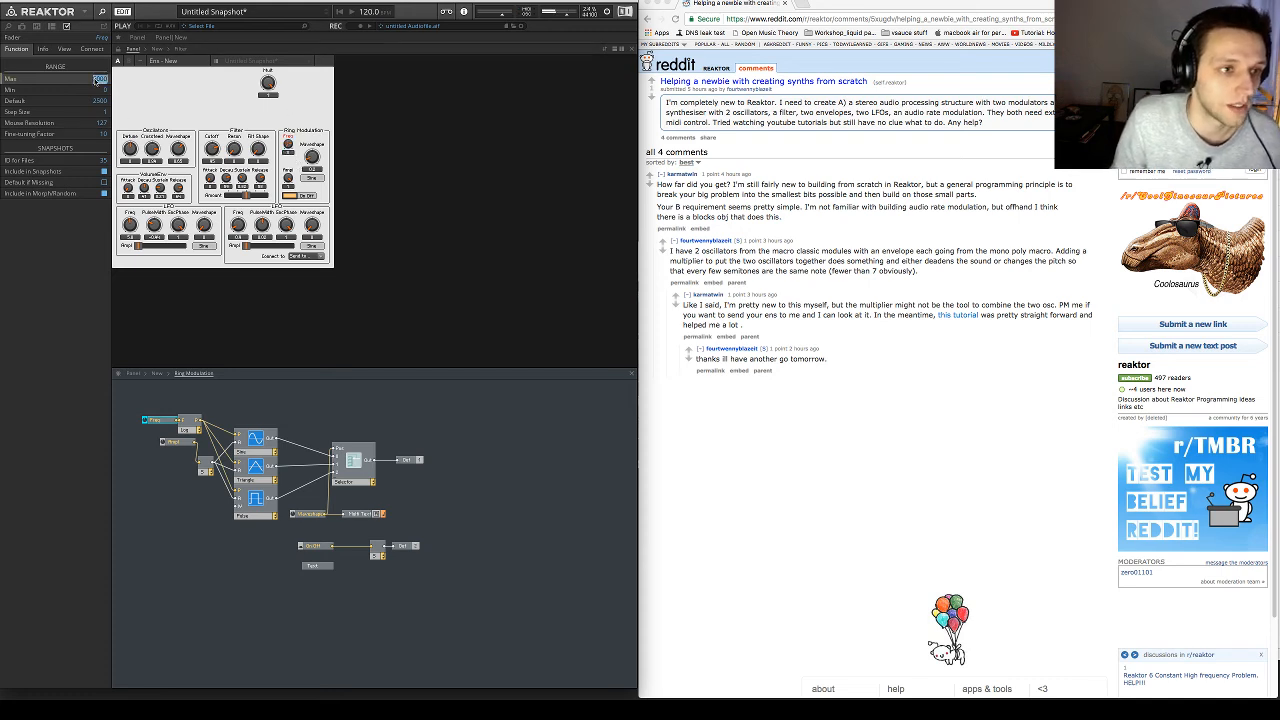
{"action": "type", "text": "1"}
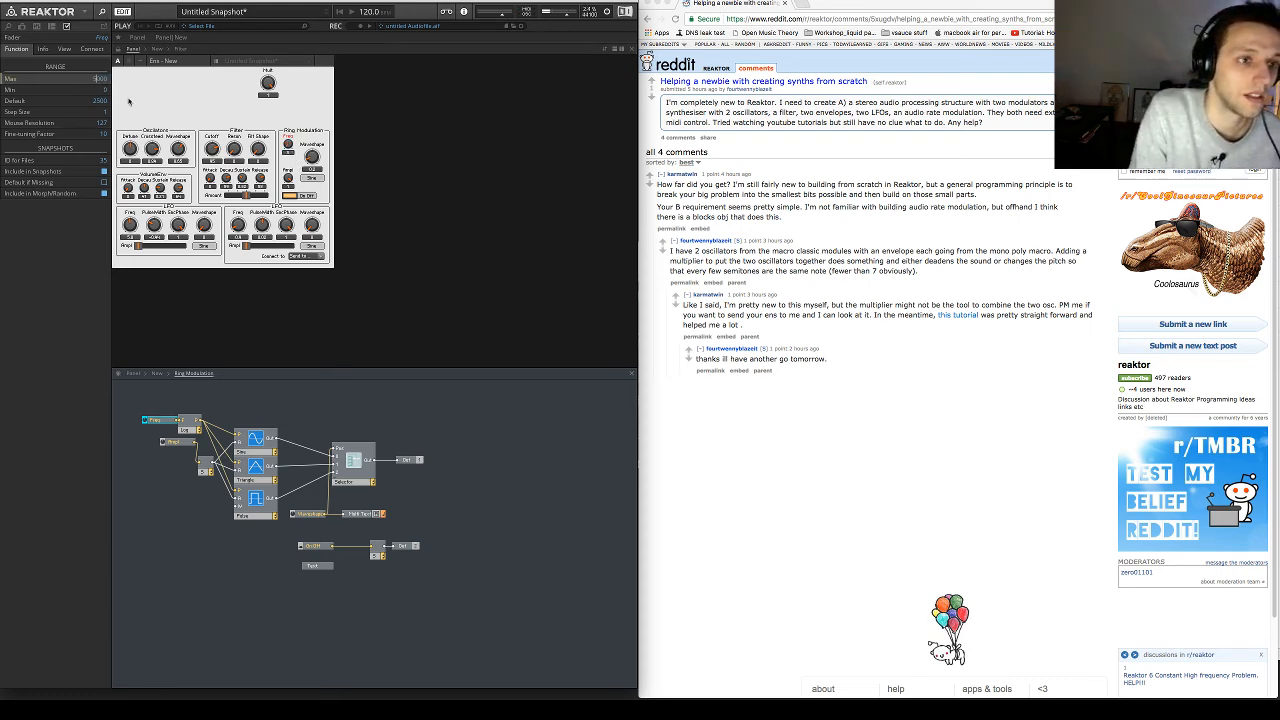
{"action": "left_click_drag", "start_coordinate": [289, 148], "coordinate": [292, 108]}
{"action": "left_click", "coordinate": [311, 152]}
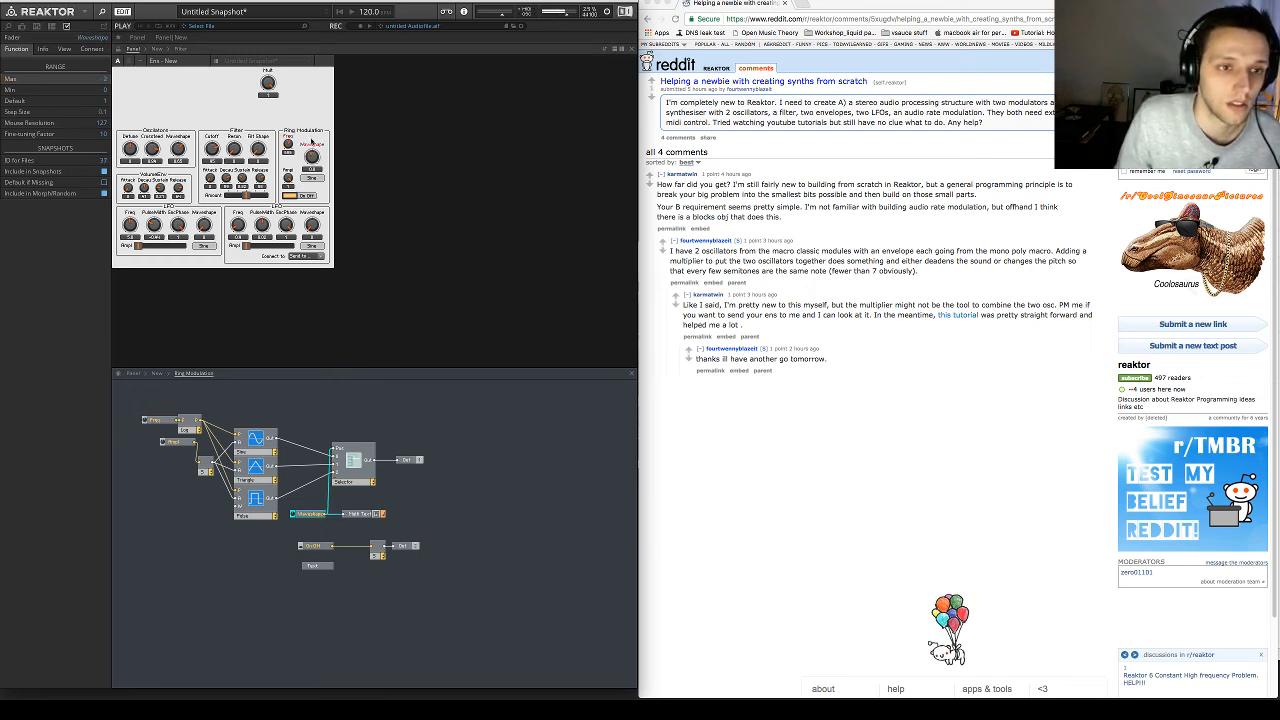
{"action": "left_click", "coordinate": [288, 145]}
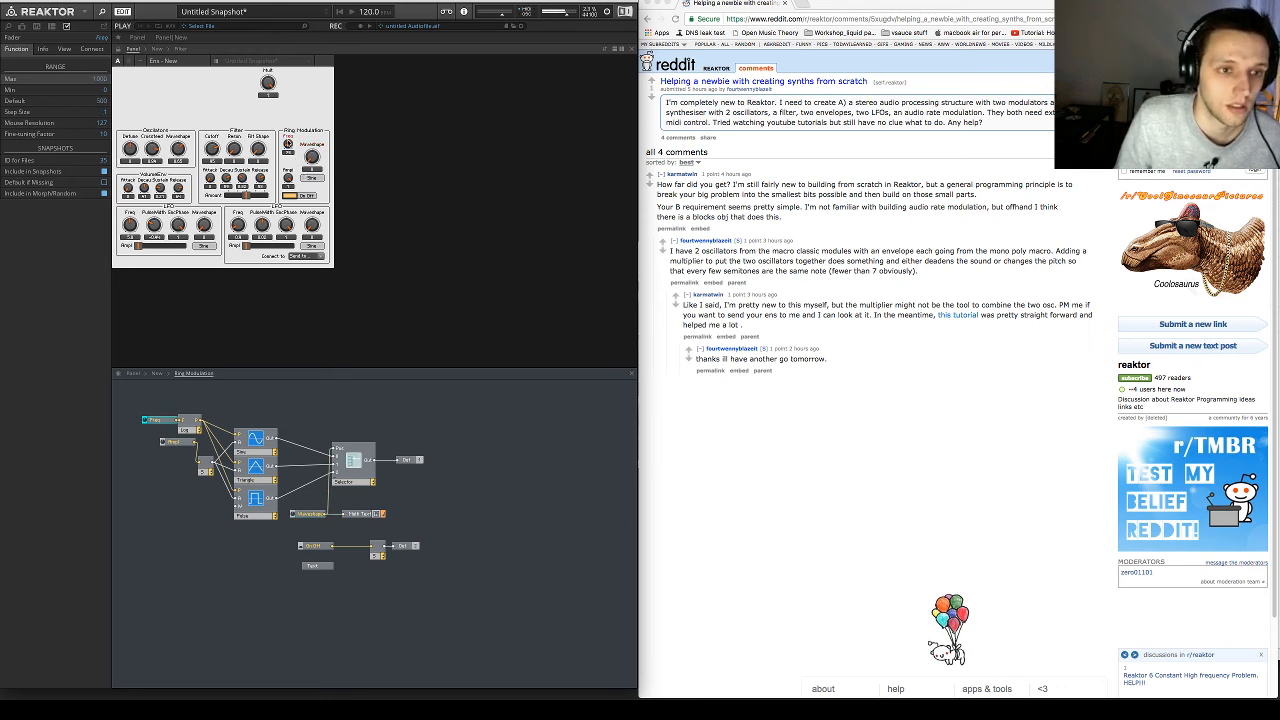
Insert a multiplier between the Freq control and the Log (F) module, feeding Freq into both multiplier inputs
{"action": "left_click_drag", "start_coordinate": [165, 421], "coordinate": [137, 425]}
{"action": "left_click", "coordinate": [165, 417]}
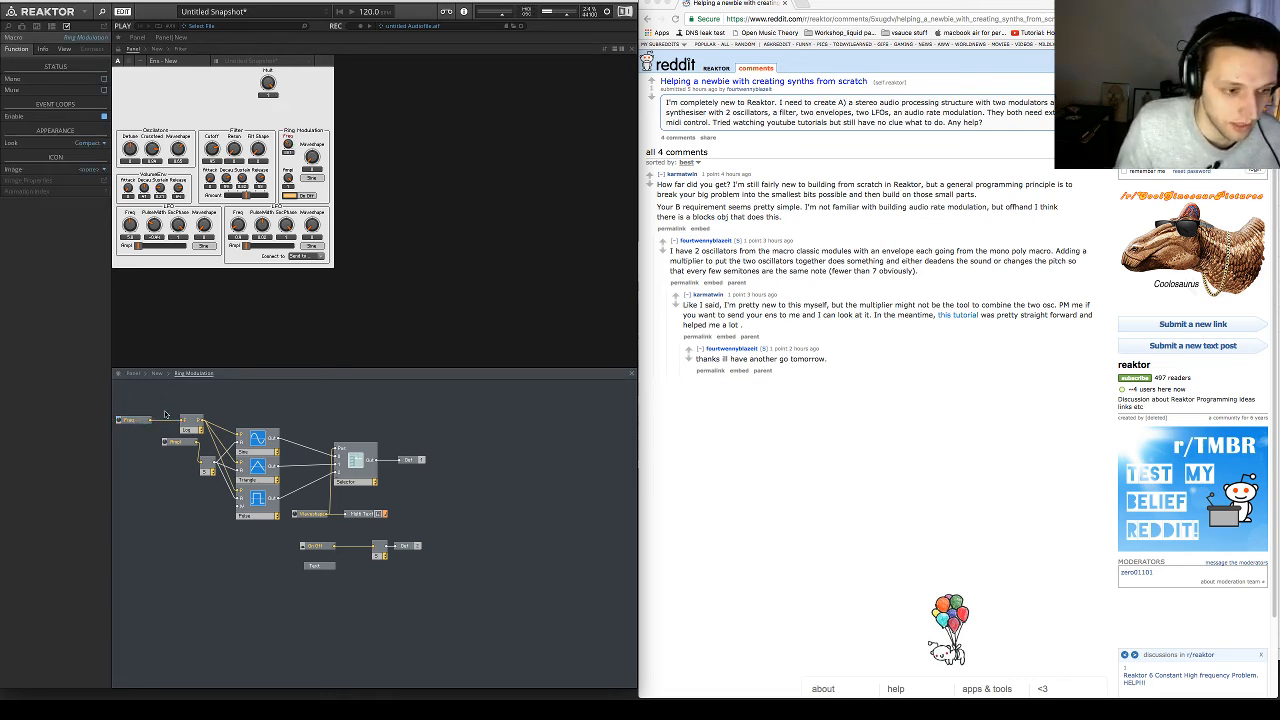
{"action": "double_click", "coordinate": [159, 403]}
{"action": "type", "text": "audi"}
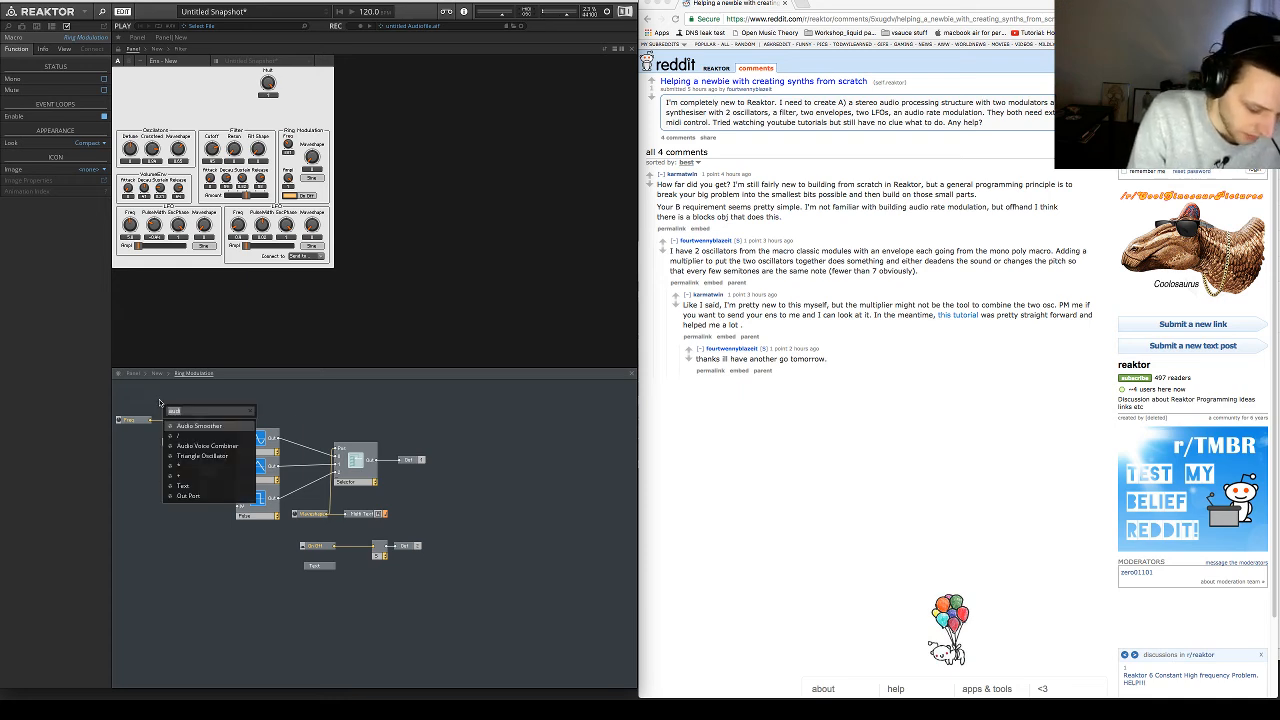
{"action": "type", "text": "*"}
{"action": "key", "text": "Return"}
{"action": "mouse_move", "coordinate": [151, 420]}
{"action": "left_mouse_down"}
{"action": "mouse_move", "coordinate": [161, 408]}
{"action": "mouse_move", "coordinate": [172, 427]}
{"action": "mouse_move", "coordinate": [144, 423]}
{"action": "left_mouse_up"}
{"action": "left_click", "coordinate": [140, 423]}
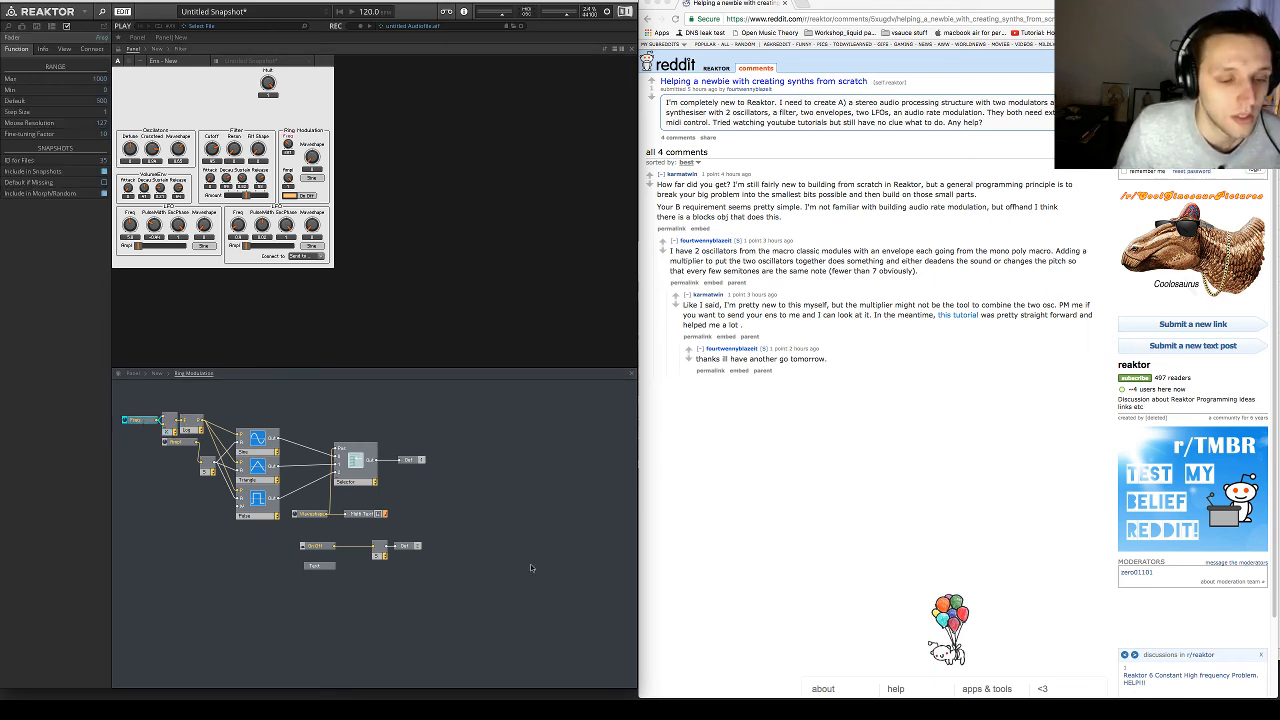
{"action": "left_click", "coordinate": [143, 431]}
Set the Freq control's maximum to 1
{"action": "left_click", "coordinate": [142, 420]}
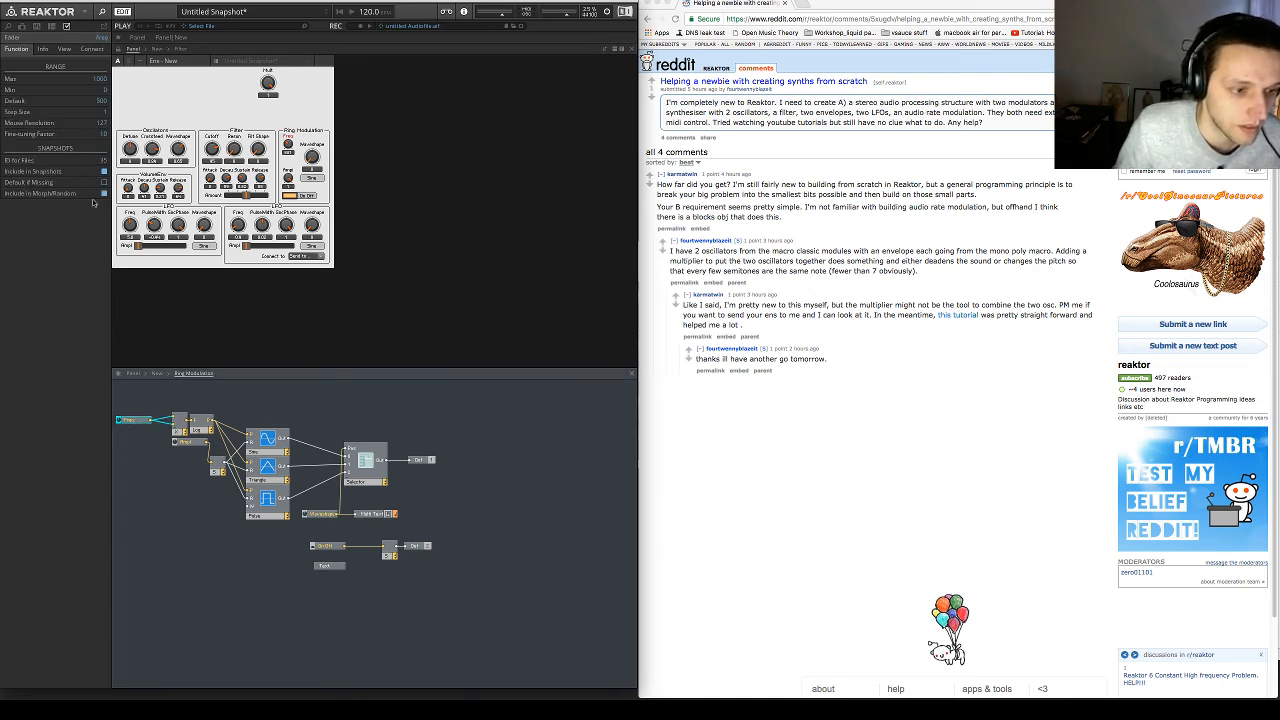
{"action": "double_click", "coordinate": [100, 79]}
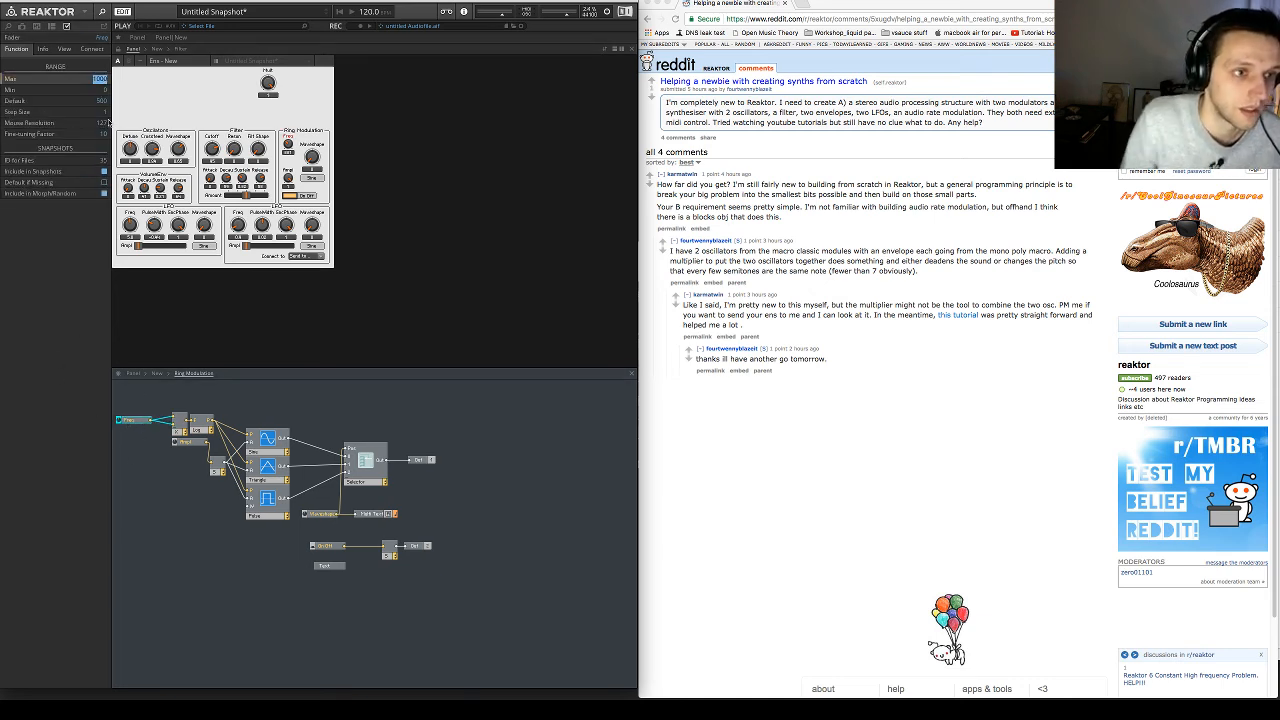
{"action": "type", "text": "1"}
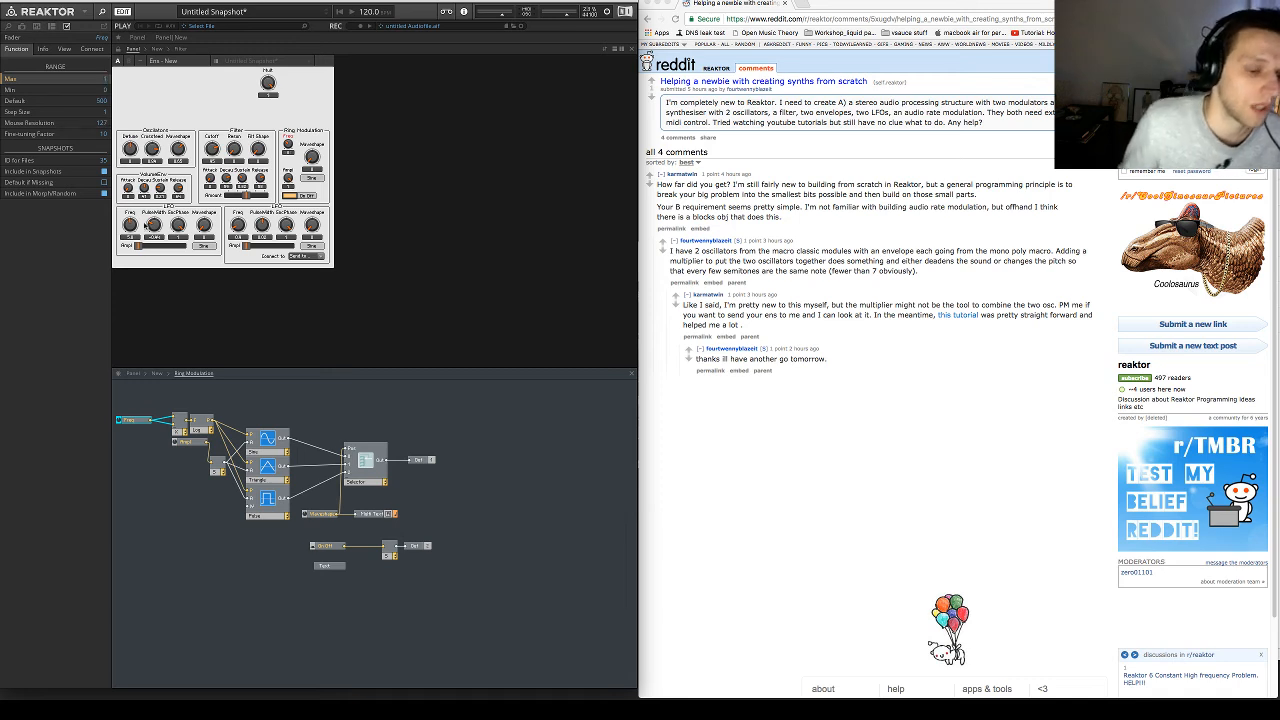
Insert a second multiplier between the Freq-squaring multiplier and the Log (F) module
{"action": "left_click_drag", "start_coordinate": [143, 421], "coordinate": [172, 430]}
{"action": "left_click", "coordinate": [186, 430]}
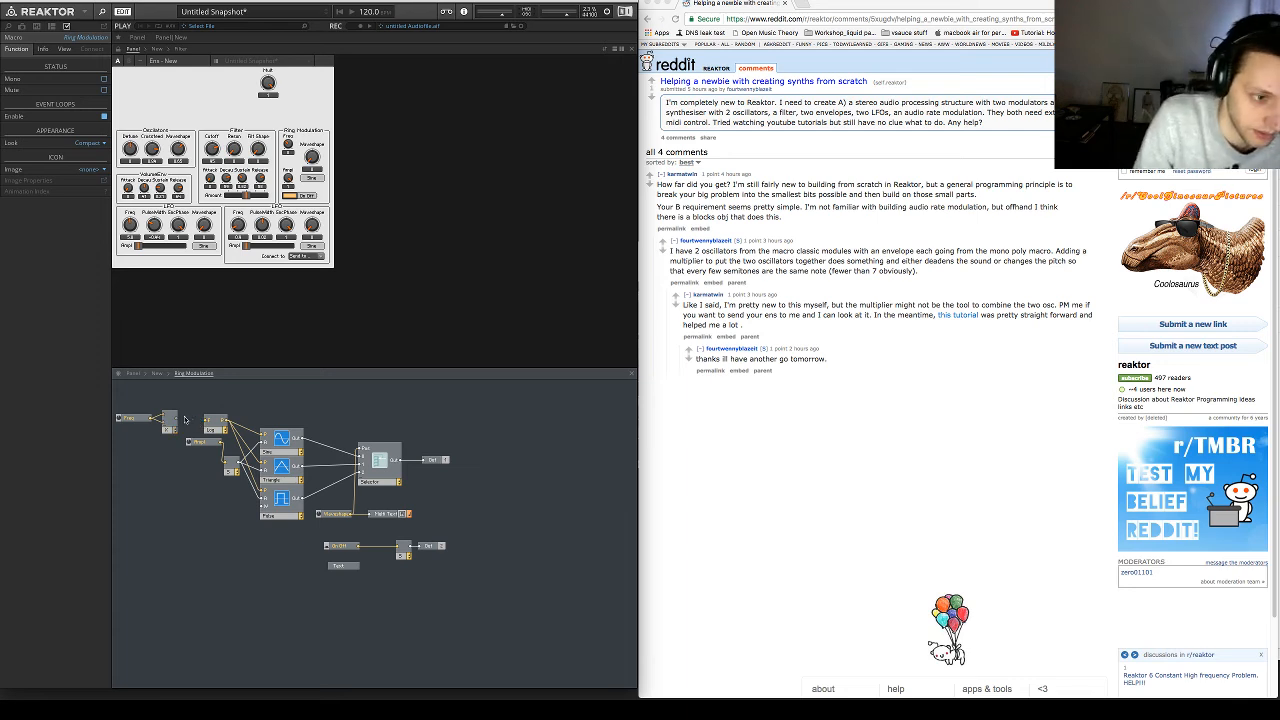
{"action": "key", "text": "Return"}
{"action": "key", "text": "Return"}
{"action": "left_click_drag", "start_coordinate": [176, 418], "coordinate": [207, 420]}
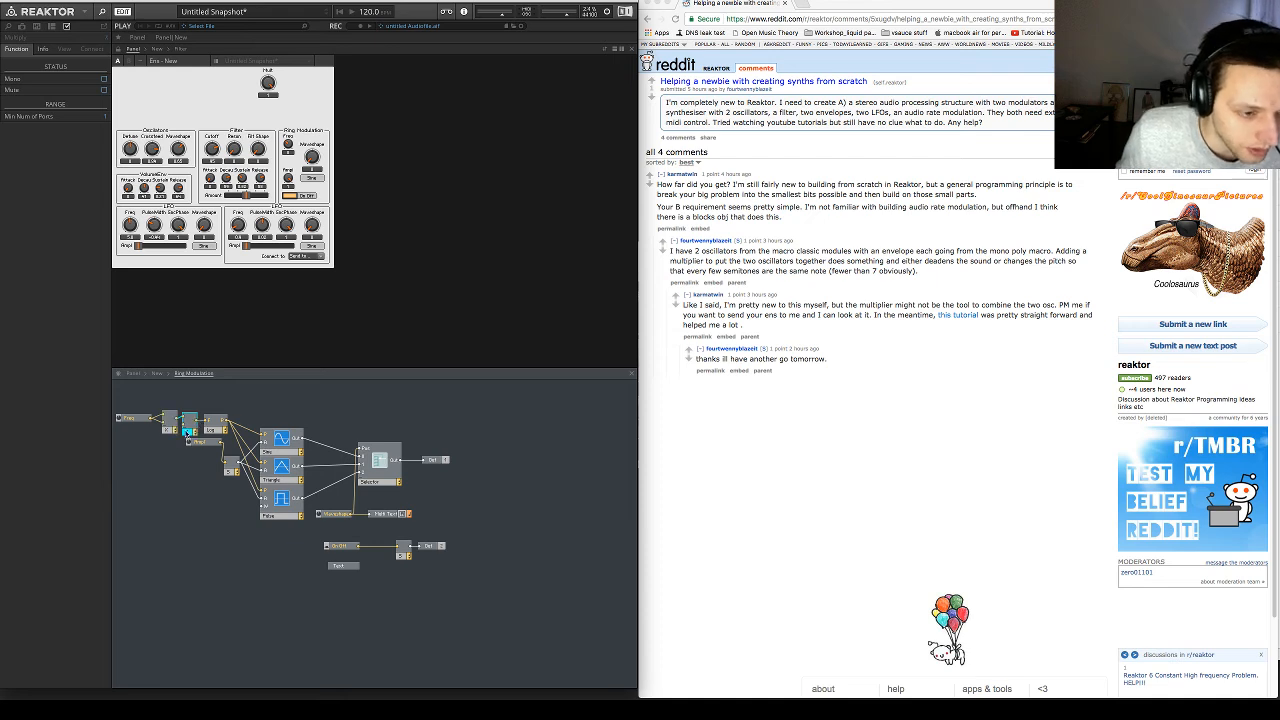
Create a constant of 1000 on the second multiplier's free input and place it below the Freq control
{"action": "right_click", "coordinate": [186, 432]}
{"action": "left_click", "coordinate": [205, 426]}
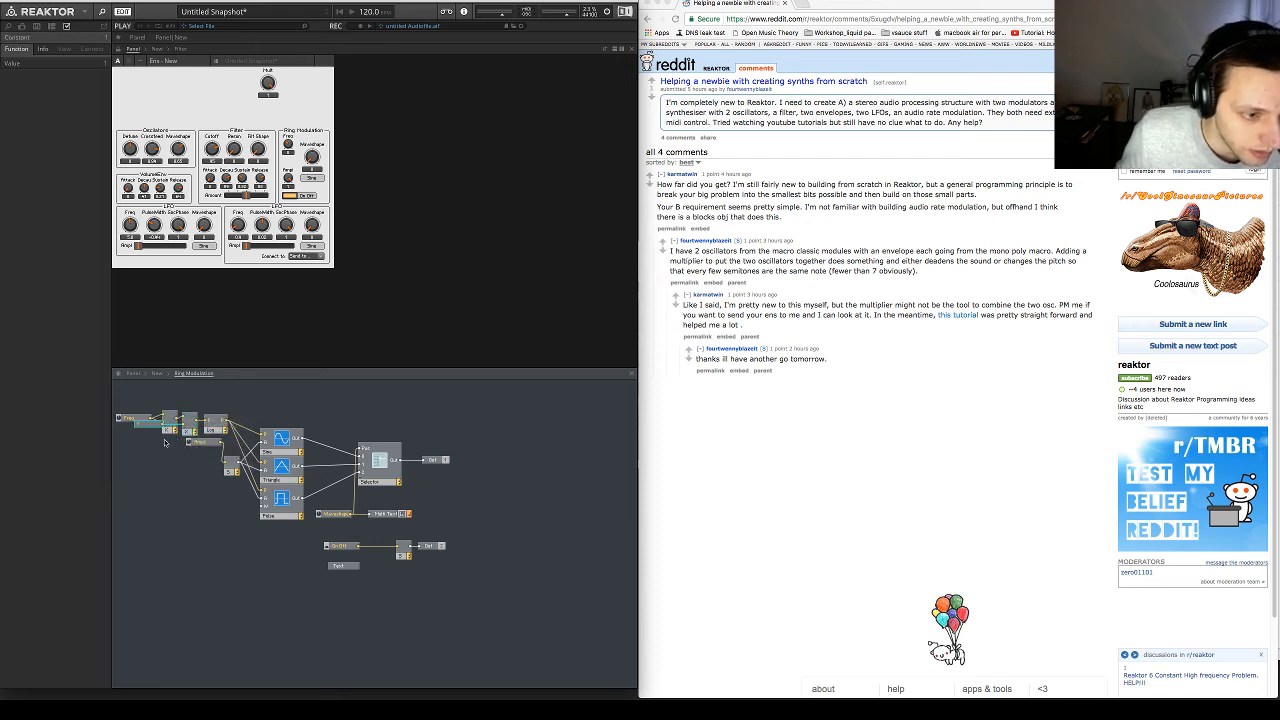
{"action": "left_click_drag", "start_coordinate": [148, 428], "coordinate": [163, 454]}
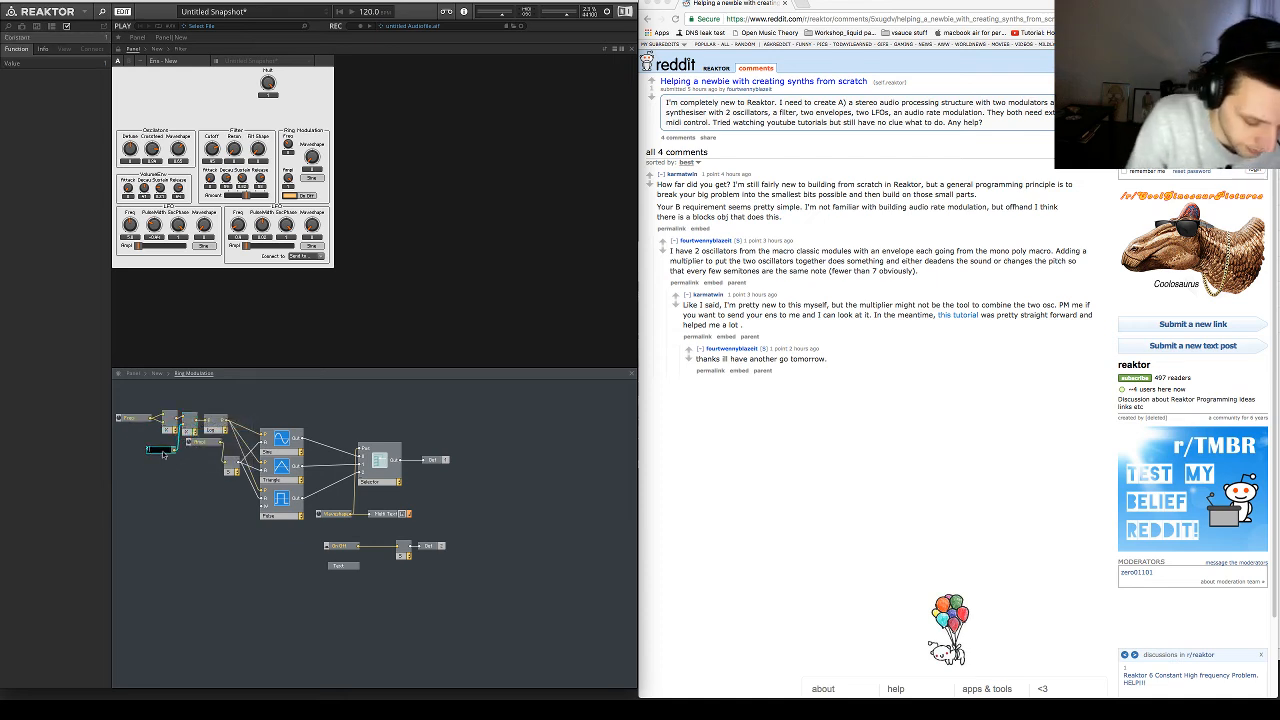
{"action": "key", "text": "Return"}
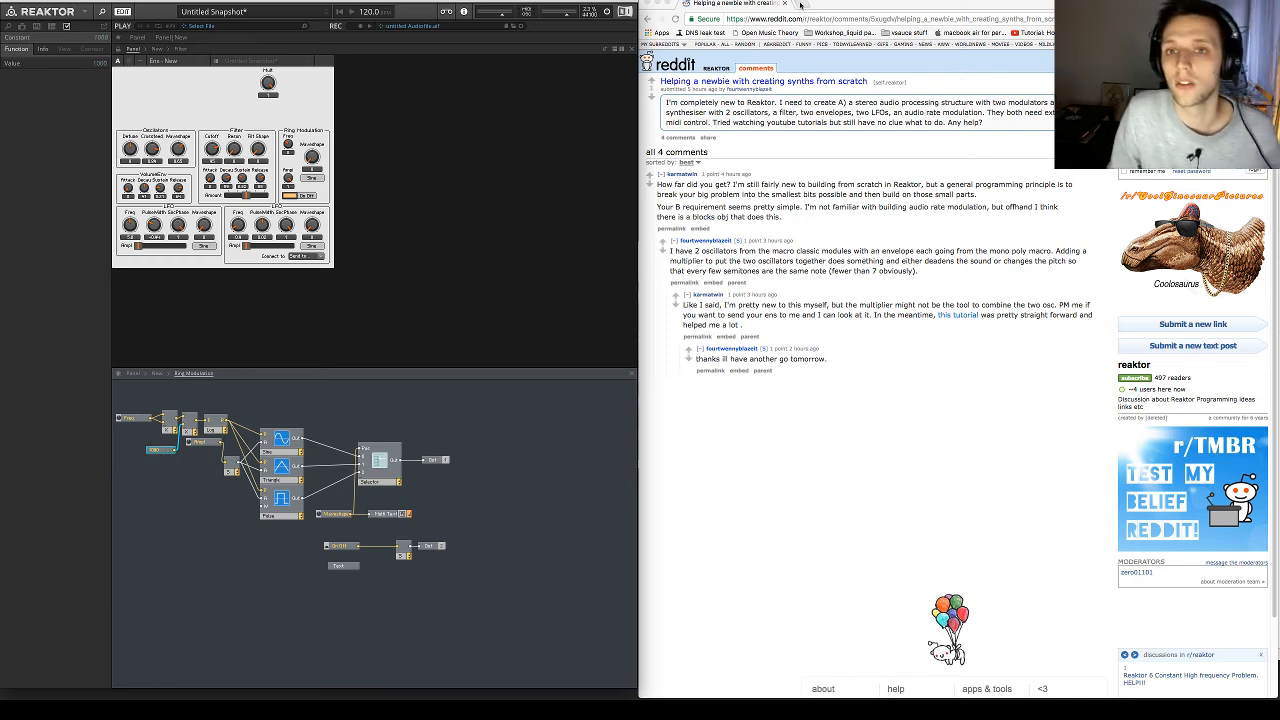
Switch to the browser and open the Desmos graphing calculator at desmos.com/calculator in a new tab
{"action": "left_click", "coordinate": [800, 5]}
{"action": "type", "text": "desmos"}
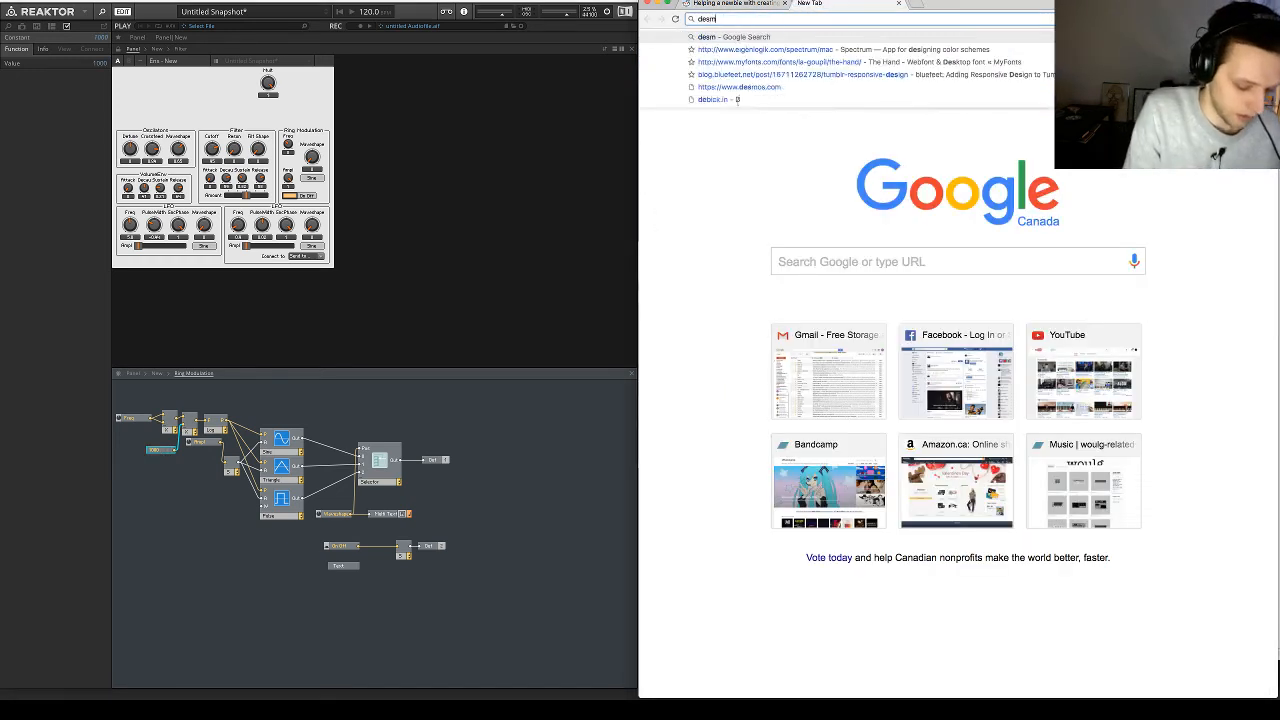
{"action": "key", "text": "Return"}
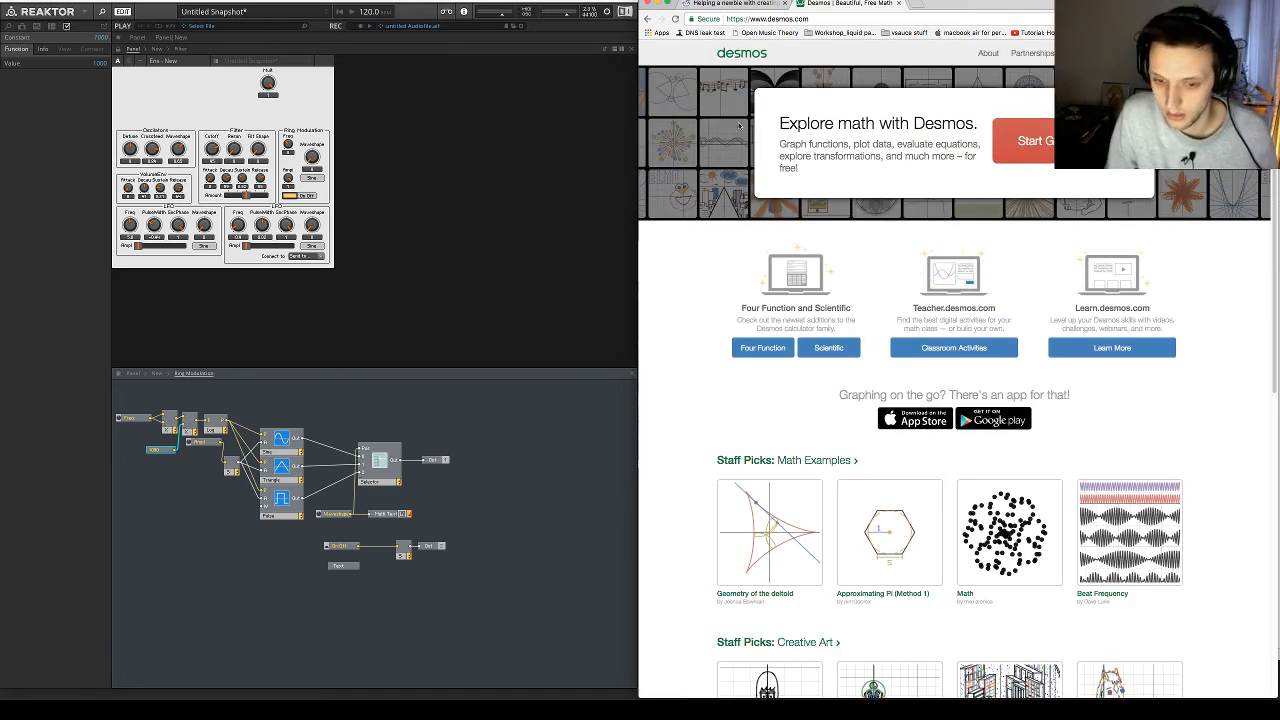
{"action": "left_click", "coordinate": [844, 17]}
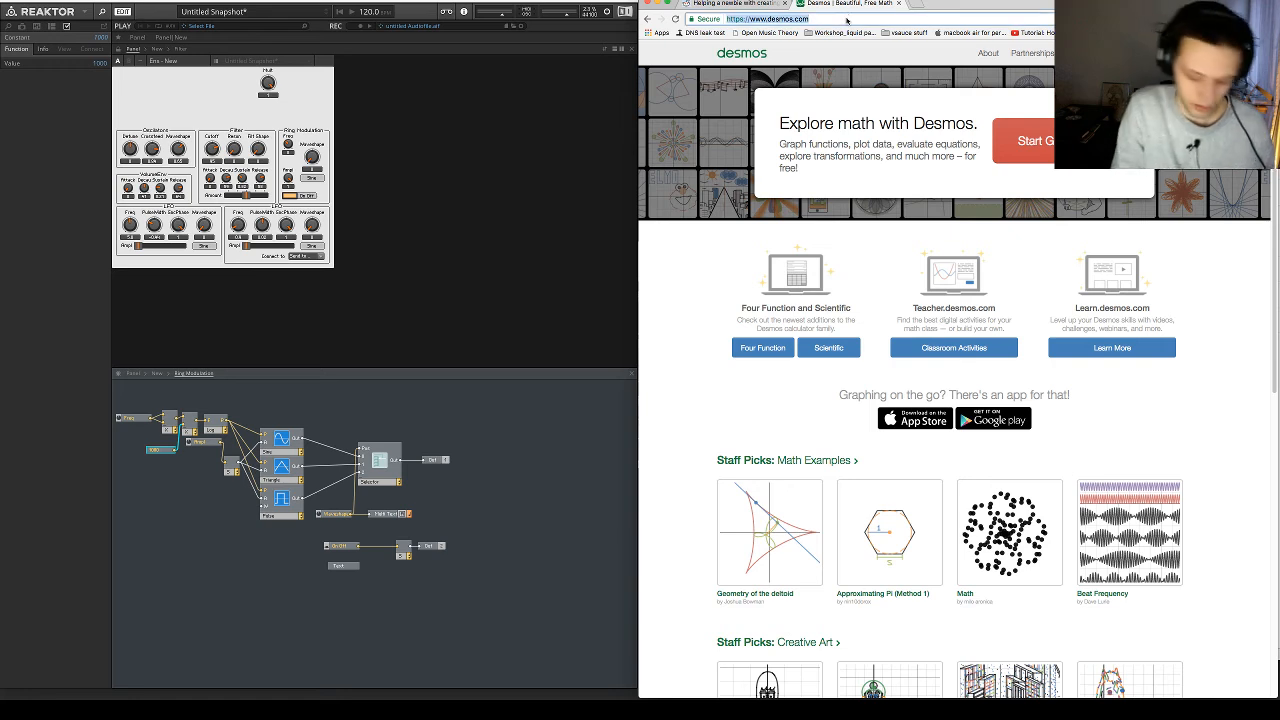
{"action": "key", "text": "Right"}
{"action": "type", "text": "/calcu"}
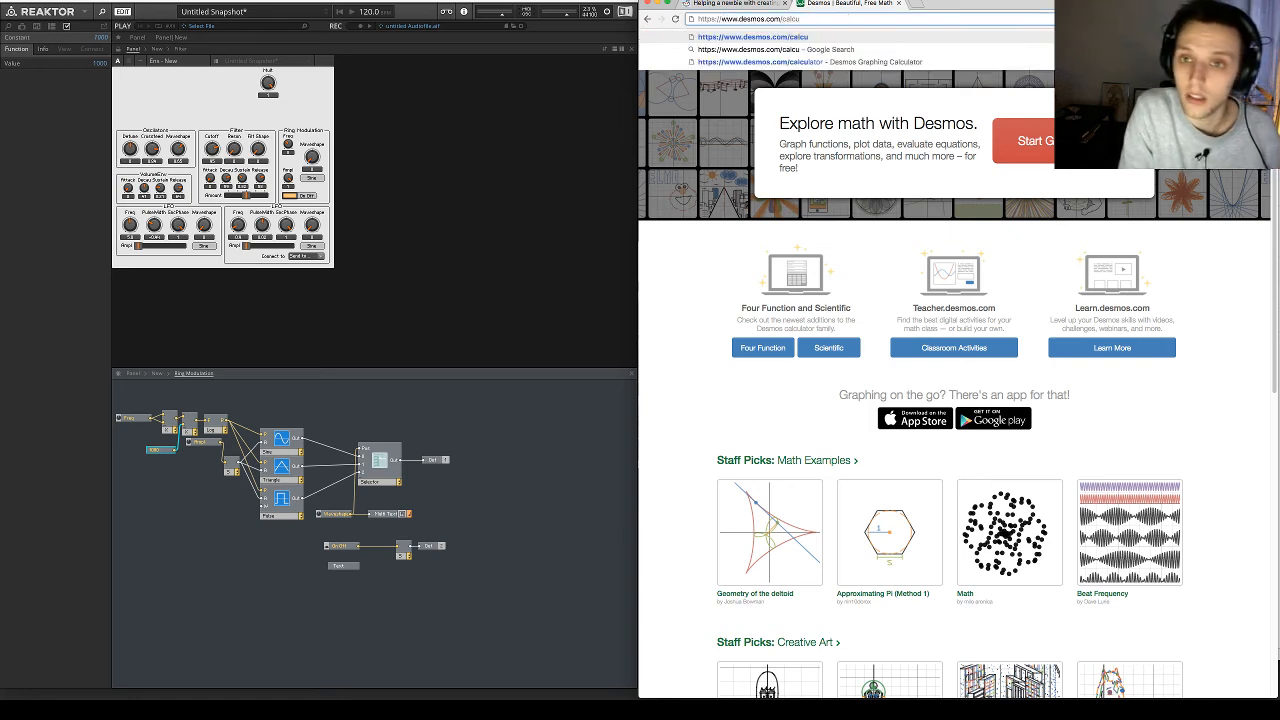
{"action": "key", "text": "Down"}
{"action": "key", "text": "Down"}
{"action": "key", "text": "Return"}
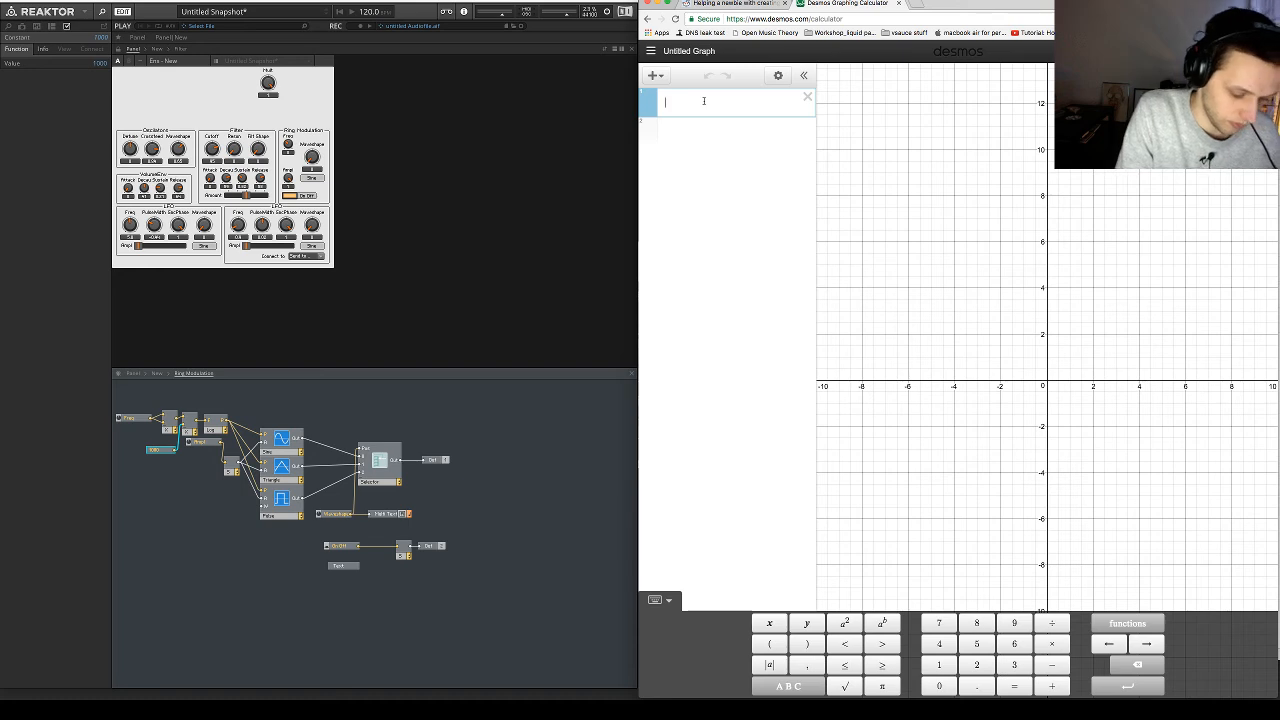
Plot y = x² and frame the part of the curve between 0 and 1
{"action": "type", "text": "1"}
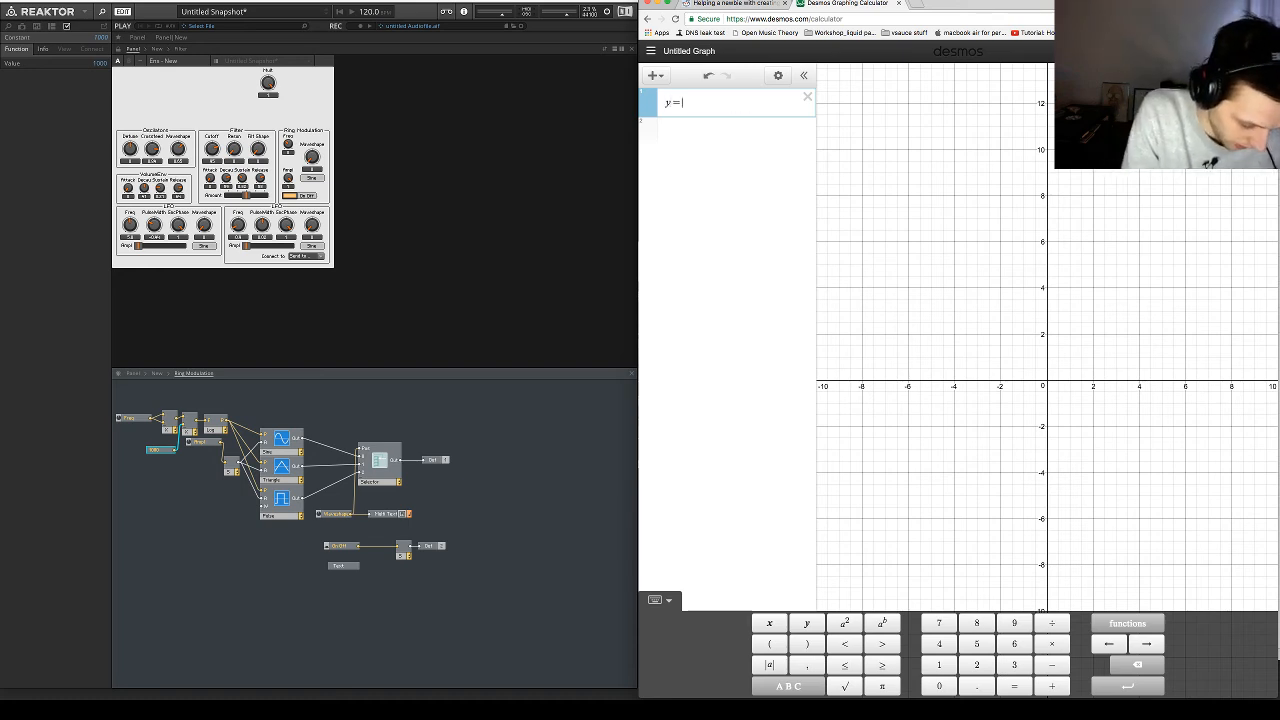
{"action": "type", "text": "x"}
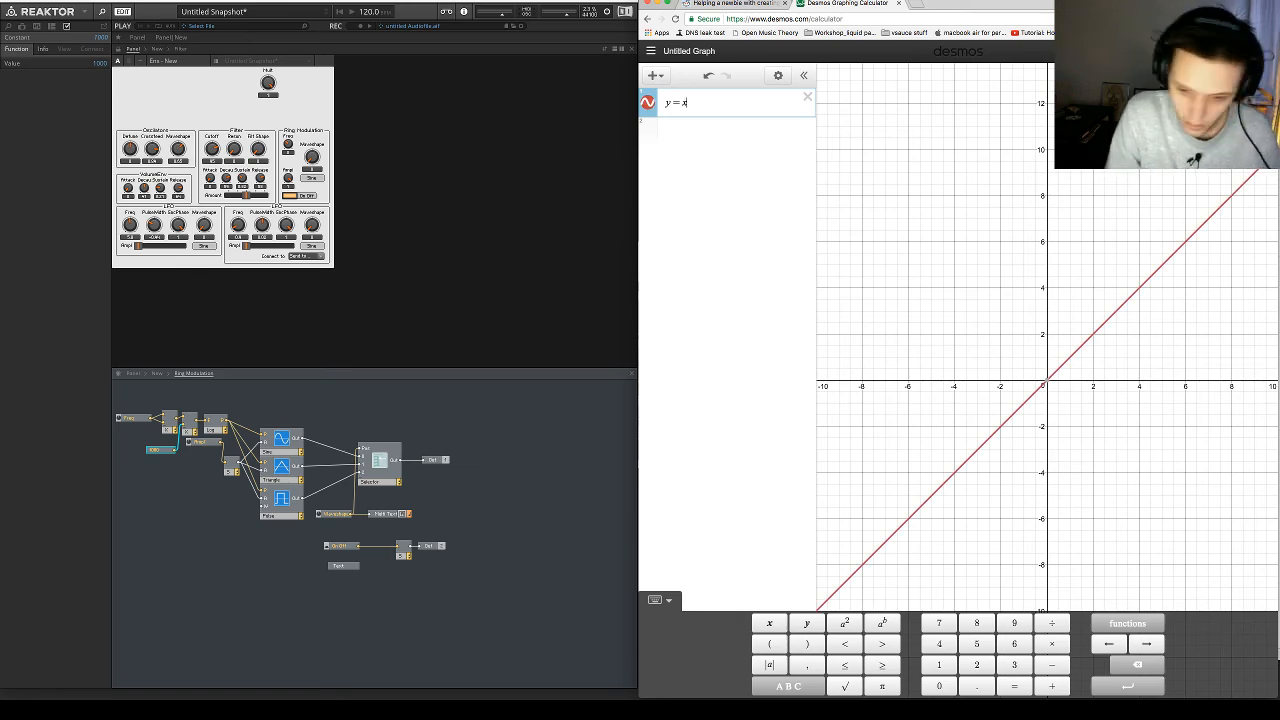
{"action": "left_click", "coordinate": [848, 625]}
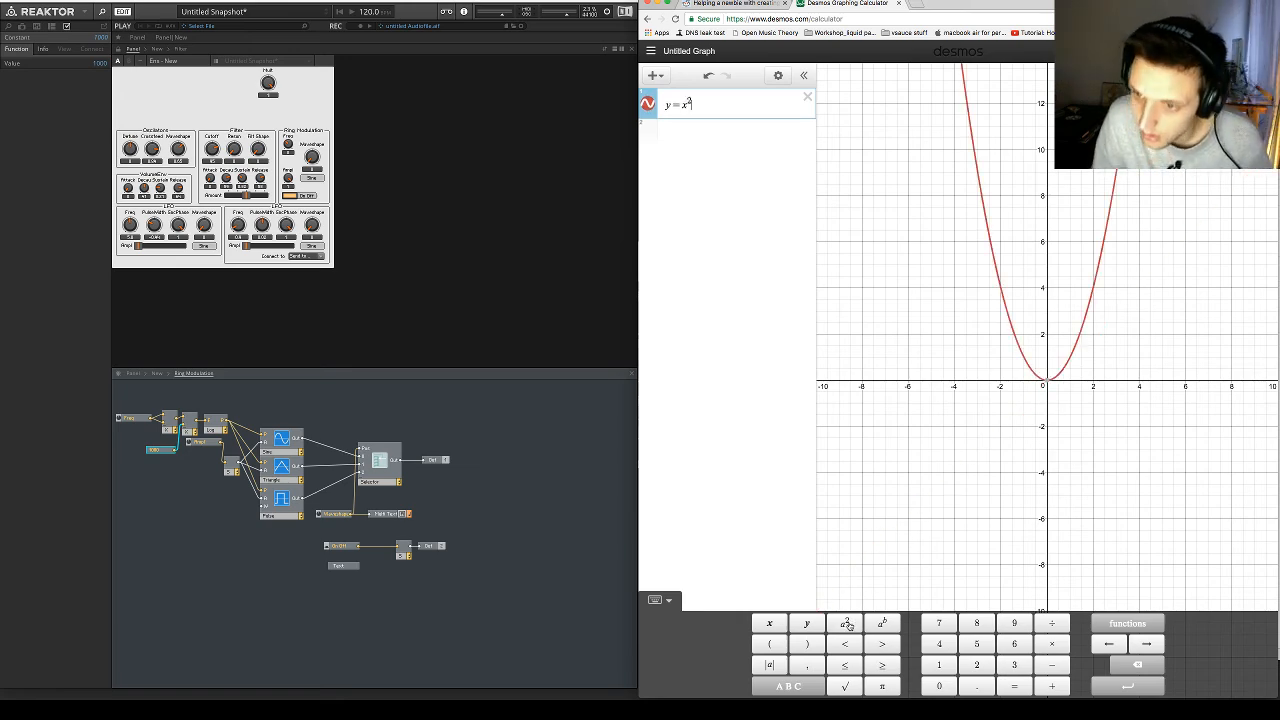
{"action": "scroll", "coordinate": [1080, 380], "scroll_direction": "up", "scroll_amount": 2}
{"action": "scroll", "coordinate": [1080, 380], "scroll_direction": "up", "scroll_amount": 5}
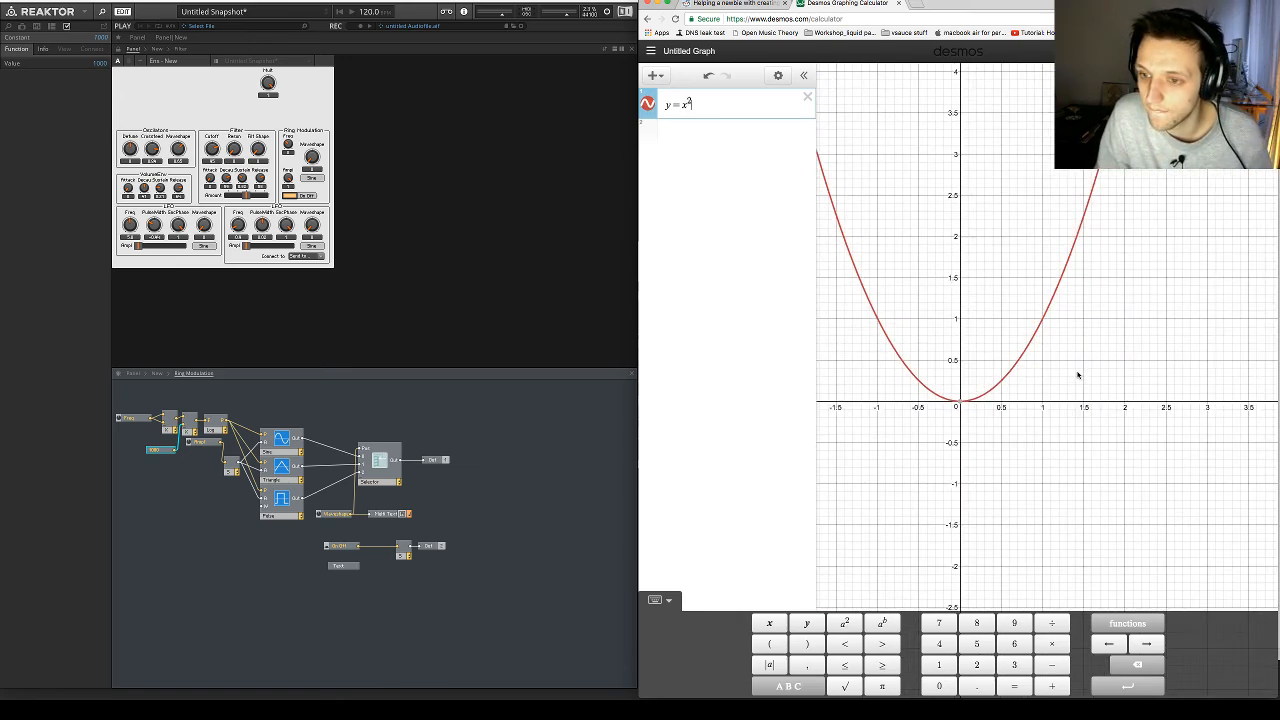
{"action": "left_click_drag", "start_coordinate": [1074, 371], "coordinate": [1106, 388]}
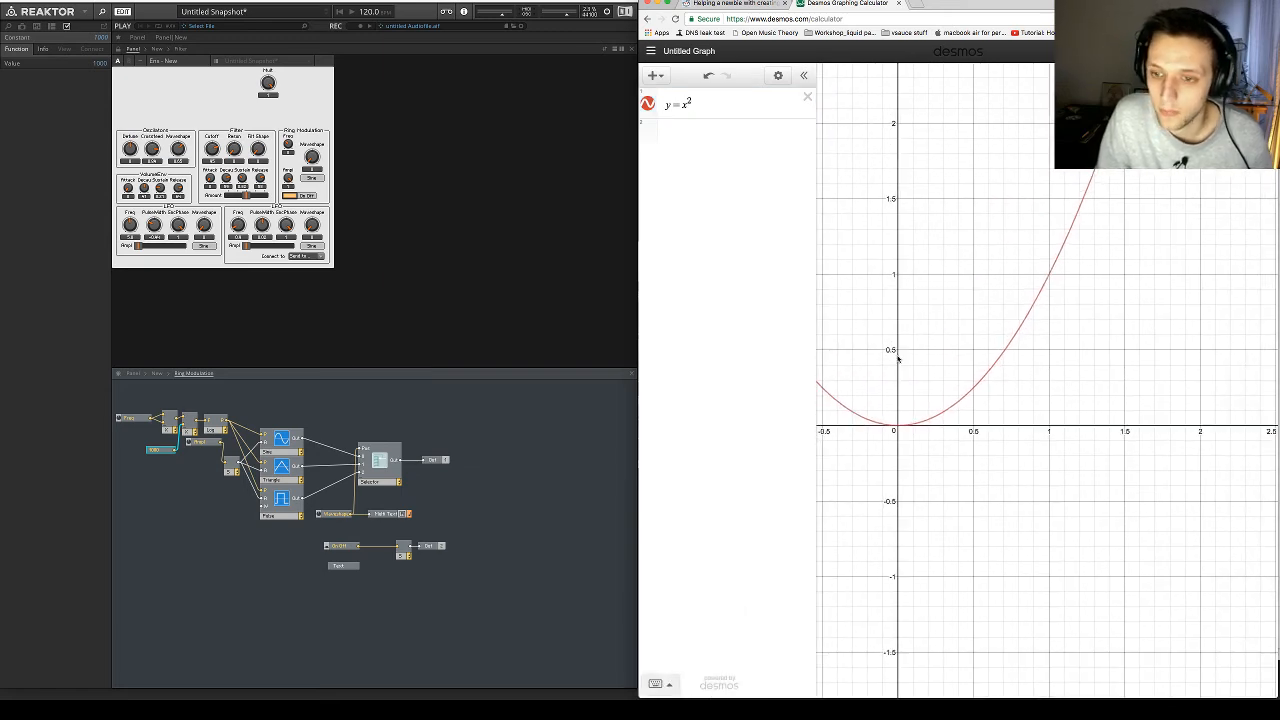
Change the equation to y = x^b and add a slider for b
{"action": "left_click", "coordinate": [701, 101]}
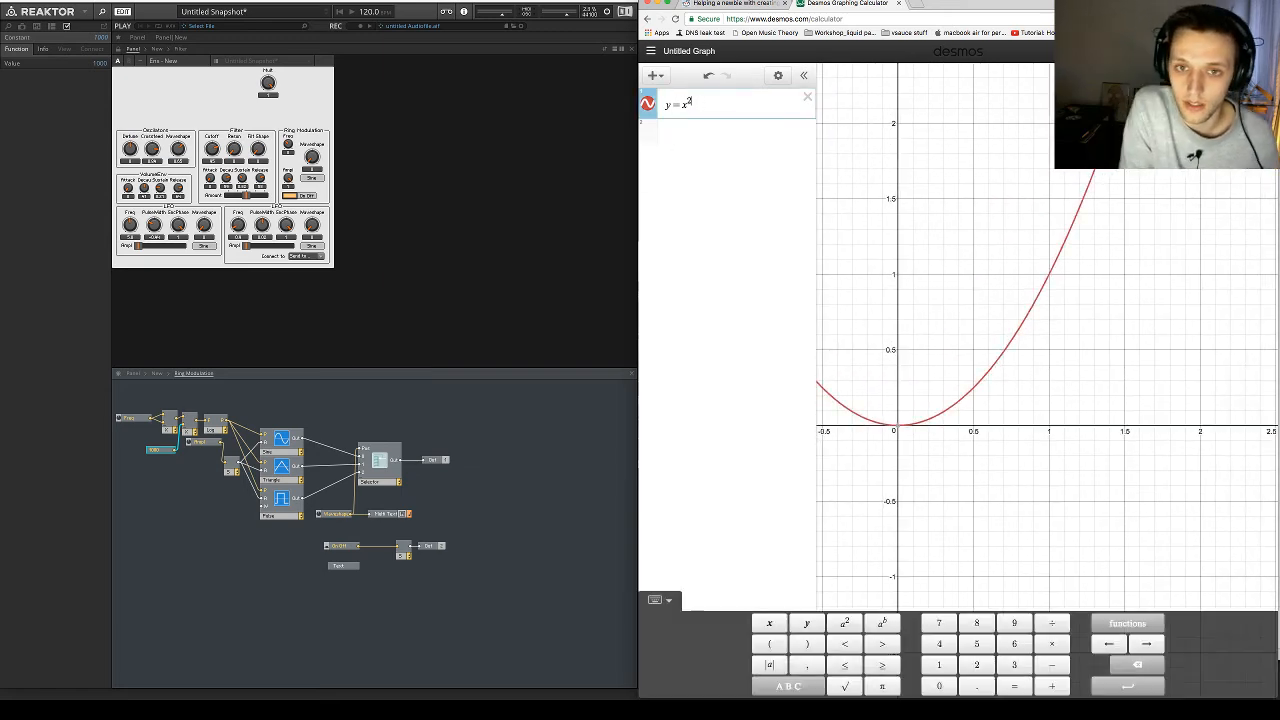
{"action": "key", "text": "BackSpace"}
{"action": "key", "text": "BackSpace"}
{"action": "left_click", "coordinate": [886, 622]}
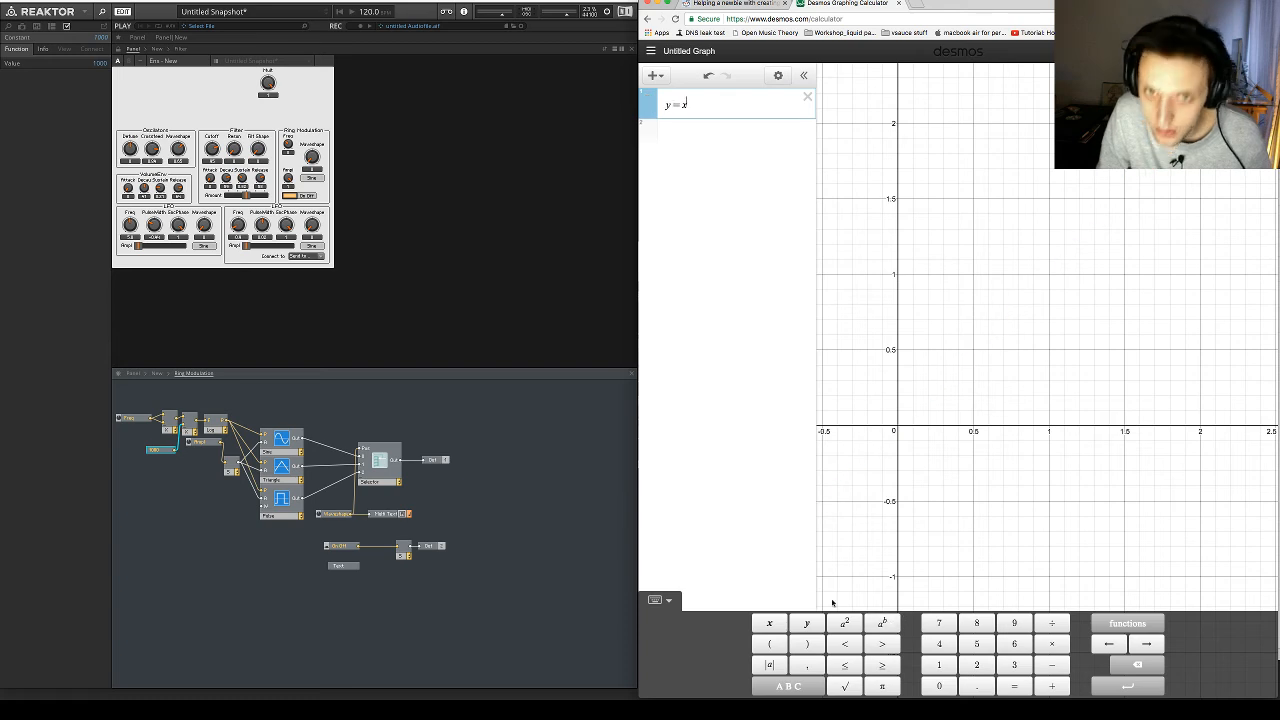
{"action": "type", "text": "b"}
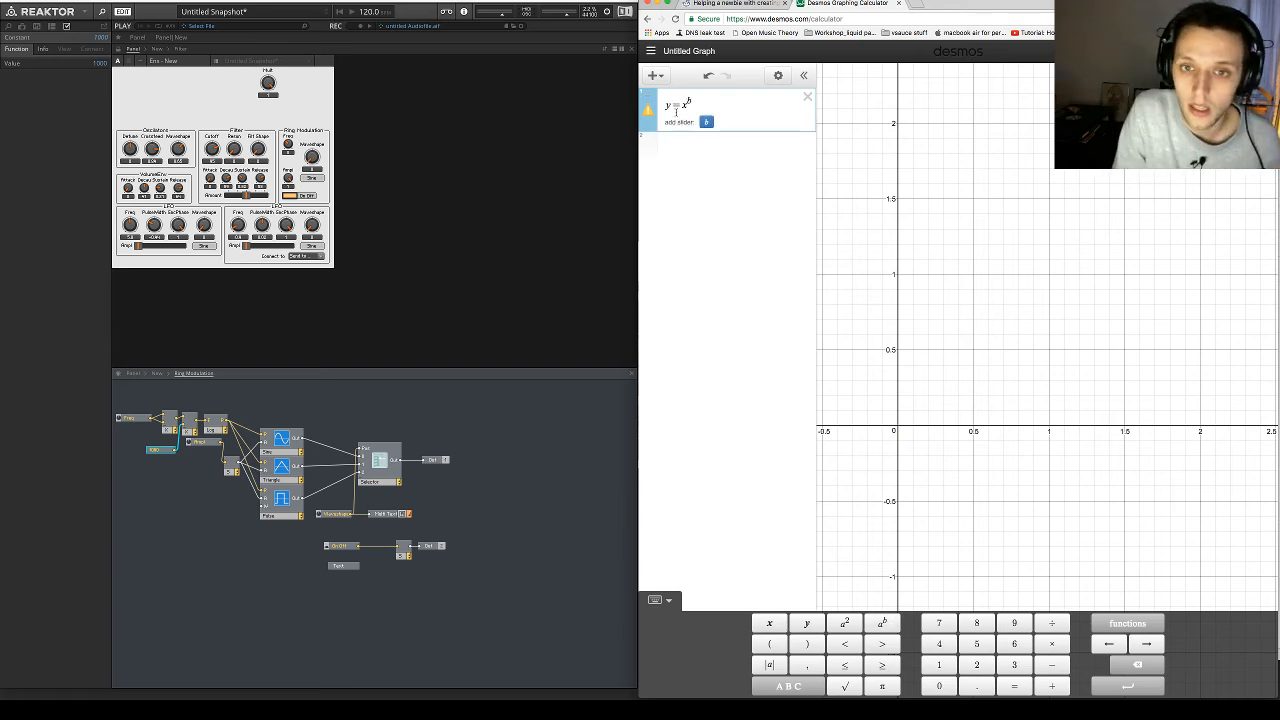
{"action": "left_click", "coordinate": [707, 124]}
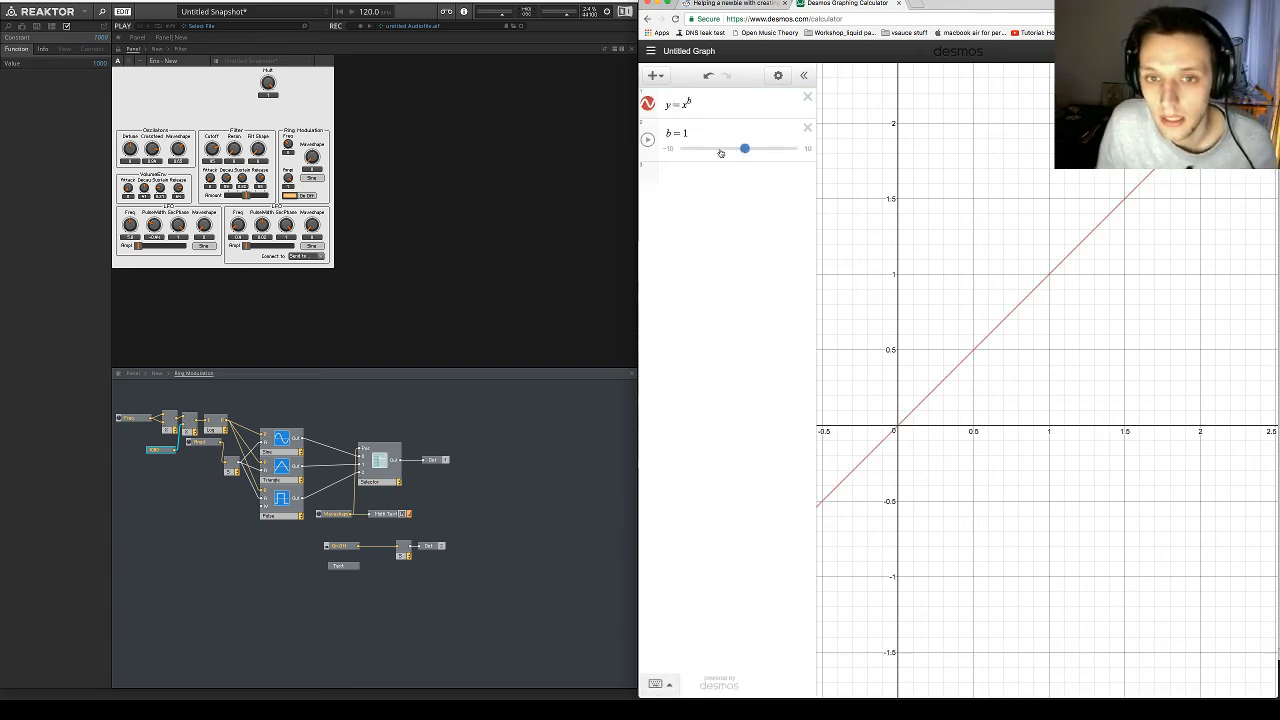
Set the b slider's lower limit to 0, keeping b at 1
{"action": "left_click", "coordinate": [670, 149]}
{"action": "key", "text": "Return"}
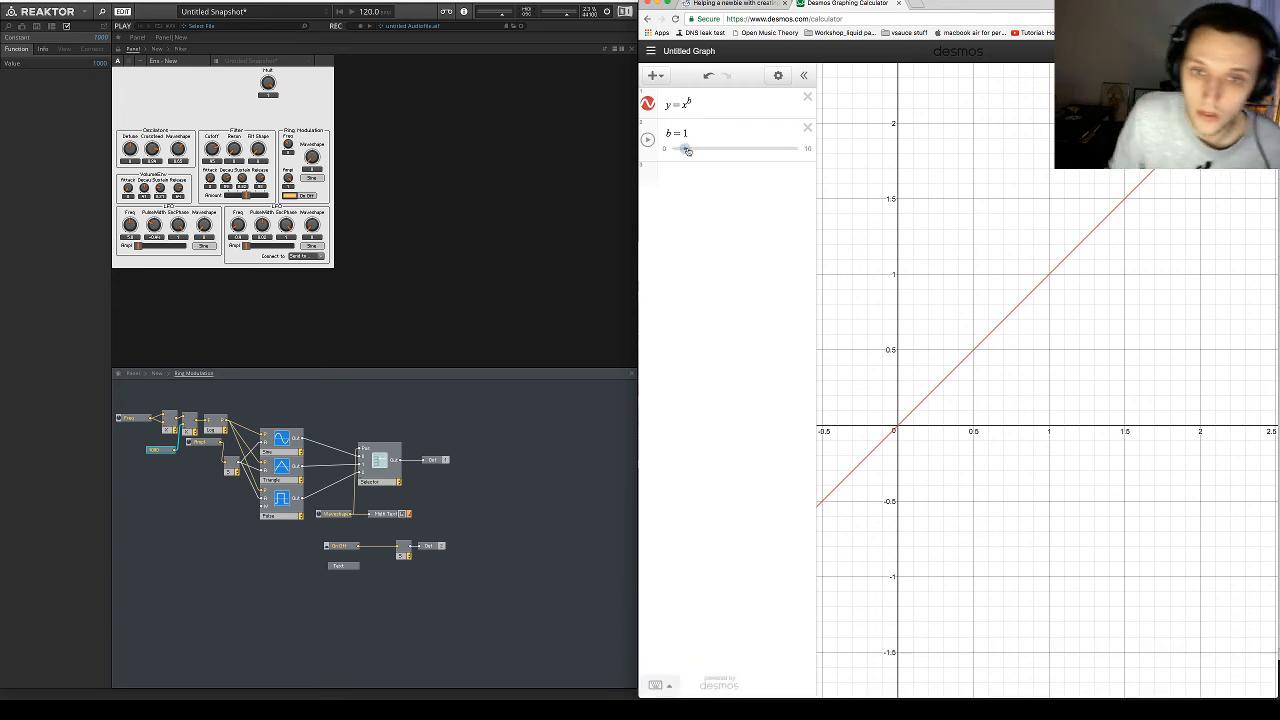
{"action": "left_click", "coordinate": [808, 150]}
{"action": "left_click", "coordinate": [743, 187]}
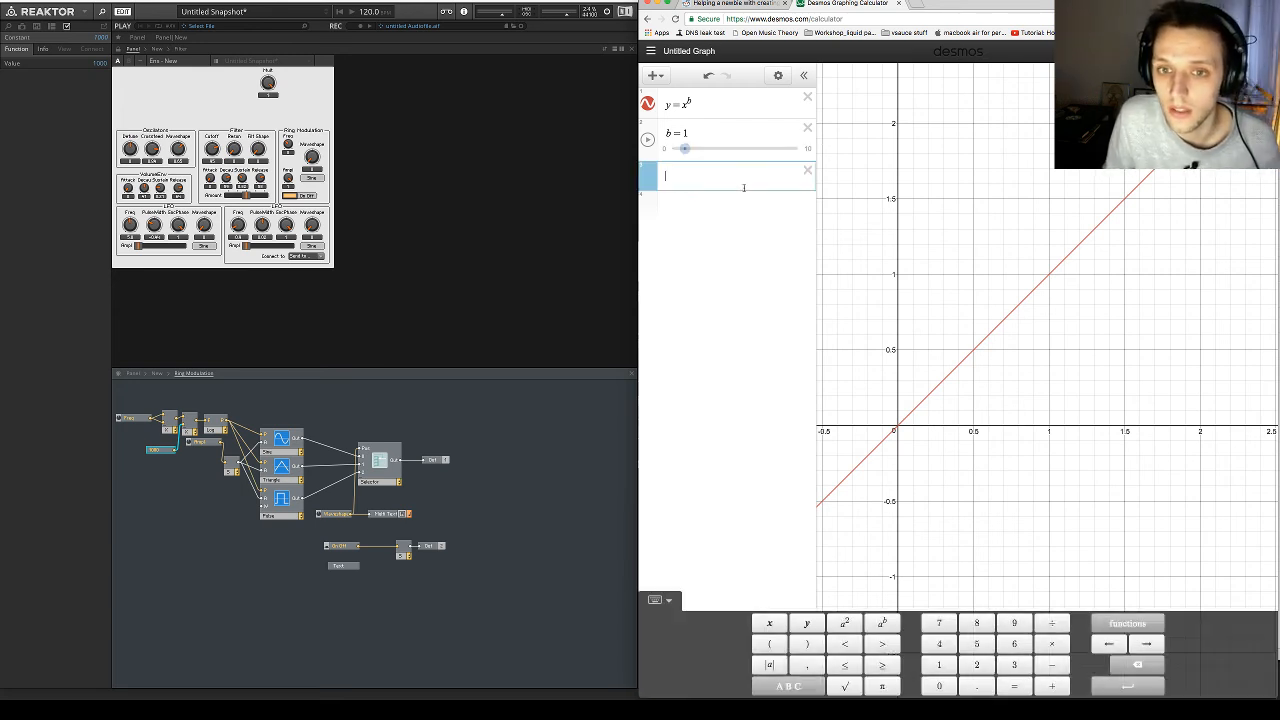
{"action": "left_click_drag", "start_coordinate": [685, 149], "coordinate": [685, 149]}
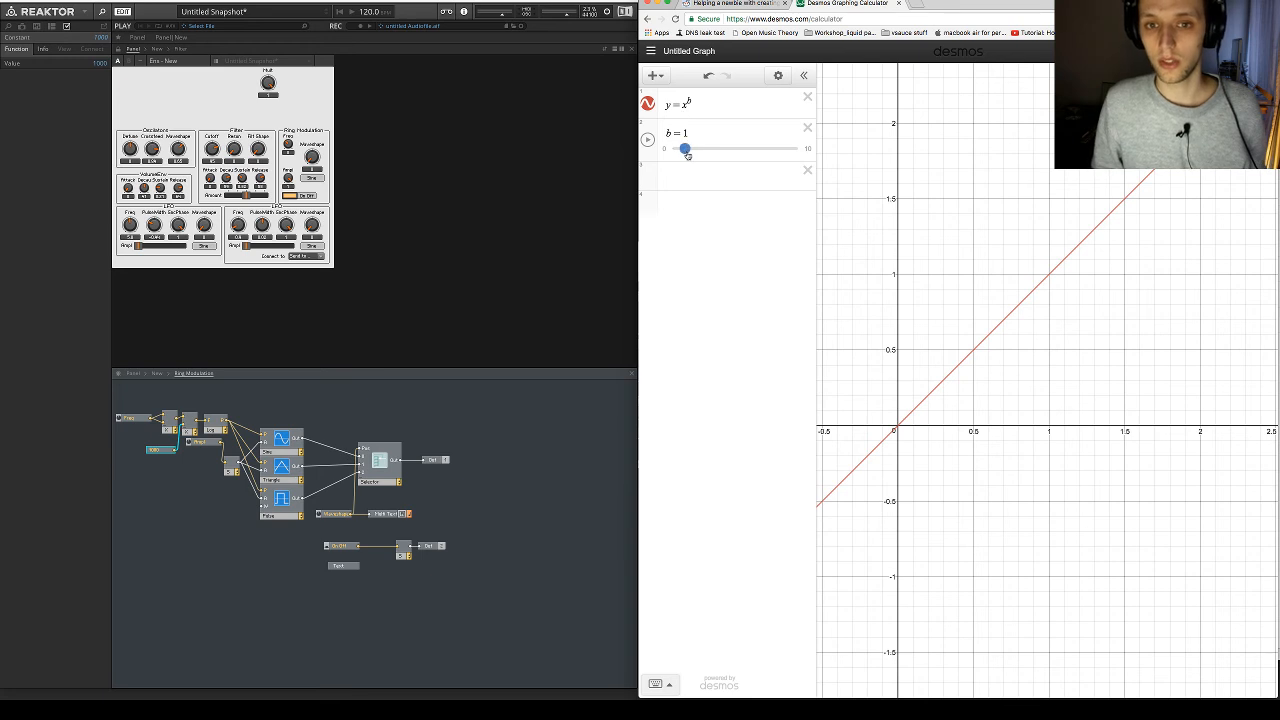
Plot the vertical line x = 1 as a new expression below the b slider
{"action": "scroll", "coordinate": [958, 394], "scroll_direction": "up", "scroll_amount": 5}
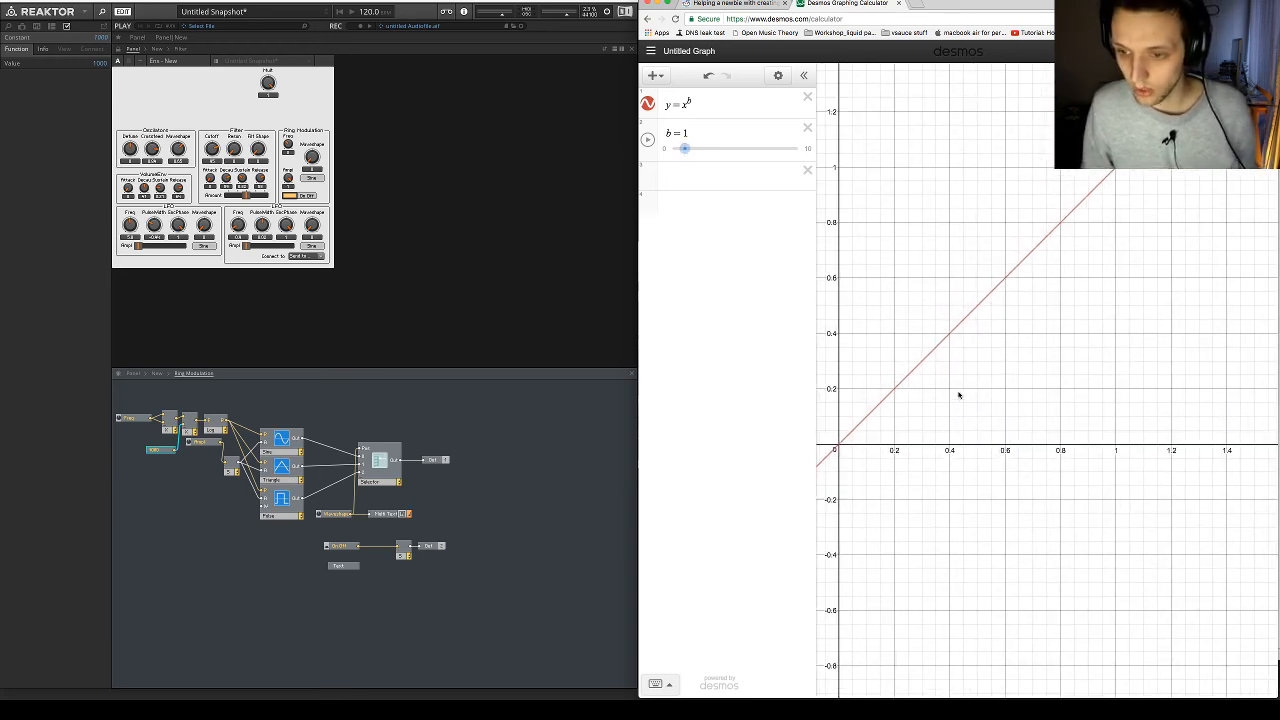
{"action": "left_click", "coordinate": [841, 449]}
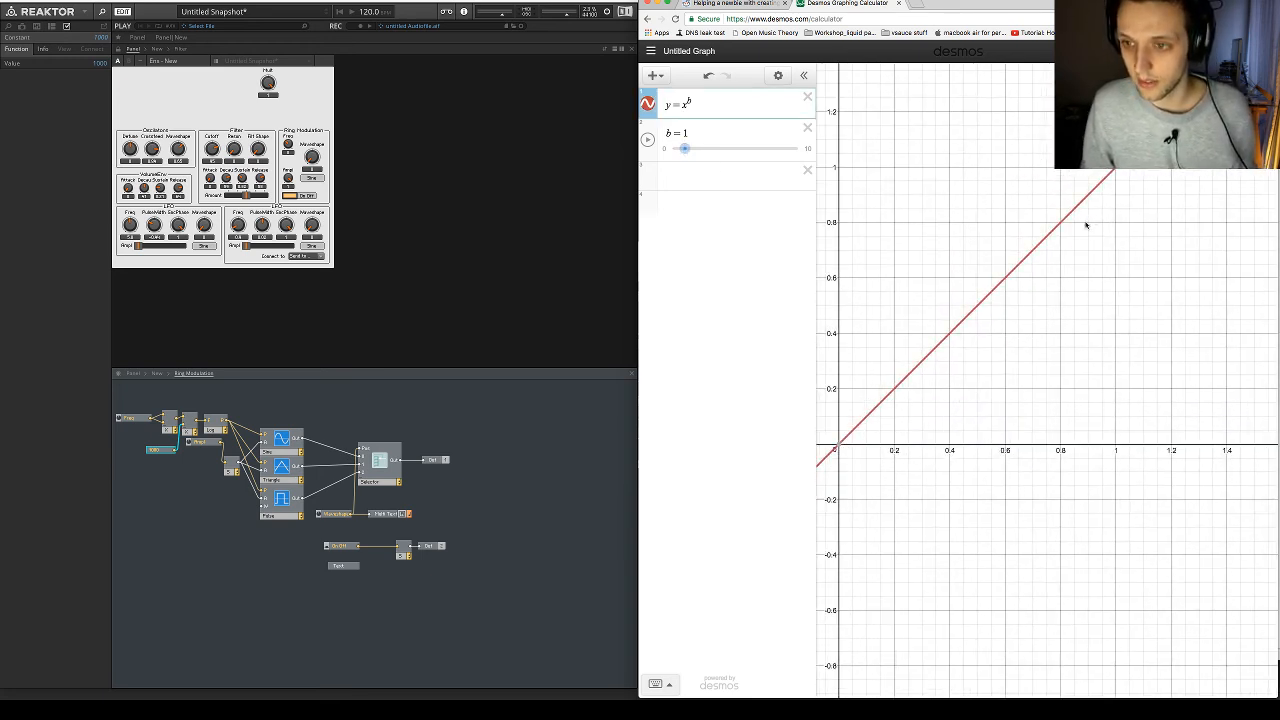
{"action": "left_click", "coordinate": [697, 177]}
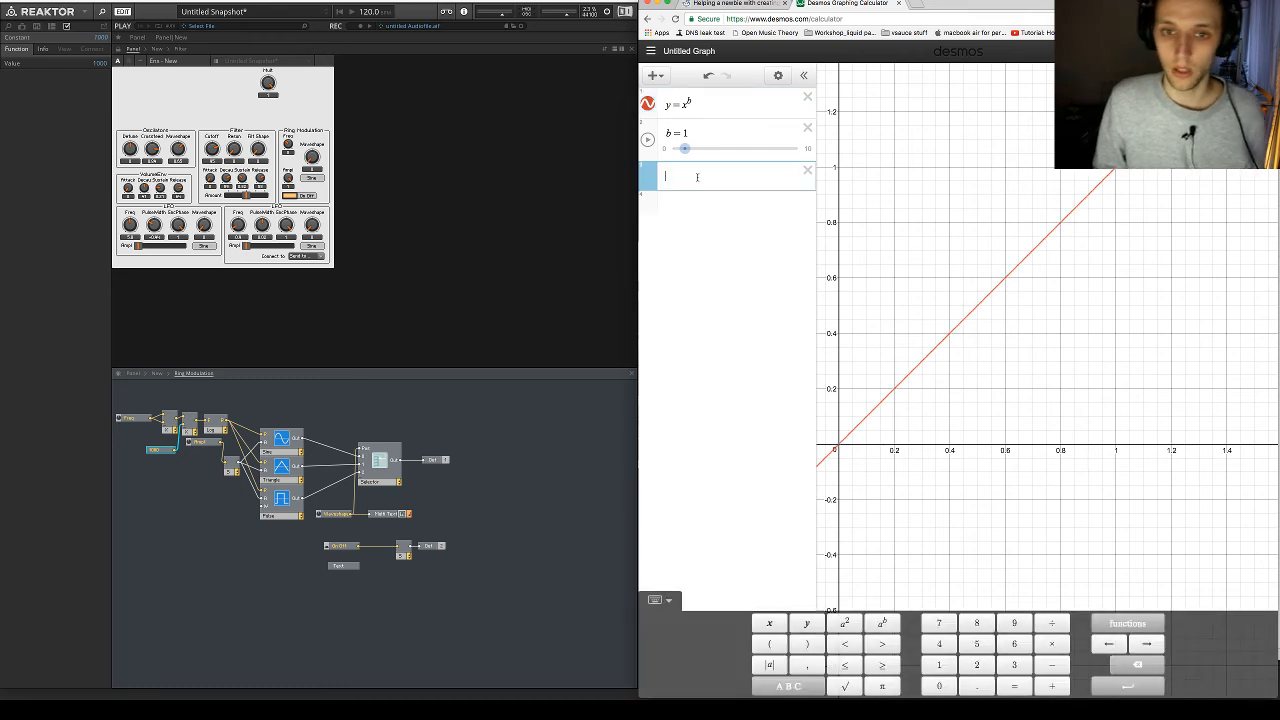
{"action": "type", "text": "x=1"}
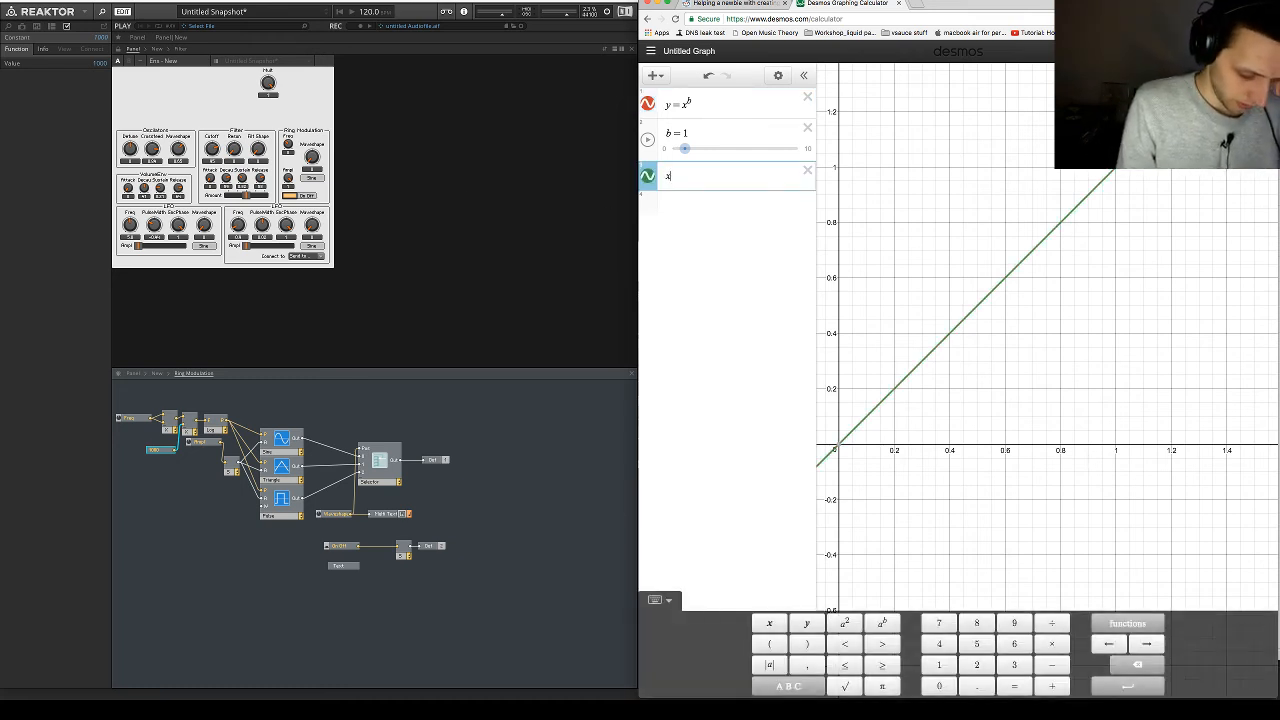
{"action": "key", "text": "Return"}
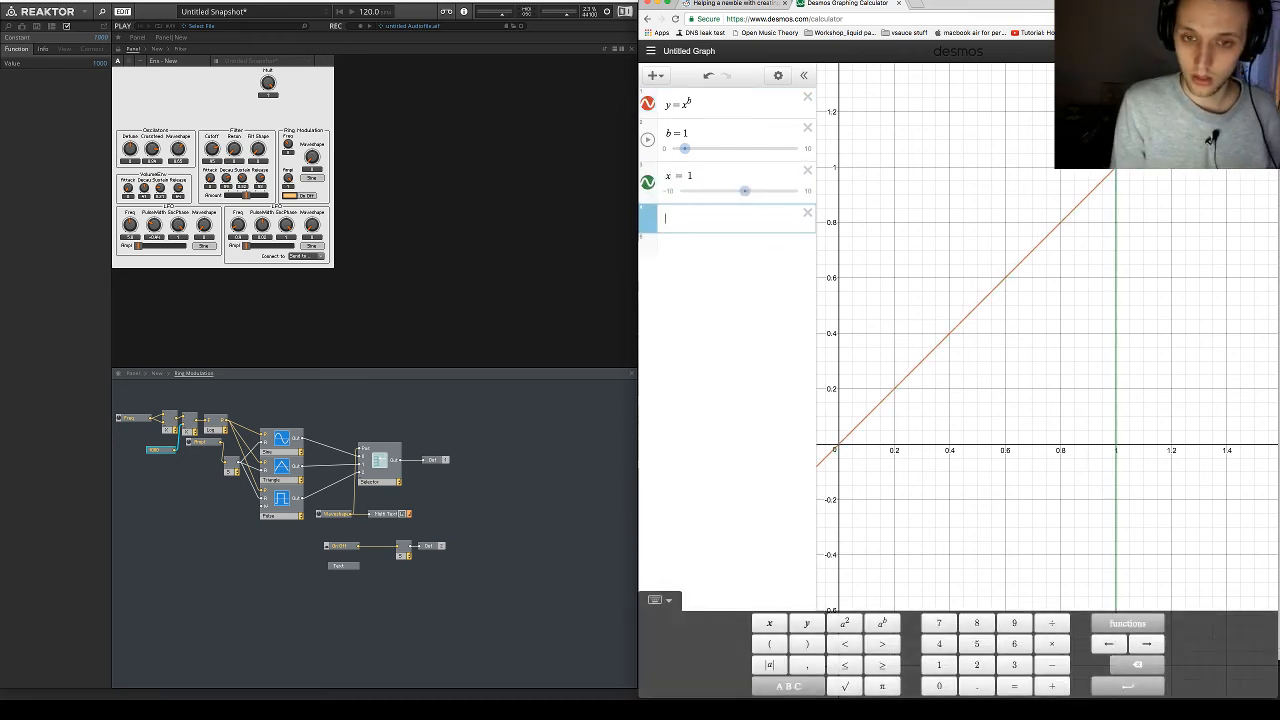
{"action": "key", "text": "BackSpace"}
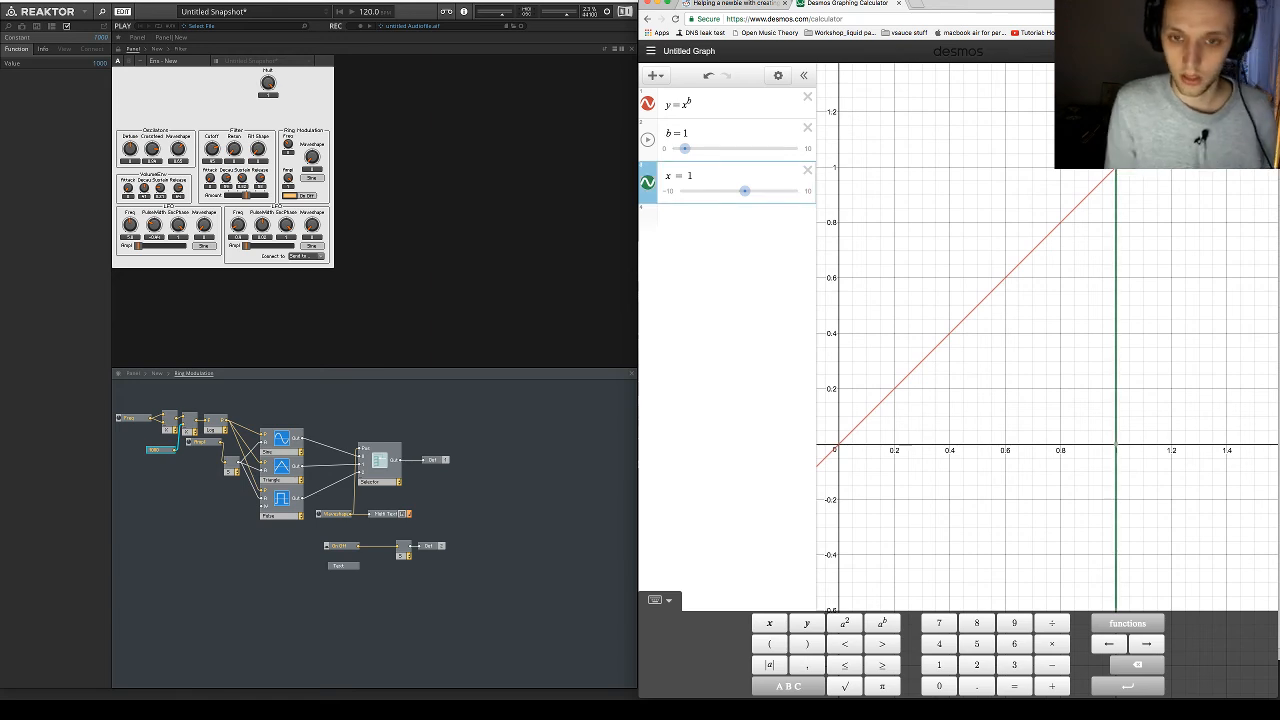
{"action": "key", "text": "BackSpace"}
{"action": "key", "text": "BackSpace"}
{"action": "key", "text": "BackSpace"}
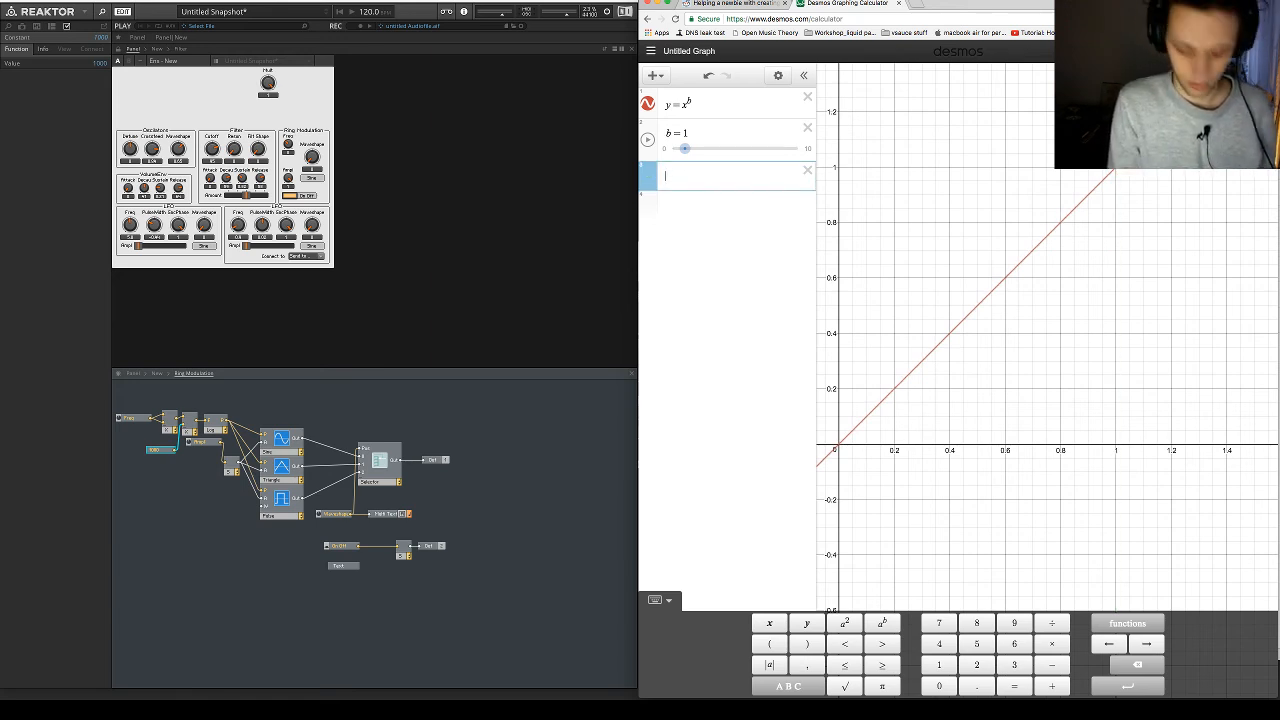
{"action": "type", "text": "1"}
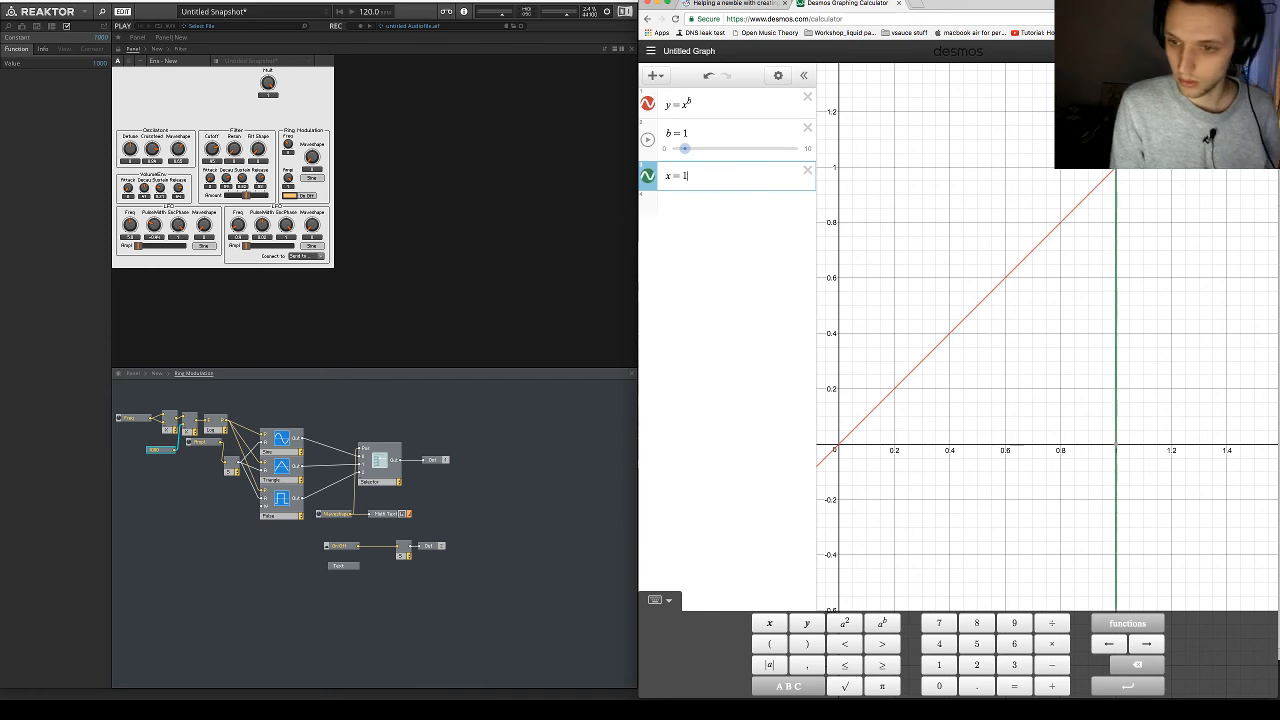
Plot the horizontal line y = 1 as another expression
{"action": "left_click", "coordinate": [690, 227]}
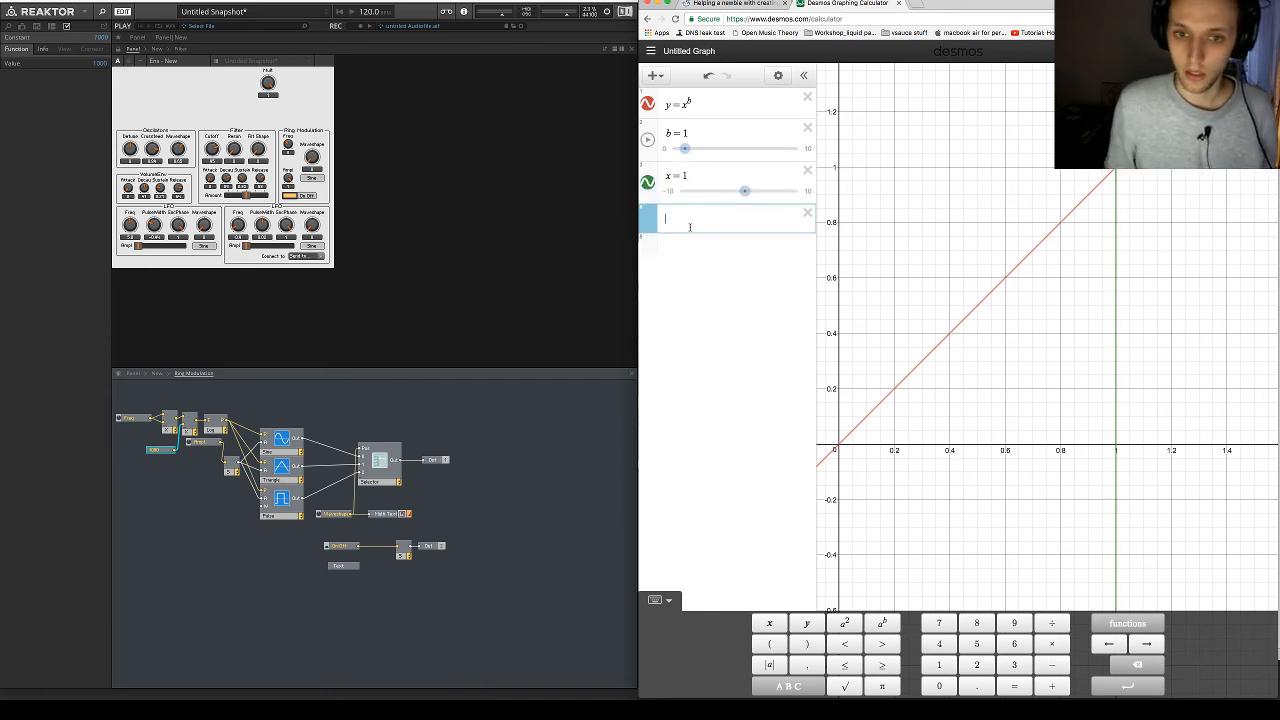
{"action": "type", "text": "y=1"}
{"action": "key", "text": "Return"}
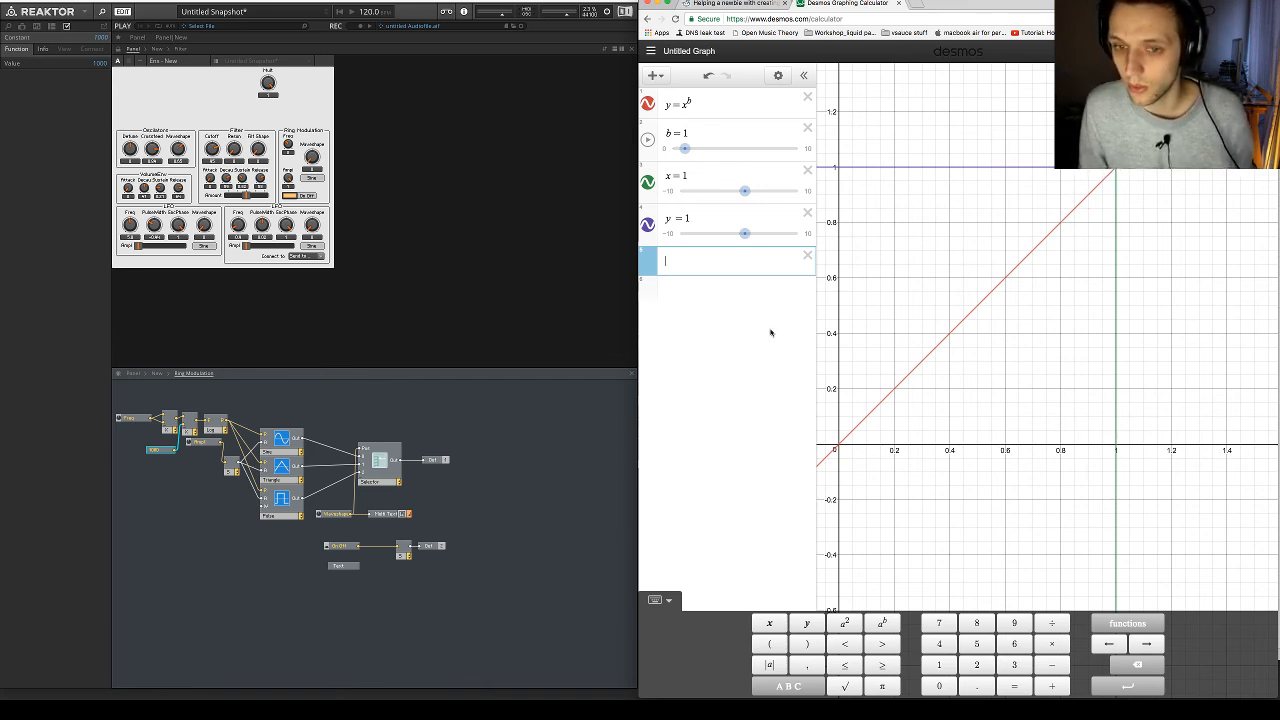
Set the exponent slider b to 2 to plot the squared curve
{"action": "mouse_move", "coordinate": [684, 148]}
{"action": "left_mouse_down"}
{"action": "mouse_move", "coordinate": [717, 150]}
{"action": "mouse_move", "coordinate": [697, 150]}
{"action": "left_mouse_up"}
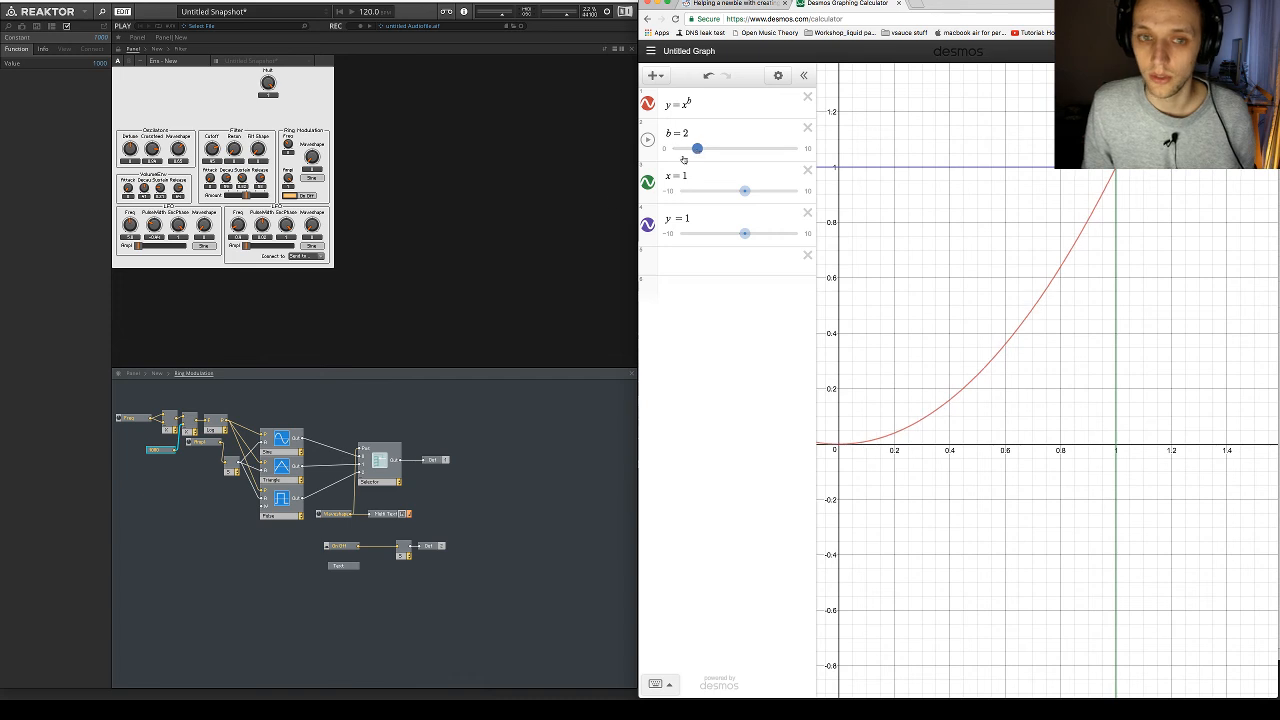
{"action": "left_click", "coordinate": [130, 418]}
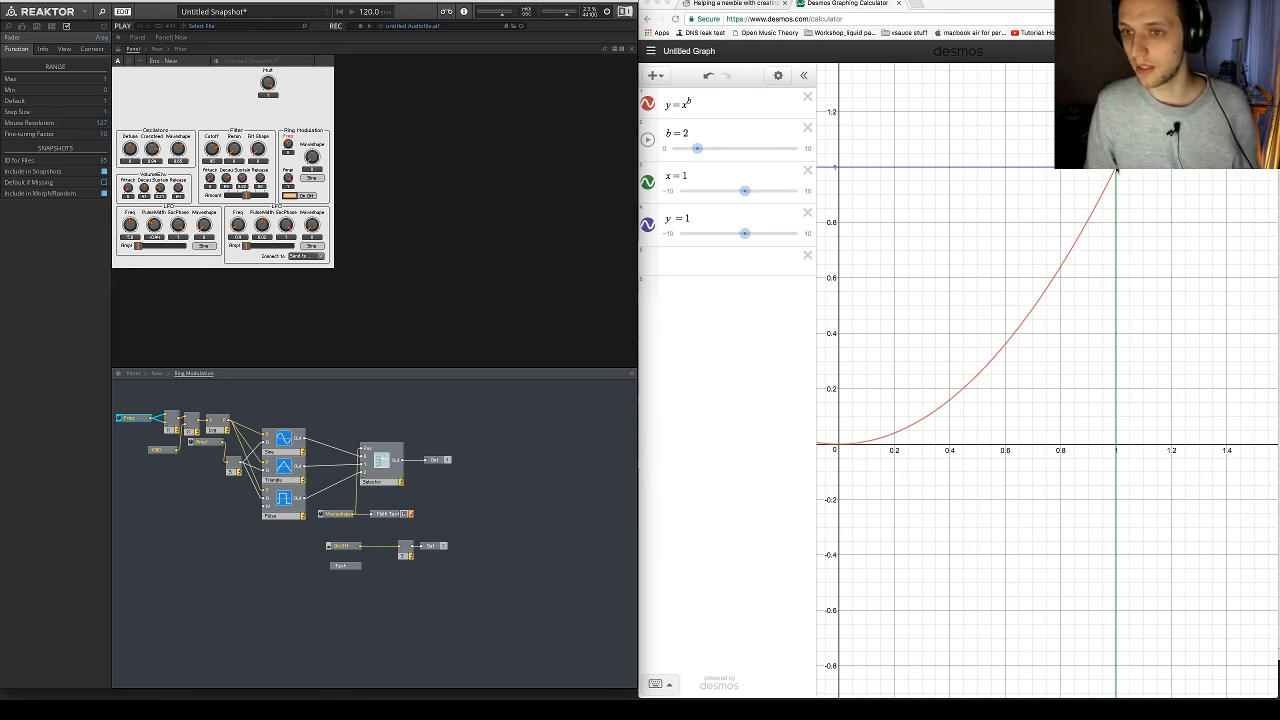
{"action": "scroll", "coordinate": [980, 300], "scroll_direction": "down", "scroll_amount": 10}
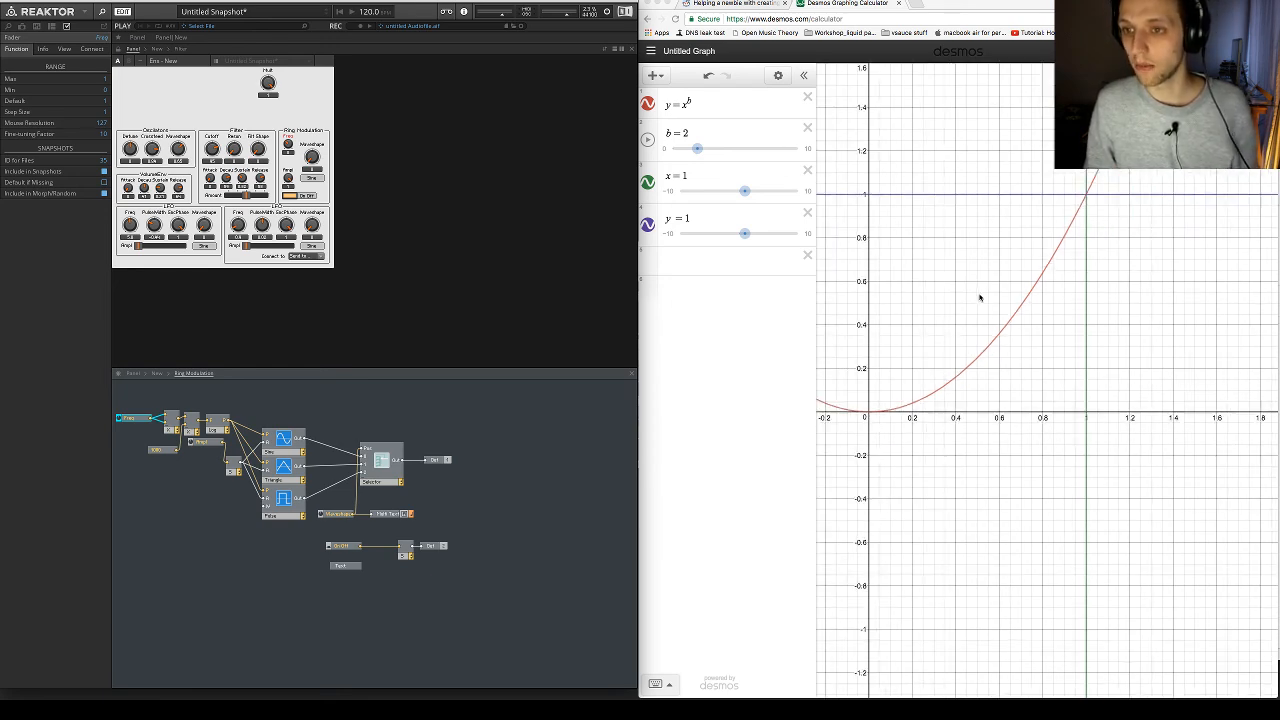
{"action": "scroll", "coordinate": [978, 305], "scroll_direction": "down", "scroll_amount": 10}
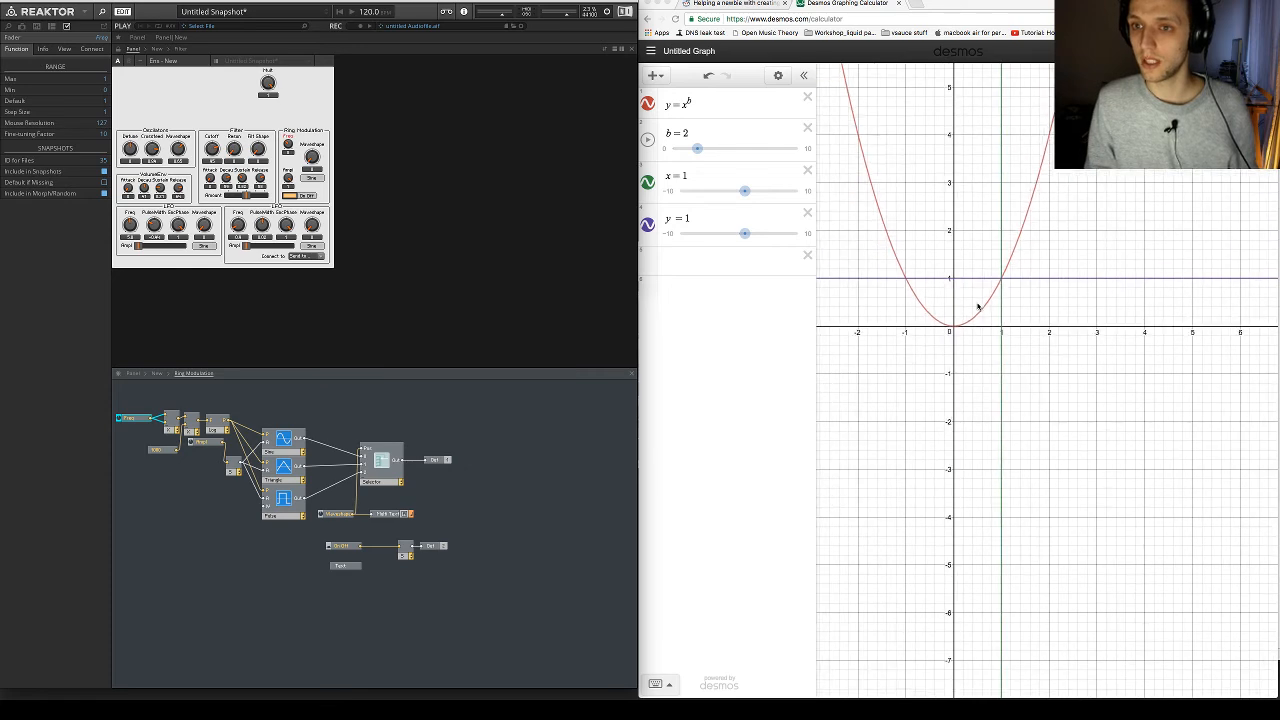
{"action": "scroll", "coordinate": [978, 307], "scroll_direction": "down", "scroll_amount": 3}
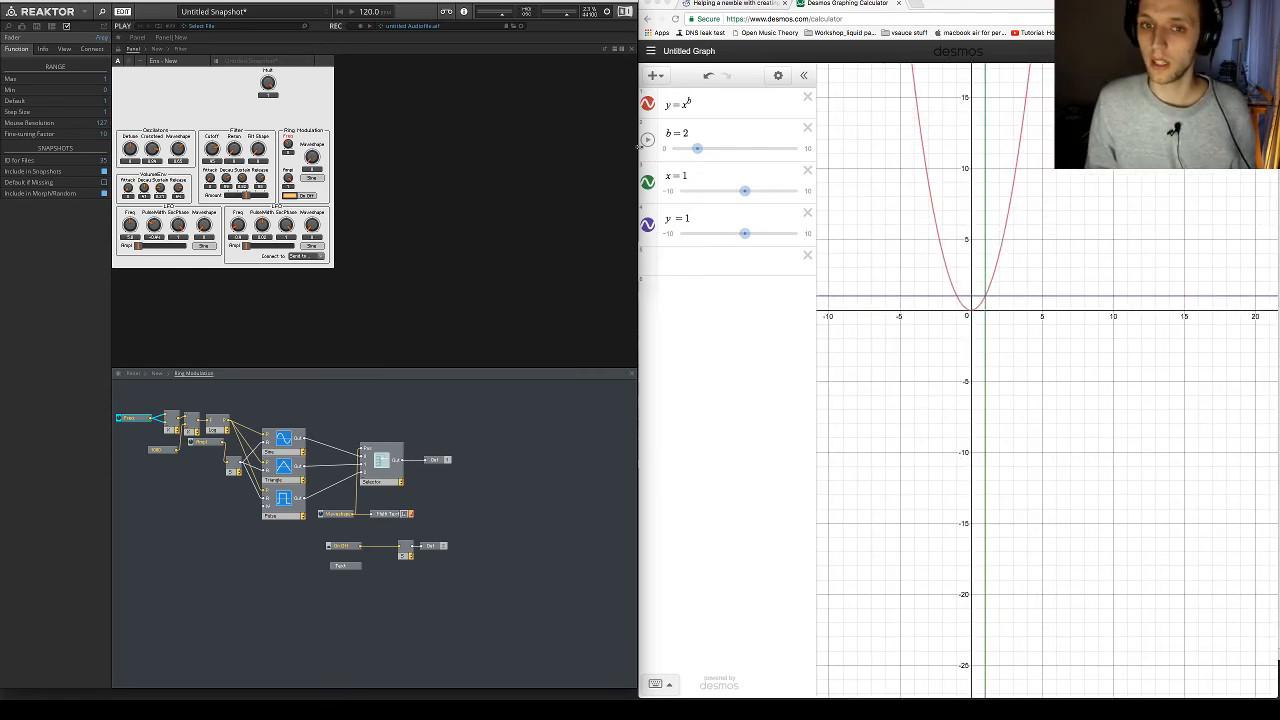
Compare other curve shapes by setting b to 1.5 and 3.2, and return b to 2
{"action": "mouse_move", "coordinate": [699, 150]}
{"action": "left_mouse_down"}
{"action": "mouse_move", "coordinate": [681, 150]}
{"action": "mouse_move", "coordinate": [708, 155]}
{"action": "mouse_move", "coordinate": [676, 150]}
{"action": "mouse_move", "coordinate": [690, 149]}
{"action": "left_mouse_up"}
{"action": "scroll", "coordinate": [989, 330], "scroll_direction": "up", "scroll_amount": 5}
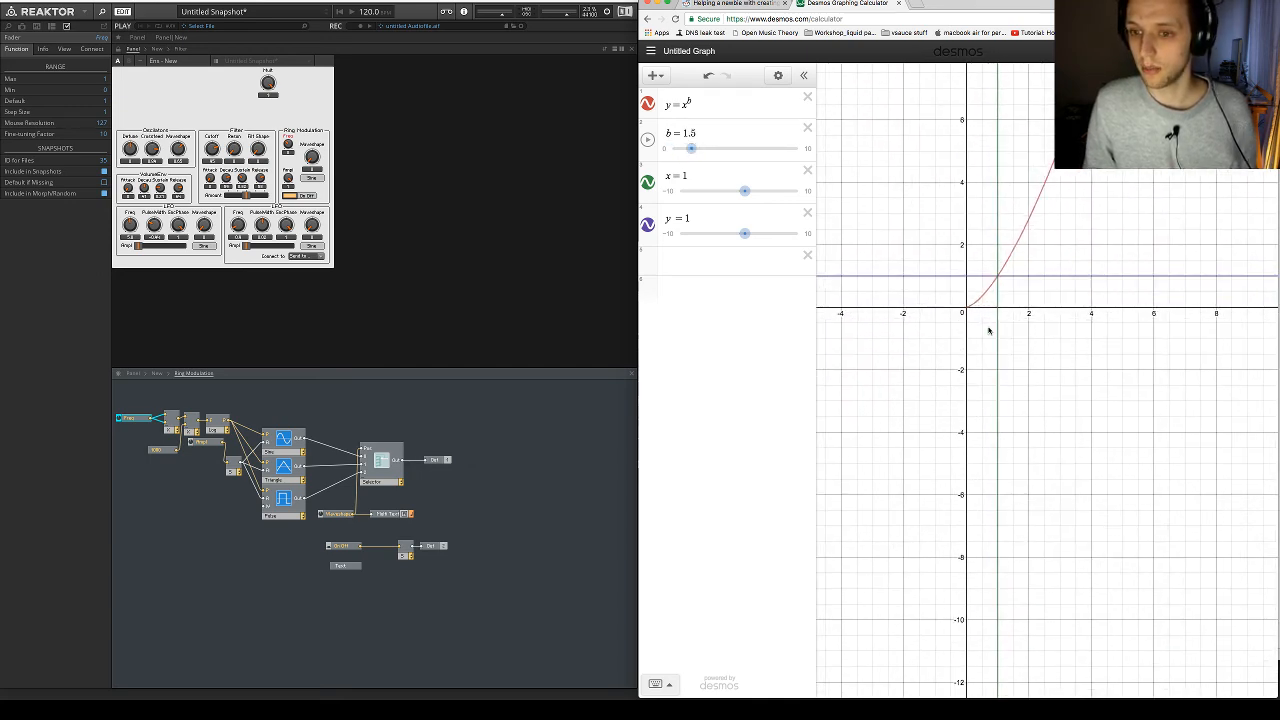
{"action": "scroll", "coordinate": [989, 330], "scroll_direction": "up", "scroll_amount": 6}
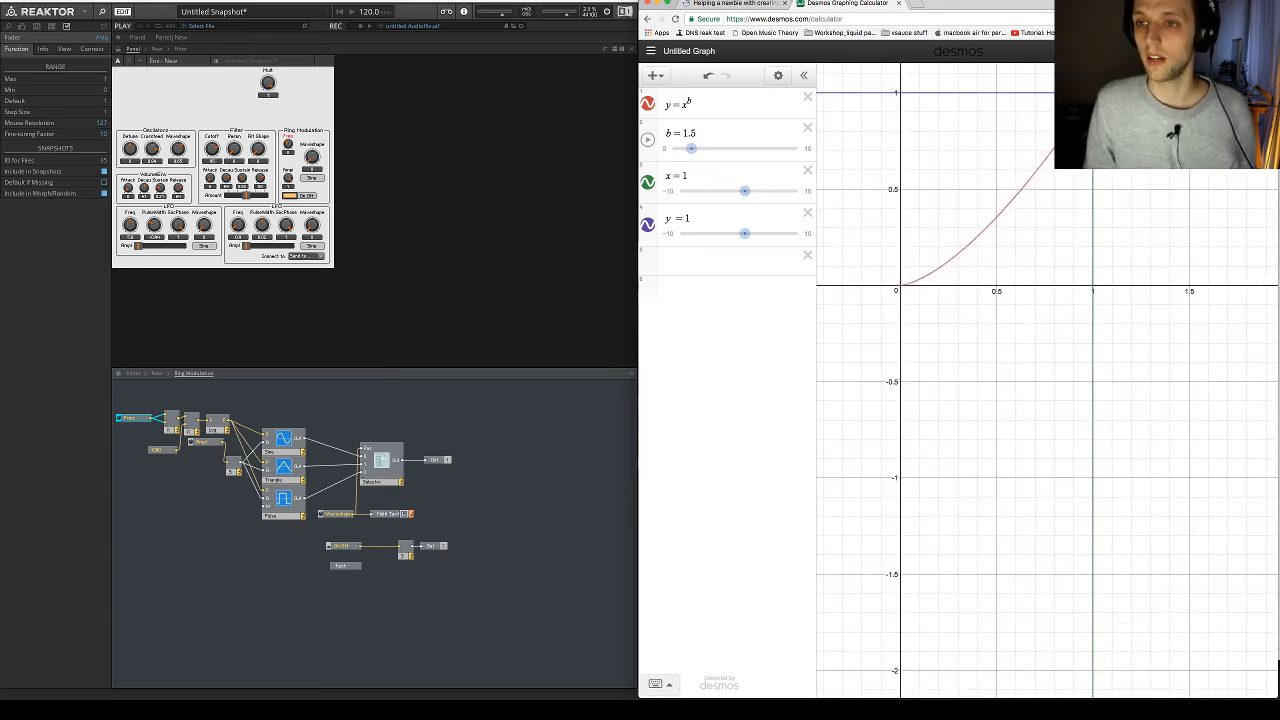
{"action": "mouse_move", "coordinate": [697, 152]}
{"action": "left_mouse_down"}
{"action": "mouse_move", "coordinate": [791, 151]}
{"action": "mouse_move", "coordinate": [674, 153]}
{"action": "mouse_move", "coordinate": [797, 152]}
{"action": "mouse_move", "coordinate": [674, 149]}
{"action": "mouse_move", "coordinate": [751, 148]}
{"action": "mouse_move", "coordinate": [712, 148]}
{"action": "left_mouse_up"}
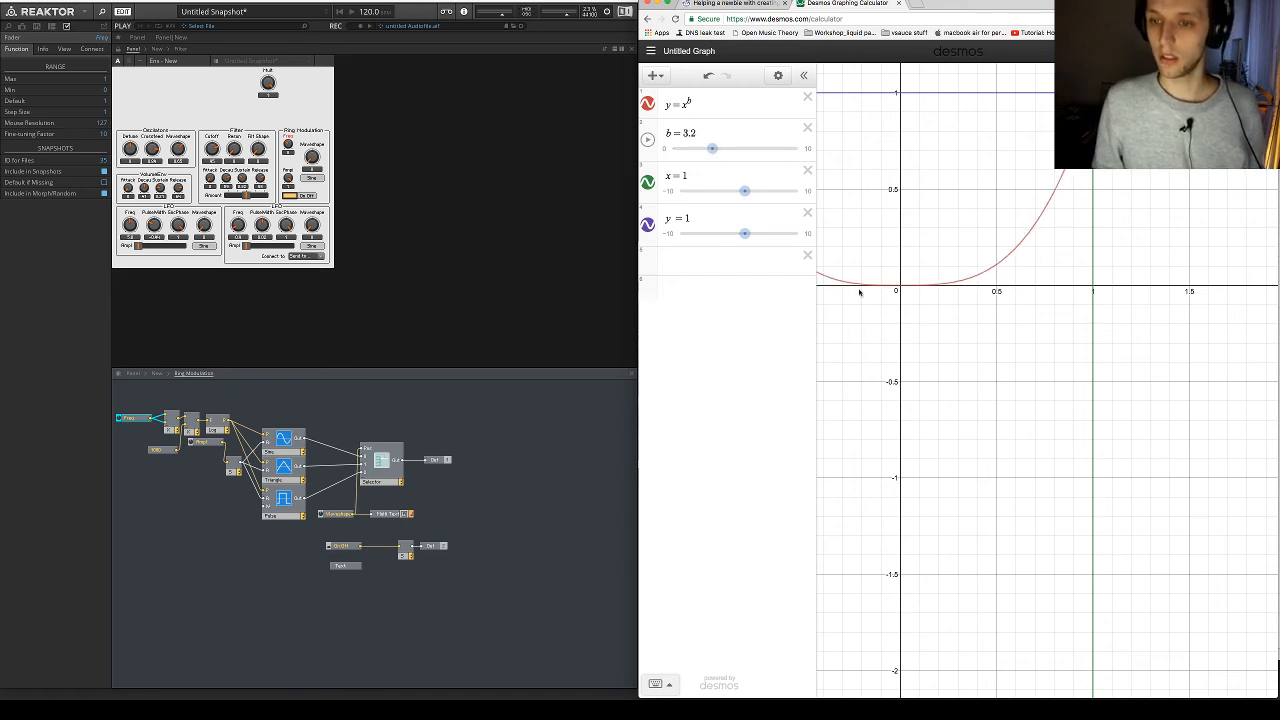
{"action": "left_click_drag", "start_coordinate": [840, 222], "coordinate": [1043, 203]}
{"action": "left_click_drag", "start_coordinate": [1152, 209], "coordinate": [956, 251]}
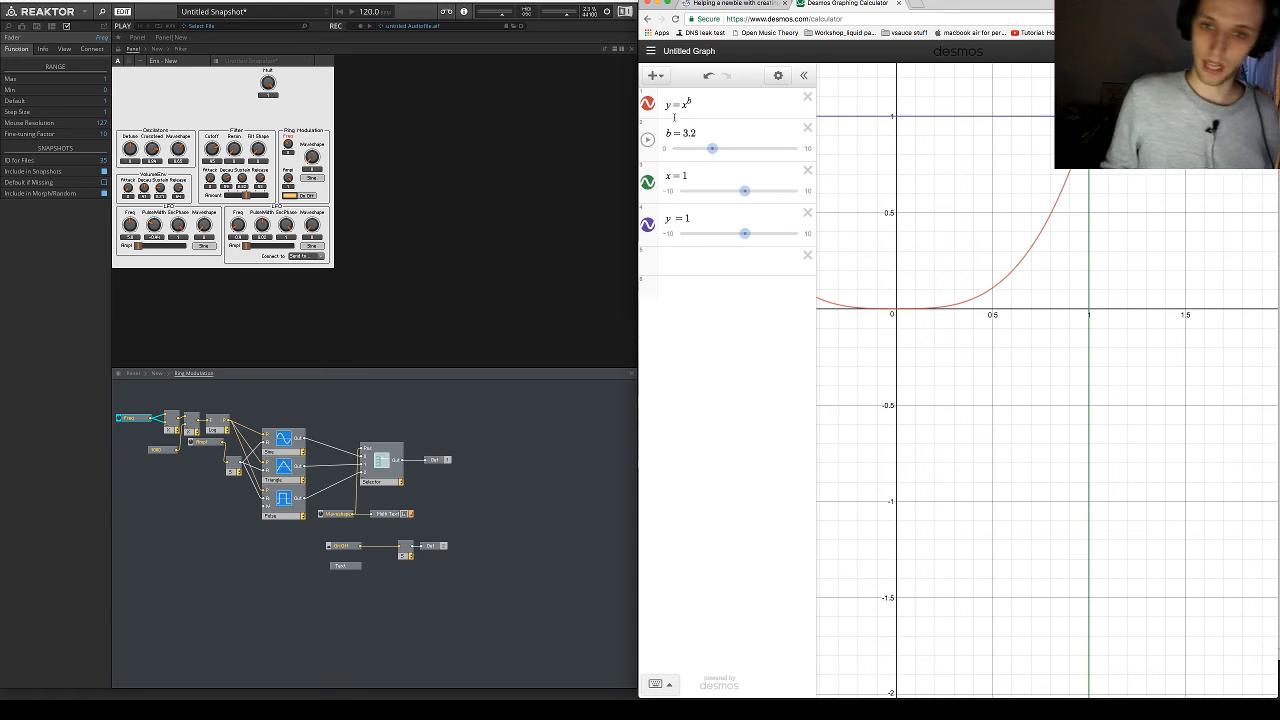
{"action": "left_click_drag", "start_coordinate": [712, 148], "coordinate": [698, 150]}
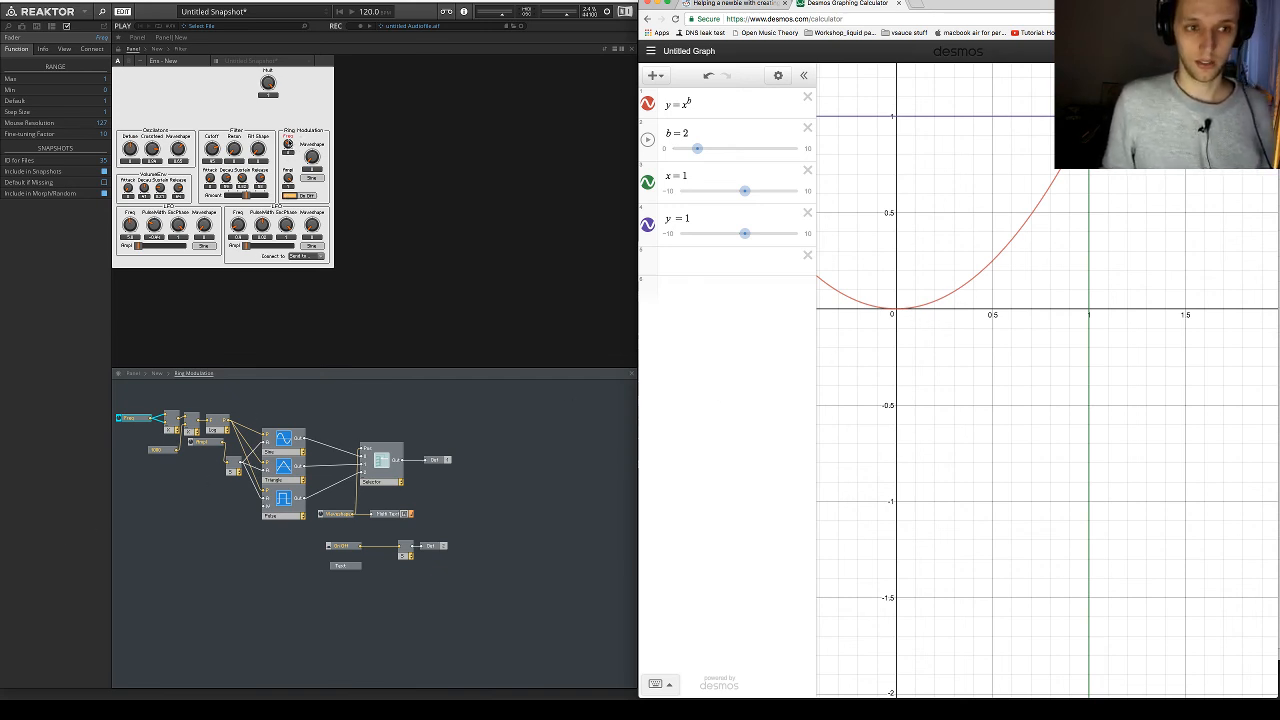
Set the step size of the ring modulator's Freq knob to 0
{"action": "left_click", "coordinate": [287, 142]}
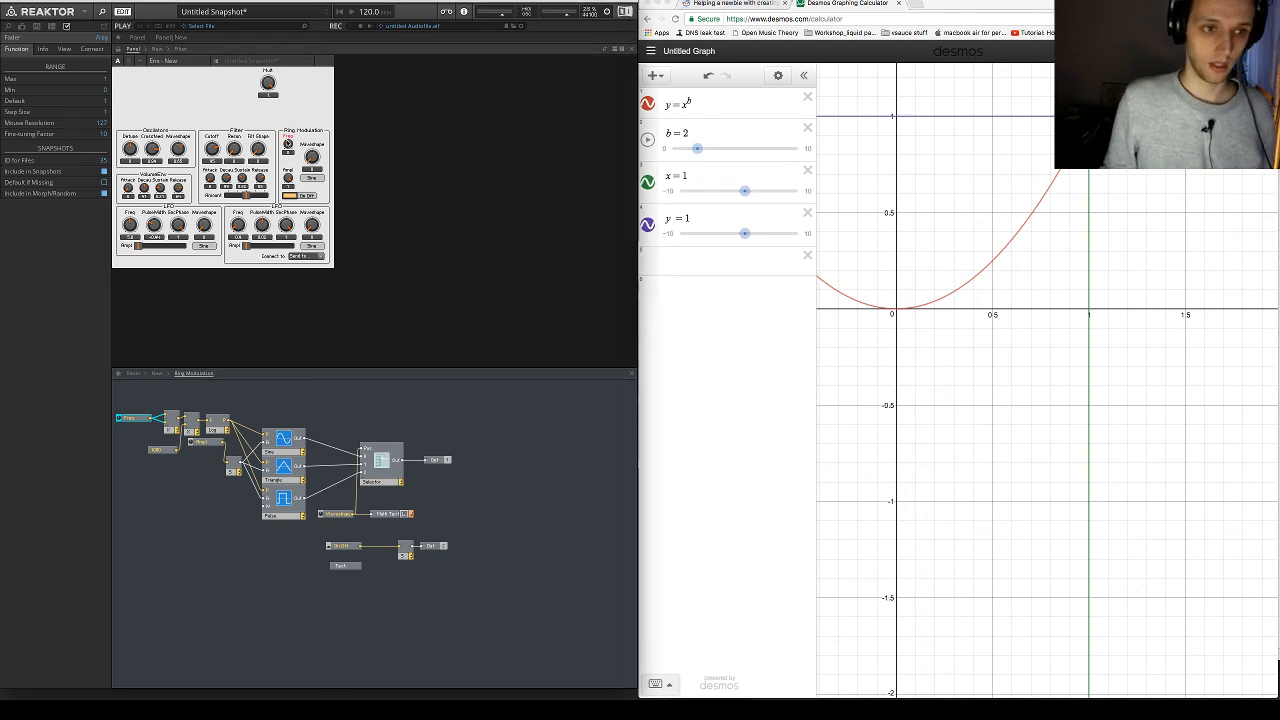
{"action": "left_click", "coordinate": [106, 112]}
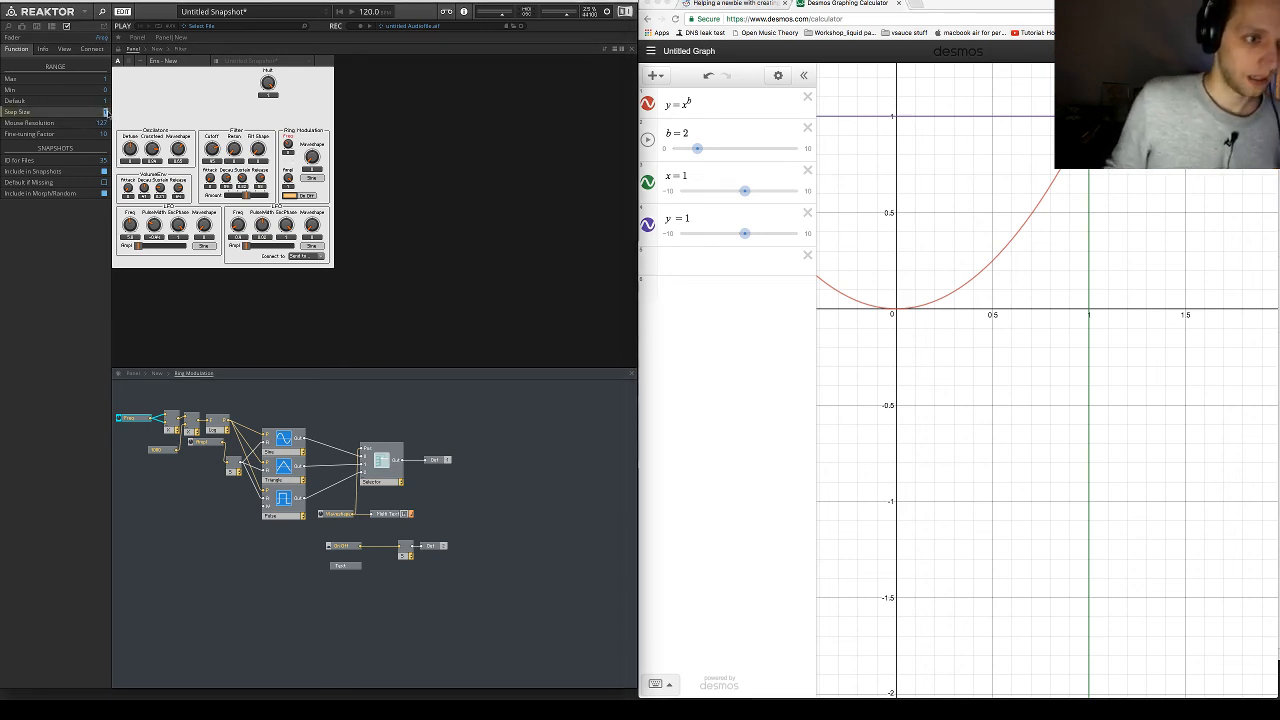
{"action": "left_click", "coordinate": [166, 449]}
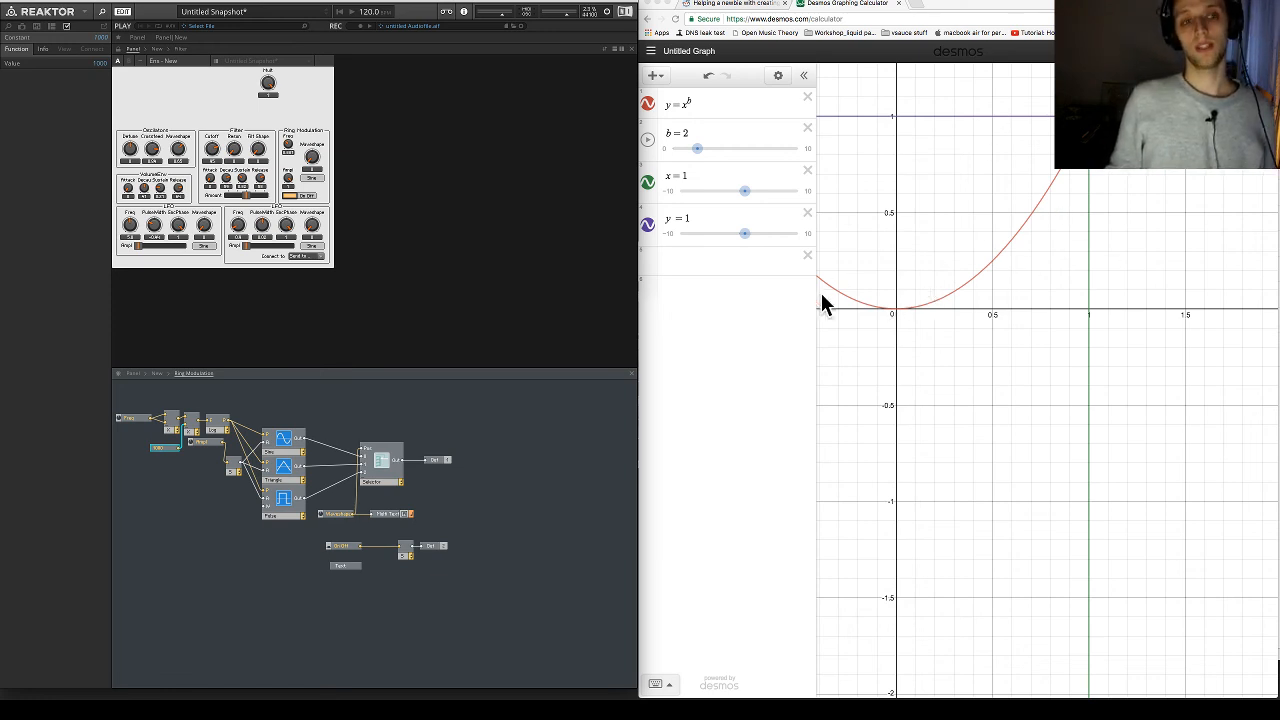
{"action": "left_click", "coordinate": [288, 142]}
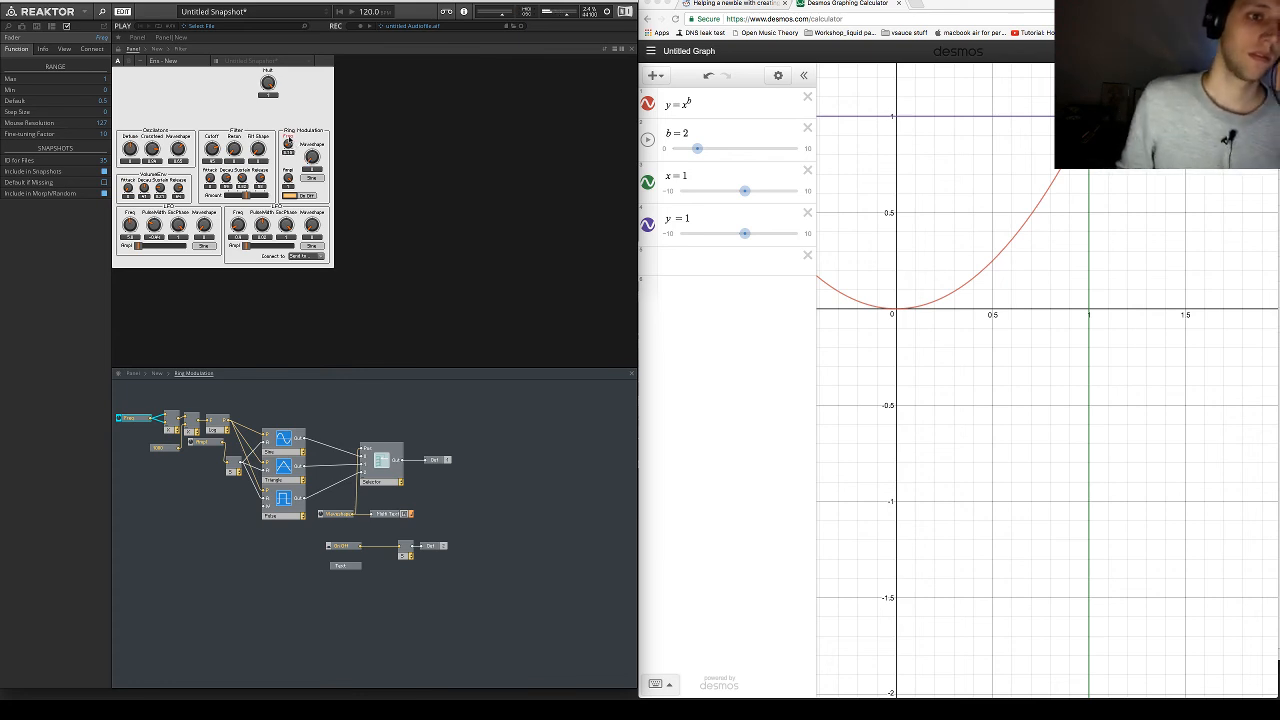
Add a Numeric Readout to the Ring Modulation structure and place its panel display just below the Freq knob
{"action": "left_click", "coordinate": [160, 496]}
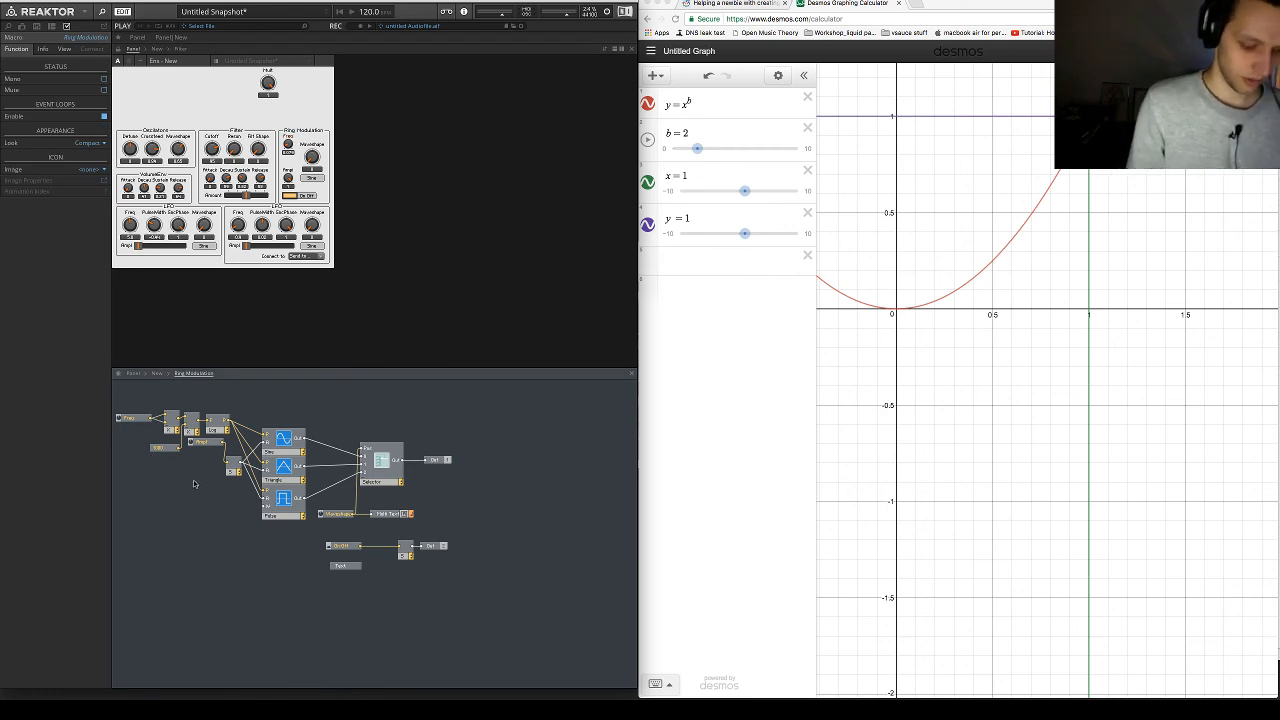
{"action": "double_click", "coordinate": [194, 484]}
{"action": "type", "text": "nu"}
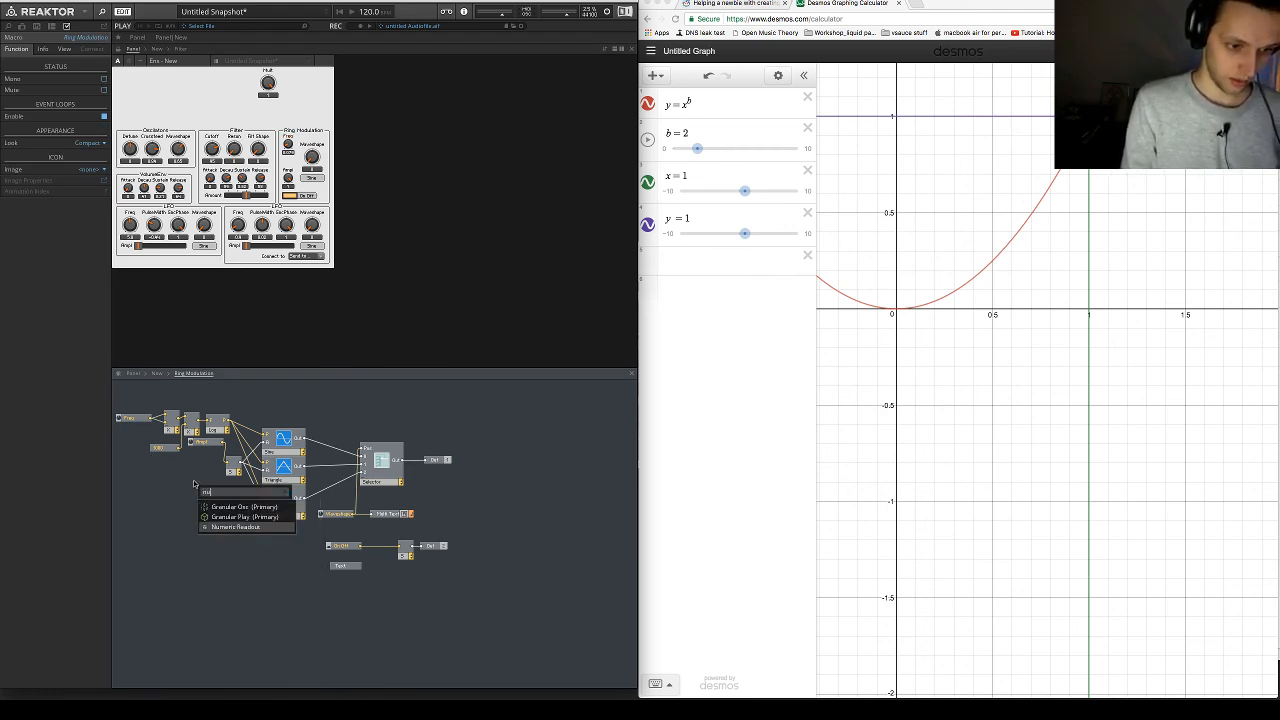
{"action": "key", "text": "Return"}
{"action": "left_click_drag", "start_coordinate": [210, 493], "coordinate": [179, 490]}
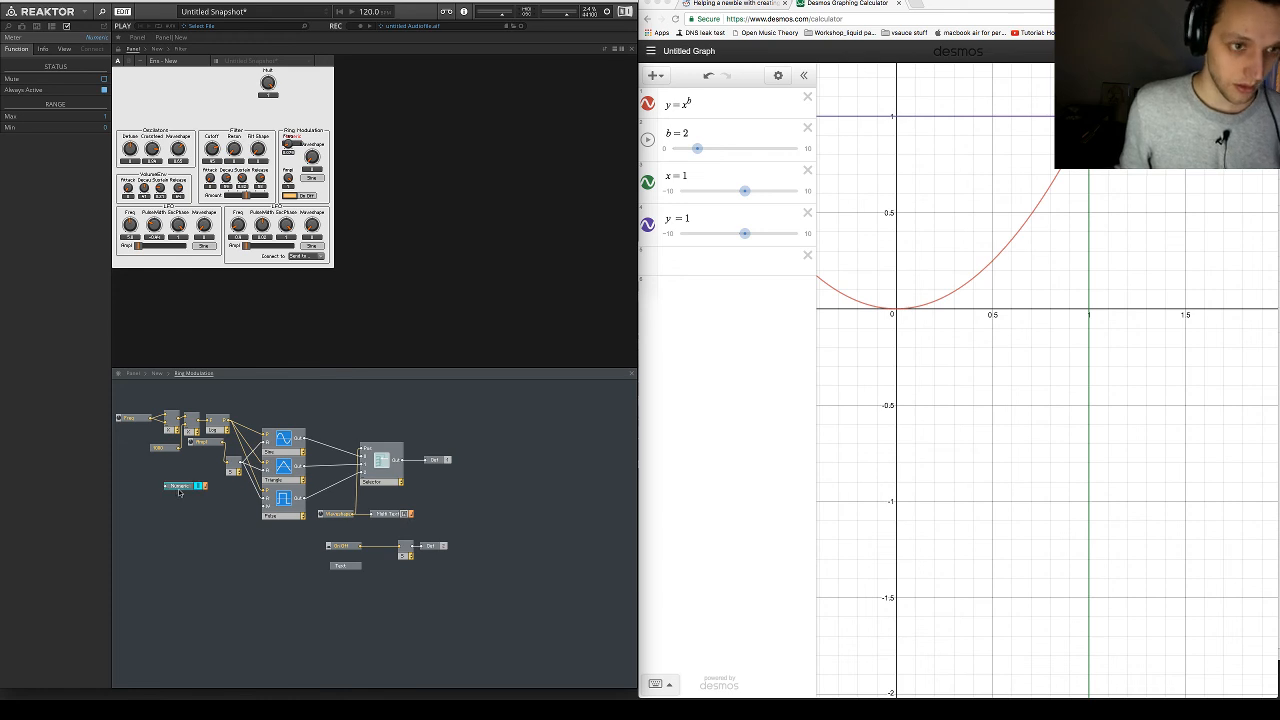
{"action": "left_click", "coordinate": [297, 146]}
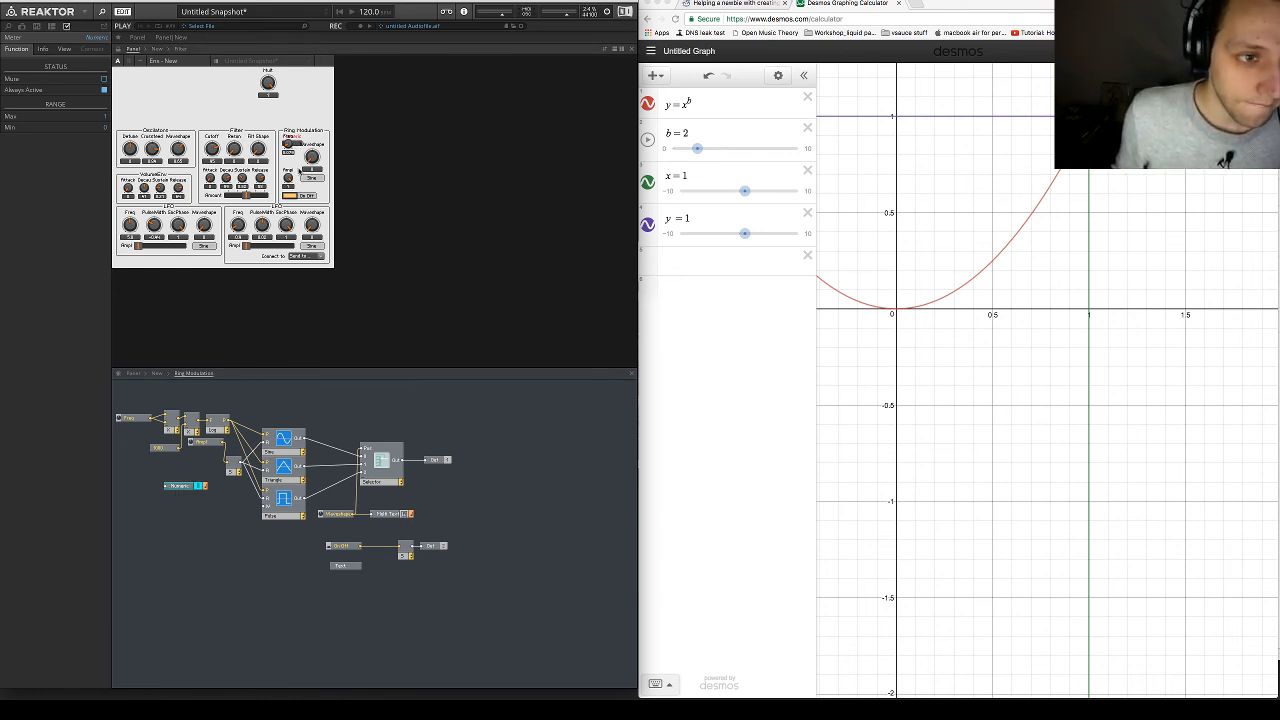
{"action": "left_click_drag", "start_coordinate": [297, 143], "coordinate": [297, 159]}
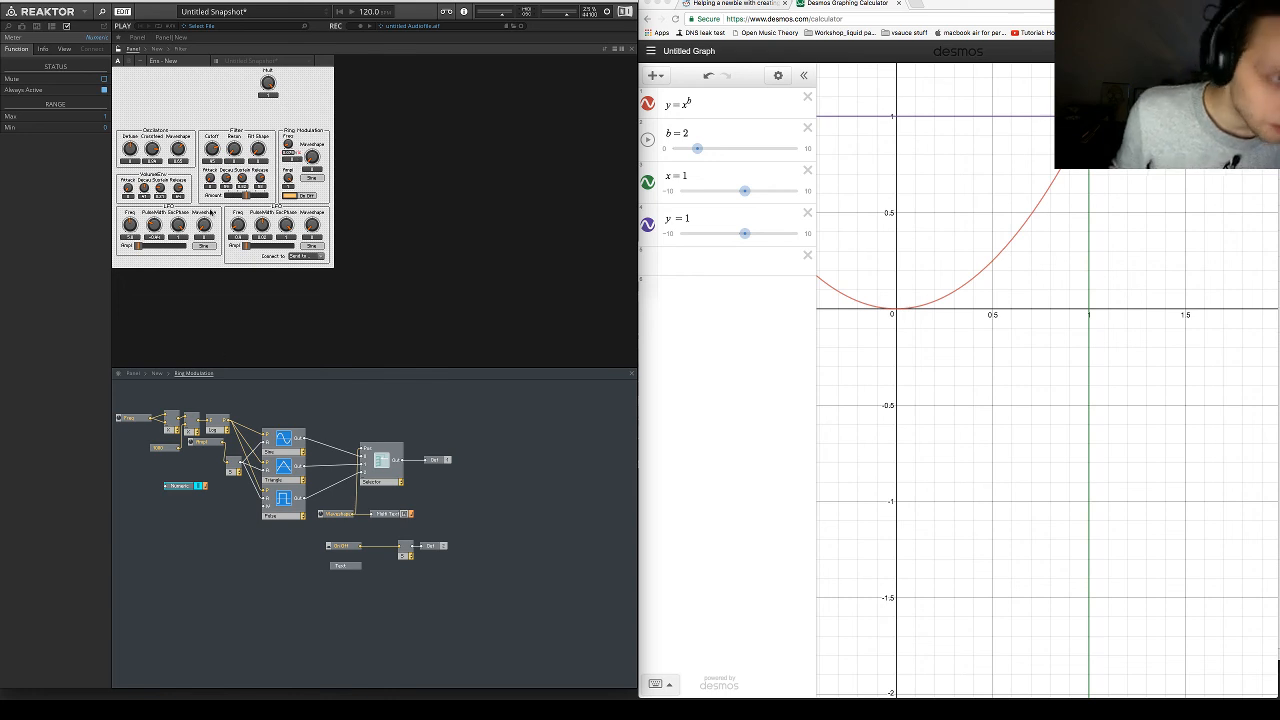
Give the numeric readout a Custom size with 65 segments
{"action": "left_click", "coordinate": [64, 49]}
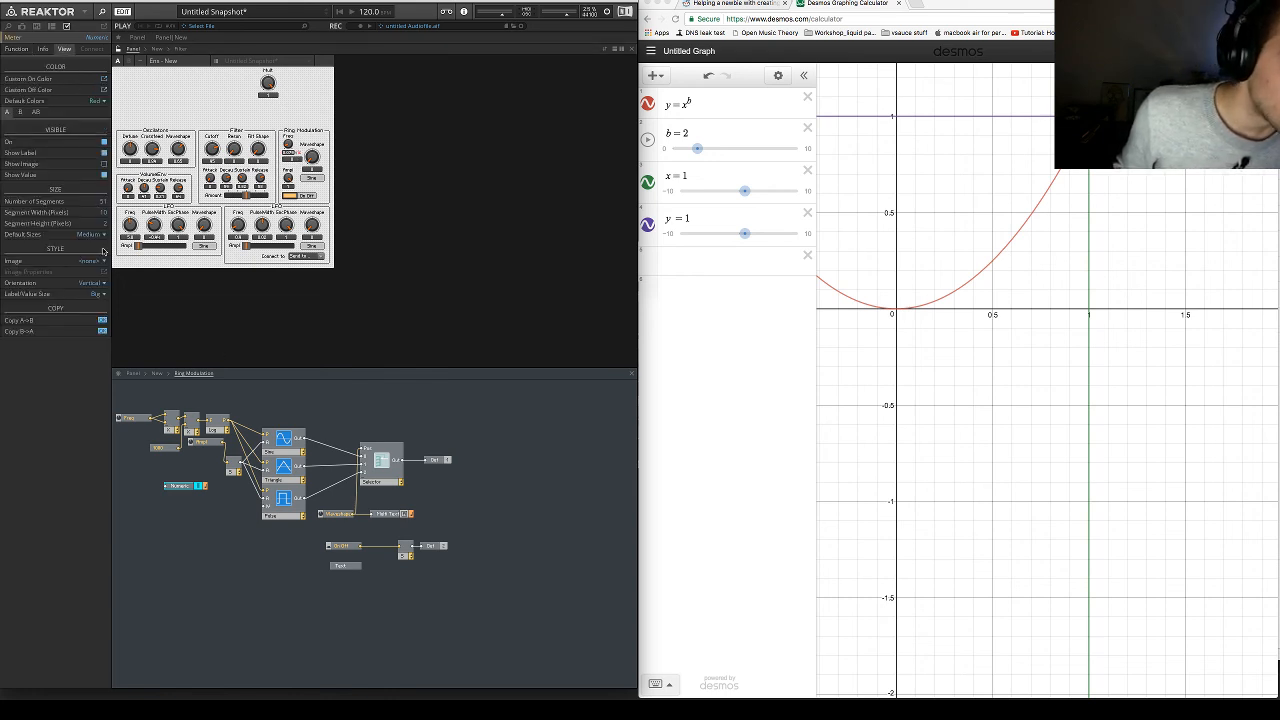
{"action": "left_click", "coordinate": [95, 236]}
{"action": "left_click", "coordinate": [95, 248]}
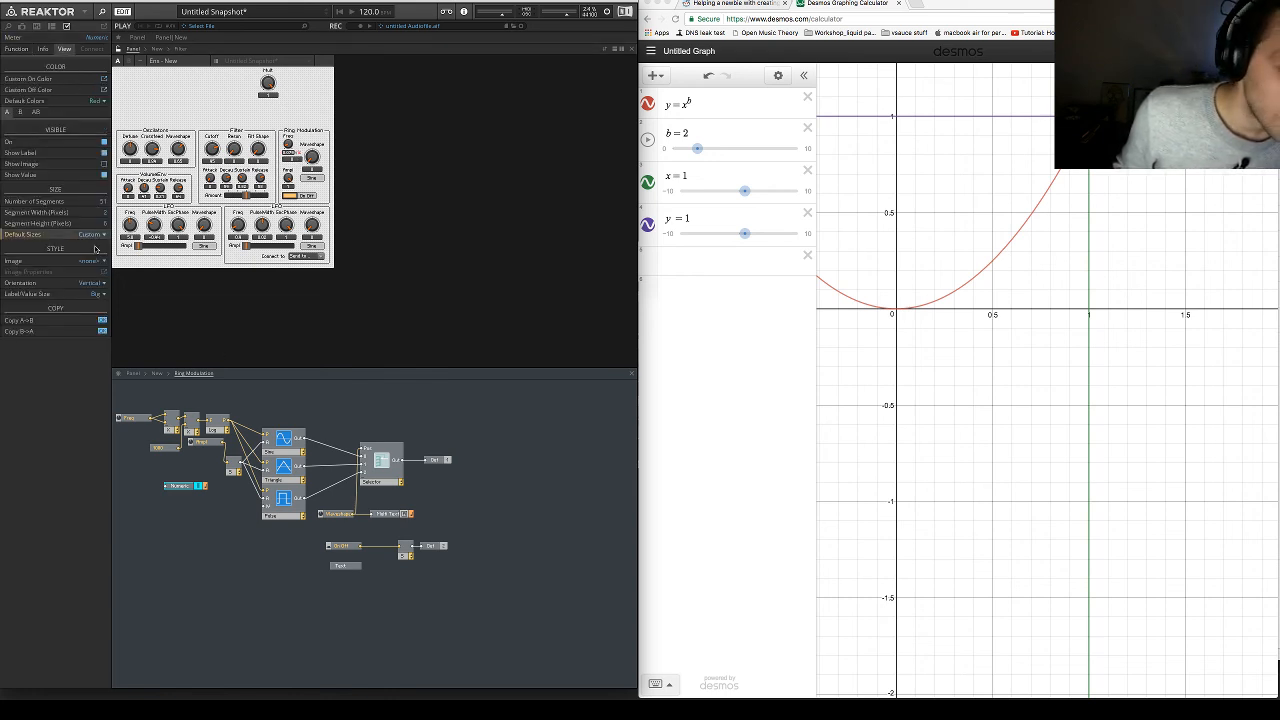
{"action": "left_click", "coordinate": [104, 204]}
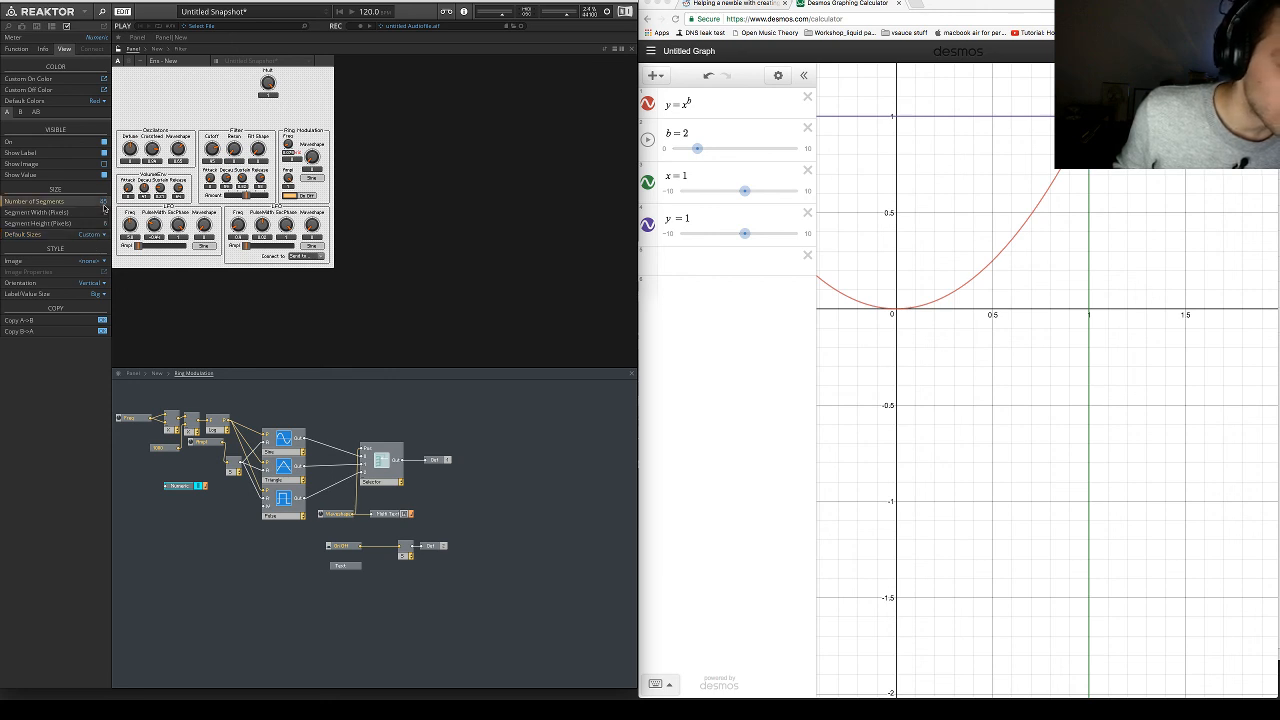
Set the readout's label/value size to Small, keep its orientation Vertical and hide its label
{"action": "left_click", "coordinate": [97, 295]}
{"action": "left_click", "coordinate": [93, 284]}
{"action": "left_click", "coordinate": [93, 284]}
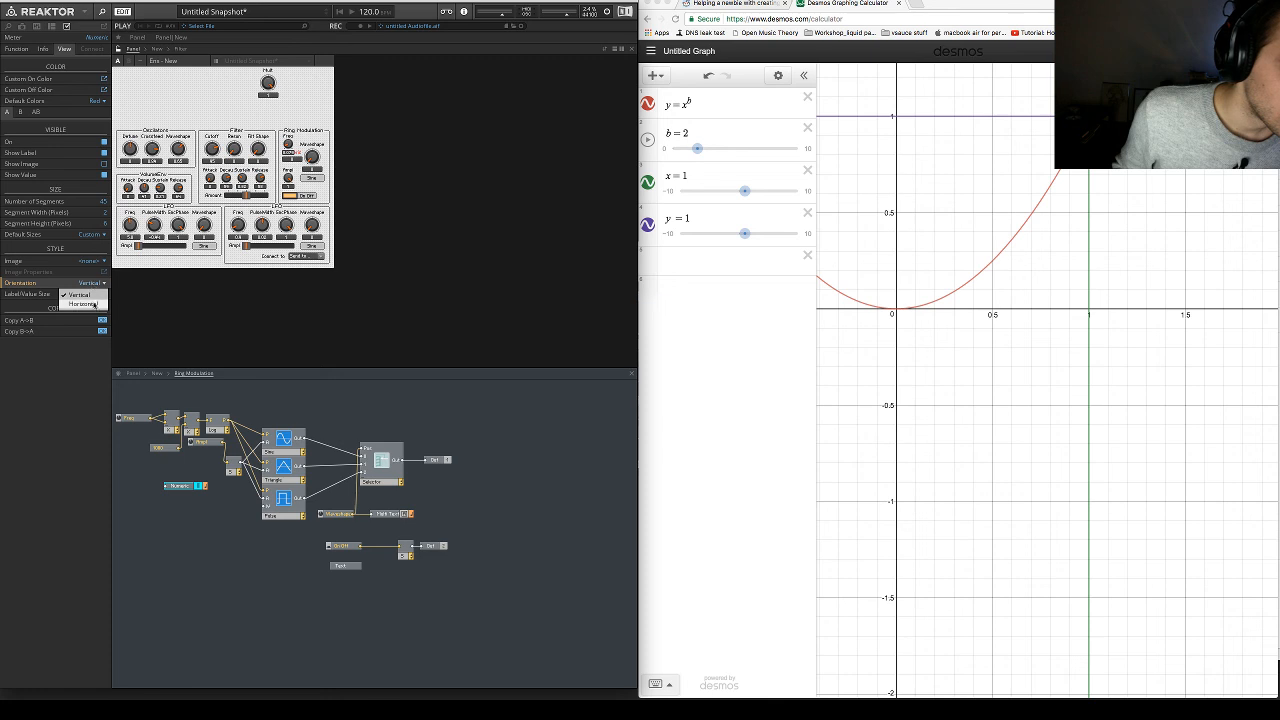
{"action": "left_click", "coordinate": [95, 287]}
{"action": "left_click", "coordinate": [99, 295]}
{"action": "left_click", "coordinate": [99, 306]}
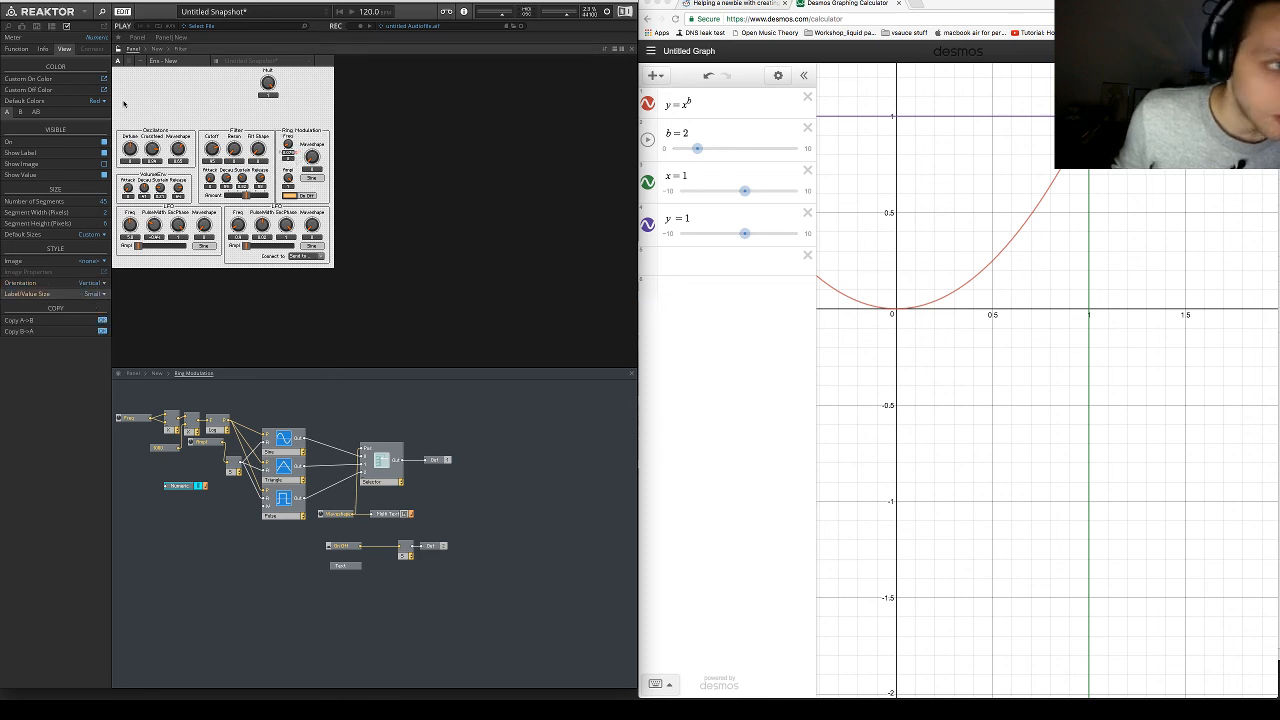
{"action": "left_click", "coordinate": [103, 152]}
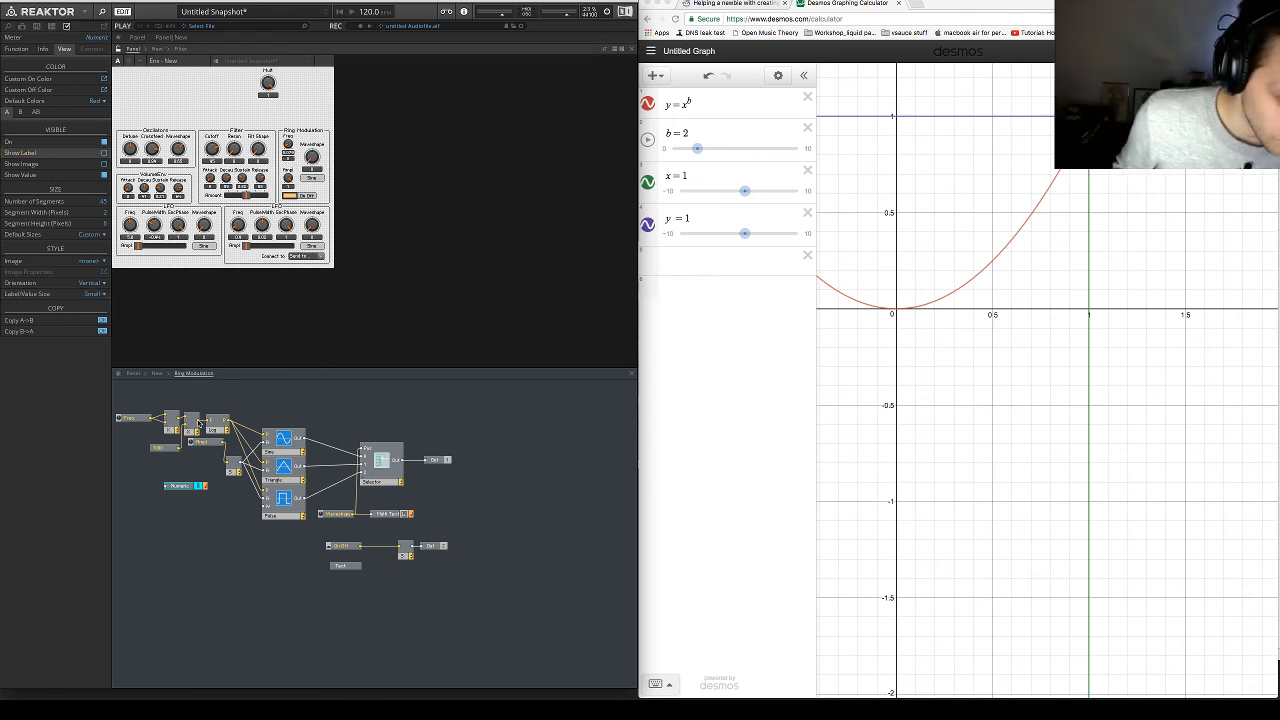
Wire the output of the multiplier fed by the constant into the numeric readout
{"action": "left_click_drag", "start_coordinate": [199, 425], "coordinate": [165, 487]}
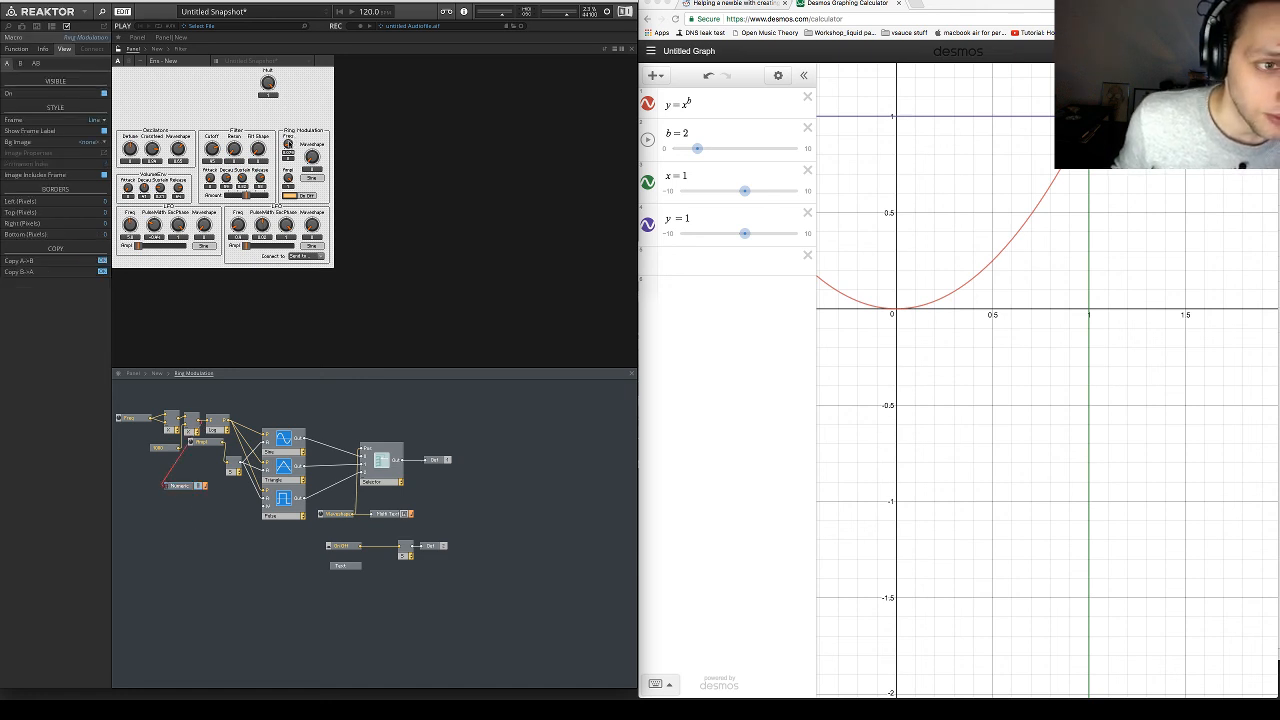
{"action": "left_click", "coordinate": [289, 145]}
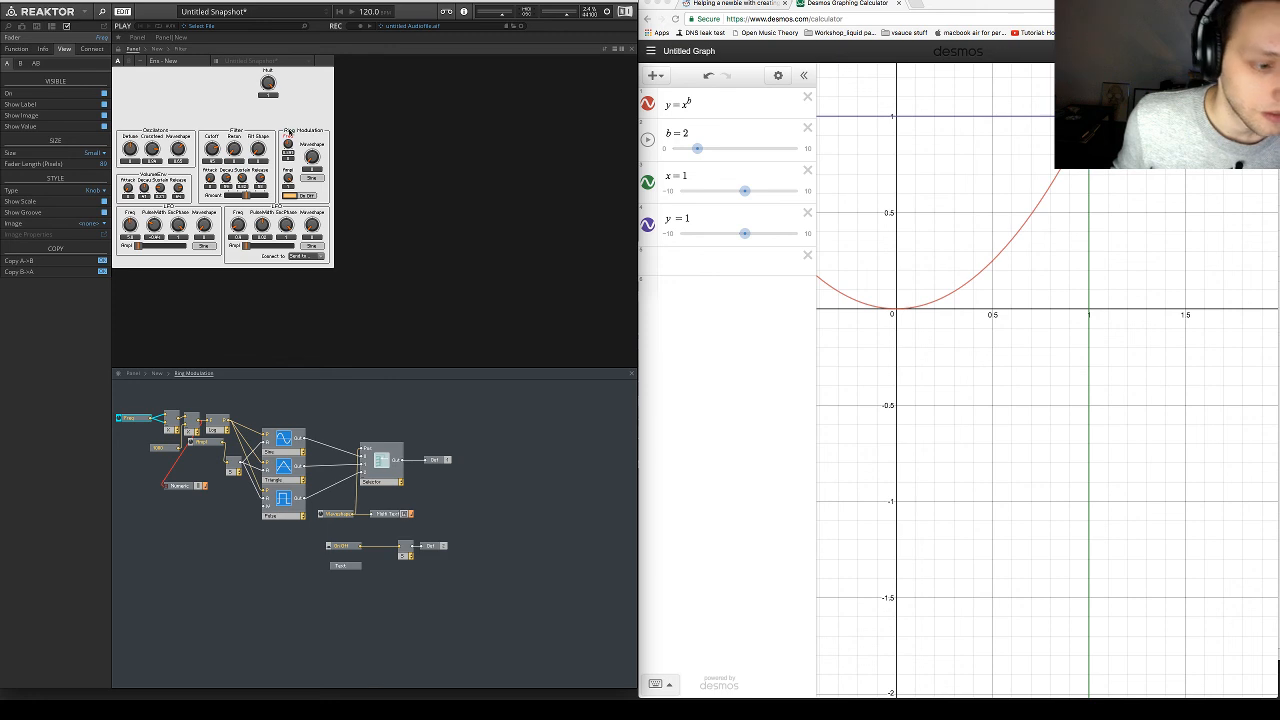
{"action": "double_click", "coordinate": [157, 496]}
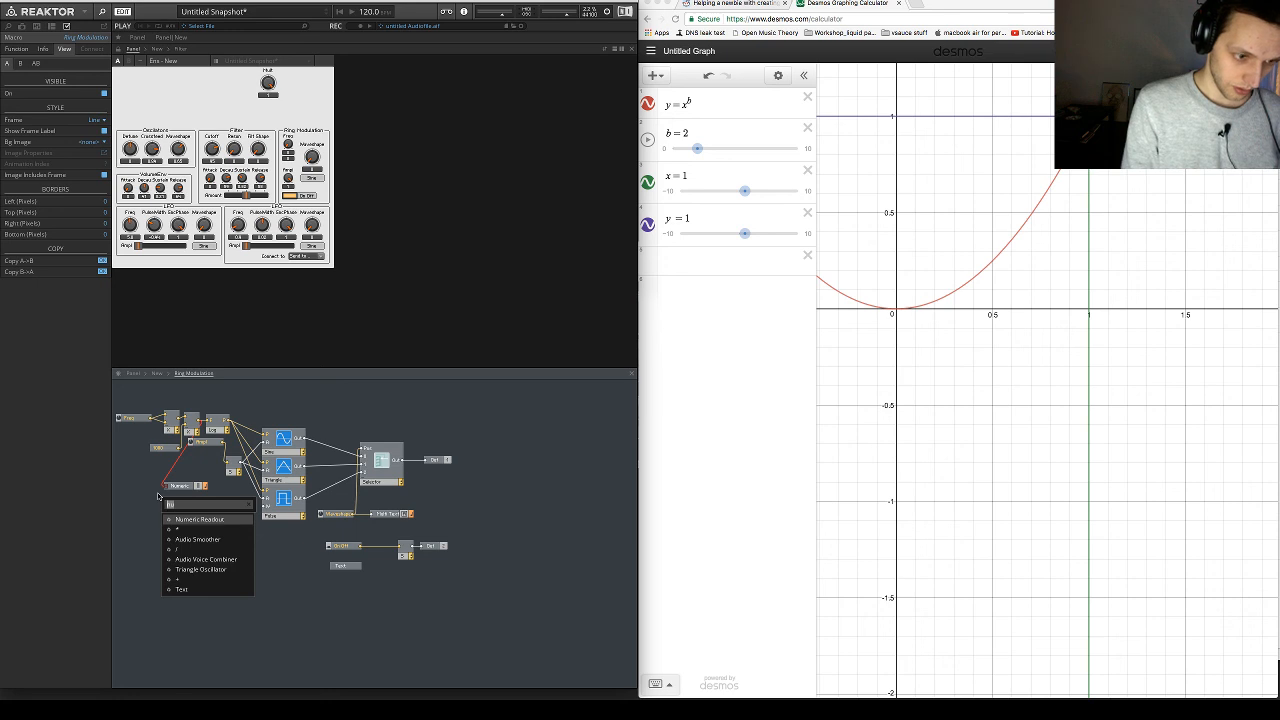
{"action": "type", "text": "audi"}
{"action": "key", "text": "Return"}
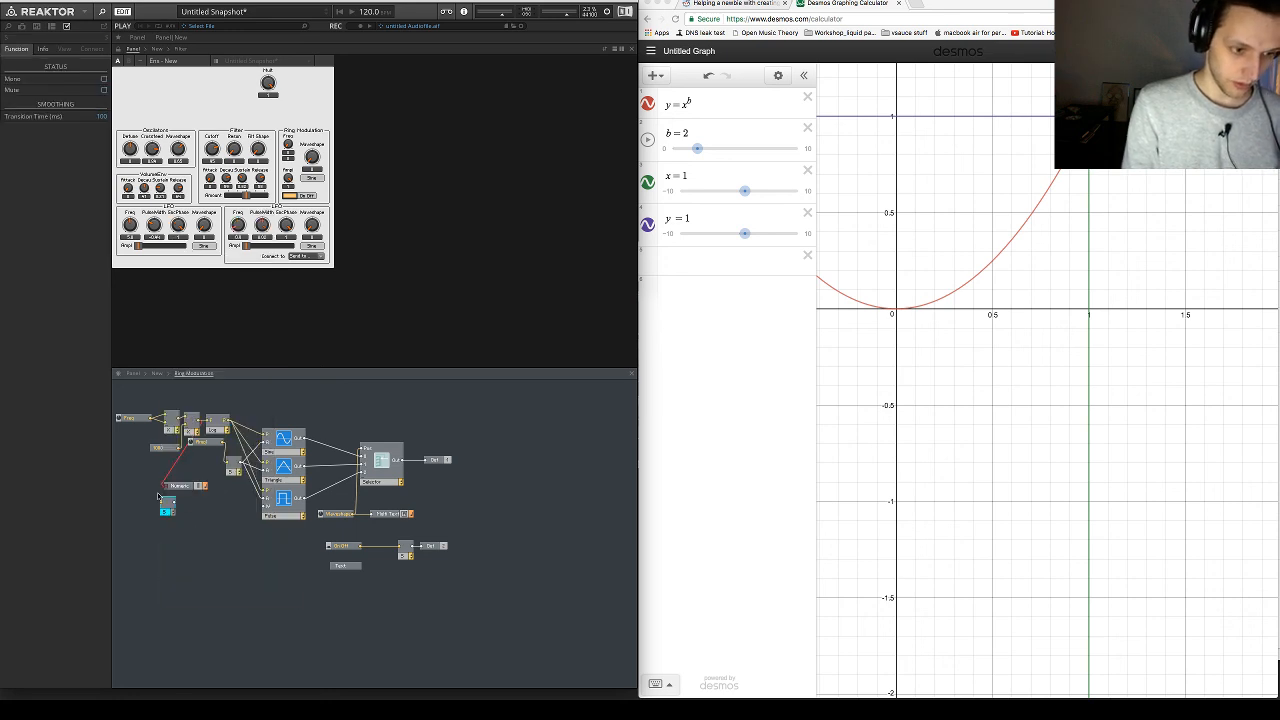
Add an Audio Voice Combiner between the scaled Freq signal and the numeric readout, and select the Freq knob
{"action": "double_click", "coordinate": [157, 492]}
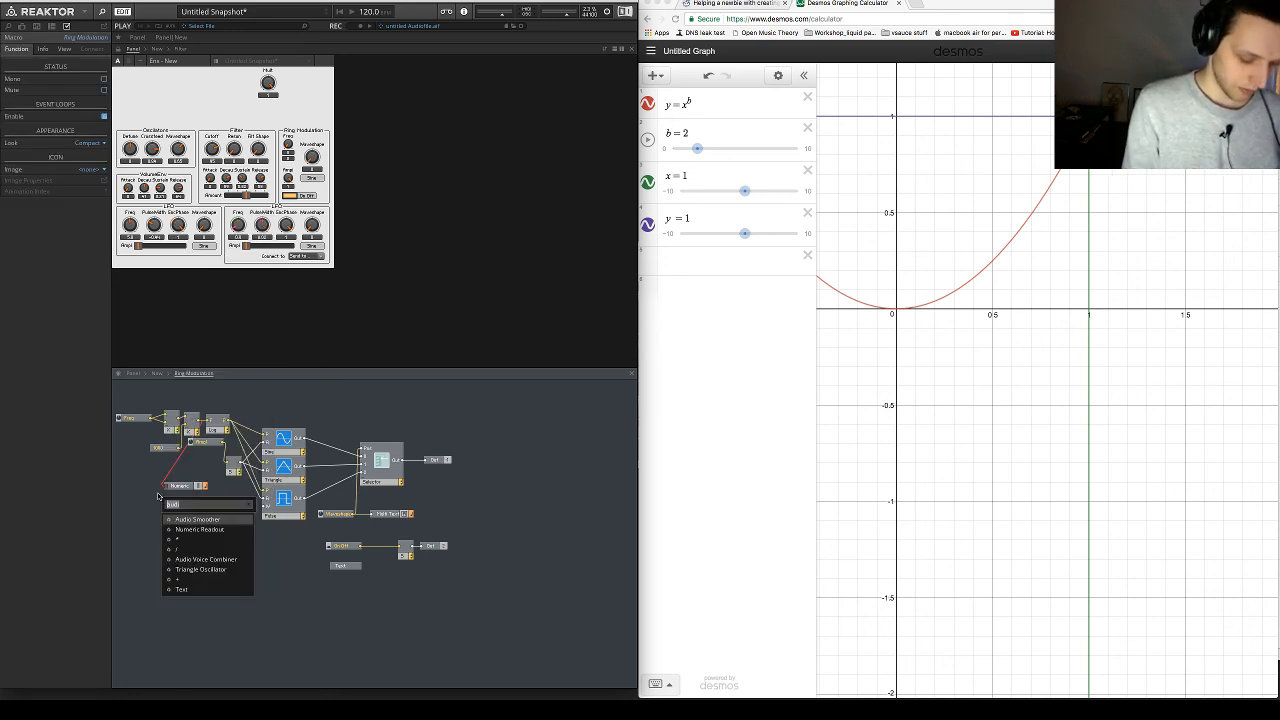
{"action": "type", "text": "Voi"}
{"action": "key", "text": "Up"}
{"action": "key", "text": "Up"}
{"action": "key", "text": "Up"}
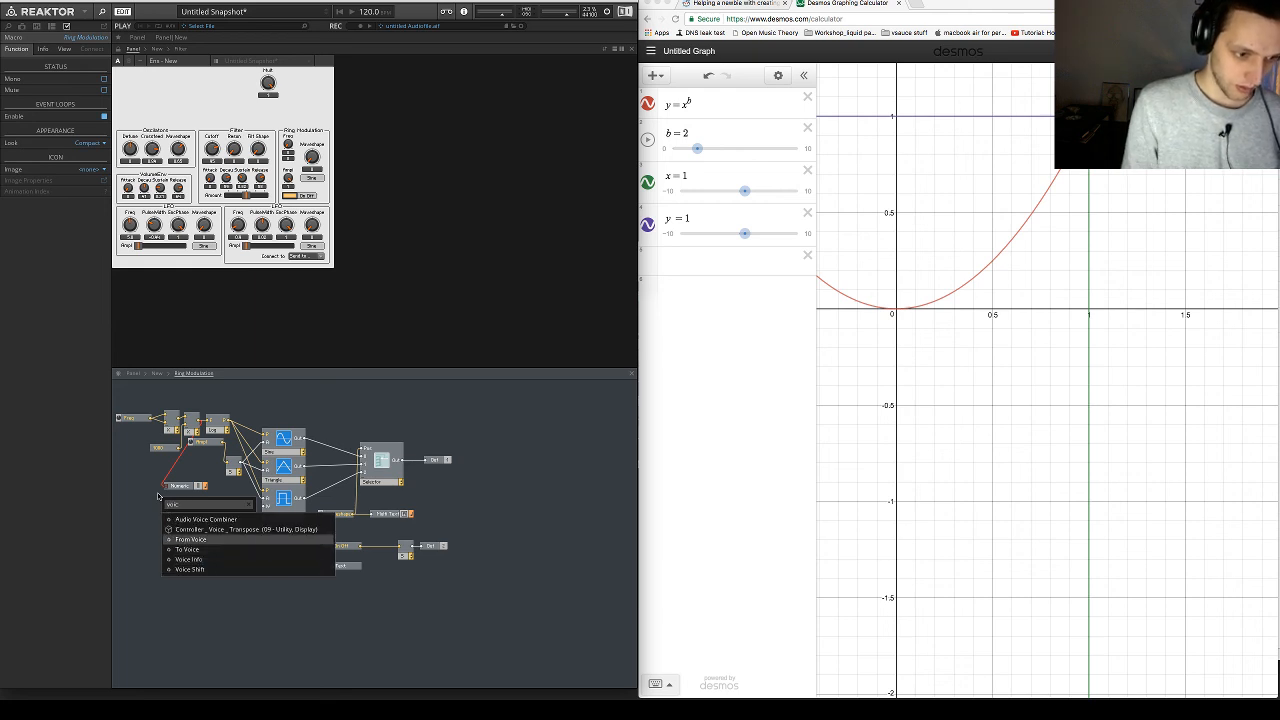
{"action": "key", "text": "Return"}
{"action": "left_click_drag", "start_coordinate": [173, 491], "coordinate": [193, 442]}
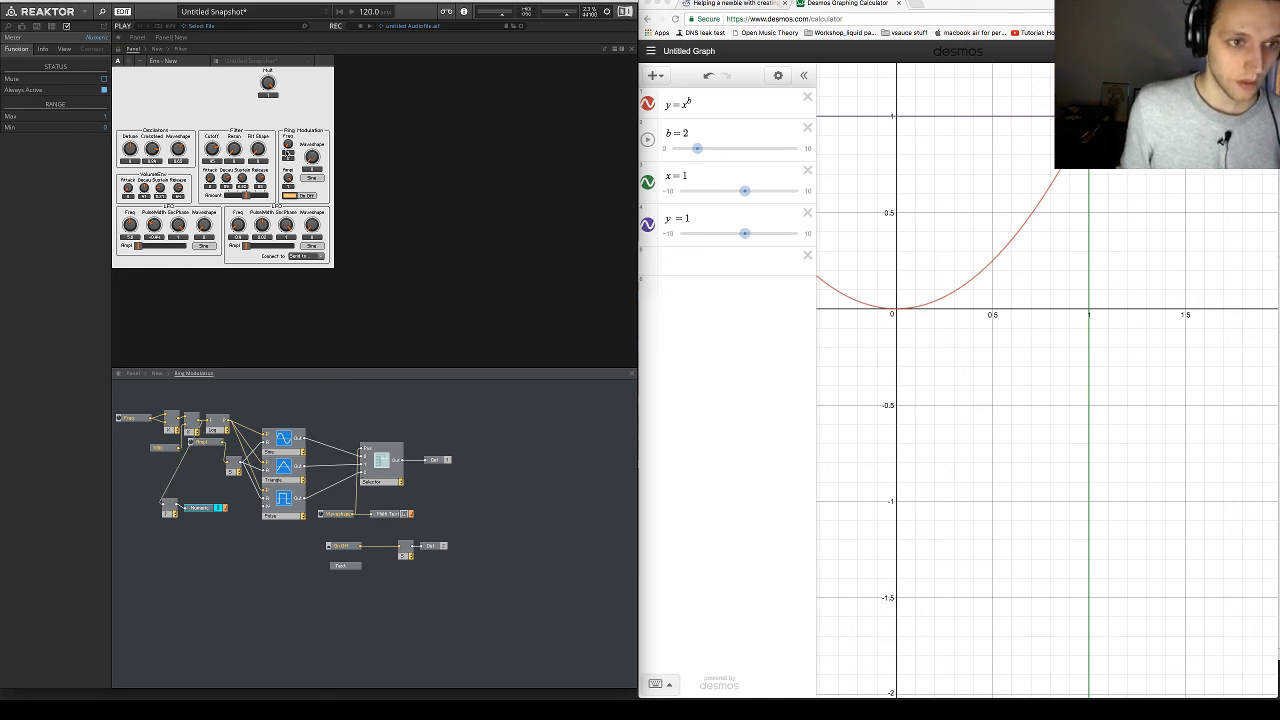
{"action": "left_click", "coordinate": [288, 147]}
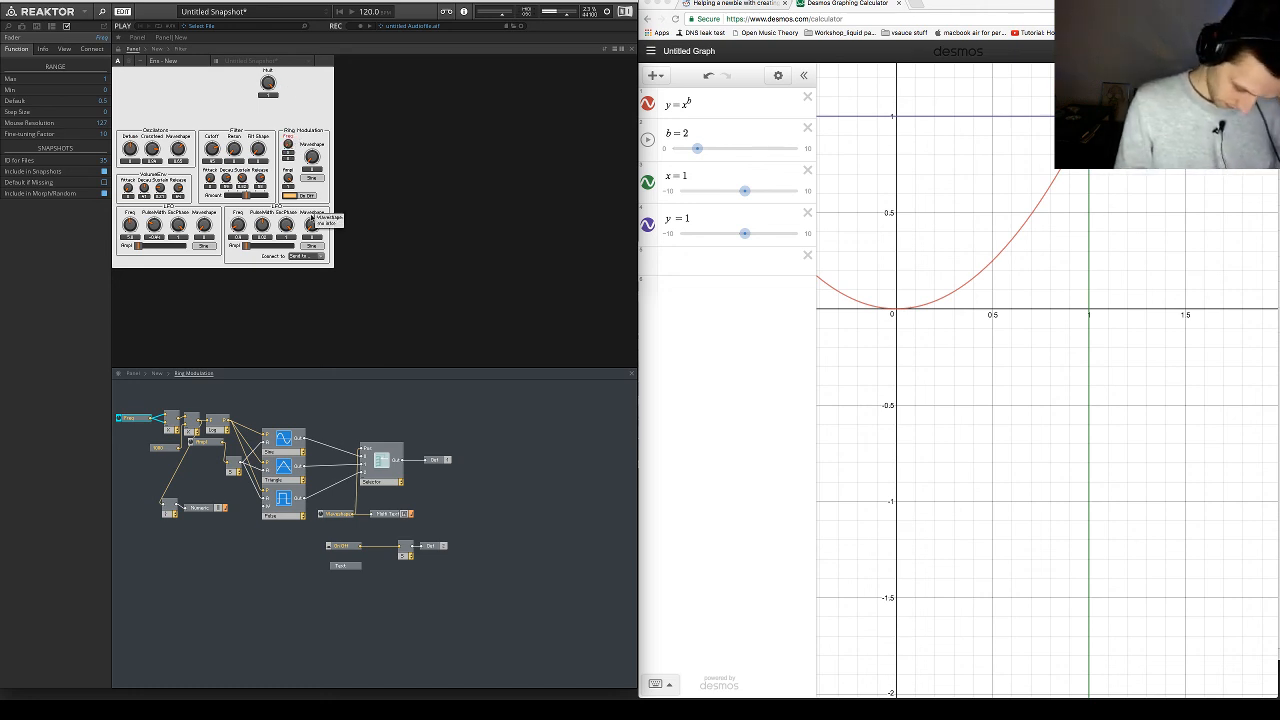
Return to the instrument's main structure and move the Voice Info module and its adjoining math module slightly upward
{"action": "left_click", "coordinate": [375, 205]}
{"action": "left_click", "coordinate": [156, 373]}
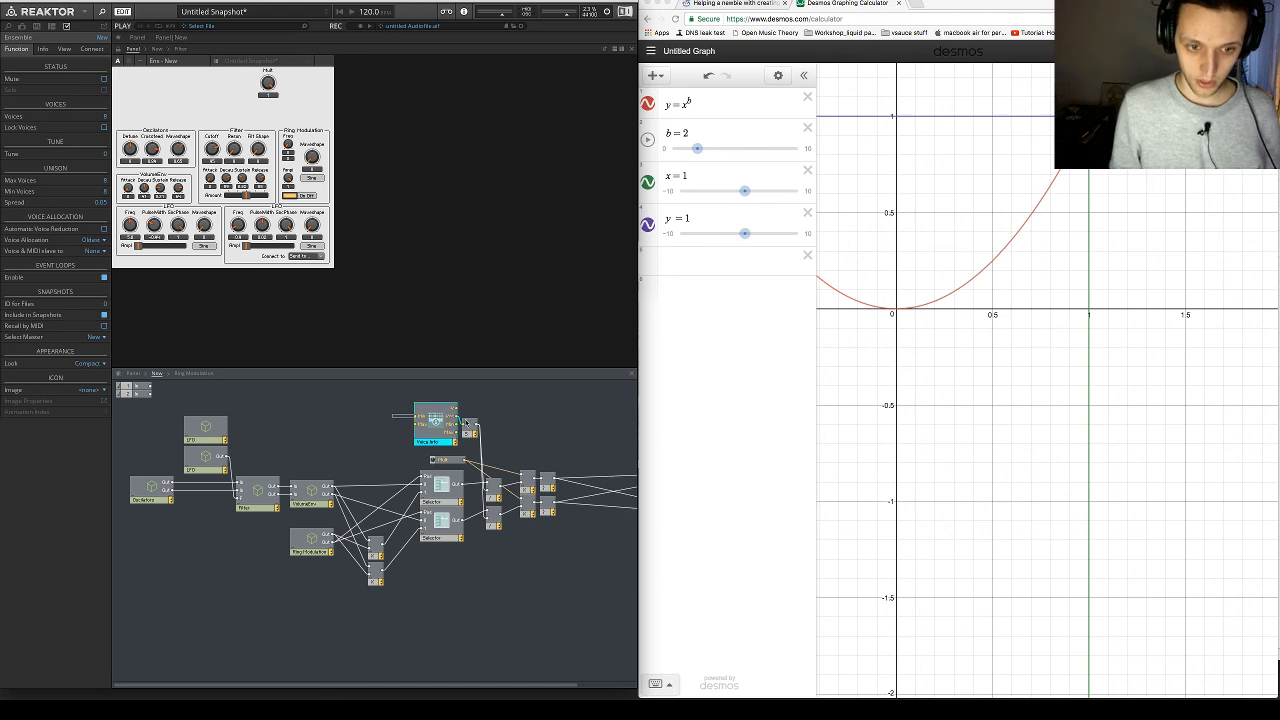
{"action": "left_click", "coordinate": [436, 437]}
{"action": "left_click_drag", "start_coordinate": [436, 437], "coordinate": [432, 425]}
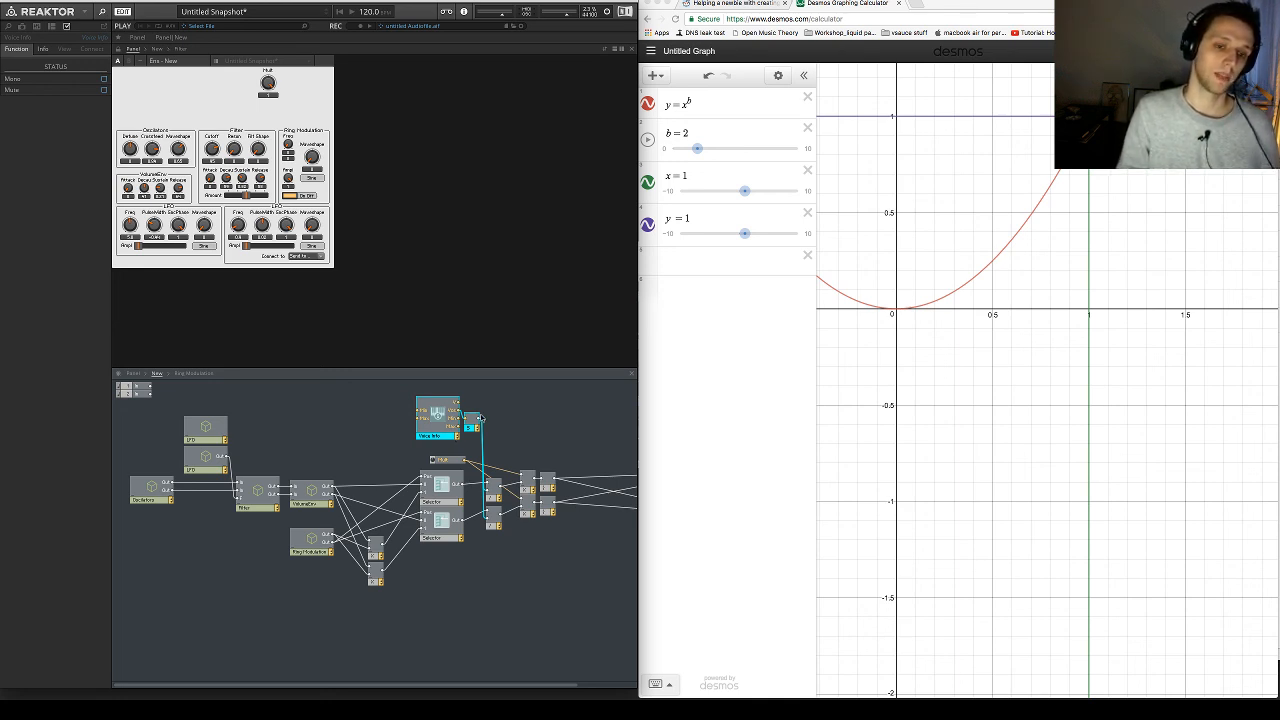
Nudge the two small math modules beside Ring Modulation slightly to the right in the main structure
{"action": "left_click", "coordinate": [472, 421]}
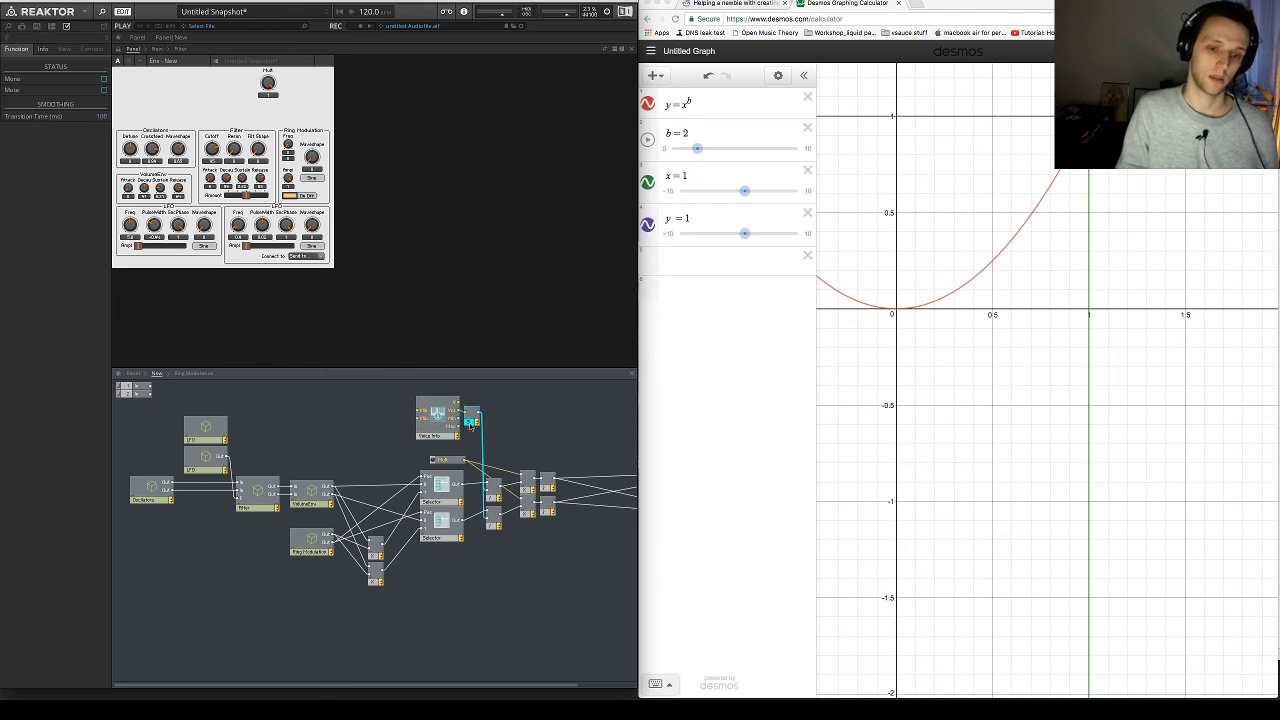
{"action": "left_click", "coordinate": [498, 430]}
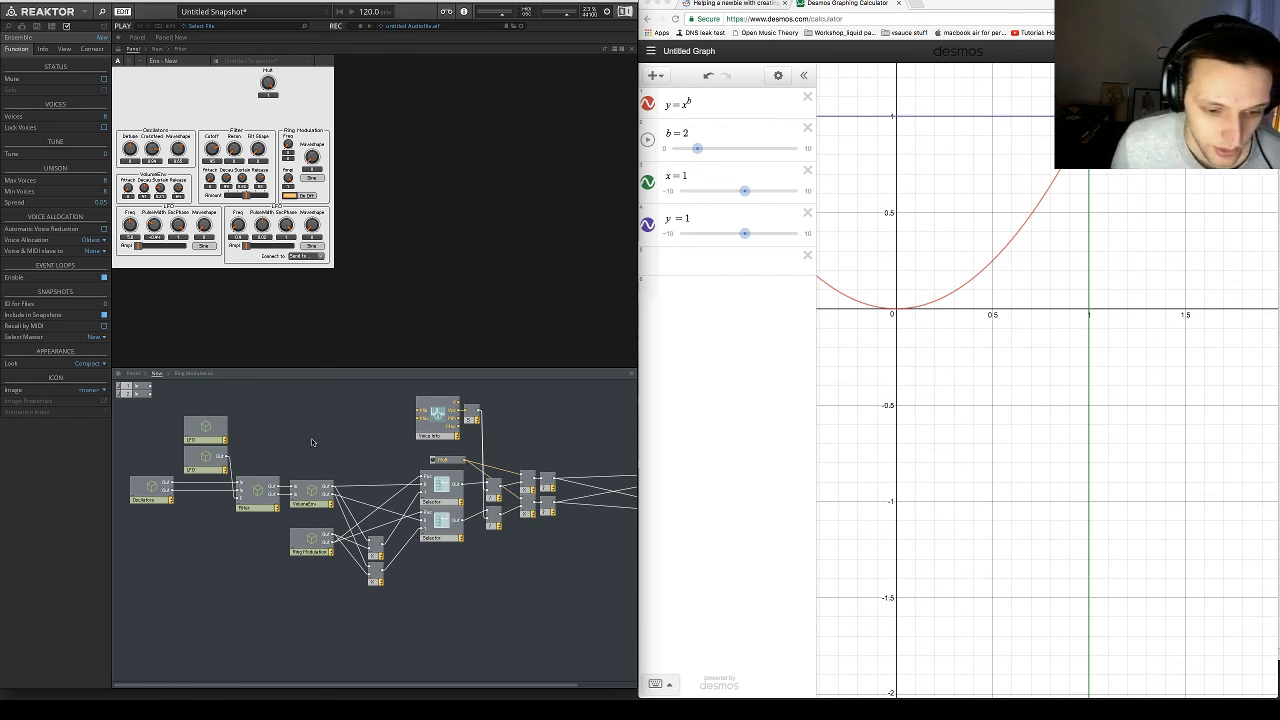
{"action": "left_click_drag", "start_coordinate": [406, 626], "coordinate": [370, 550]}
{"action": "mouse_move", "coordinate": [374, 552]}
{"action": "left_mouse_down"}
{"action": "mouse_move", "coordinate": [374, 525]}
{"action": "mouse_move", "coordinate": [378, 556]}
{"action": "left_mouse_up"}
{"action": "left_click", "coordinate": [441, 590]}
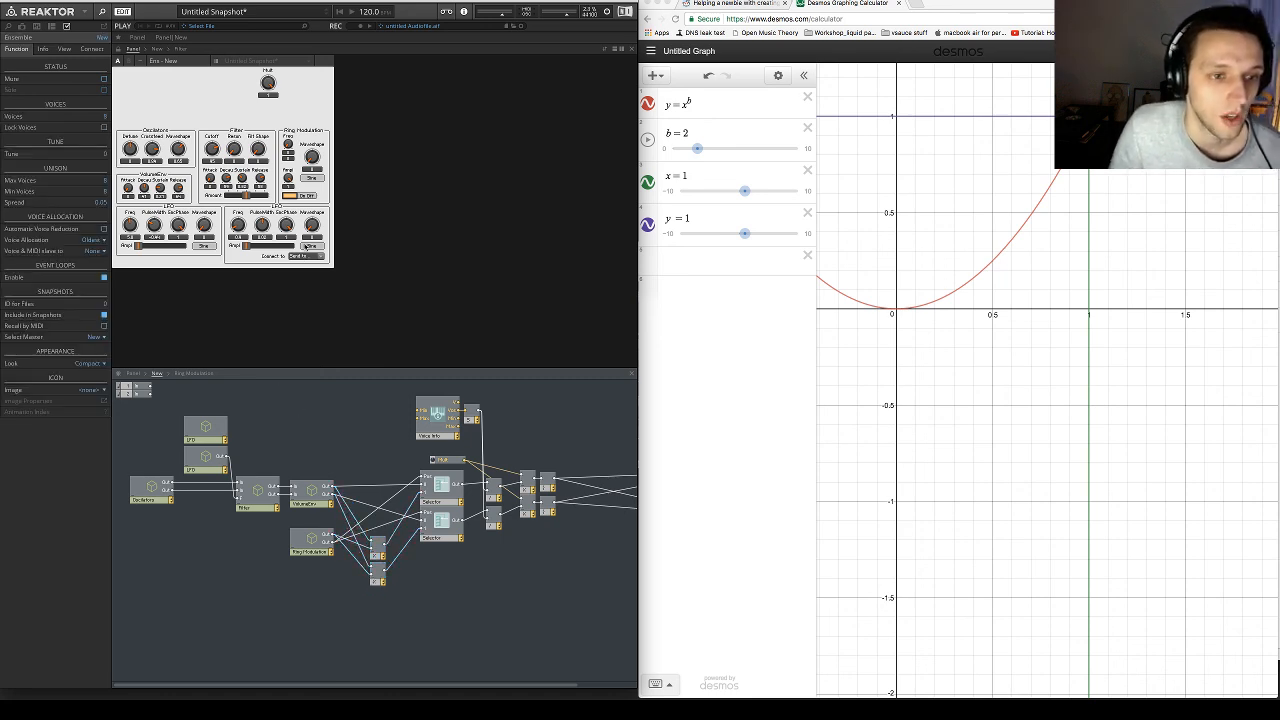
Open the upper LFO macro's structure and move IC Send farther away from the Selector
{"action": "double_click", "coordinate": [206, 430]}
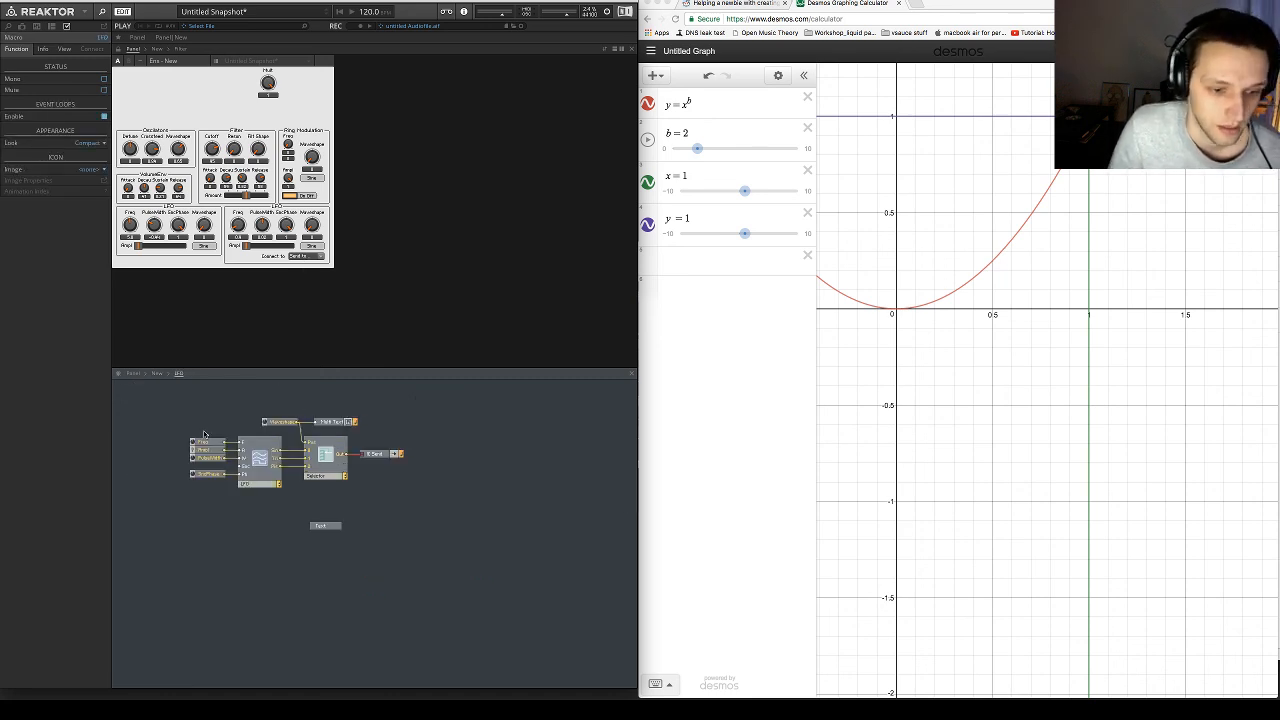
{"action": "left_click_drag", "start_coordinate": [368, 457], "coordinate": [414, 460]}
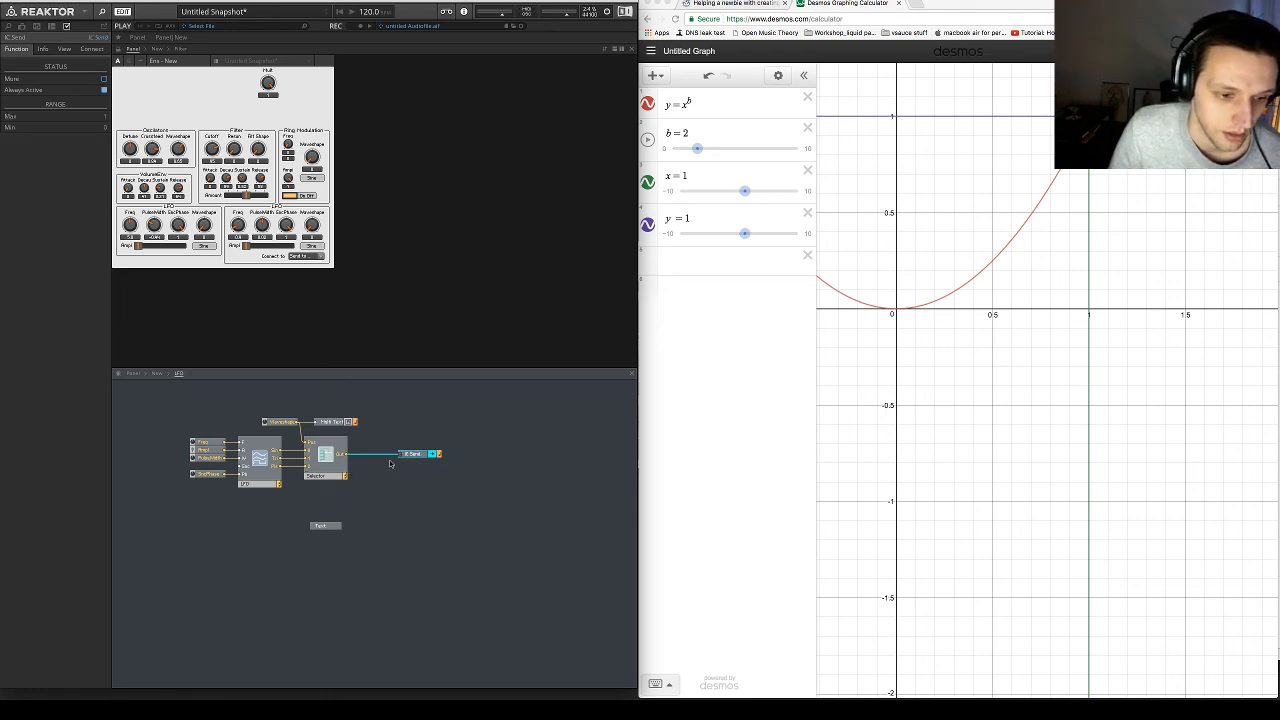
{"action": "left_click", "coordinate": [389, 462]}
Try an Event V.C. Min module below the Selector's output wire, and delete it
{"action": "right_click", "coordinate": [372, 460]}
{"action": "mouse_move", "coordinate": [520, 578]}
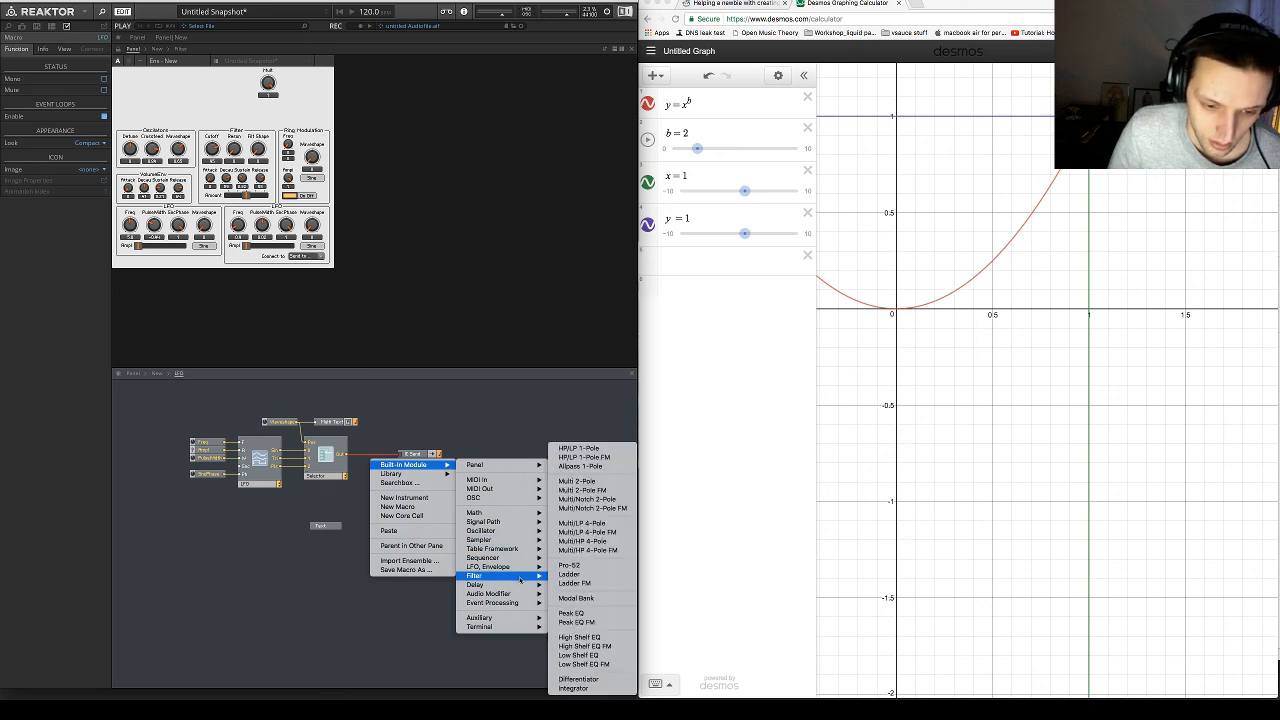
{"action": "left_click", "coordinate": [399, 482]}
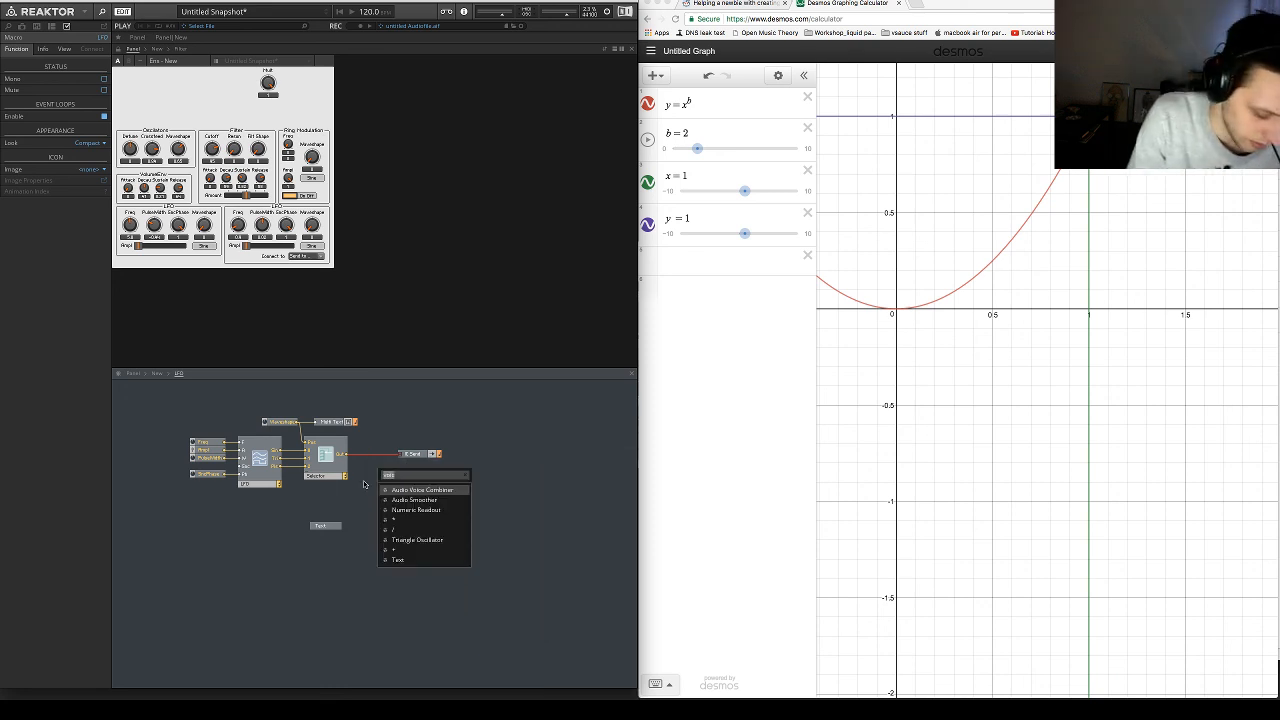
{"action": "type", "text": "event"}
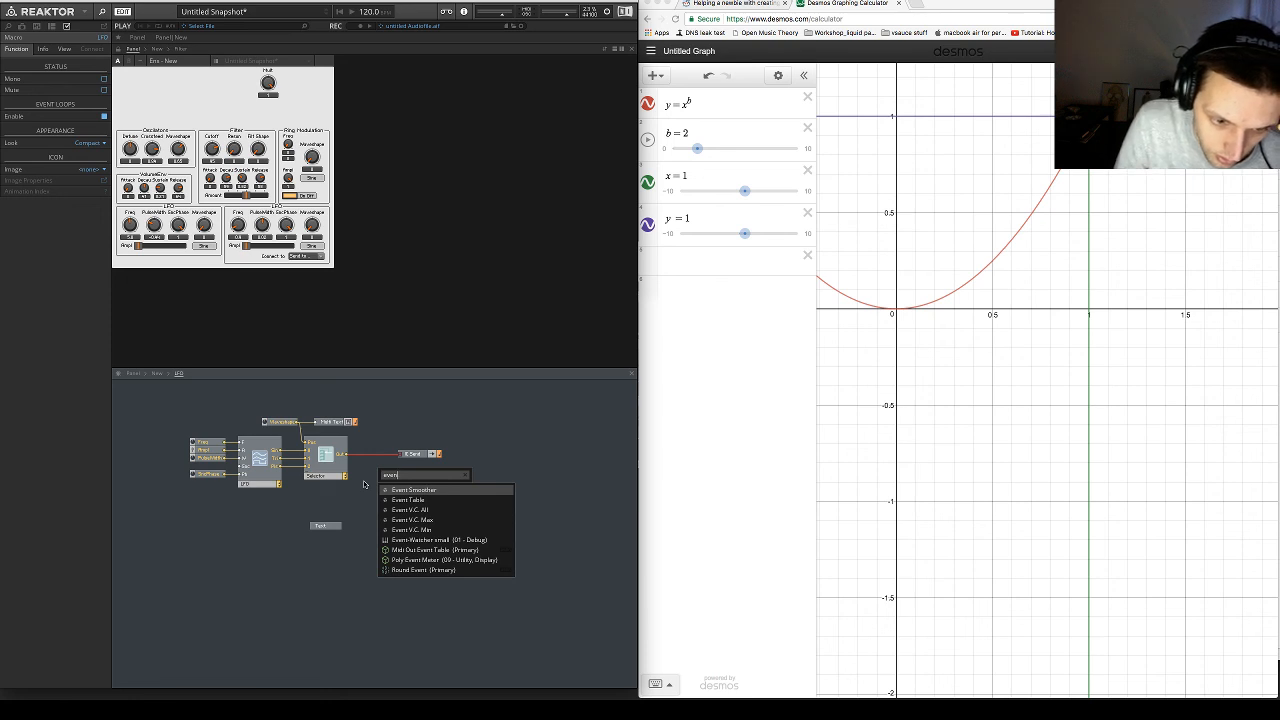
{"action": "key", "text": "Down"}
{"action": "key", "text": "Down"}
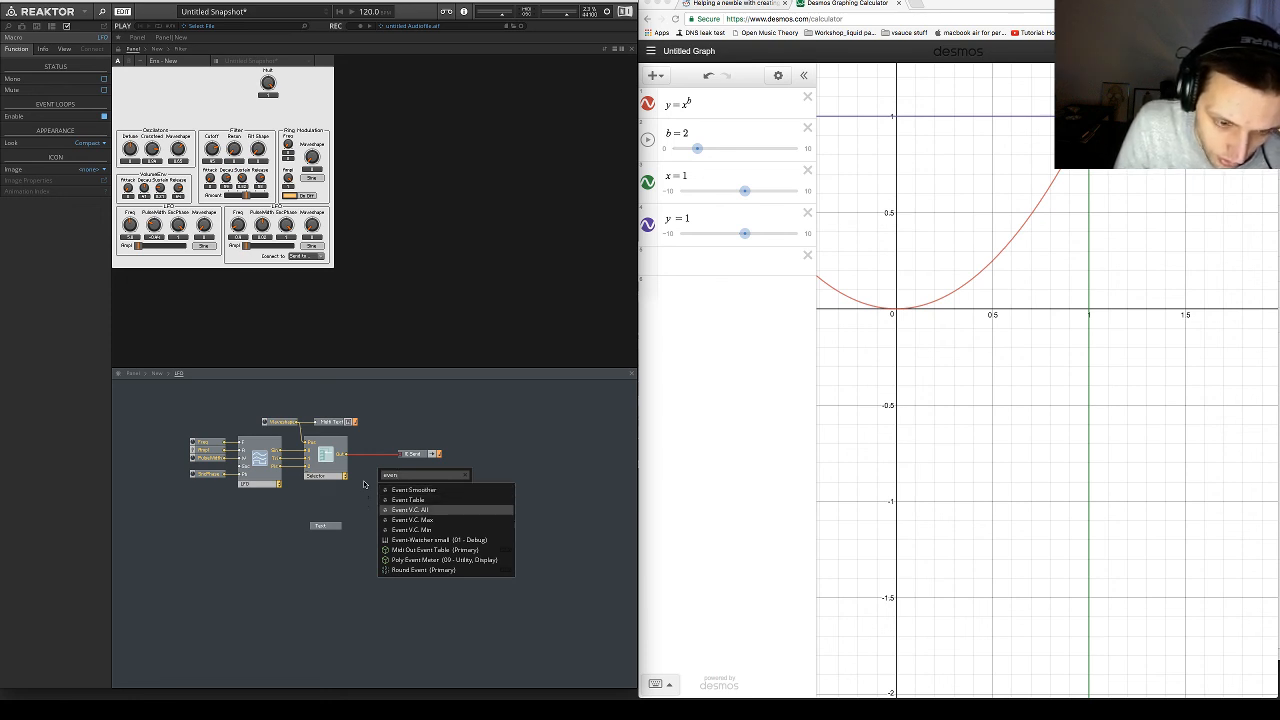
{"action": "key", "text": "Down"}
{"action": "key", "text": "Down"}
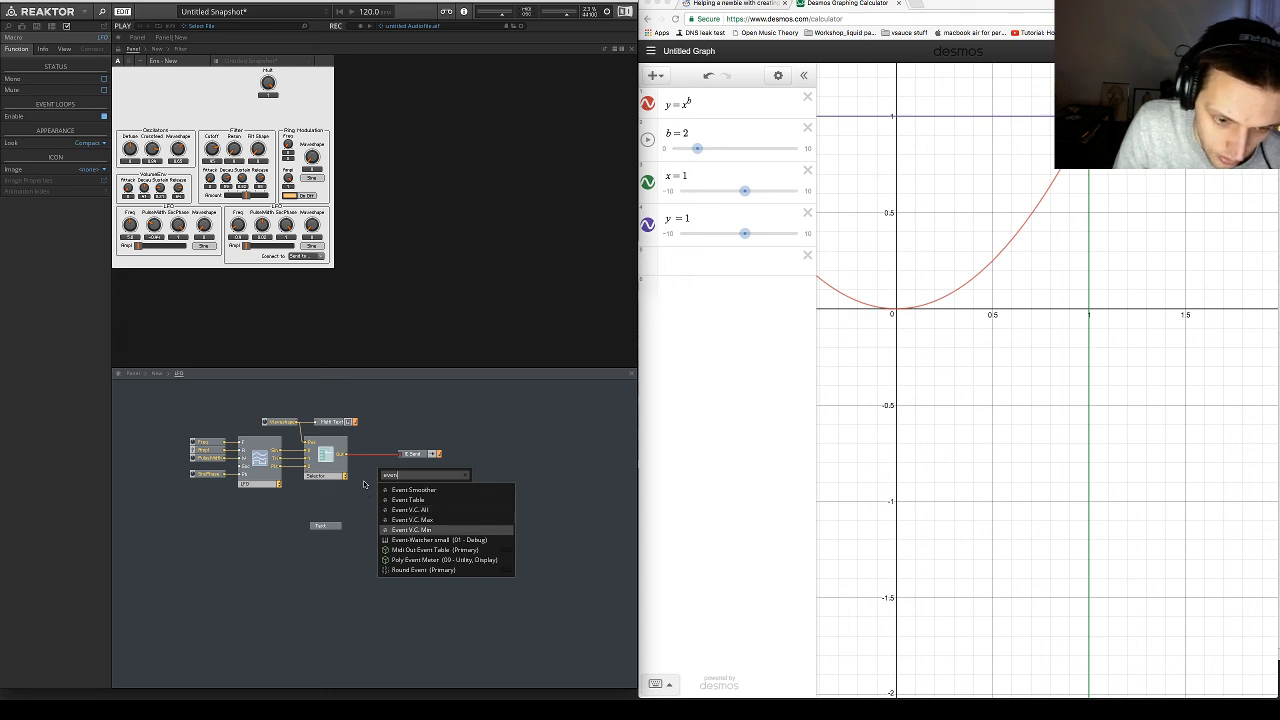
{"action": "key", "text": "Return"}
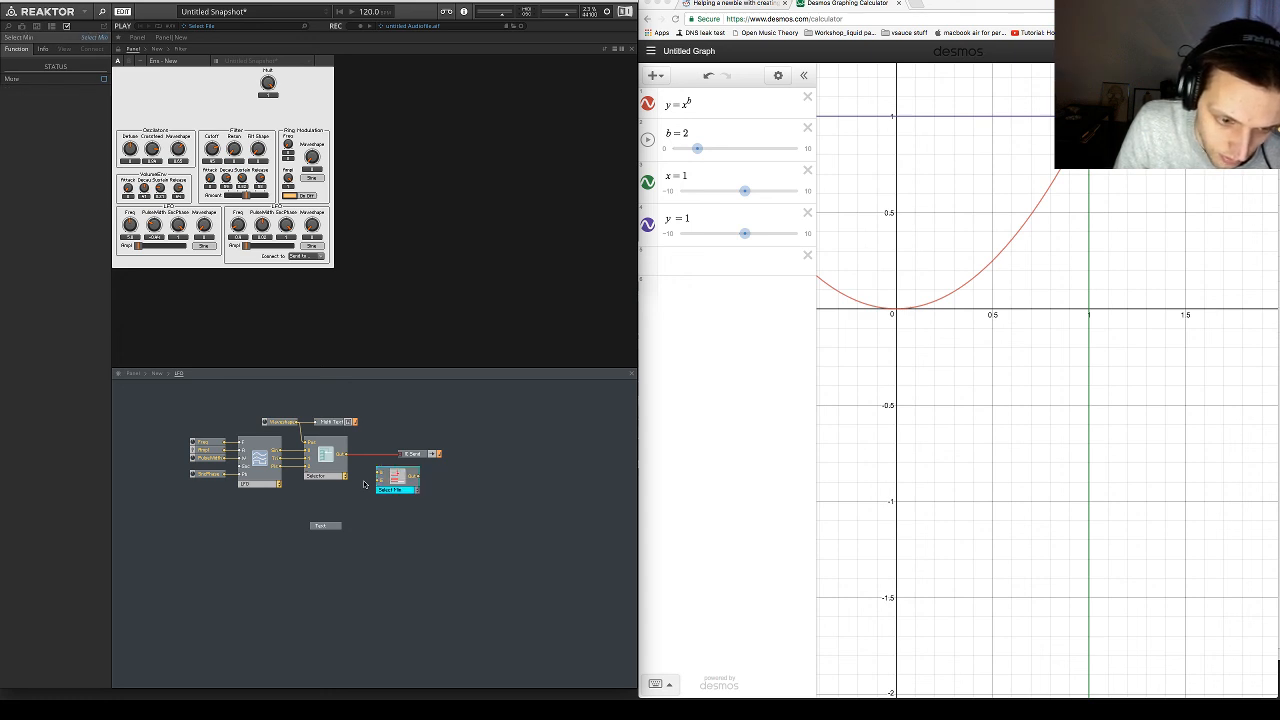
{"action": "left_click_drag", "start_coordinate": [403, 489], "coordinate": [392, 486]}
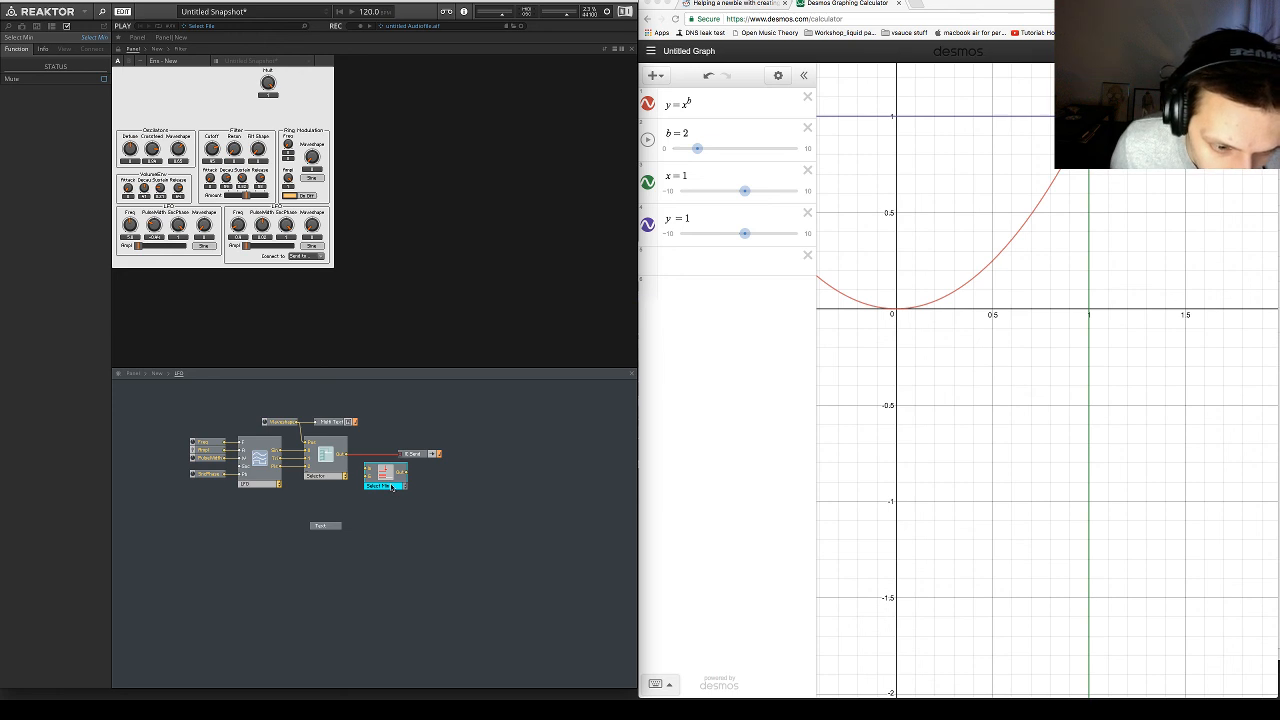
{"action": "key", "text": "Delete"}
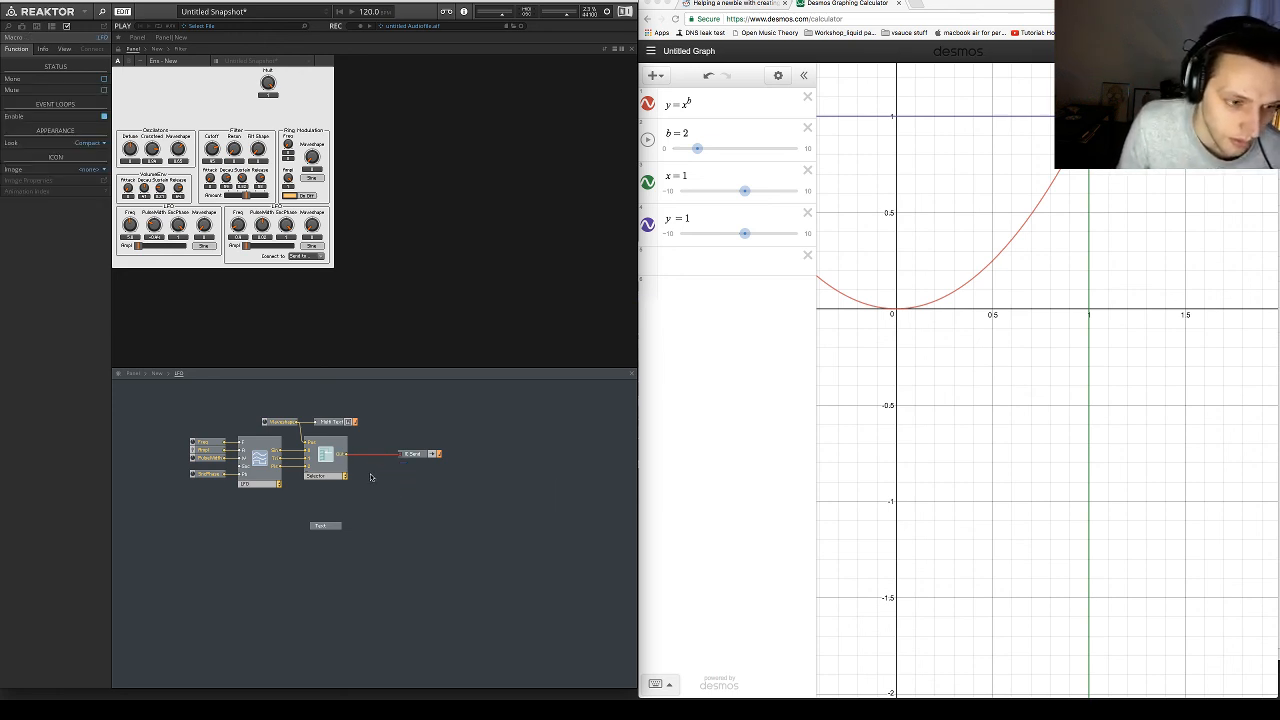
Add an Audio Voice Combiner fed by the Selector's output, and shift IC Send farther away to make room
{"action": "double_click", "coordinate": [371, 477]}
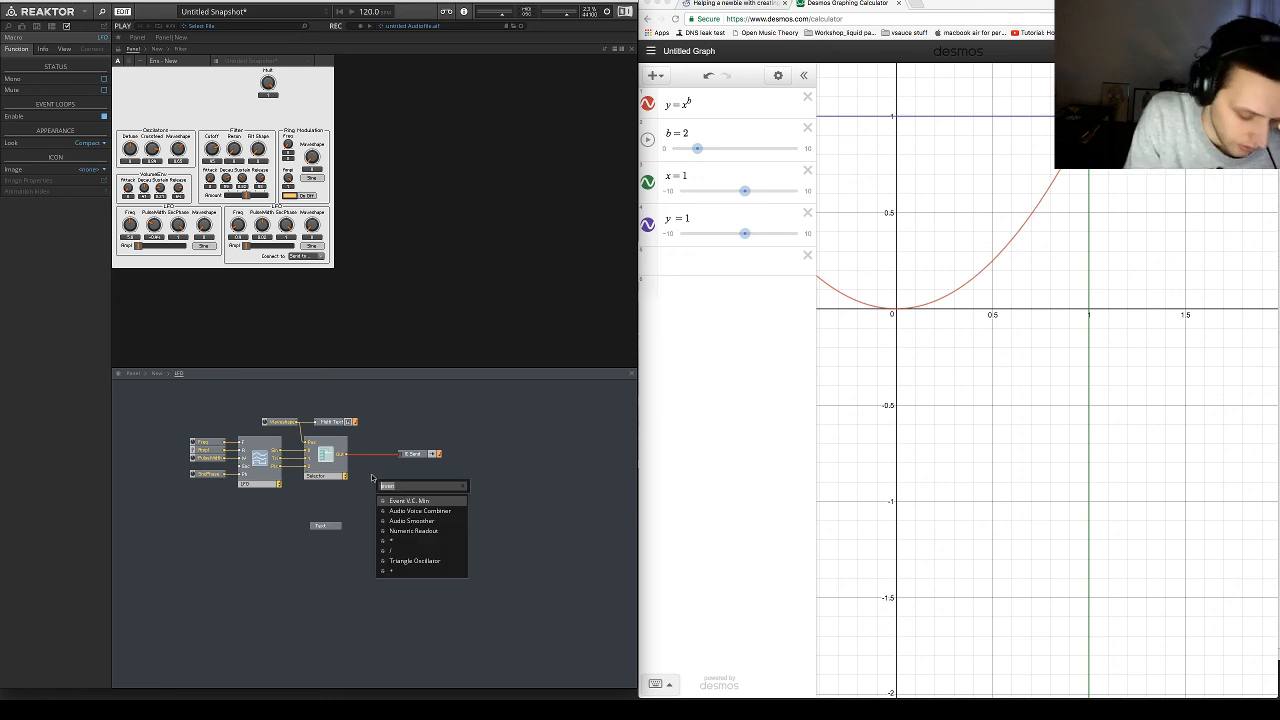
{"action": "type", "text": "aud"}
{"action": "key", "text": "Down"}
{"action": "key", "text": "Down"}
{"action": "key", "text": "Return"}
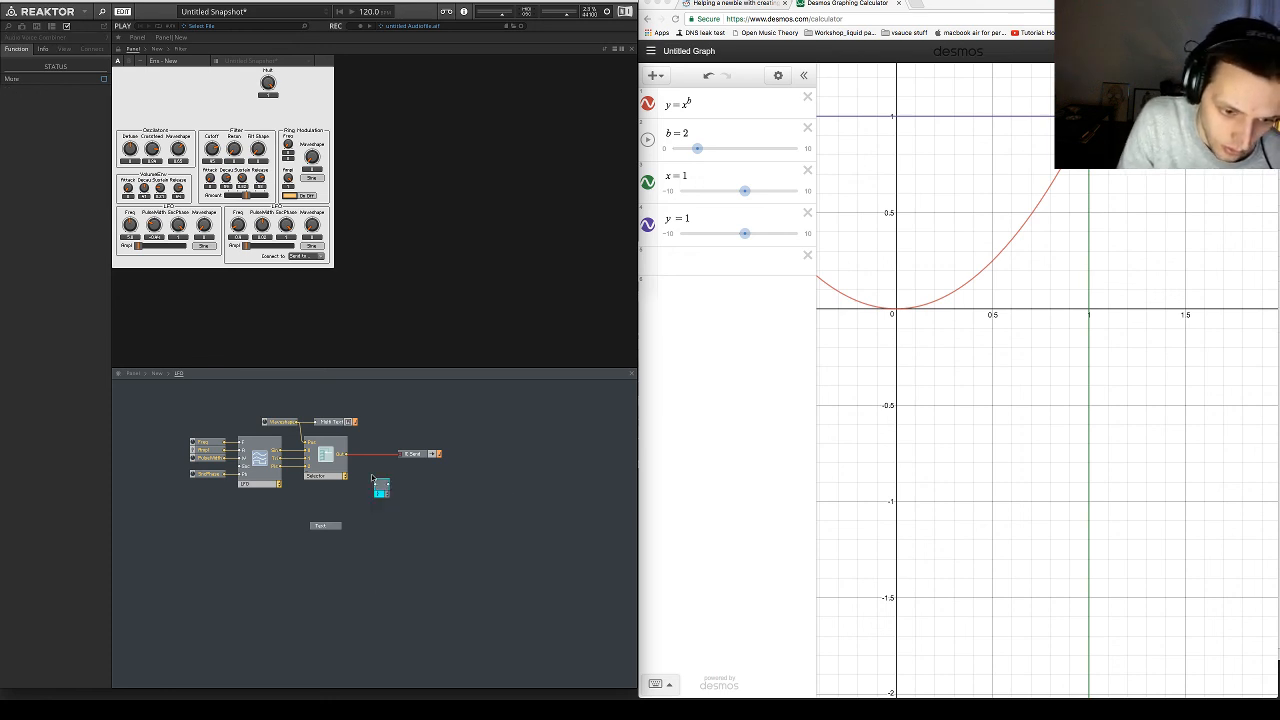
{"action": "left_click_drag", "start_coordinate": [346, 454], "coordinate": [434, 457]}
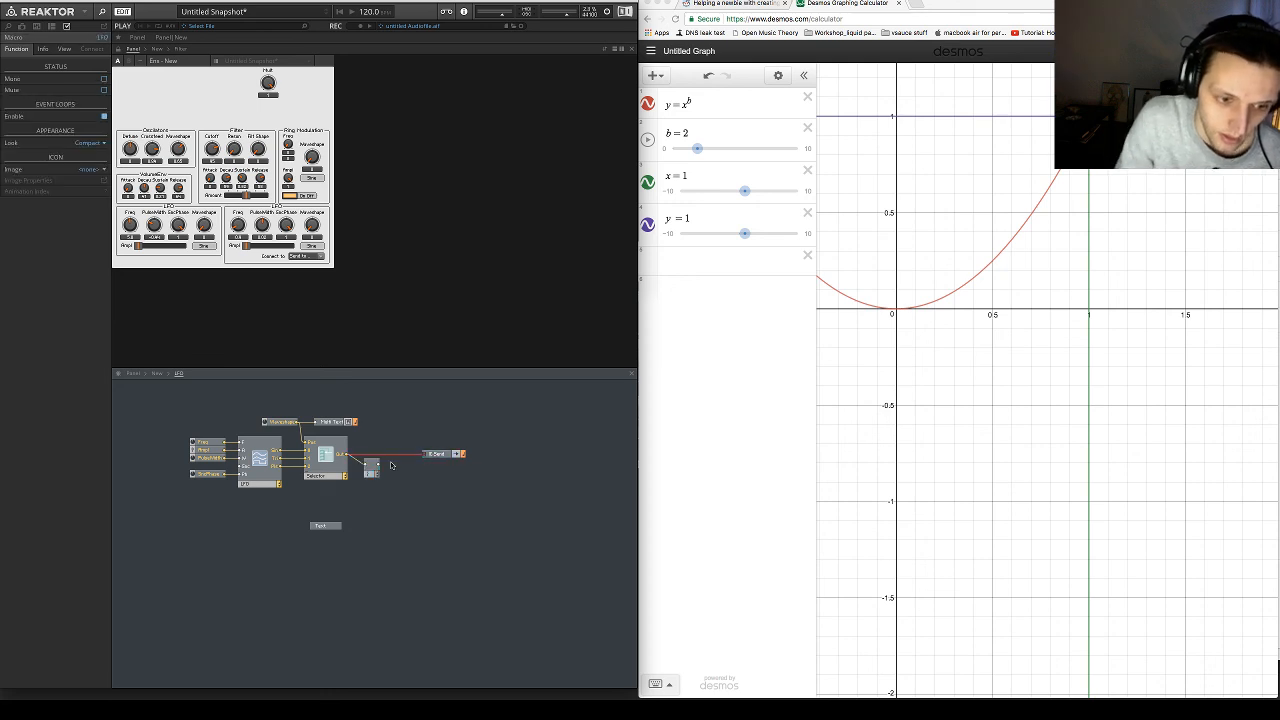
Add a smoother module after the voice combiner and wire the combined signal through it into IC Send
{"action": "double_click", "coordinate": [391, 464]}
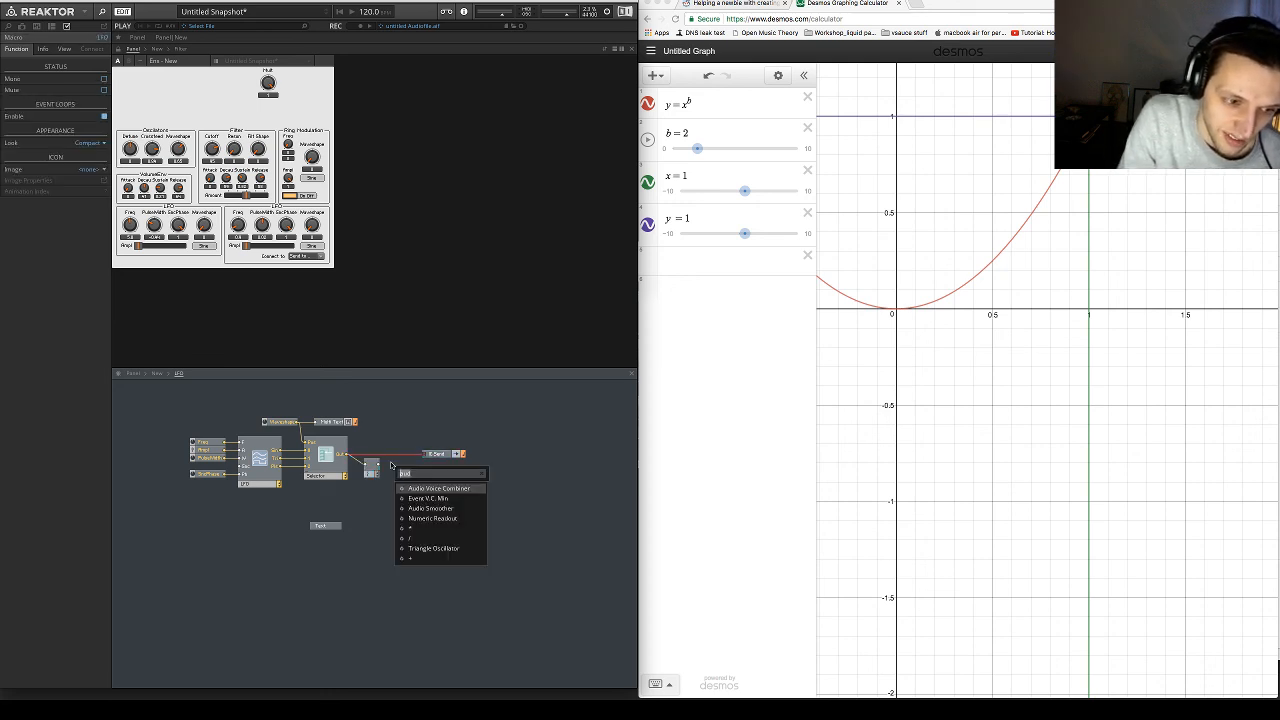
{"action": "key", "text": "BackSpace"}
{"action": "key", "text": "BackSpace"}
{"action": "key", "text": "BackSpace"}
{"action": "type", "text": "smoo"}
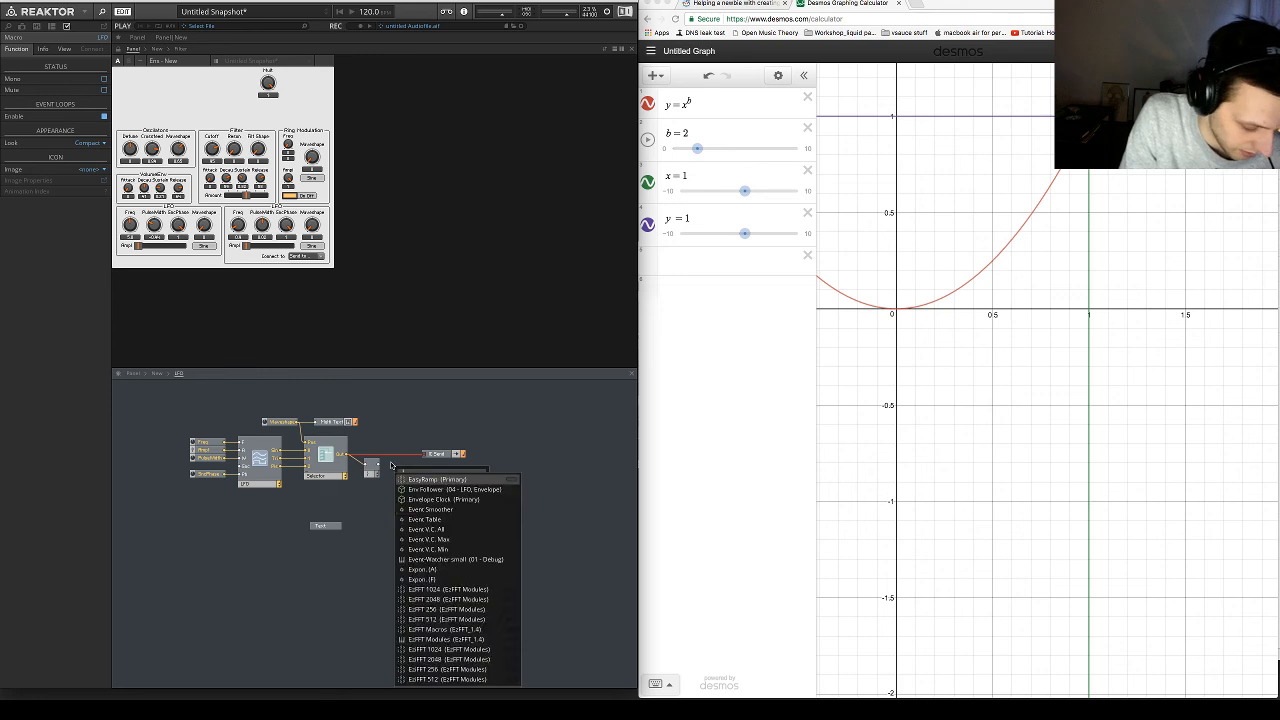
{"action": "key", "text": "Return"}
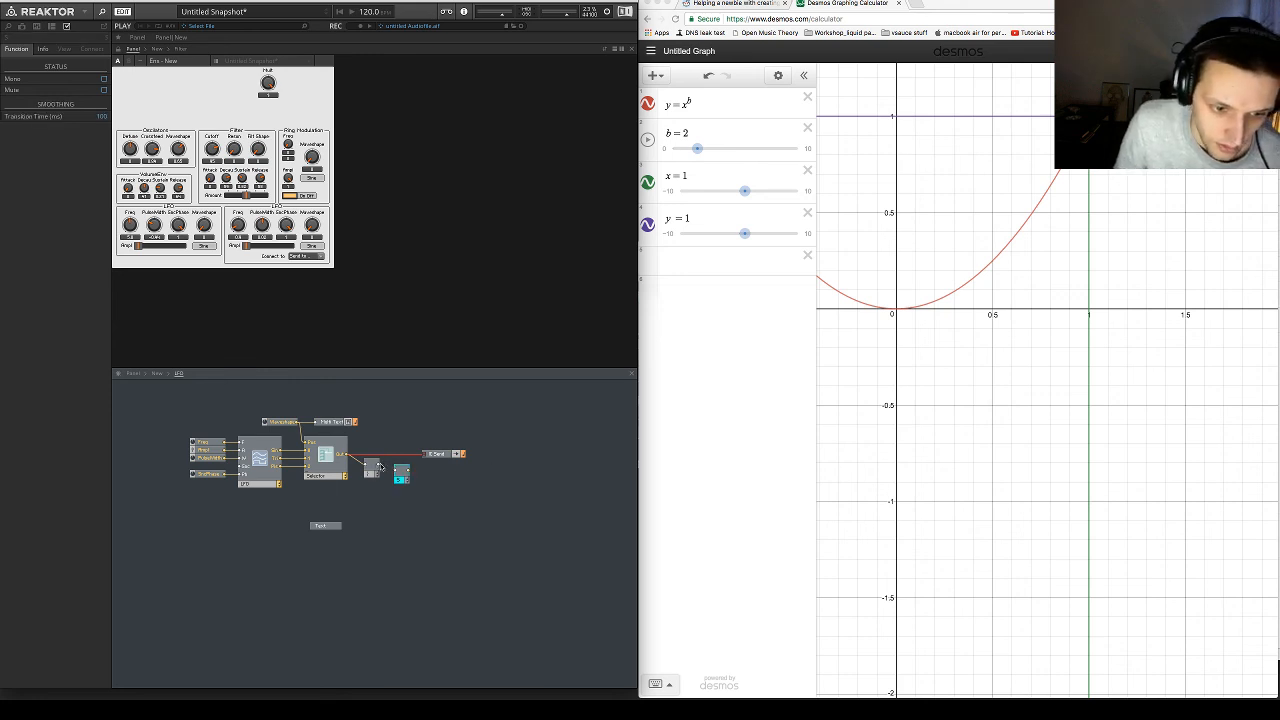
{"action": "left_click_drag", "start_coordinate": [403, 481], "coordinate": [424, 456]}
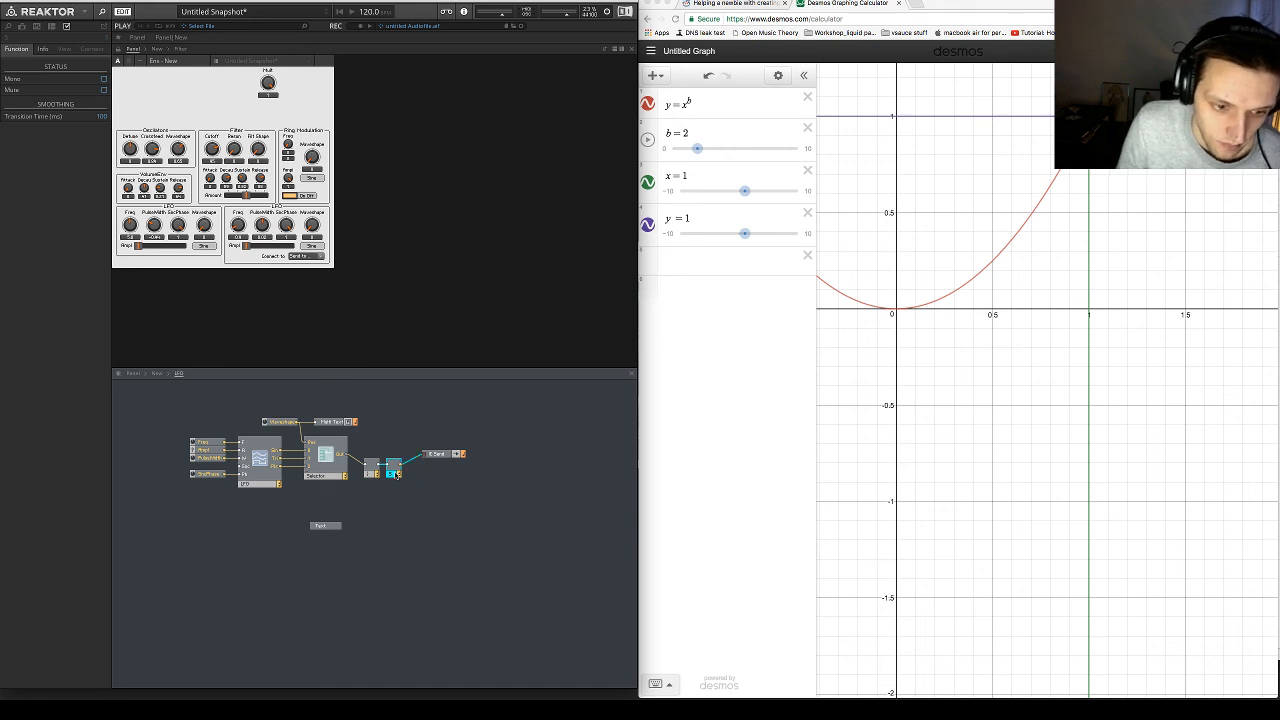
Delete the smoother module between the voice combiner and IC Send
{"action": "key", "text": "Delete"}
{"action": "key", "text": "super+z"}
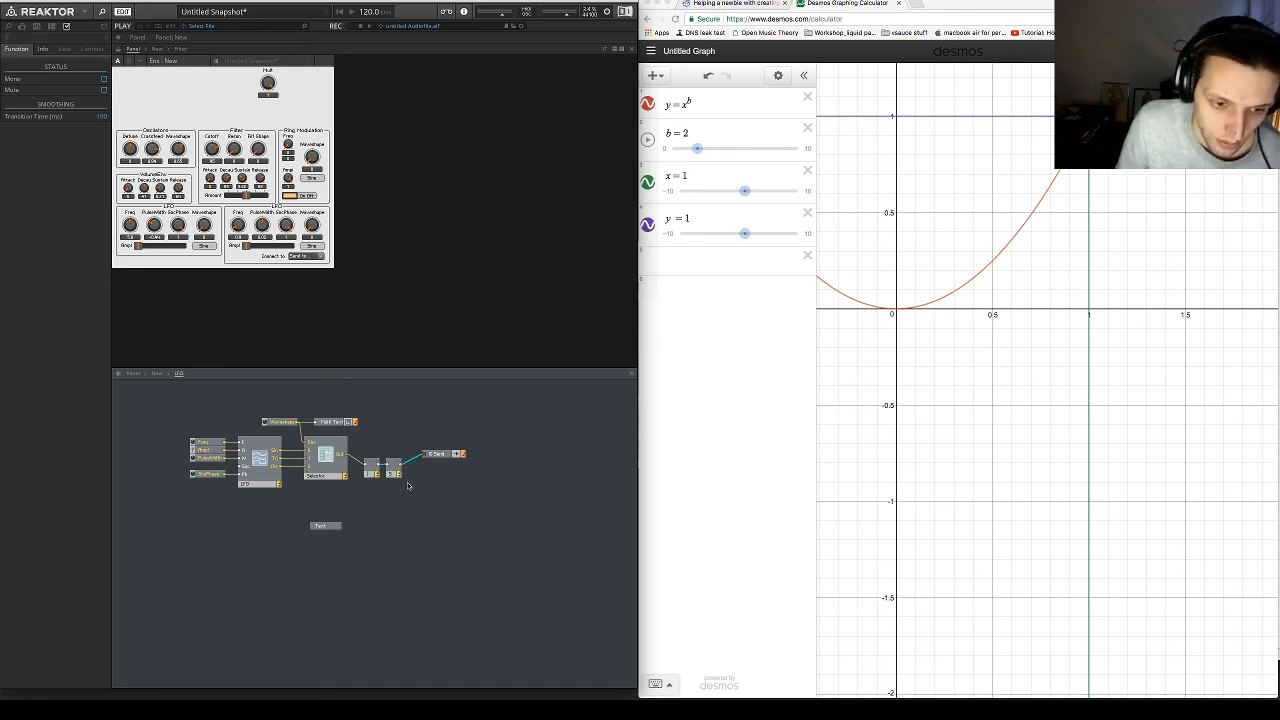
{"action": "left_click", "coordinate": [413, 489]}
{"action": "left_click", "coordinate": [397, 474]}
{"action": "left_click", "coordinate": [409, 487]}
{"action": "left_click", "coordinate": [398, 474]}
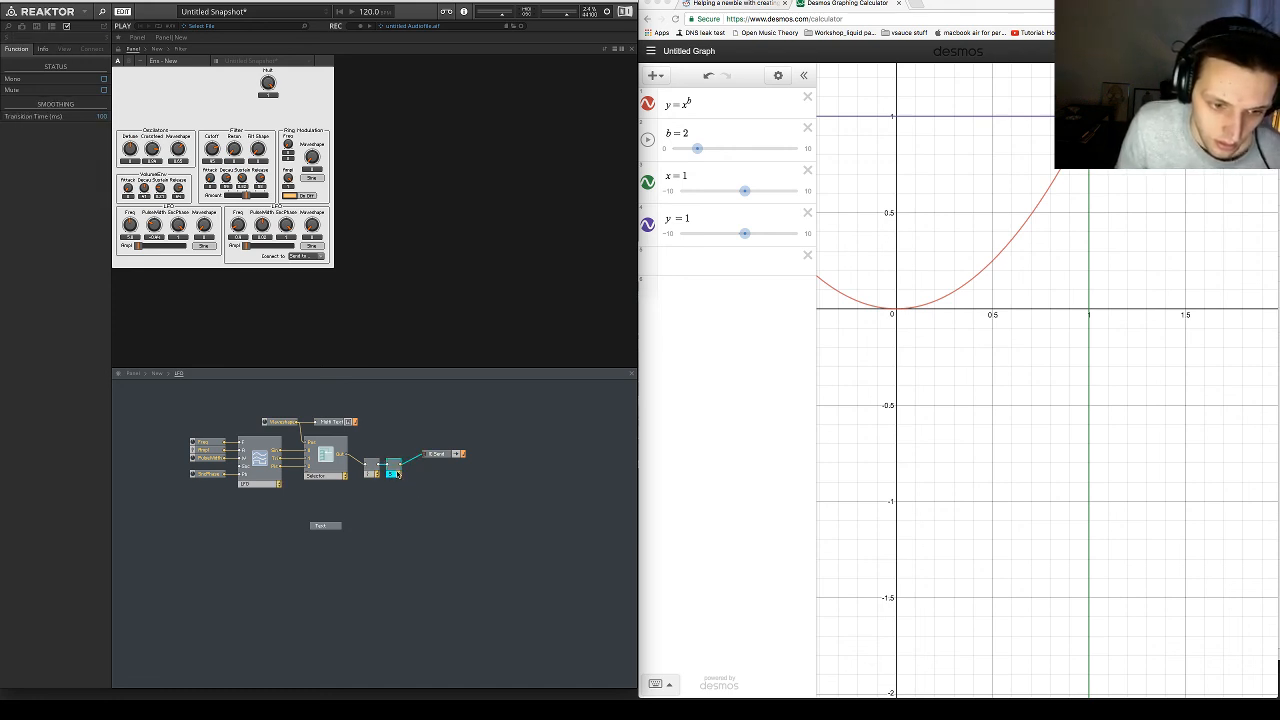
{"action": "key", "text": "Delete"}
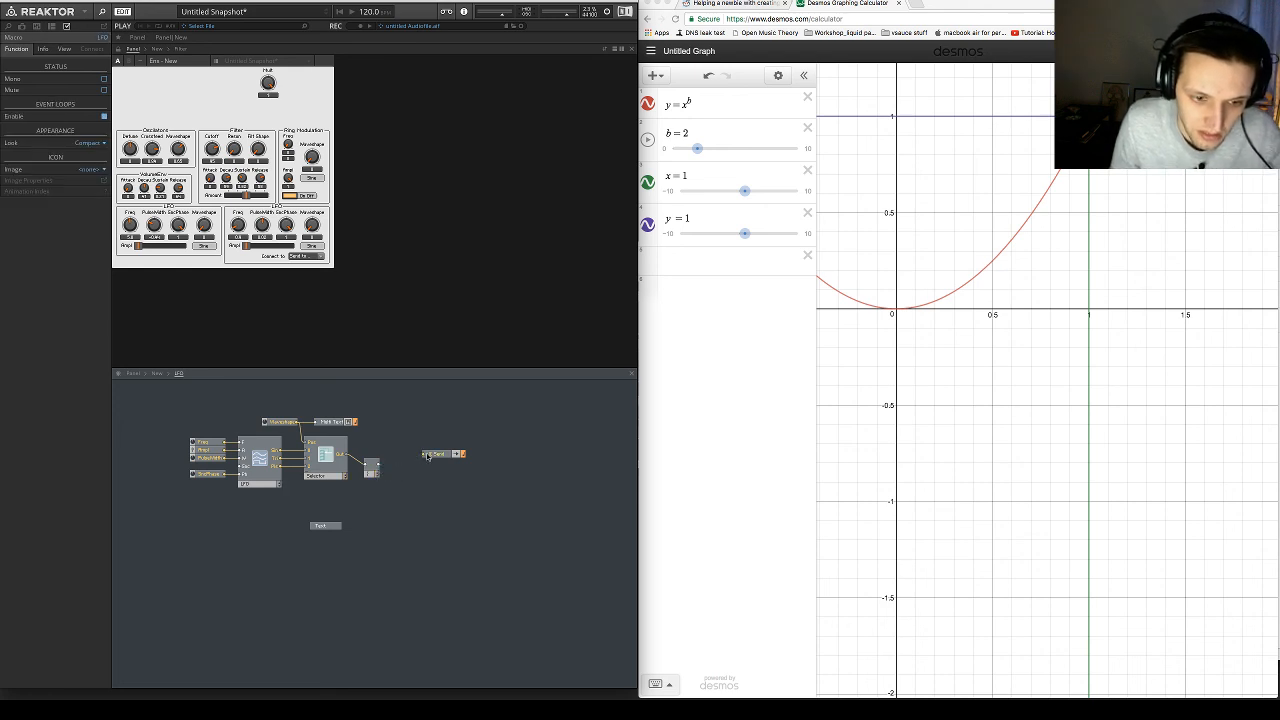
Replace the audio combiner with an Event V.C. All module and wire the Selector's output through it into IC Send
{"action": "right_click", "coordinate": [376, 450]}
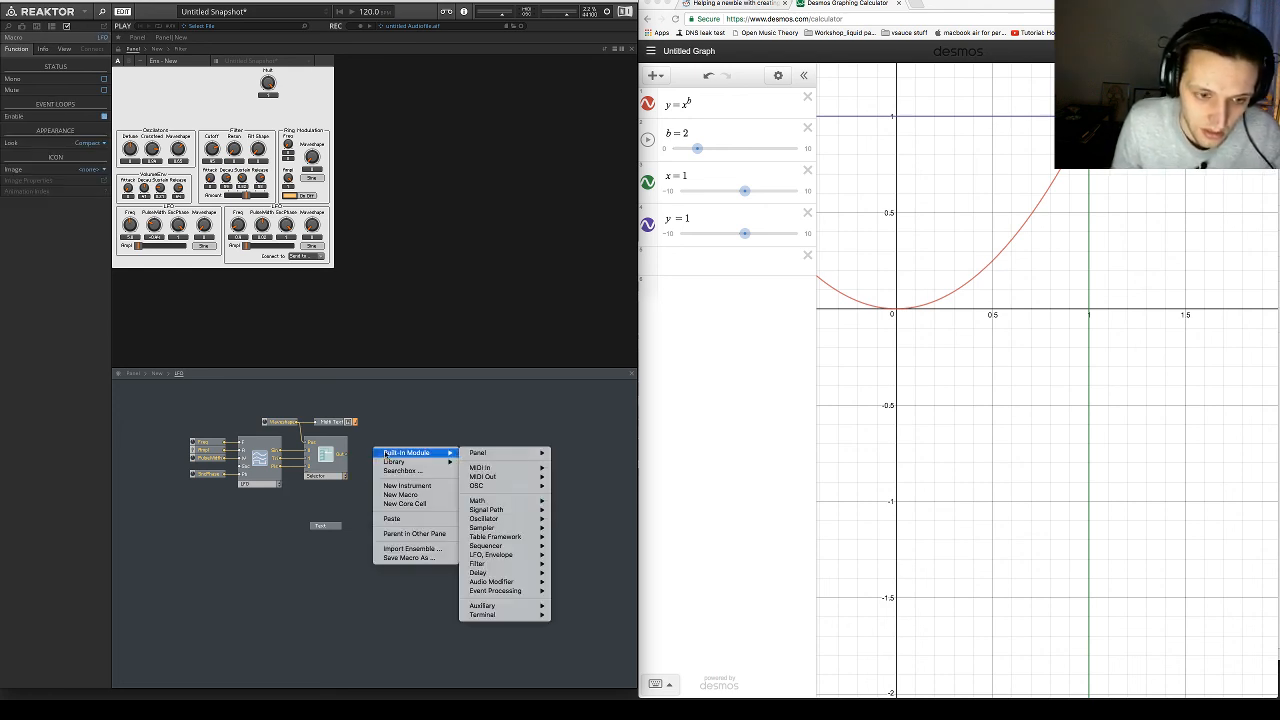
{"action": "left_click", "coordinate": [365, 455]}
{"action": "double_click", "coordinate": [366, 449]}
{"action": "type", "text": "even"}
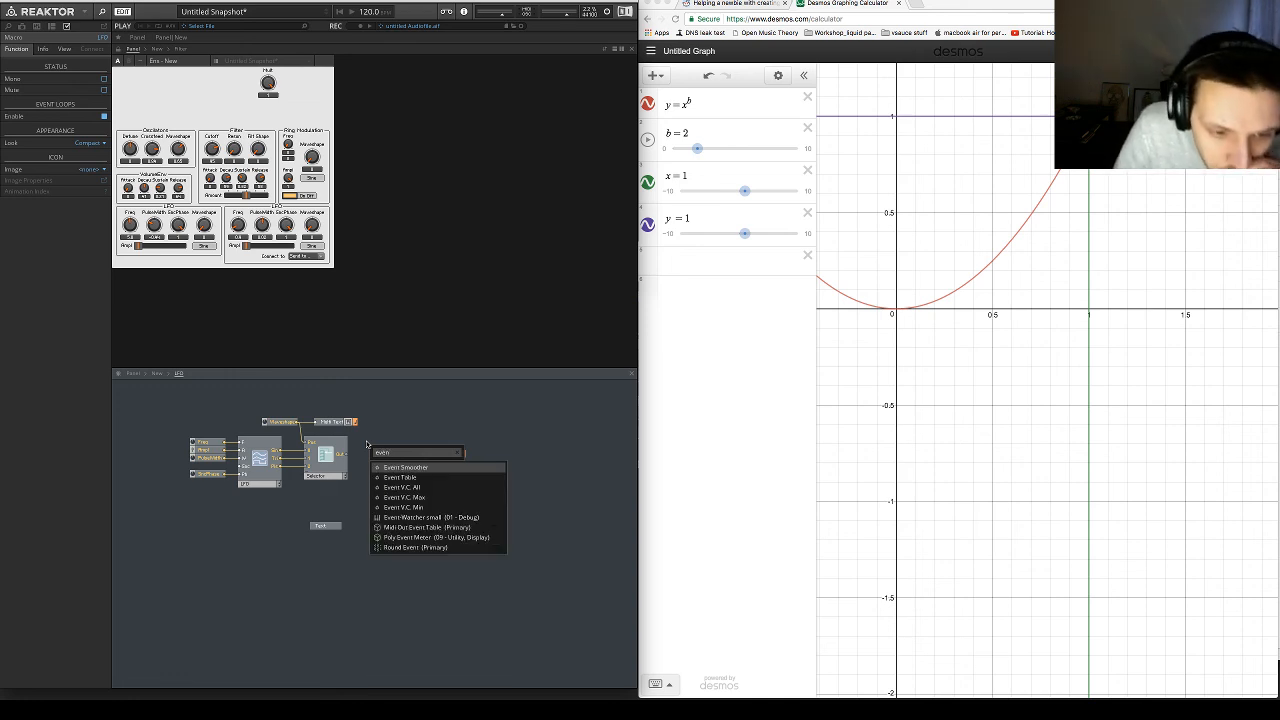
{"action": "key", "text": "Down"}
{"action": "key", "text": "Down"}
{"action": "key", "text": "Return"}
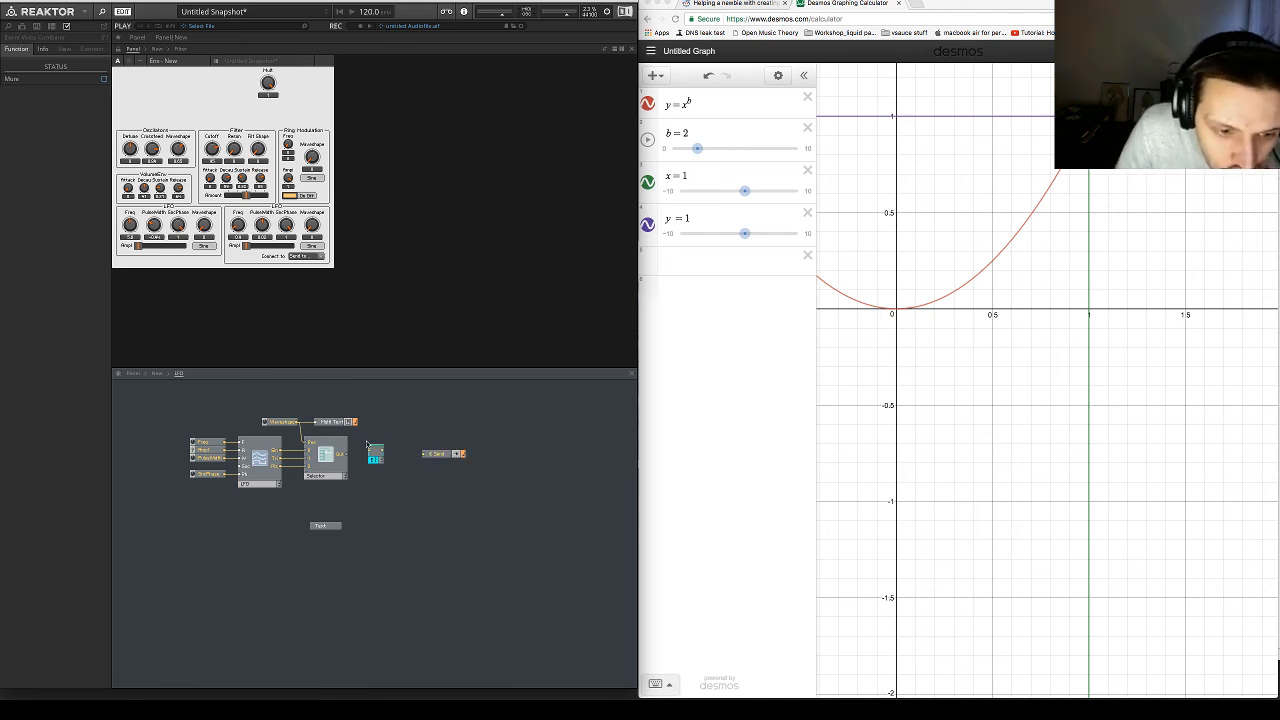
{"action": "left_click_drag", "start_coordinate": [343, 453], "coordinate": [426, 457]}
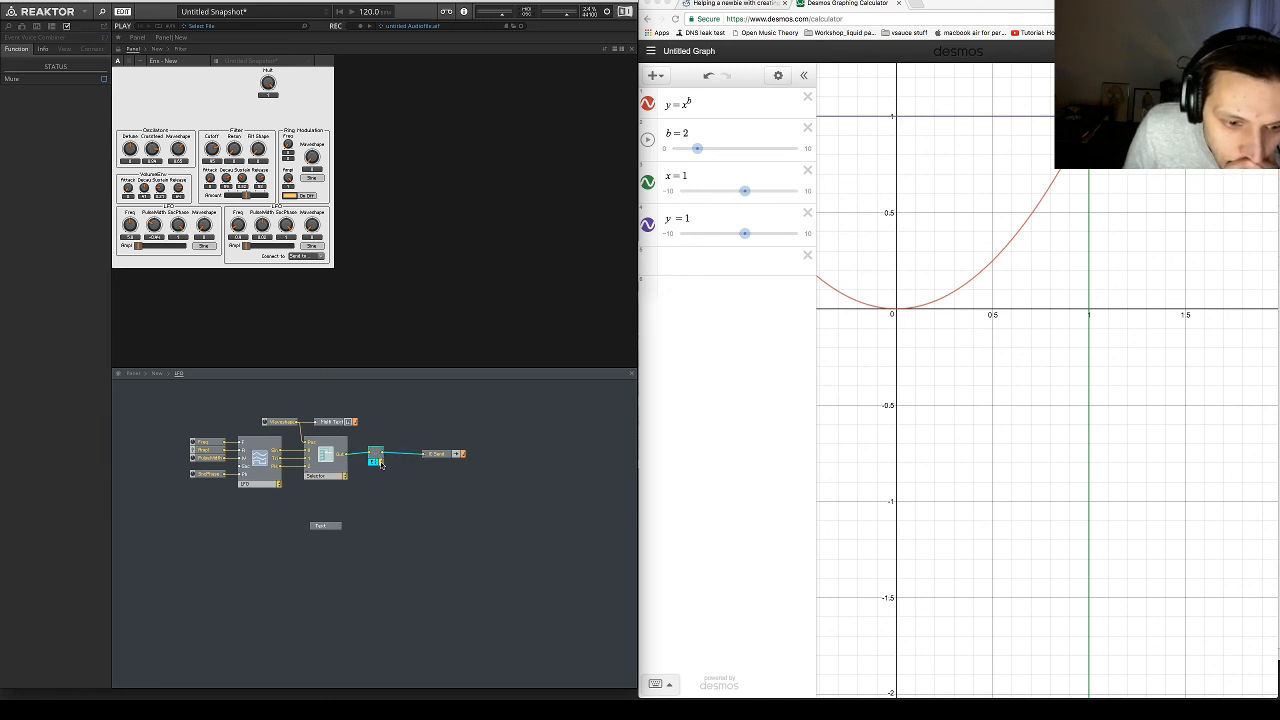
{"action": "left_click", "coordinate": [400, 470]}
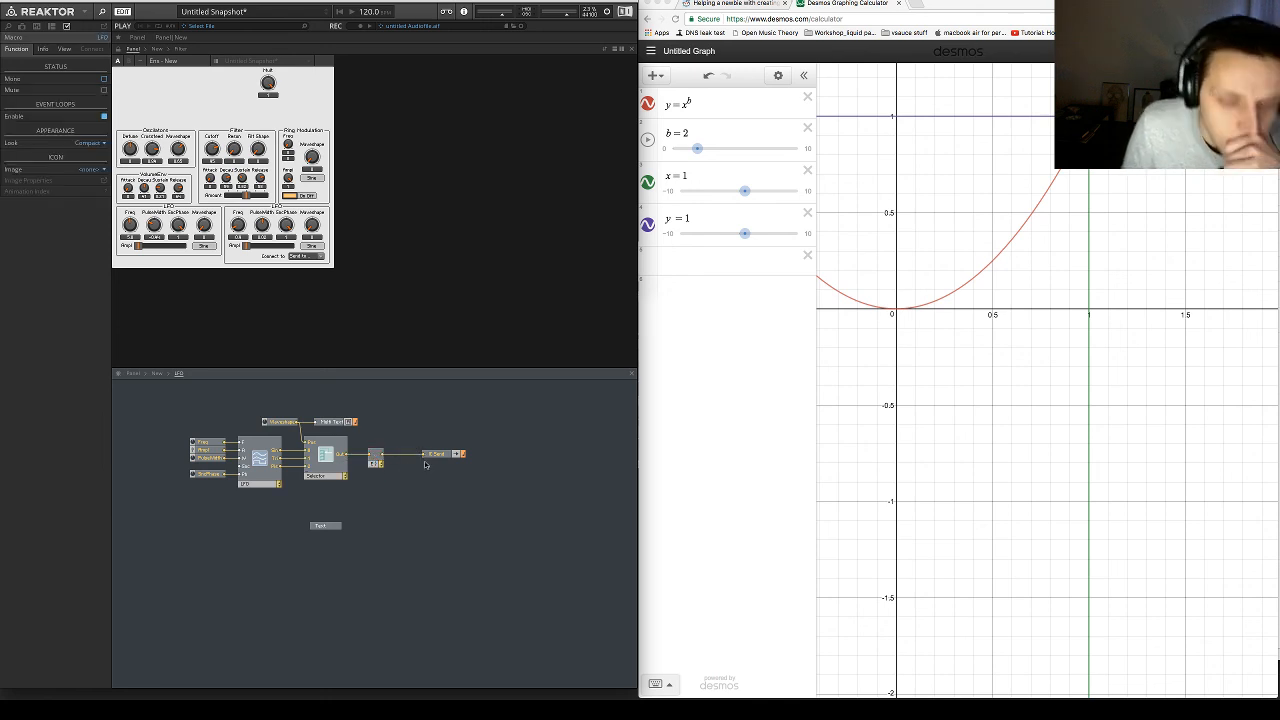
Connect the second LFO to the filter's Cutoff on the panel and raise its Ampl slider to about three quarters
{"action": "left_click", "coordinate": [302, 257]}
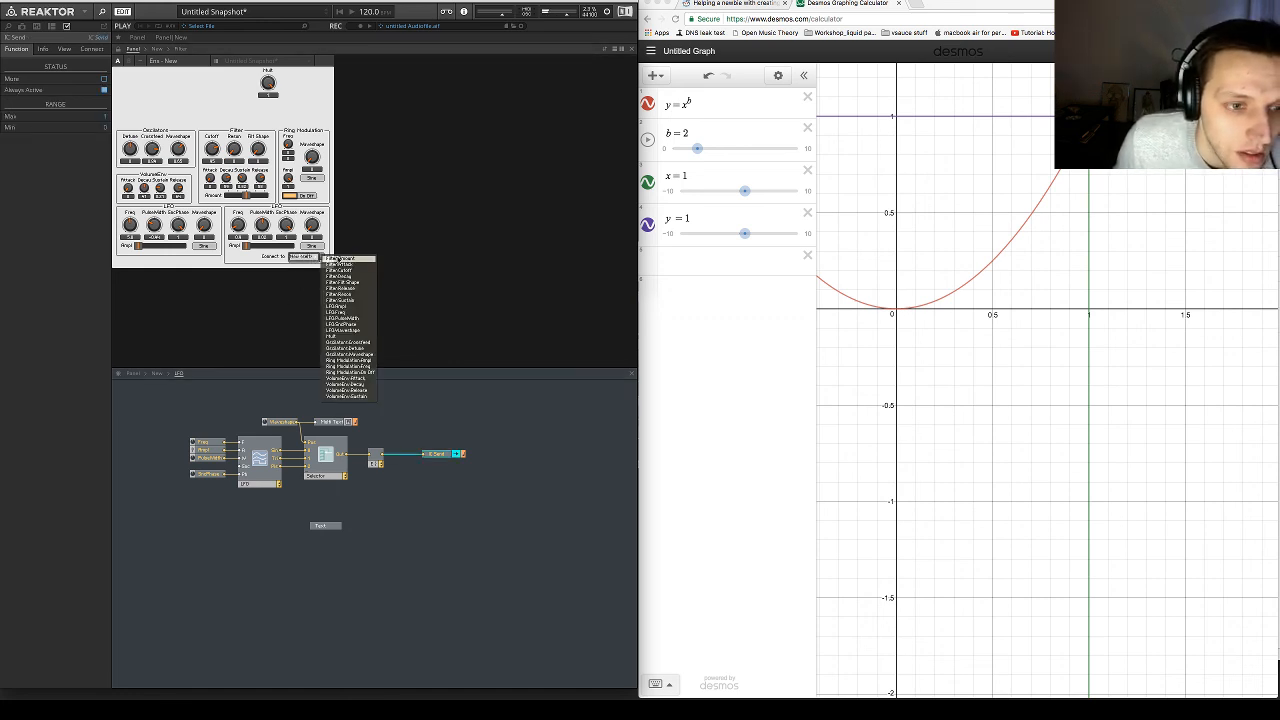
{"action": "left_click", "coordinate": [355, 271]}
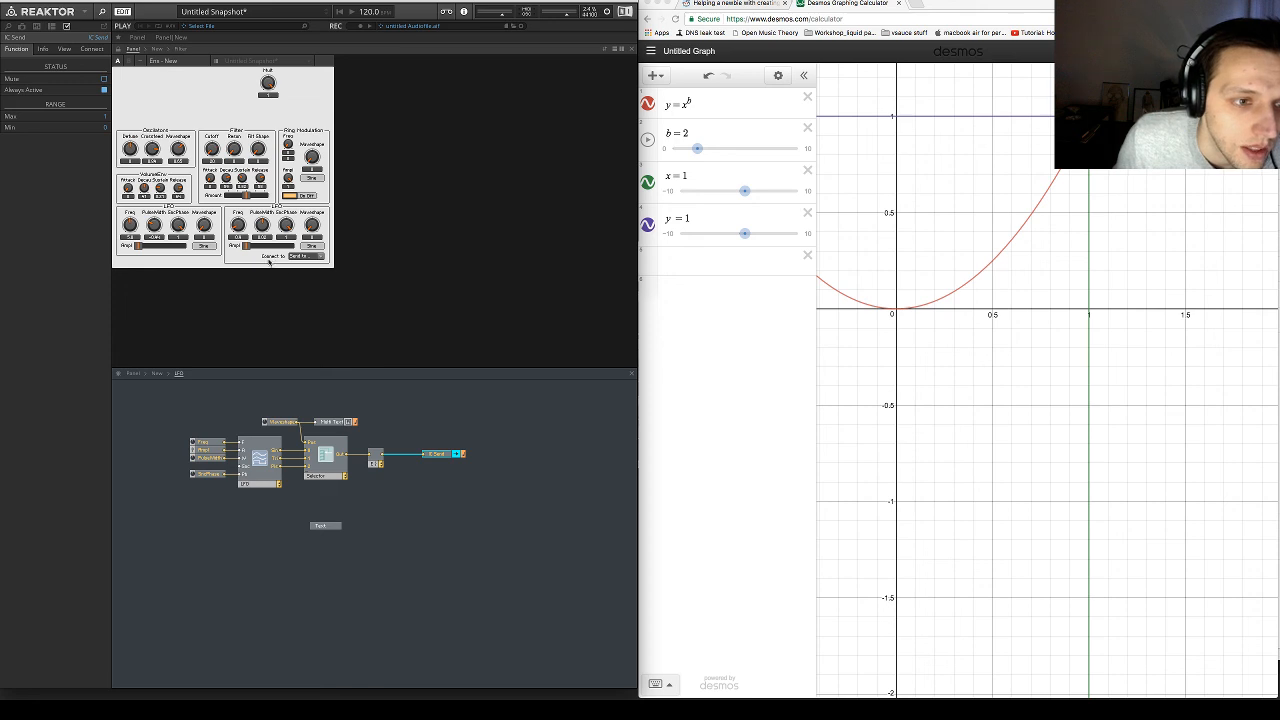
{"action": "left_click", "coordinate": [245, 246]}
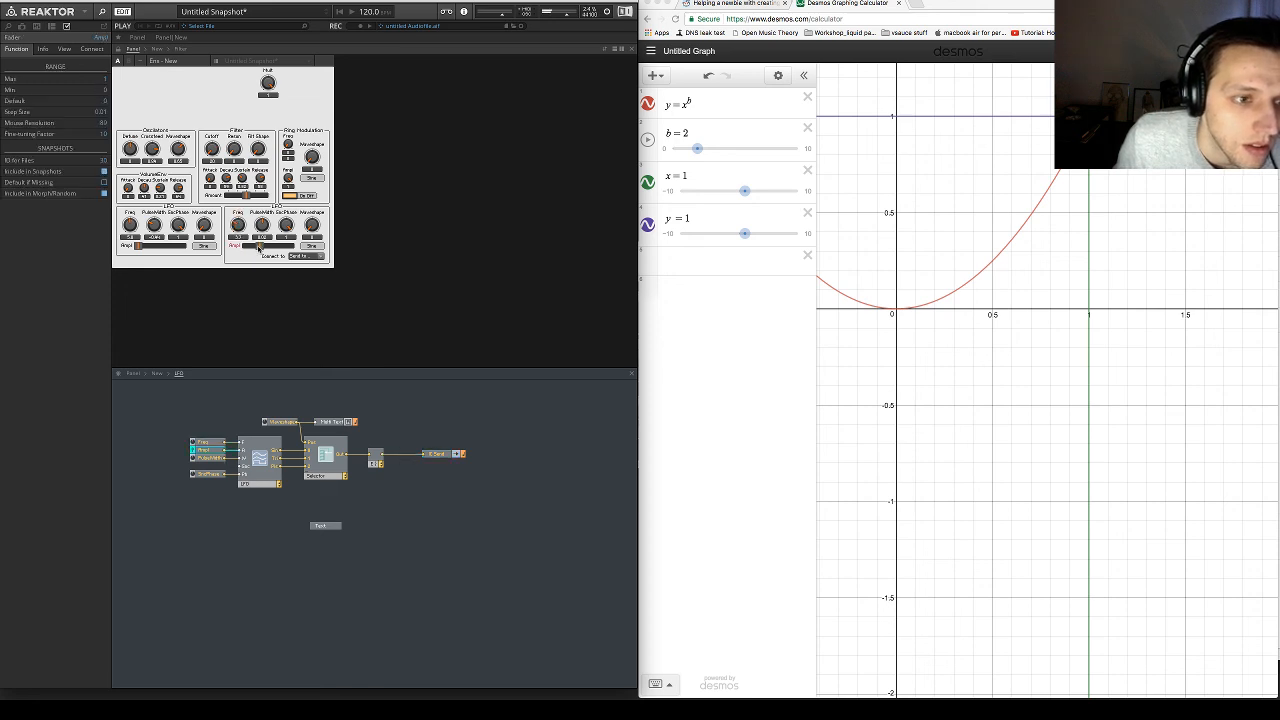
{"action": "left_click_drag", "start_coordinate": [258, 248], "coordinate": [284, 248]}
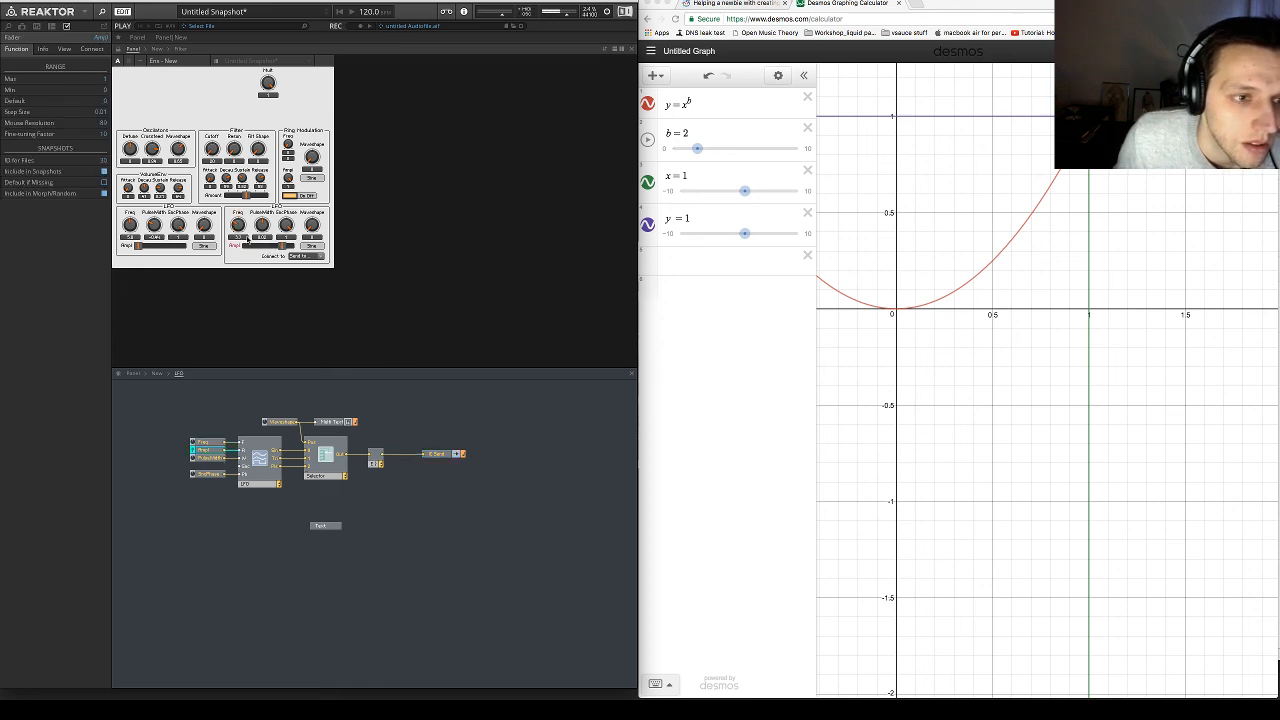
Adjust the second LFO's Freq and PulseWidth knobs to test the cutoff modulation
{"action": "left_click", "coordinate": [240, 222]}
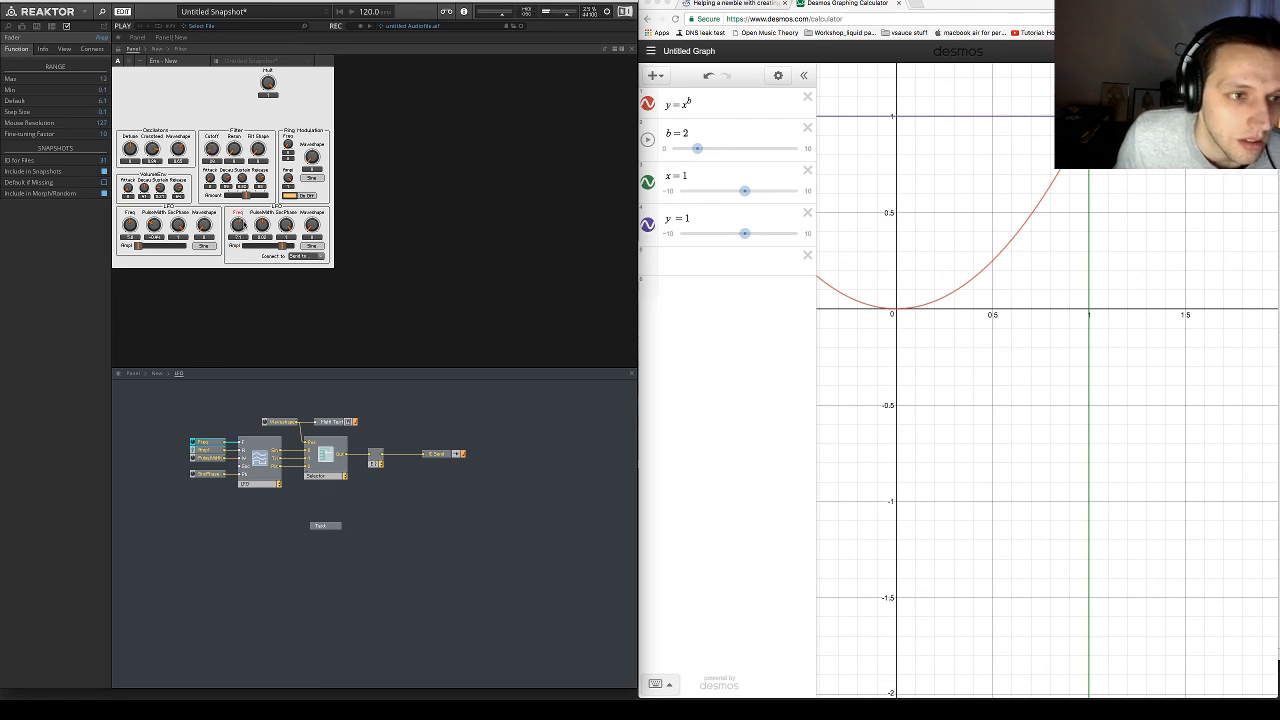
{"action": "left_click", "coordinate": [261, 224]}
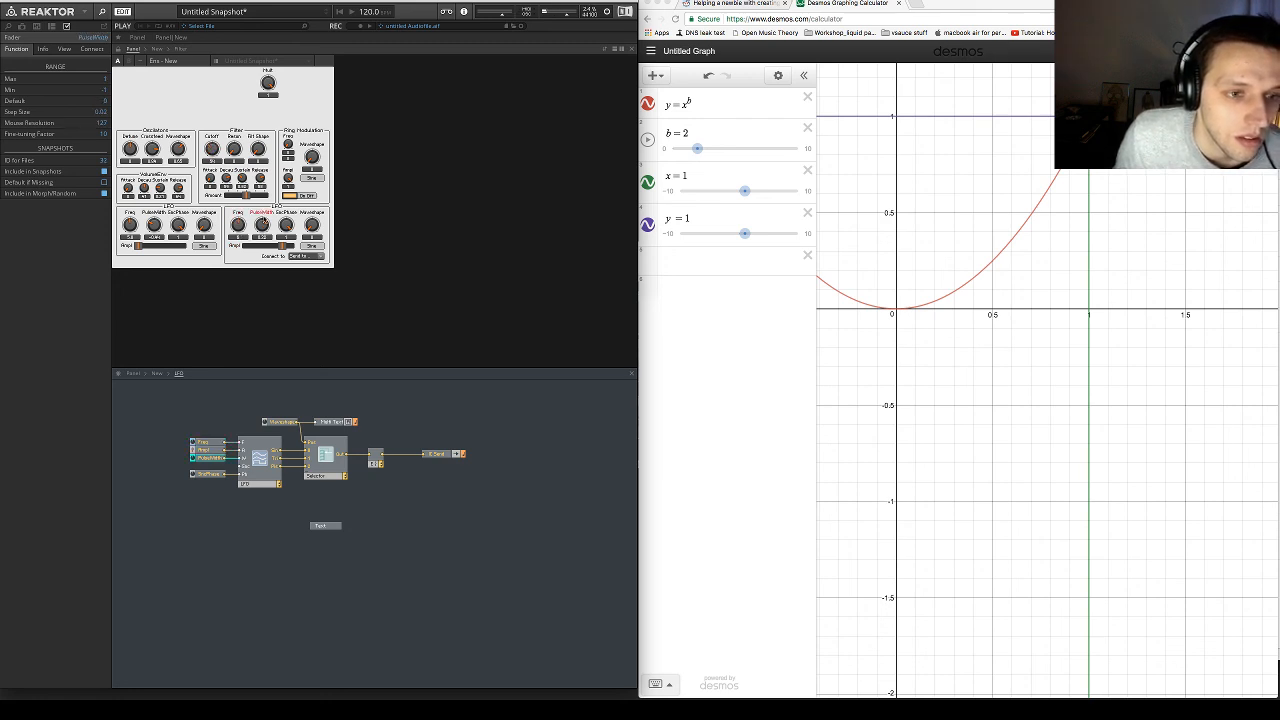
{"action": "left_click", "coordinate": [238, 226]}
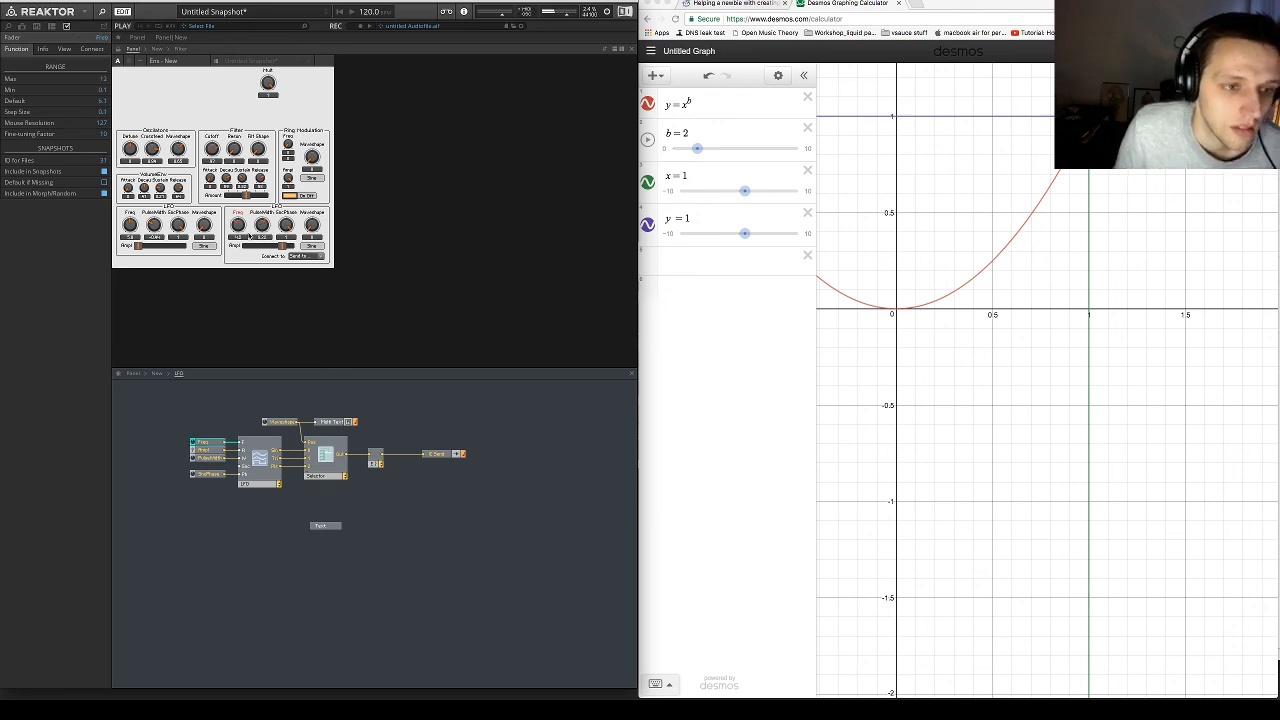
Remove the filter's Cutoff from the second LFO's Connect to targets on the panel
{"action": "left_click", "coordinate": [312, 256]}
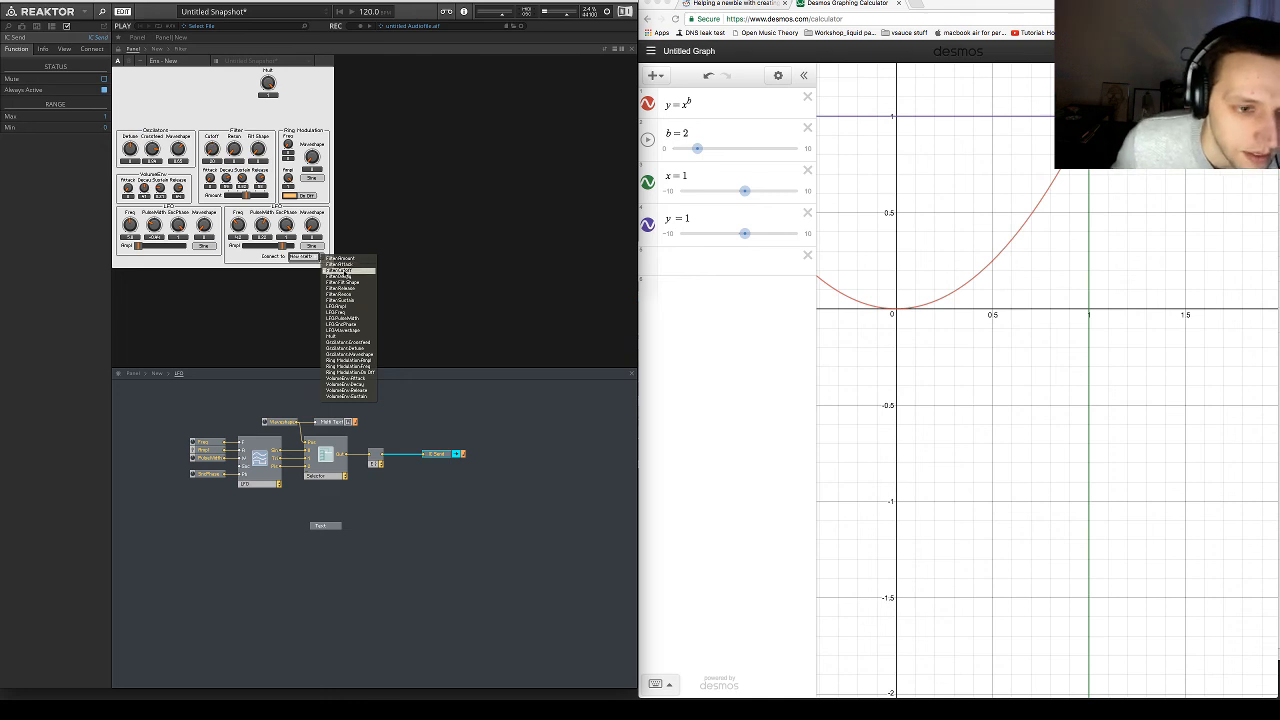
{"action": "left_click", "coordinate": [341, 271]}
{"action": "left_click", "coordinate": [418, 404]}
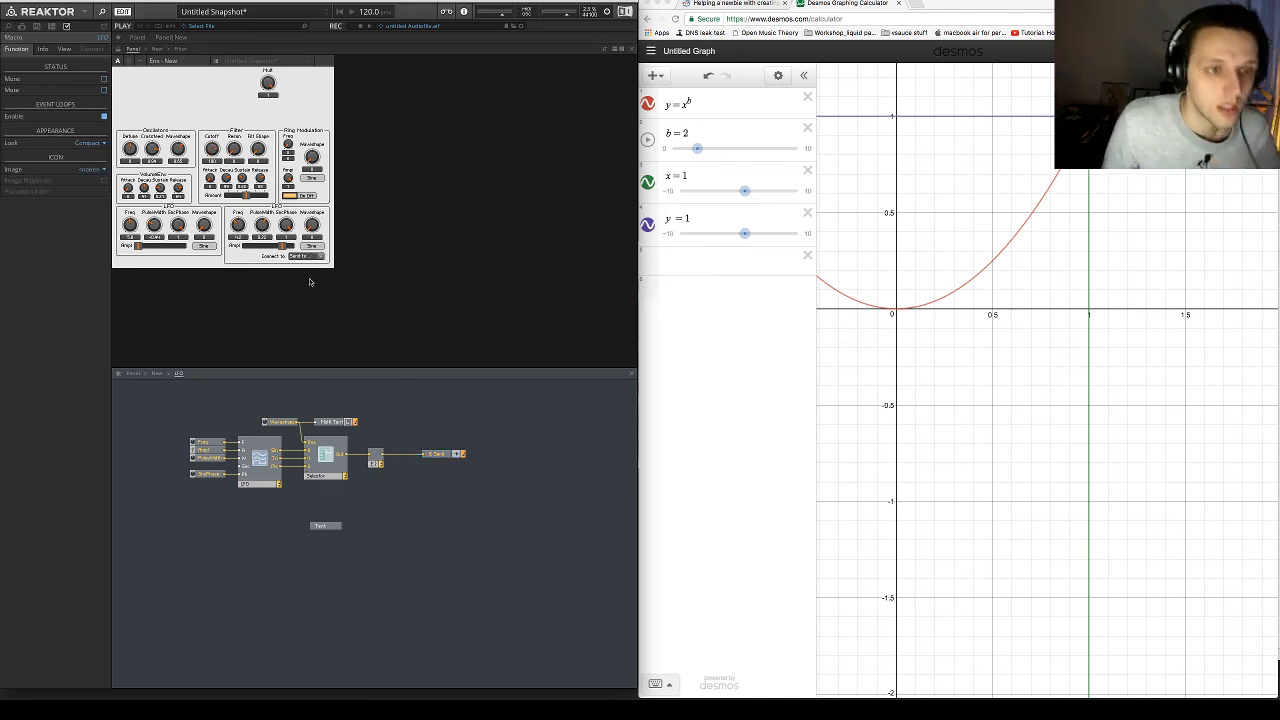
Move the Mult knob beside the second LFO at the panel's lower right corner and shift the first LFO group slightly down
{"action": "left_click", "coordinate": [265, 90]}
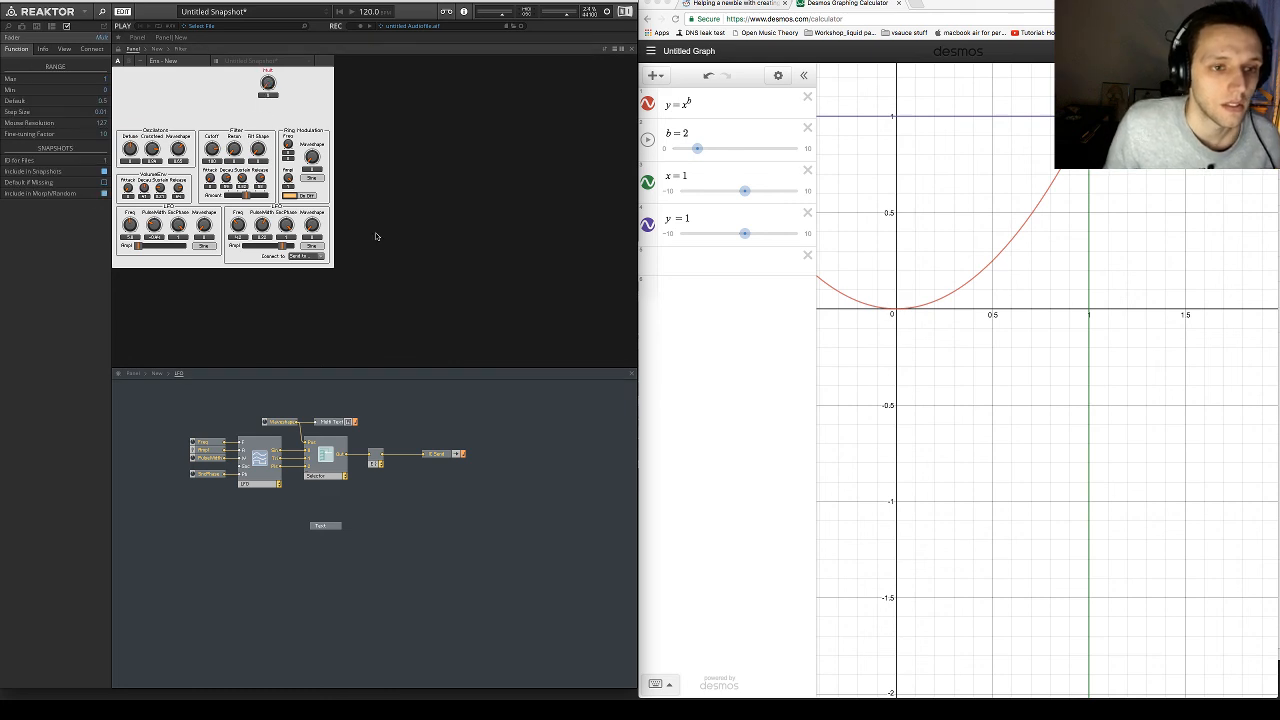
{"action": "left_click_drag", "start_coordinate": [268, 84], "coordinate": [351, 254]}
{"action": "left_click", "coordinate": [338, 203]}
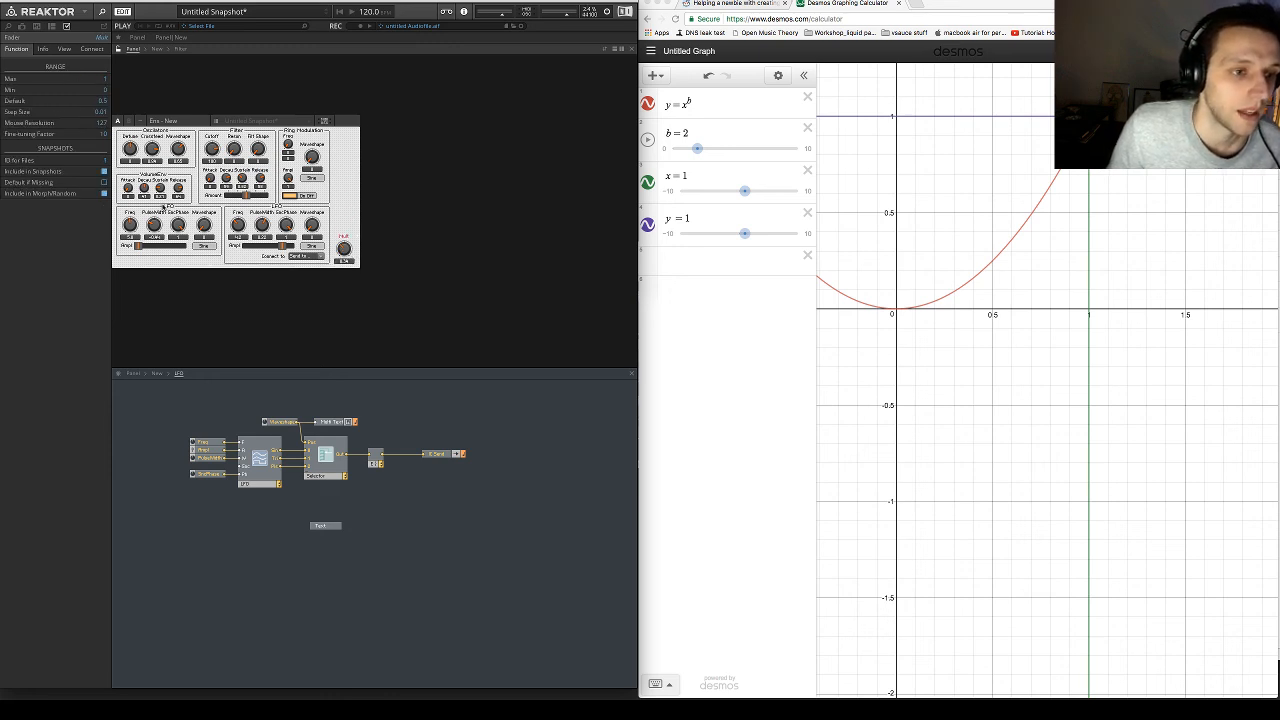
{"action": "left_click_drag", "start_coordinate": [166, 212], "coordinate": [170, 220]}
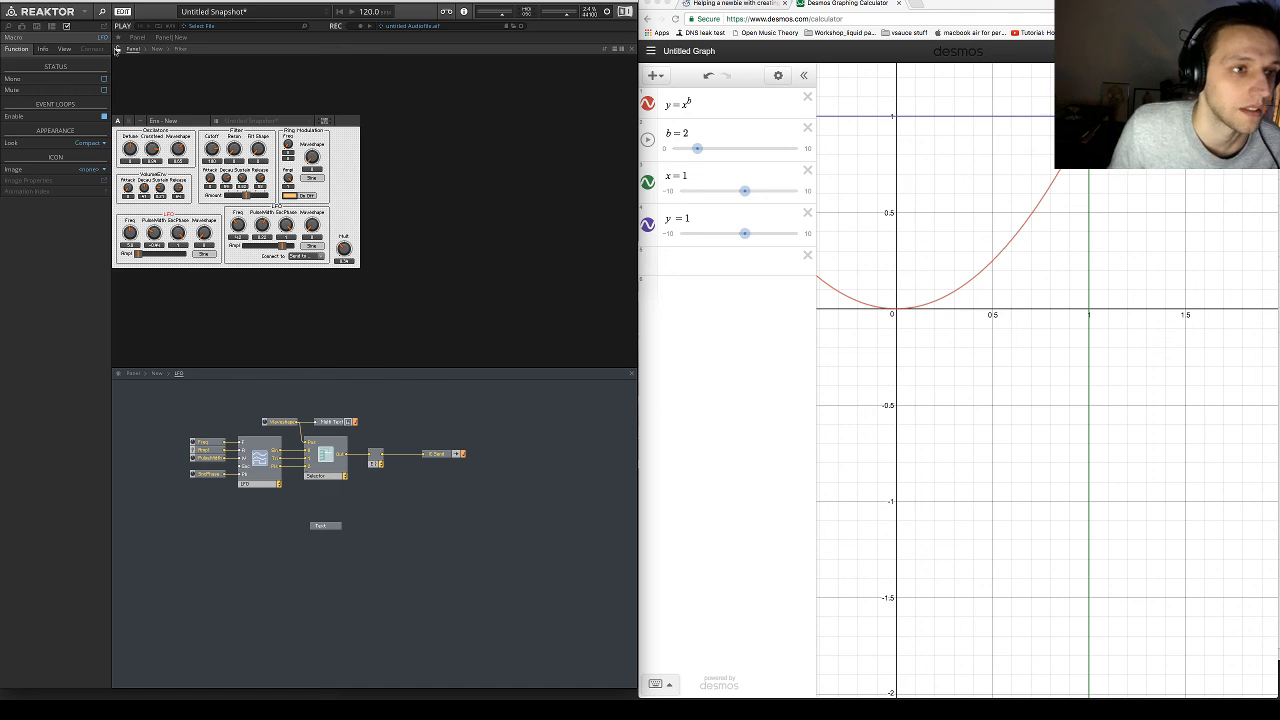
Lock the panel layout and raise the Mult knob to 1
{"action": "left_click", "coordinate": [118, 50]}
{"action": "left_click_drag", "start_coordinate": [344, 188], "coordinate": [335, 114]}
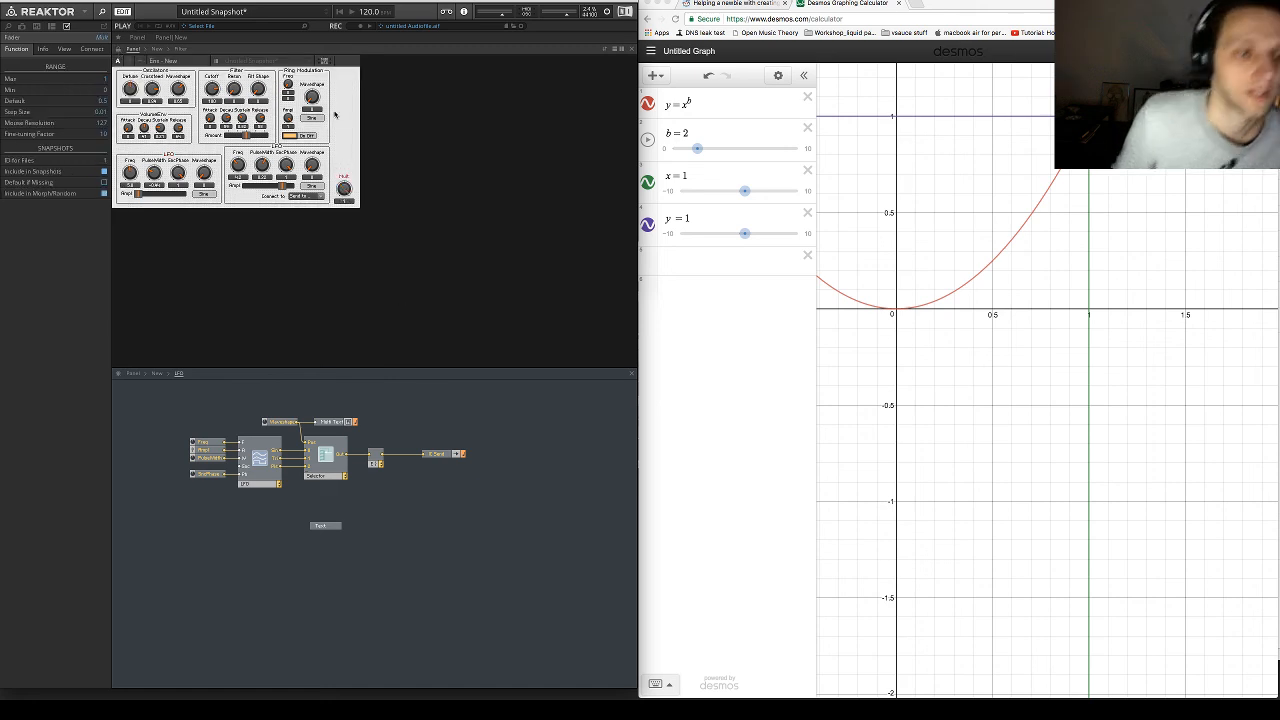